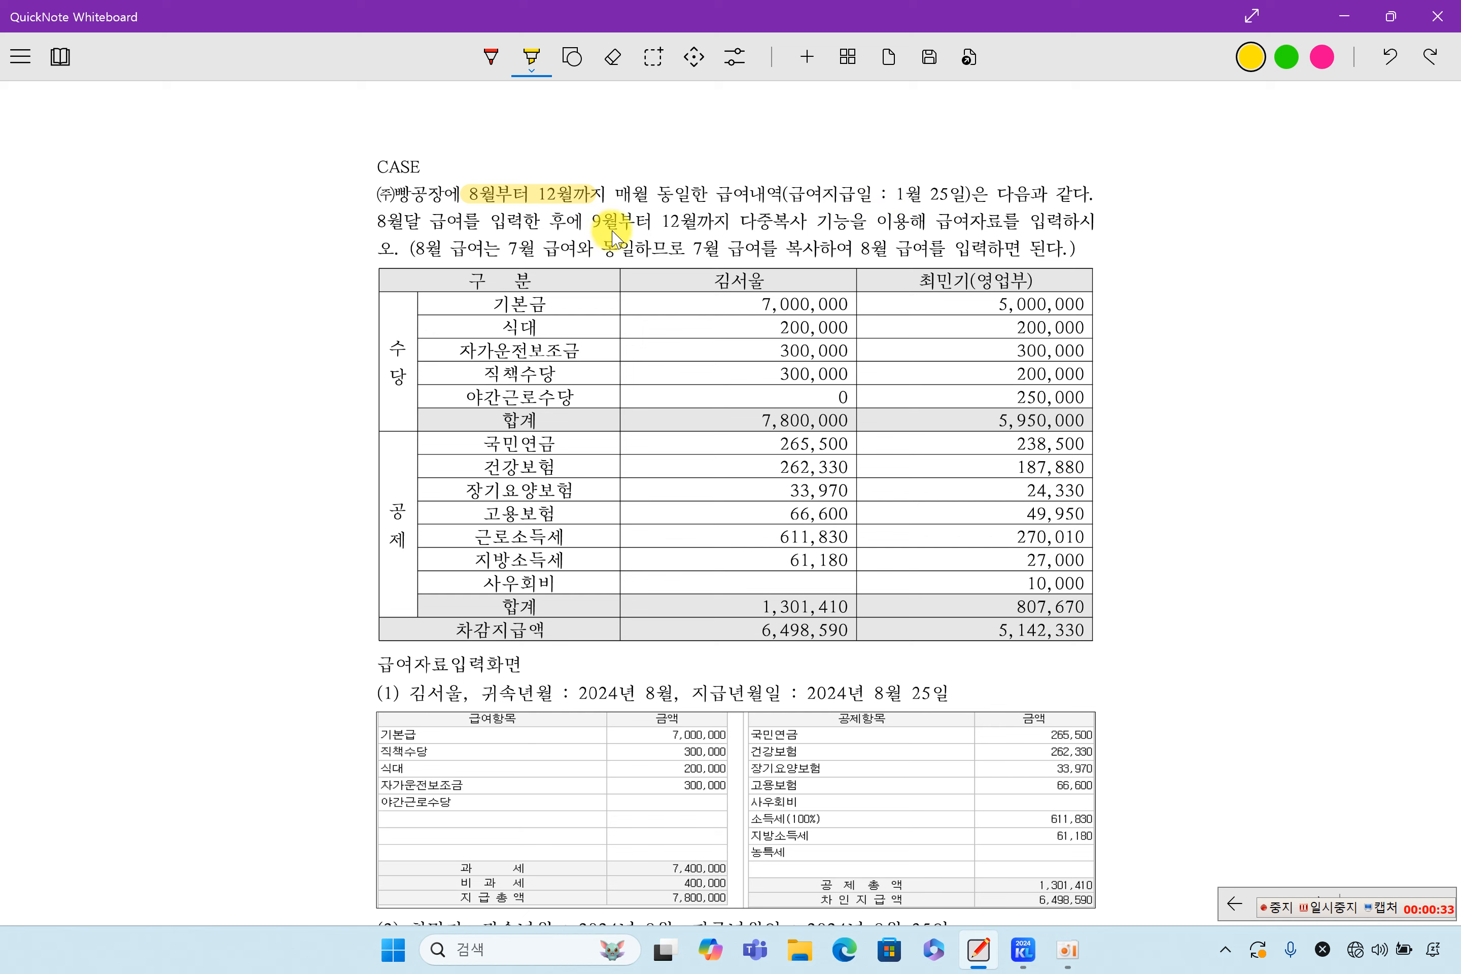
Highlight the September–December multi-copy phrase, the August-equals-July note, and both employee names in yellow
left_click_drag(592, 225, 792, 227)
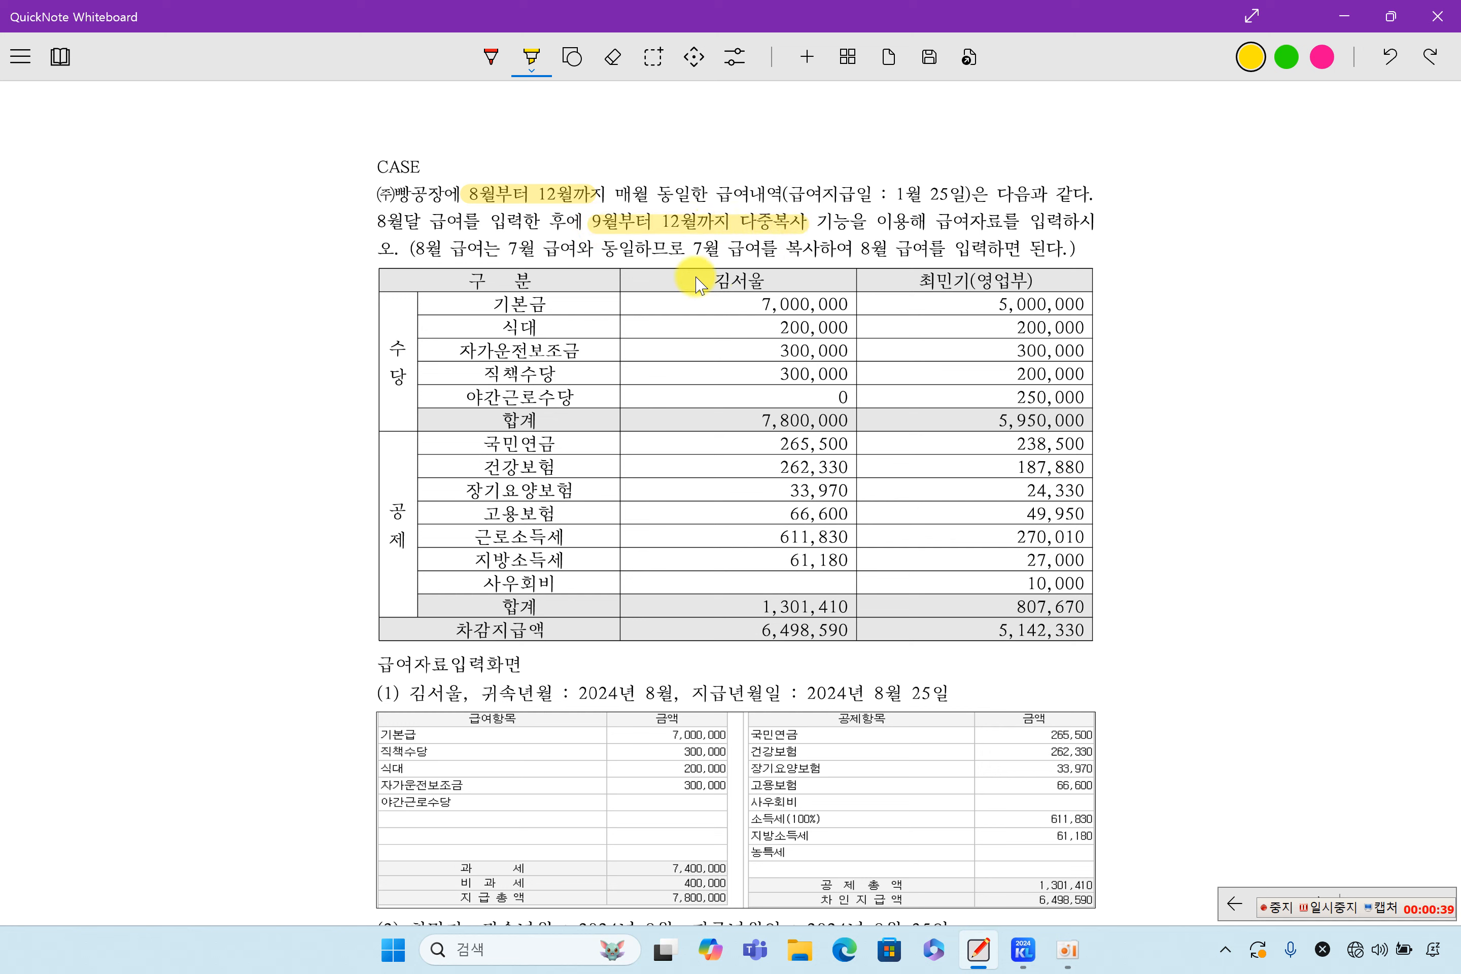
left_click_drag(410, 250, 591, 253)
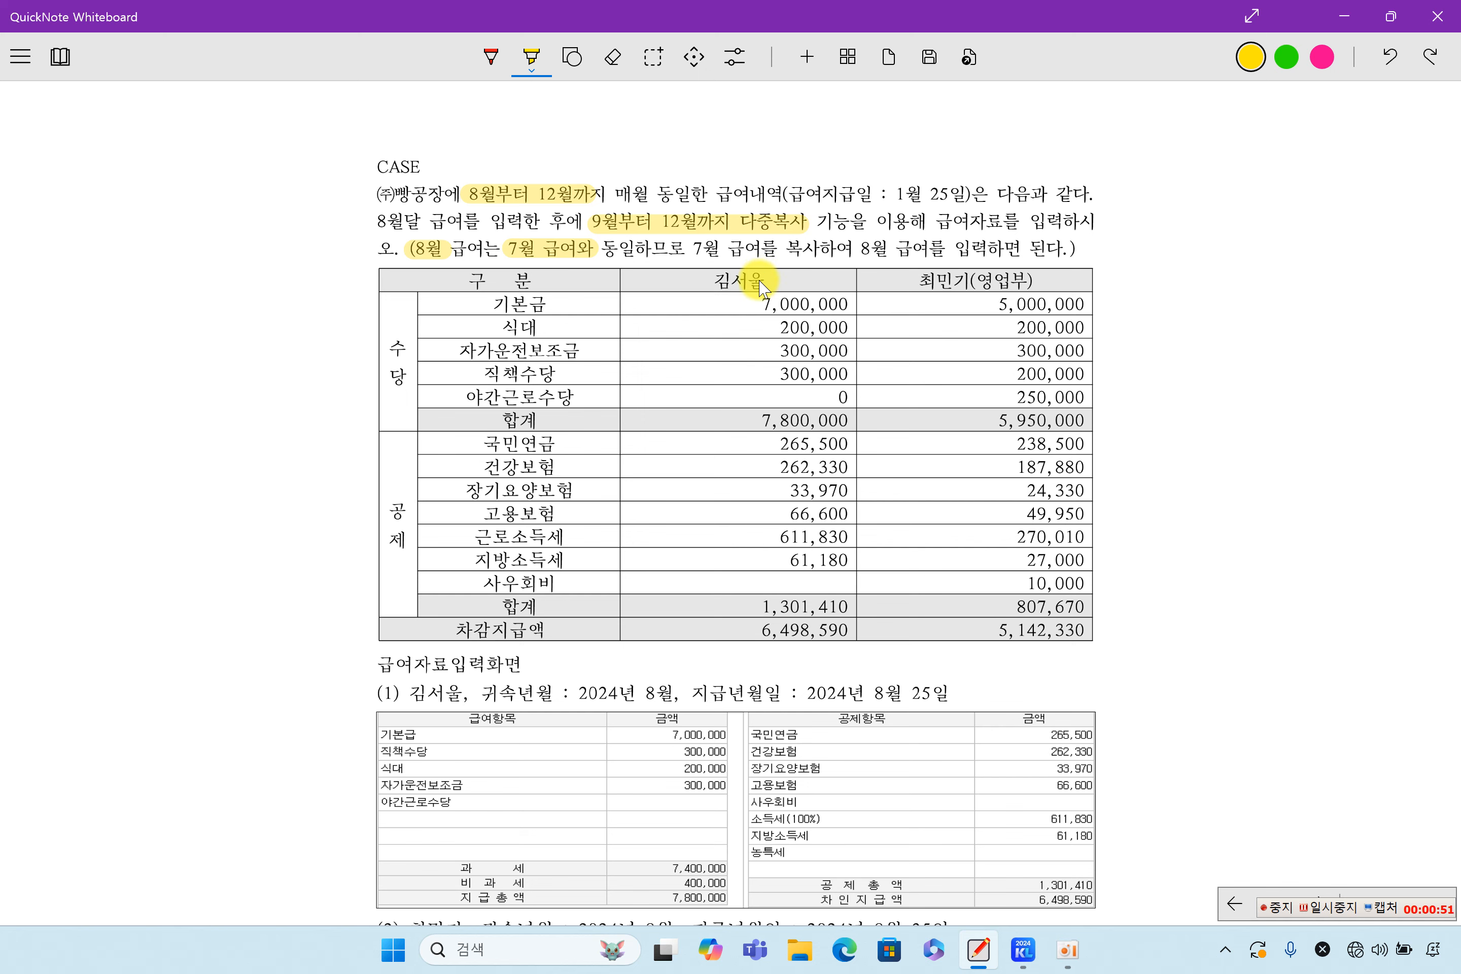
scroll(760, 289, "down", 5)
left_click_drag(412, 328, 473, 327)
left_click_drag(410, 564, 478, 566)
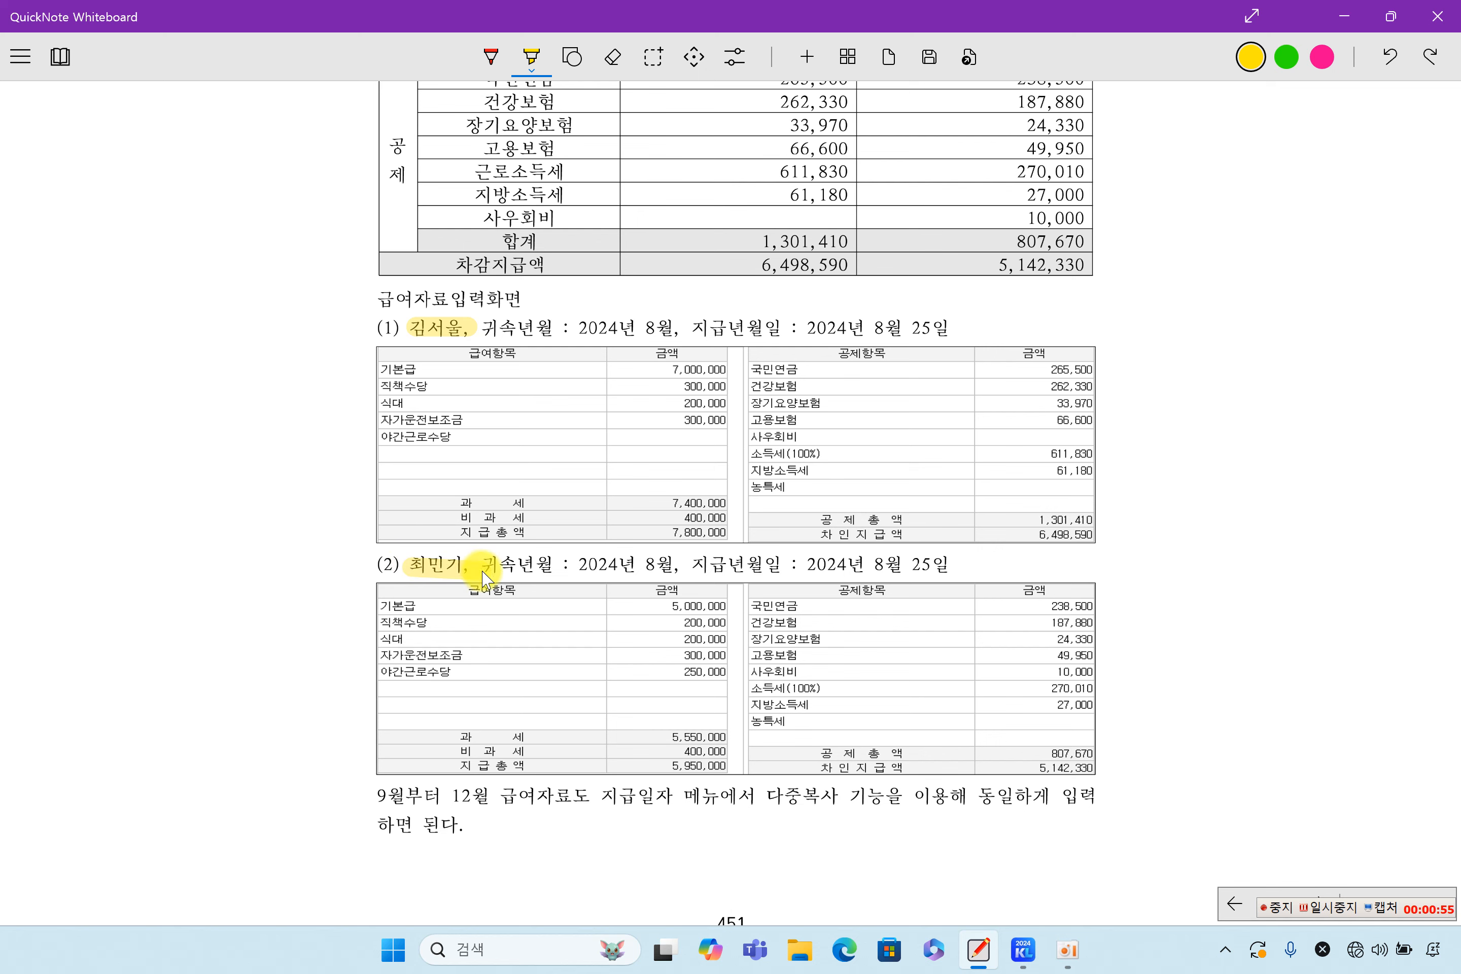
Highlight 9월부터 12월, 다중복사 기능 and the 연말정산 heading, then launch KcLep
scroll(660, 483, "up", 3)
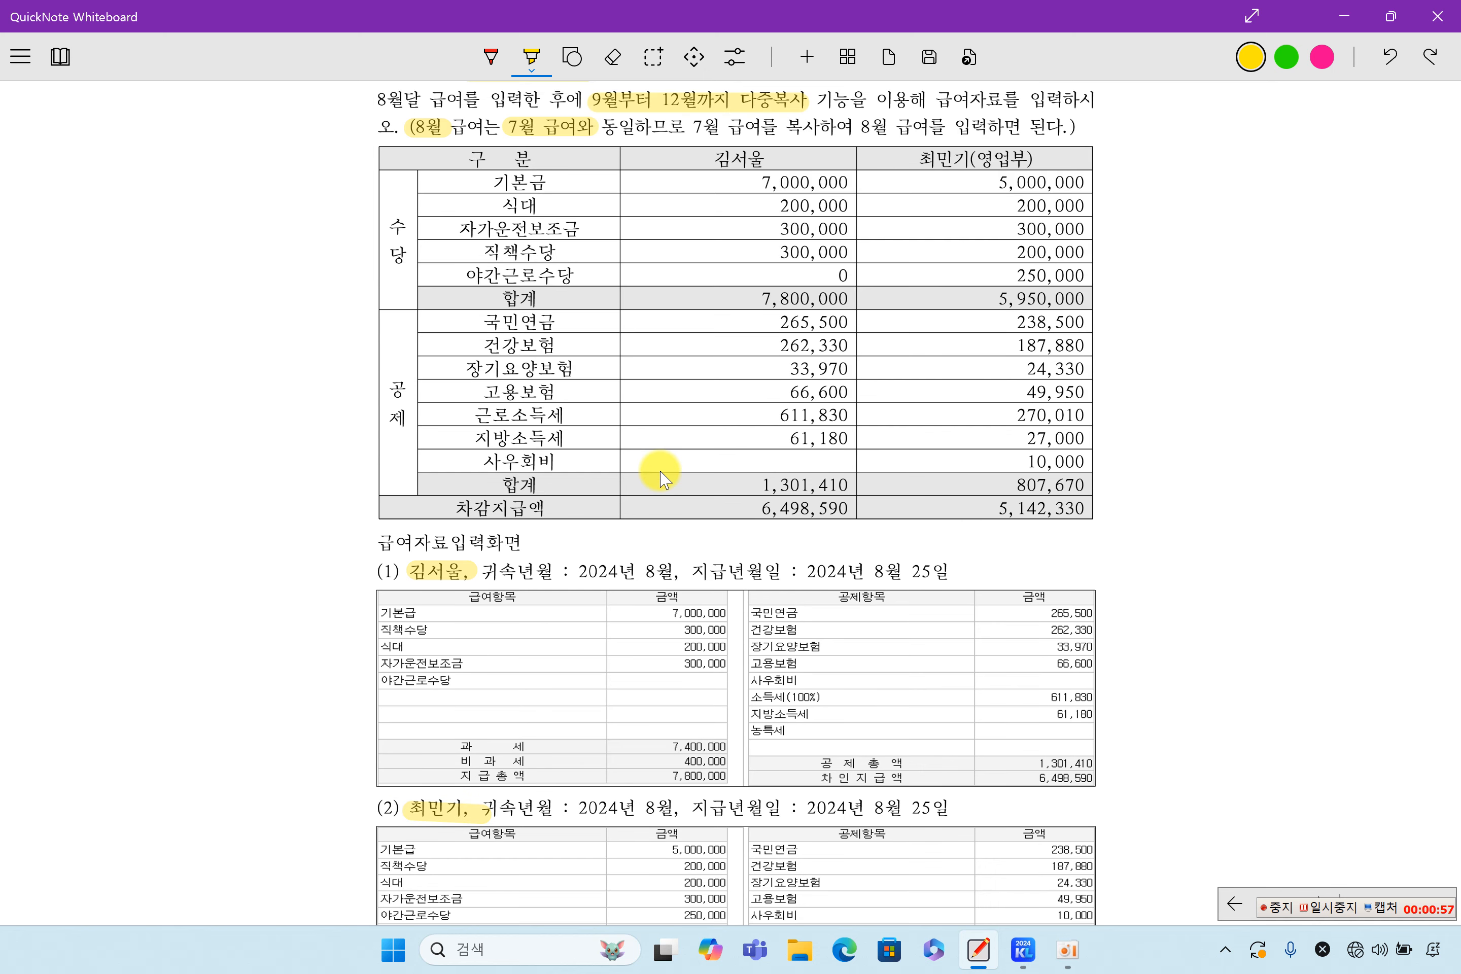
scroll(660, 477, "down", 3)
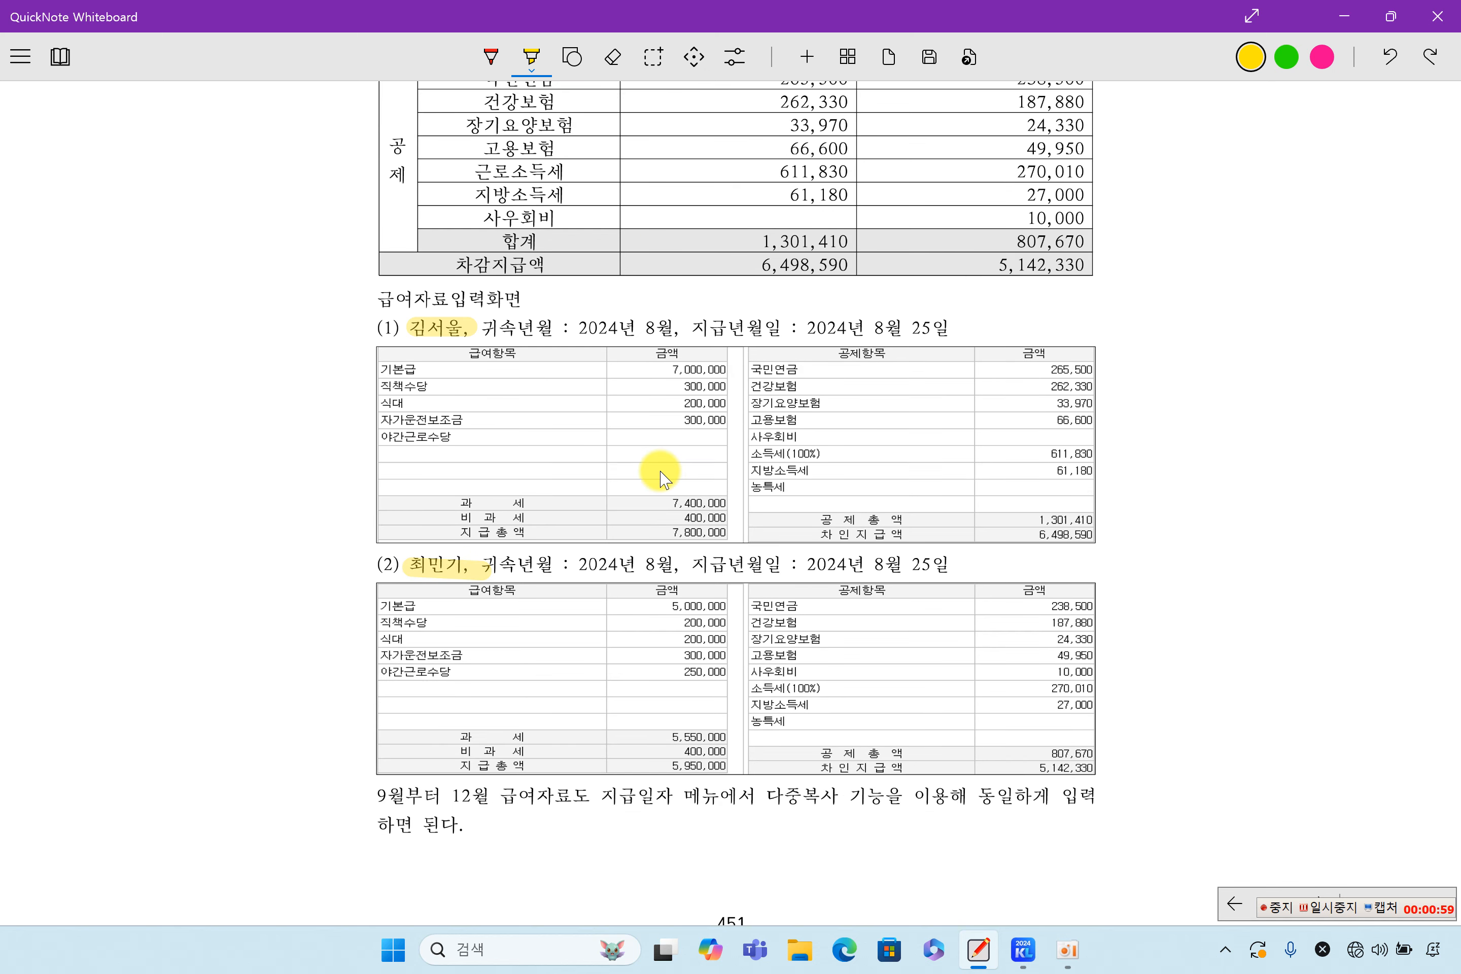
left_click_drag(377, 794, 513, 797)
left_click_drag(775, 798, 875, 799)
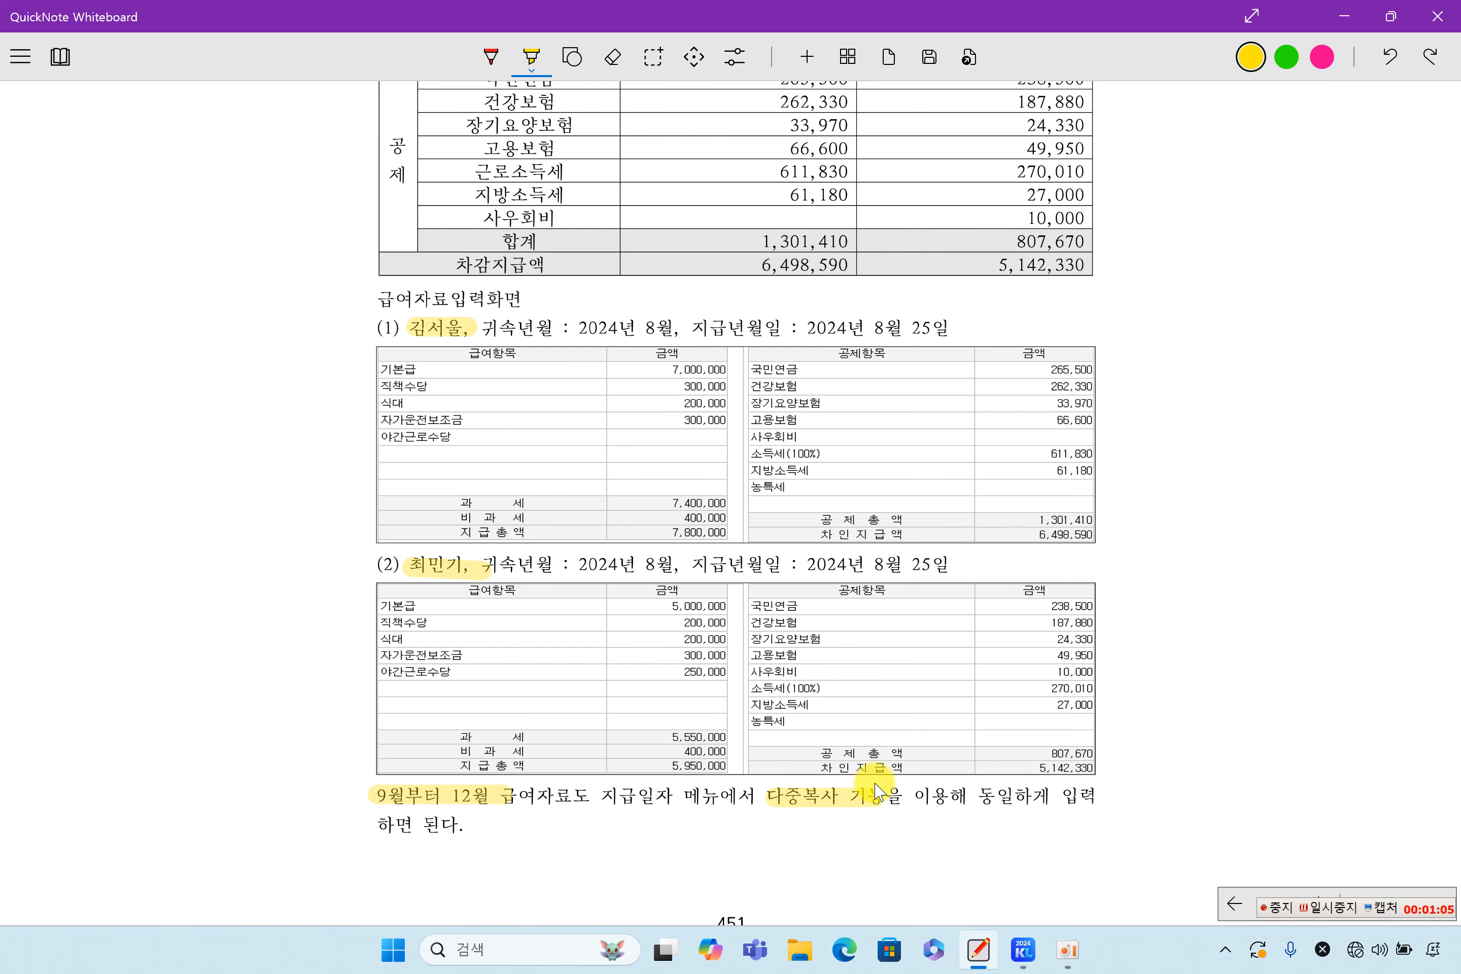
scroll(877, 792, "down", 15)
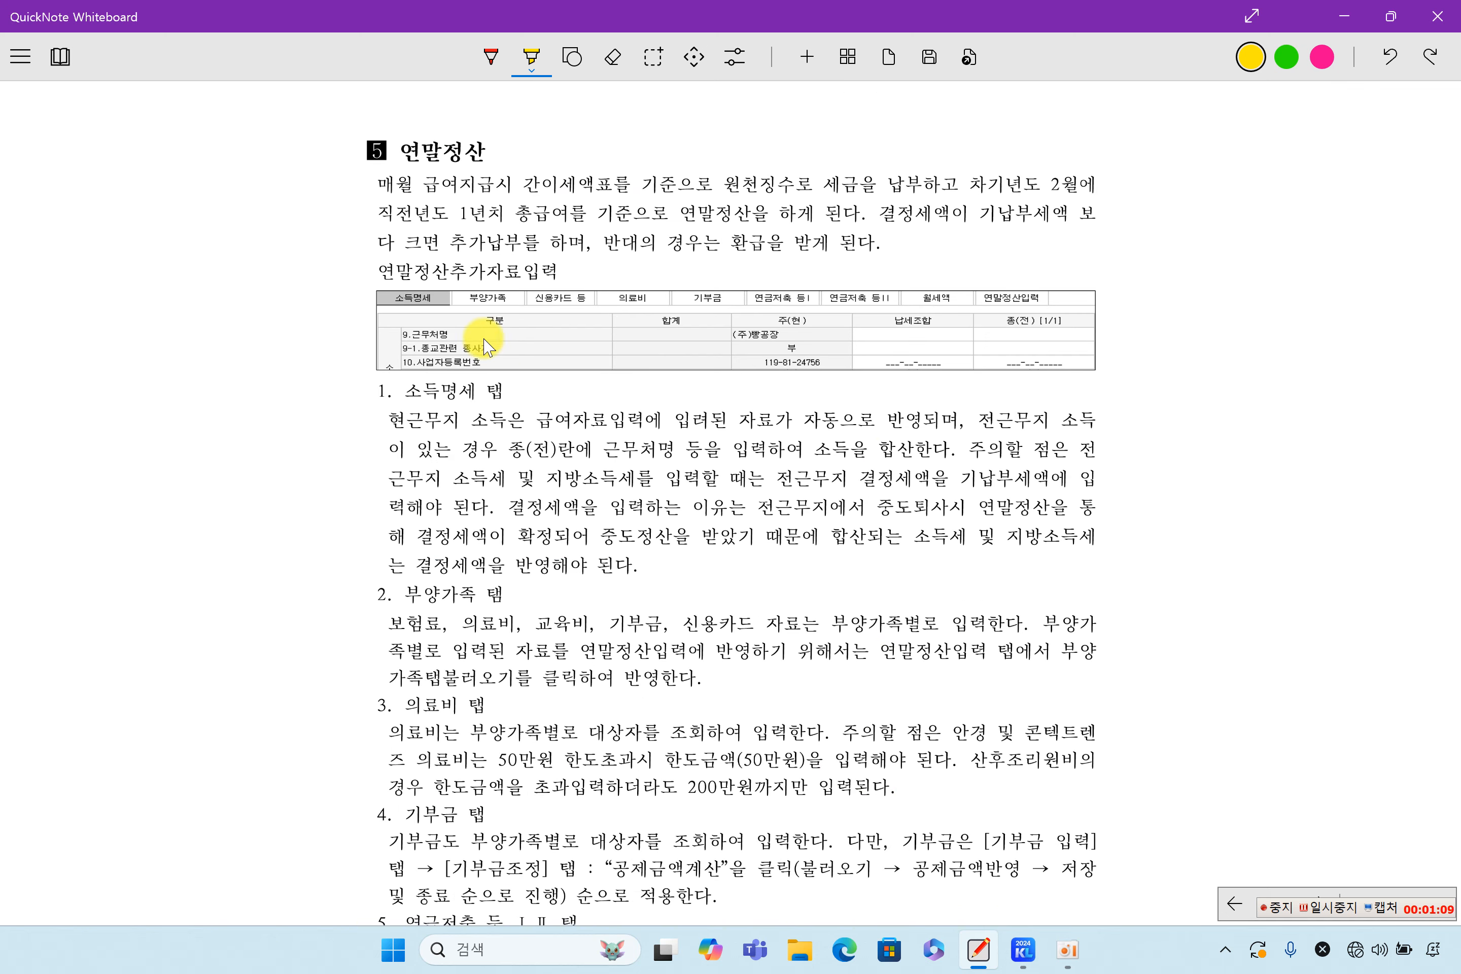
left_click_drag(389, 158, 493, 175)
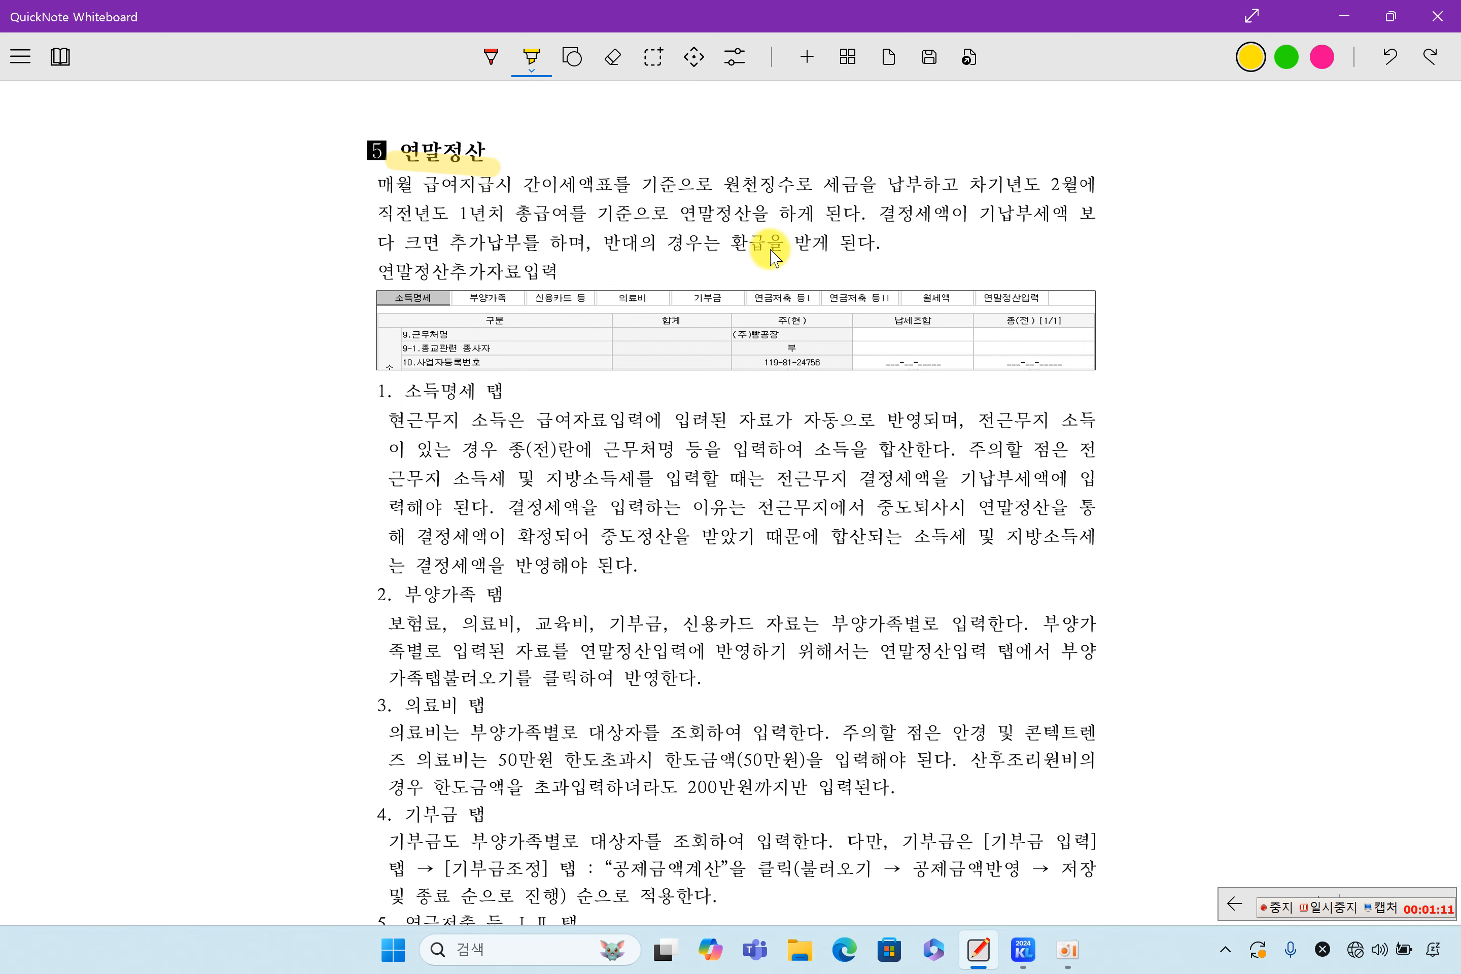
scroll(773, 257, "up", 12)
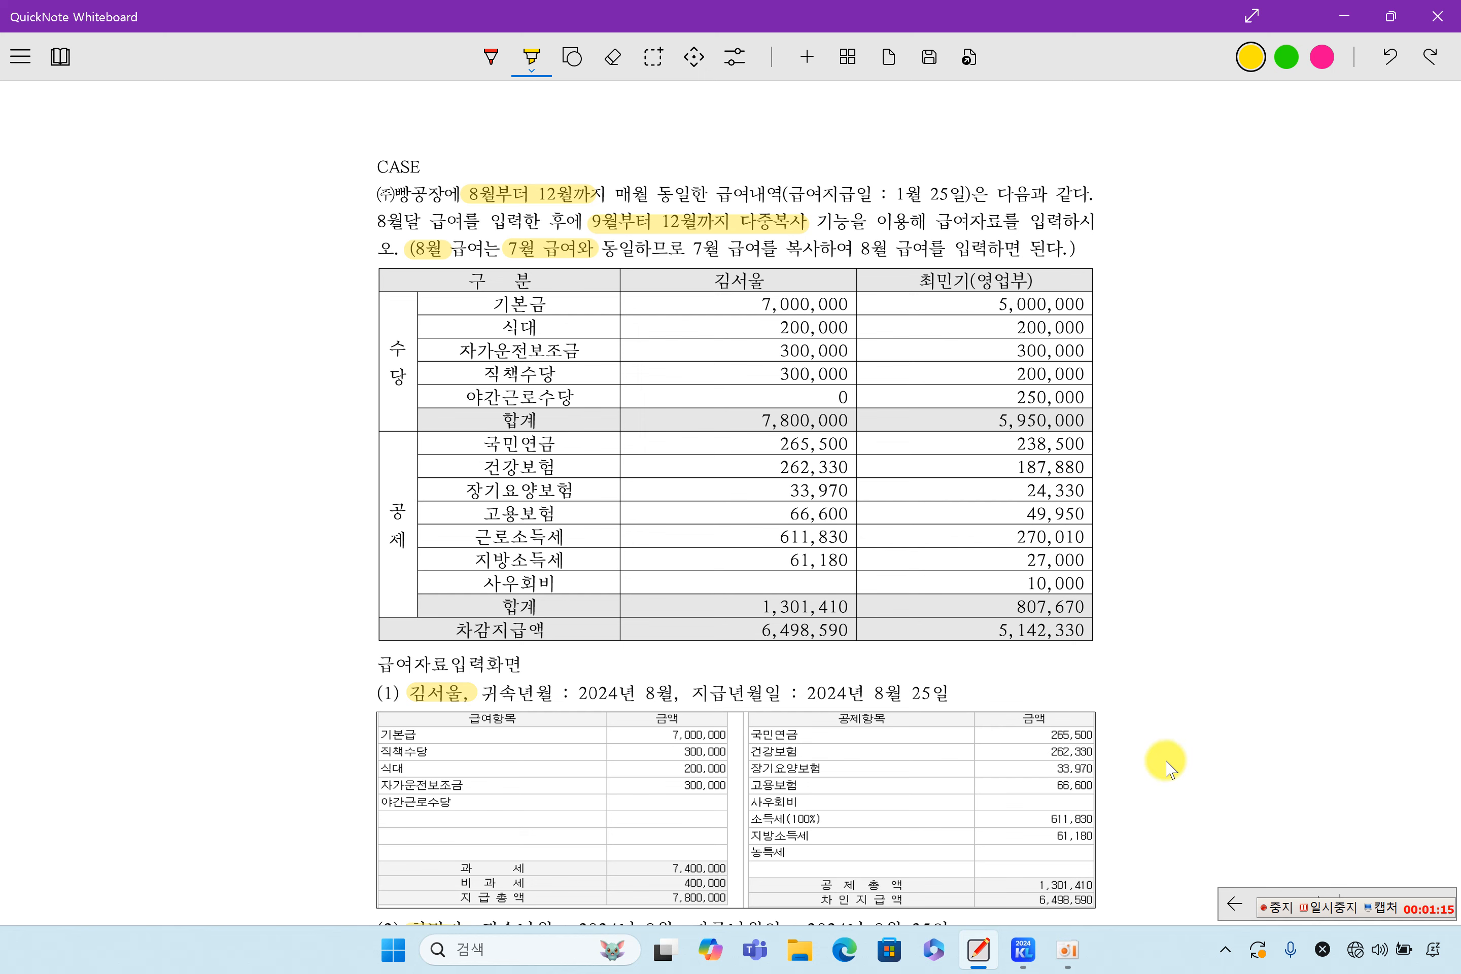
left_click(1022, 950)
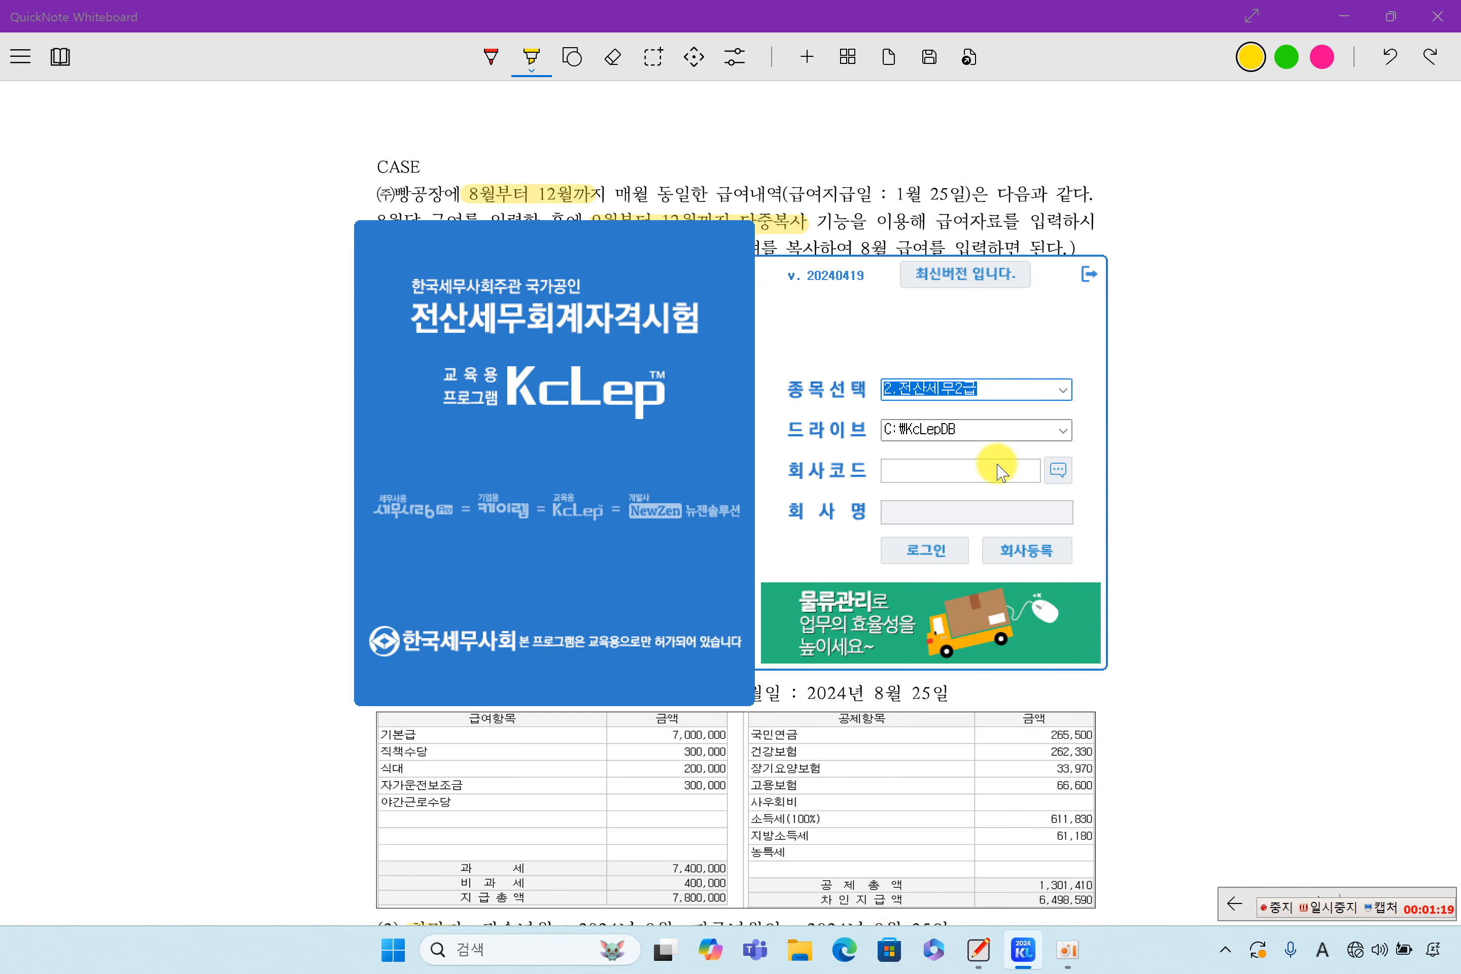
Log into company 8000 (주)빵공장 and open 급여자료입력 under the 원천징수 menu
left_click(1035, 476)
left_click(1057, 469)
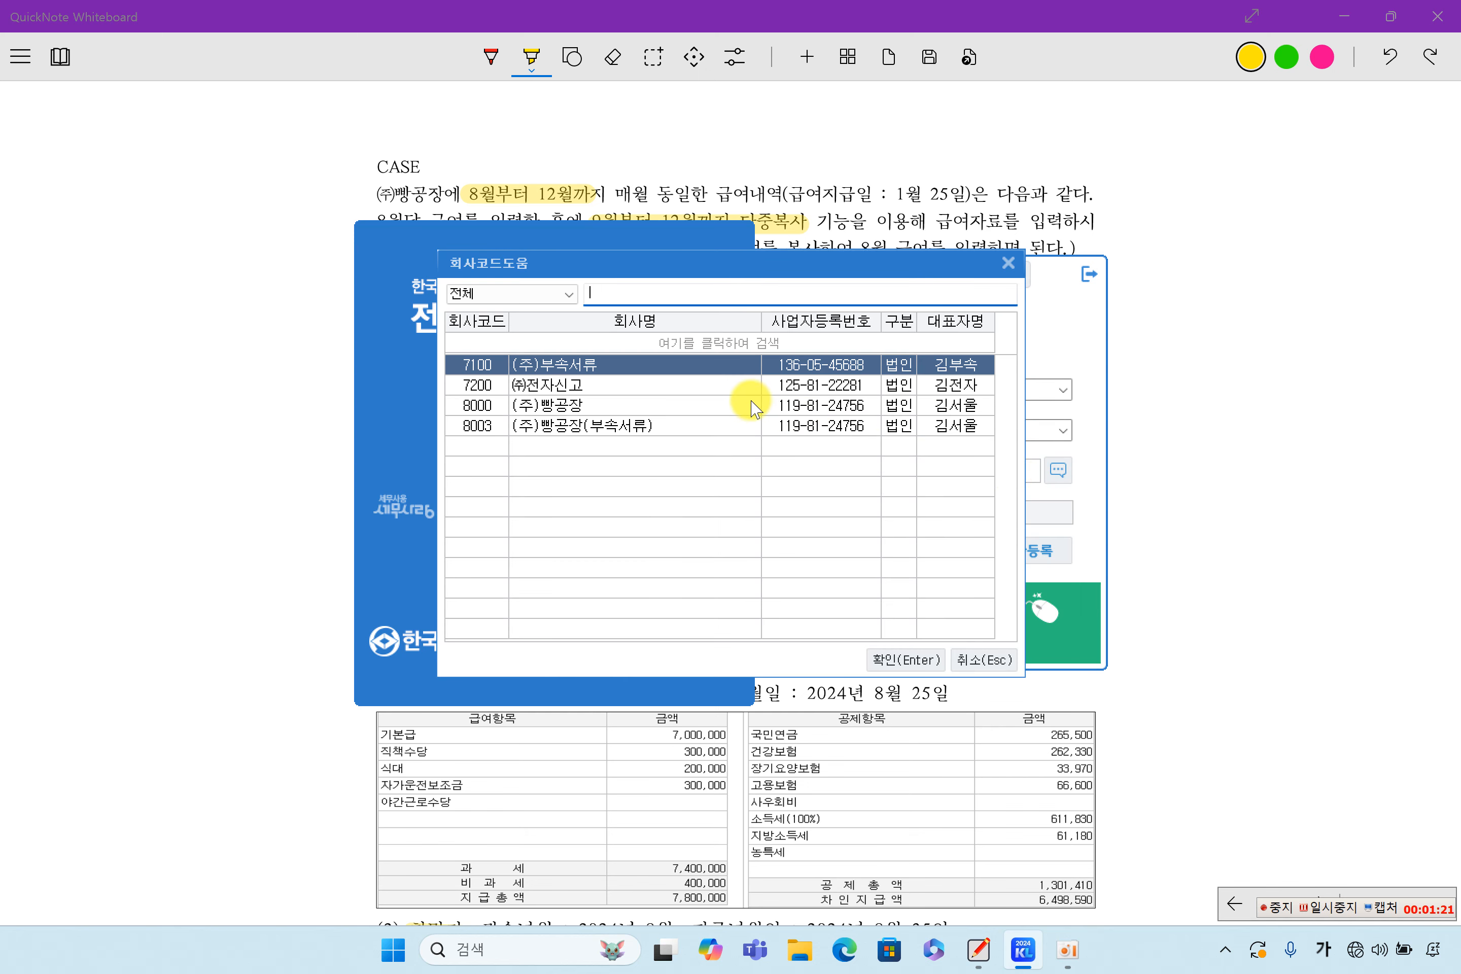
left_click(607, 408)
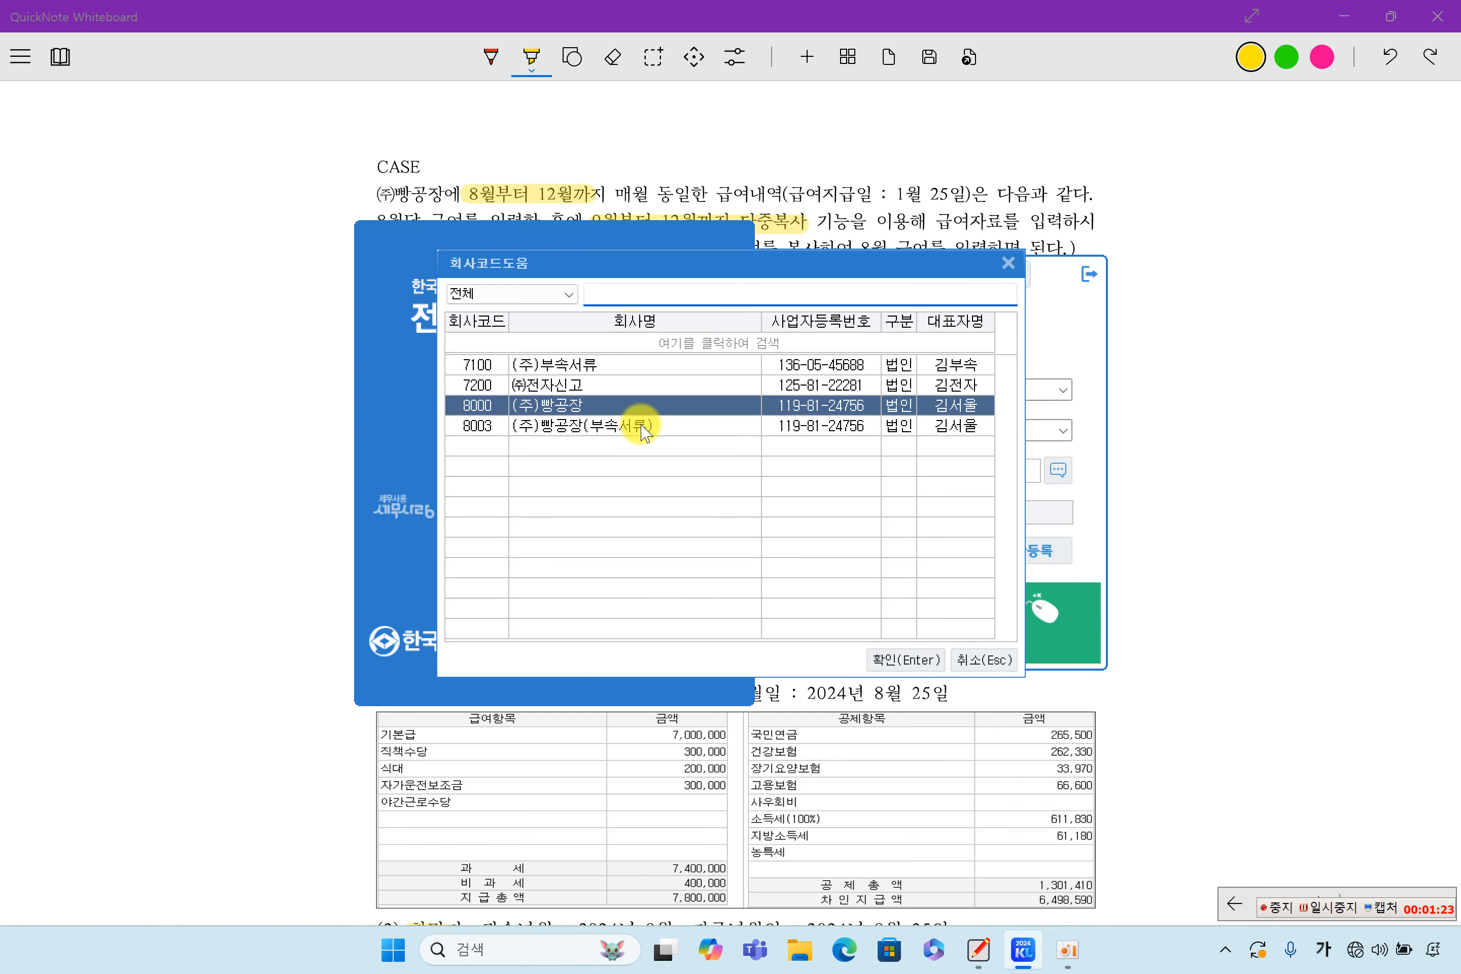
double_click(602, 406)
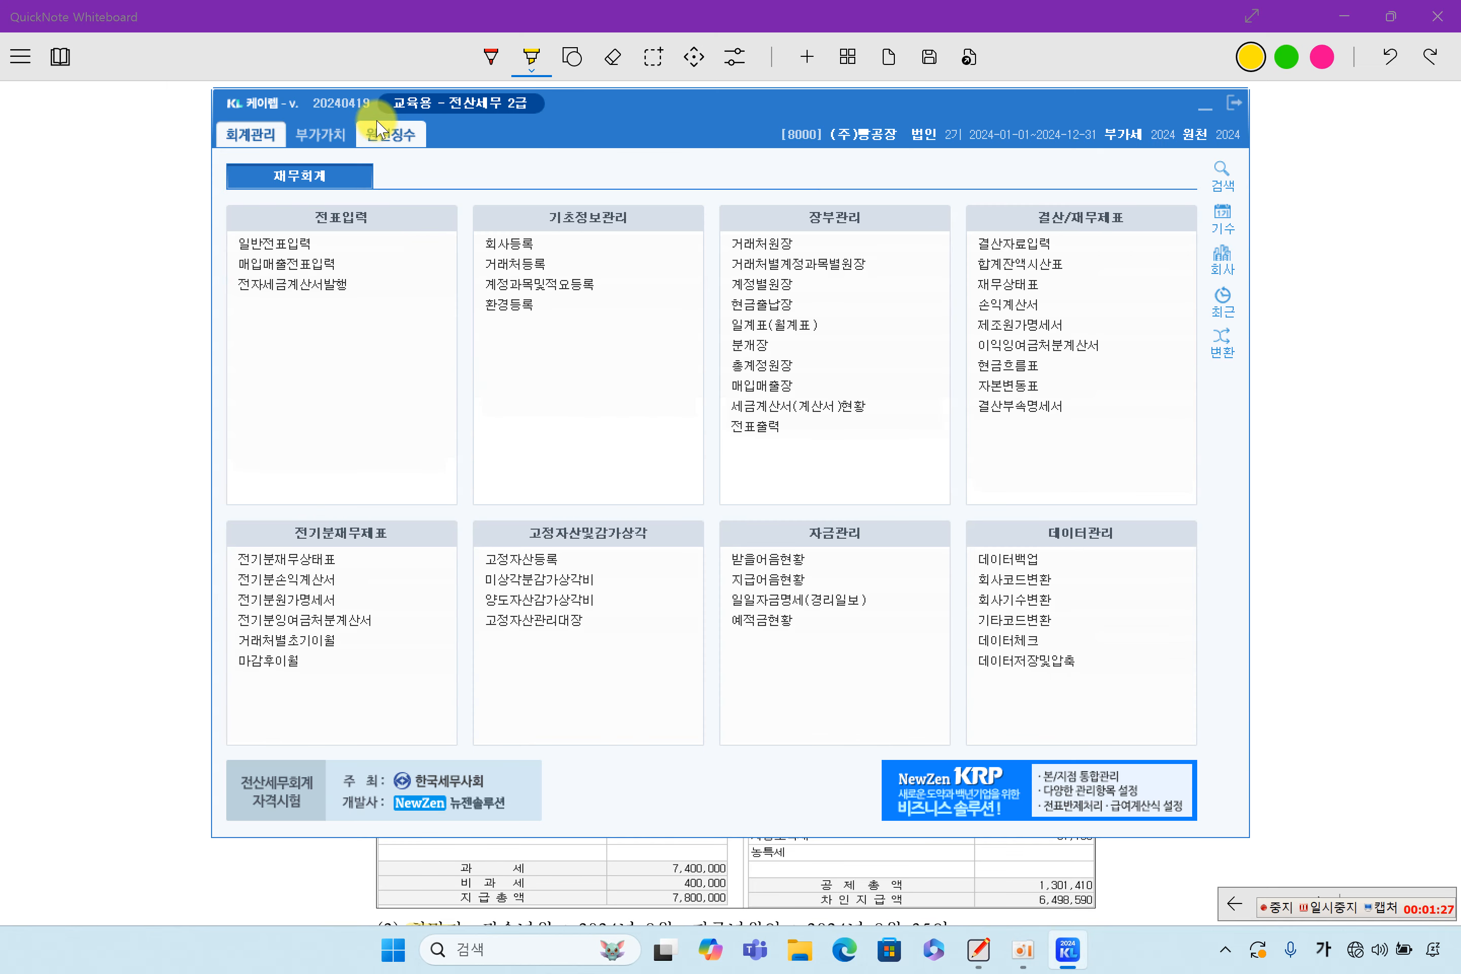
left_click(380, 131)
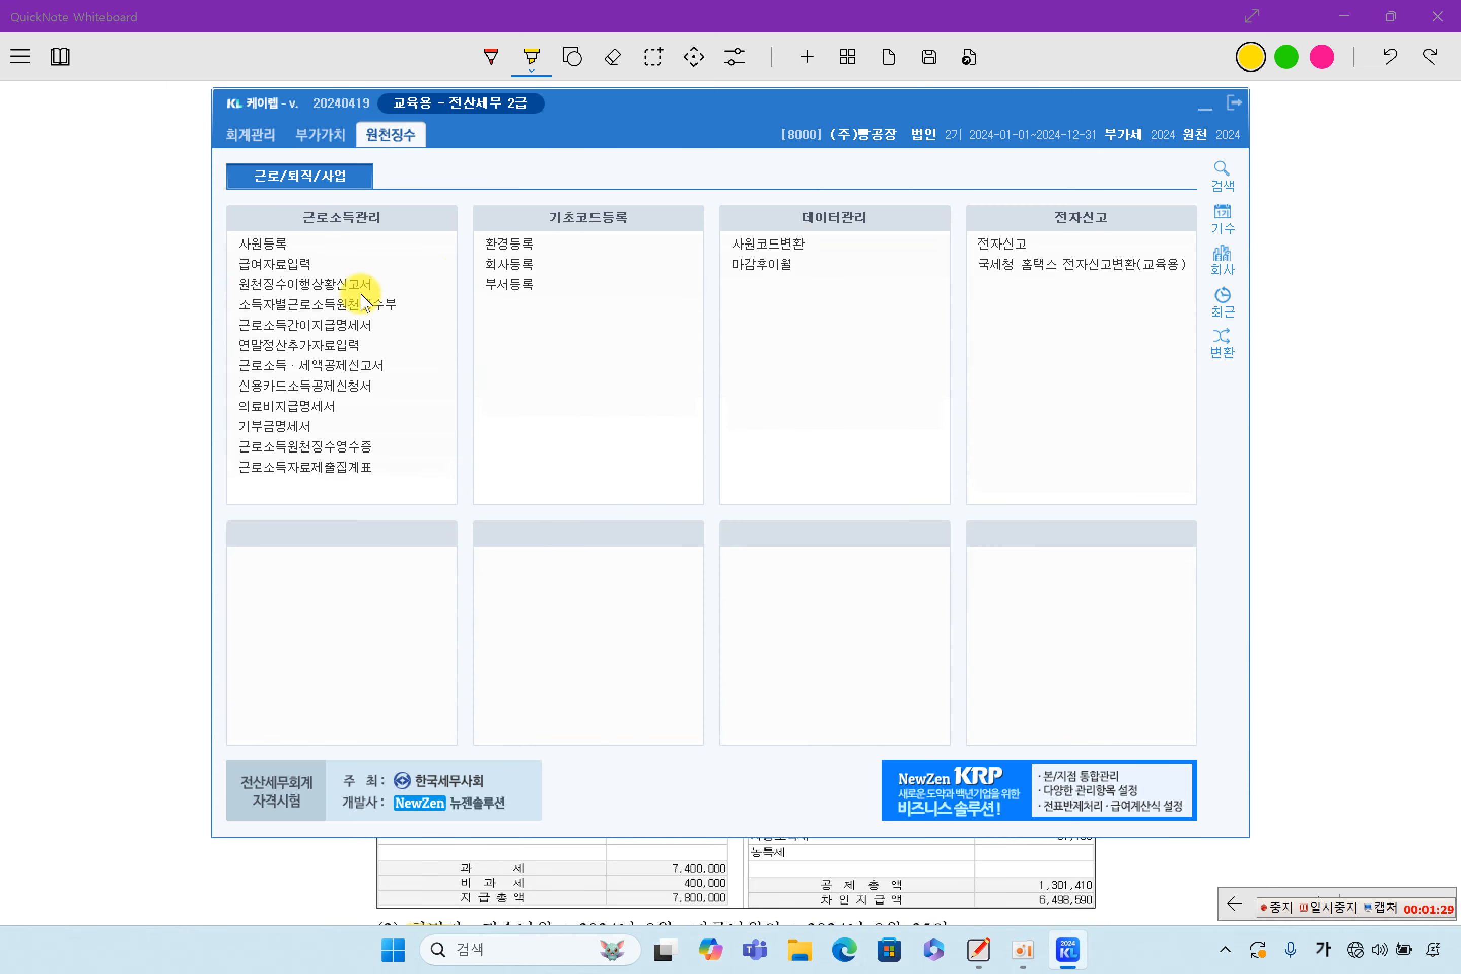
left_click(309, 274)
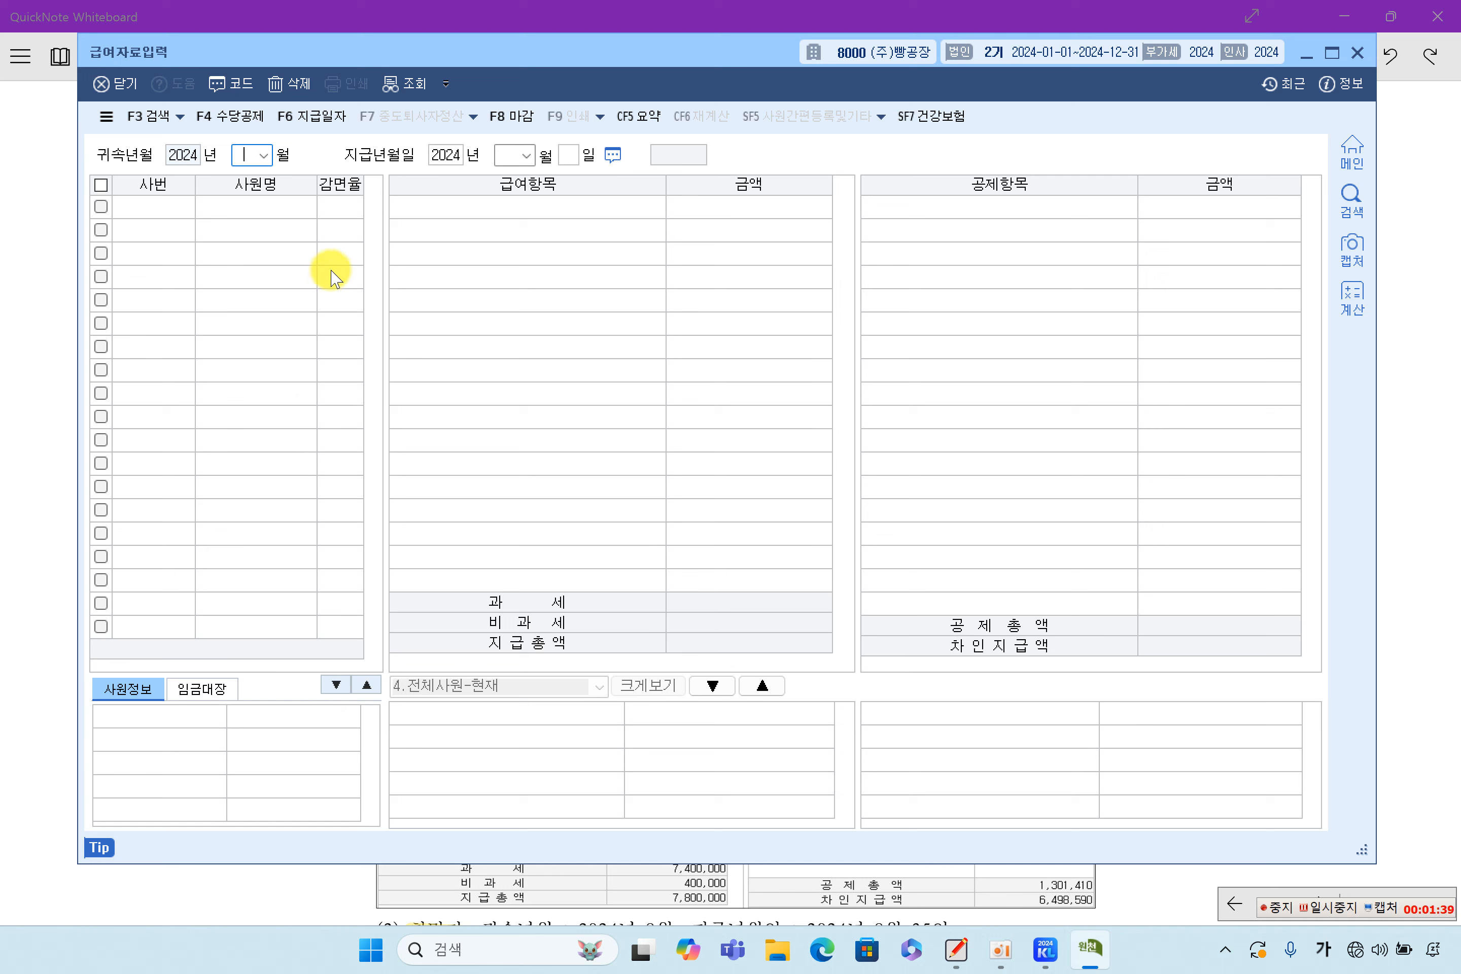
Enter pay month 08 and pay date 25, then accept copying last month's payroll data
type("8")
key("Return")
key("Return")
key("Return")
type("25")
key("Return")
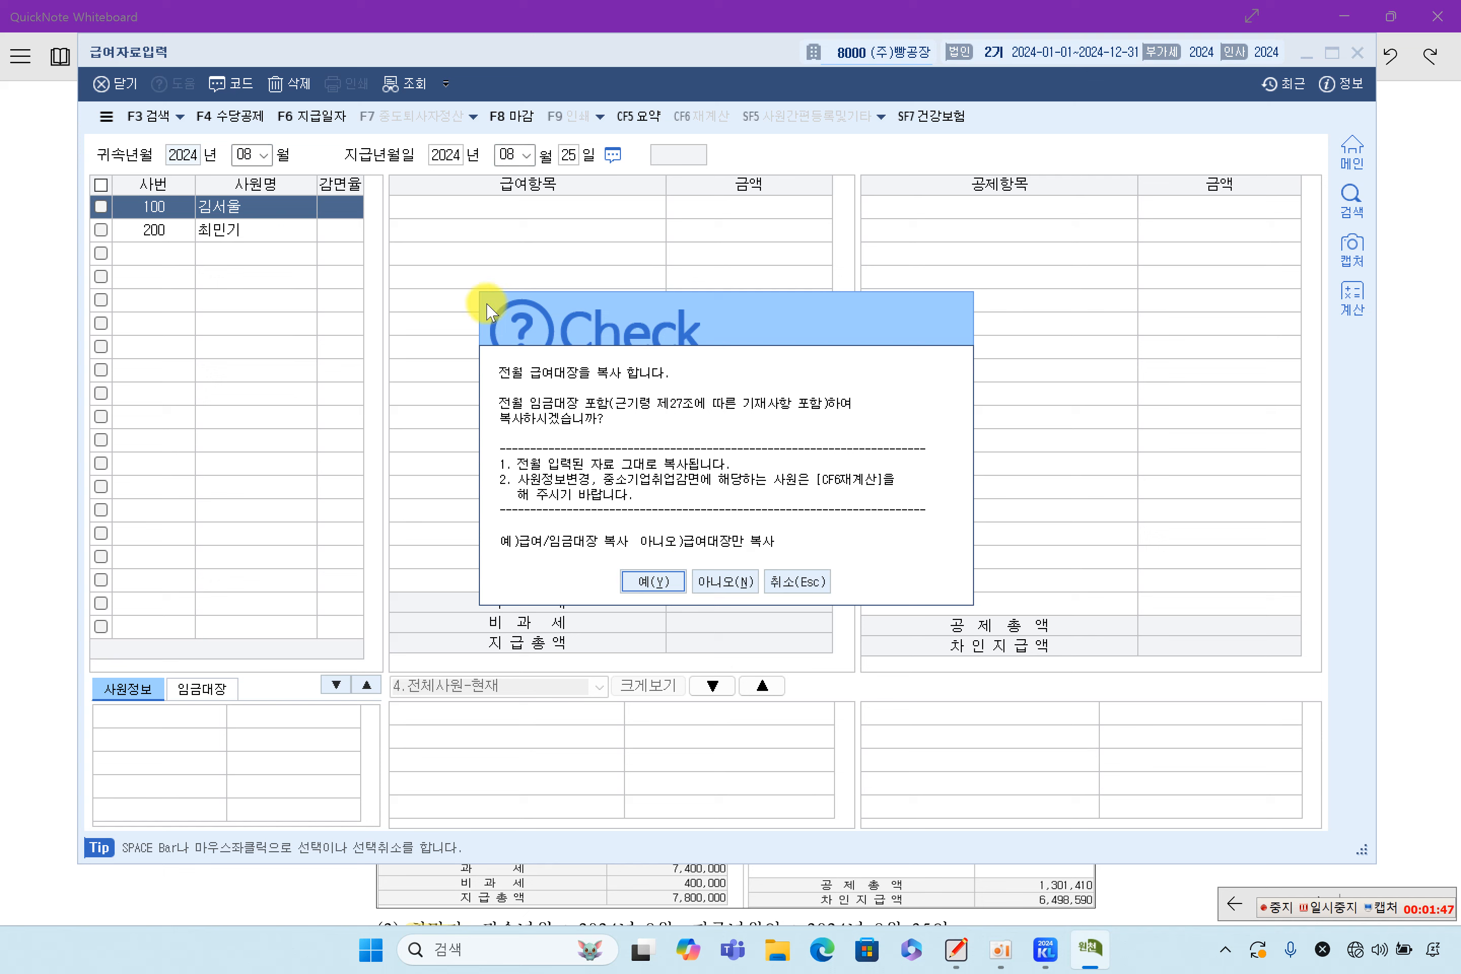
left_click(652, 581)
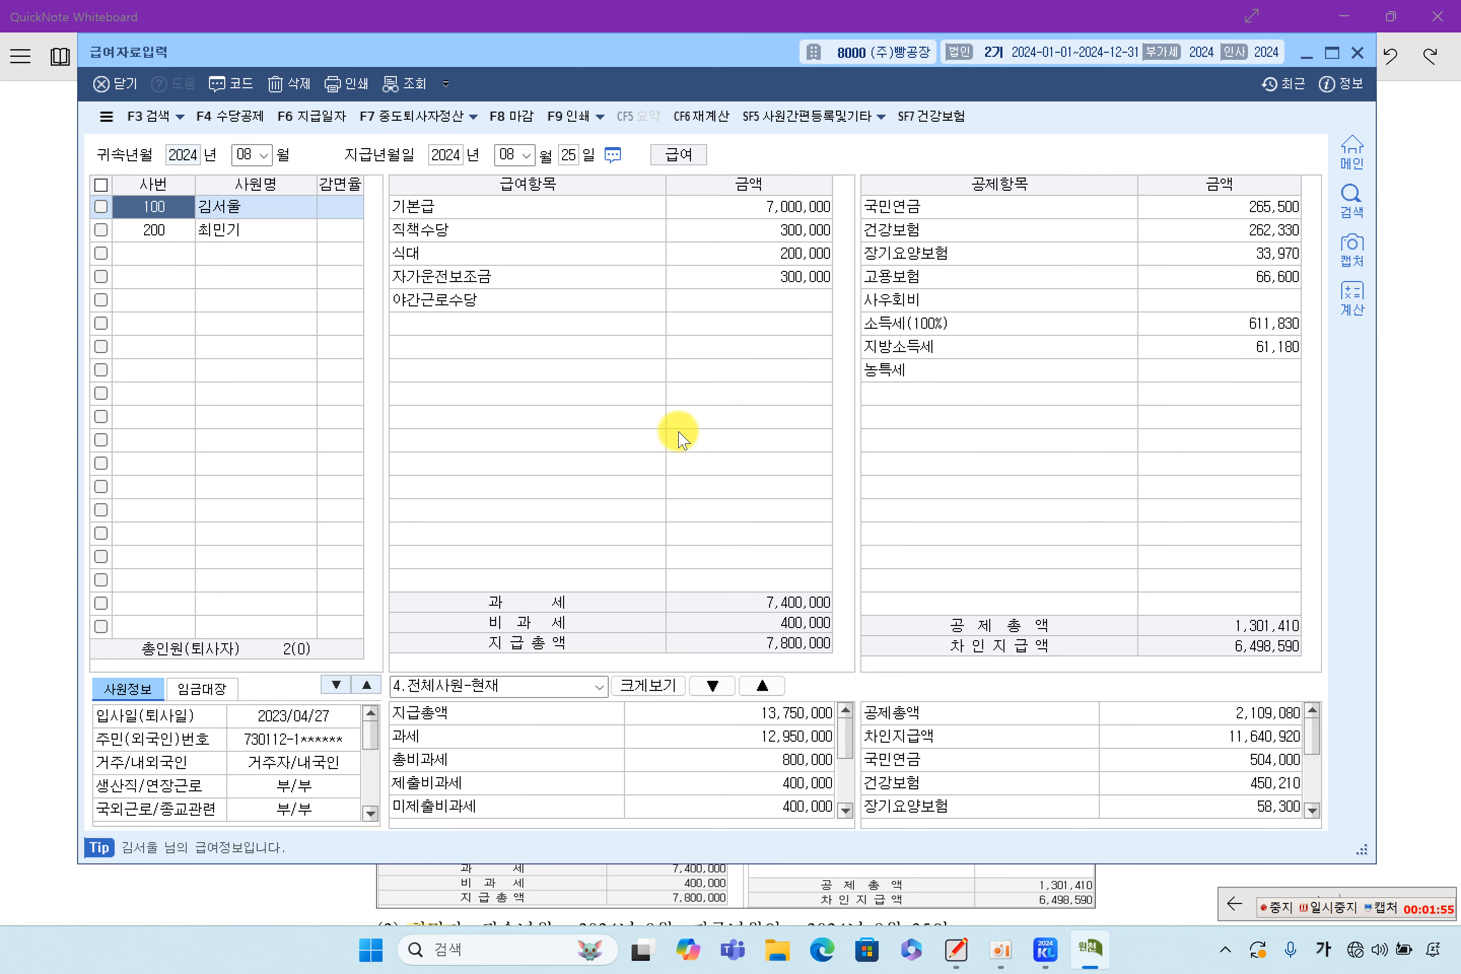
Select employee 100 and check the 기본급, 직책수당, 식대 and 자가운전보조금 allowances
left_click(228, 230)
left_click(237, 214)
left_click(242, 227)
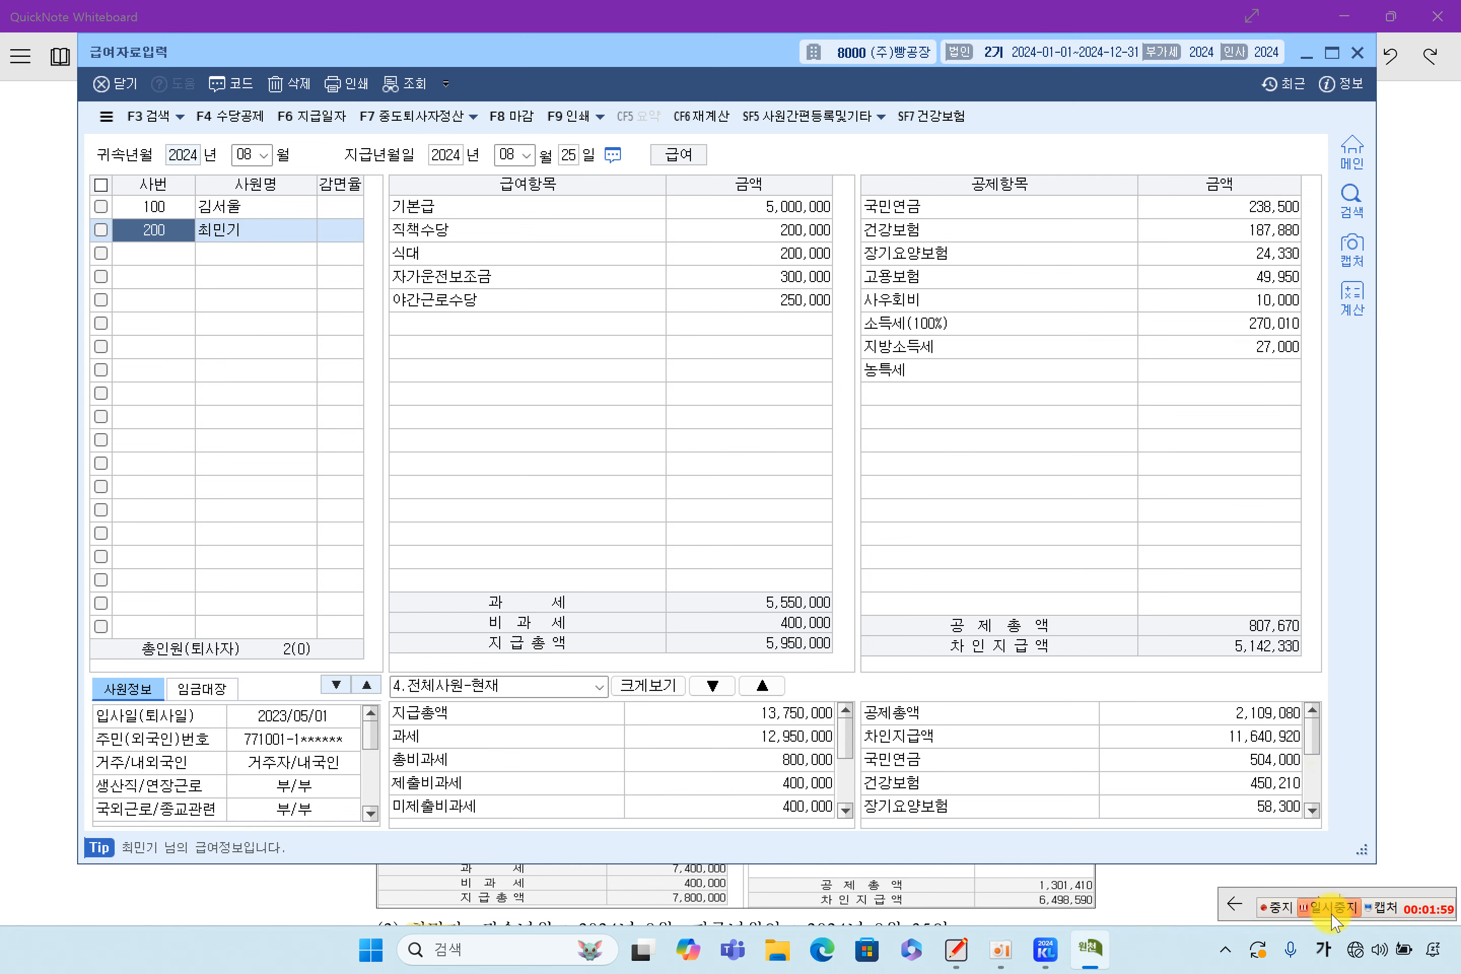
left_click(1332, 905)
left_click(225, 231)
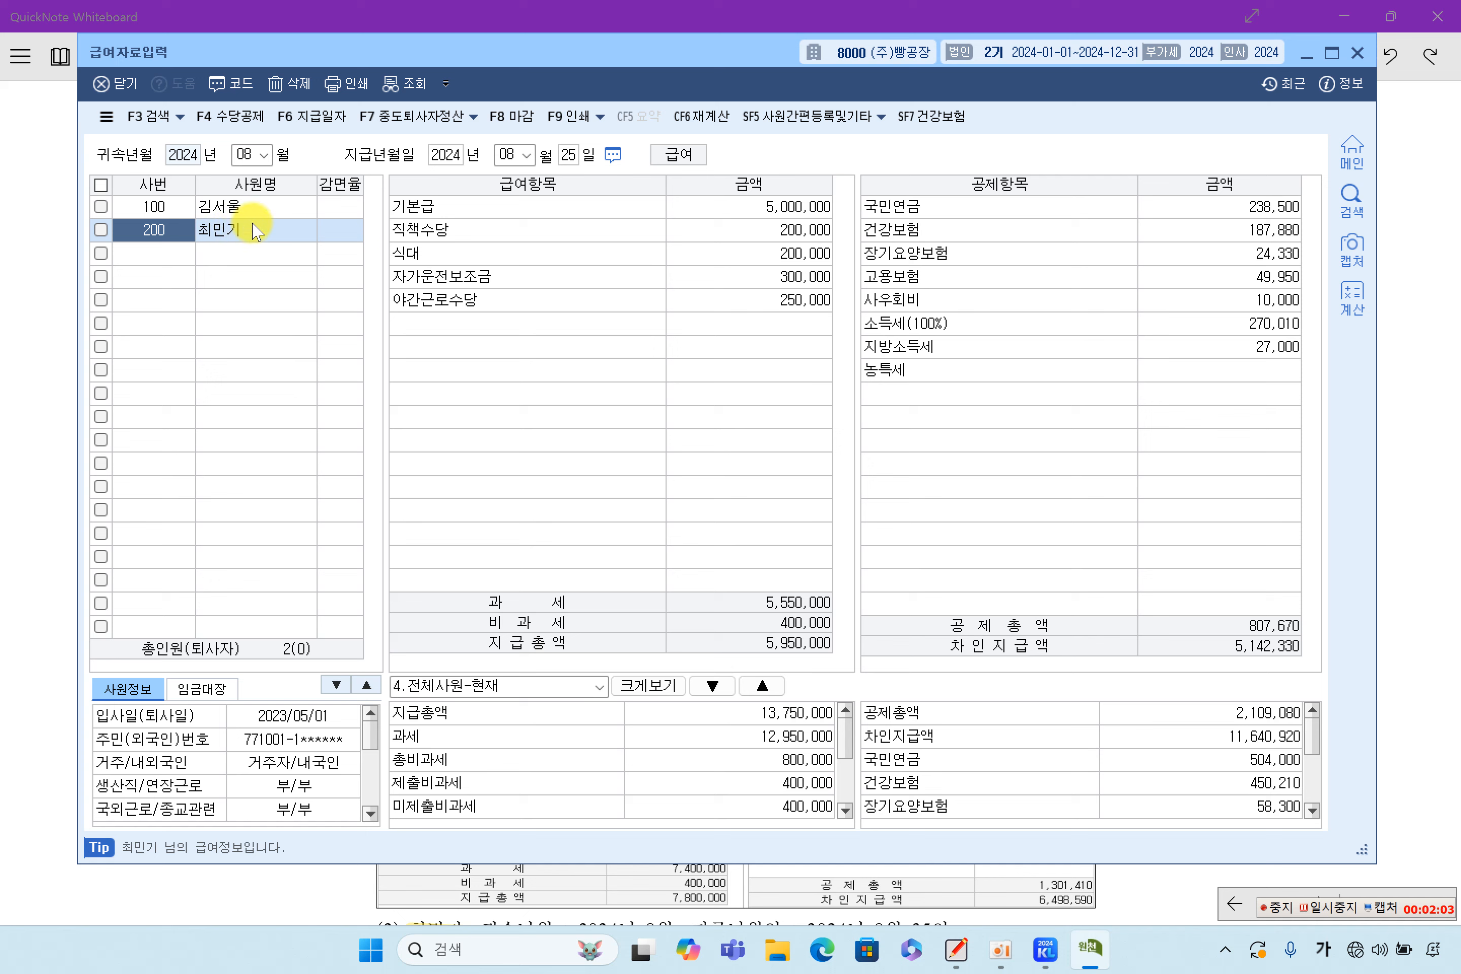
left_click(249, 214)
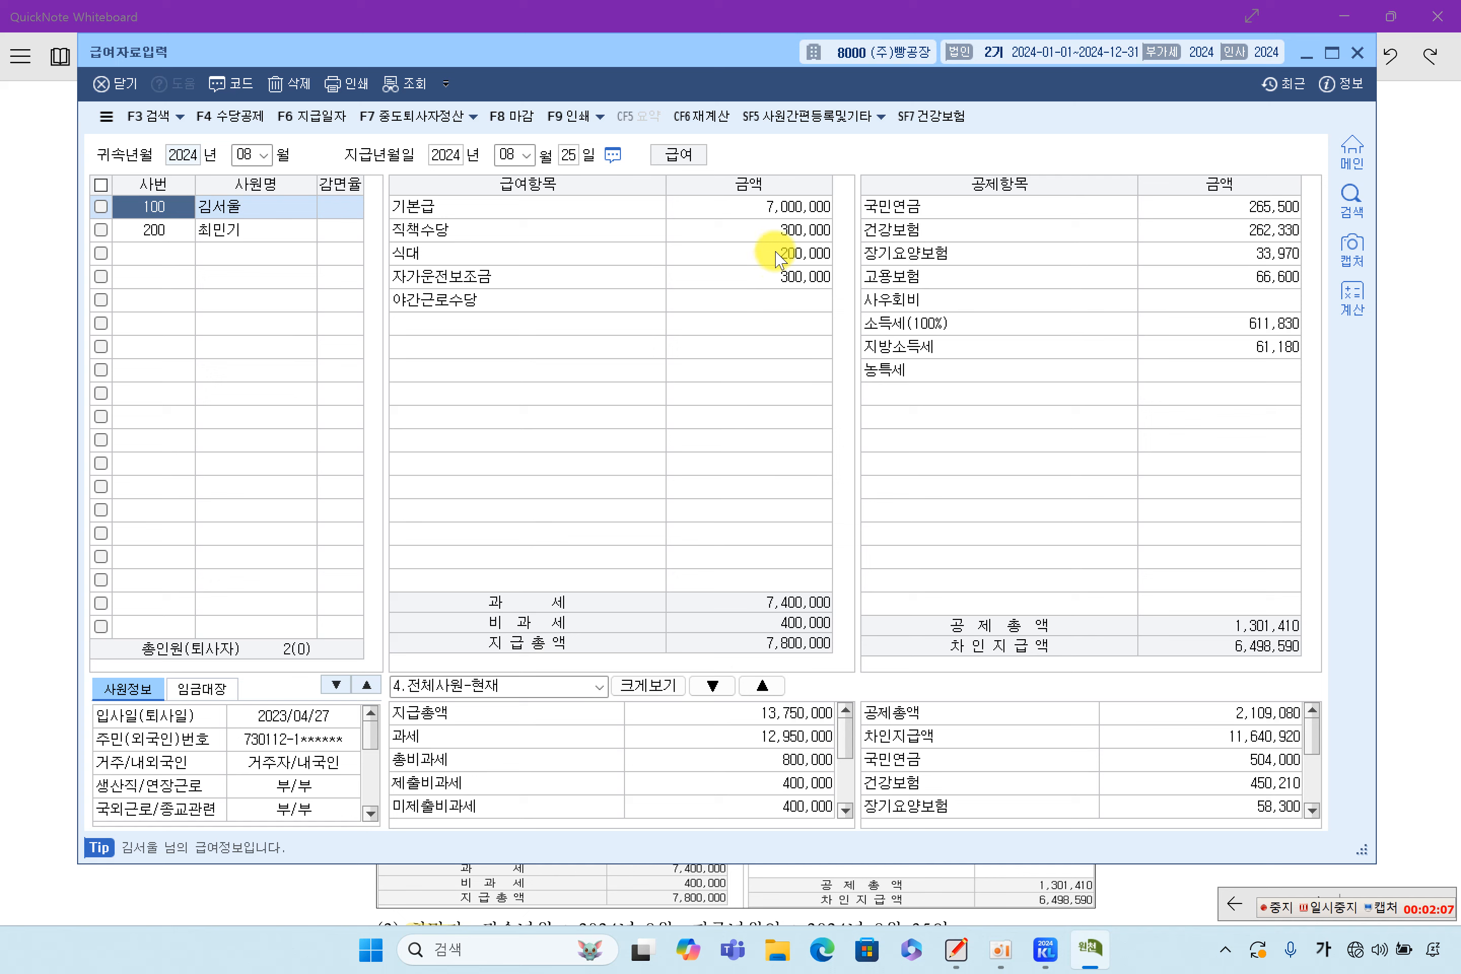
left_click(737, 205)
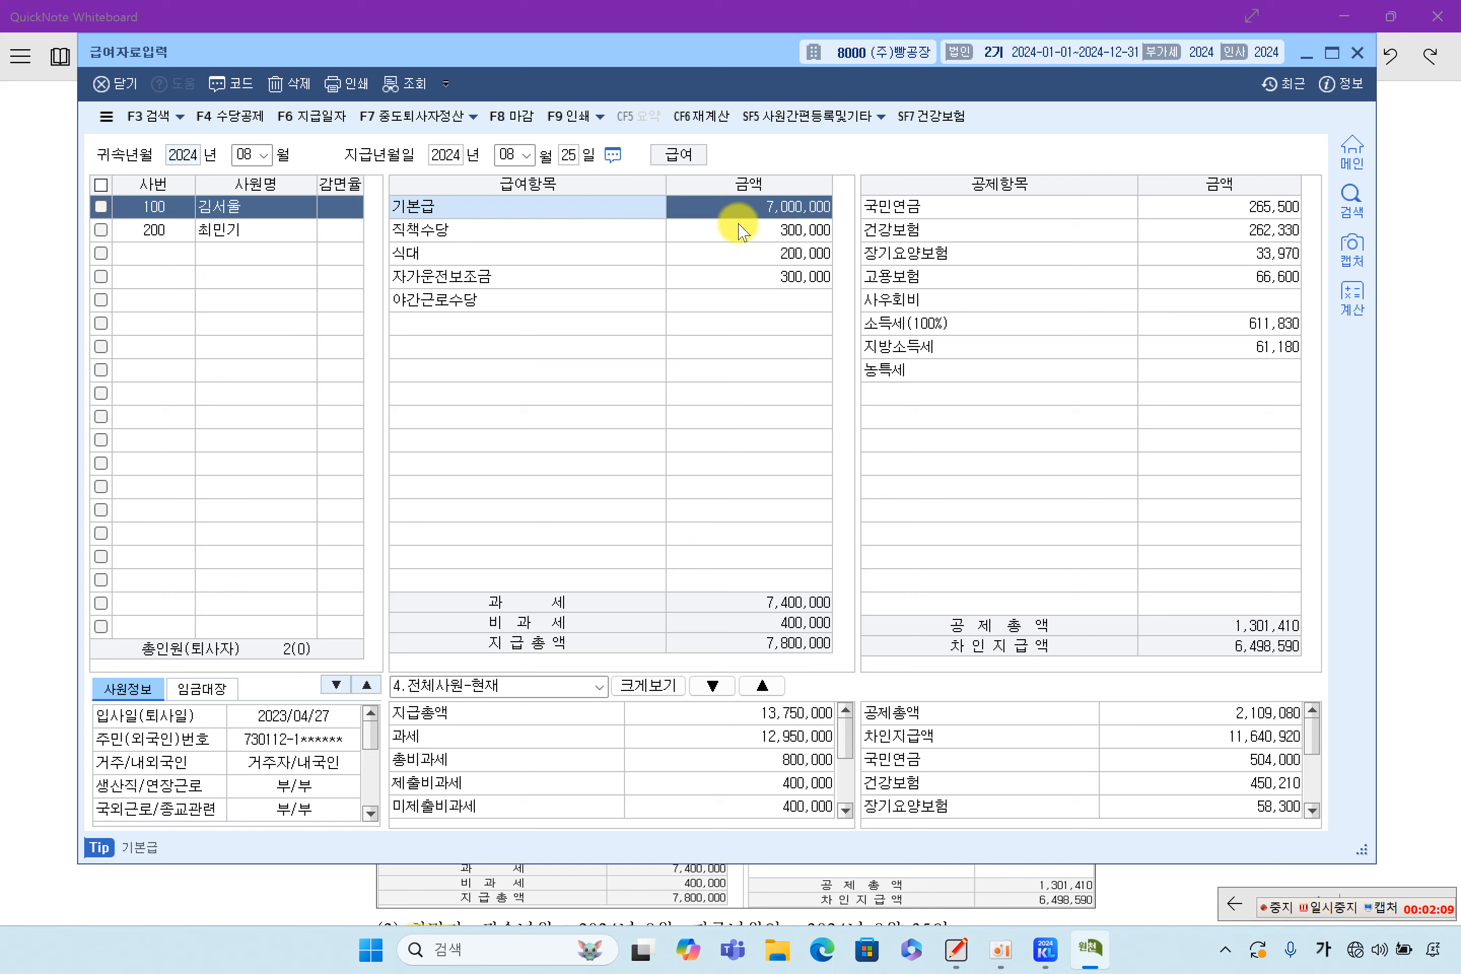
left_click(739, 231)
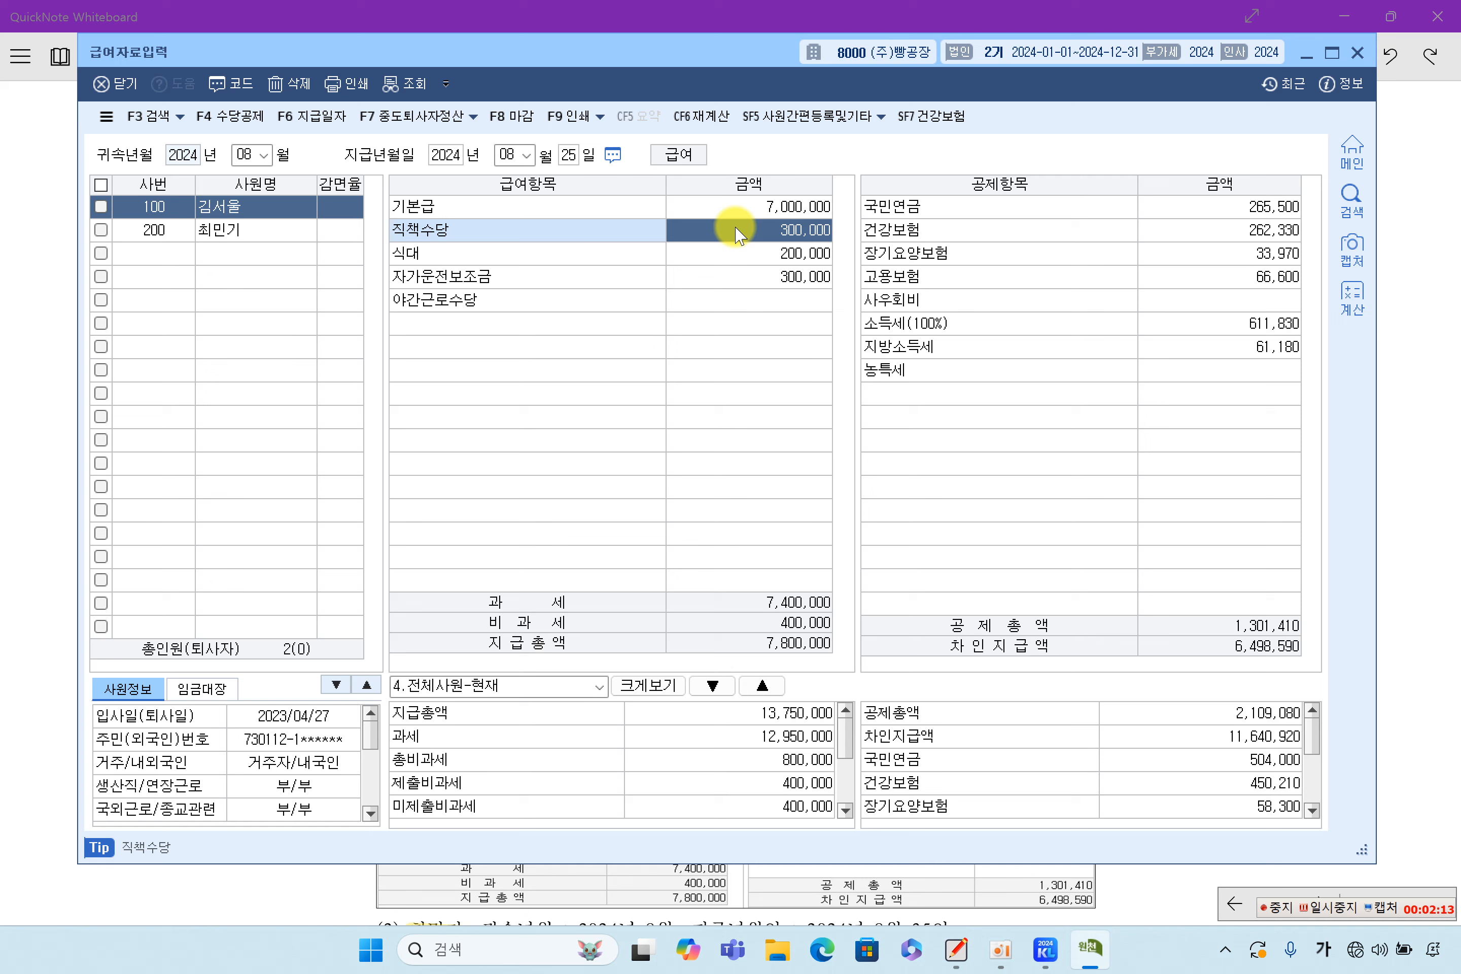
left_click(742, 253)
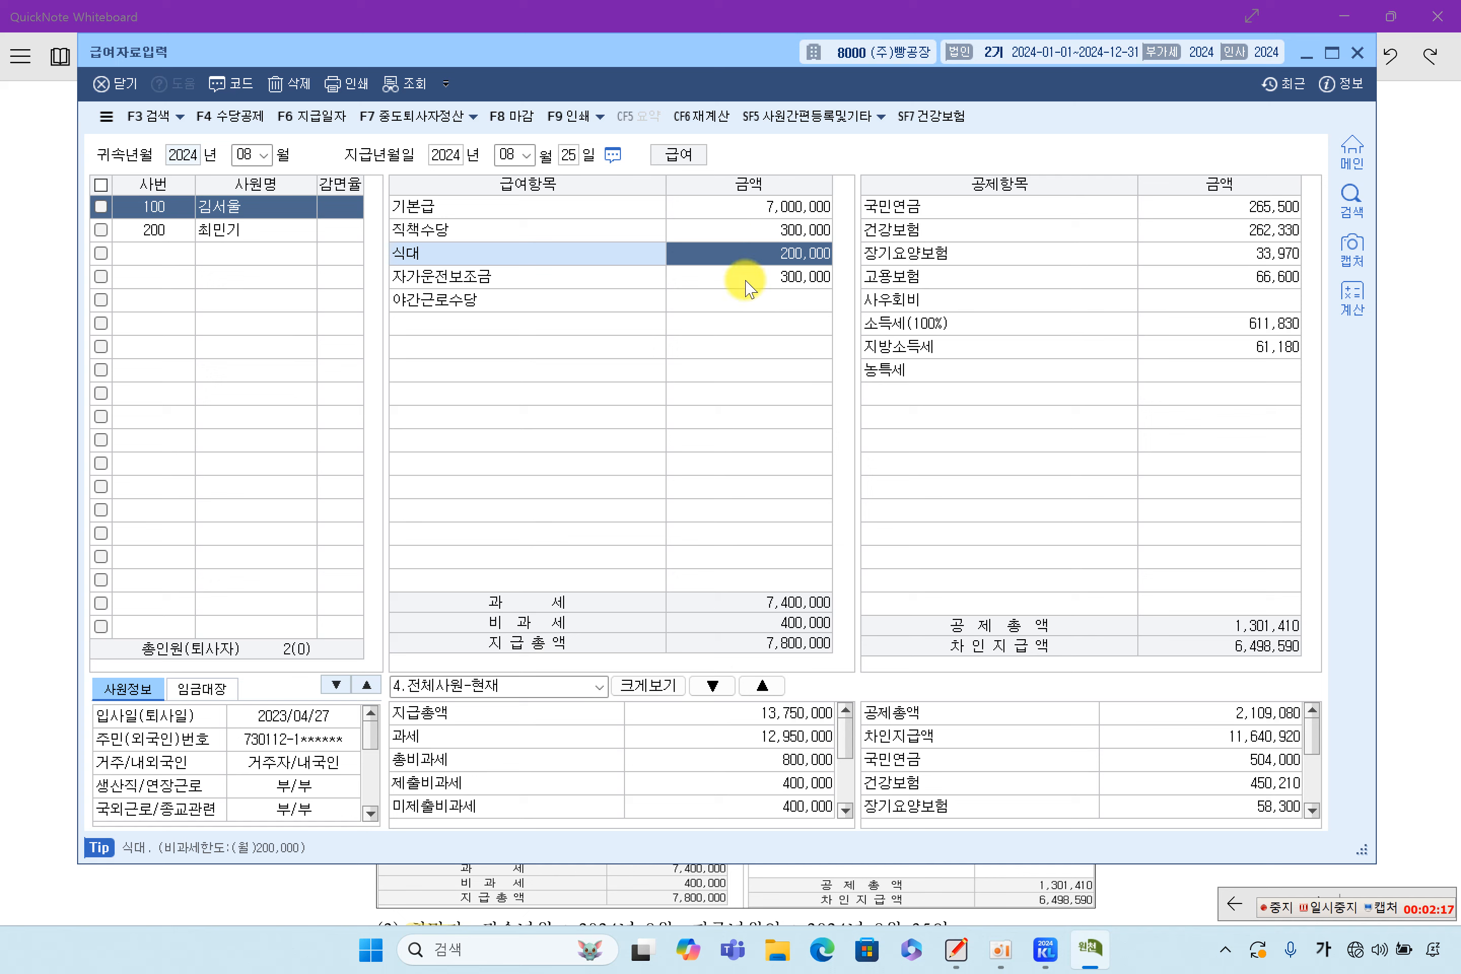
left_click(743, 279)
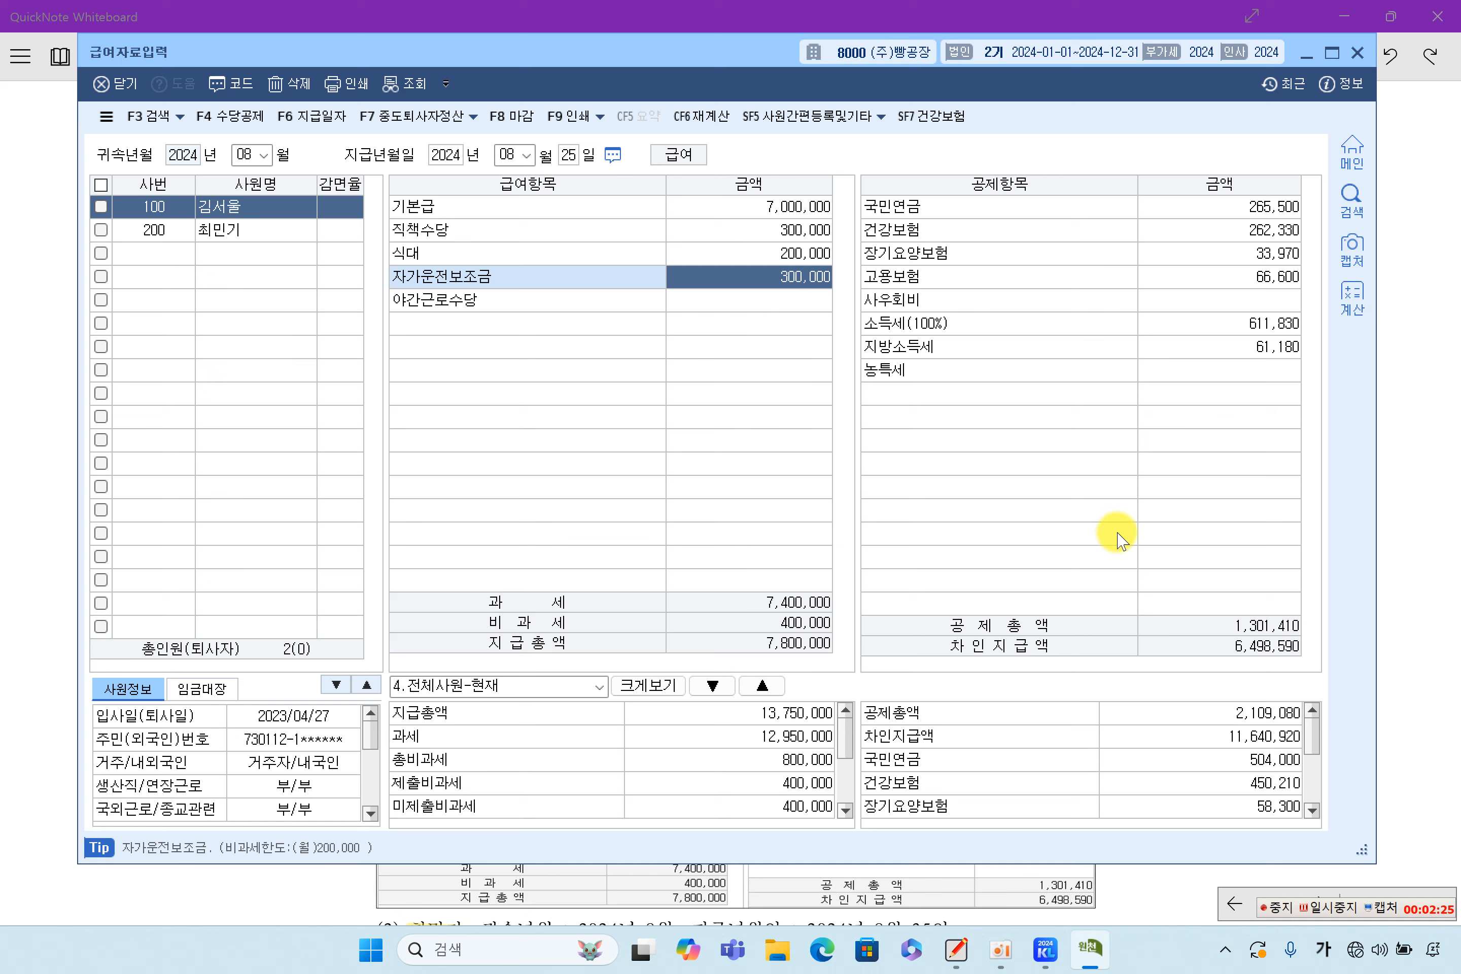
Check employee 100's deductions from 국민연금 through 지방소득세 and the 1,301,410 deductions total
left_click(1214, 205)
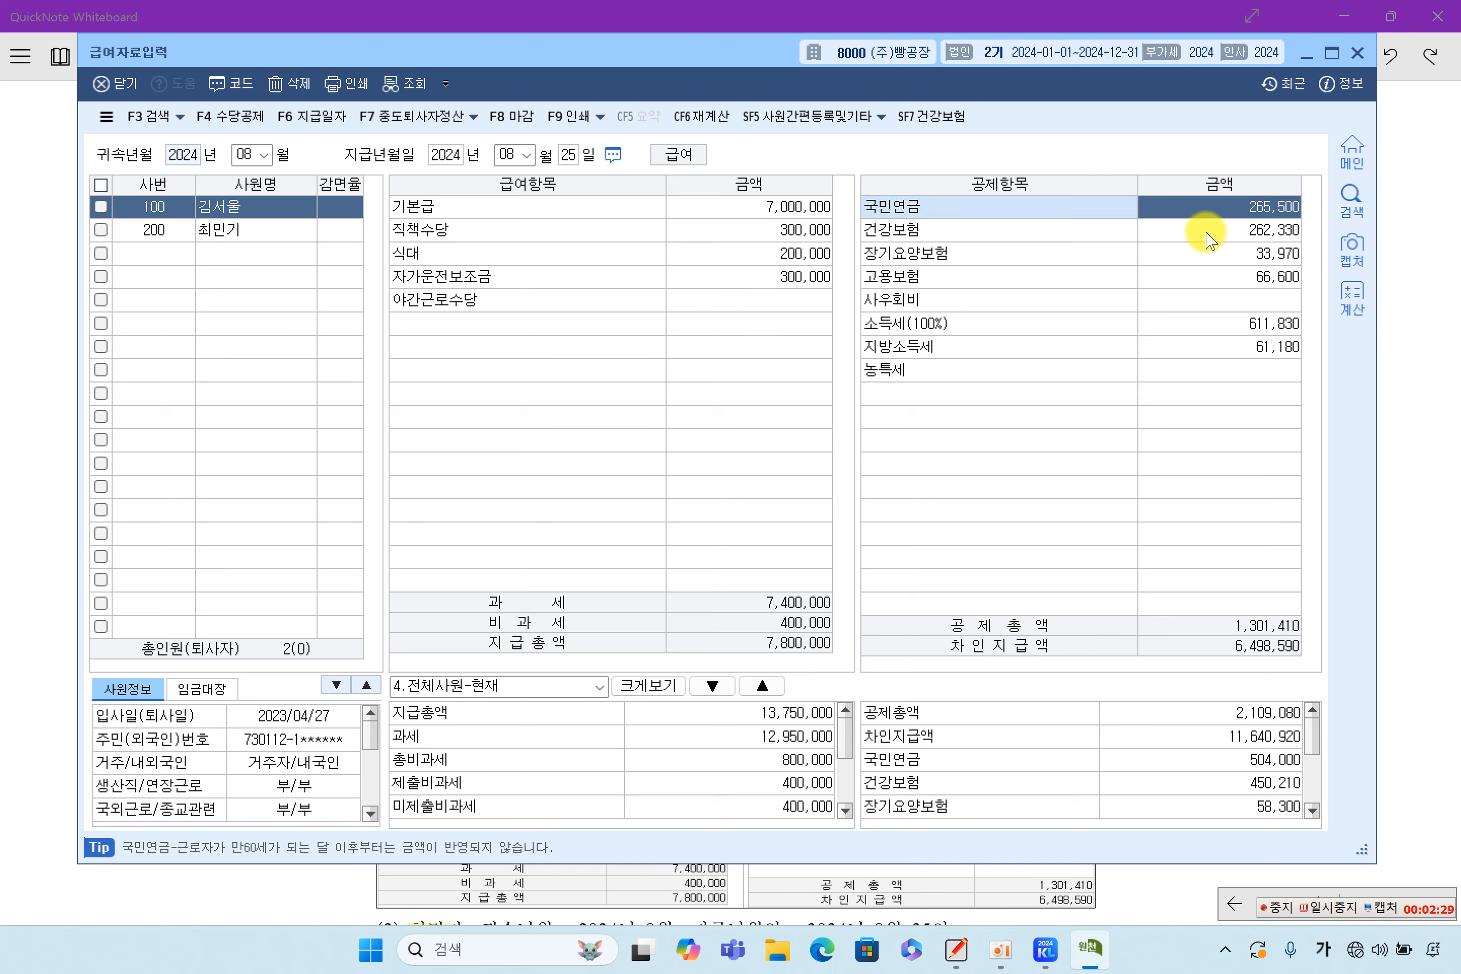
left_click(1206, 234)
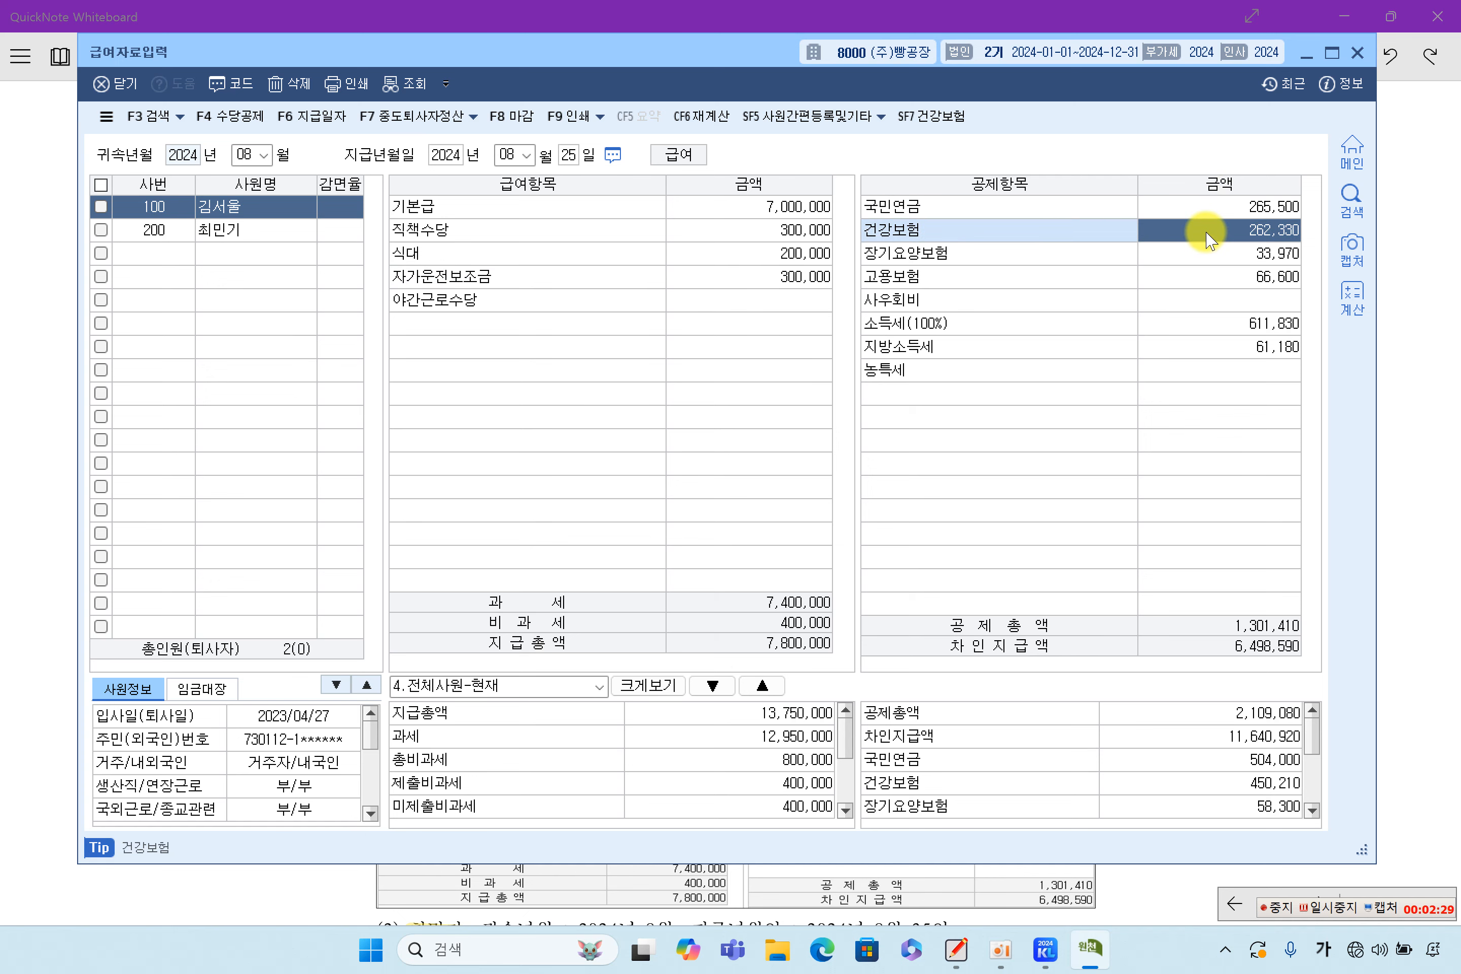
left_click(1235, 262)
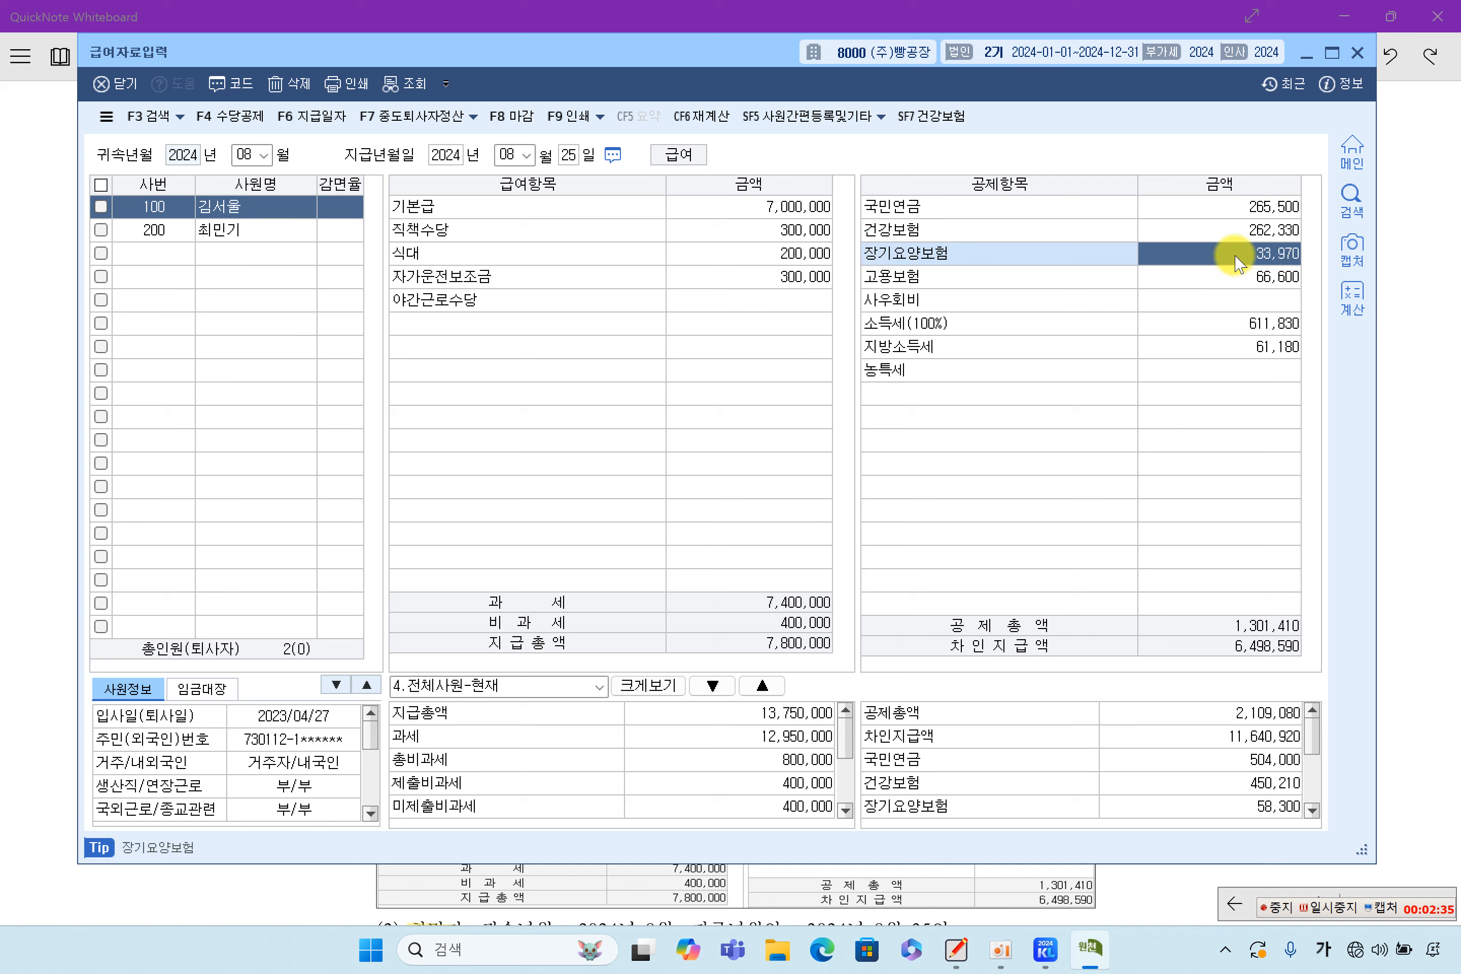
left_click(1237, 281)
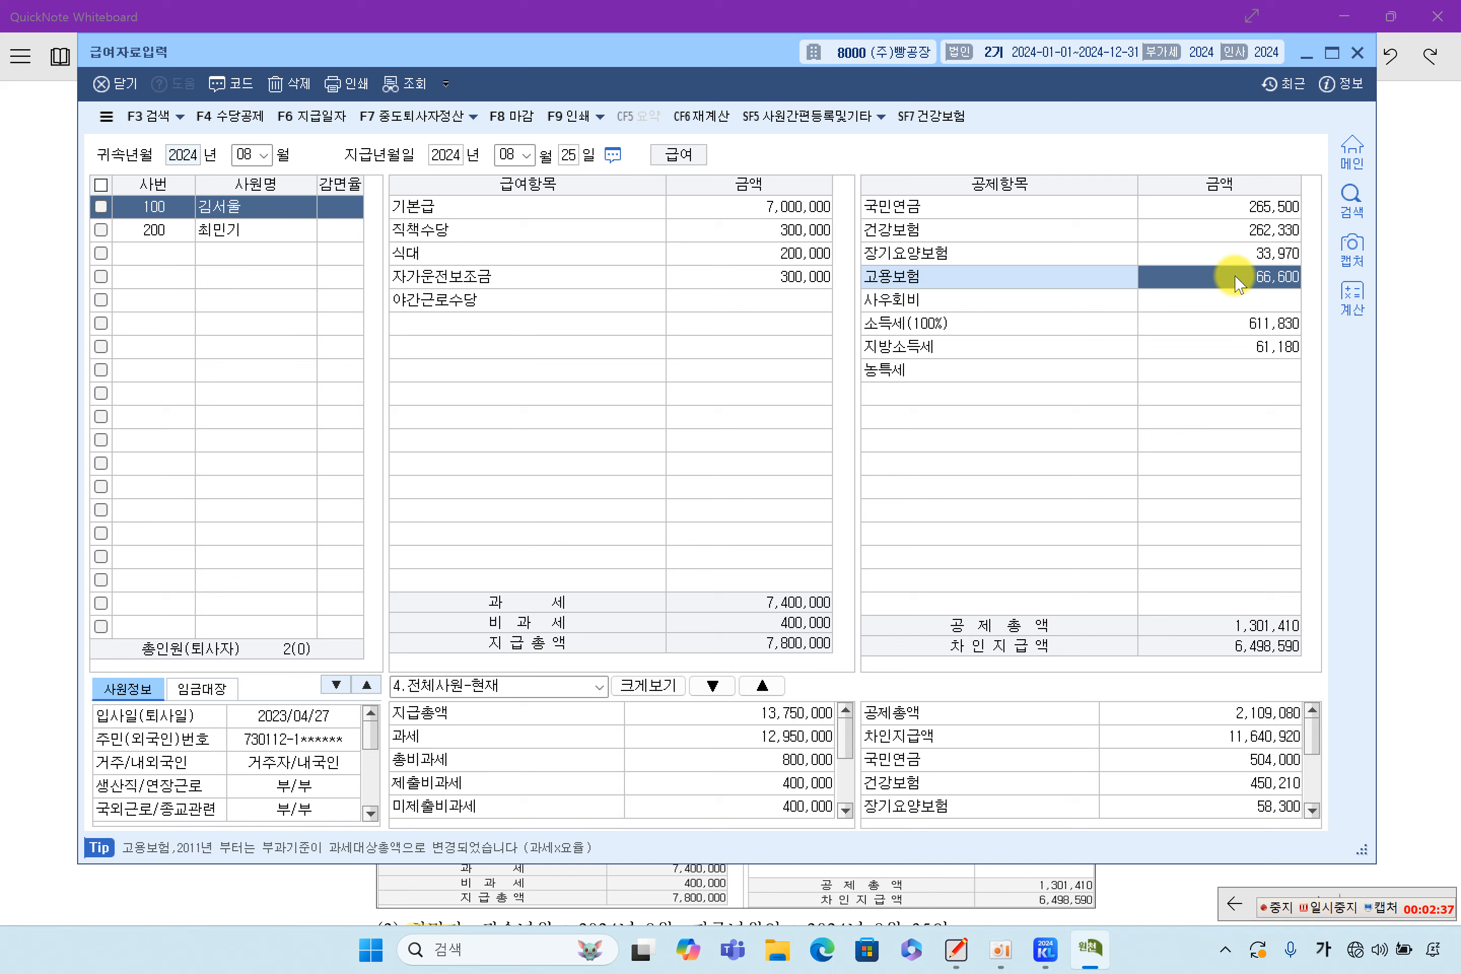
left_click(1233, 323)
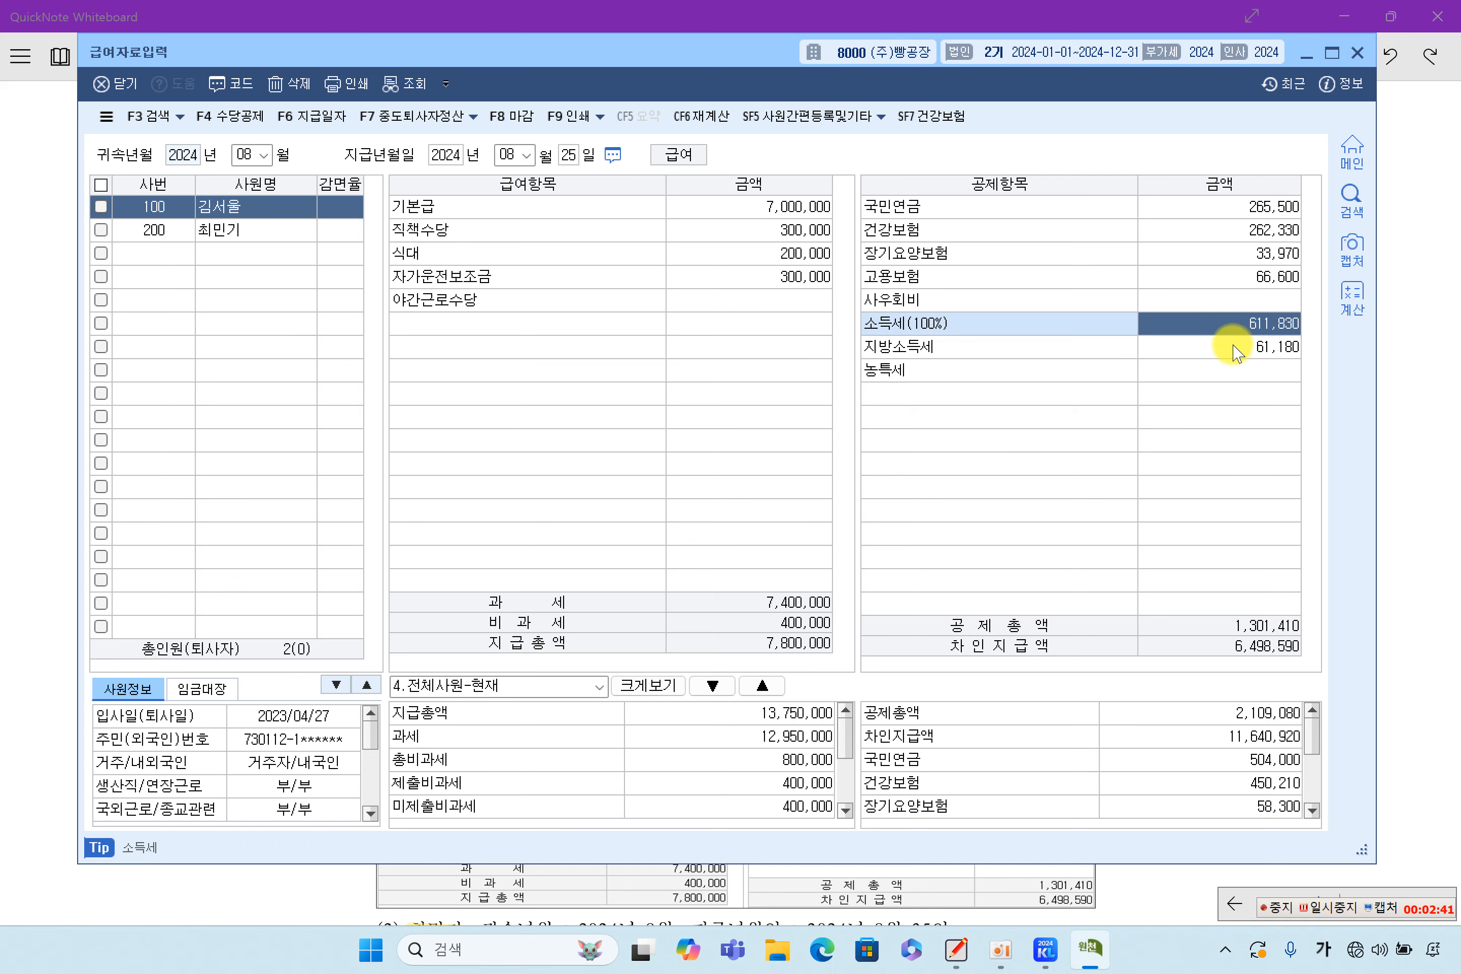
left_click(1236, 364)
left_click(1236, 350)
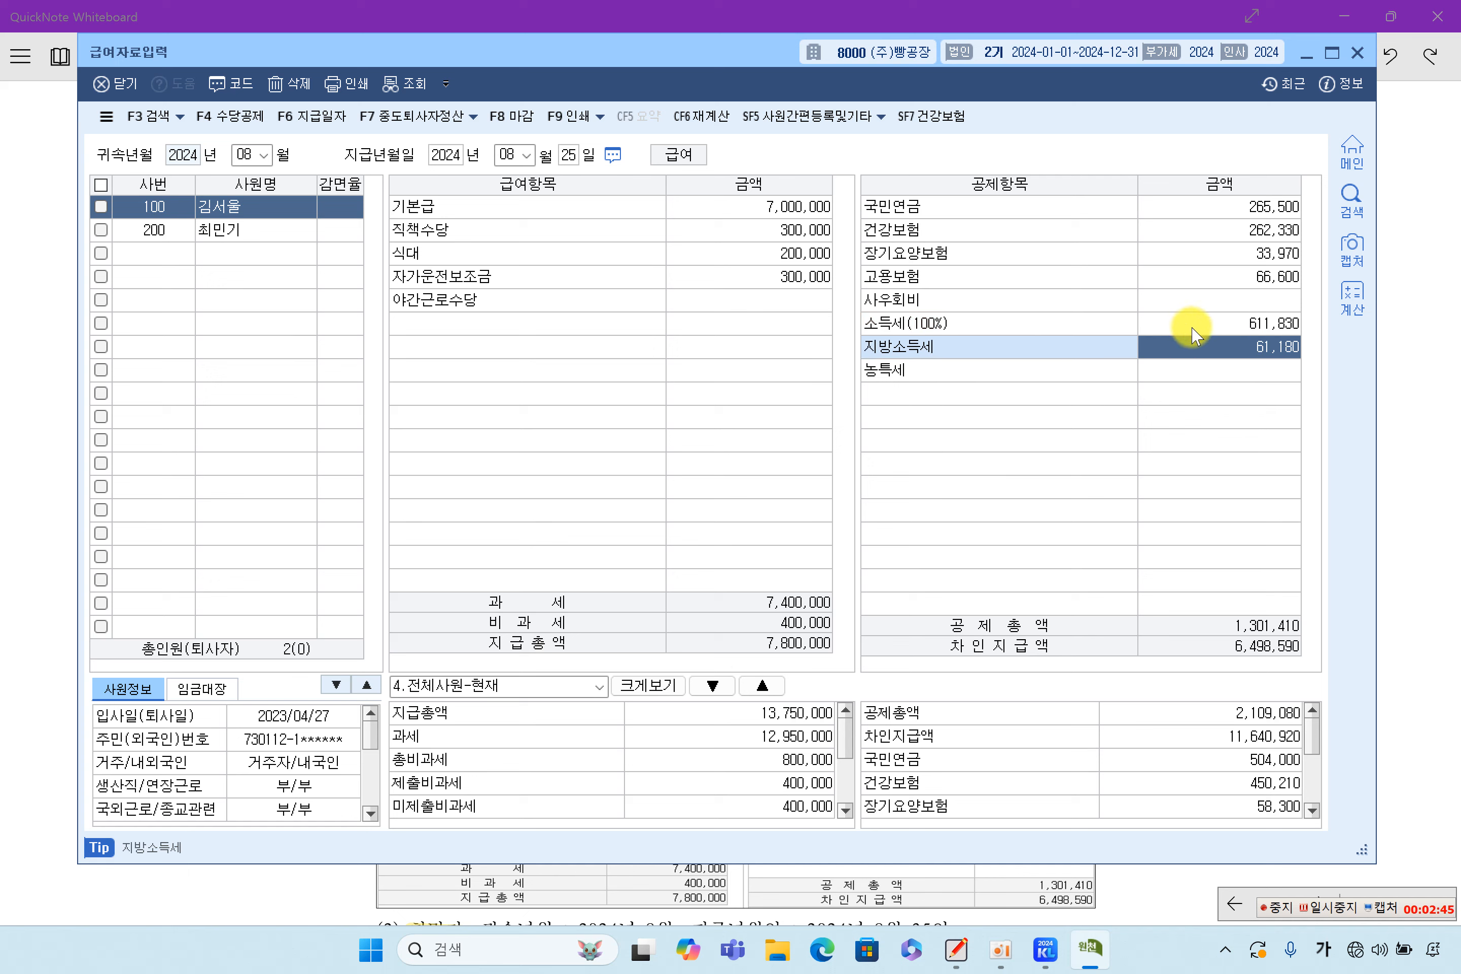
left_click(1238, 632)
Highlight the 1,301,410 deductions total and the first employee's amount column, 7,000,000 to 61,180
left_click(1383, 606)
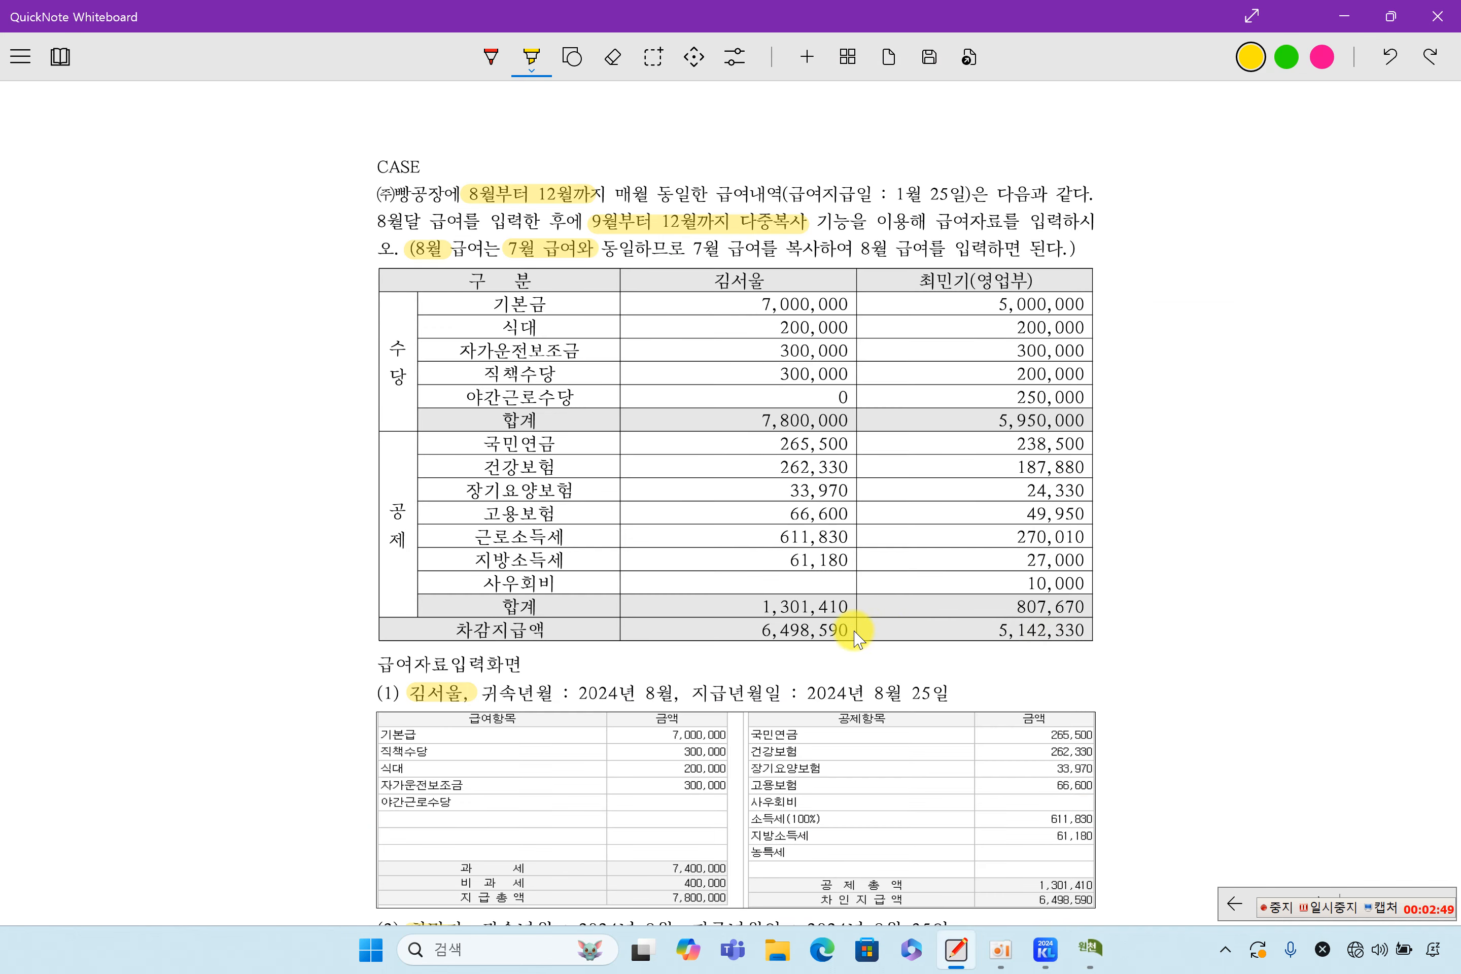
left_click_drag(741, 611, 850, 606)
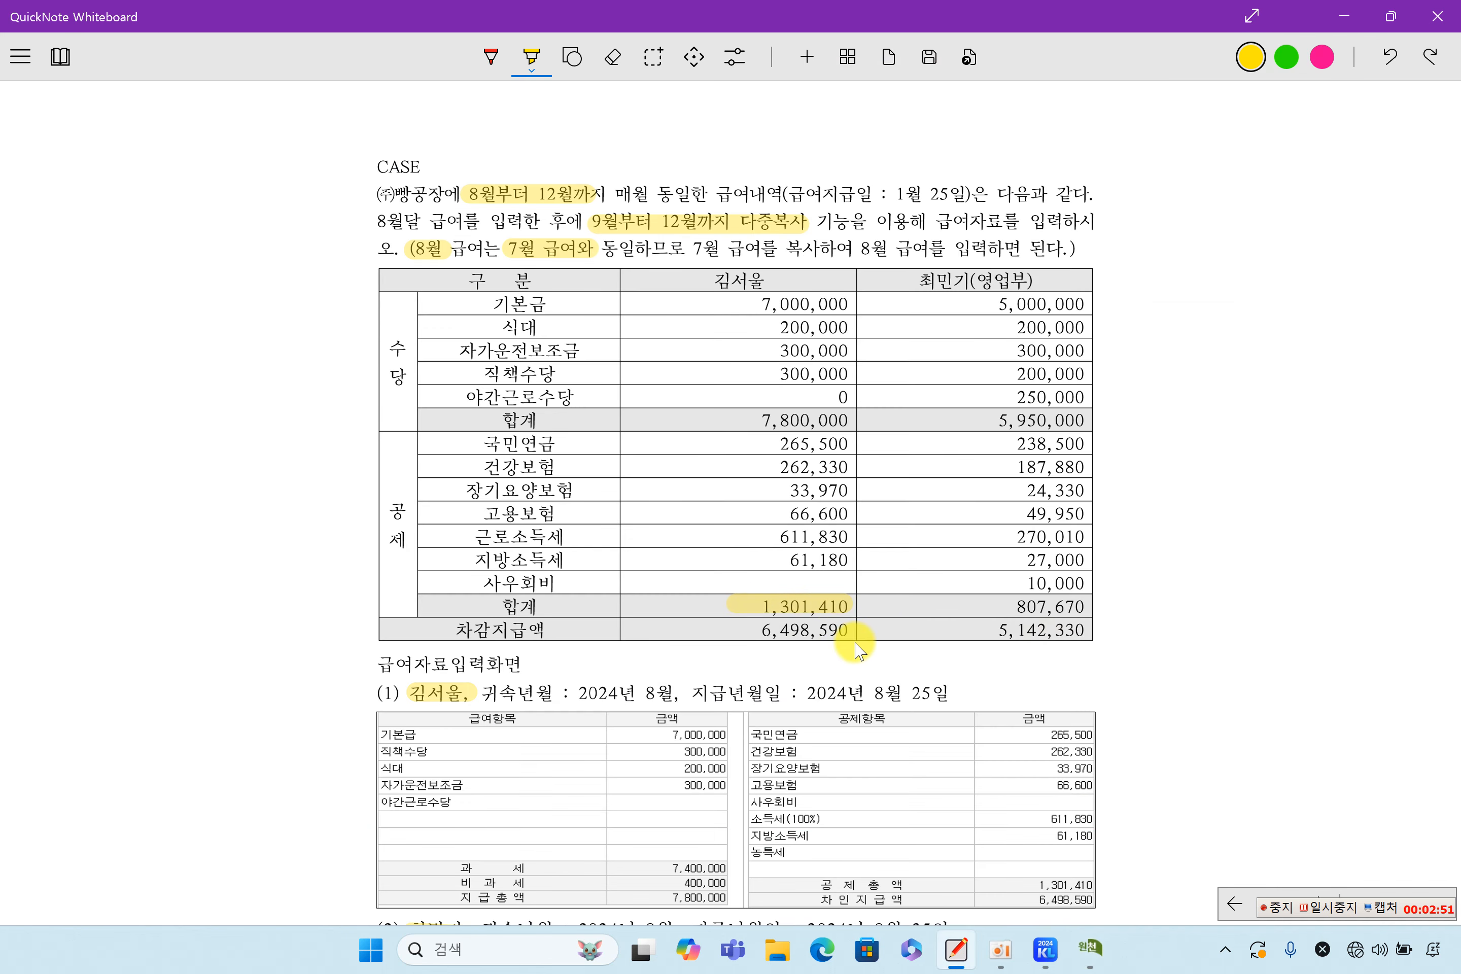
left_click_drag(796, 292, 802, 572)
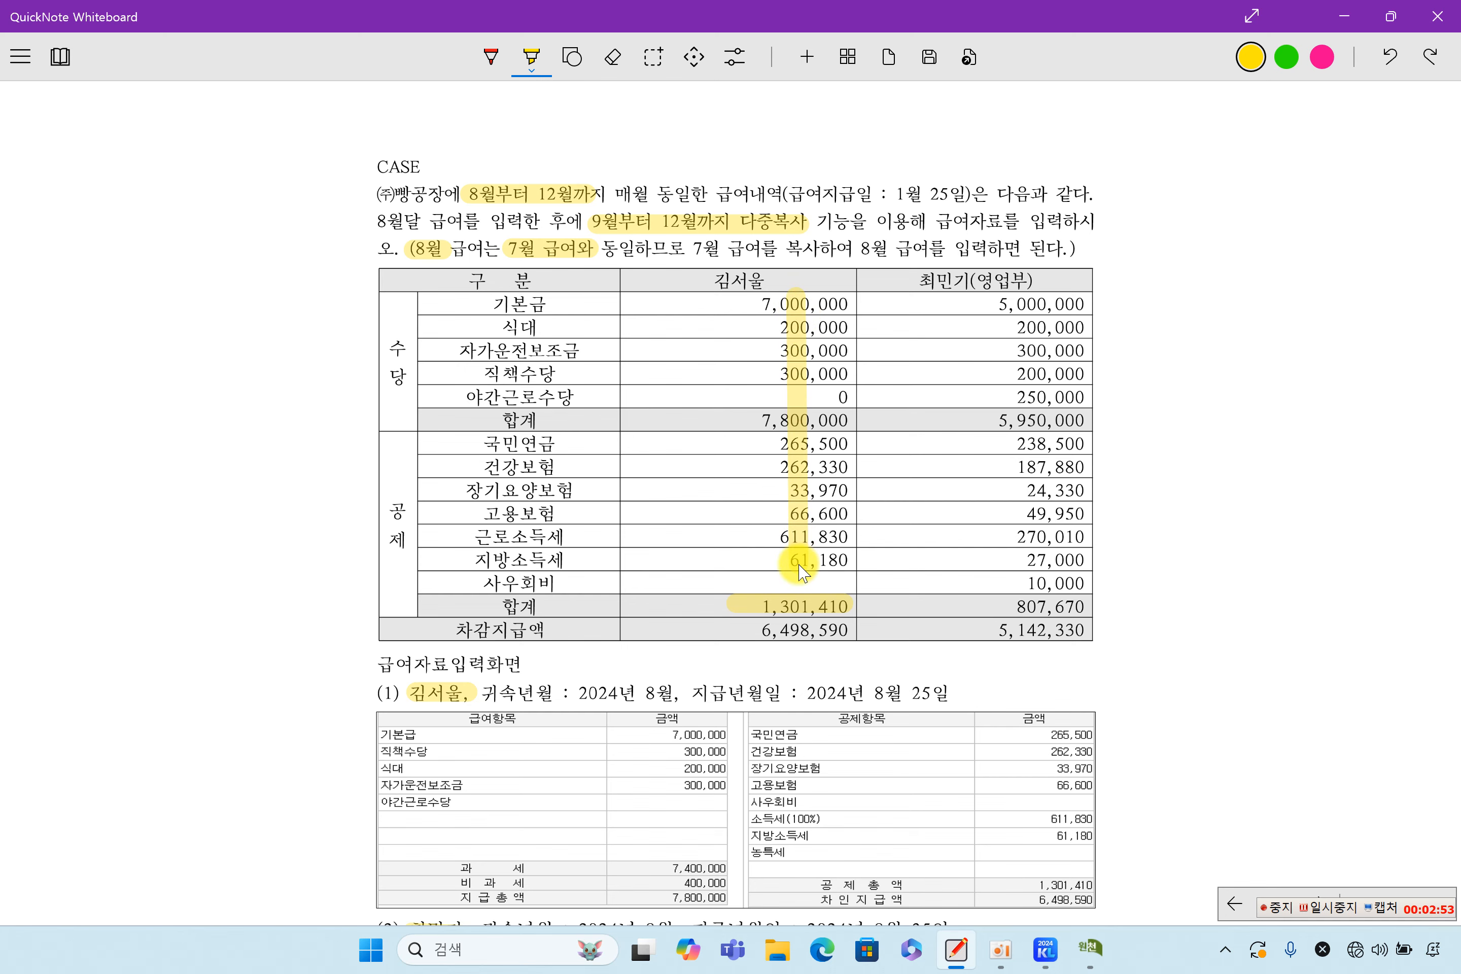
left_click(1097, 949)
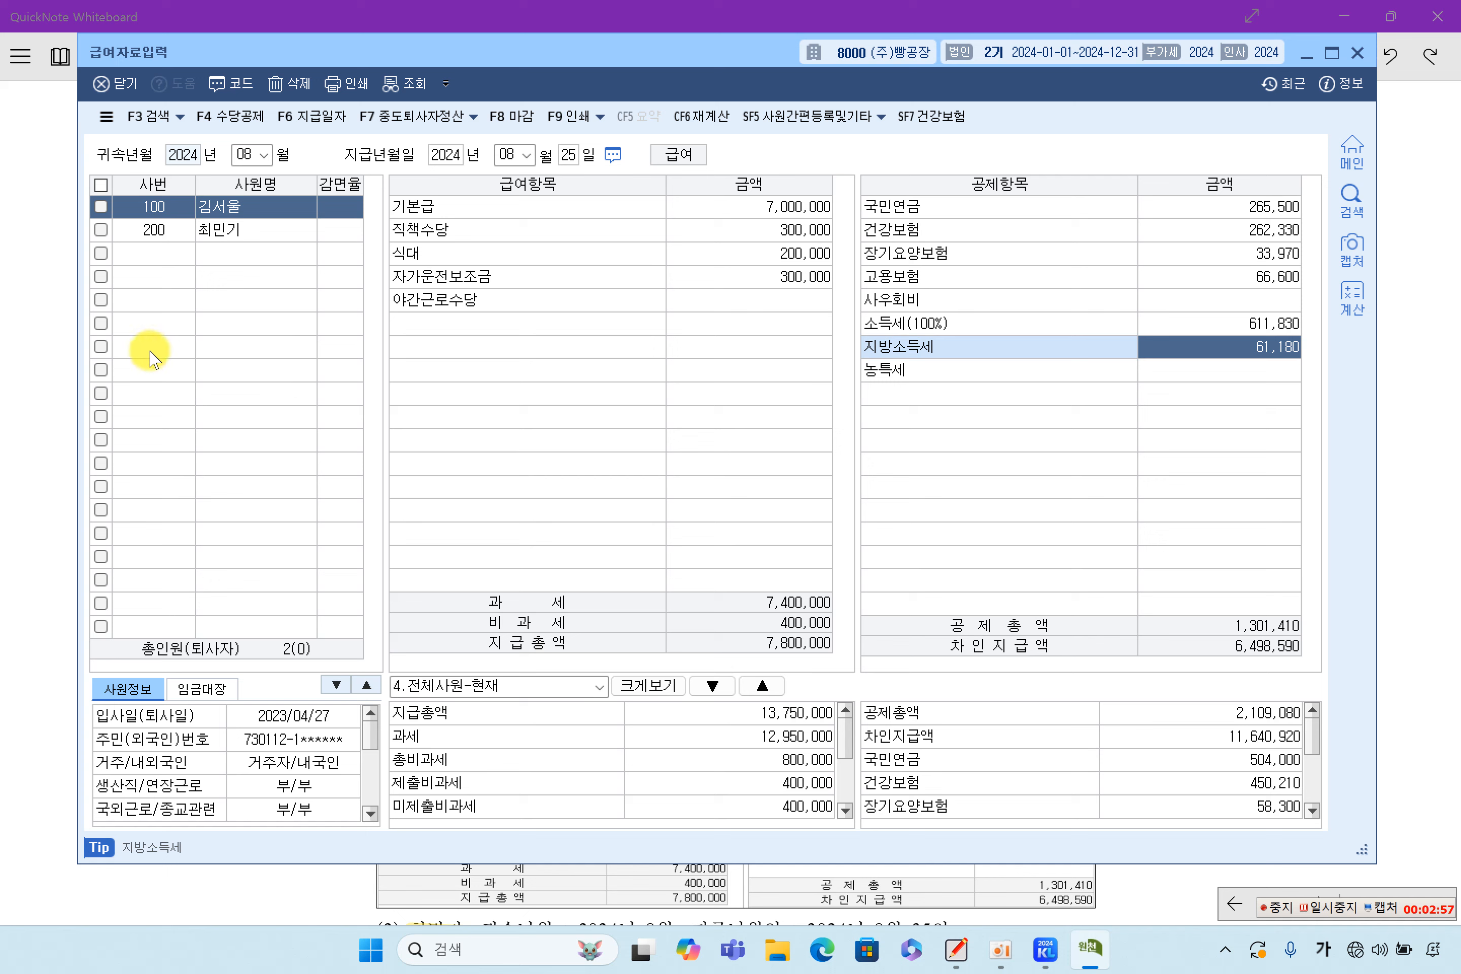
Show employee 200's pay and check 식대 200,000, 자가운전보조금 300,000, 직책수당 200,000, 야간근로수당 250,000
left_click(241, 247)
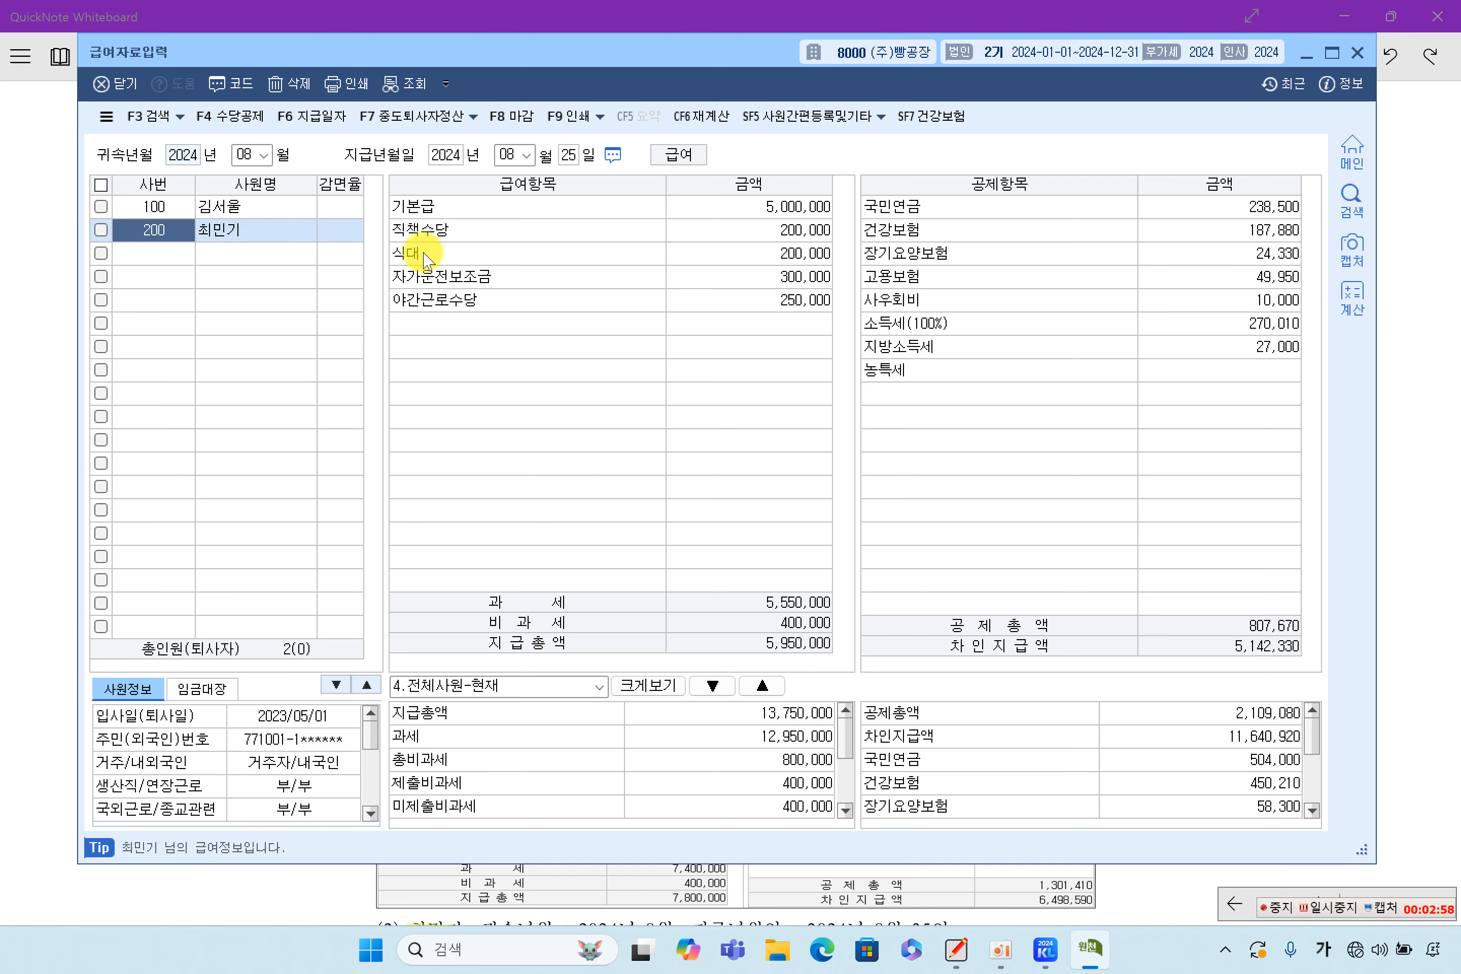
left_click(720, 255)
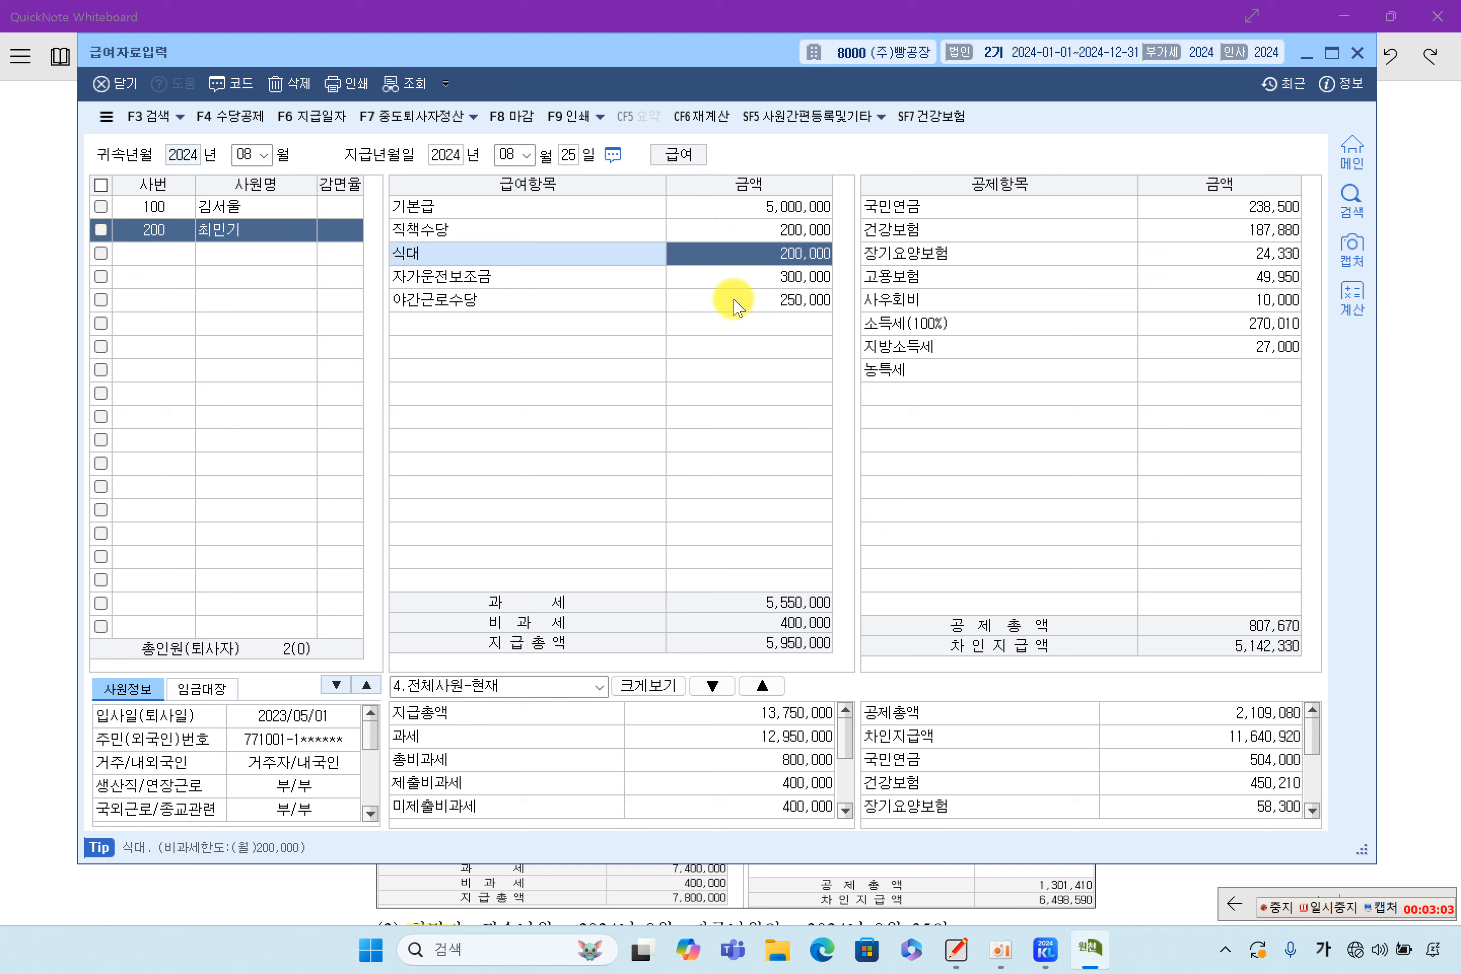
left_click(748, 279)
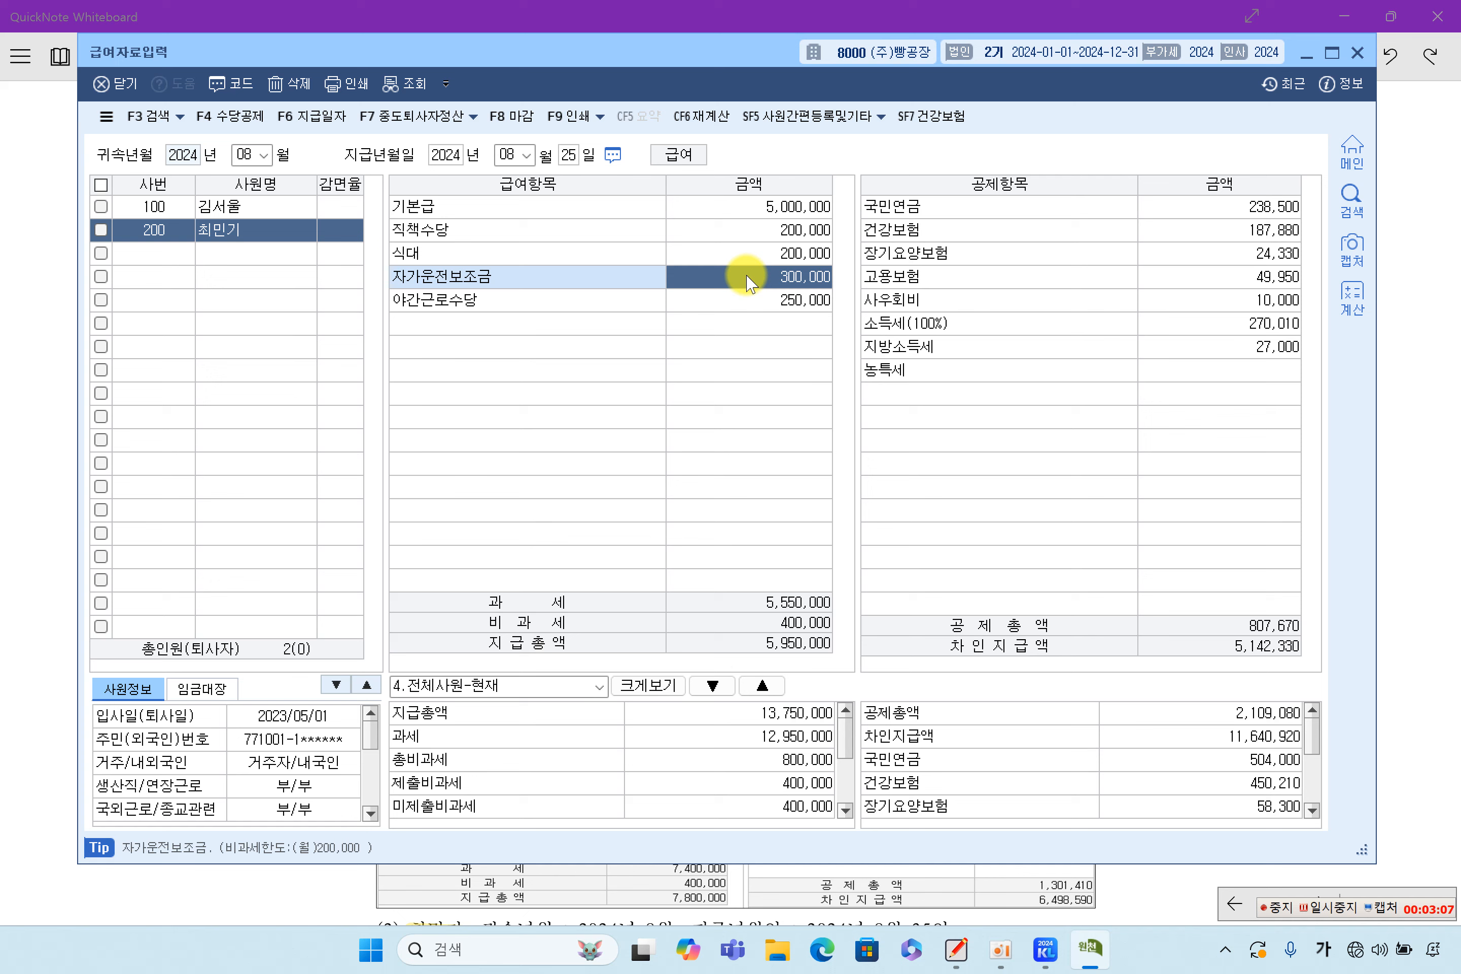
left_click(754, 236)
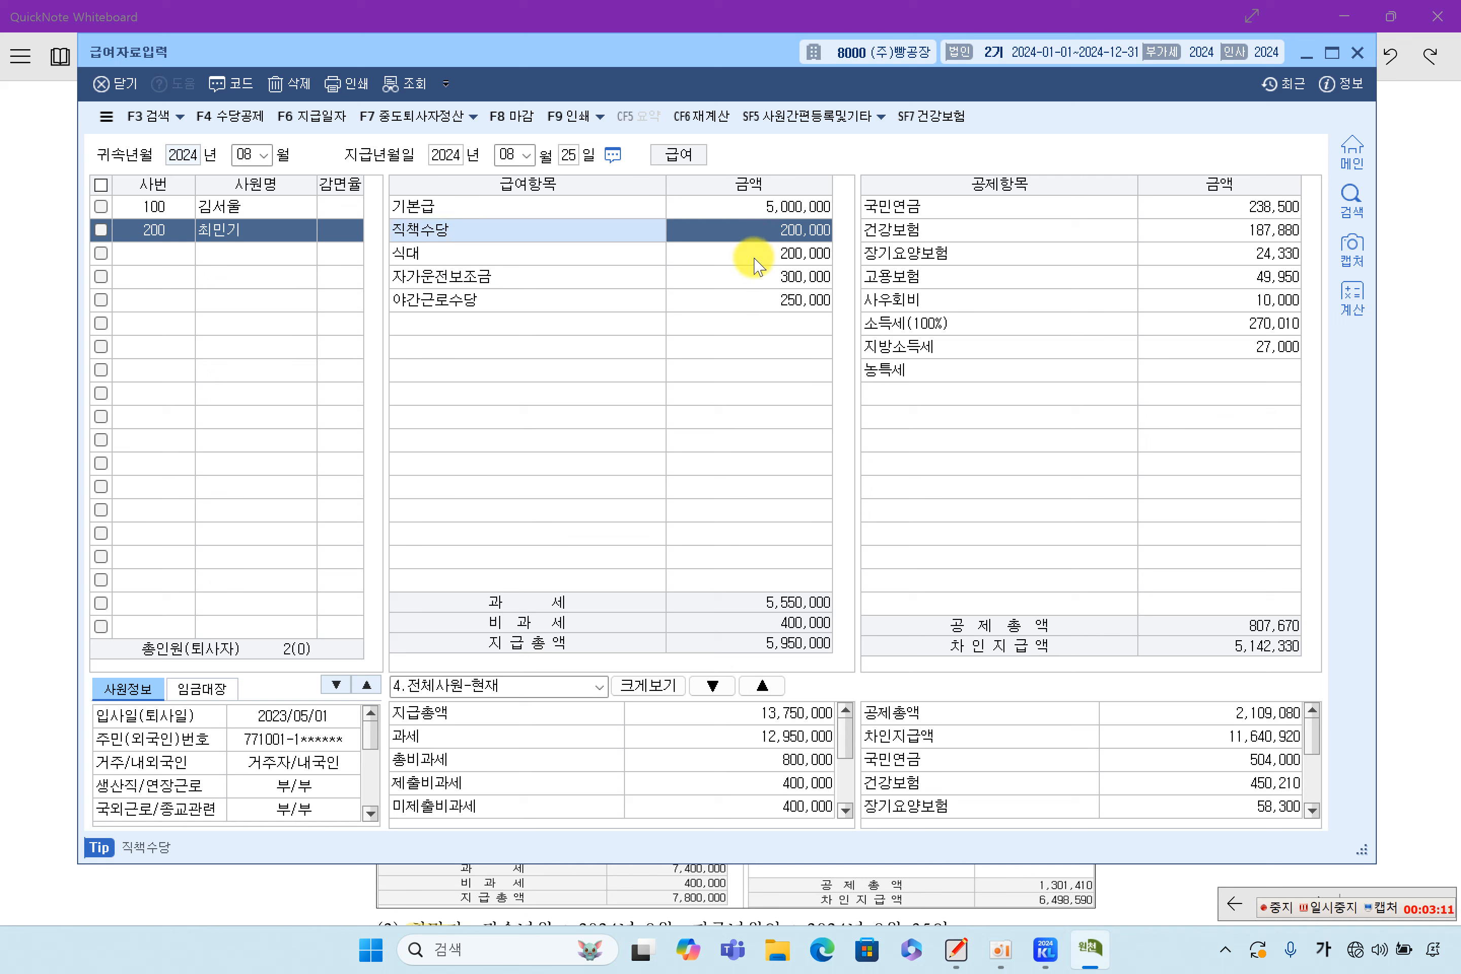
left_click(739, 305)
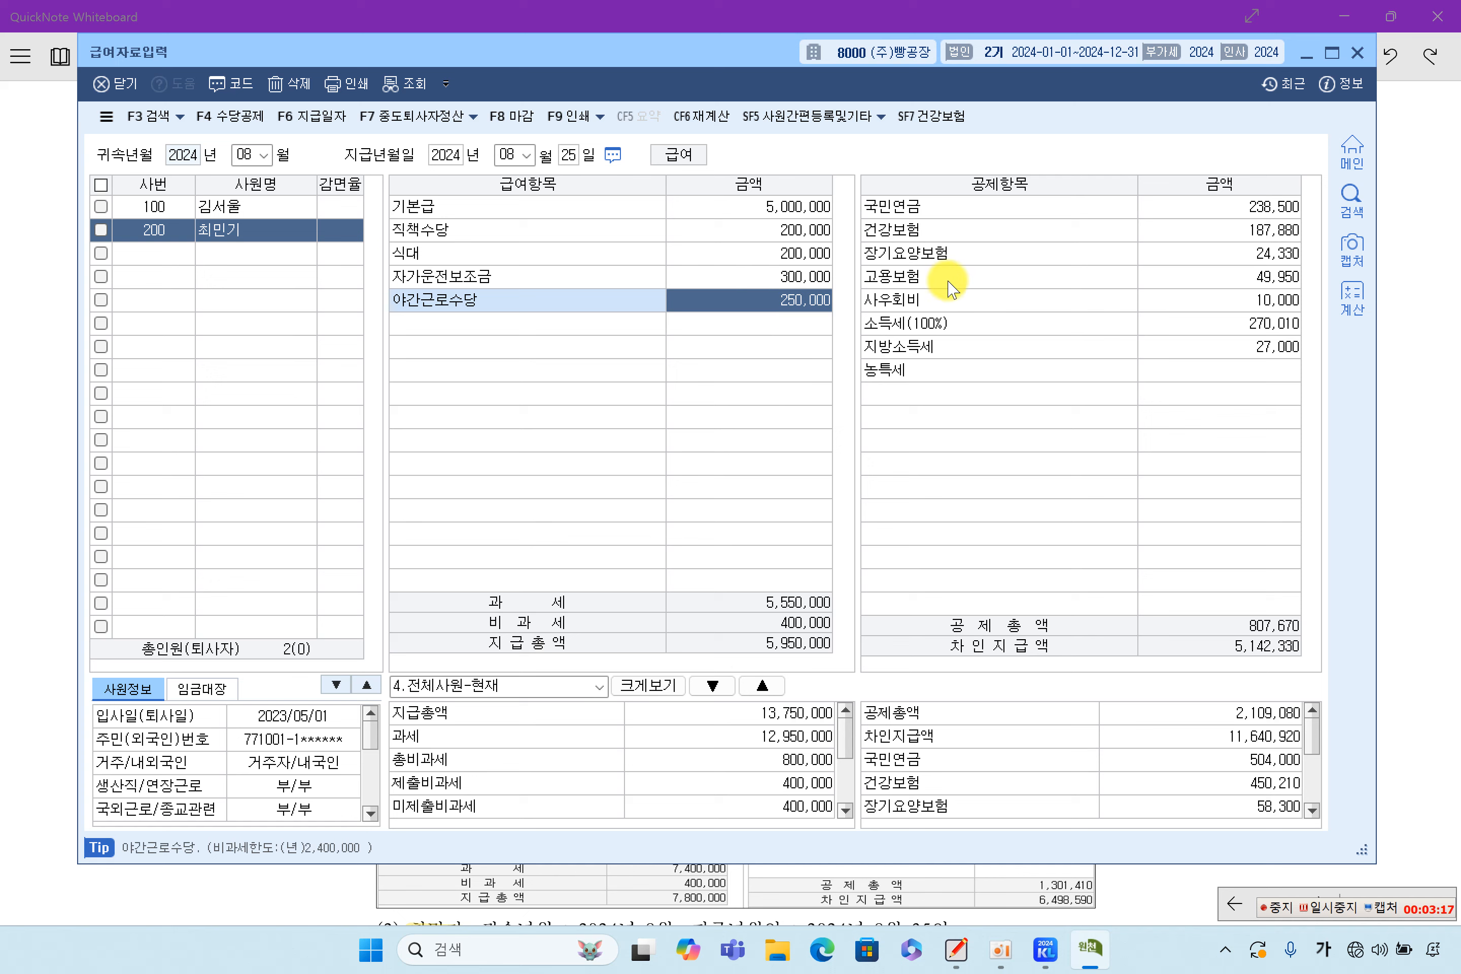
Check employee 200's deductions: 국민연금 238,500, 건강보험 187,880, 소득세 270,010, 사우회비 10,000, and others
left_click(1227, 209)
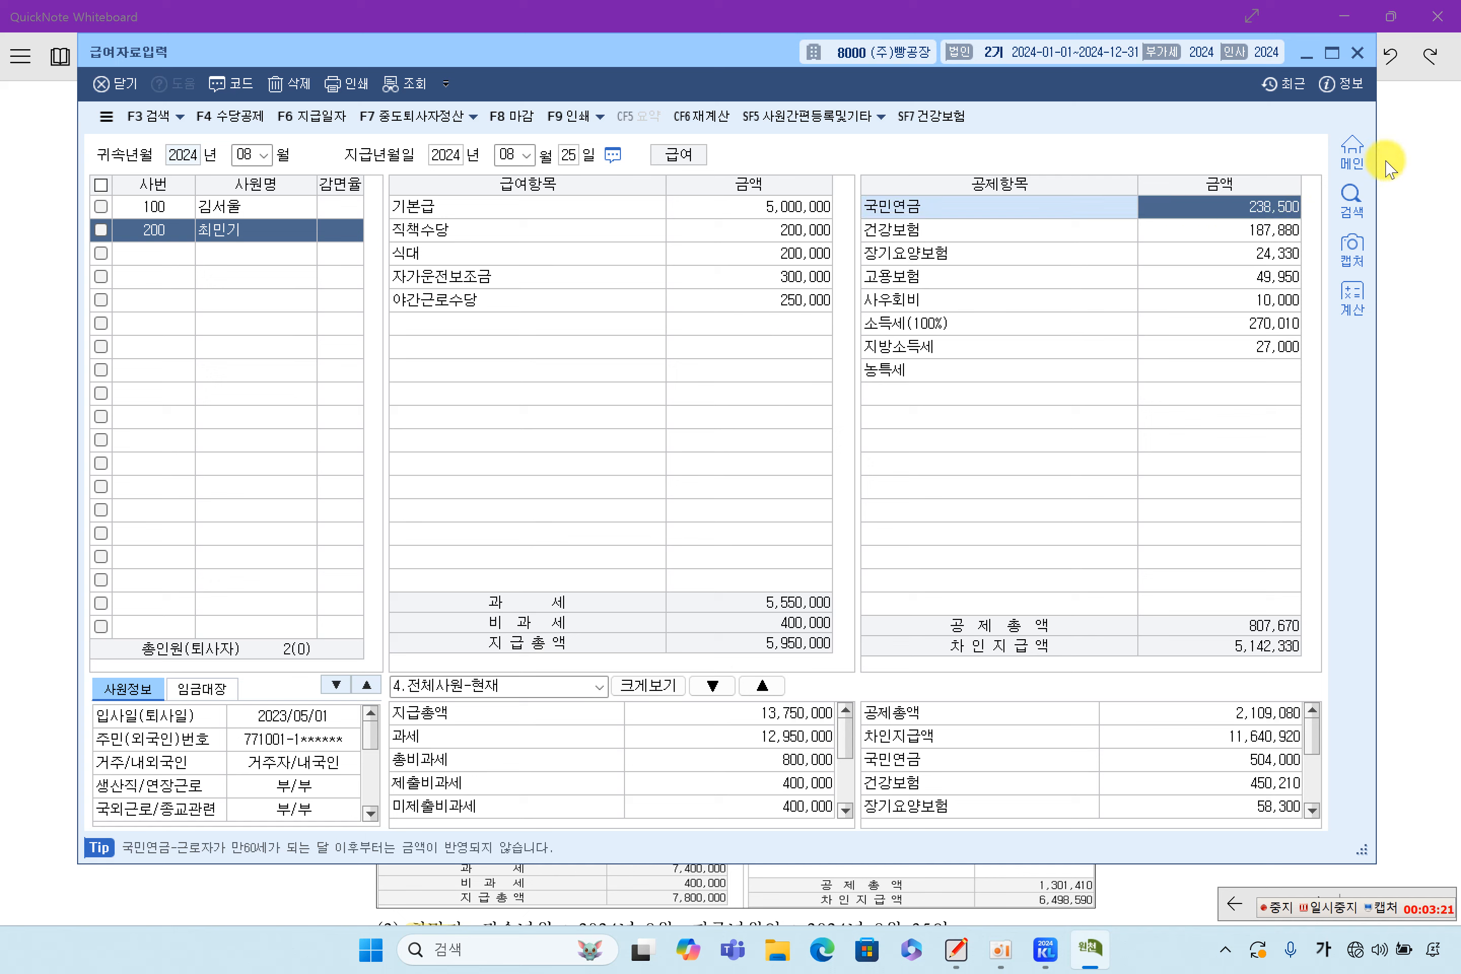
left_click(1286, 229)
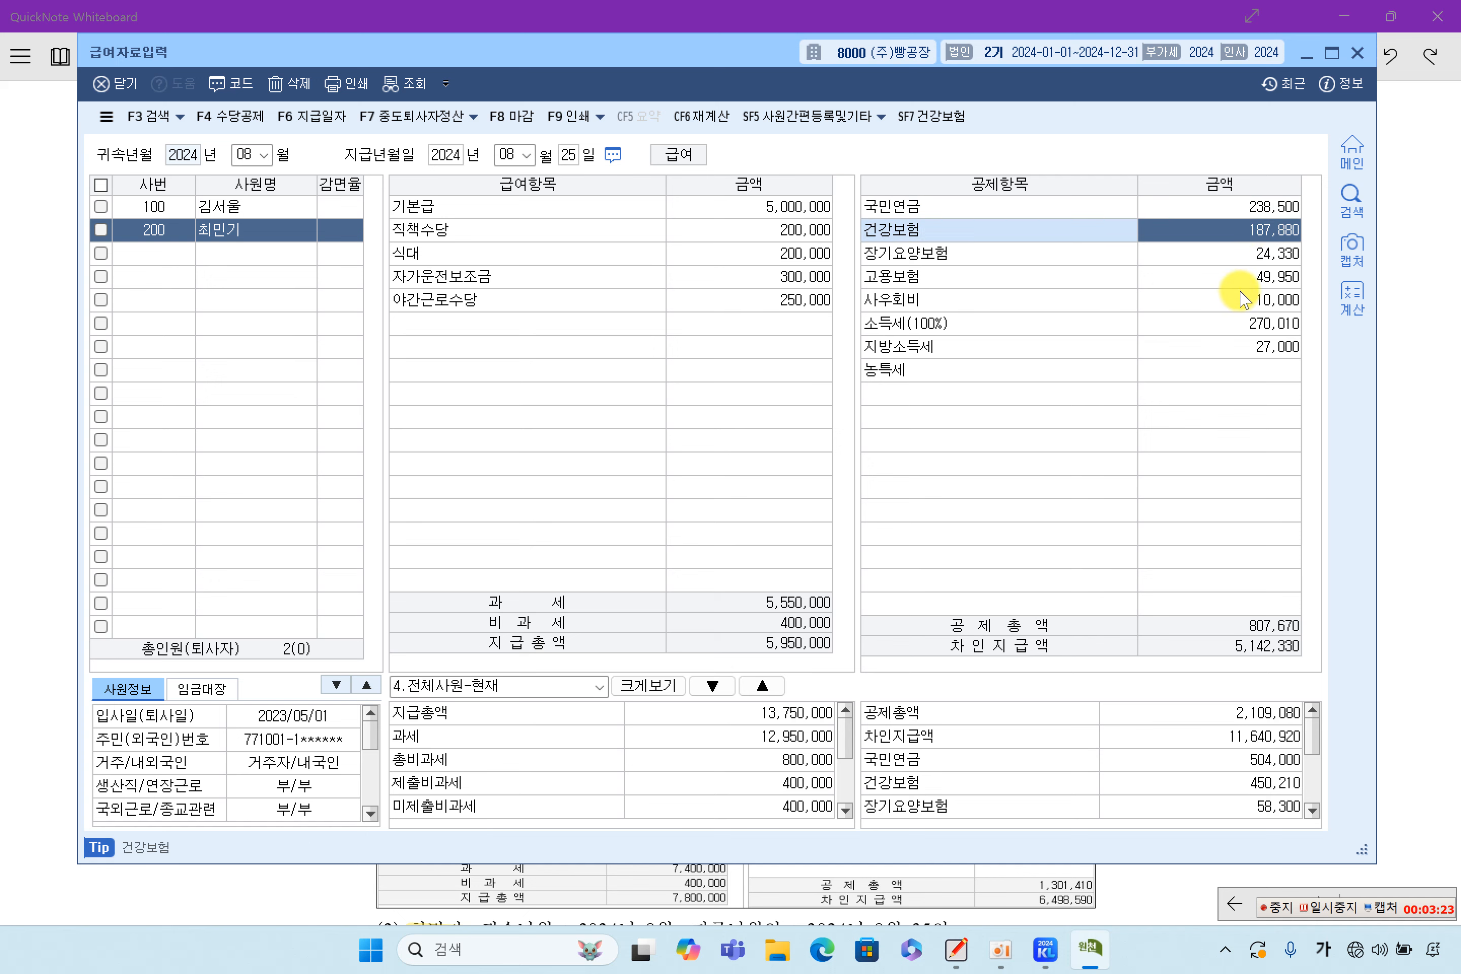
left_click(1227, 256)
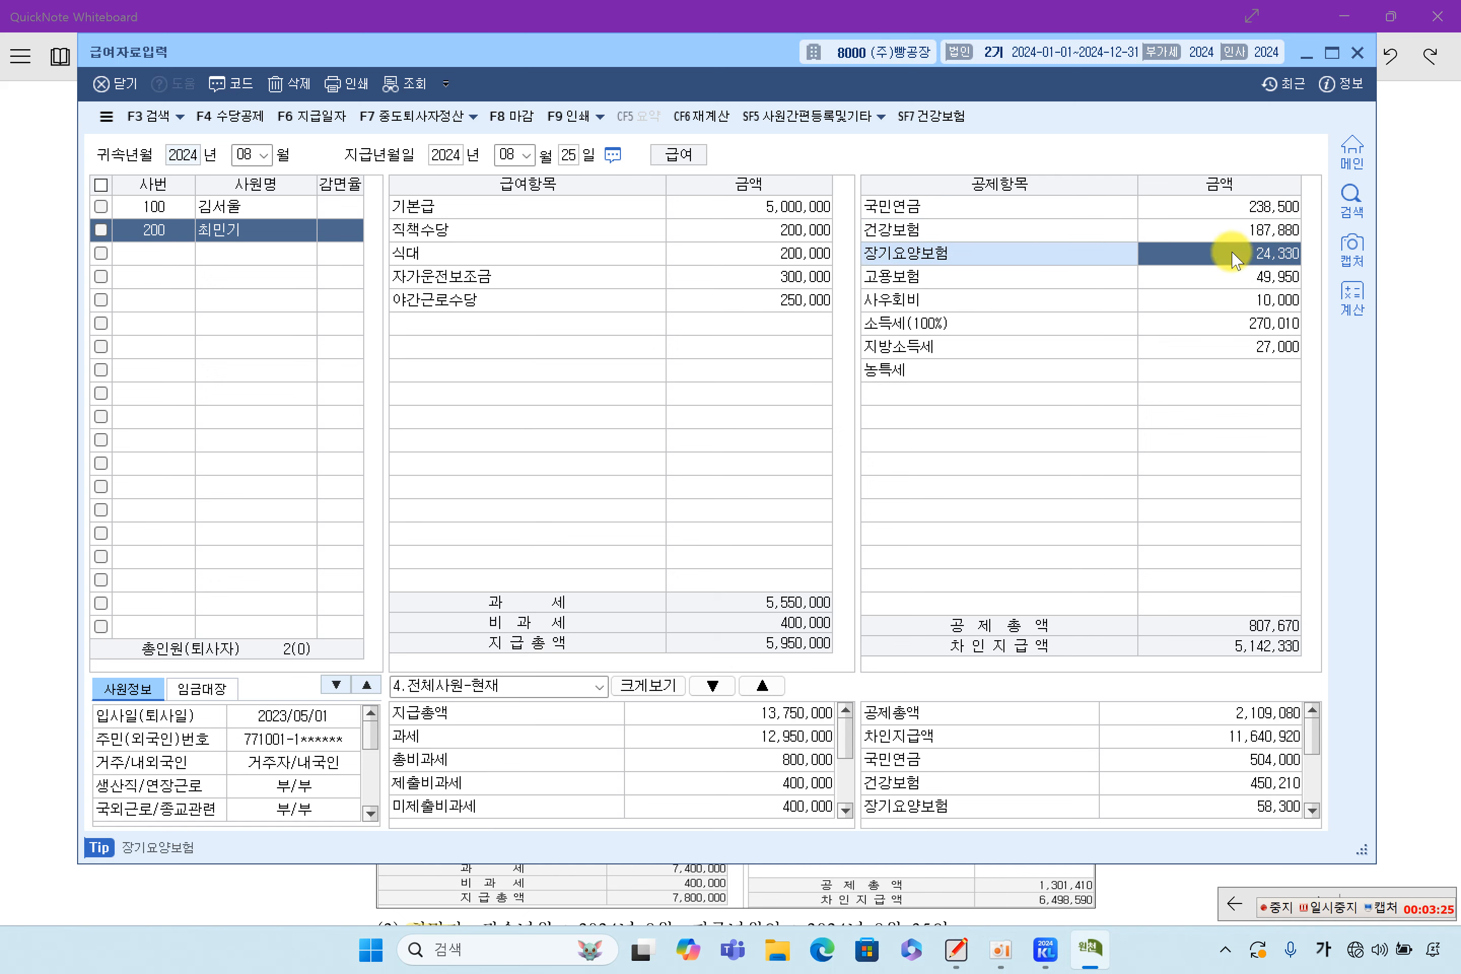
left_click(1224, 284)
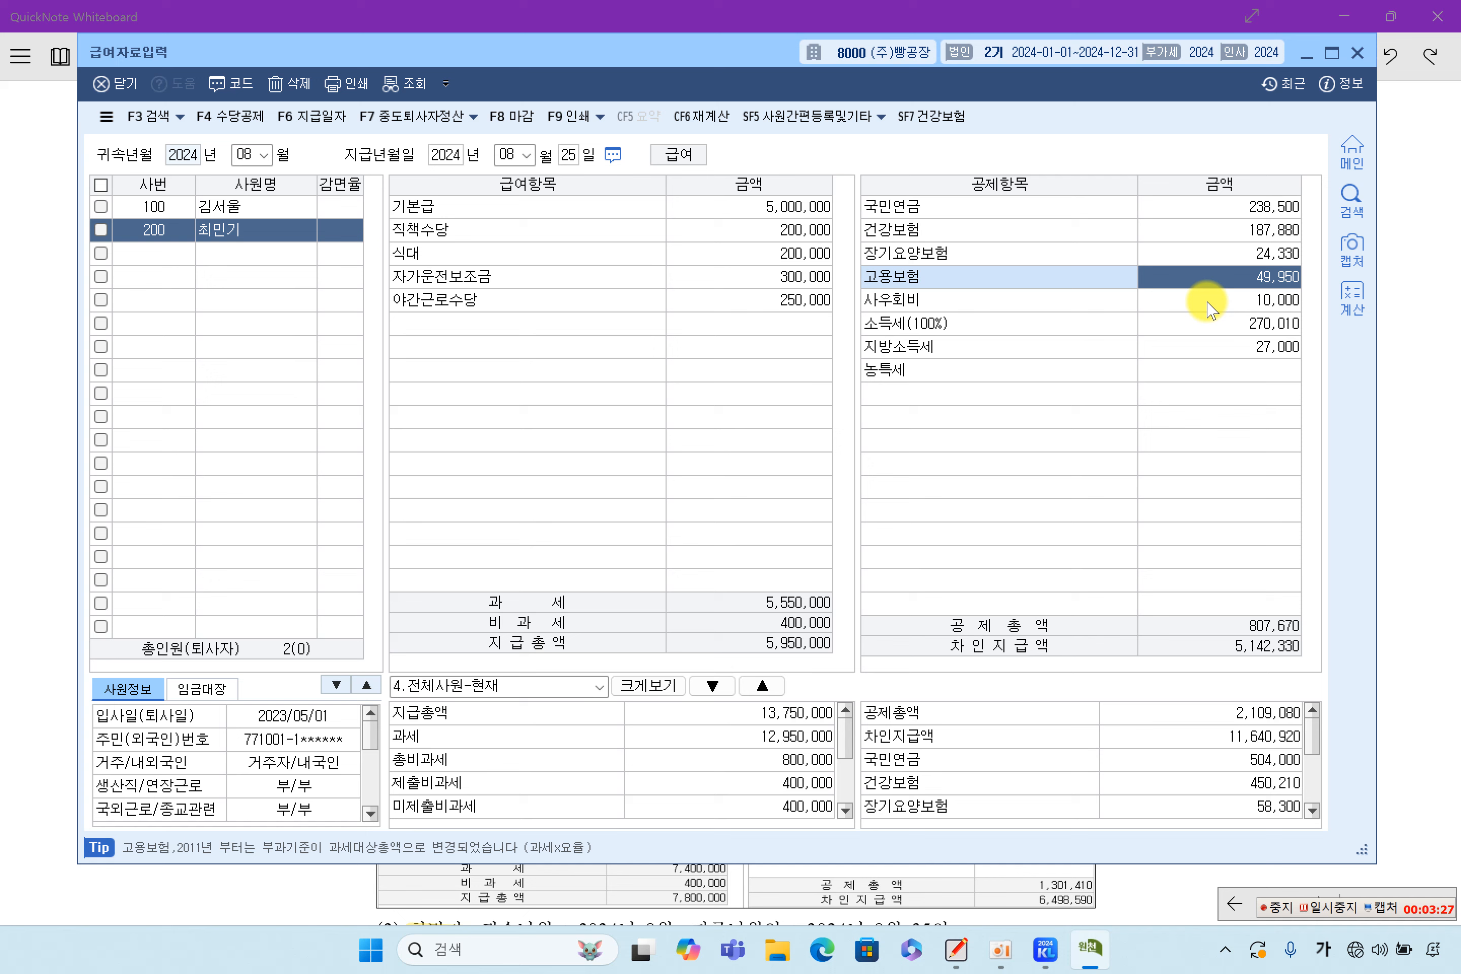
left_click(1254, 323)
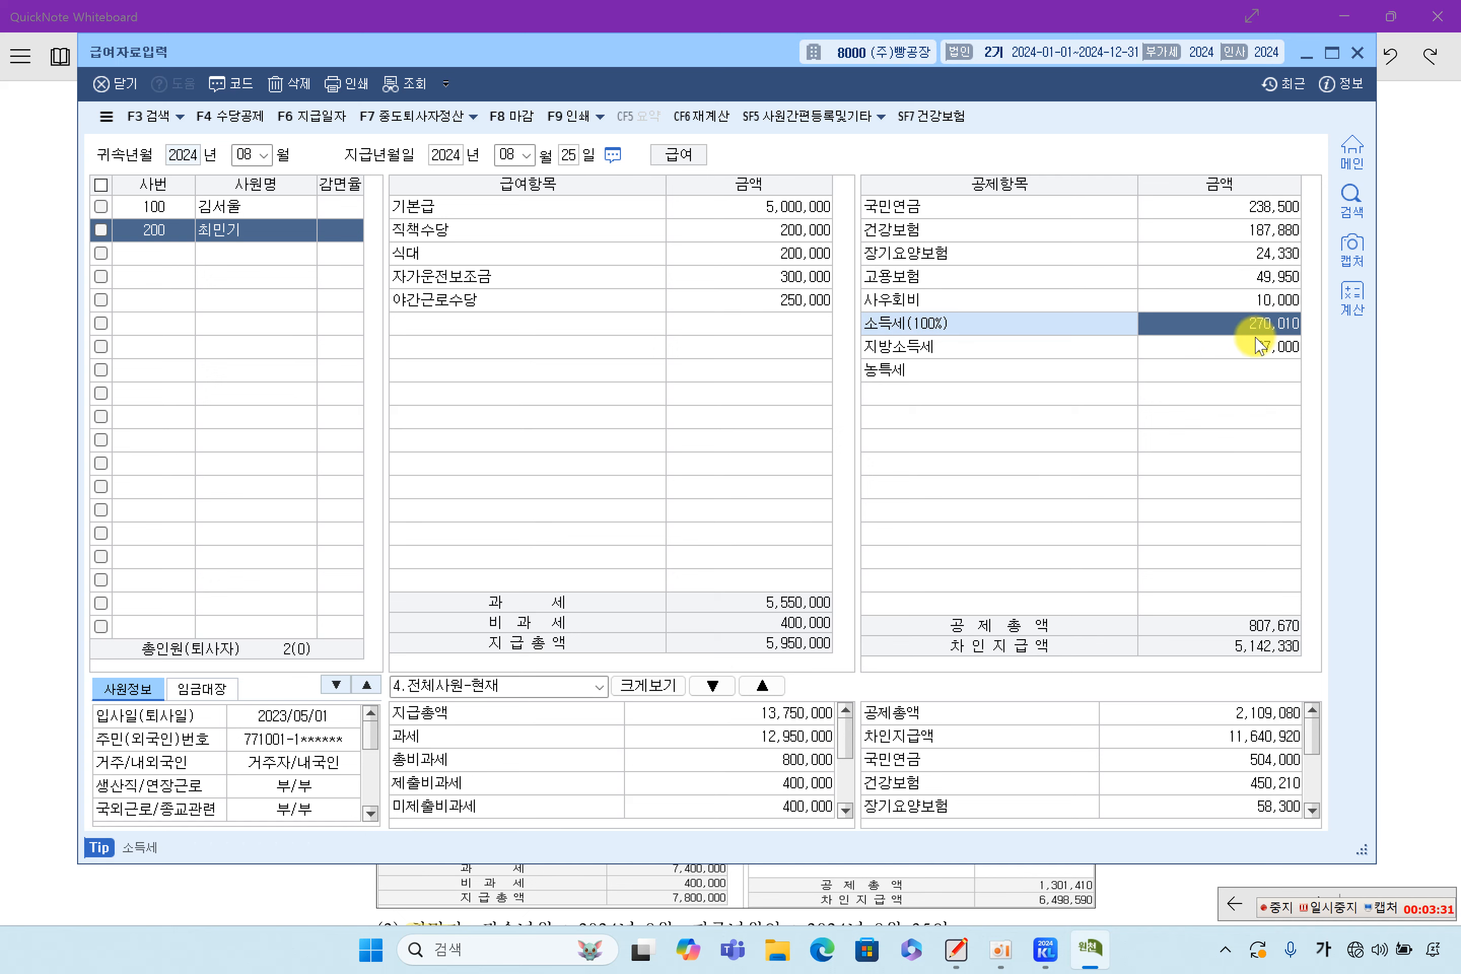
left_click(1258, 345)
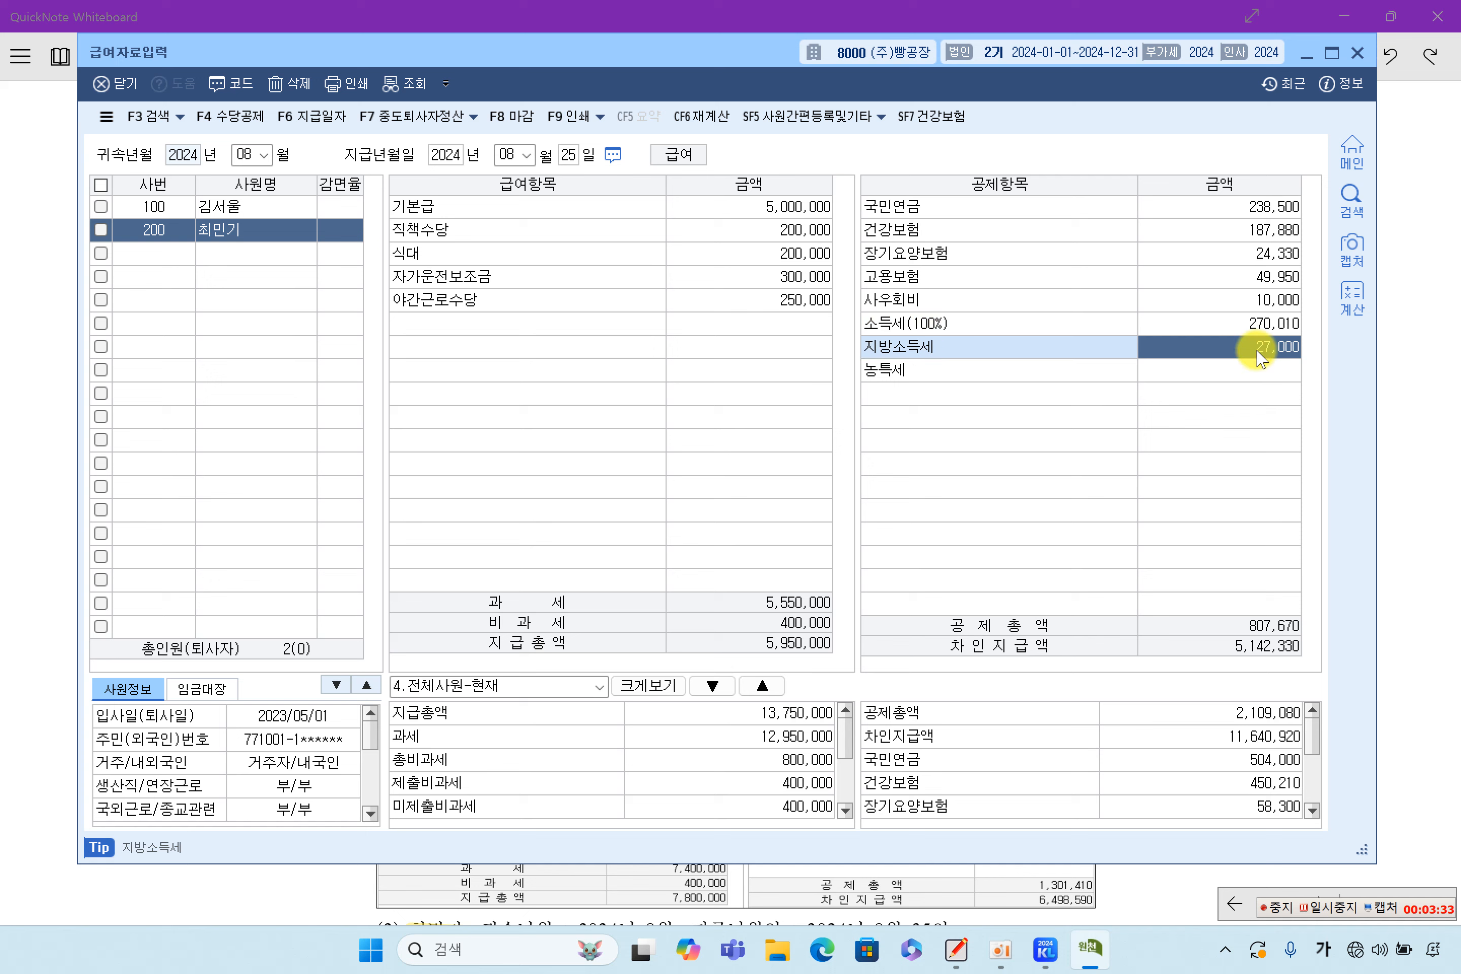
left_click(1245, 302)
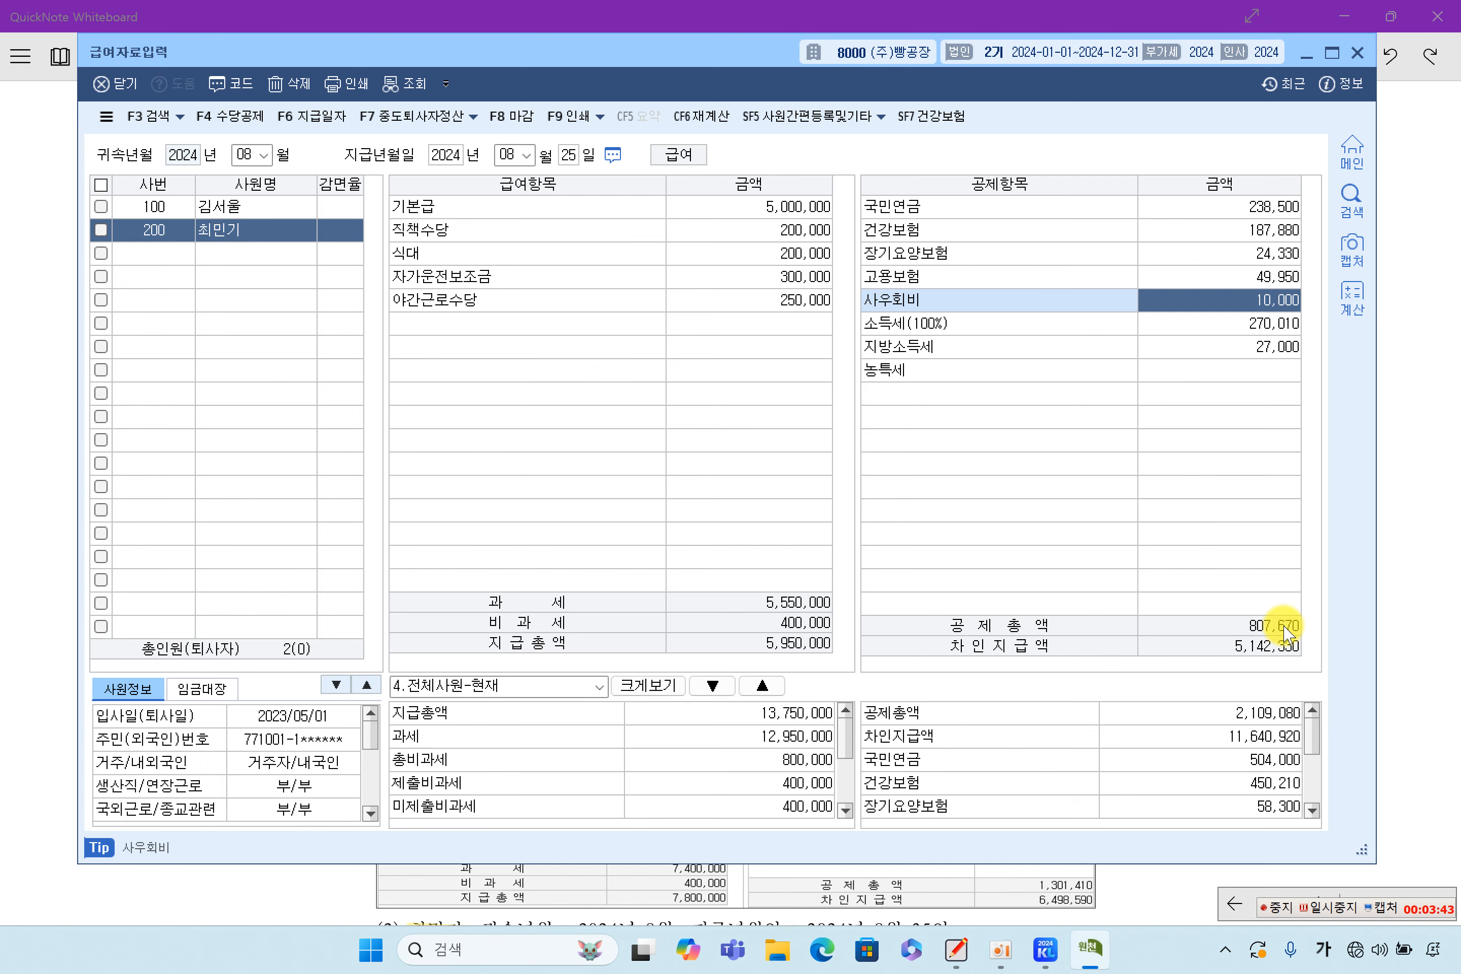
Highlight the second employee's amounts, 5,142,330, and both net pay figures 6,498,590 and 5,142,330
left_click(1402, 622)
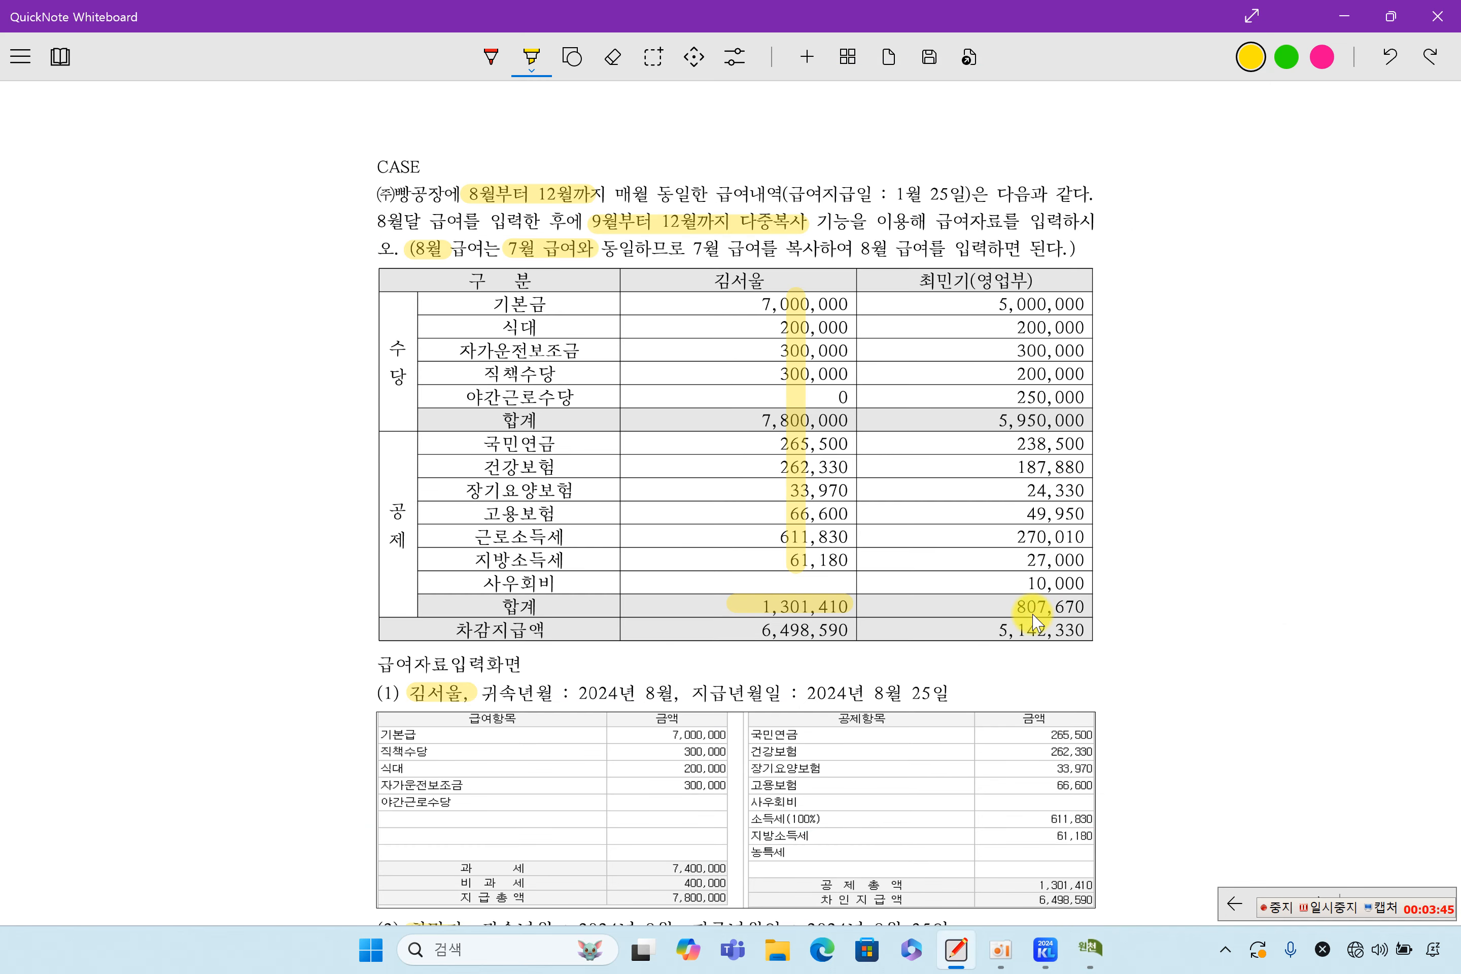
left_click_drag(973, 630, 1086, 629)
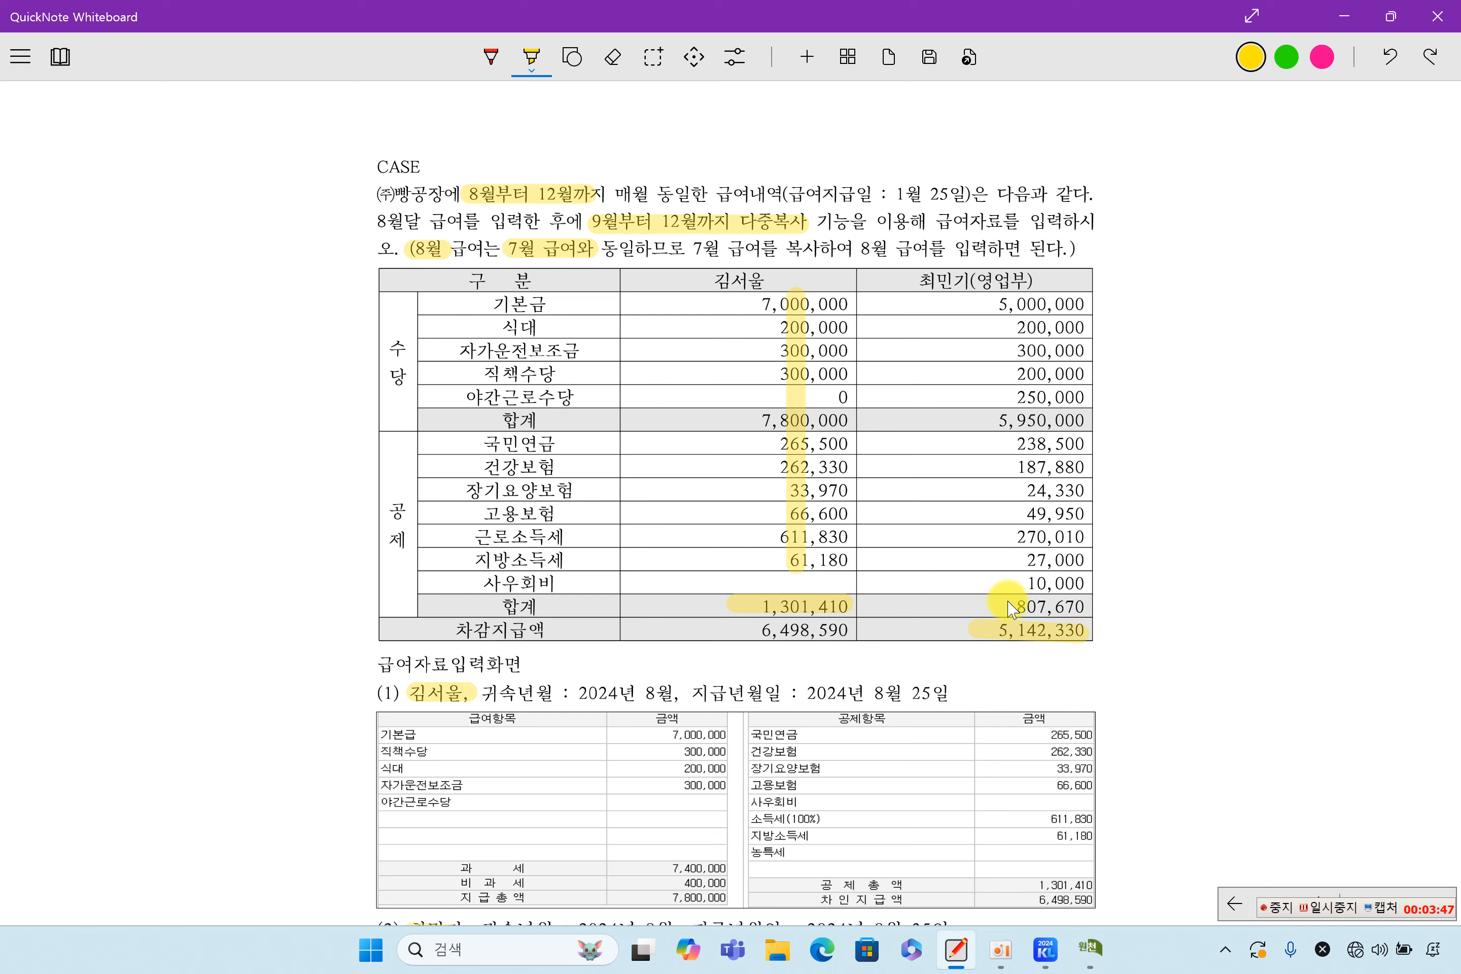
left_click_drag(1024, 297, 1034, 590)
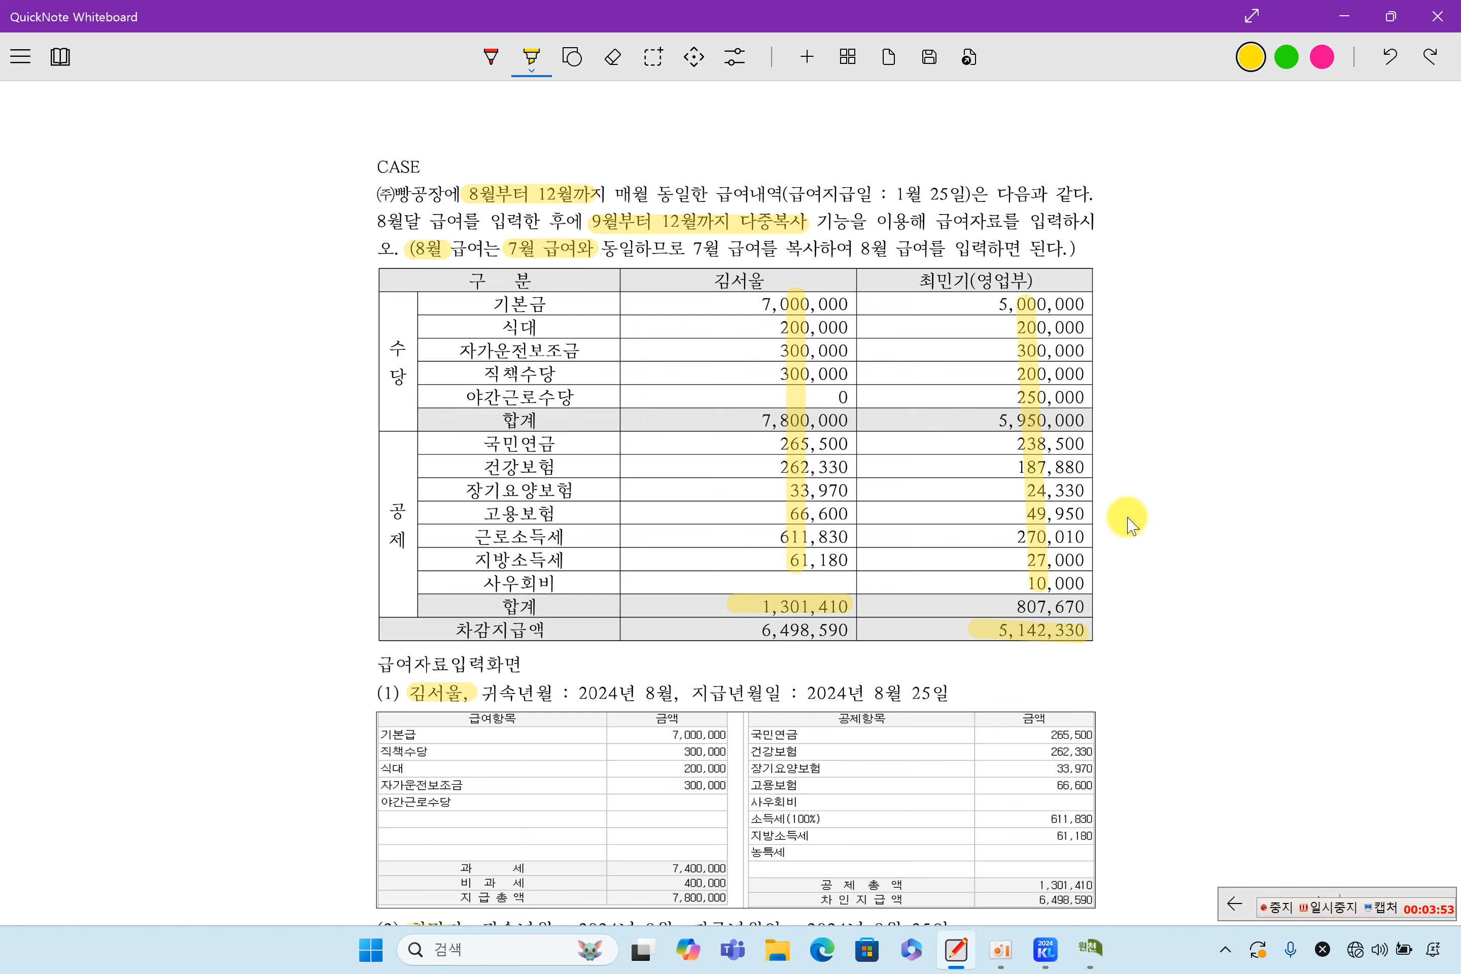
scroll(1127, 525, "down", 5)
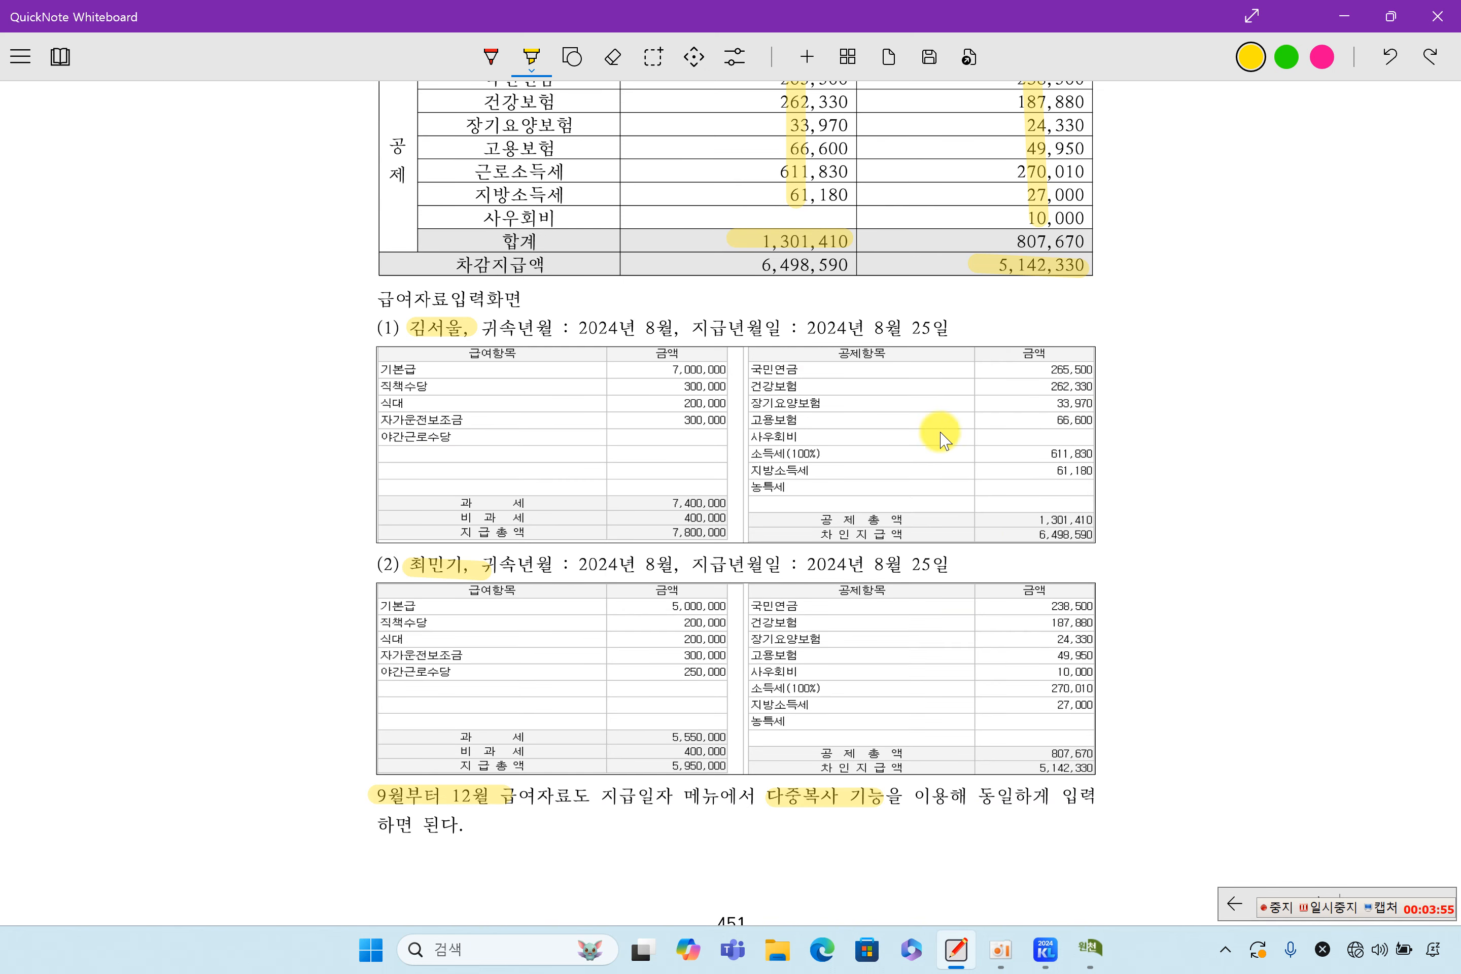
left_click_drag(1006, 534, 1094, 534)
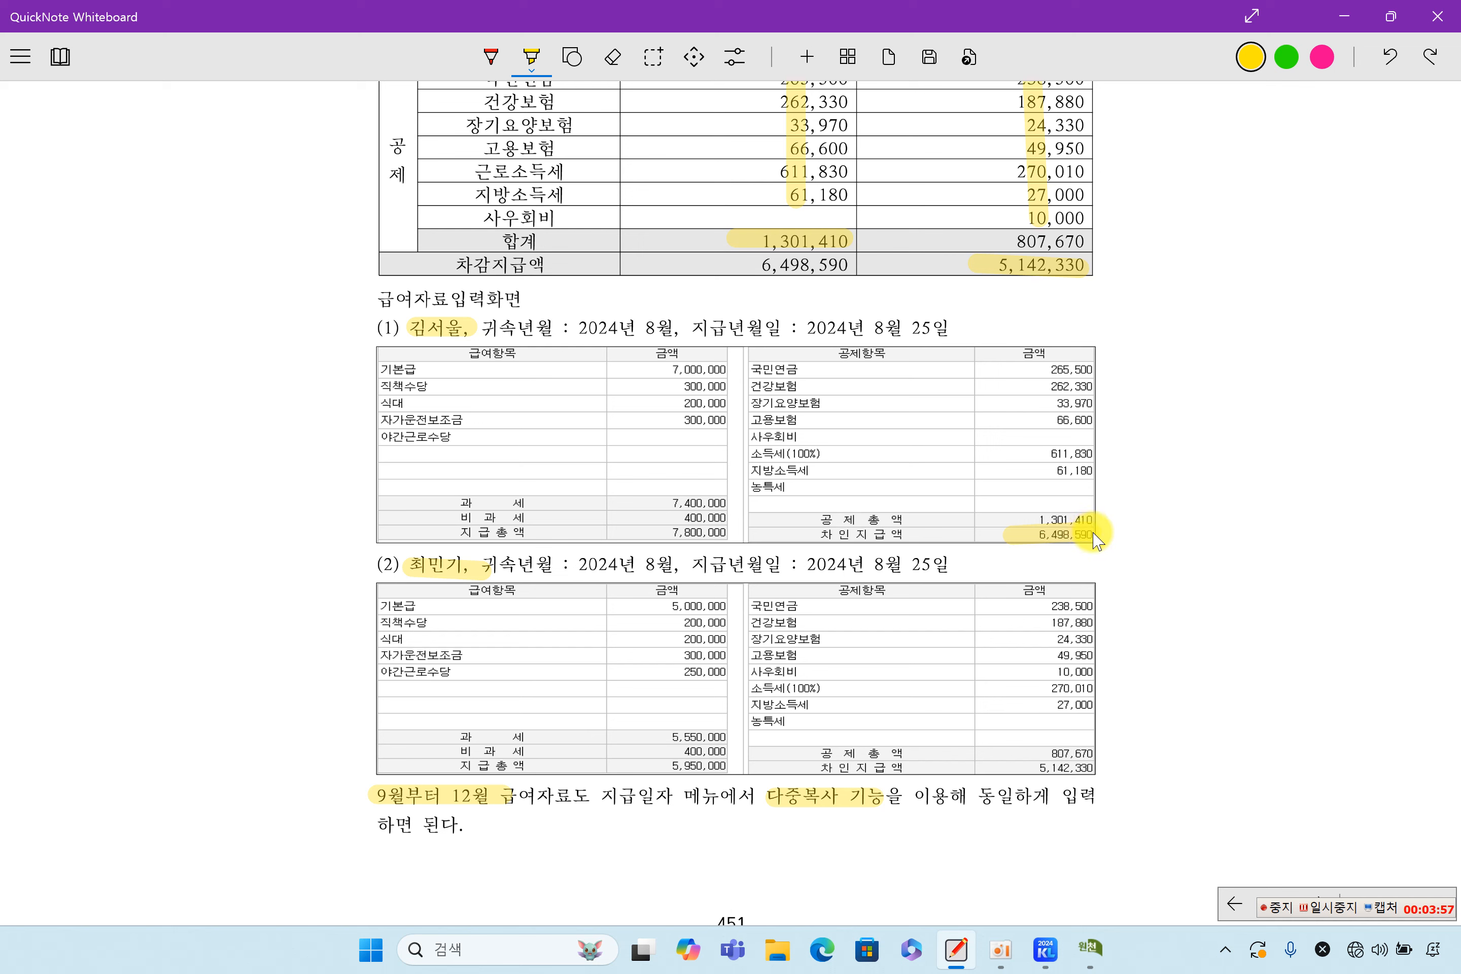
left_click_drag(1009, 768, 1105, 767)
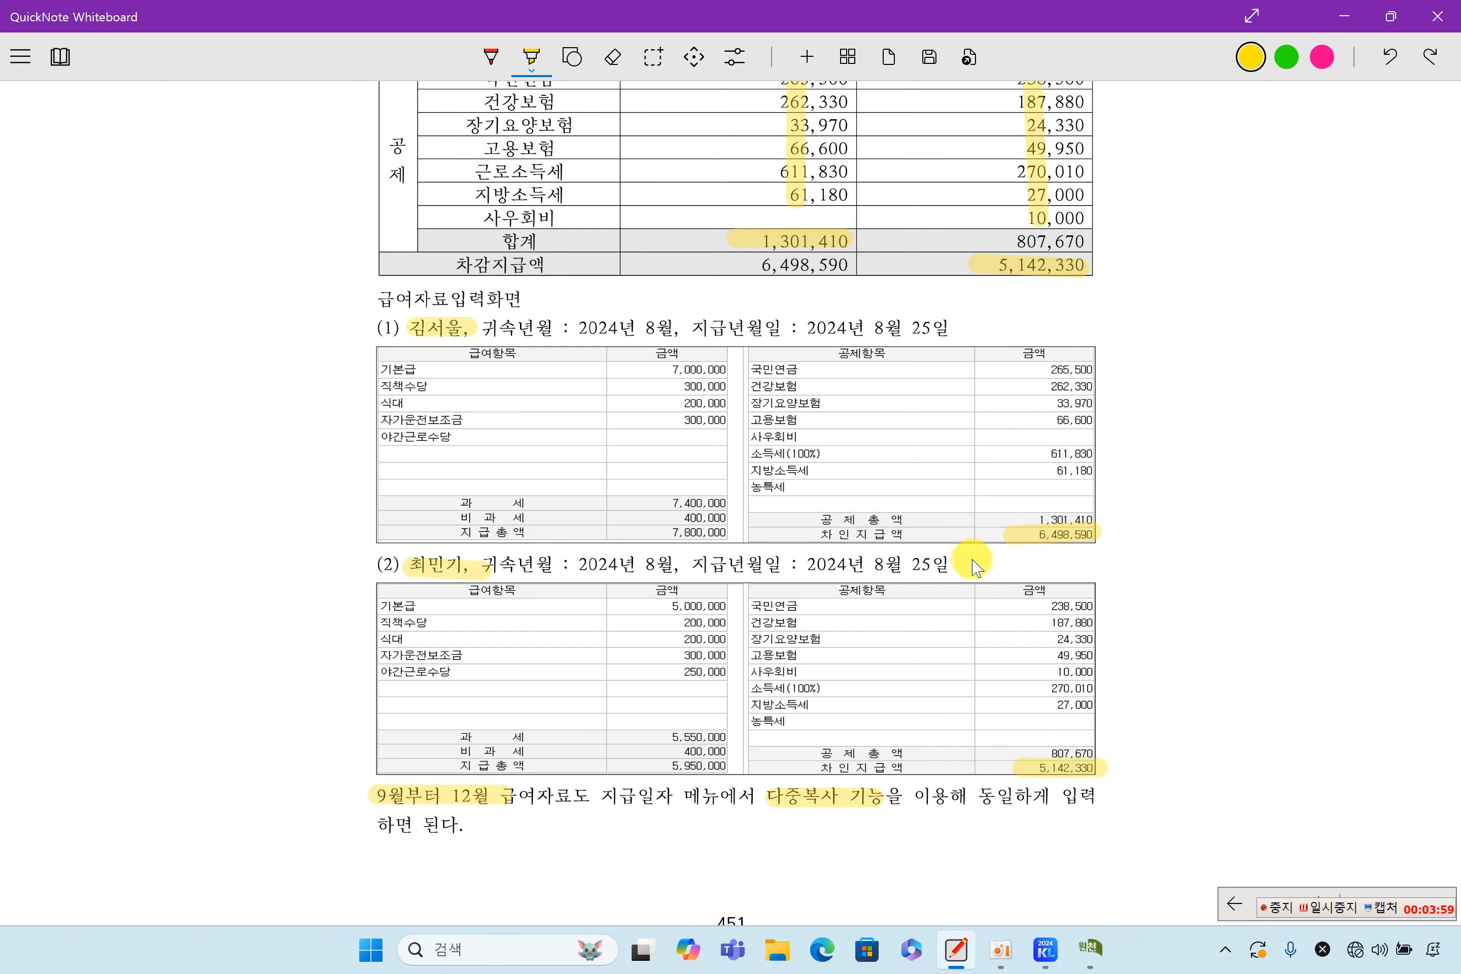
Highlight the phrases 9월부터 12월 급 and 다중복사 기능, then return to KcLep
scroll(868, 656, "down", 2)
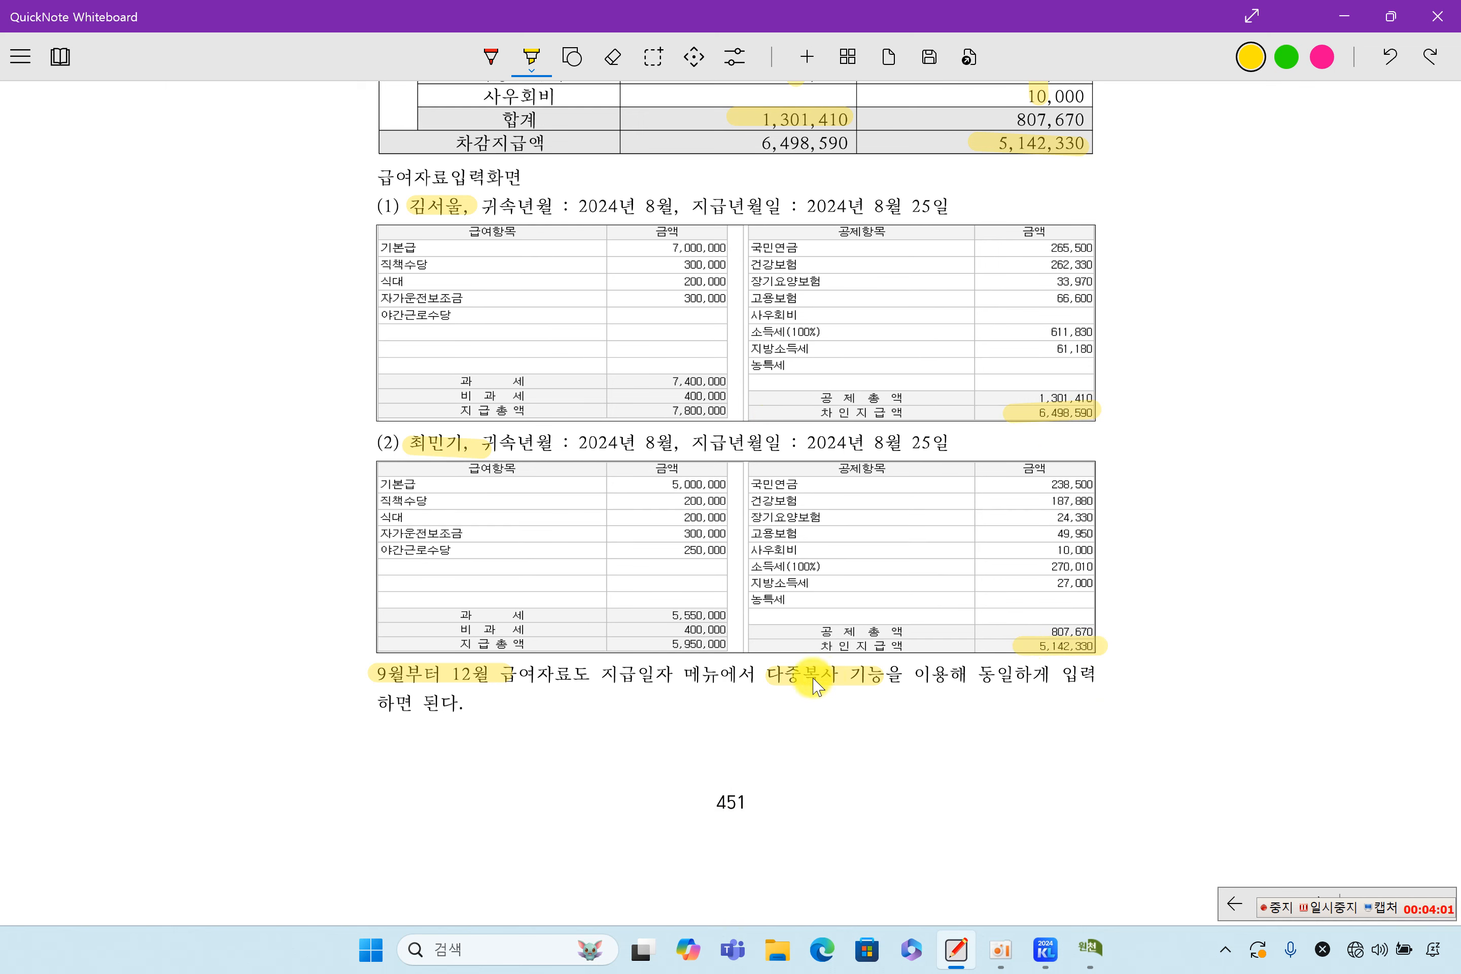
left_click_drag(454, 695, 515, 690)
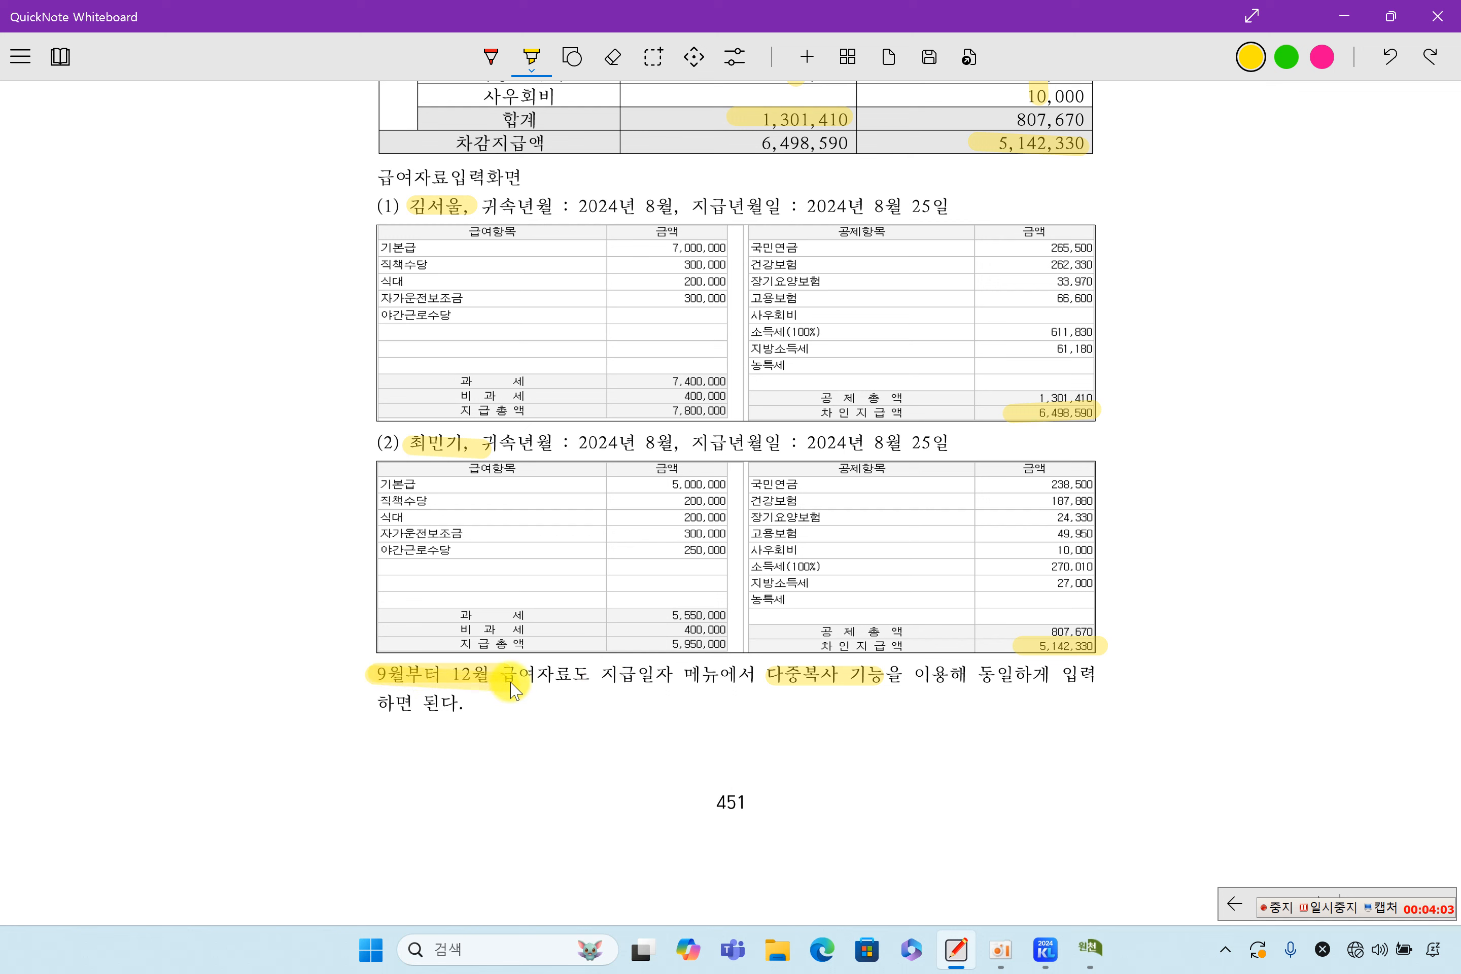
left_click_drag(760, 684, 870, 688)
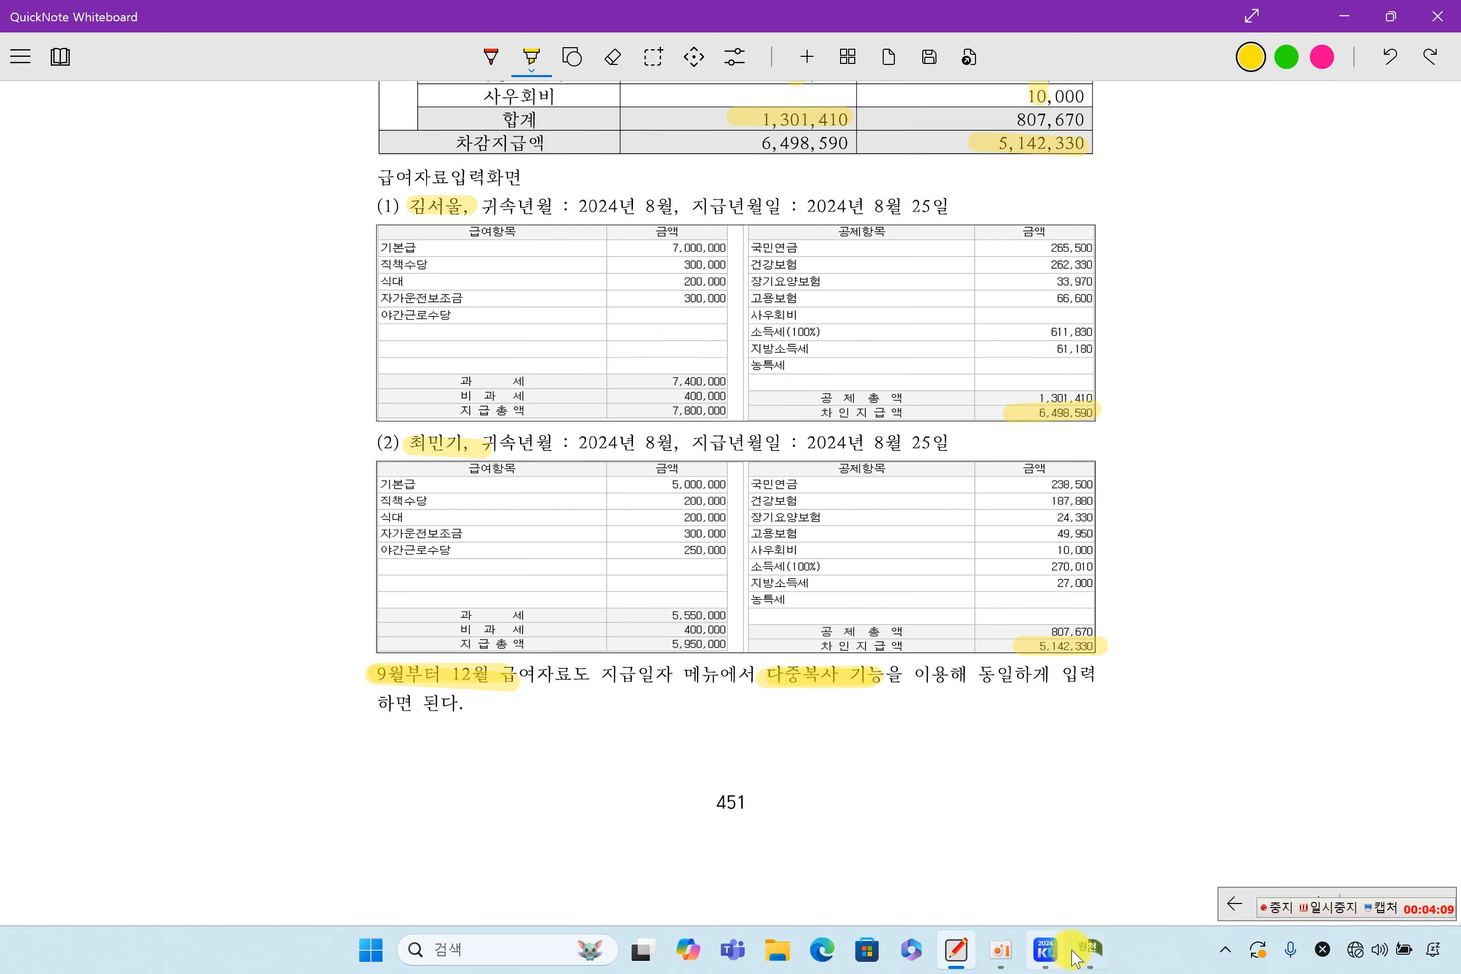
left_click(1090, 949)
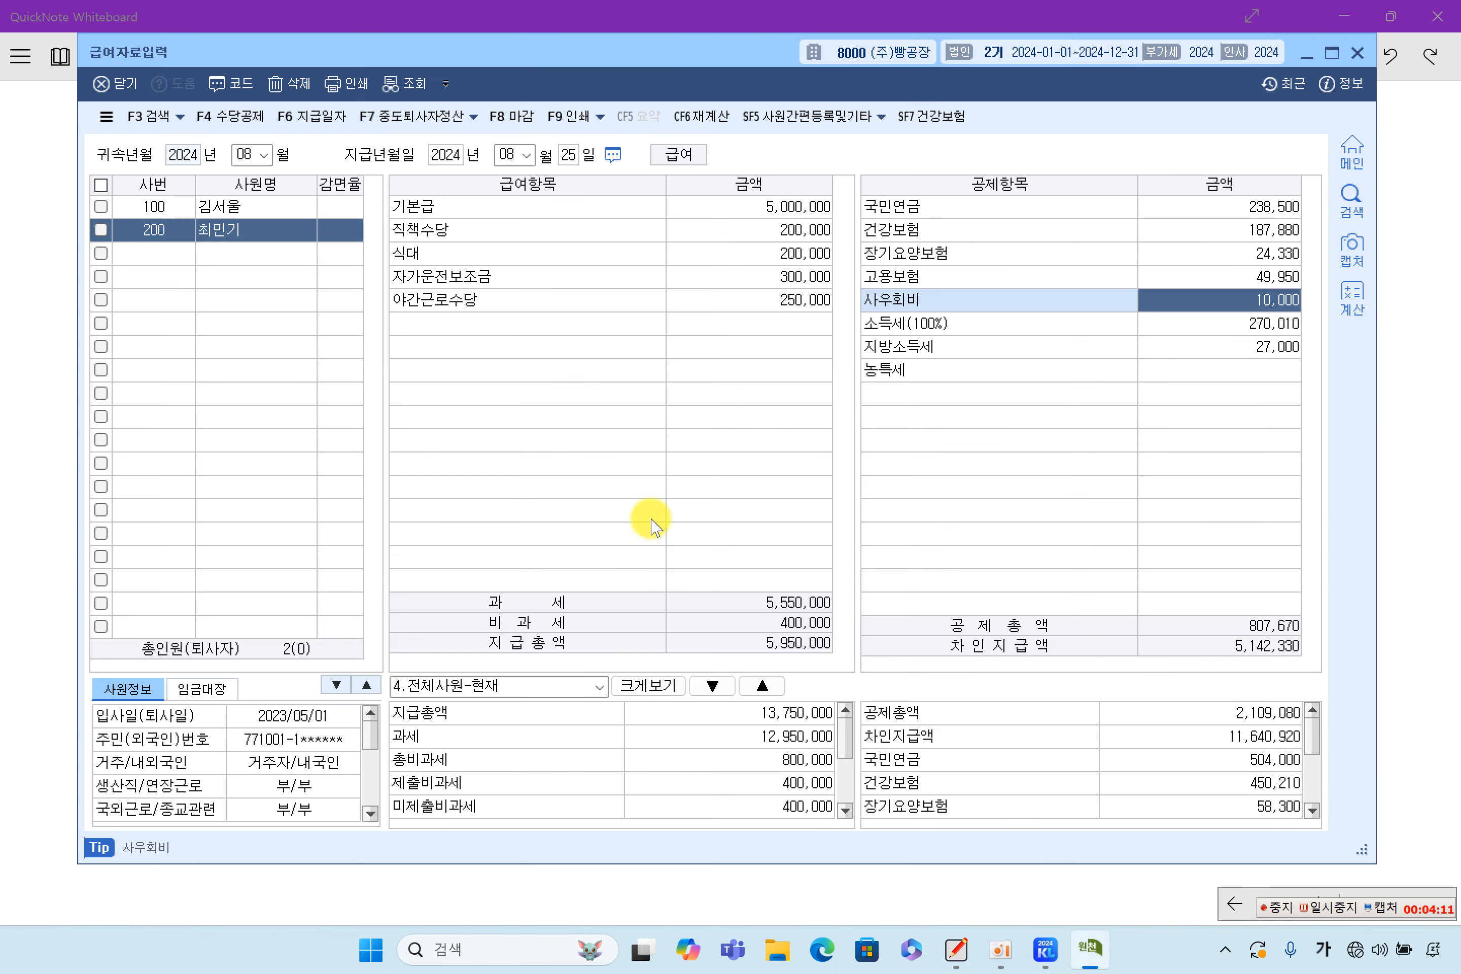
Use 급여다중복사 to copy August pay into months 09–12, paid 당월 on the 25th
left_click(319, 127)
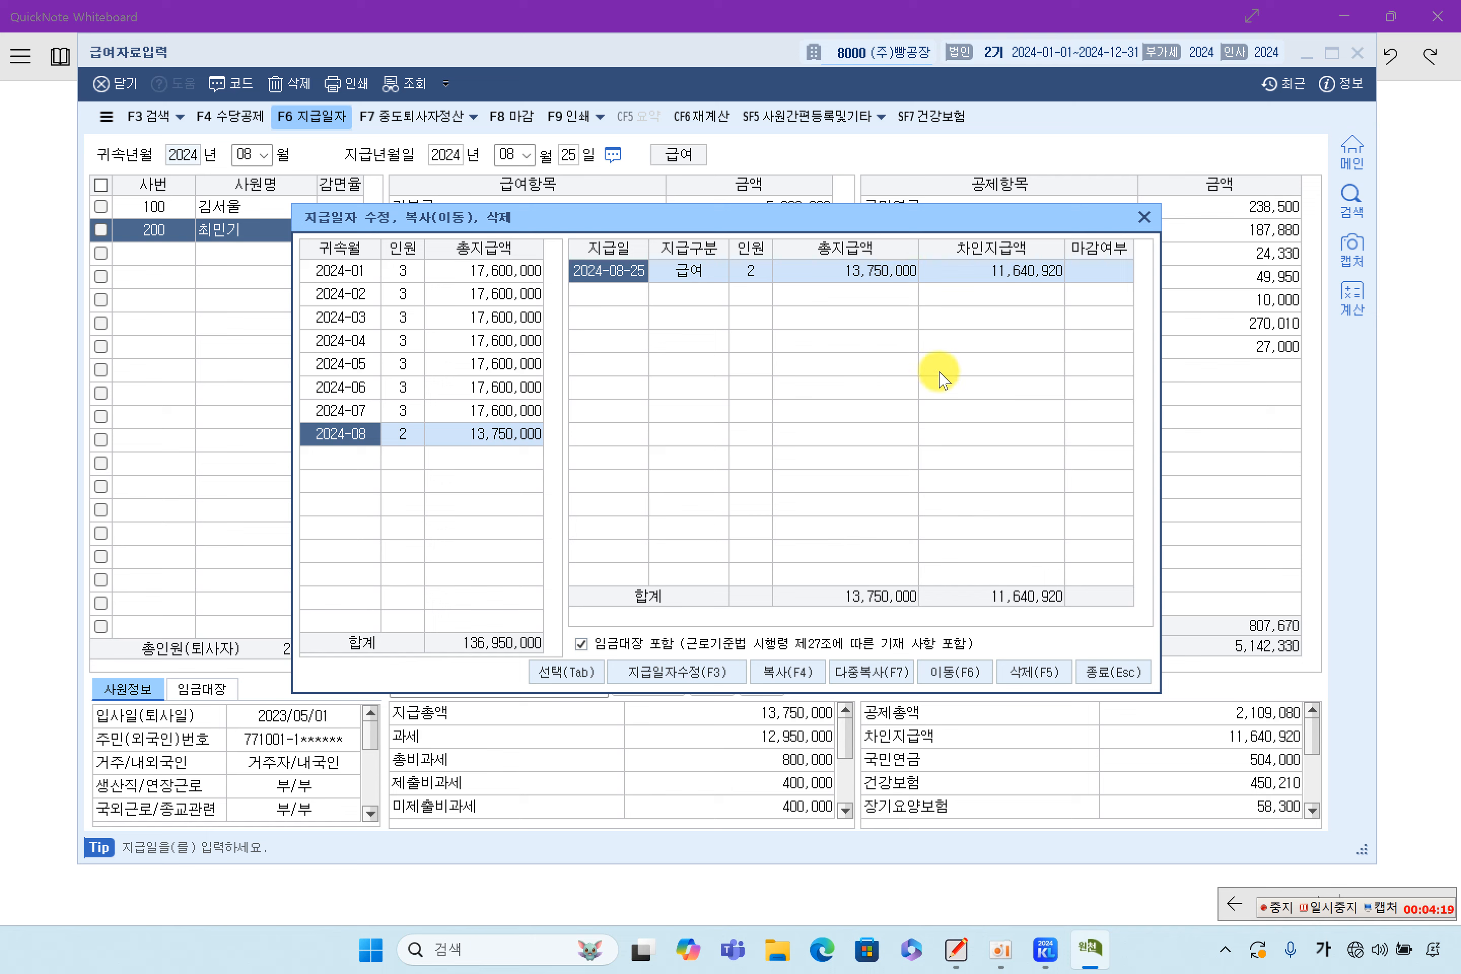
left_click(880, 670)
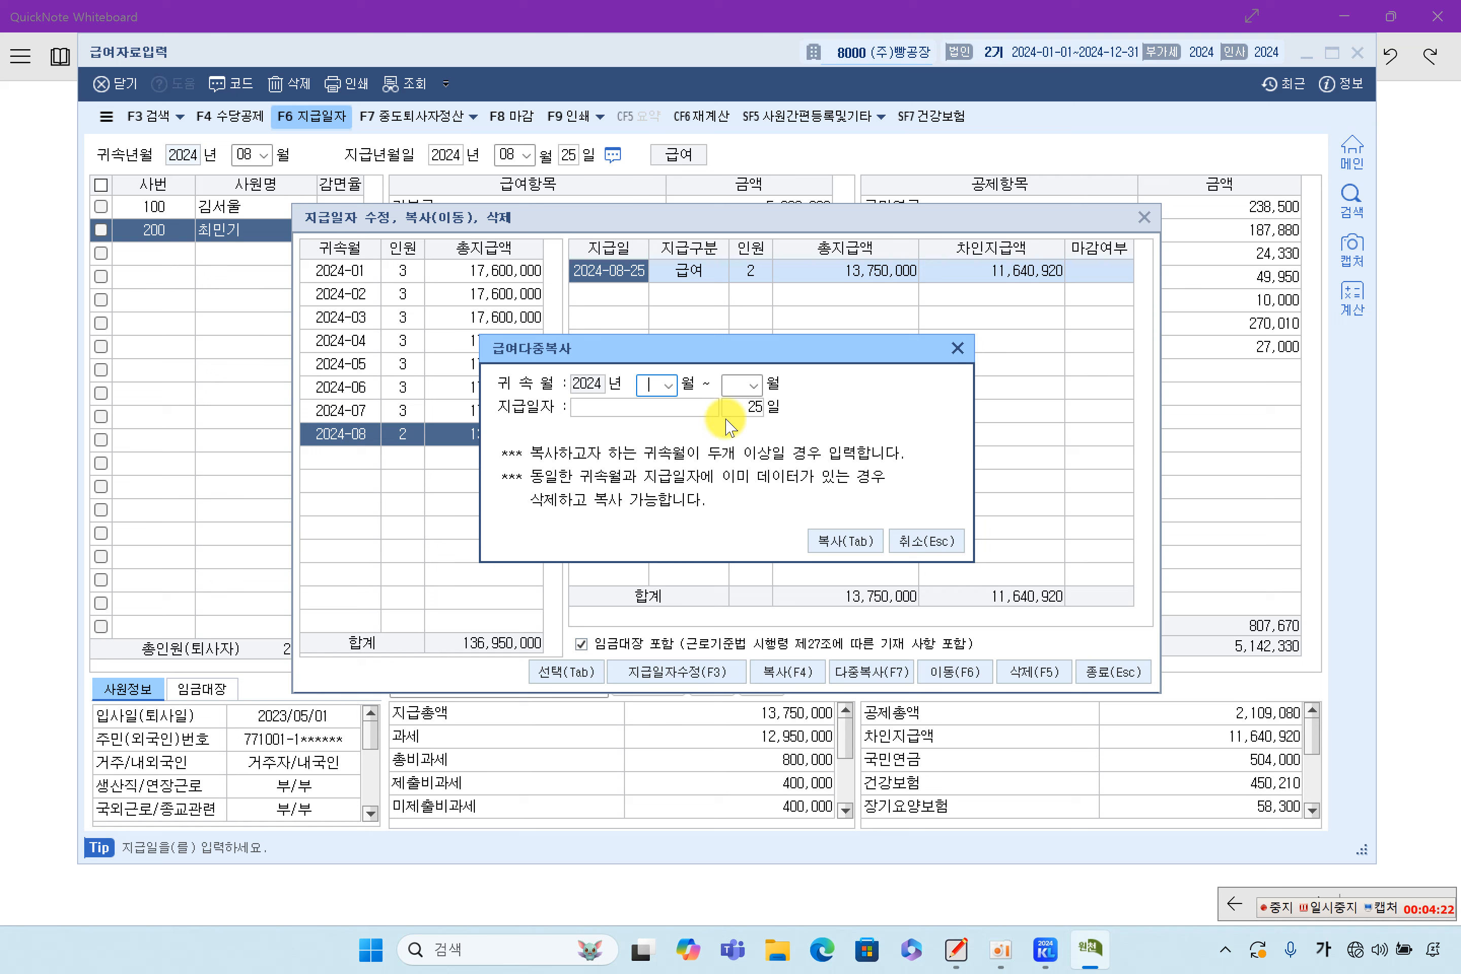
left_click(669, 386)
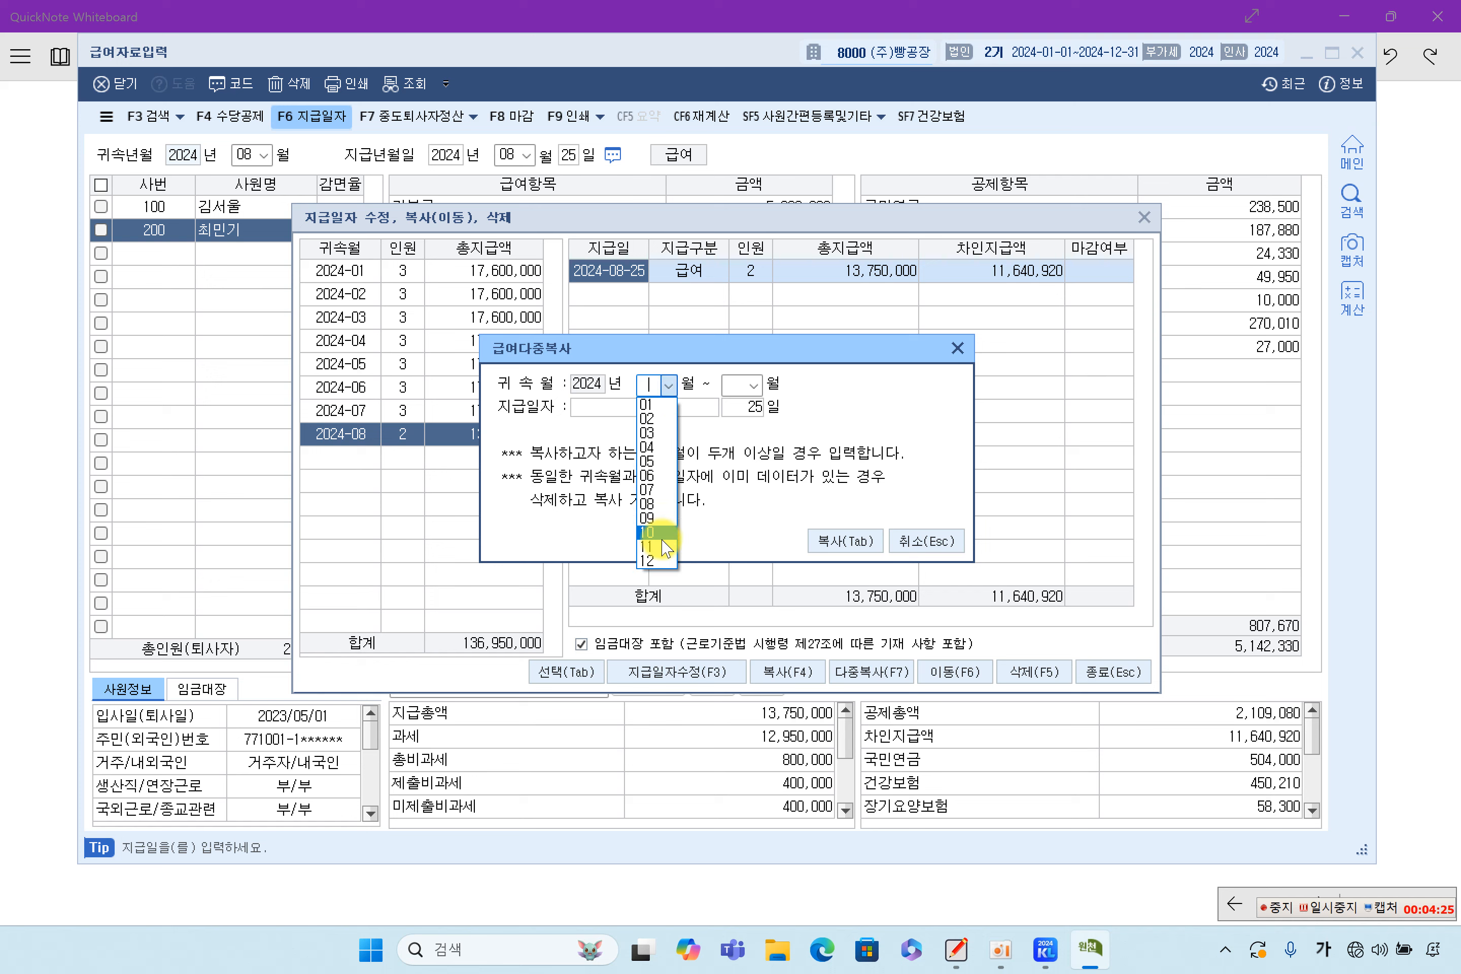
left_click(647, 491)
left_click(753, 385)
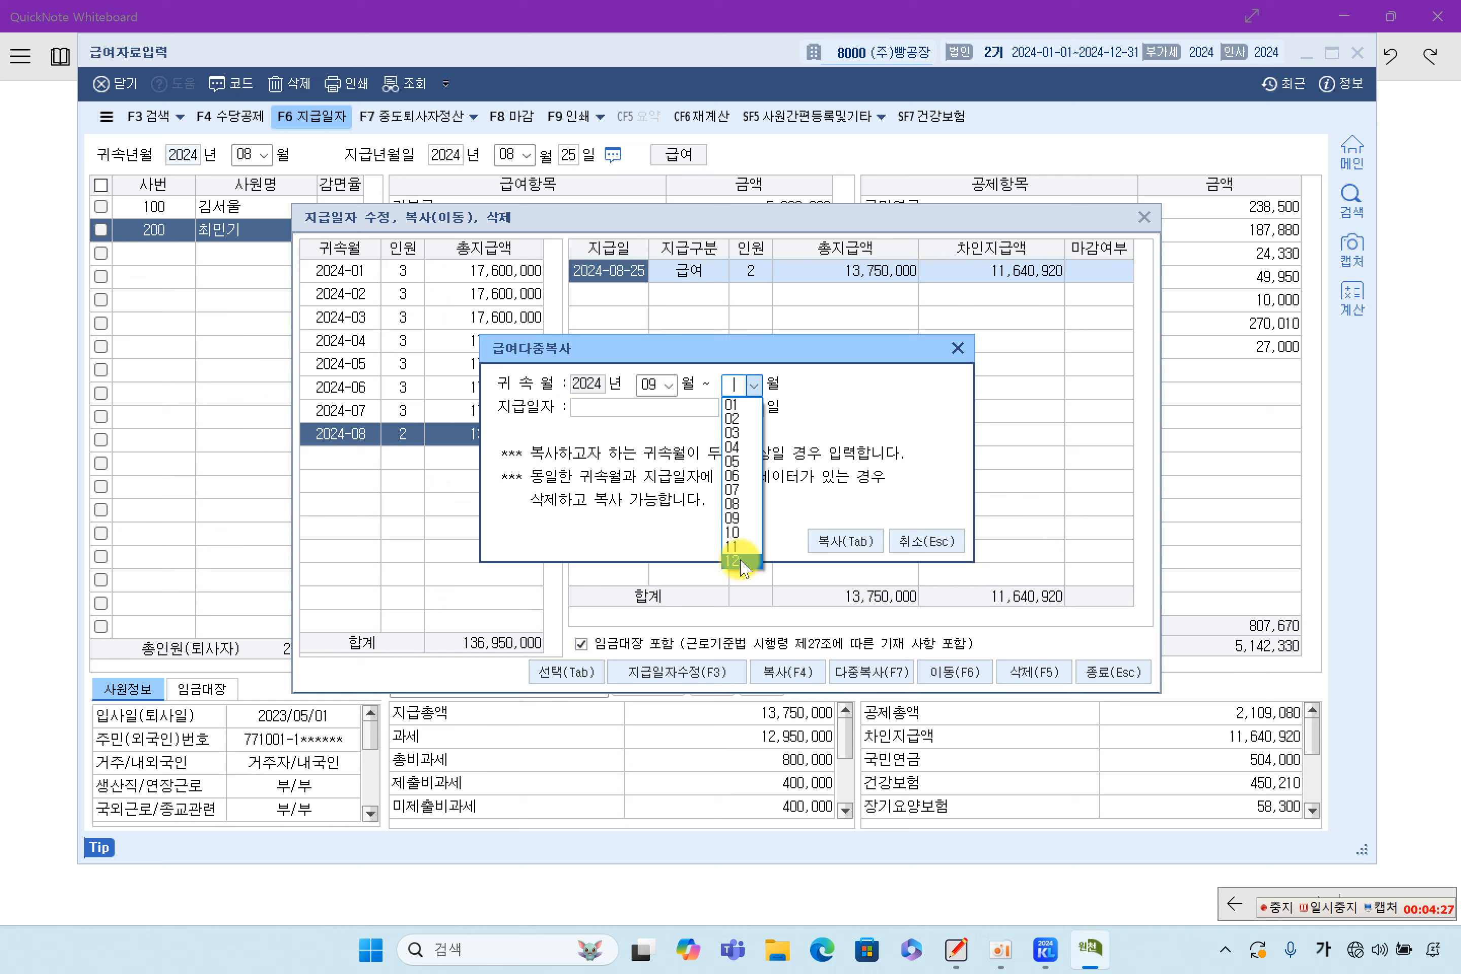
left_click(733, 519)
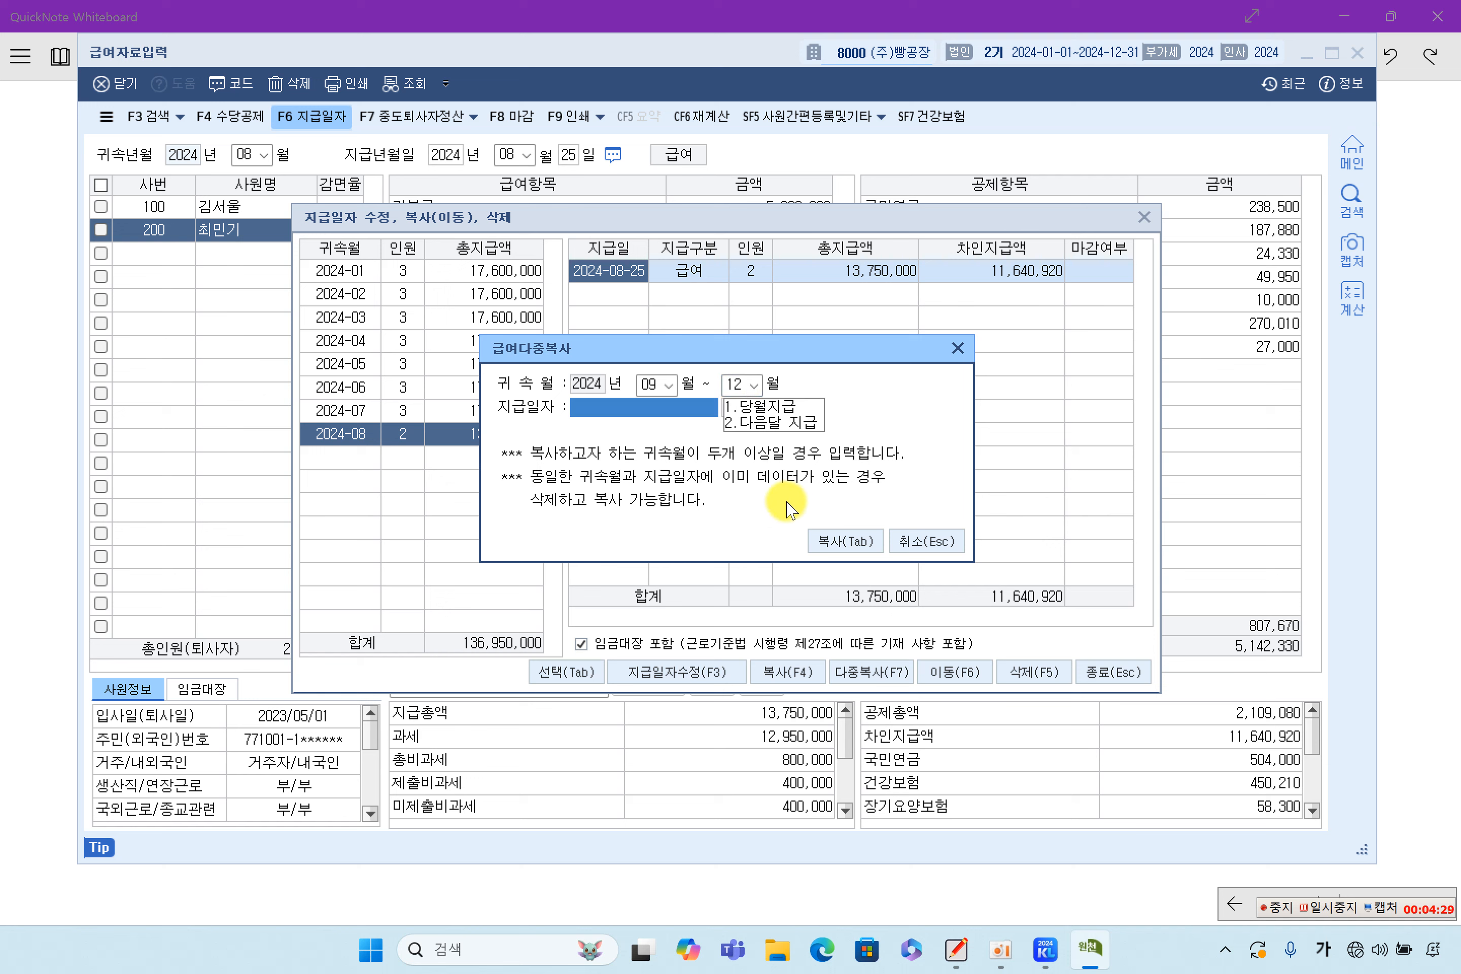
left_click(761, 406)
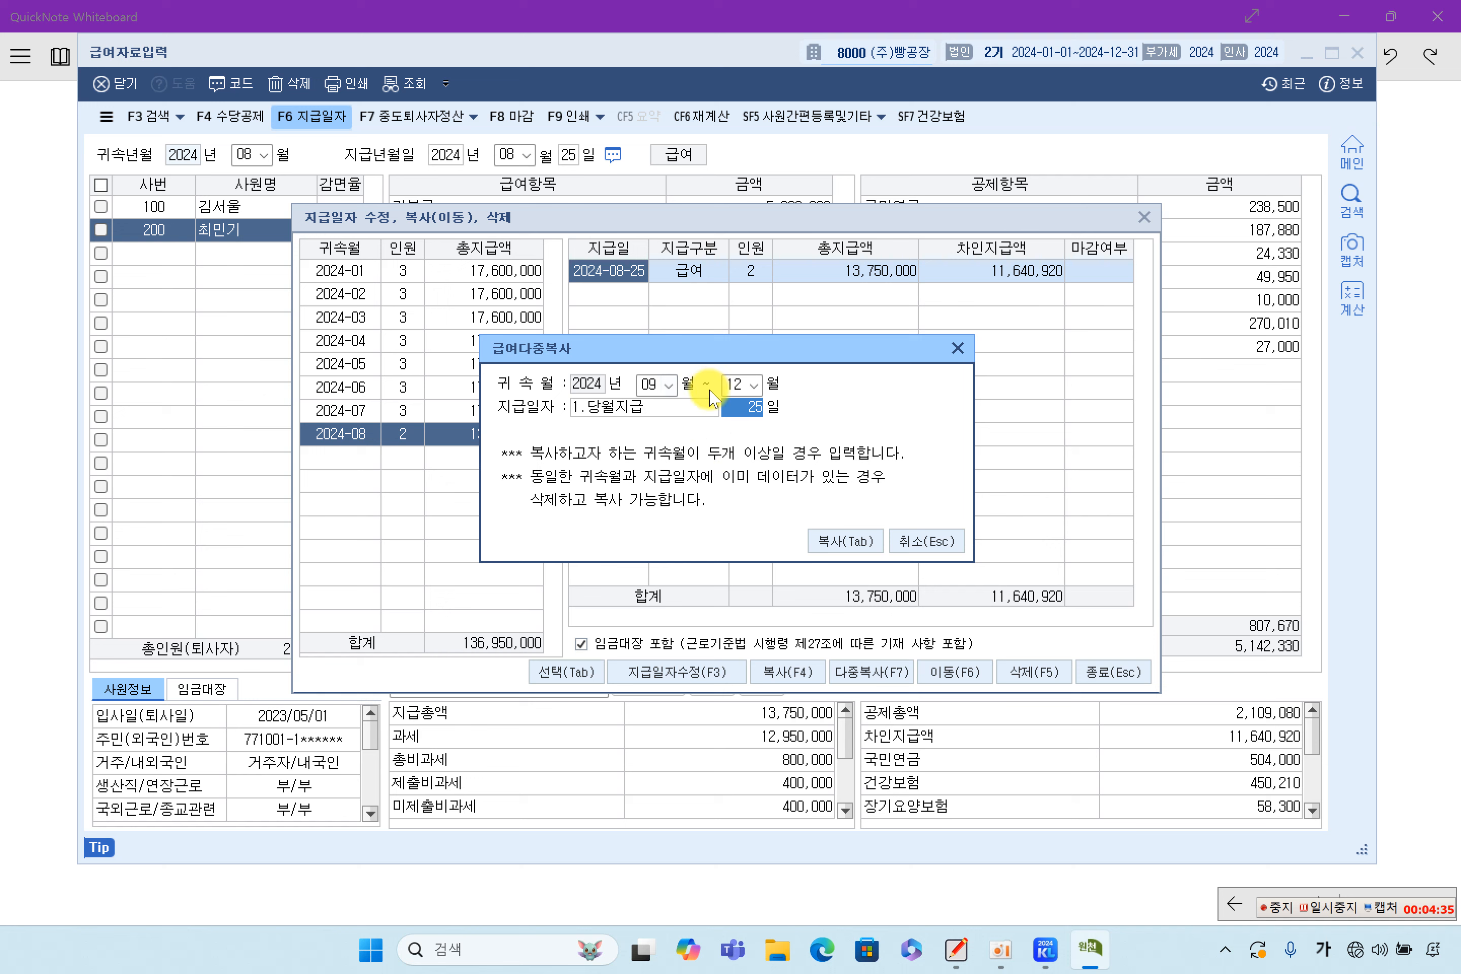
left_click(846, 548)
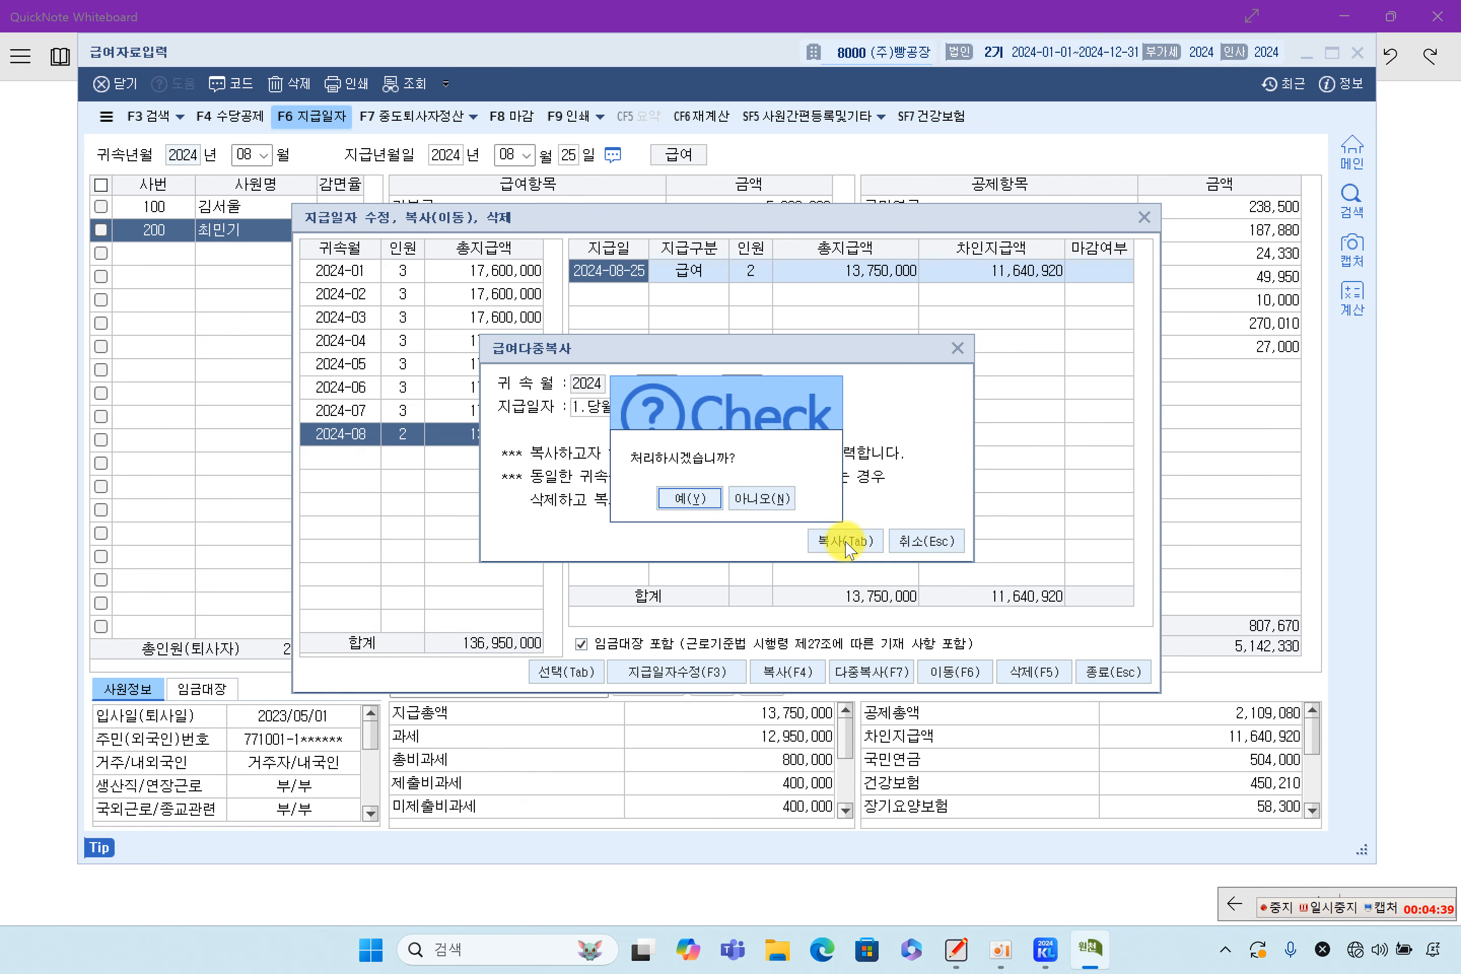
left_click(691, 498)
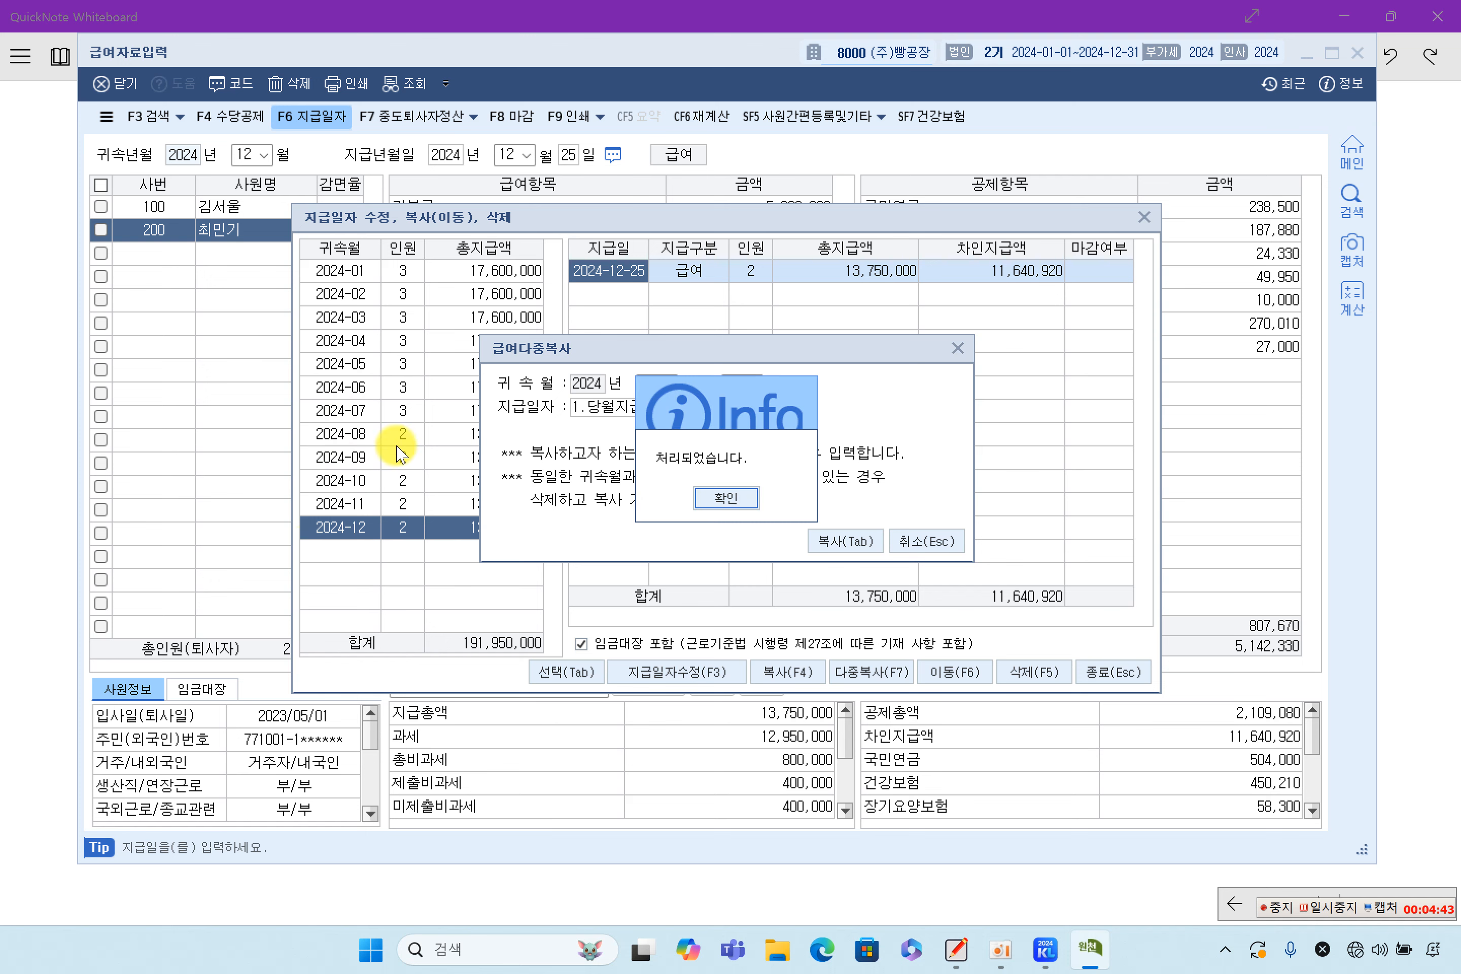
left_click(692, 503)
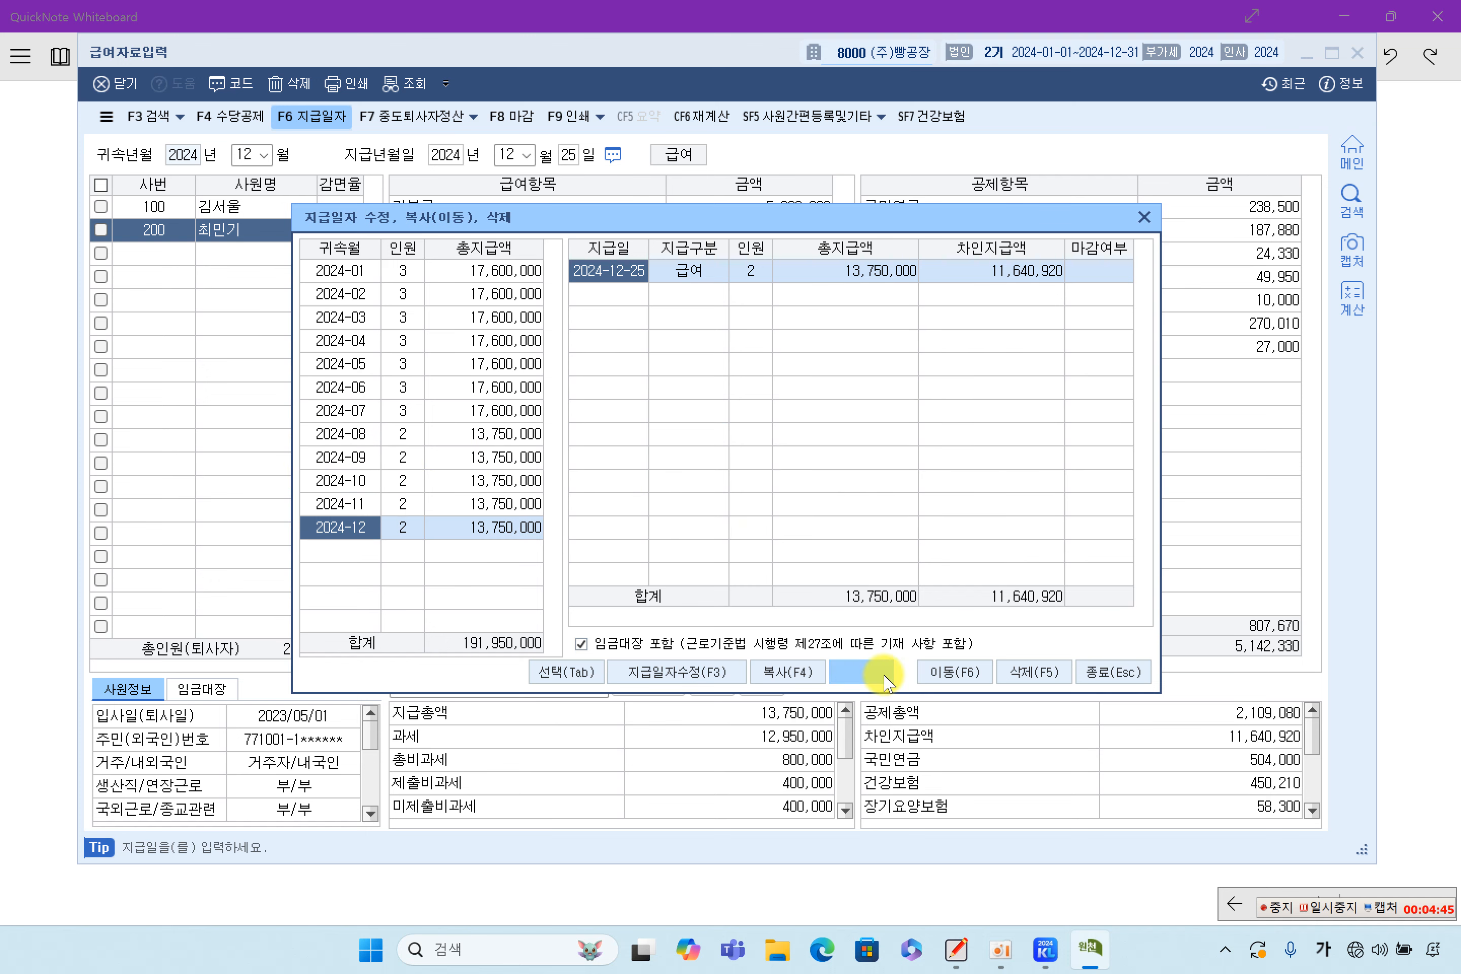
left_click(1112, 672)
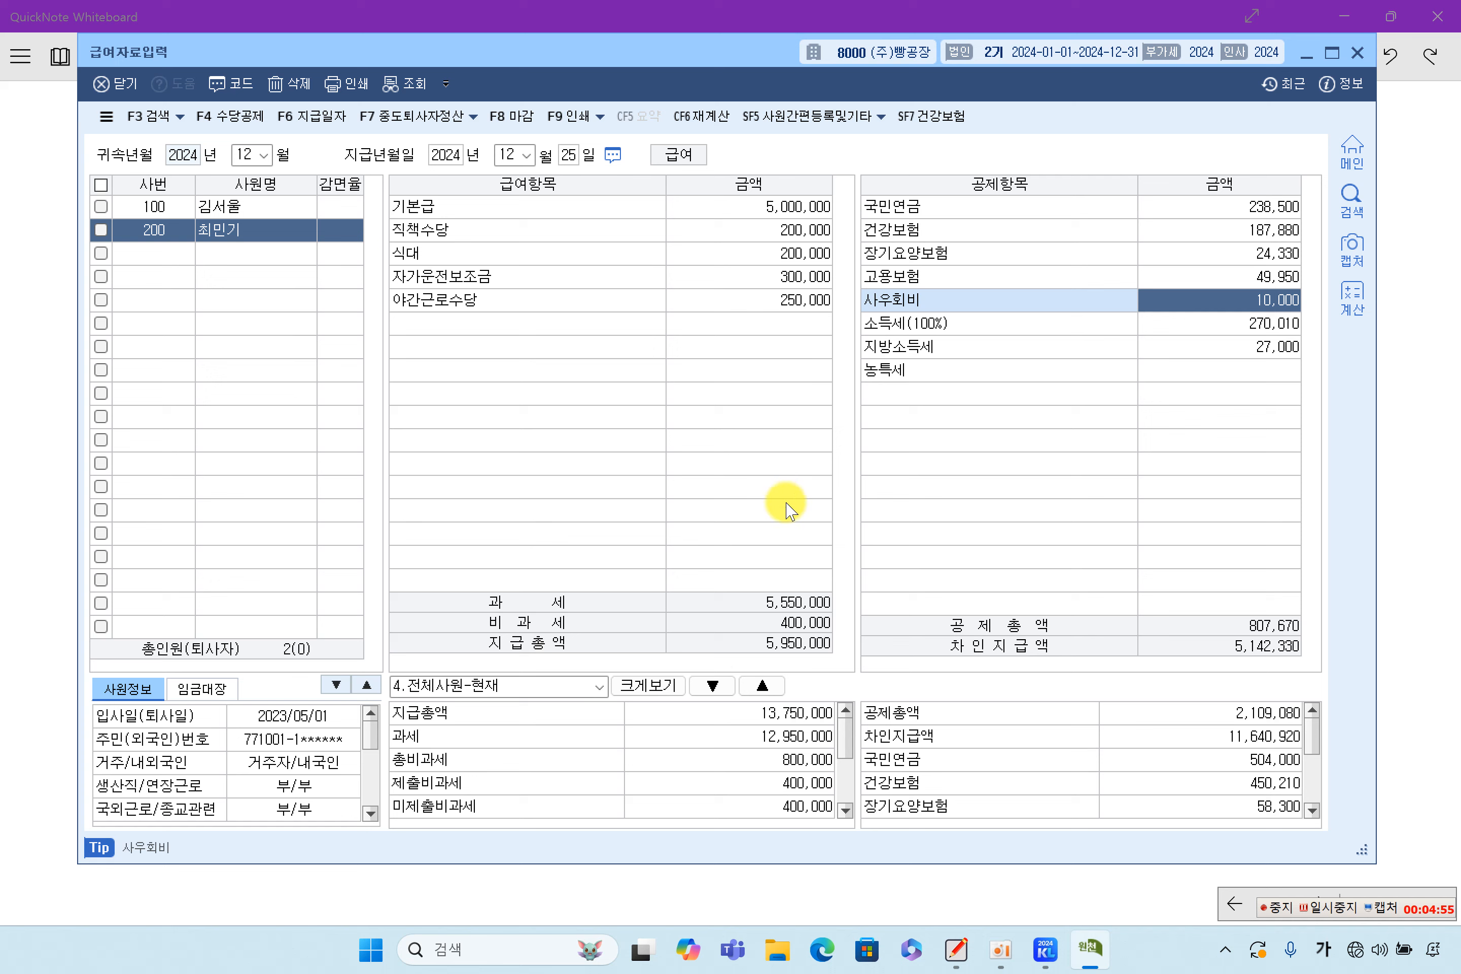
Check employees 100 and 200's December pay figures, then close 급여자료입력
left_click(218, 208)
left_click(221, 229)
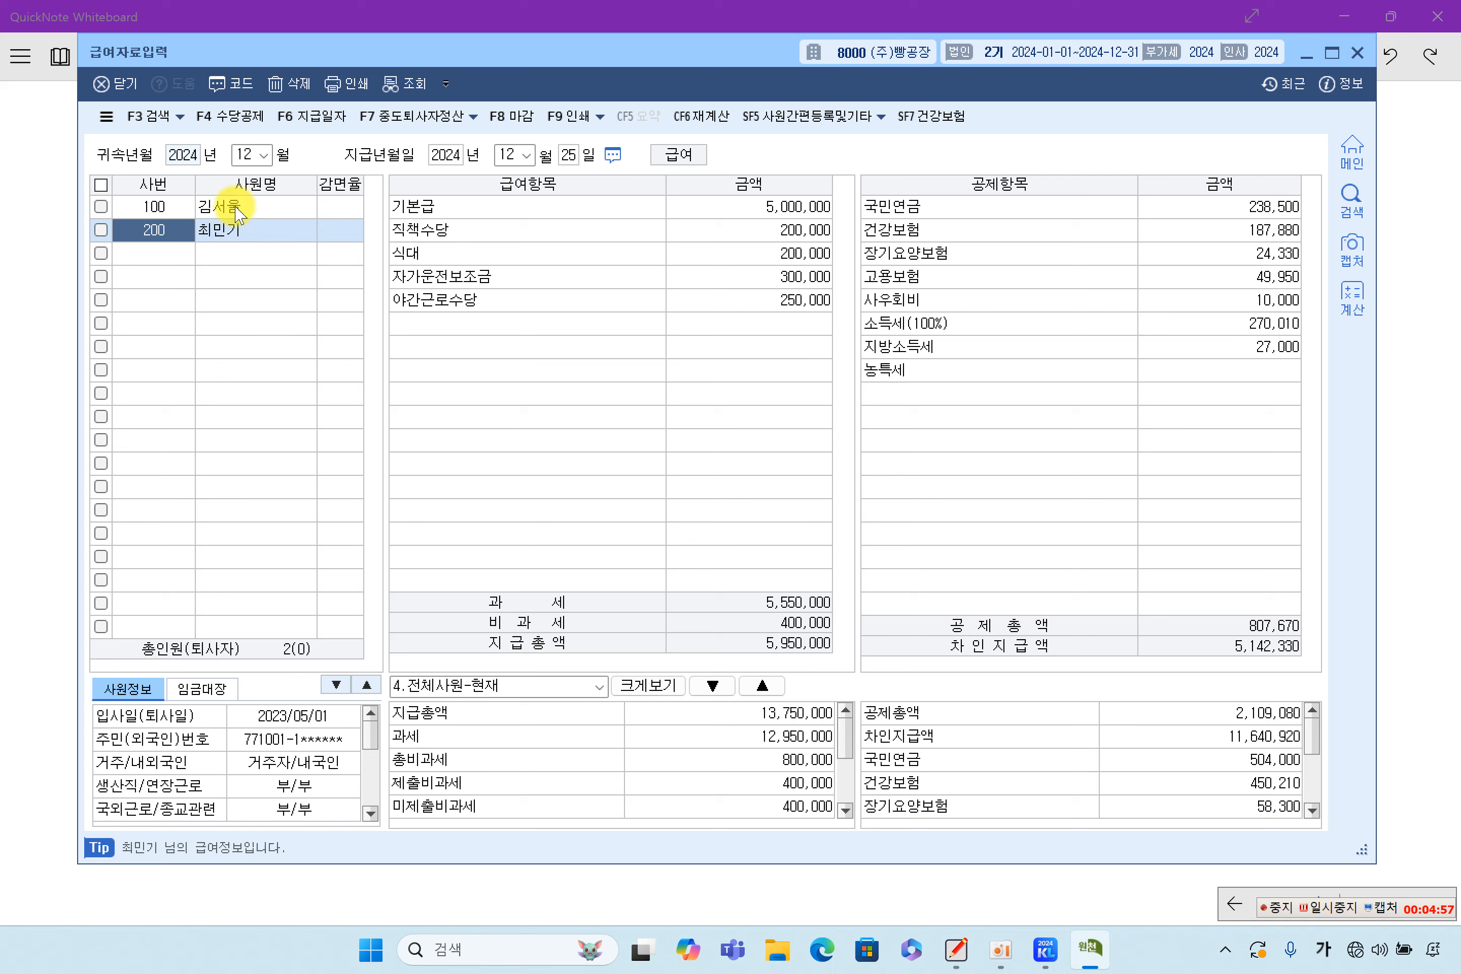
left_click(237, 211)
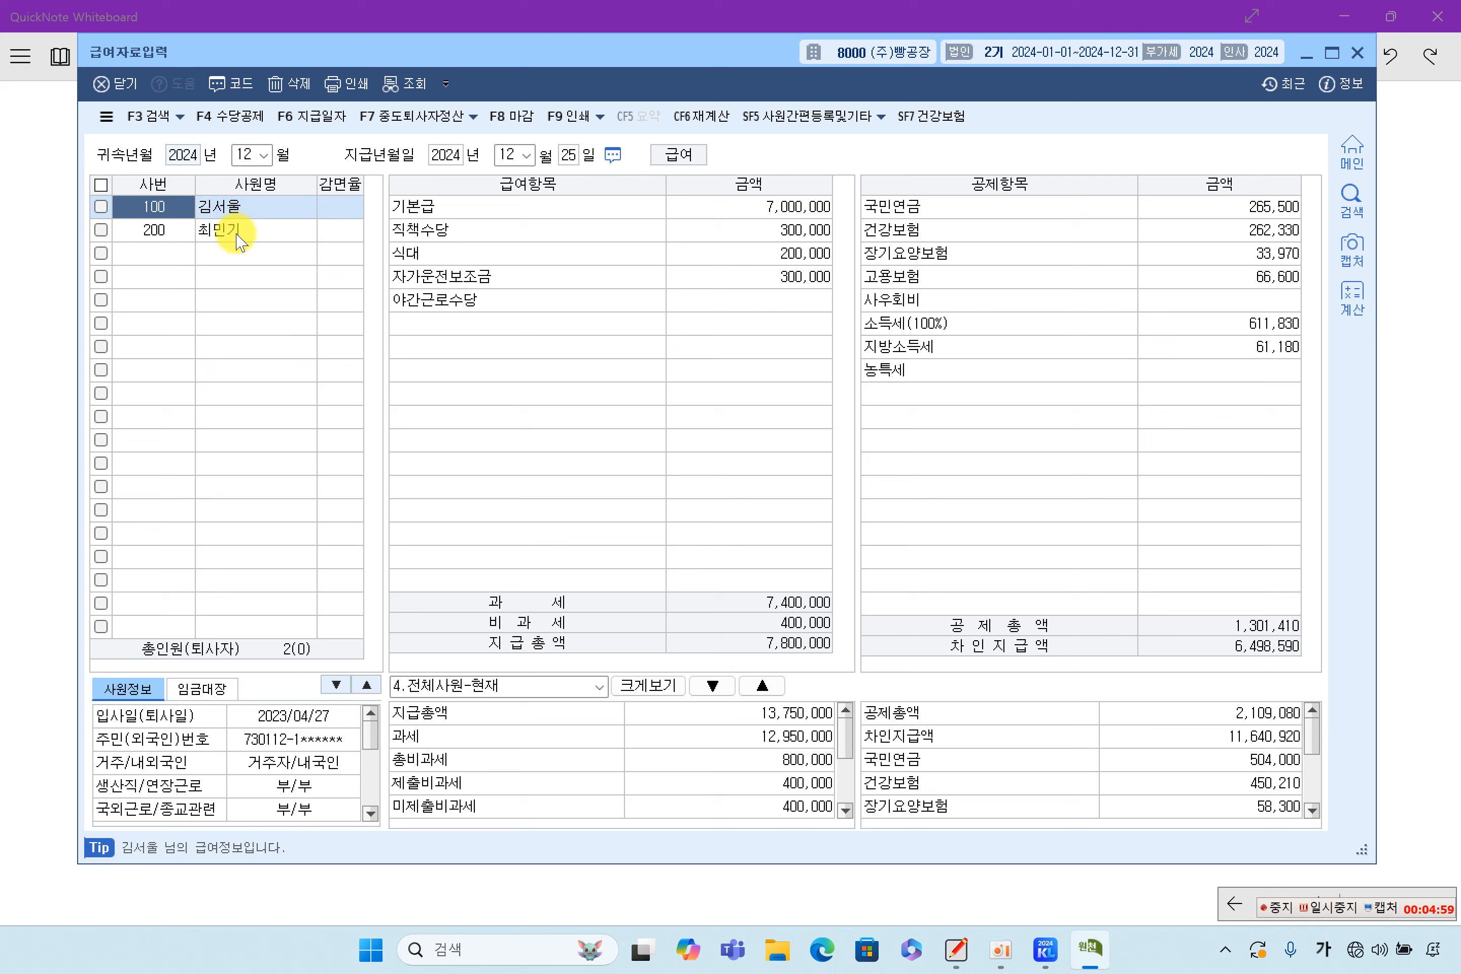
left_click(237, 234)
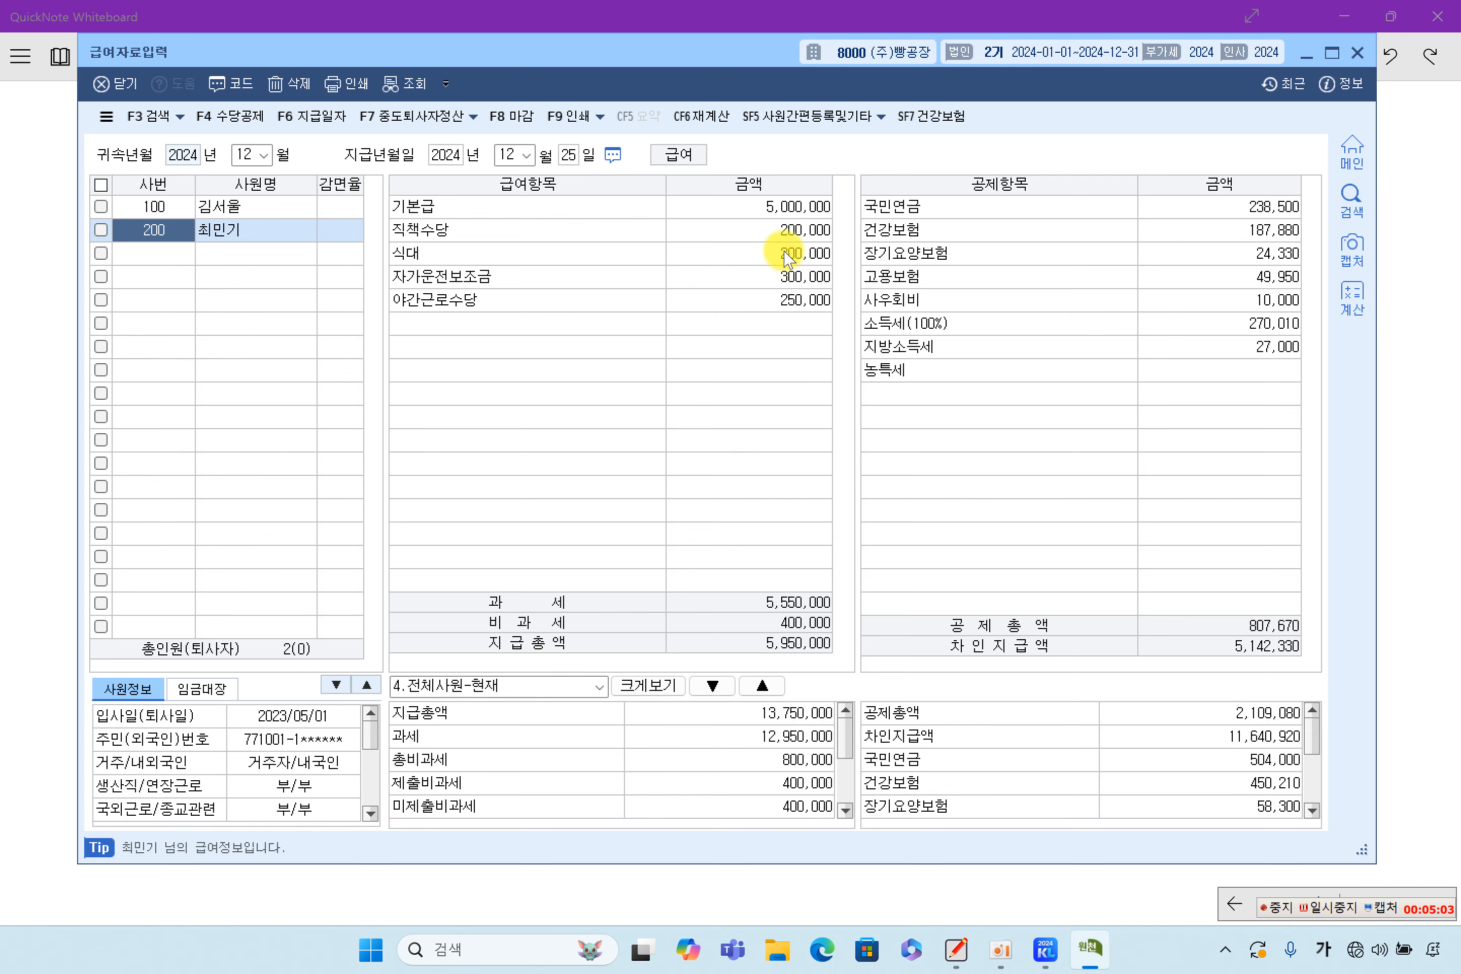
left_click(1367, 53)
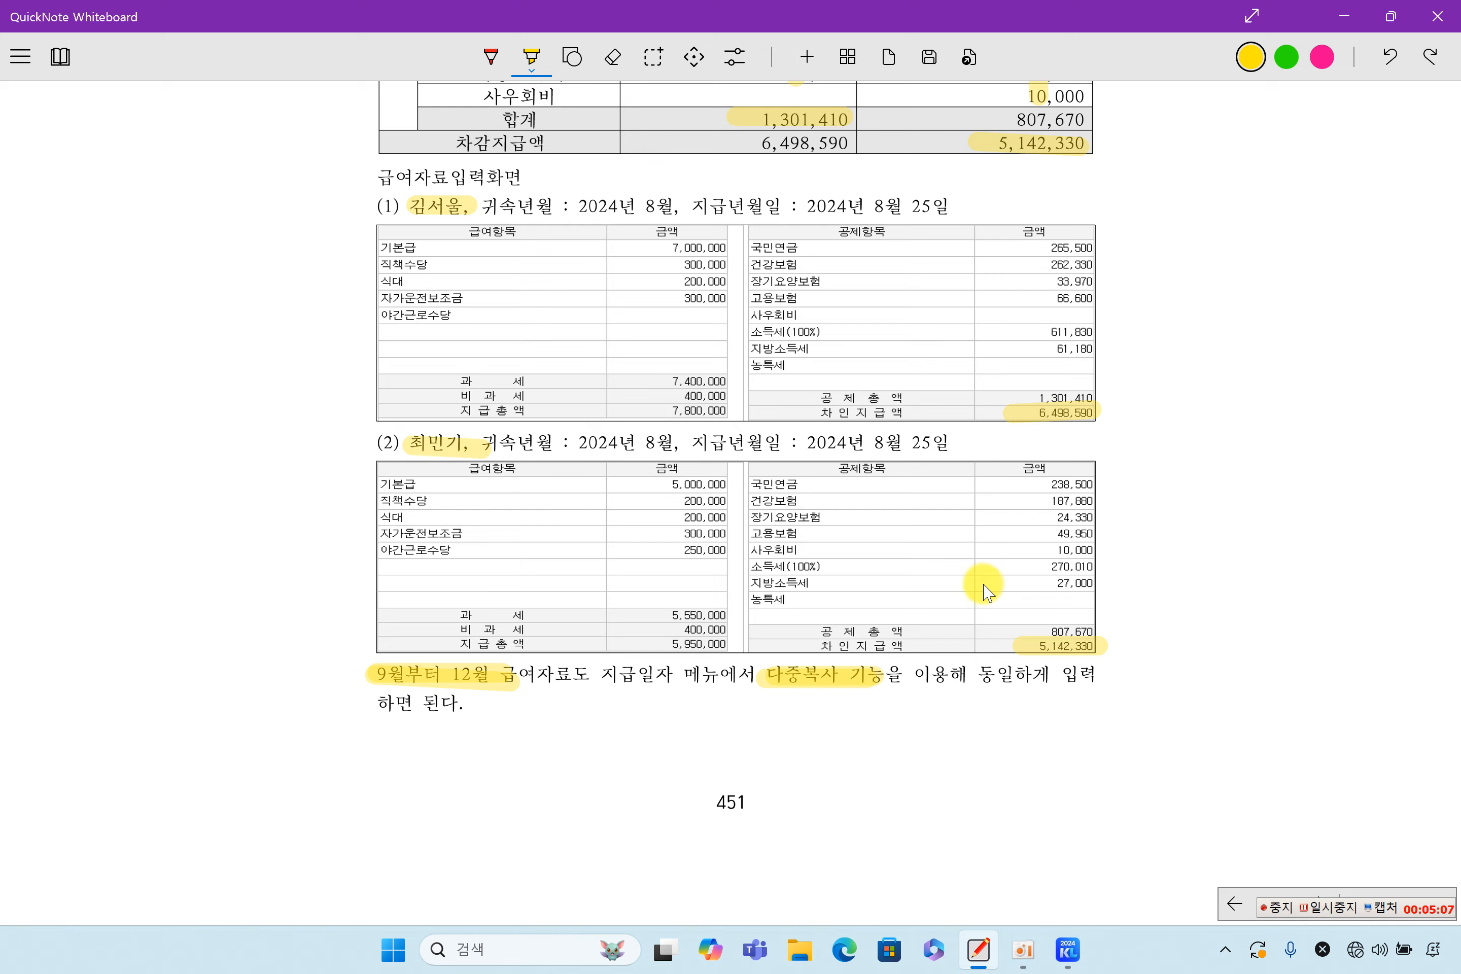
Scroll the notes down to section 5 연말정산 and bring KcLep back to the front
scroll(983, 588, "down", 5)
scroll(984, 587, "down", 5)
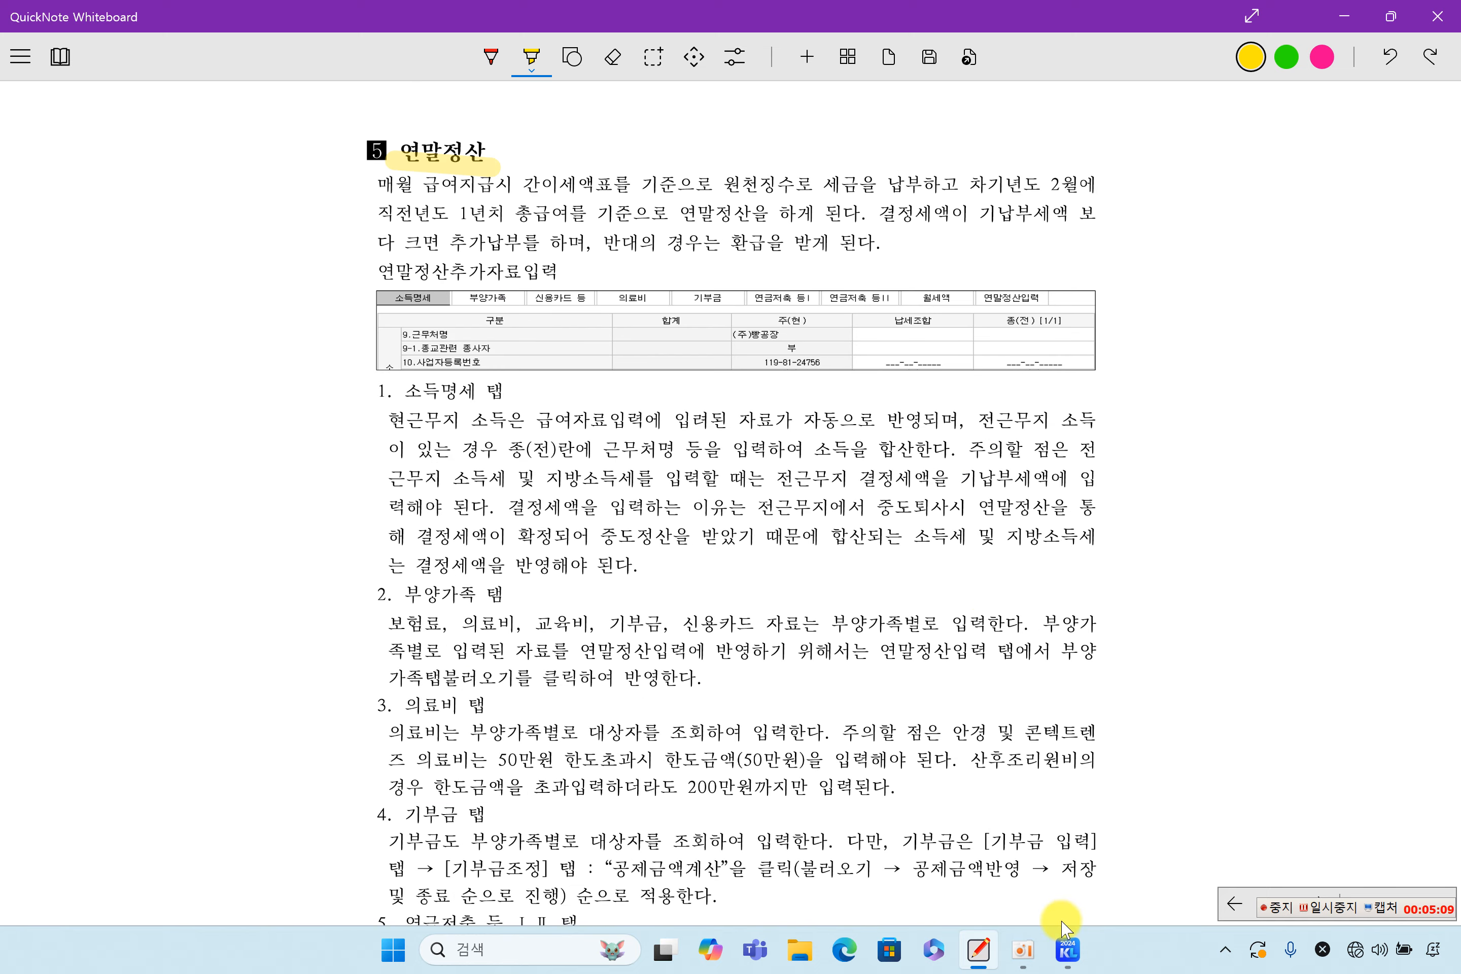
left_click(1078, 951)
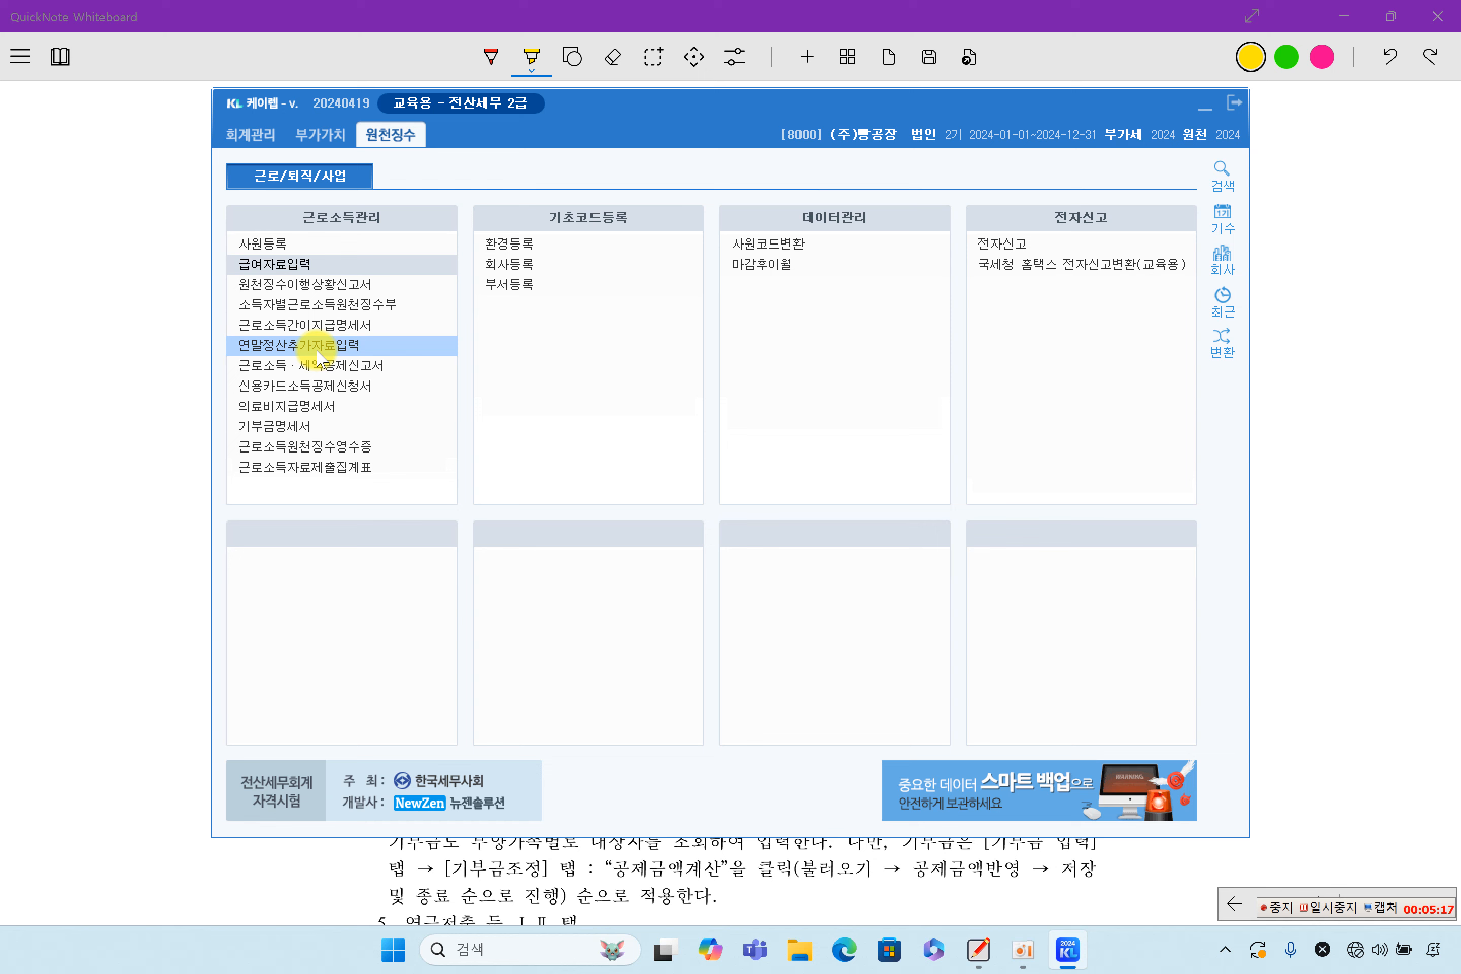
Open 연말정산추가자료입력, check the 중도 leavers list, then return to the 계속 list
left_click(365, 350)
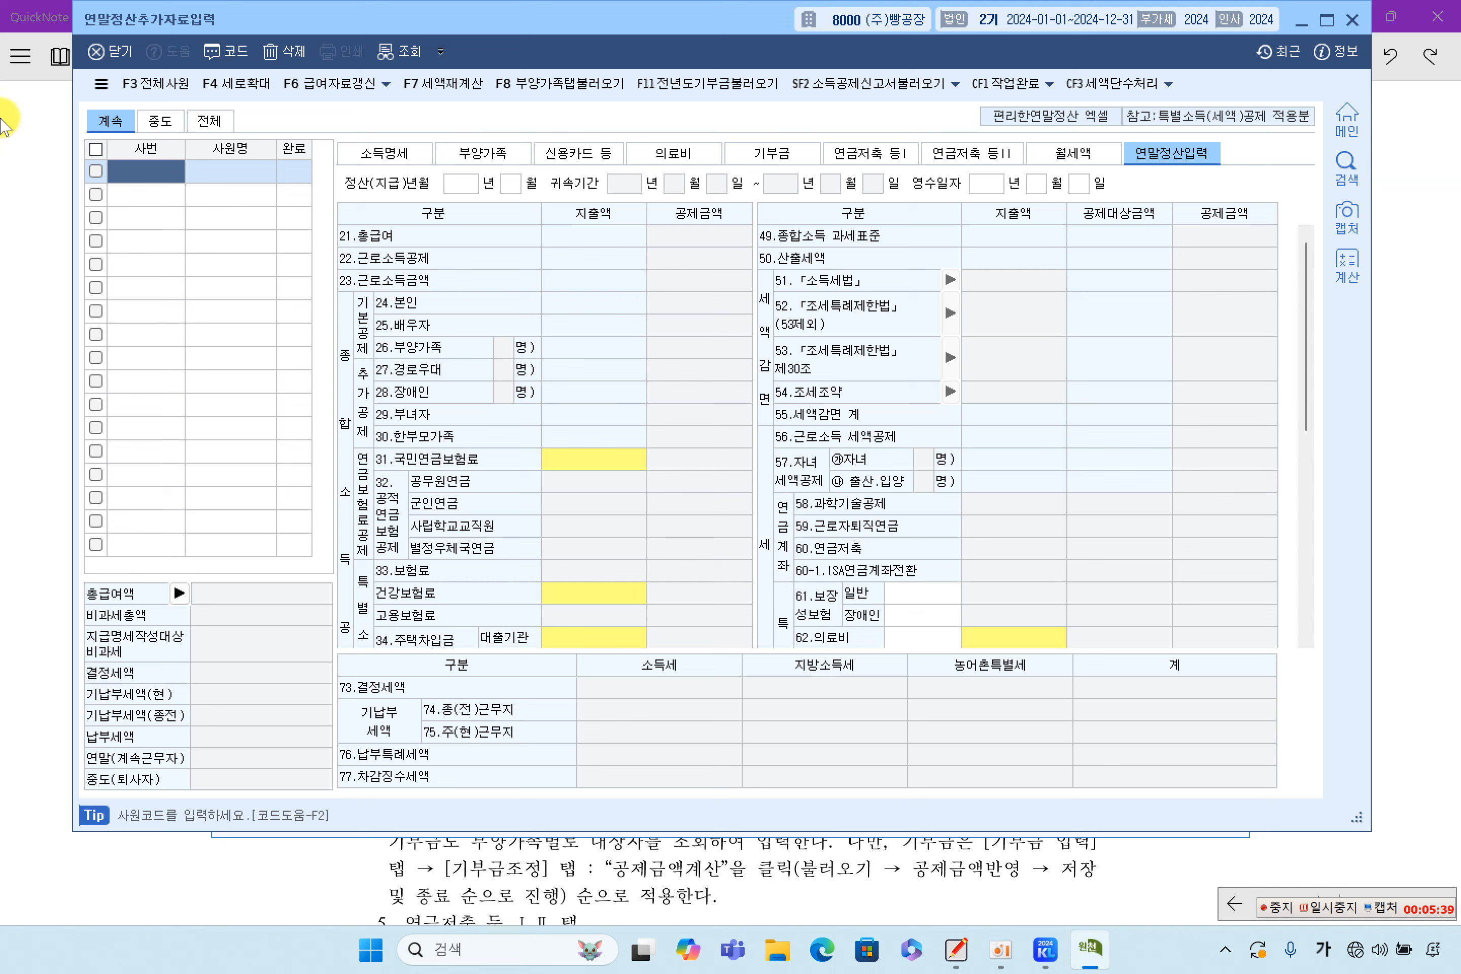
left_click(156, 120)
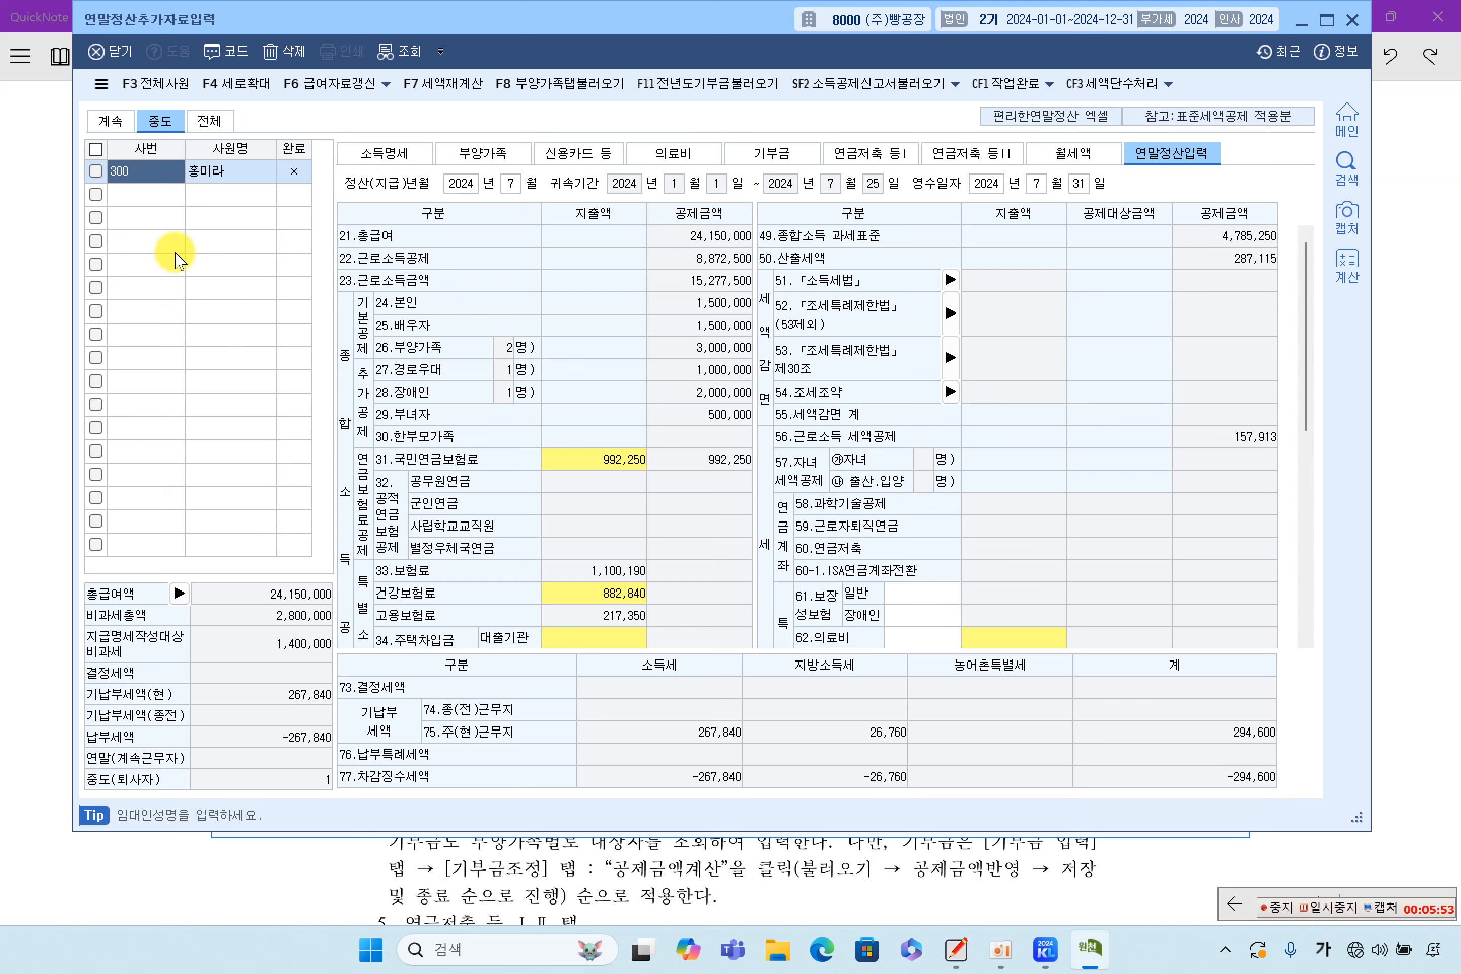
left_click(108, 120)
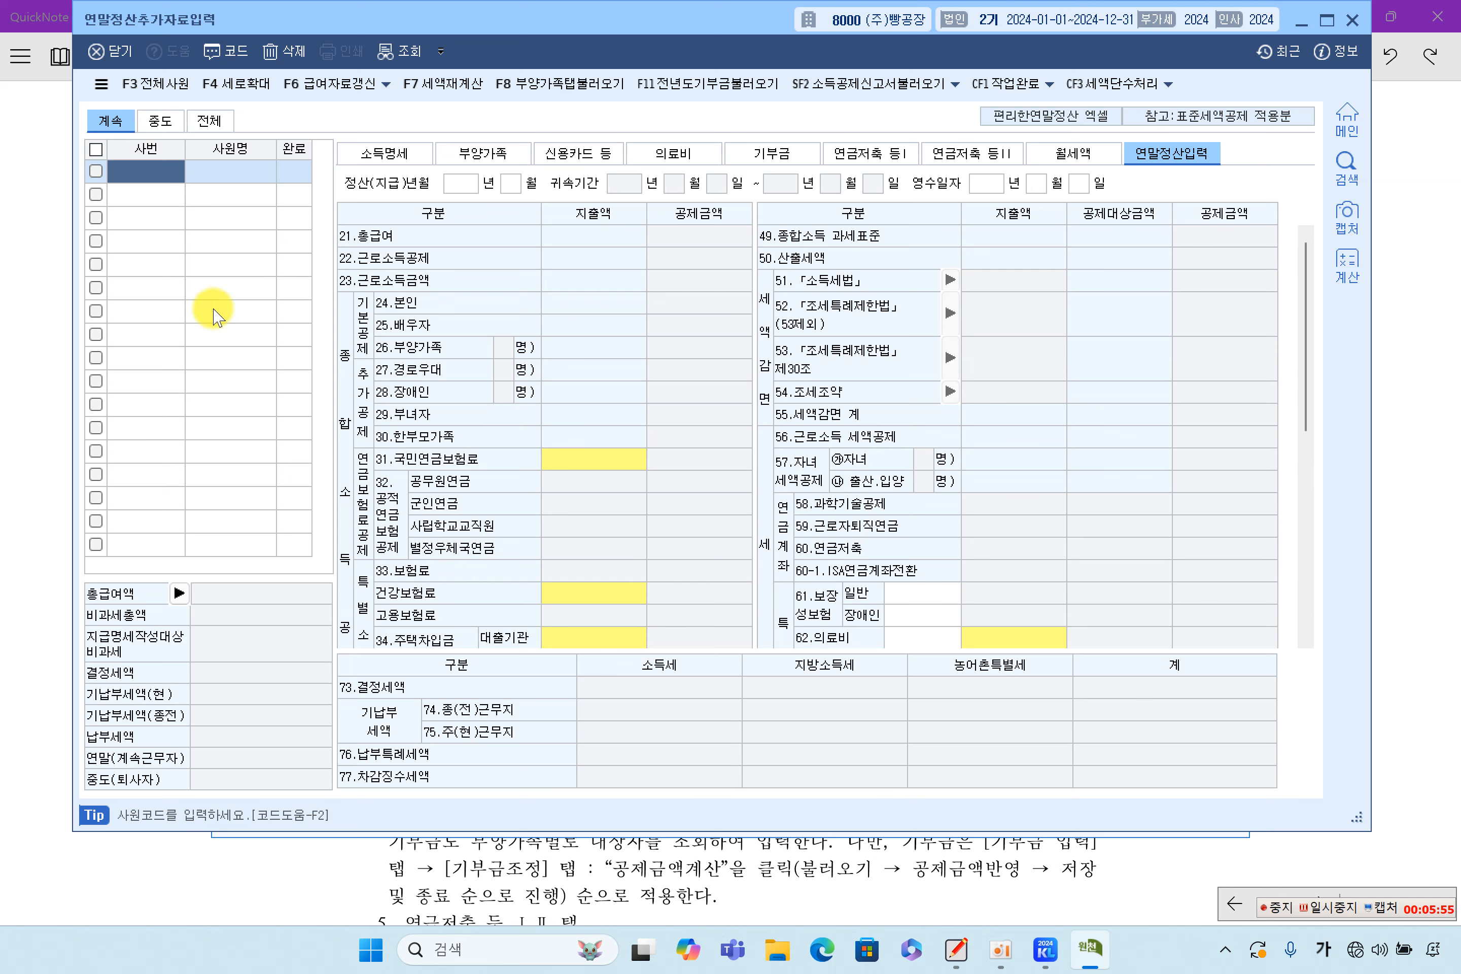
Load employee 100 from the 사원코드도움 lookup, showing 88,800,000 total pay
double_click(149, 178)
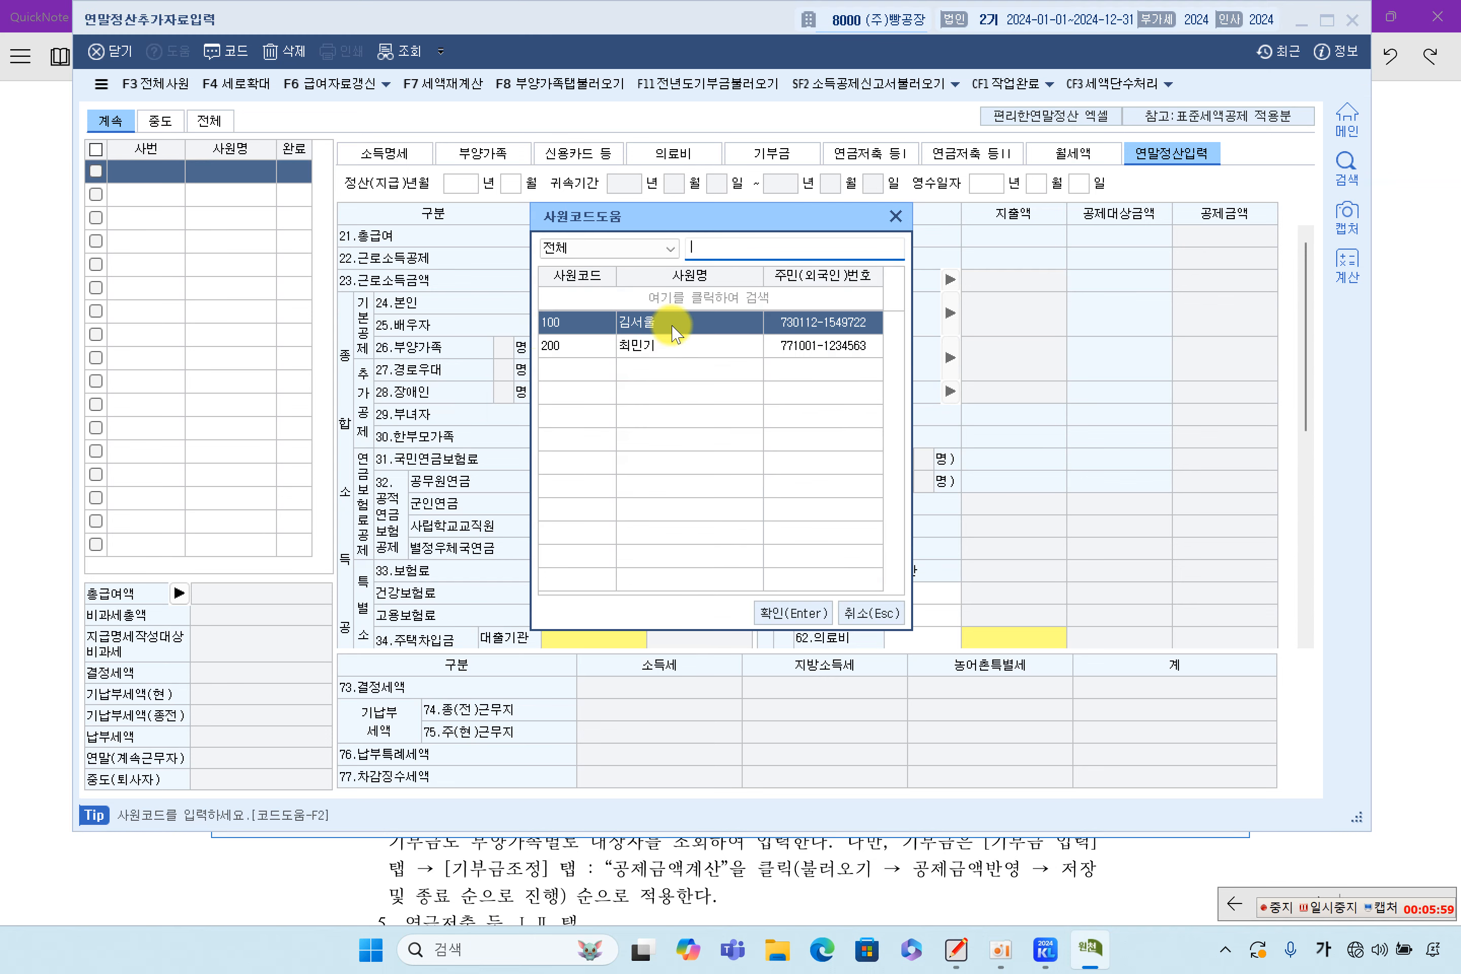
left_click(673, 347)
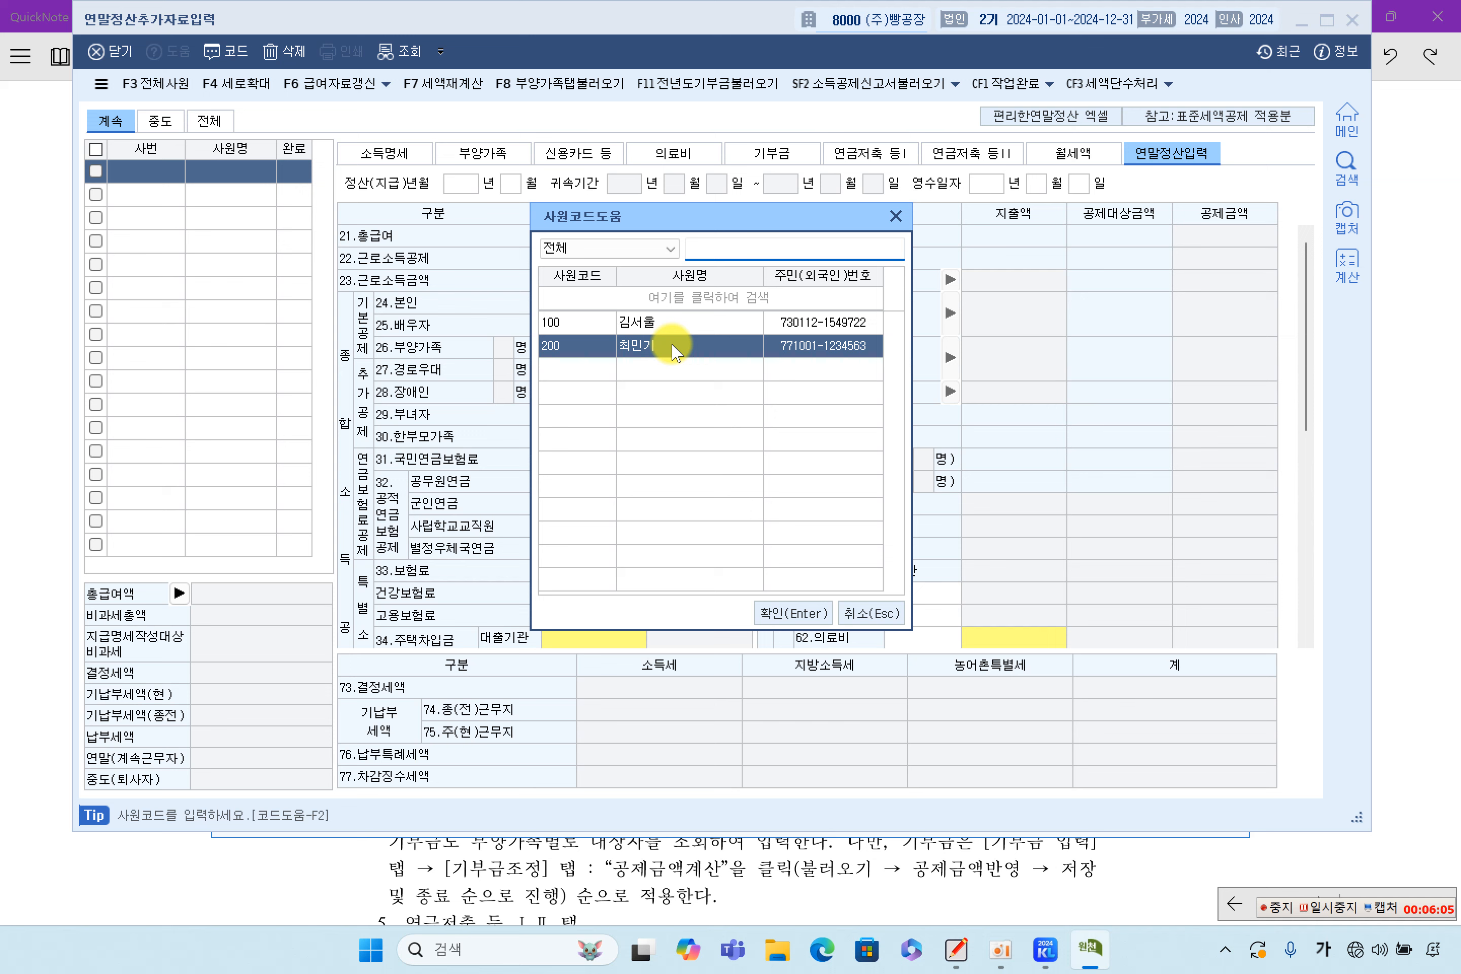
left_click(648, 329)
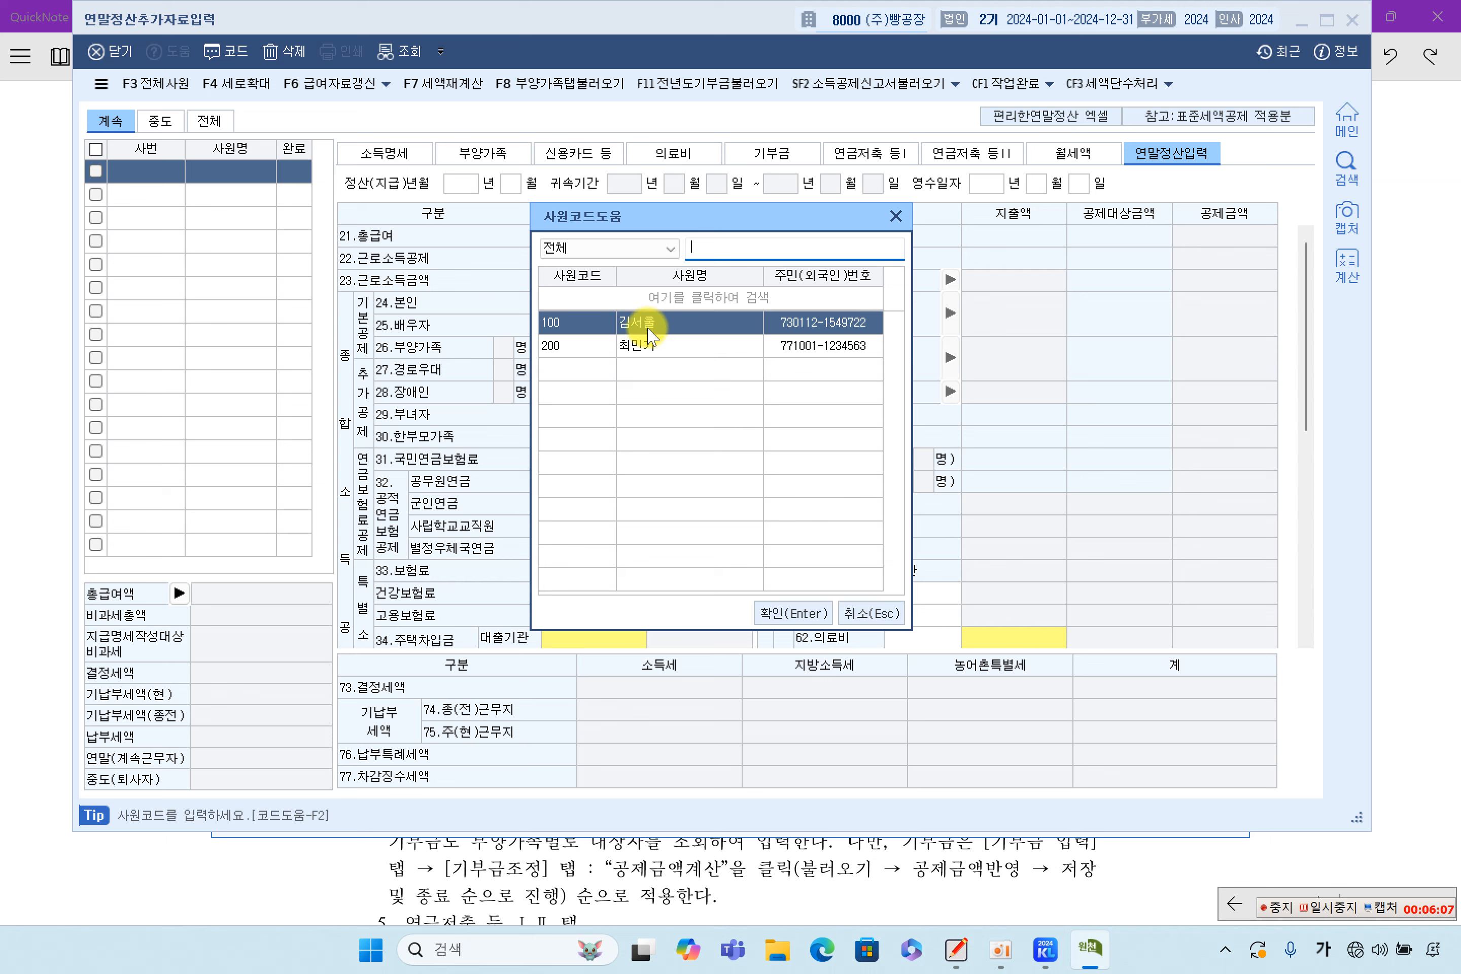
double_click(648, 328)
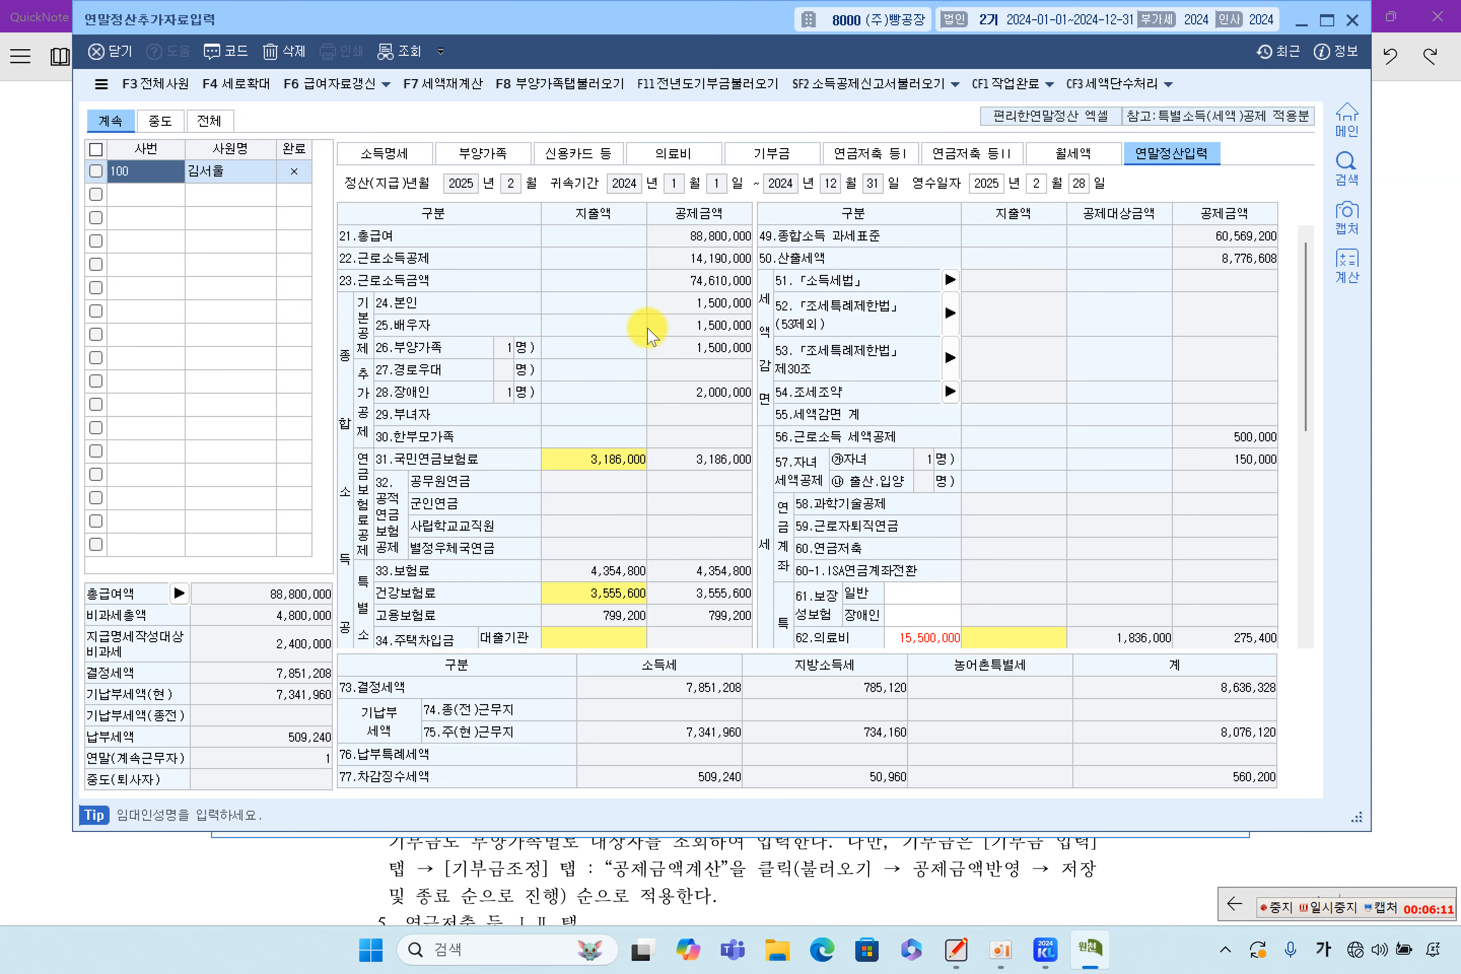
Delete all the medical expense rows on the 의료비 tab
left_click(709, 153)
left_click(348, 229)
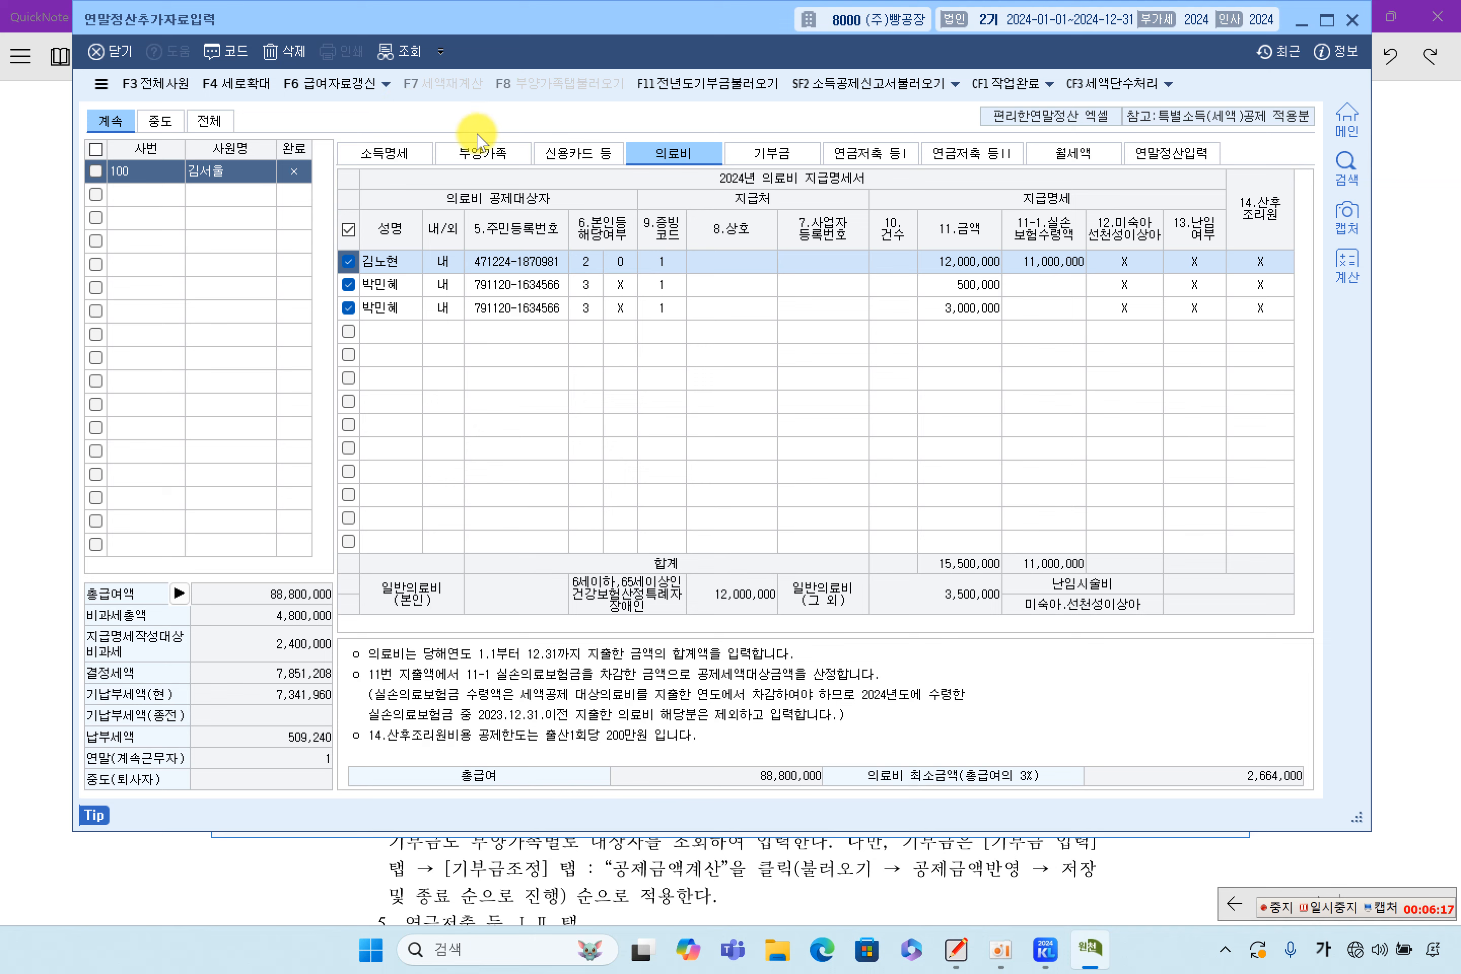
left_click(284, 50)
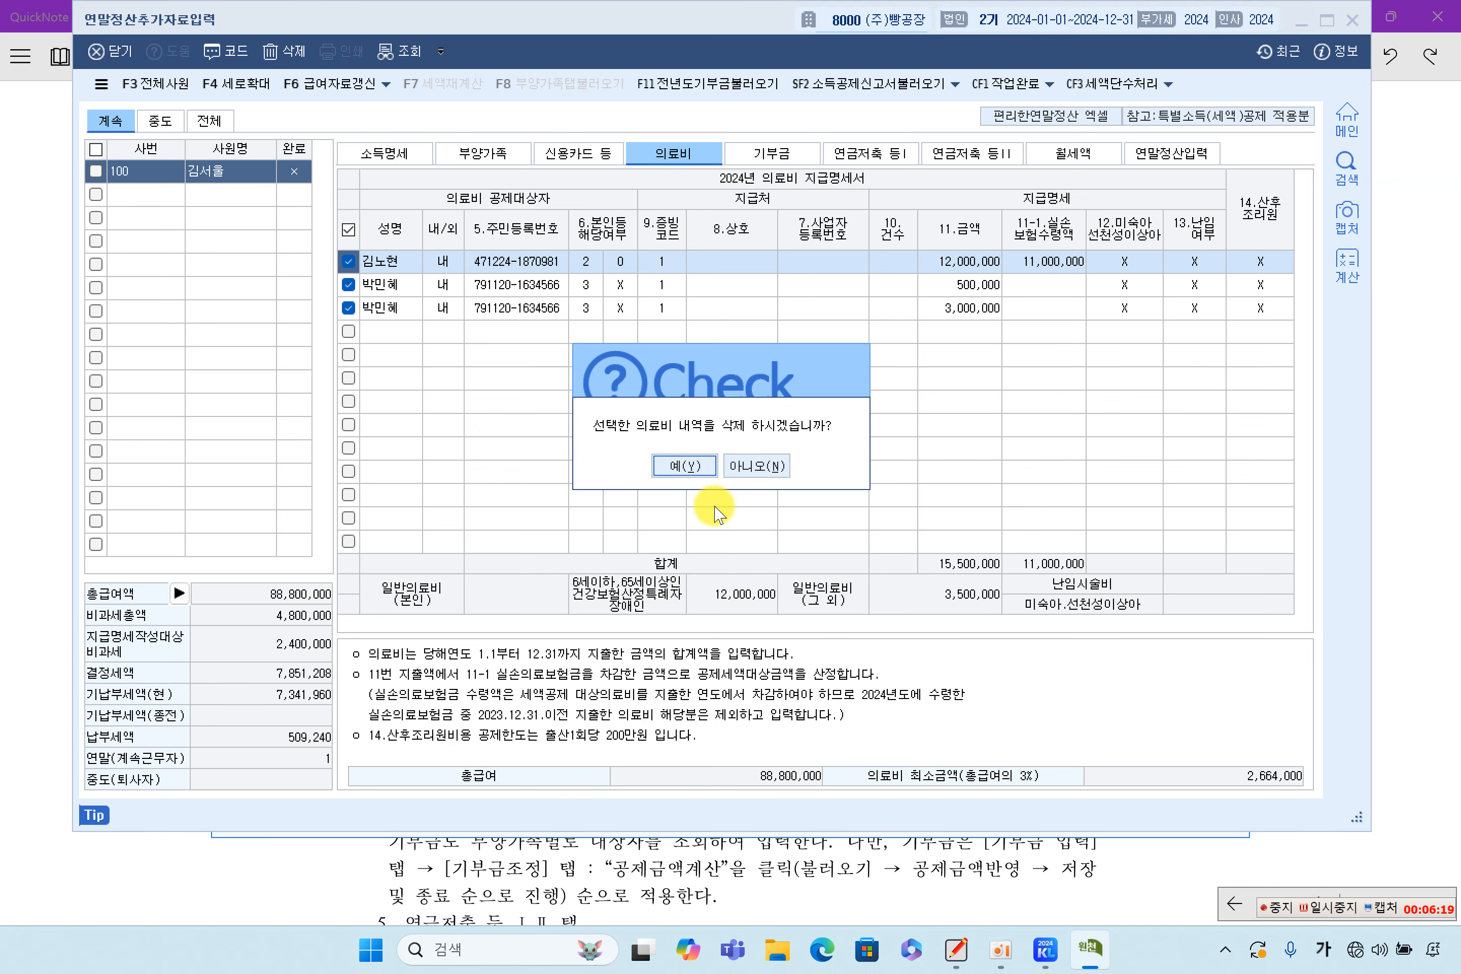
left_click(690, 465)
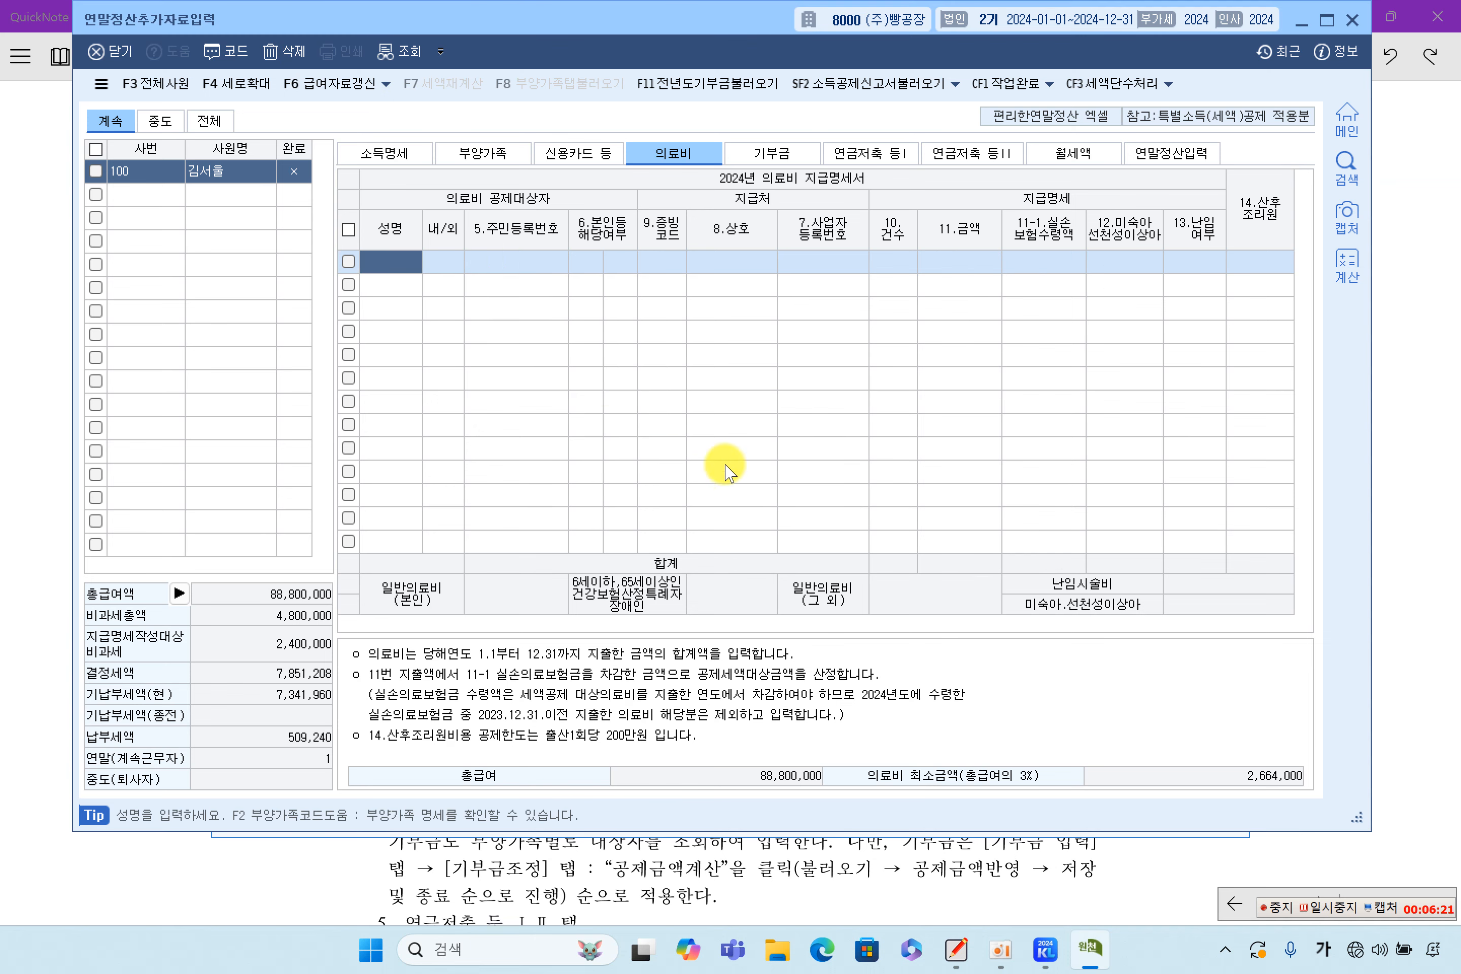
Browse the 기부금, 연금저축, 월세액, 의료비, 신용카드 and 부양가족 tabs, ending on 소득명세
left_click(768, 153)
left_click(876, 158)
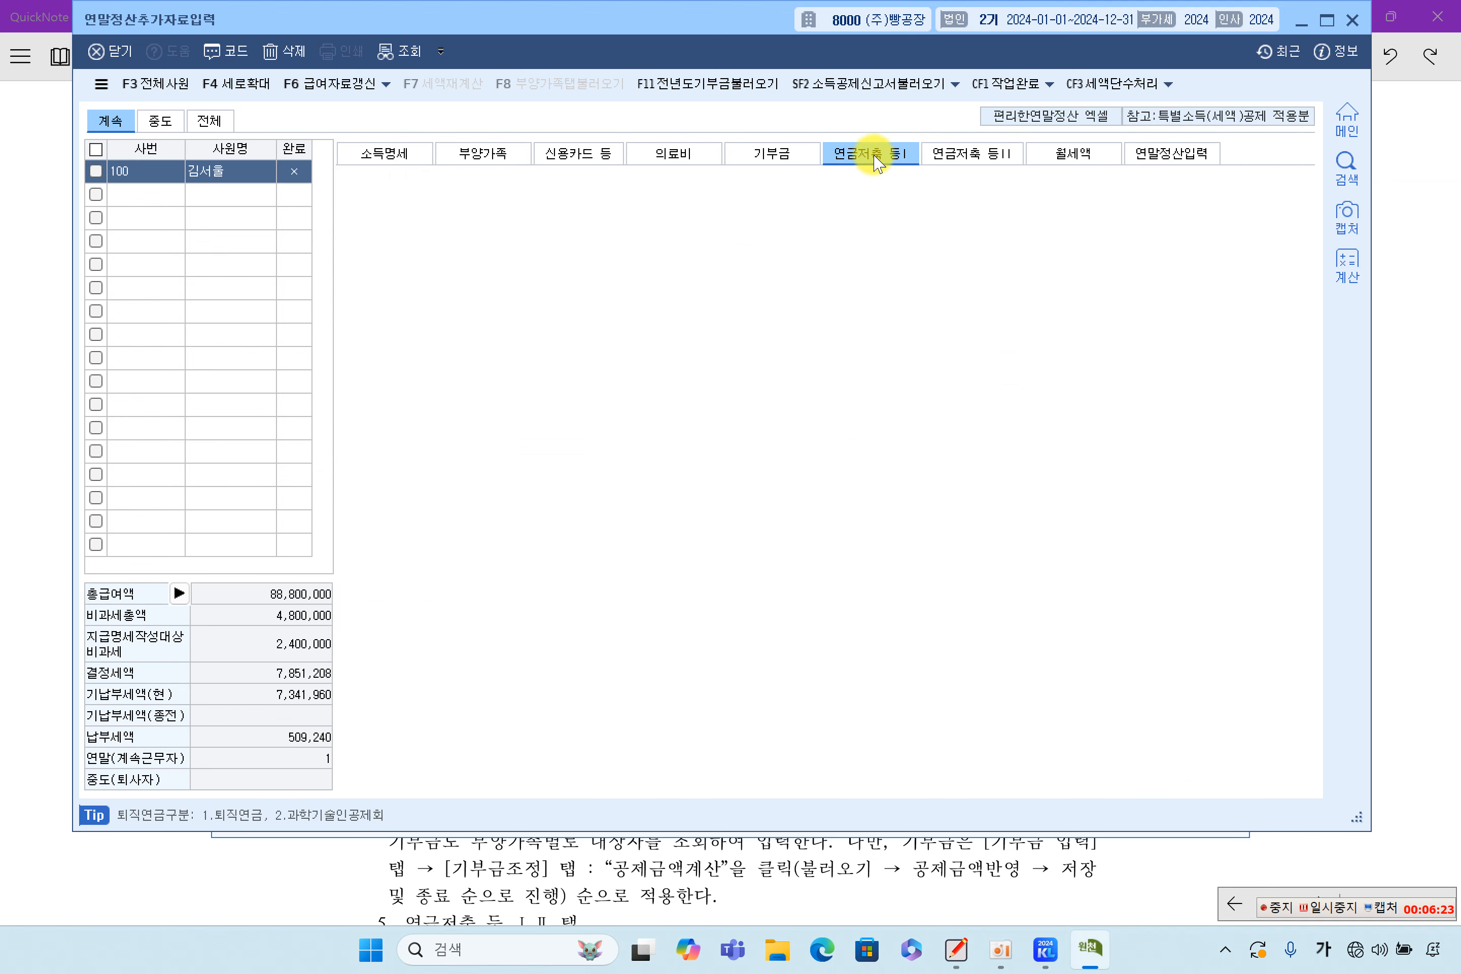
left_click(980, 155)
left_click(1056, 154)
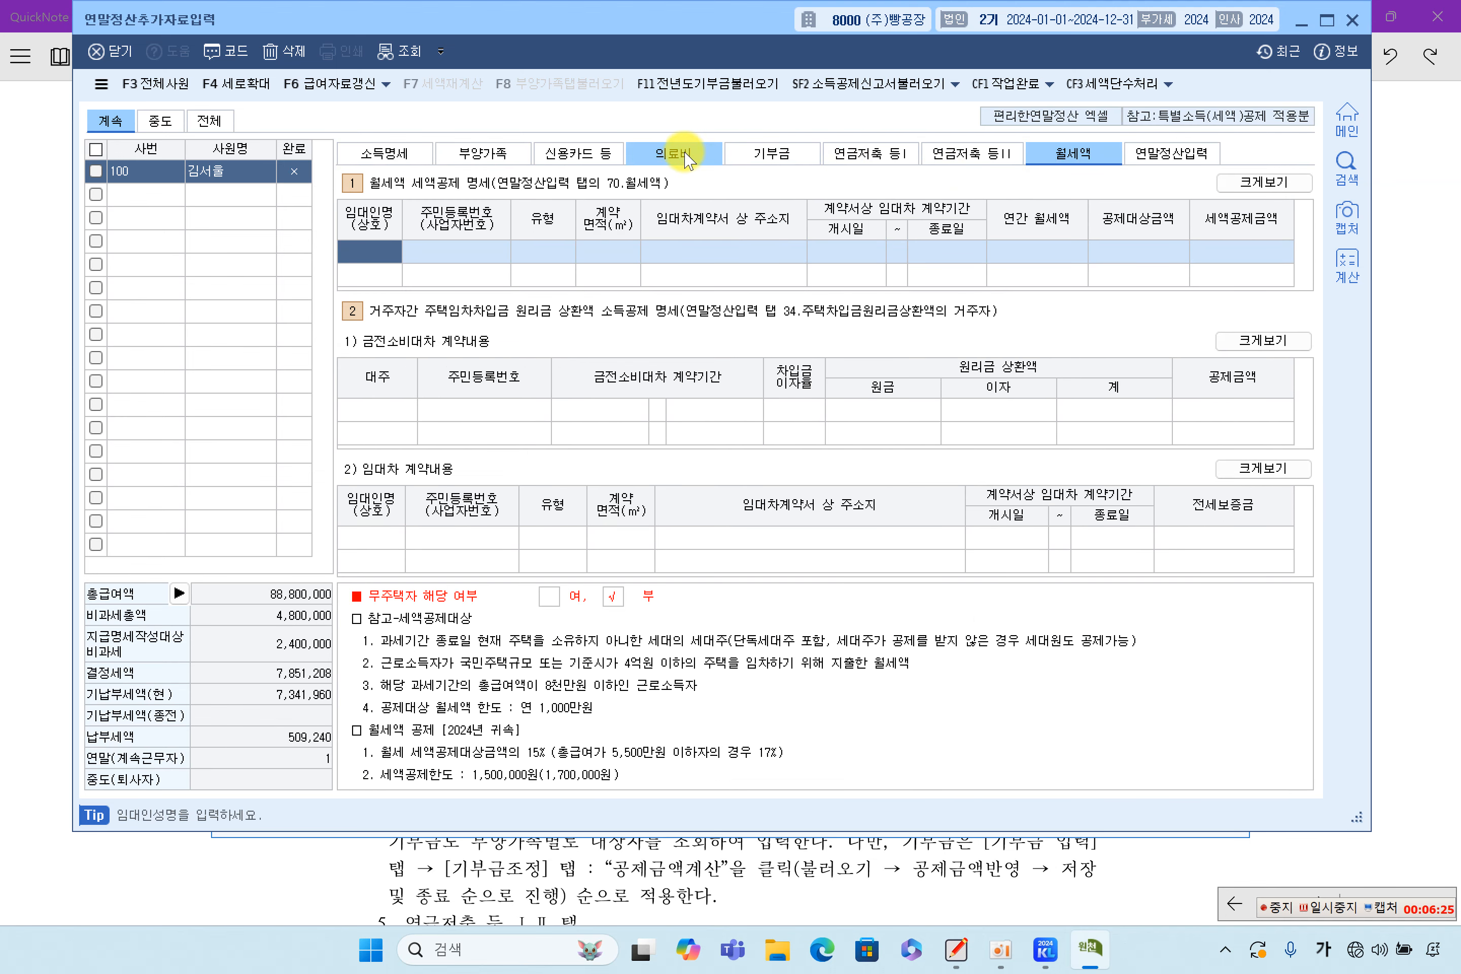
left_click(688, 158)
left_click(575, 156)
left_click(507, 157)
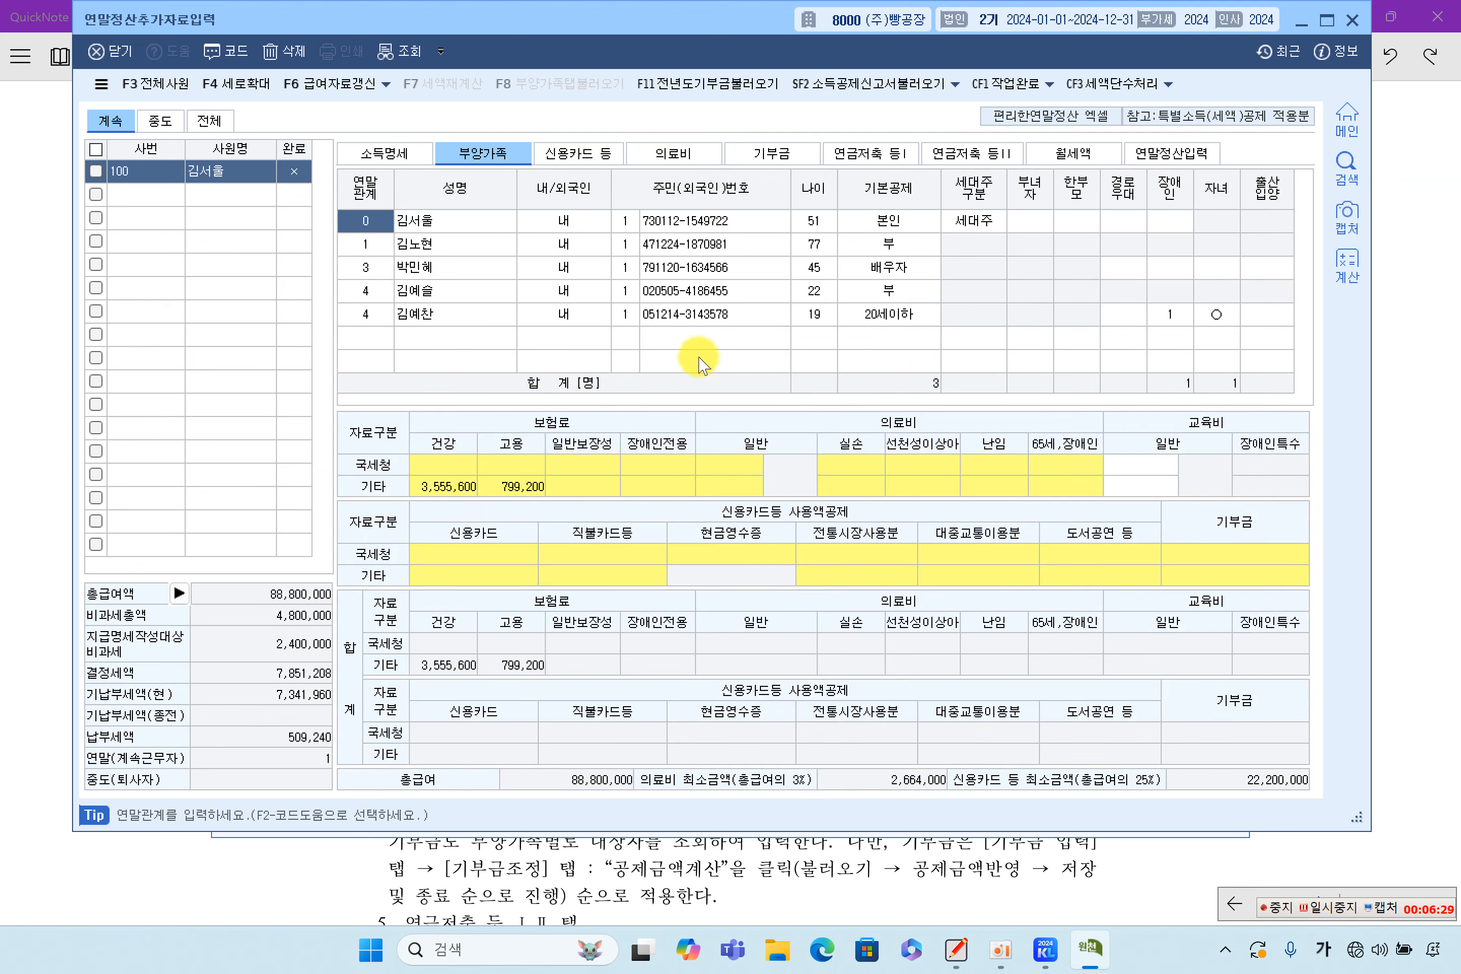
left_click(384, 153)
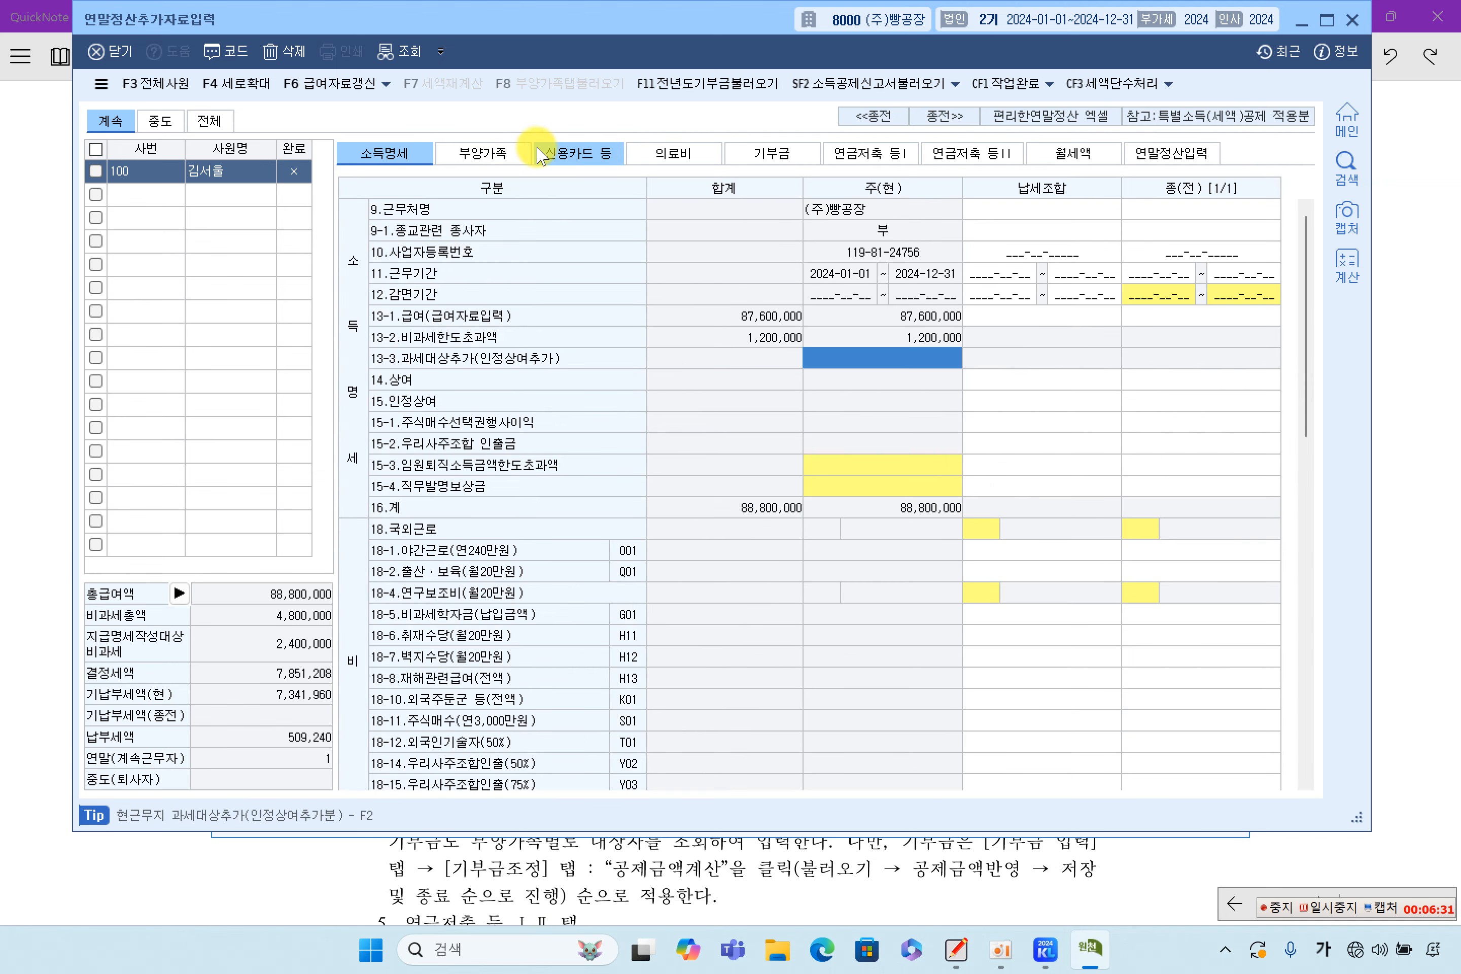
left_click(488, 154)
left_click(389, 153)
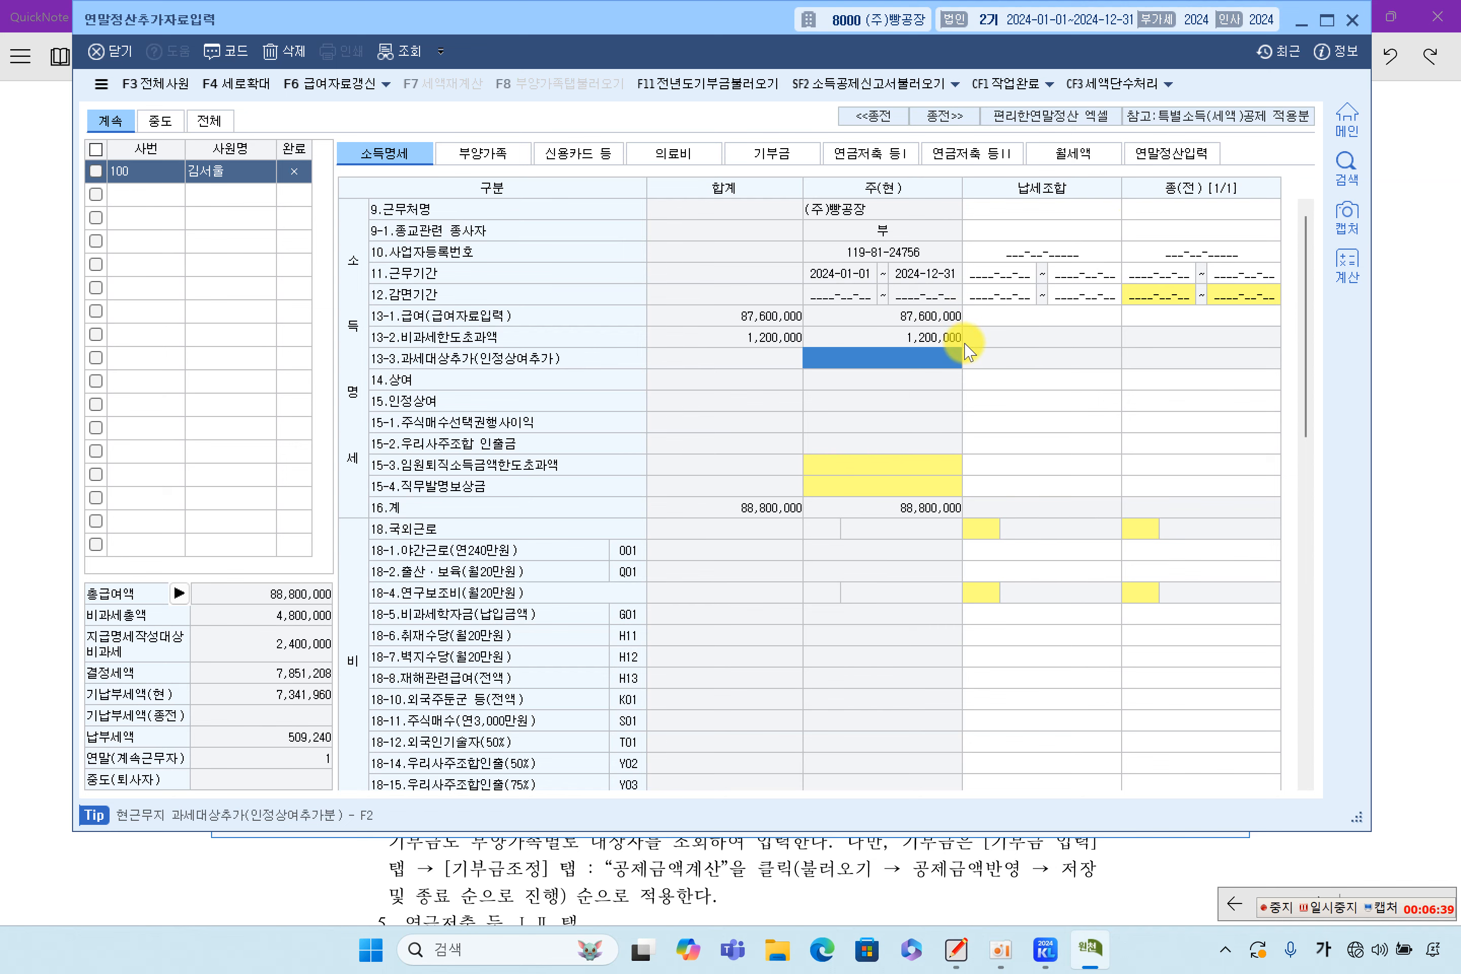
Scroll through the textbook whiteboard page, then return to the settlement window
left_click(1426, 358)
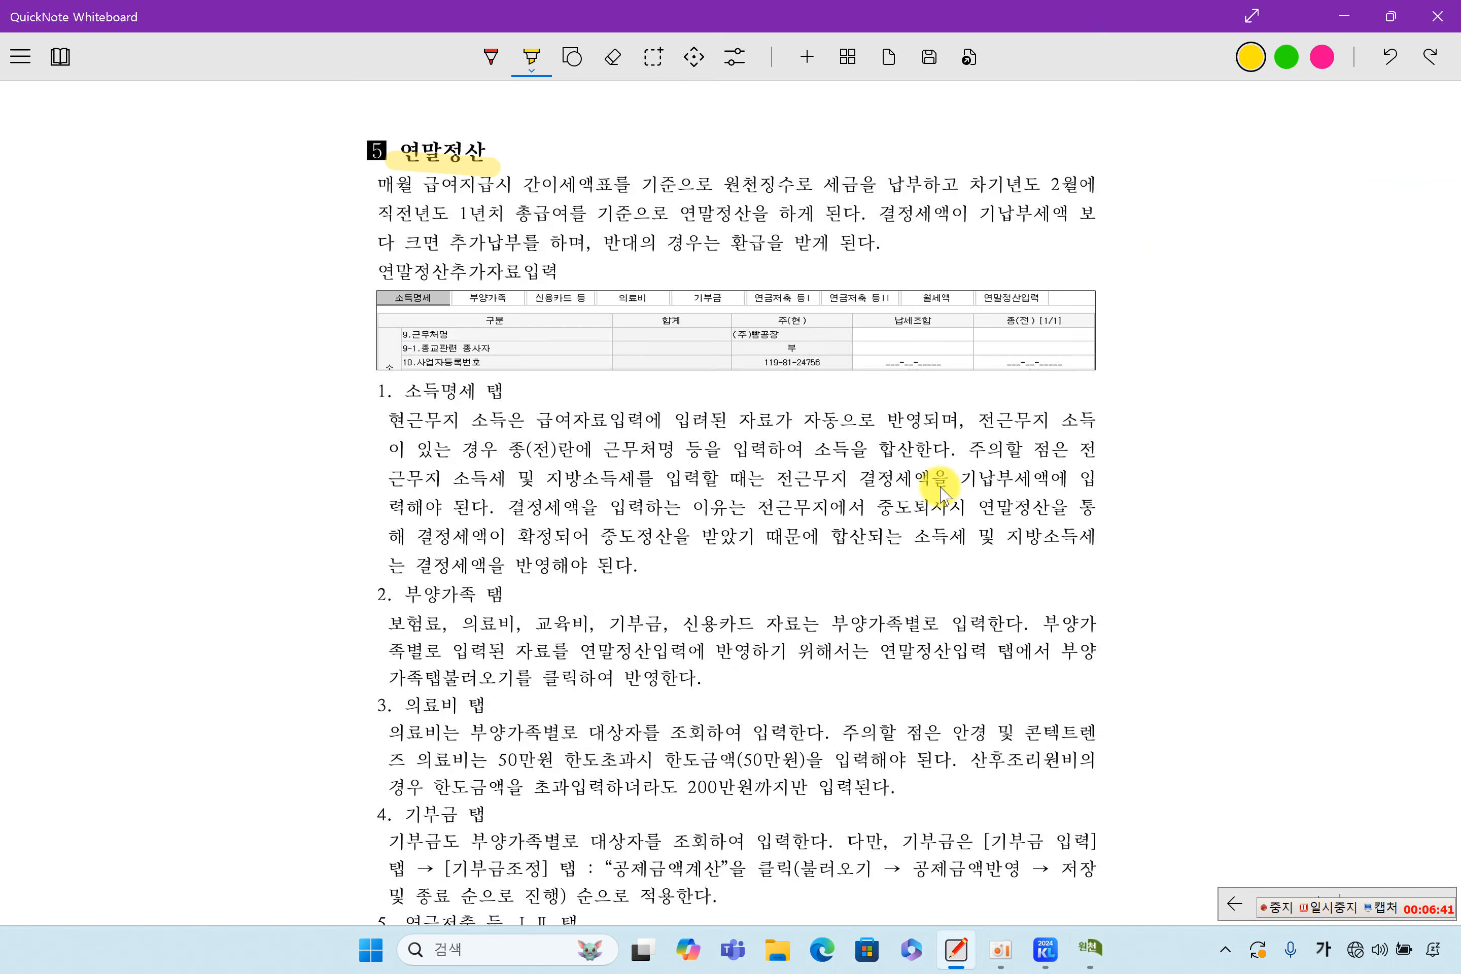
scroll(833, 509, "down", 2)
scroll(833, 508, "down", 2)
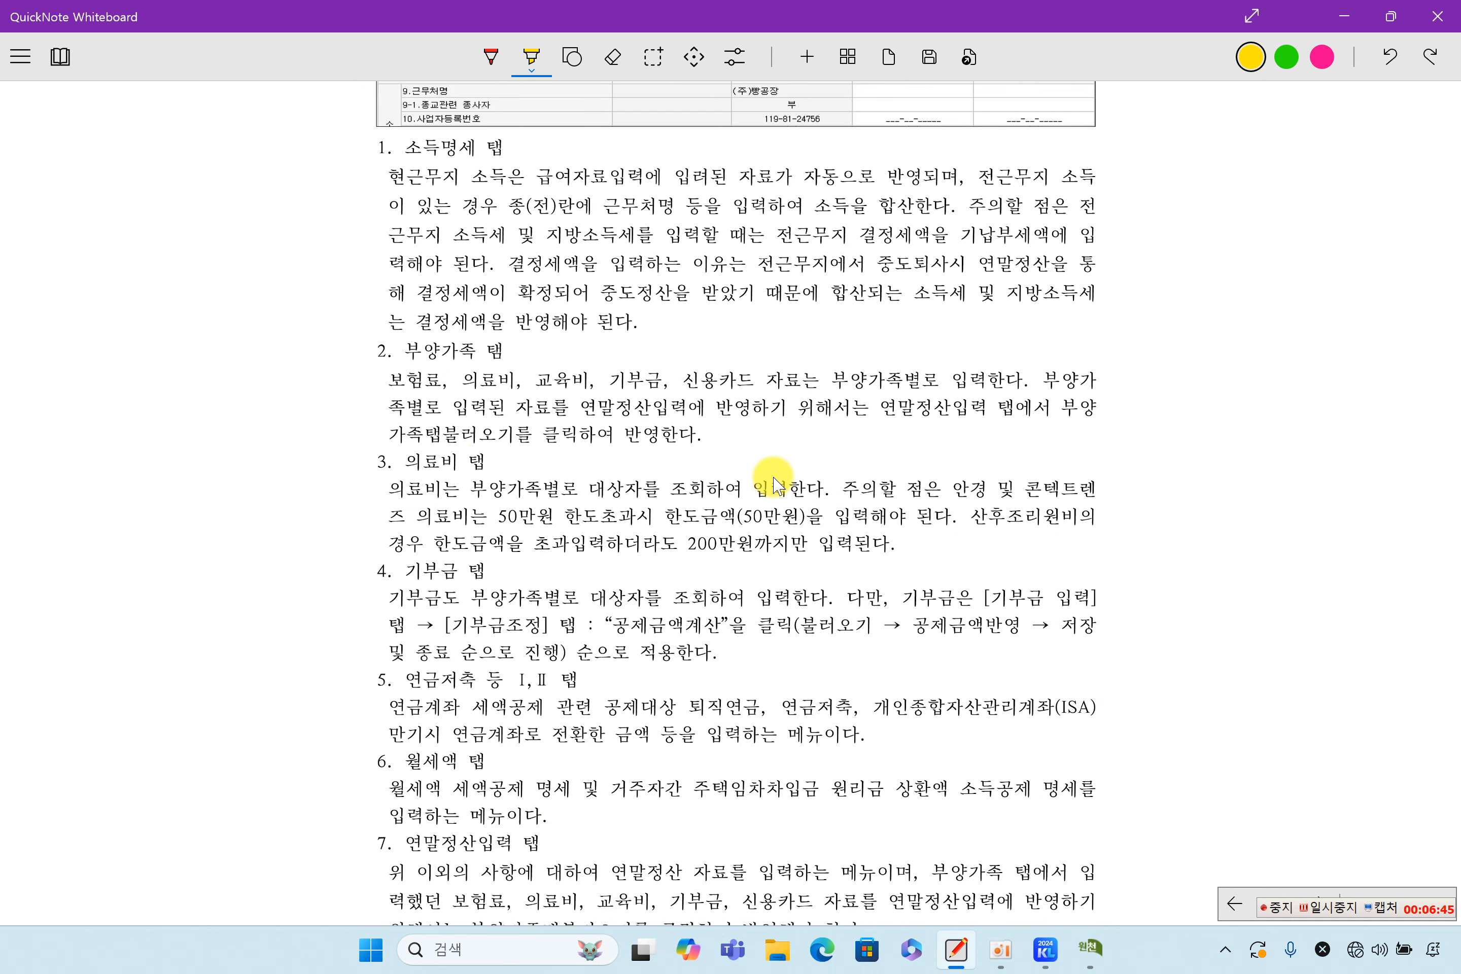
scroll(775, 485, "up", 2)
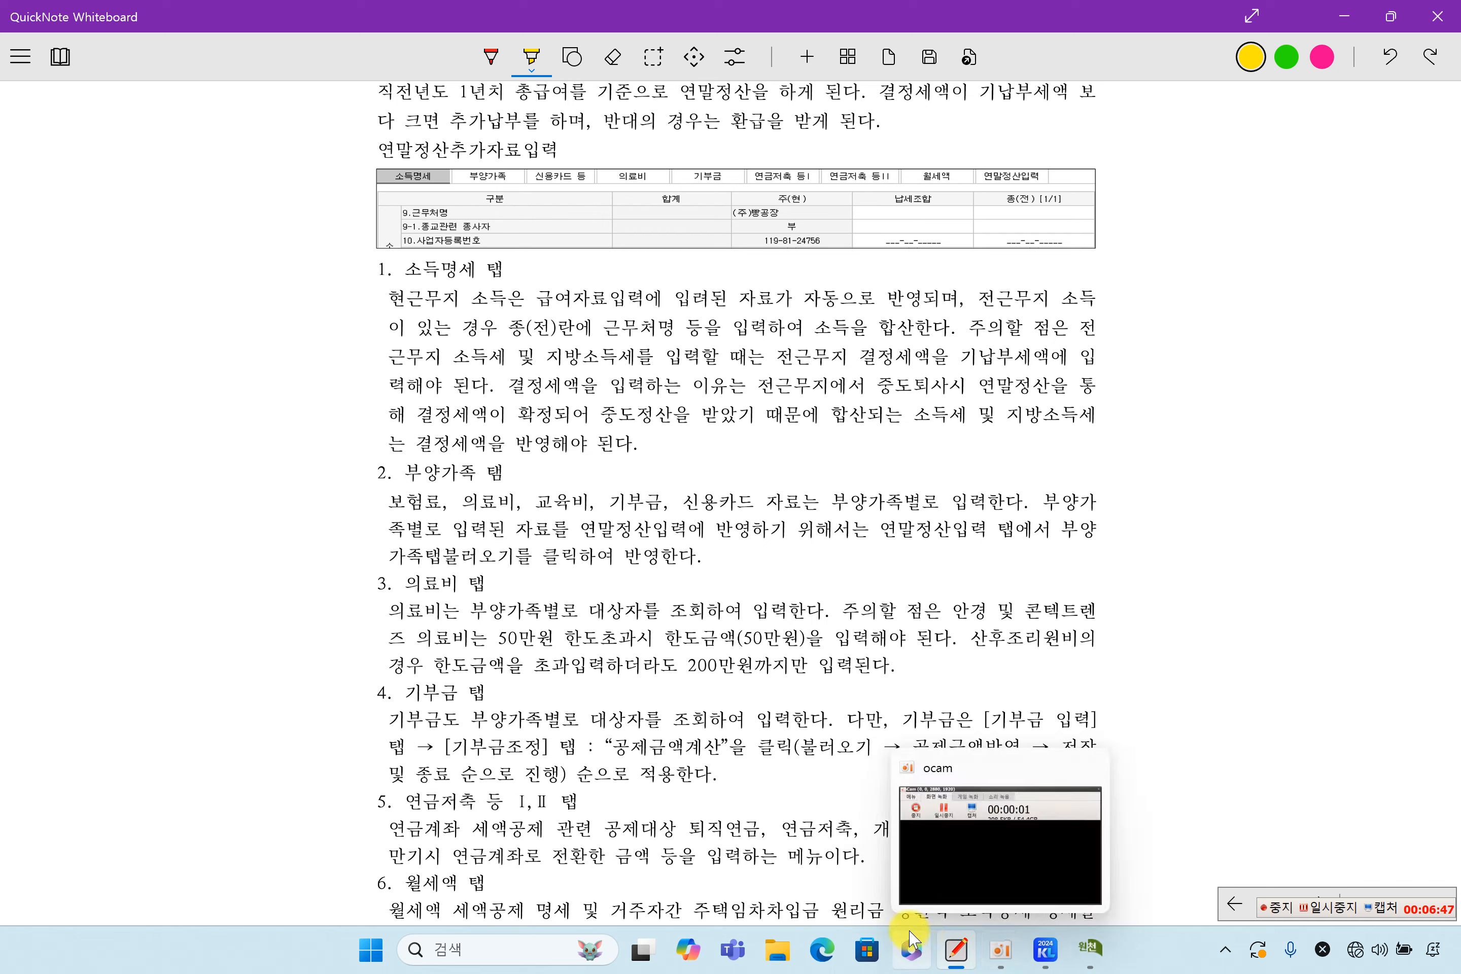
left_click(1090, 947)
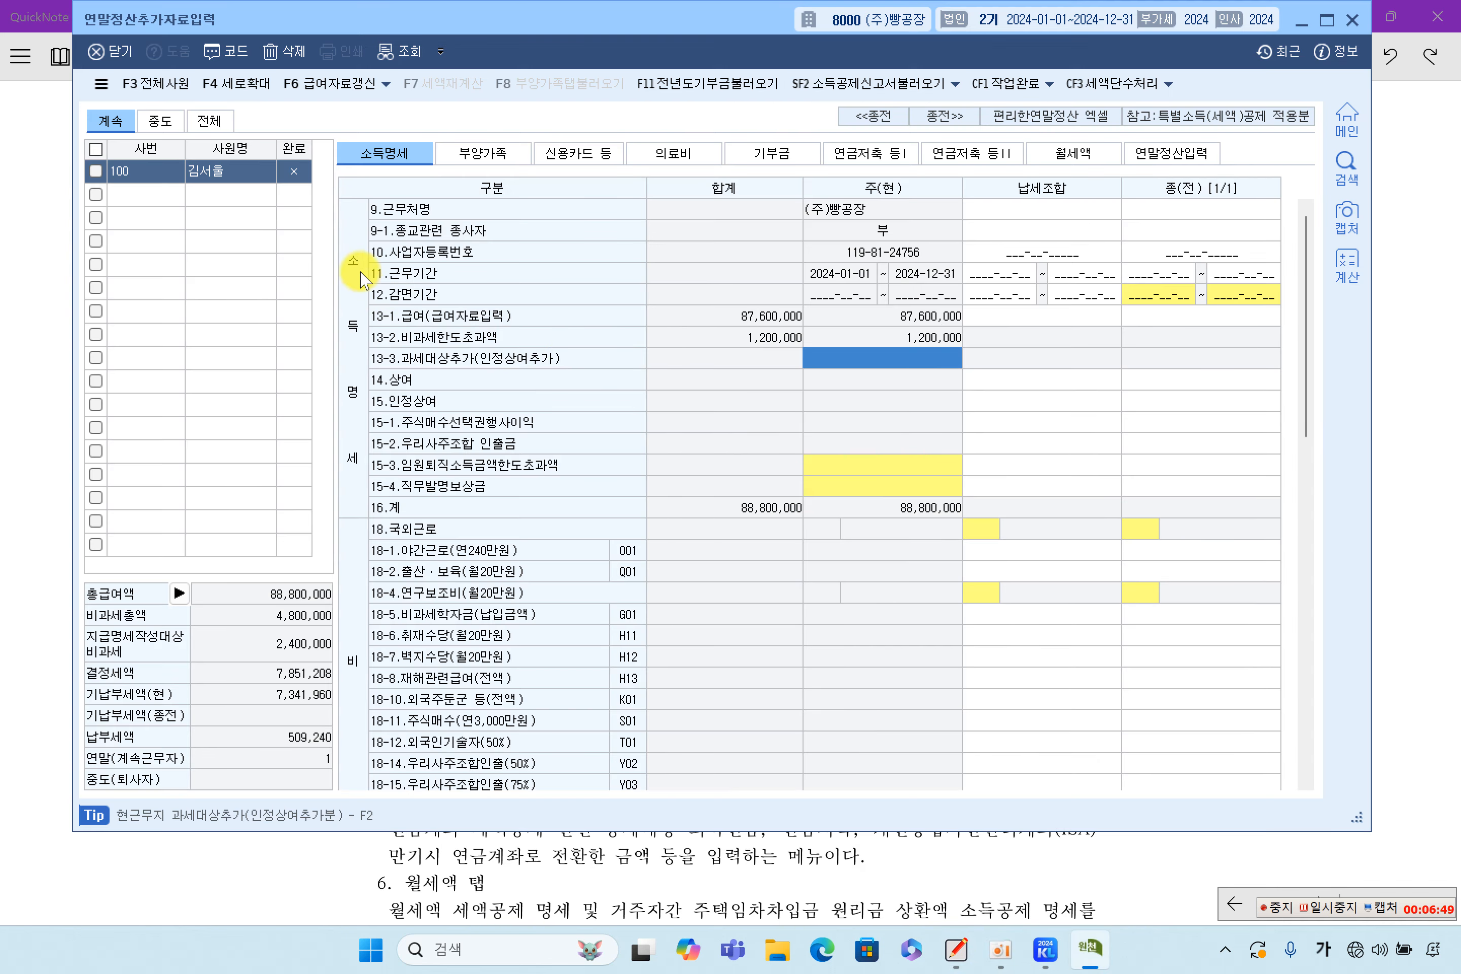
Review the 부양가족, 신용카드 등, 의료비, 기부금, 연금저축 등I, 월세액 and 연말정산입력 tabs, then minimize
left_click(484, 153)
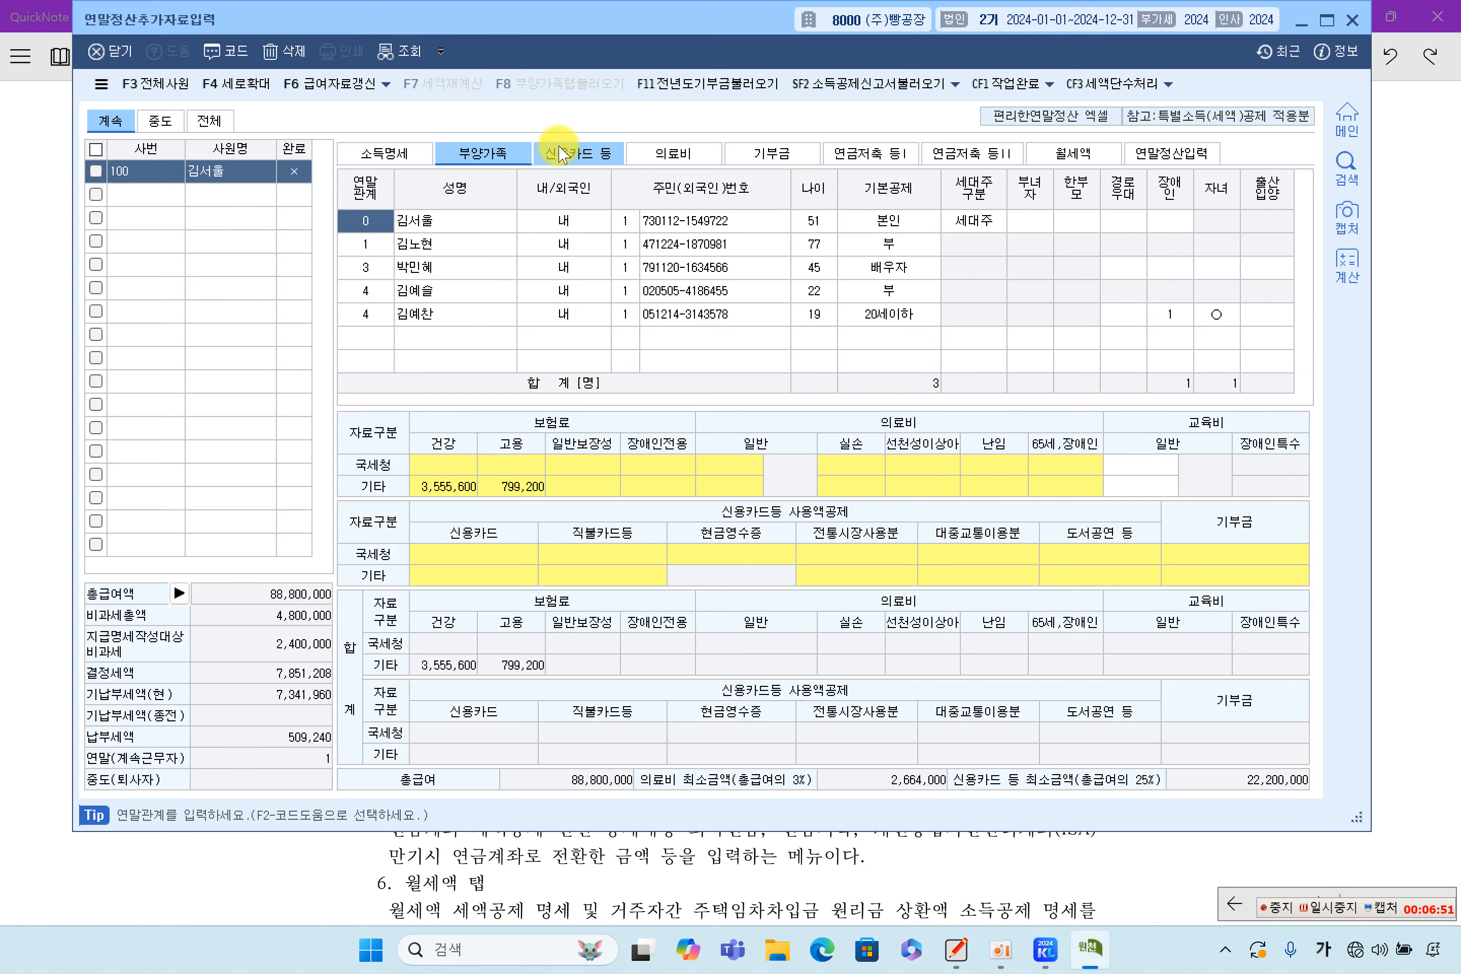
left_click(561, 153)
left_click(669, 152)
left_click(760, 152)
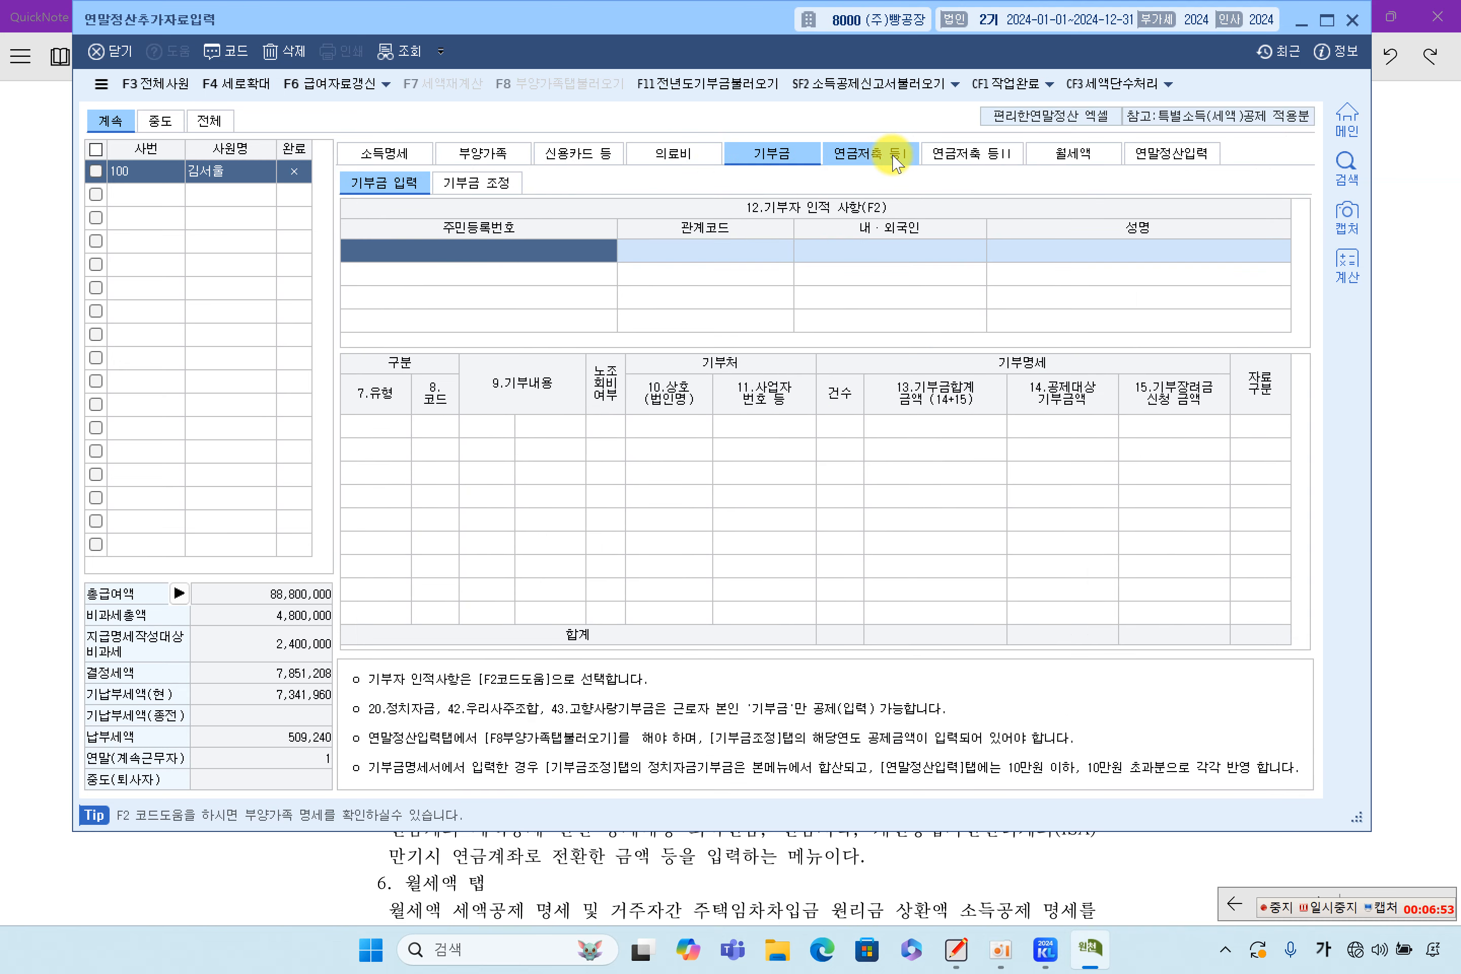
left_click(896, 165)
left_click(1069, 157)
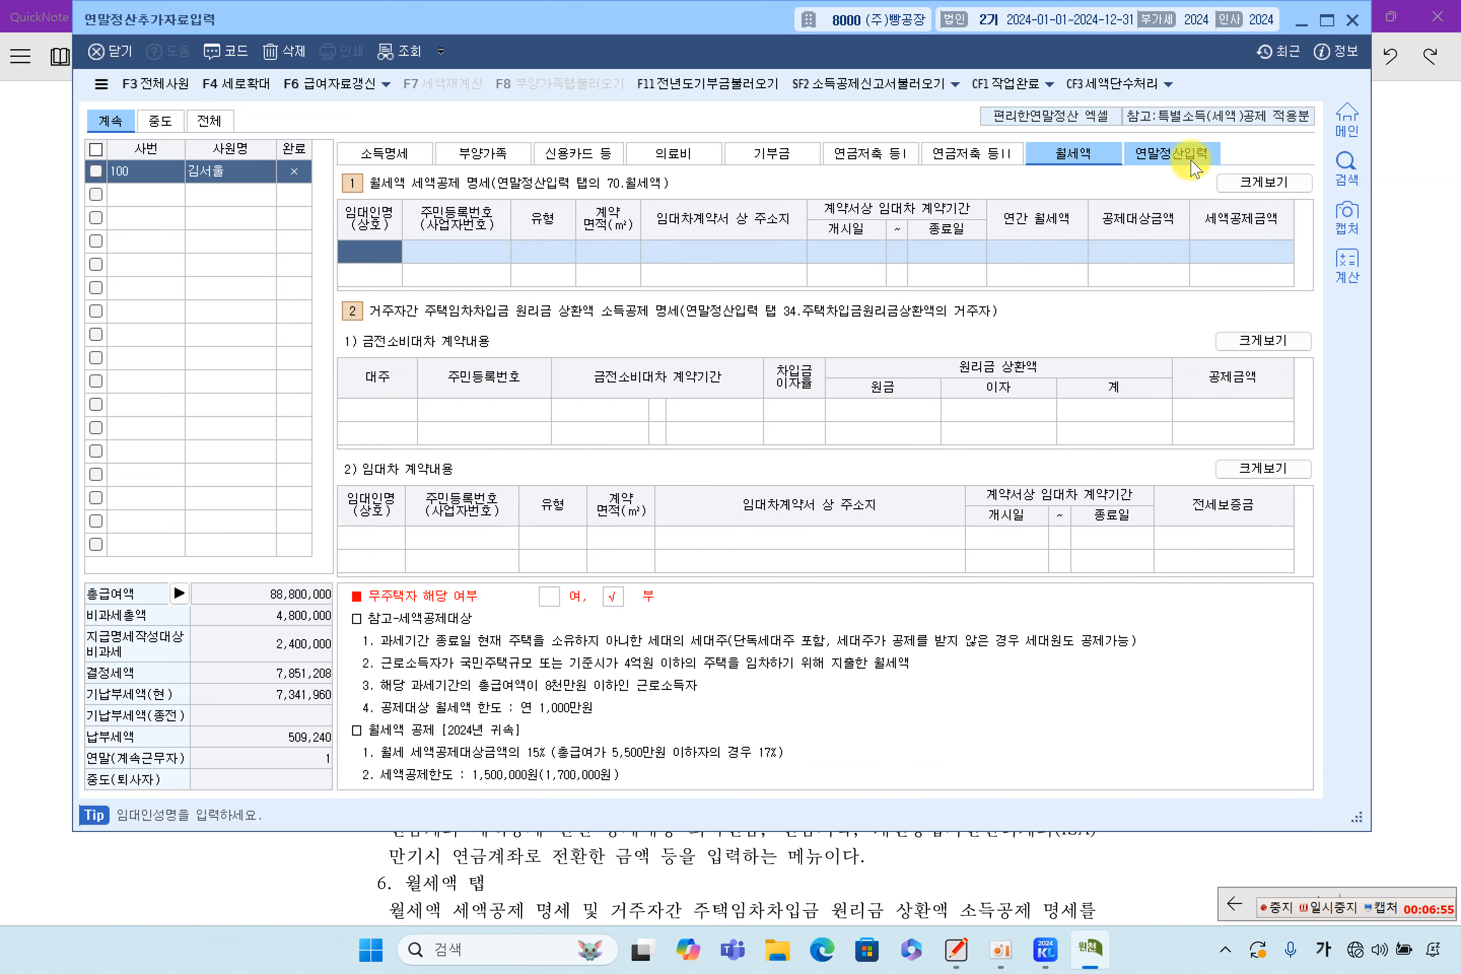
left_click(1191, 164)
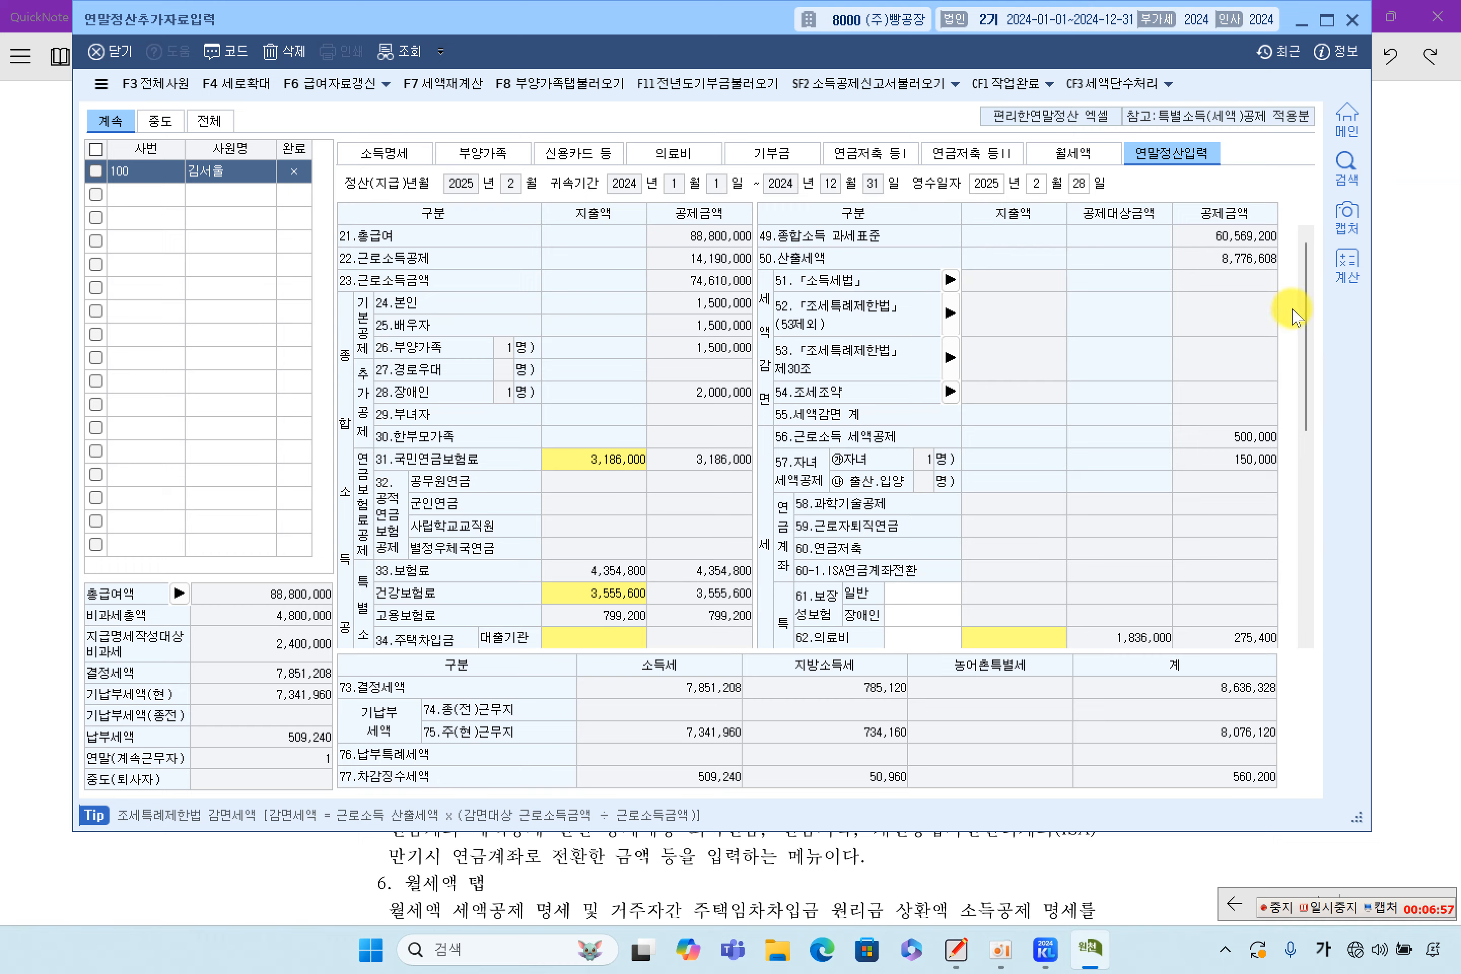
left_click(1405, 305)
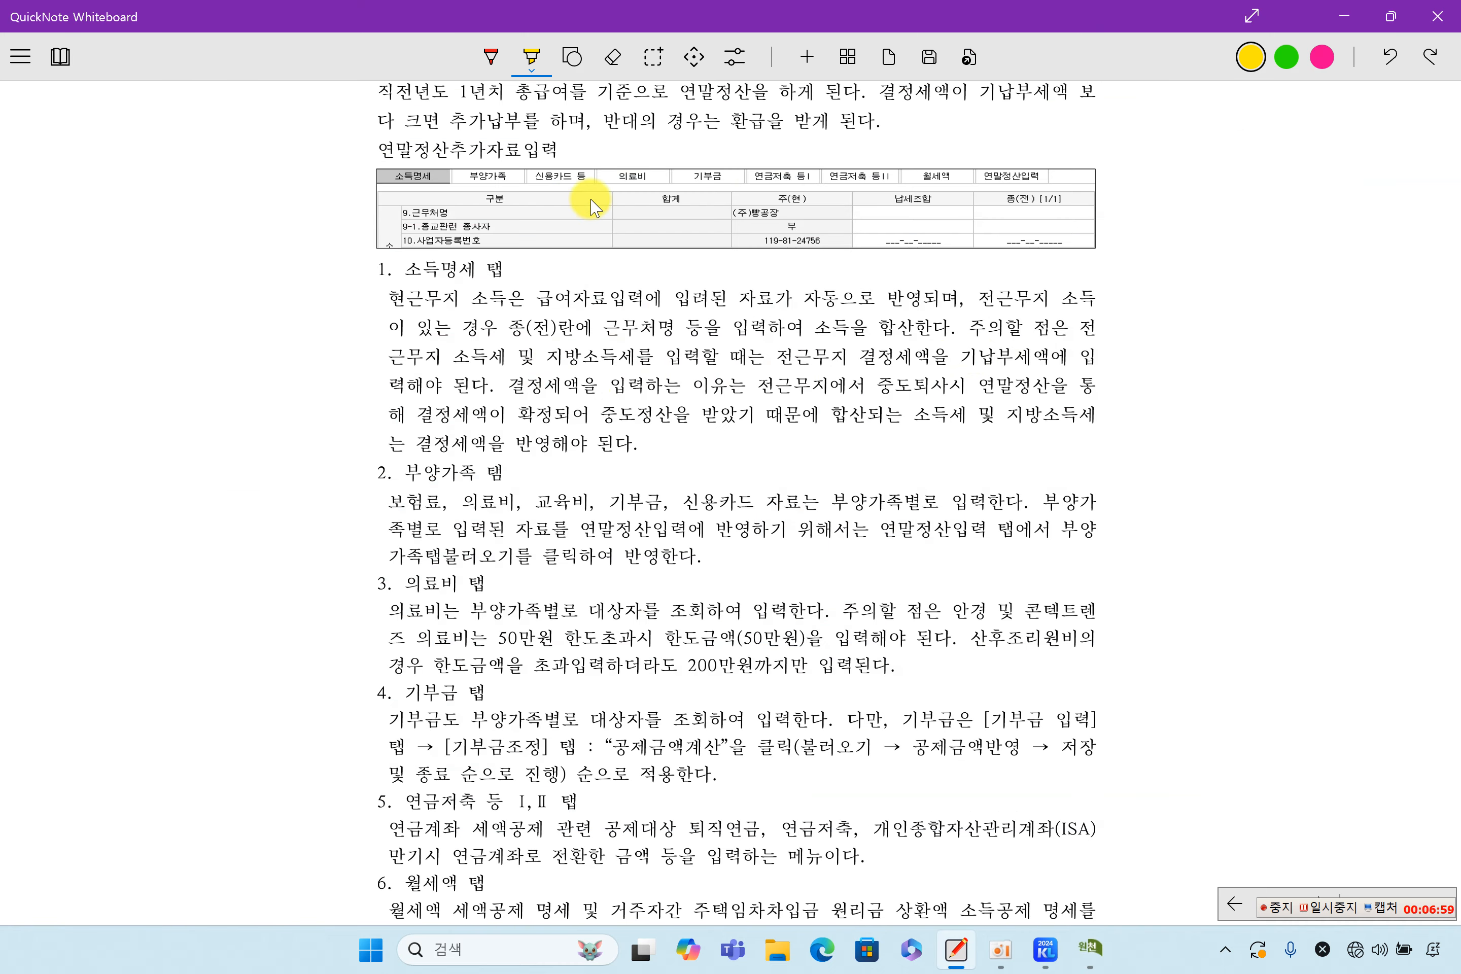
Highlight 소득명세 탭, its screenshot tab, 급여자료입력 and 자동으로 반영 in yellow, then return to KcLep
left_click_drag(401, 271, 490, 255)
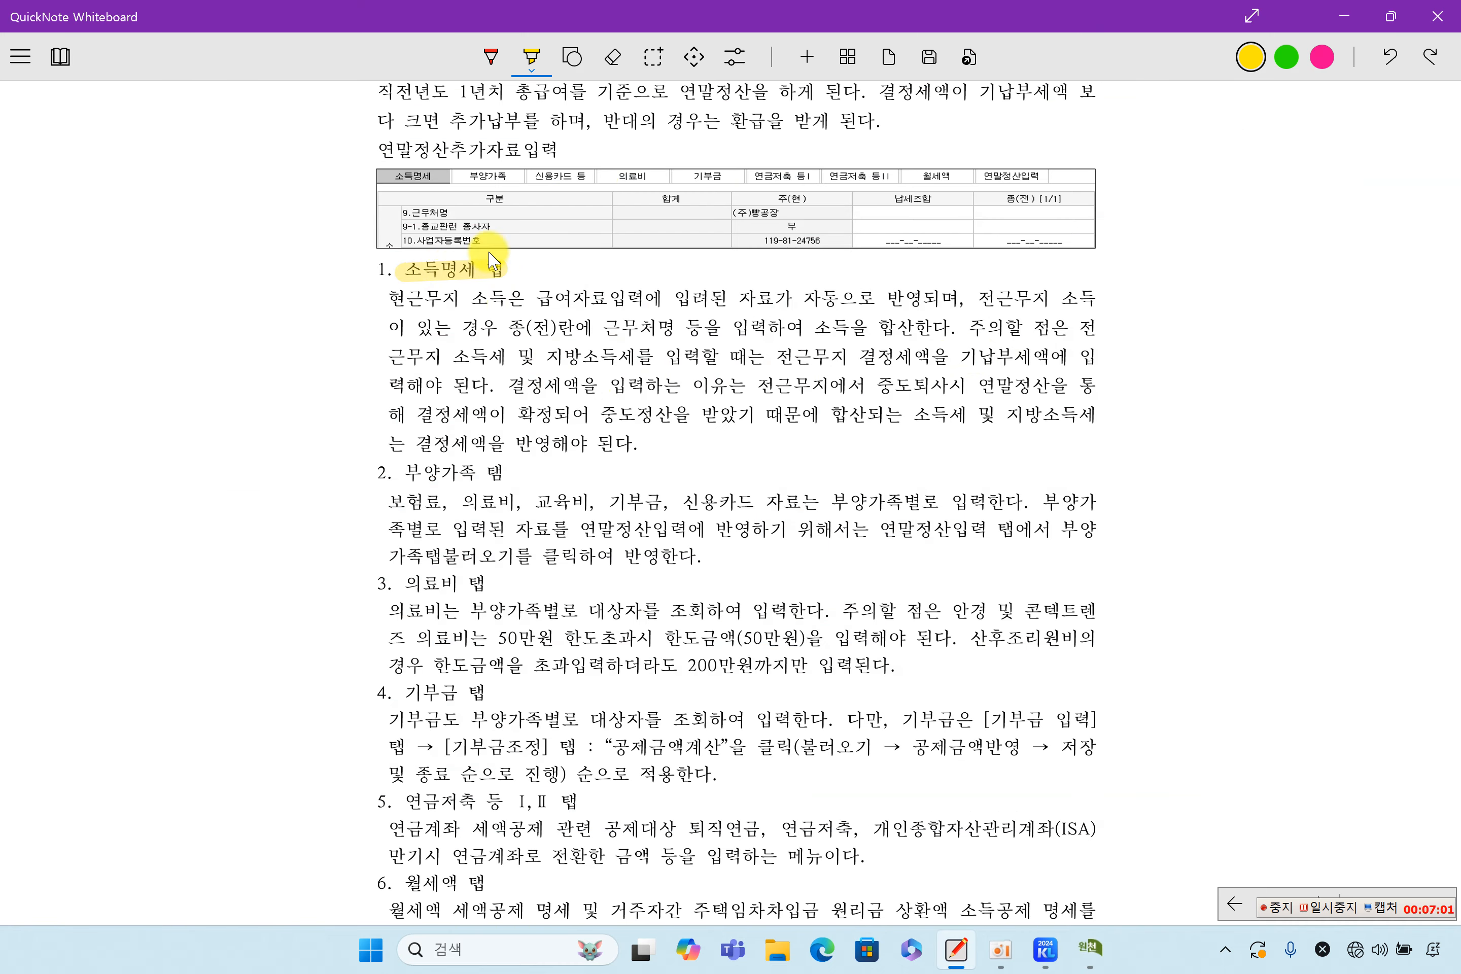
left_click_drag(382, 175, 444, 176)
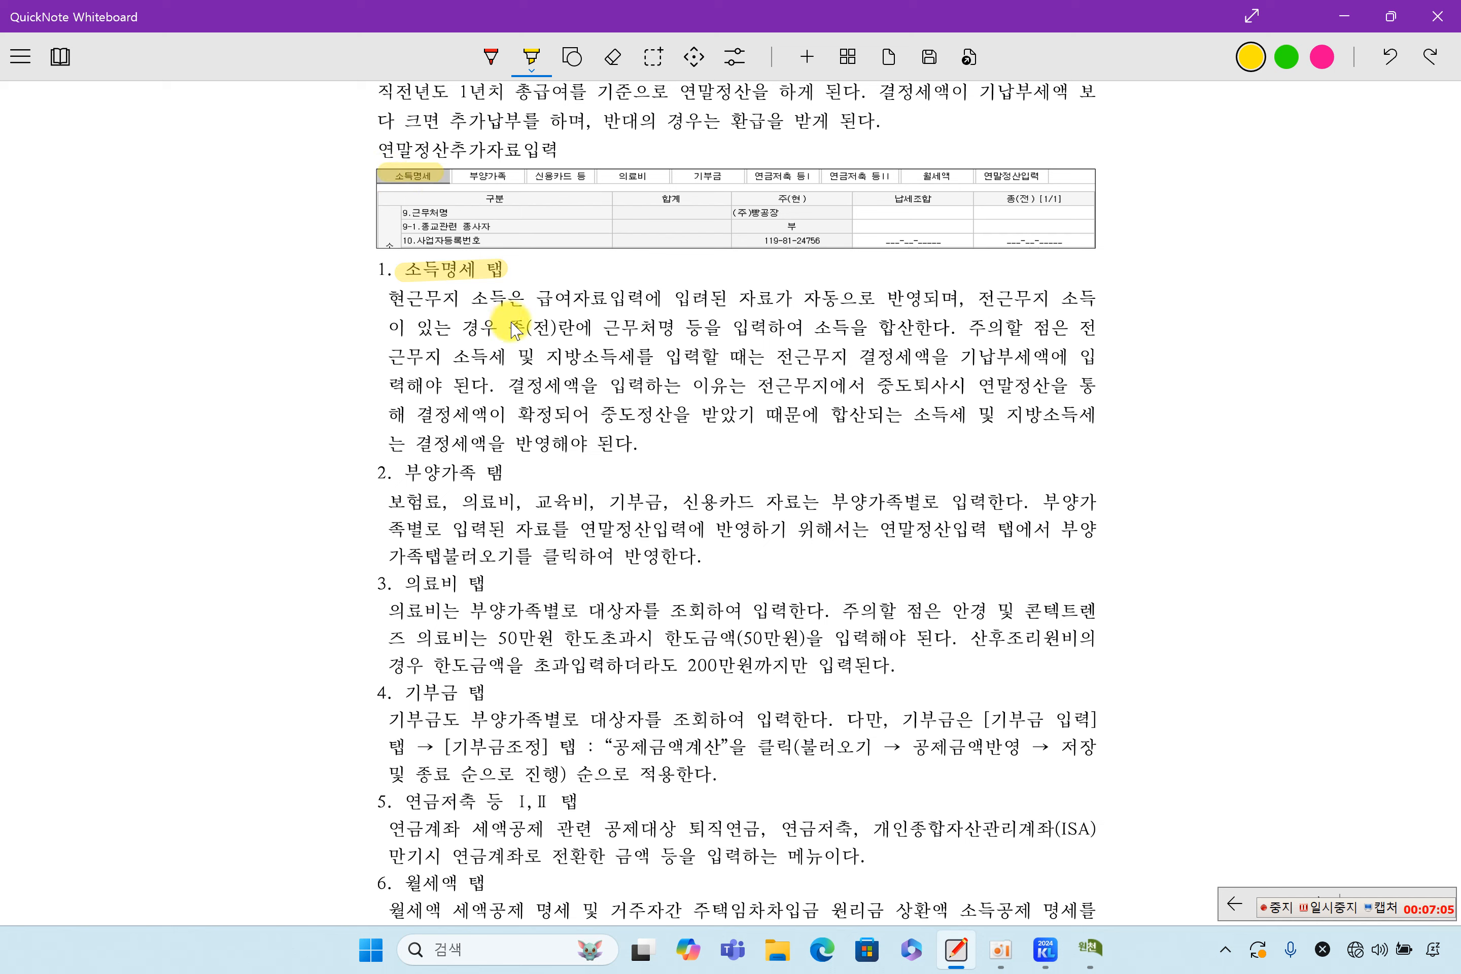
left_click_drag(534, 293, 654, 294)
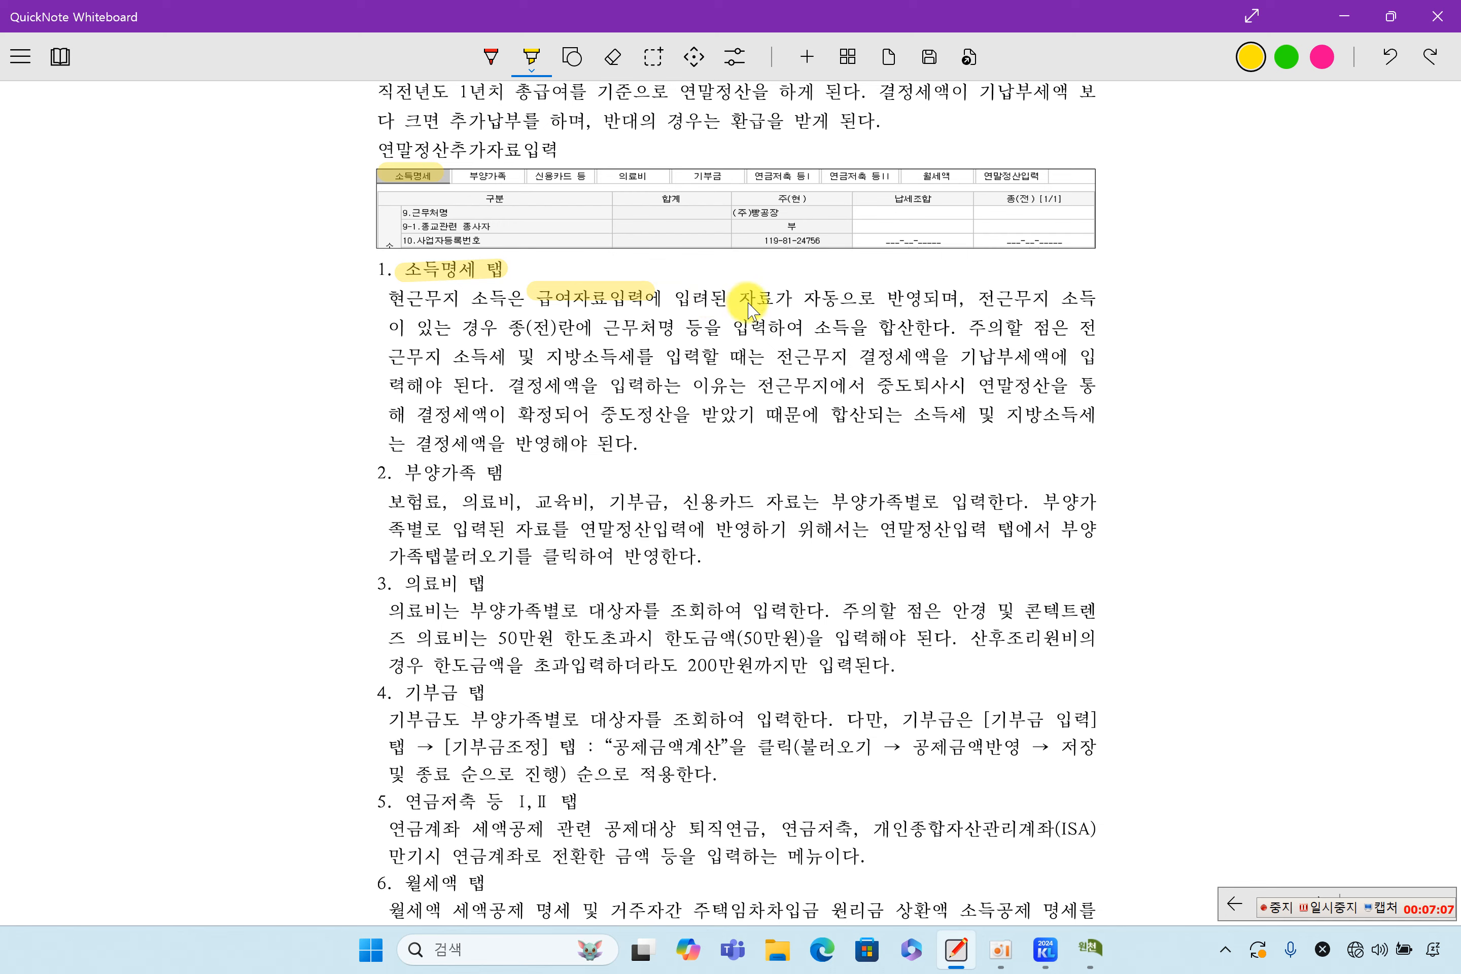
left_click_drag(778, 298, 912, 298)
left_click(1092, 953)
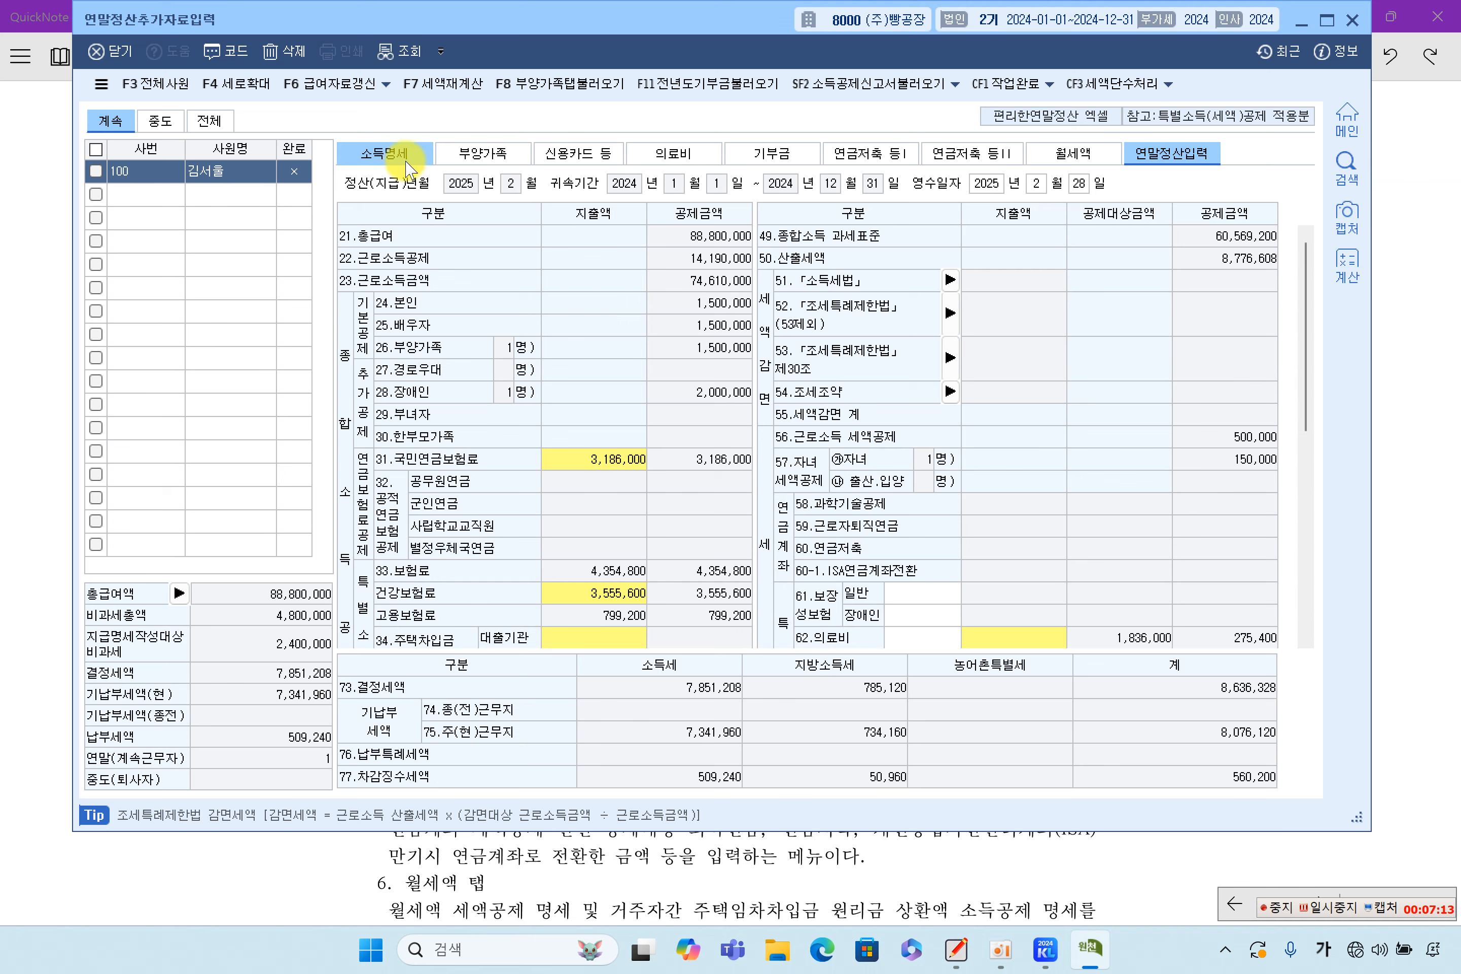
On the 소득명세 tab, check the 주(현) 공무원 연금 and 별정우체국연금 cells, then switch to the textbook
left_click(408, 165)
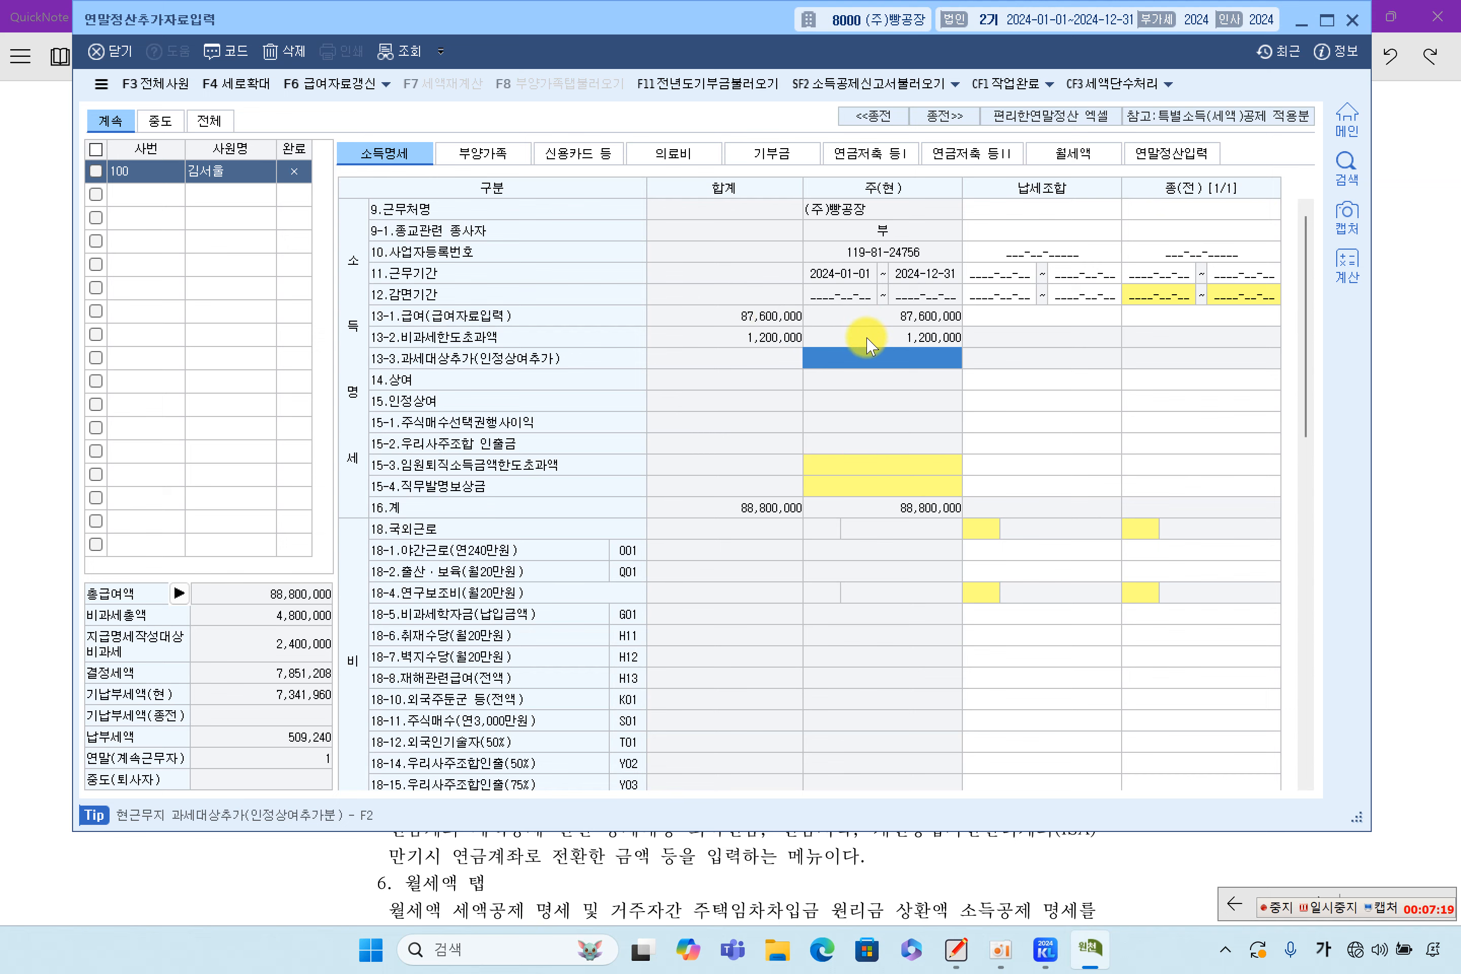
scroll(899, 361, "down", 8)
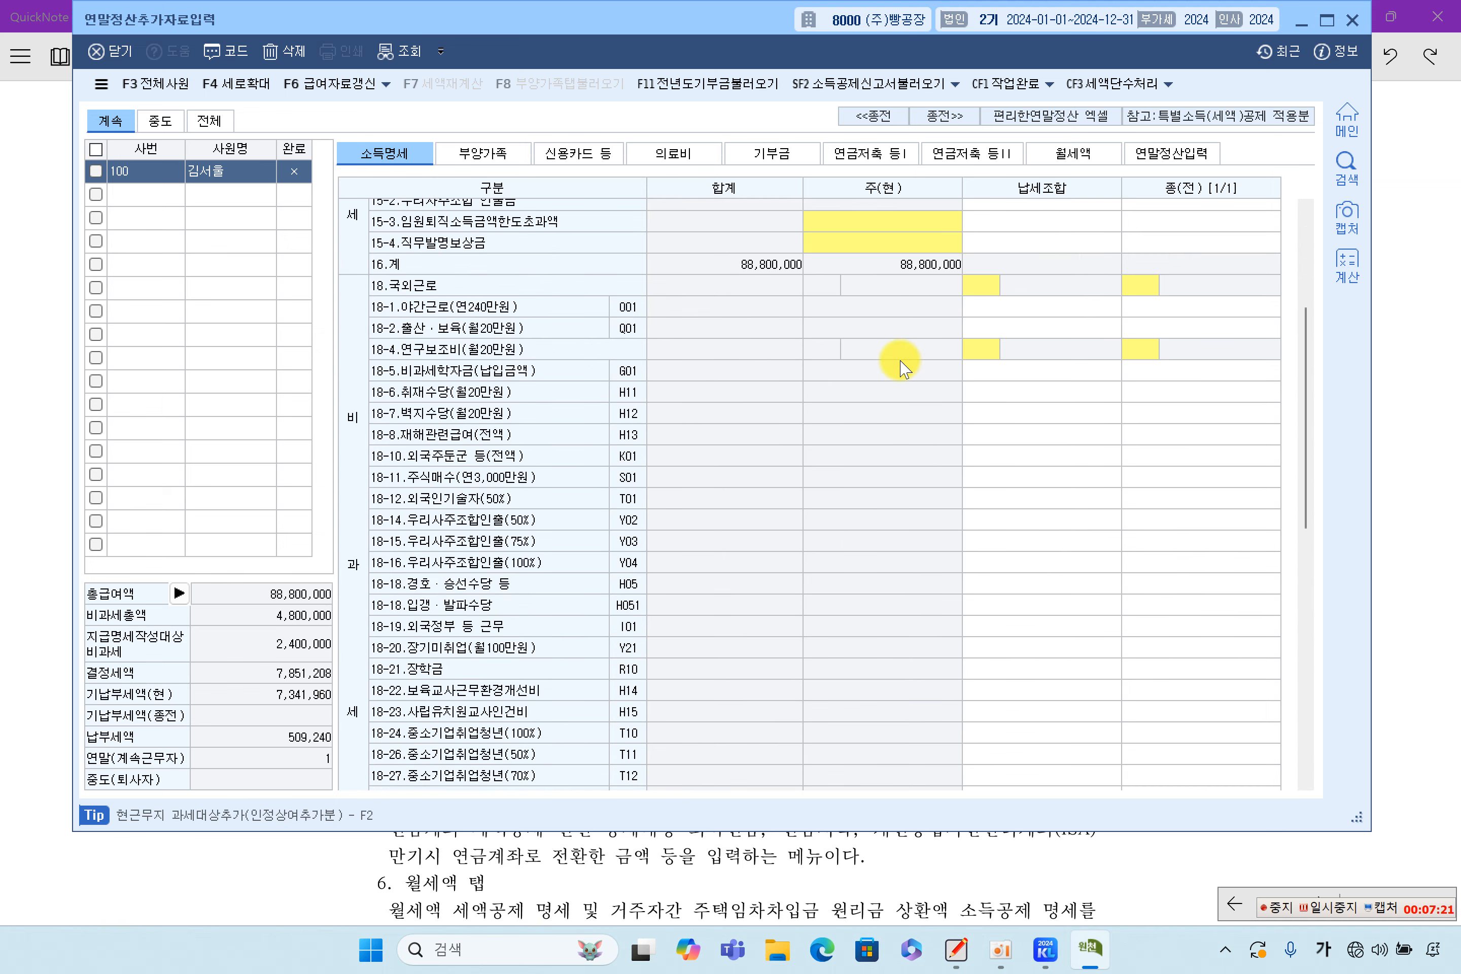
scroll(900, 366, "down", 6)
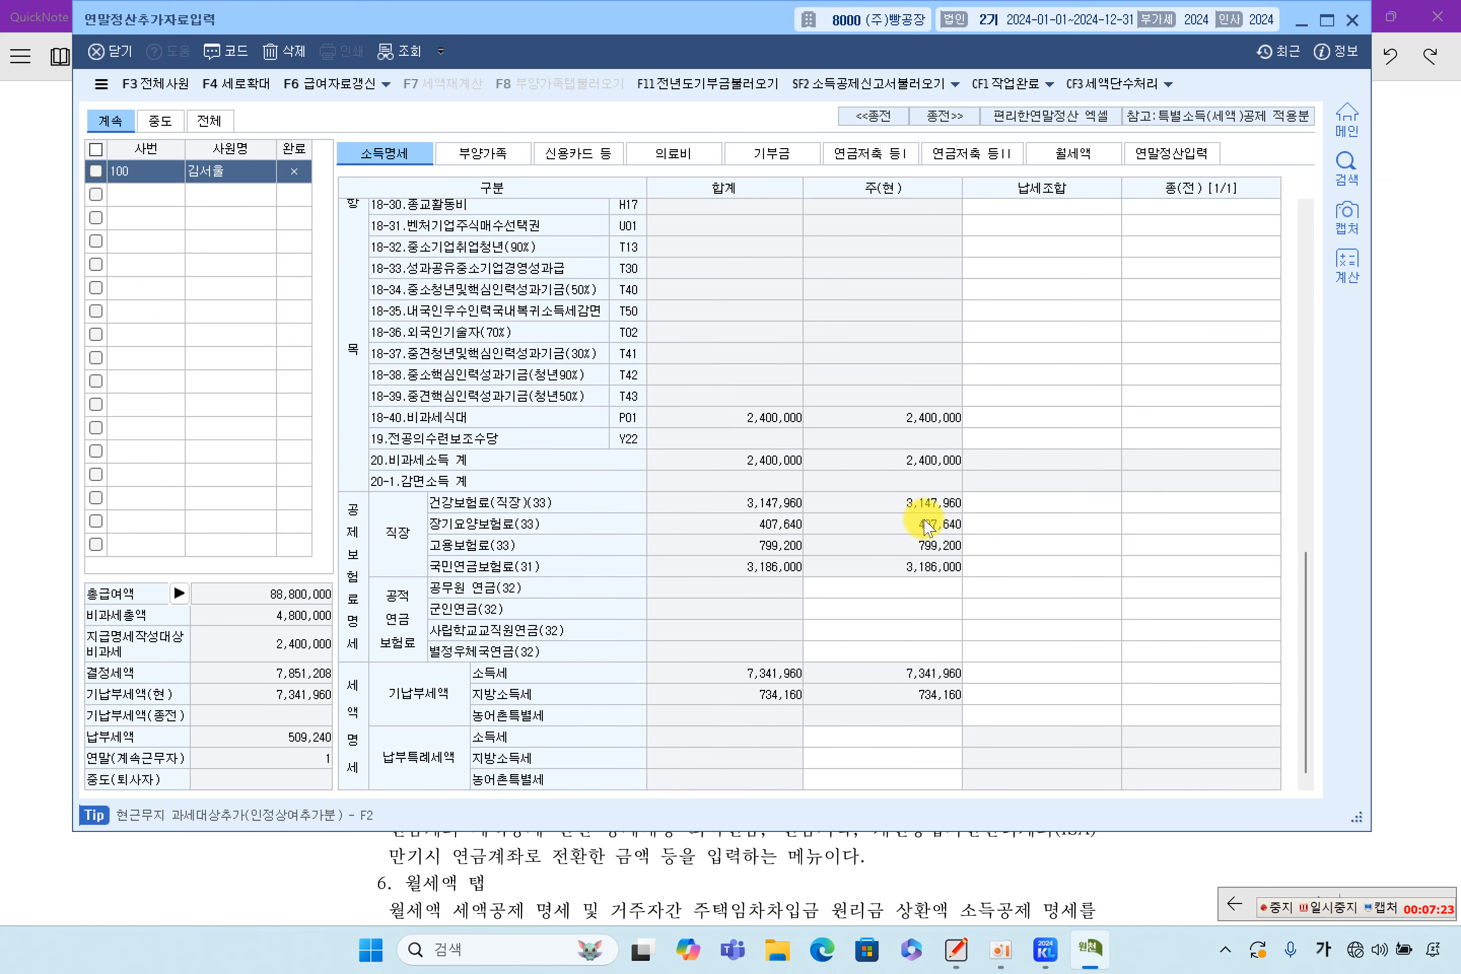
left_click(930, 586)
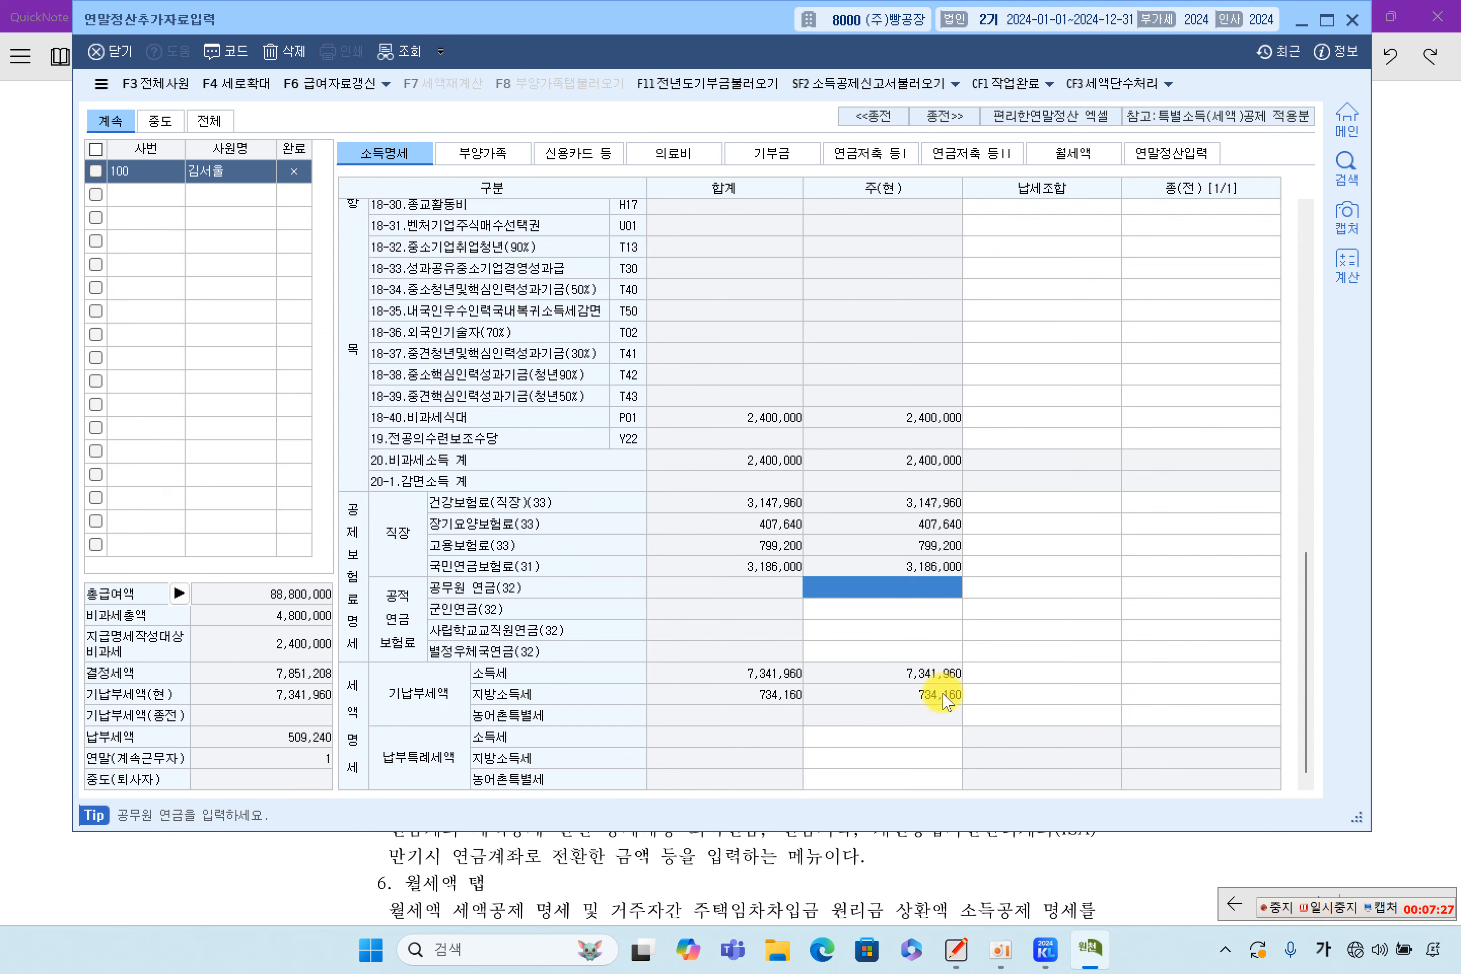
left_click(926, 654)
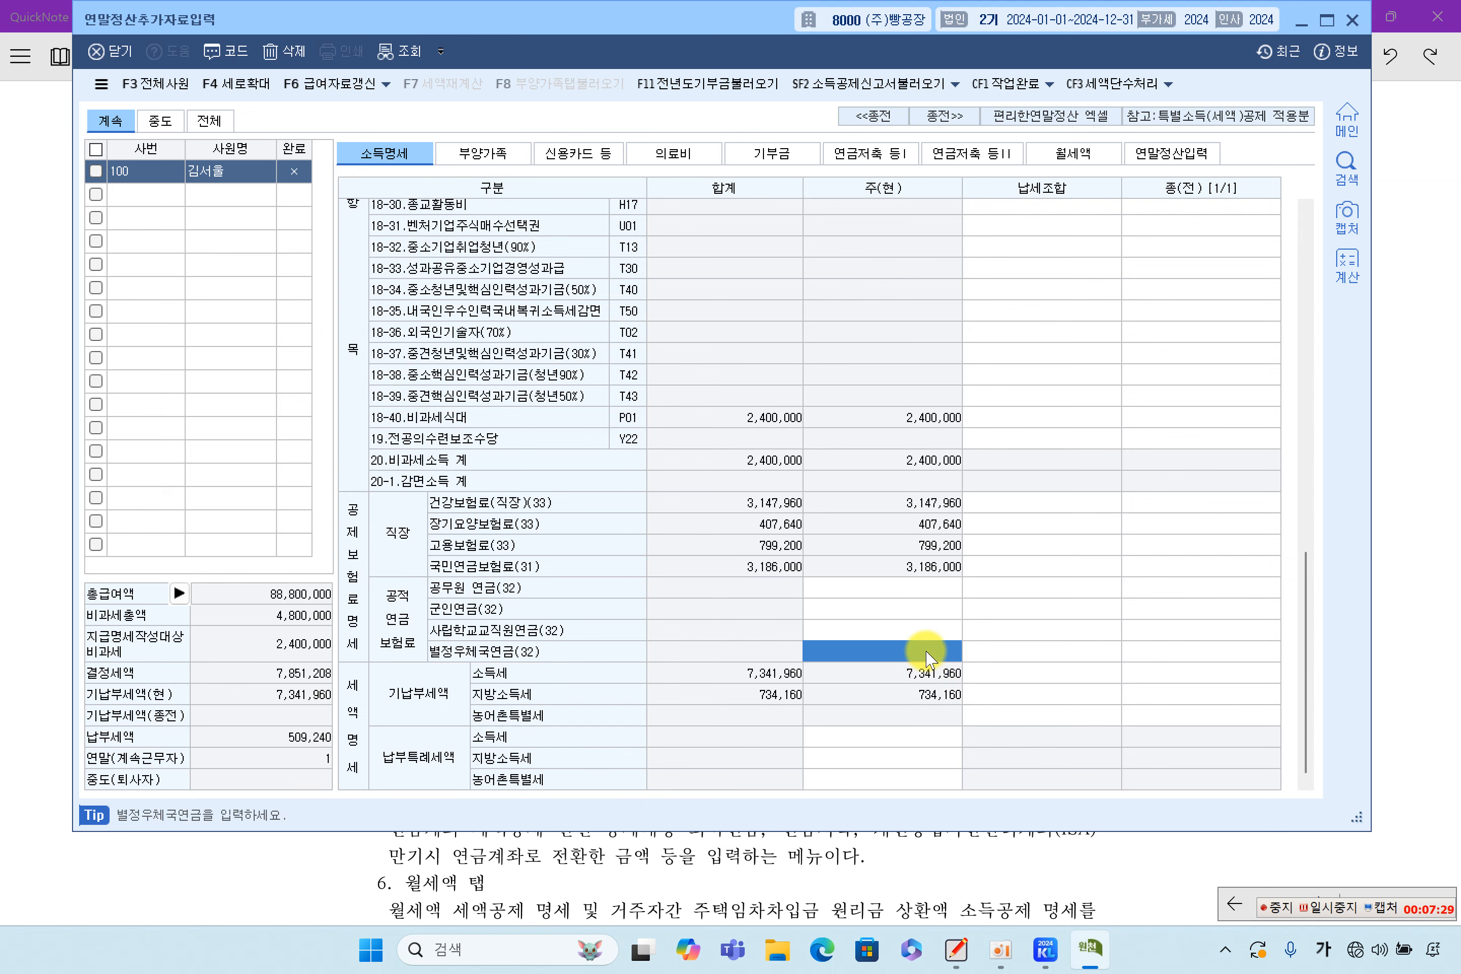
scroll(926, 653, "up", 10)
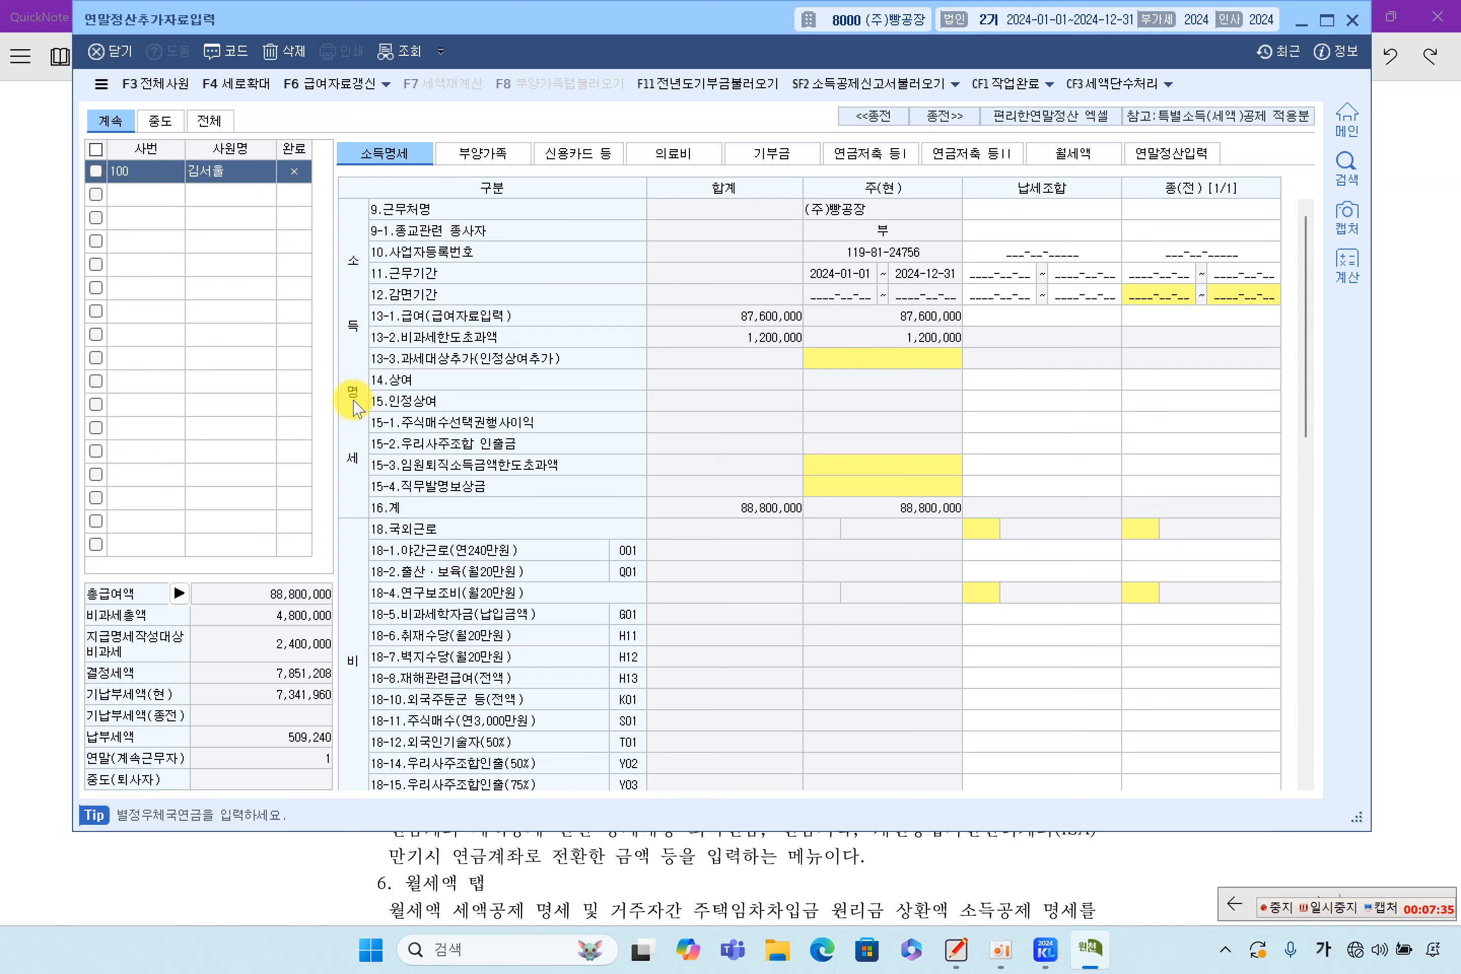
scroll(909, 551, "down", 10)
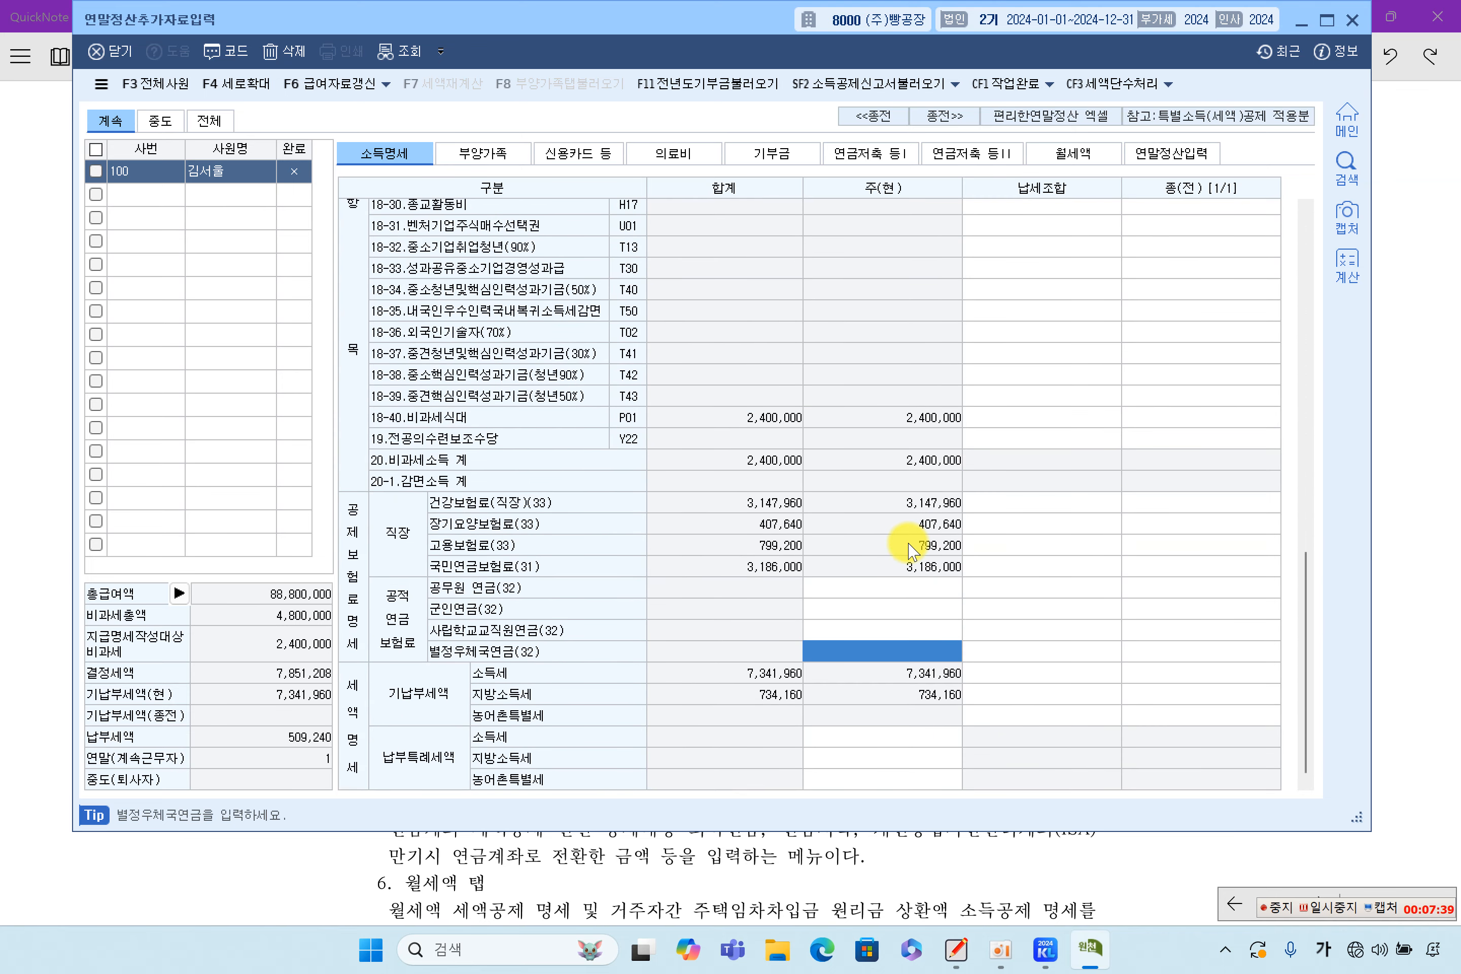
scroll(909, 550, "up", 10)
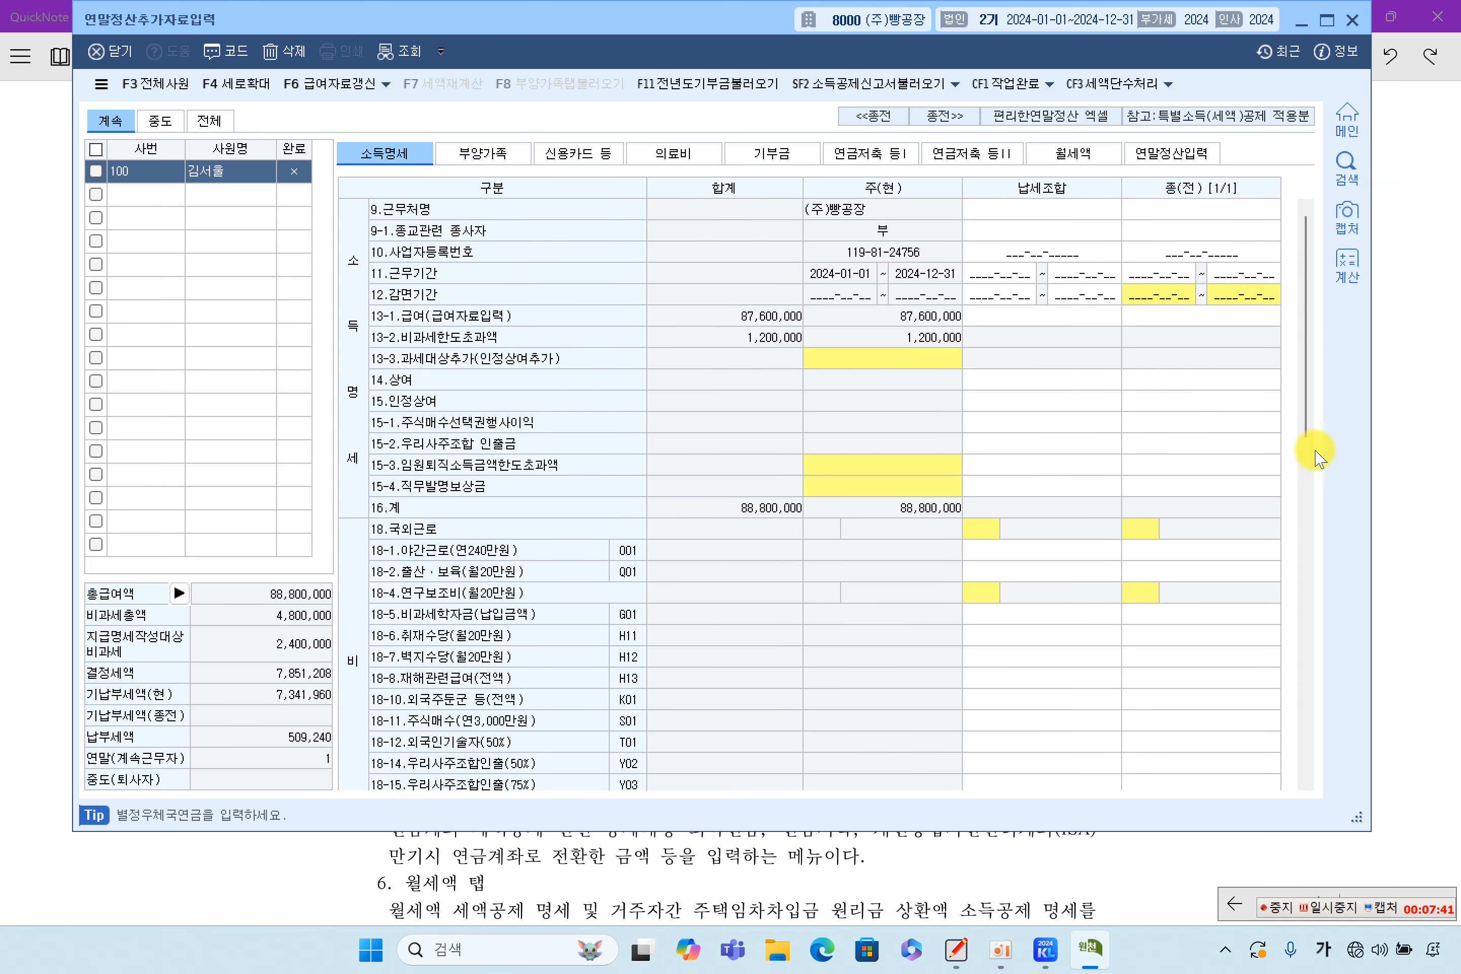
left_click(1419, 387)
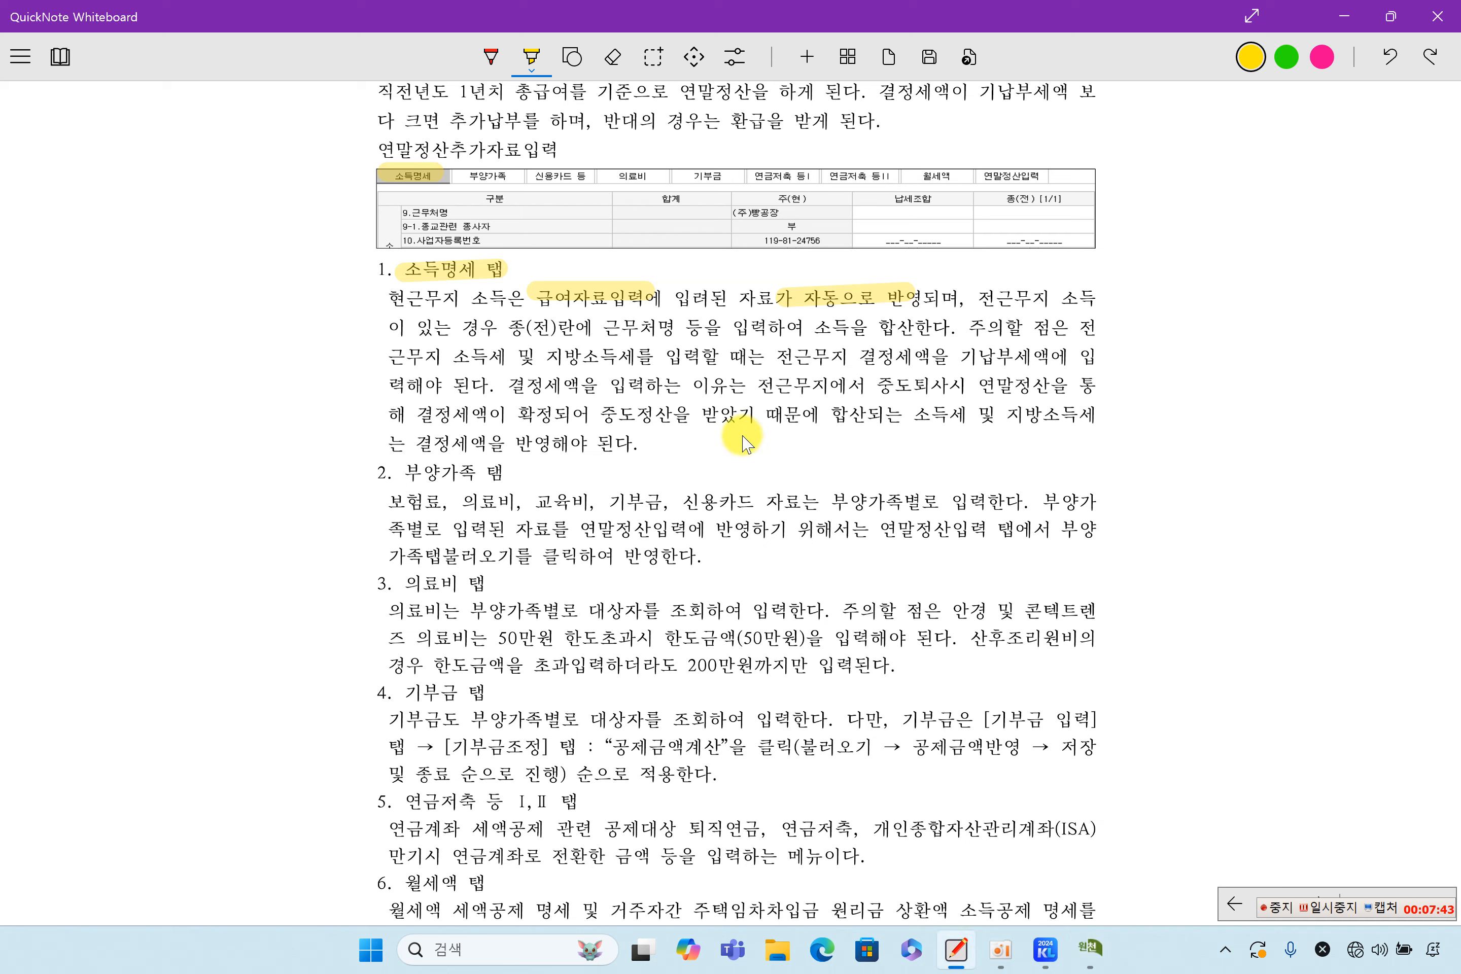
Highlight the 전근무지 소득 … 합산한다 sentence about the 종(전) column, then go back to KcLep
left_click_drag(974, 298, 1097, 297)
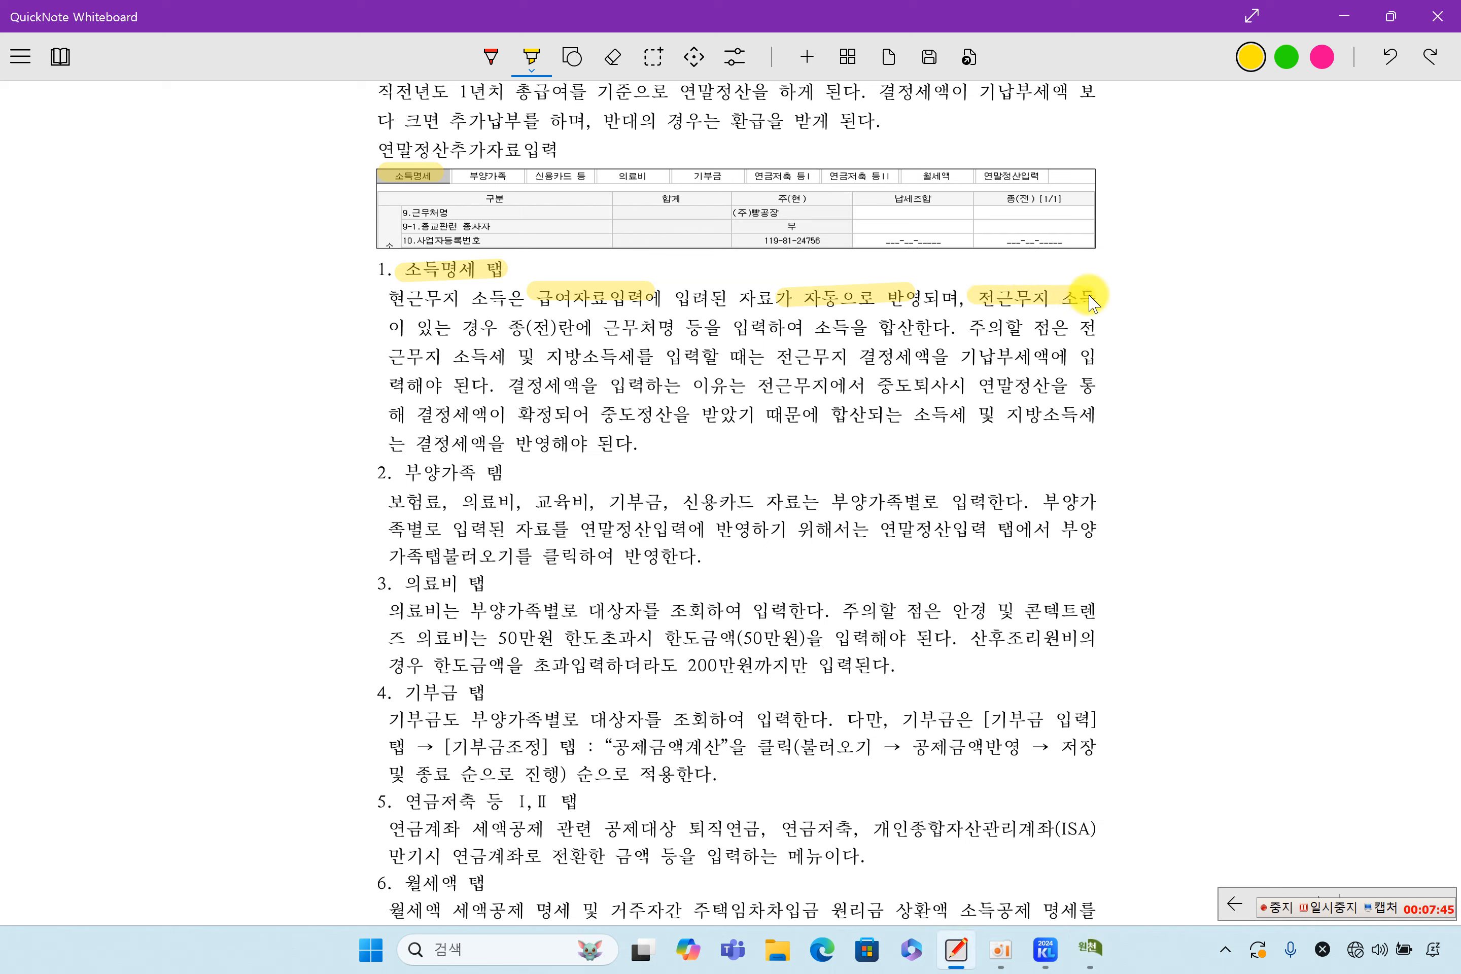
left_click_drag(373, 328, 960, 338)
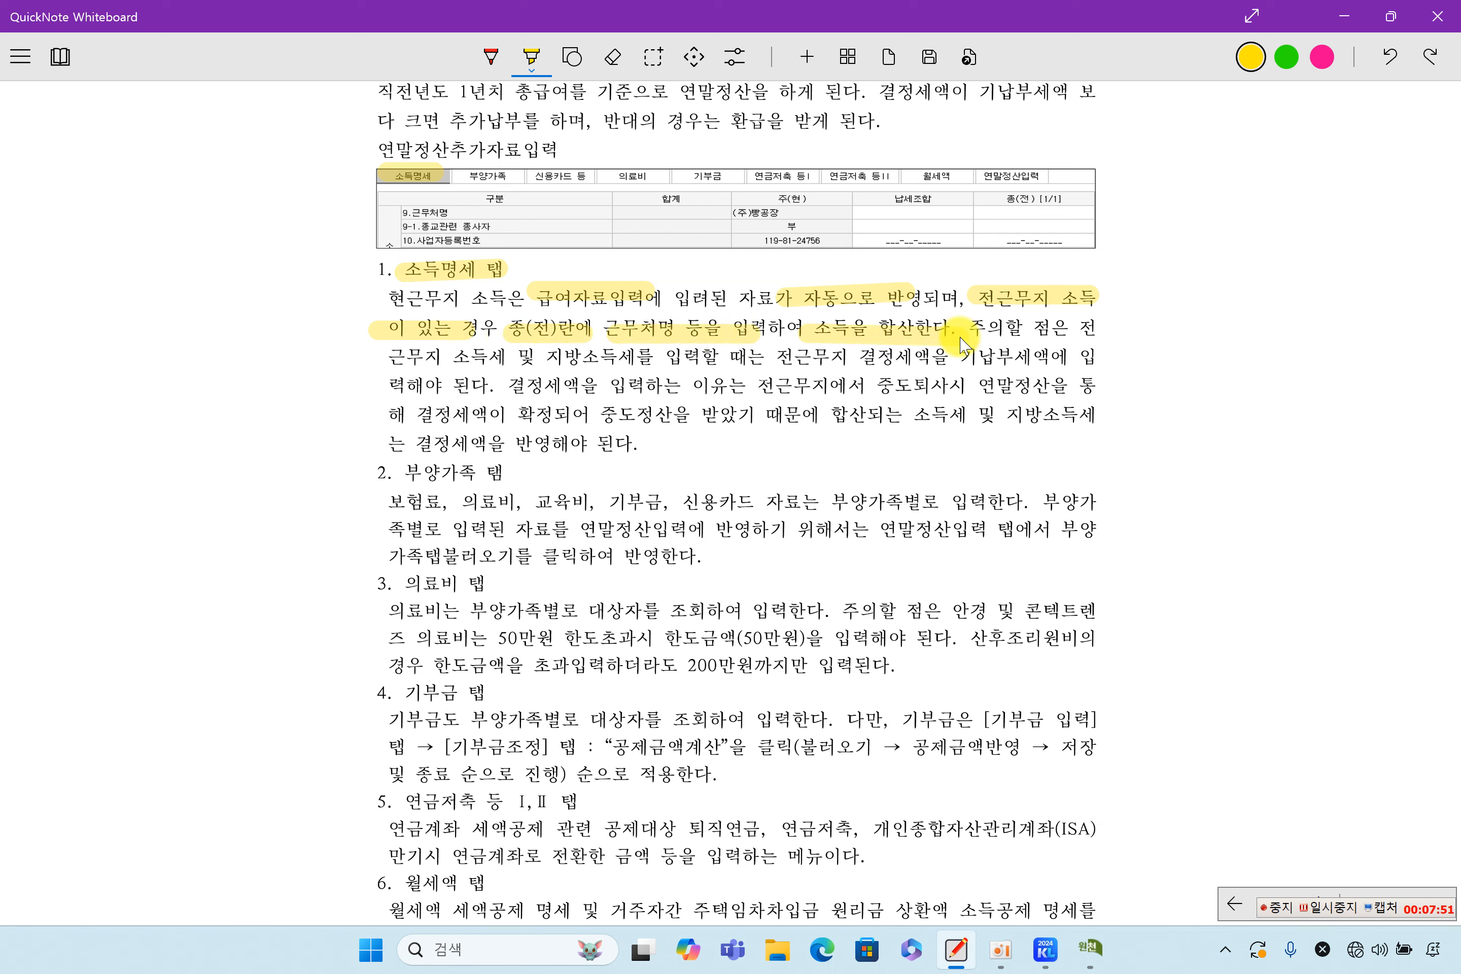
left_click(1091, 948)
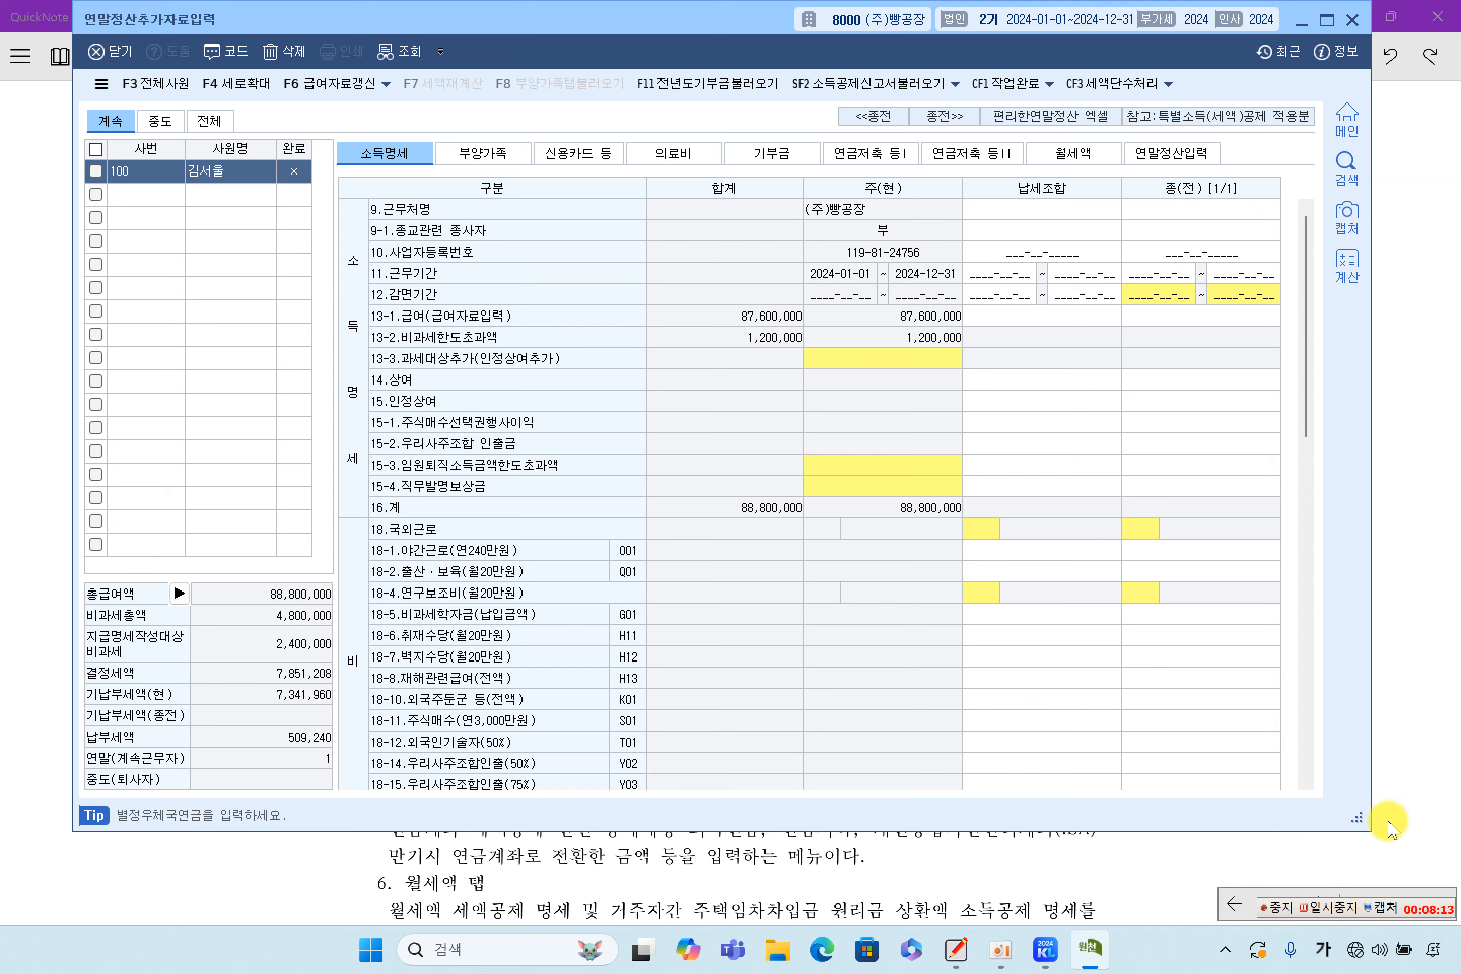
left_click(1337, 909)
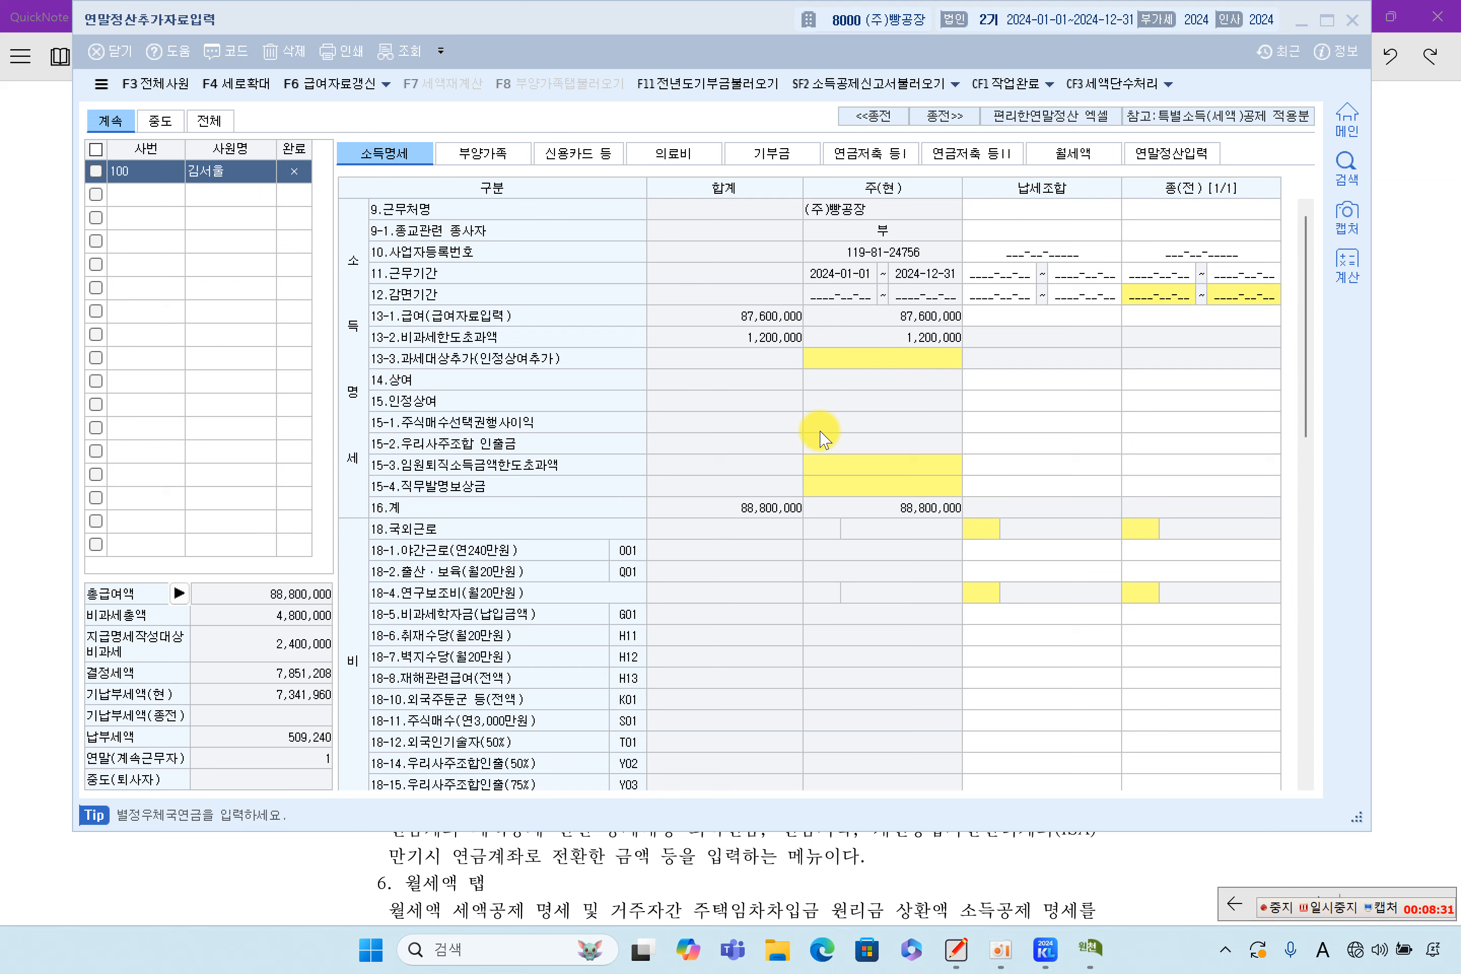
scroll(888, 449, "down", 5)
scroll(888, 449, "up", 5)
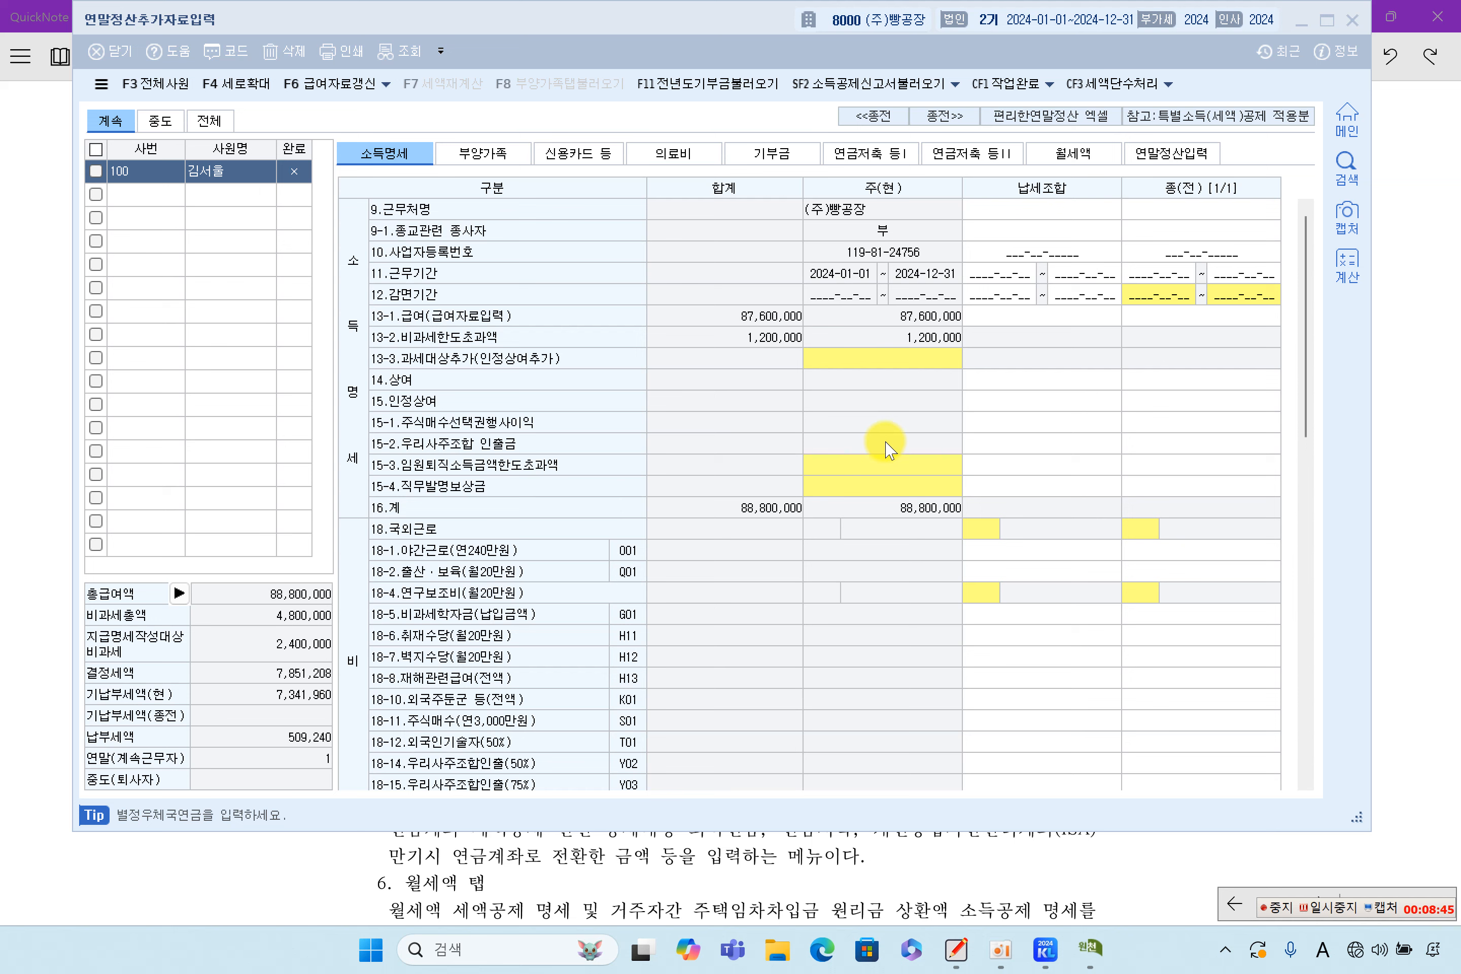
Step through the 종(전) workplace name, business registration number, work period and salary cells
left_click(1348, 914)
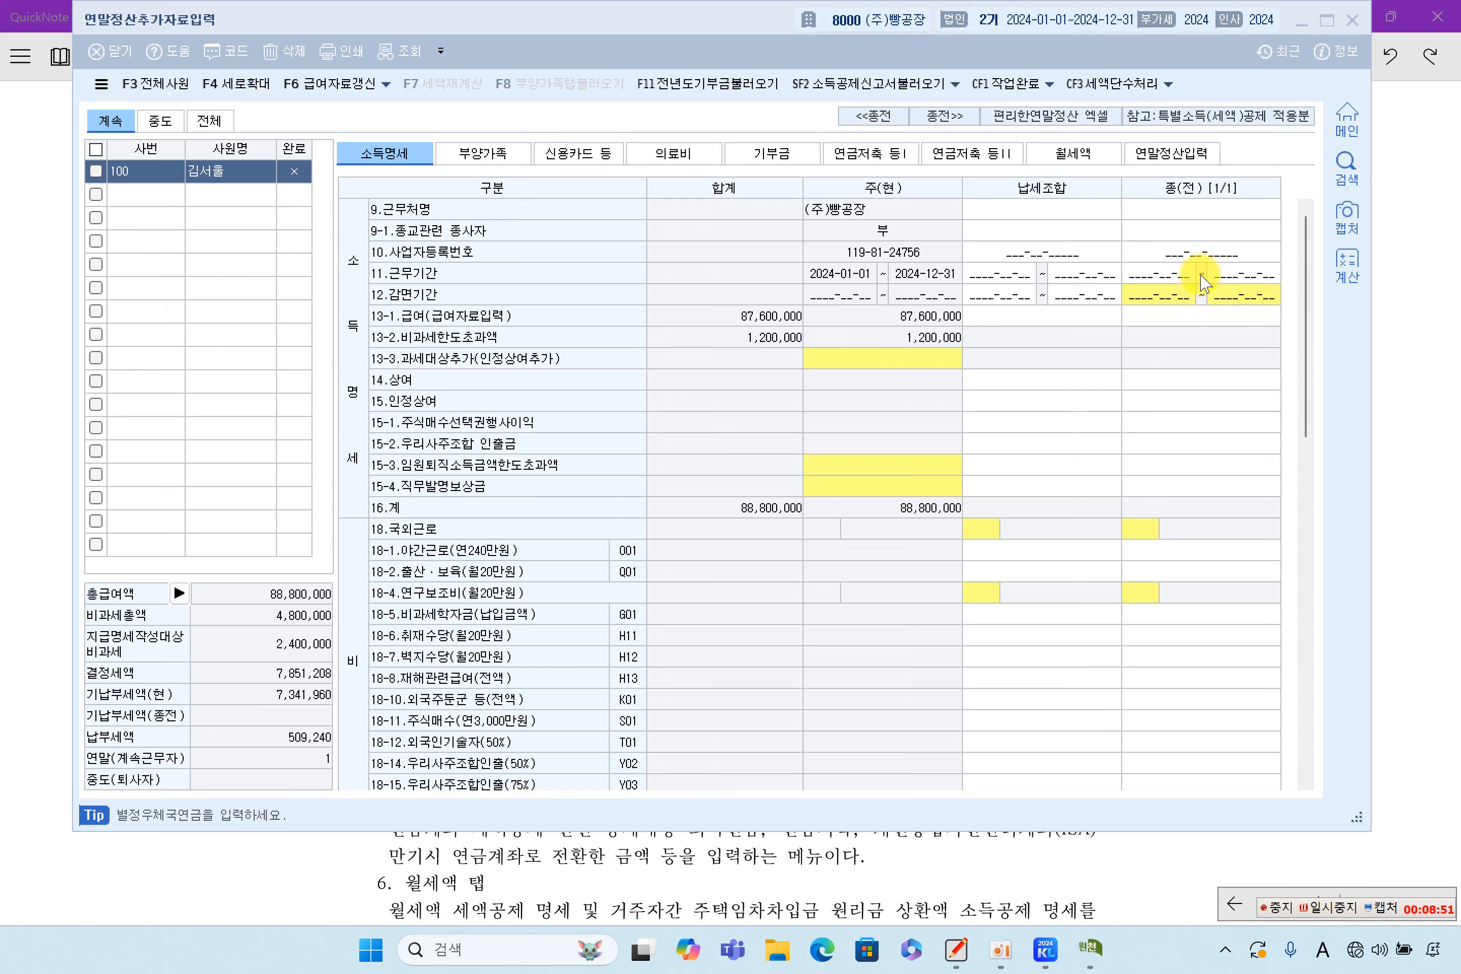
left_click(1195, 210)
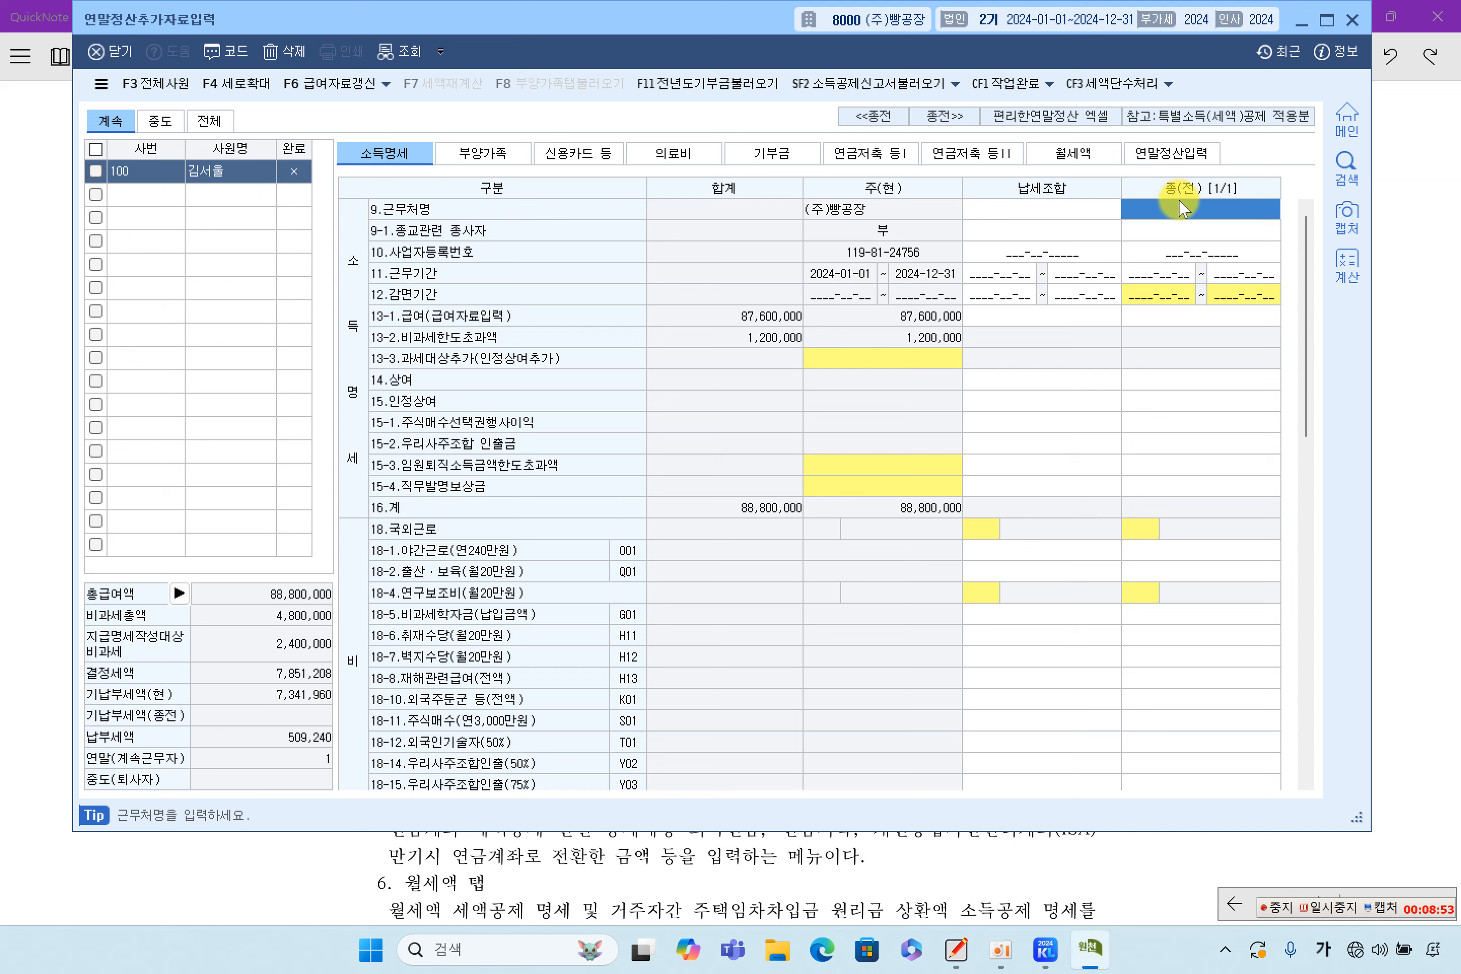
left_click(1182, 234)
left_click(1190, 256)
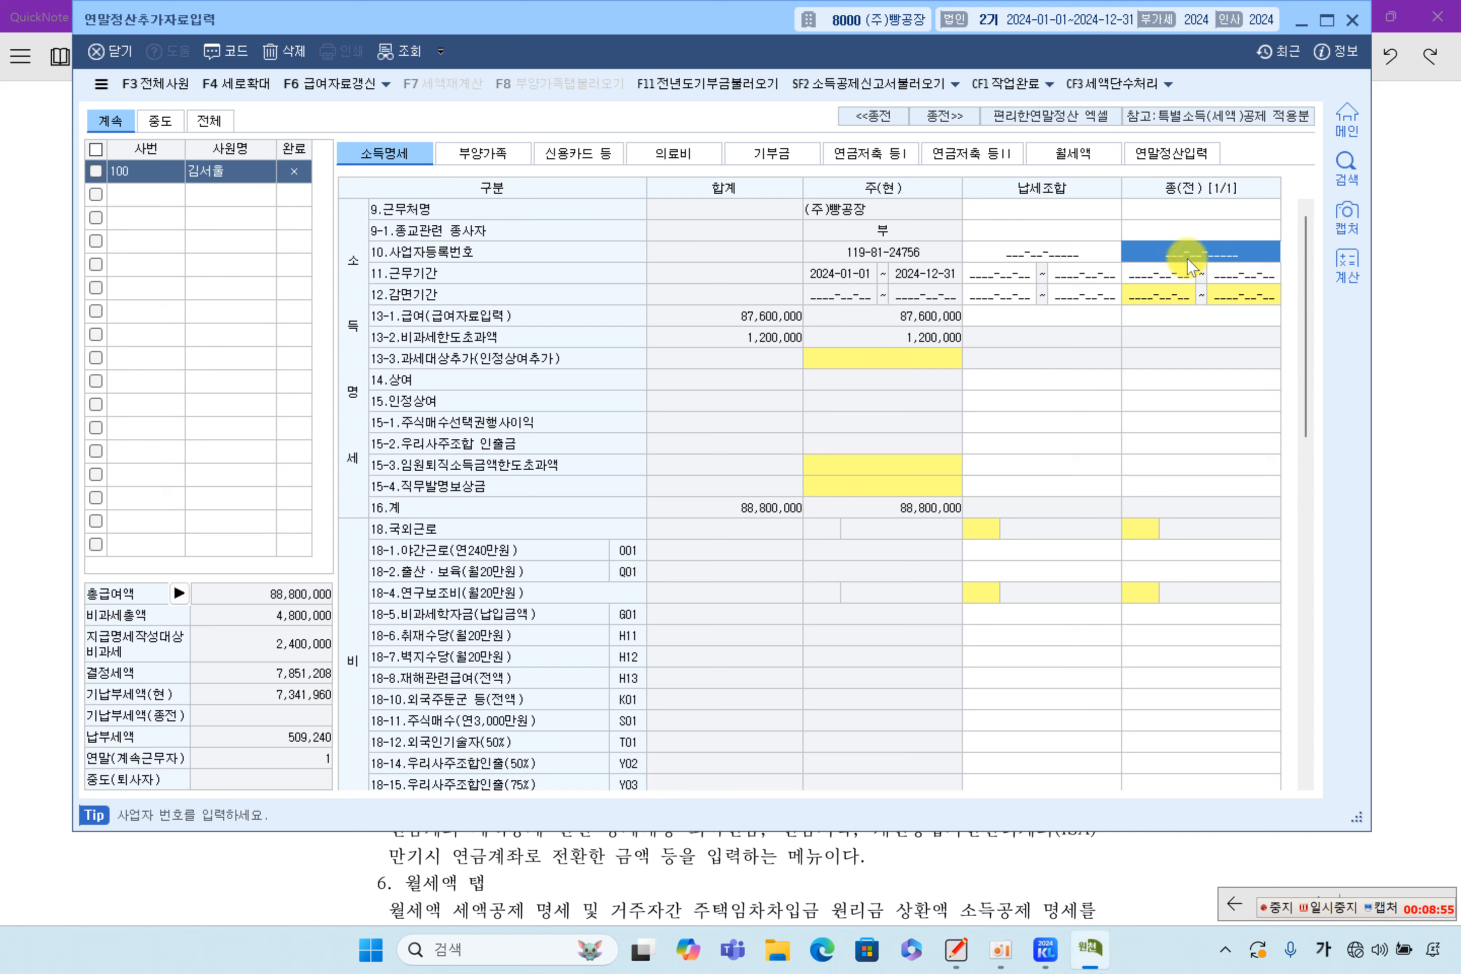
left_click(1172, 276)
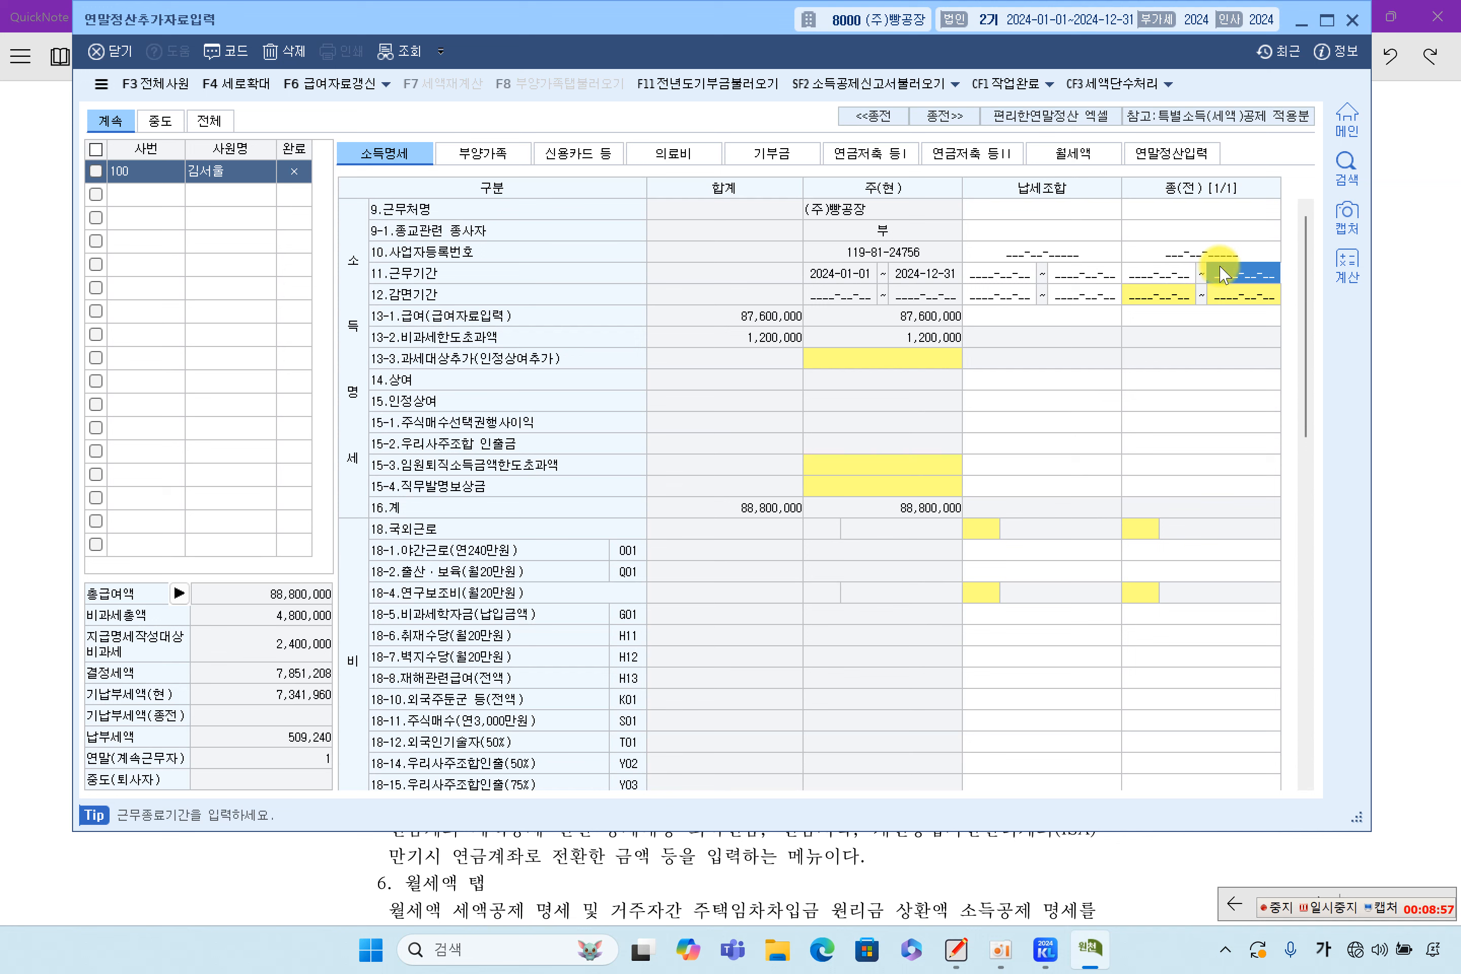
left_click(1227, 276)
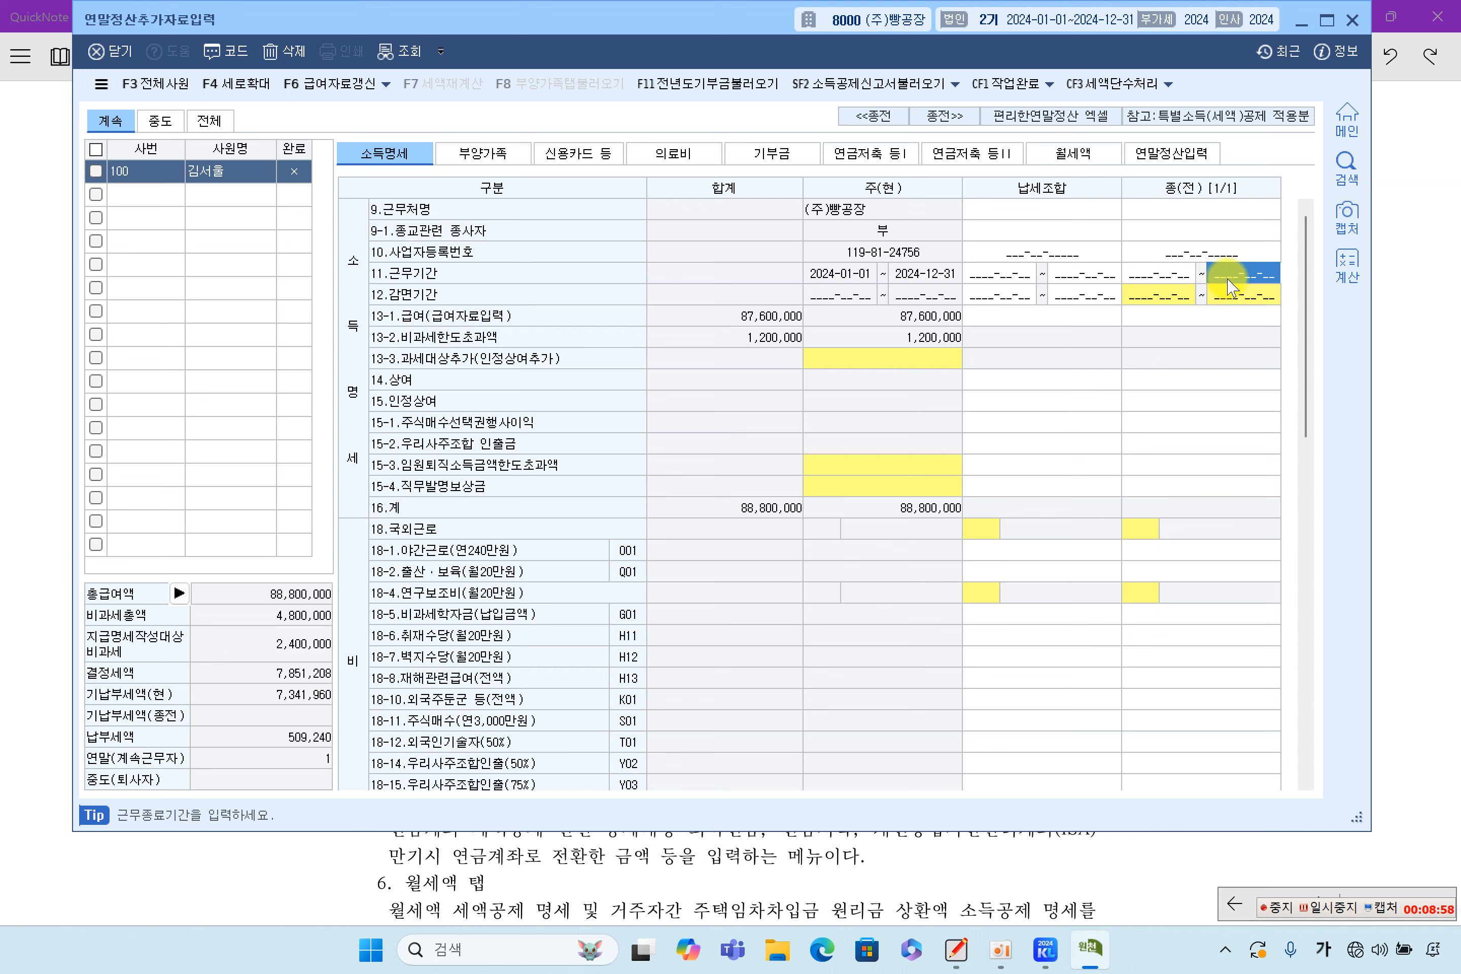
left_click(1221, 321)
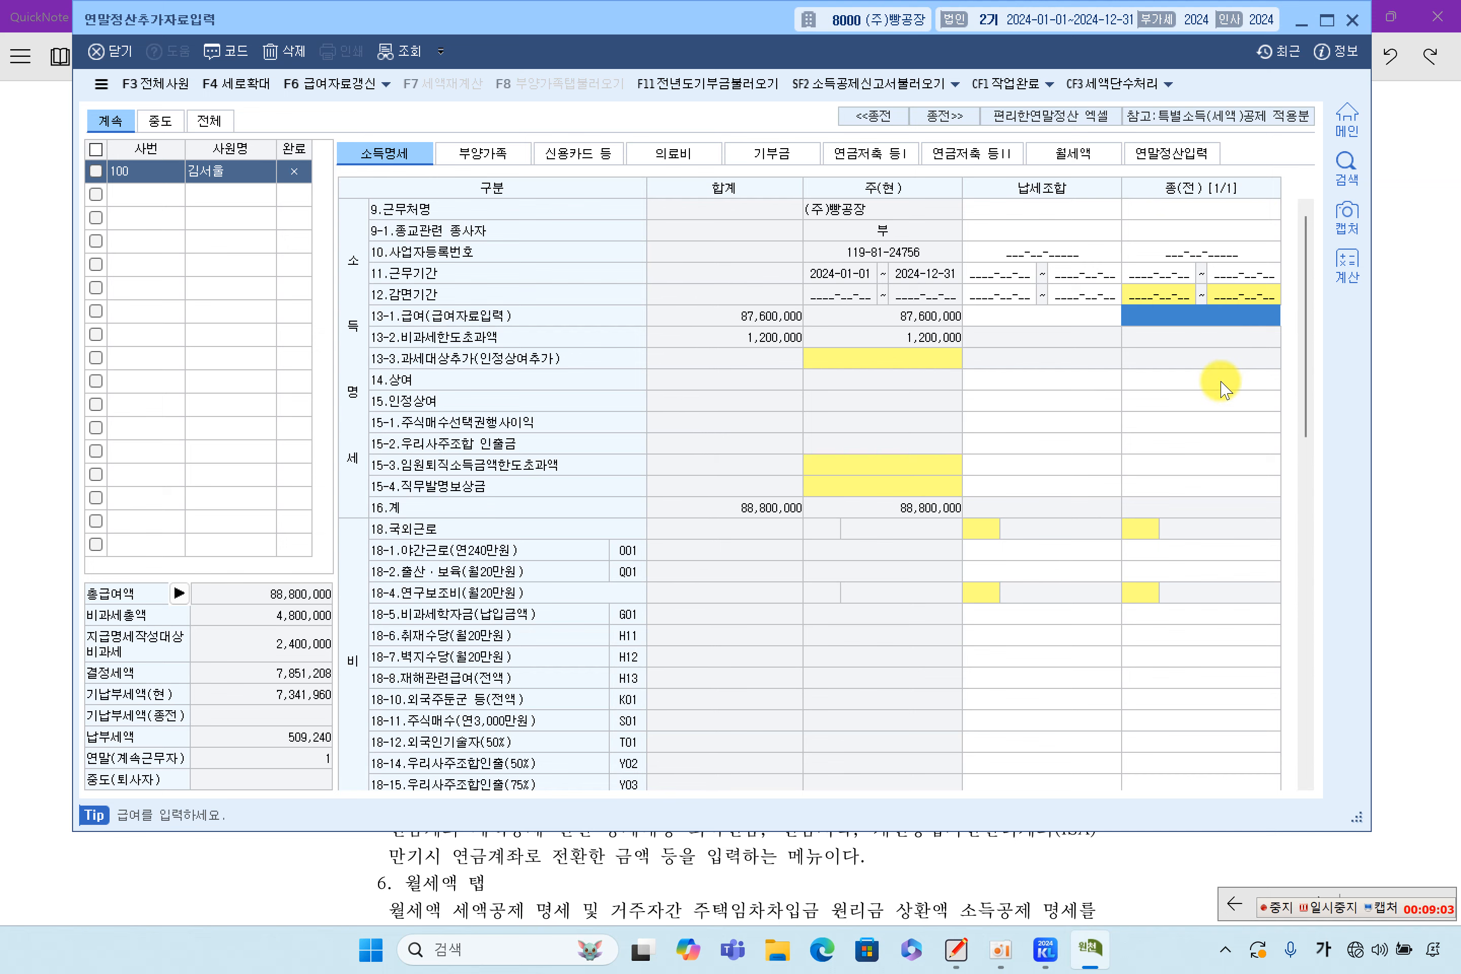
Check the 종(전) 비과세식대, 국민연금보험료, 고용보험료 and 지방소득세 cells, then bring up the notes
scroll(1221, 384, "down", 5)
scroll(1222, 384, "down", 6)
left_click(1204, 419)
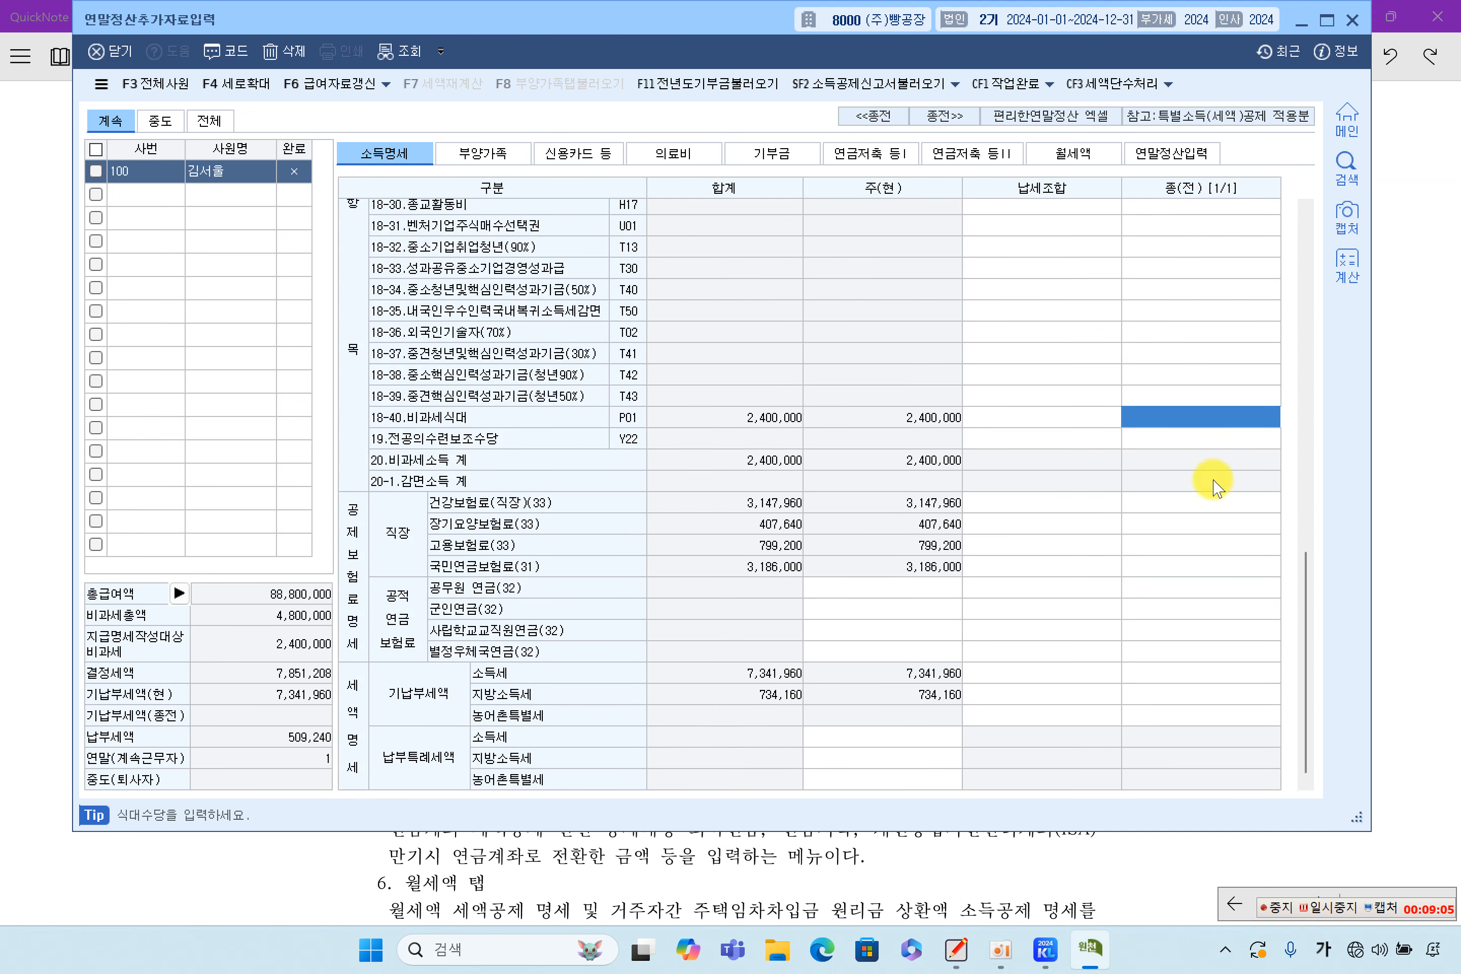
left_click(1222, 561)
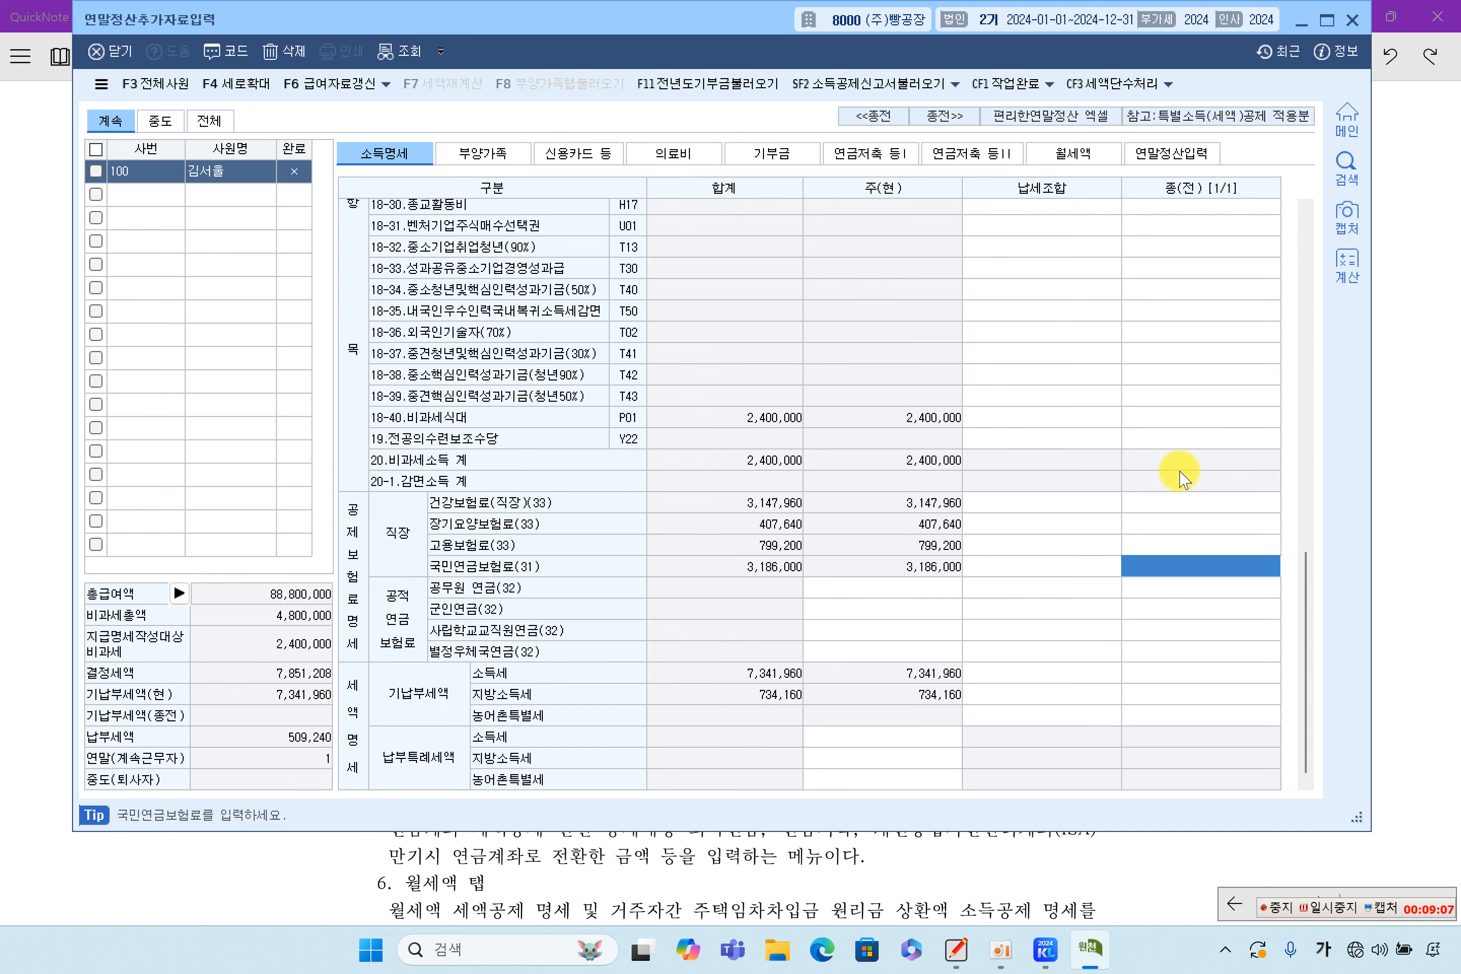
left_click(1200, 545)
left_click(1222, 694)
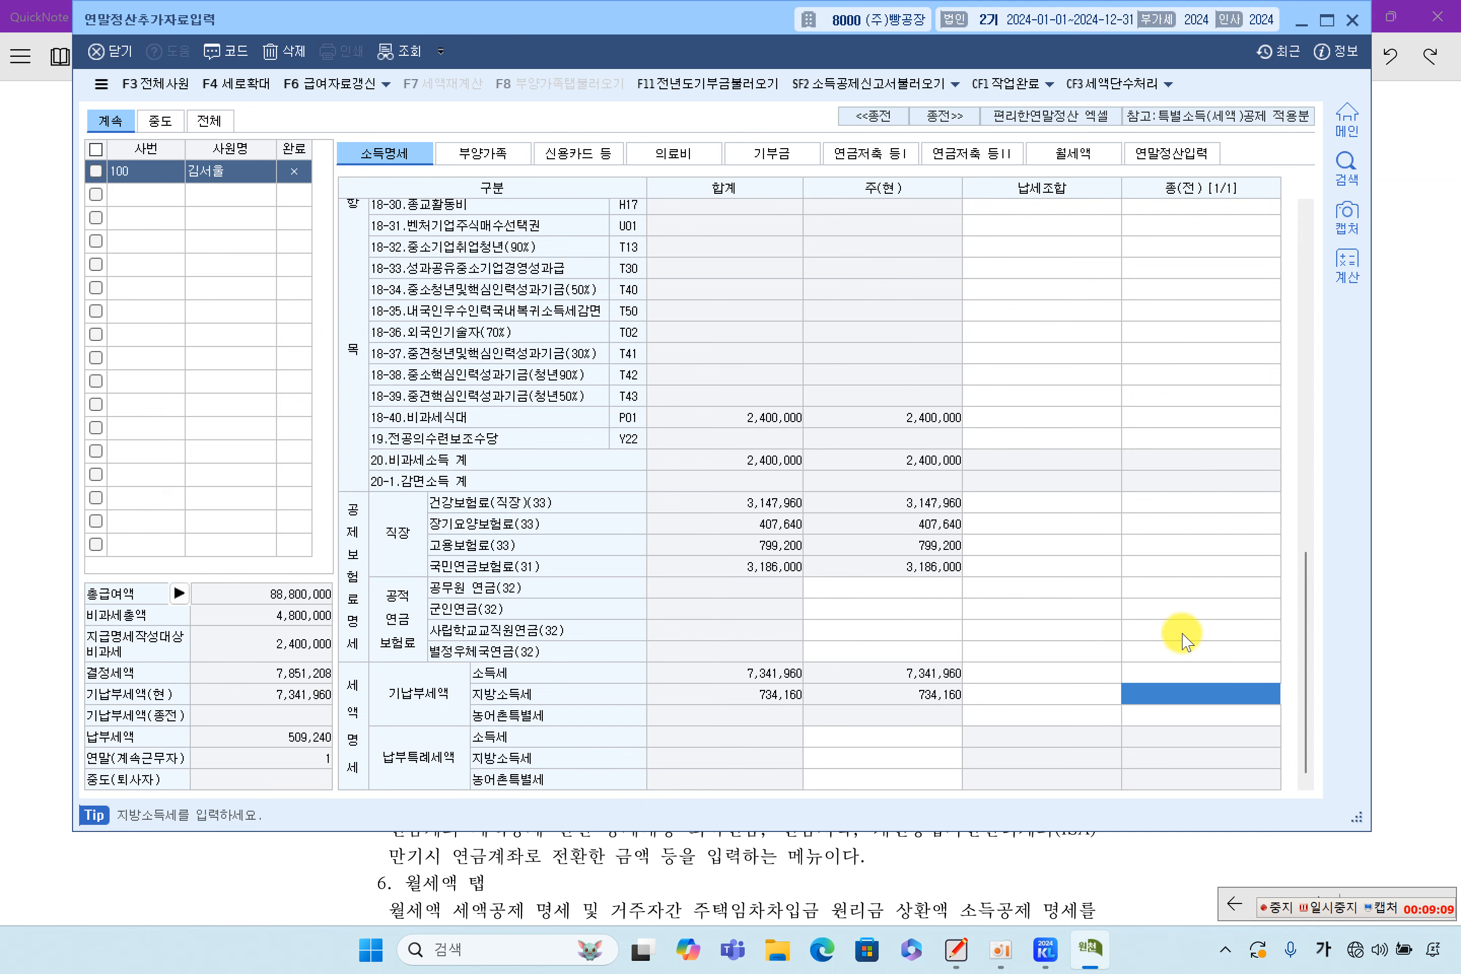
scroll(1191, 694, "up", 10)
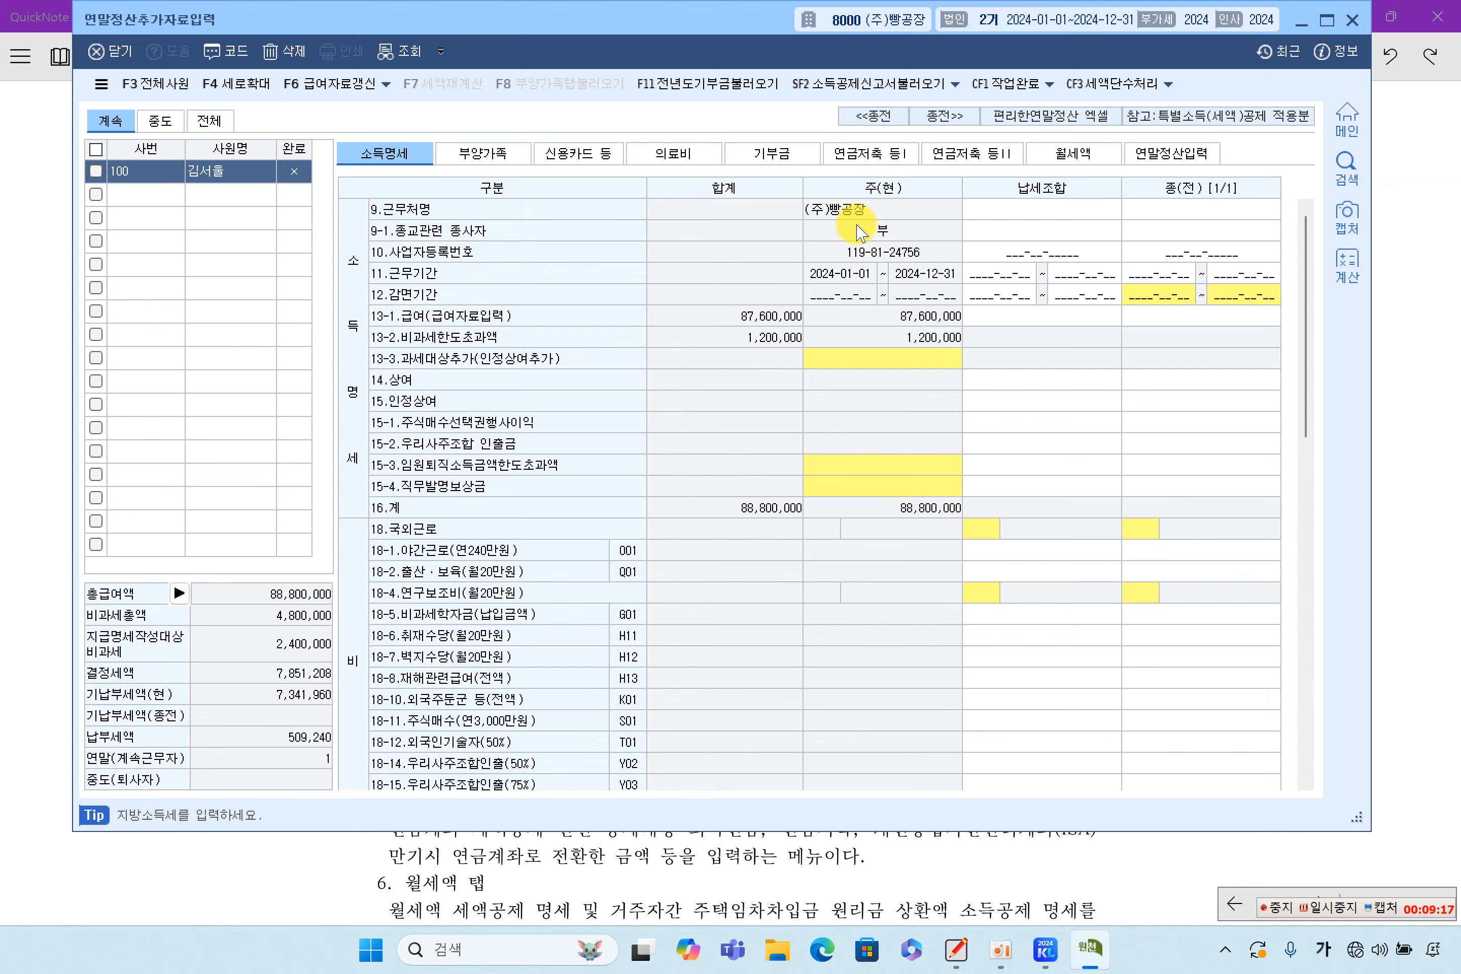
left_click(1405, 392)
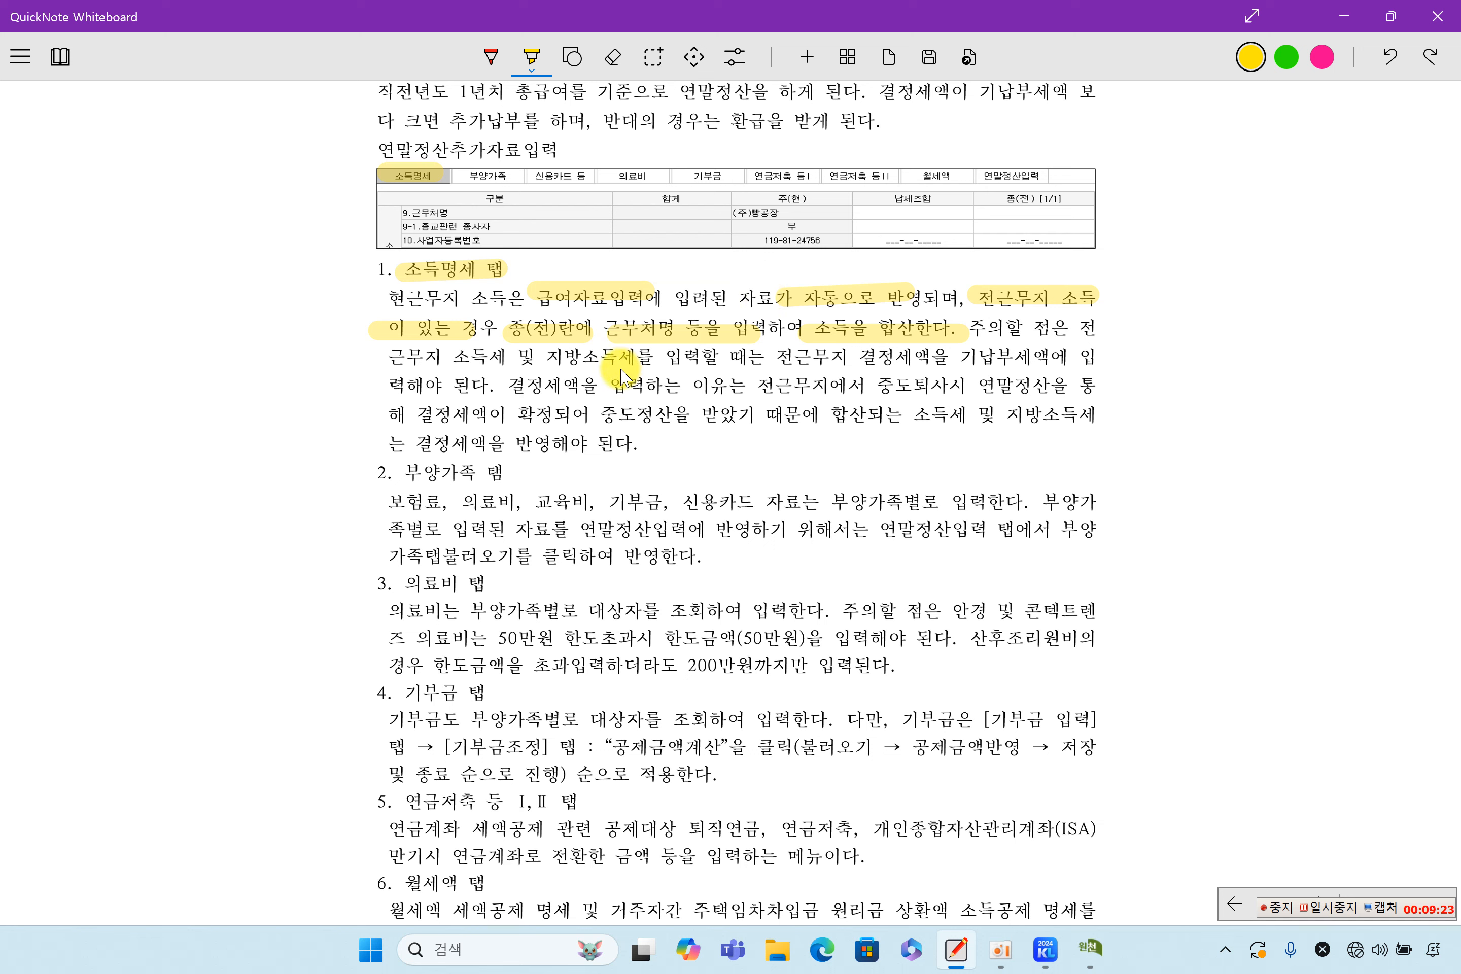
Highlight 전근무지 결정세액 in yellow and return to the settlement window
left_click_drag(768, 362, 929, 366)
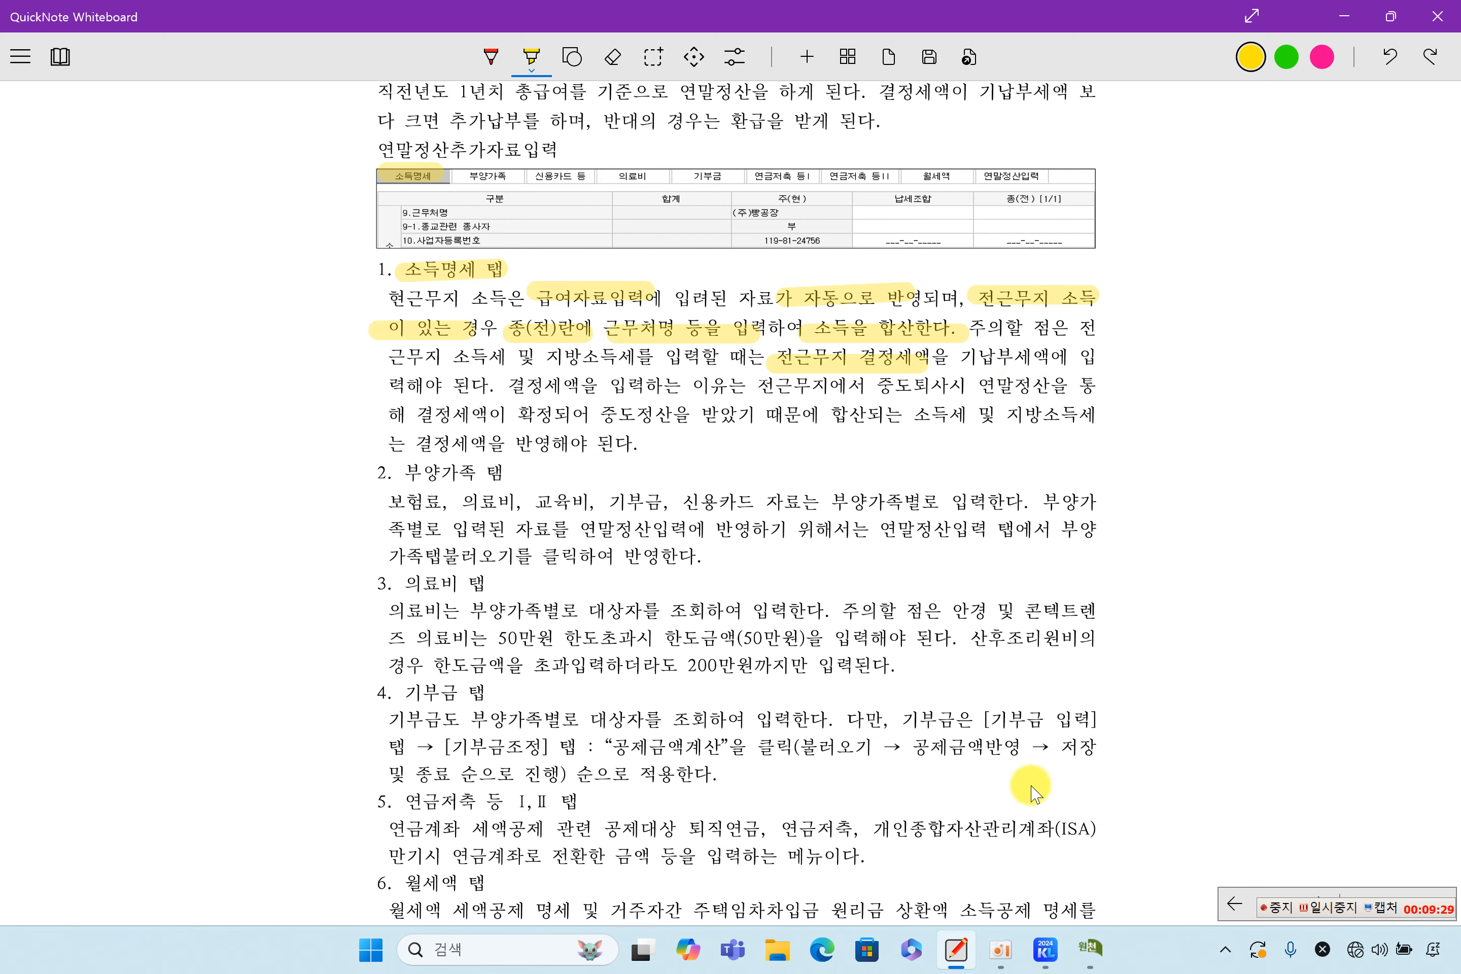
left_click(1090, 948)
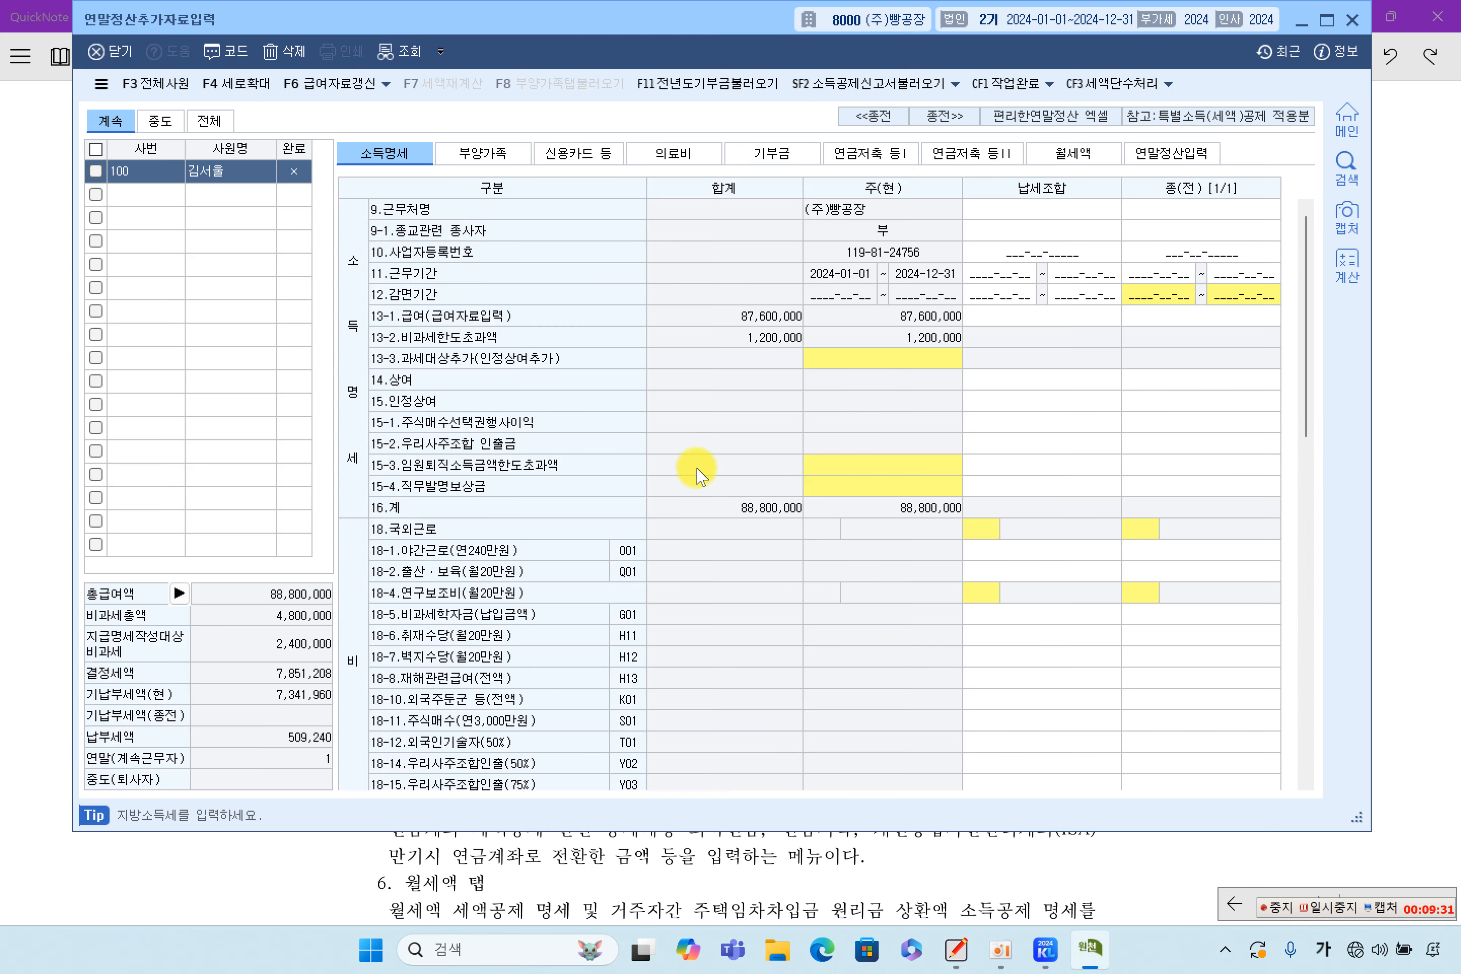
Switch to the 중도 list and open employee 300's 연말정산입력 page showing a −267,840 refund
left_click(160, 120)
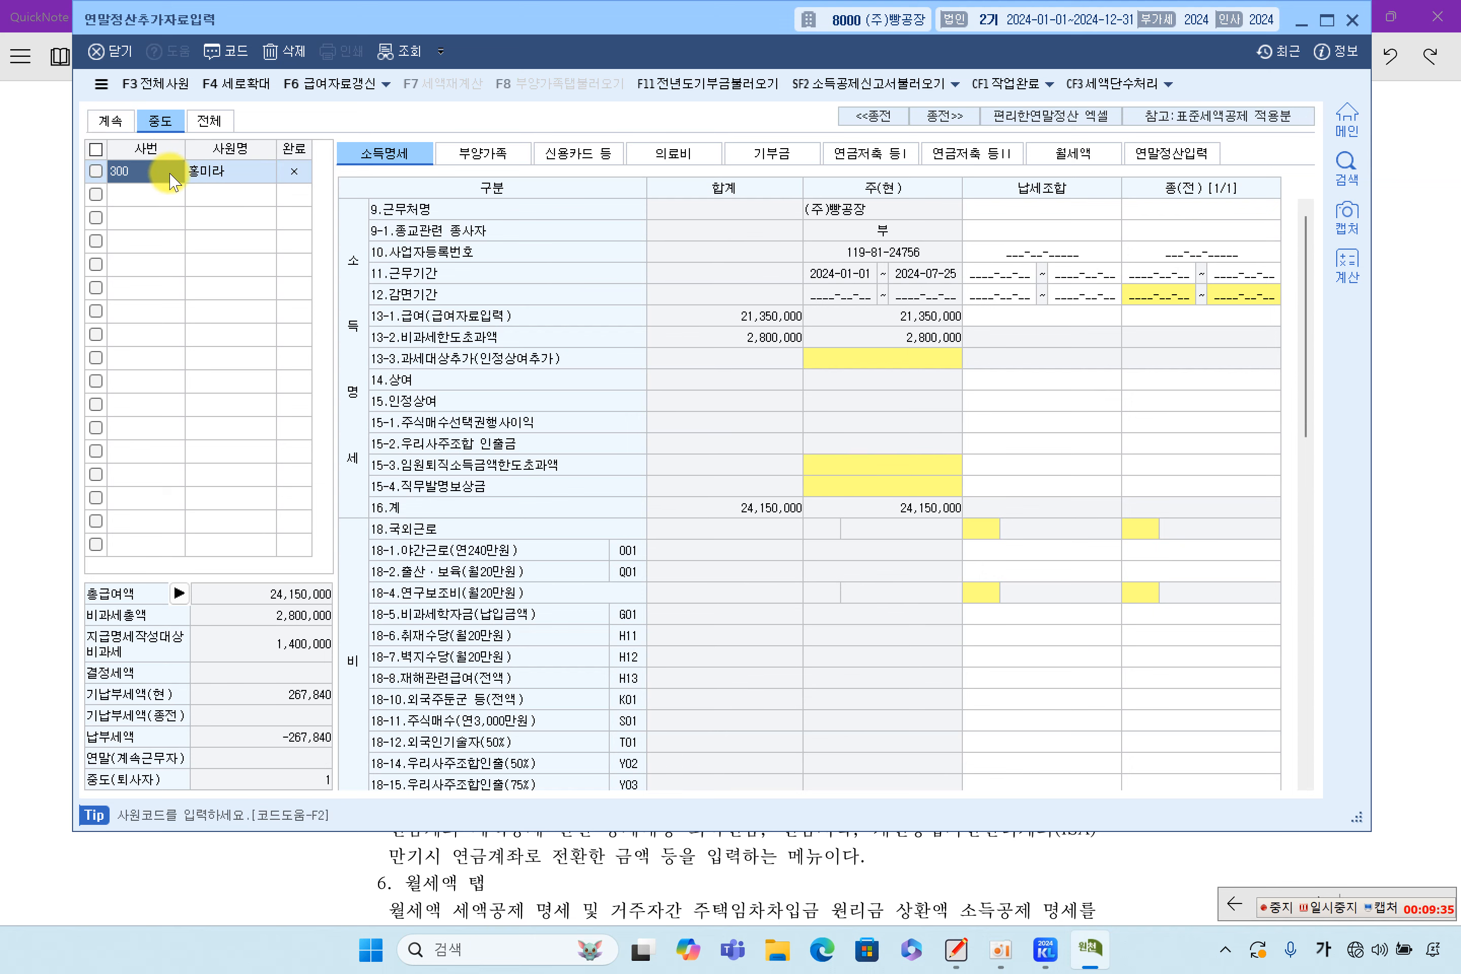
scroll(1038, 360, "down", 5)
scroll(1041, 364, "up", 5)
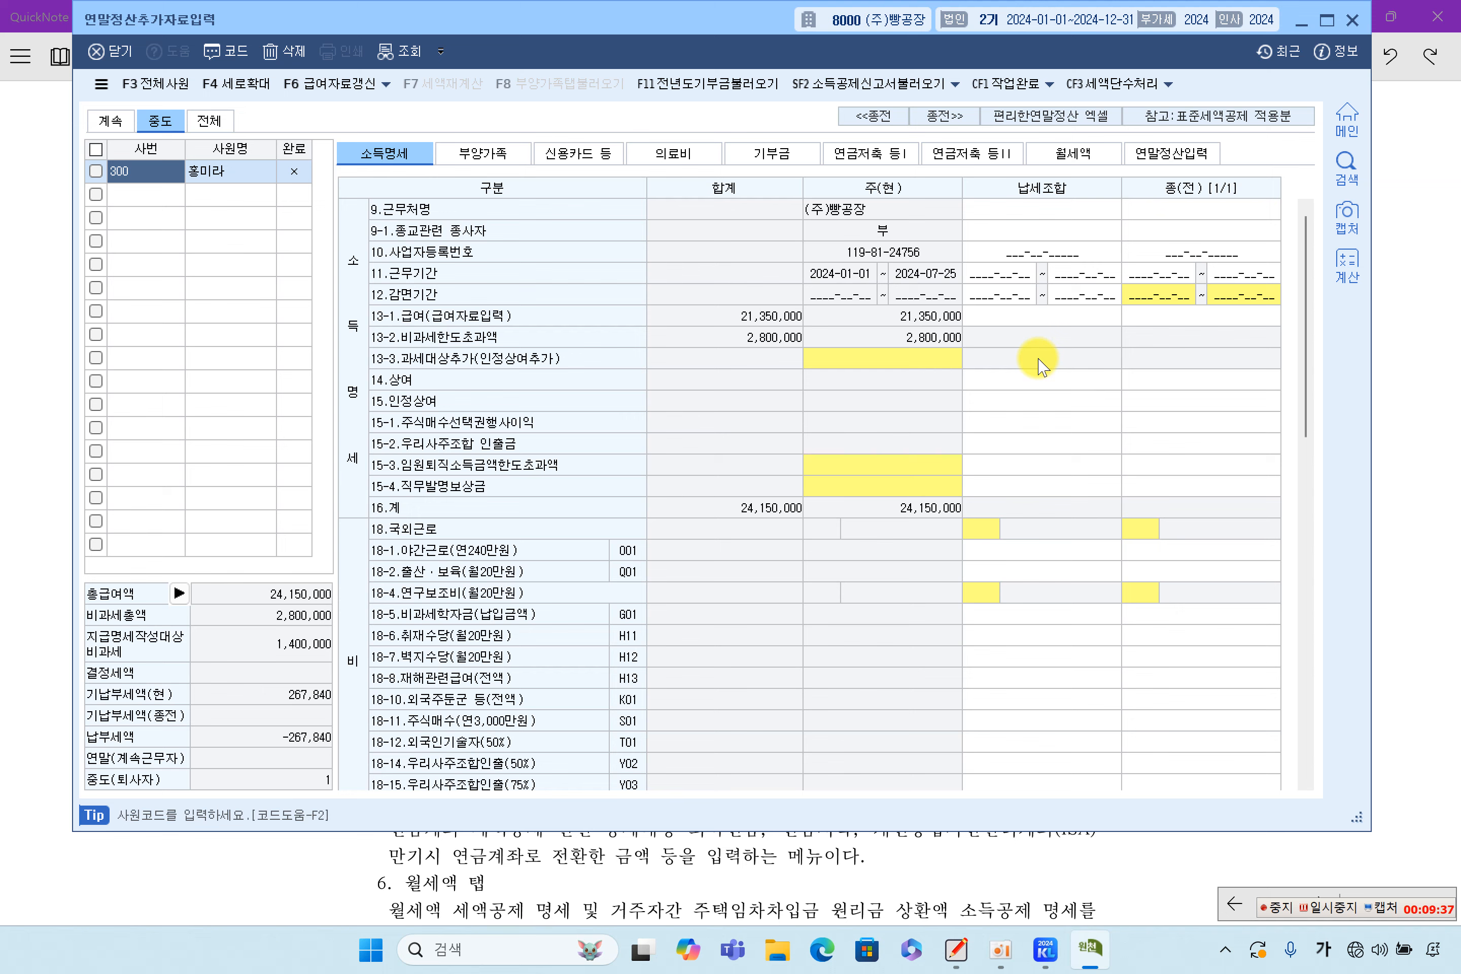
left_click(1166, 157)
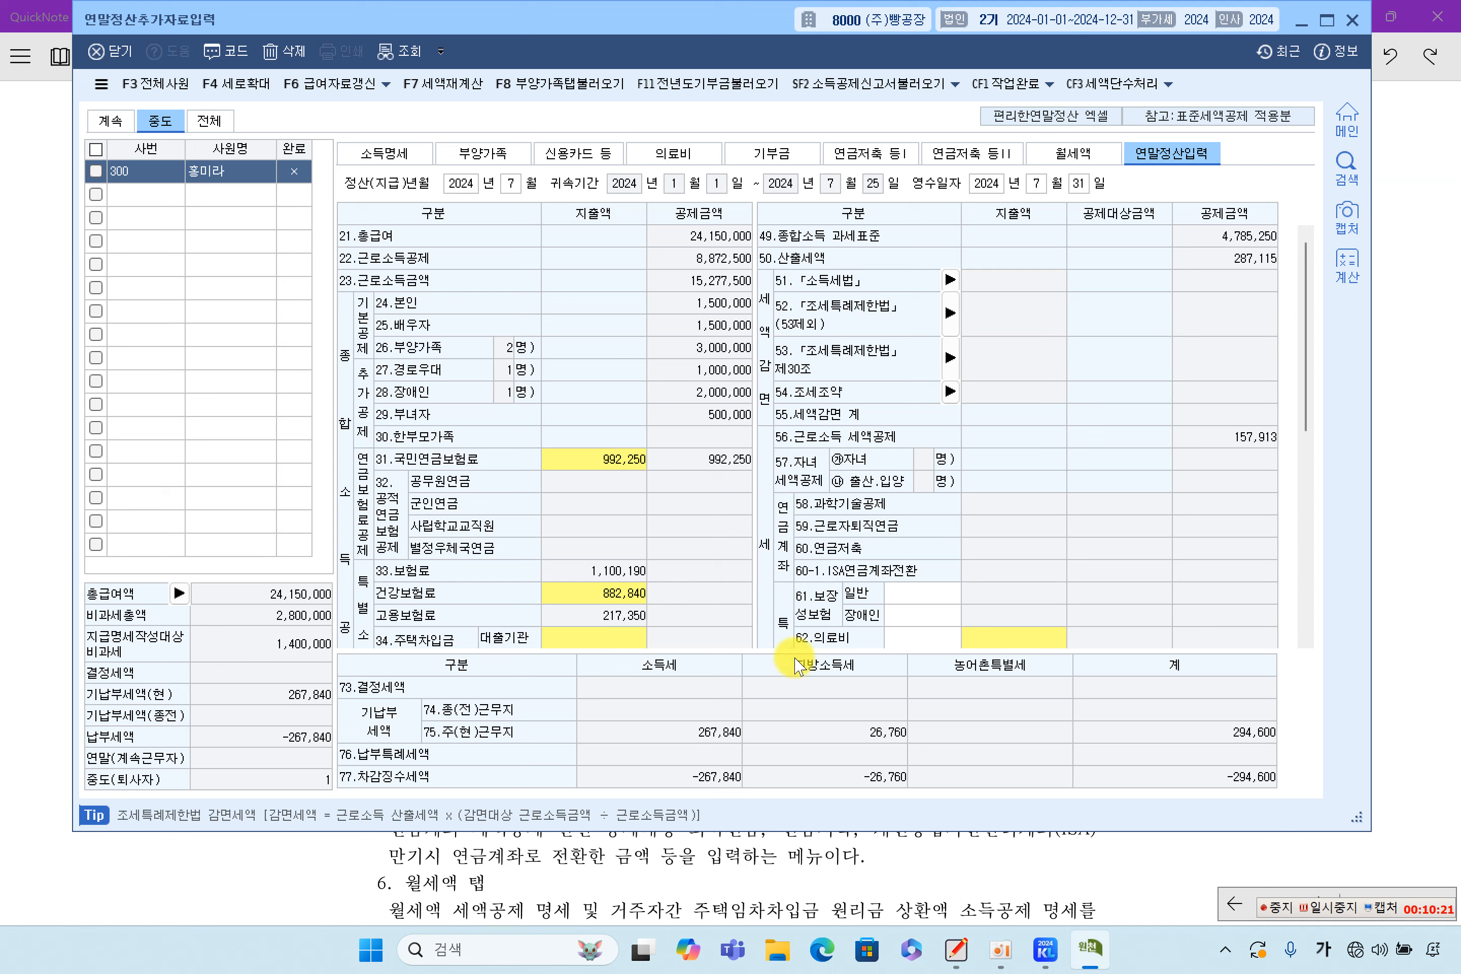
Check the leaver's 종(전) 소득세 cell on the 소득명세 tab
left_click(410, 155)
scroll(1195, 515, "down", 10)
scroll(1195, 522, "down", 5)
left_click(1218, 674)
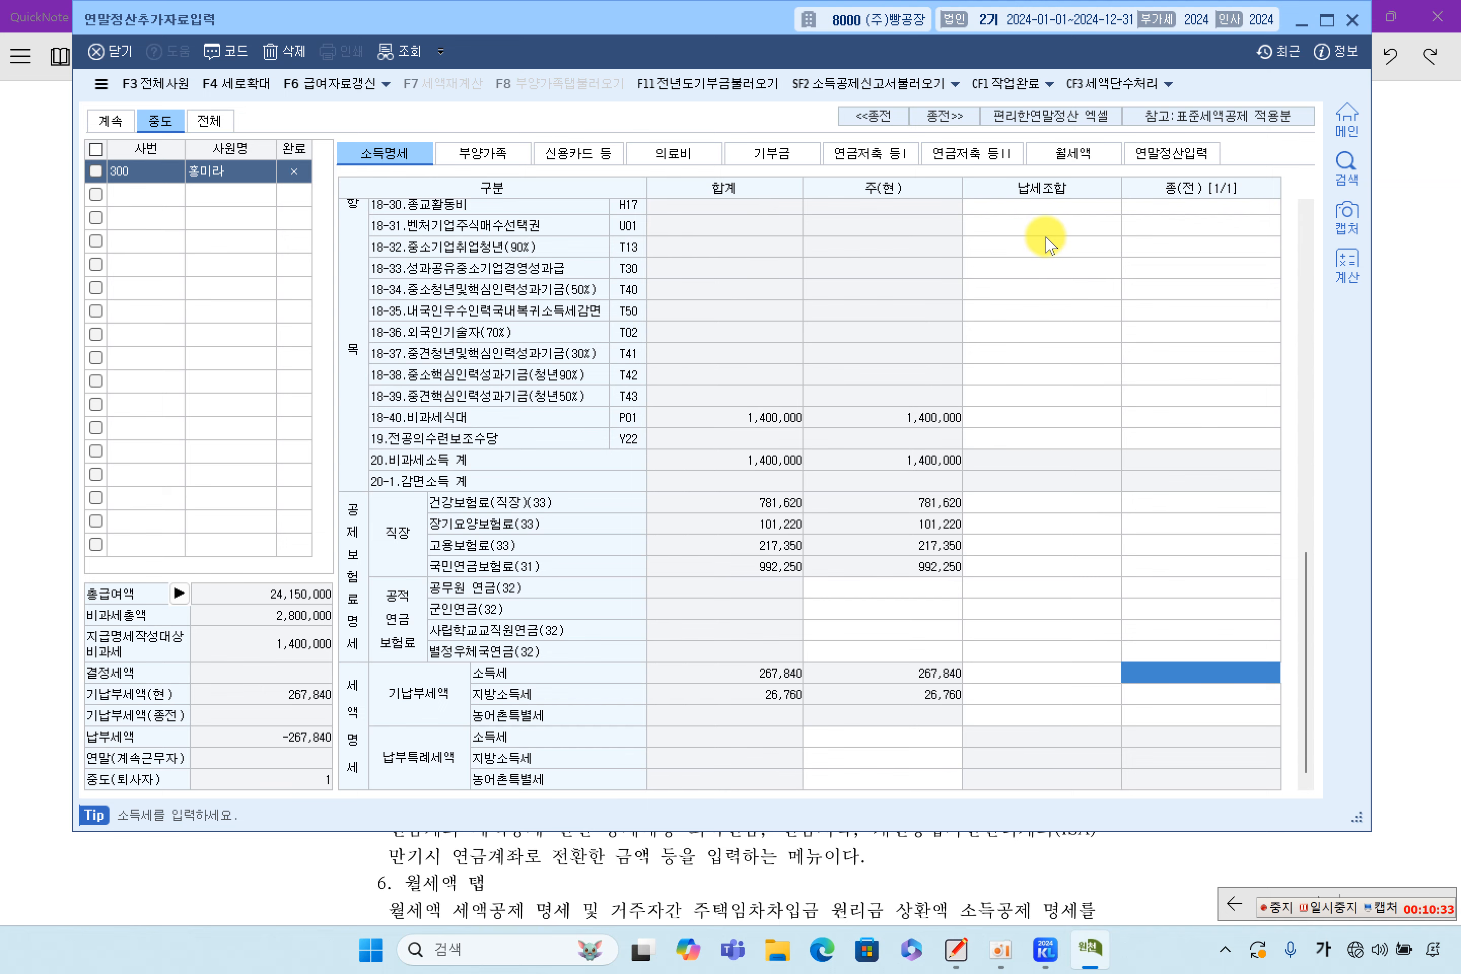
Compare it against the 연말정산입력 deductions, return to 소득명세, then switch to the textbook notes
left_click(1153, 158)
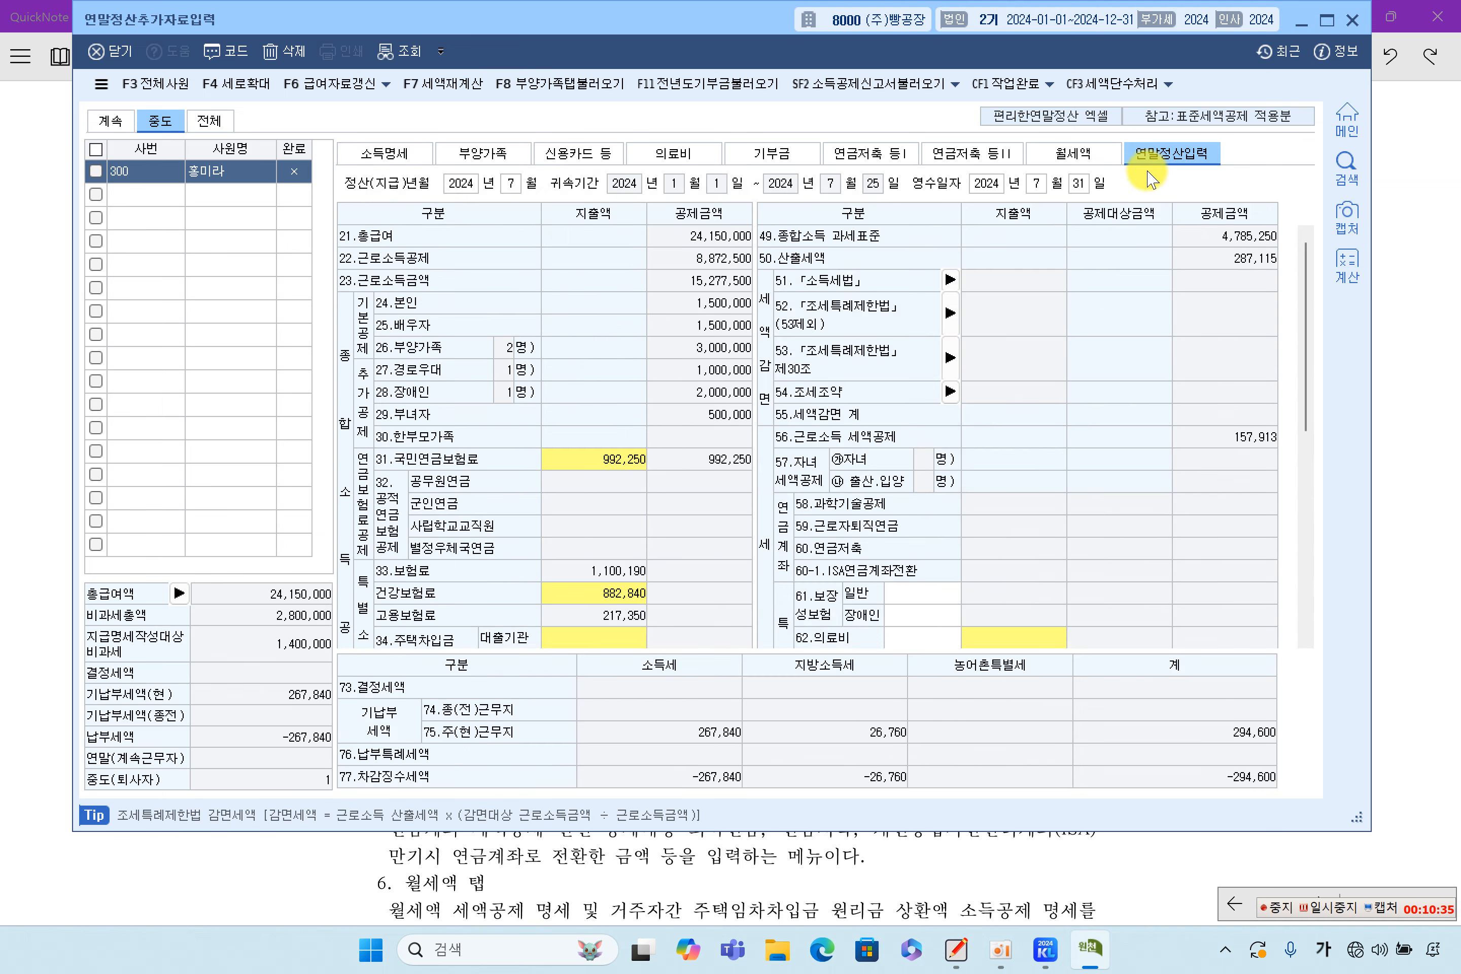
scroll(701, 569, "down", 5)
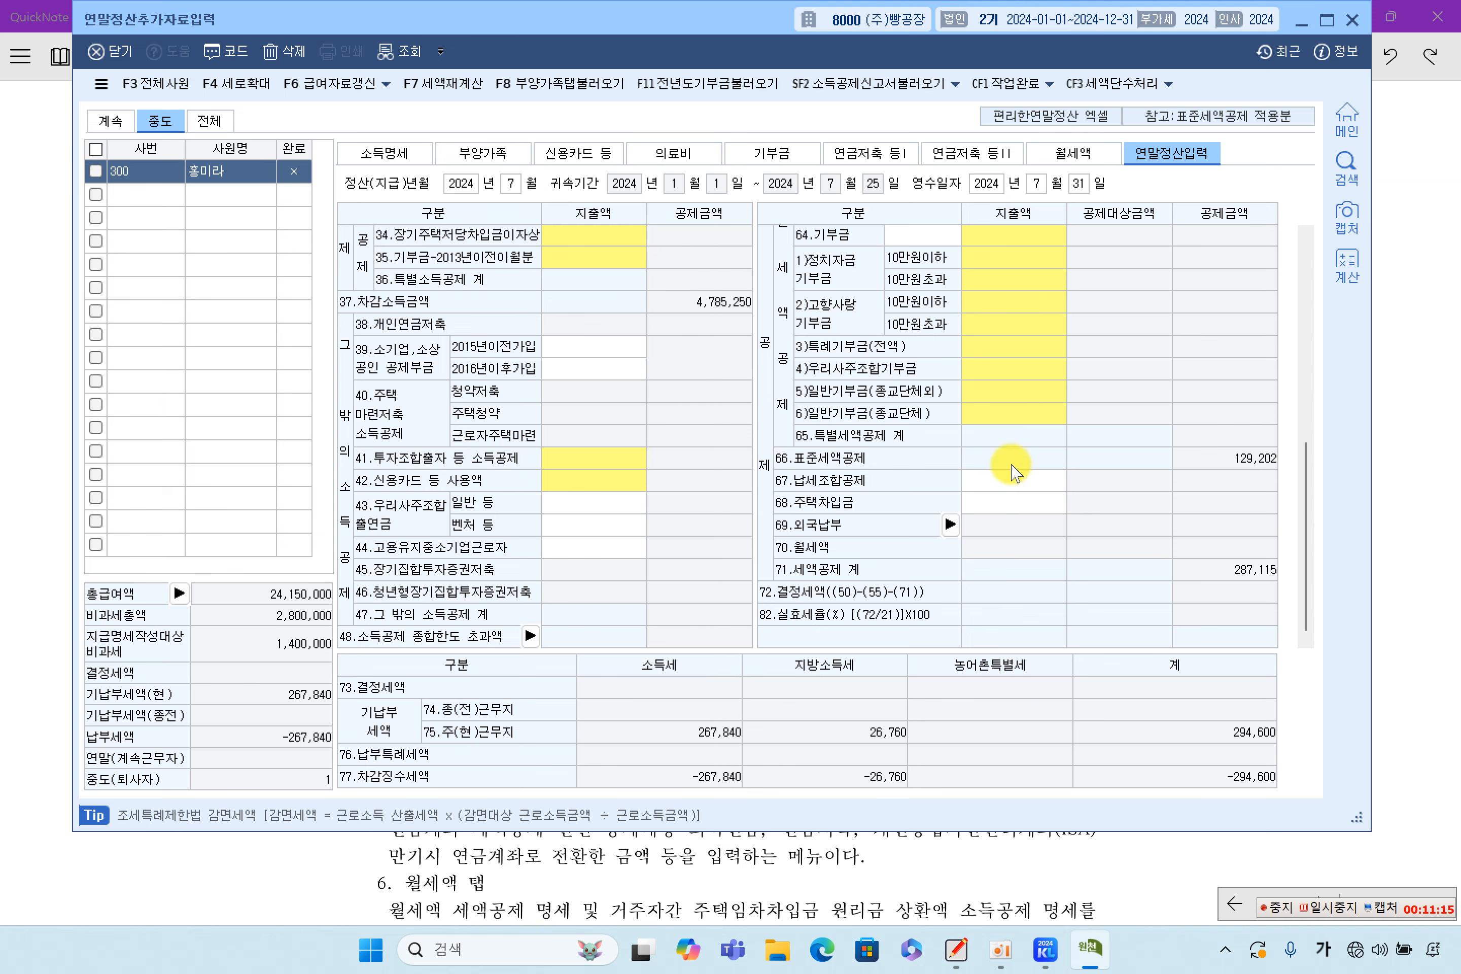
left_click(420, 155)
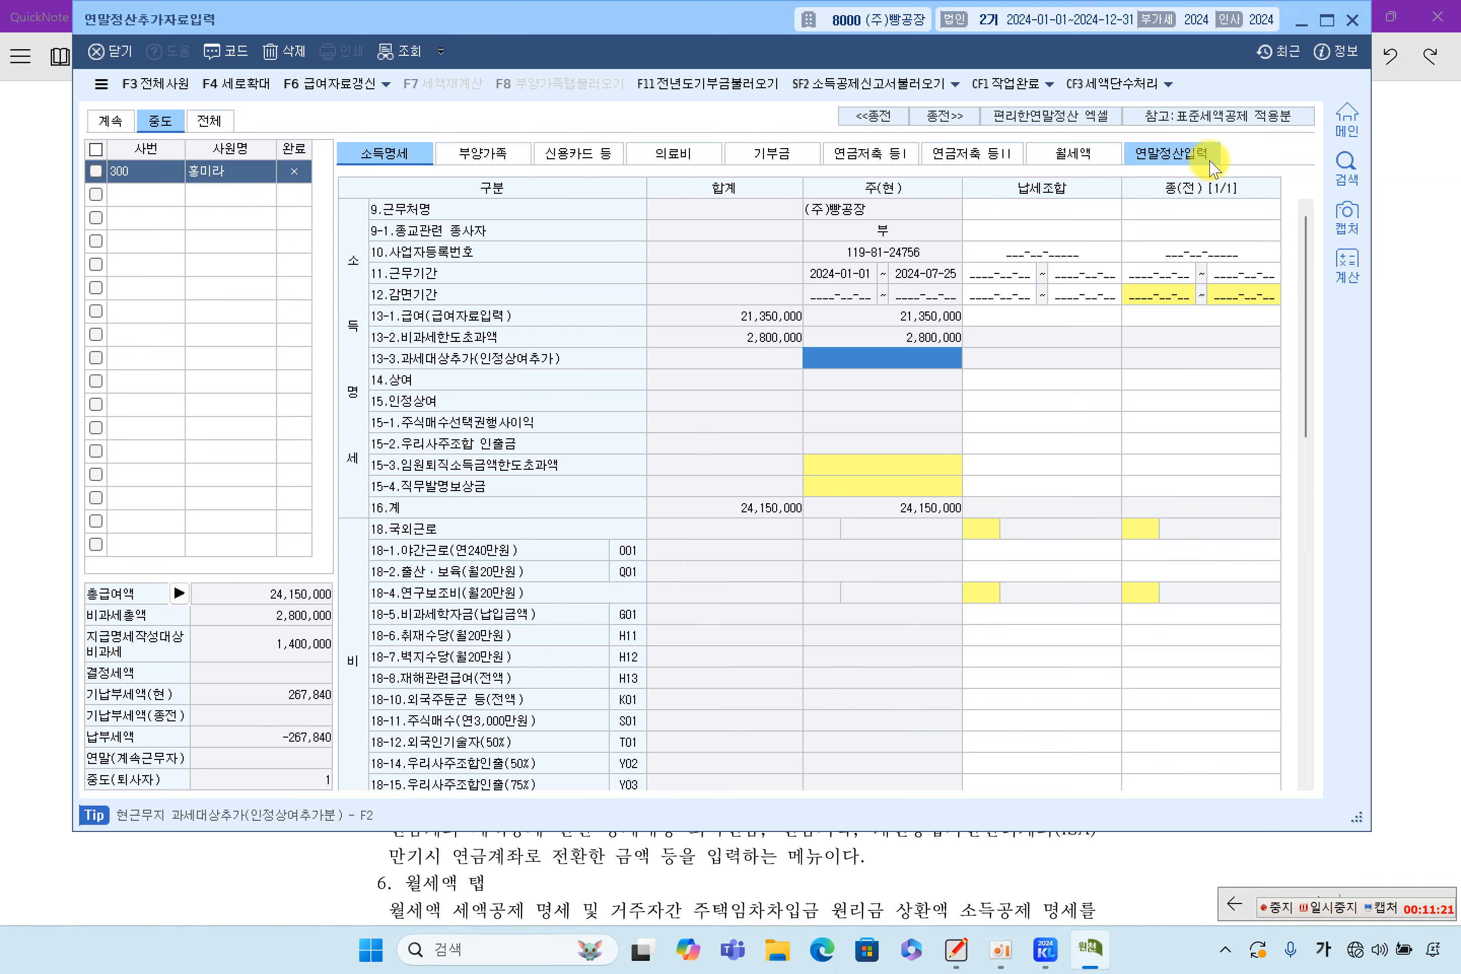
left_click(1438, 462)
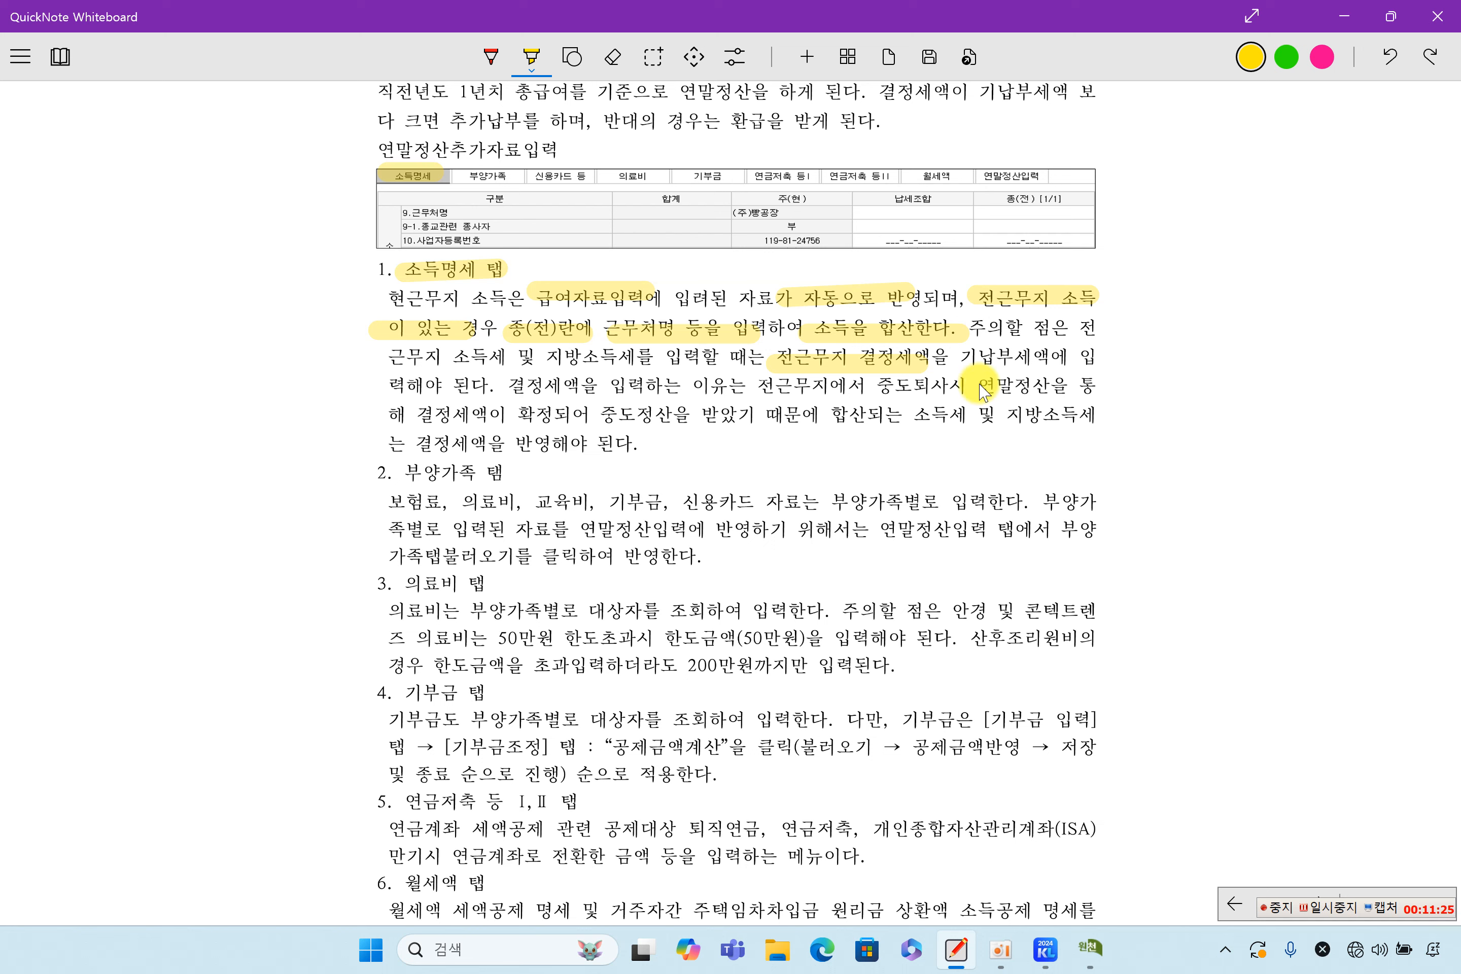
Highlight the 중도퇴사 sentences about leaving mid-year, the confirmed final tax, and mid-year settlement
left_click_drag(843, 395, 1002, 394)
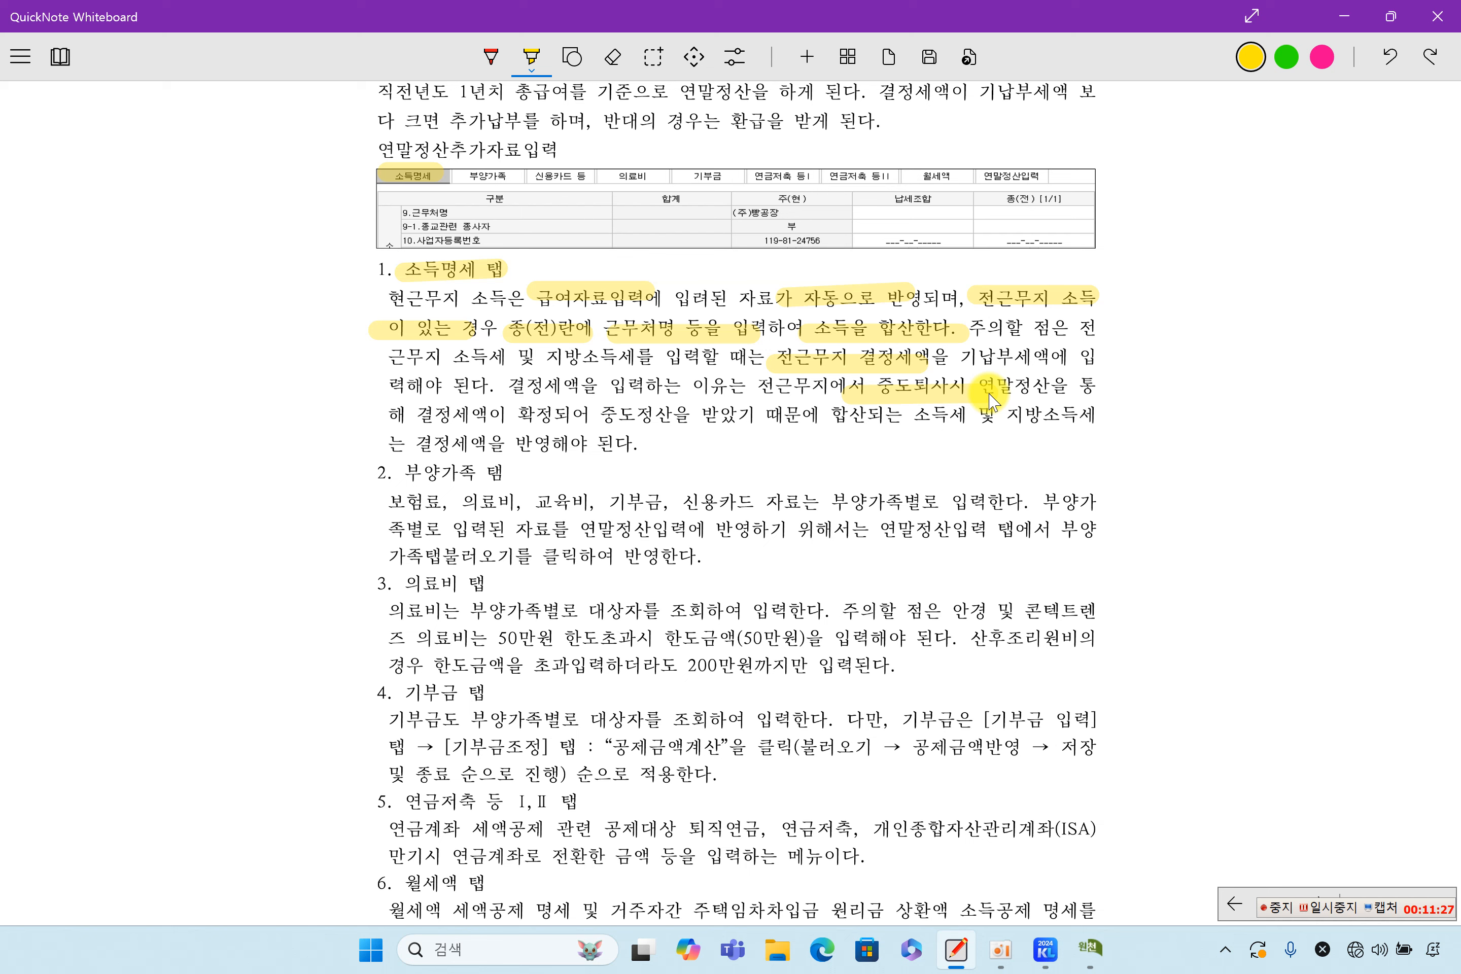
left_click_drag(441, 415, 531, 418)
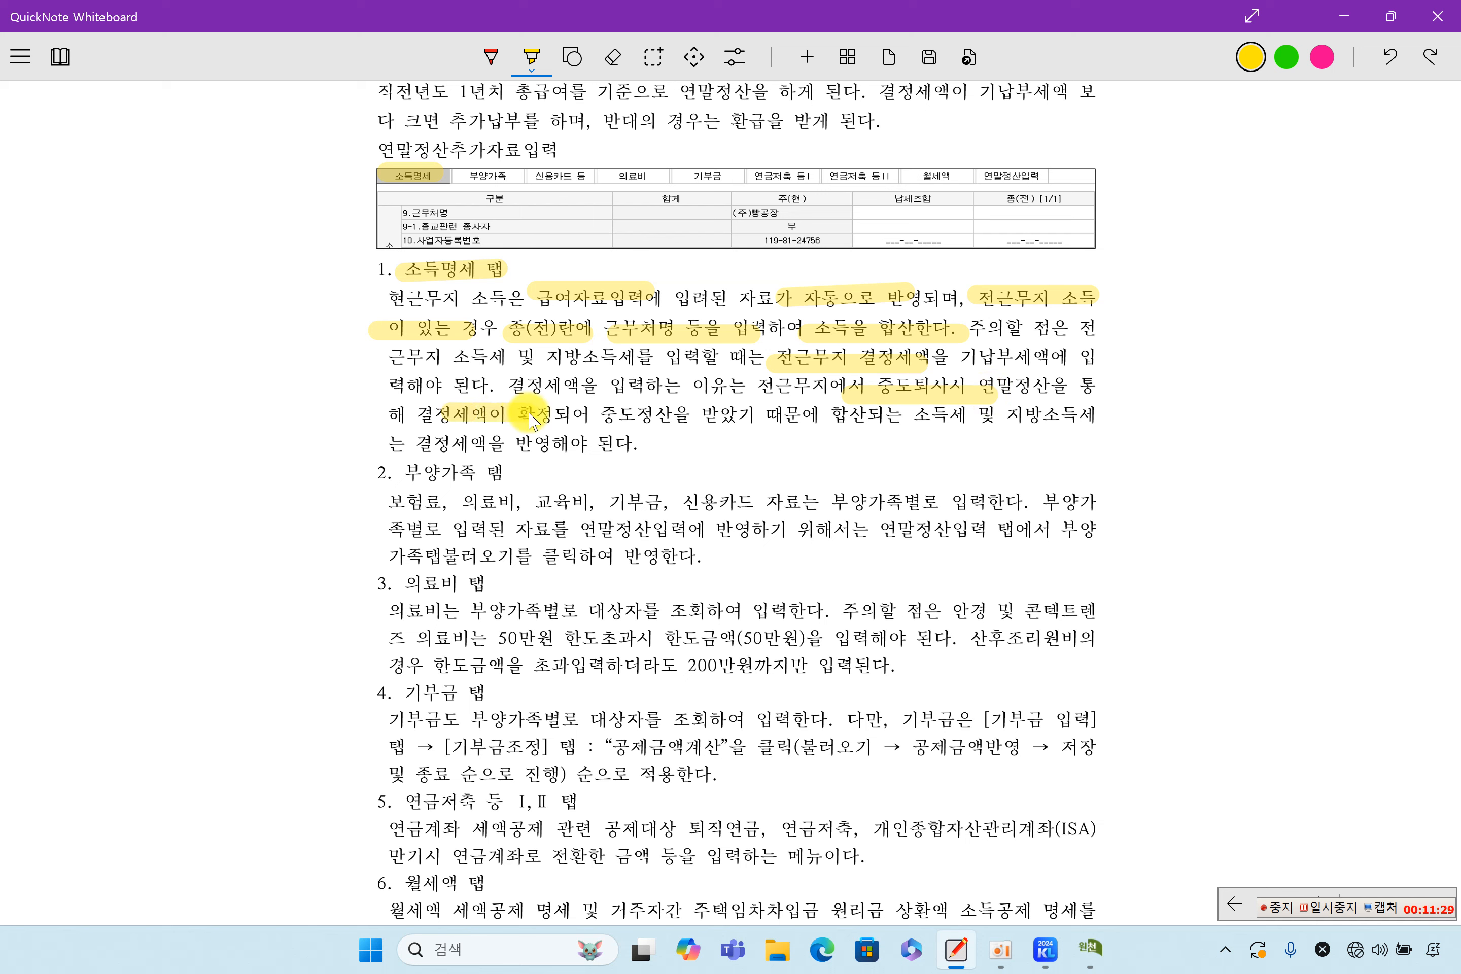
left_click_drag(620, 416, 738, 419)
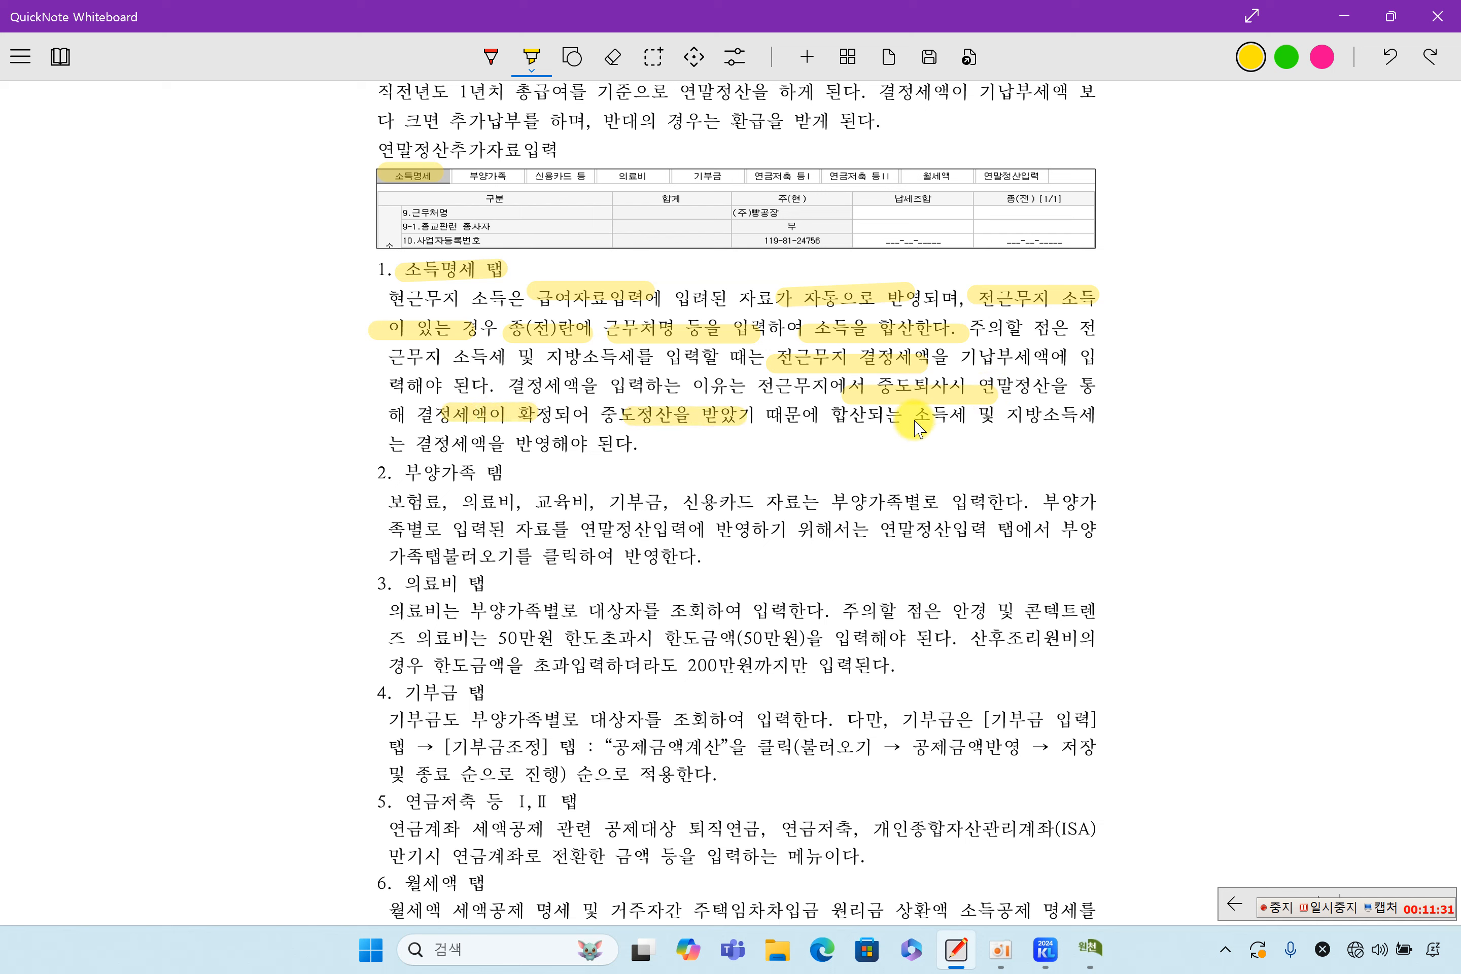
left_click_drag(452, 444, 571, 445)
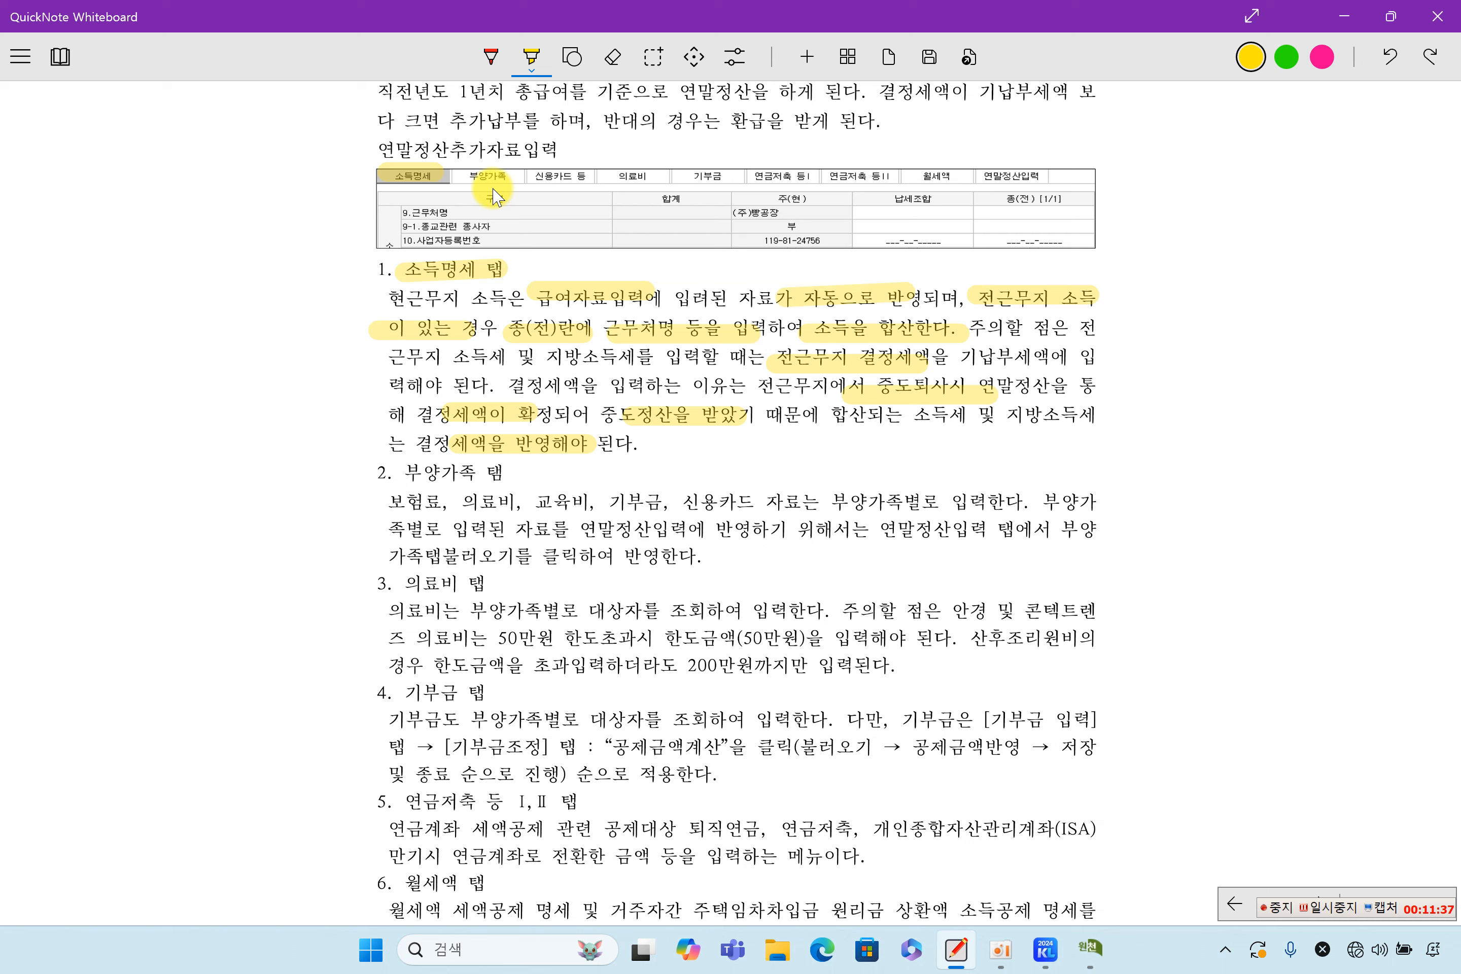
Highlight the 부양가족 tab in the pictured screen and the 부양가족 탭 heading, then return to KcLep
left_click_drag(469, 169, 506, 176)
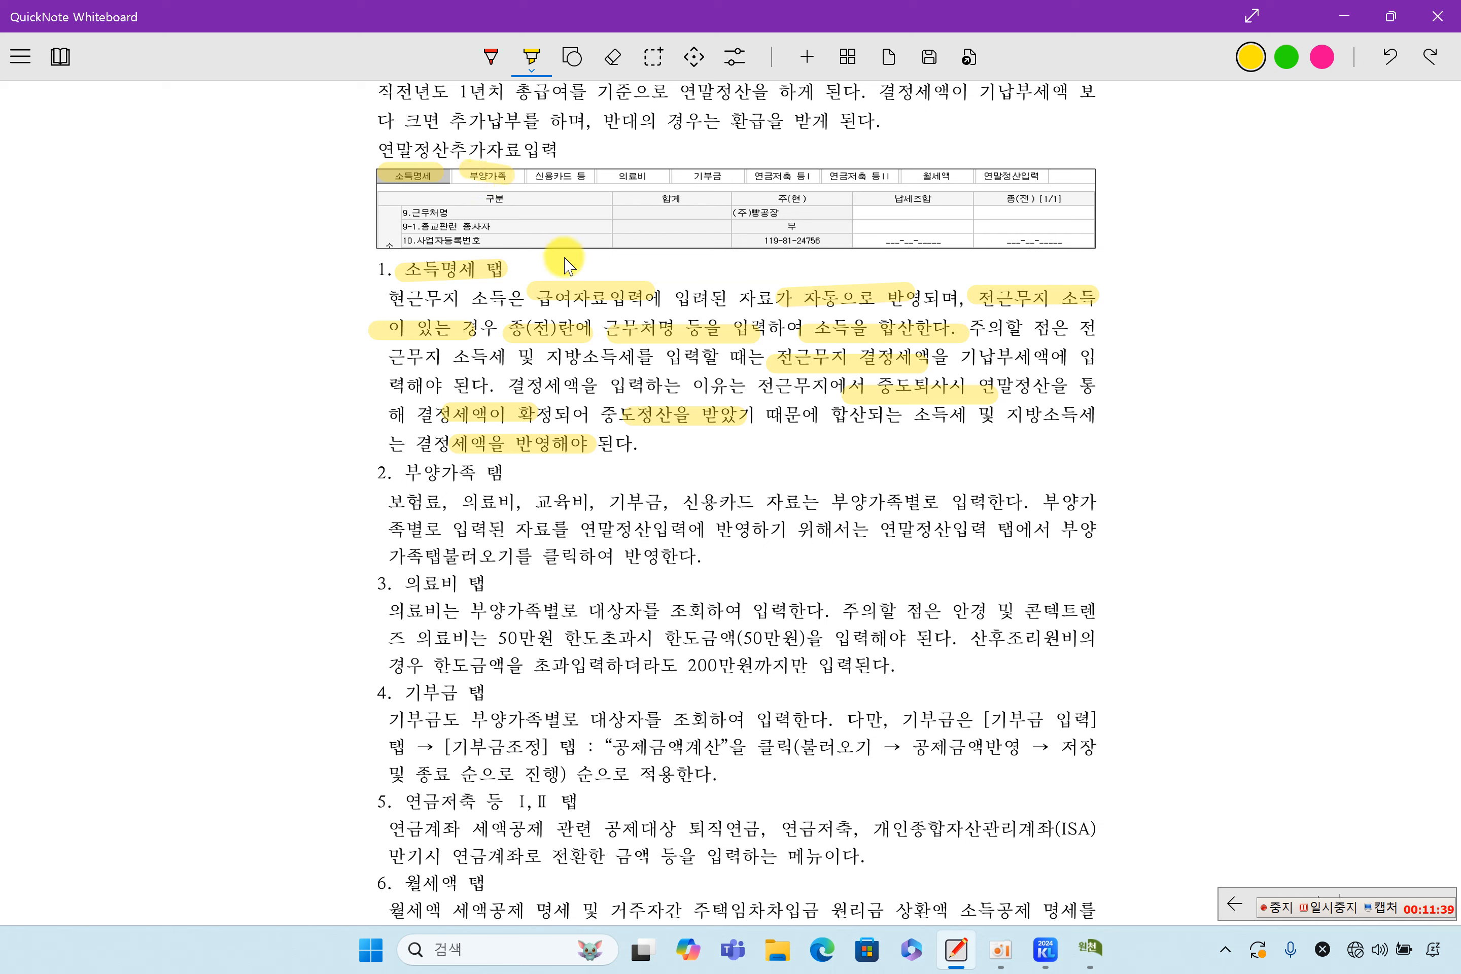
left_click_drag(398, 473, 497, 475)
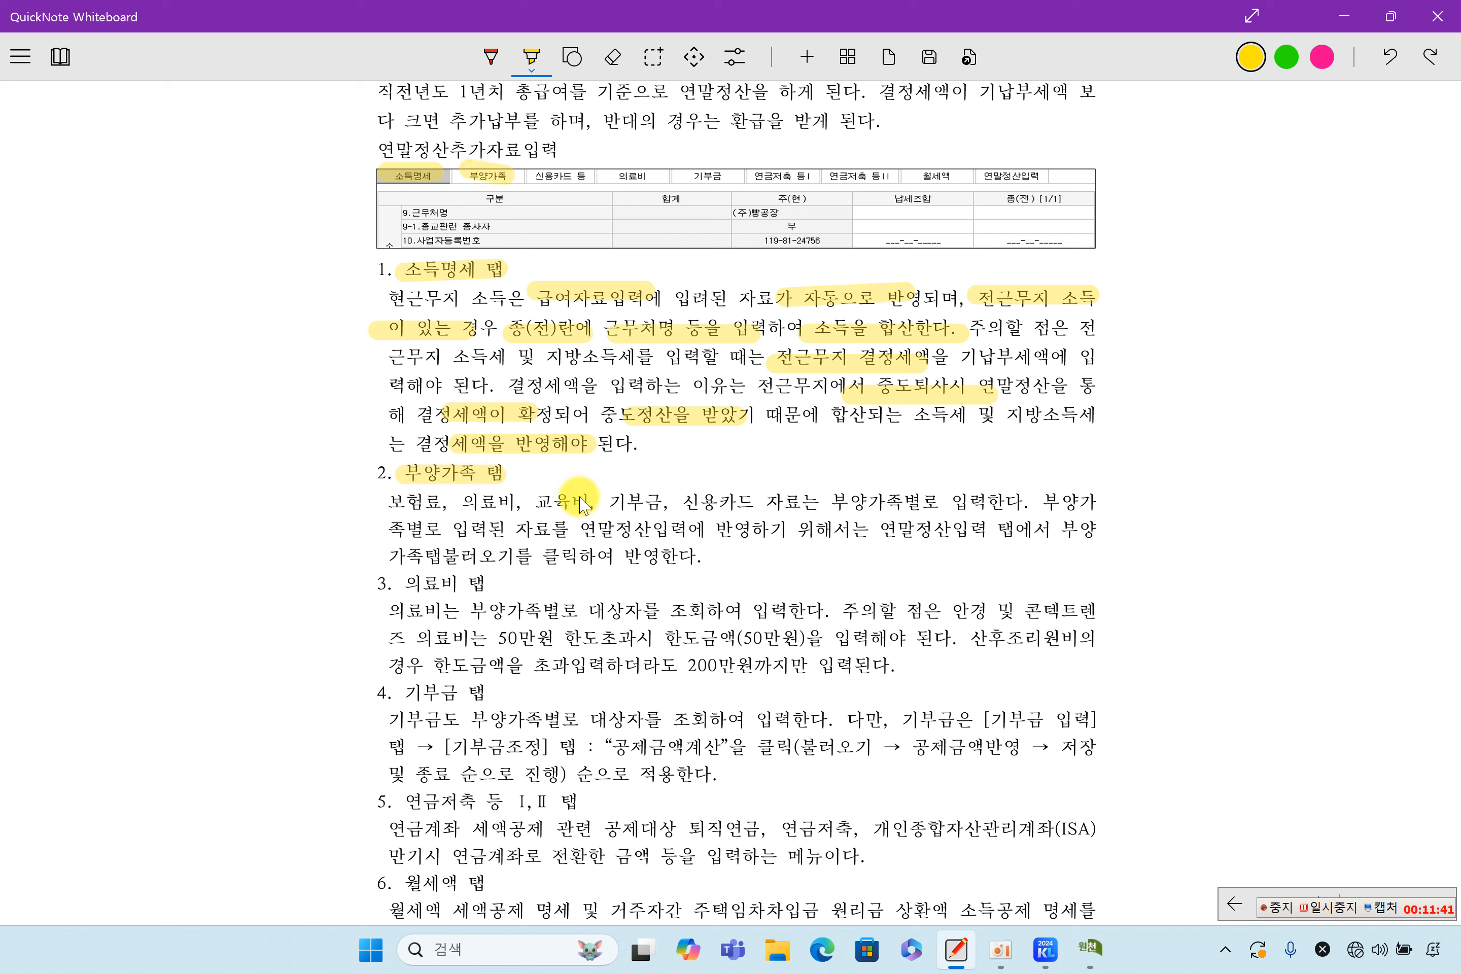
left_click(1089, 948)
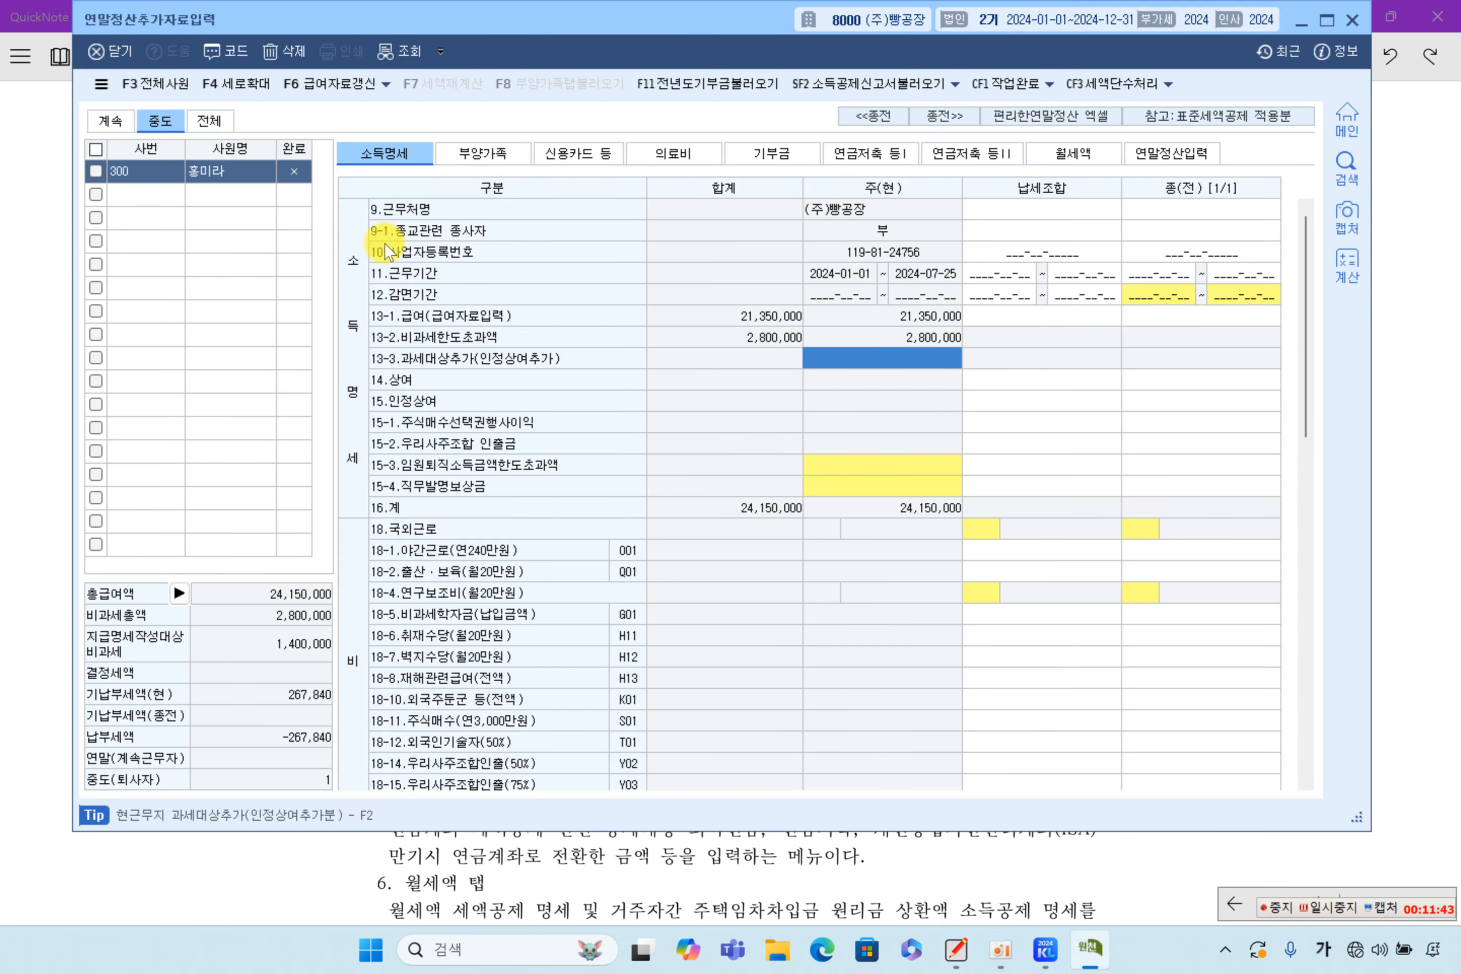
Open the 부양가족 tab for a continuing (계속) employee, employee 100
left_click(483, 153)
left_click(112, 121)
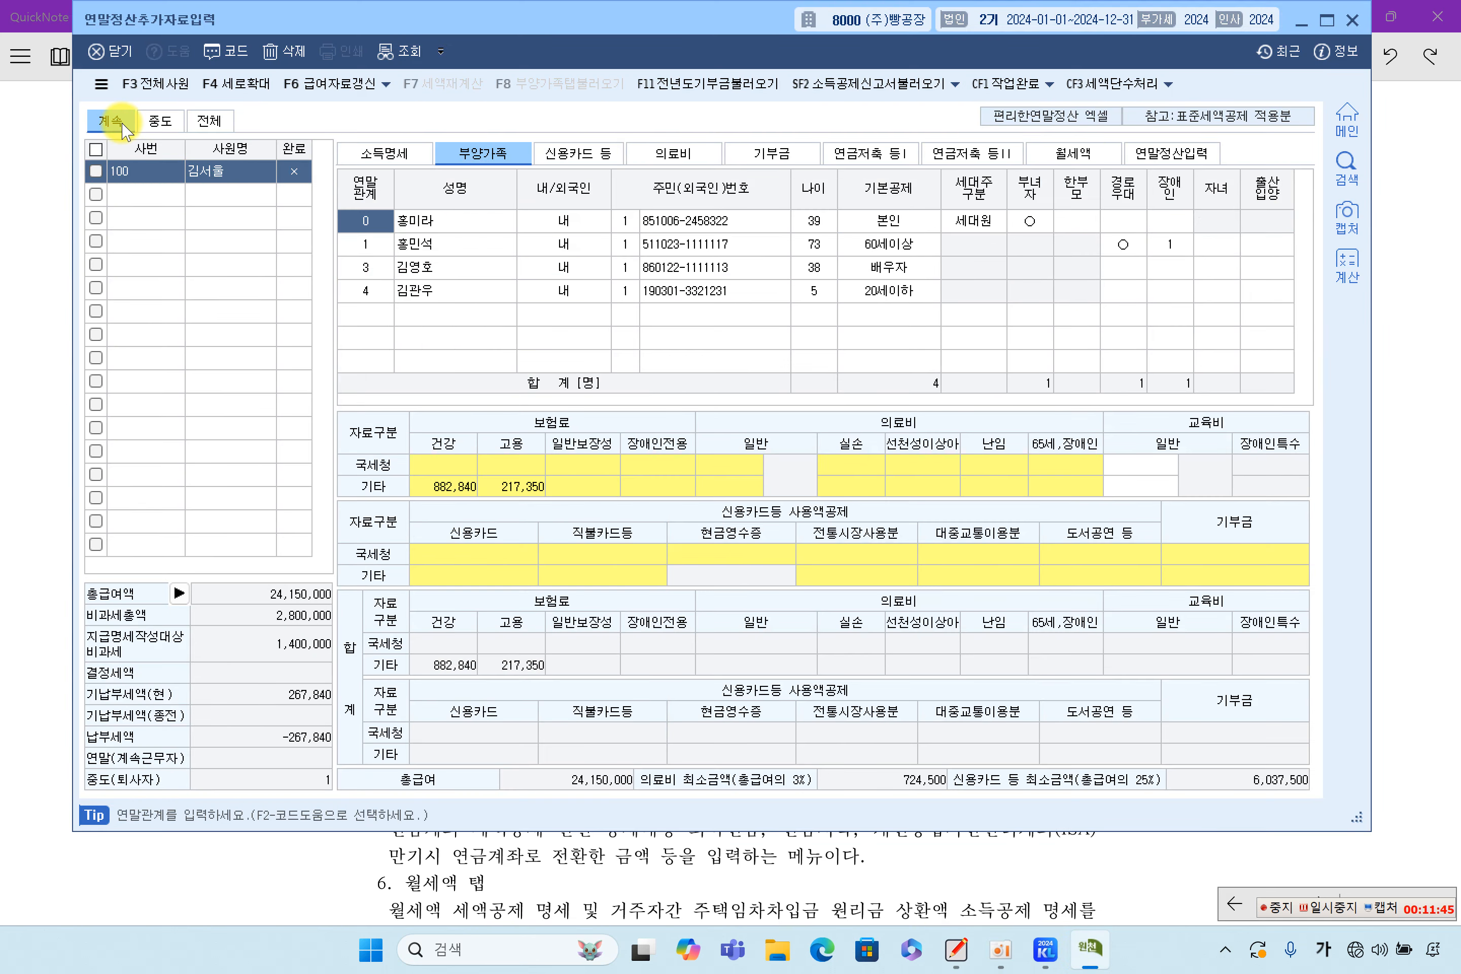
left_click(401, 152)
left_click(461, 155)
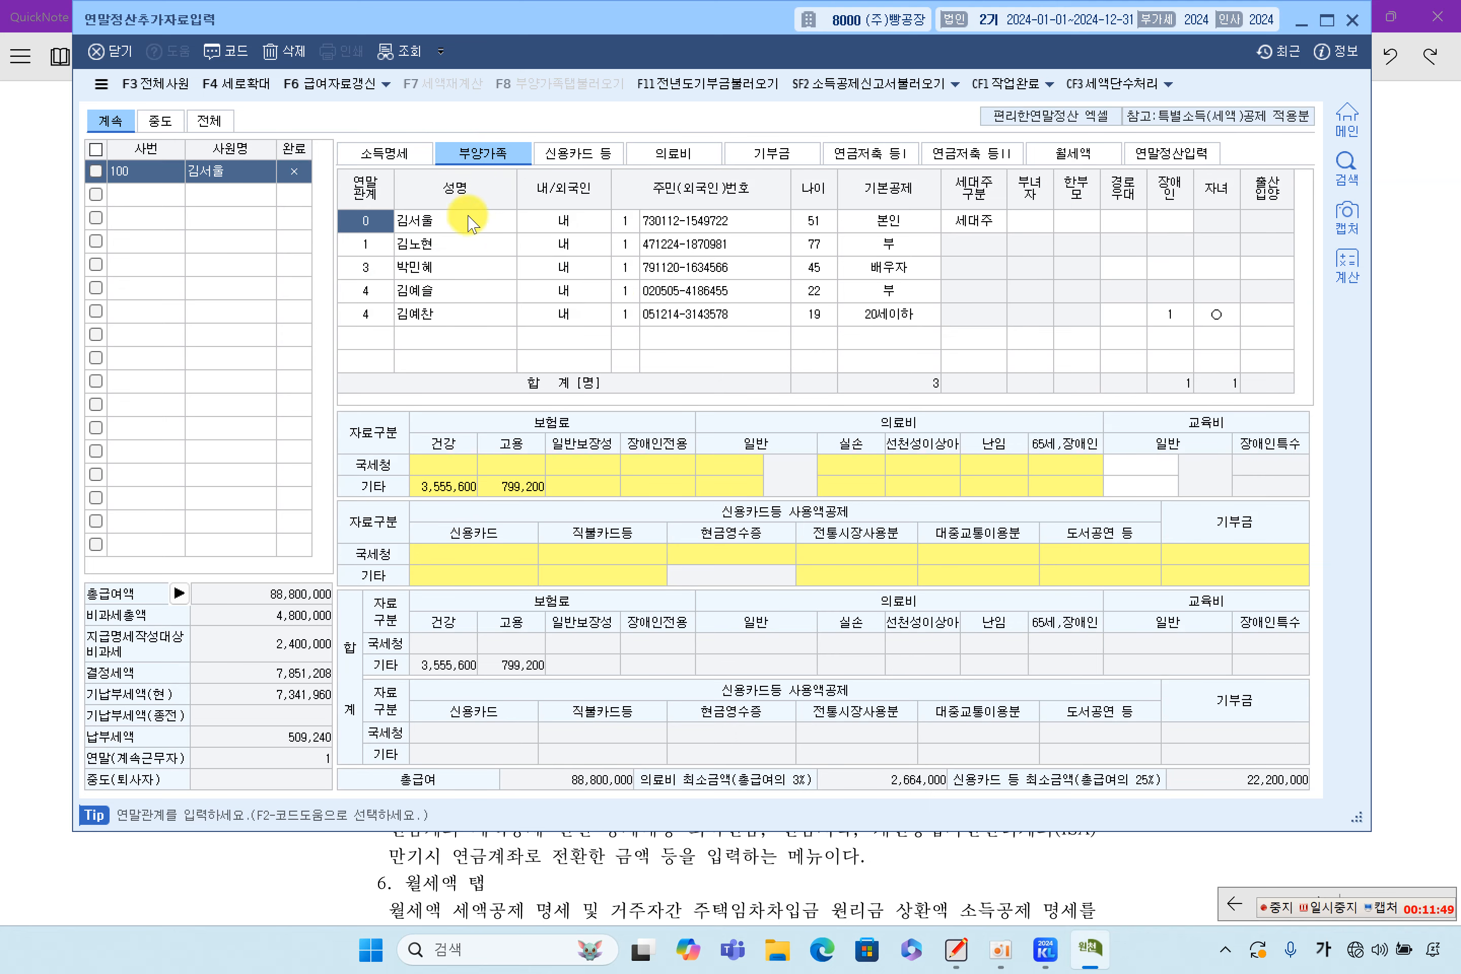
Review each family member's row in the dependants table, then bring back the textbook notes
left_click(429, 249)
left_click(428, 268)
left_click(428, 289)
left_click(431, 312)
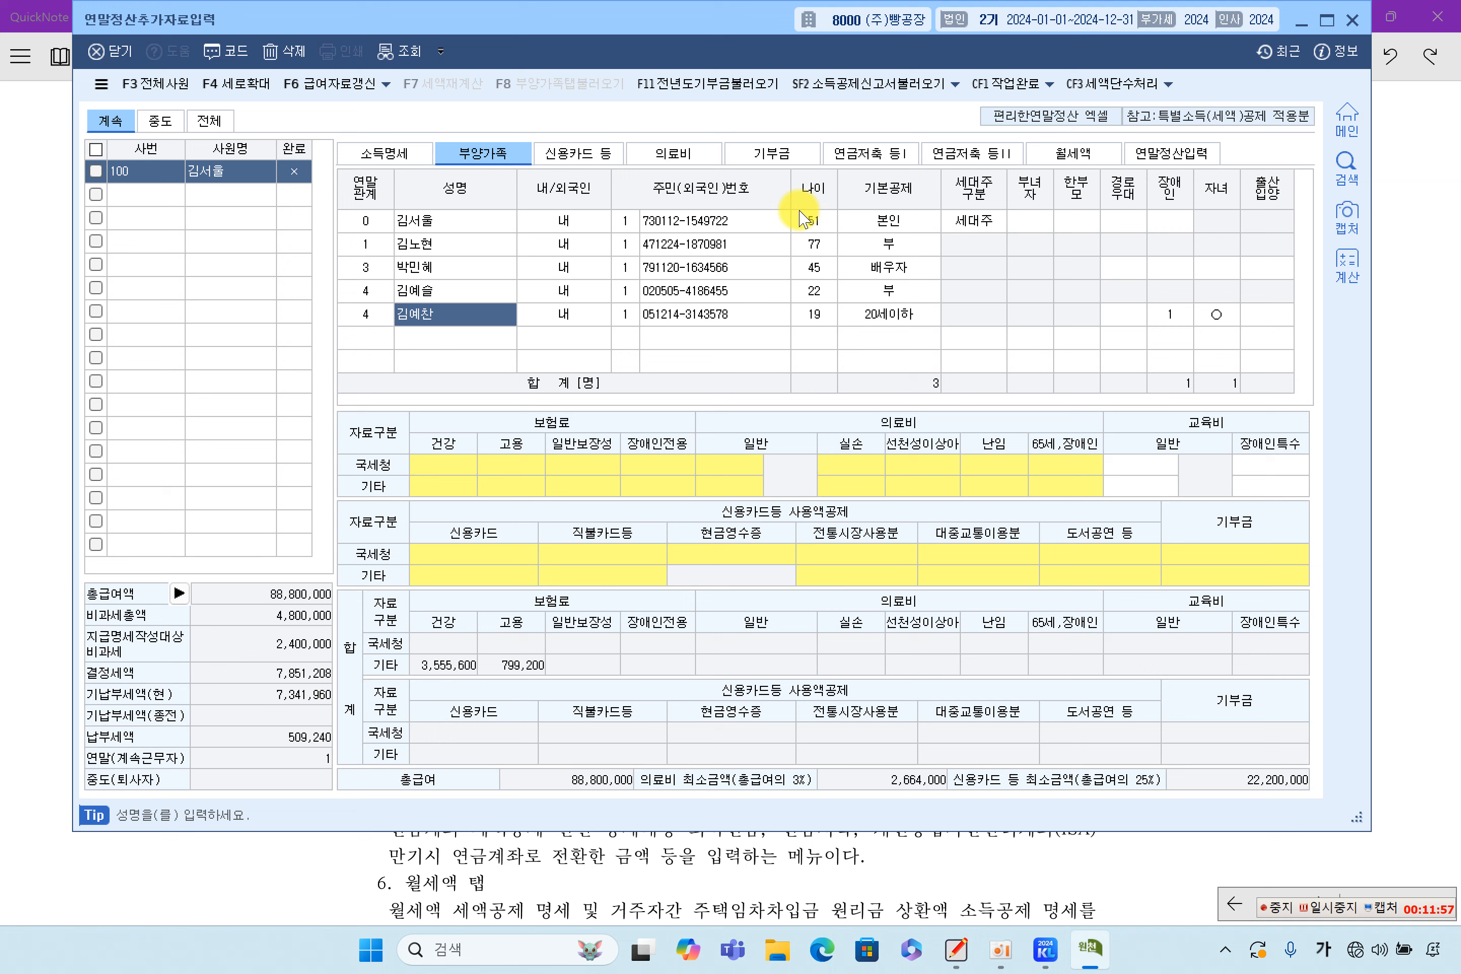
left_click(452, 221)
left_click(455, 245)
left_click(454, 268)
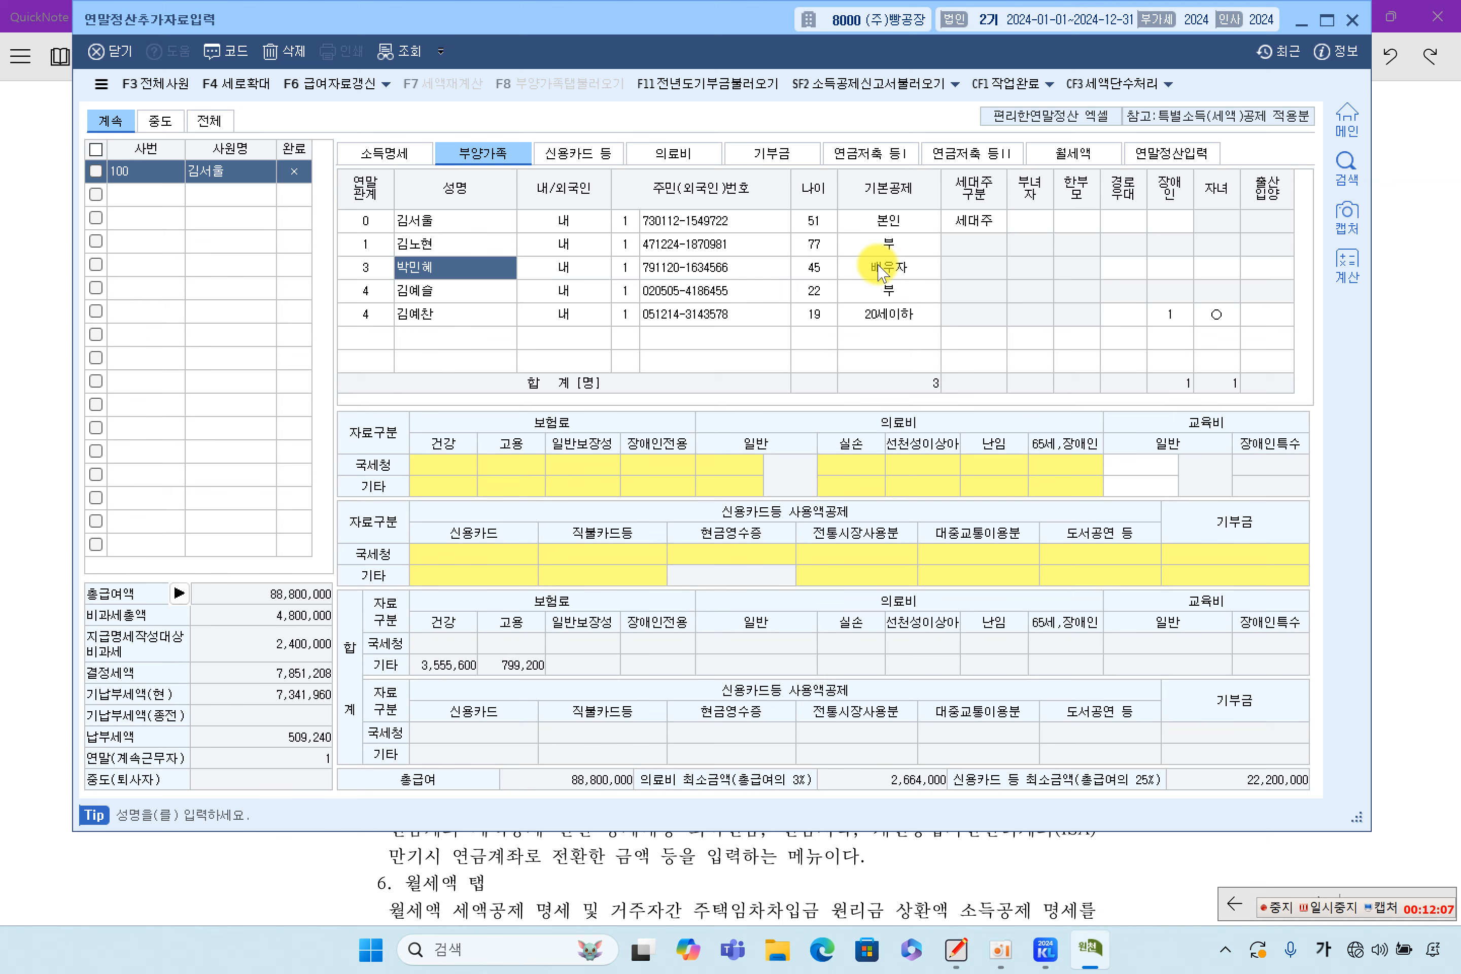
left_click(405, 221)
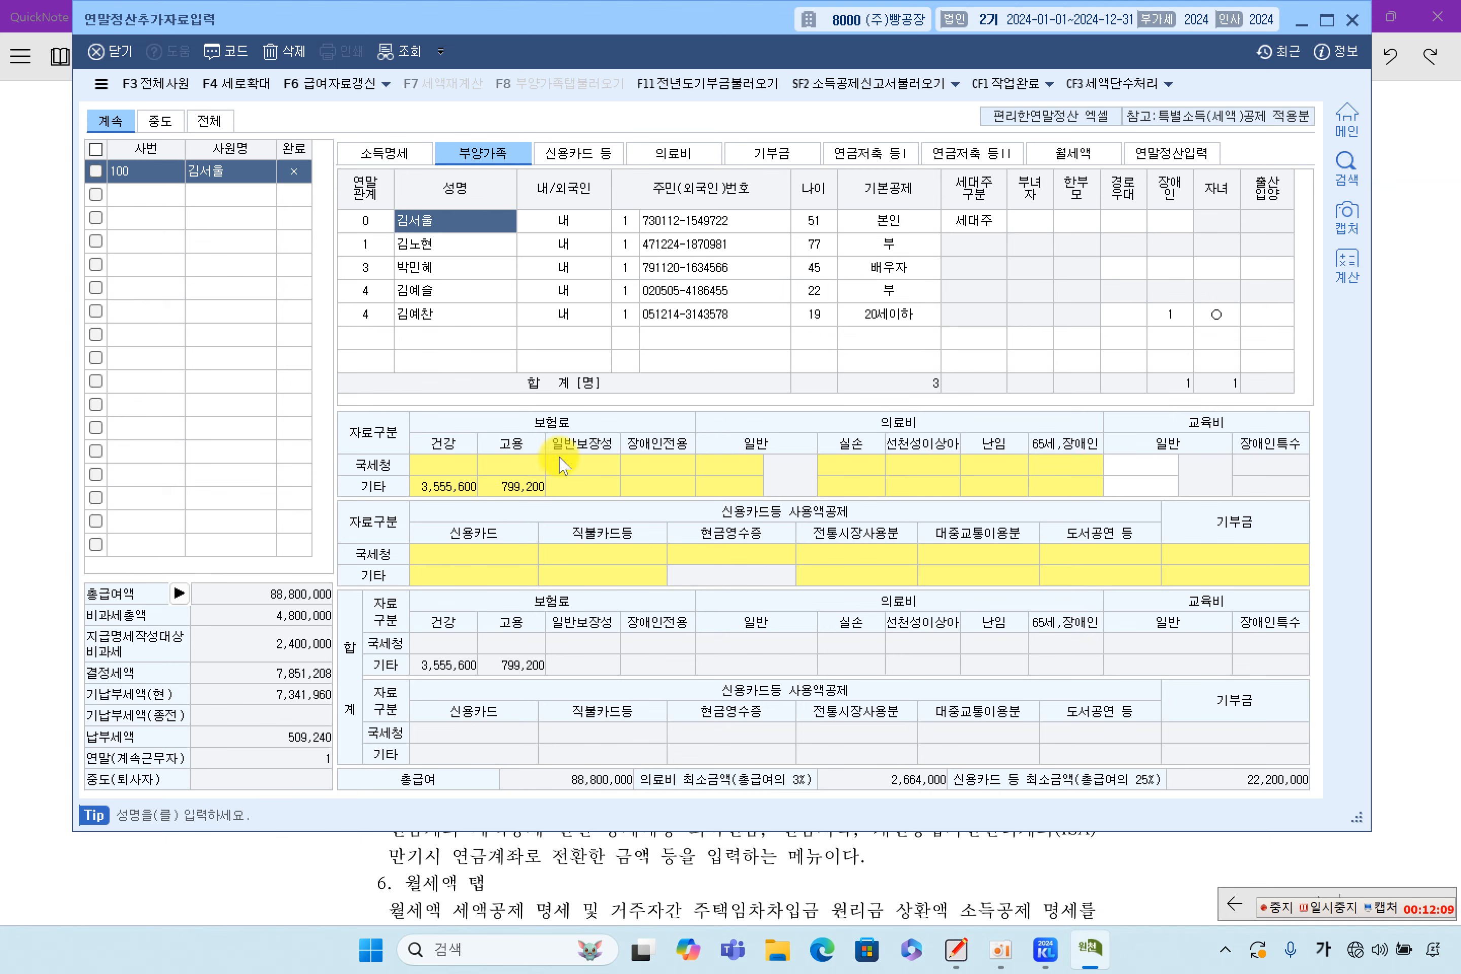
left_click(586, 850)
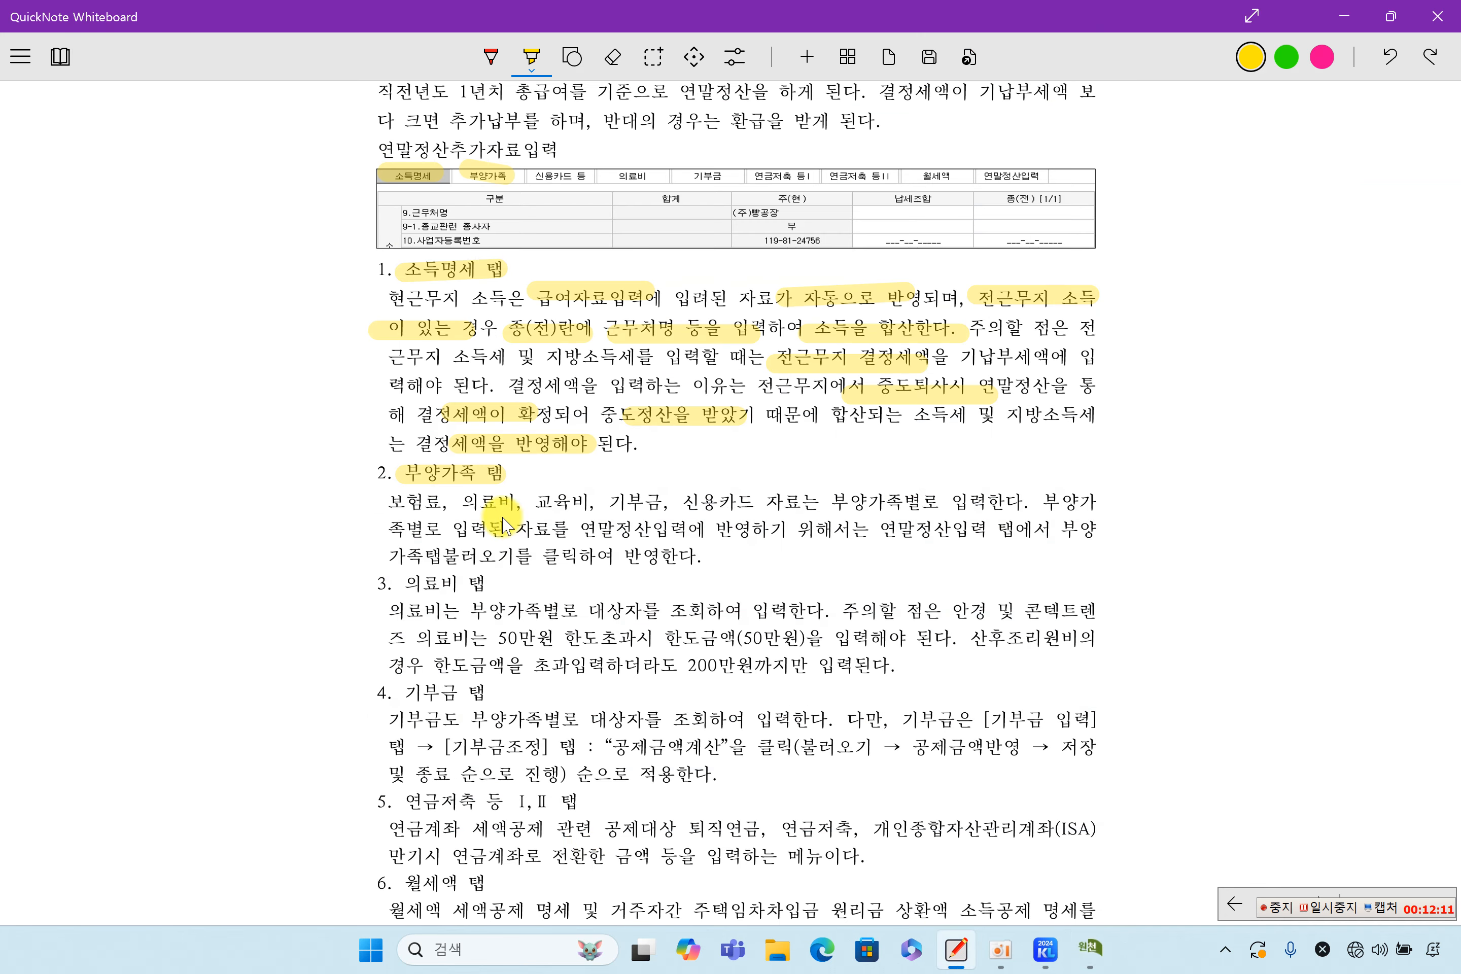
Highlight 보험료, 의료비, 교육비, 기부금, 신용카드 and 부양가족별로 입력한다 in yellow, then return to KcLep
left_click_drag(391, 504, 1029, 503)
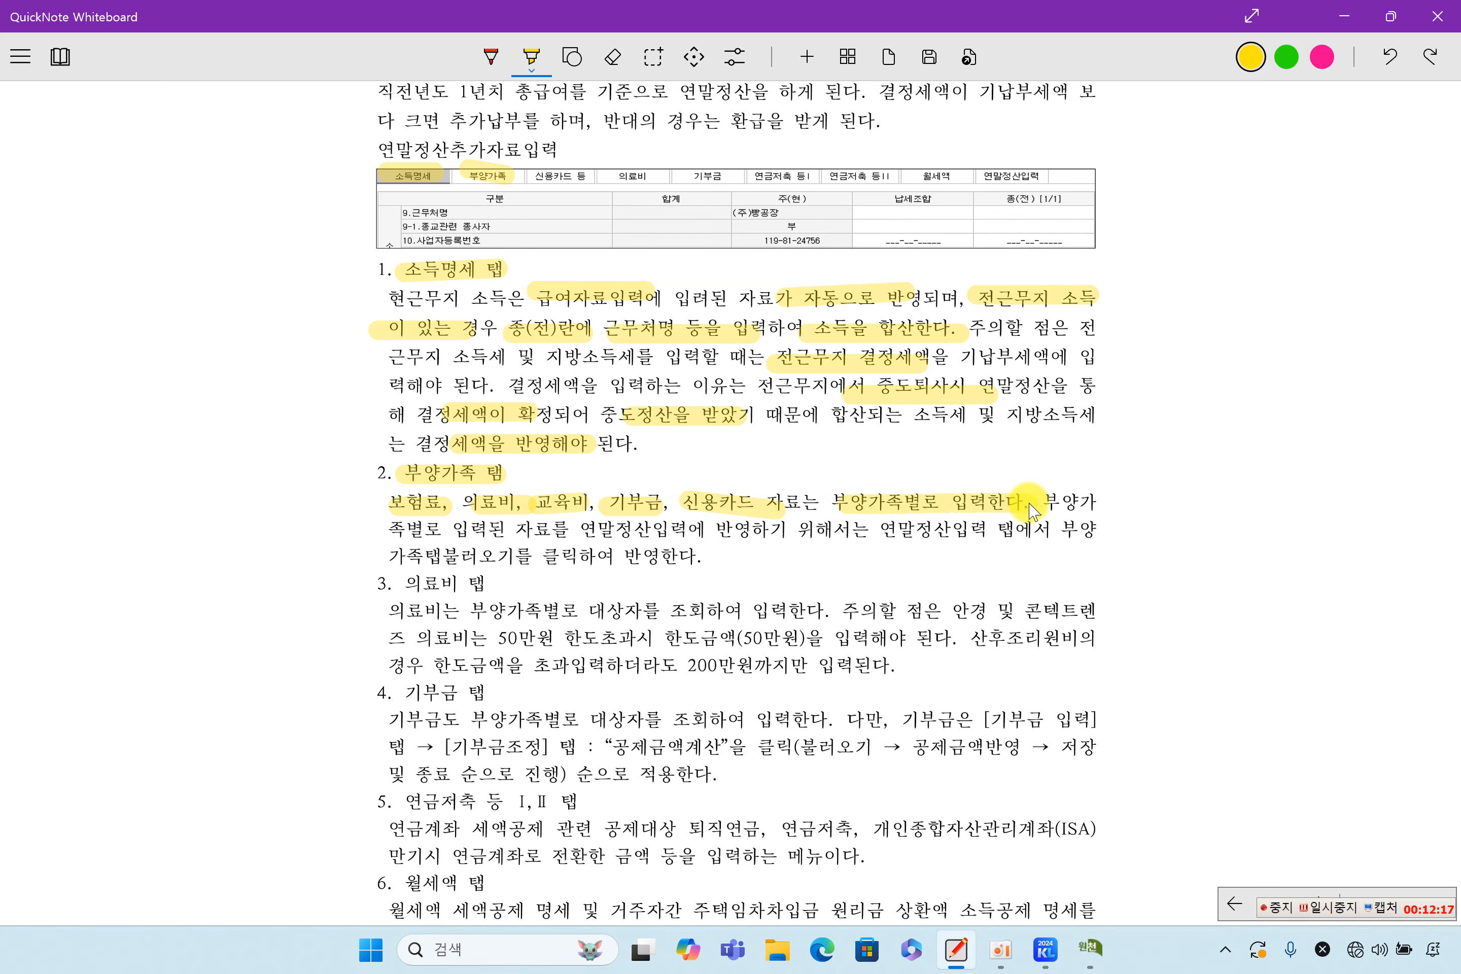
left_click(1091, 948)
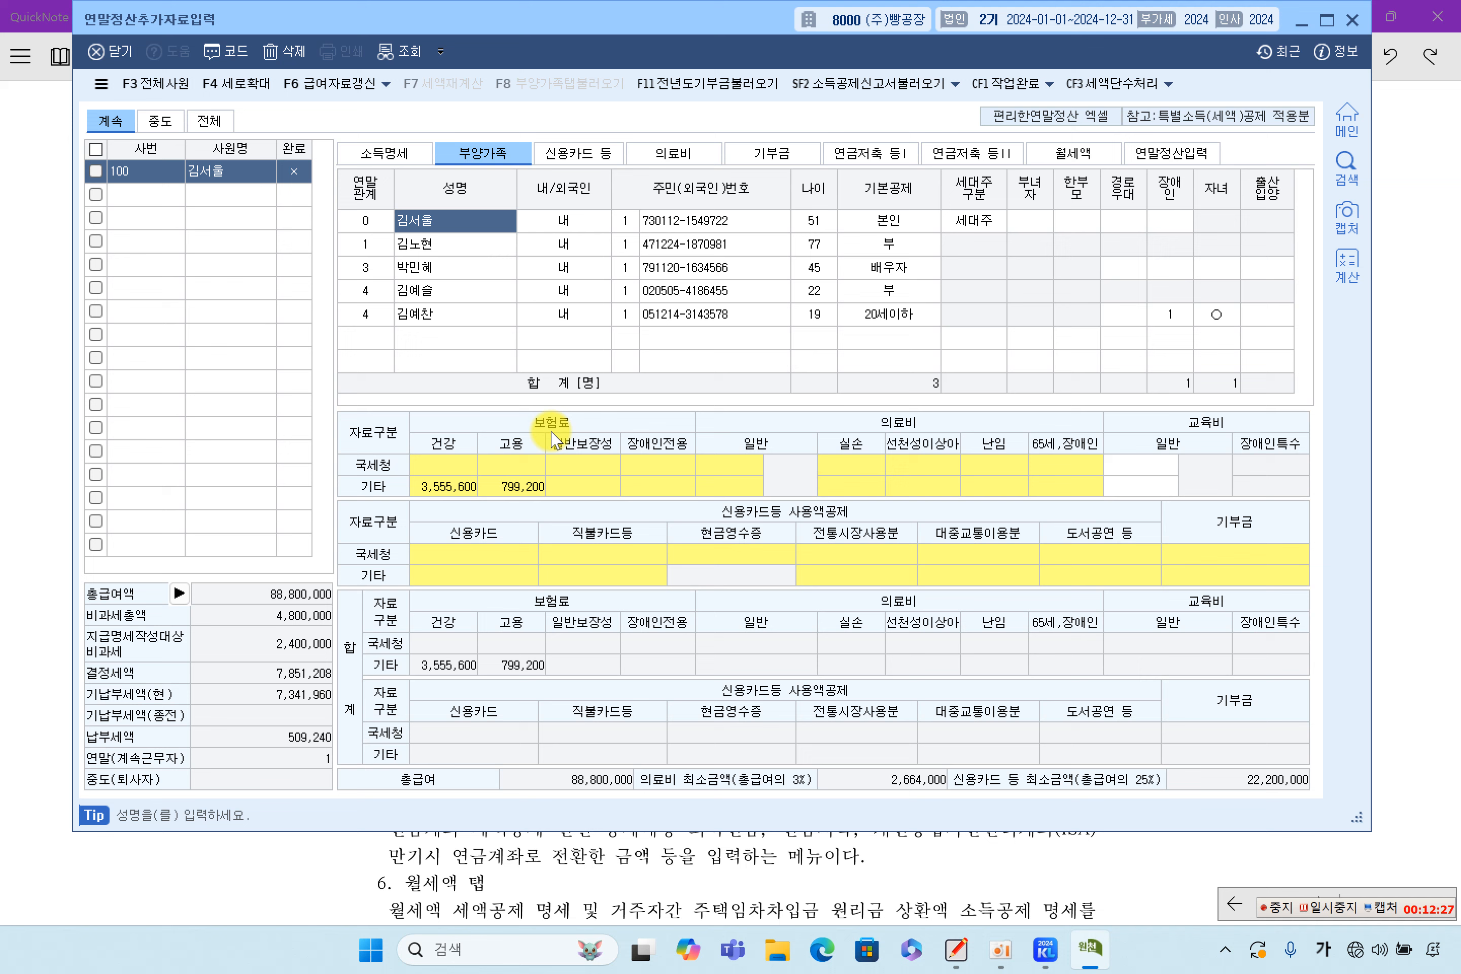
Review the taxpayer's, spouse's and children's deduction amounts, including education expenses, in the 부양가족 grid
left_click(461, 242)
left_click(459, 221)
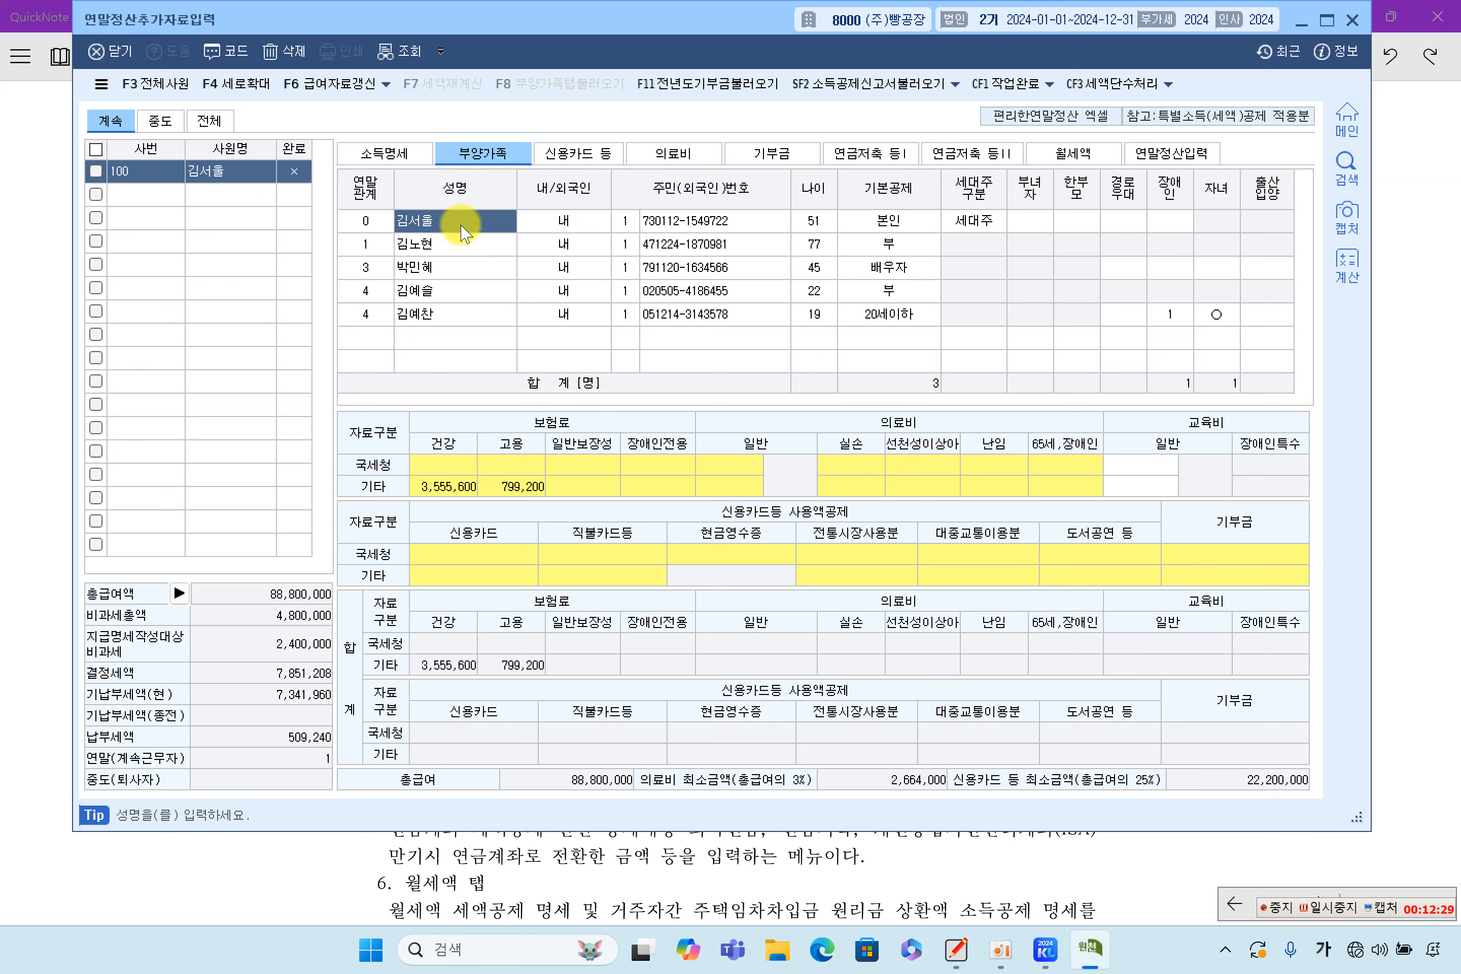
left_click(1144, 465)
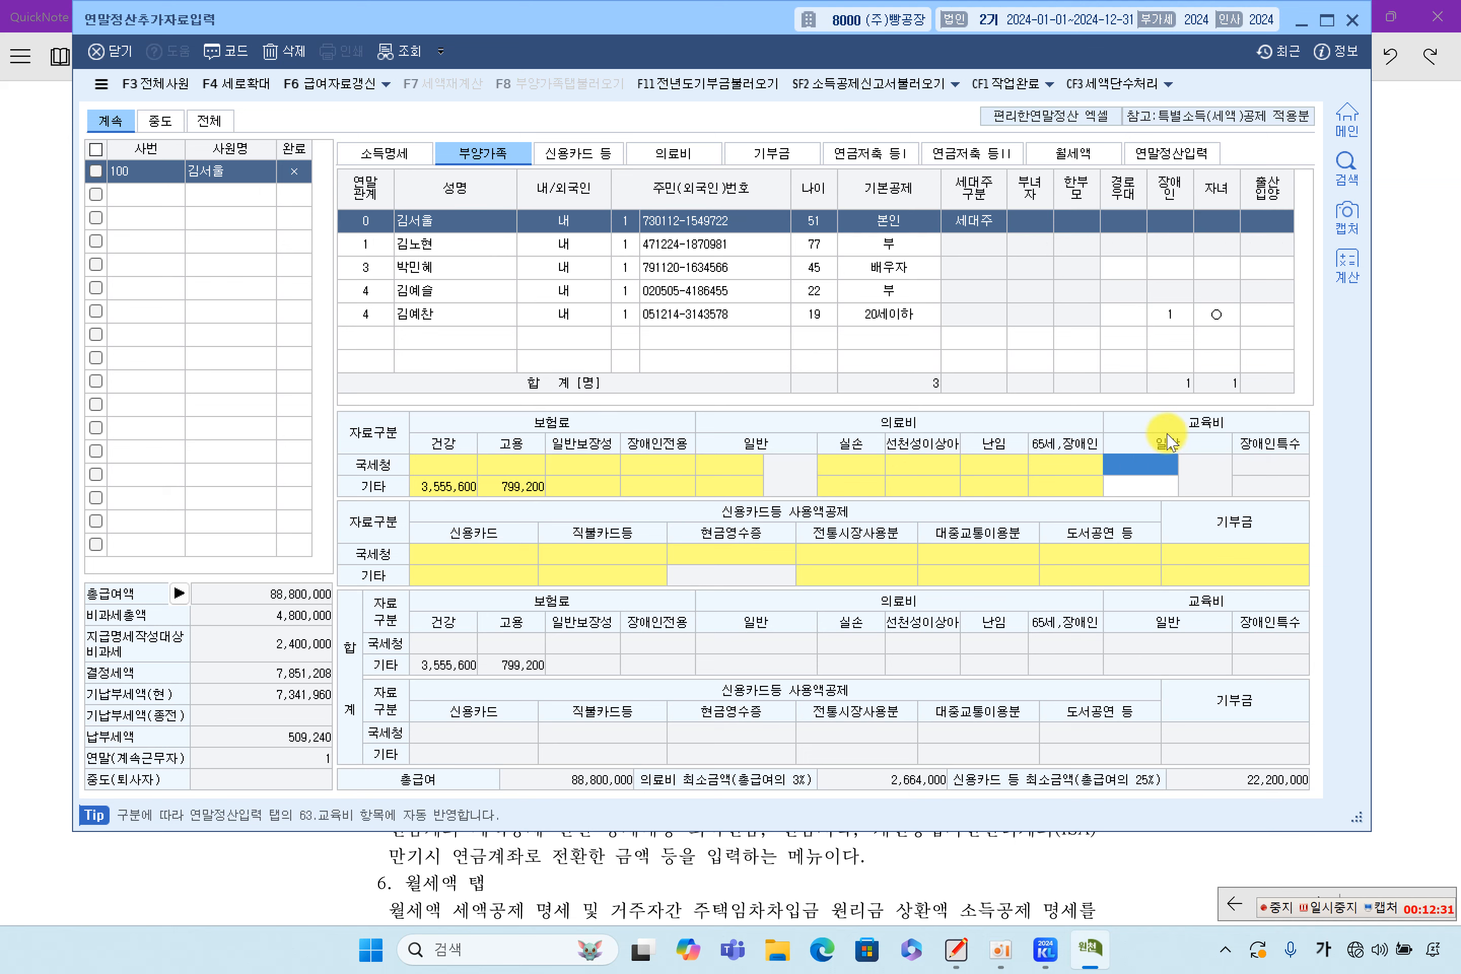
mouse_move(1193, 495)
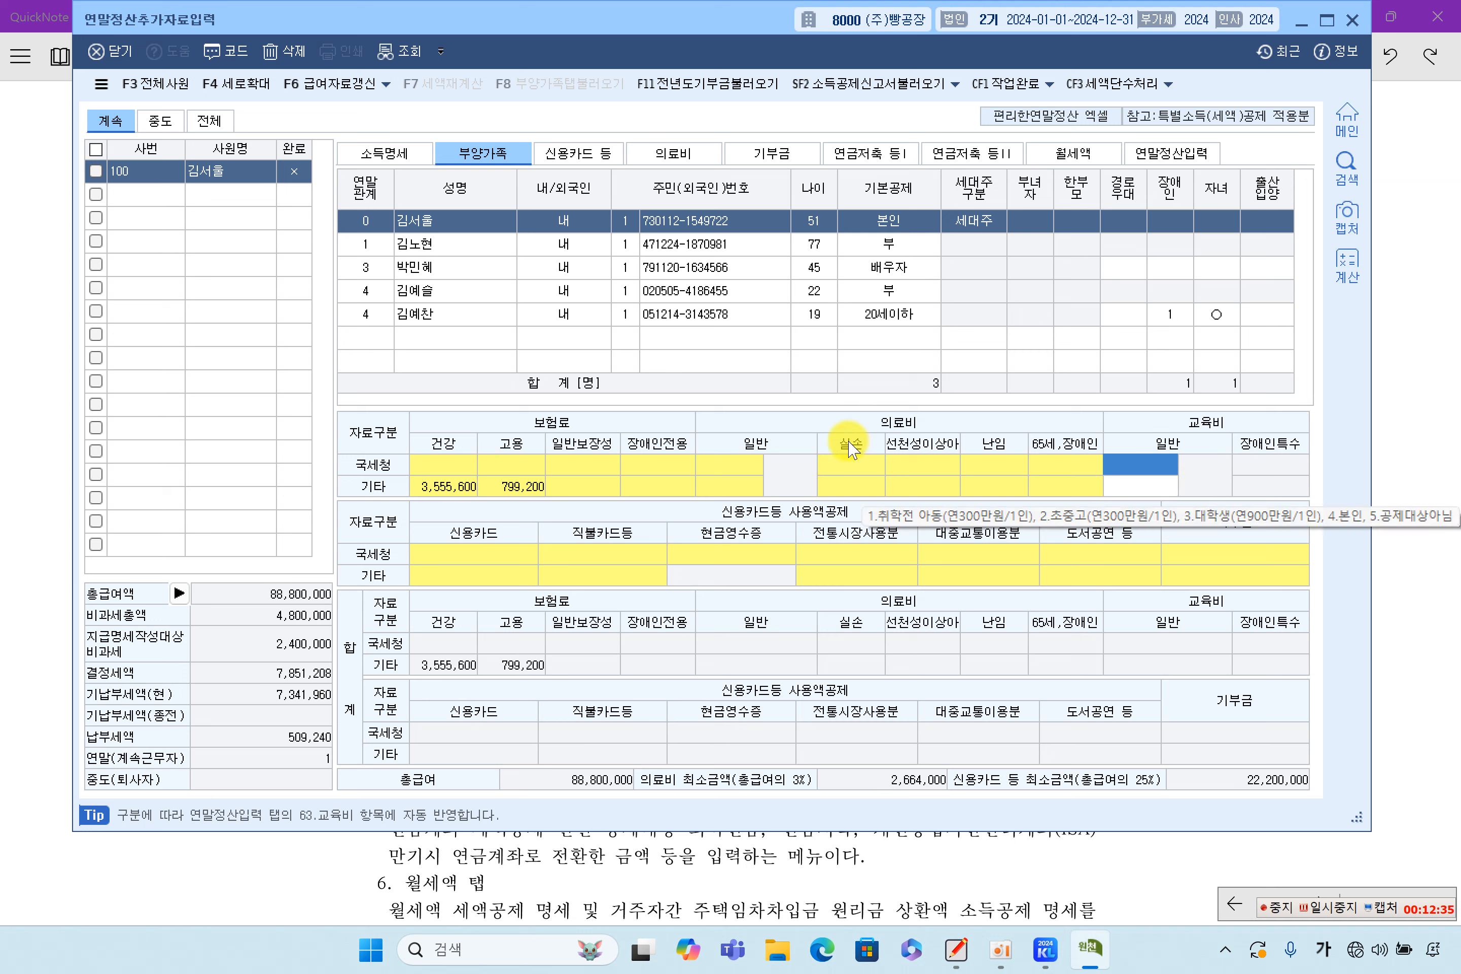
left_click(458, 269)
left_click(1156, 468)
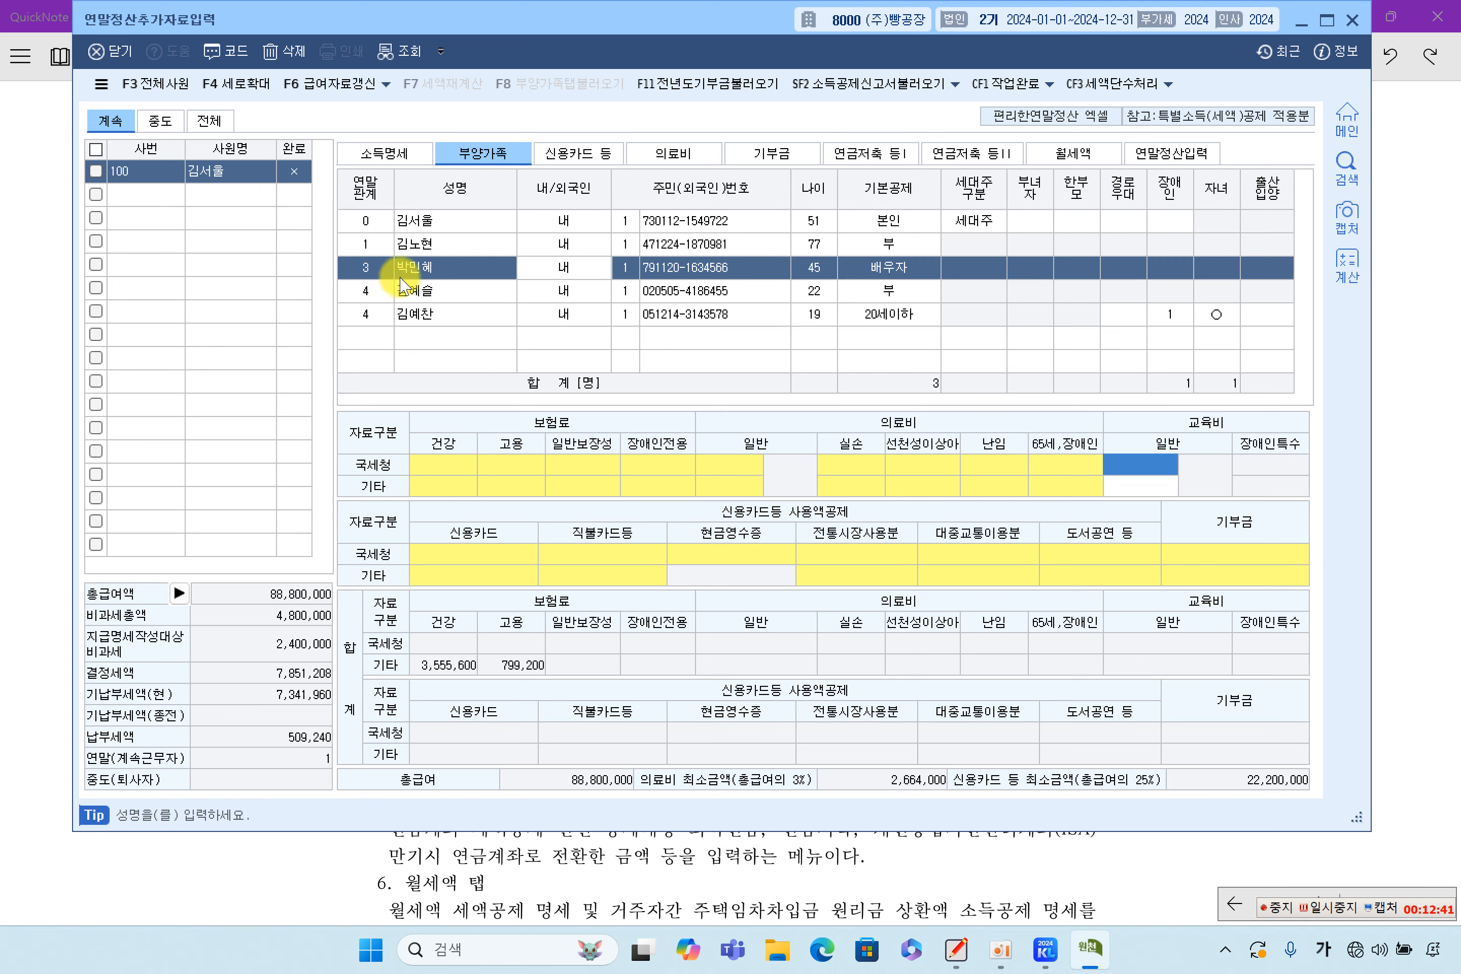
left_click(417, 314)
left_click(431, 293)
left_click(427, 267)
left_click(430, 245)
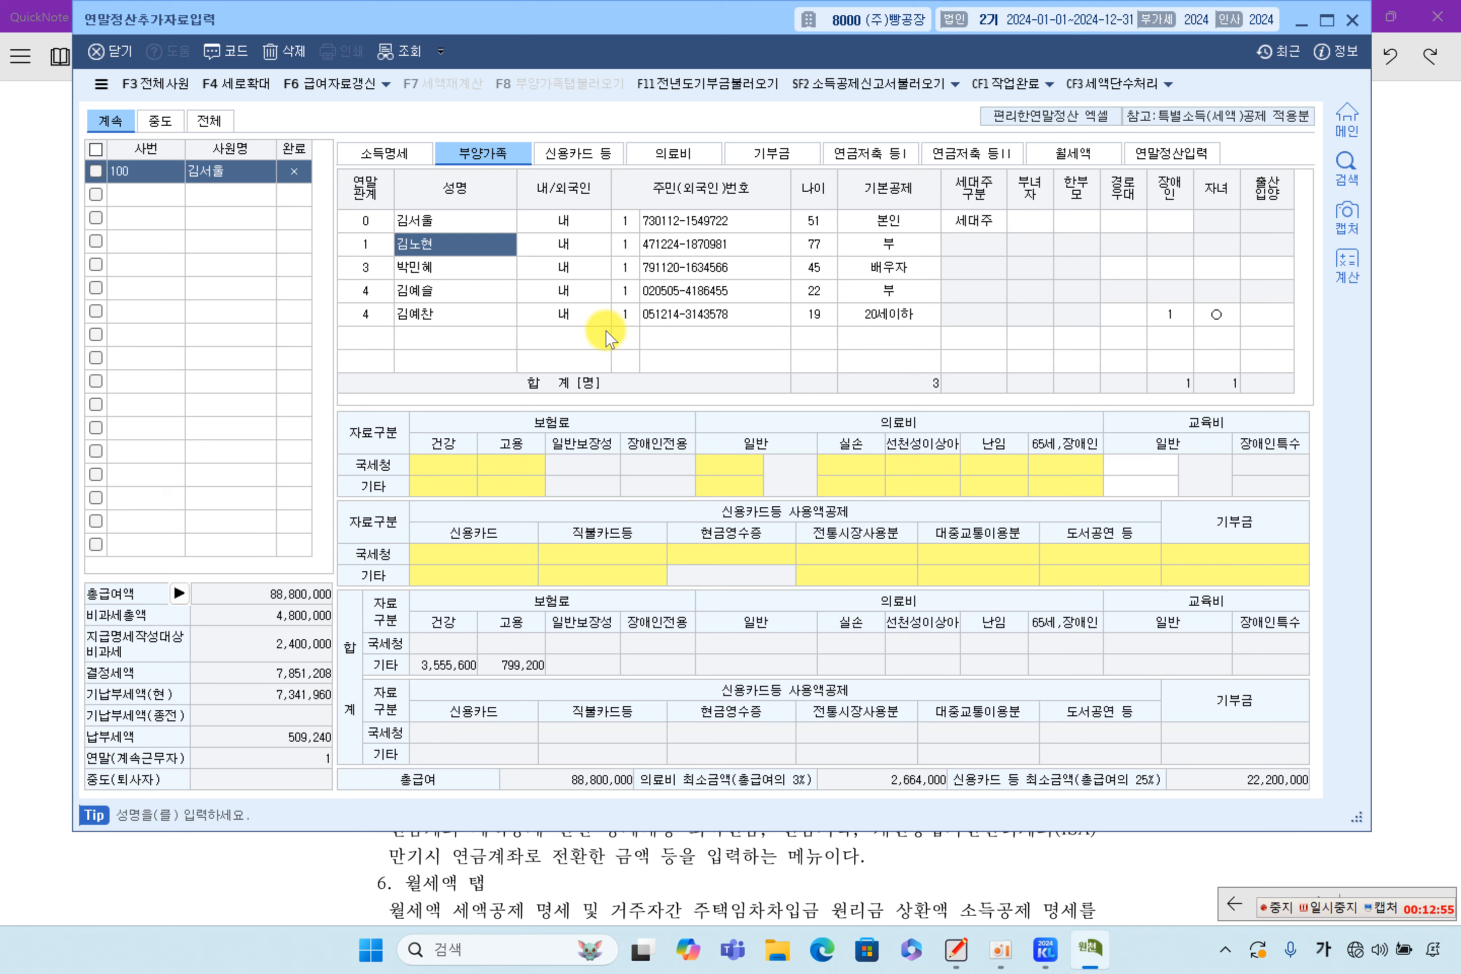
Check the parent's insurance and medical entries, view the empty 의료비 statement, then return to the notes
left_click(511, 465)
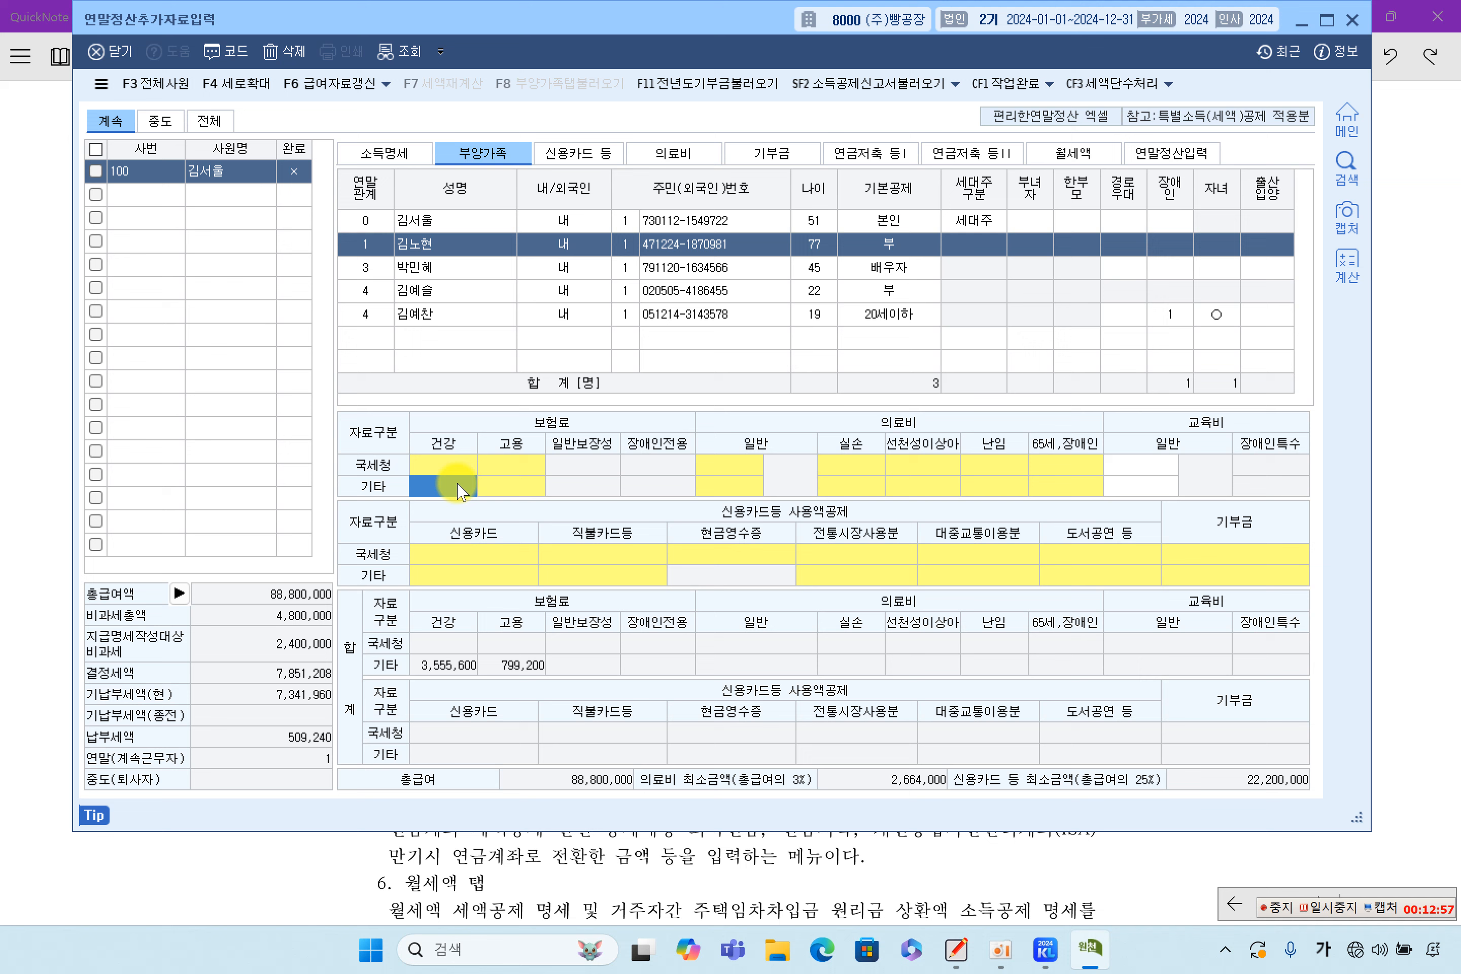
left_click(702, 484)
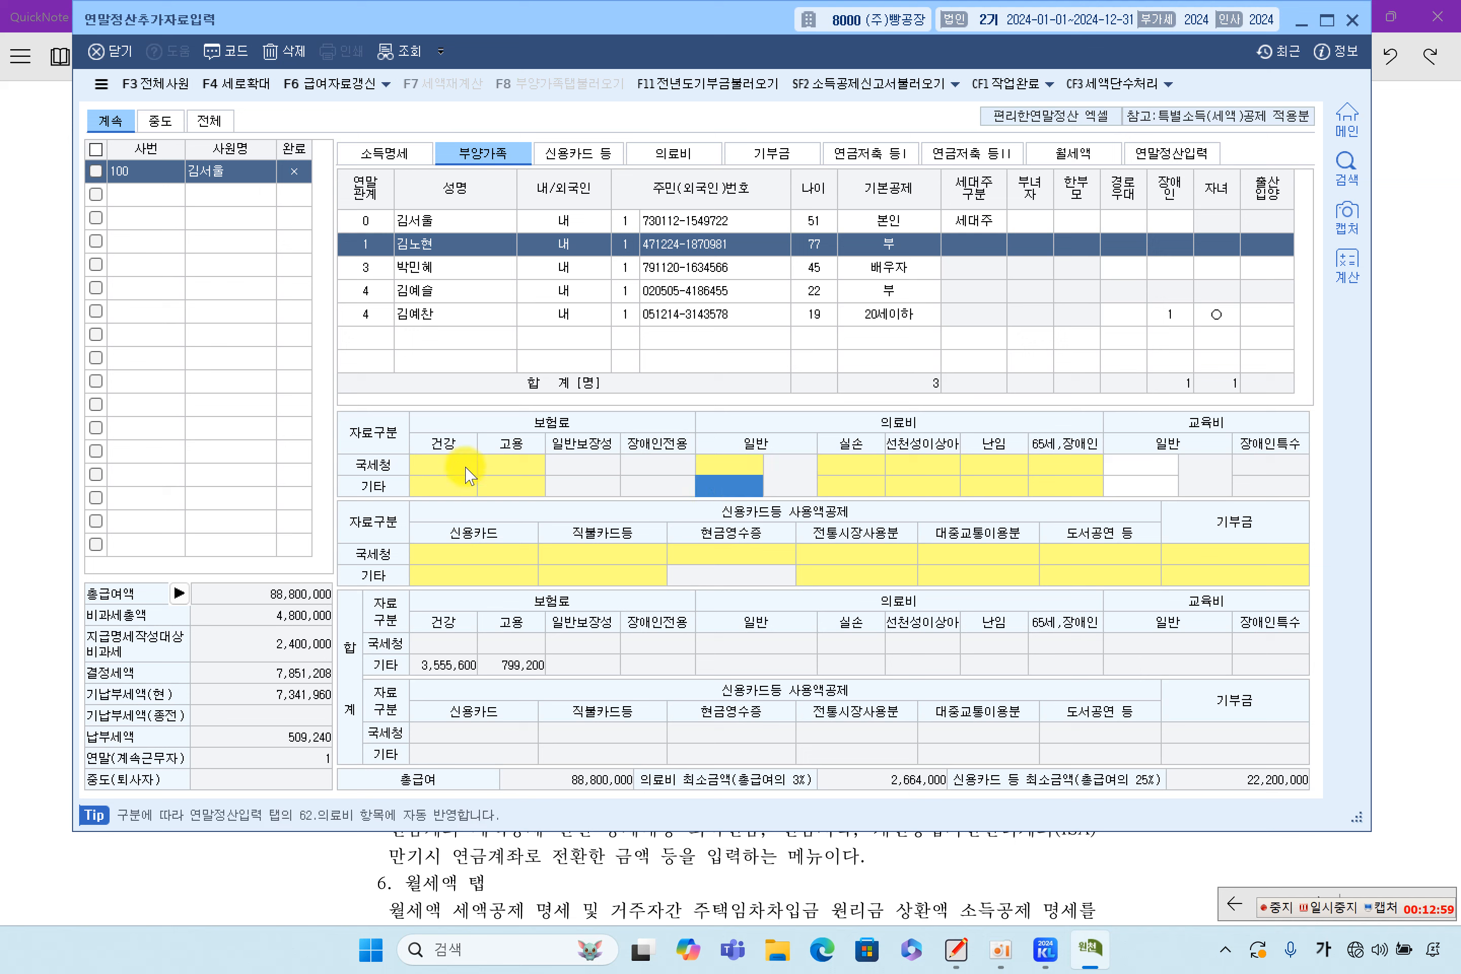
left_click(473, 556)
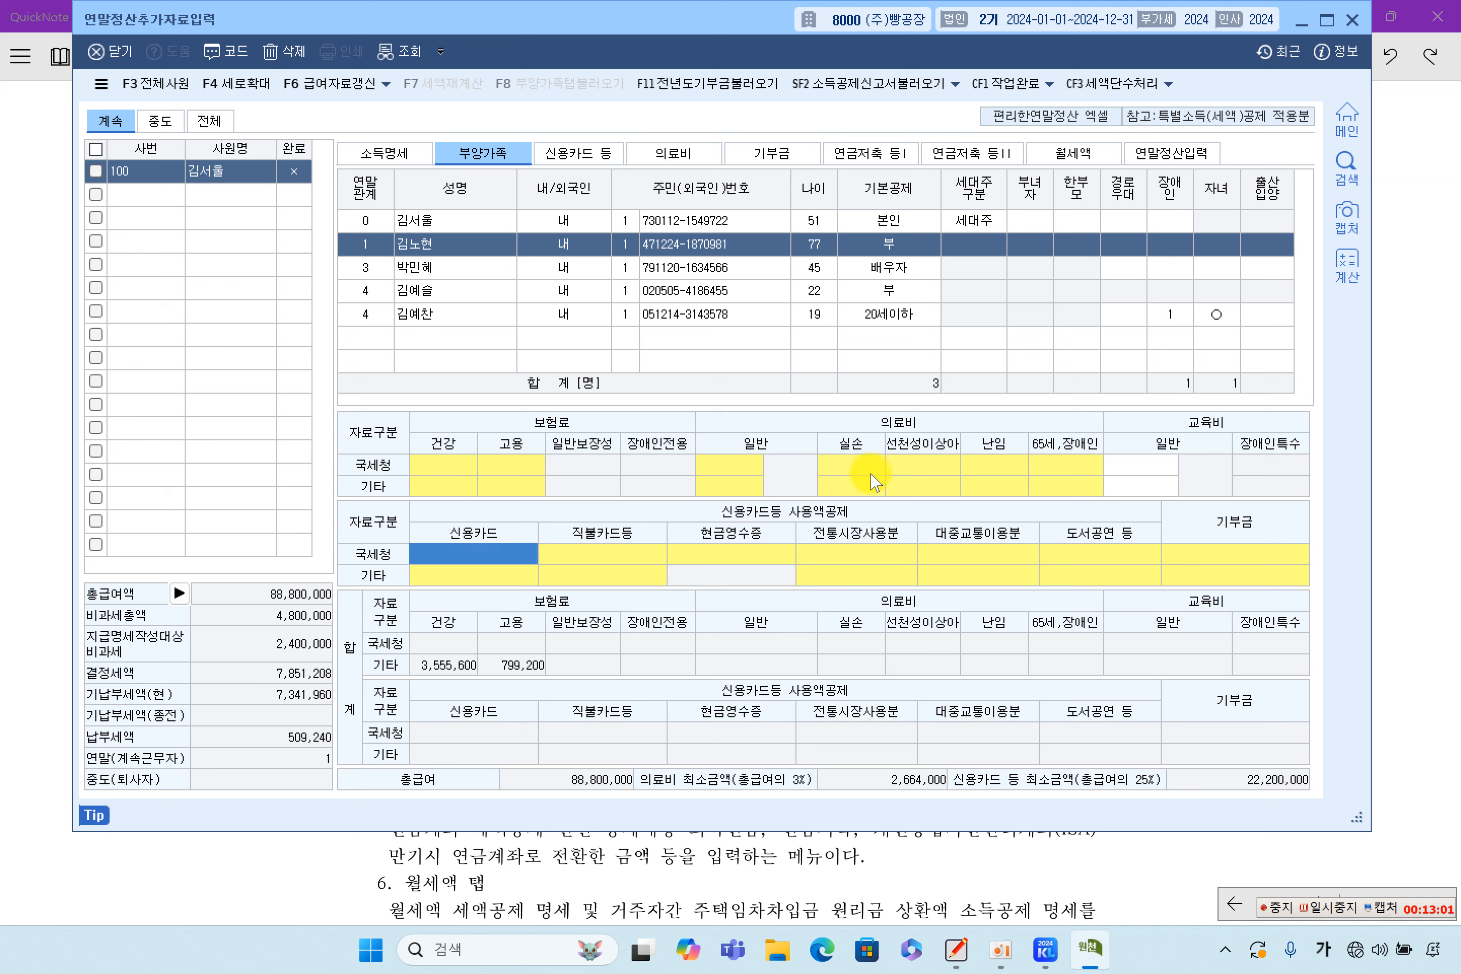
left_click(728, 466)
double_click(729, 469)
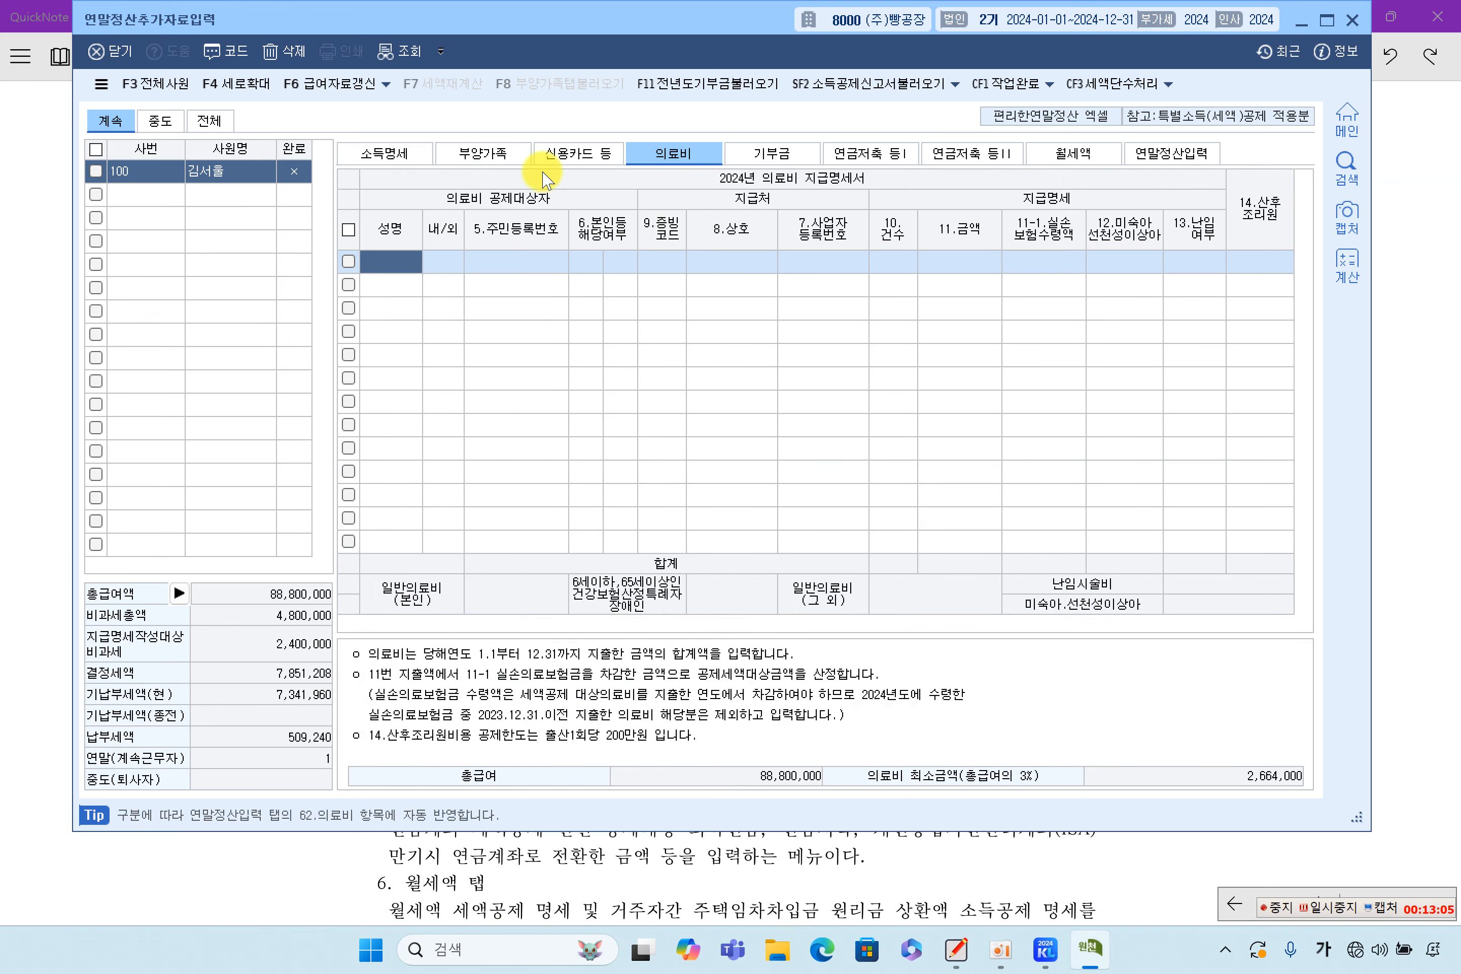
left_click(491, 163)
left_click(1408, 414)
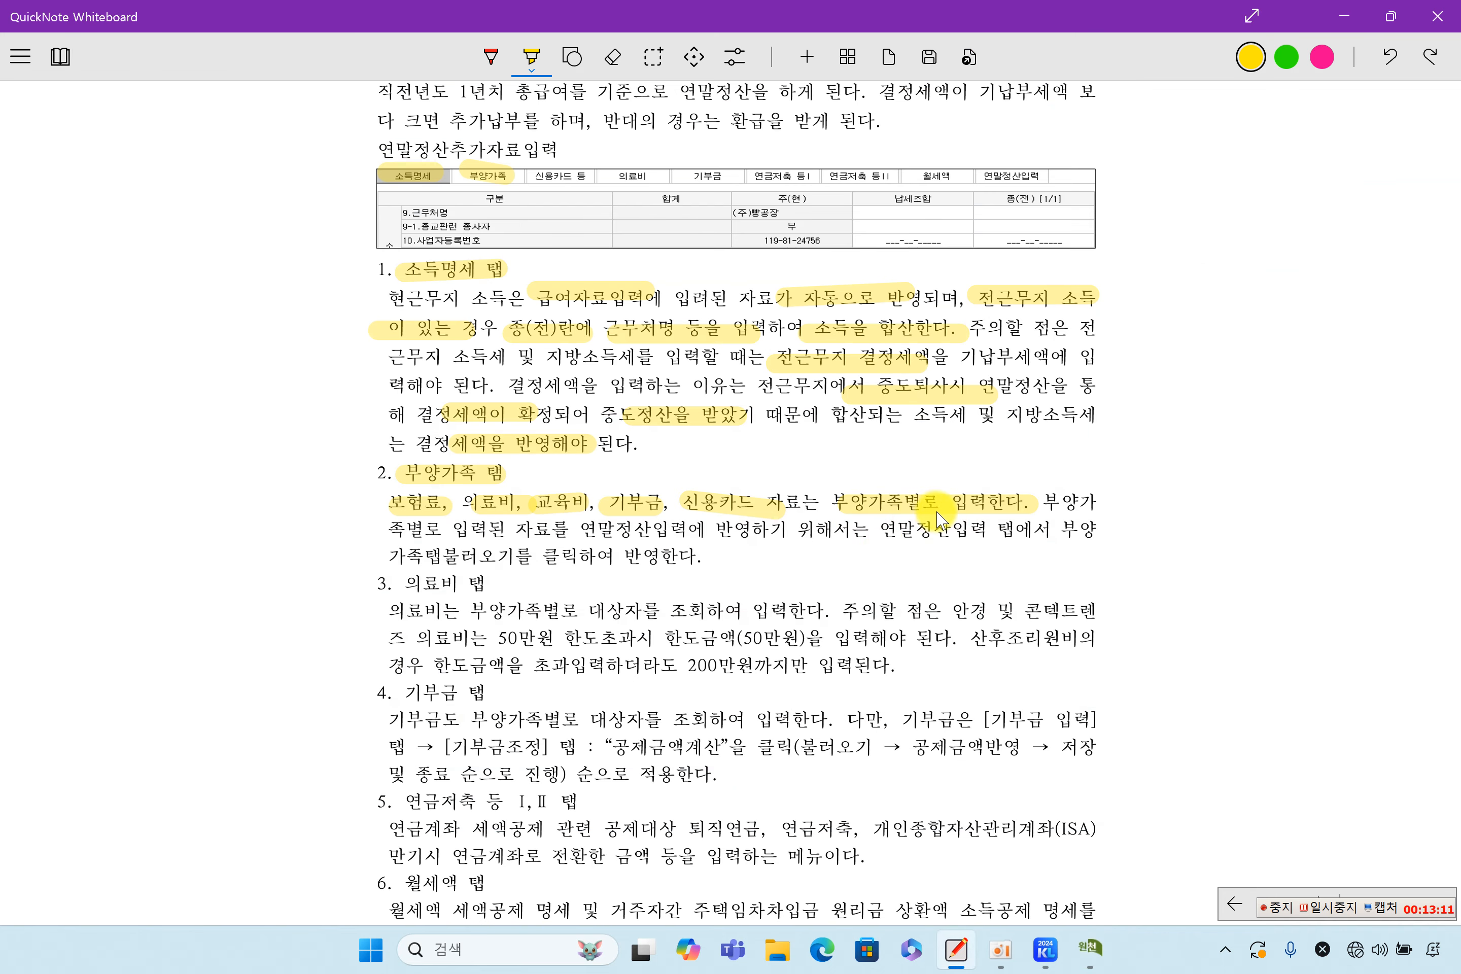
Highlight the sentence about clicking 부양가족탭불러오기 in 연말정산입력, then return to KcLep
left_click_drag(480, 531, 1108, 529)
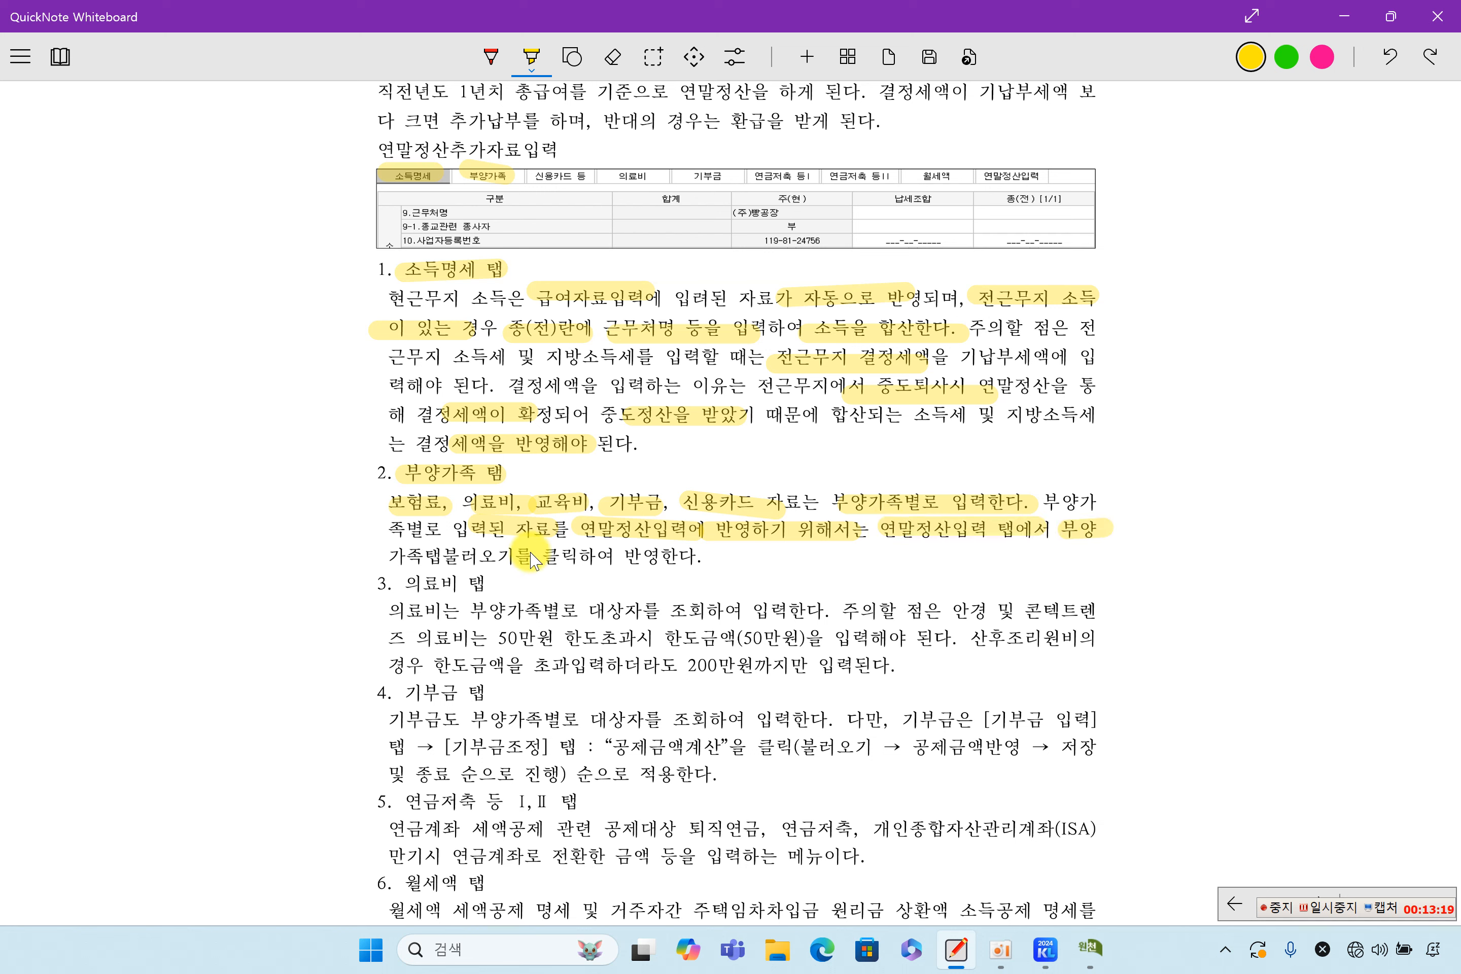
left_click_drag(403, 556, 712, 575)
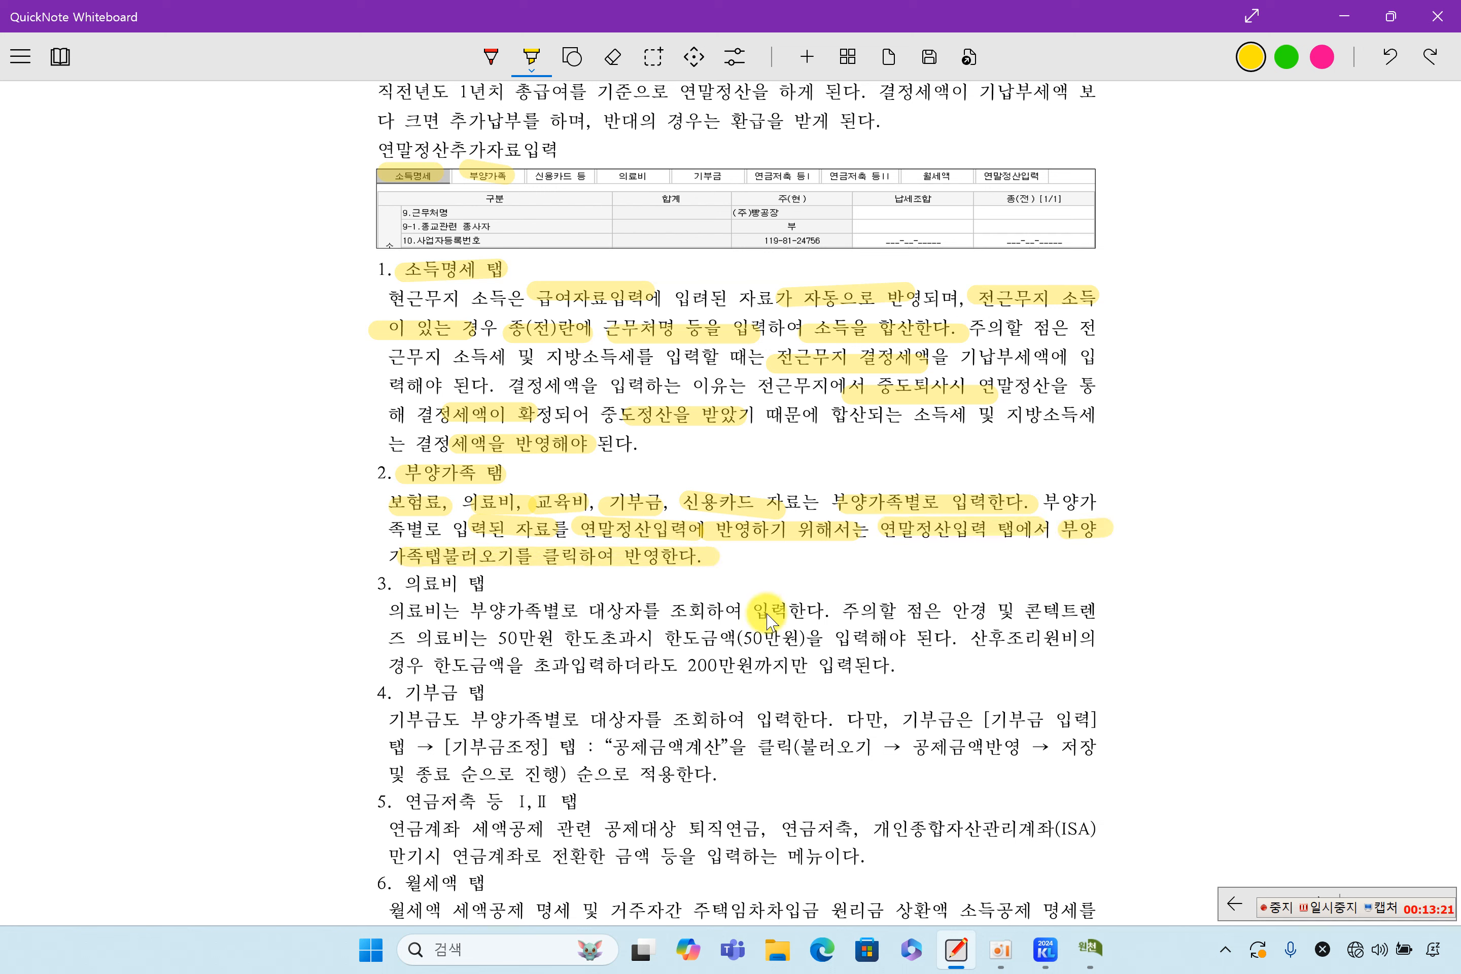
left_click(1089, 948)
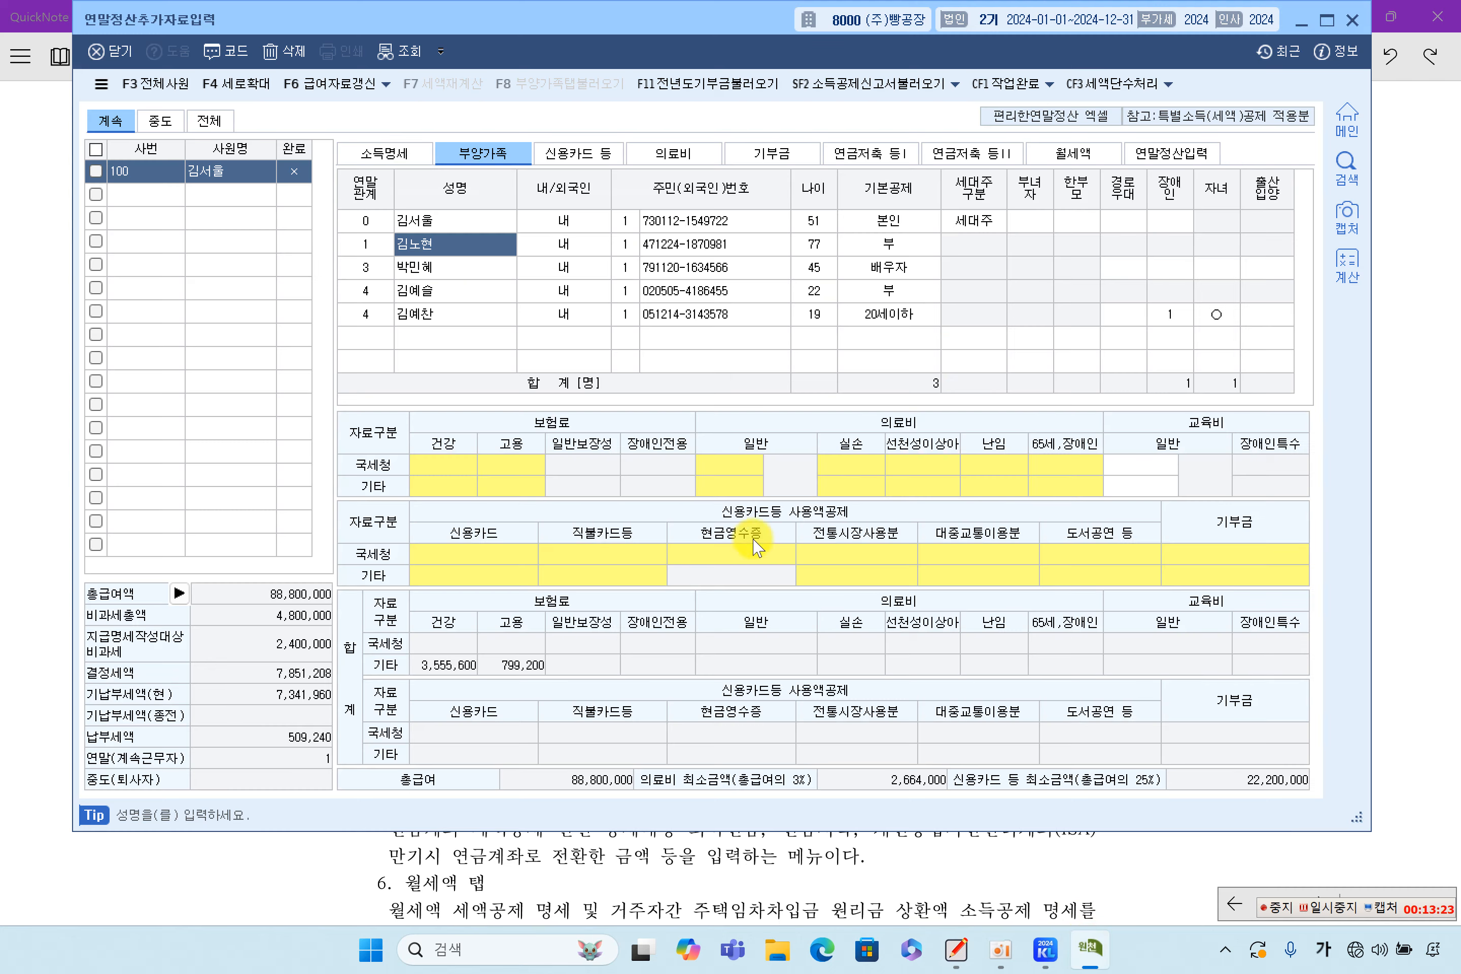
Recheck the children's and parent's rows, then open 연말정산입력 and start 부양가족탭불러오기
left_click(448, 293)
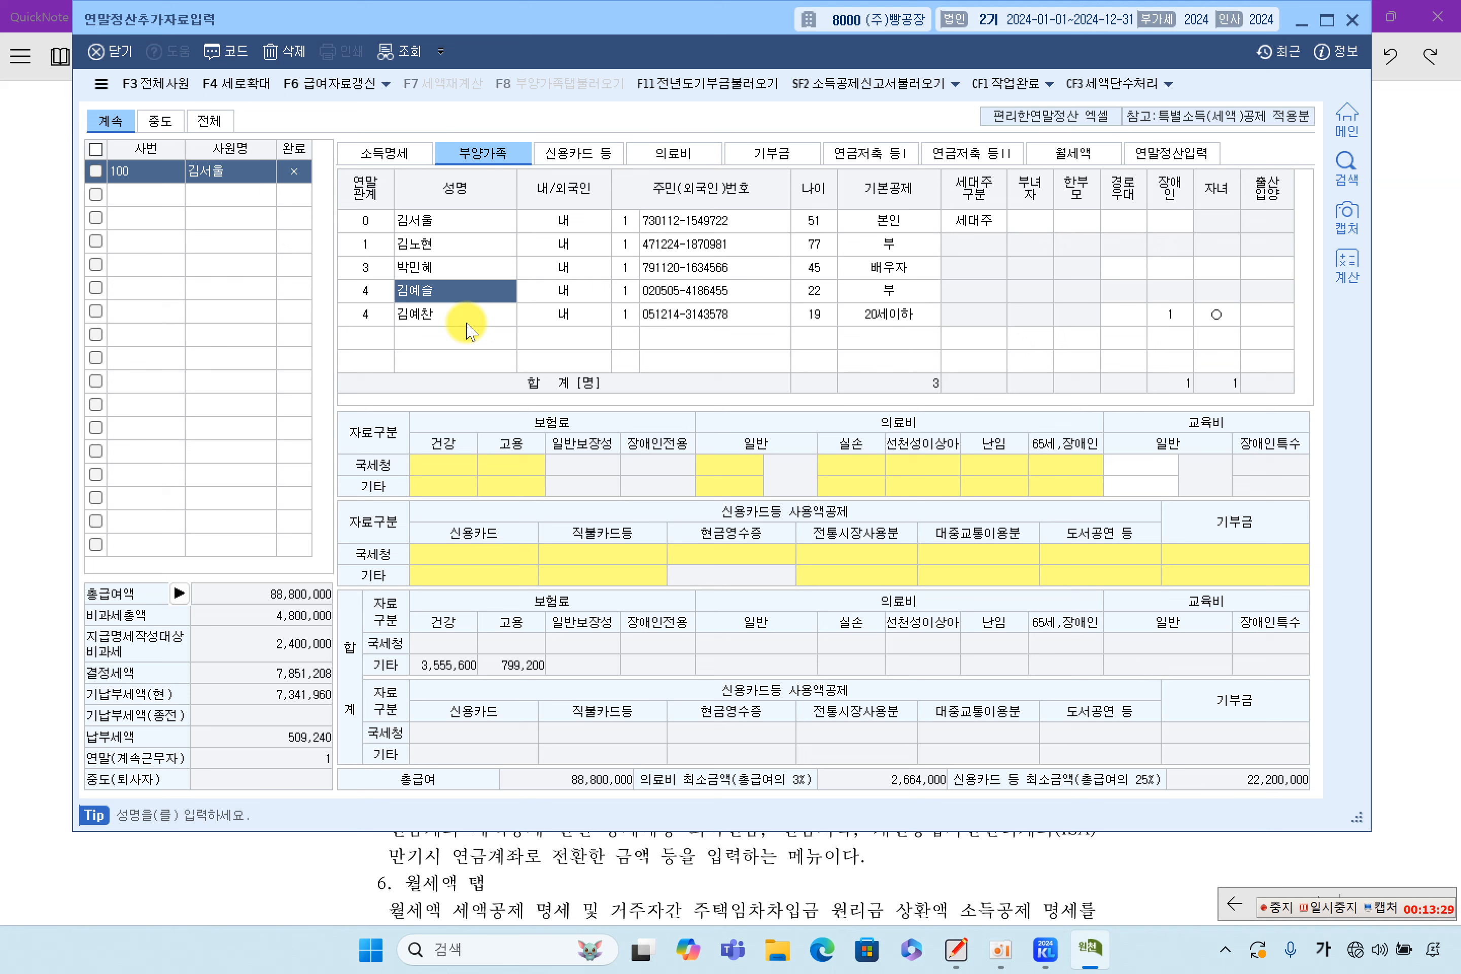
left_click(460, 318)
left_click(463, 290)
left_click(459, 248)
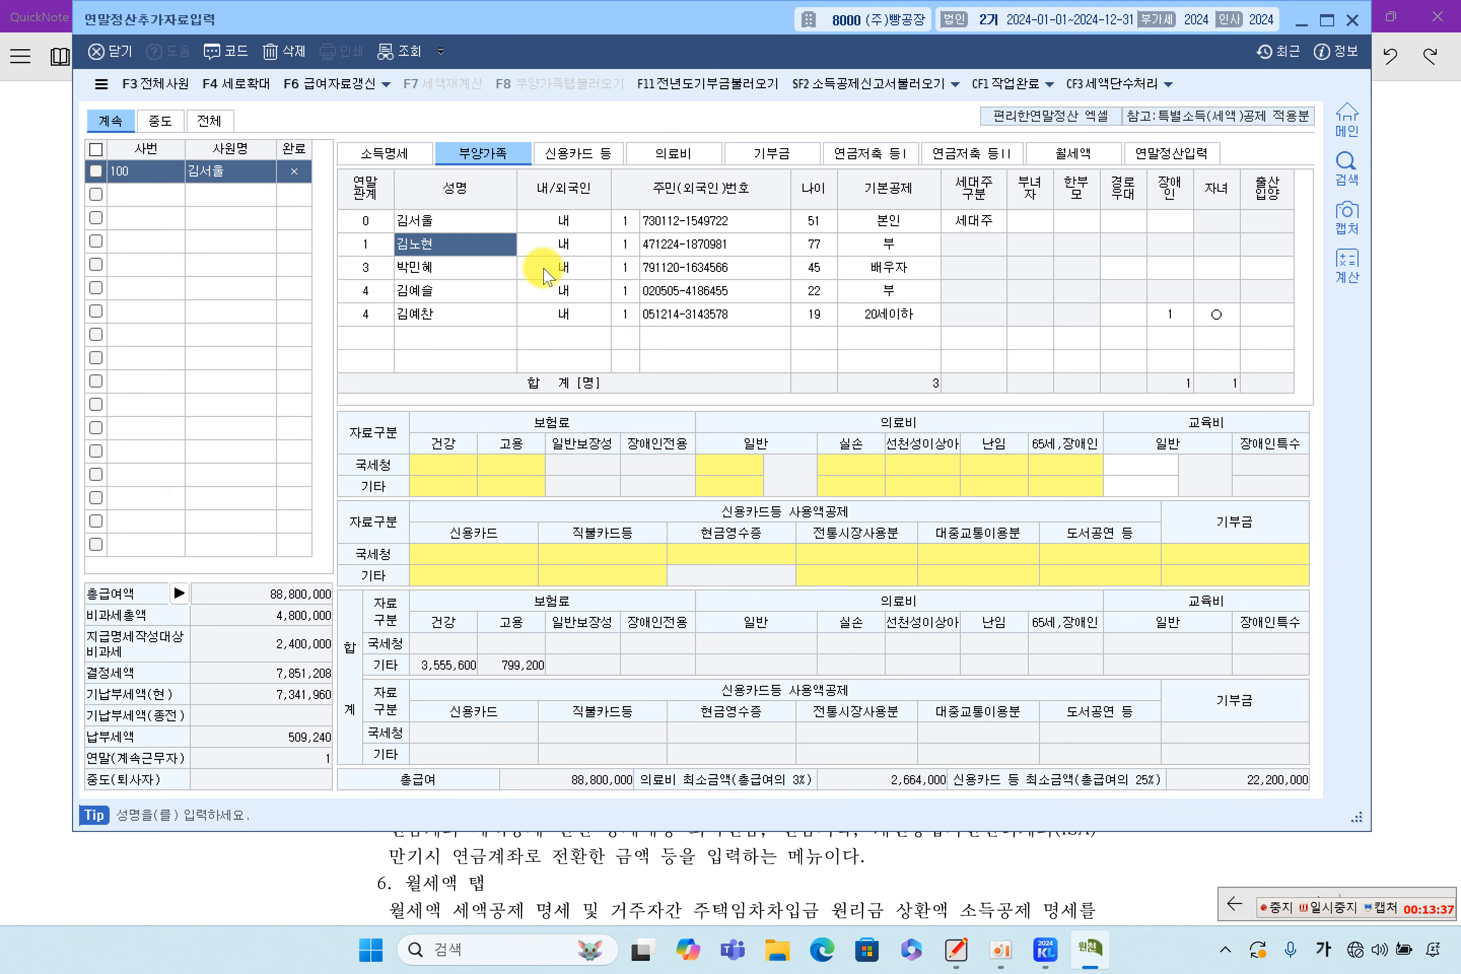
left_click(1170, 153)
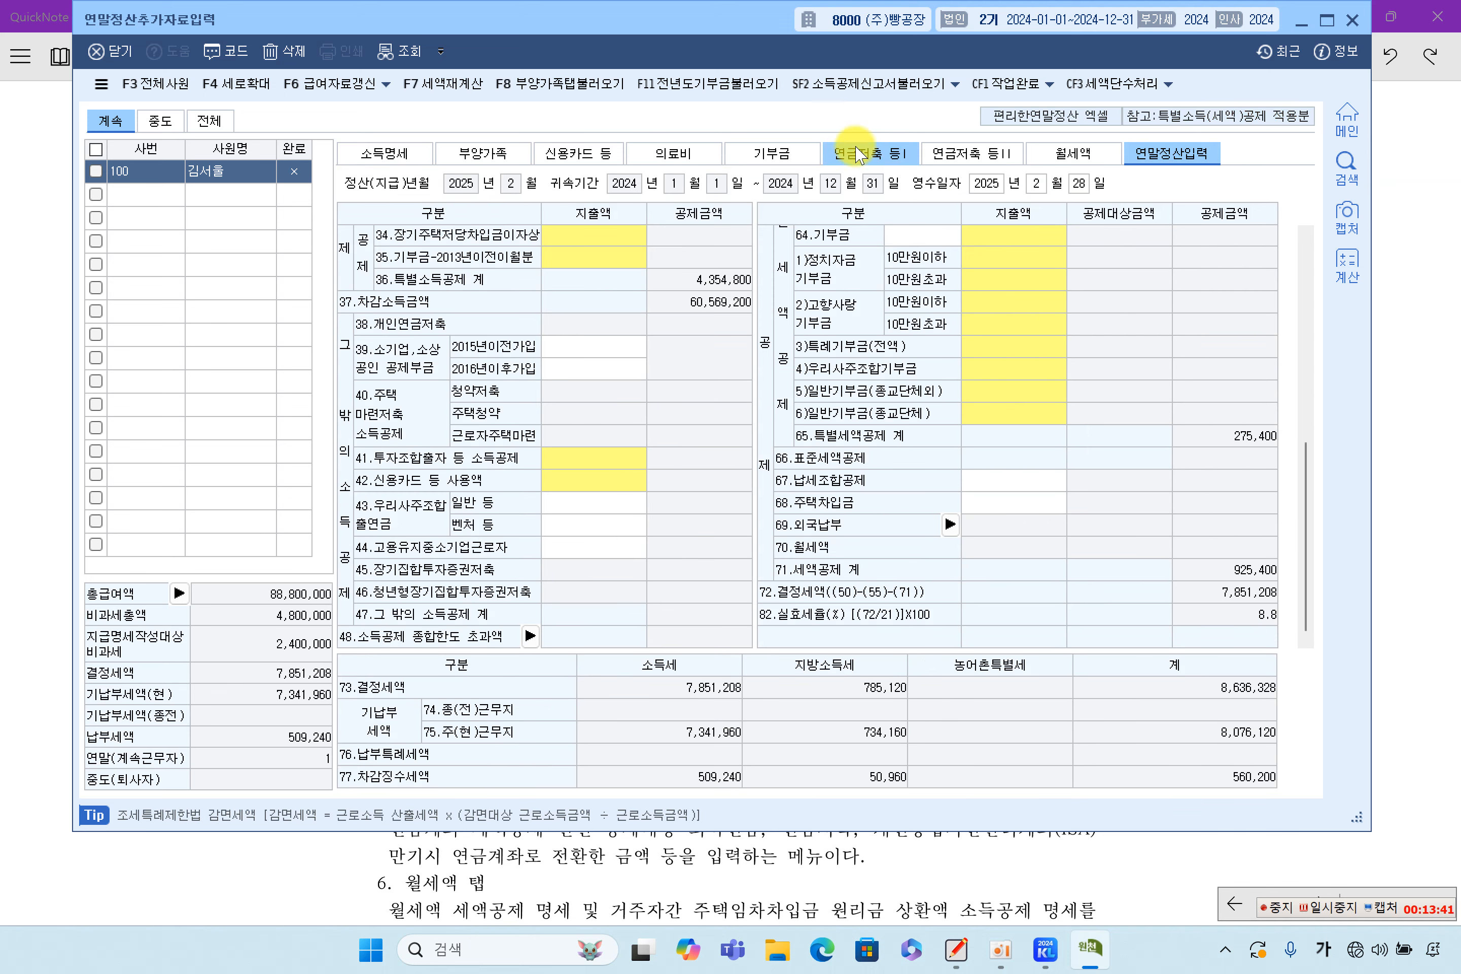
left_click(584, 88)
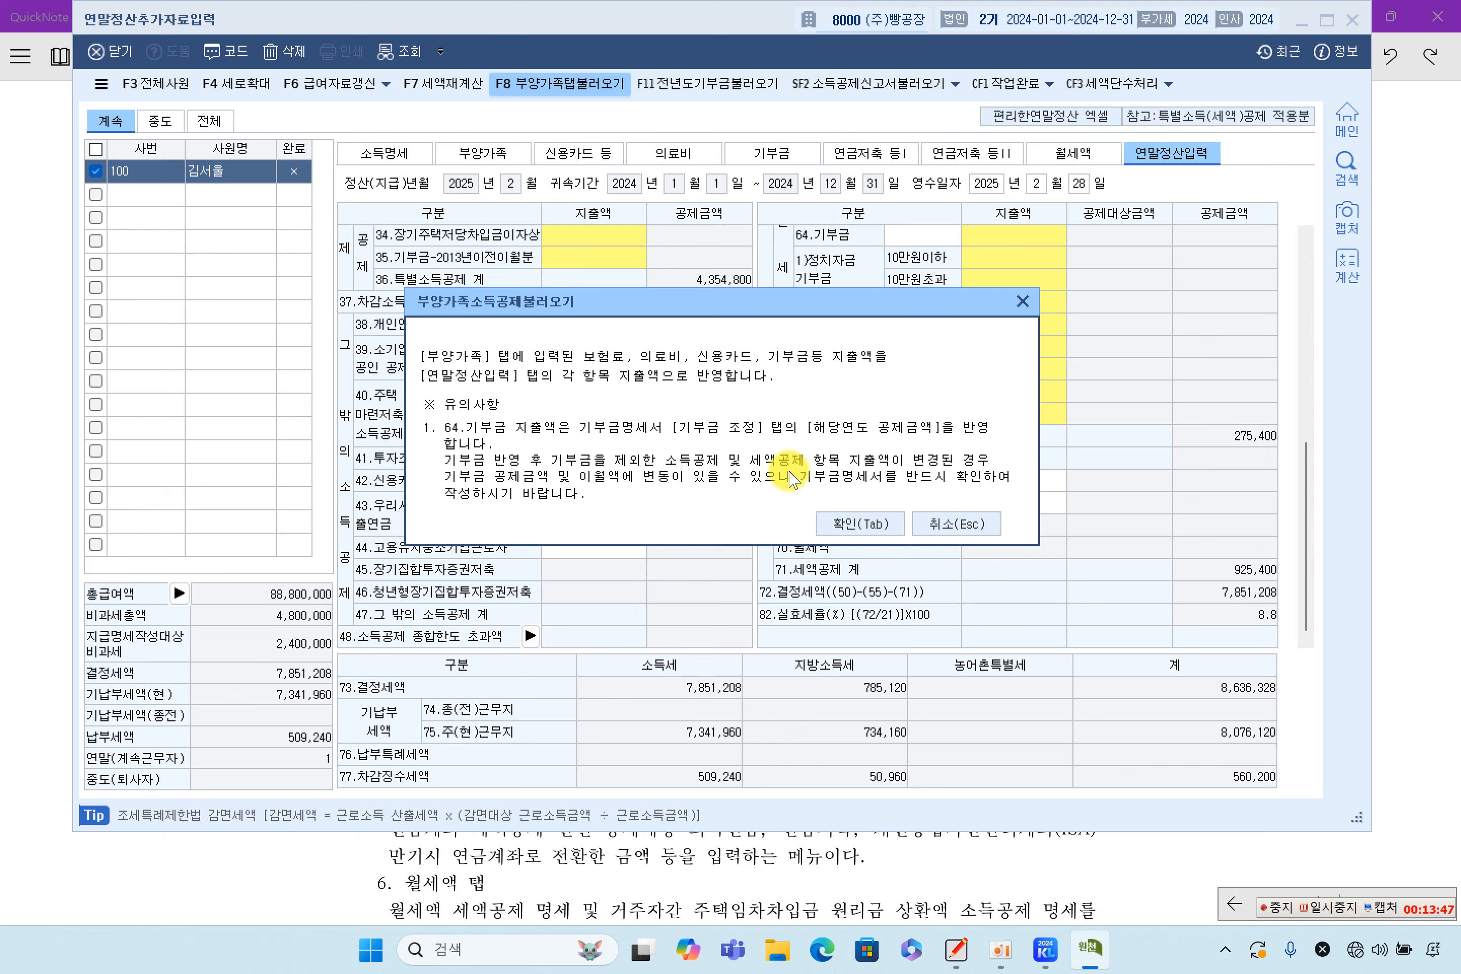
Confirm loading dependants' deductions so determined tax becomes 8,126,608, comparing the 부양가족 and 연말정산입력 tabs
left_click(862, 526)
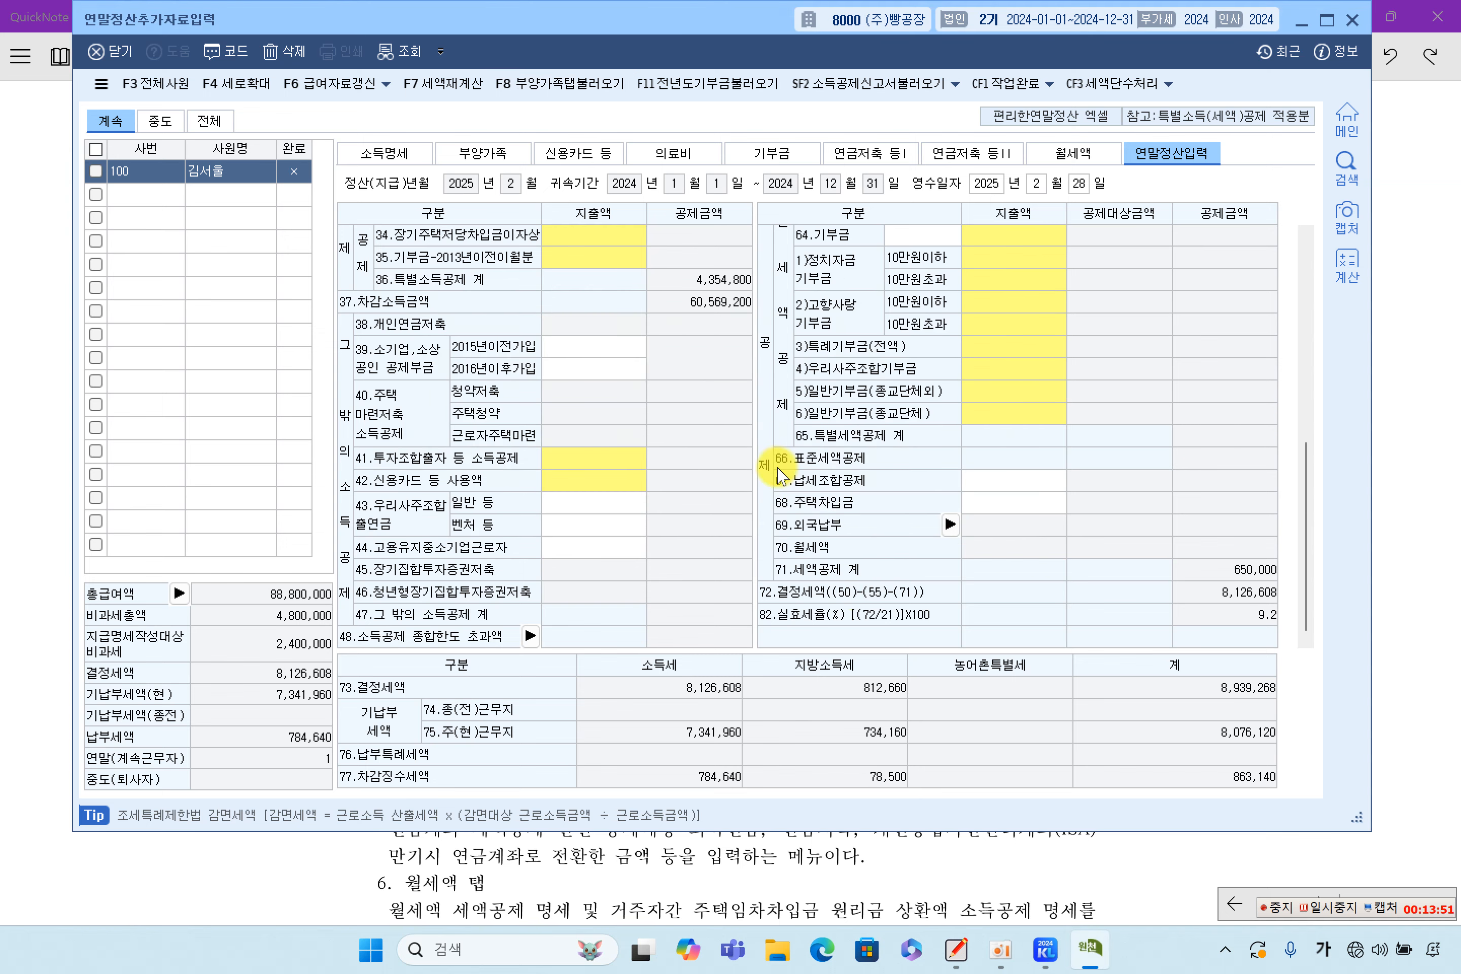
scroll(867, 389, "down", 5)
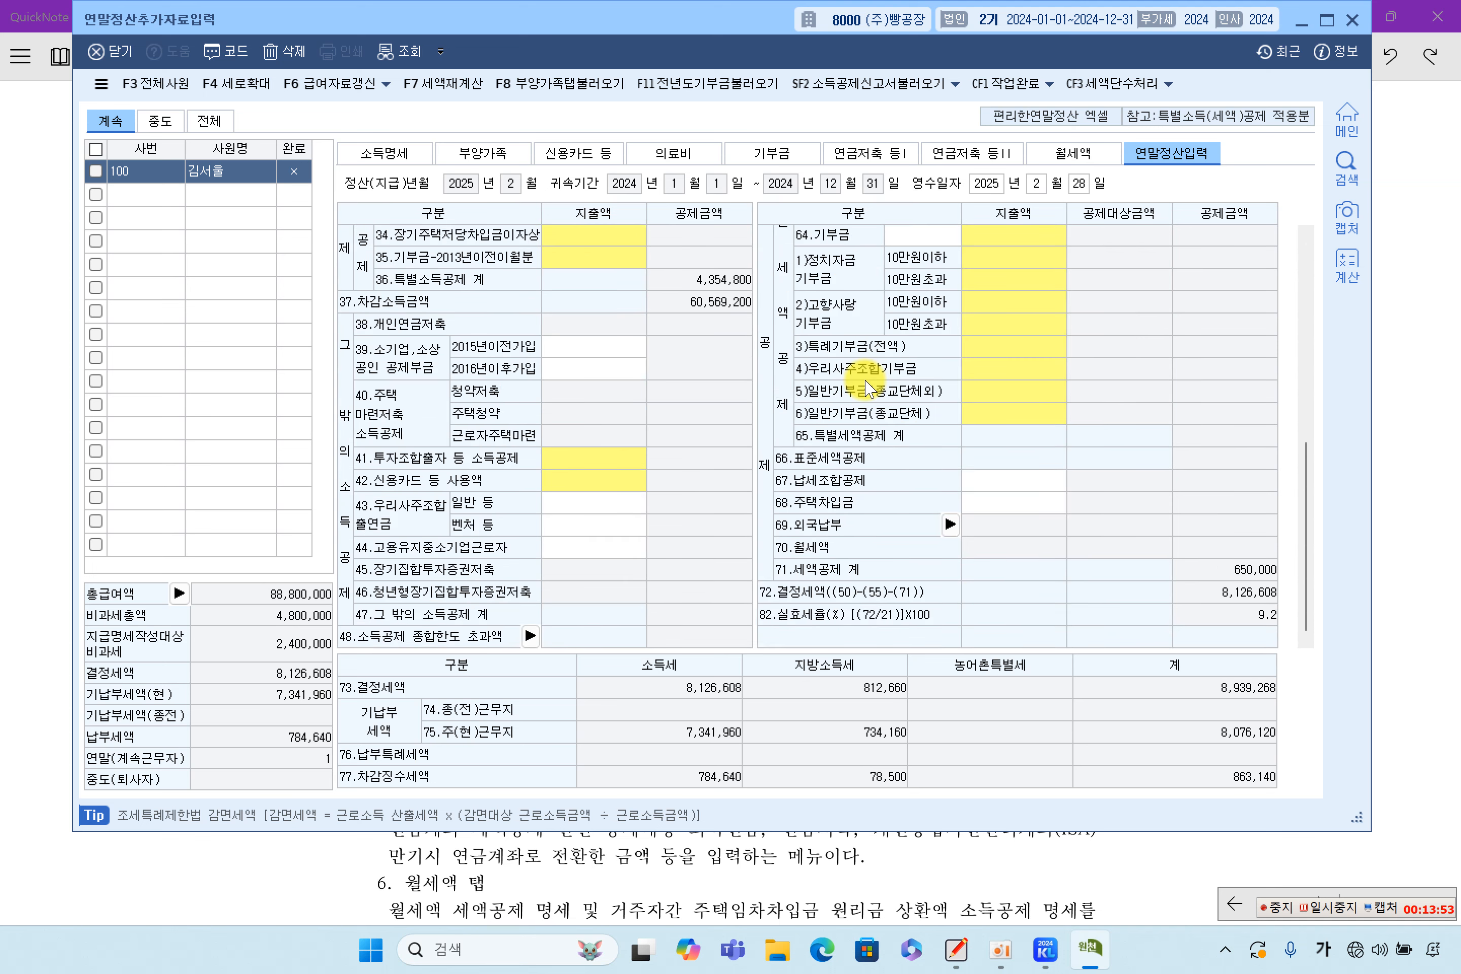
left_click(484, 154)
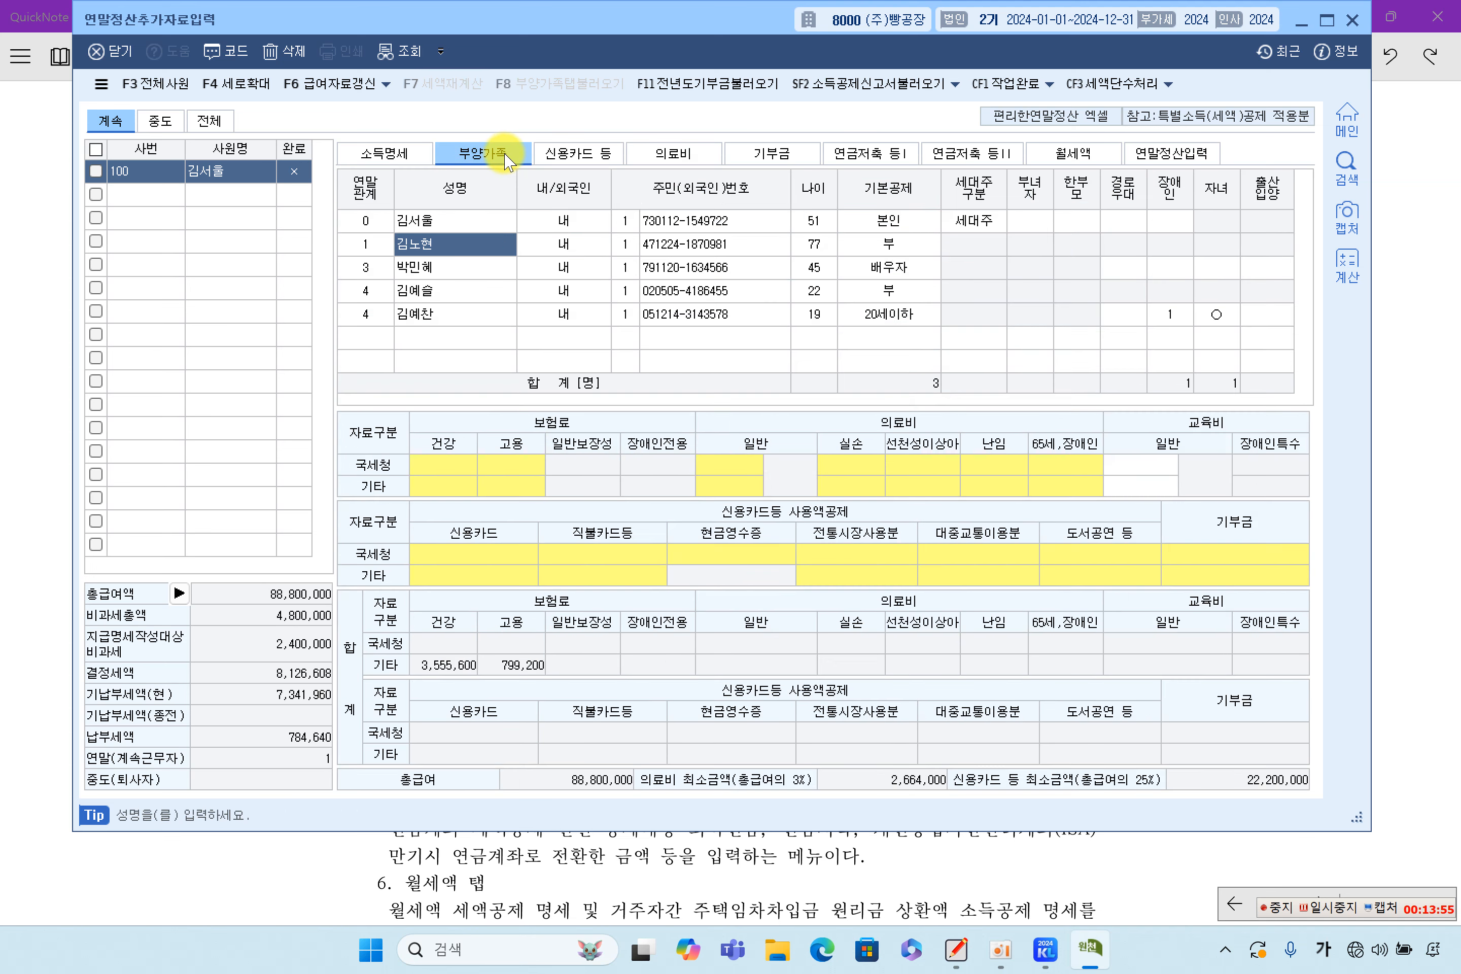
left_click(1169, 153)
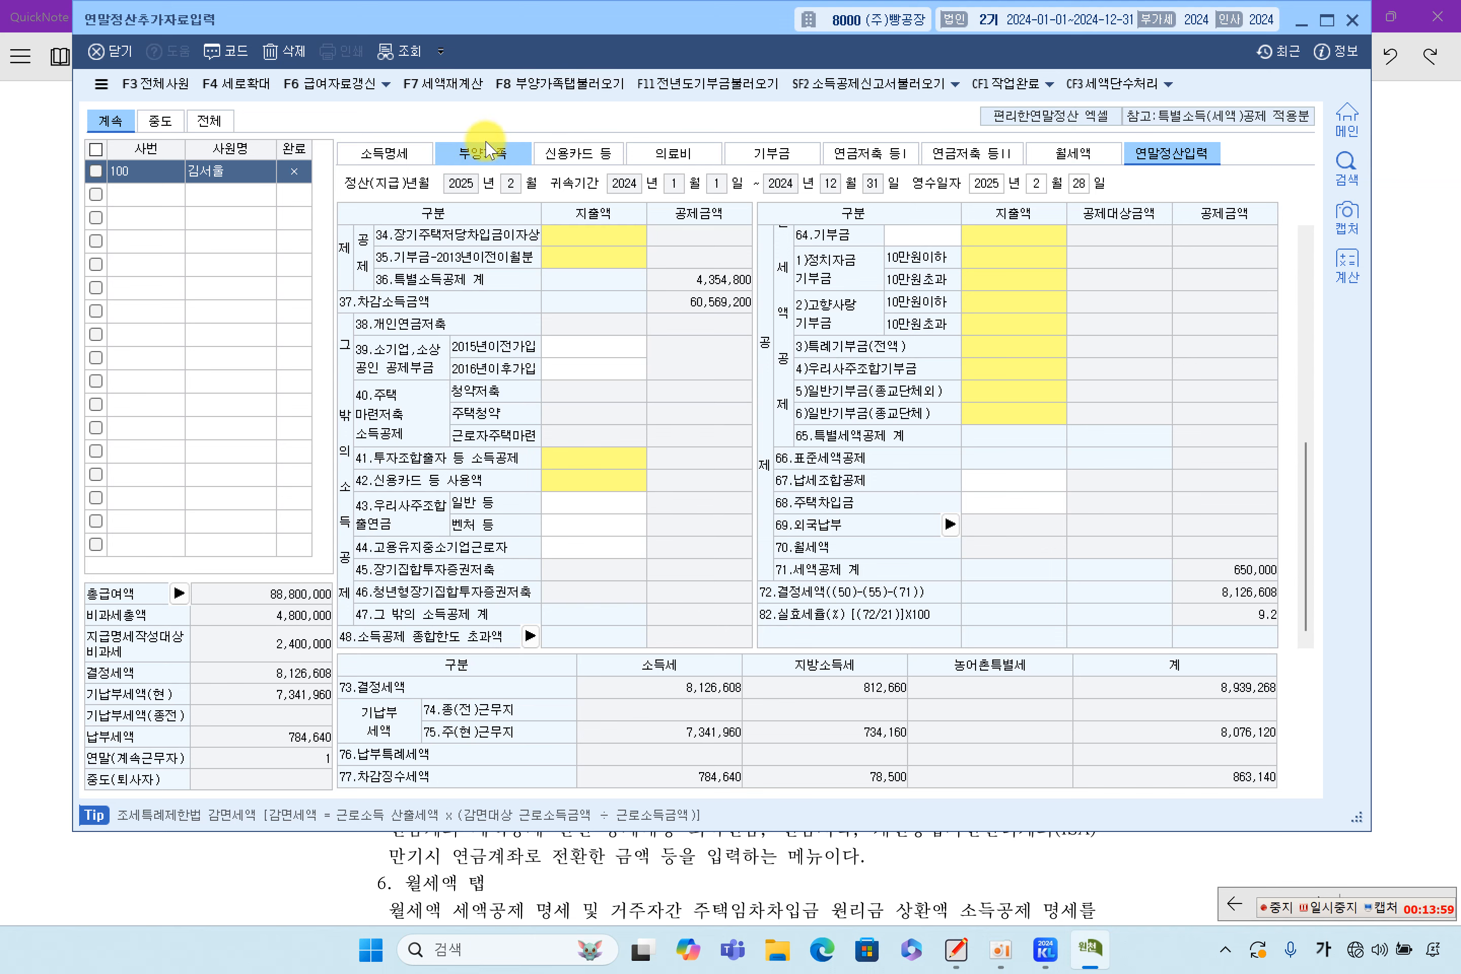
left_click(483, 157)
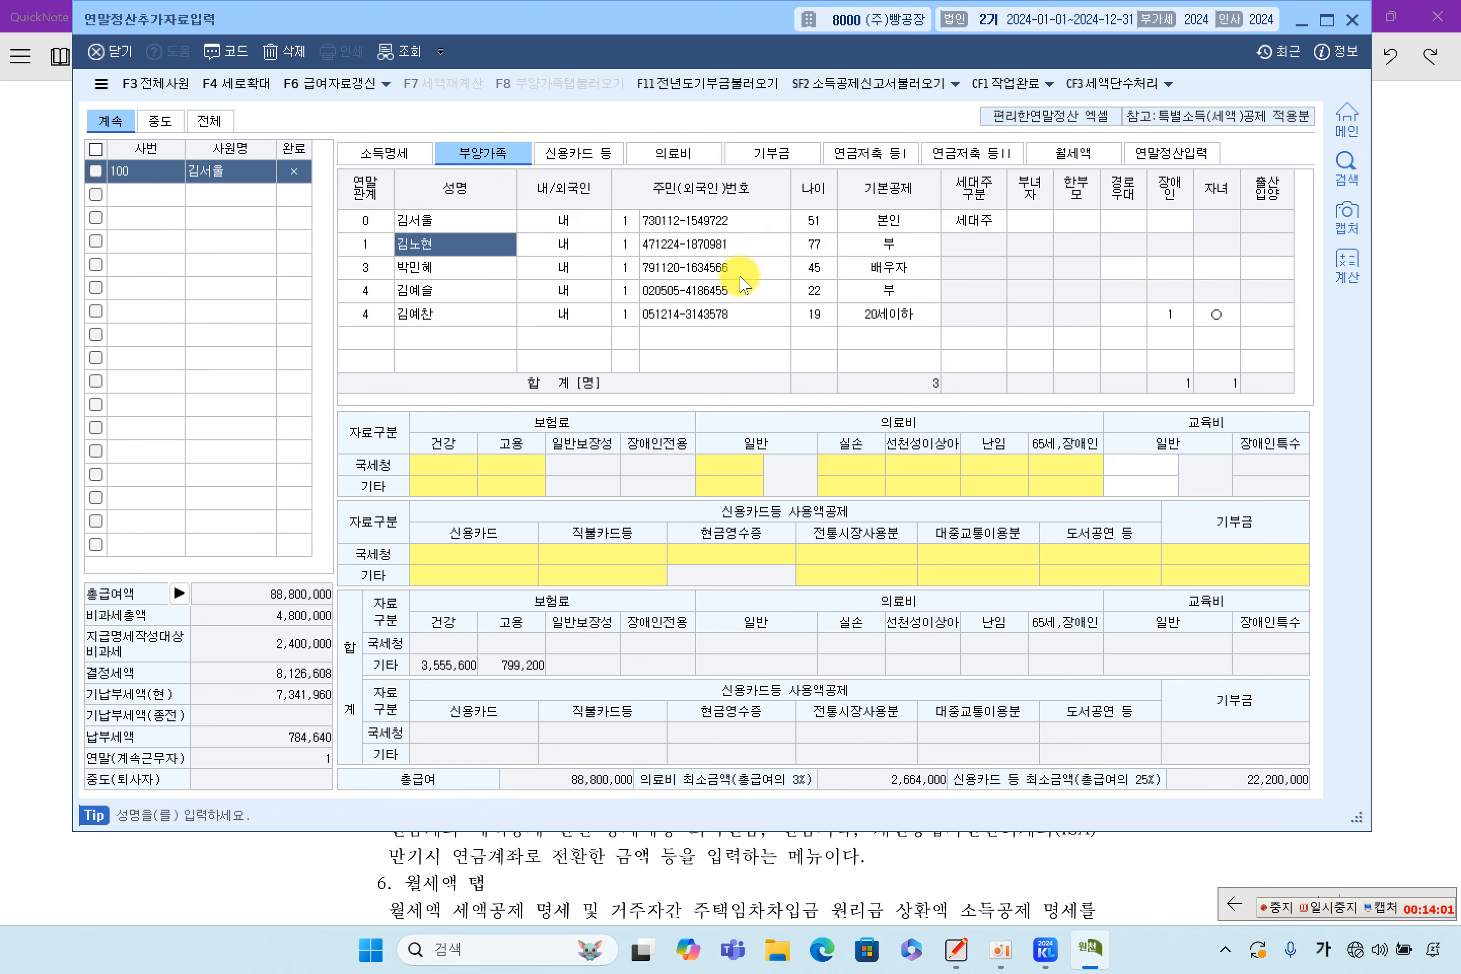
left_click(1168, 153)
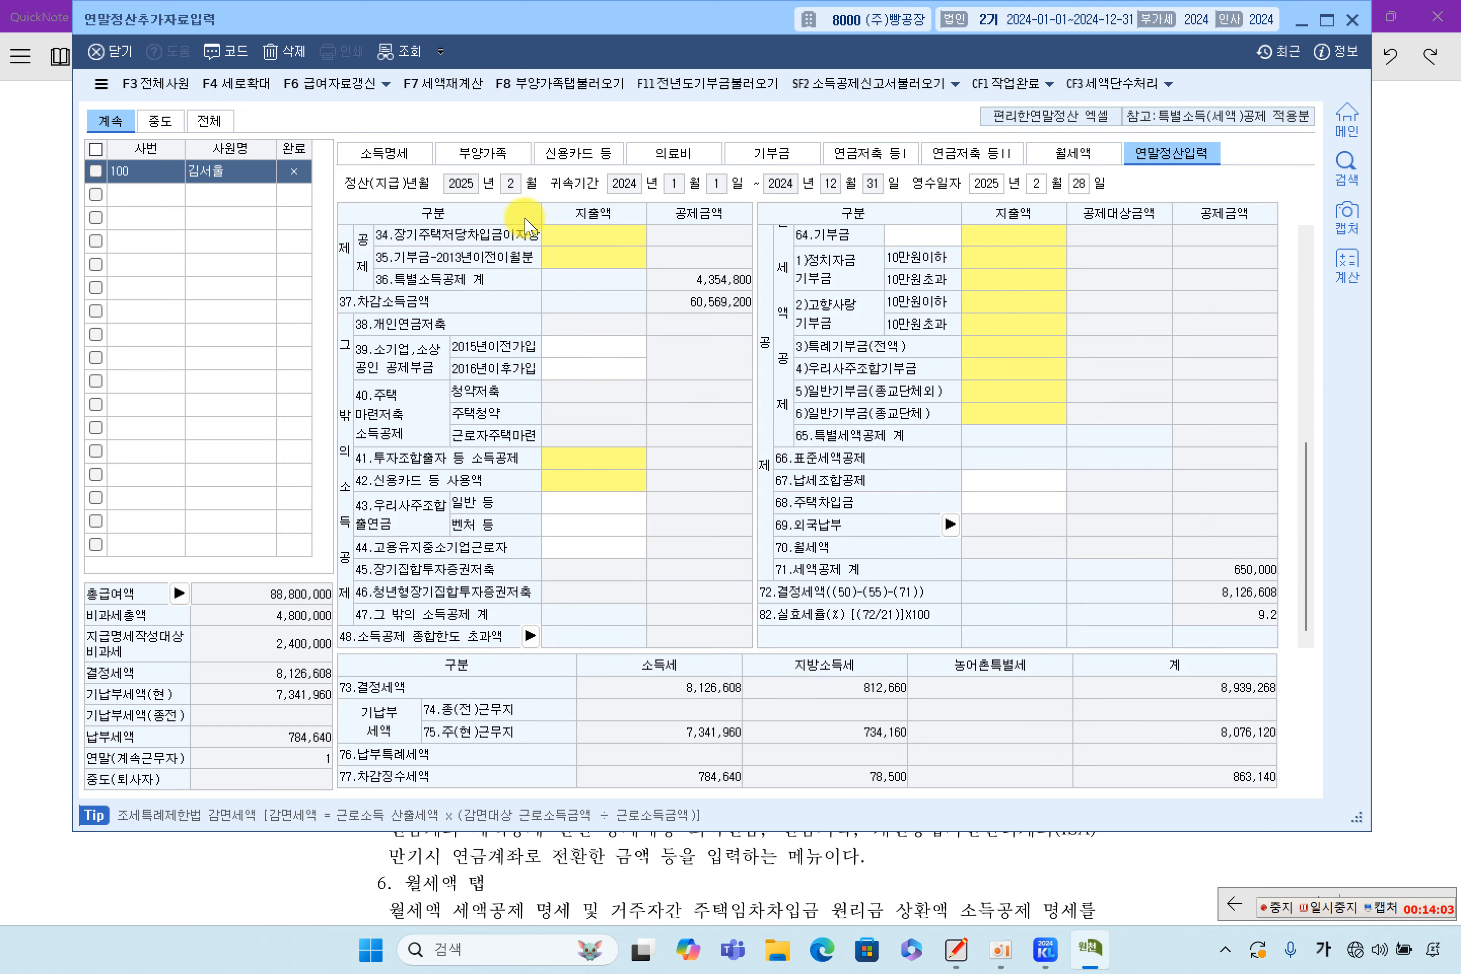
left_click(496, 166)
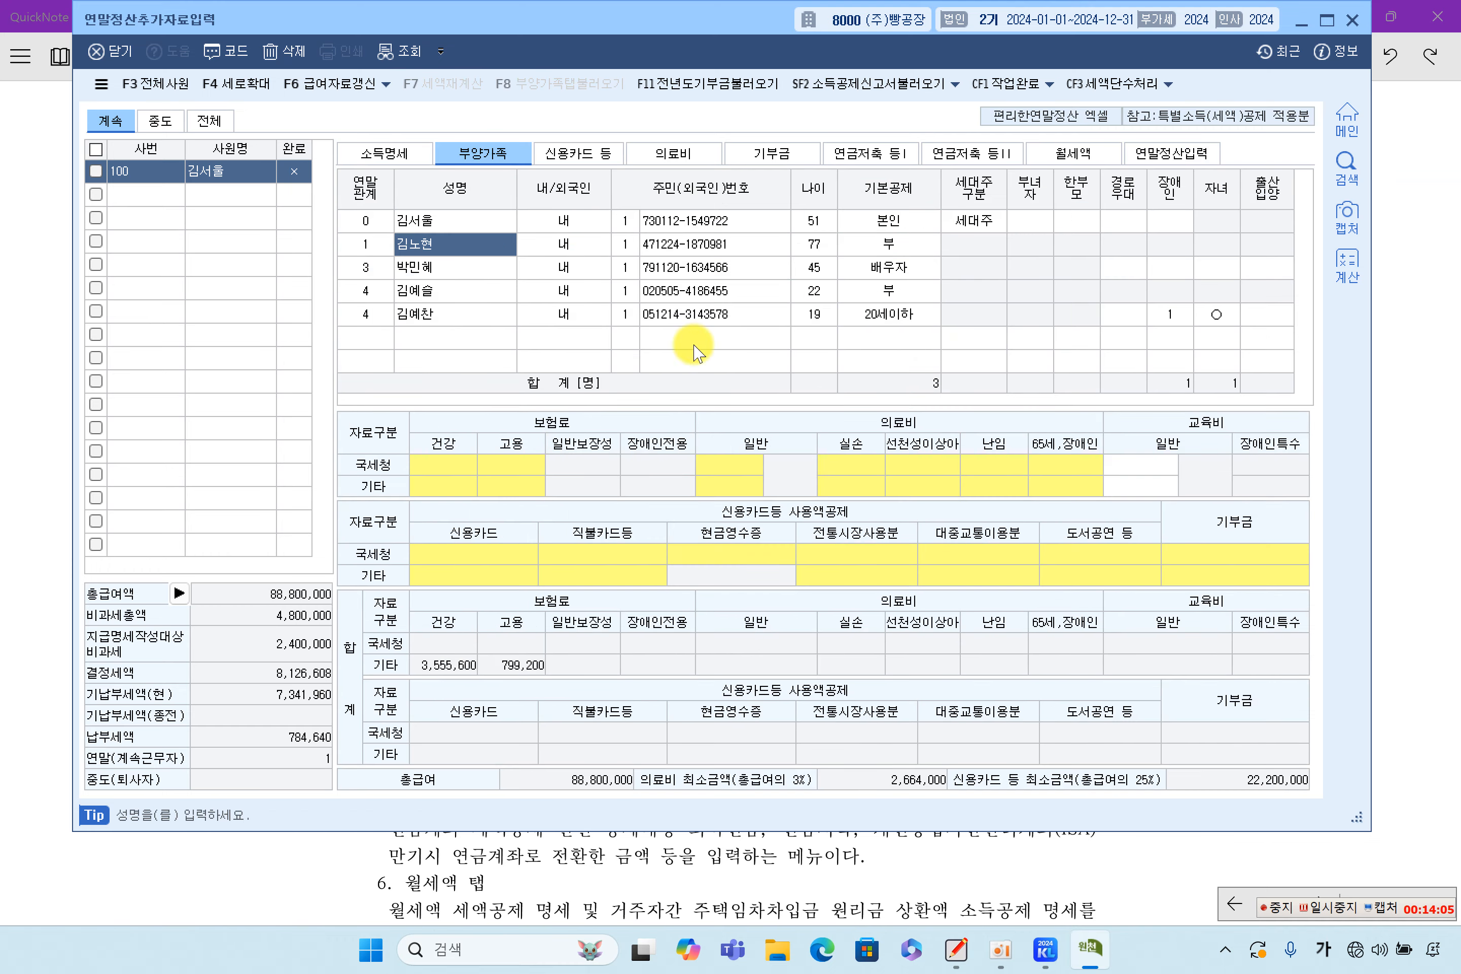
left_click(941, 874)
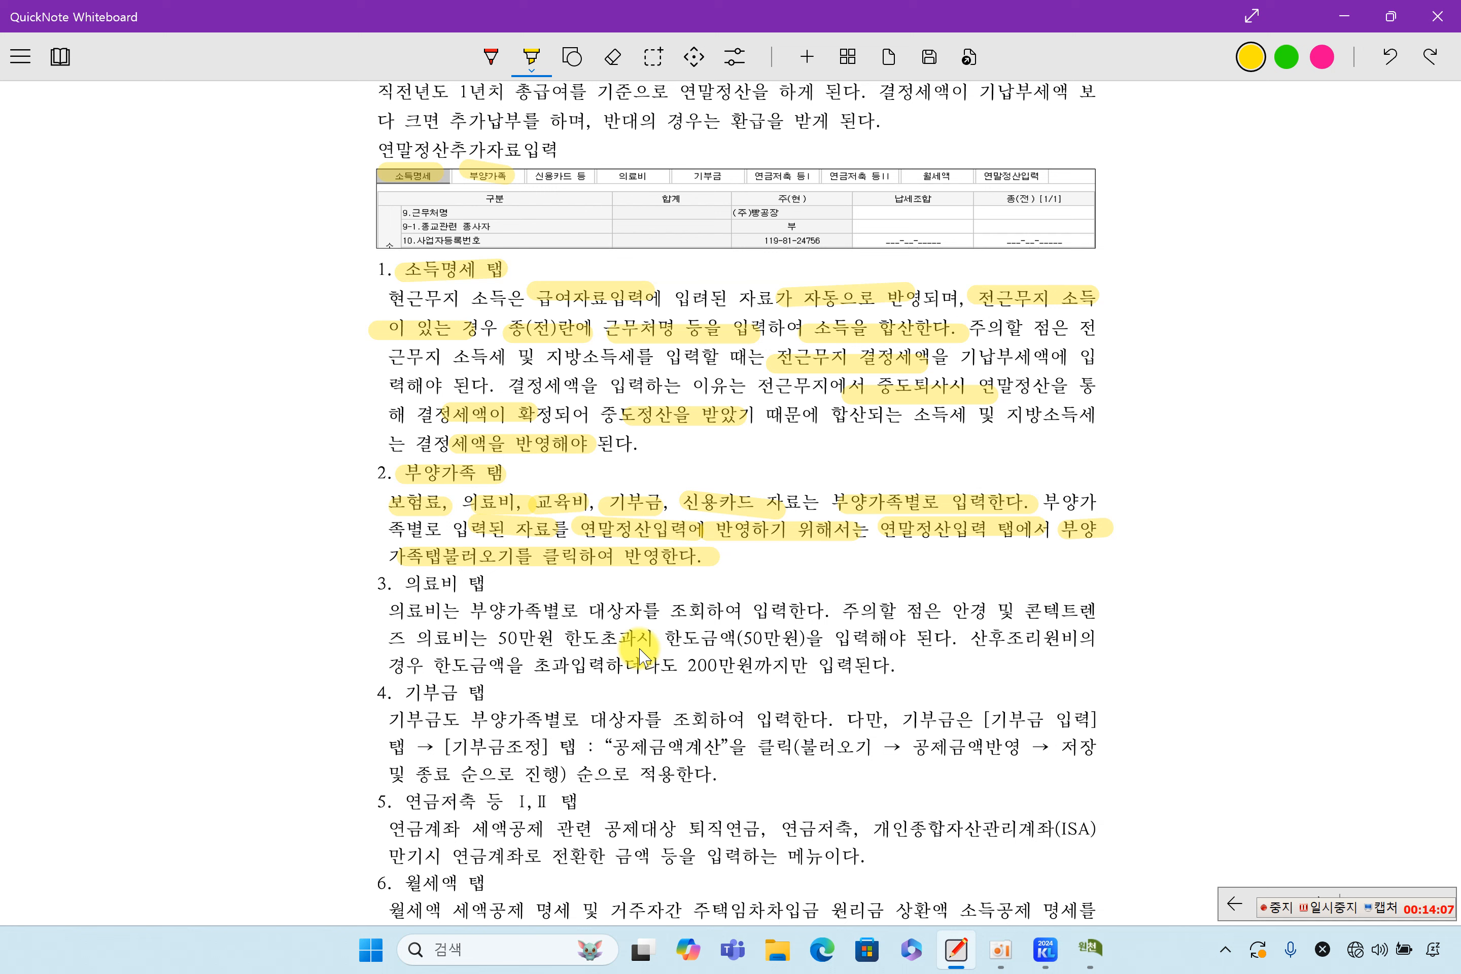
Highlight the 3. 의료비 탭 heading, 대상자를, the glasses/contact lens note and its 50만원 limit
scroll(646, 642, "down", 2)
left_click_drag(393, 463, 497, 464)
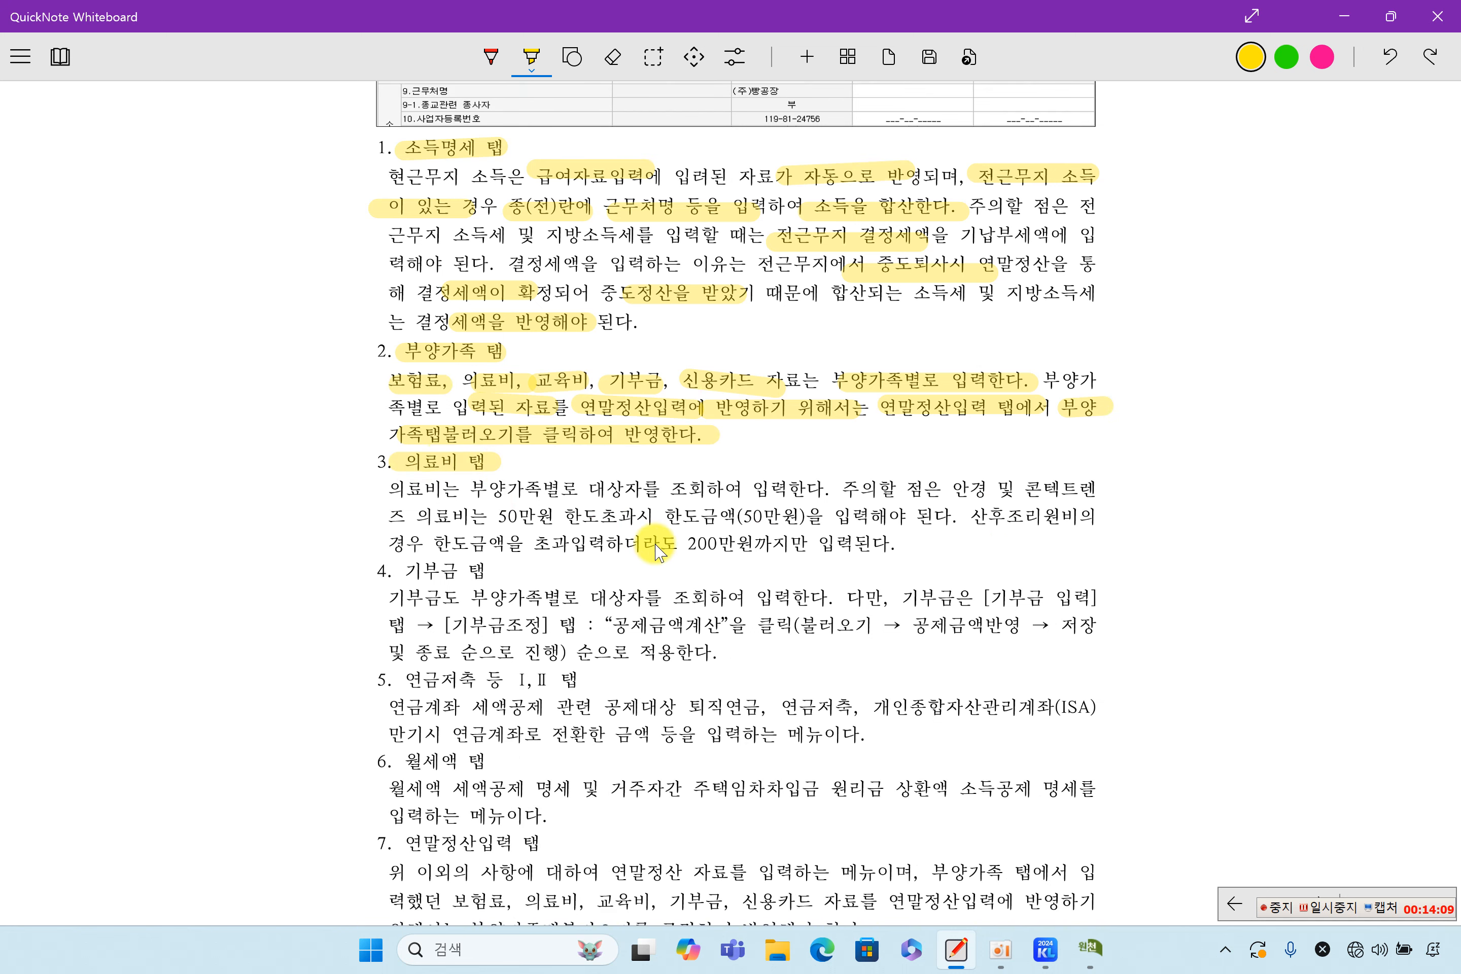
left_click_drag(588, 487, 657, 487)
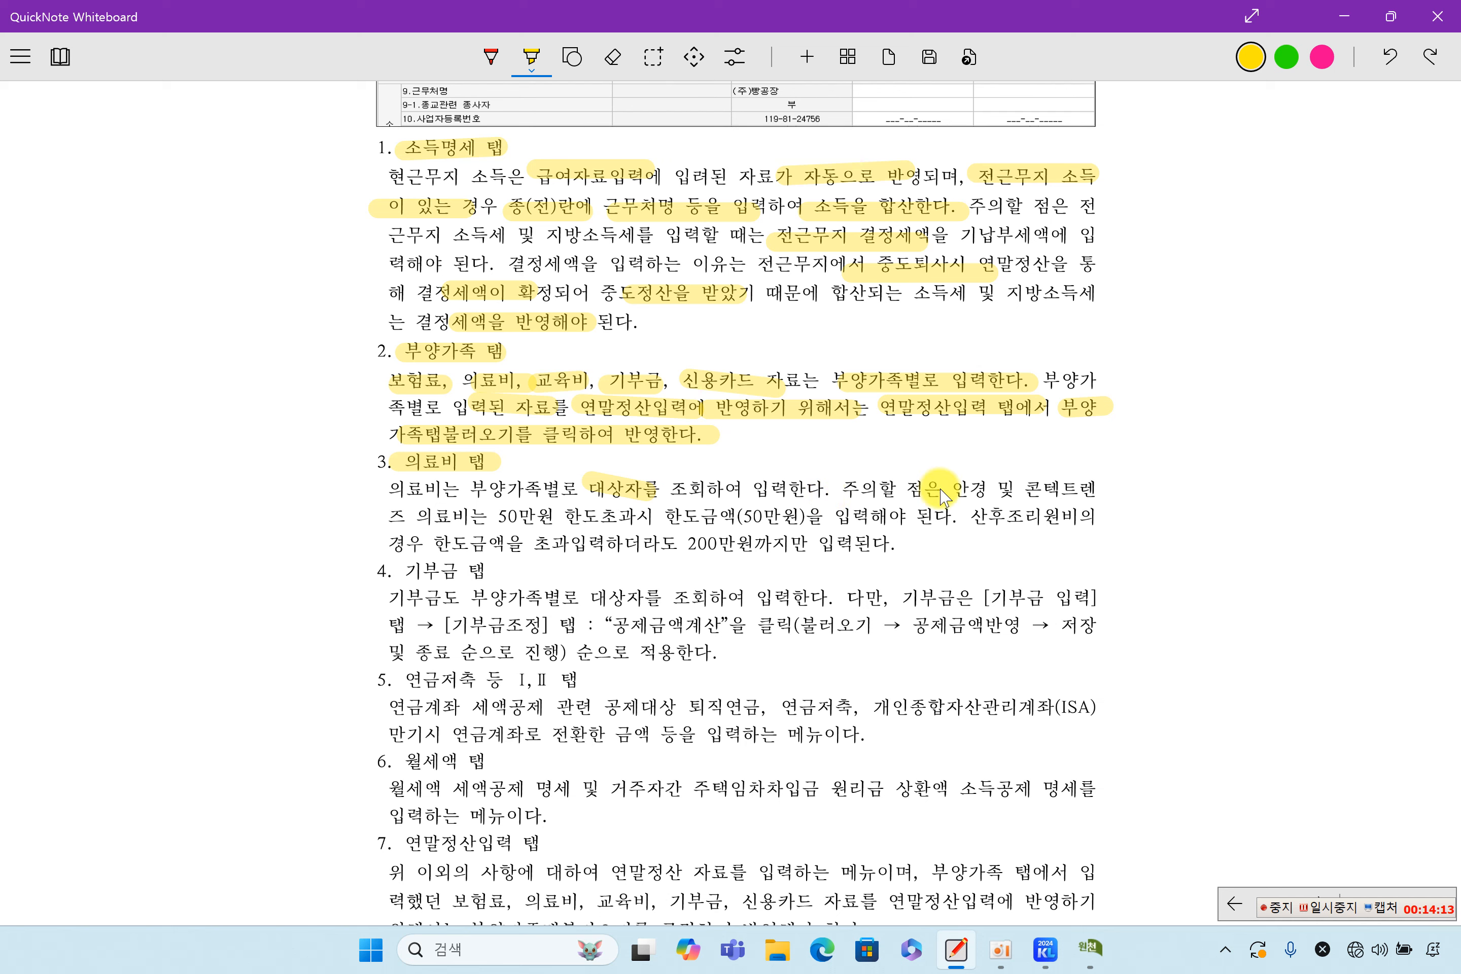
left_click_drag(963, 489, 1099, 490)
left_click_drag(468, 523, 611, 523)
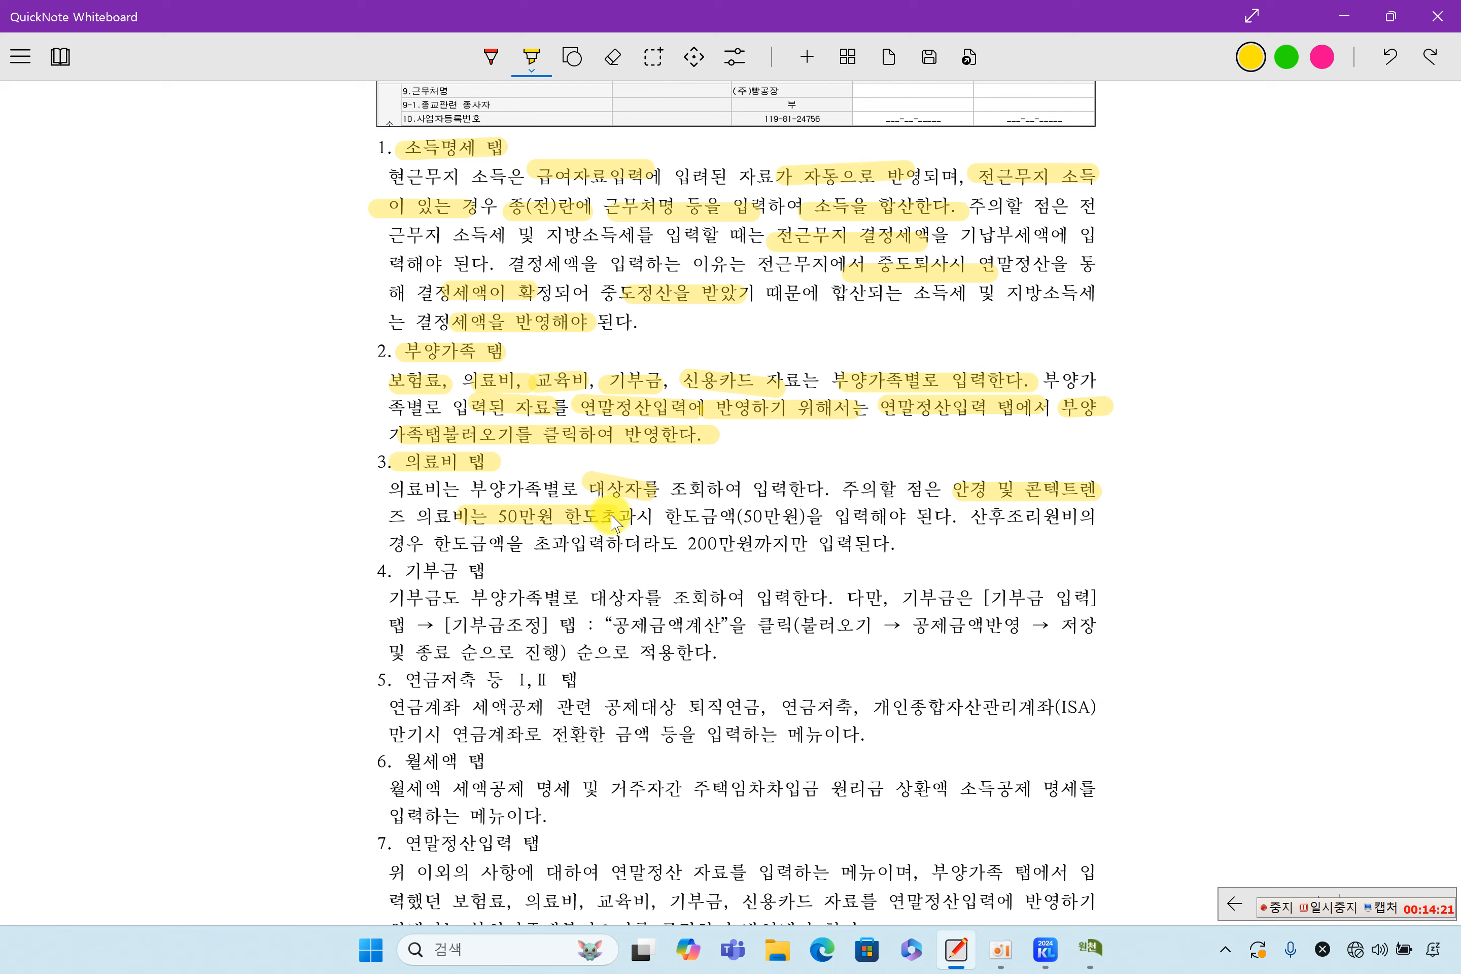
Highlight the 50만원 capped amount and the full 200만원 postnatal care limit sentence, then return to KcLep
mouse_move(699, 520)
left_mouse_down()
mouse_move(930, 531)
mouse_move(1106, 516)
left_mouse_up()
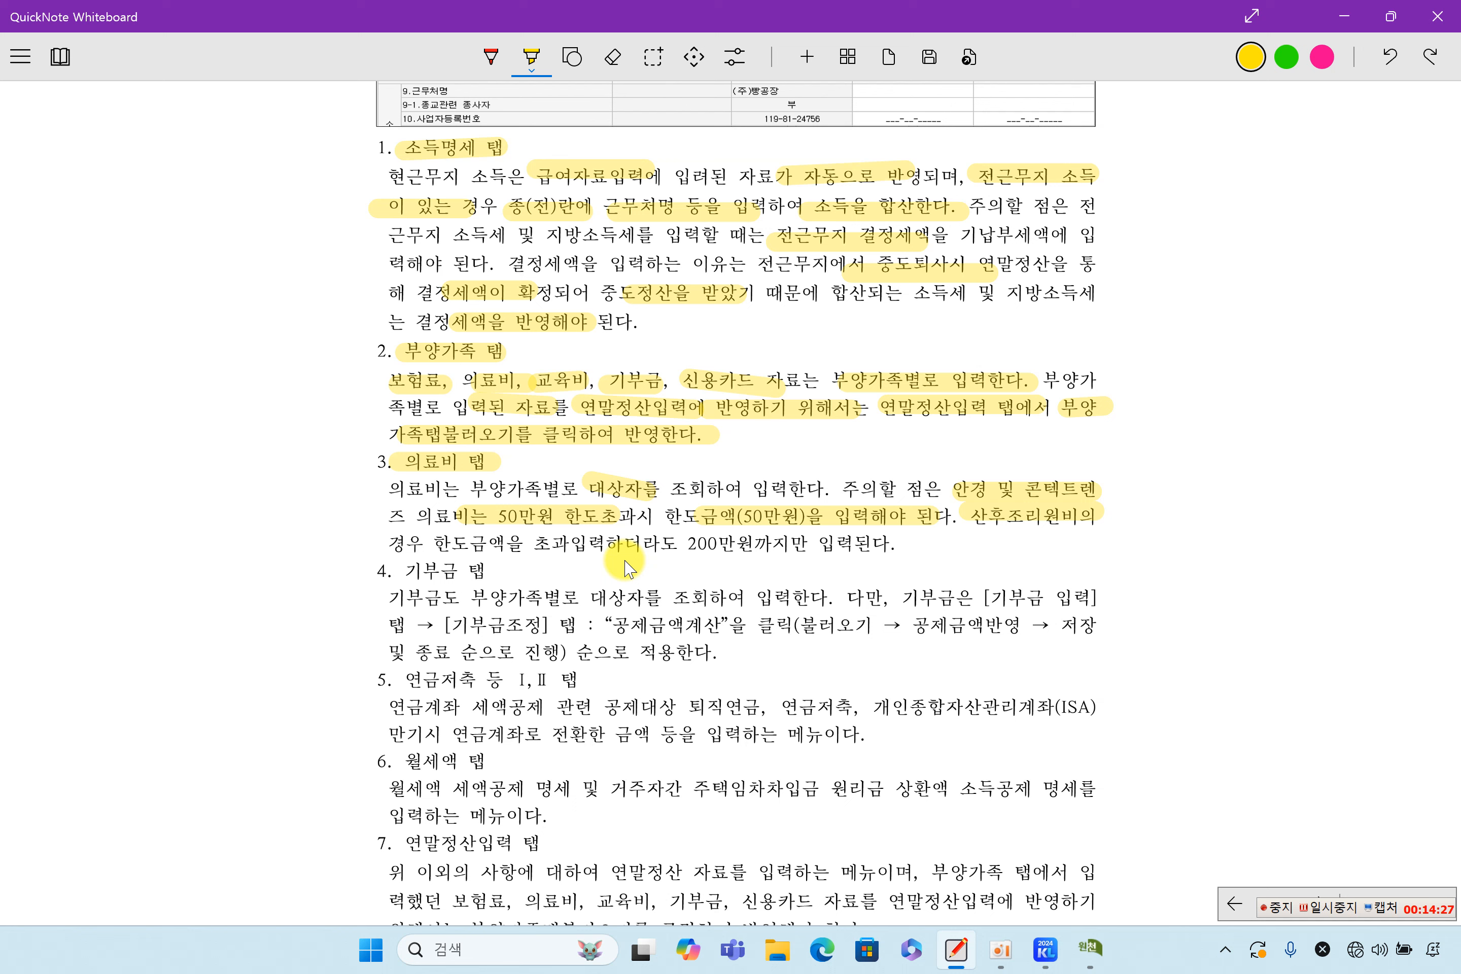
left_click_drag(665, 544, 802, 544)
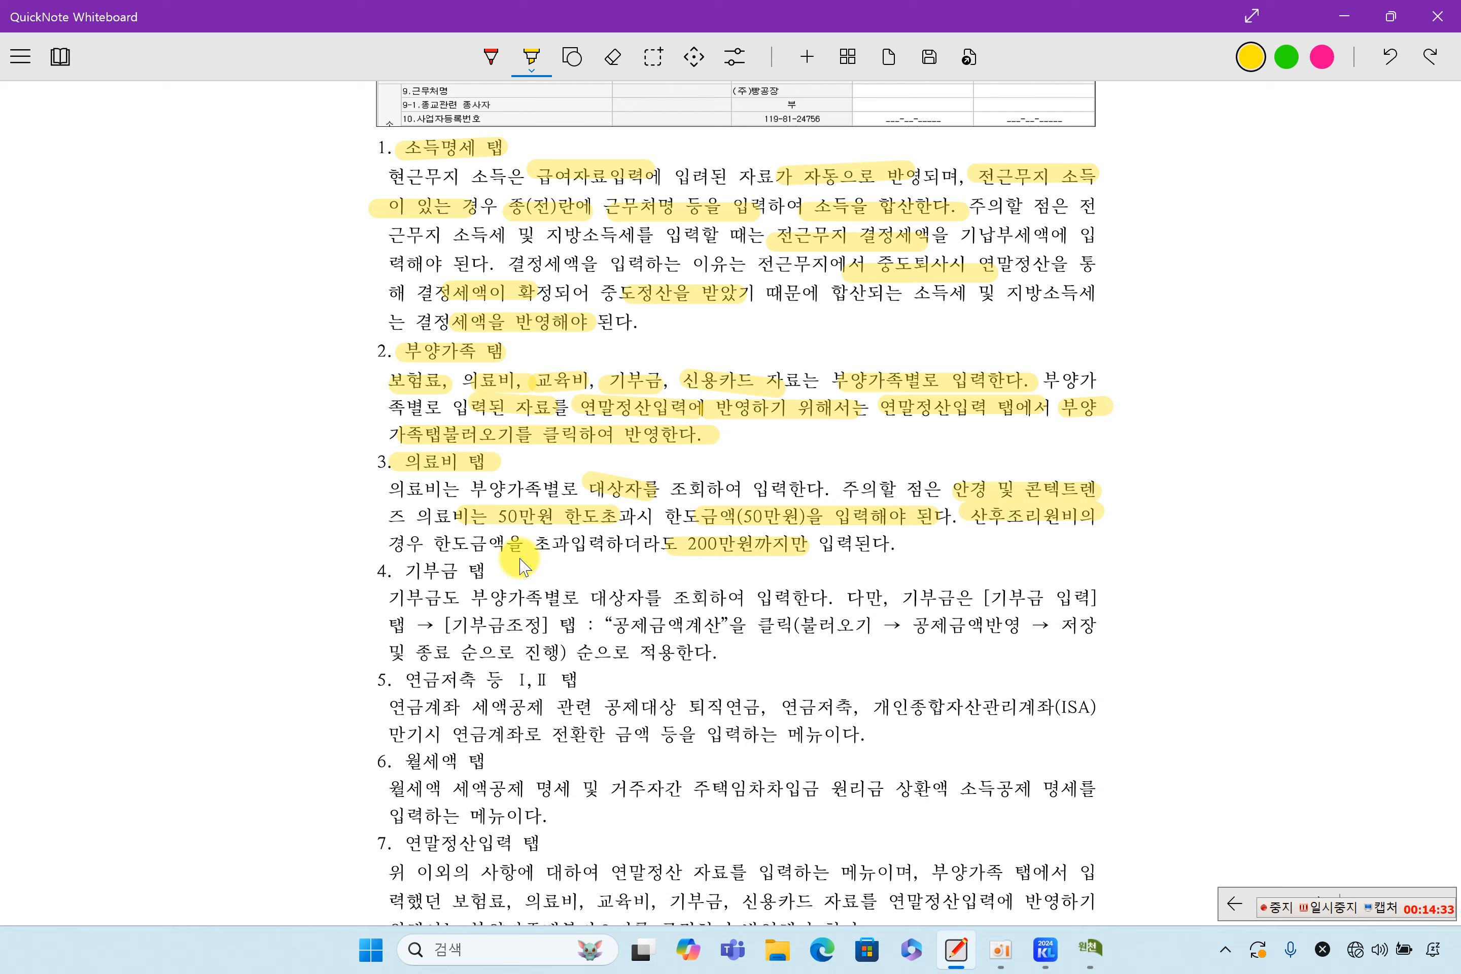
left_click_drag(462, 544, 589, 545)
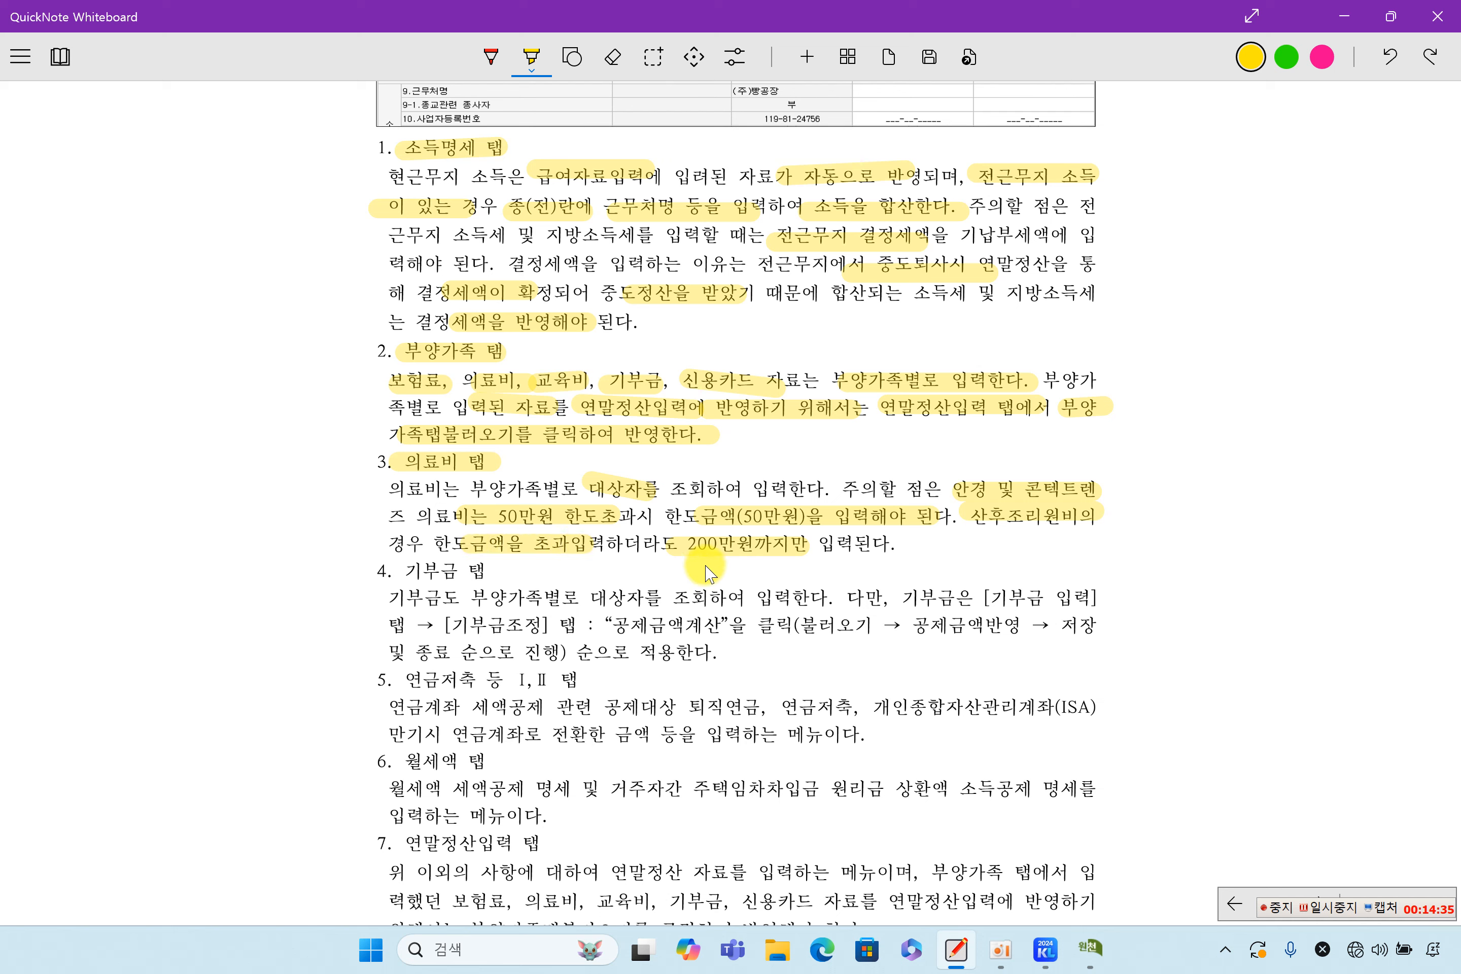
left_click_drag(814, 544, 911, 544)
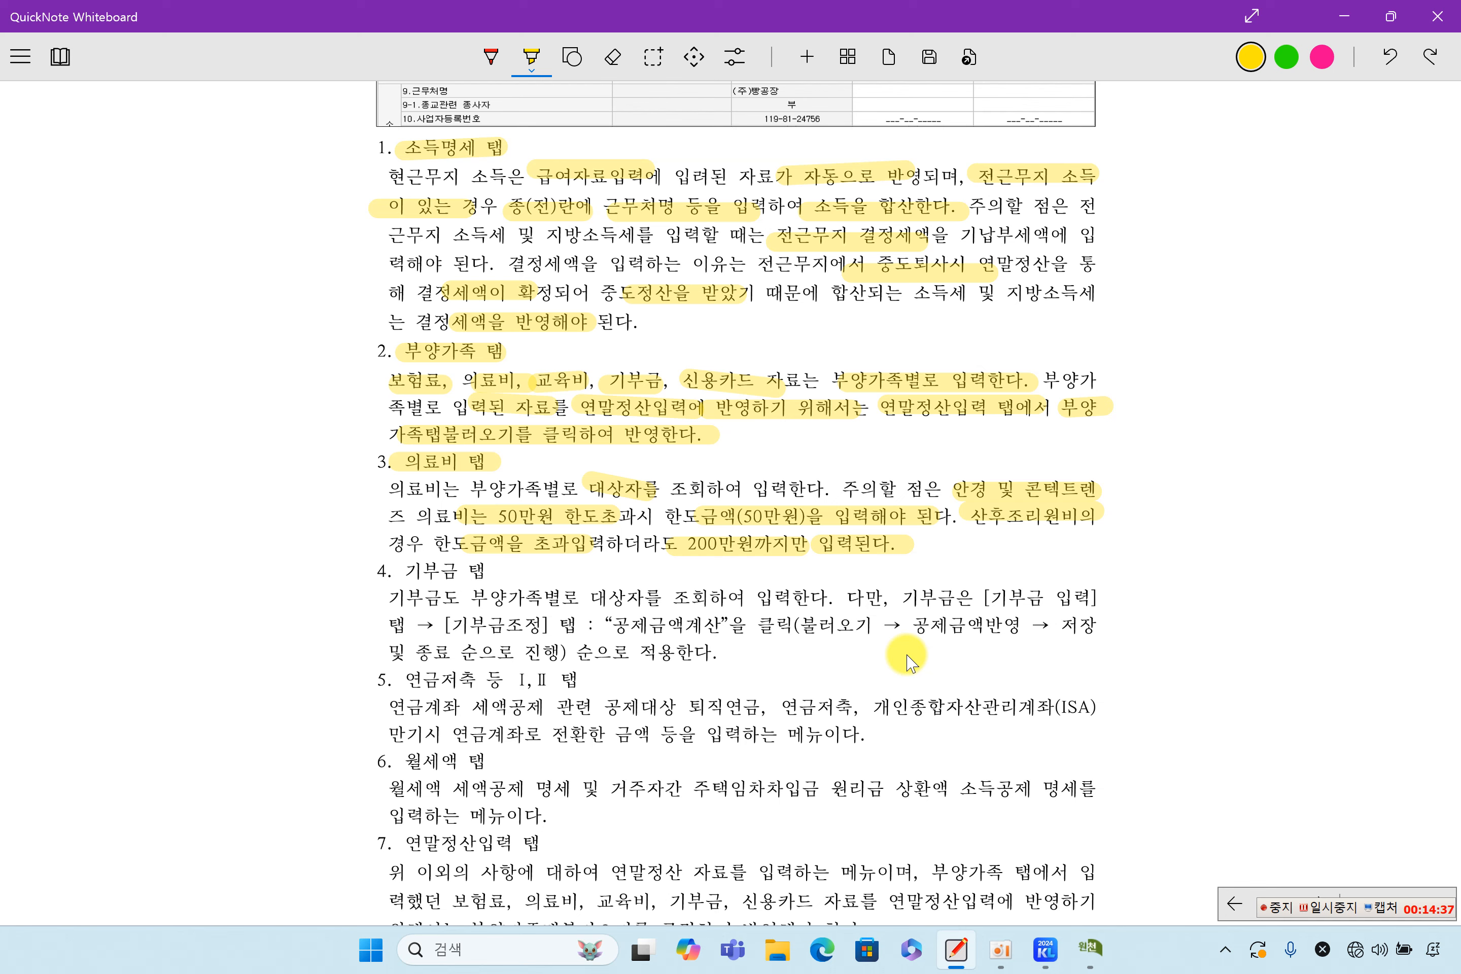
left_click(1091, 948)
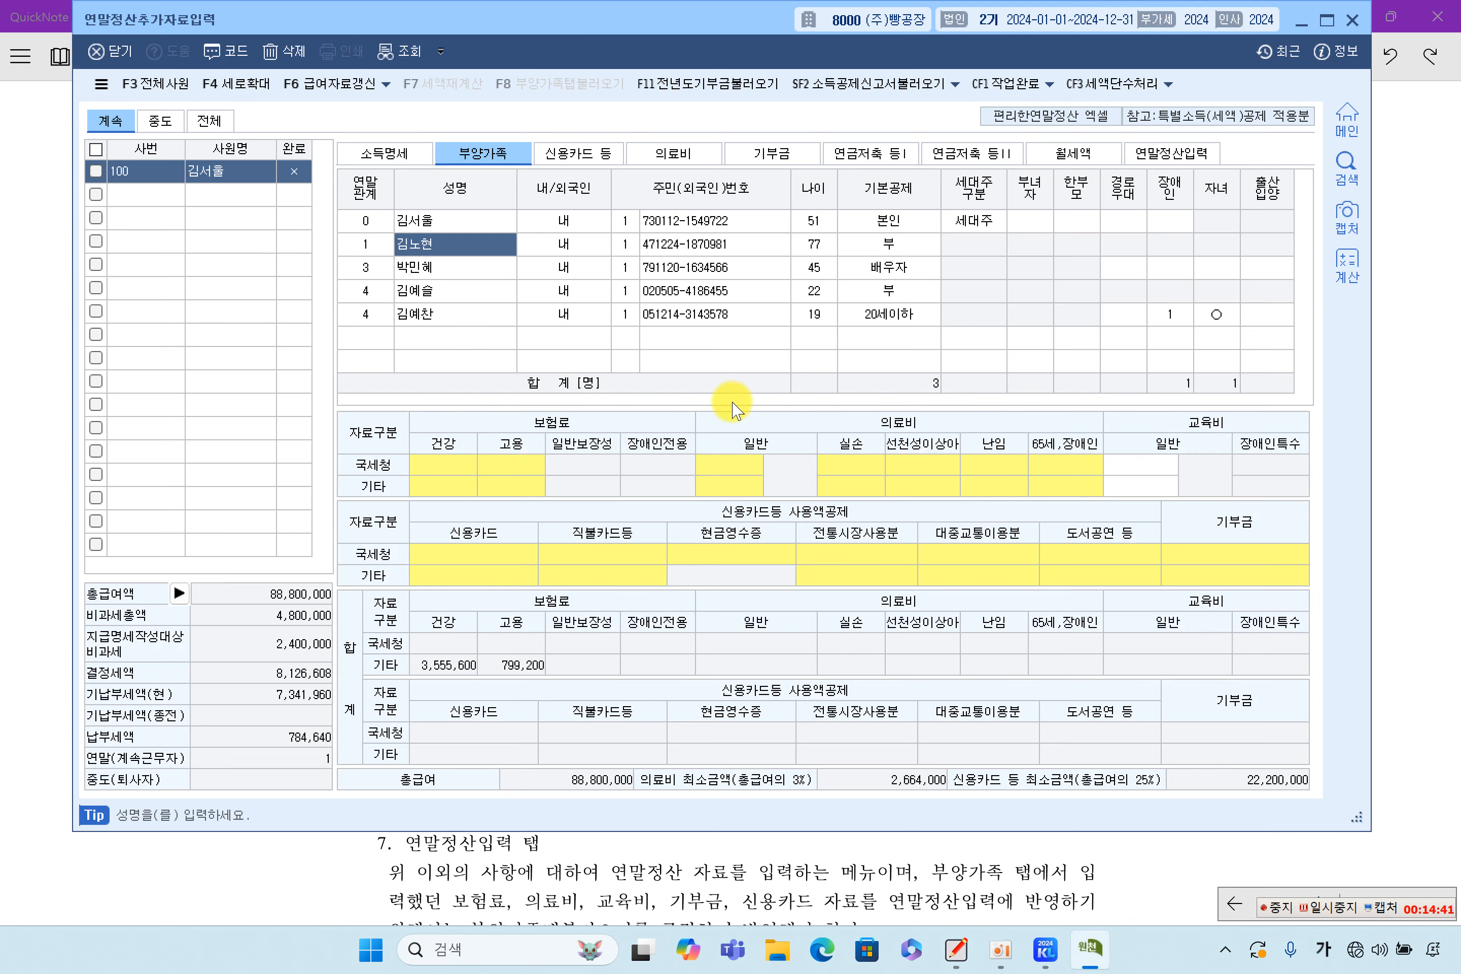
Select the spouse's row and open employee 100's empty 2024 의료비 지급명세서
left_click(433, 268)
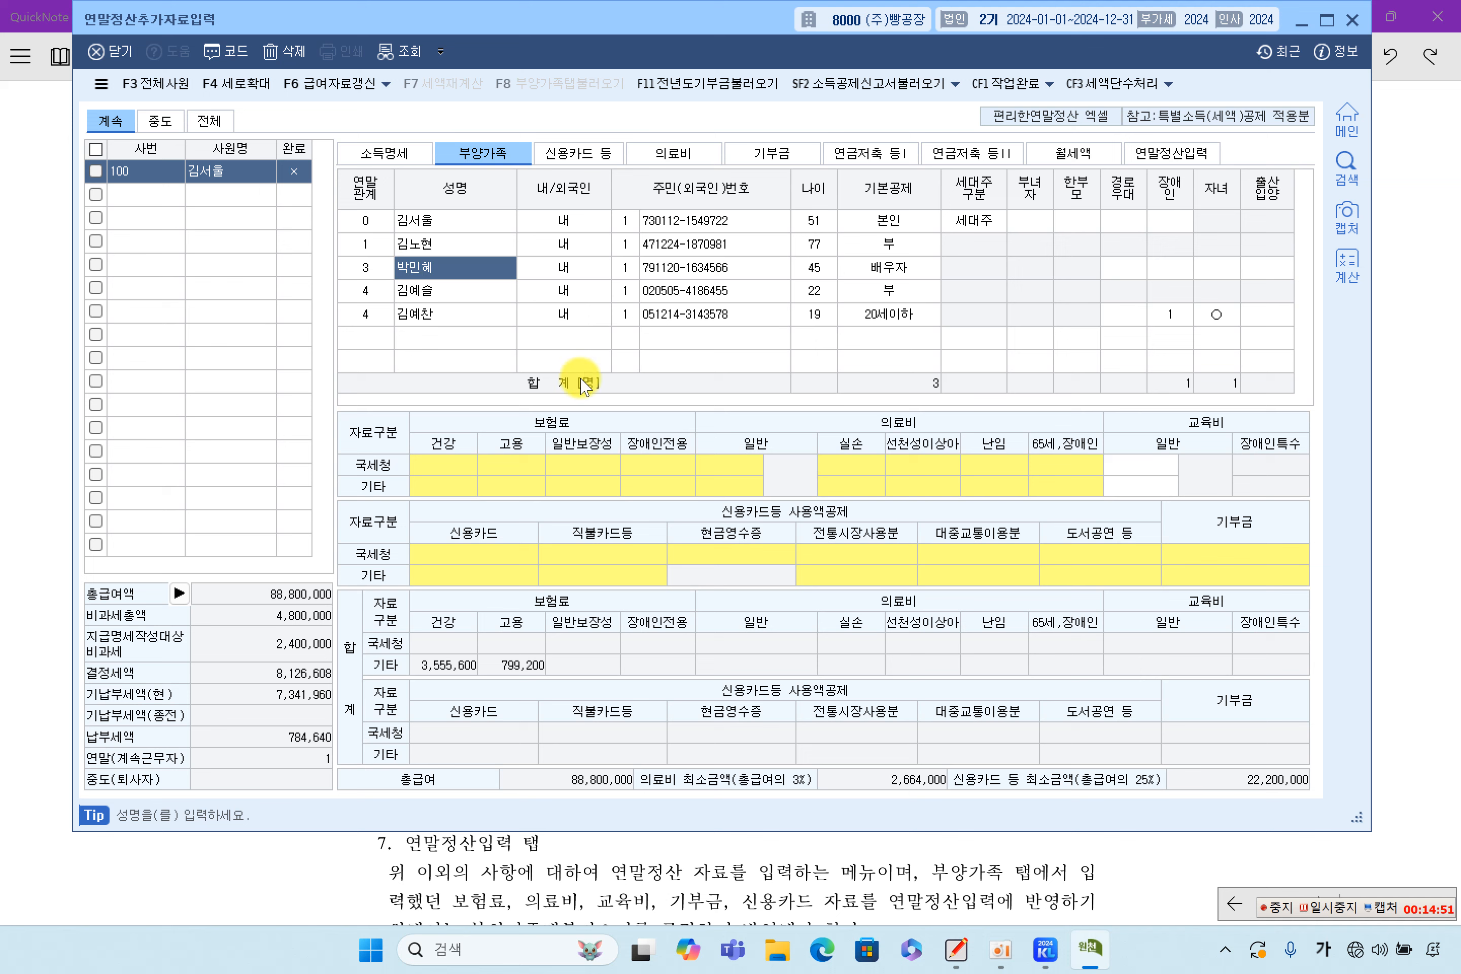
left_click(893, 471)
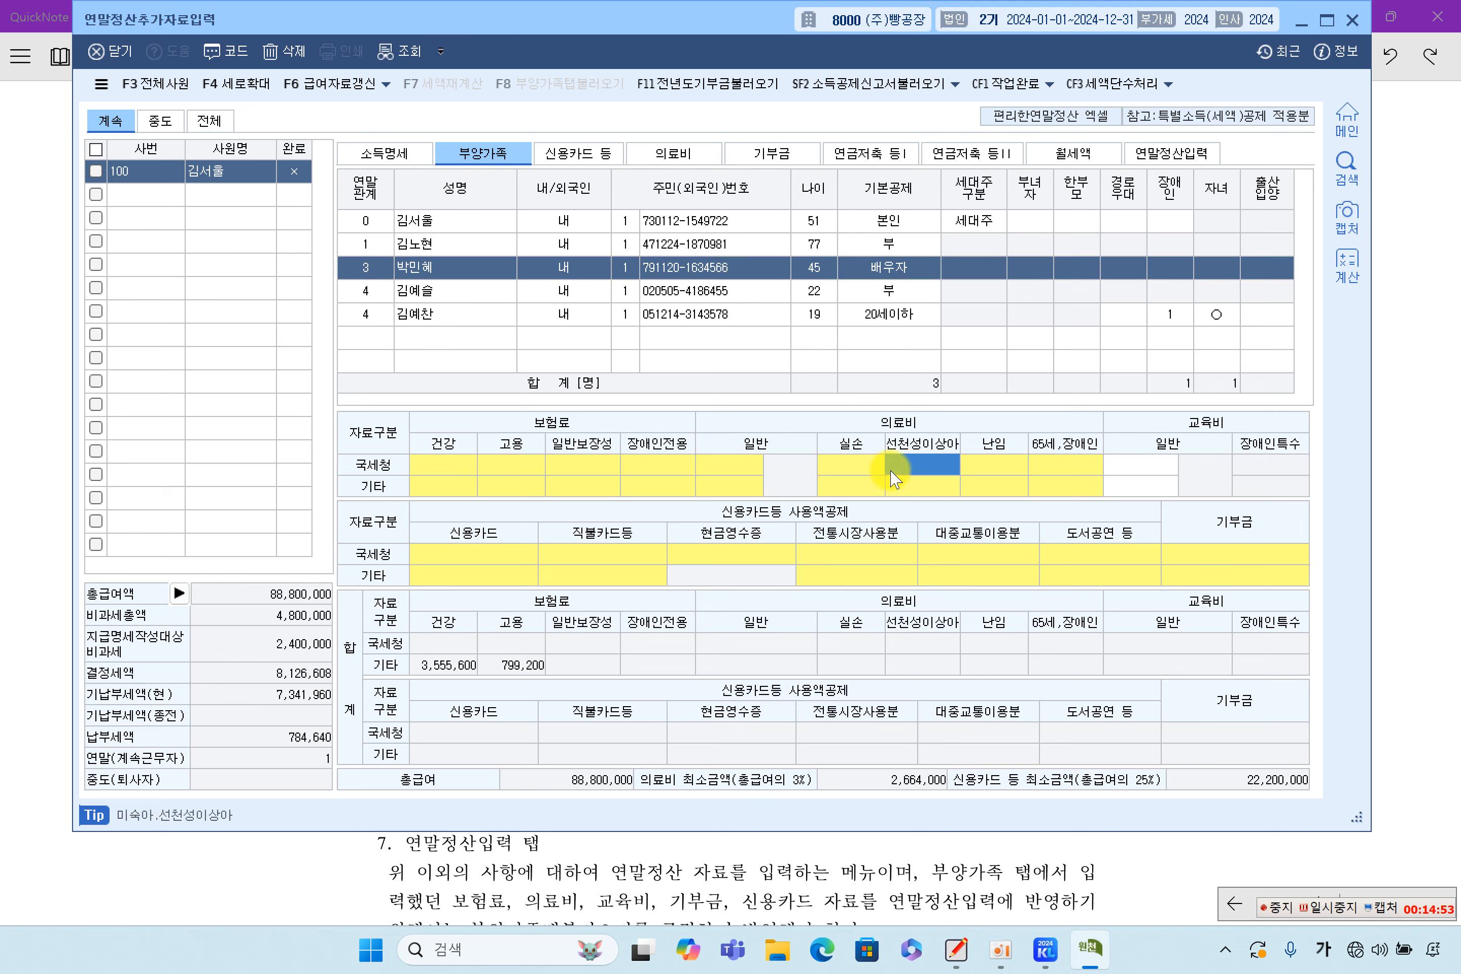
double_click(892, 471)
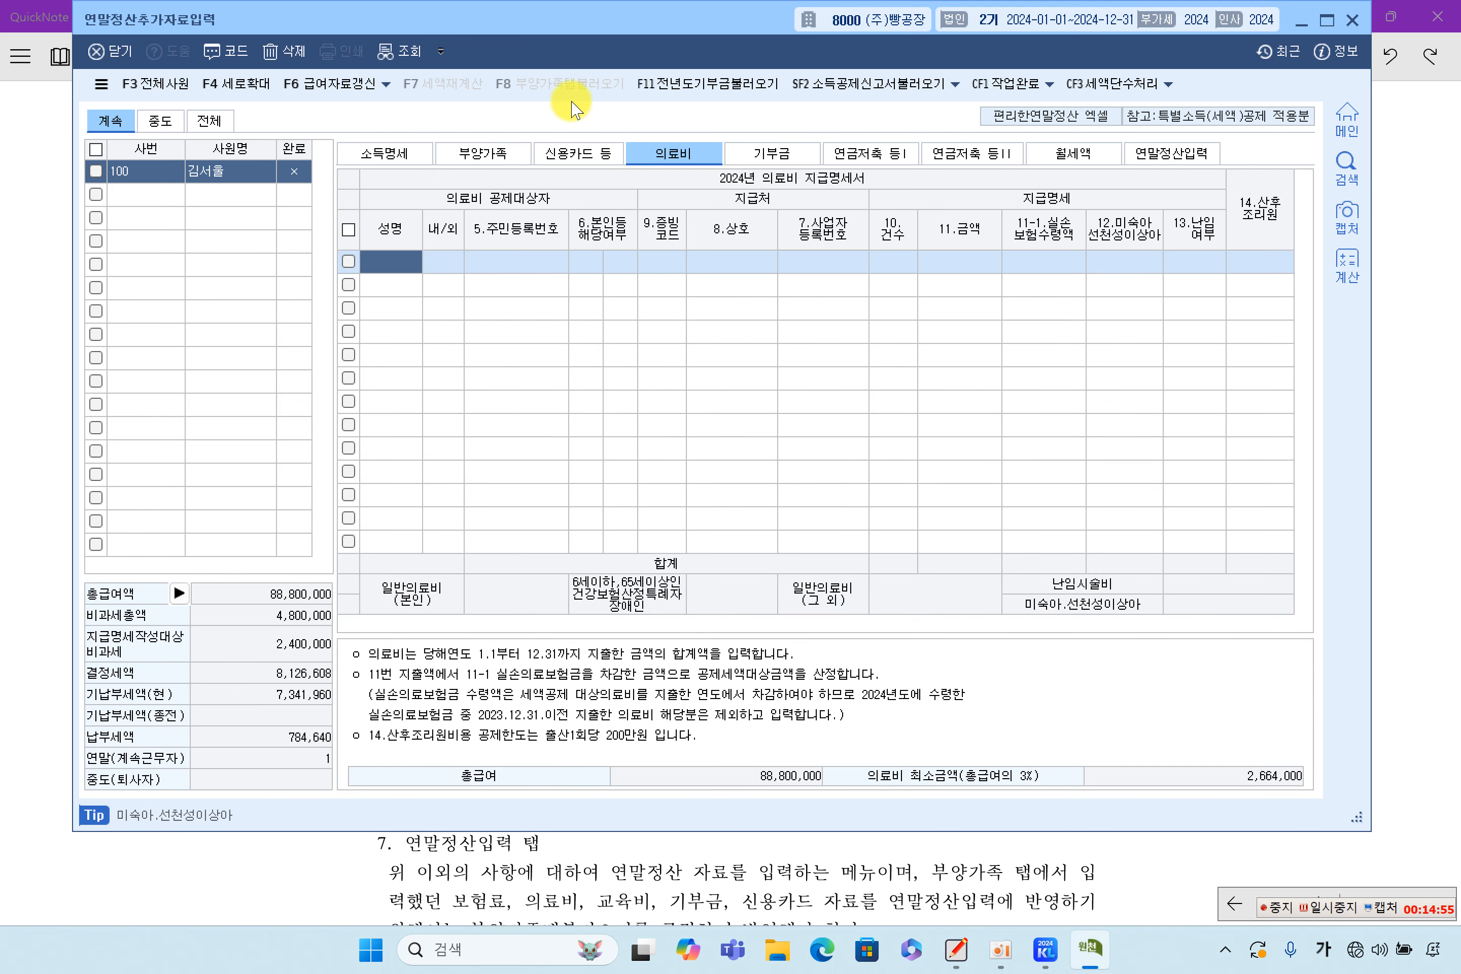
left_click(483, 158)
left_click(670, 153)
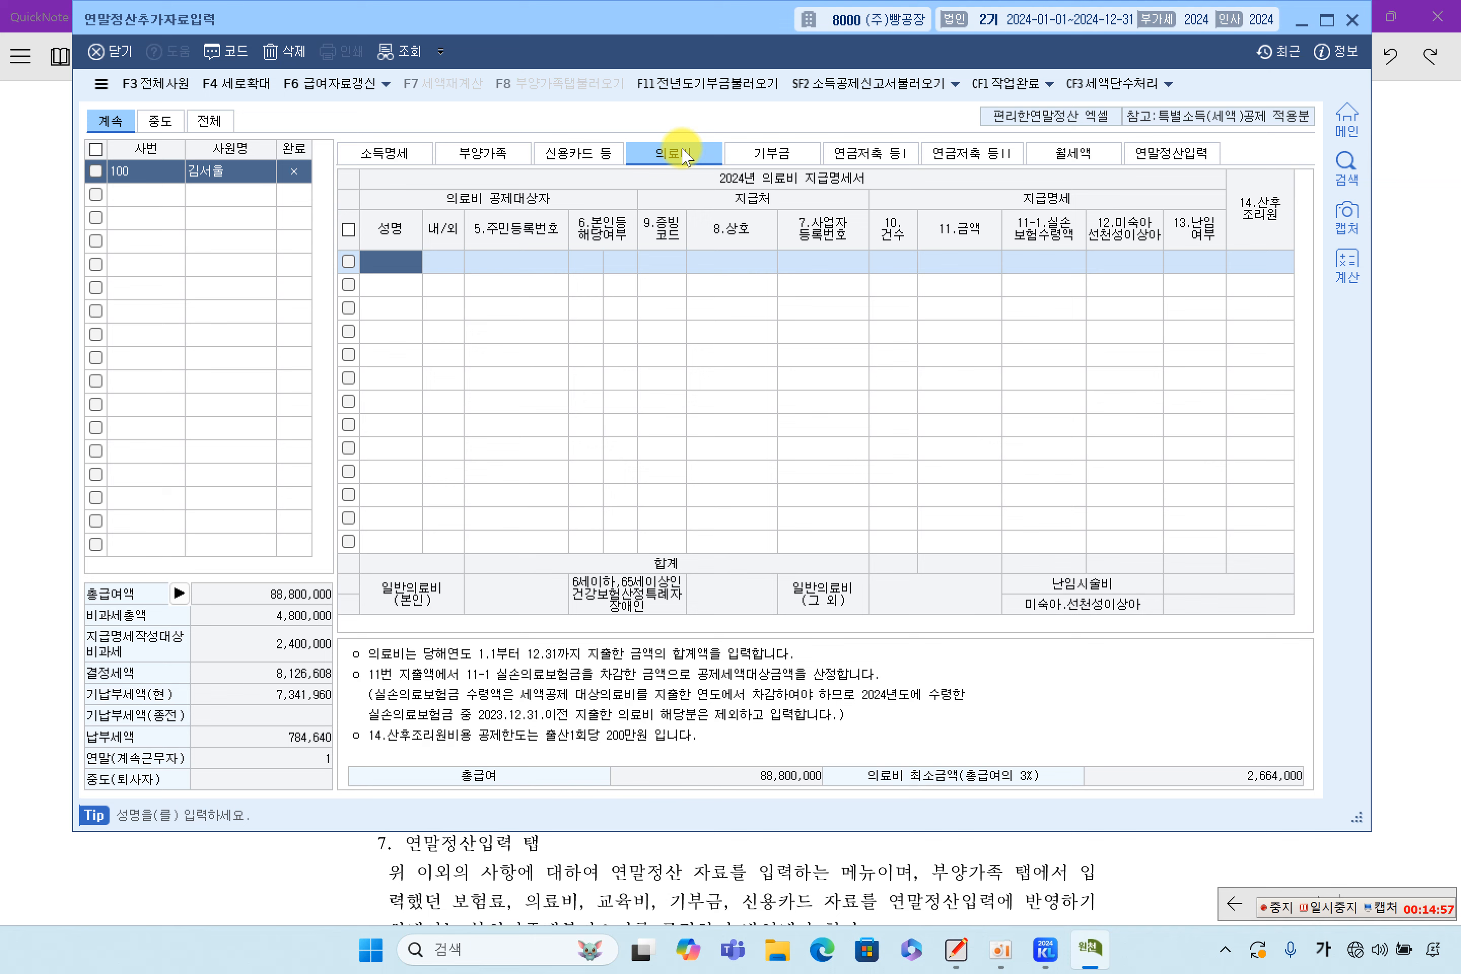
Choose the spouse from 부양가족코드도움 for the first row and set 9.증빙코드 to 1.국세청장
double_click(410, 273)
left_click(522, 369)
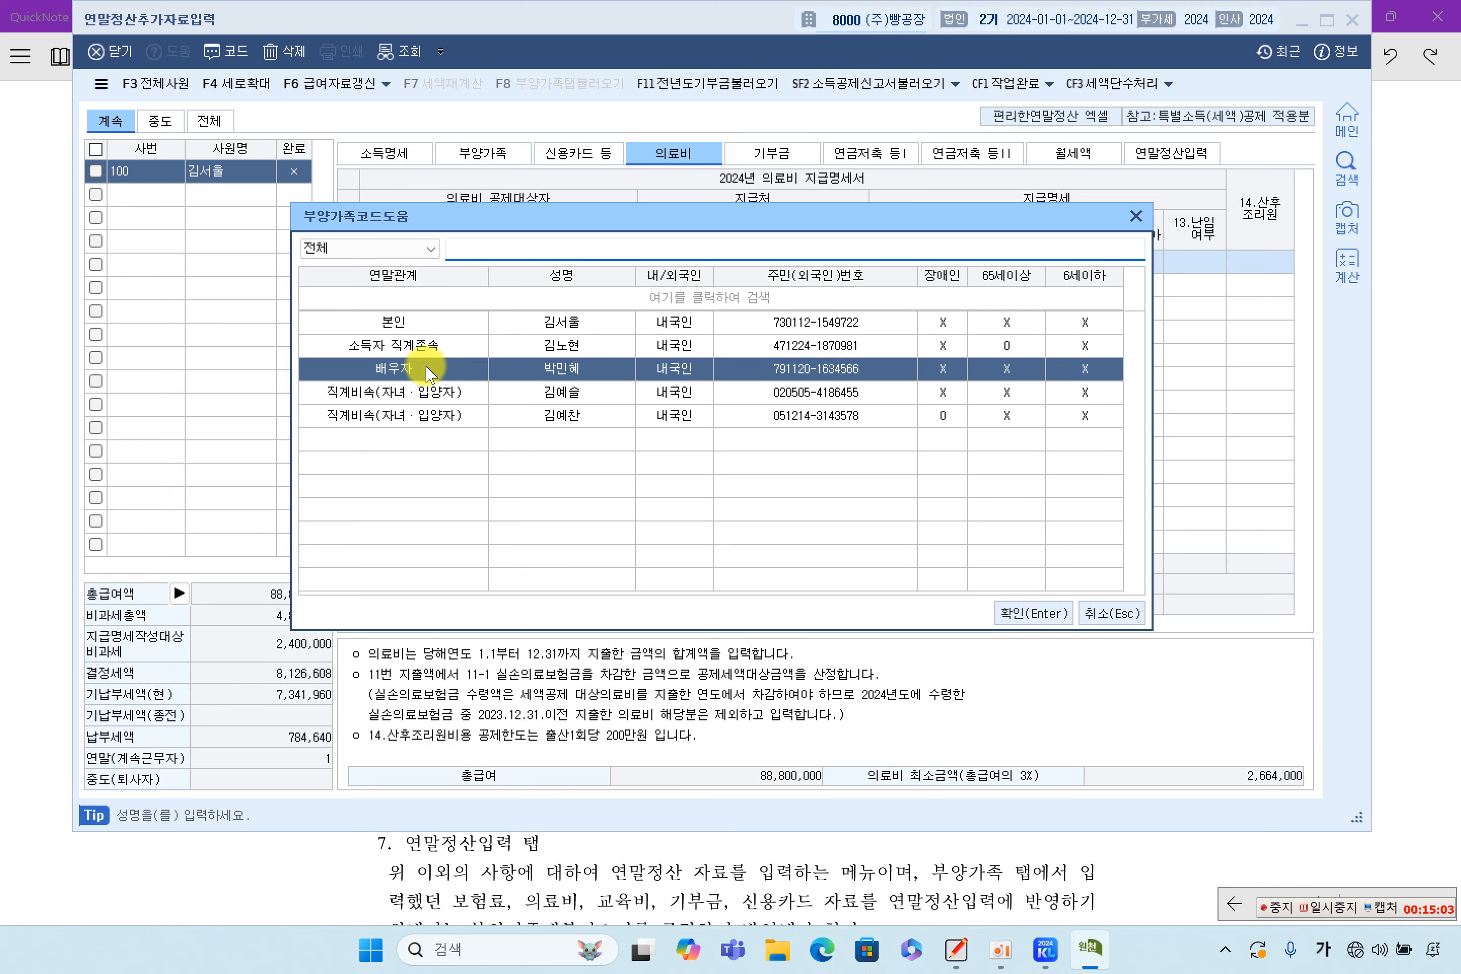
double_click(565, 372)
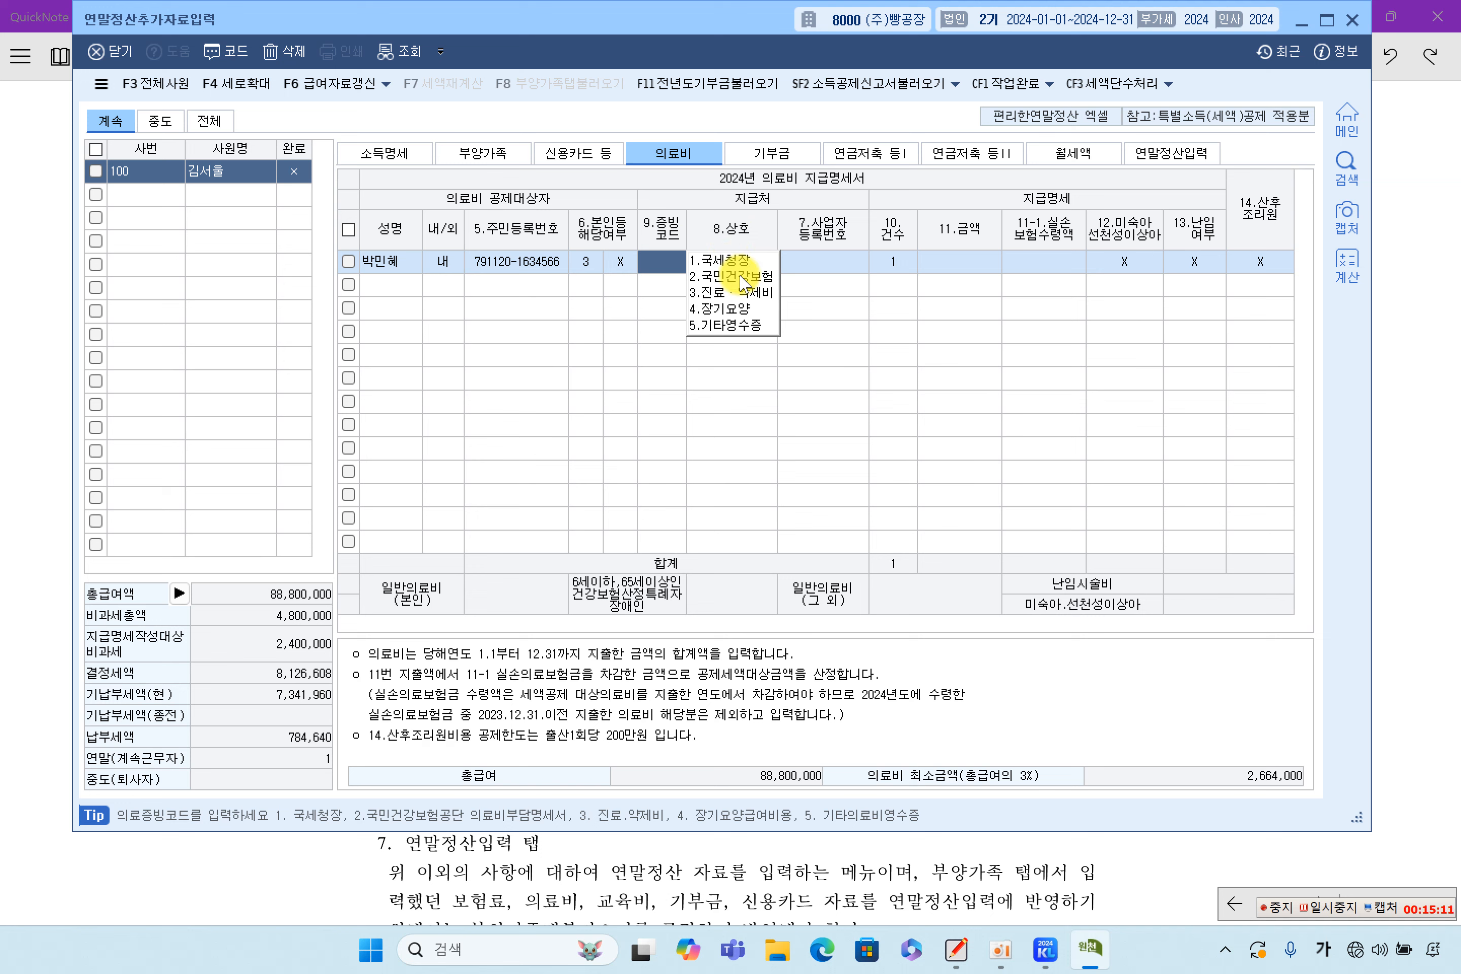
left_click(732, 260)
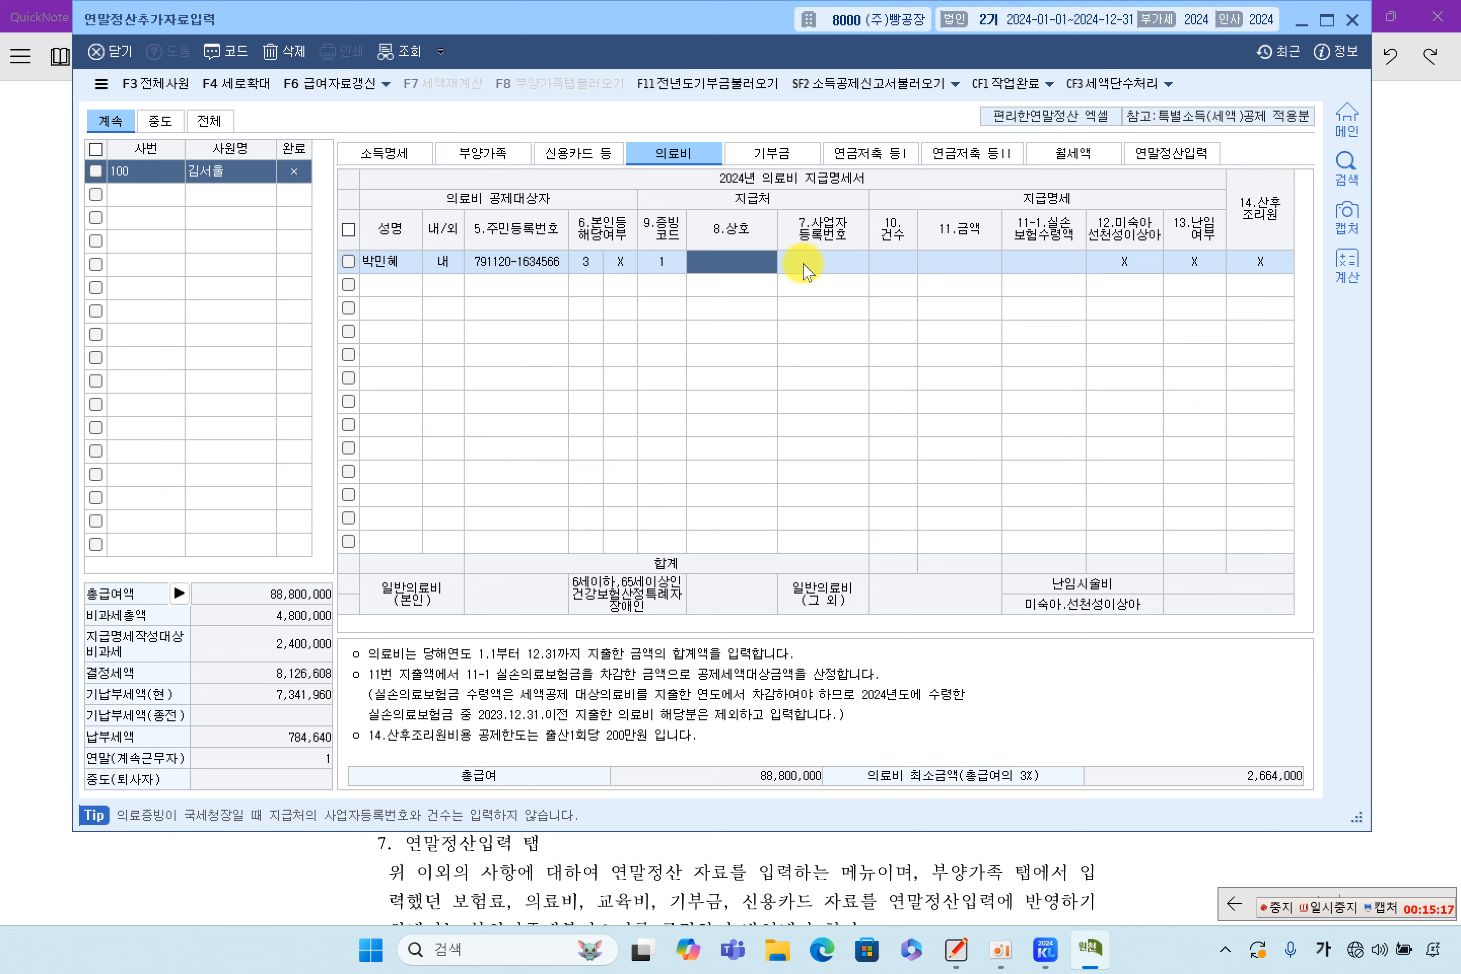
Move through the spouse's row to 11.금액 and change the 14.산후조리원 flag from X
left_click(819, 270)
left_click(896, 271)
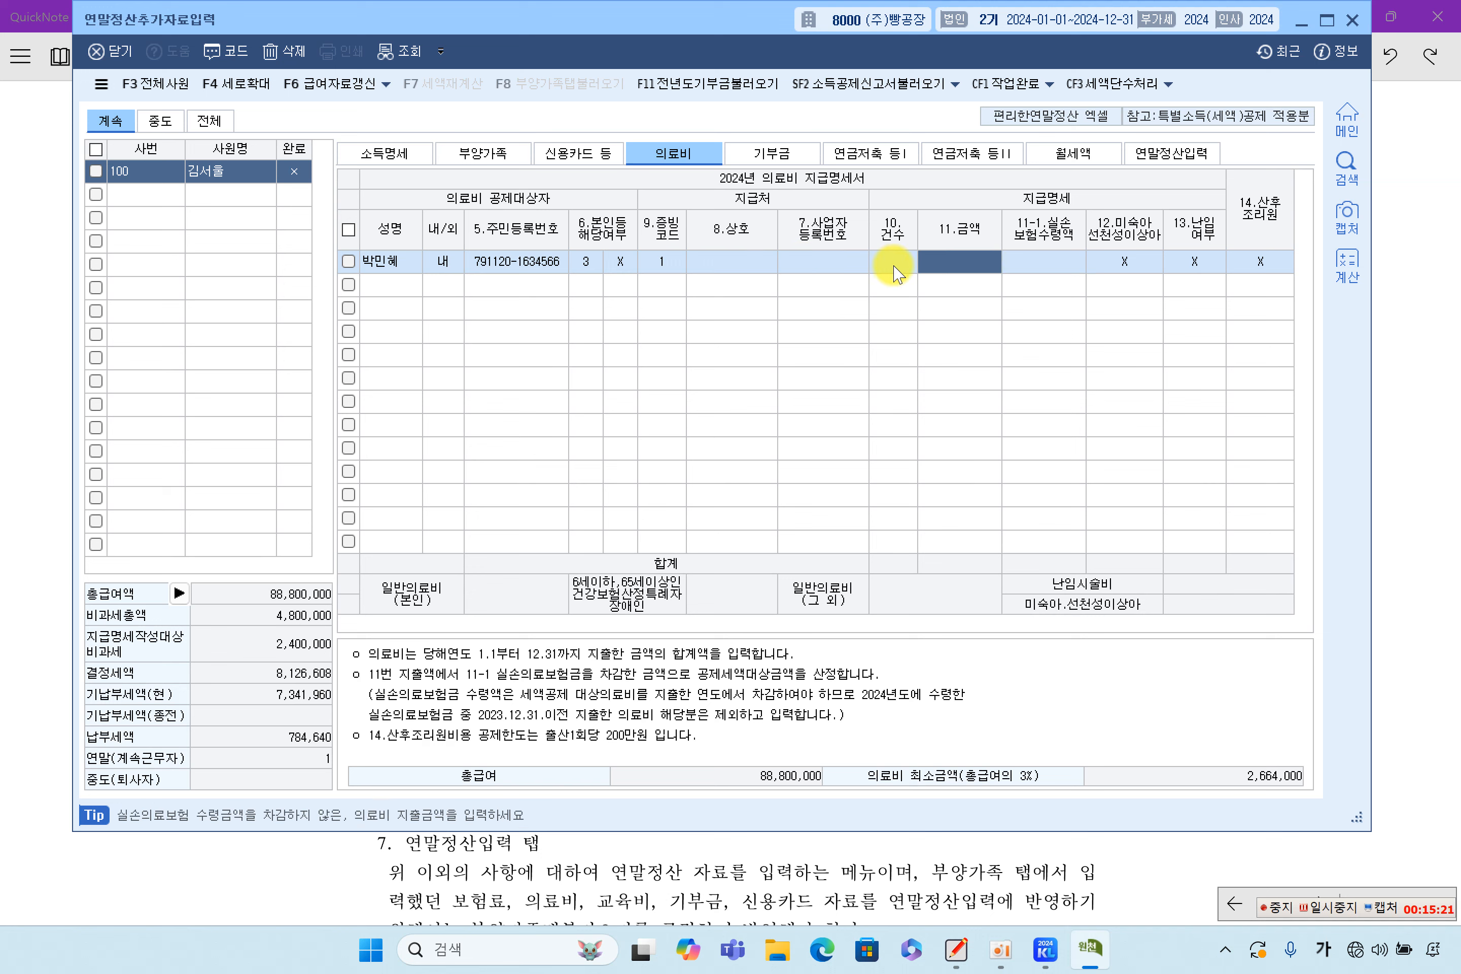
left_click(748, 267)
left_click(811, 266)
left_click(896, 268)
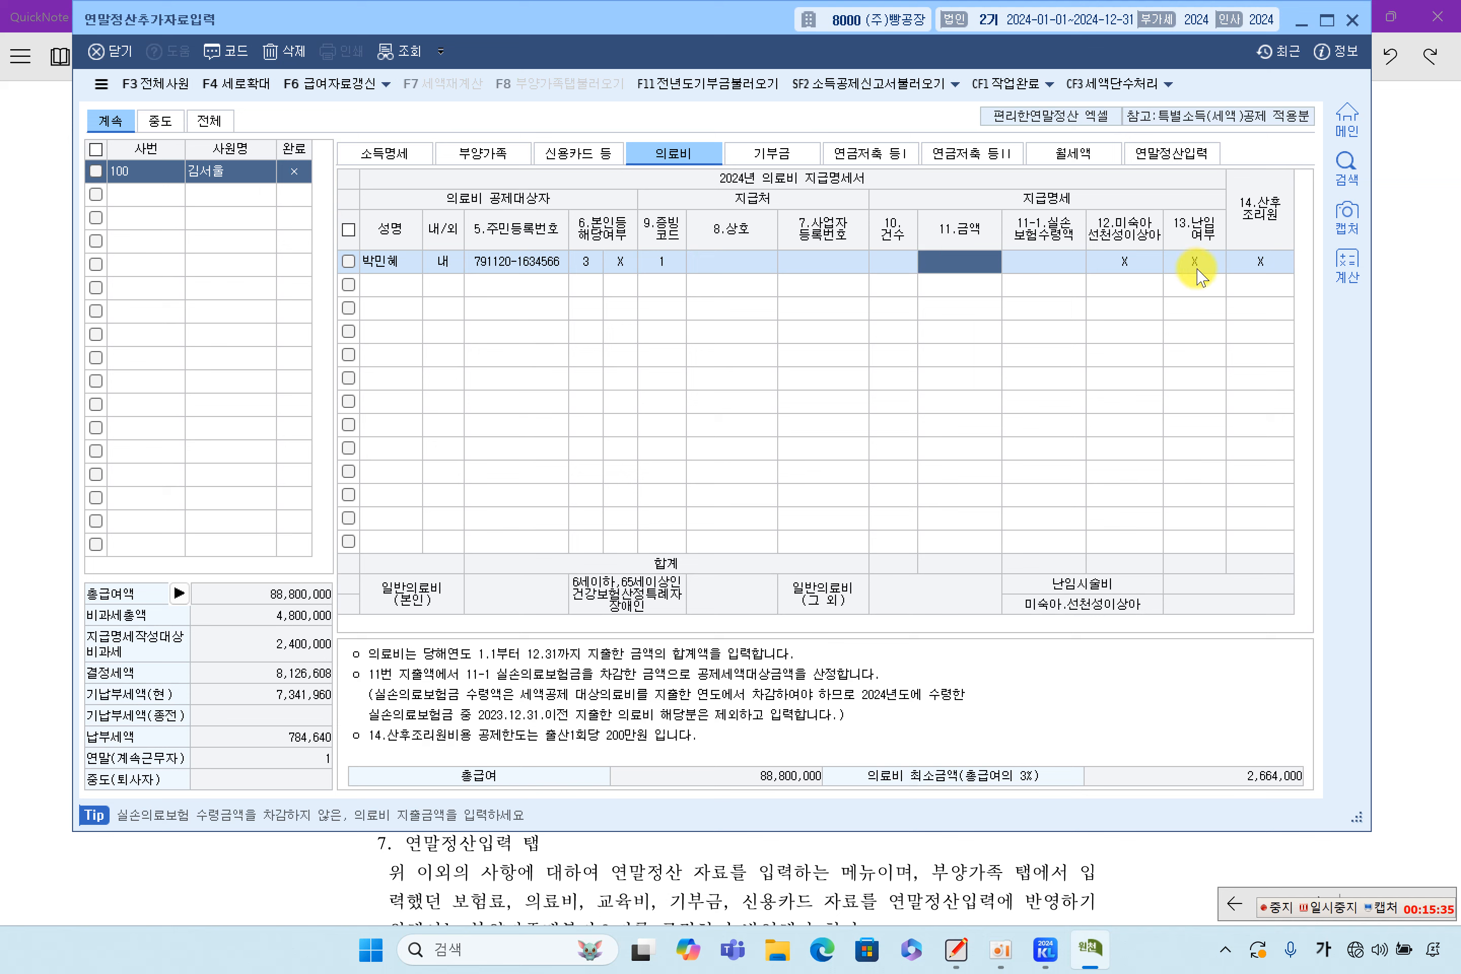
left_click(1242, 267)
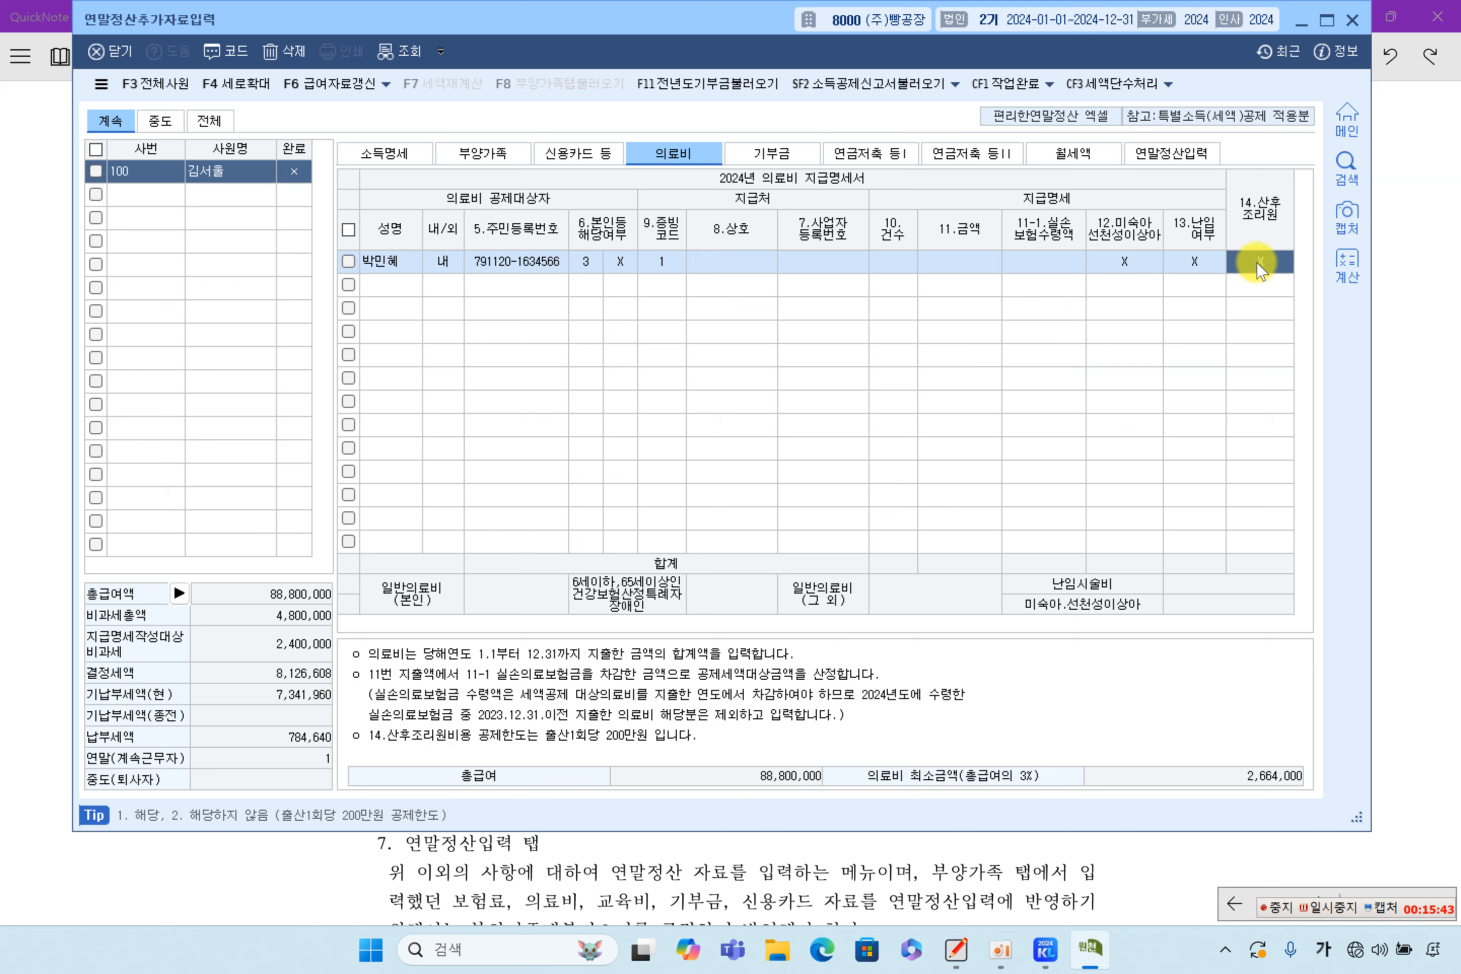
key("Return")
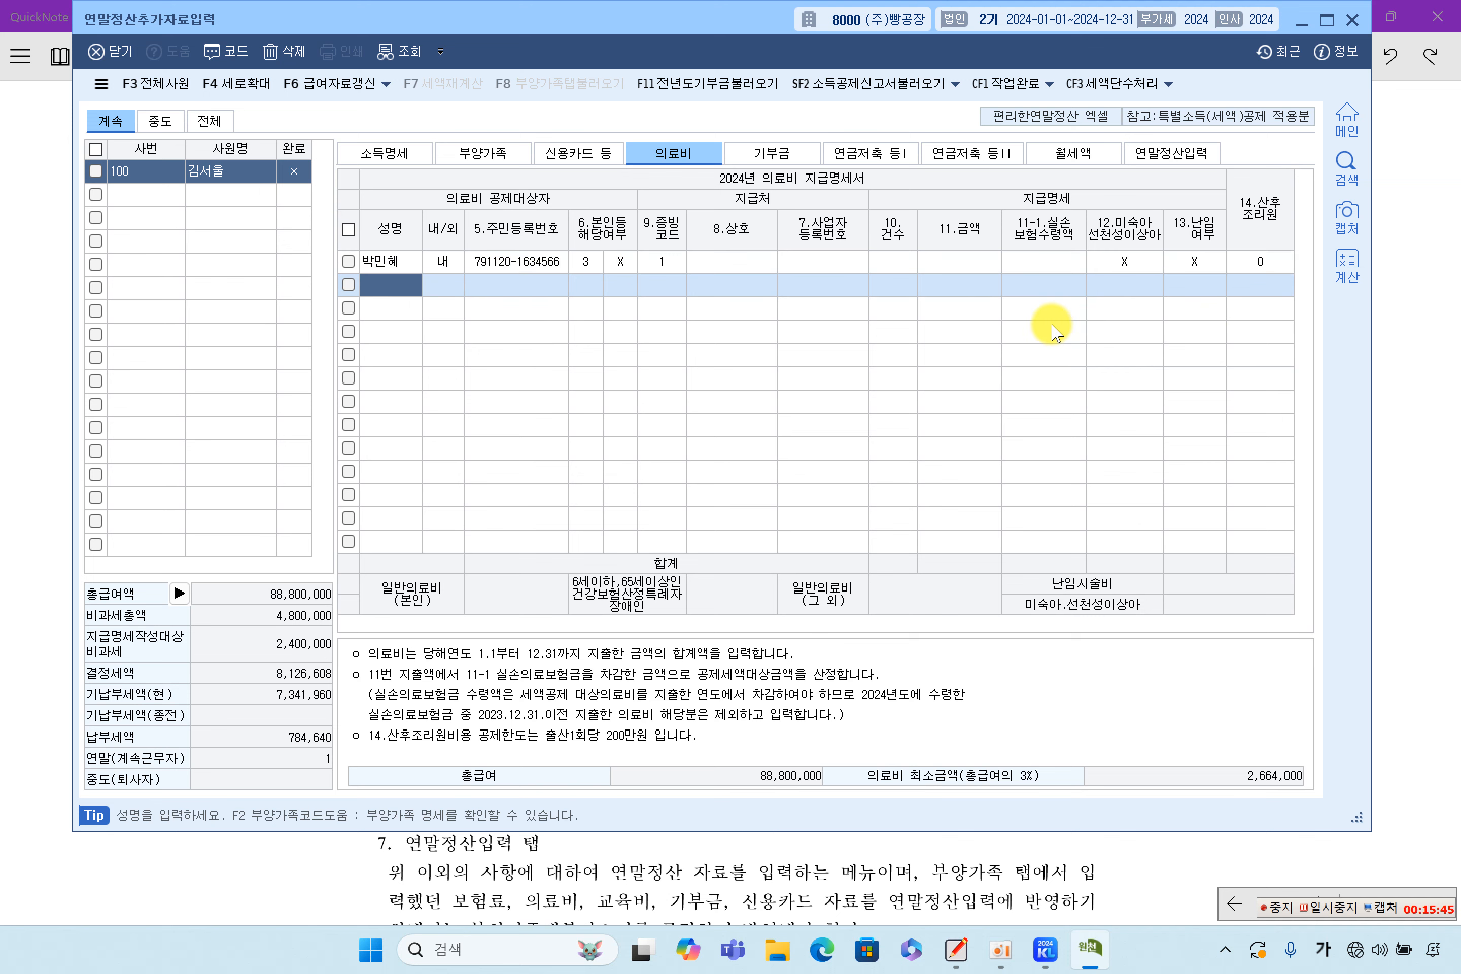
Enter 2,000,000 as the spouse's medical amount and set the 14.산후조리원 flag back to X
left_click(970, 263)
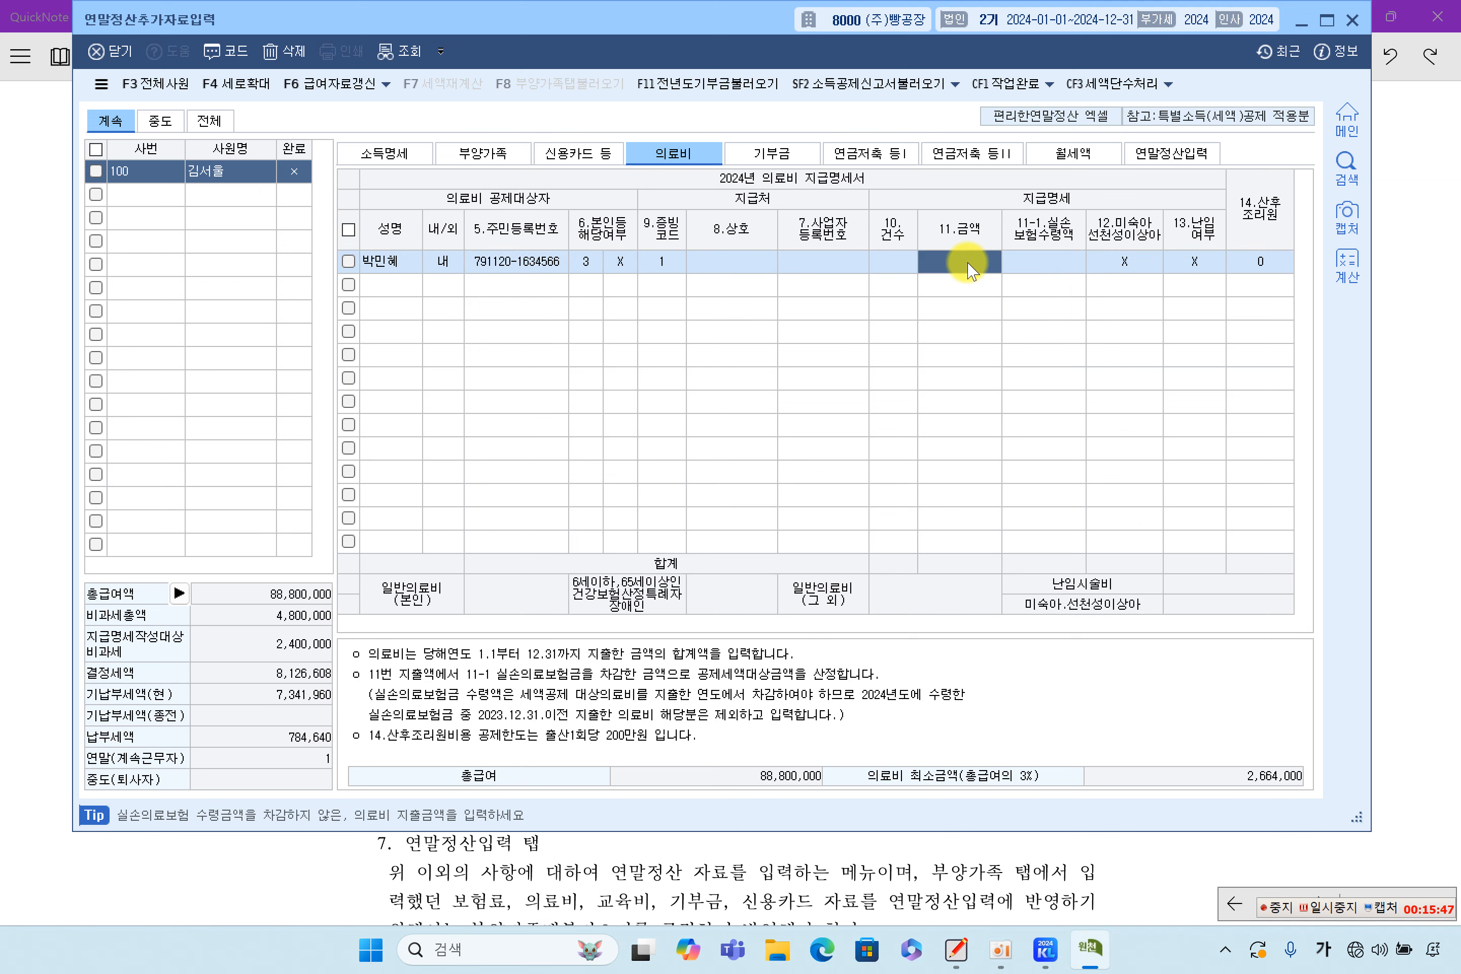
type("230,000")
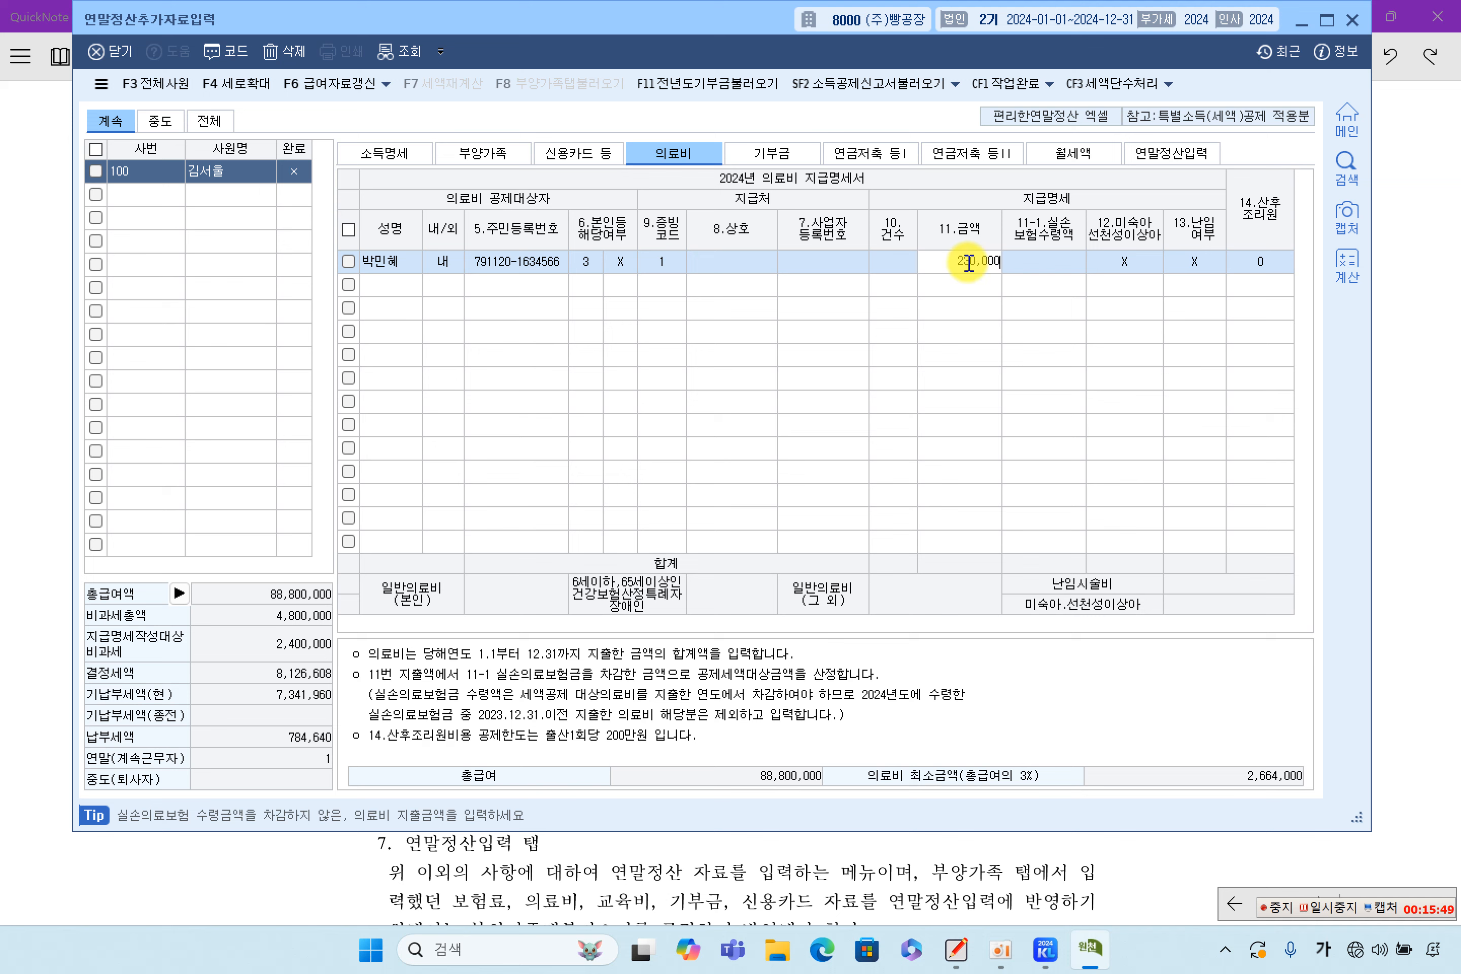
key("Return")
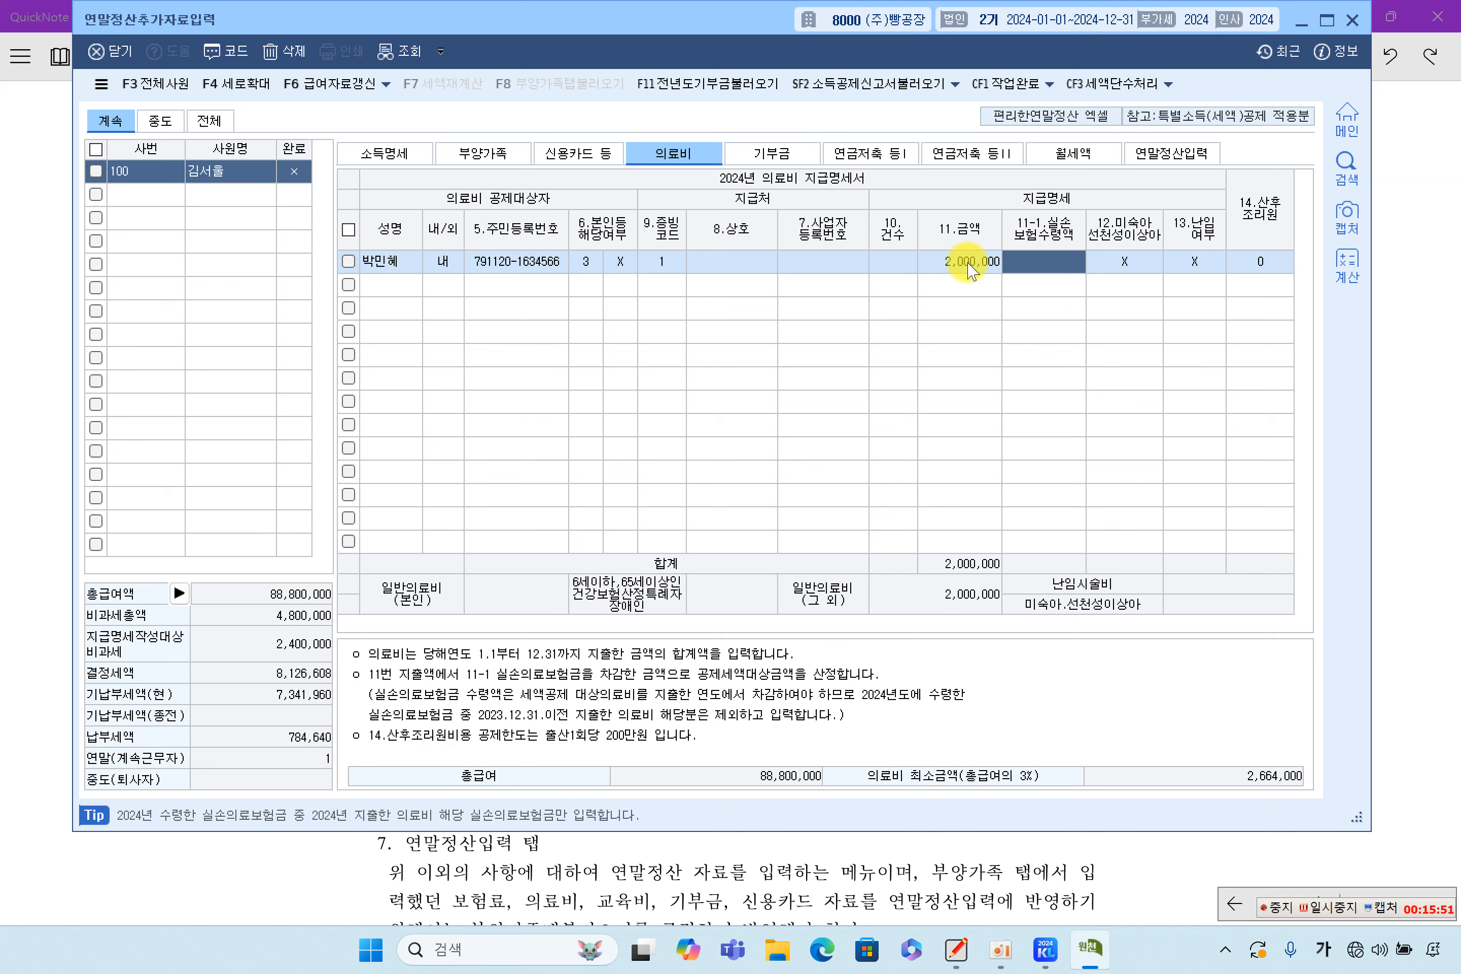
left_click(970, 264)
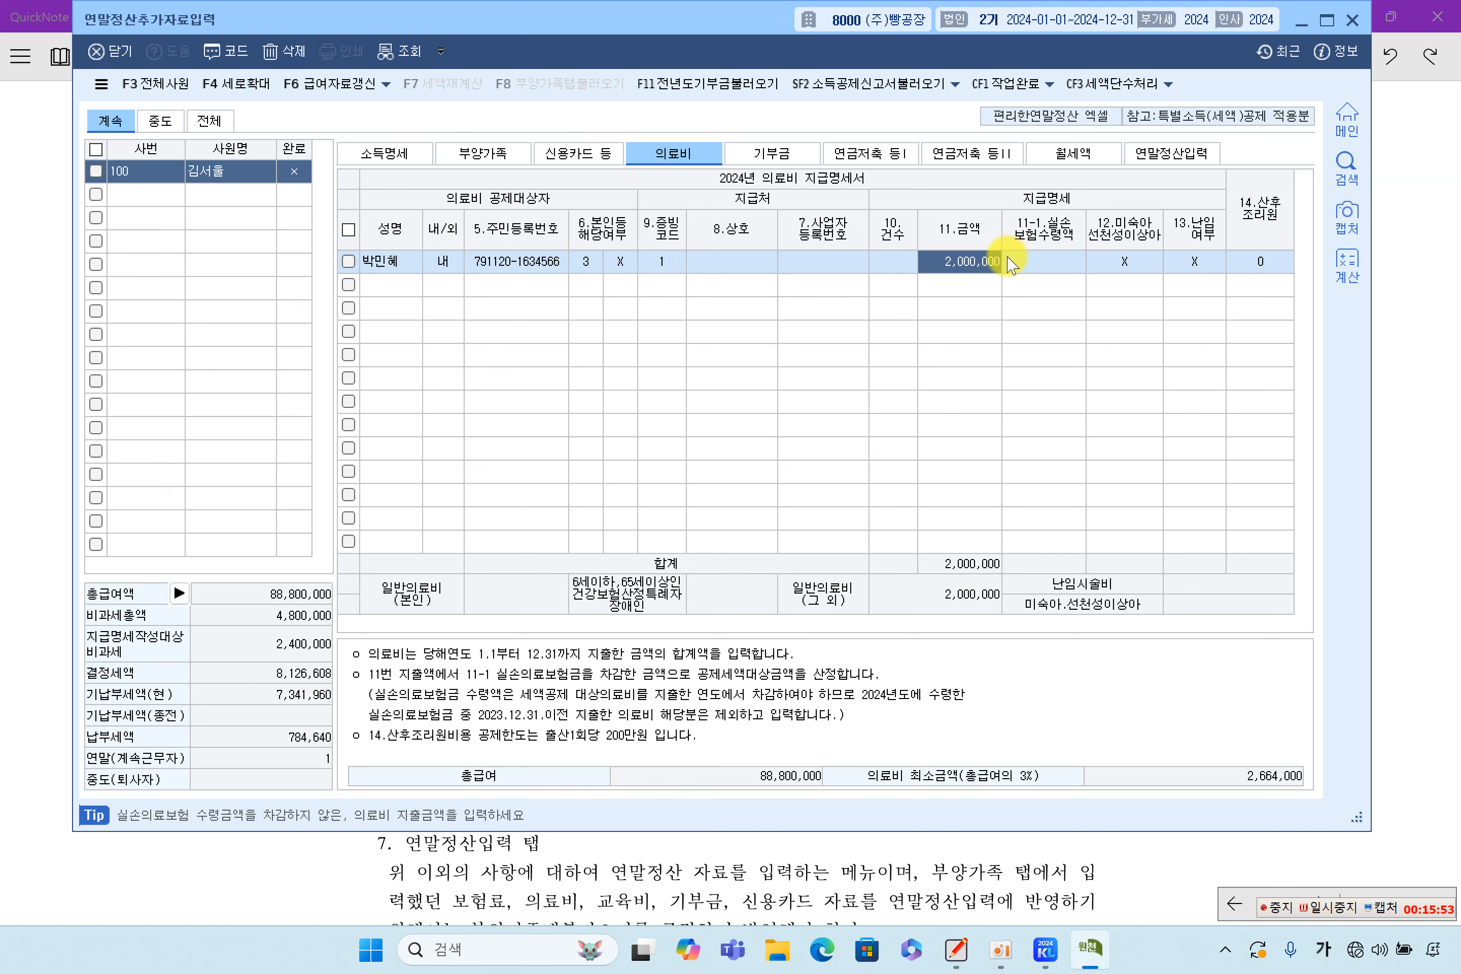
left_click(1259, 269)
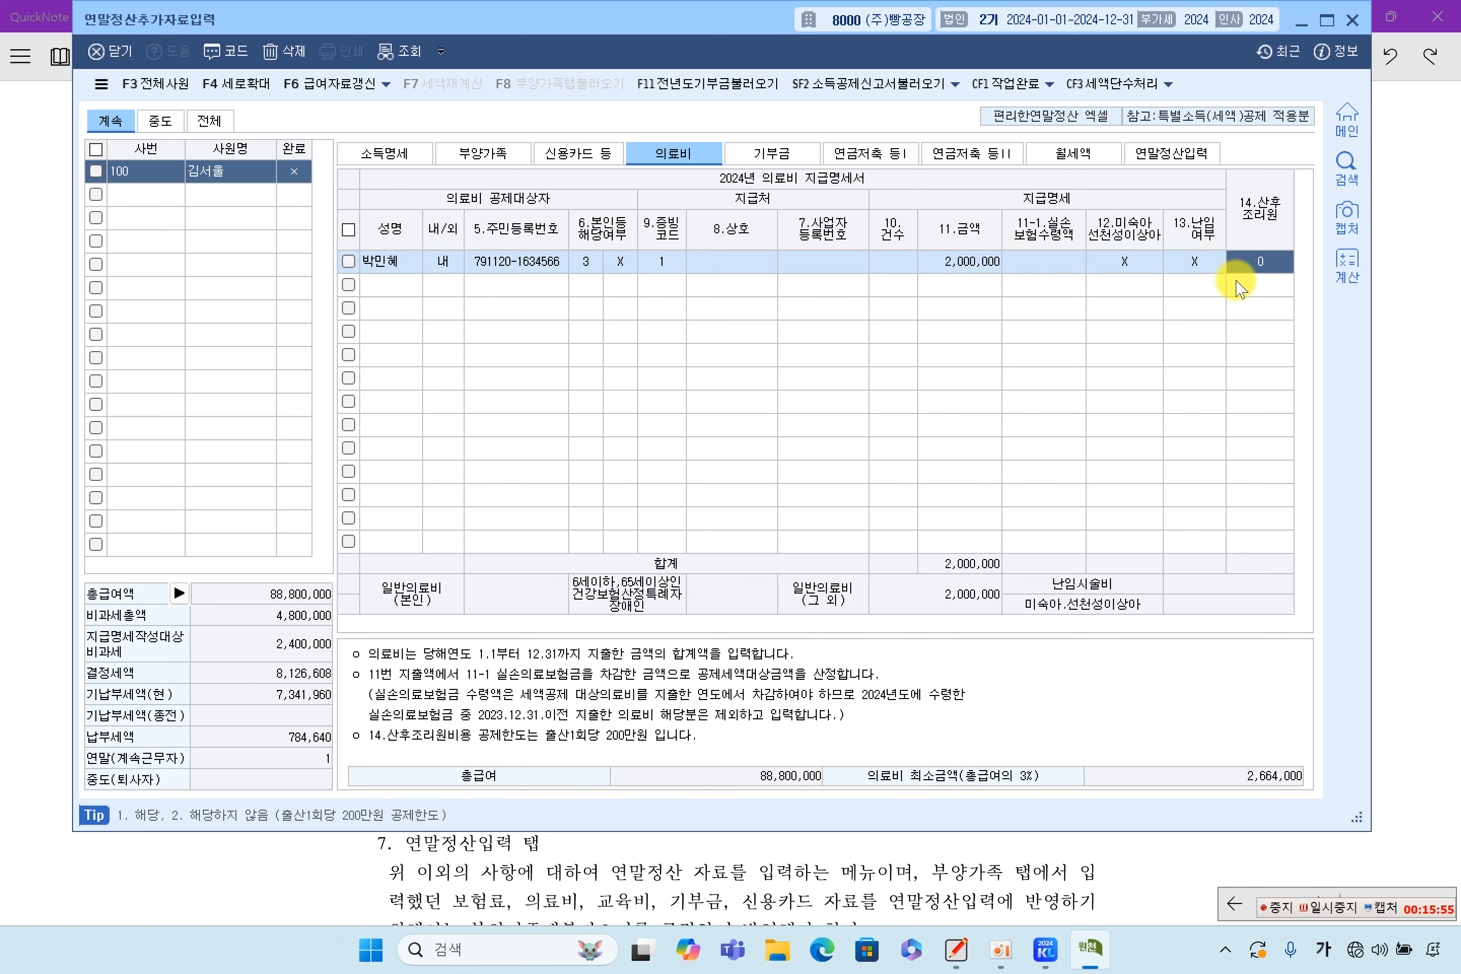
key("Return")
Change the spouse's medical amount to 600,000, then to 500,000
left_click(946, 263)
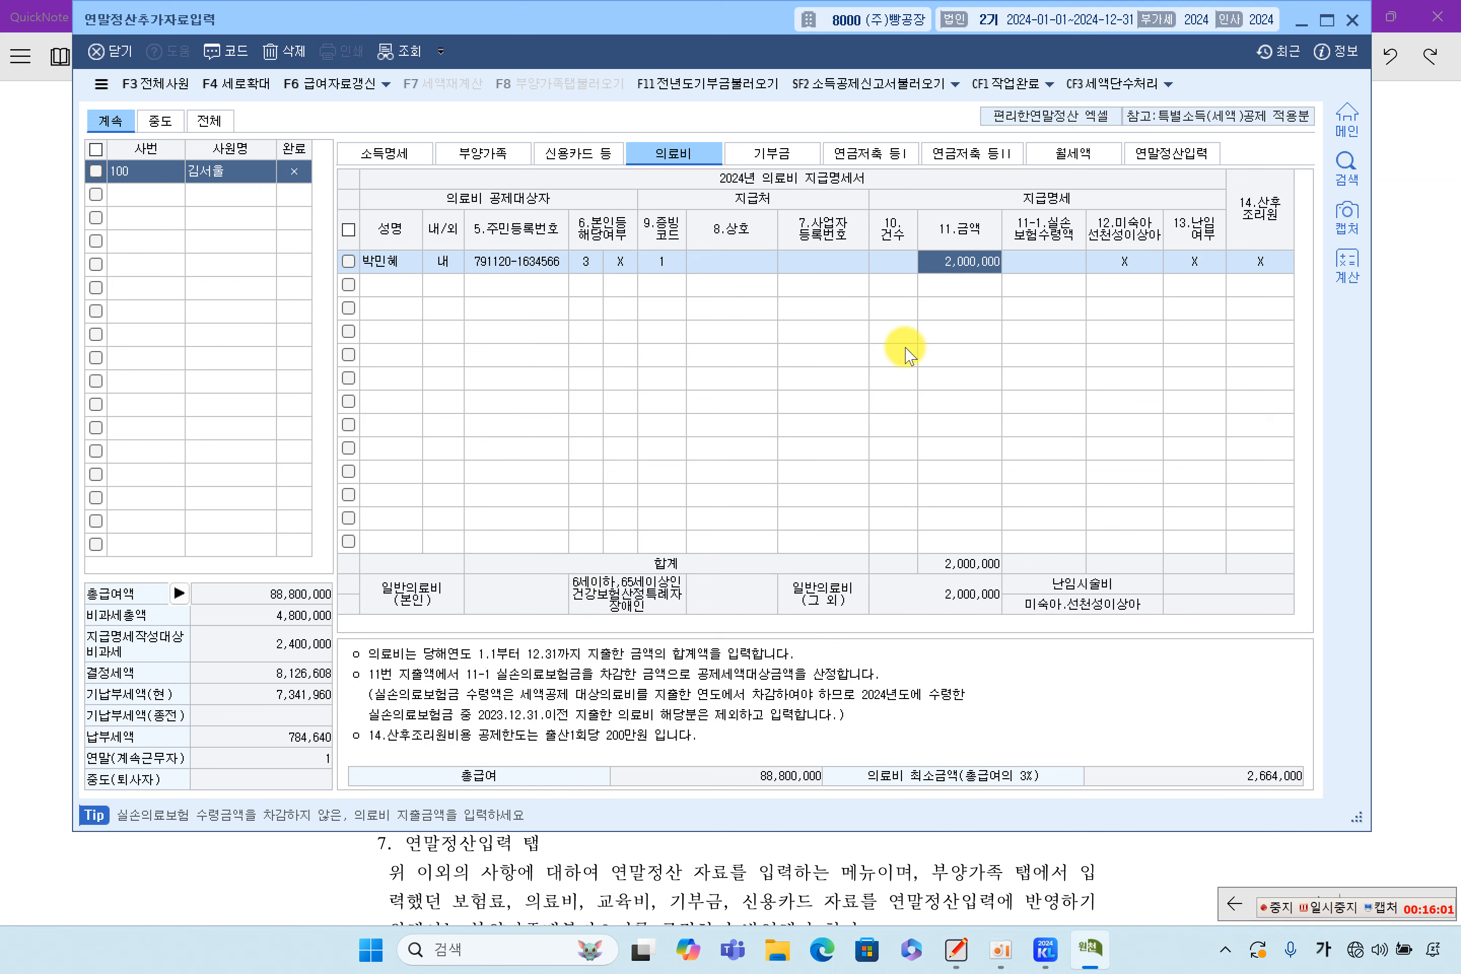
type("6")
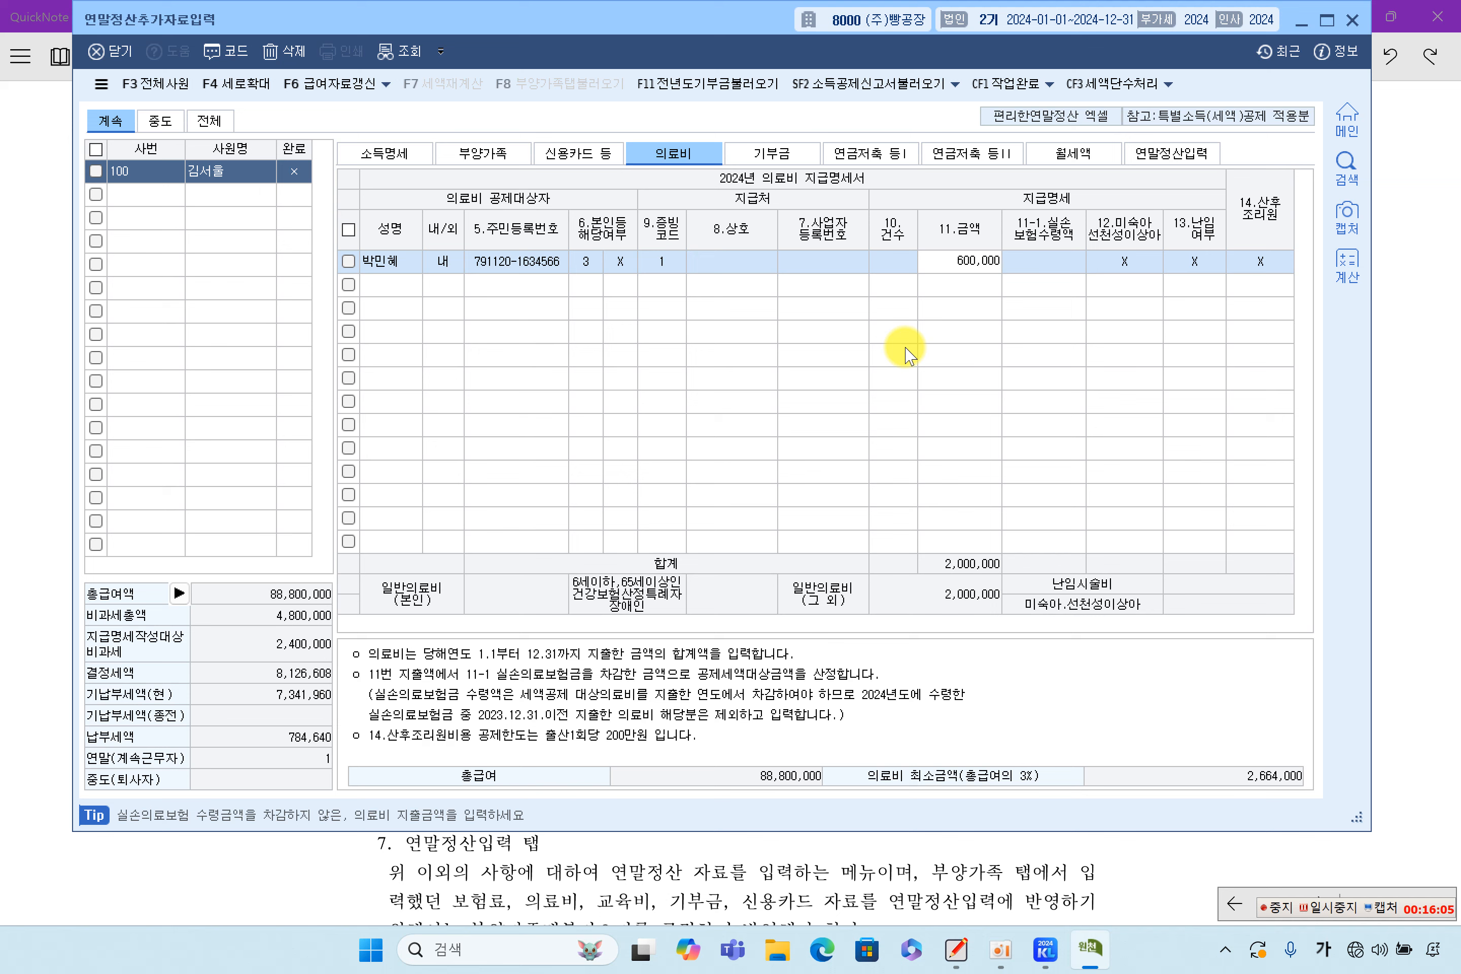
key("Return")
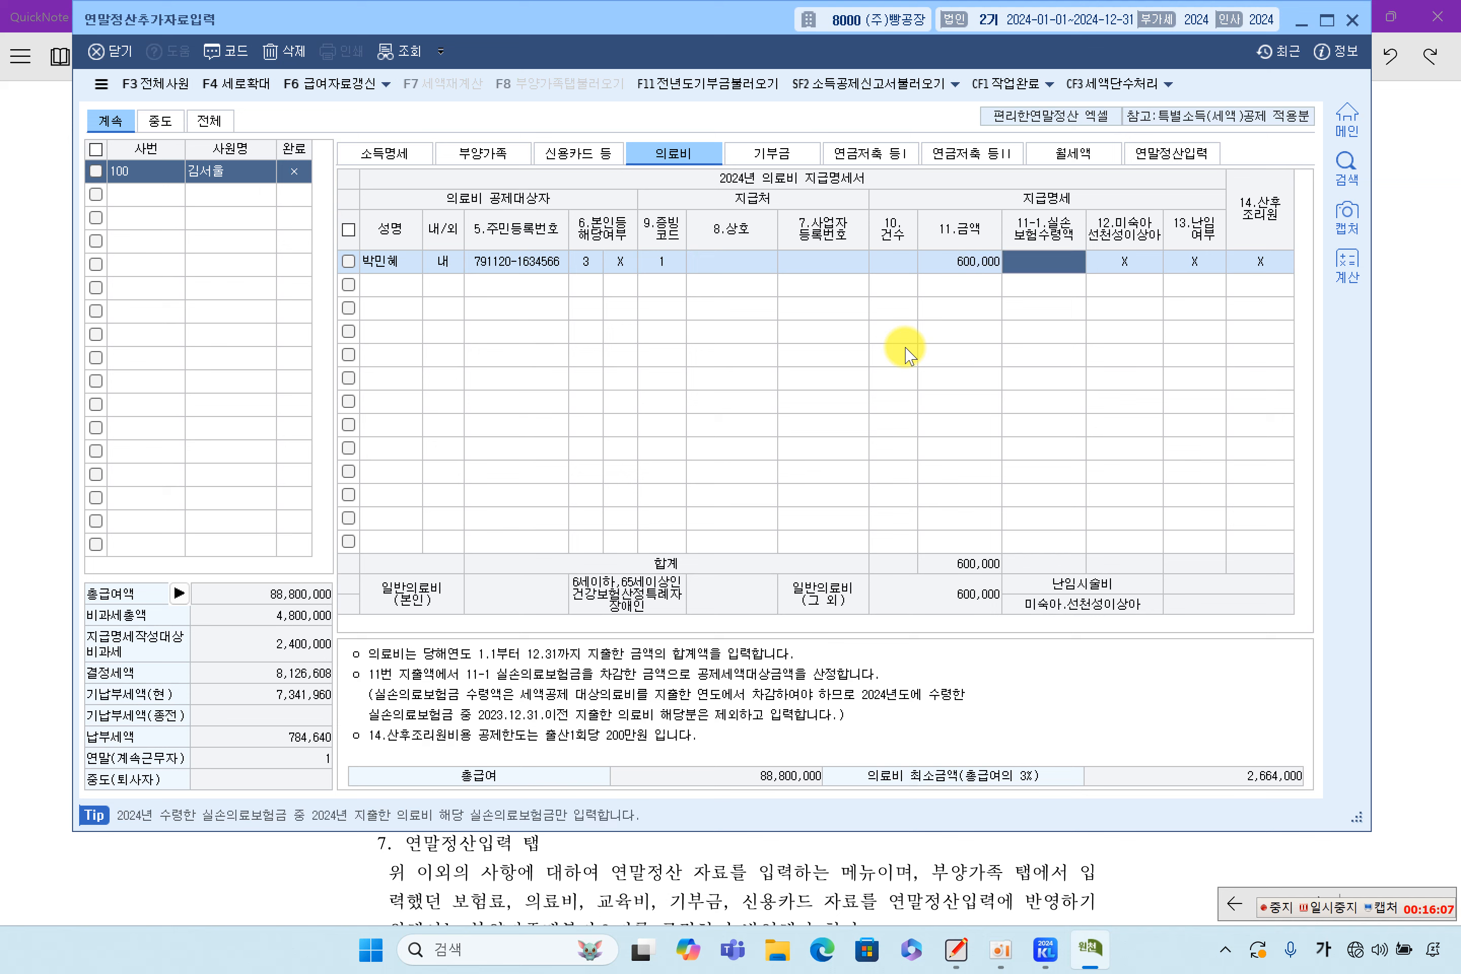
left_click(1259, 267)
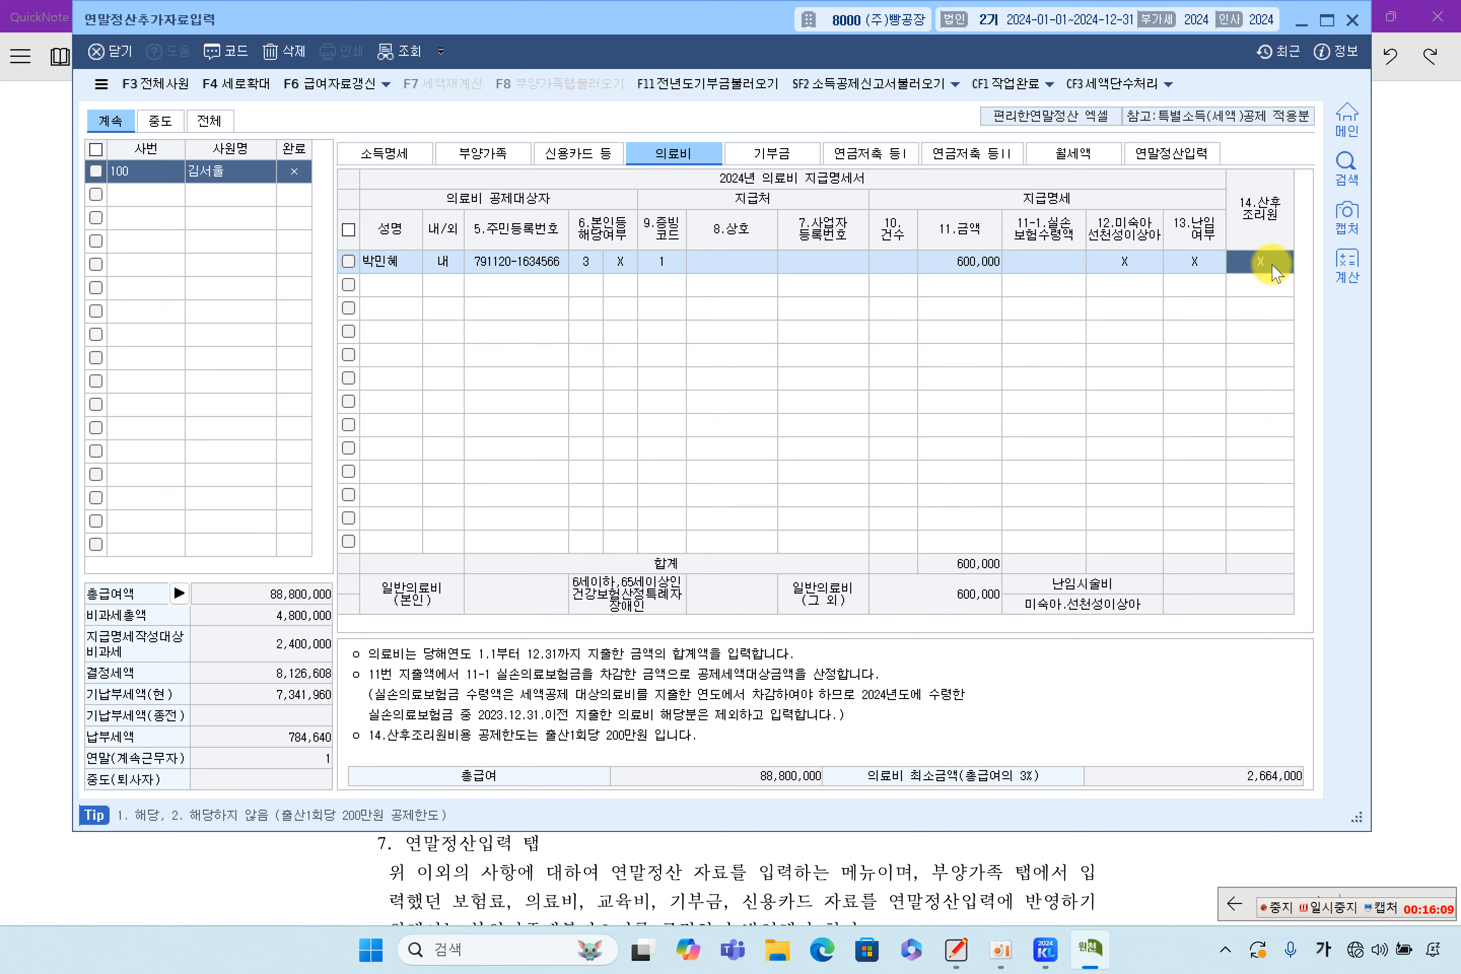
left_click(977, 263)
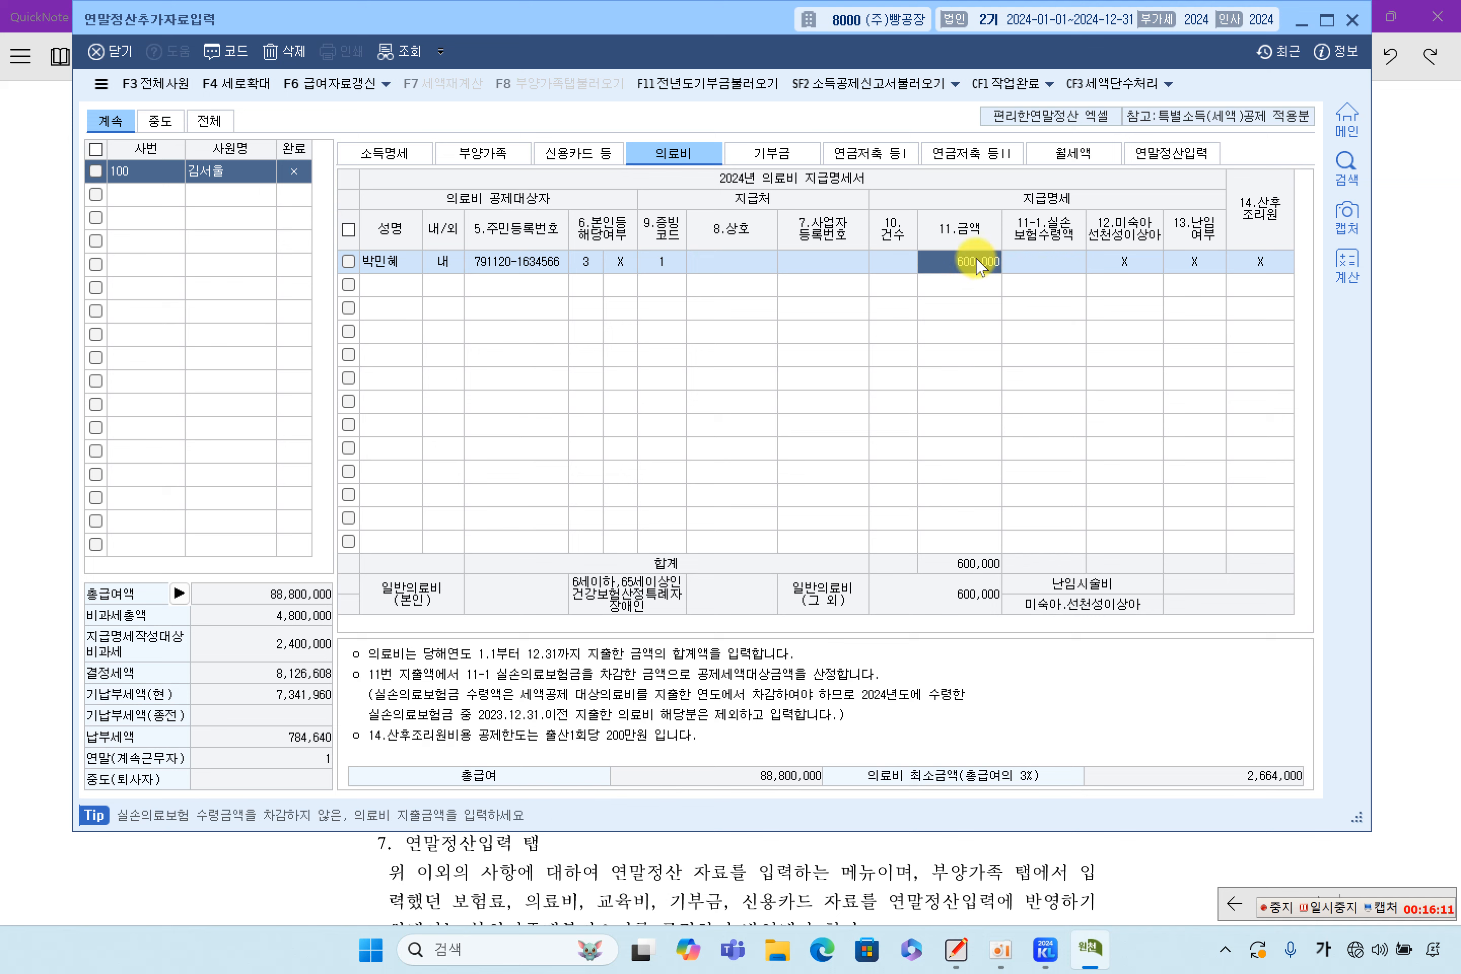
type("50")
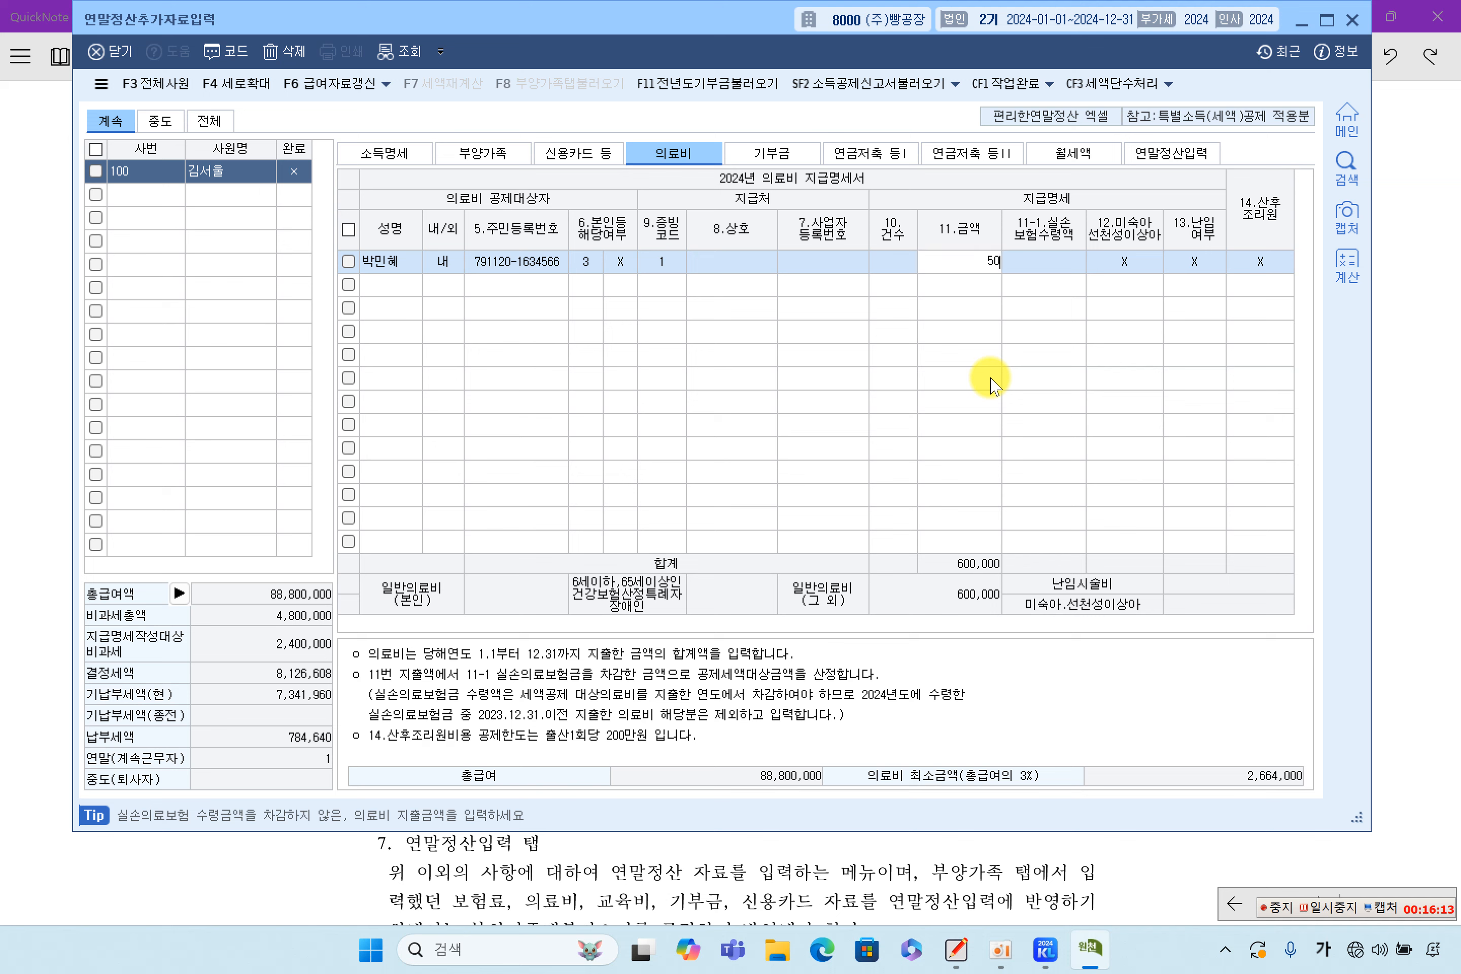
type("0,000")
key("Return")
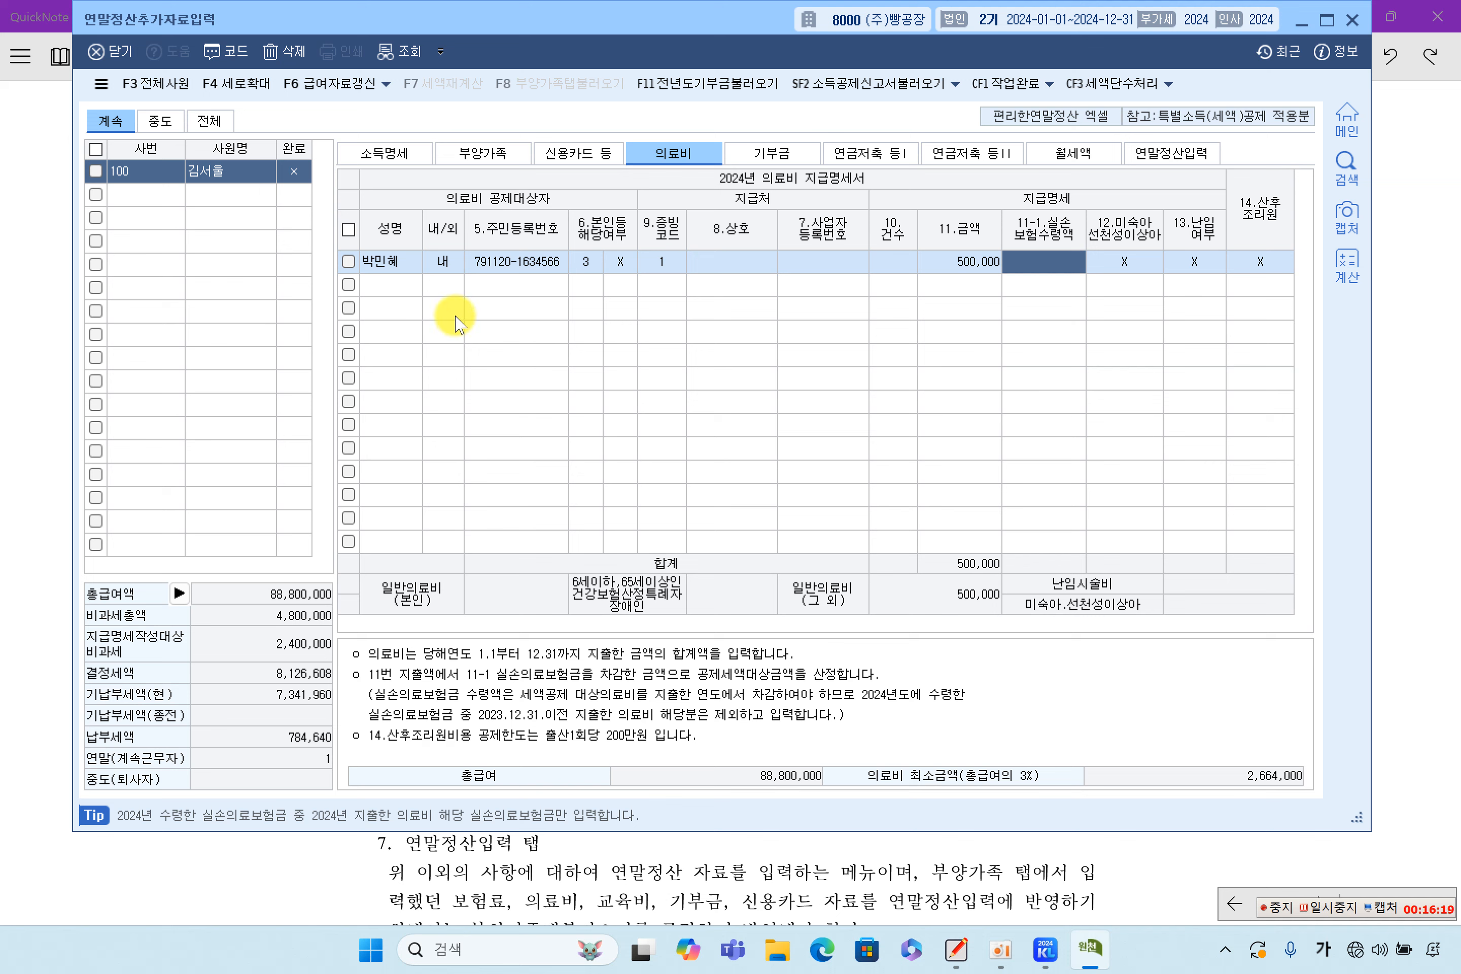
Delete the spouse's medical-expense line with 삭제 and return to the textbook notes
left_click(494, 262)
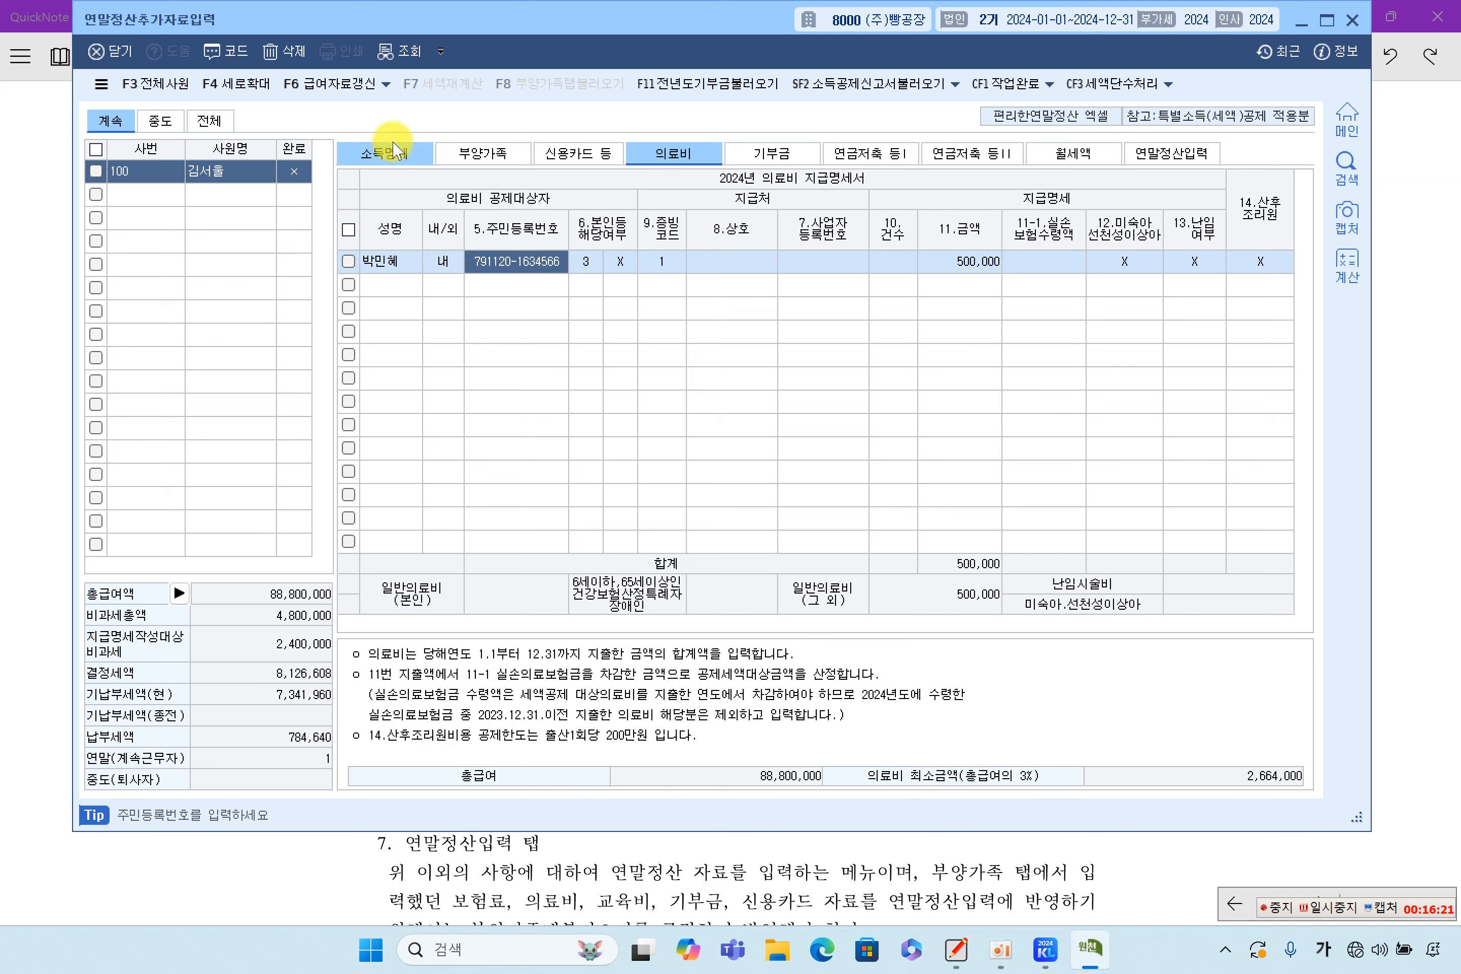
left_click(284, 51)
left_click(686, 469)
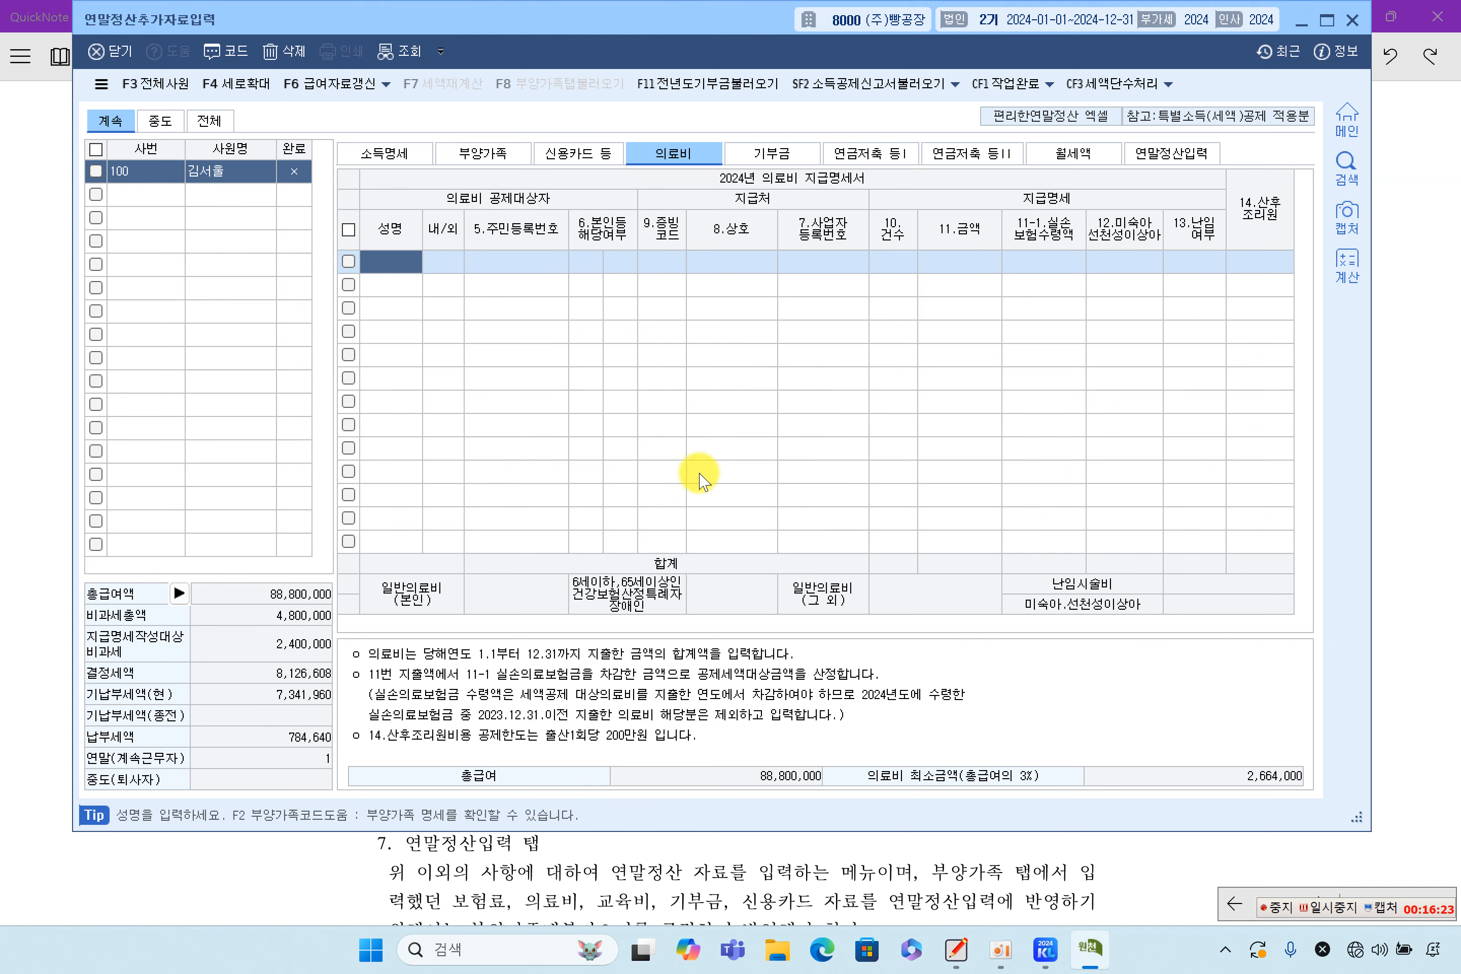
left_click(787, 850)
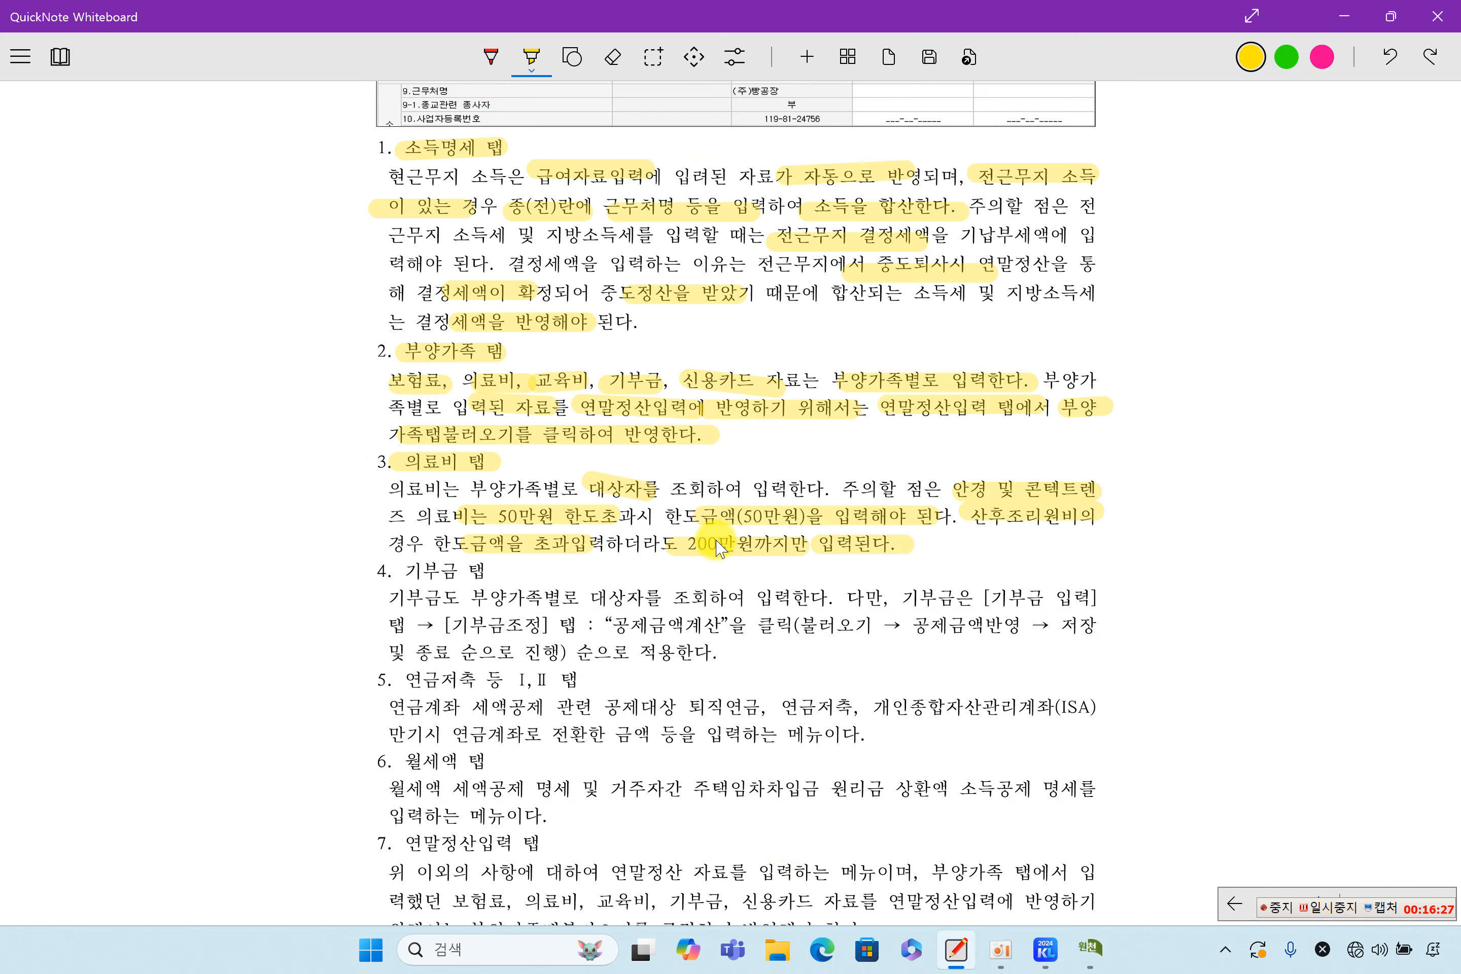
Highlight in yellow the 4. 기부금 탭 heading, 기부금 입력], 기부금조정], the save step and closing sentence
scroll(718, 545, "down", 3)
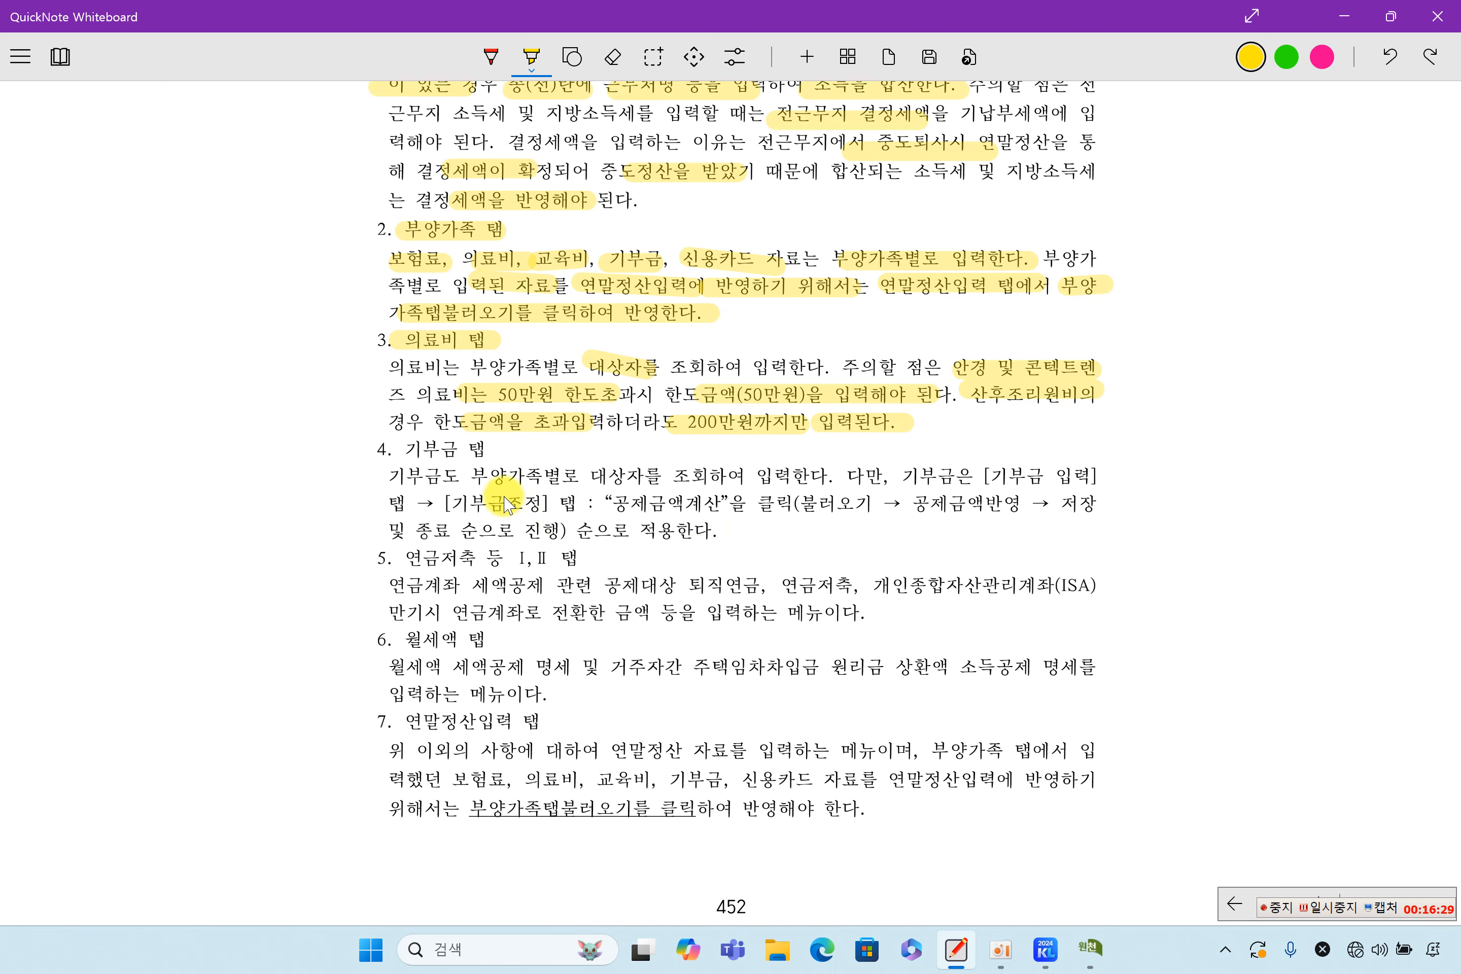
mouse_move(396, 450)
left_mouse_down()
mouse_move(487, 448)
mouse_move(569, 475)
left_mouse_up()
left_click_drag(592, 476, 721, 476)
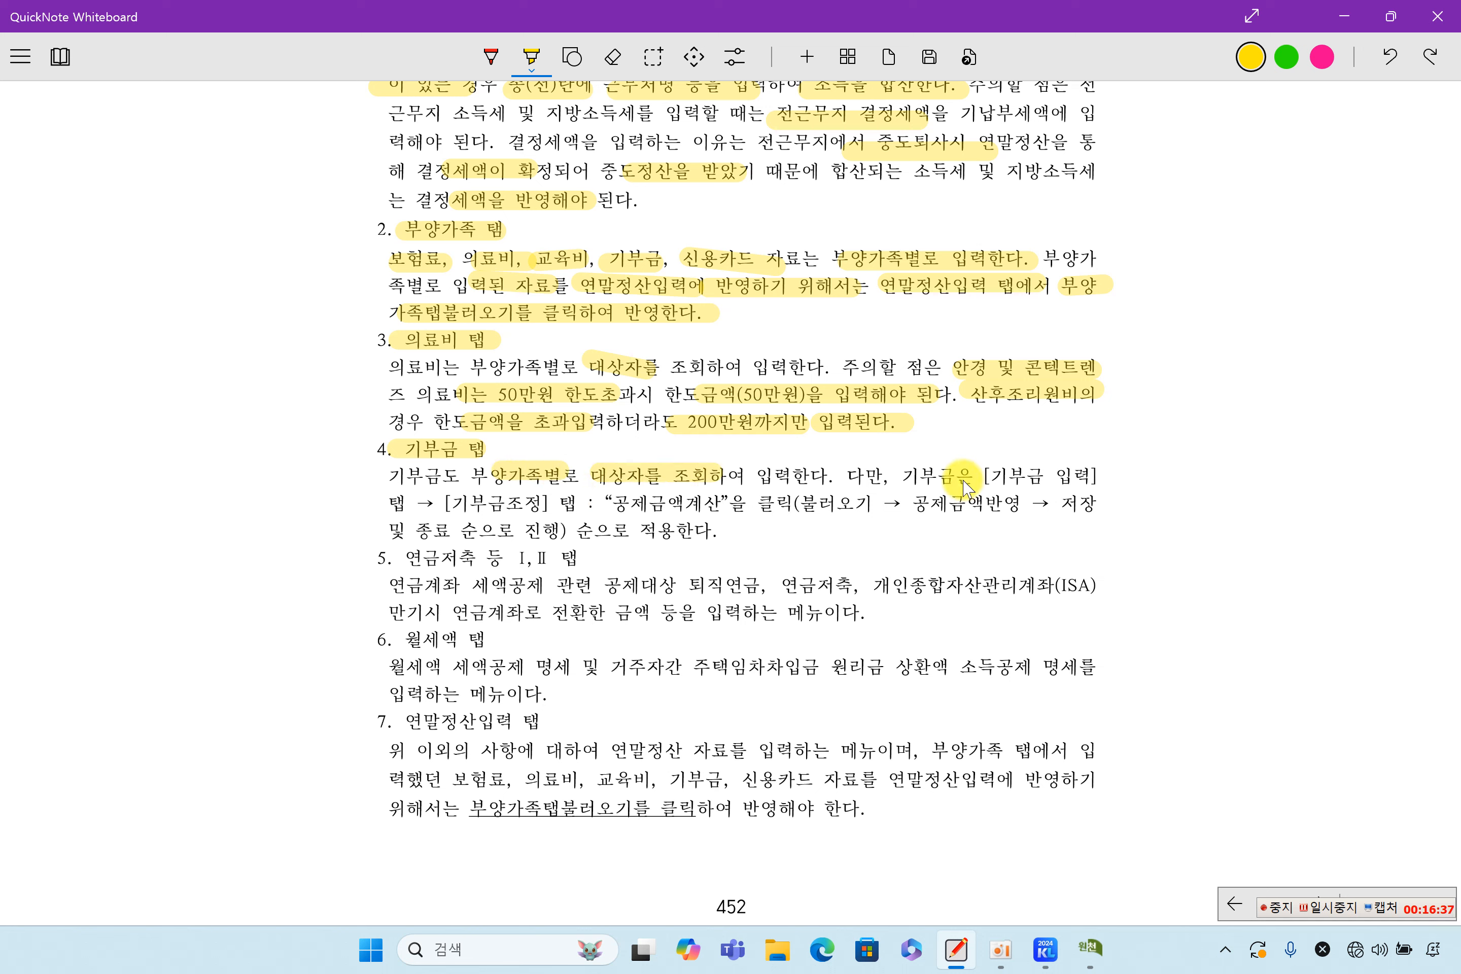
left_click_drag(995, 476, 1119, 476)
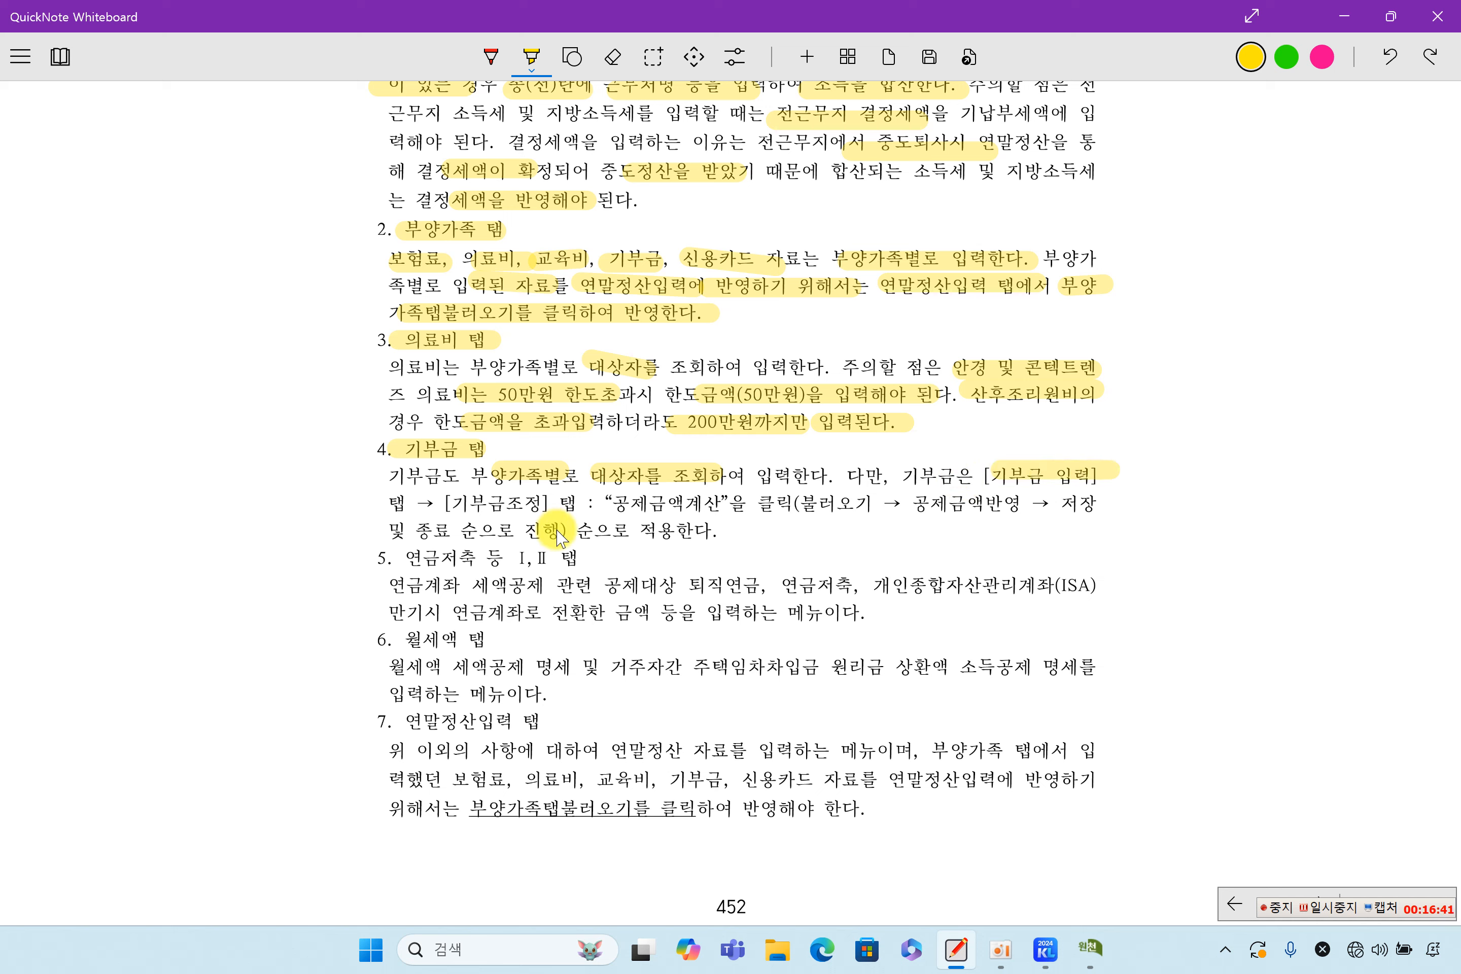
left_click_drag(456, 502, 1122, 495)
left_click_drag(500, 530, 717, 531)
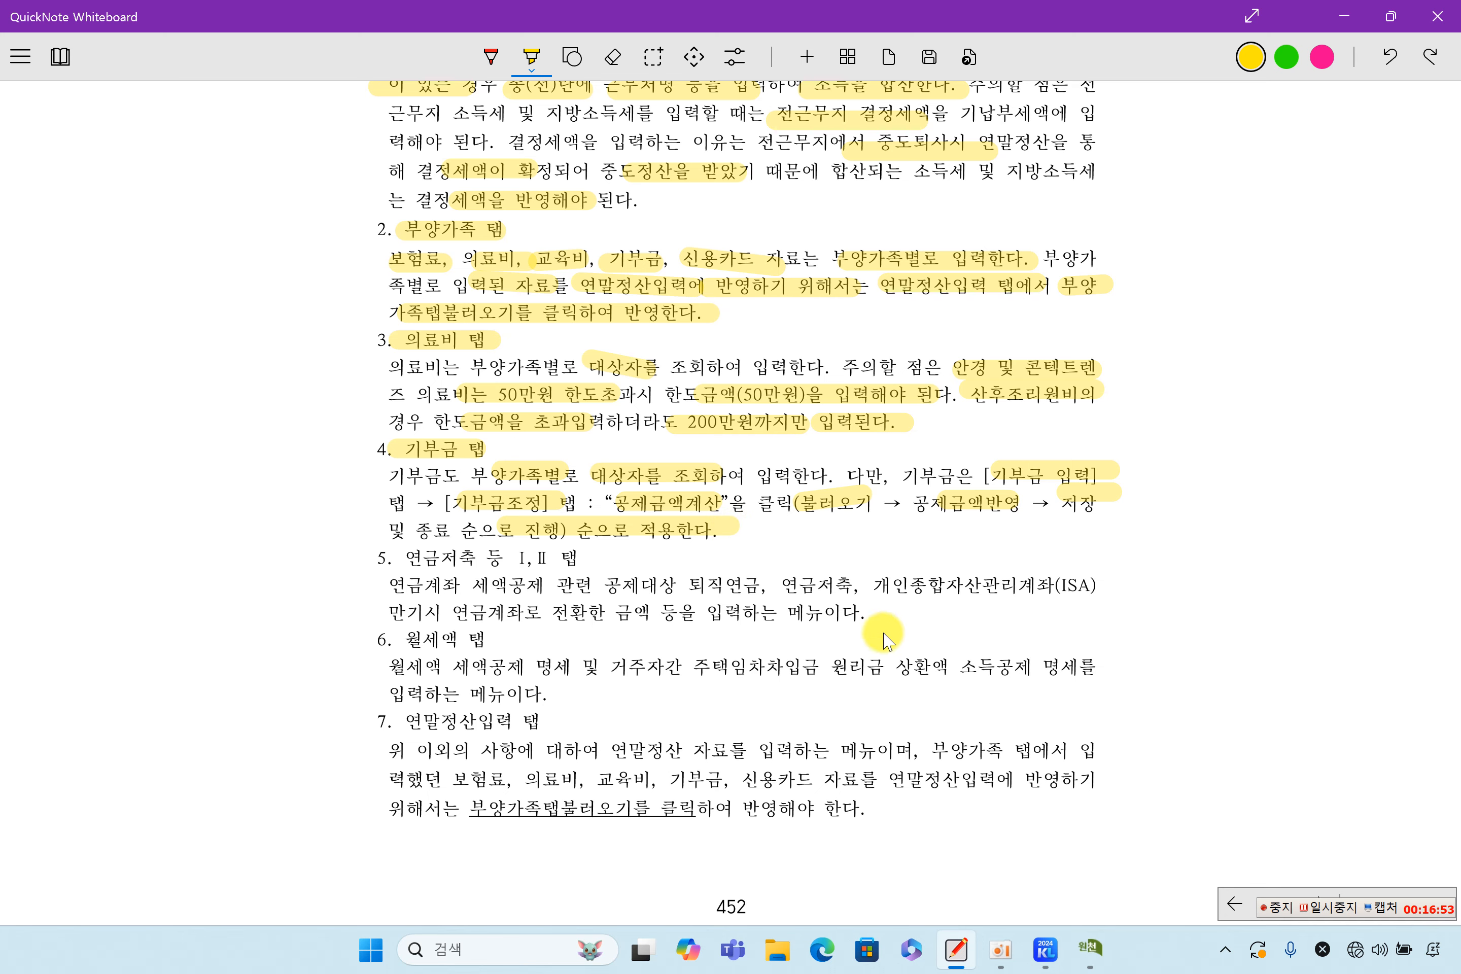
left_click(1099, 945)
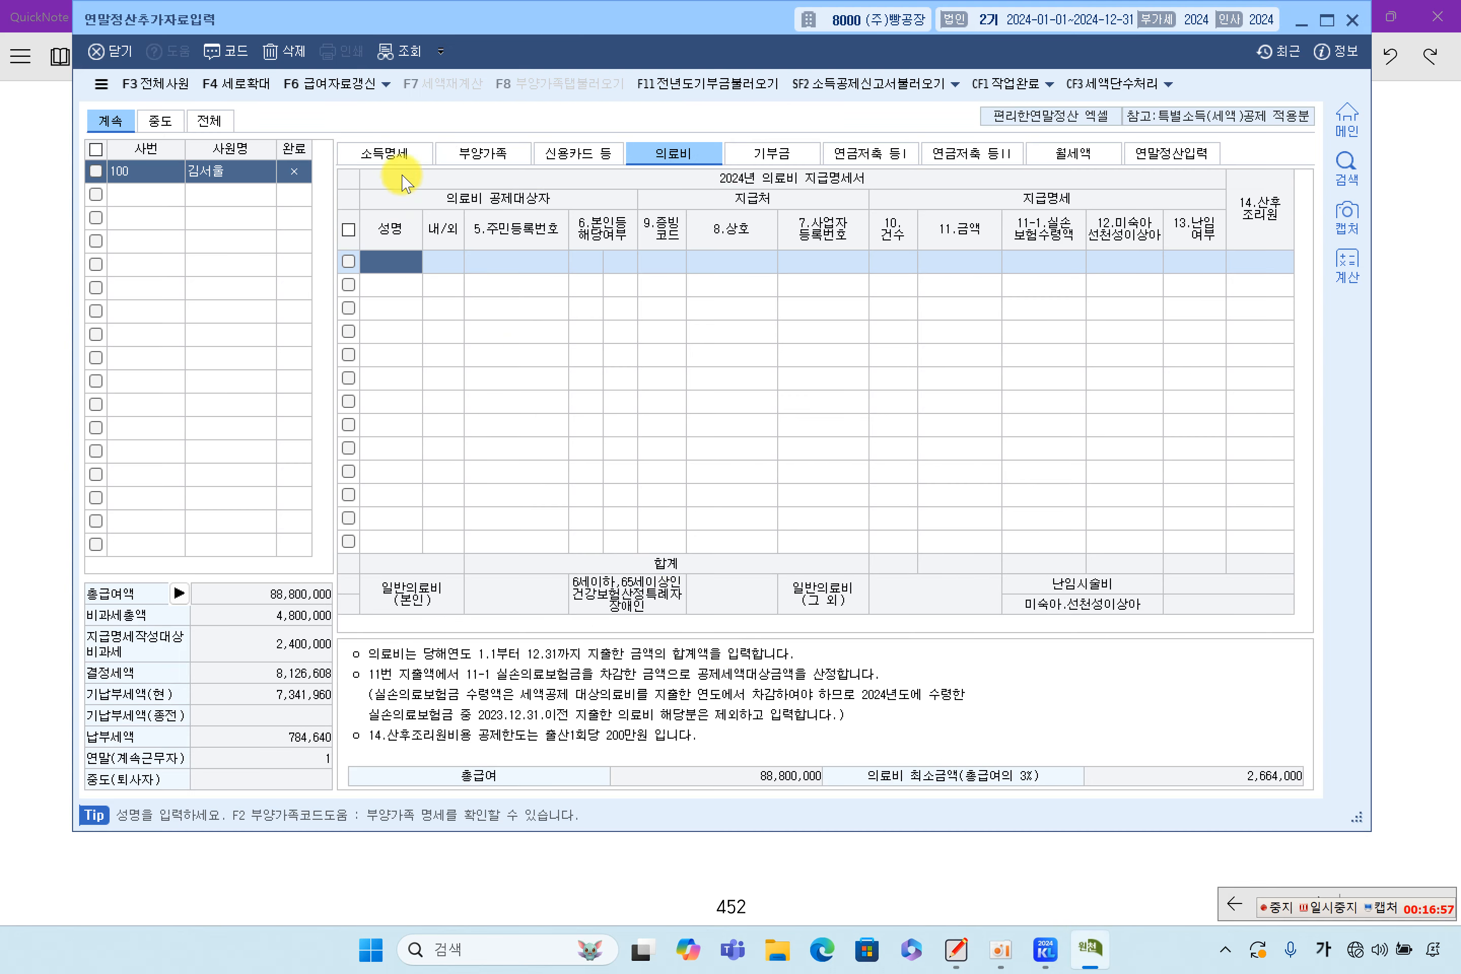
Review the employee's row on the 부양가족 tab and open its 기부금 details from the 기부금 국세청 cell
left_click(483, 153)
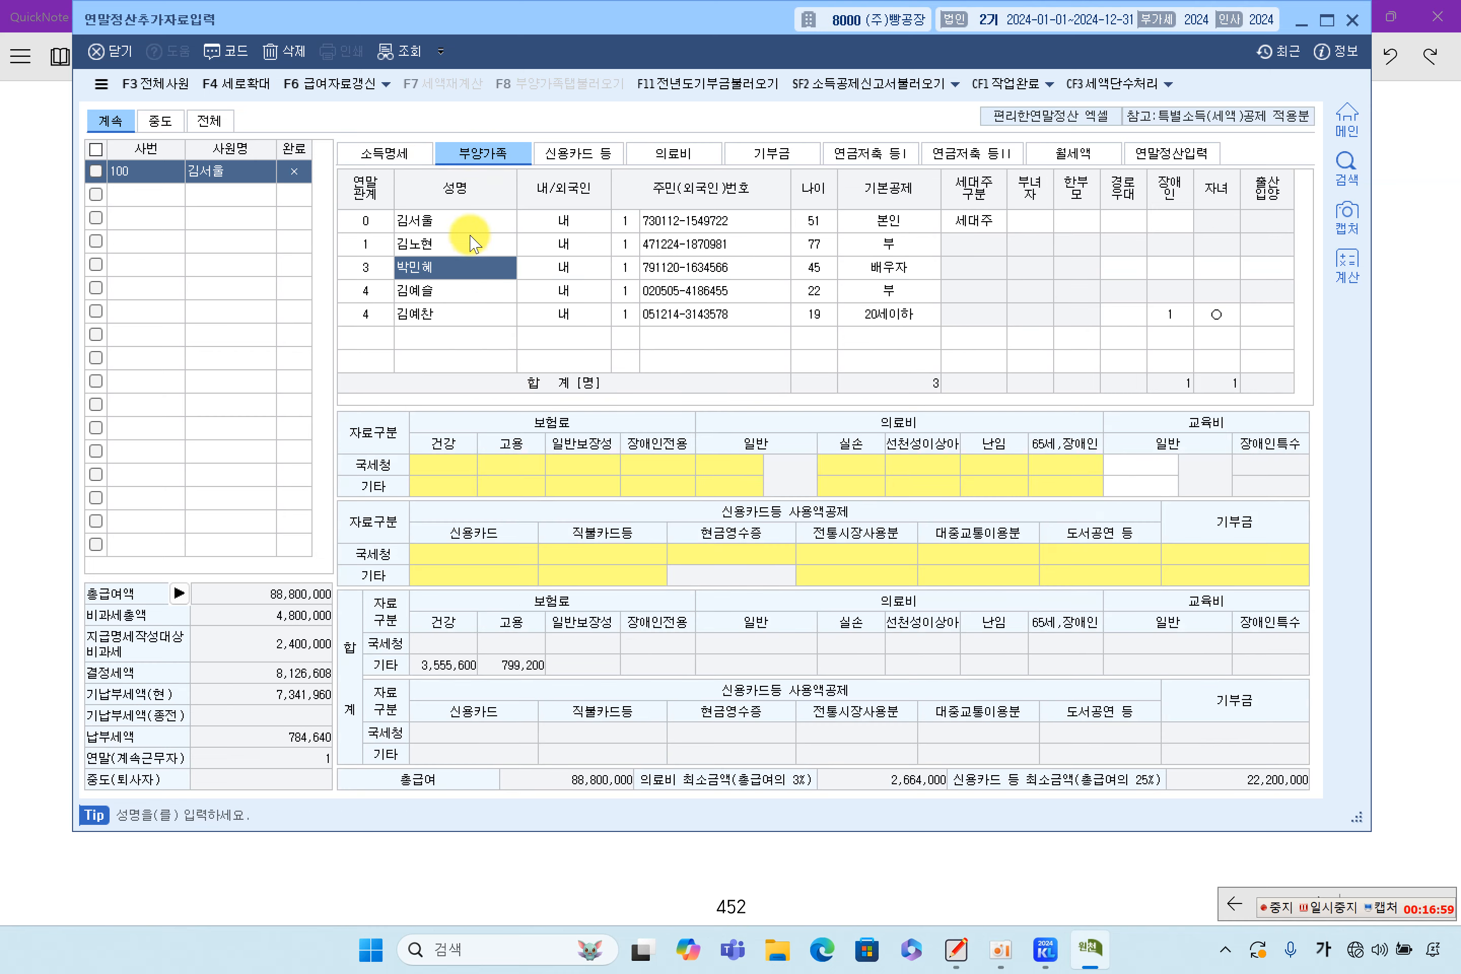
left_click(462, 222)
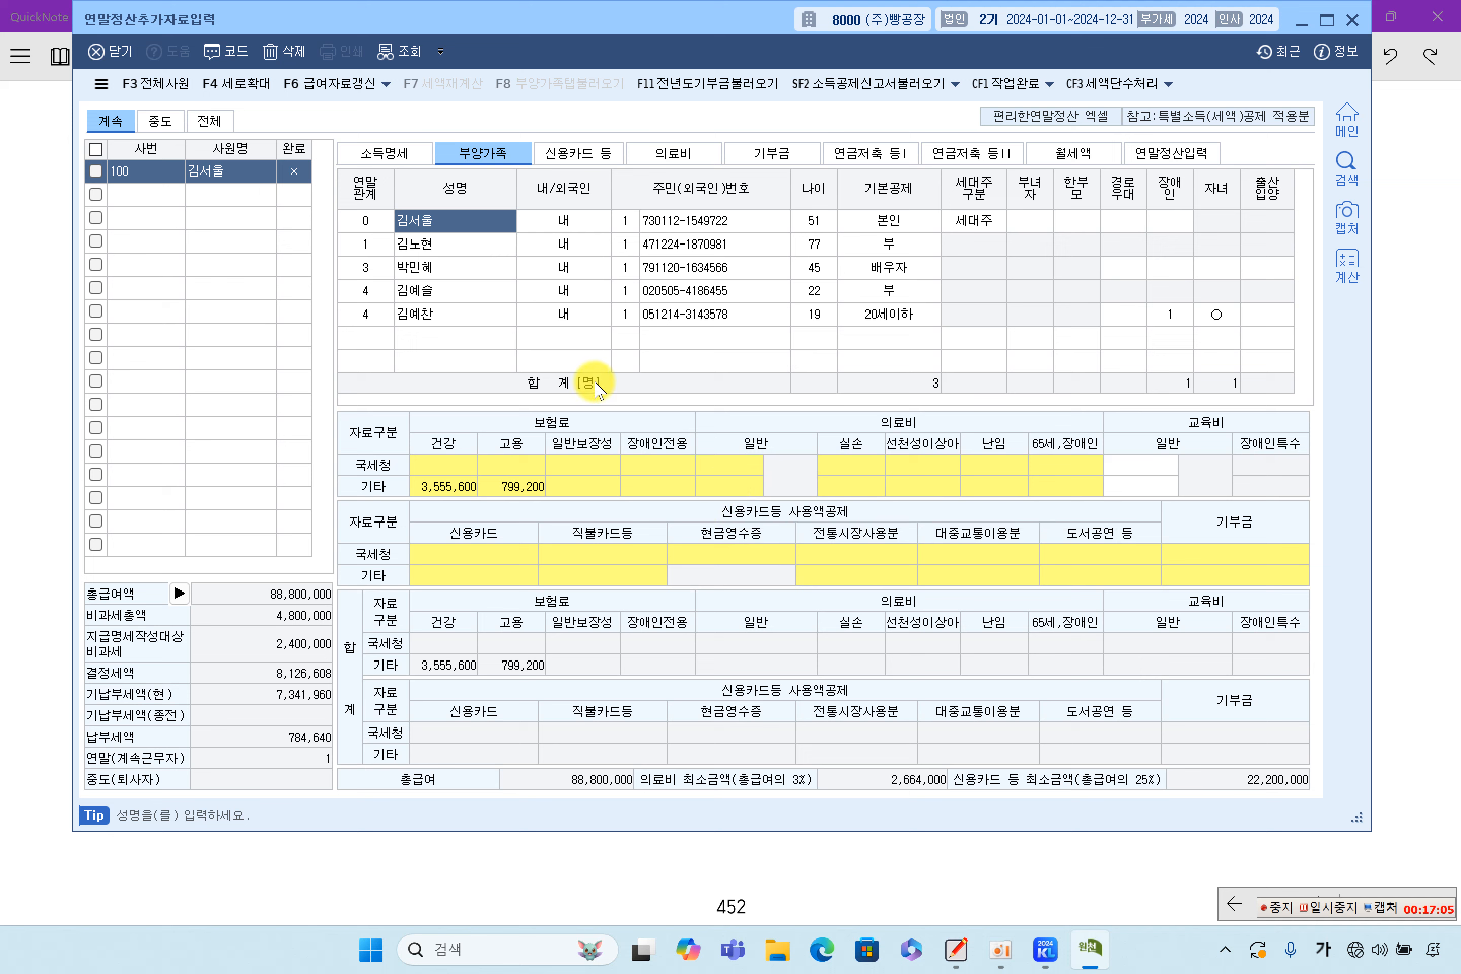
left_click(865, 484)
left_click(613, 573)
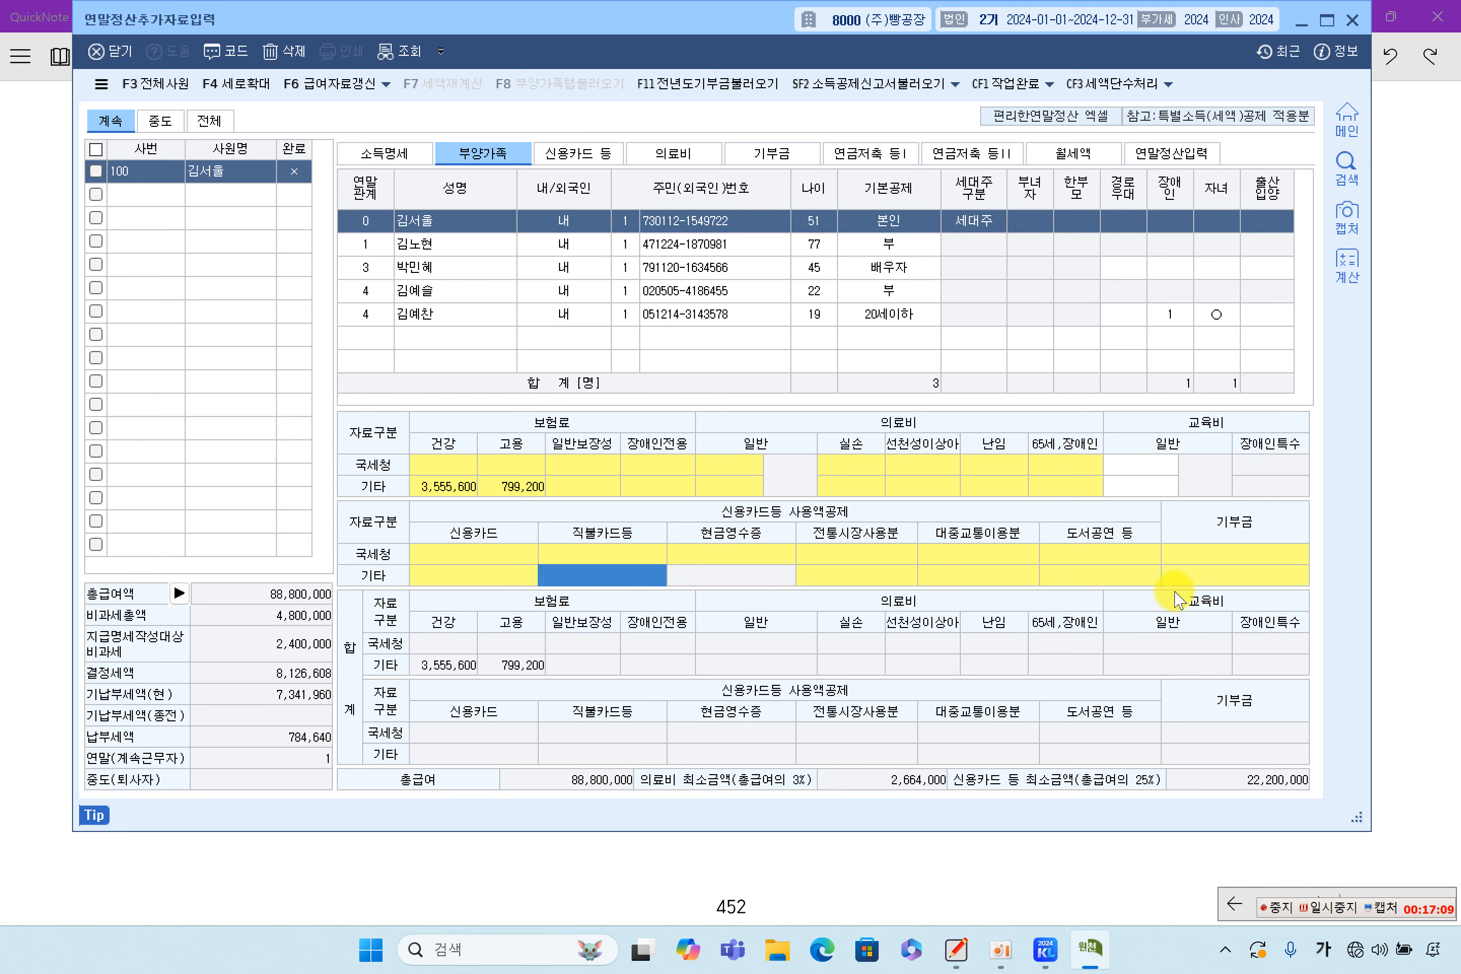
left_click(1209, 558)
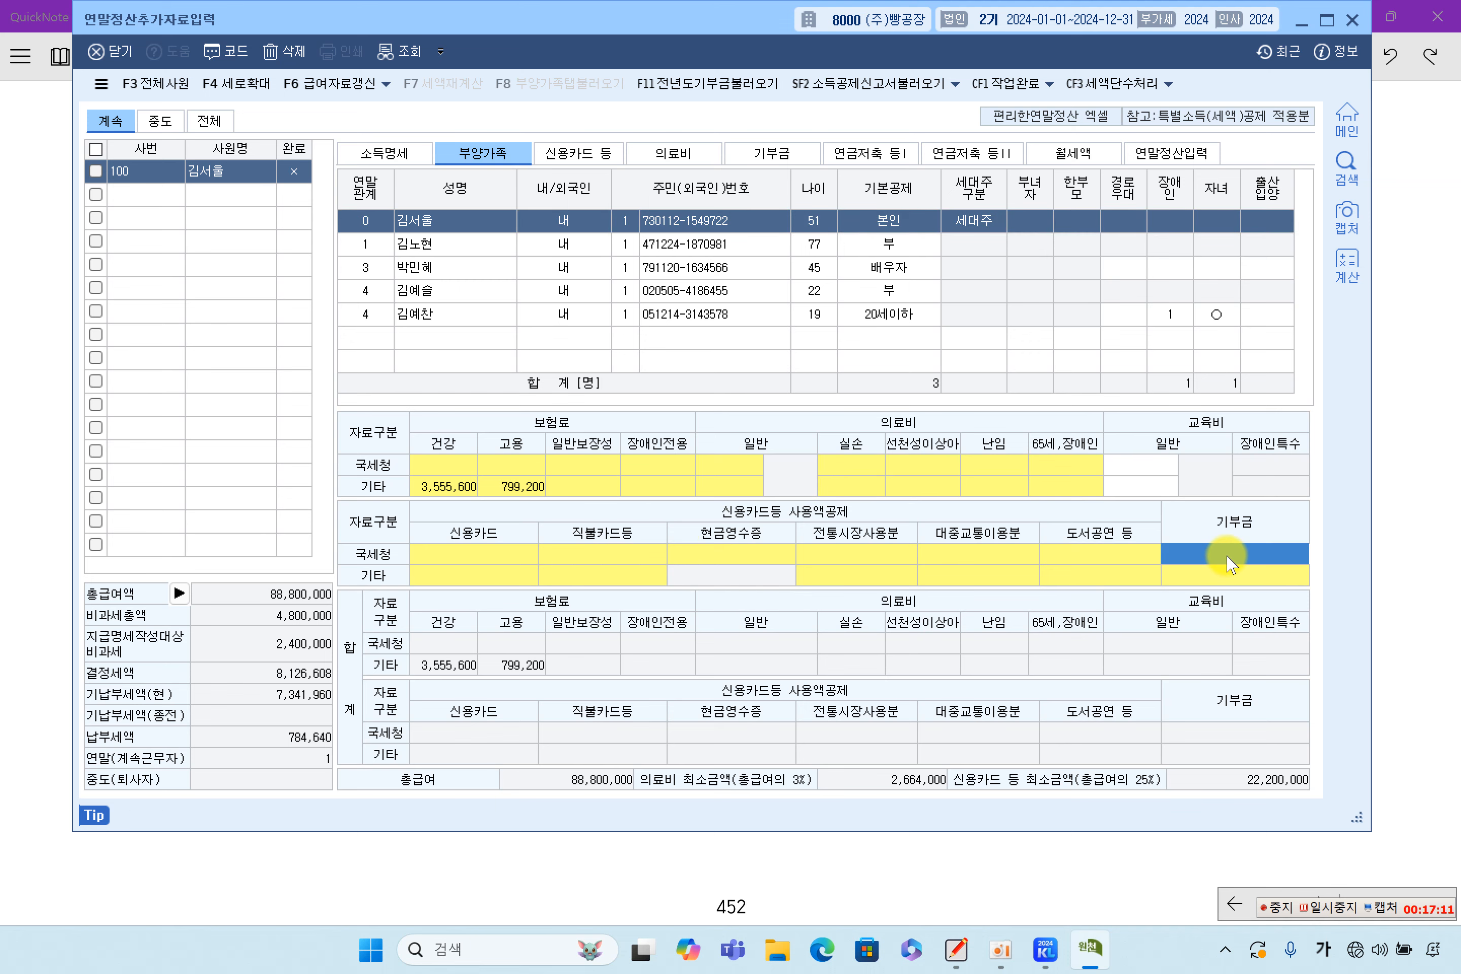
double_click(1227, 558)
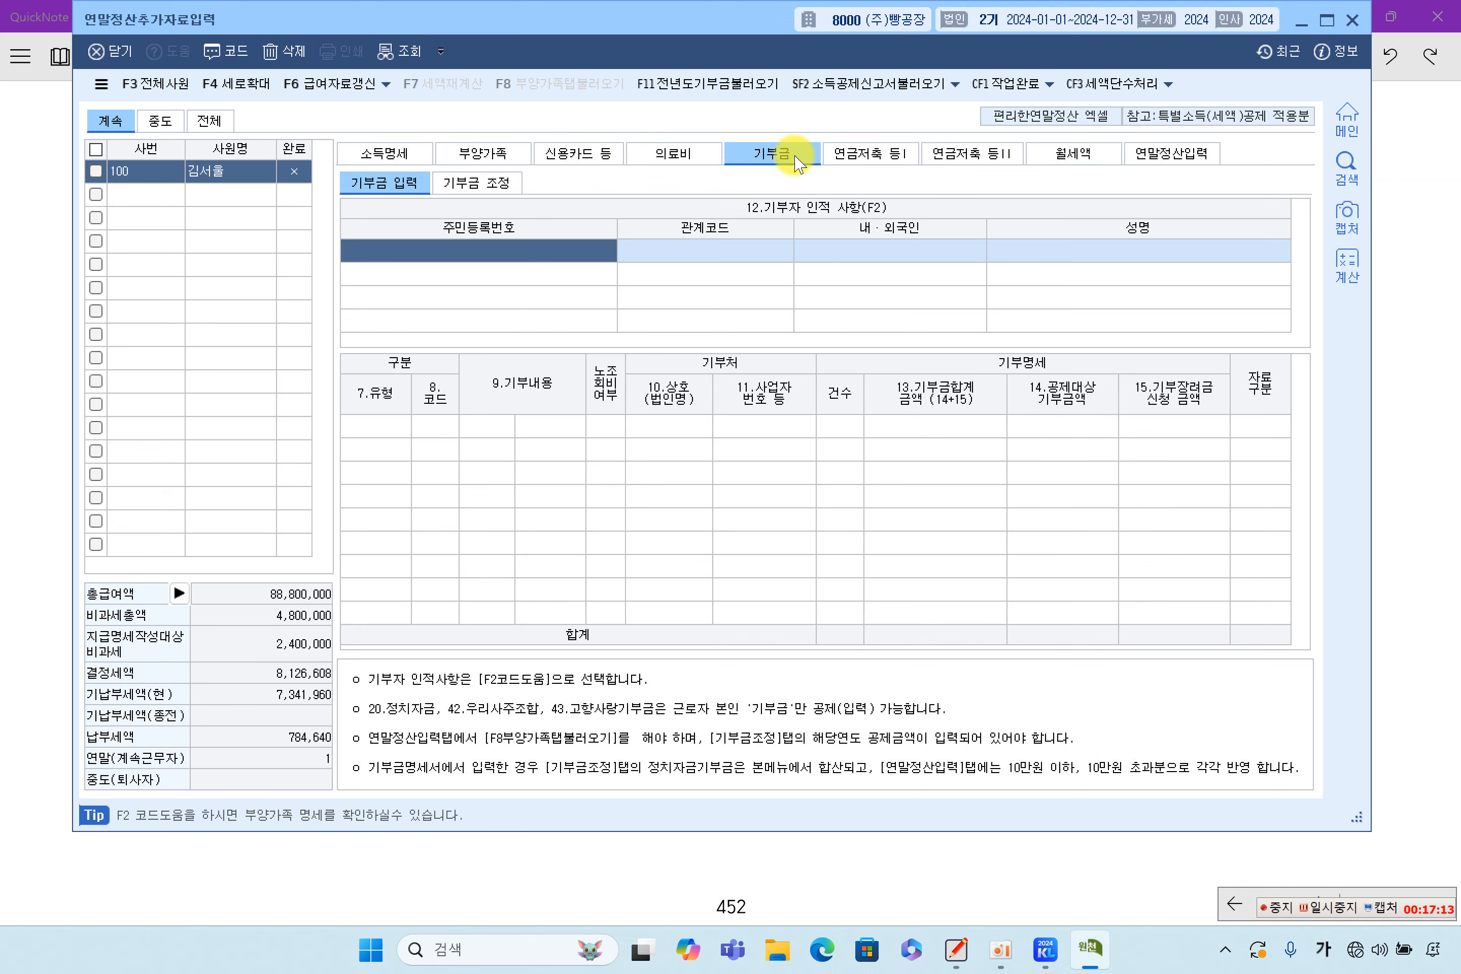
Pick the employee themself (본인) as the donor from the dependents lookup
double_click(515, 258)
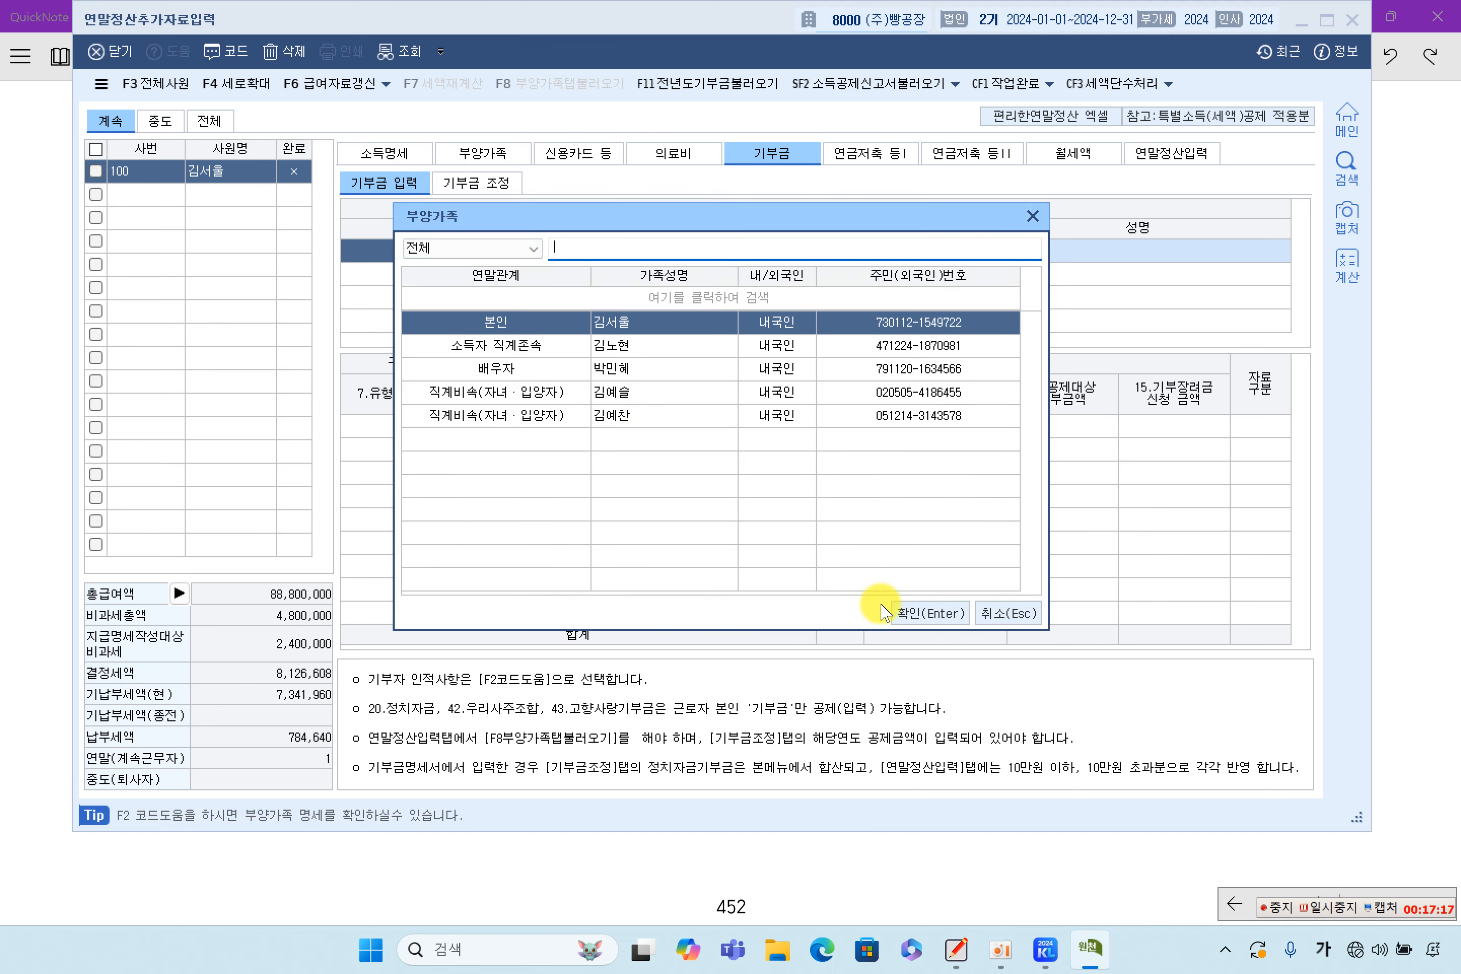
left_click(1009, 607)
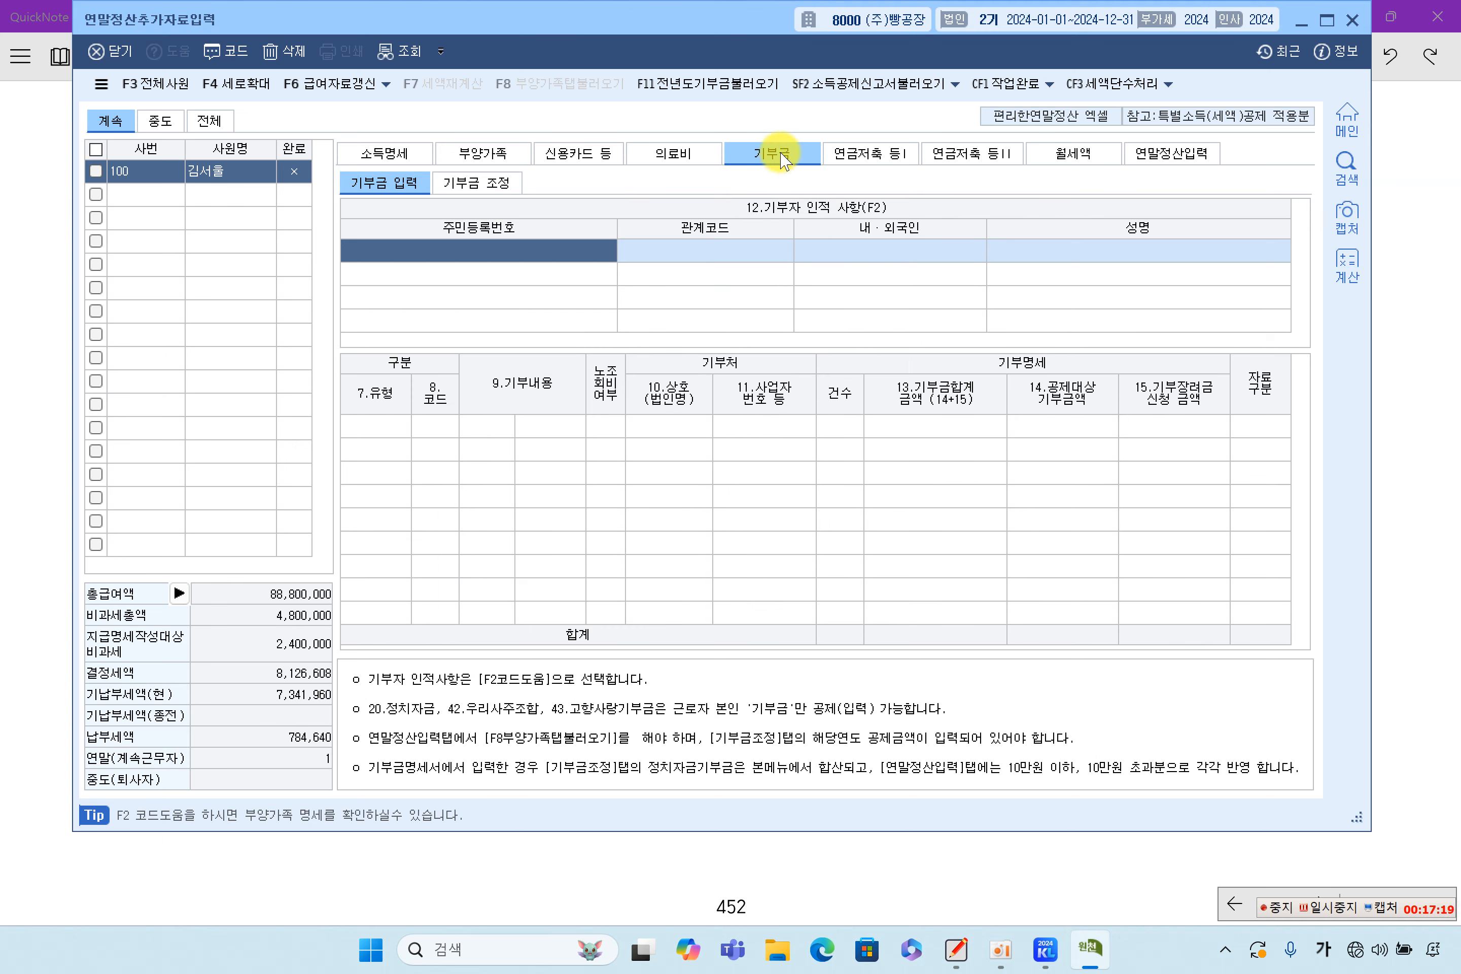
double_click(568, 251)
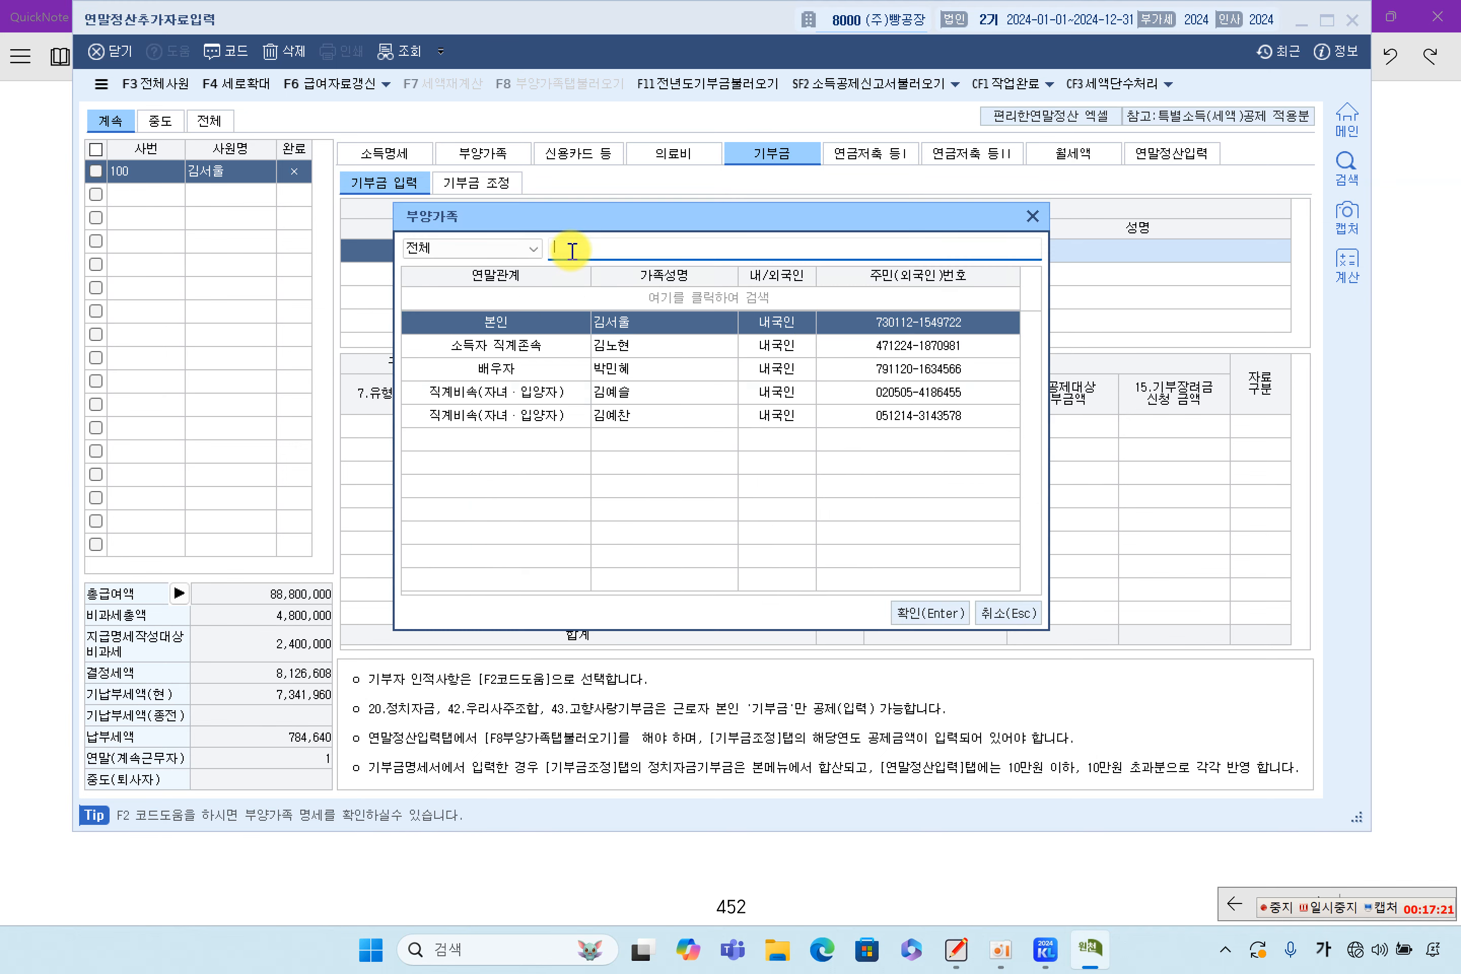
double_click(550, 322)
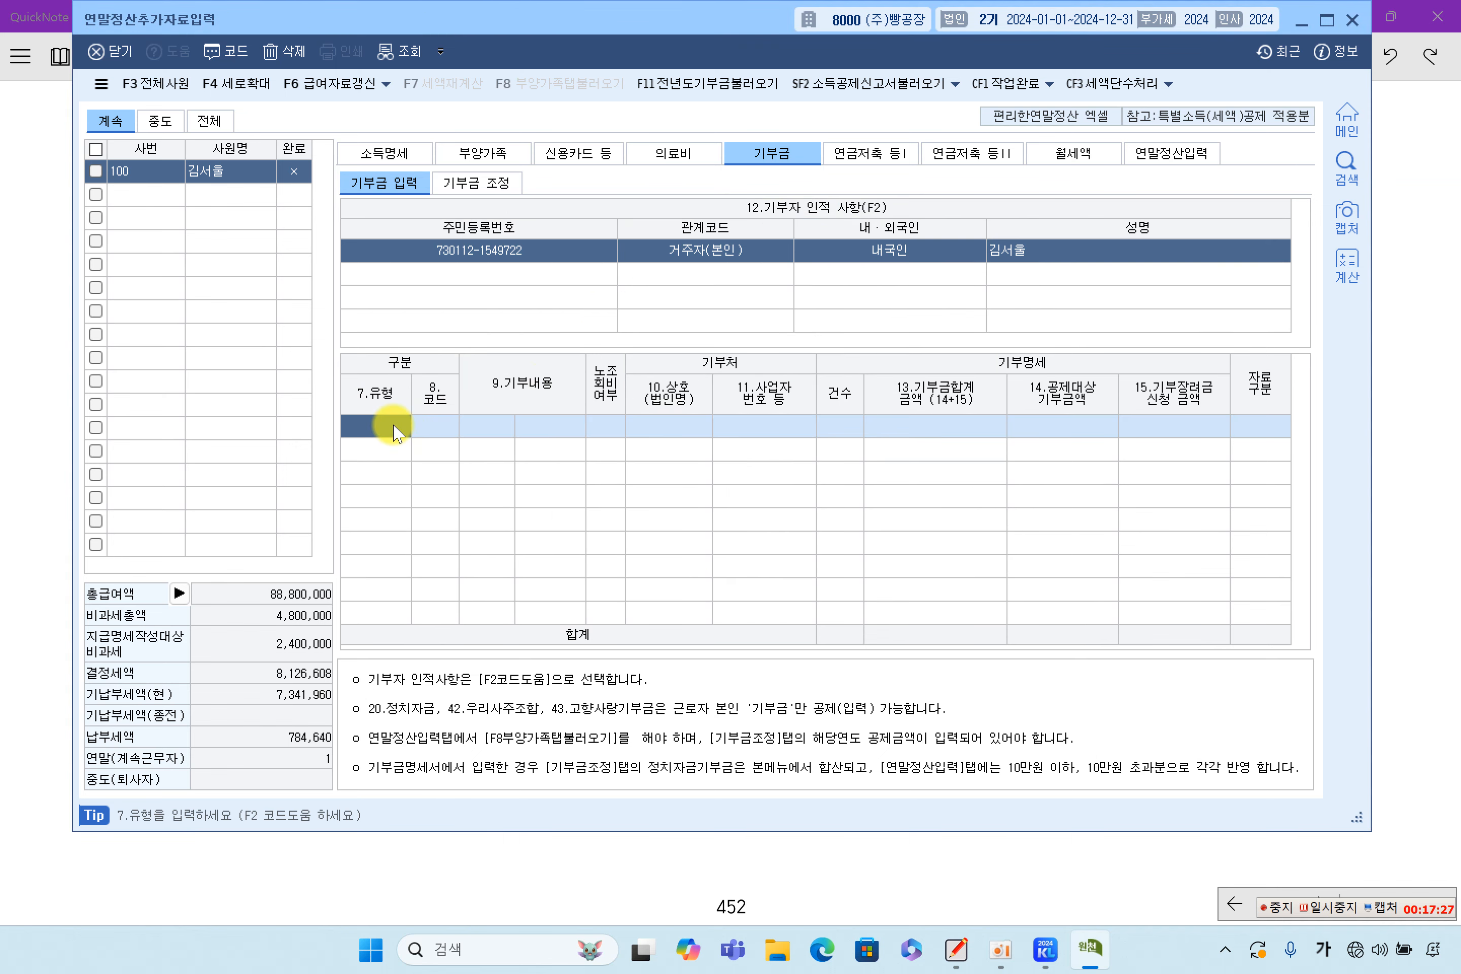
Browse the donation types and set 7.유형 to 10 특례기부금
key("F2")
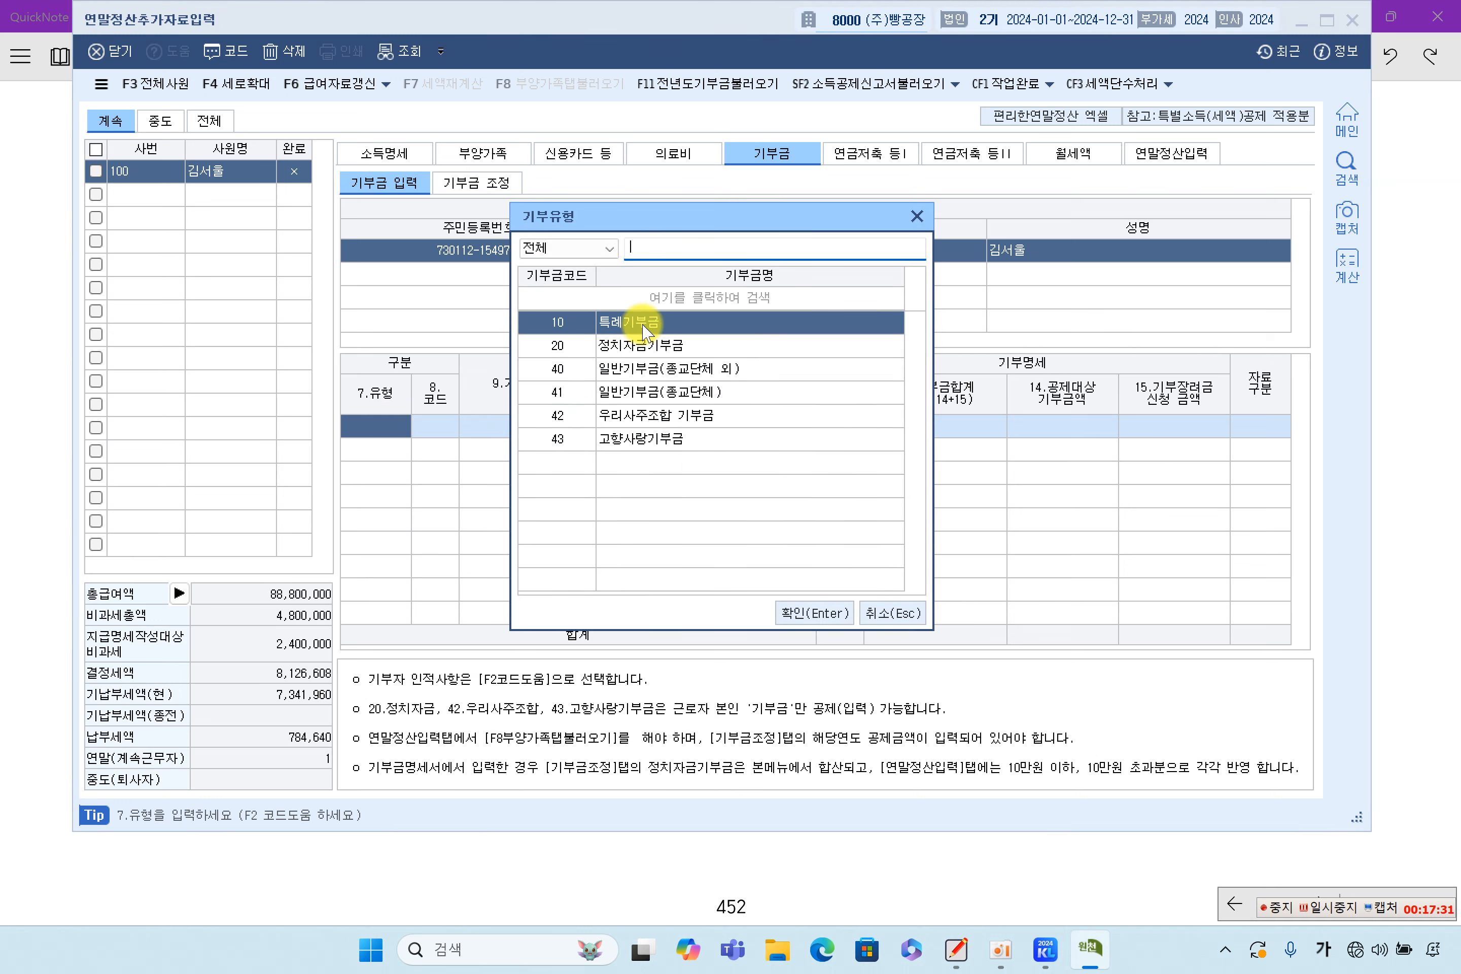
left_click(655, 401)
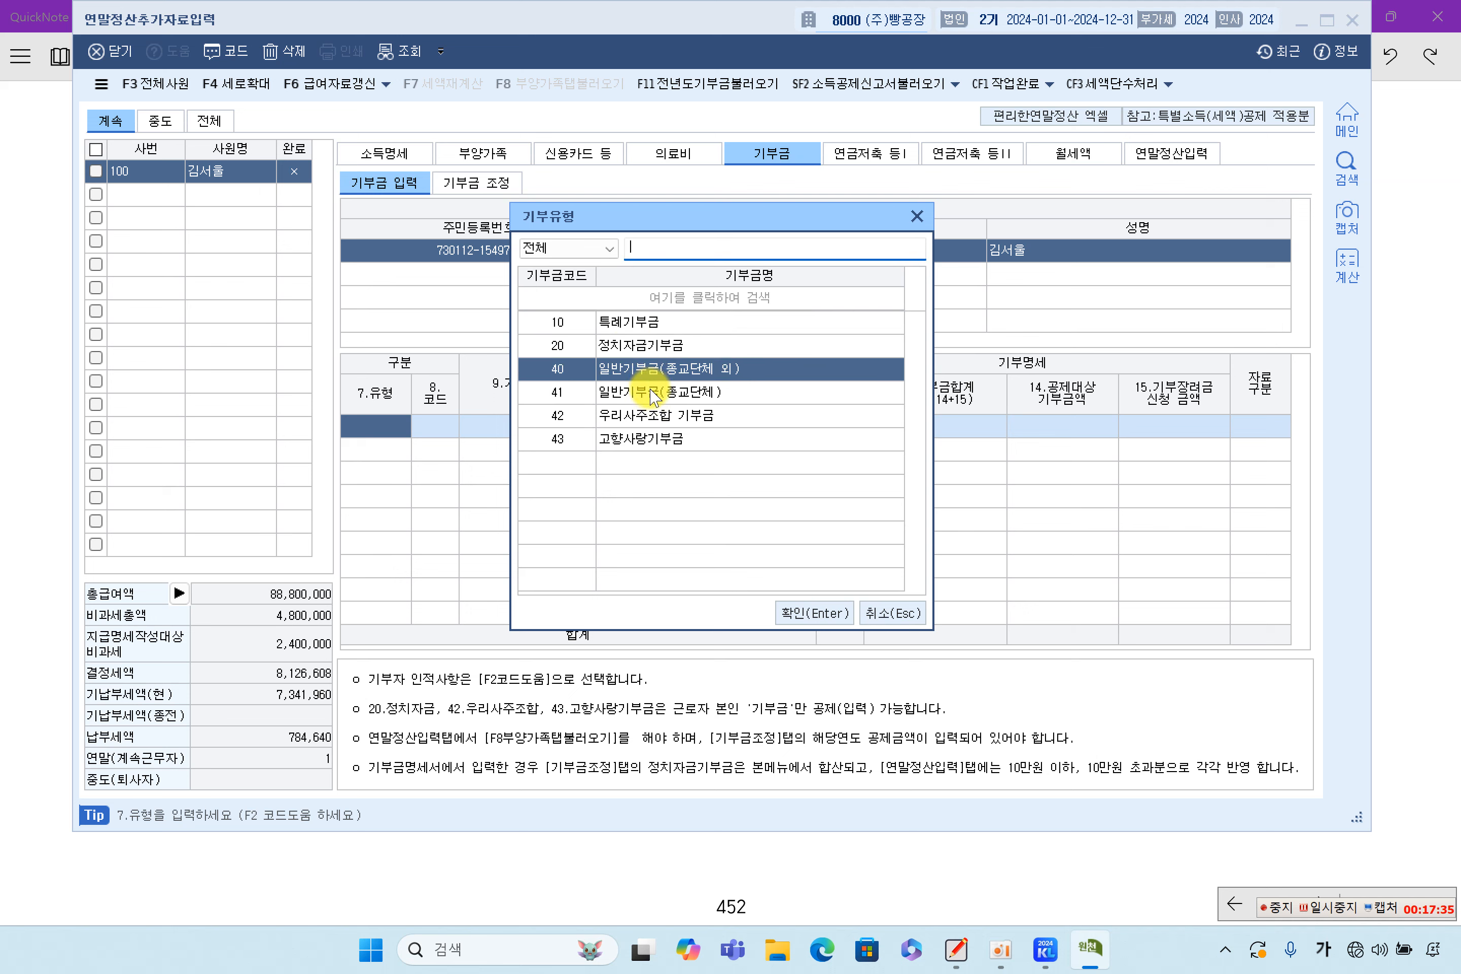
left_click(649, 370)
left_click(646, 355)
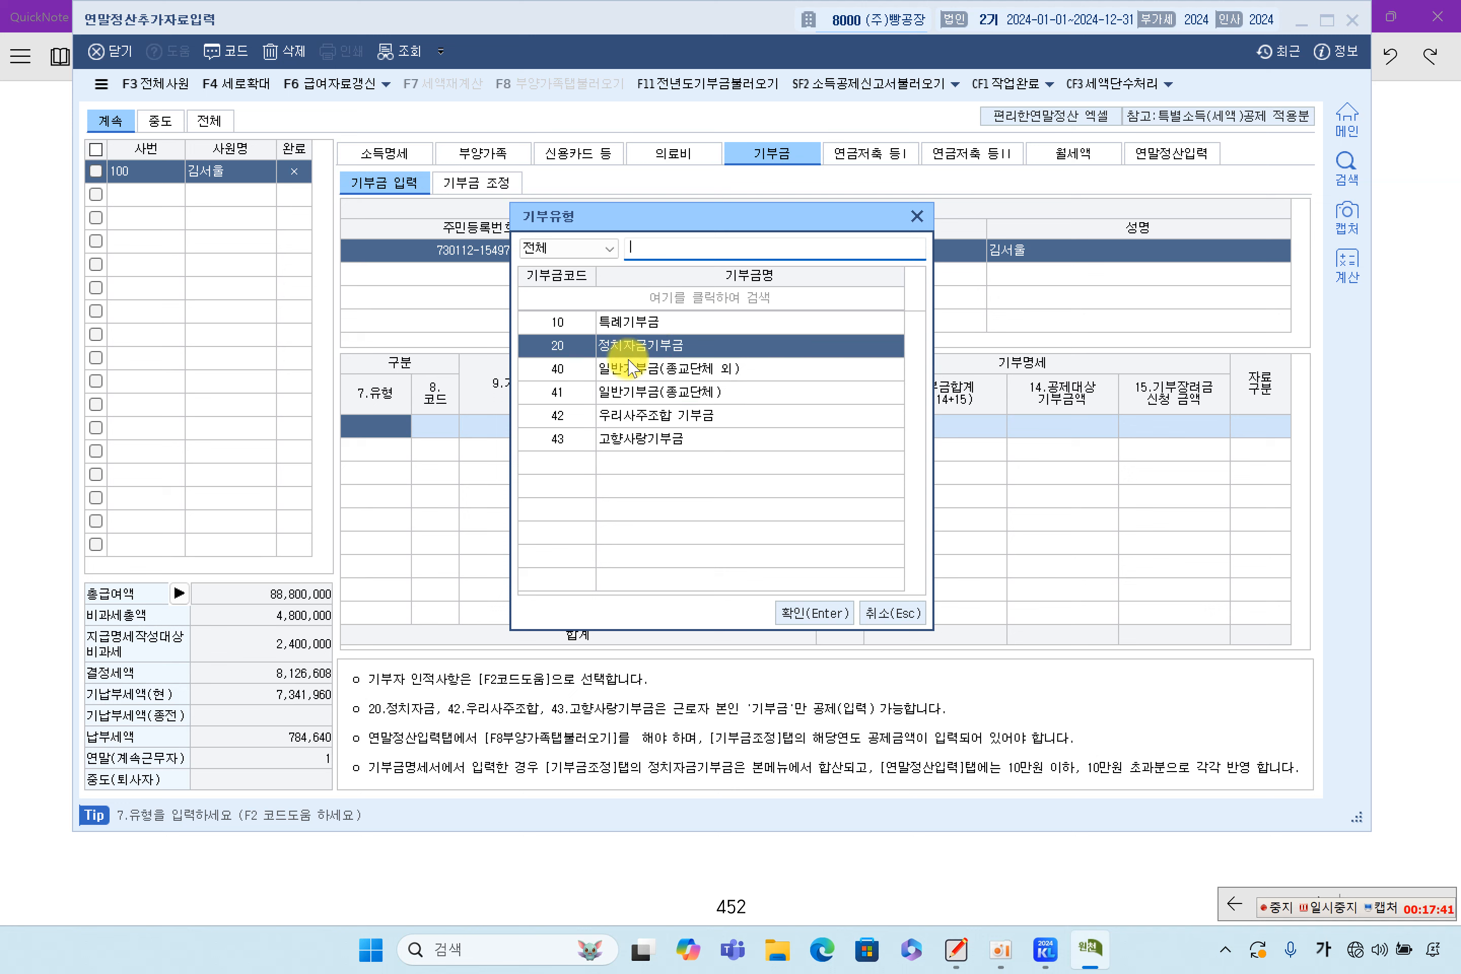
left_click(654, 437)
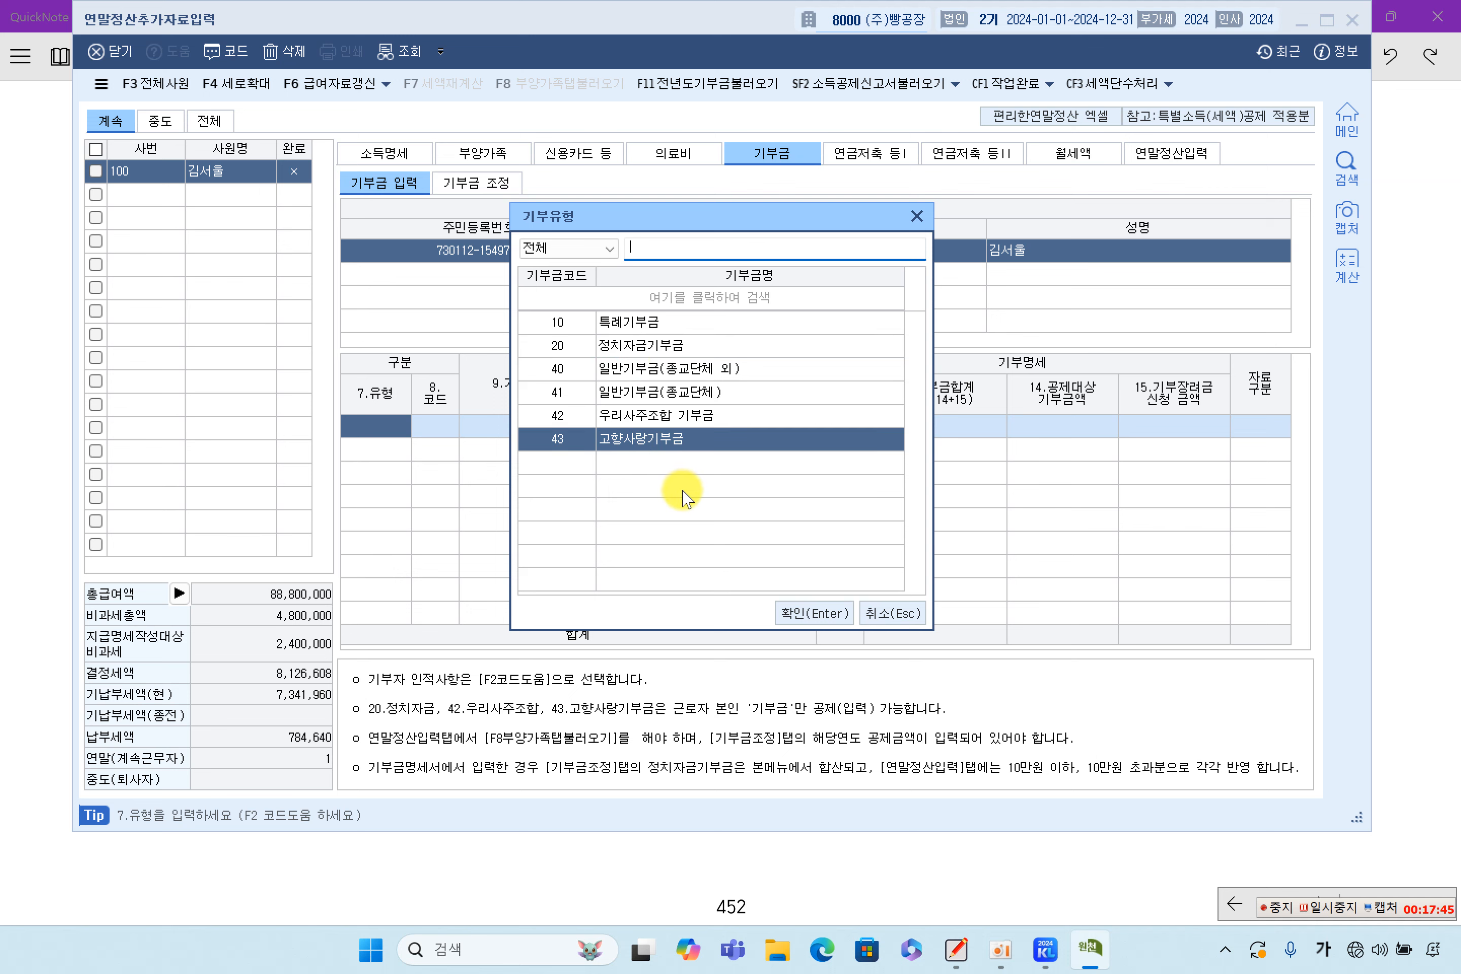
left_click(893, 614)
double_click(402, 427)
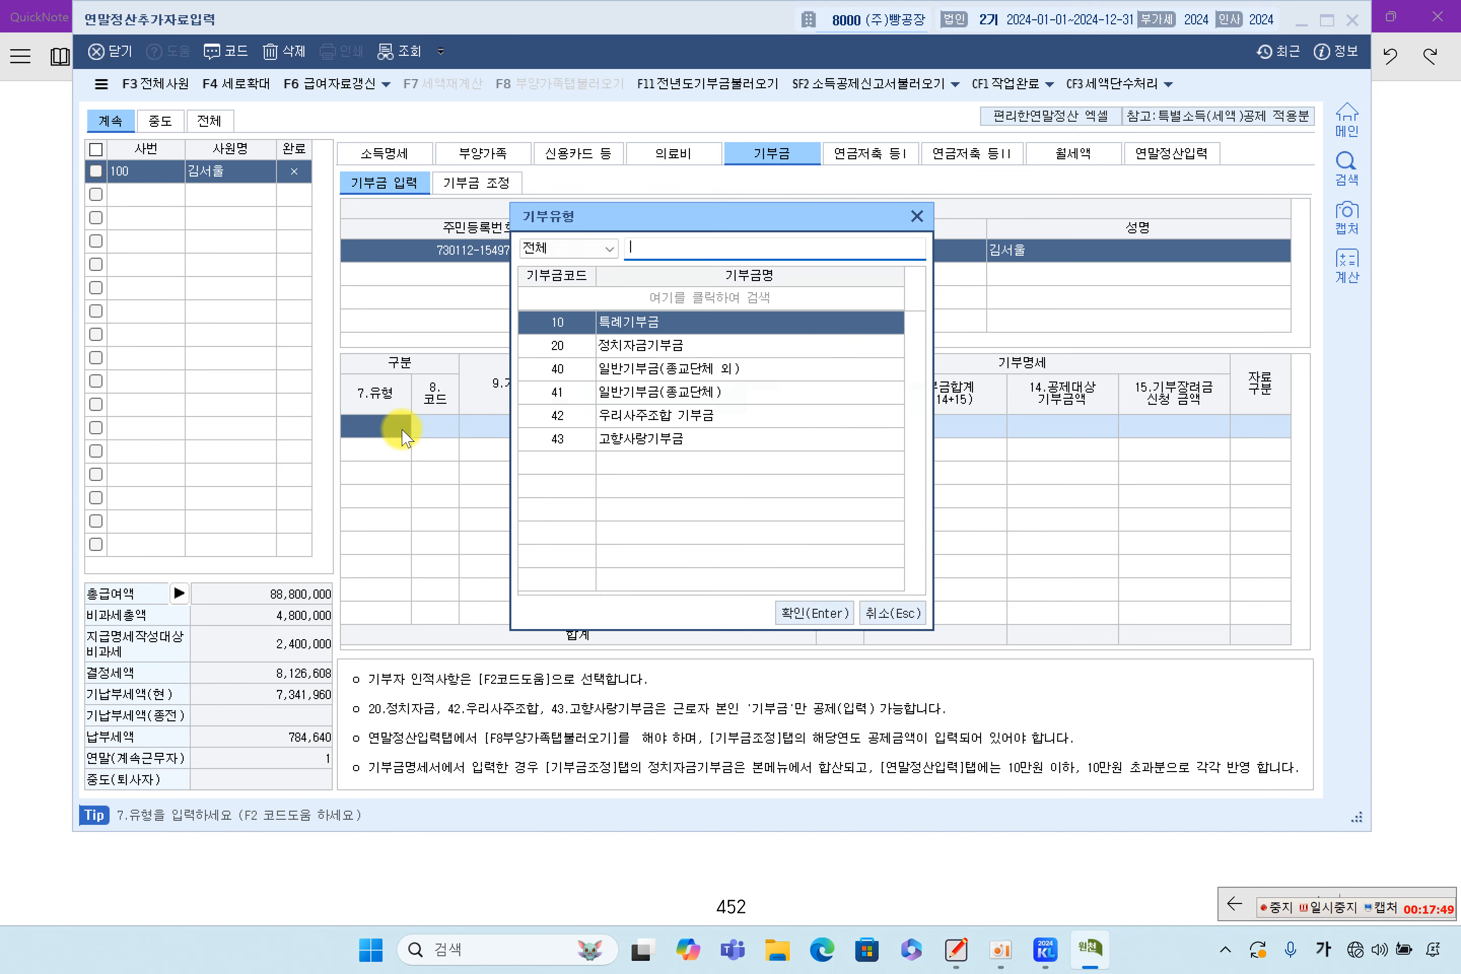
double_click(640, 322)
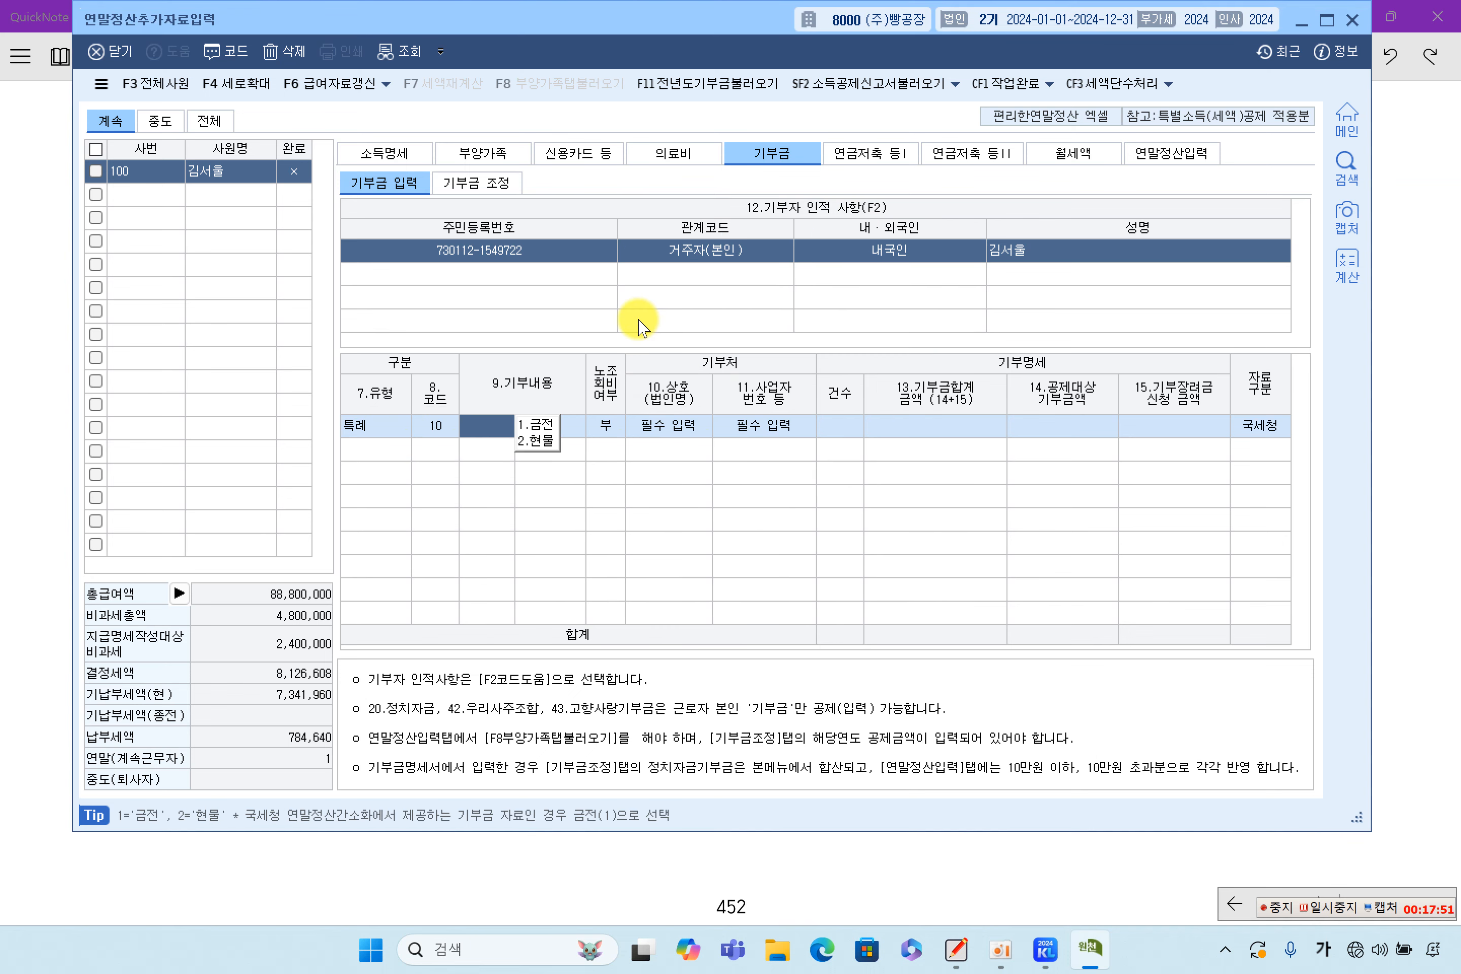
Set 9.기부내용 to 1.금전 cash and step through the 상호 and 사업자번호 cells
left_click(544, 426)
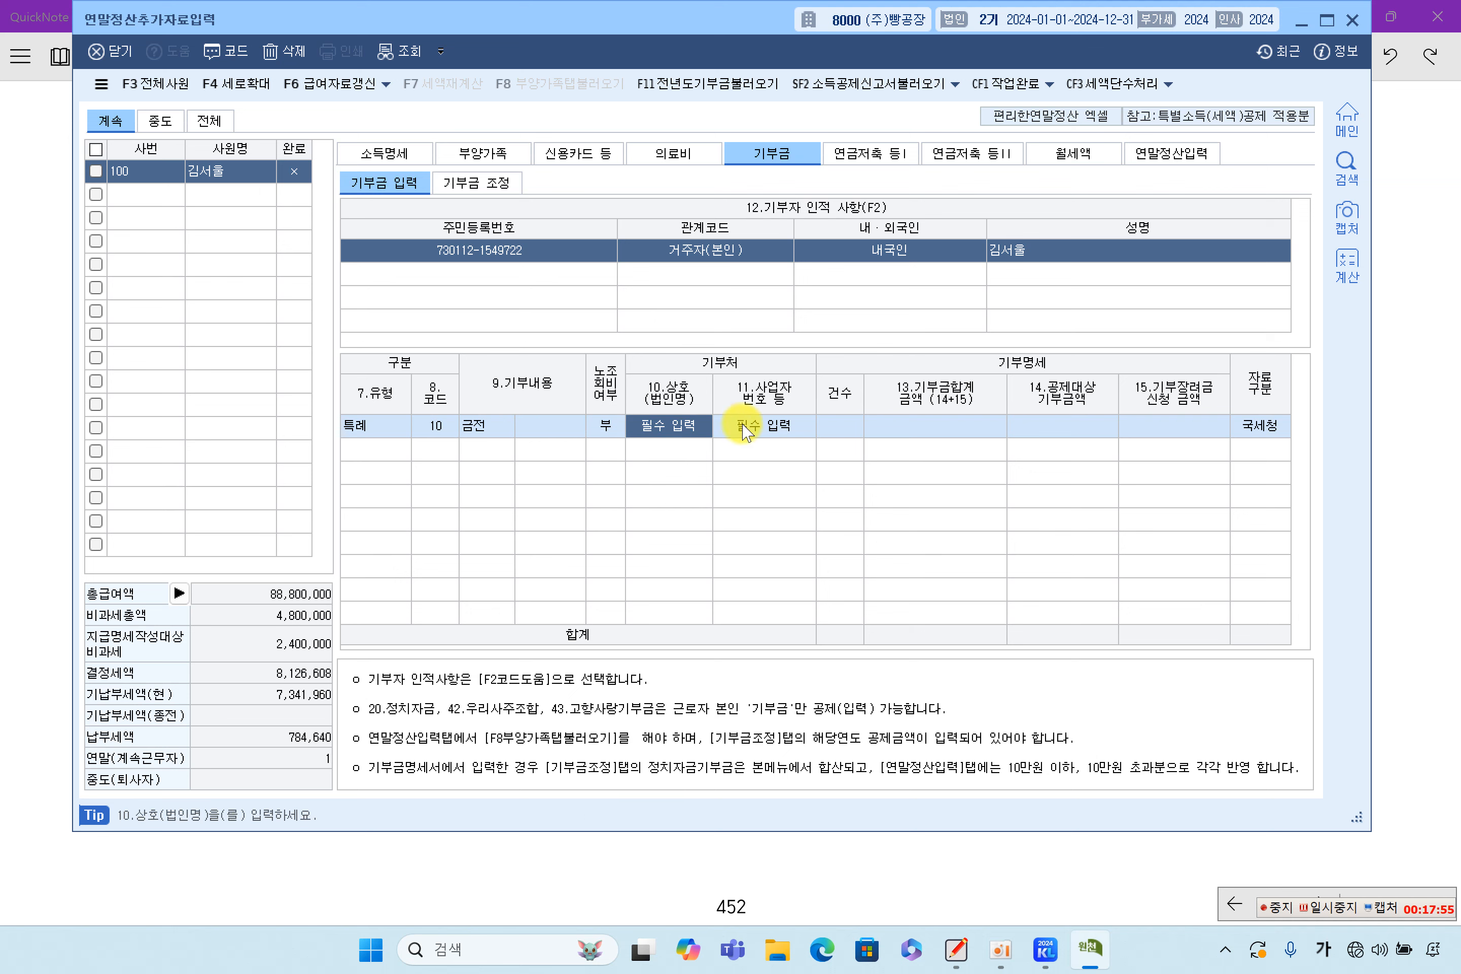
left_click(778, 432)
left_click(693, 432)
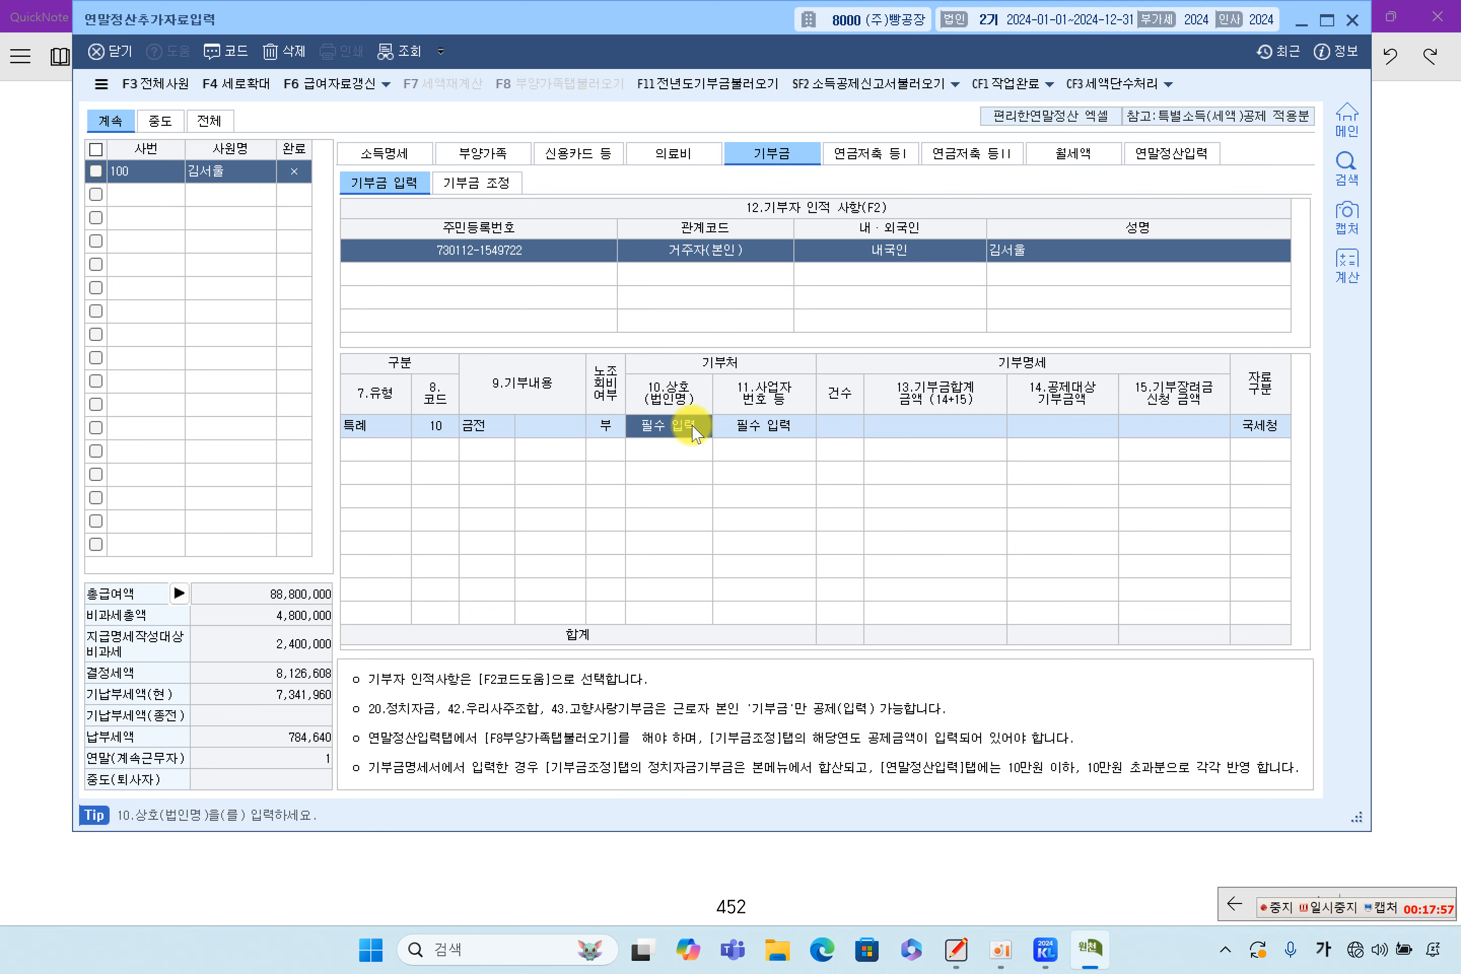
left_click(762, 428)
left_click(688, 422)
left_click(766, 426)
left_click(636, 432)
left_click(723, 431)
left_click(651, 431)
left_click(729, 432)
left_click(688, 432)
Enter 1,000,000 as the 14.공제대상기부금액 deductible donation amount
left_click(744, 432)
left_click(831, 430)
left_click(895, 429)
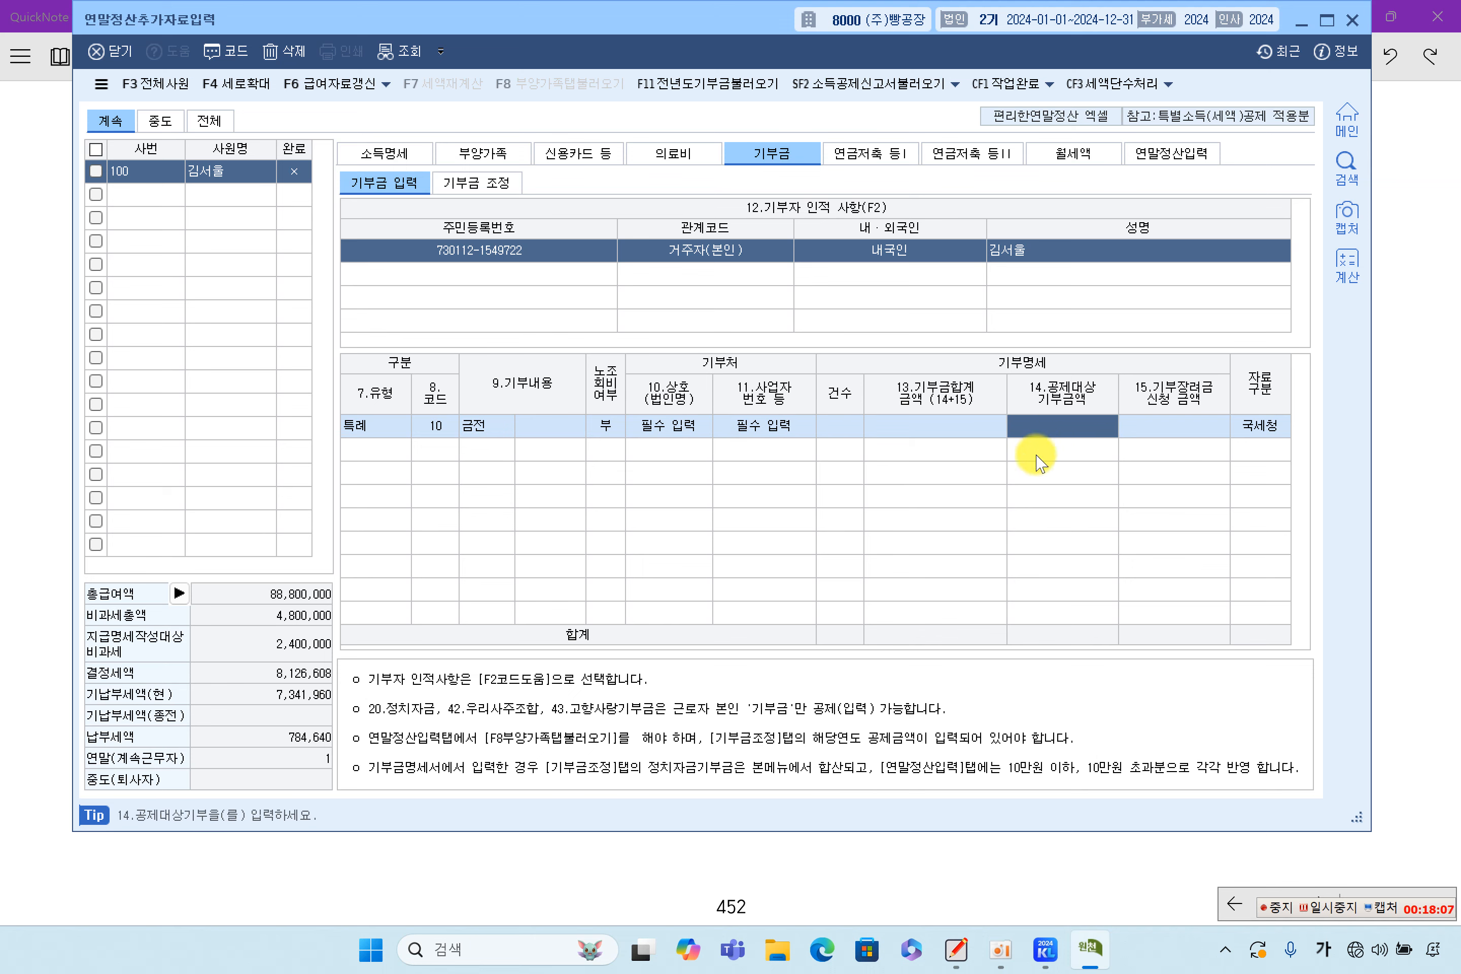
type("10")
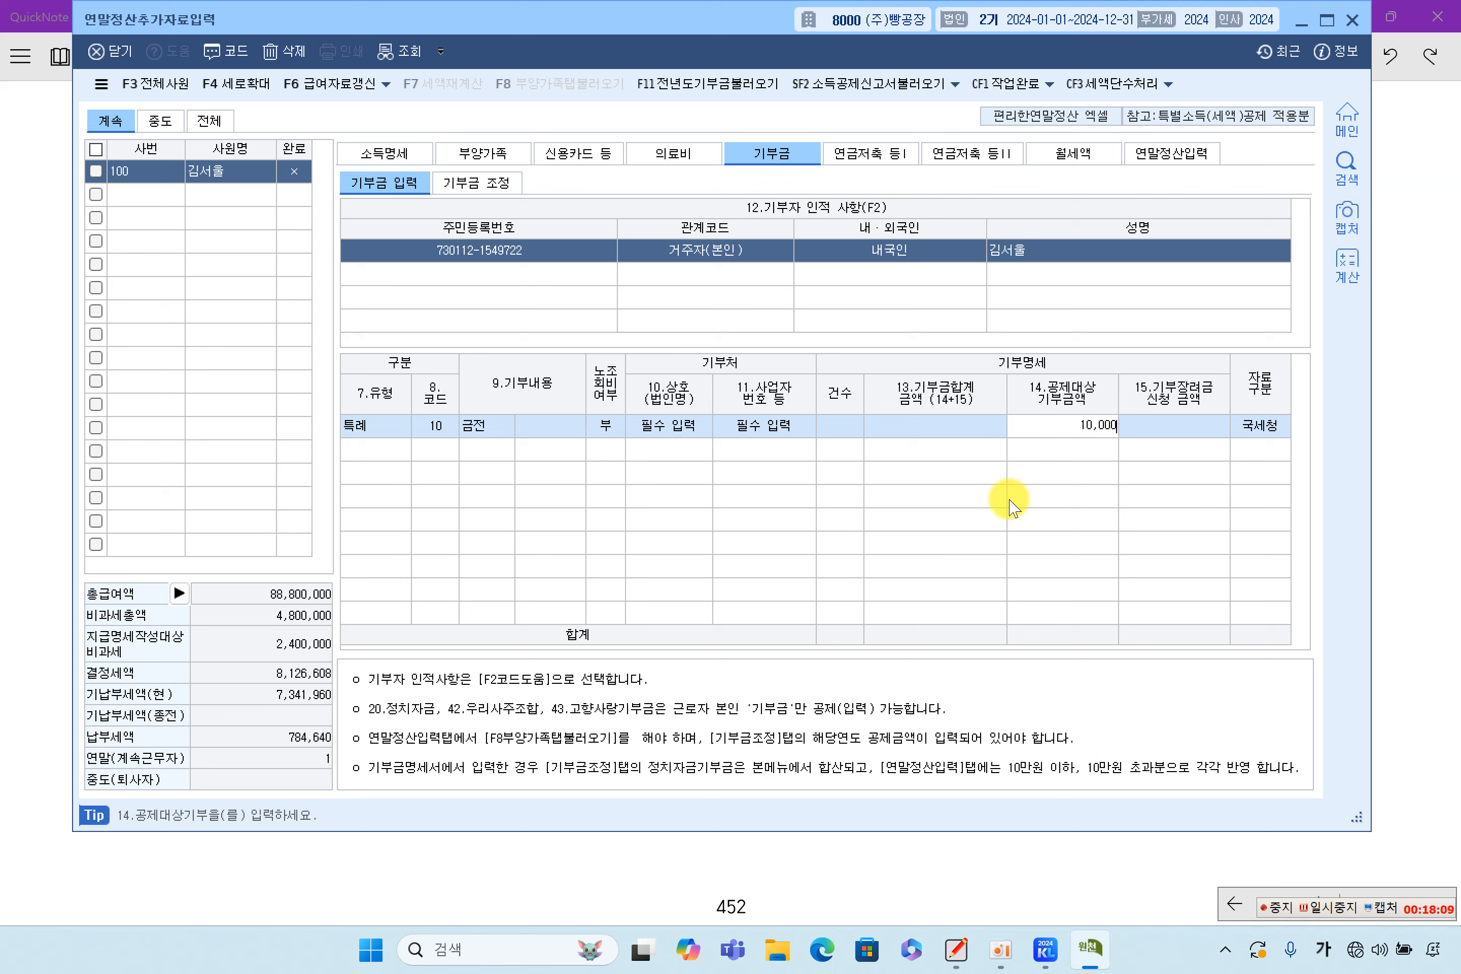
key("Return")
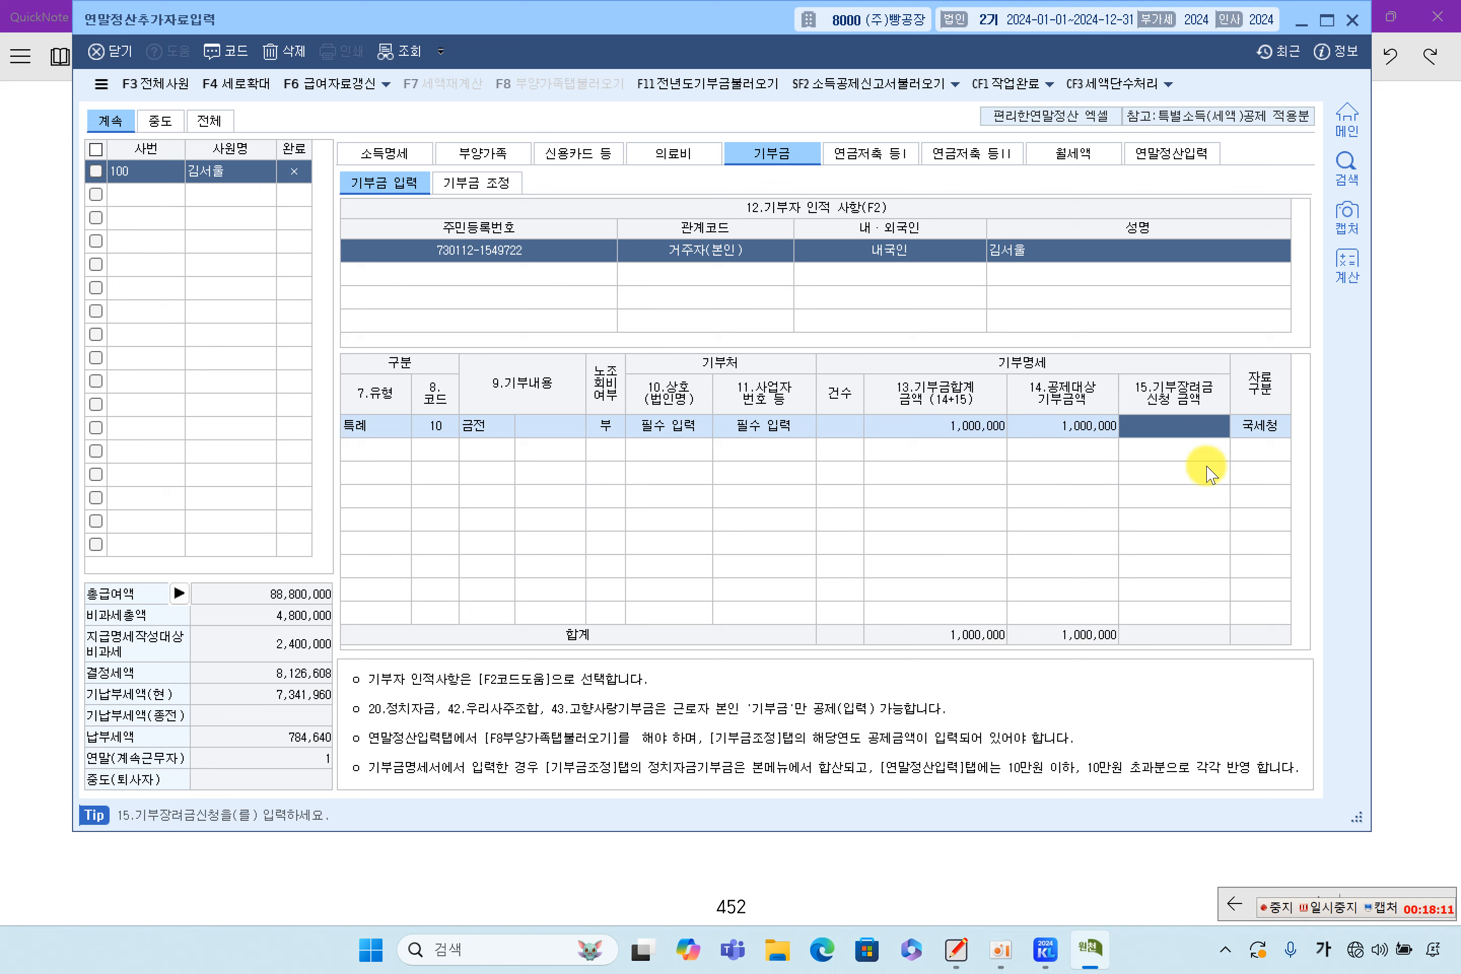
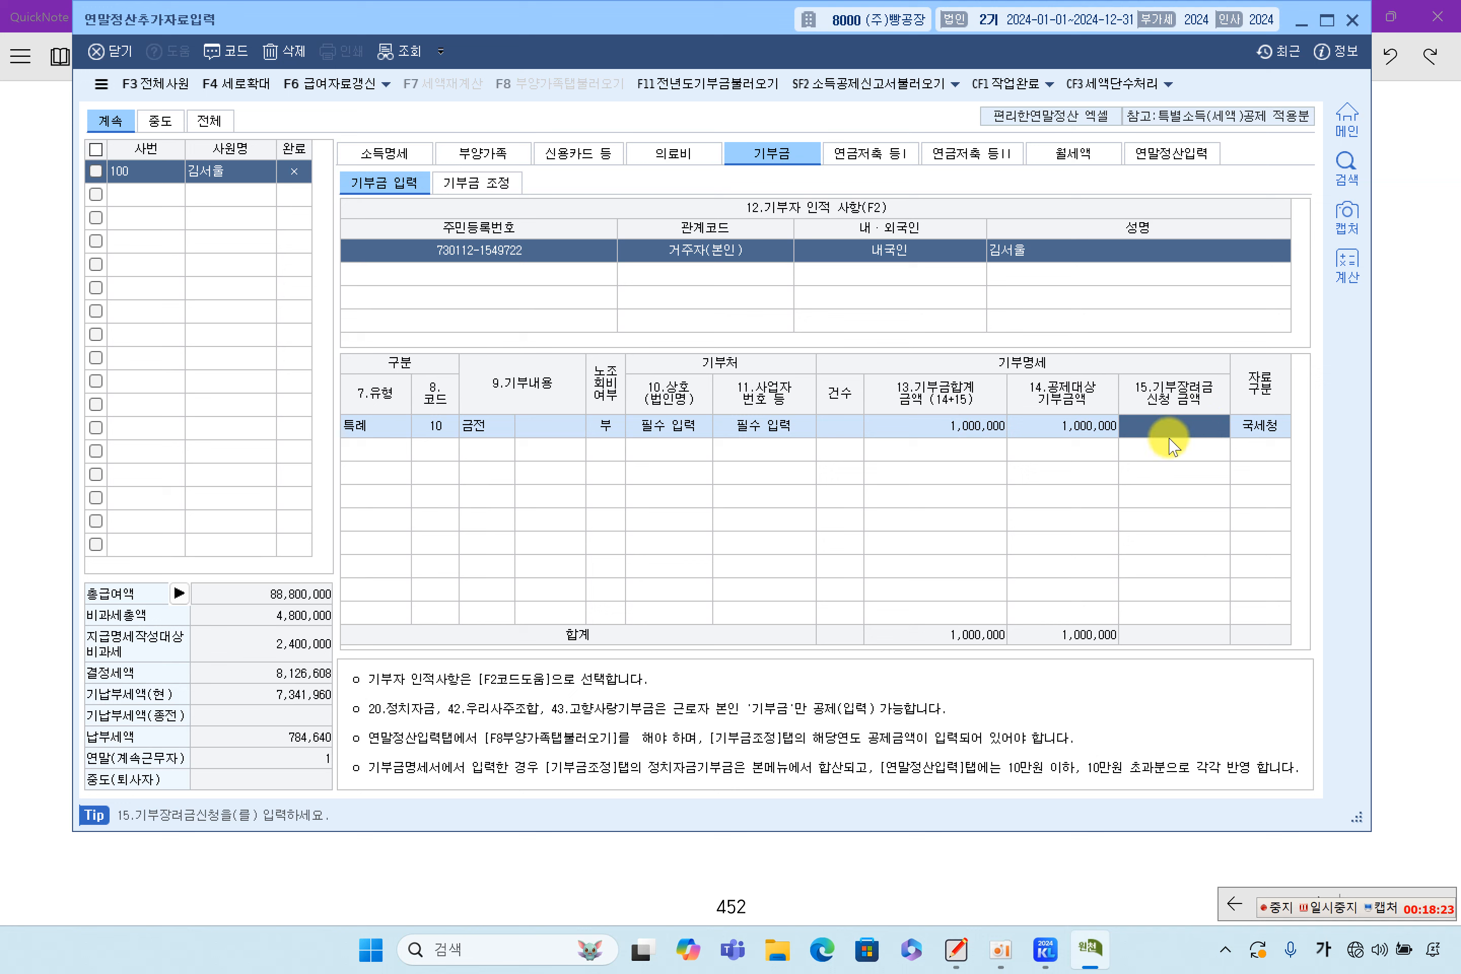
Review the 1,000,000 특례 cash donation row's deductible amount and 금전 content type
left_click(1086, 434)
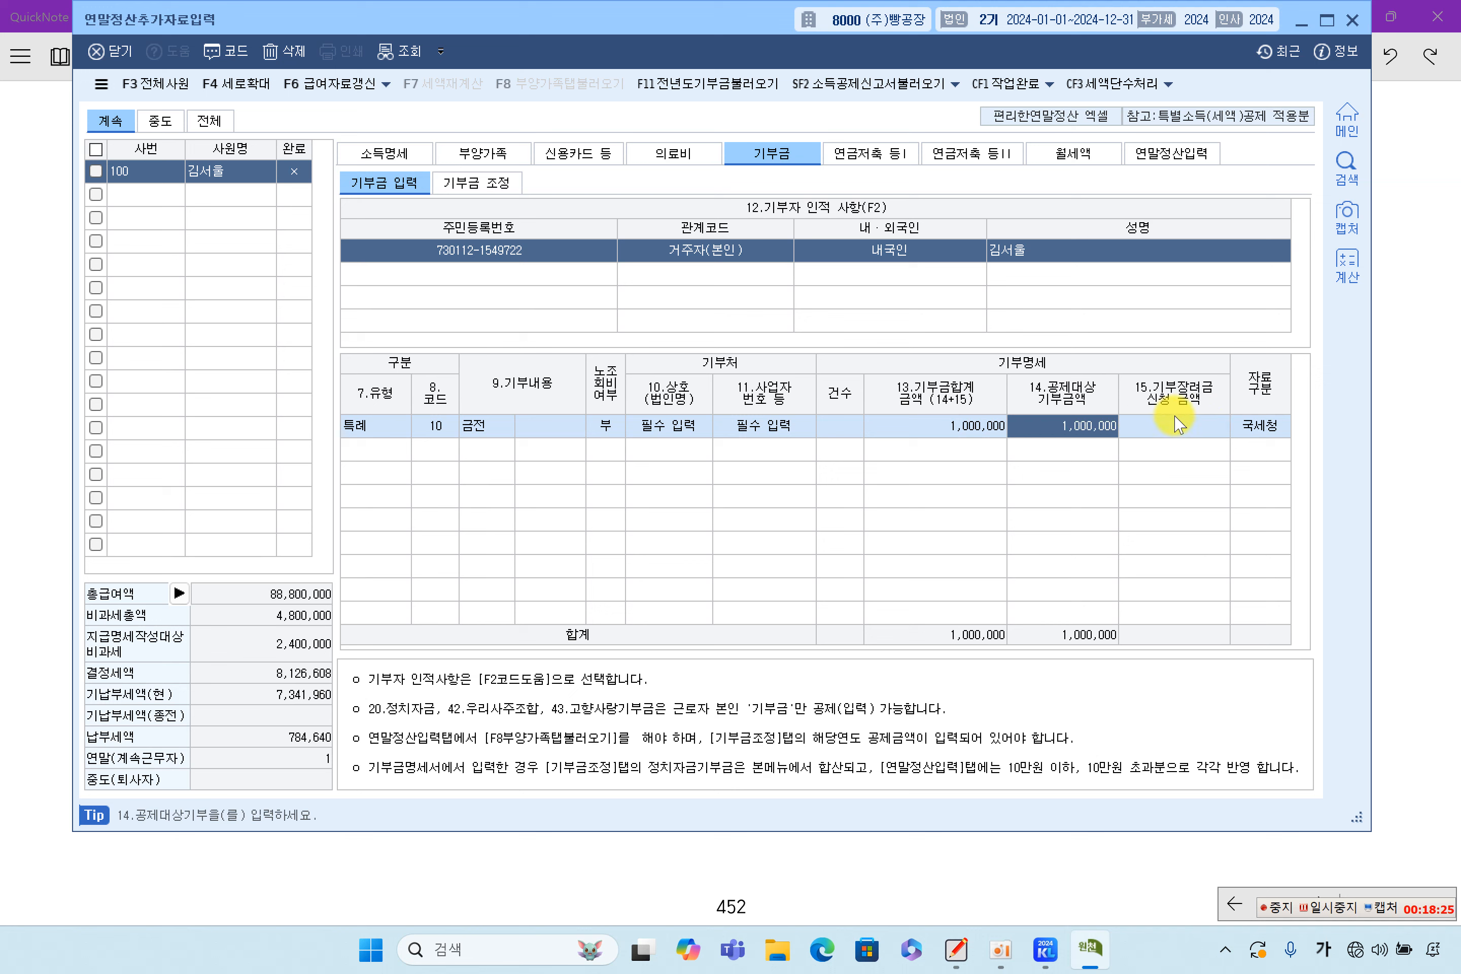
left_click(1132, 434)
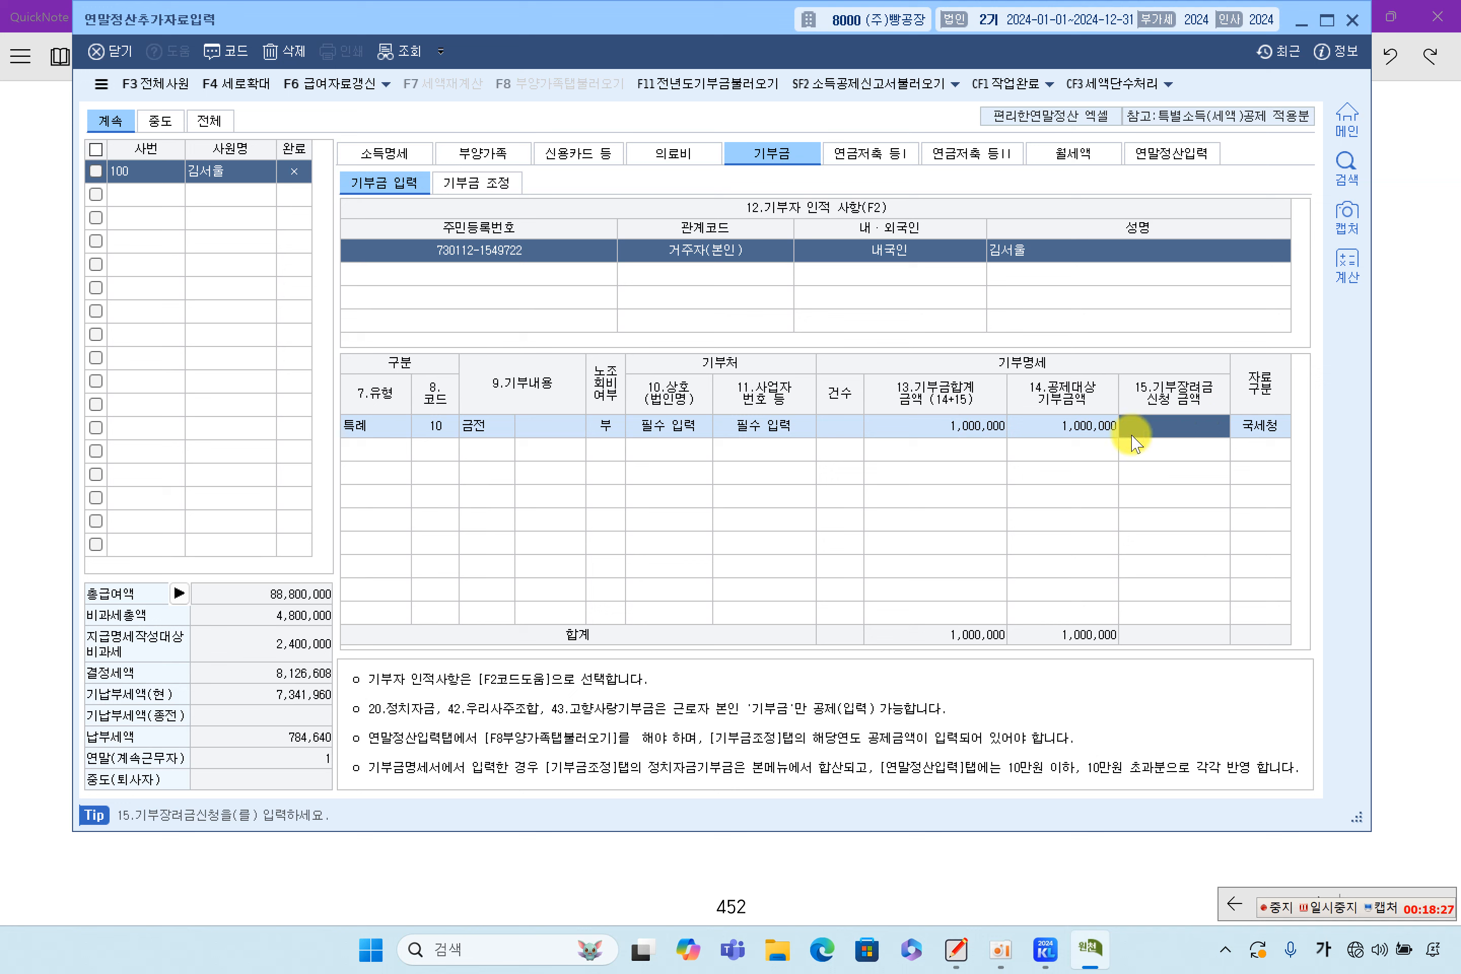
key("Return")
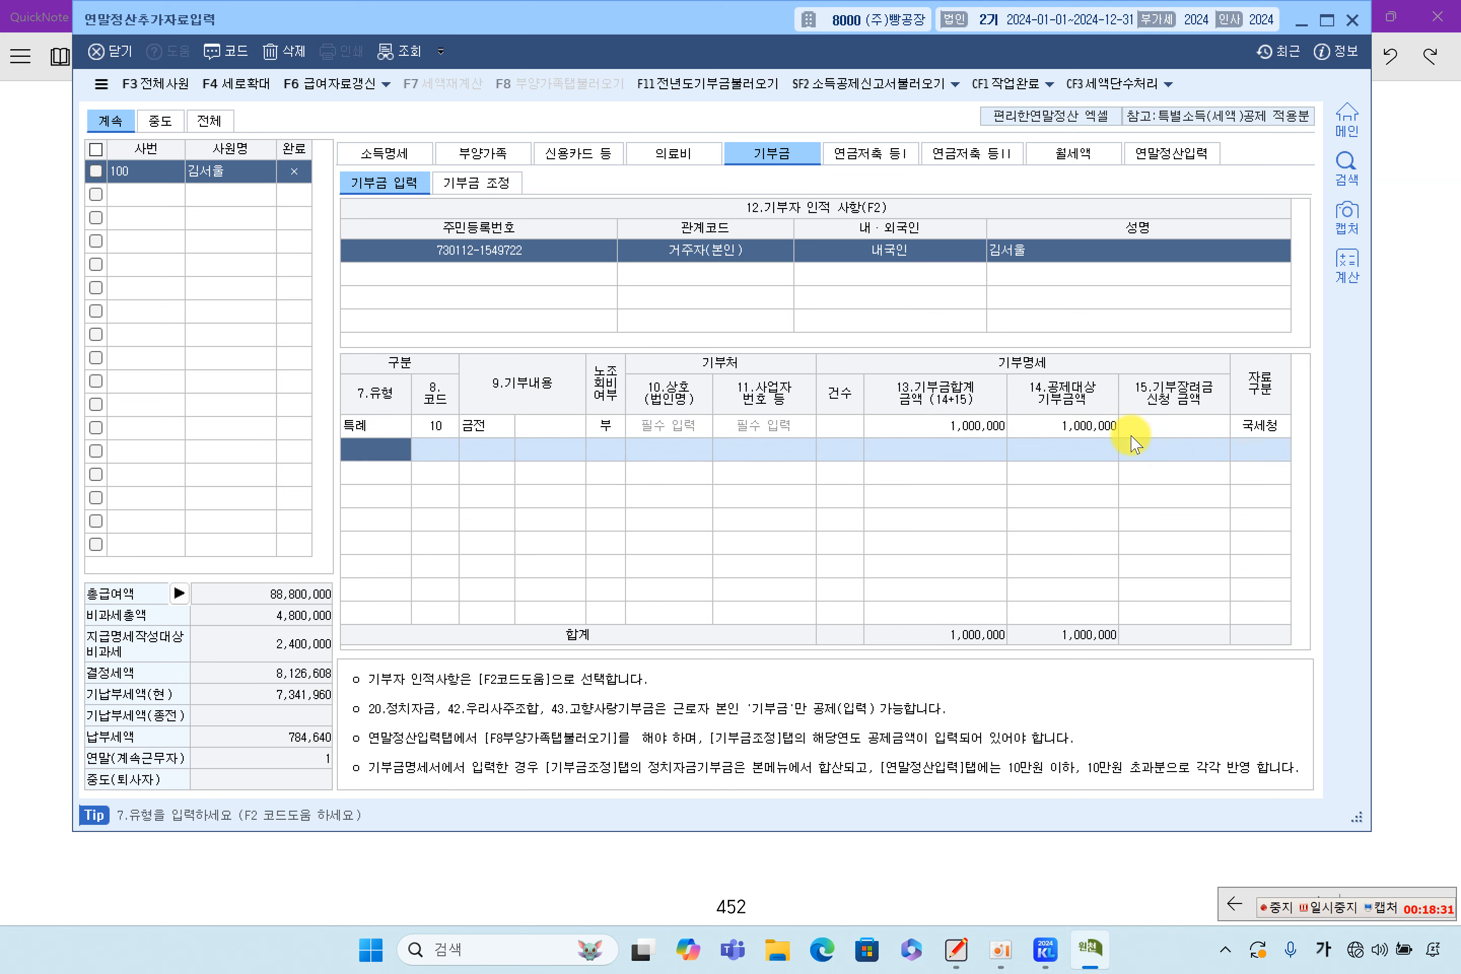
left_click(1166, 434)
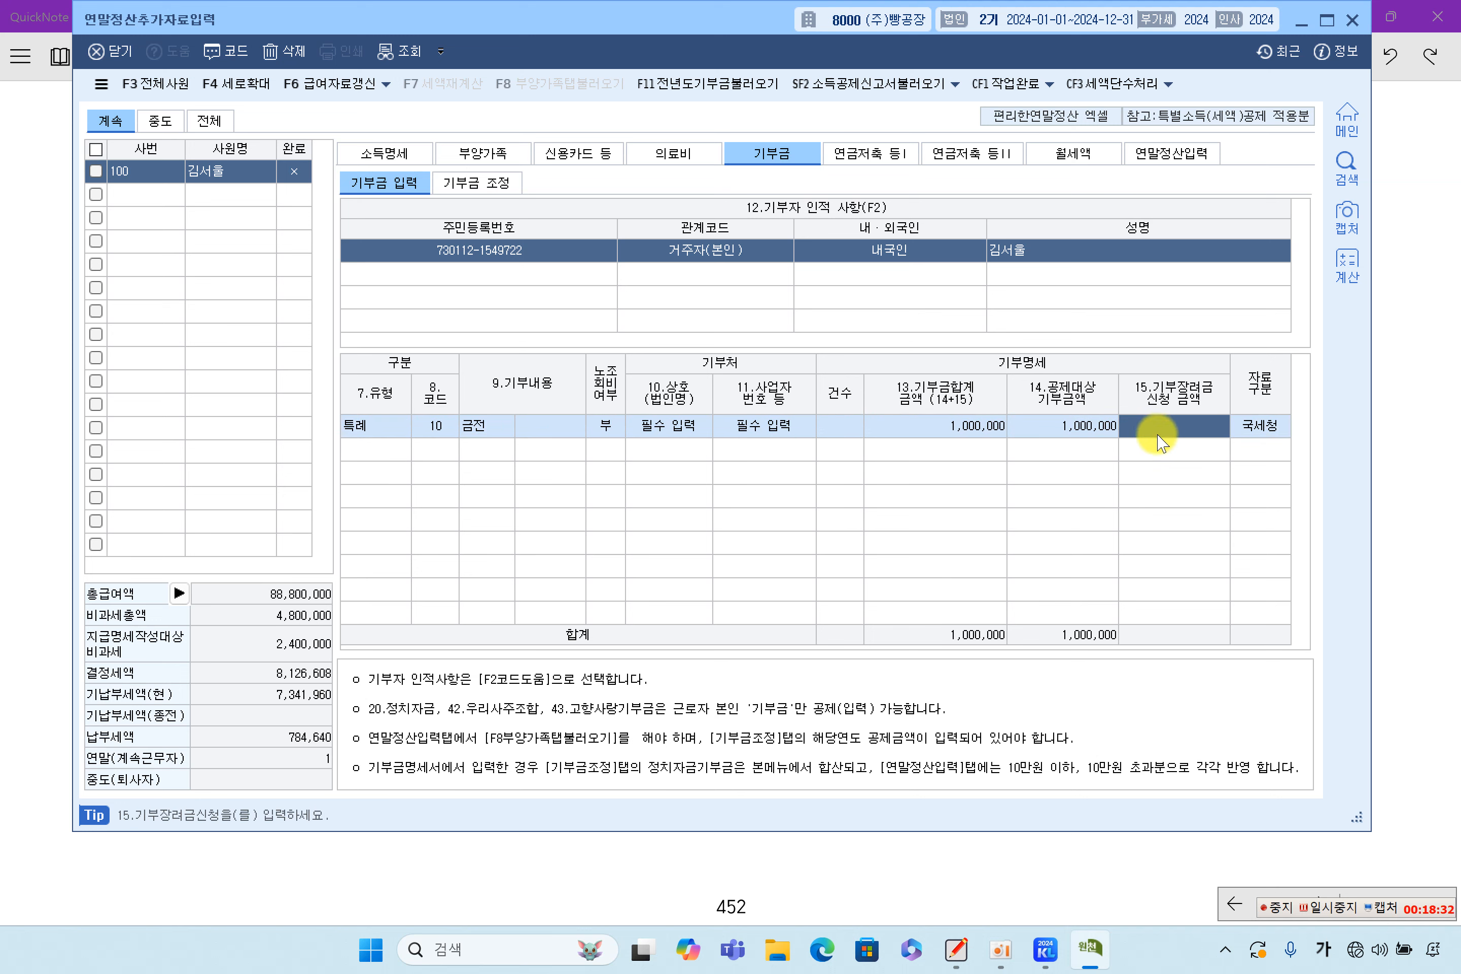
left_click(1069, 431)
key("Return")
key("Return")
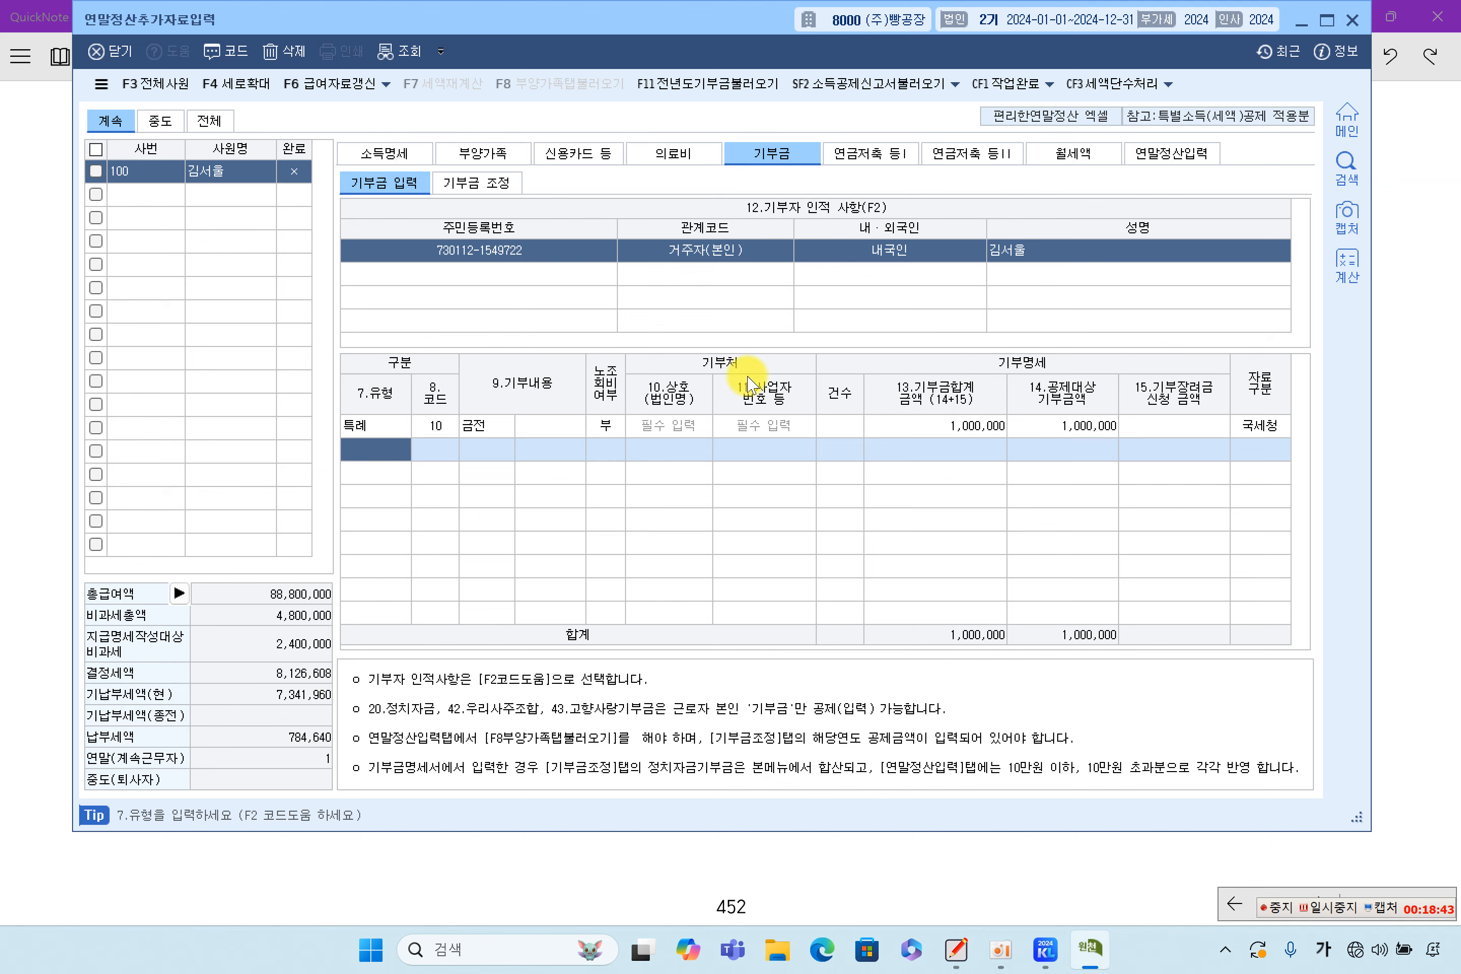
left_click(535, 427)
Highlight '[기부금조정] 탭' and the line ending '순으로 적용한다.' in yellow in the notes
left_click(1387, 443)
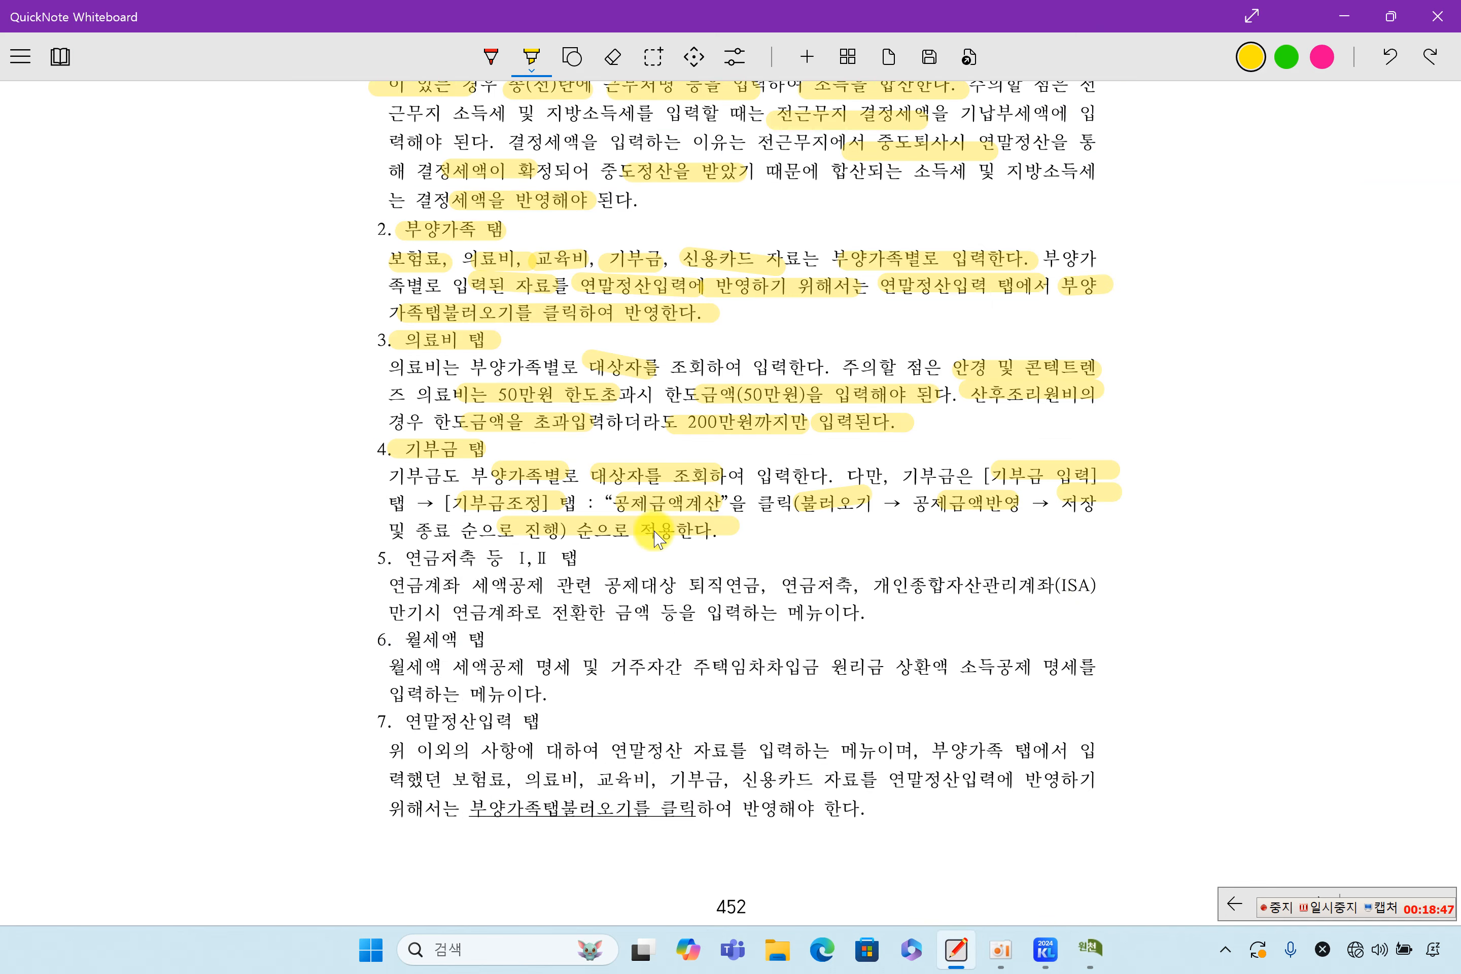
left_click_drag(452, 503, 1122, 496)
left_click_drag(399, 531, 701, 531)
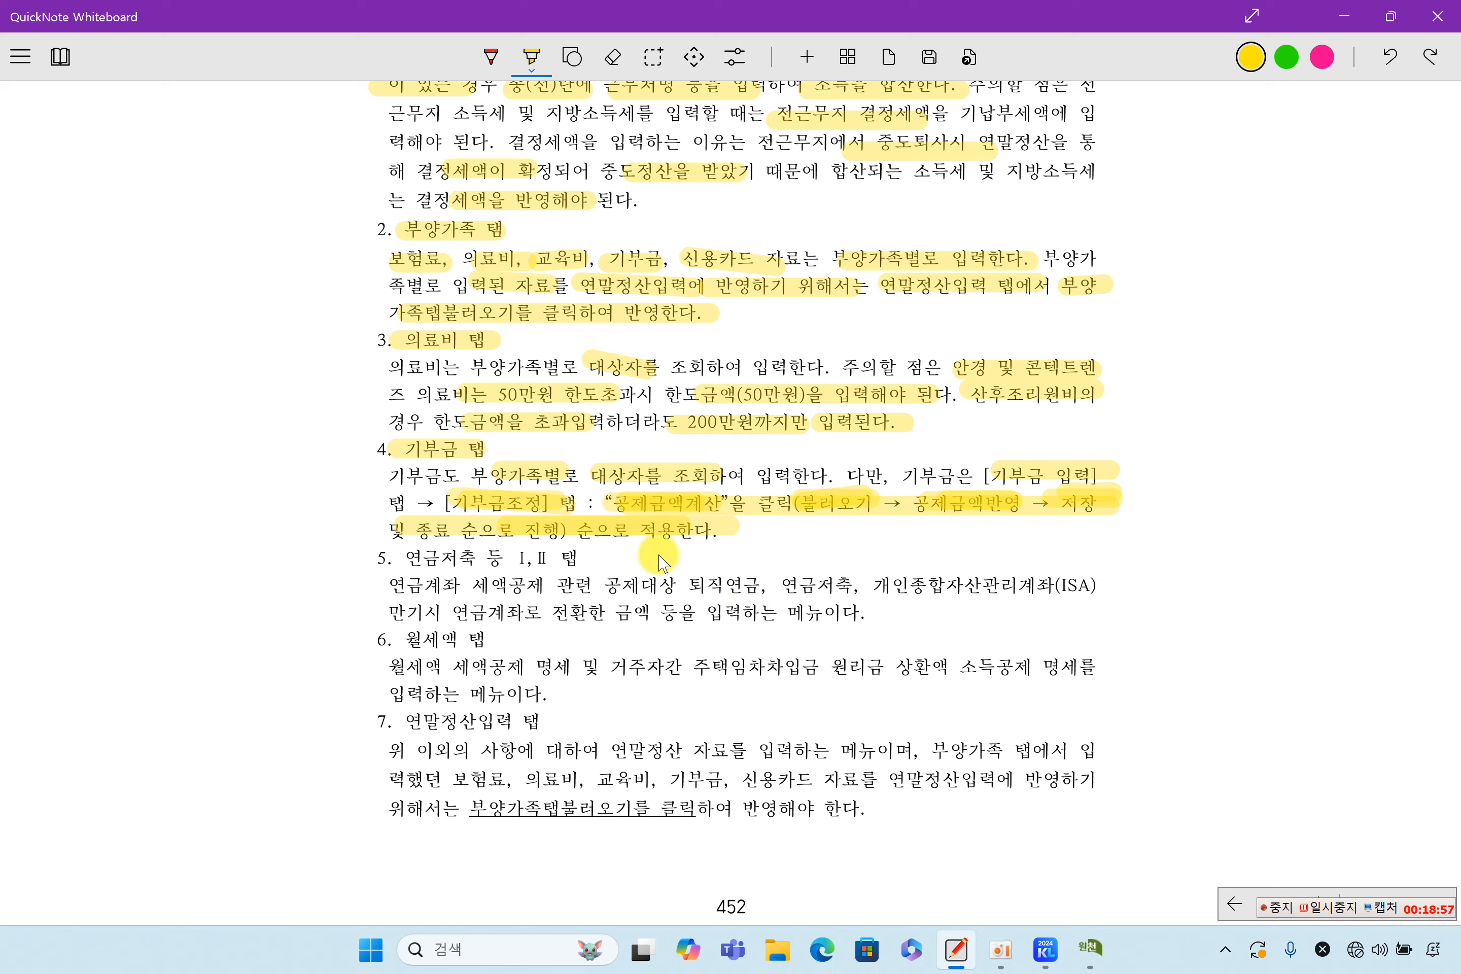
Load and save the deduction calculation: 특례기부금 당기 1,000,000 with a 150,000 credit
left_click(1079, 950)
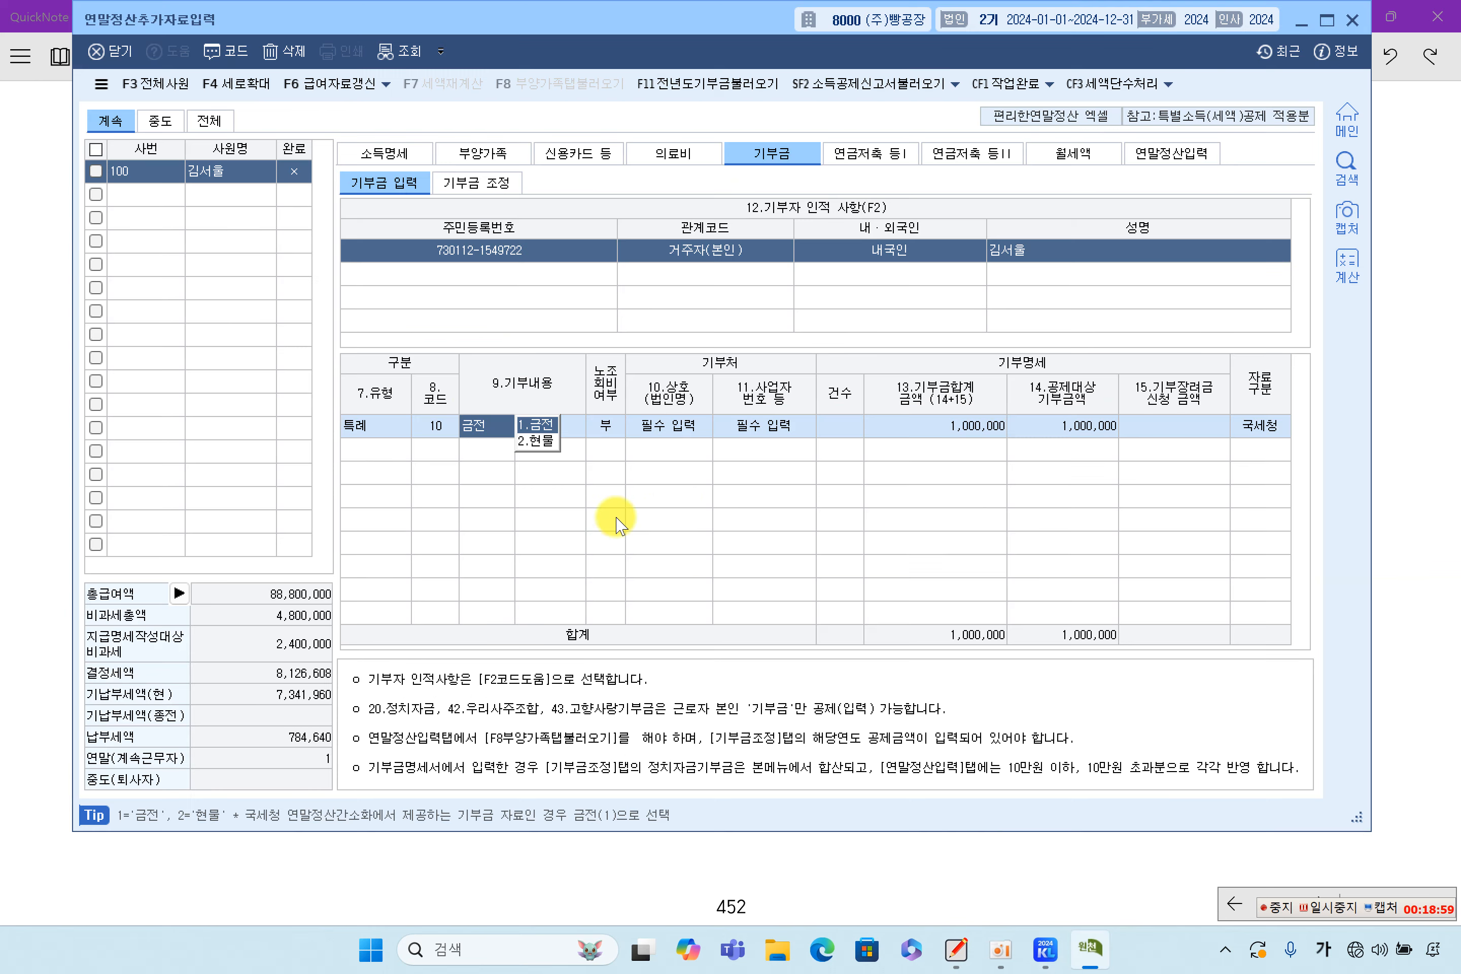
left_click(466, 183)
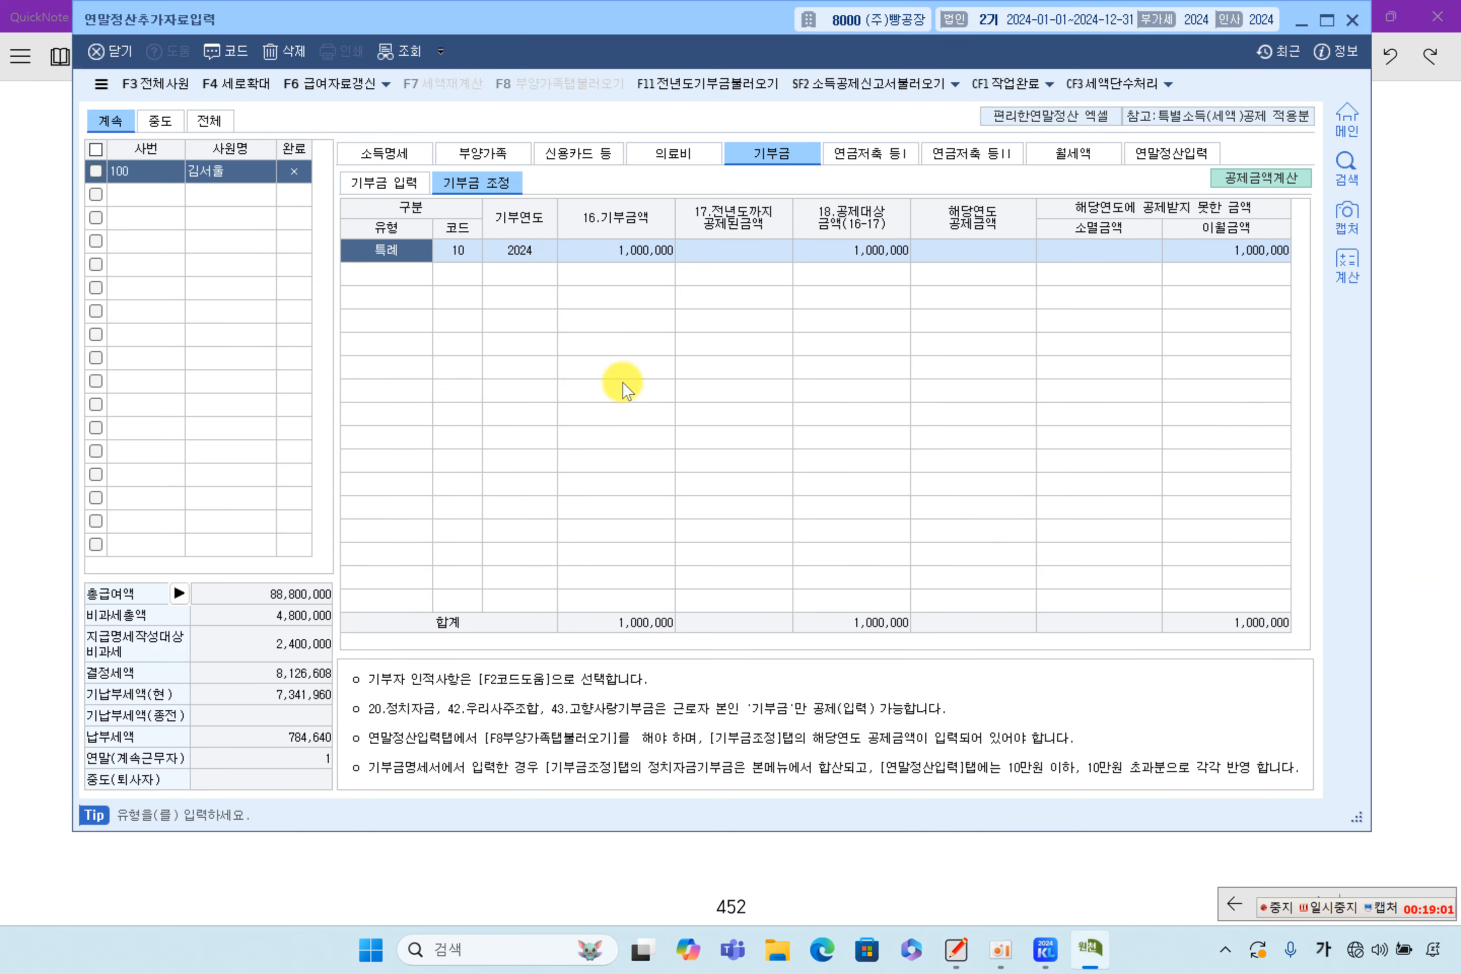
left_click(1269, 184)
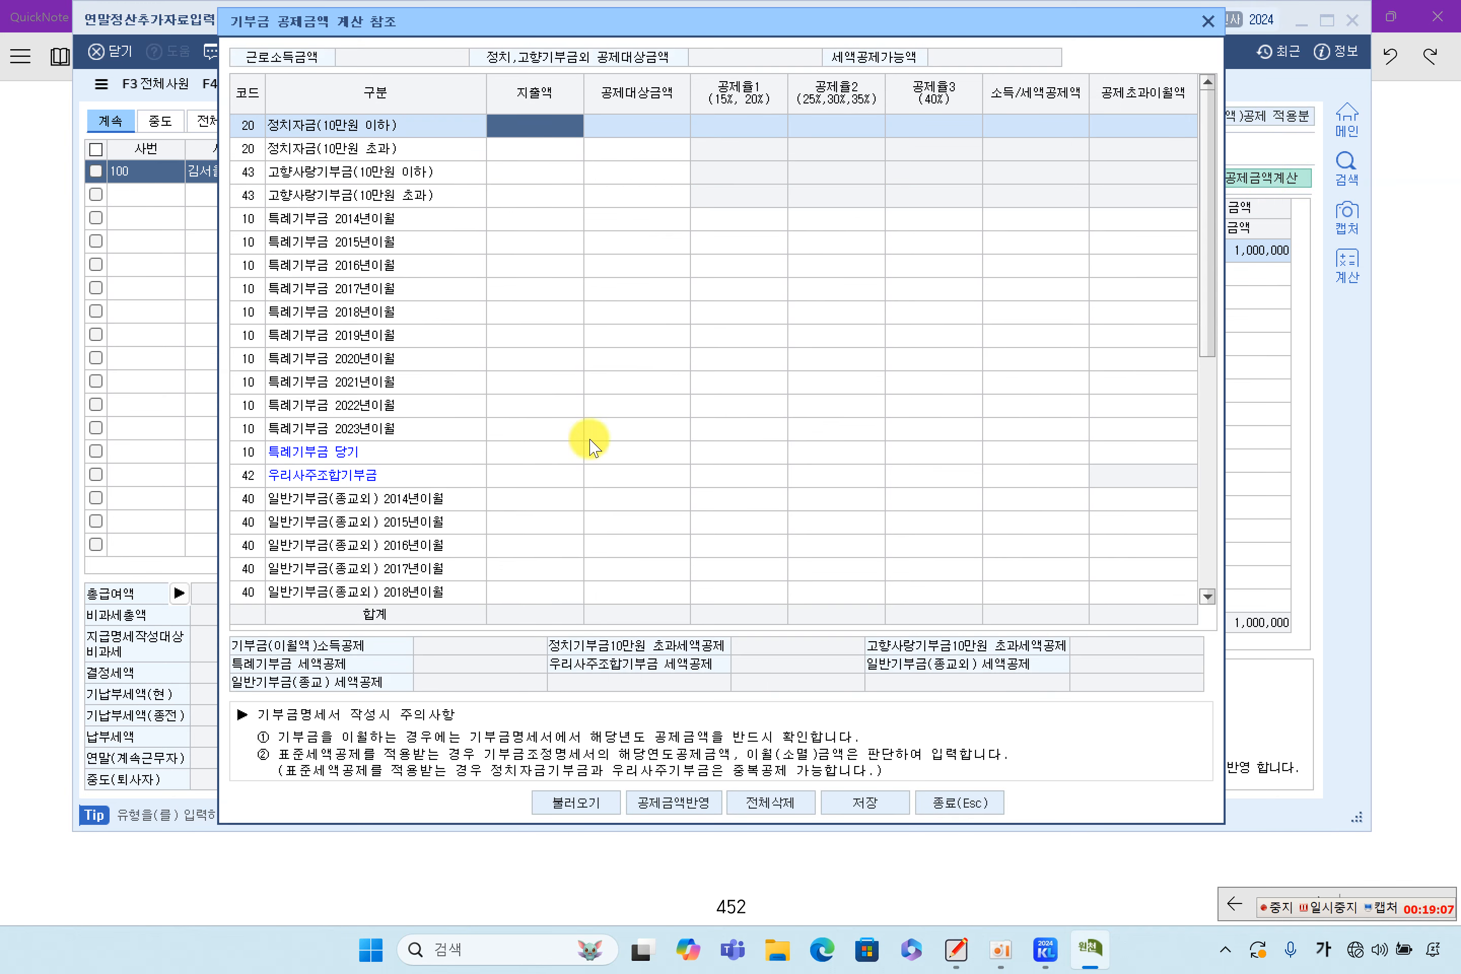
left_click(604, 809)
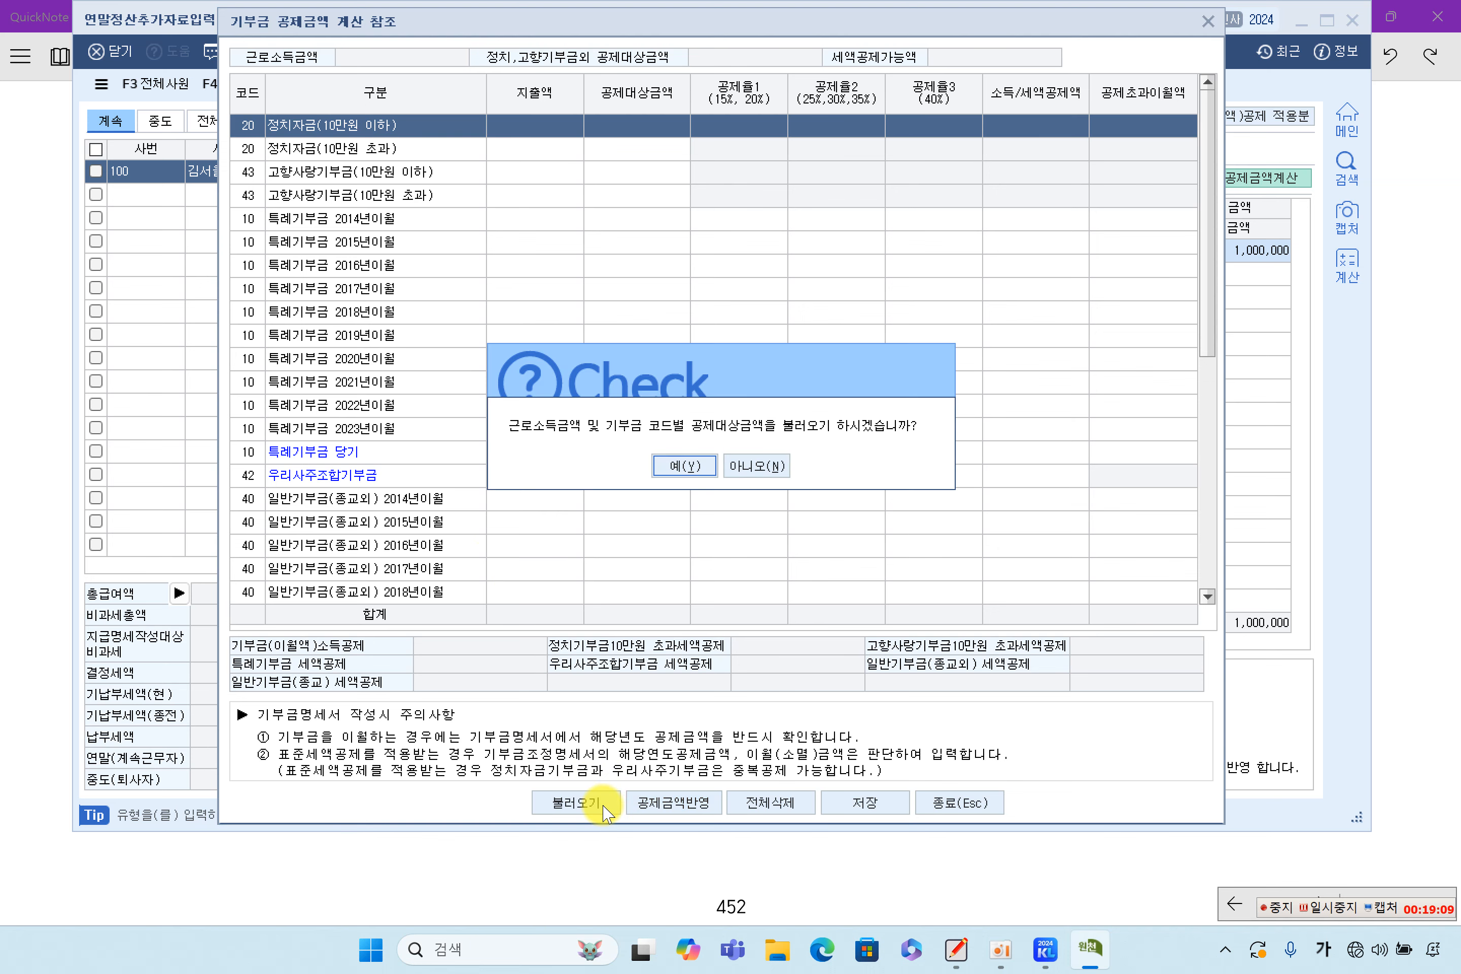
left_click(696, 470)
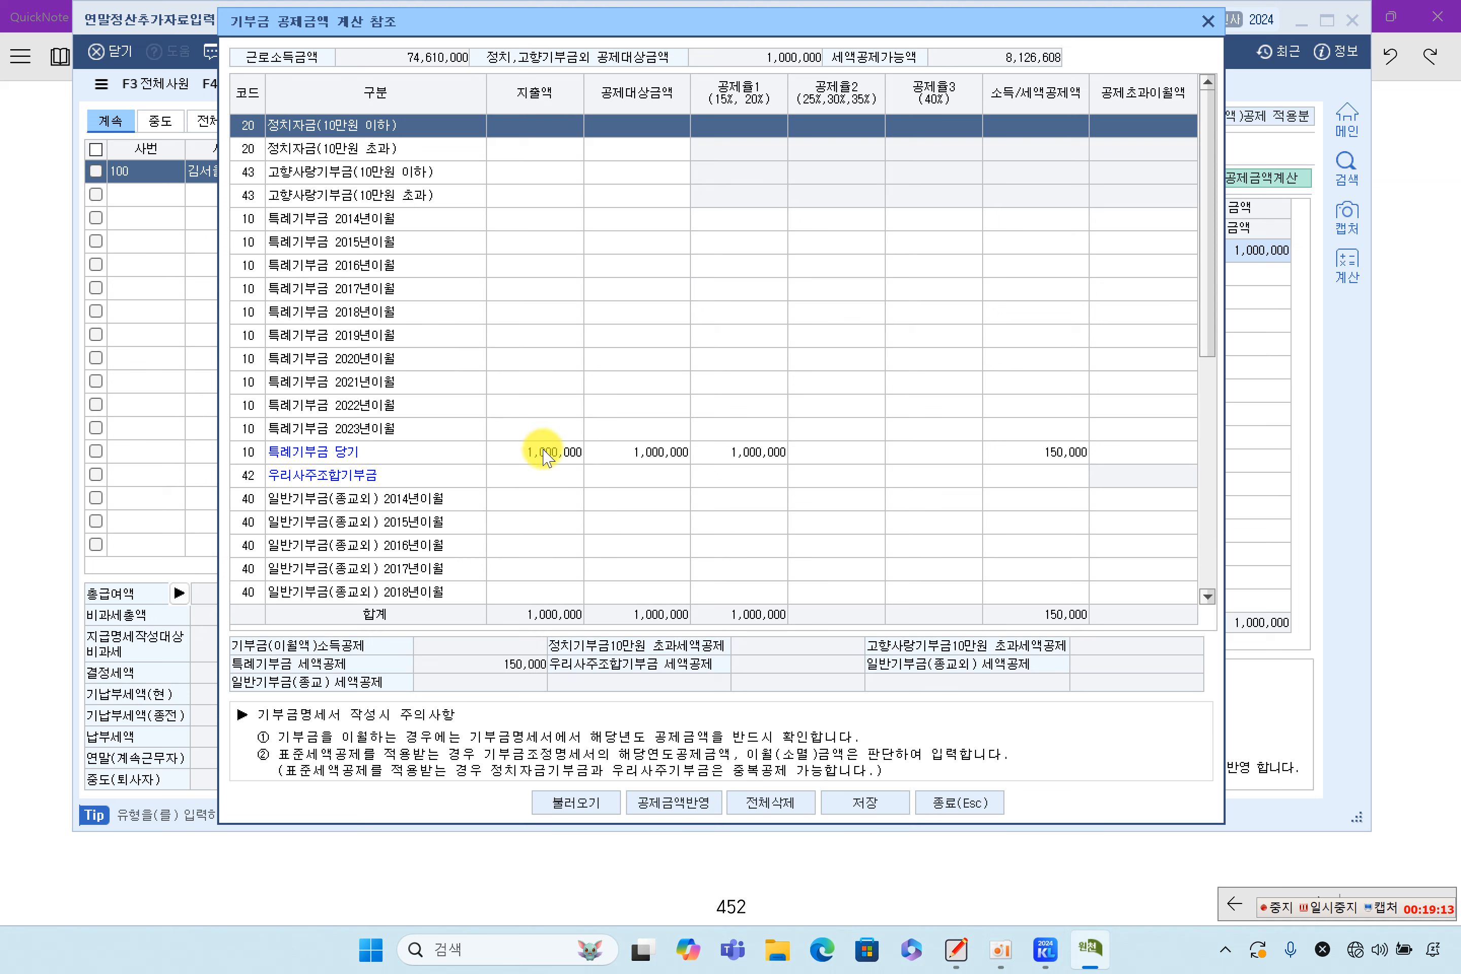
left_click(525, 453)
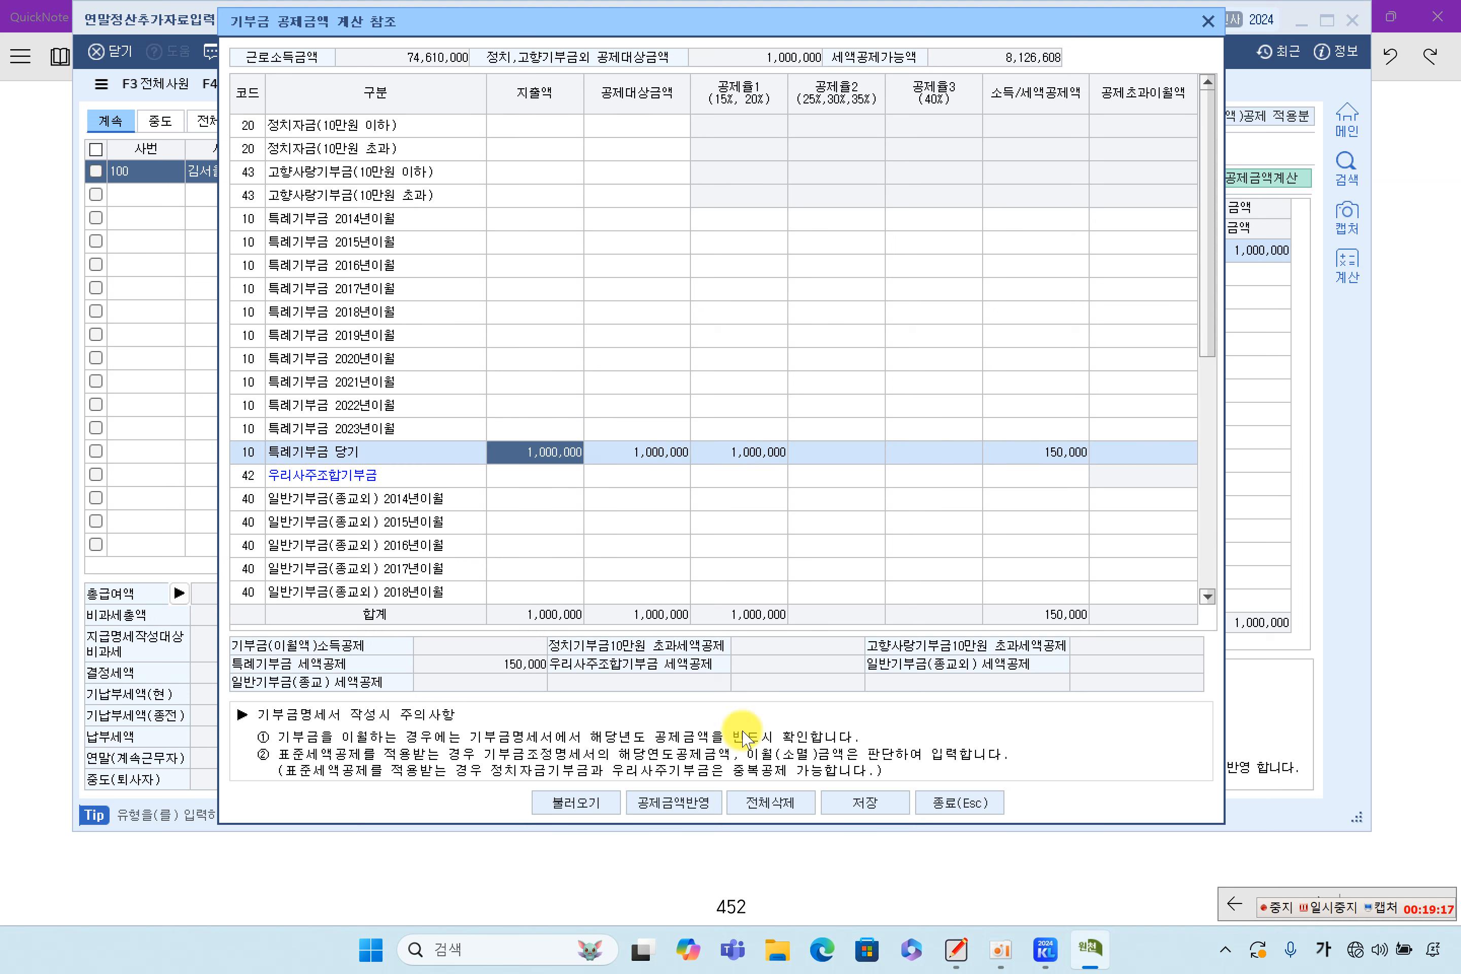
left_click(898, 801)
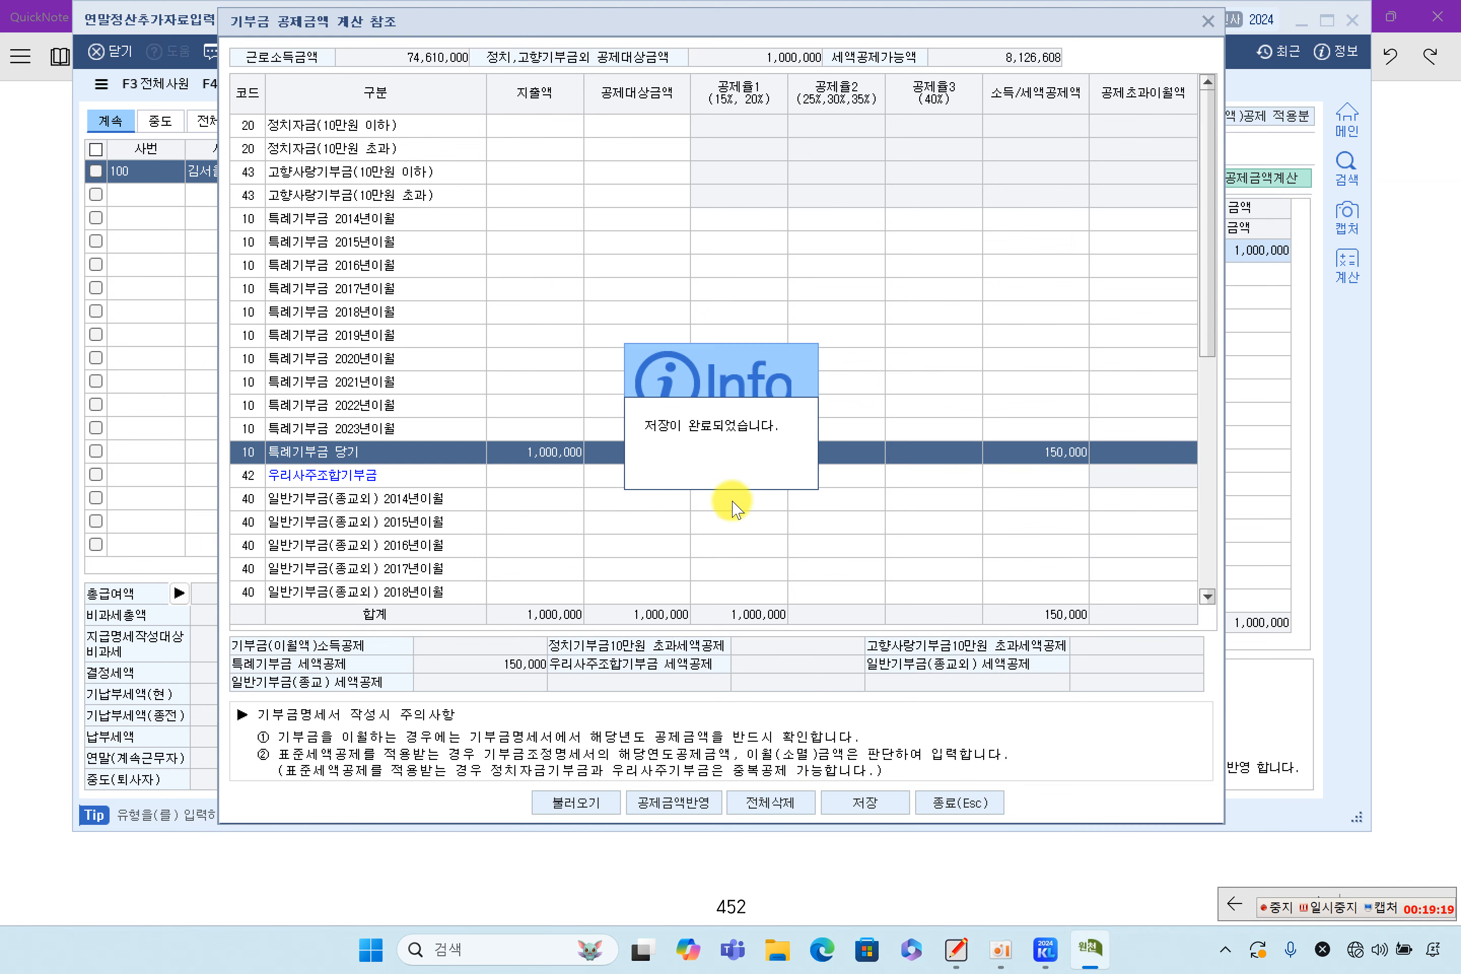
left_click(723, 484)
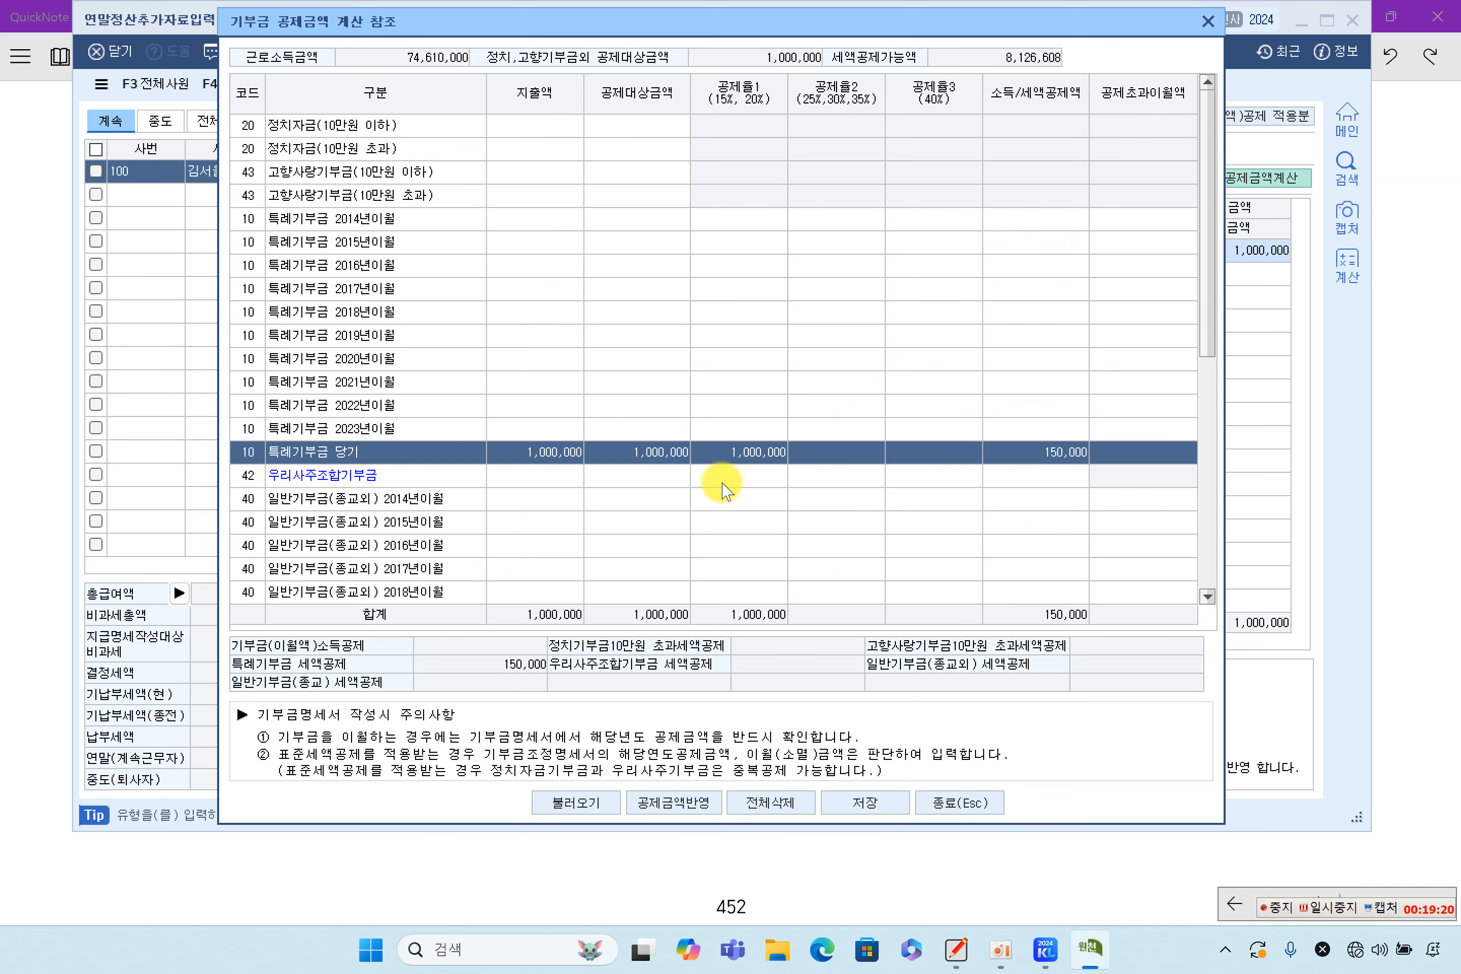
left_click(947, 804)
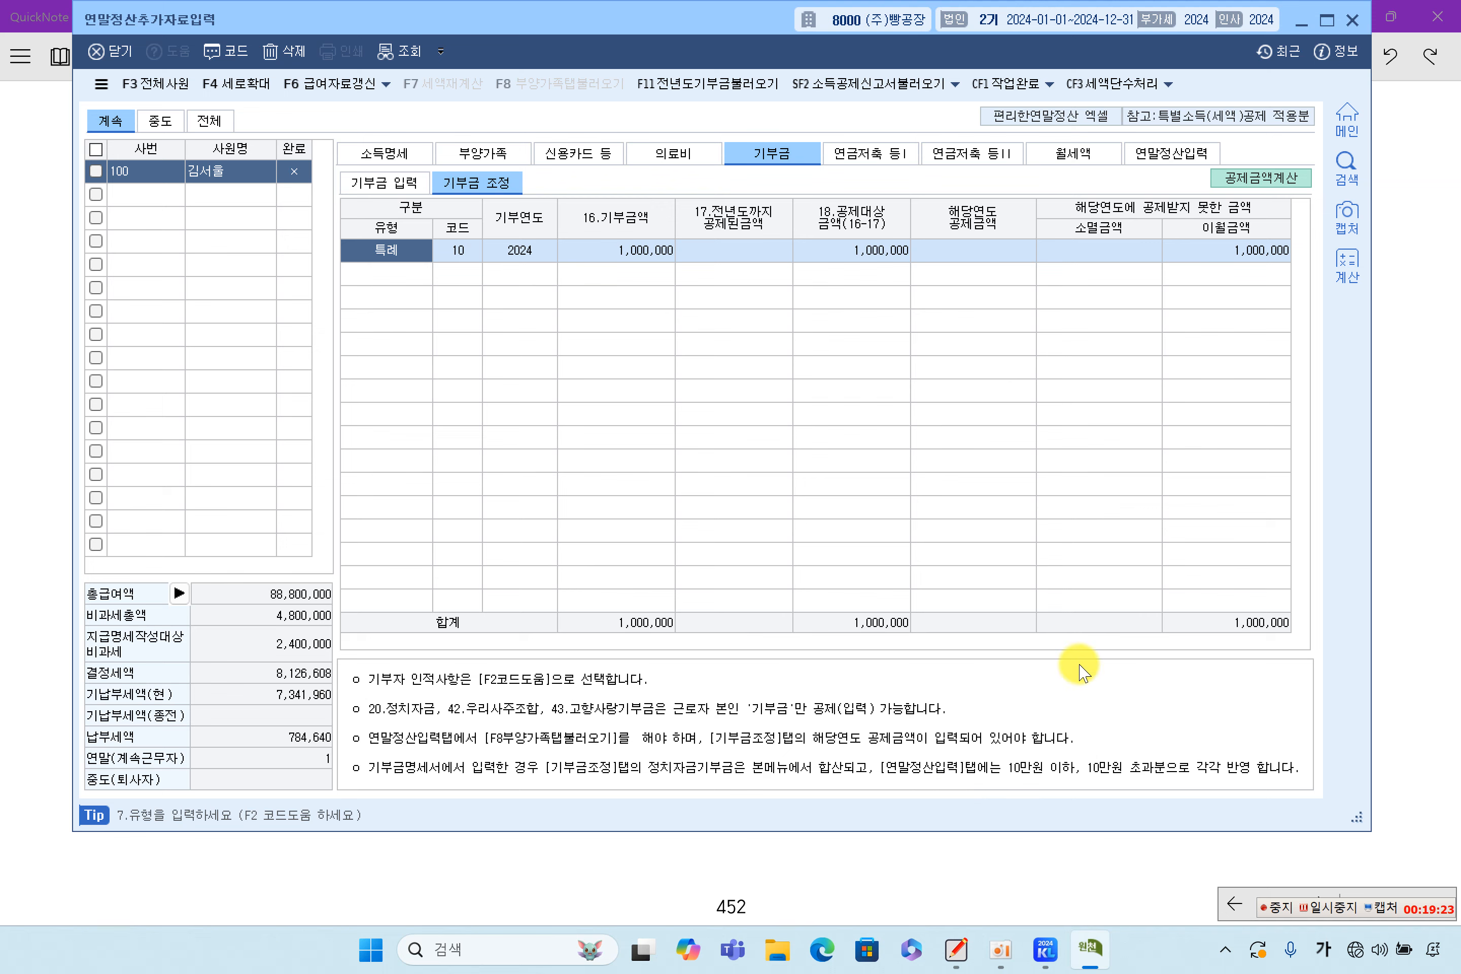
Check the 1,000,000 국세청 donation total and load dependents' data into 연말정산입력 with F8
left_click(475, 164)
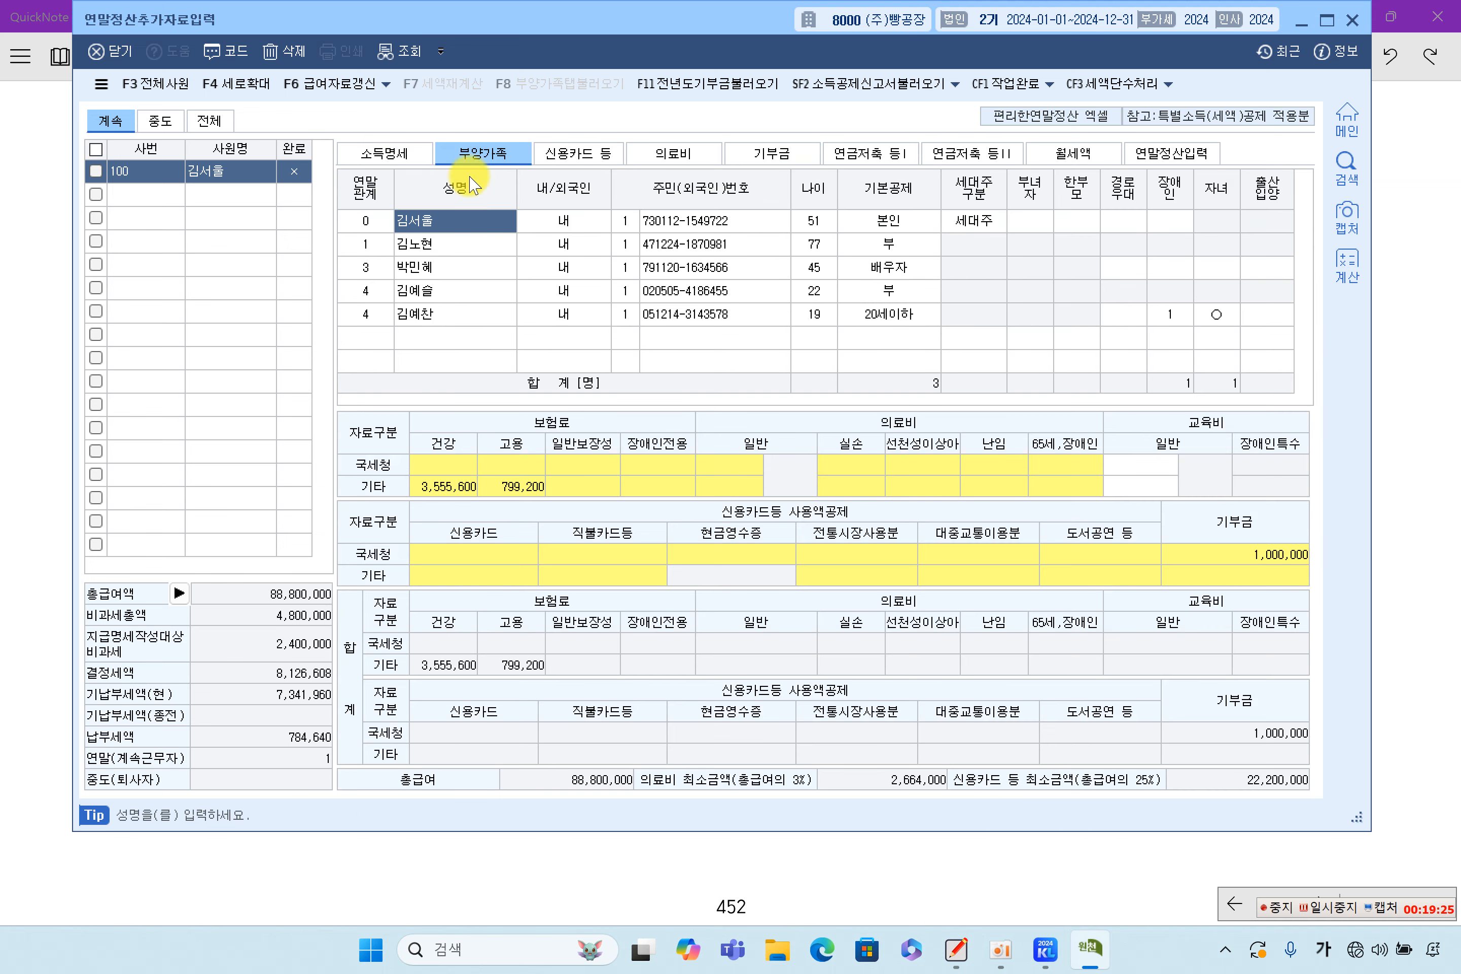
left_click(1208, 556)
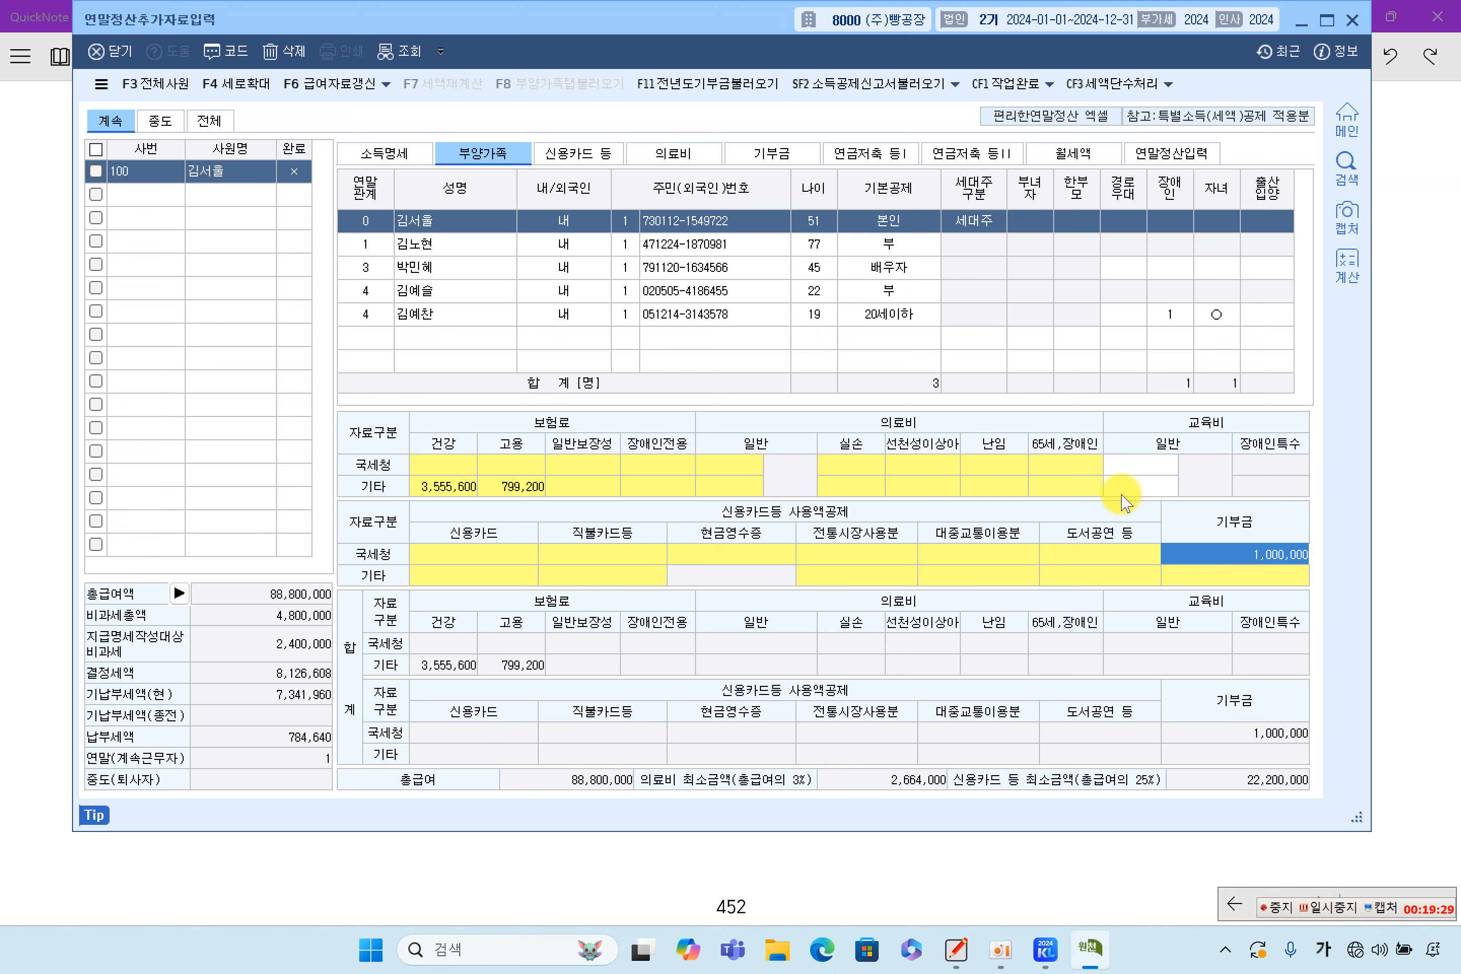
left_click(1168, 153)
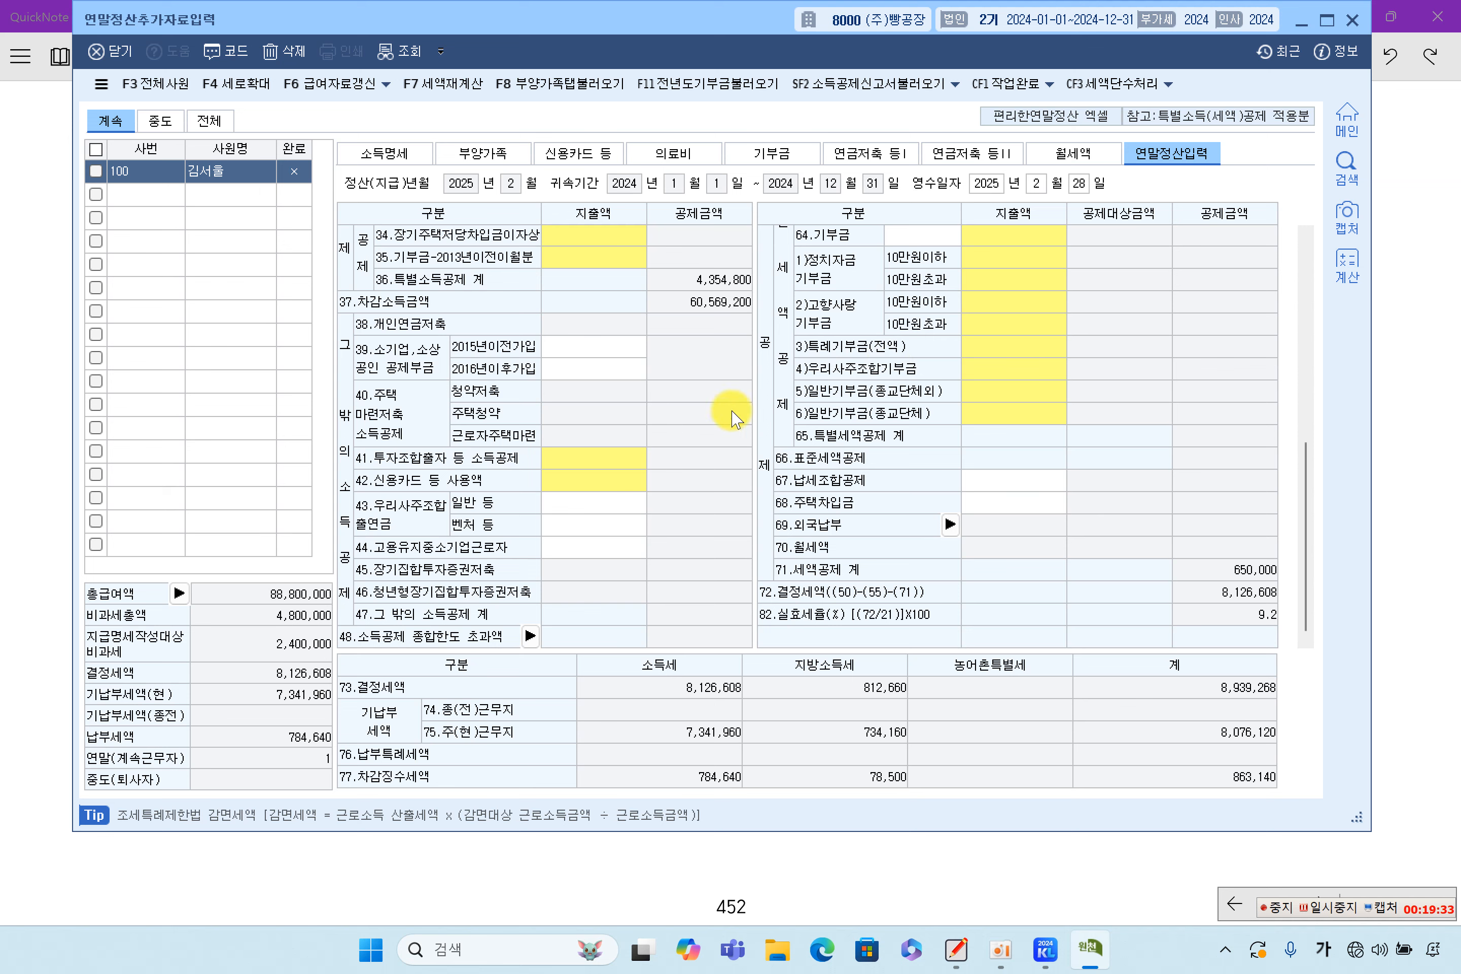
left_click(559, 83)
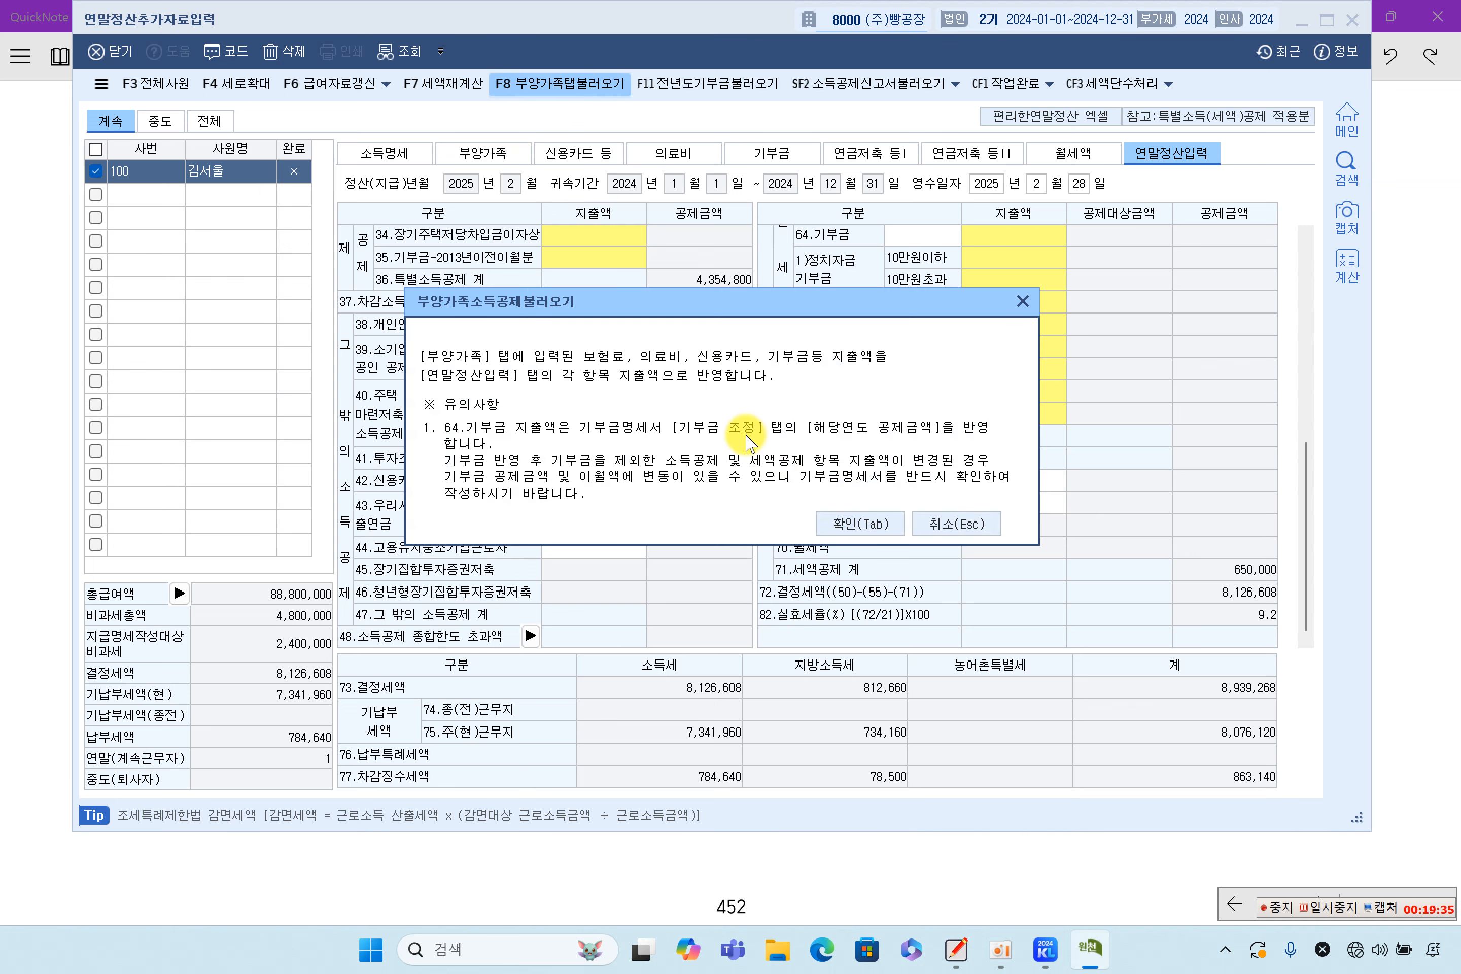
left_click(860, 523)
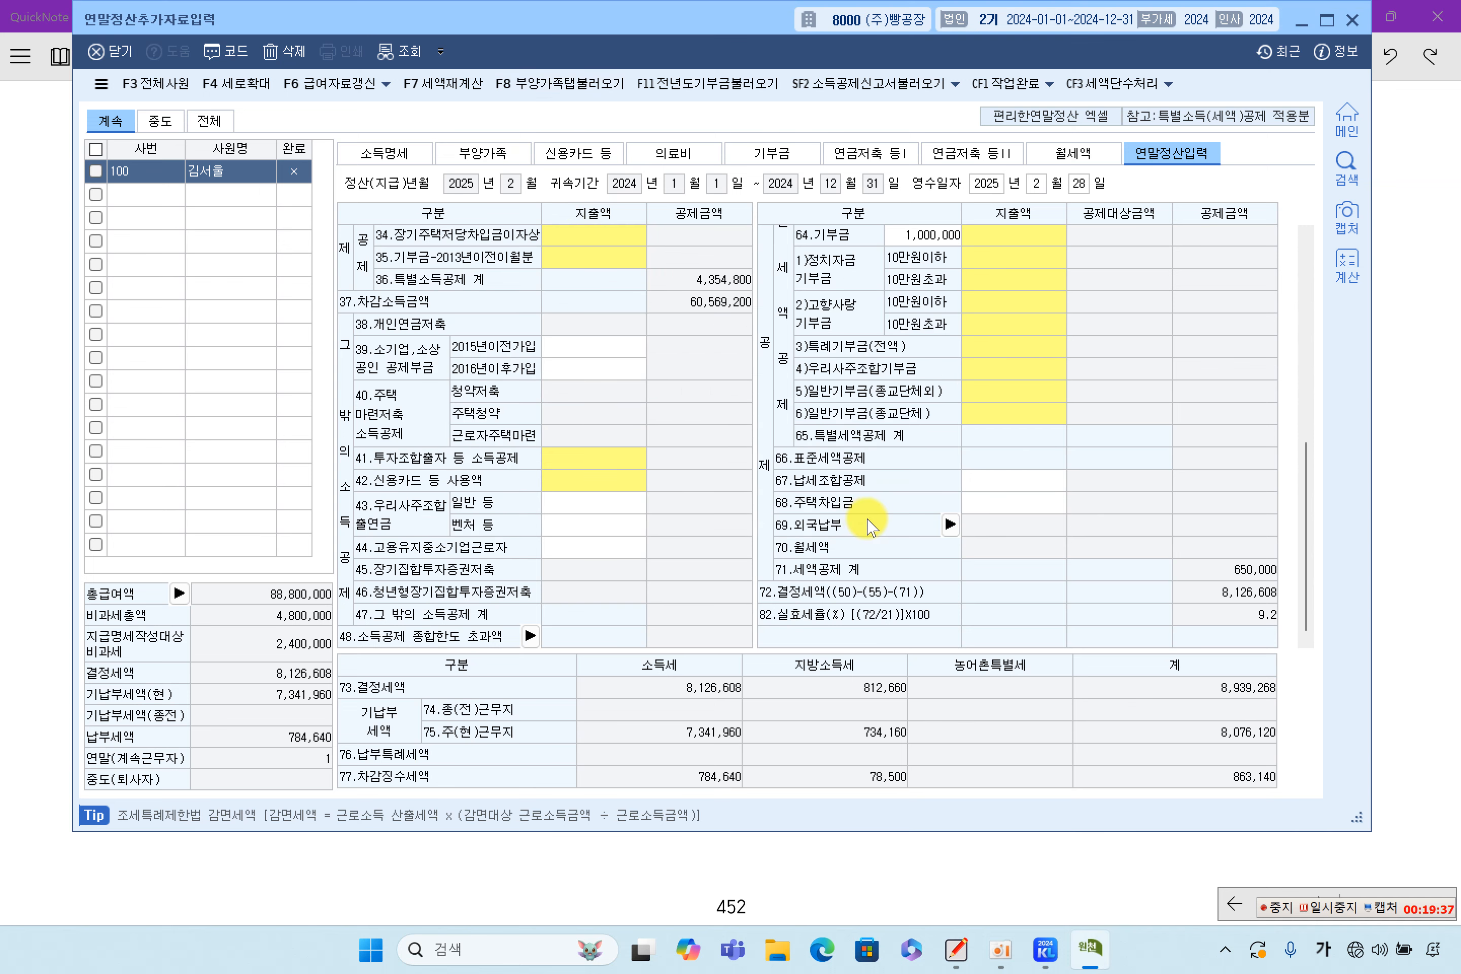
Check the donation expense cells and the 64.기부금 1,000,000 breakdown, then return to 부양가족
left_click(976, 347)
scroll(1046, 449, "up", 4)
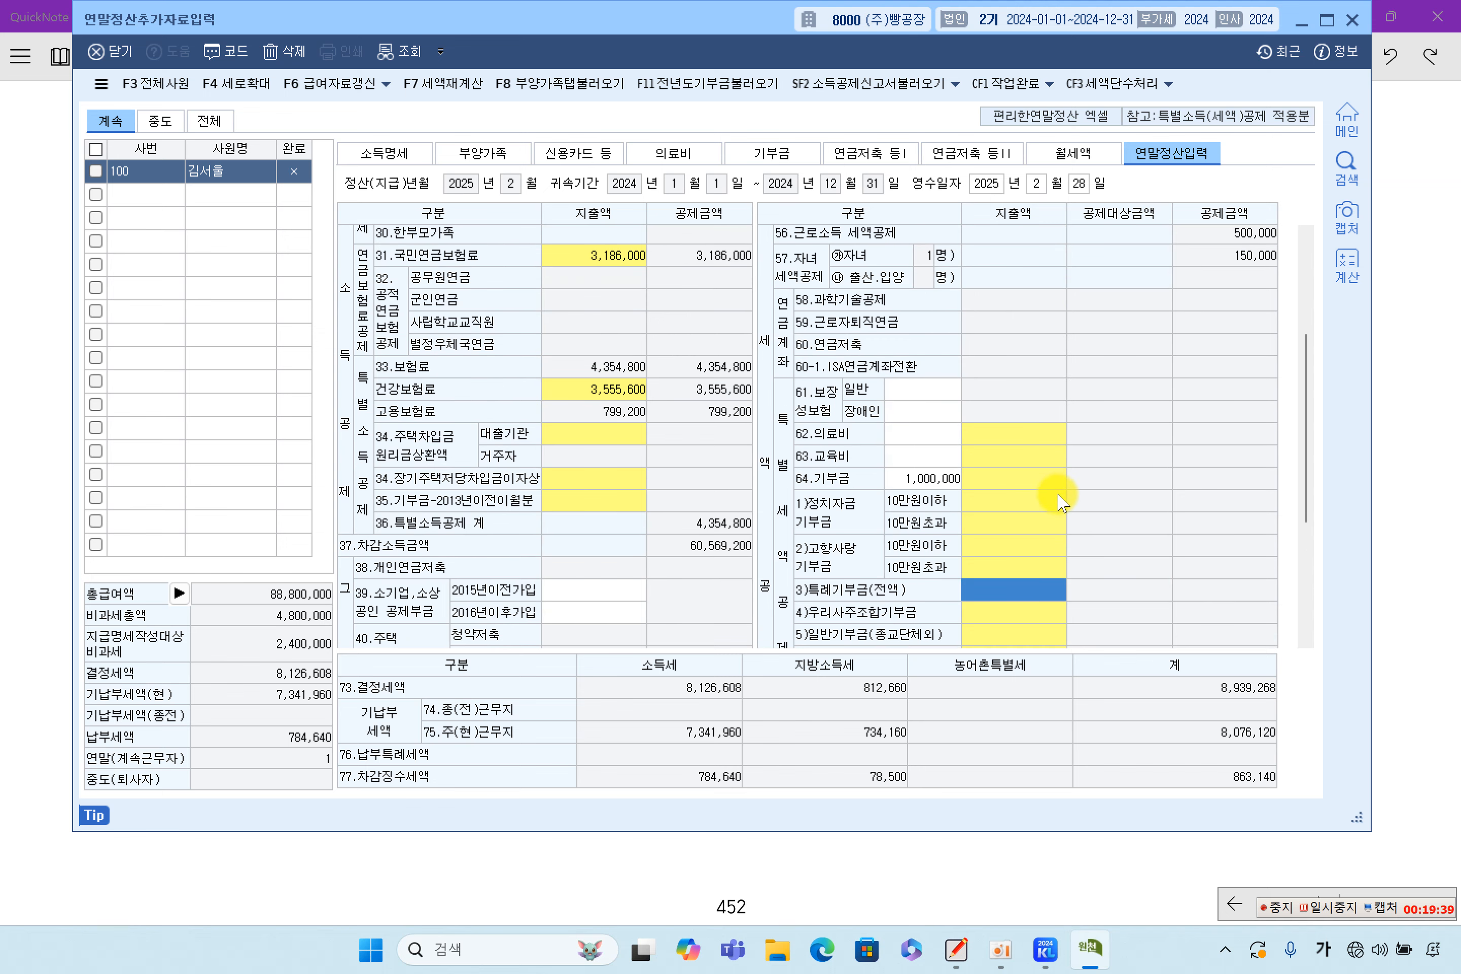
scroll(1062, 503, "down", 3)
left_click(995, 491)
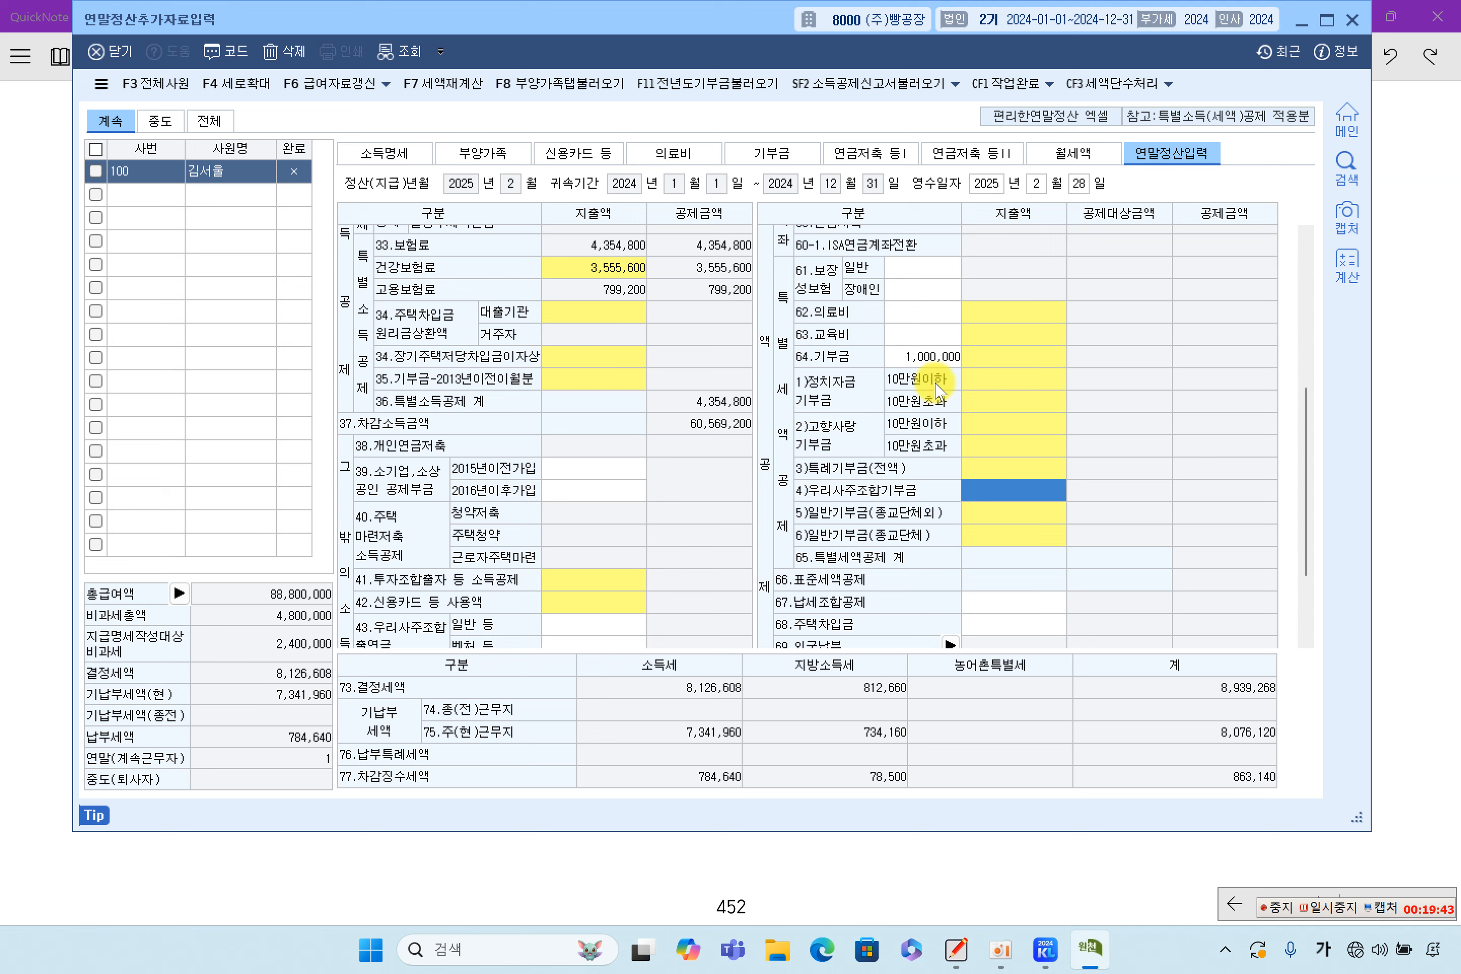
left_click(1014, 513)
left_click(1014, 468)
left_click(1014, 445)
left_click(1023, 399)
left_click(920, 357)
double_click(1013, 356)
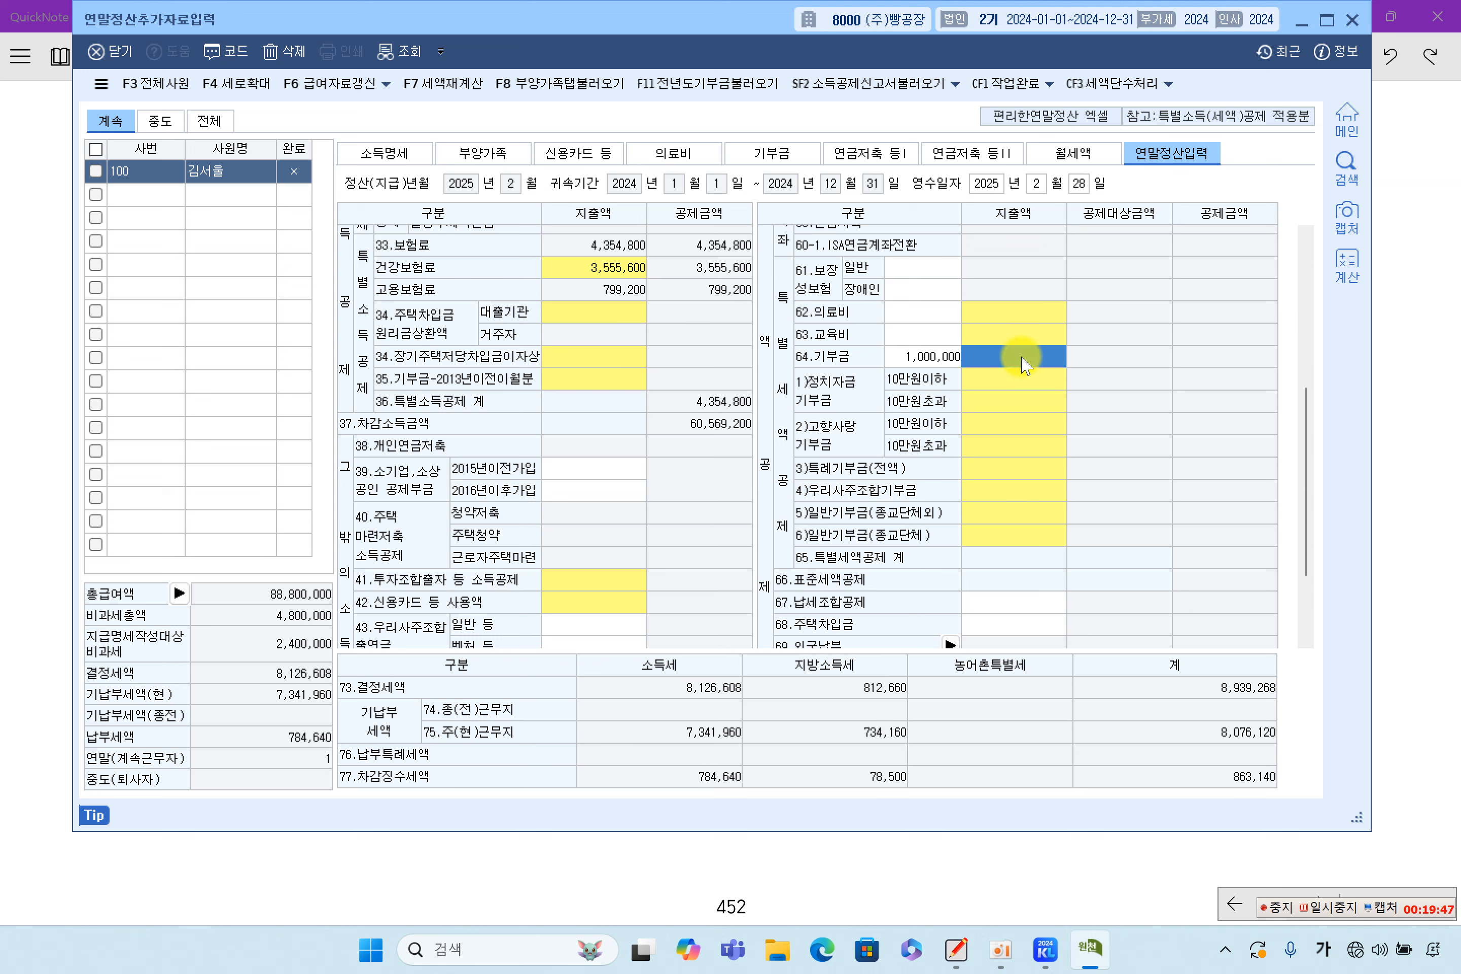
left_click(1000, 920)
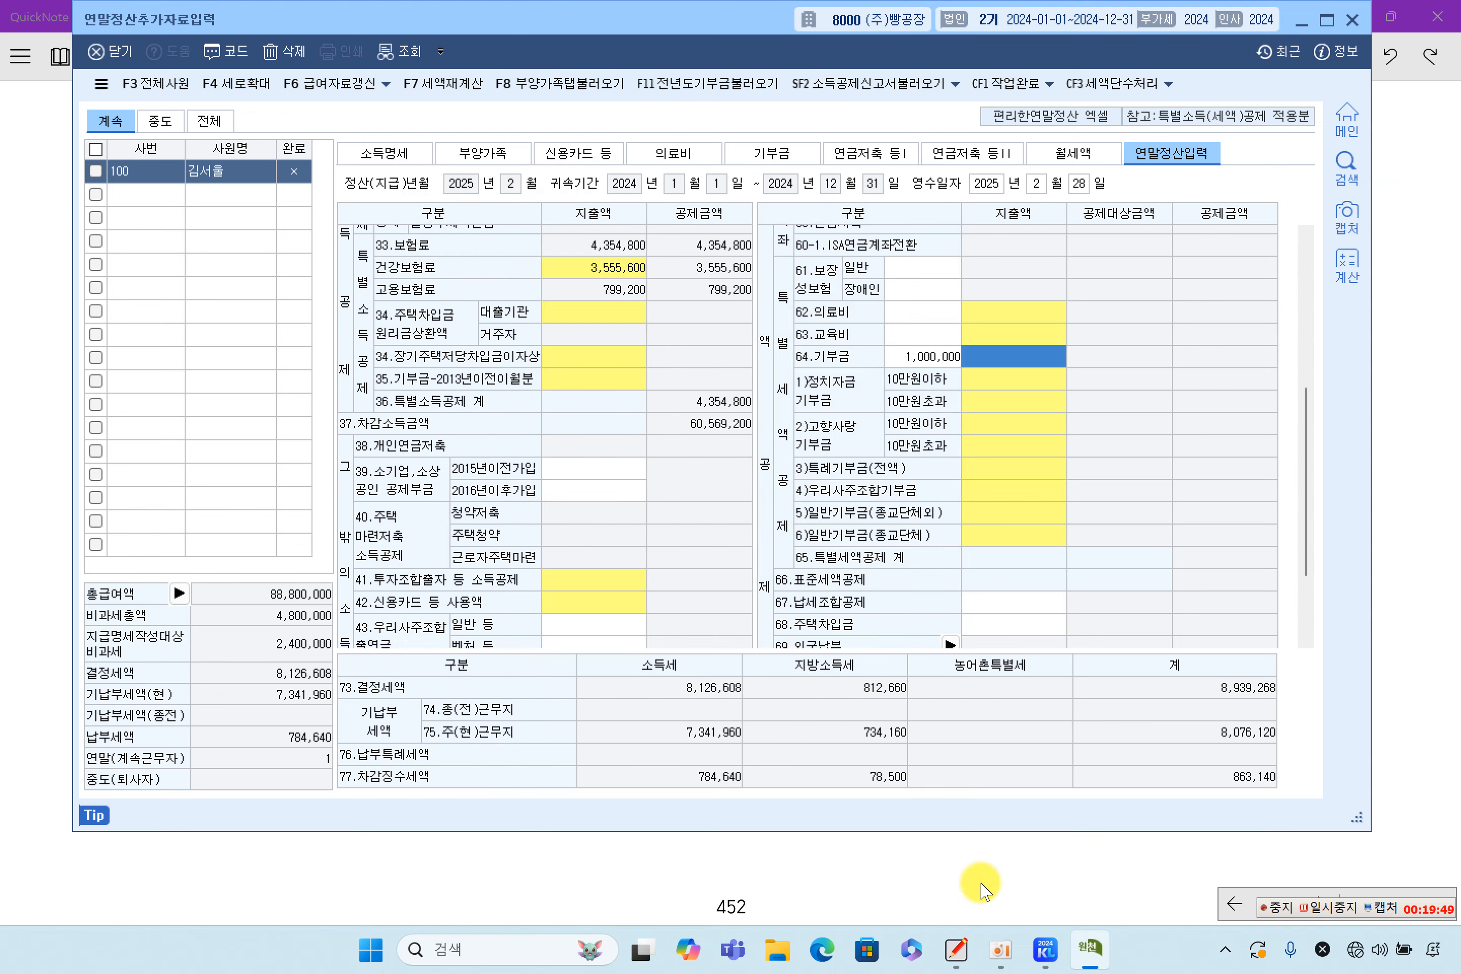
left_click(484, 153)
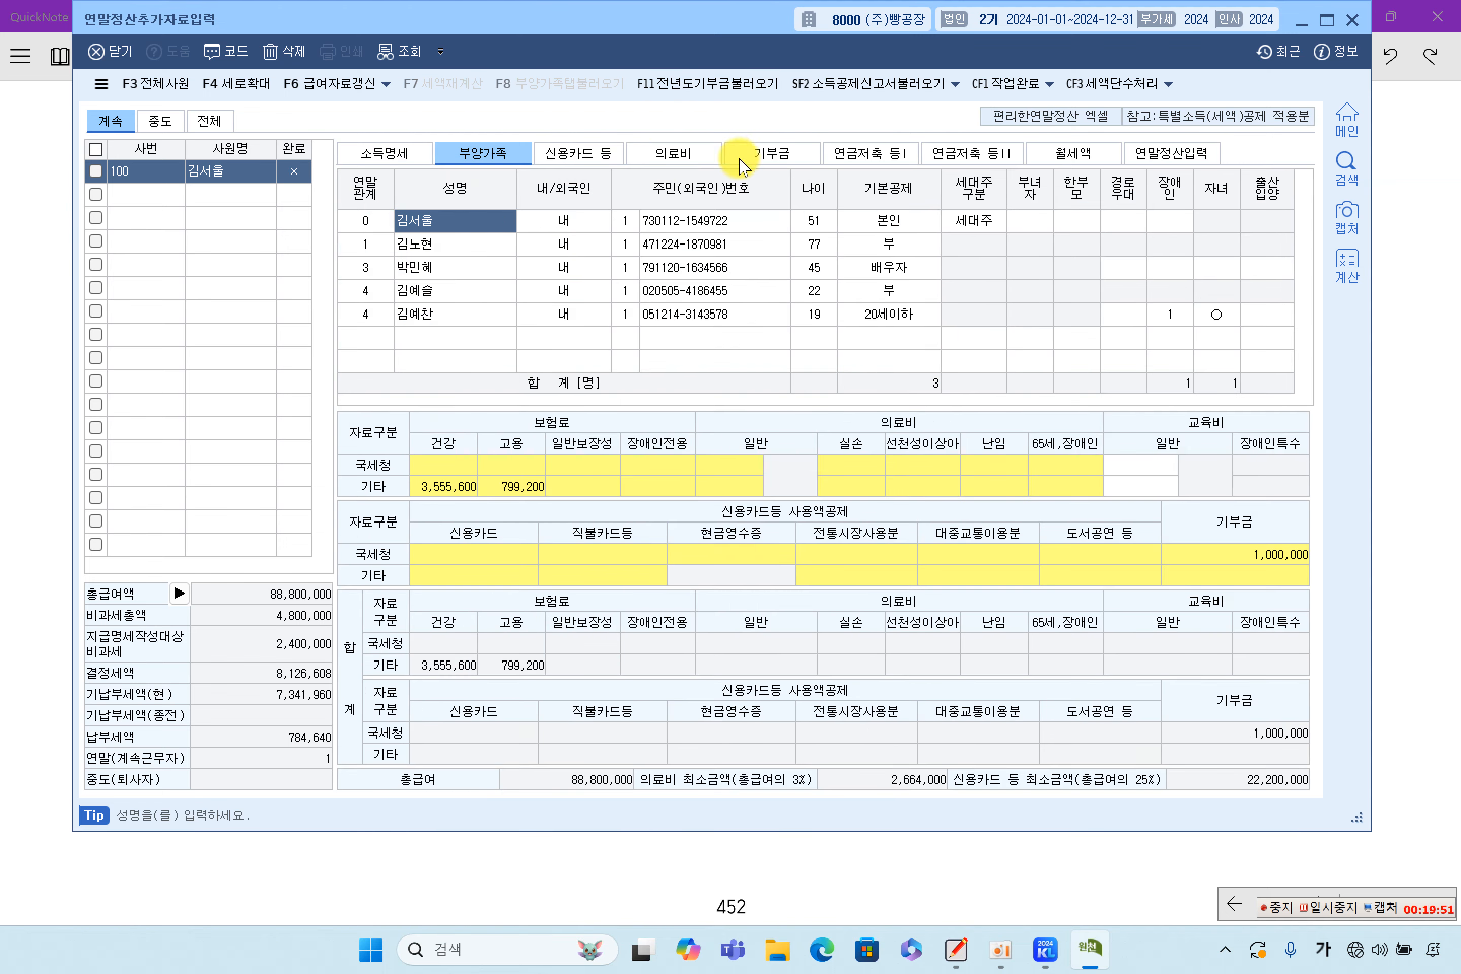
Reload, apply and save the donation calculation, giving the 특례 row a 1,000,000 current-year deduction
left_click(767, 153)
left_click(1261, 178)
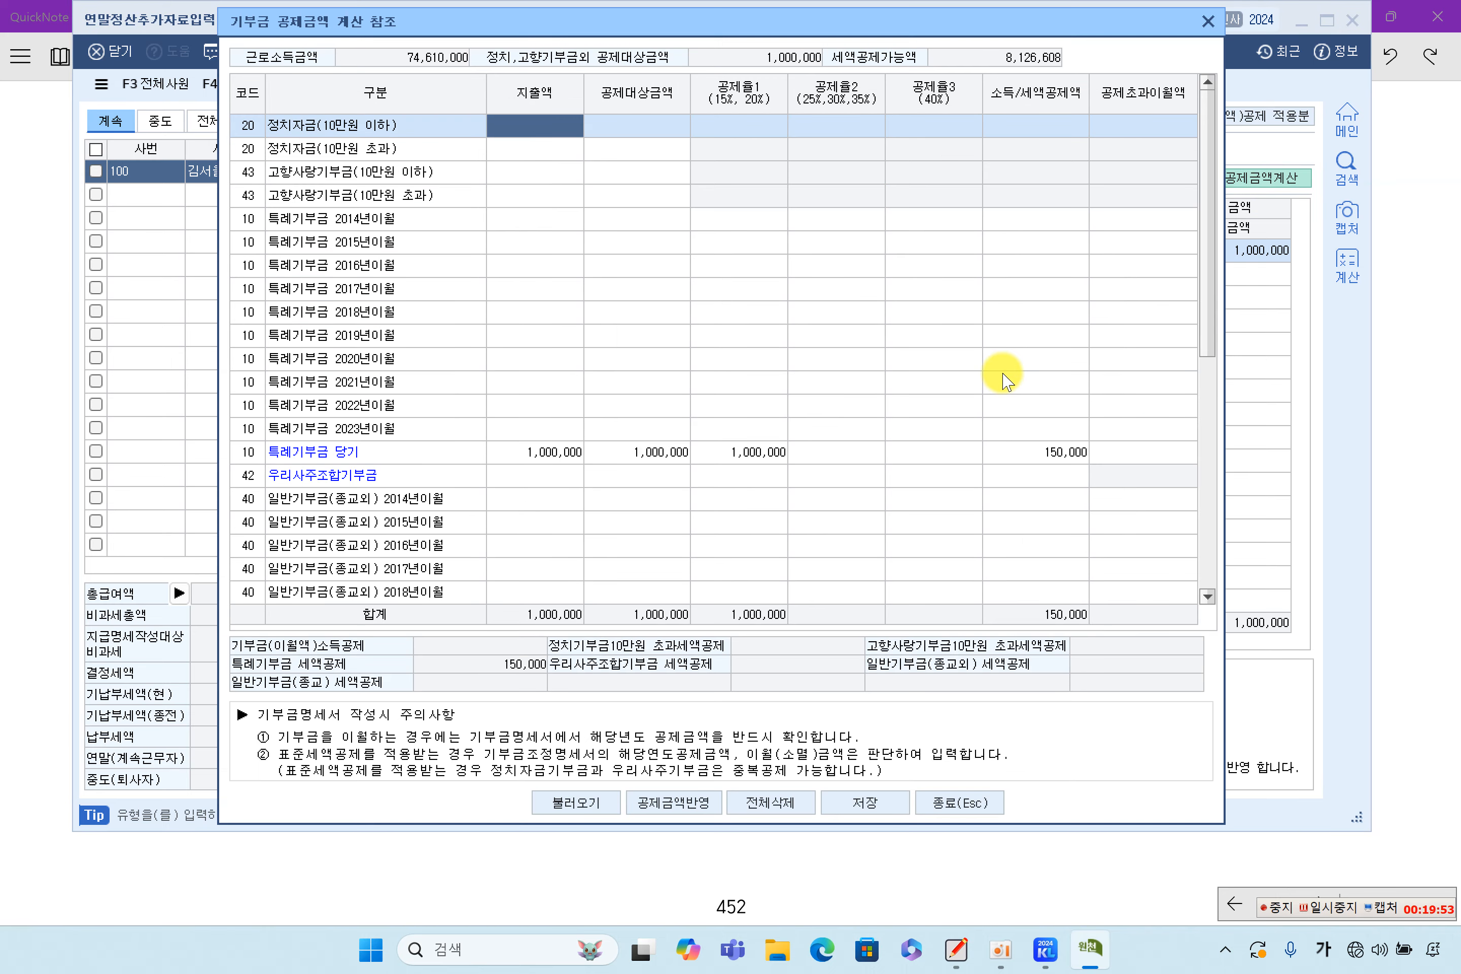
left_click(576, 803)
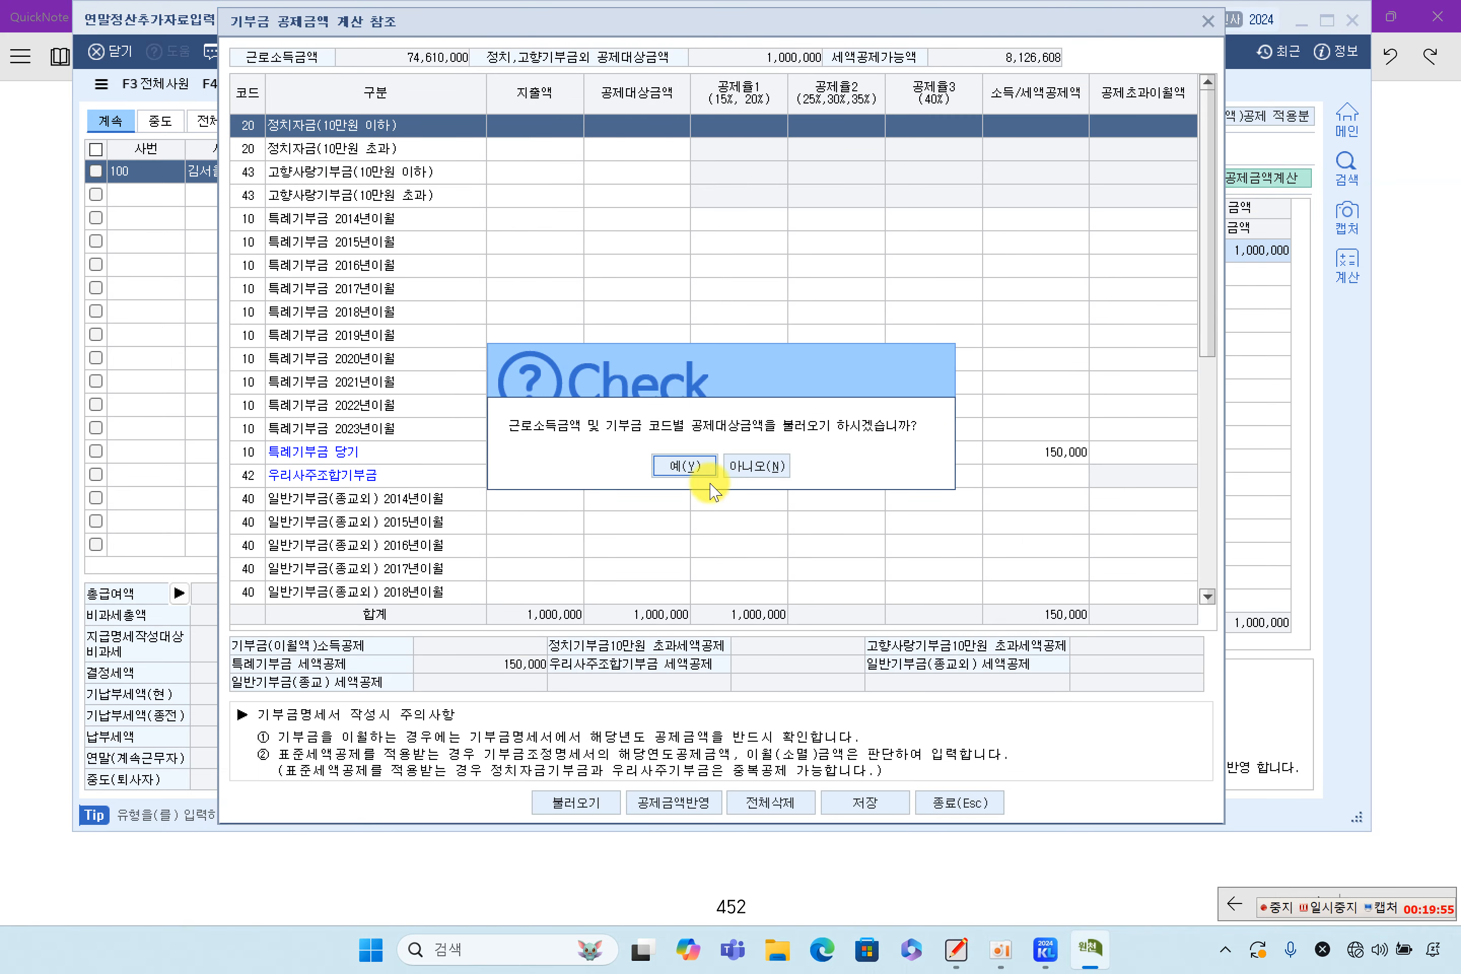
left_click(699, 465)
left_click(673, 803)
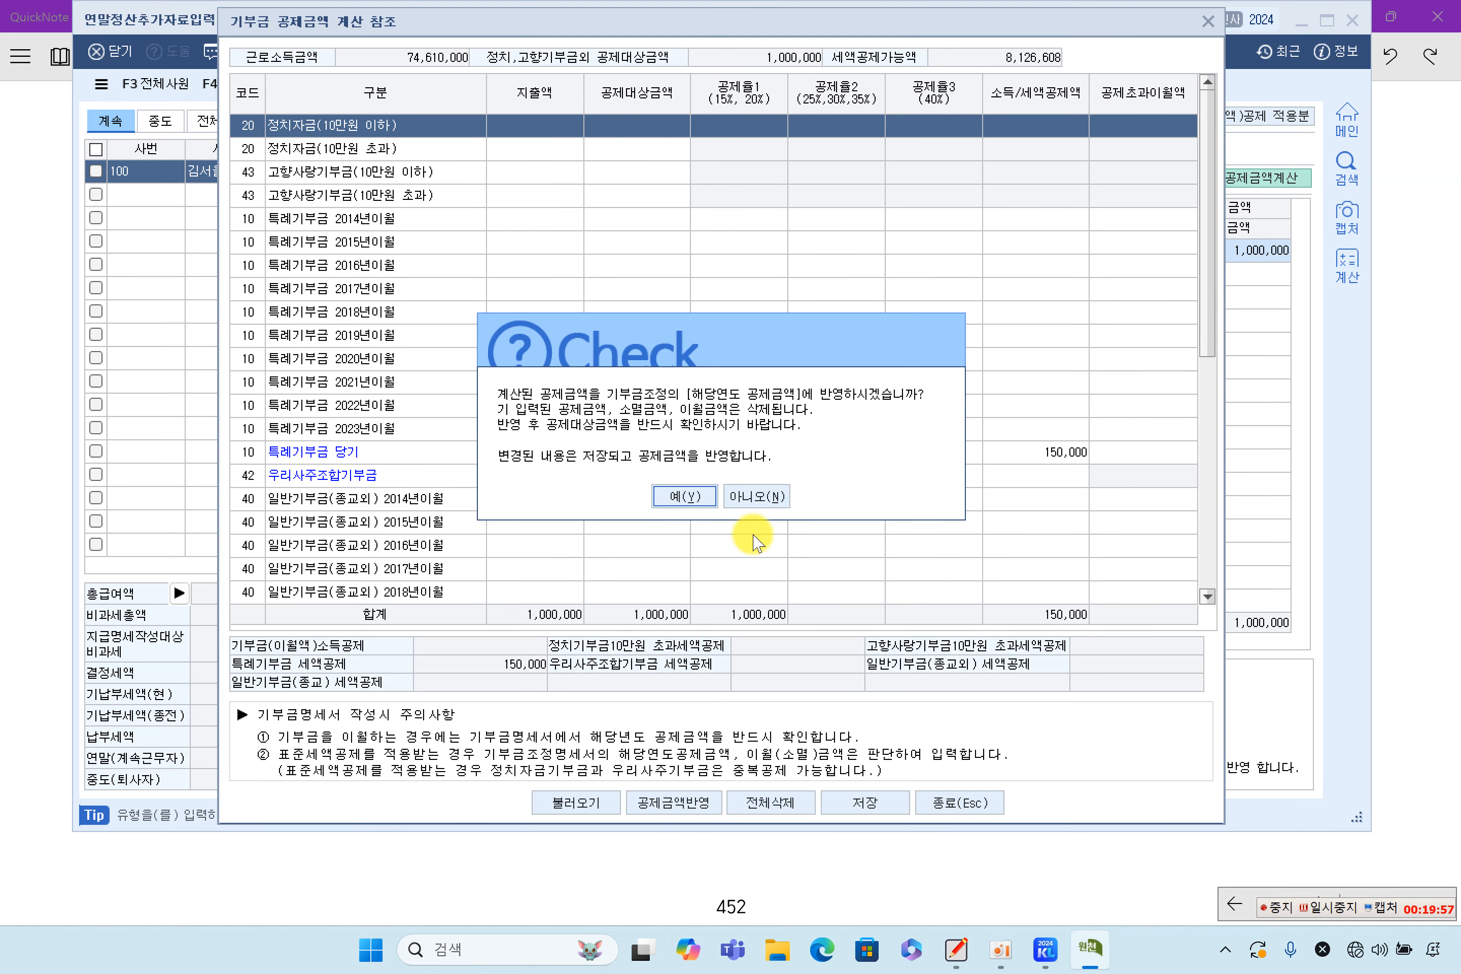
left_click(688, 498)
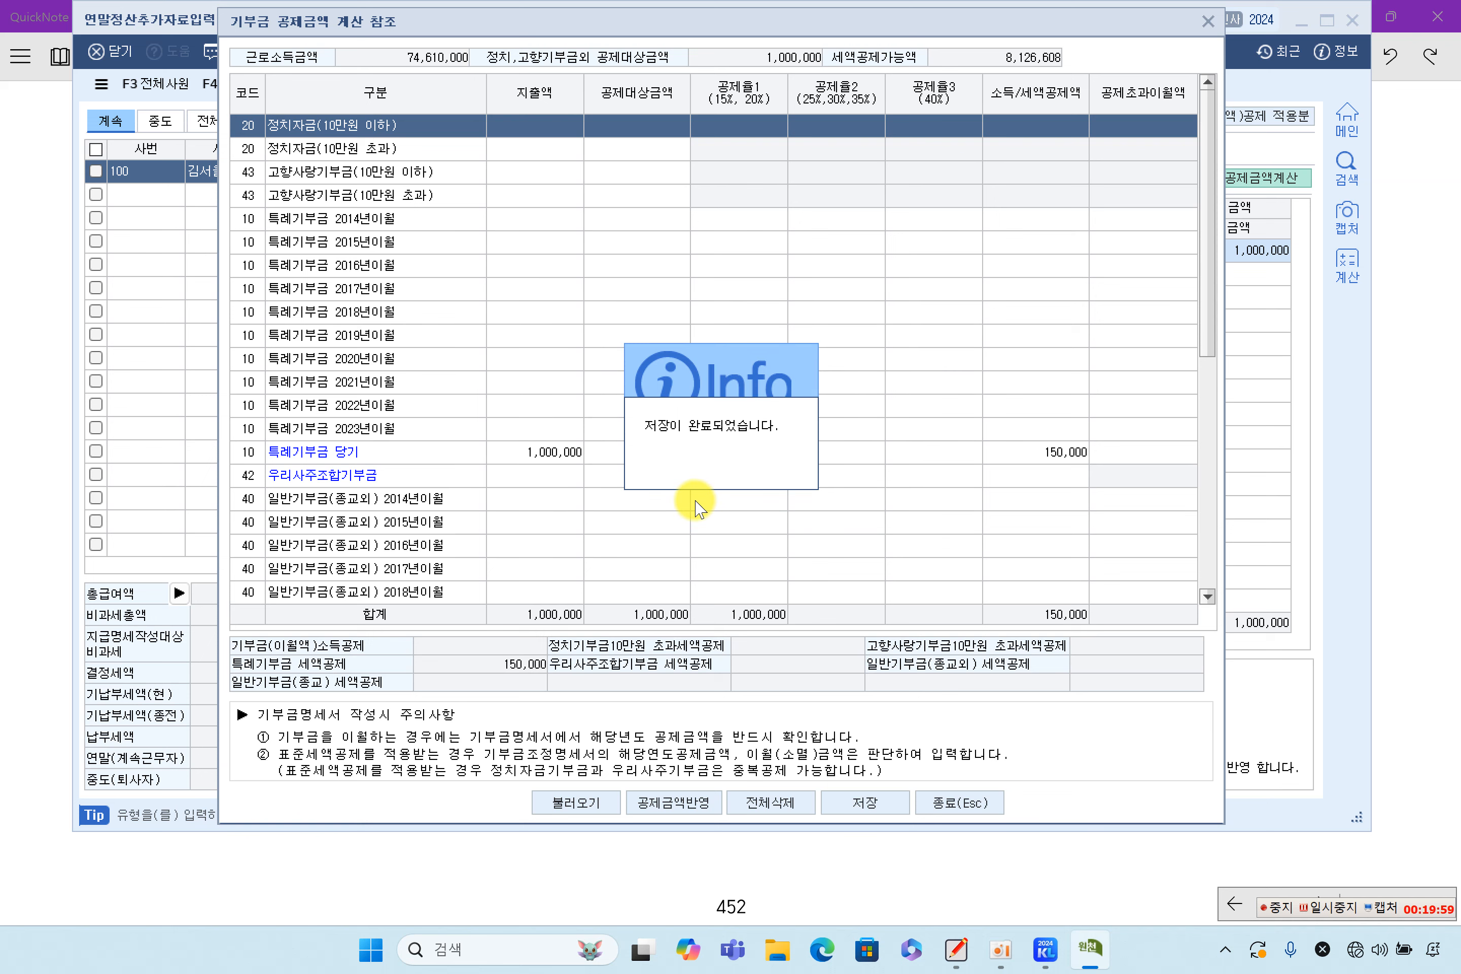
left_click(864, 802)
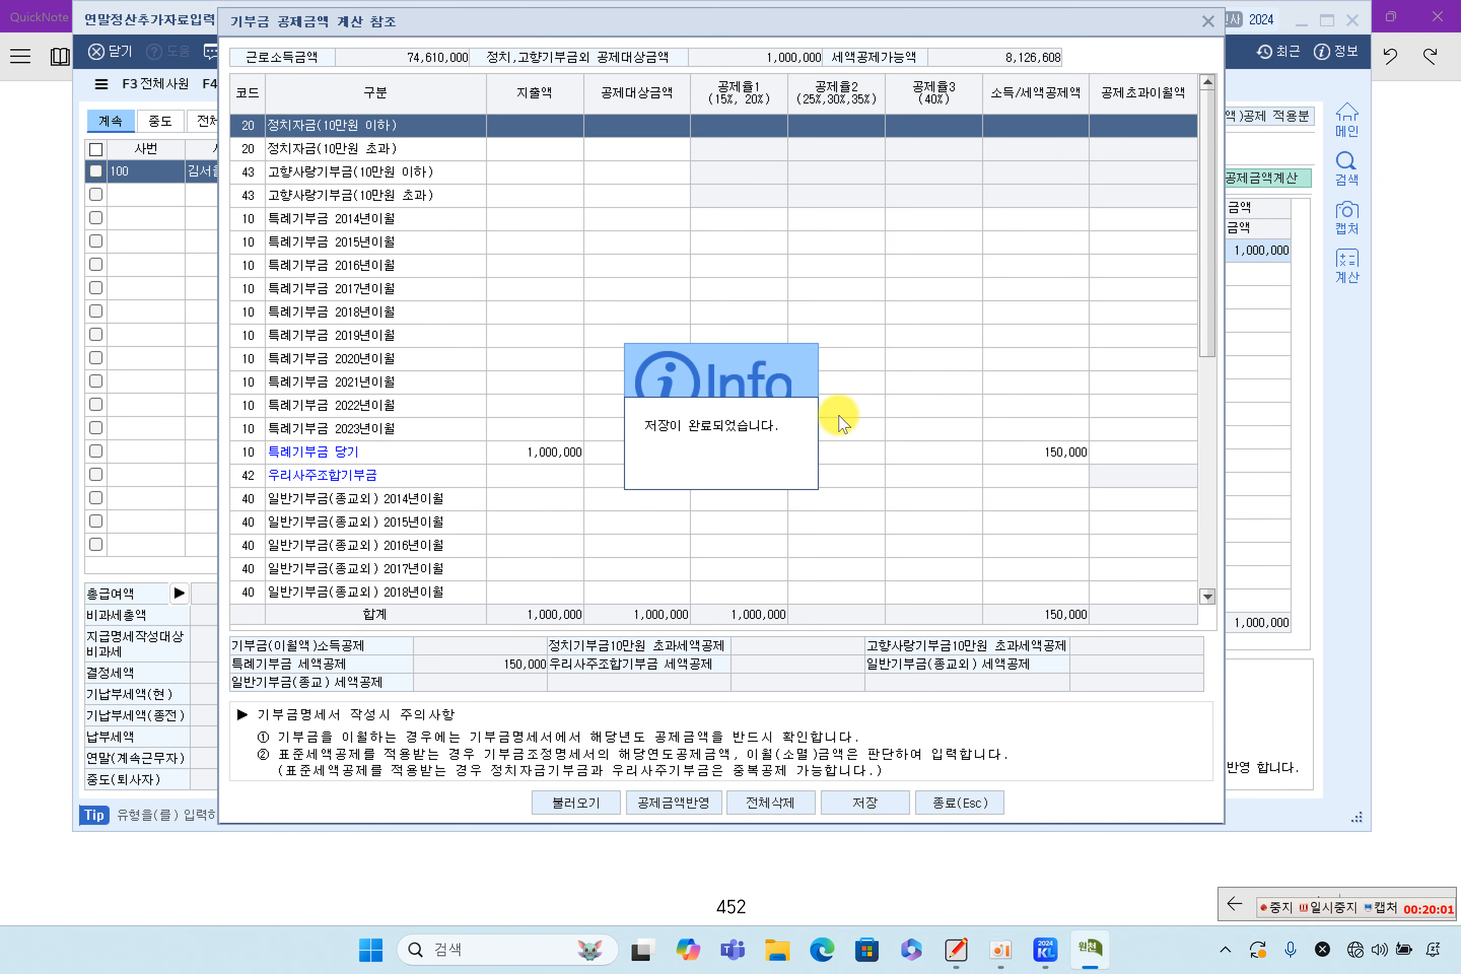
left_click(949, 802)
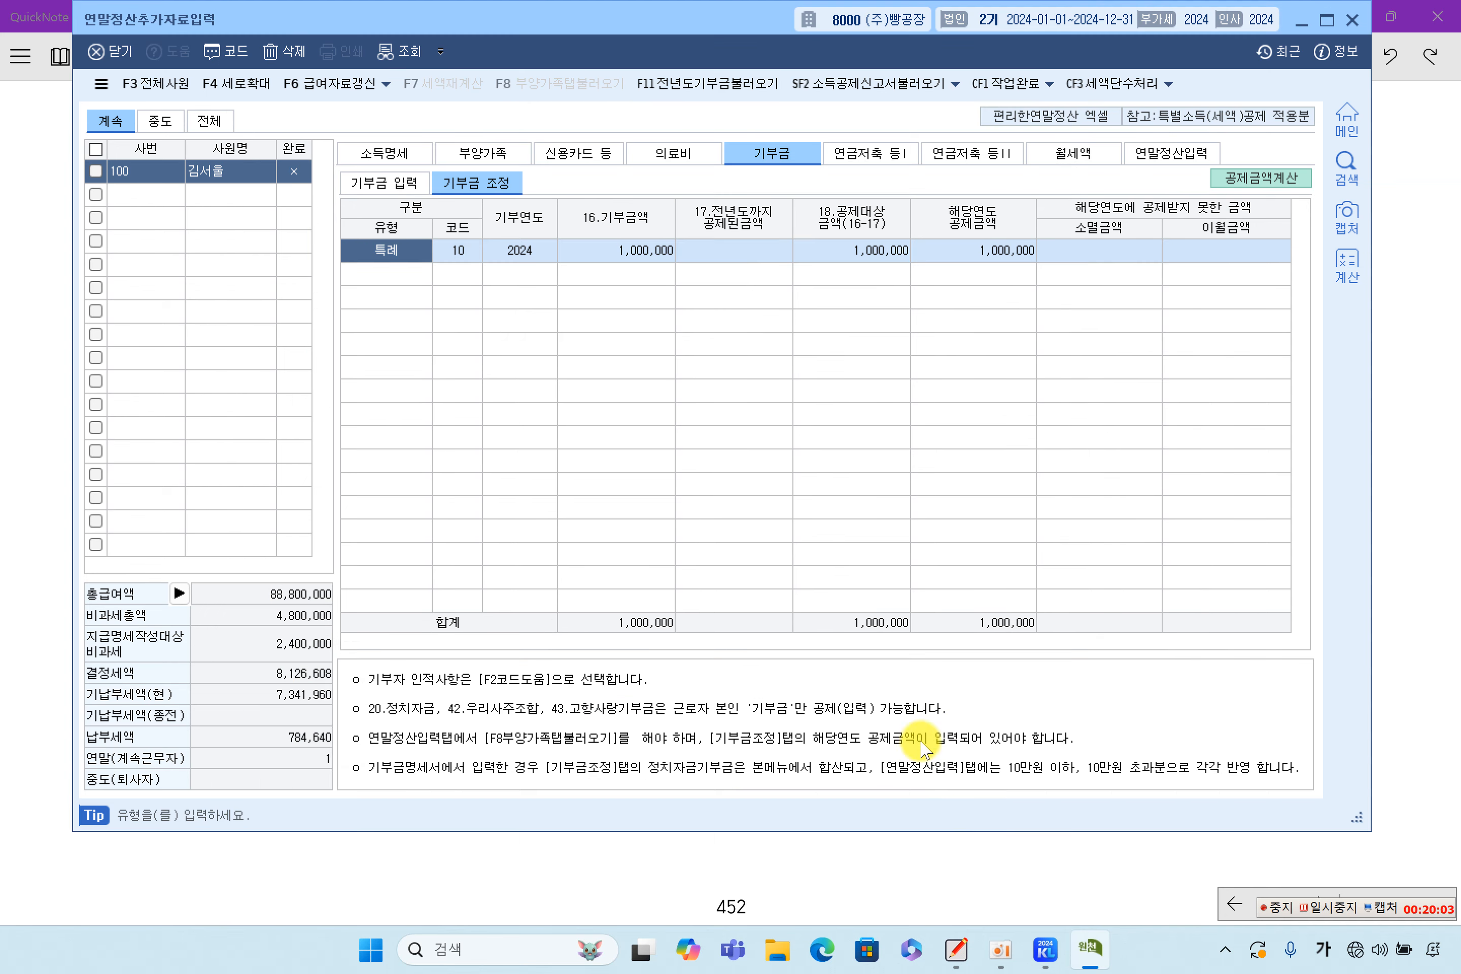
left_click(1012, 251)
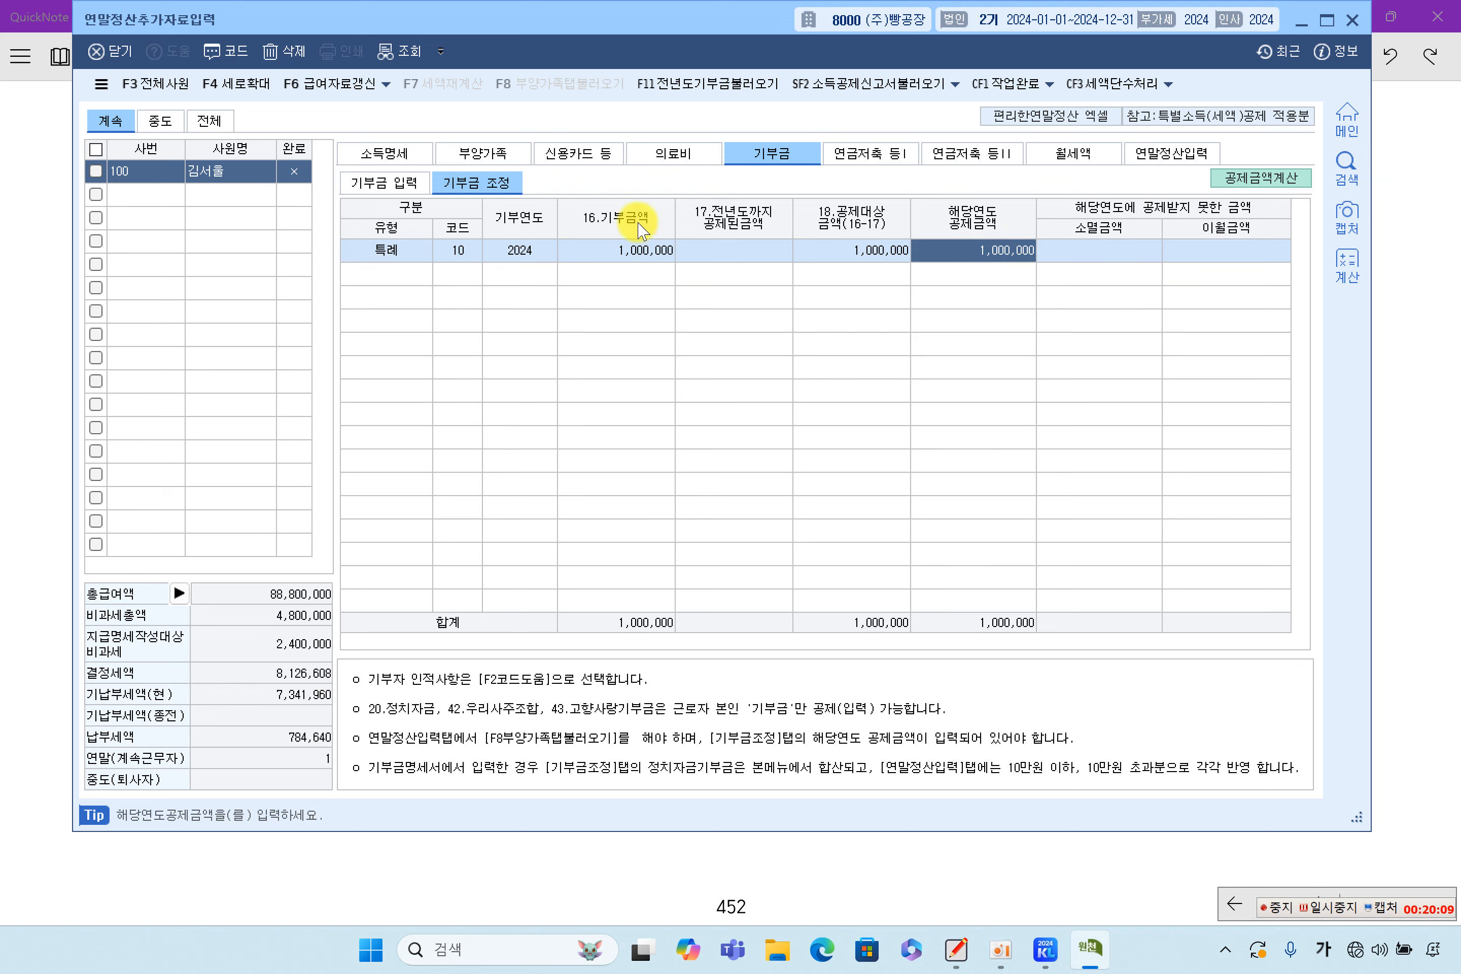
left_click(478, 156)
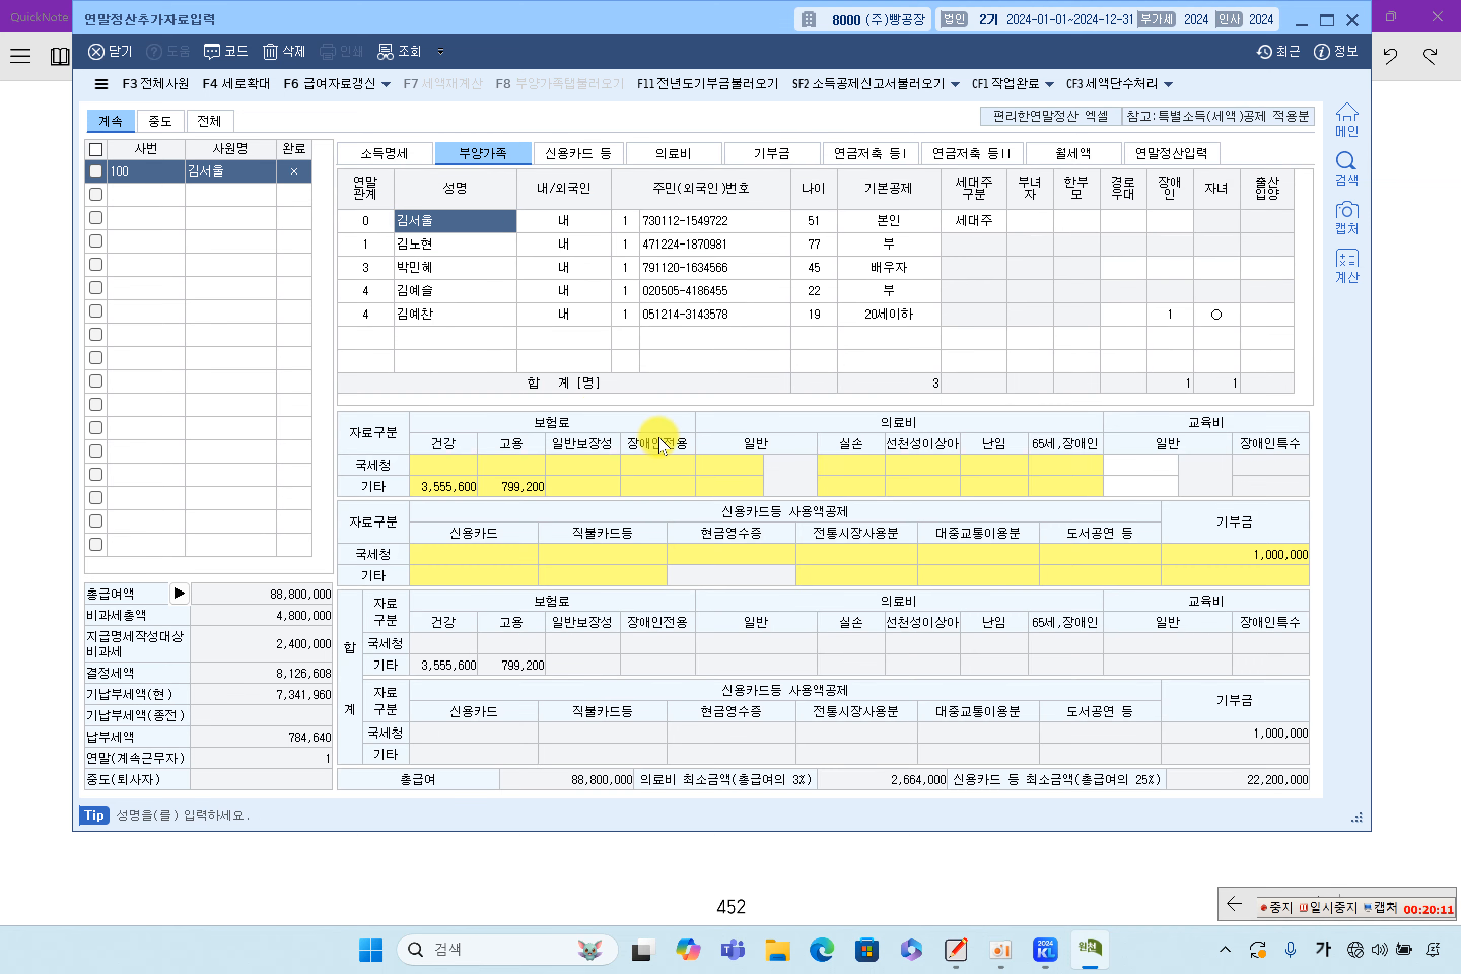
Reload dependents' deductions with F8, applying the 150,000 donation credit so 결정세액 becomes 7,976,608
left_click(1251, 555)
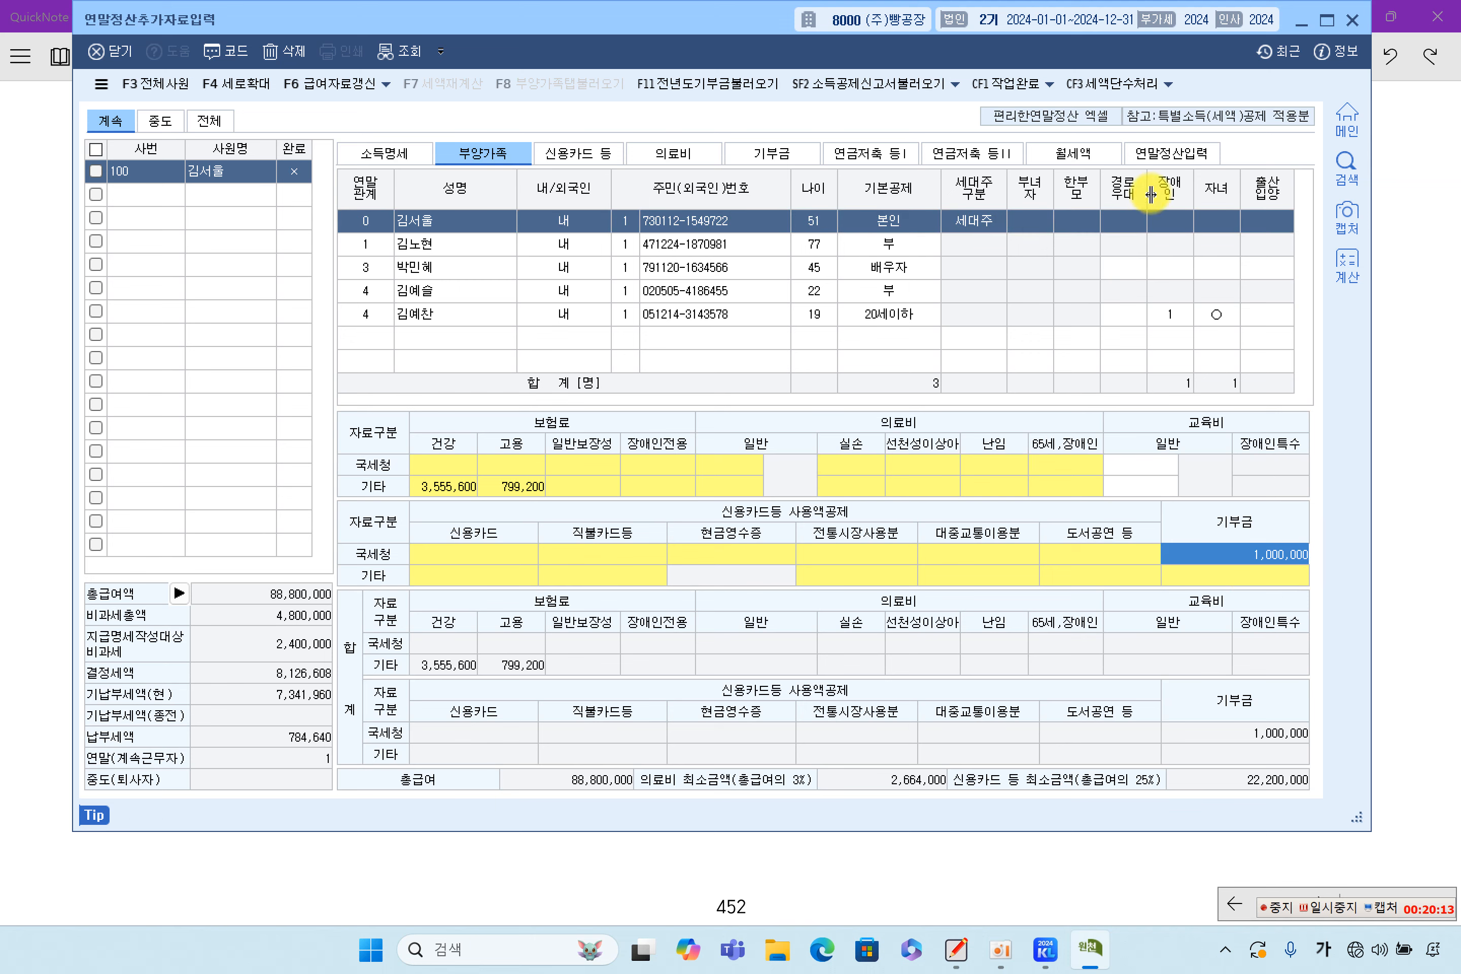
left_click(1169, 156)
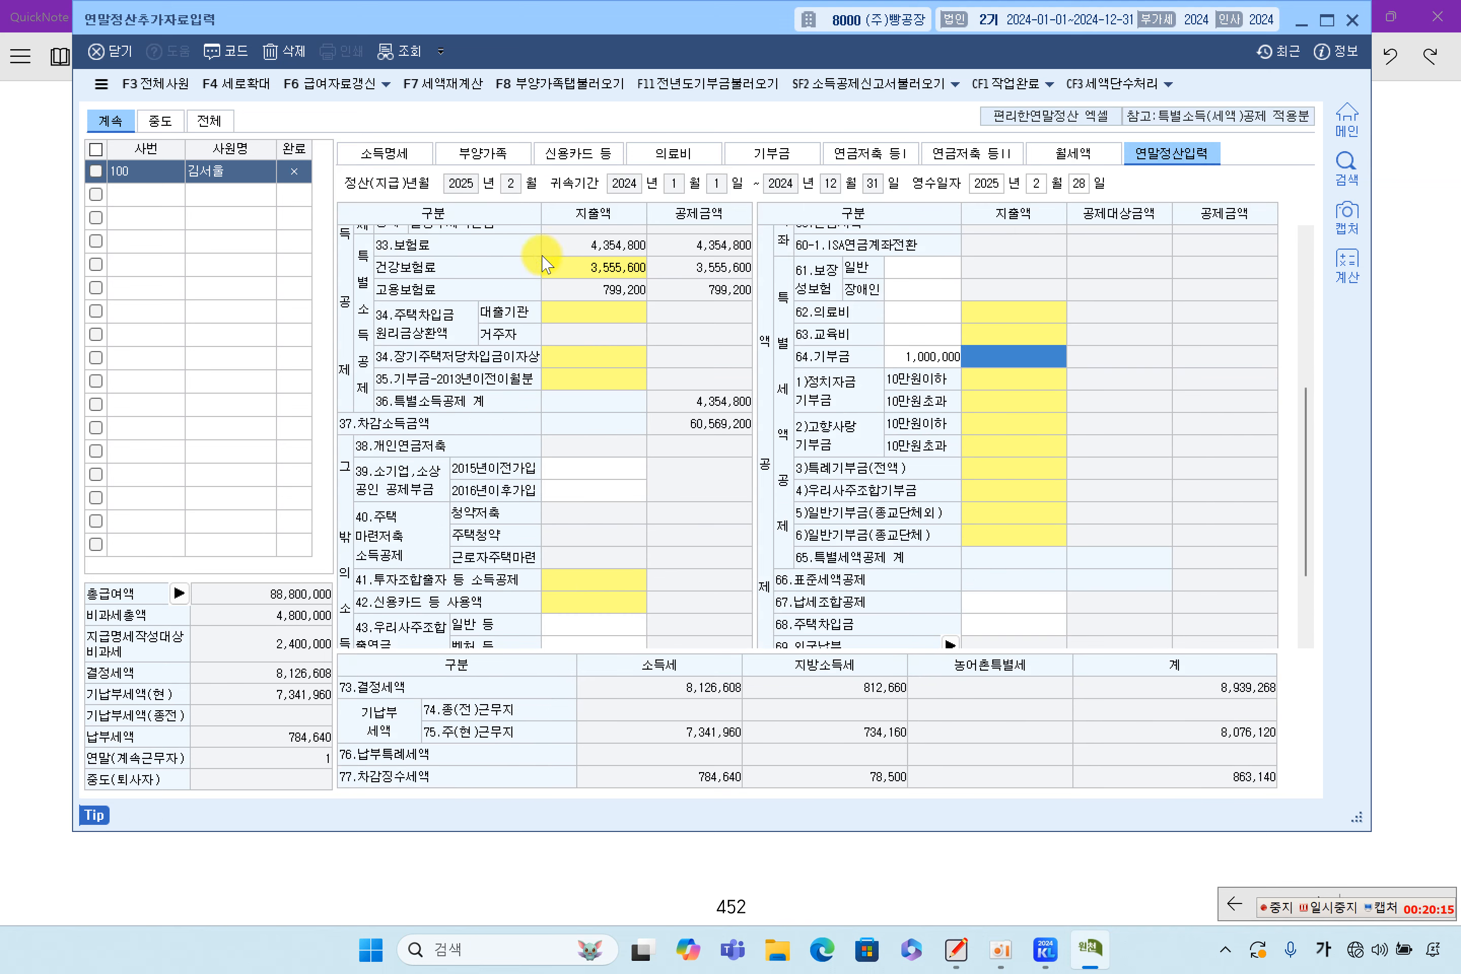
left_click(594, 81)
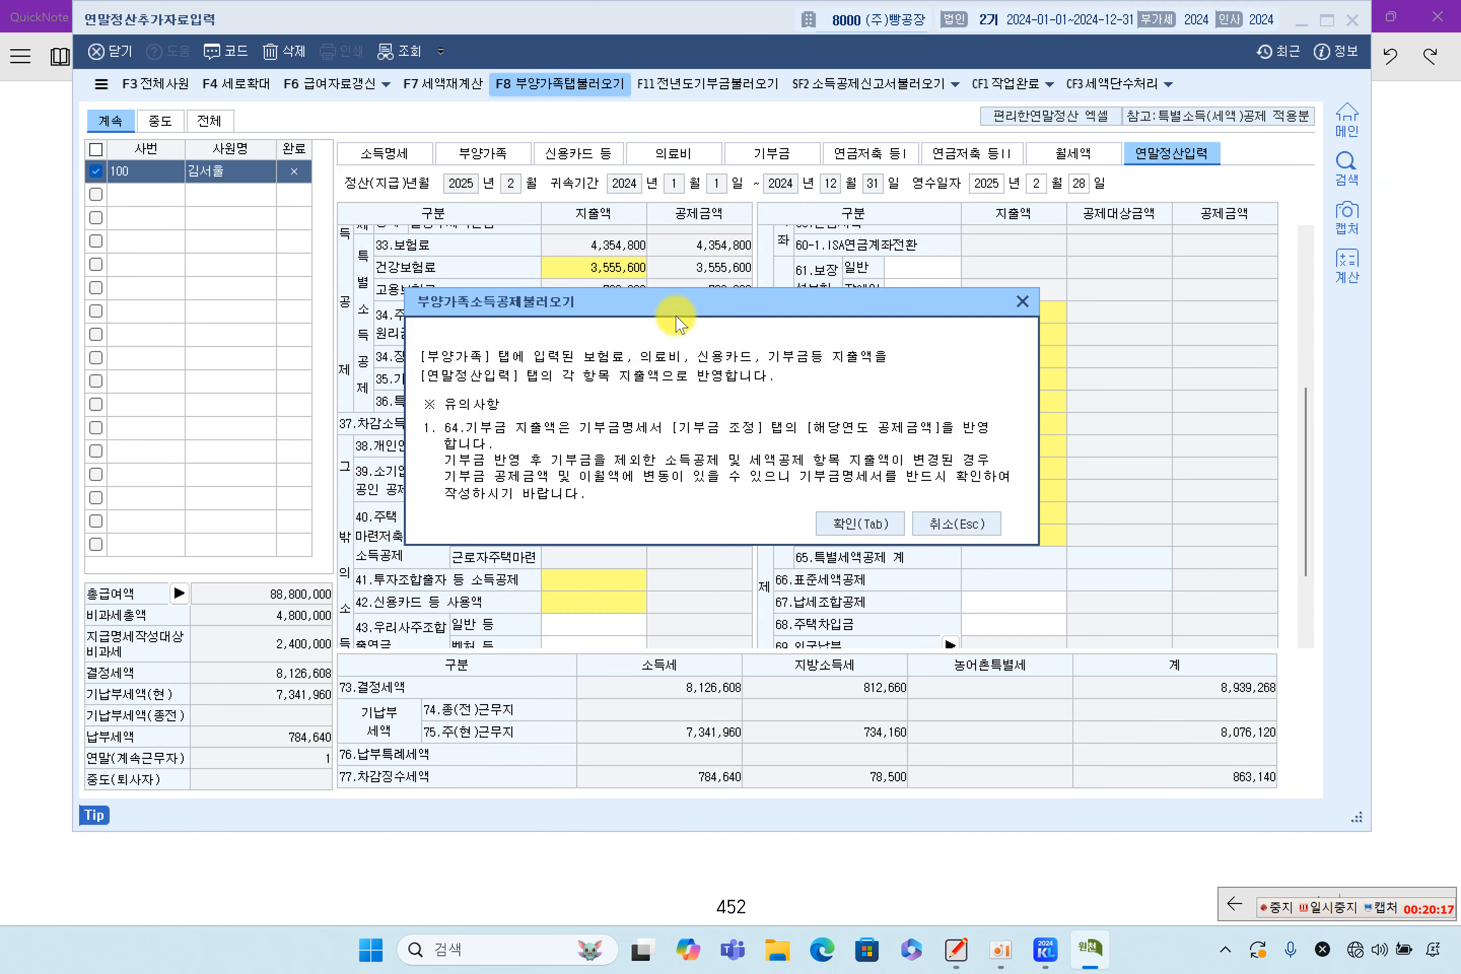
left_click(860, 524)
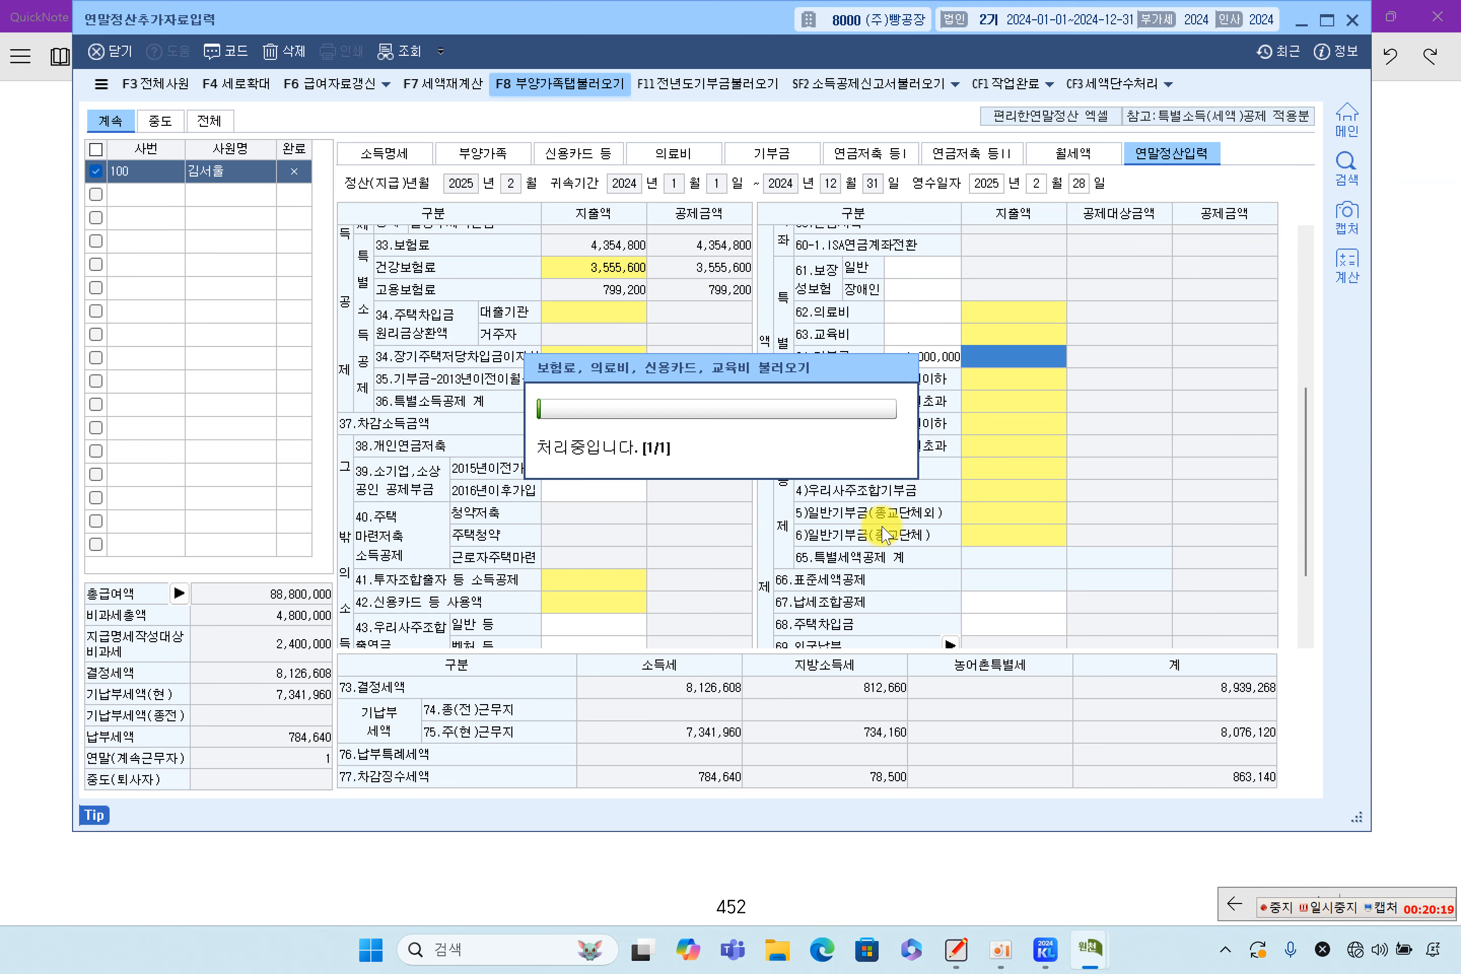
left_click(938, 363)
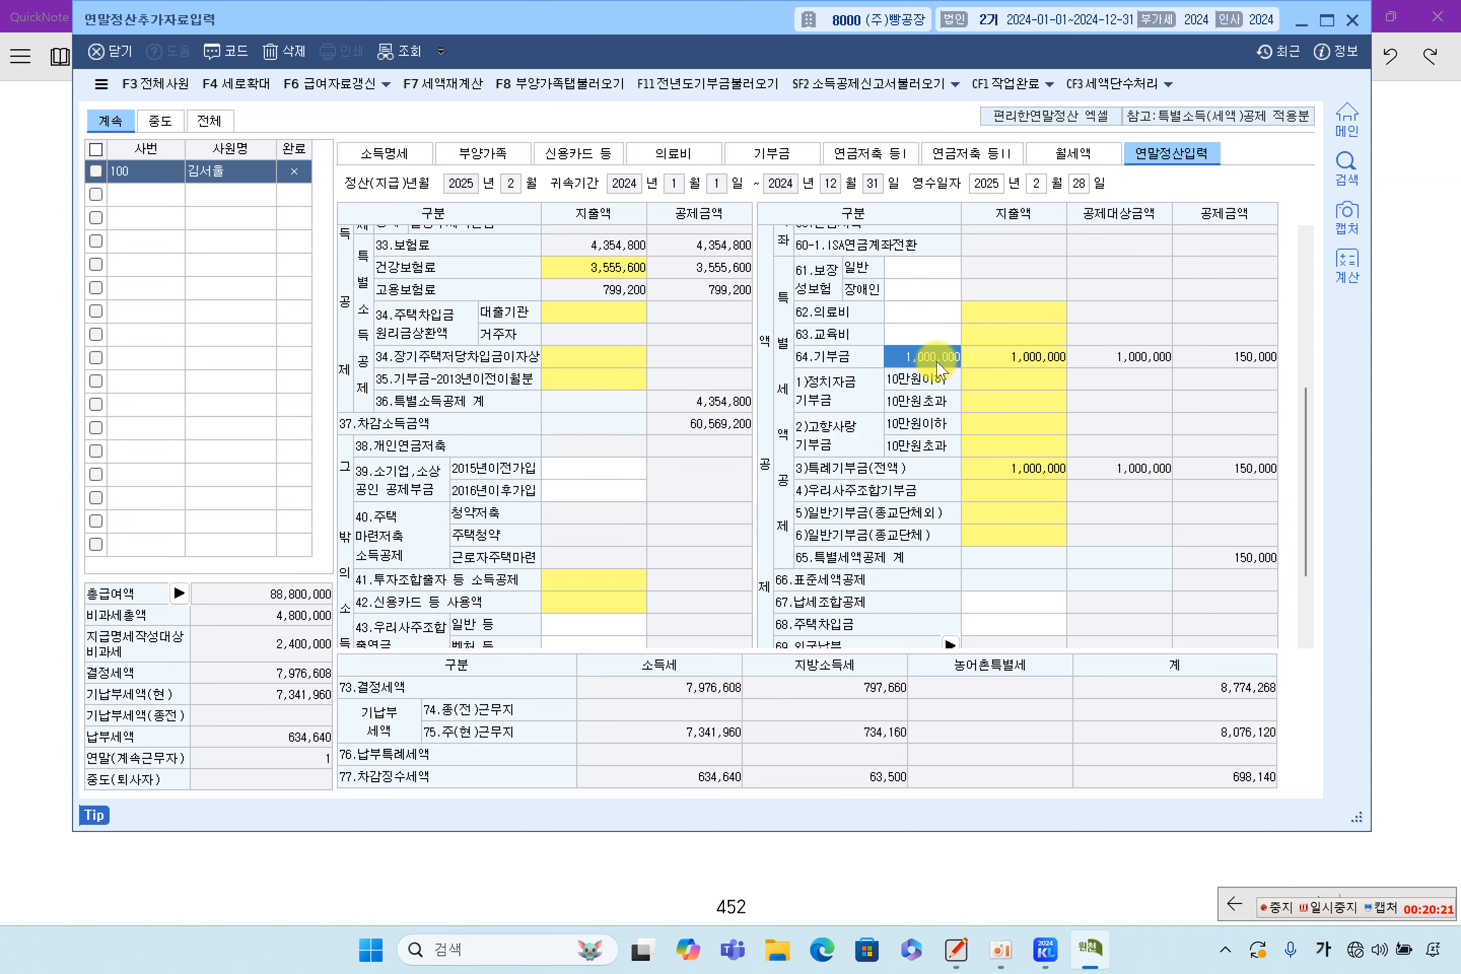
left_click(1004, 363)
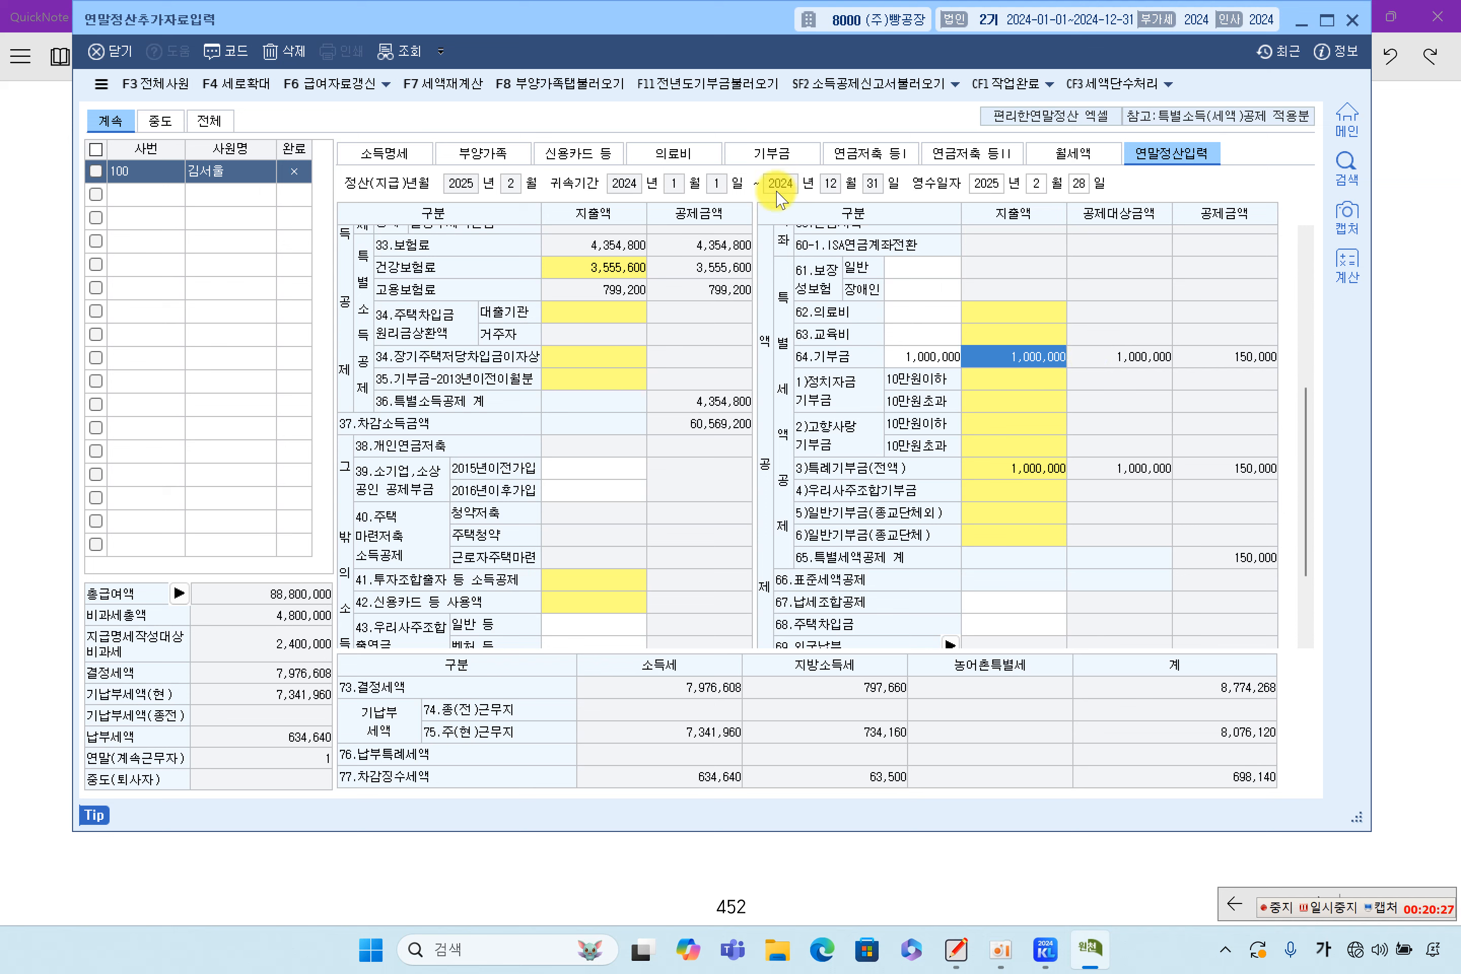
left_click(772, 153)
left_click(437, 250)
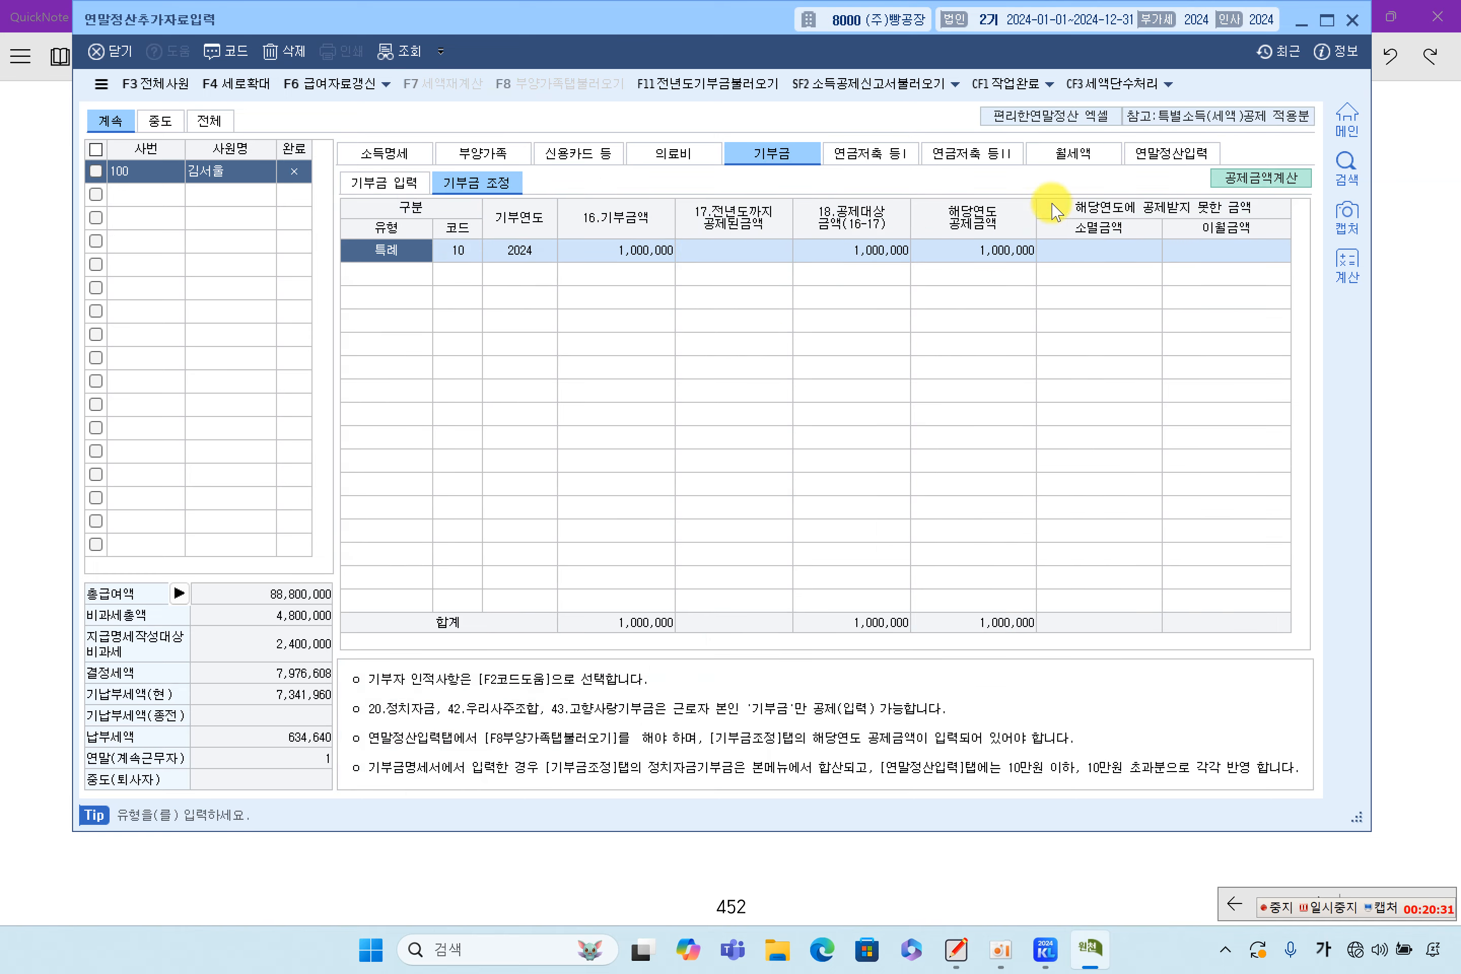
Delete the 1,000,000 특례 2024 row from 기부금 조정, leaving the grid empty
left_click(285, 51)
left_click(700, 466)
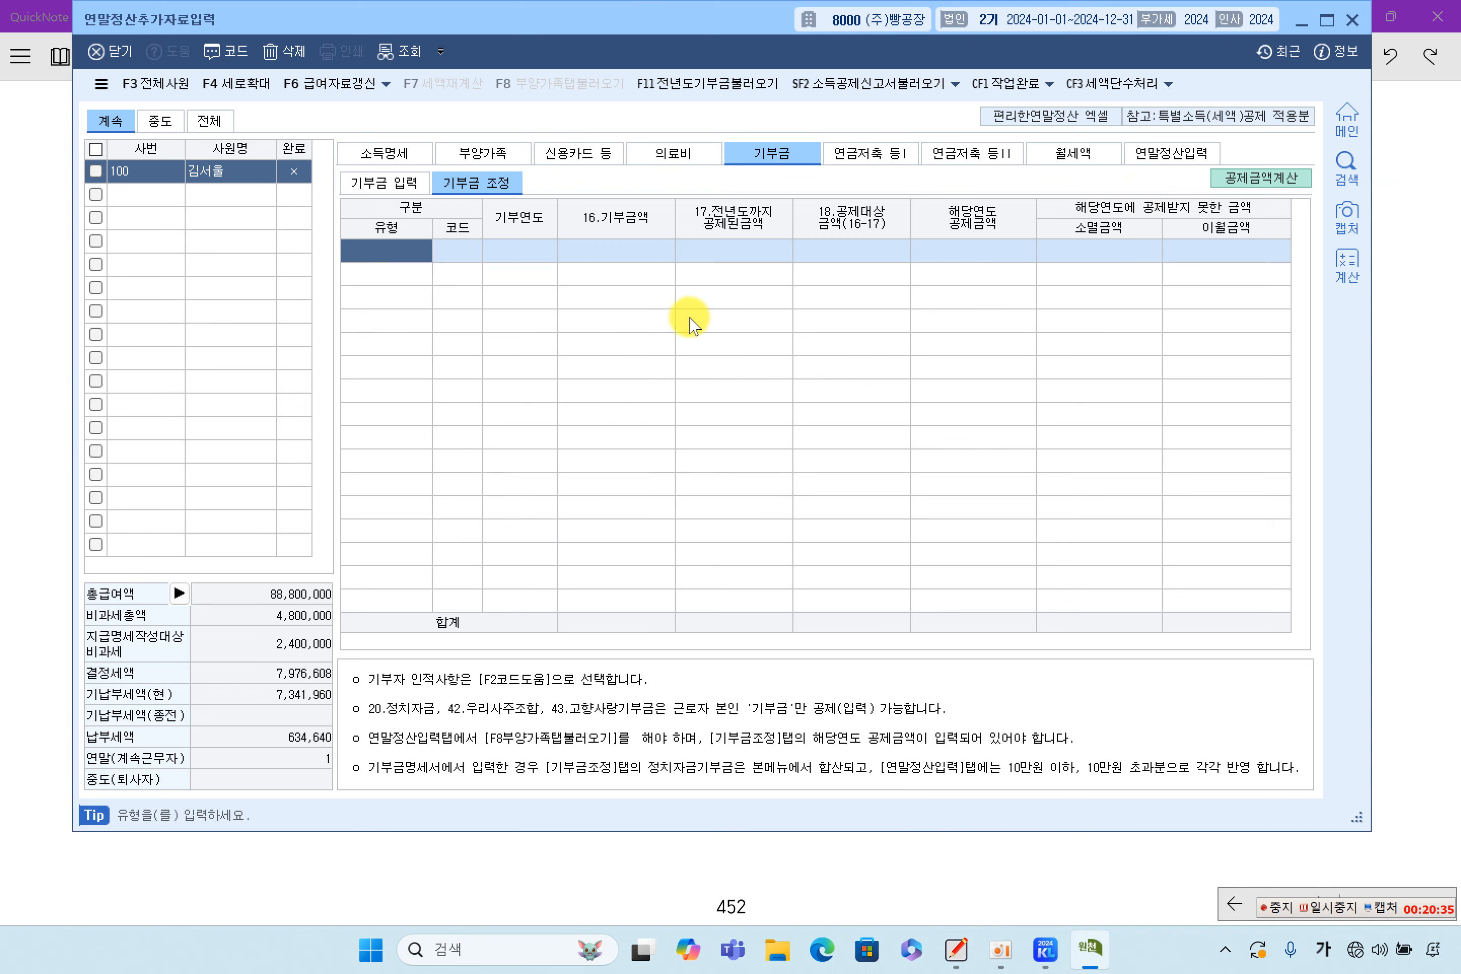
left_click(483, 153)
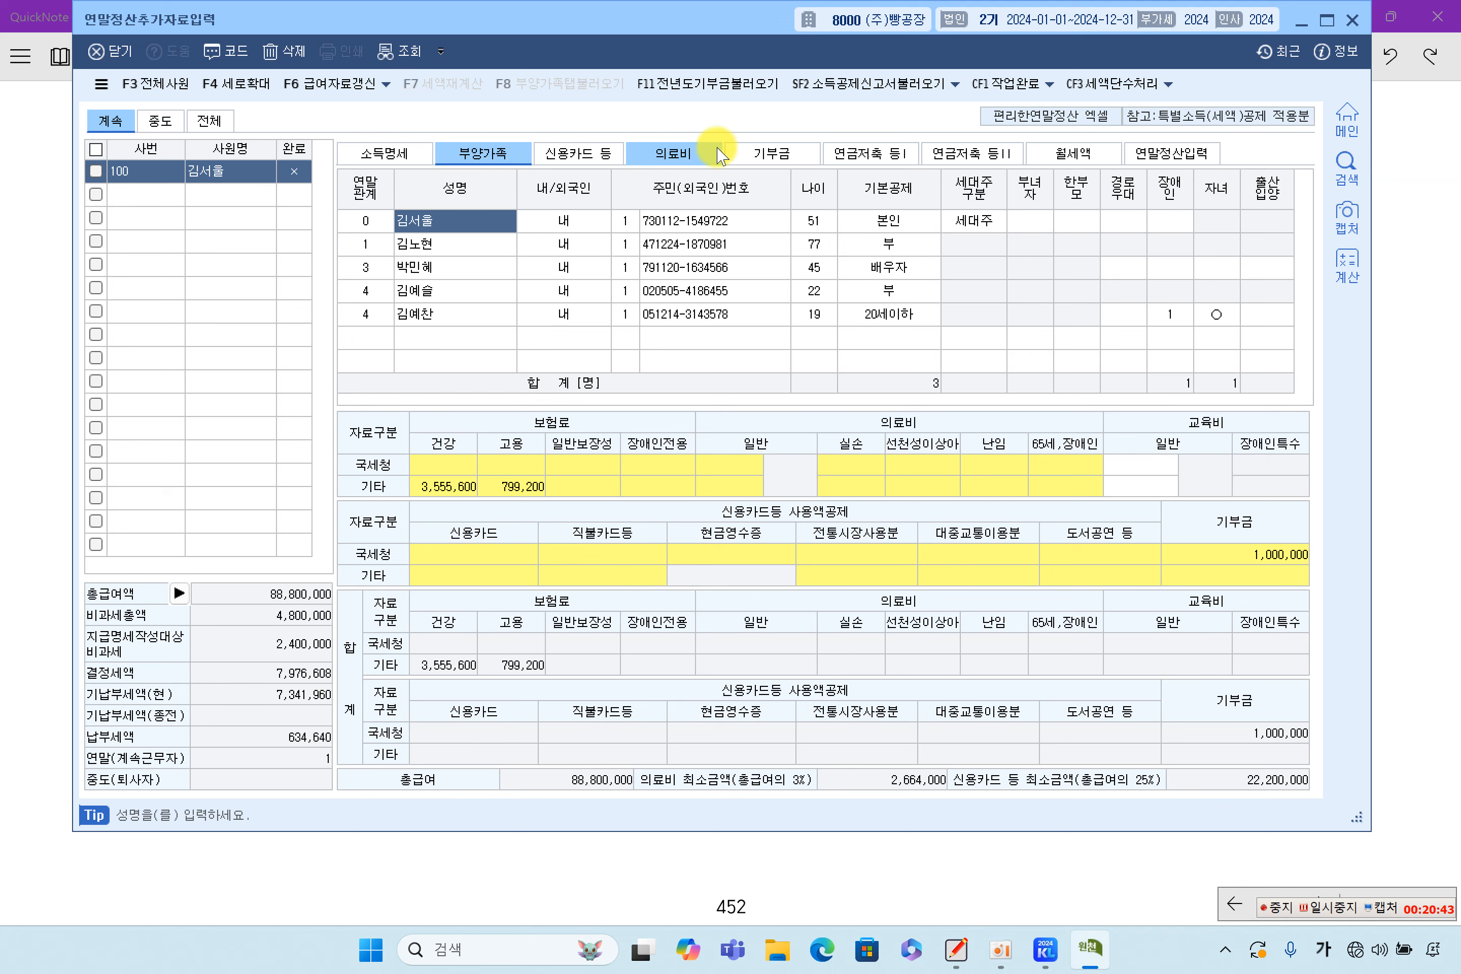
left_click(807, 161)
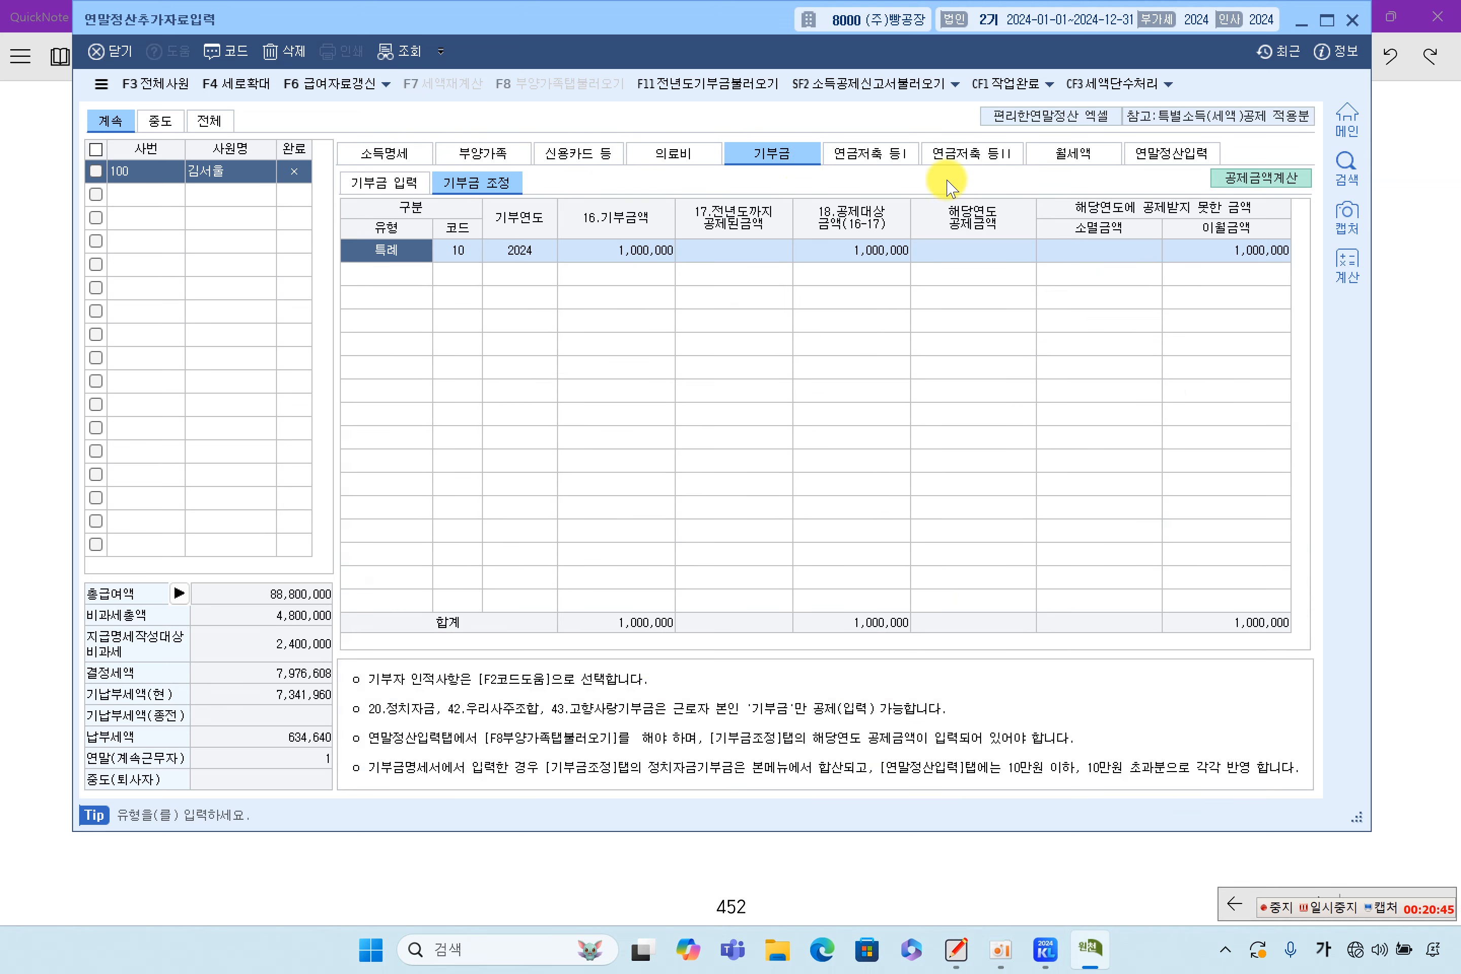
left_click(283, 51)
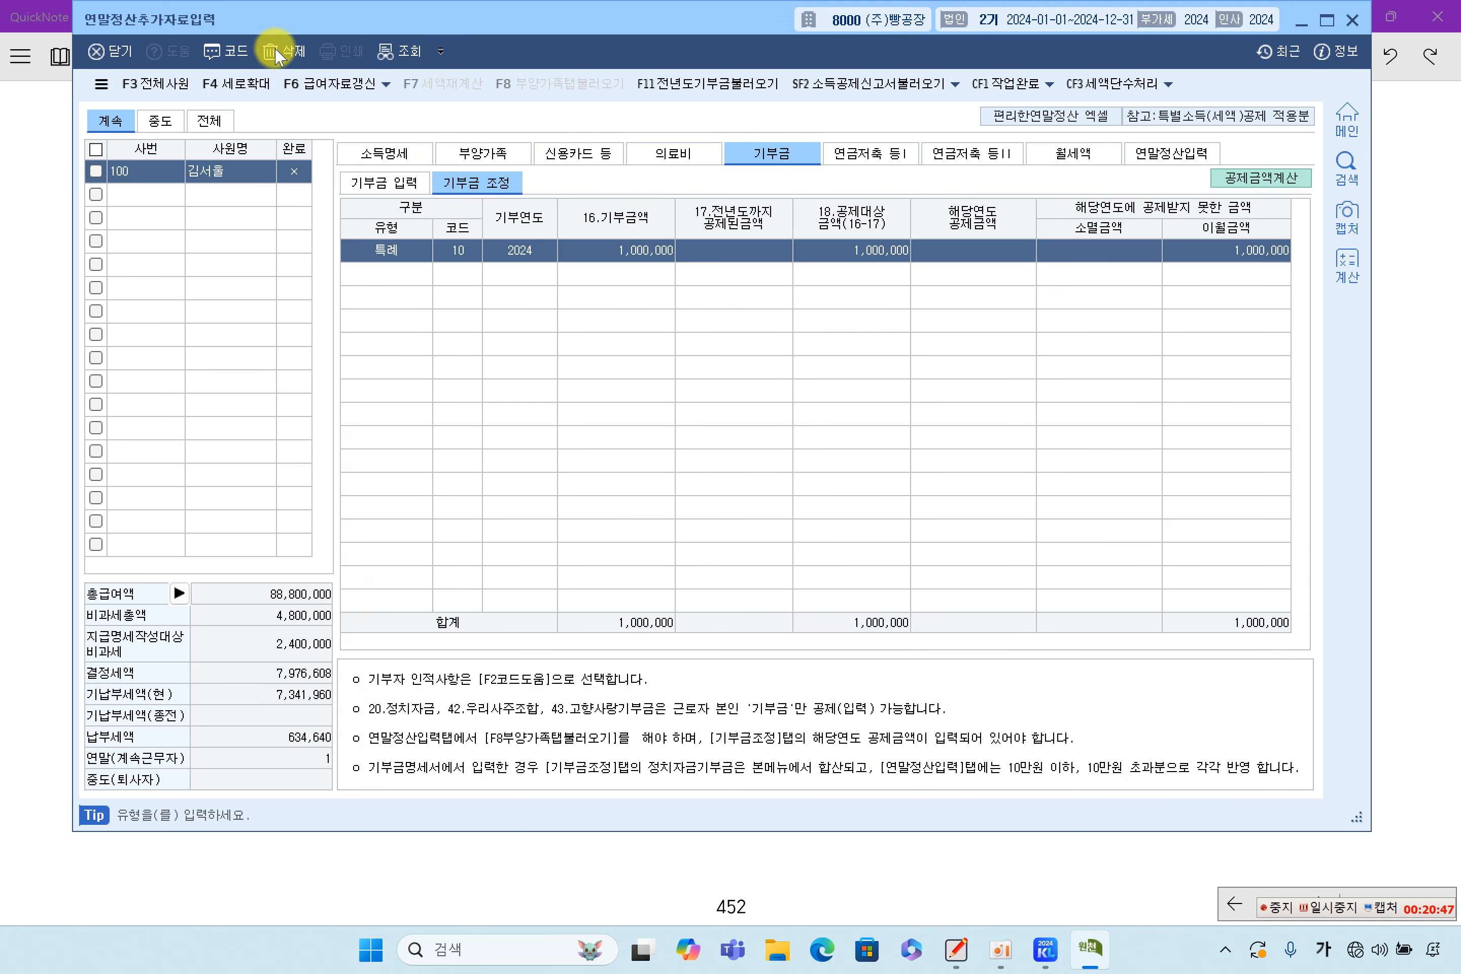
left_click(712, 475)
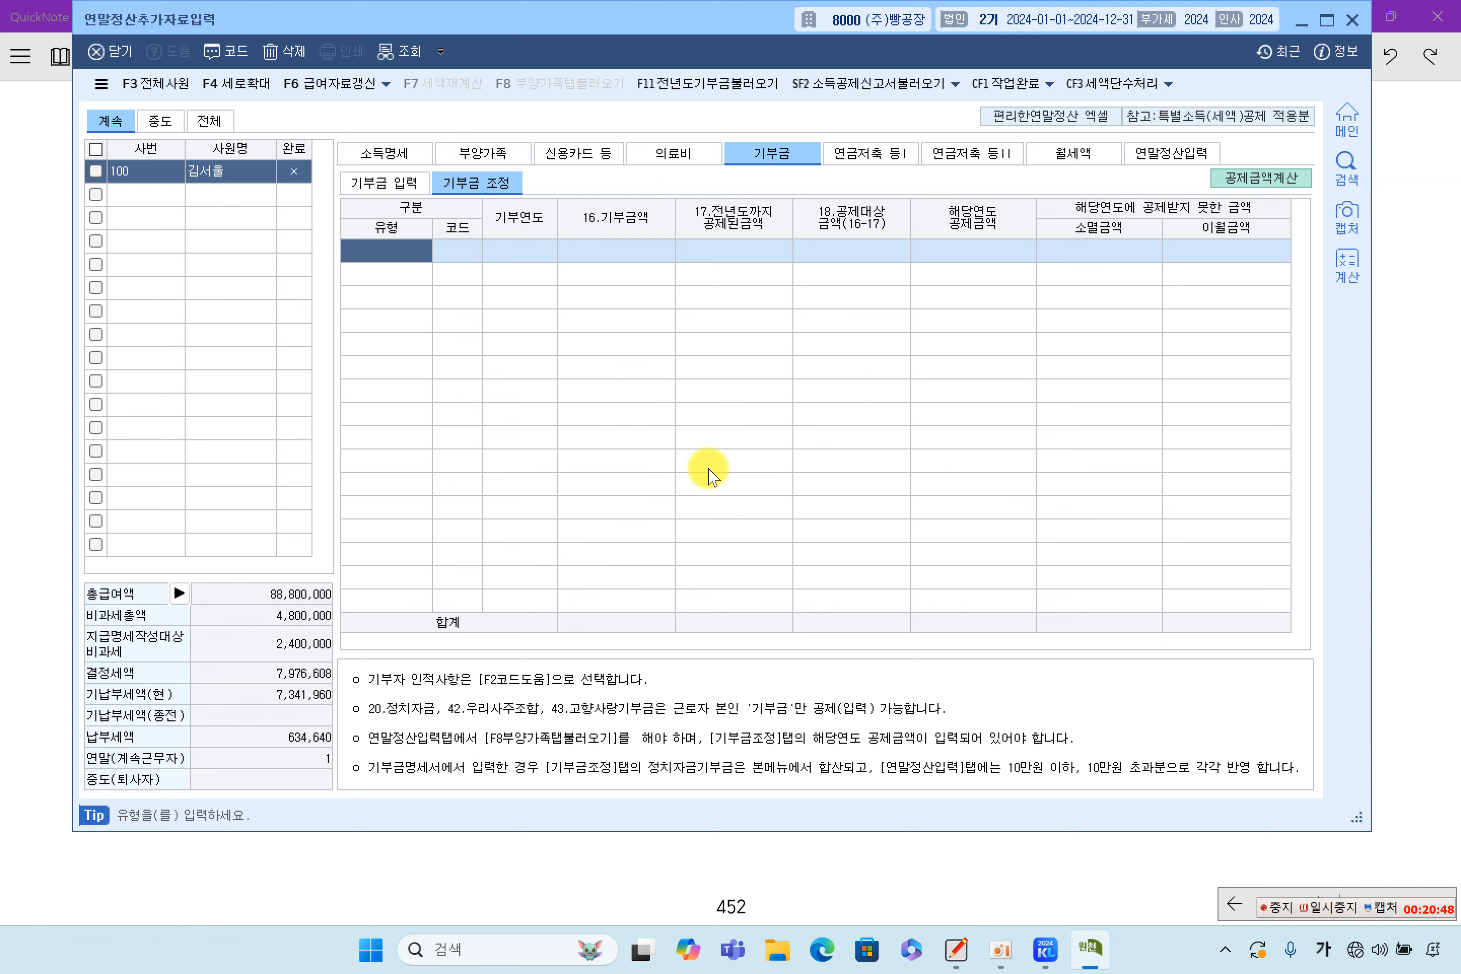
Reload and apply the deduction calculation, carrying the full 1,000,000 특례 amount over as 이월금액
left_click(1232, 181)
left_click(571, 805)
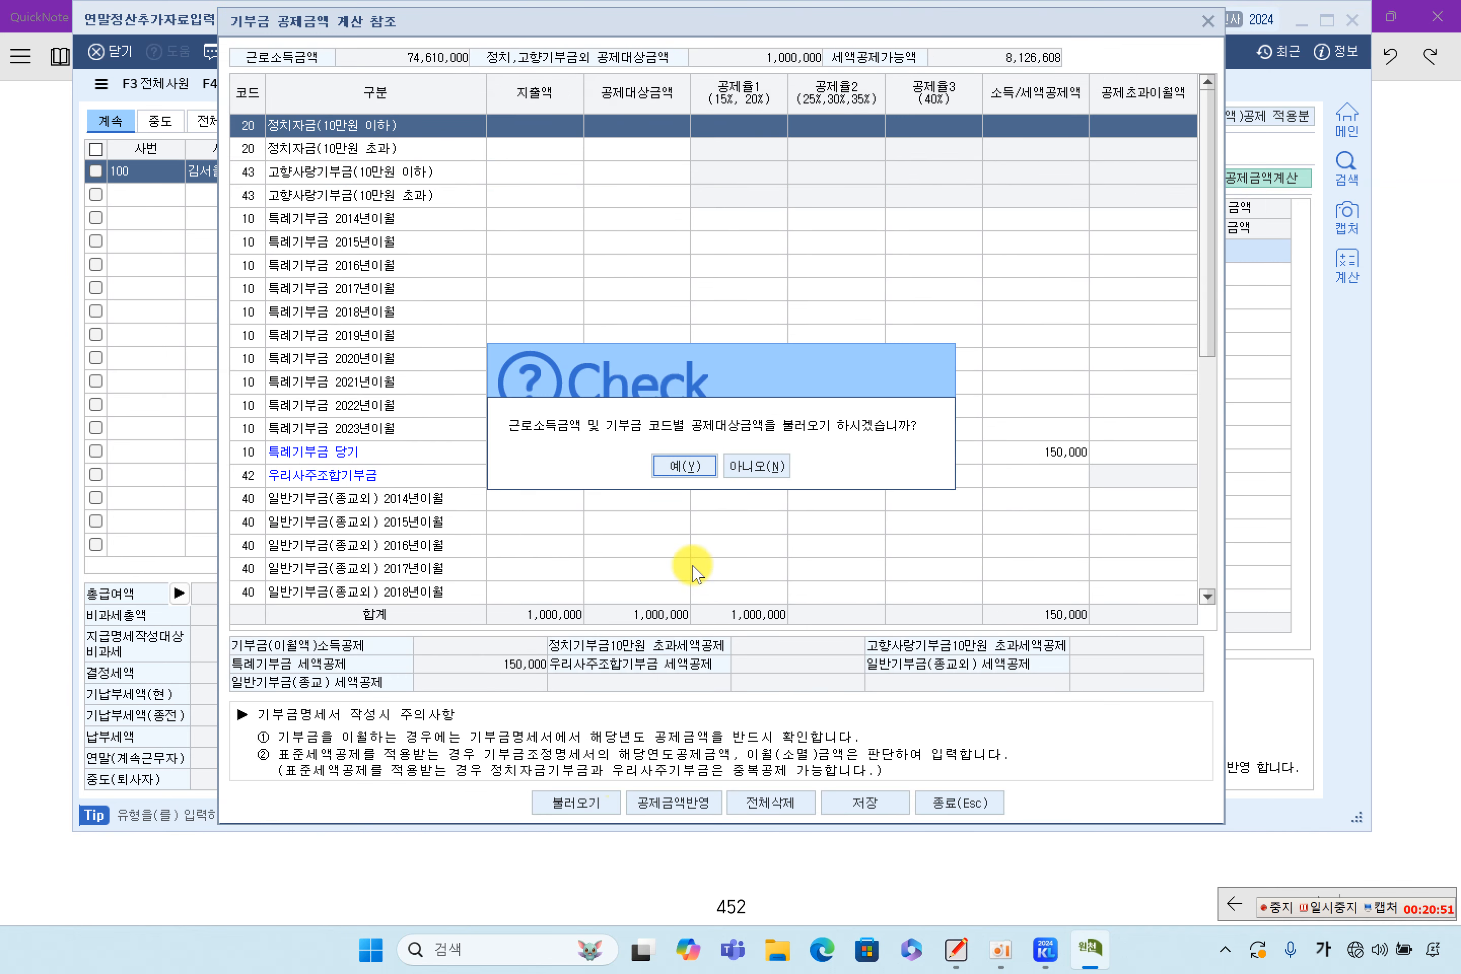
left_click(698, 466)
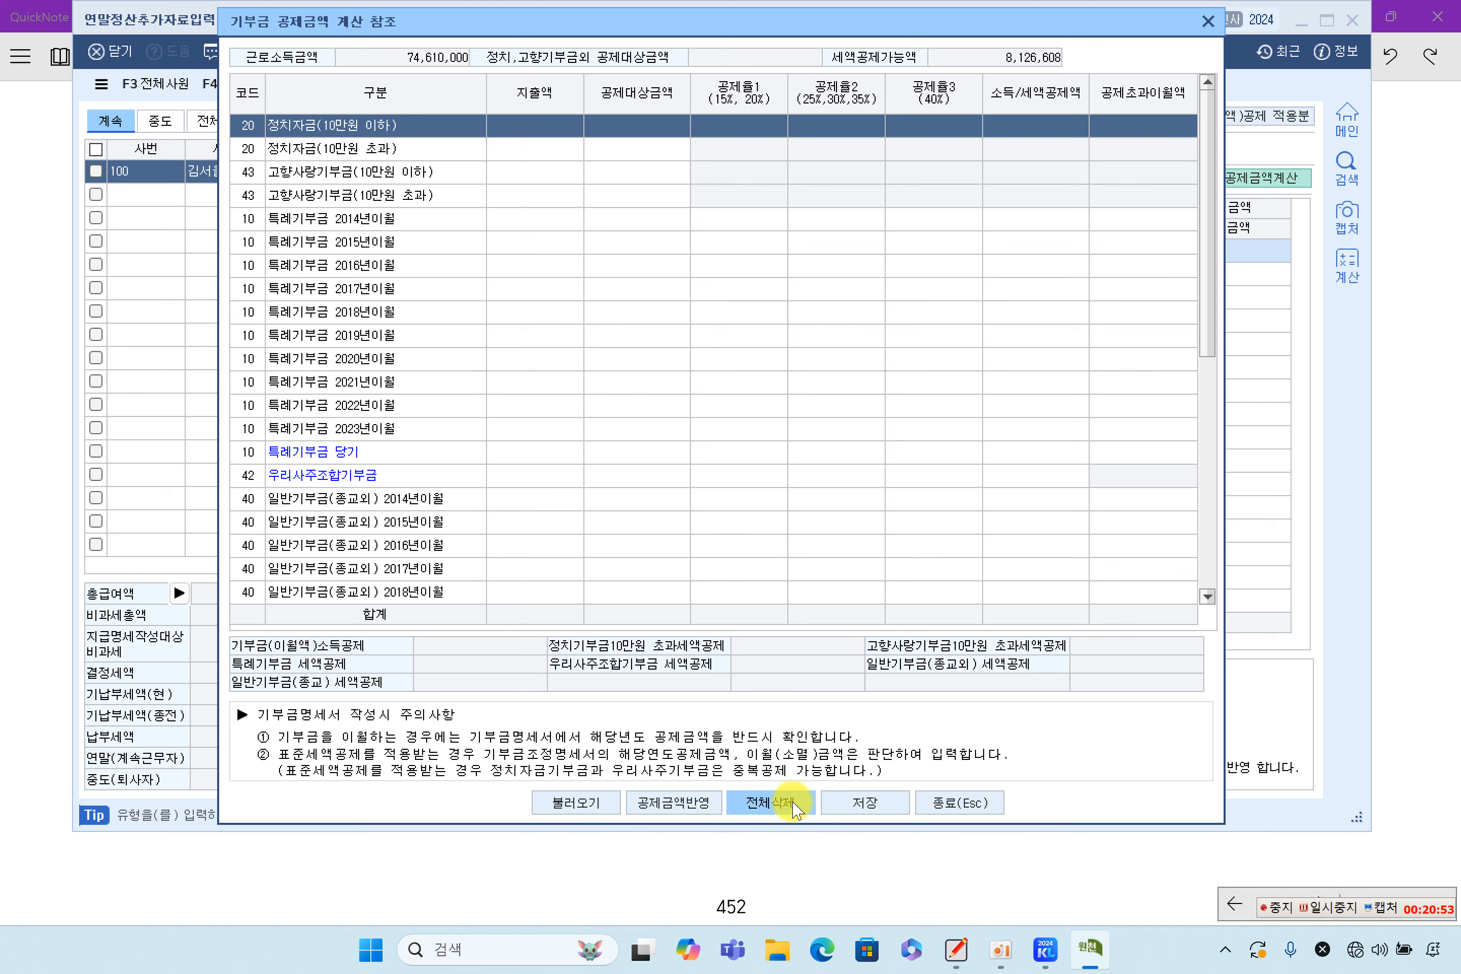
left_click(697, 805)
left_click(701, 500)
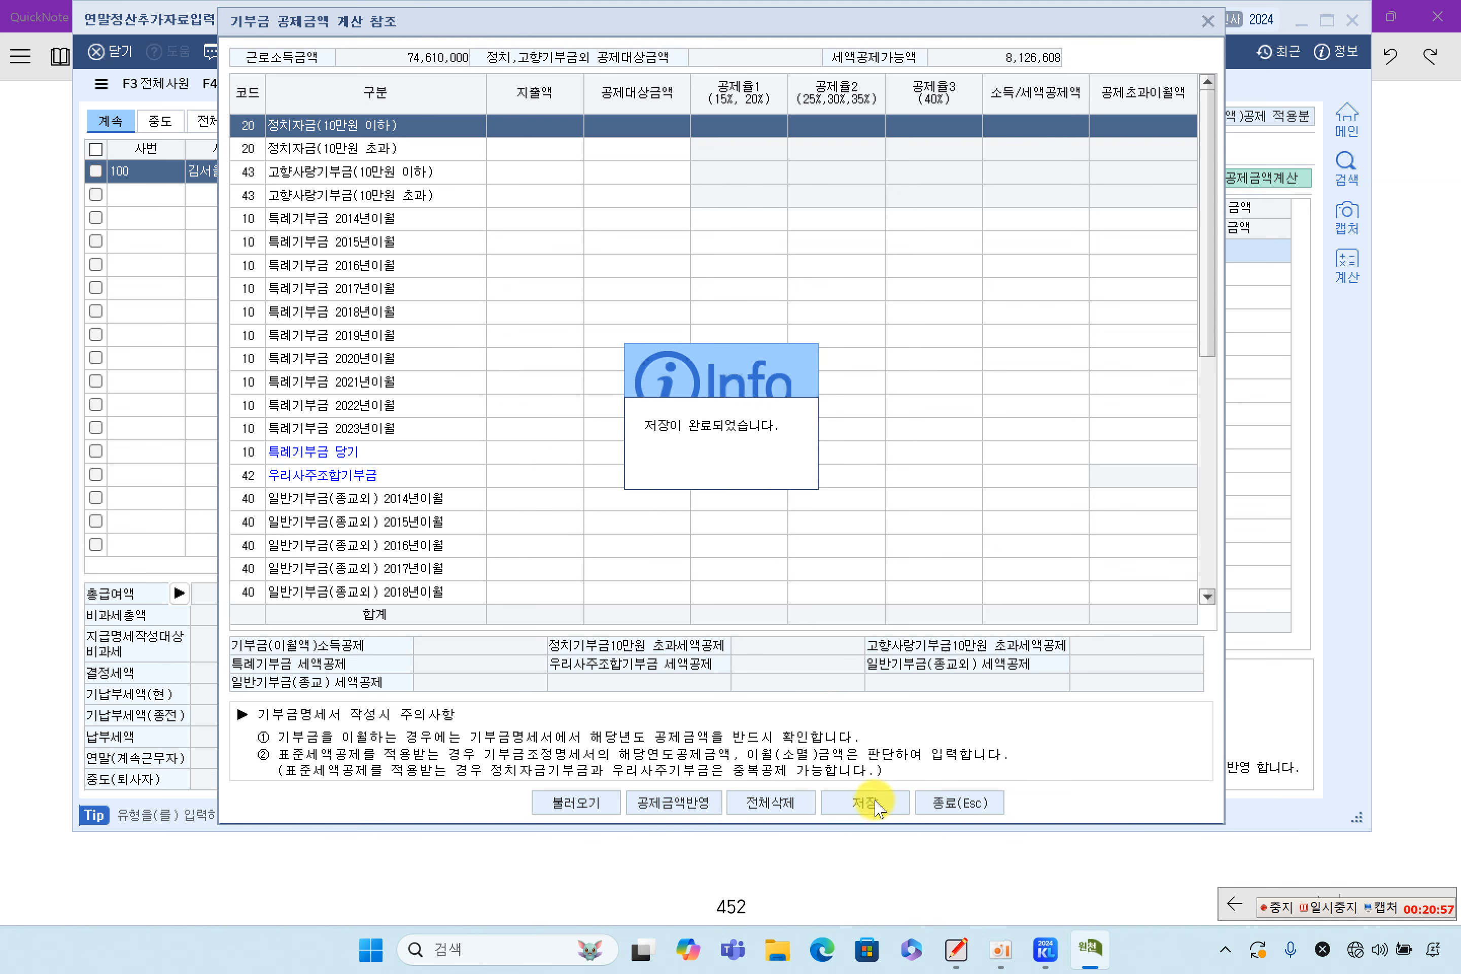
left_click(960, 803)
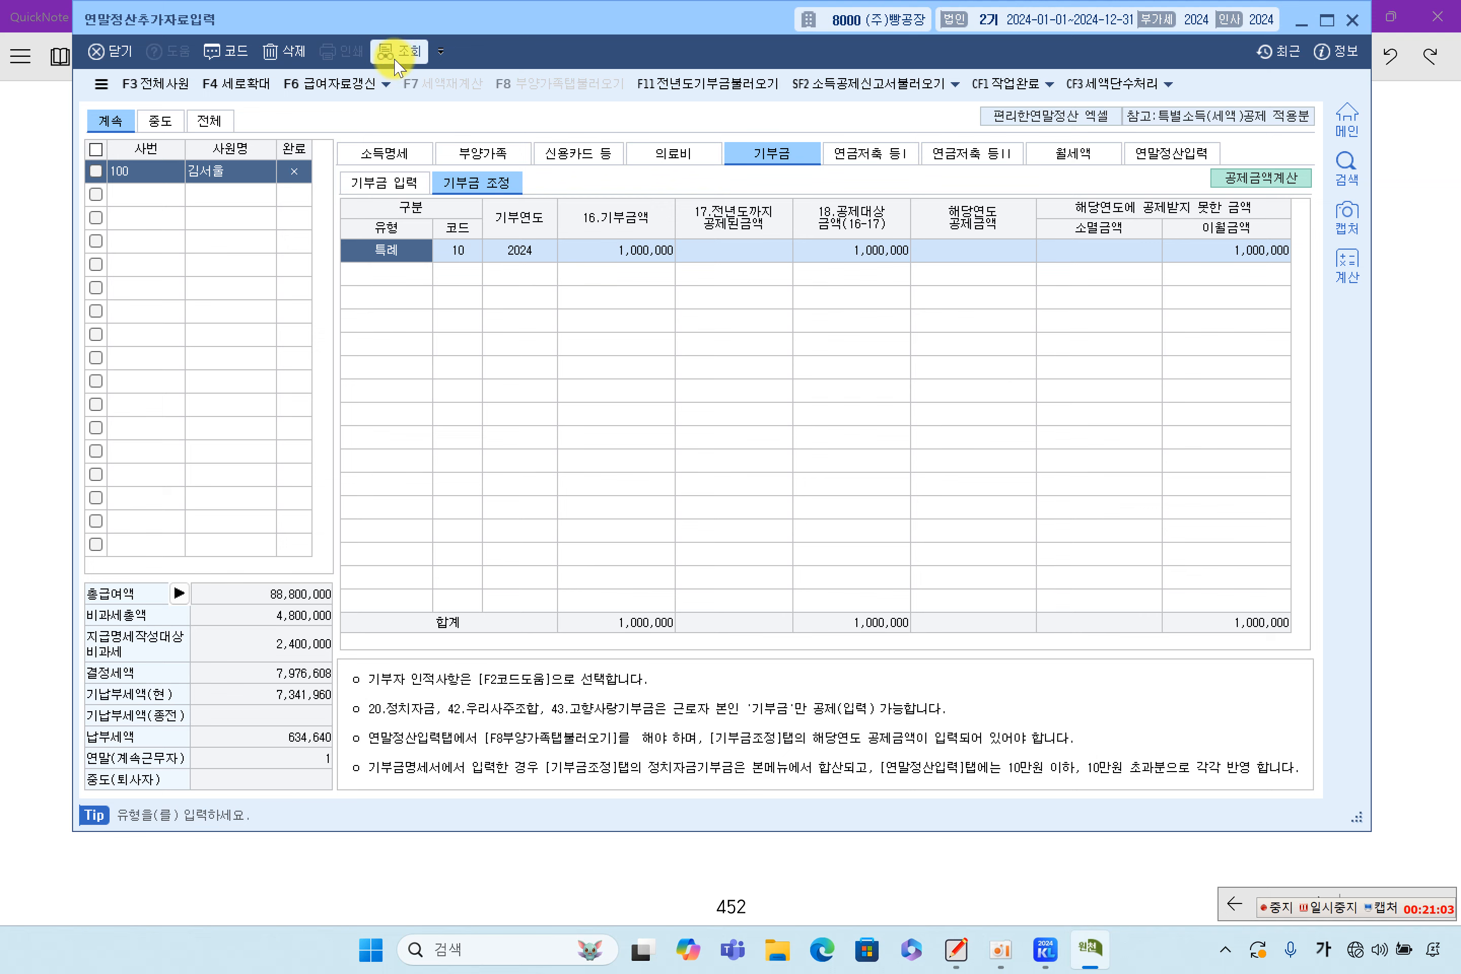
left_click(468, 153)
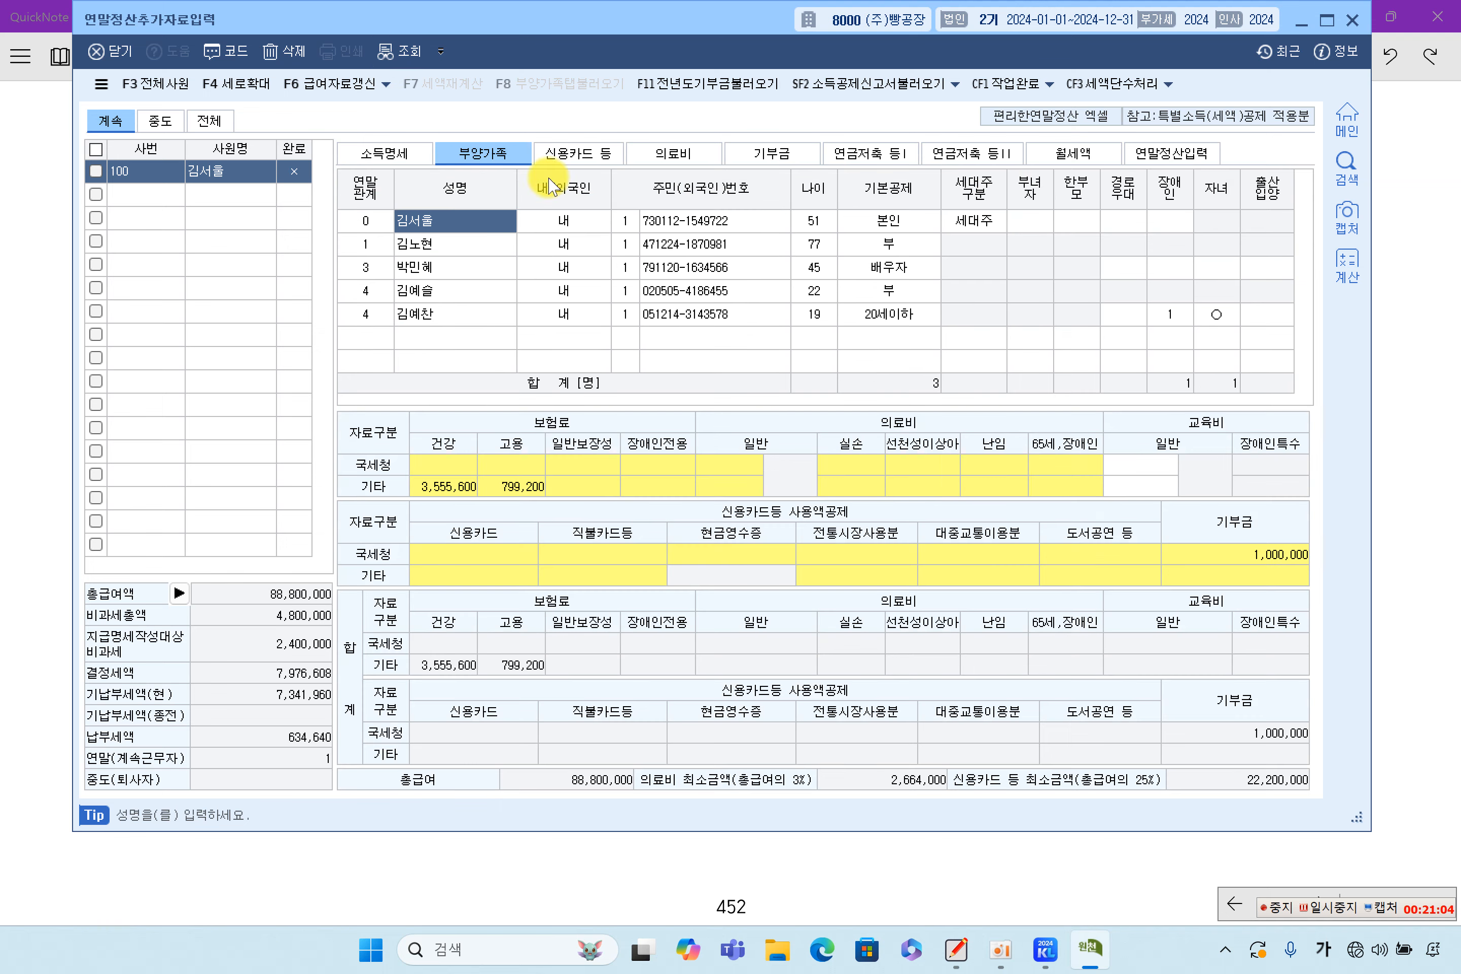
left_click(1164, 164)
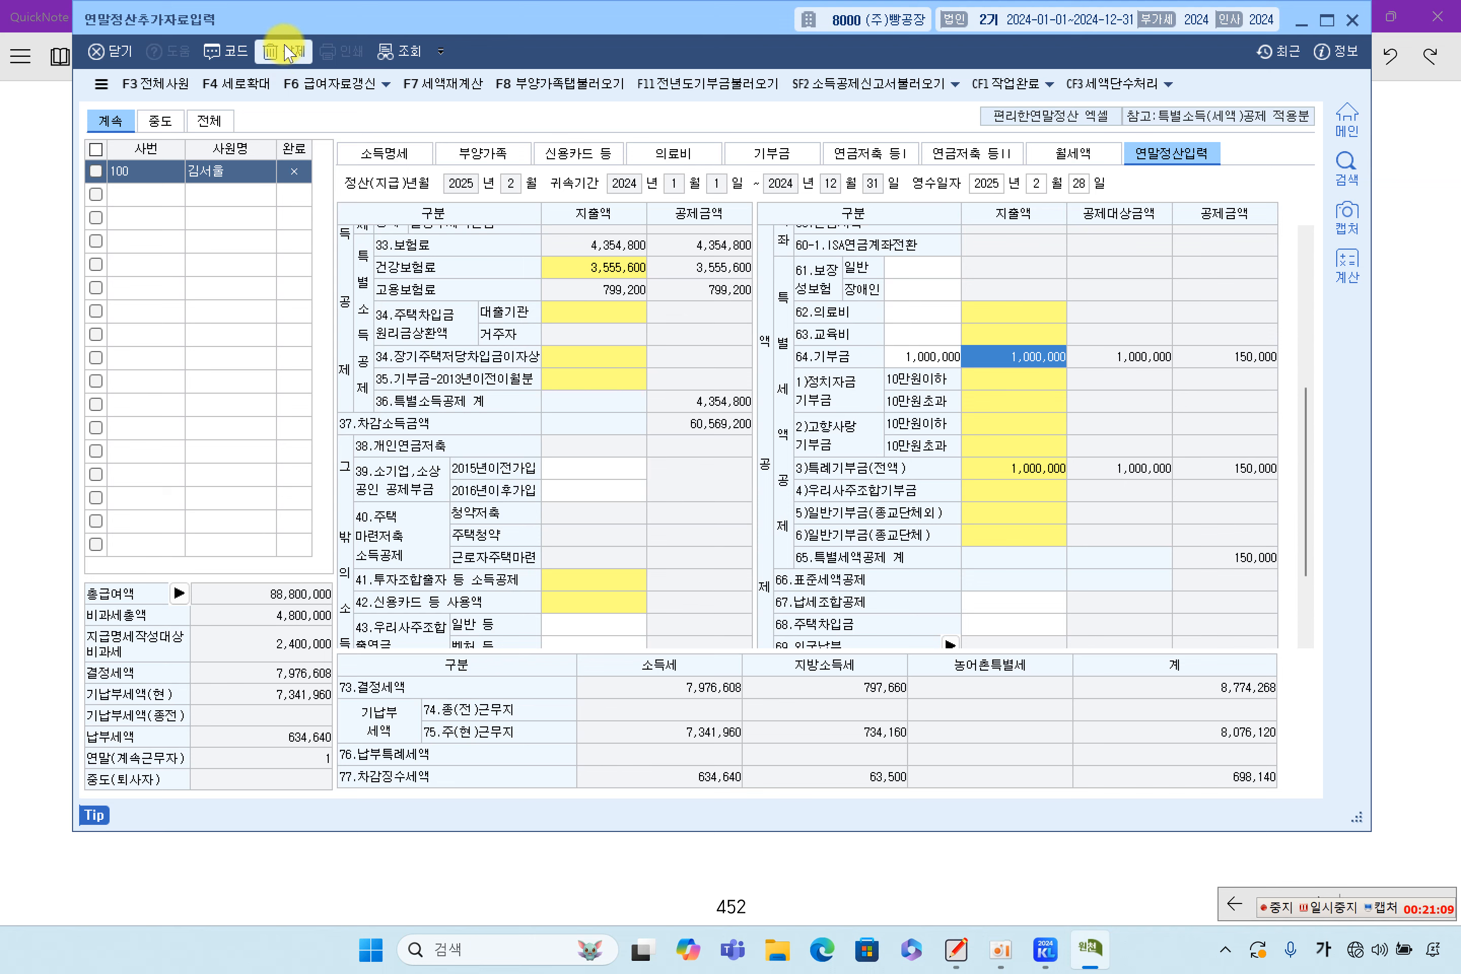
left_click(497, 154)
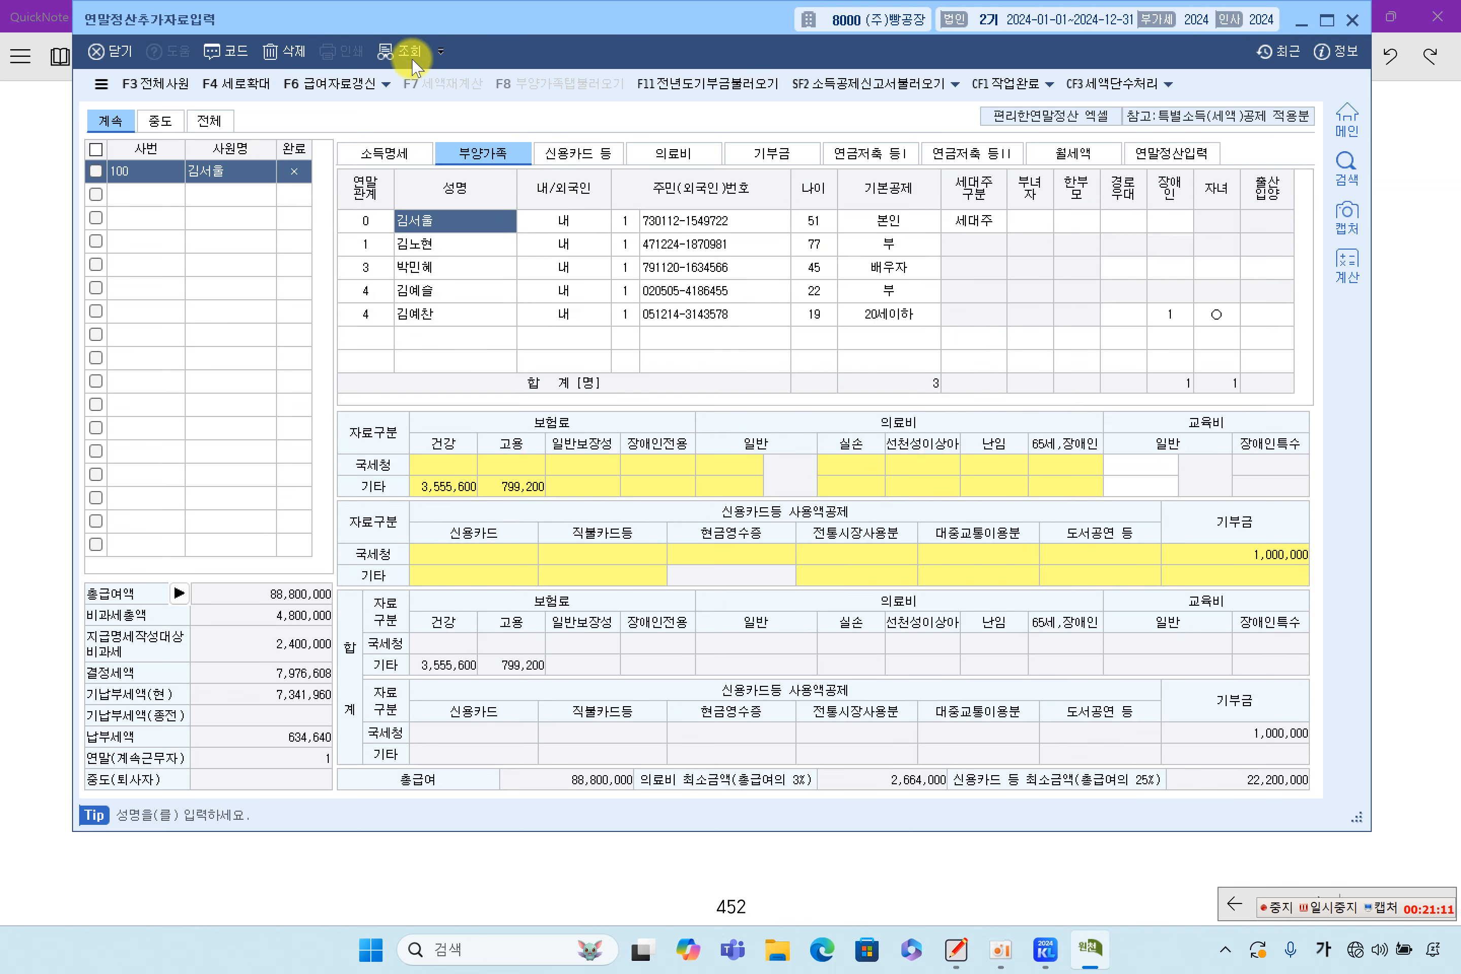
left_click(562, 314)
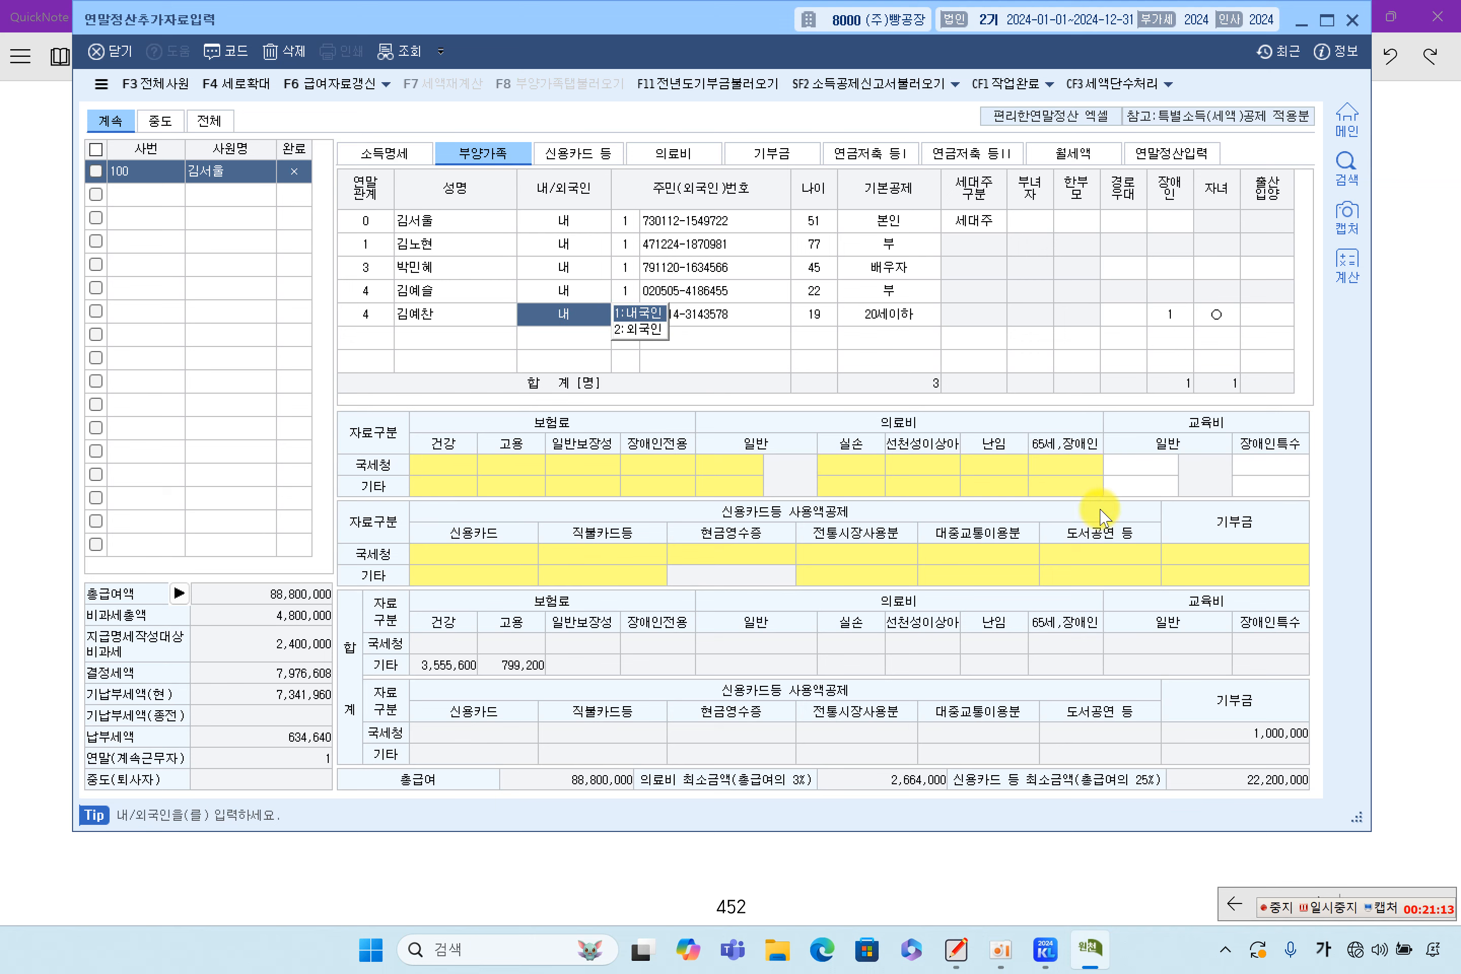
left_click(444, 229)
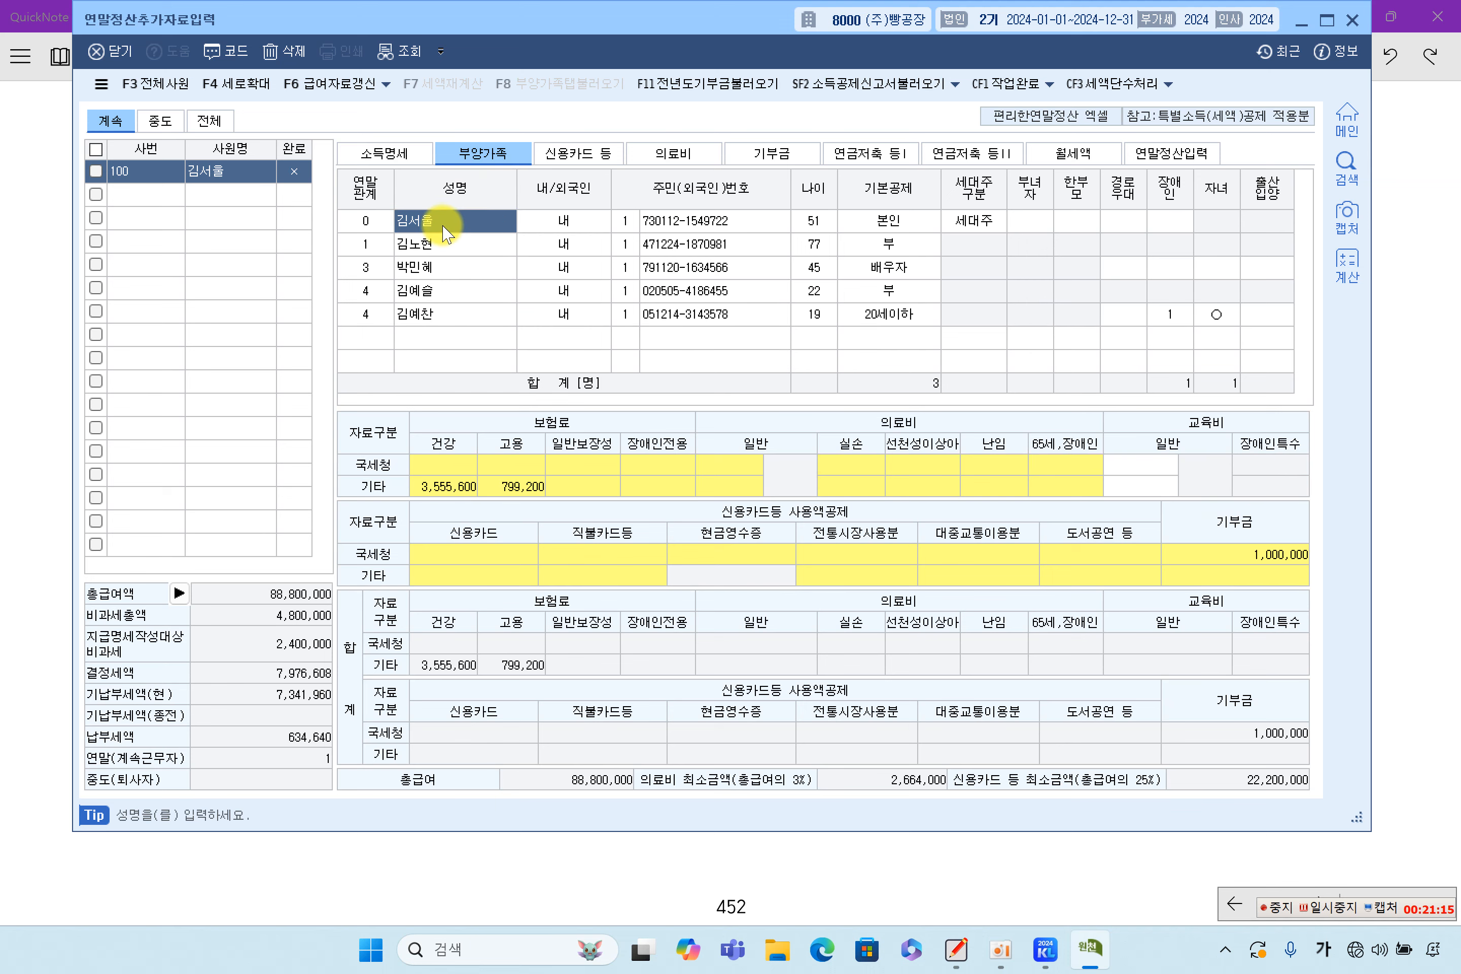
double_click(1251, 563)
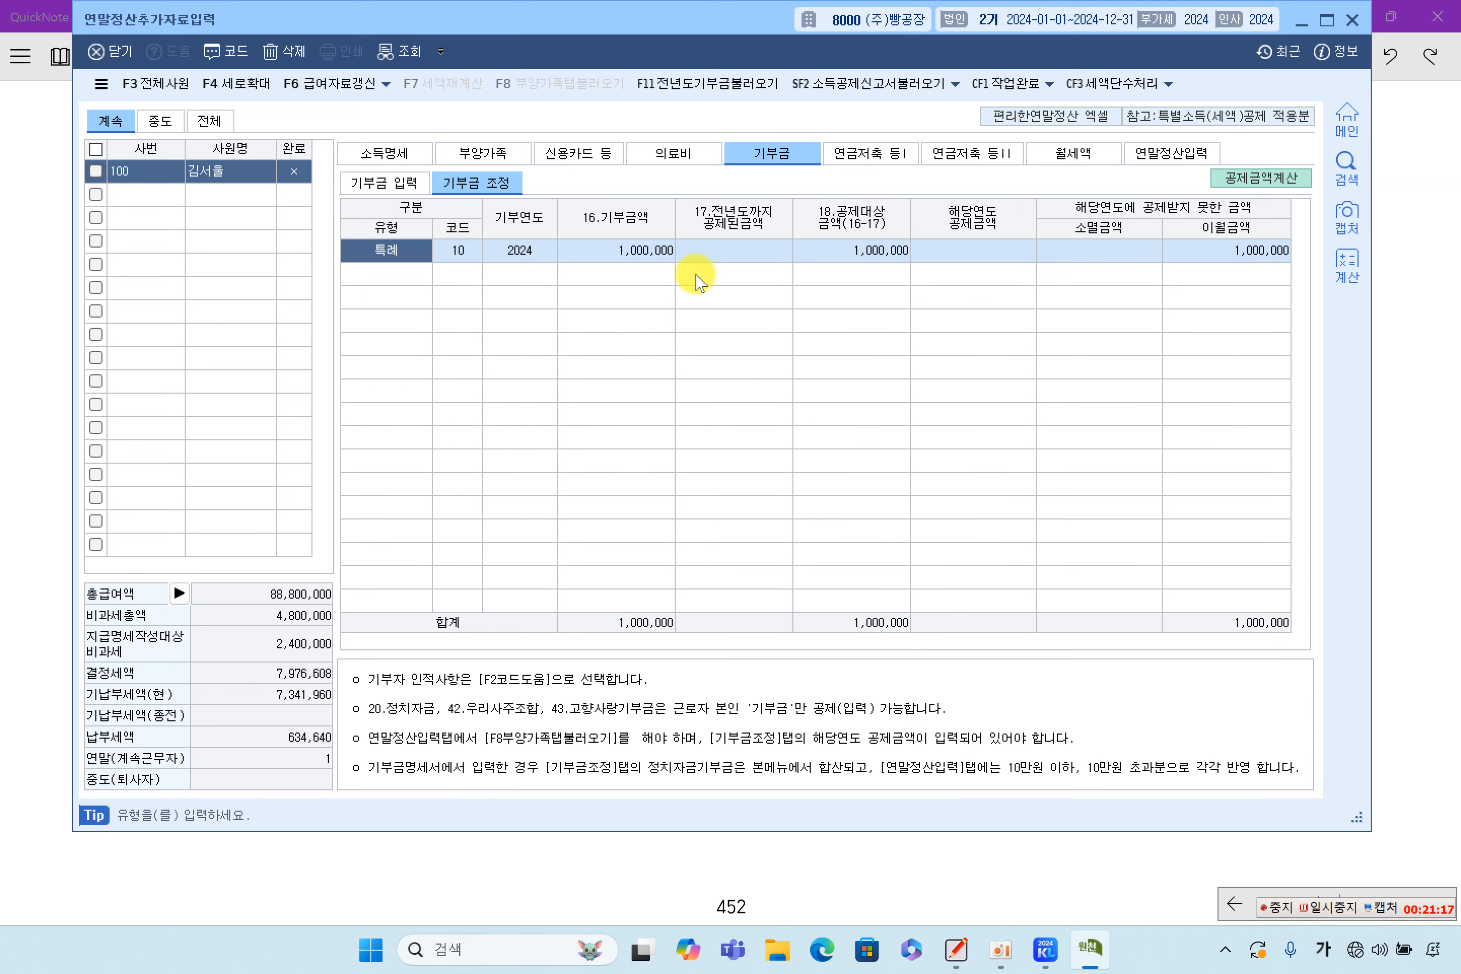
Delete the 특례 adjustment row and re-save the donation deduction calculation
left_click(286, 50)
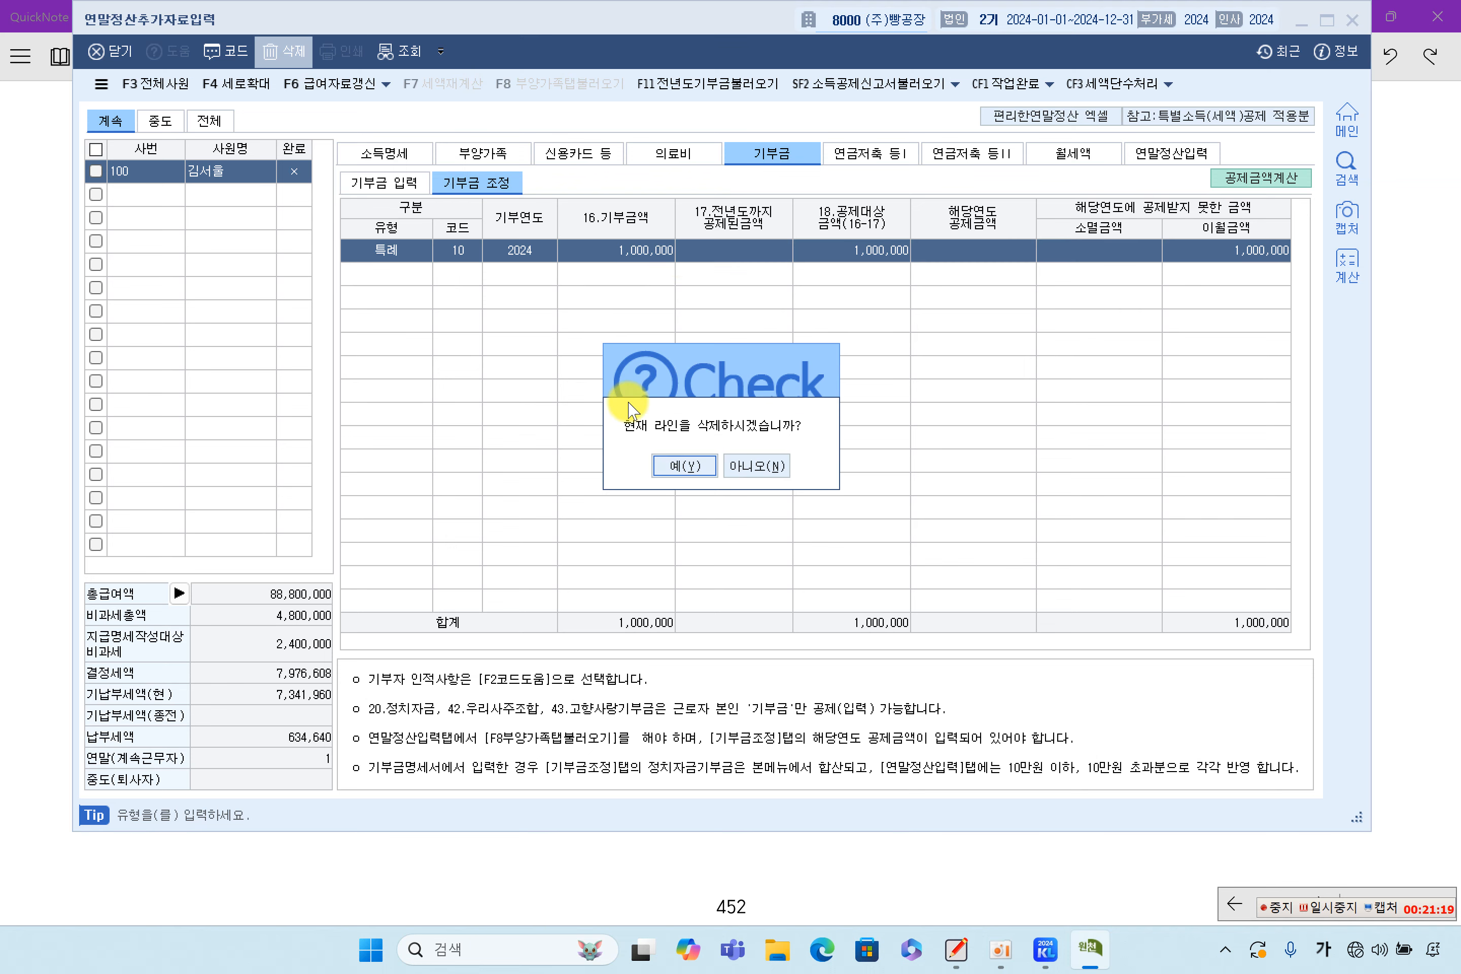
left_click(691, 466)
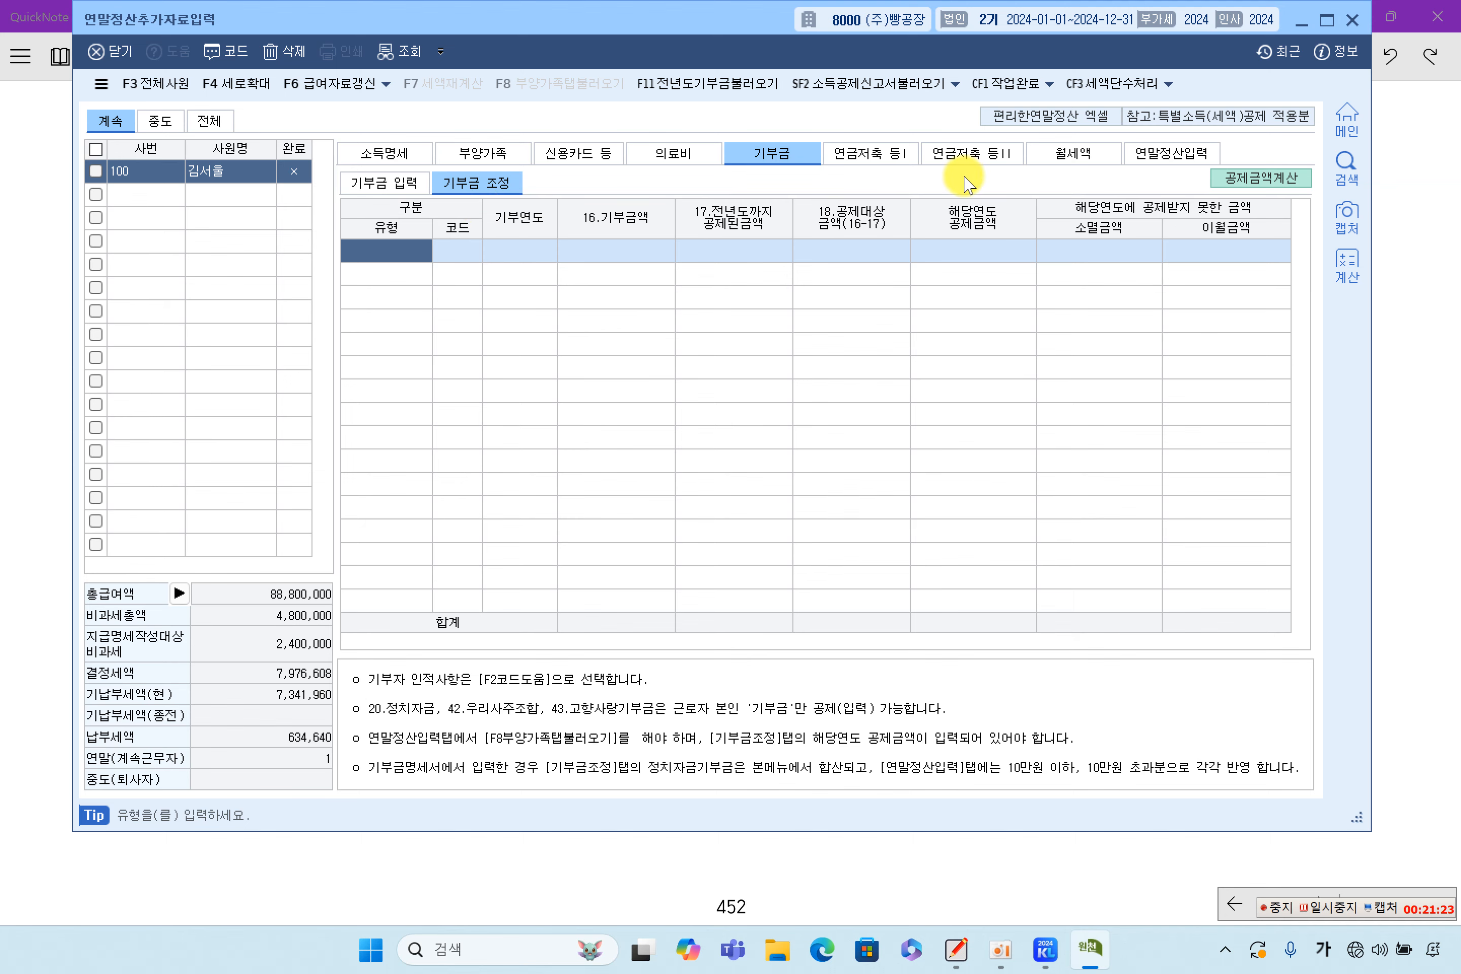
left_click(1263, 178)
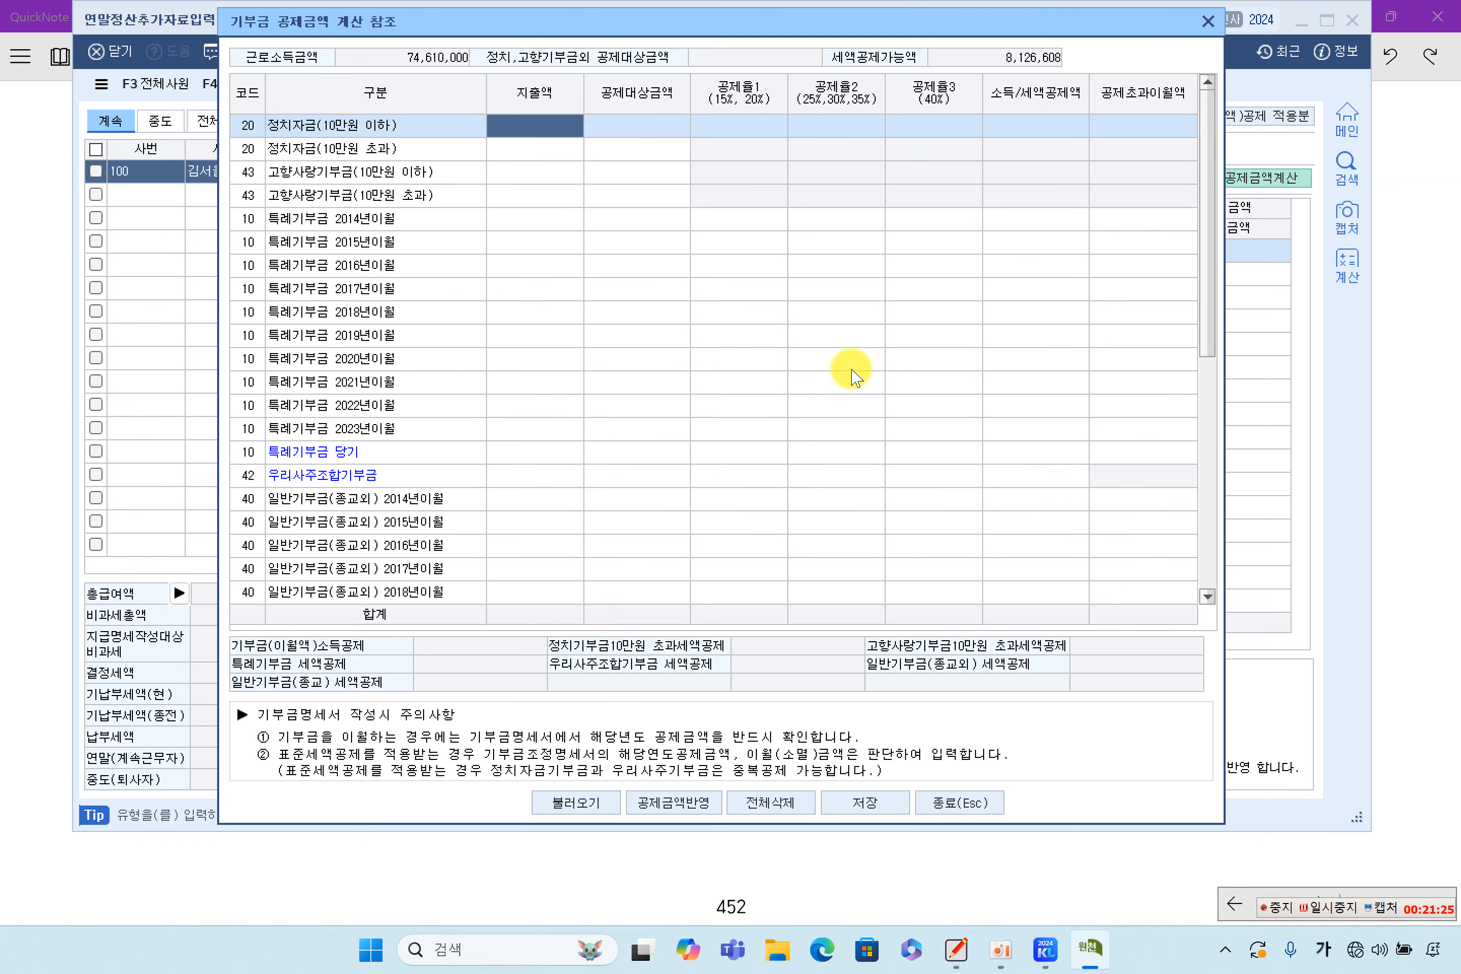
left_click(895, 815)
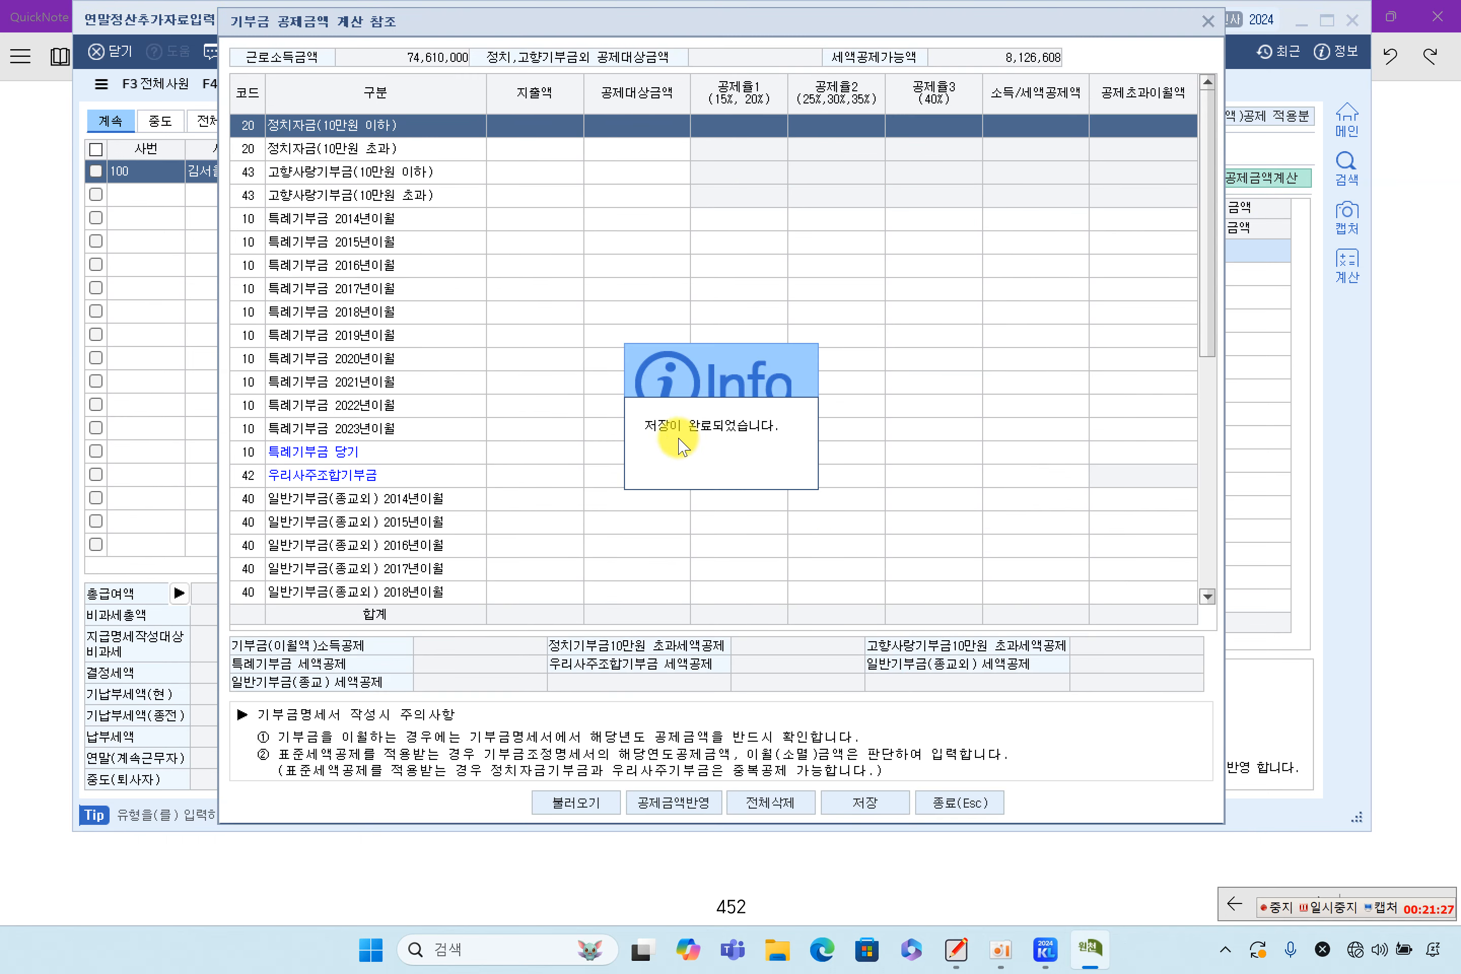
left_click(981, 807)
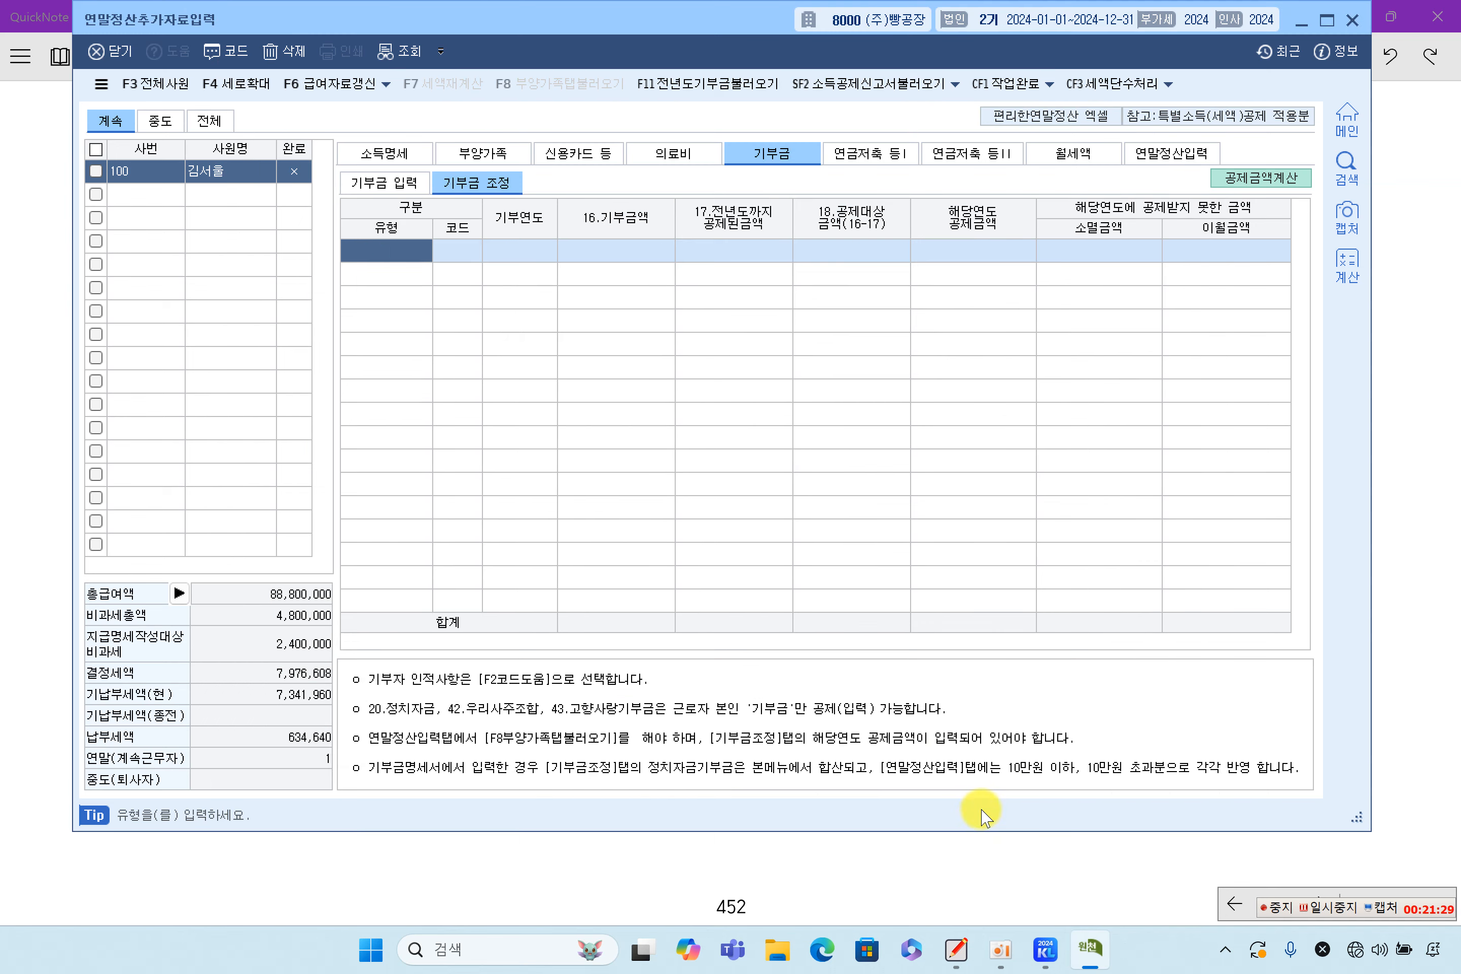
Clear all amounts from the donation deduction calculation with 전체삭제 and save it
left_click(1261, 179)
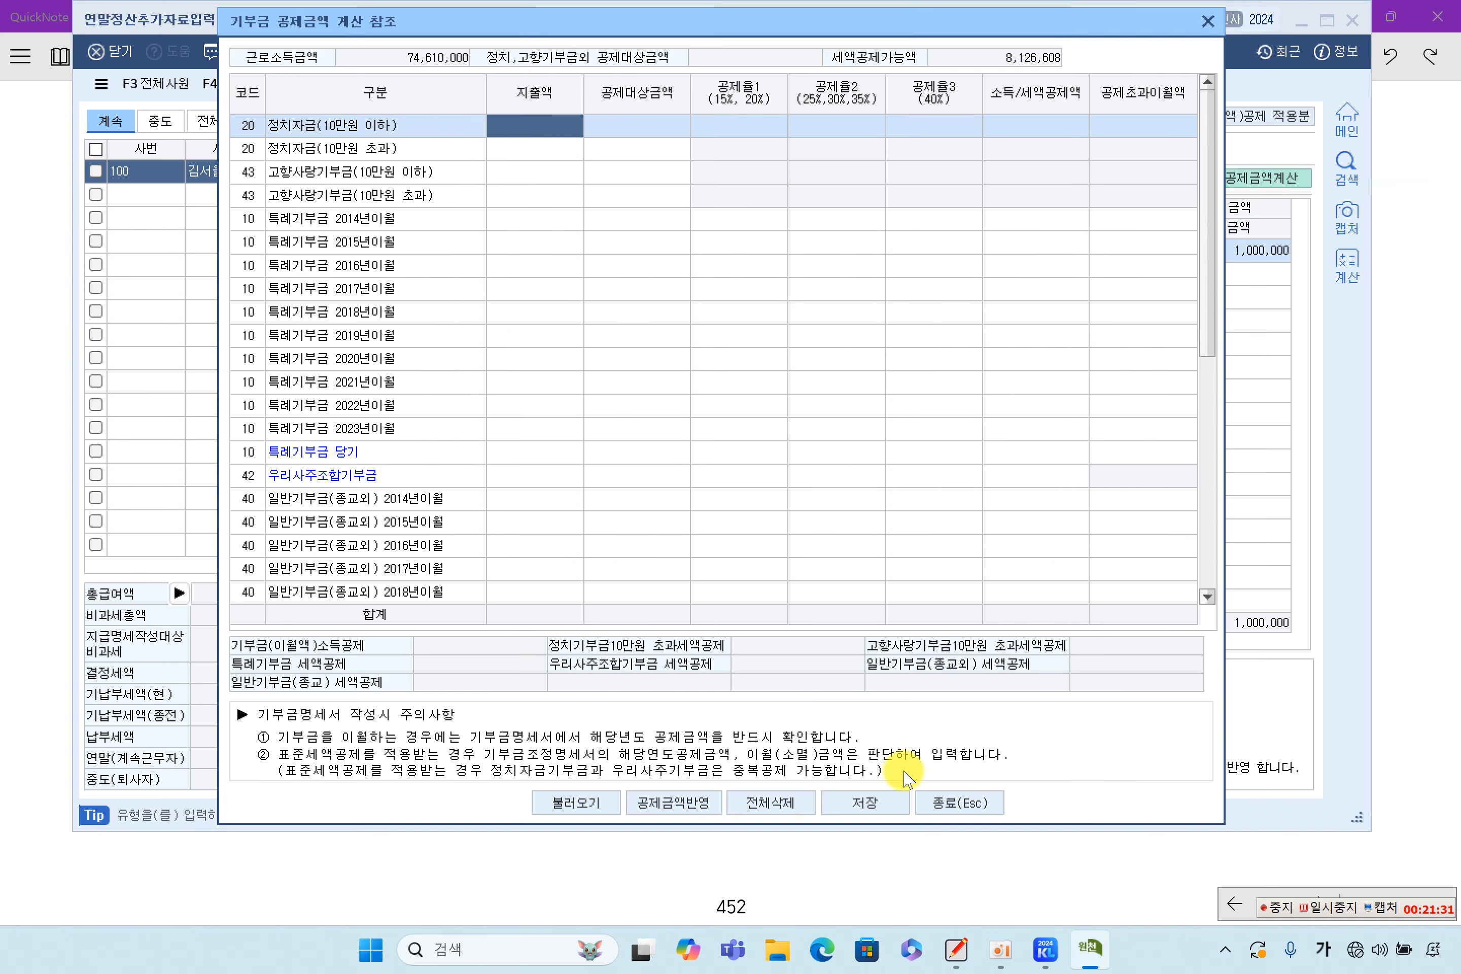
left_click(770, 803)
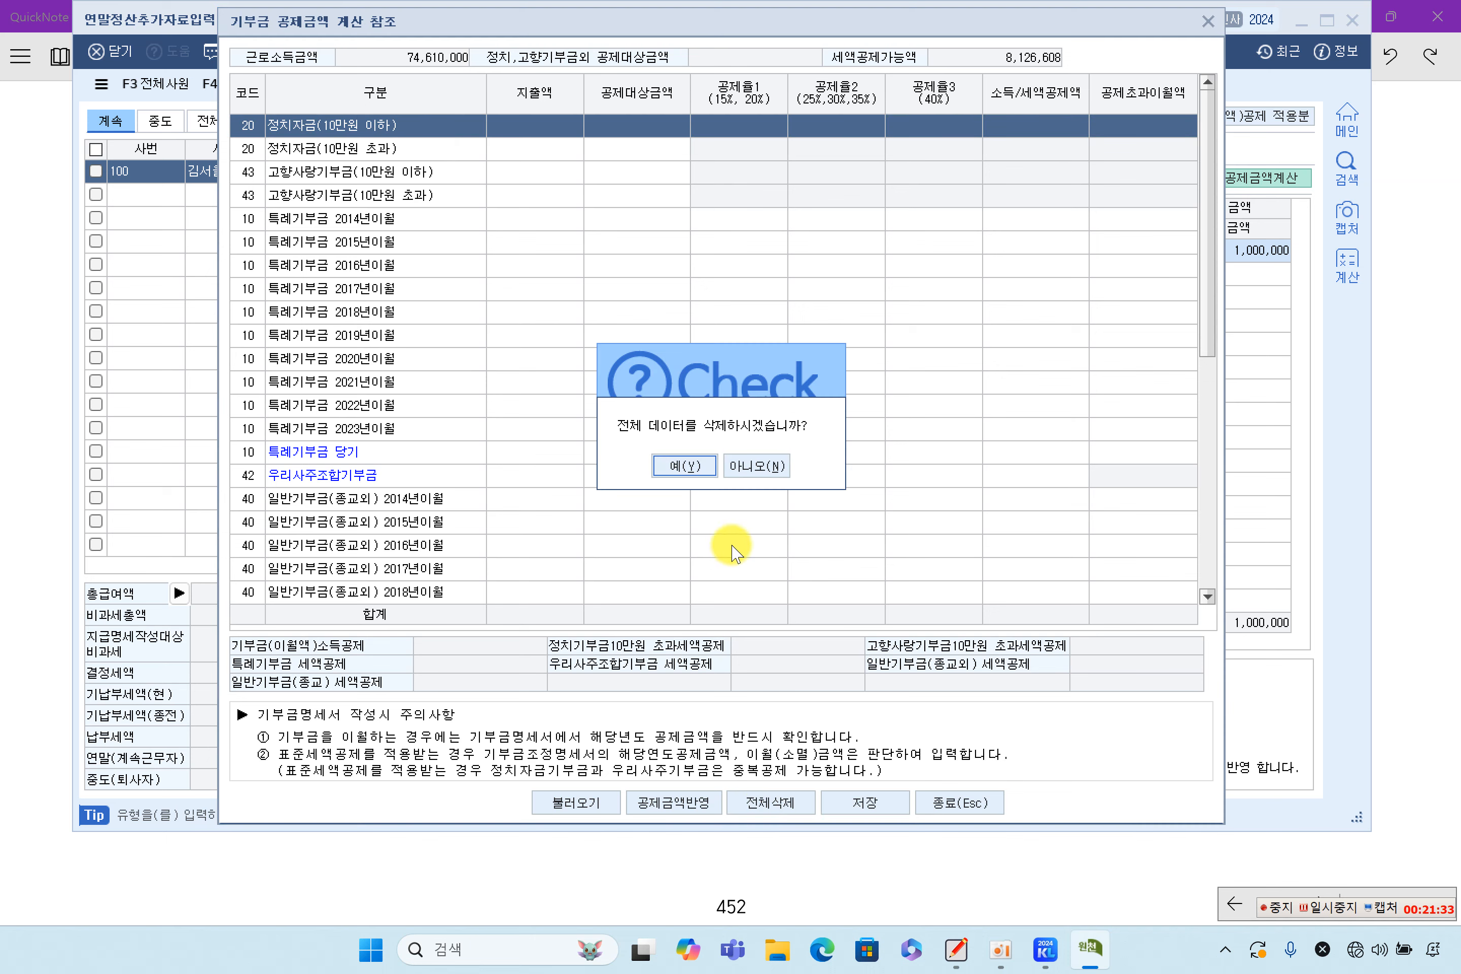
left_click(683, 465)
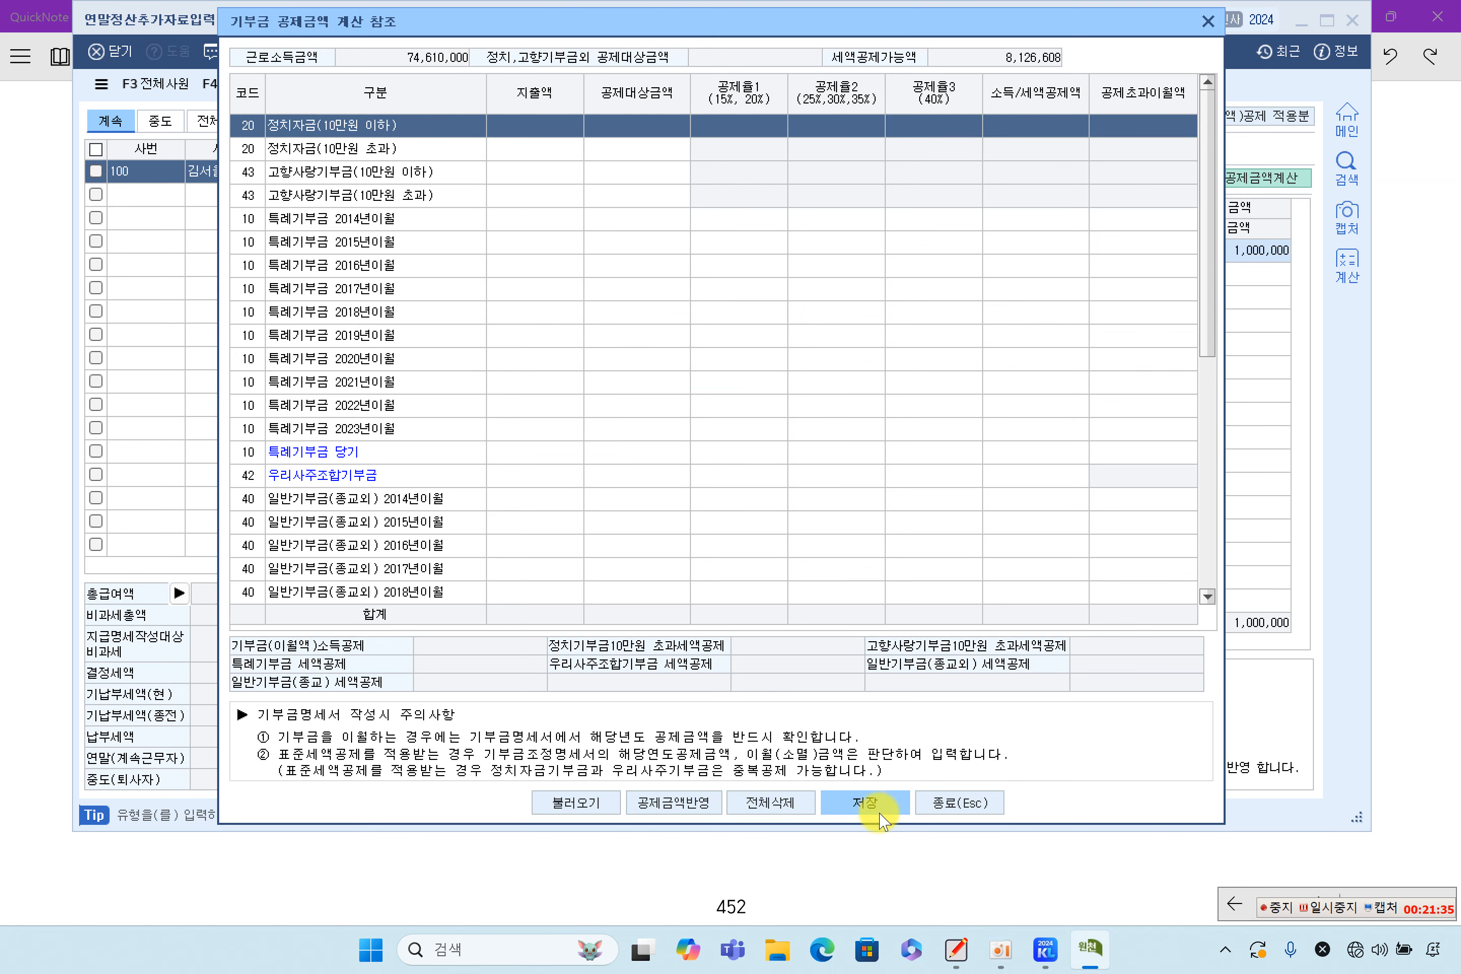
left_click(865, 803)
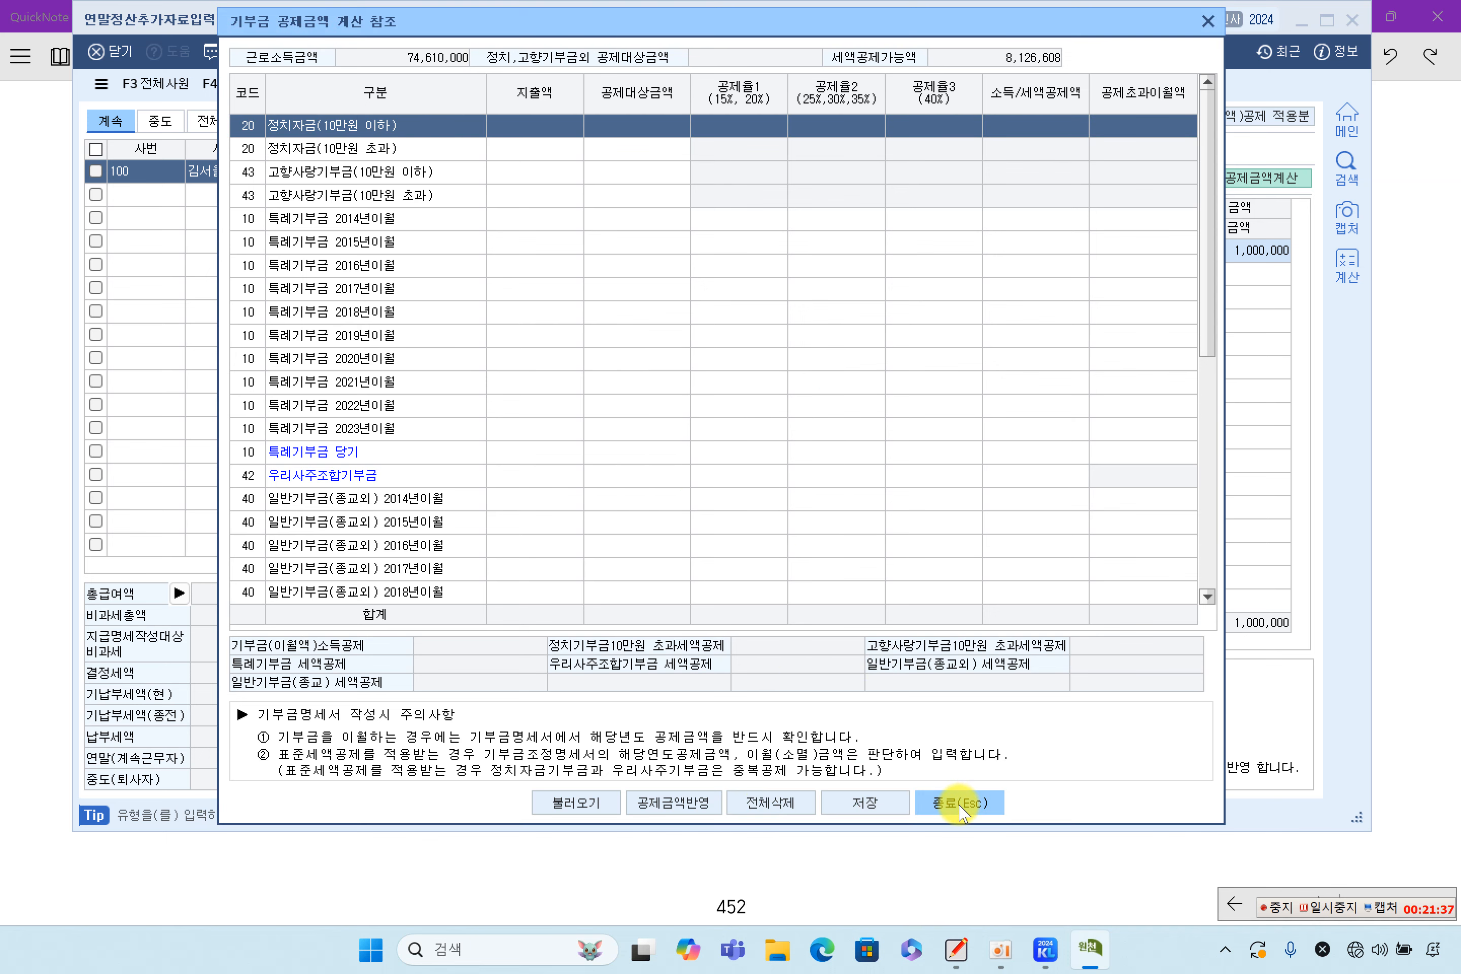
left_click(955, 804)
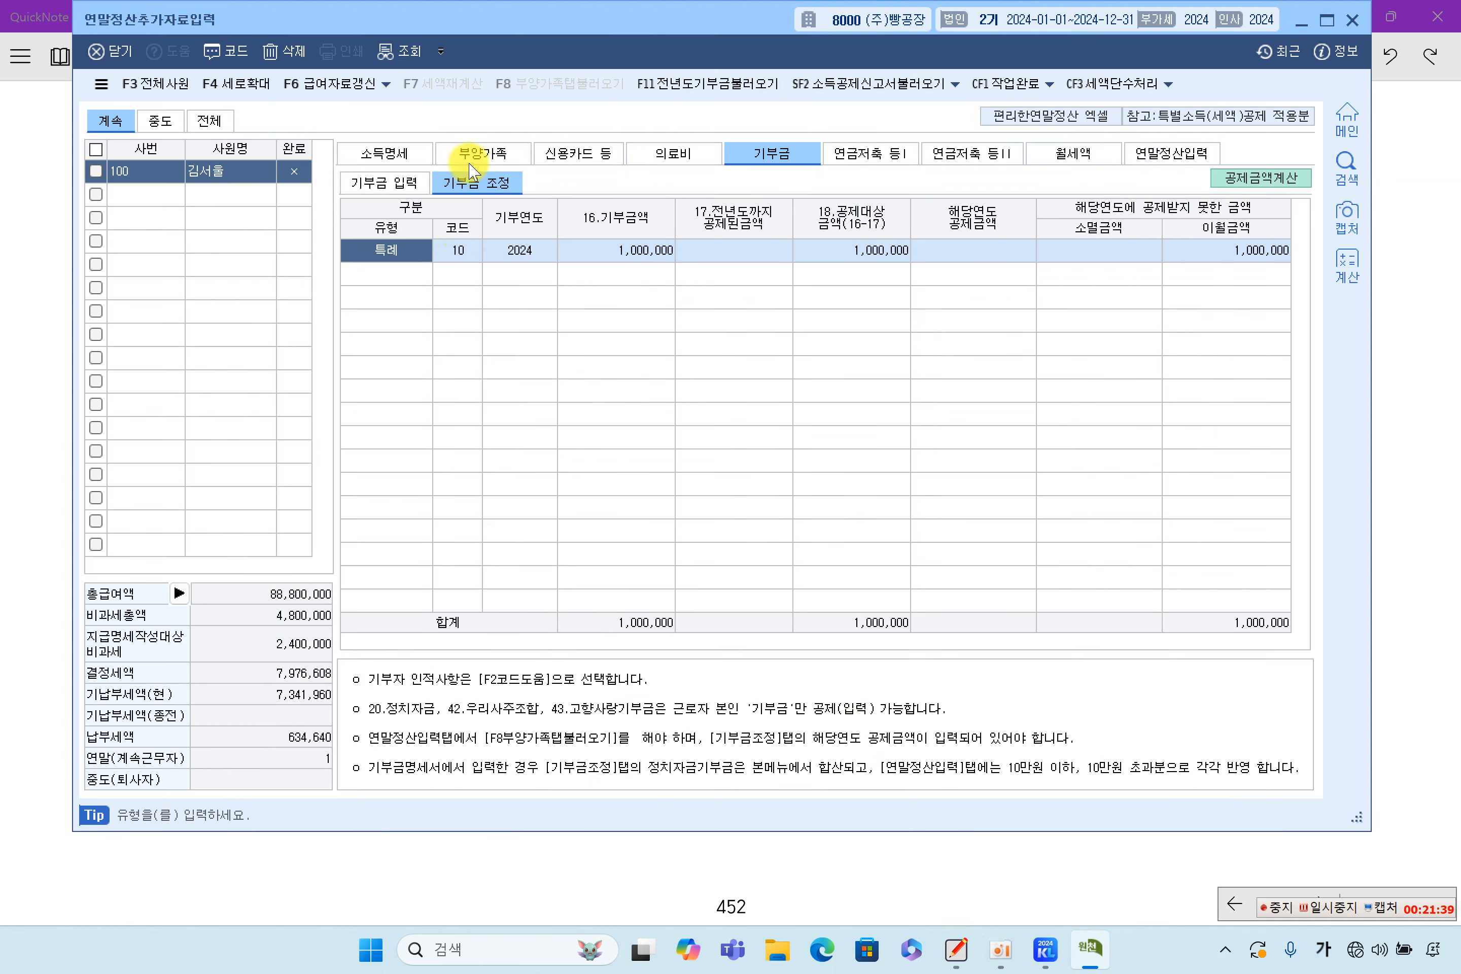
Delete the 특례 row and reload the settlement, dropping the 150,000 credit so 결정세액 is 8,126,608
left_click(284, 49)
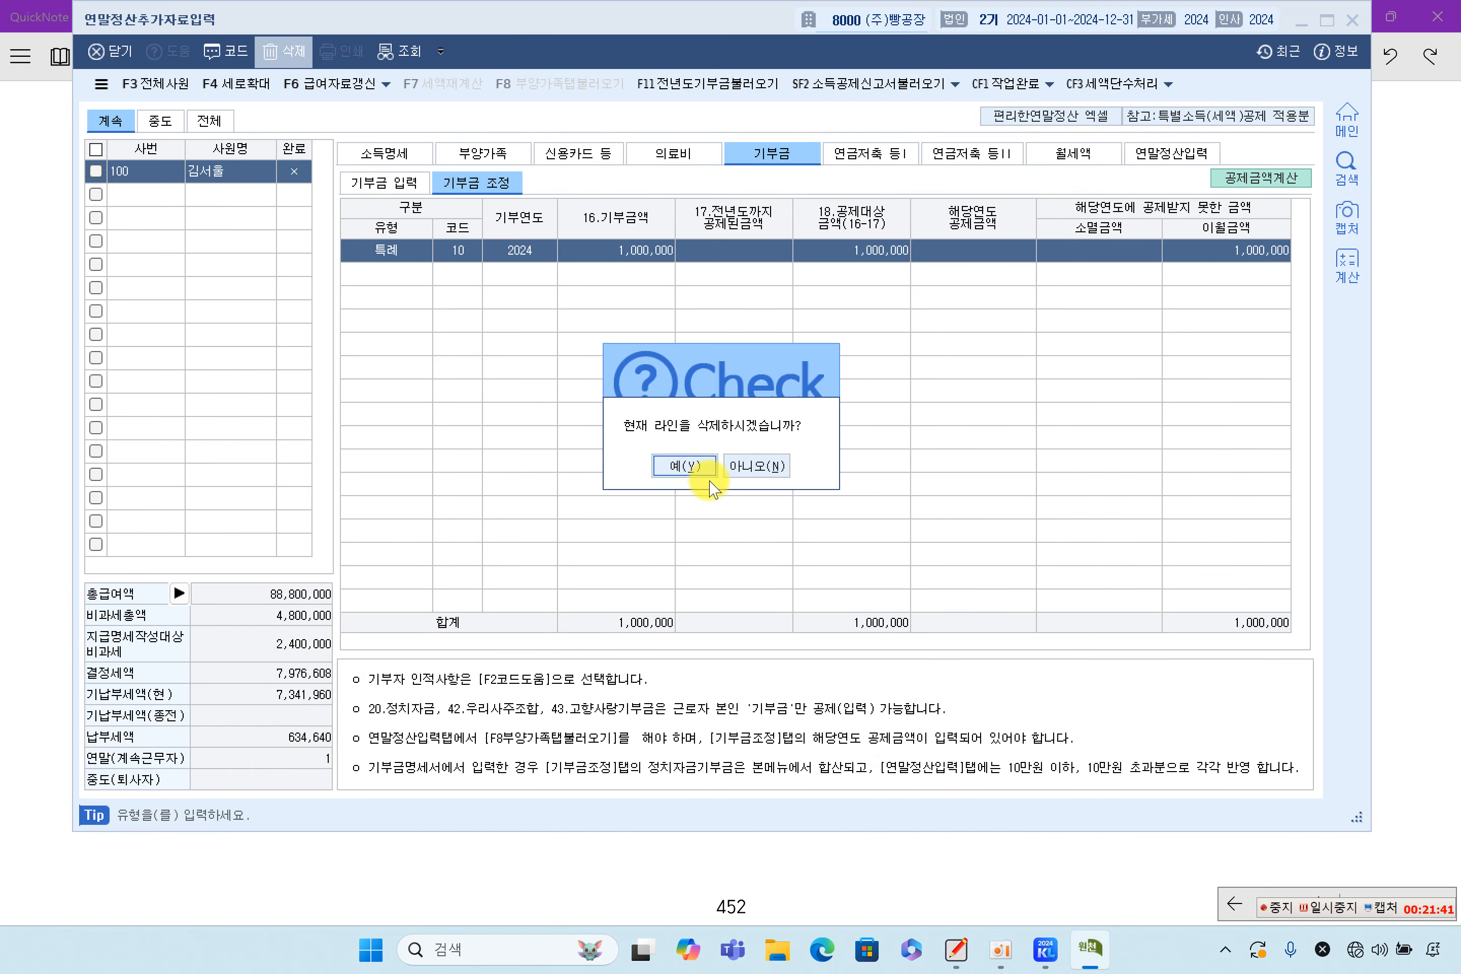
left_click(683, 466)
left_click(1173, 153)
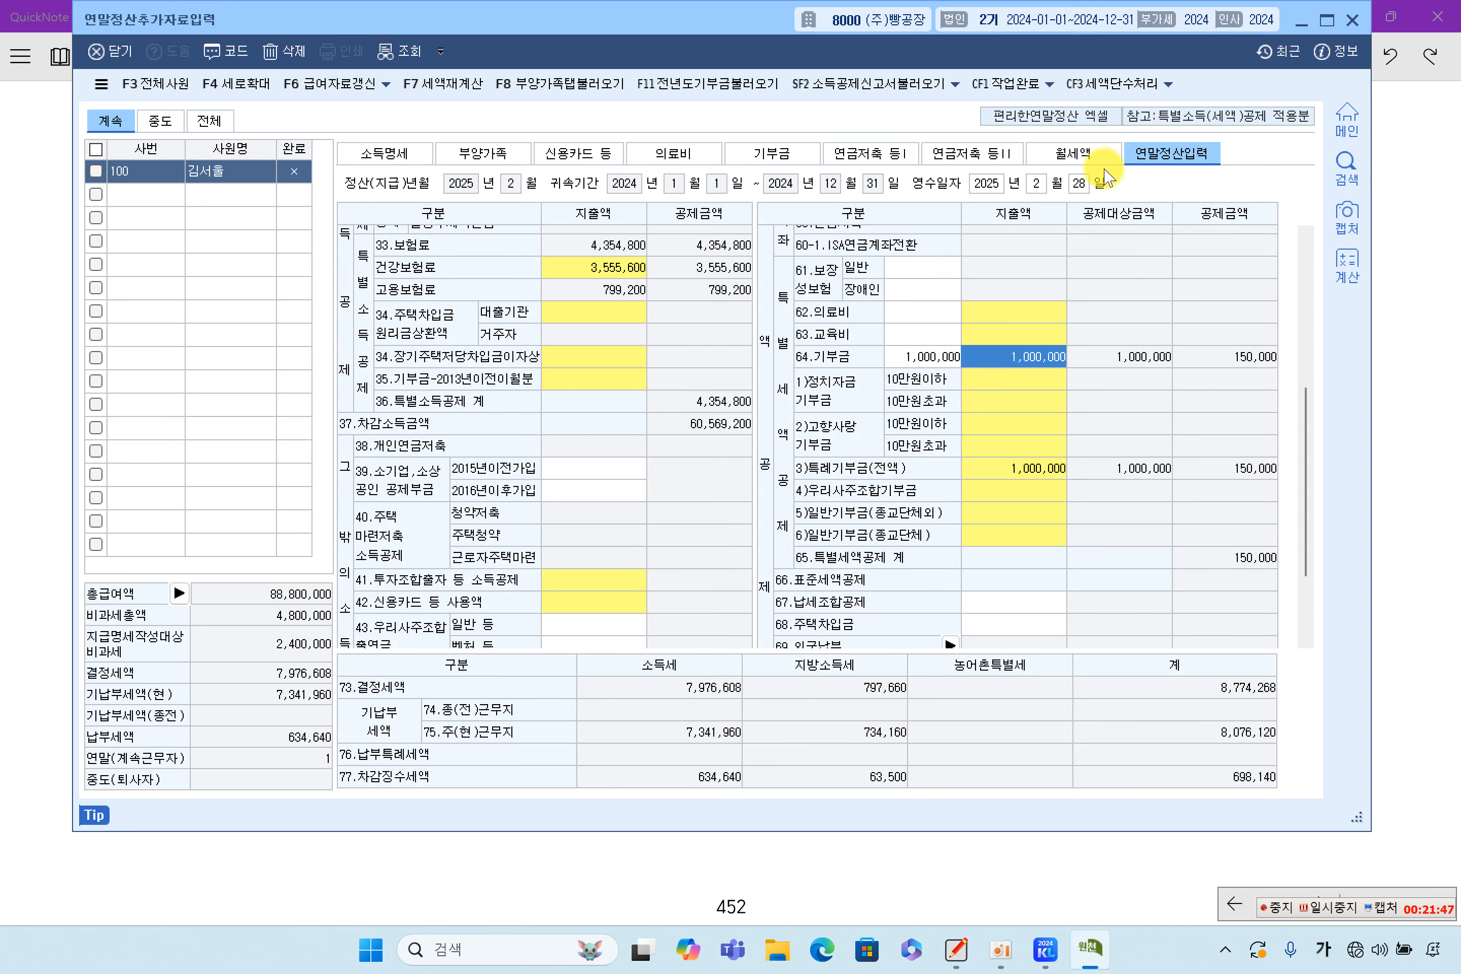
left_click(509, 84)
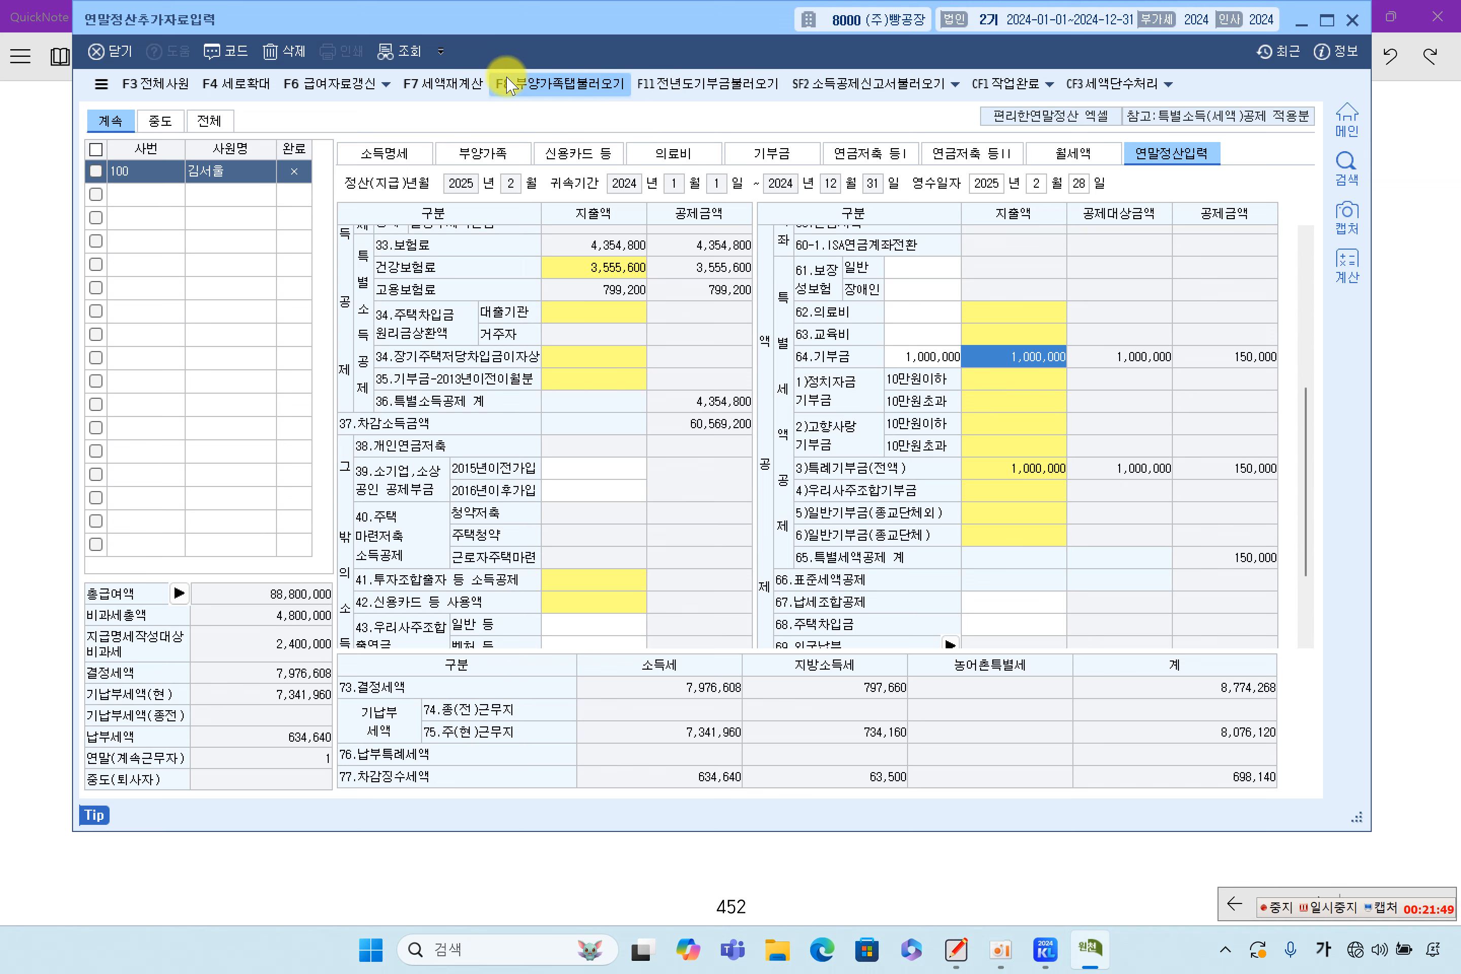
left_click(887, 516)
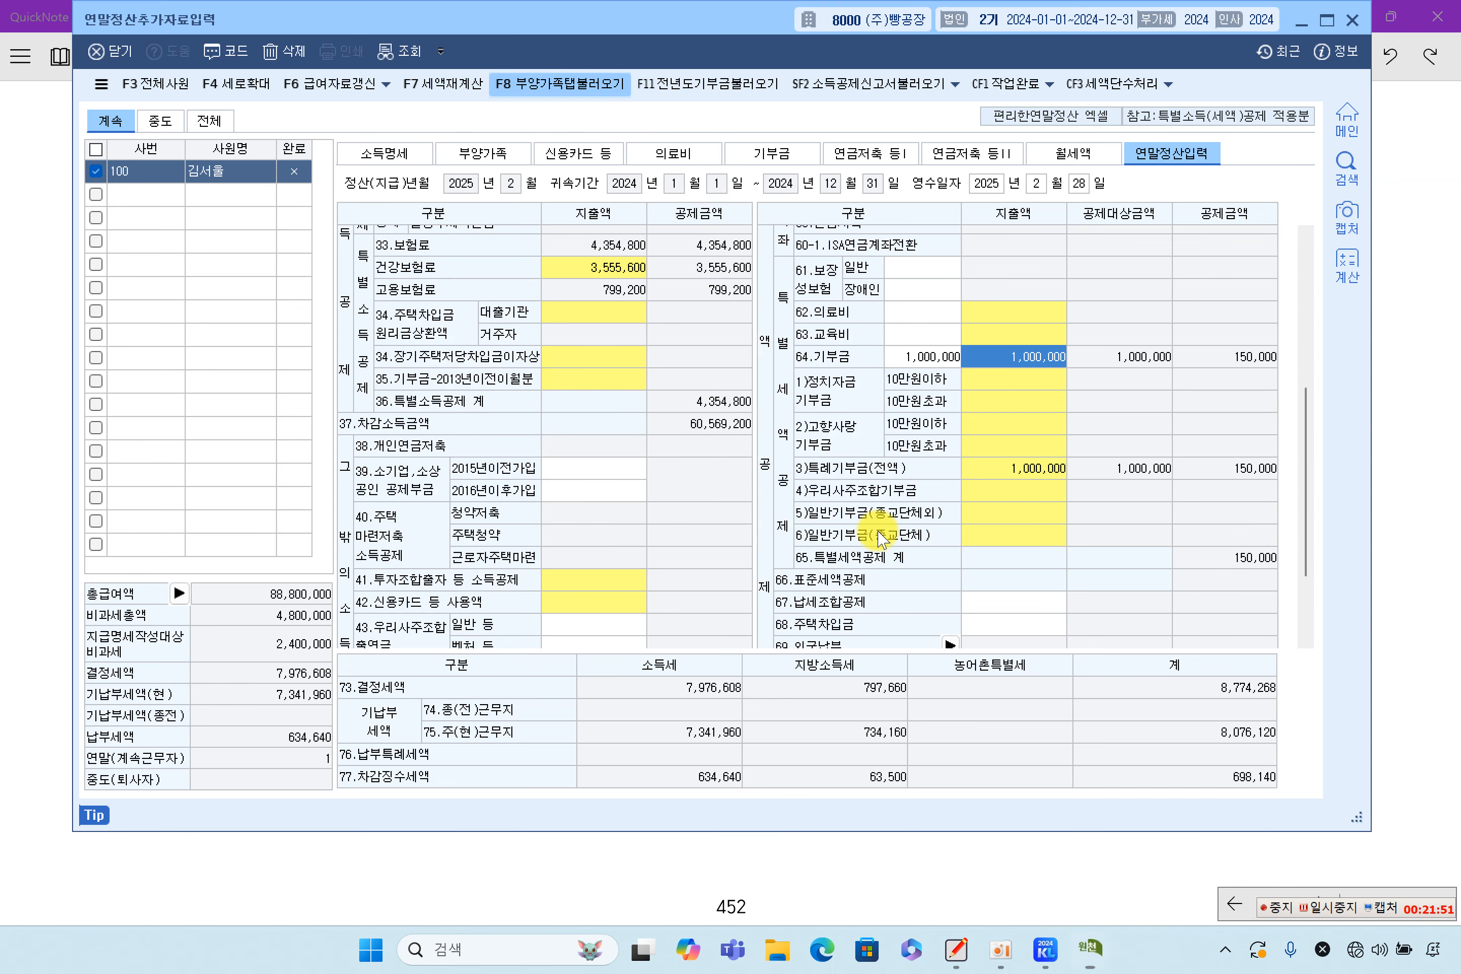
left_click(929, 360)
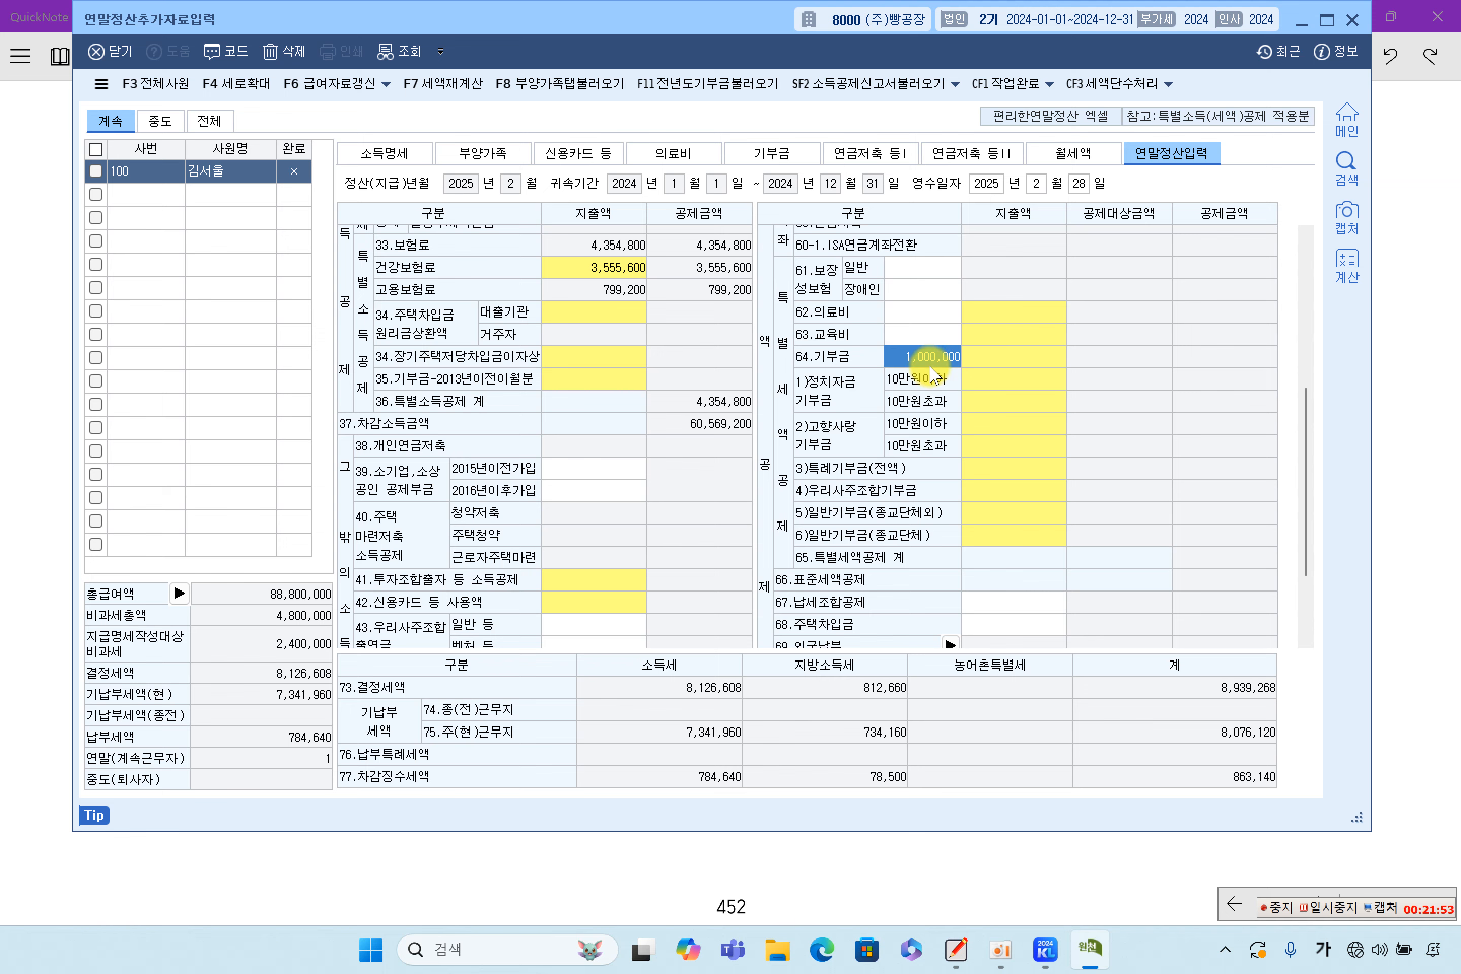
left_click(499, 161)
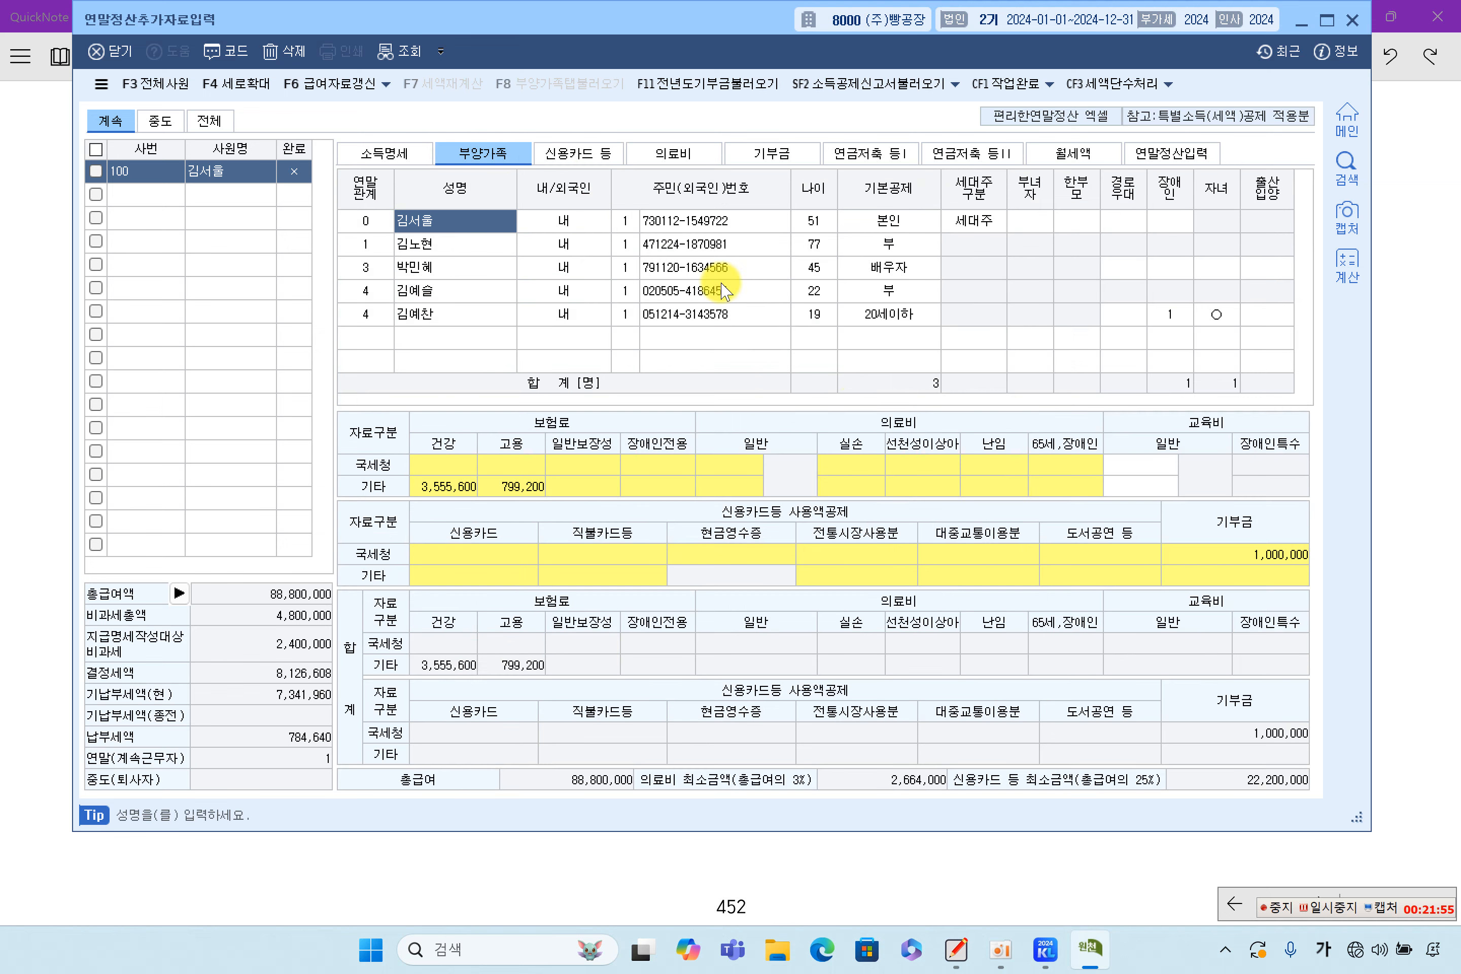
Delete the 1,000,000 특례 cash donation line from 기부금 입력, leaving 기부금 조정 empty
left_click(1169, 554)
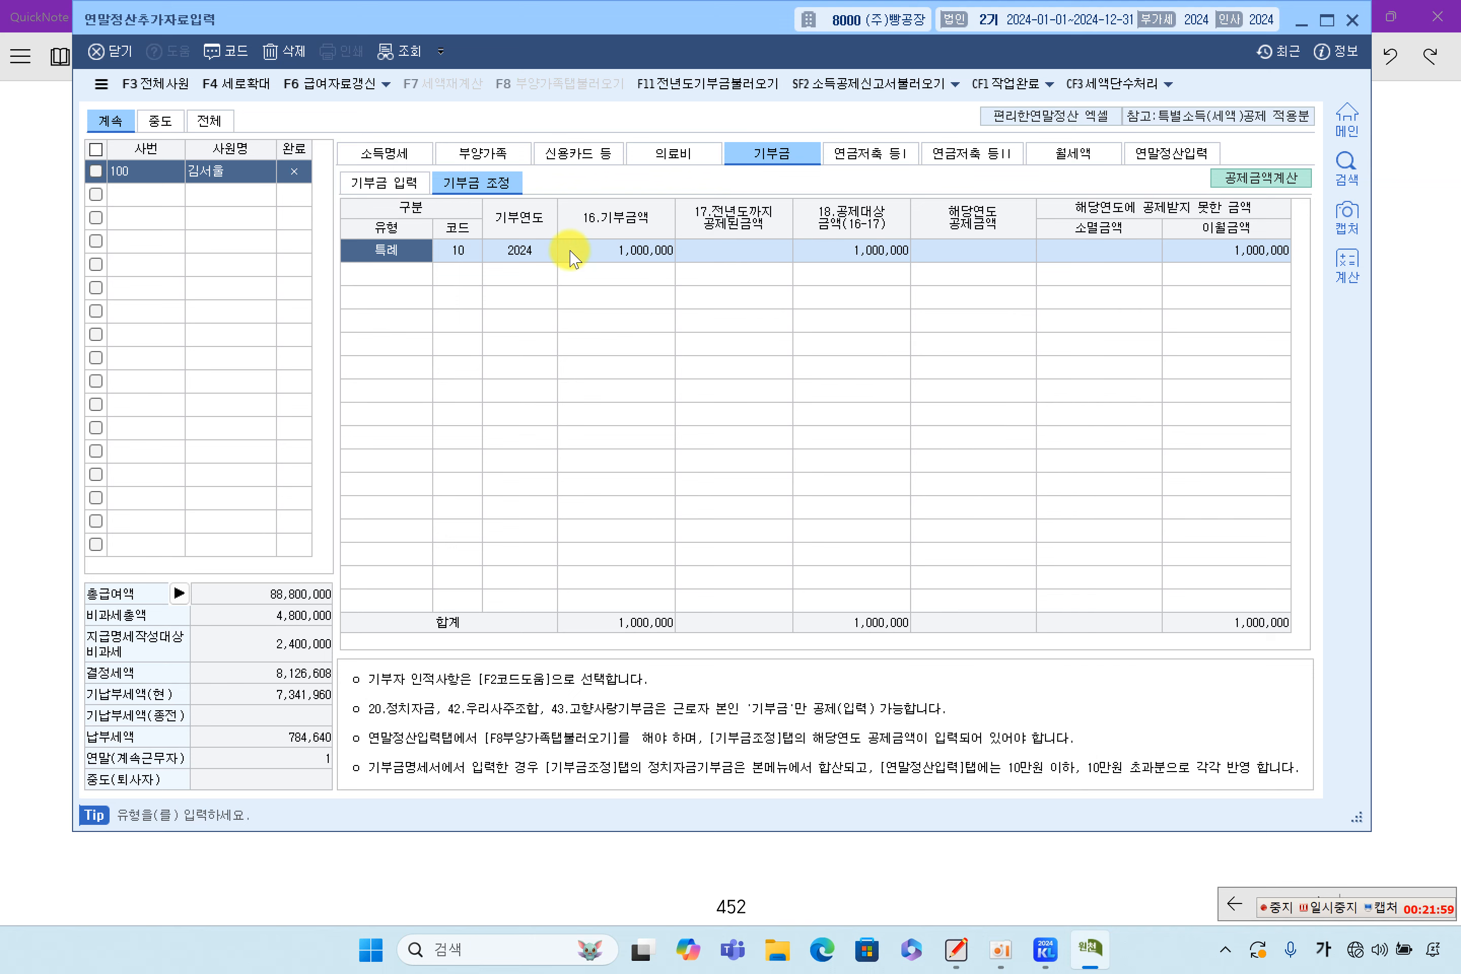
left_click(386, 182)
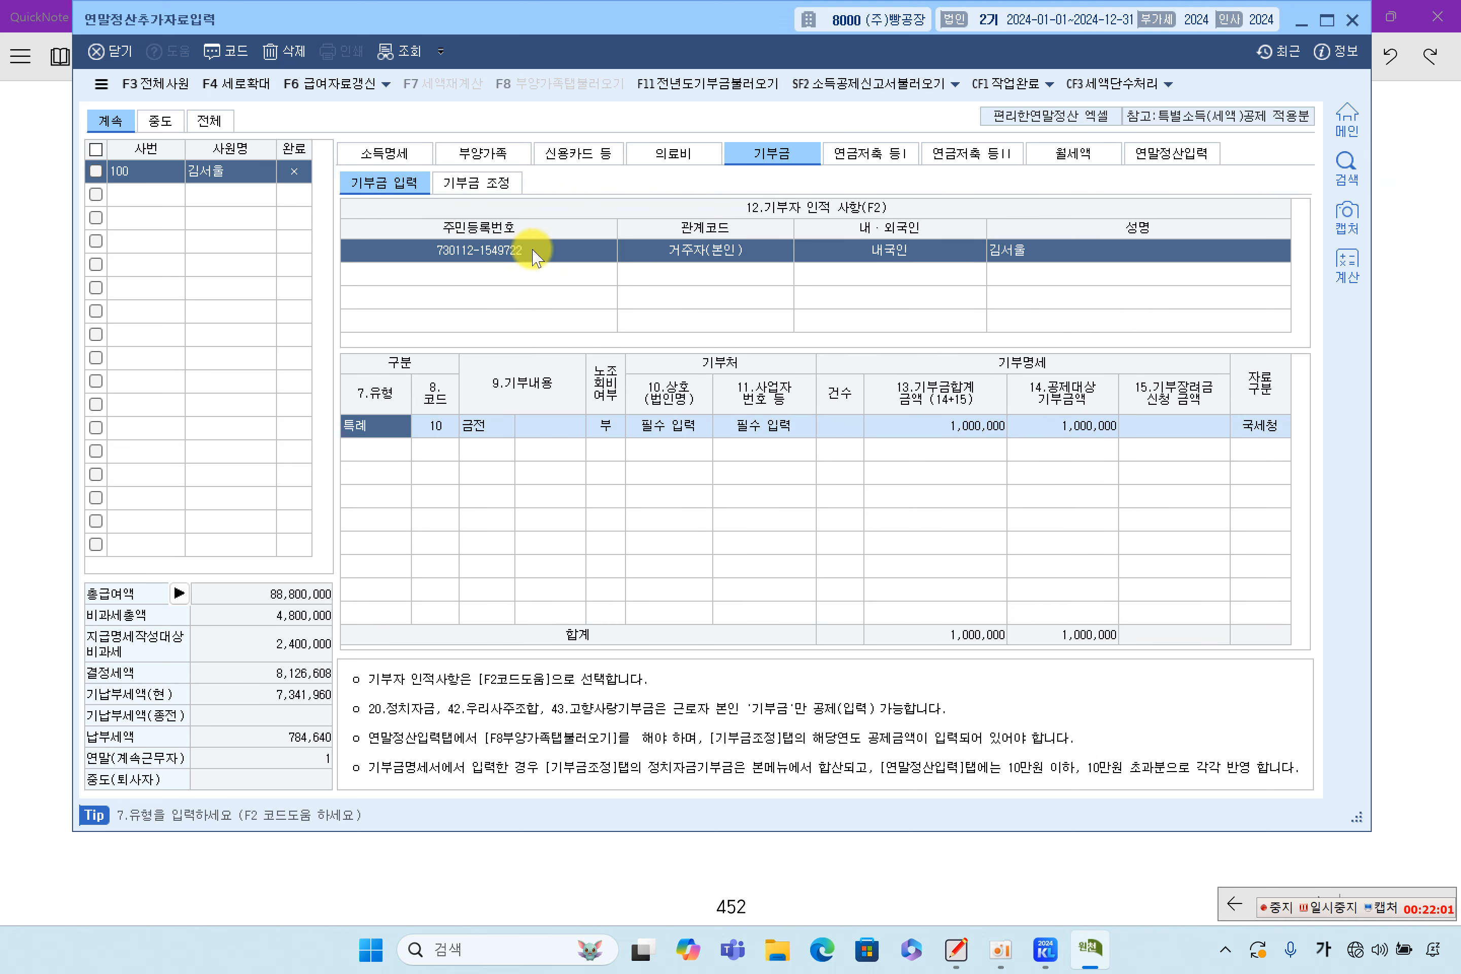
left_click(284, 51)
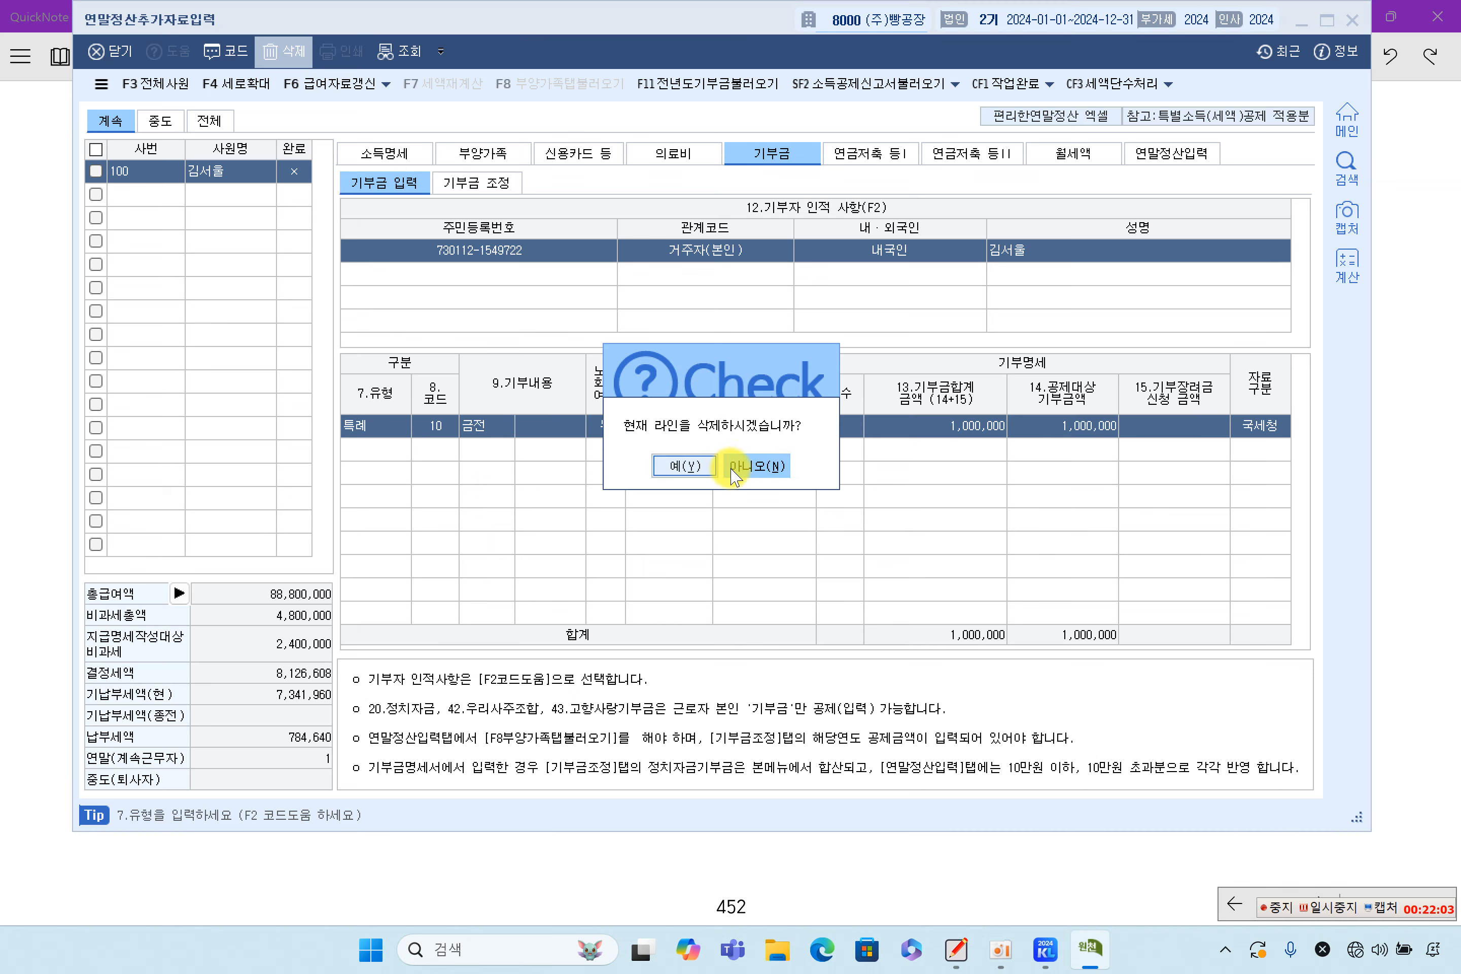
left_click(691, 468)
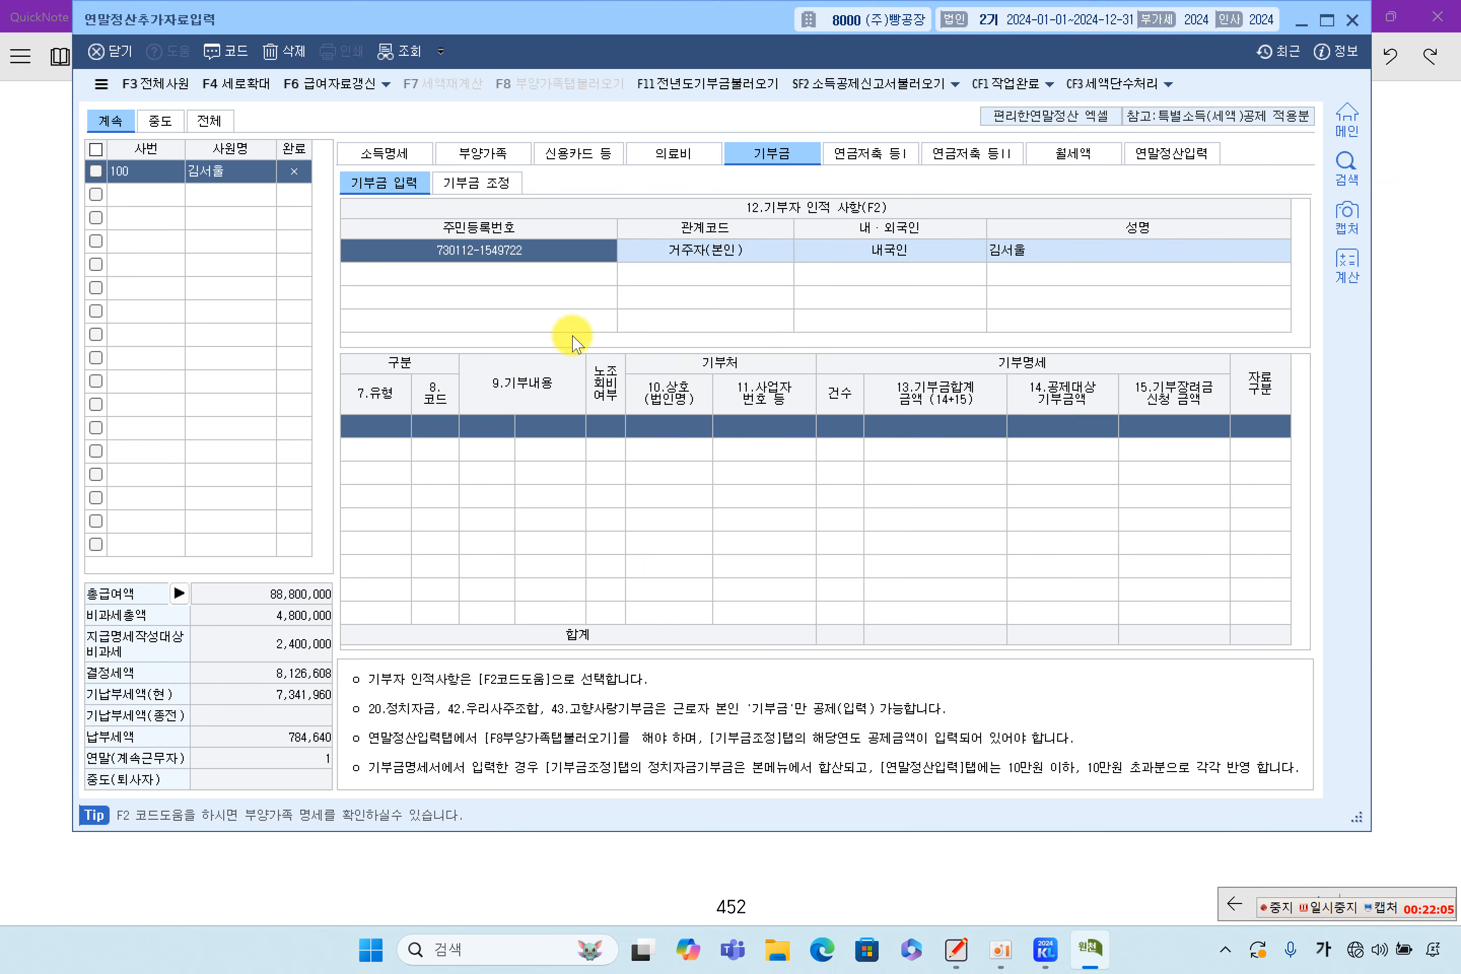
left_click(503, 184)
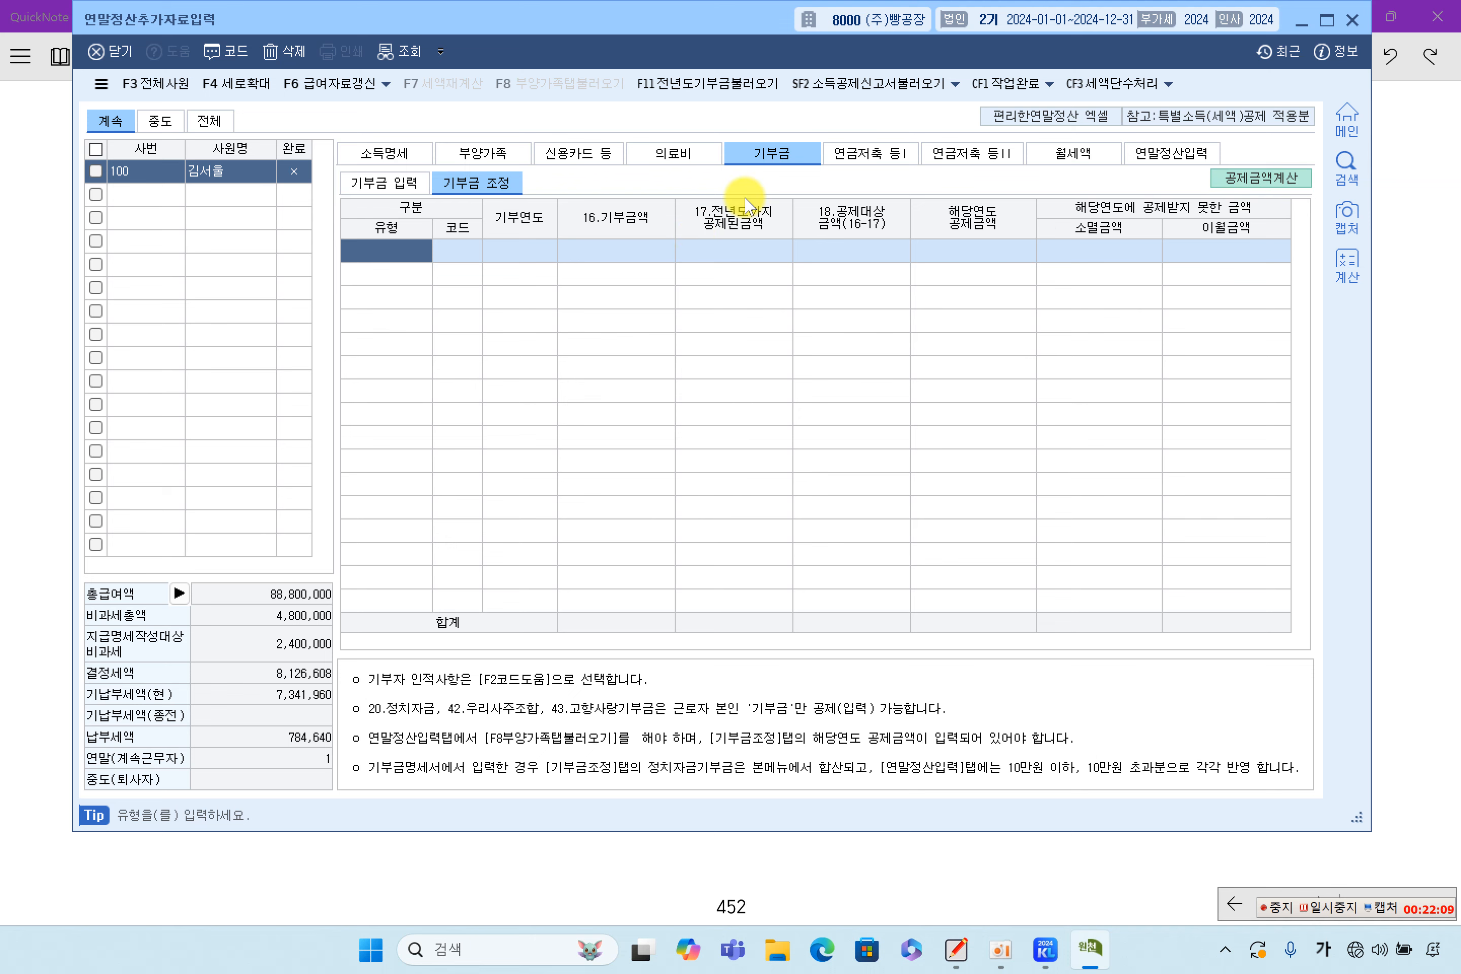
left_click(1144, 158)
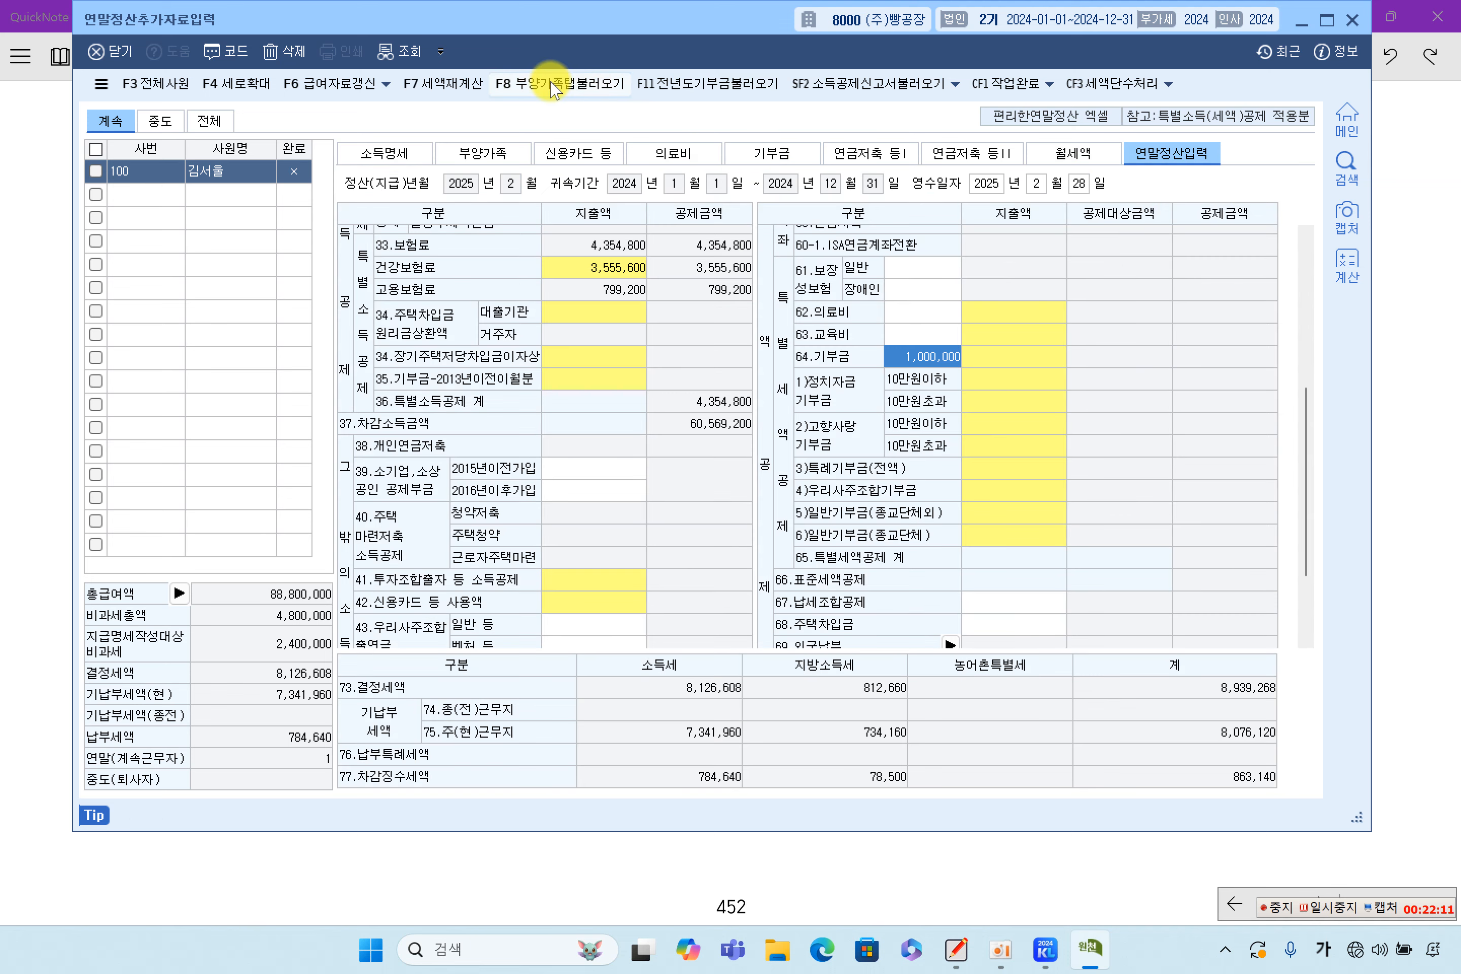
Reload the dependents' data with F8, then confirm the 기부금 입력 and 기부금 조정 sub-tabs are empty
left_click(546, 86)
left_click(867, 524)
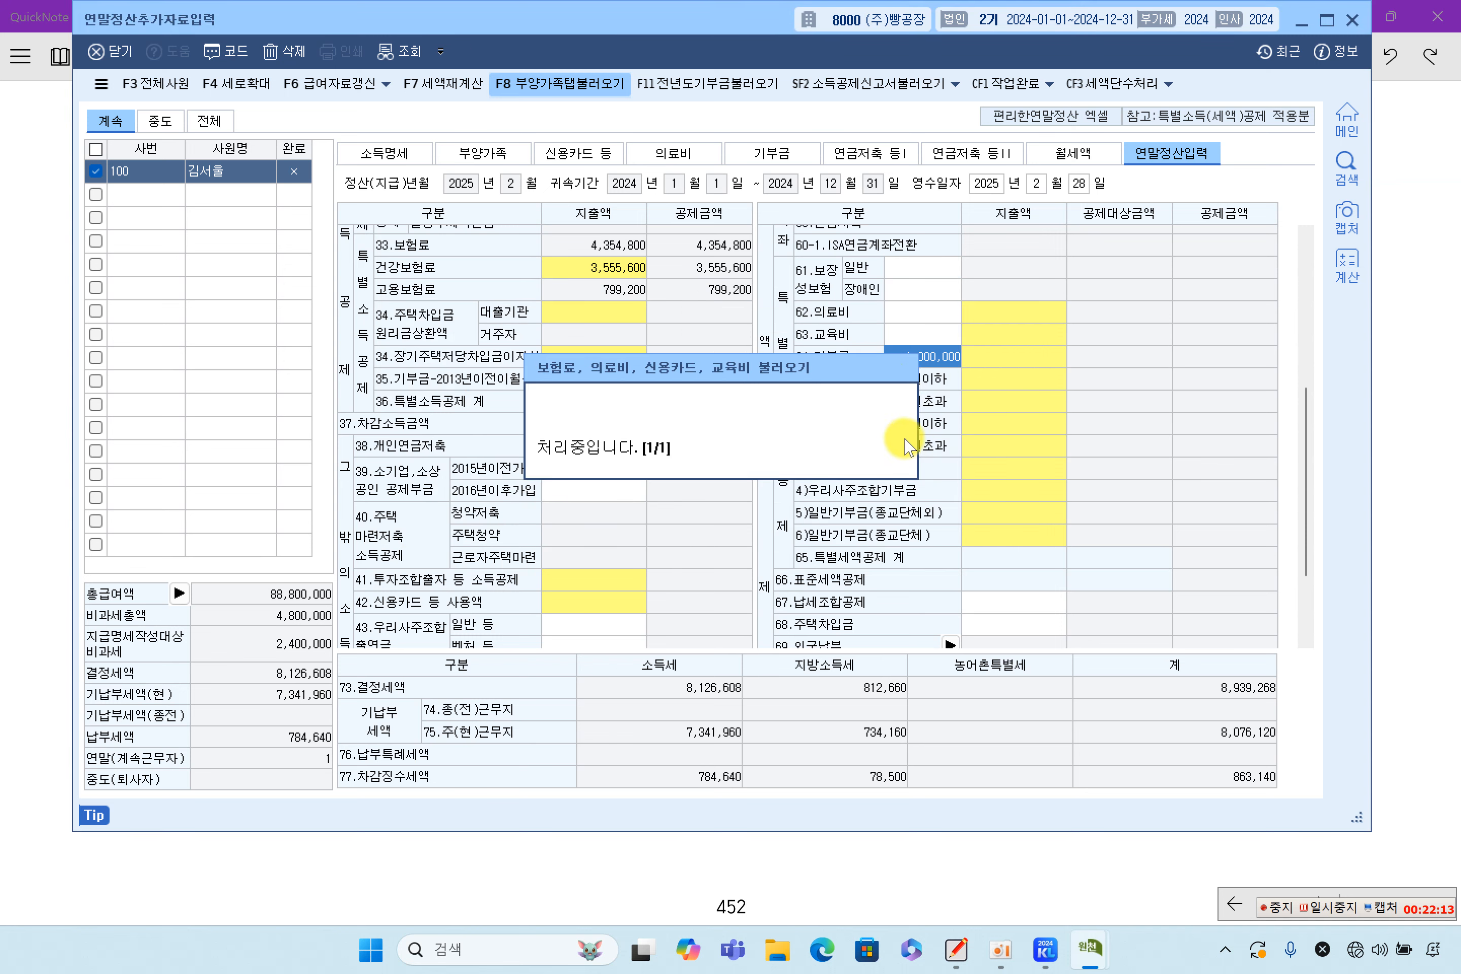
left_click(751, 153)
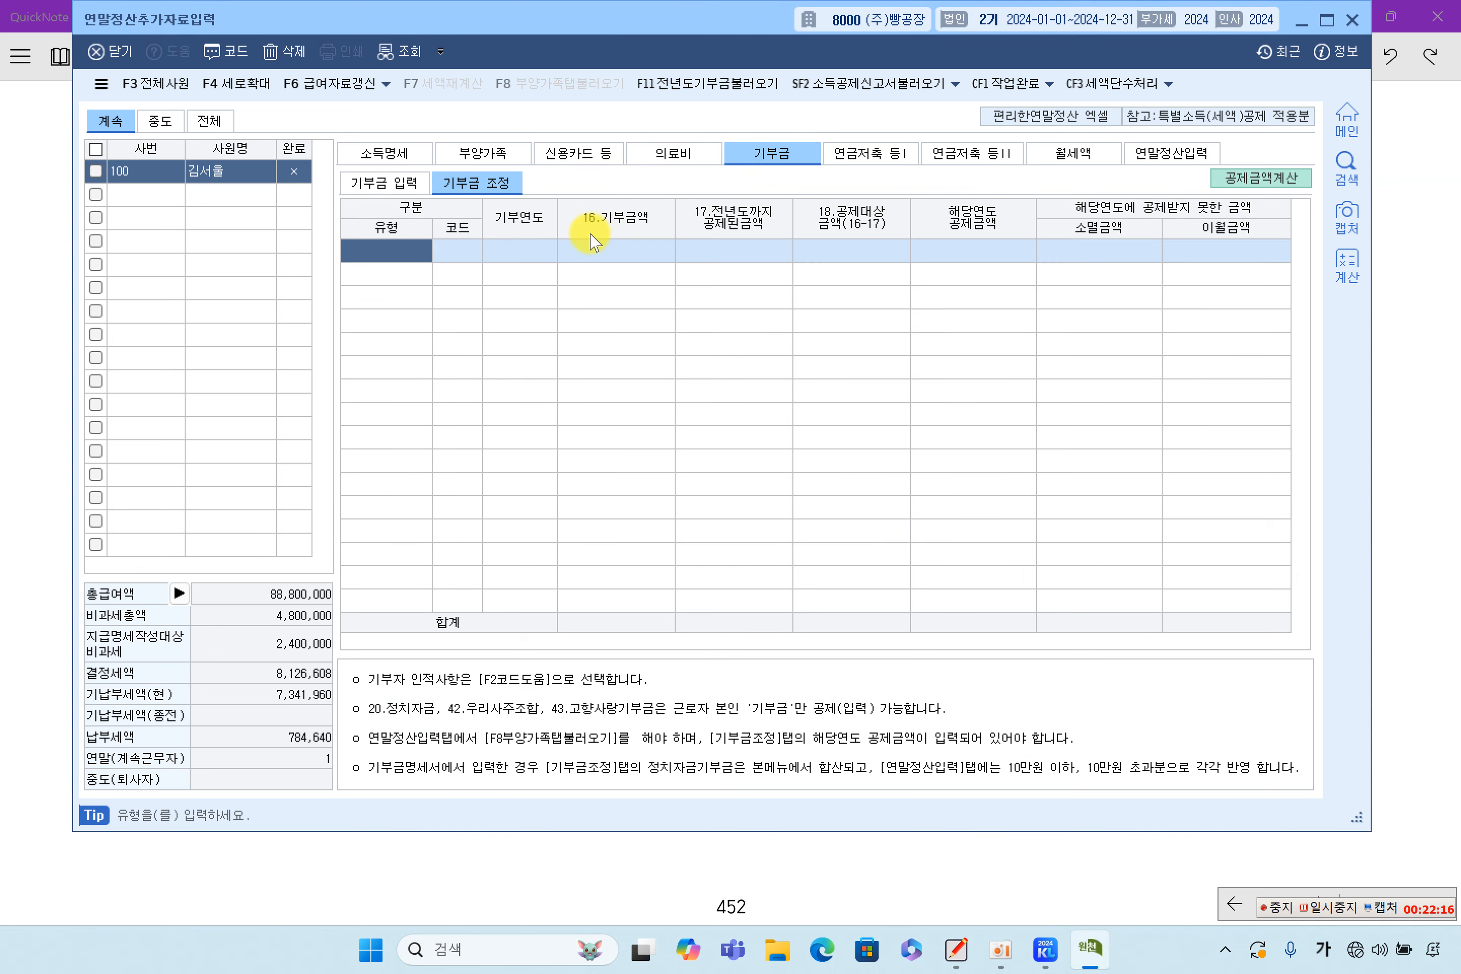
left_click(382, 183)
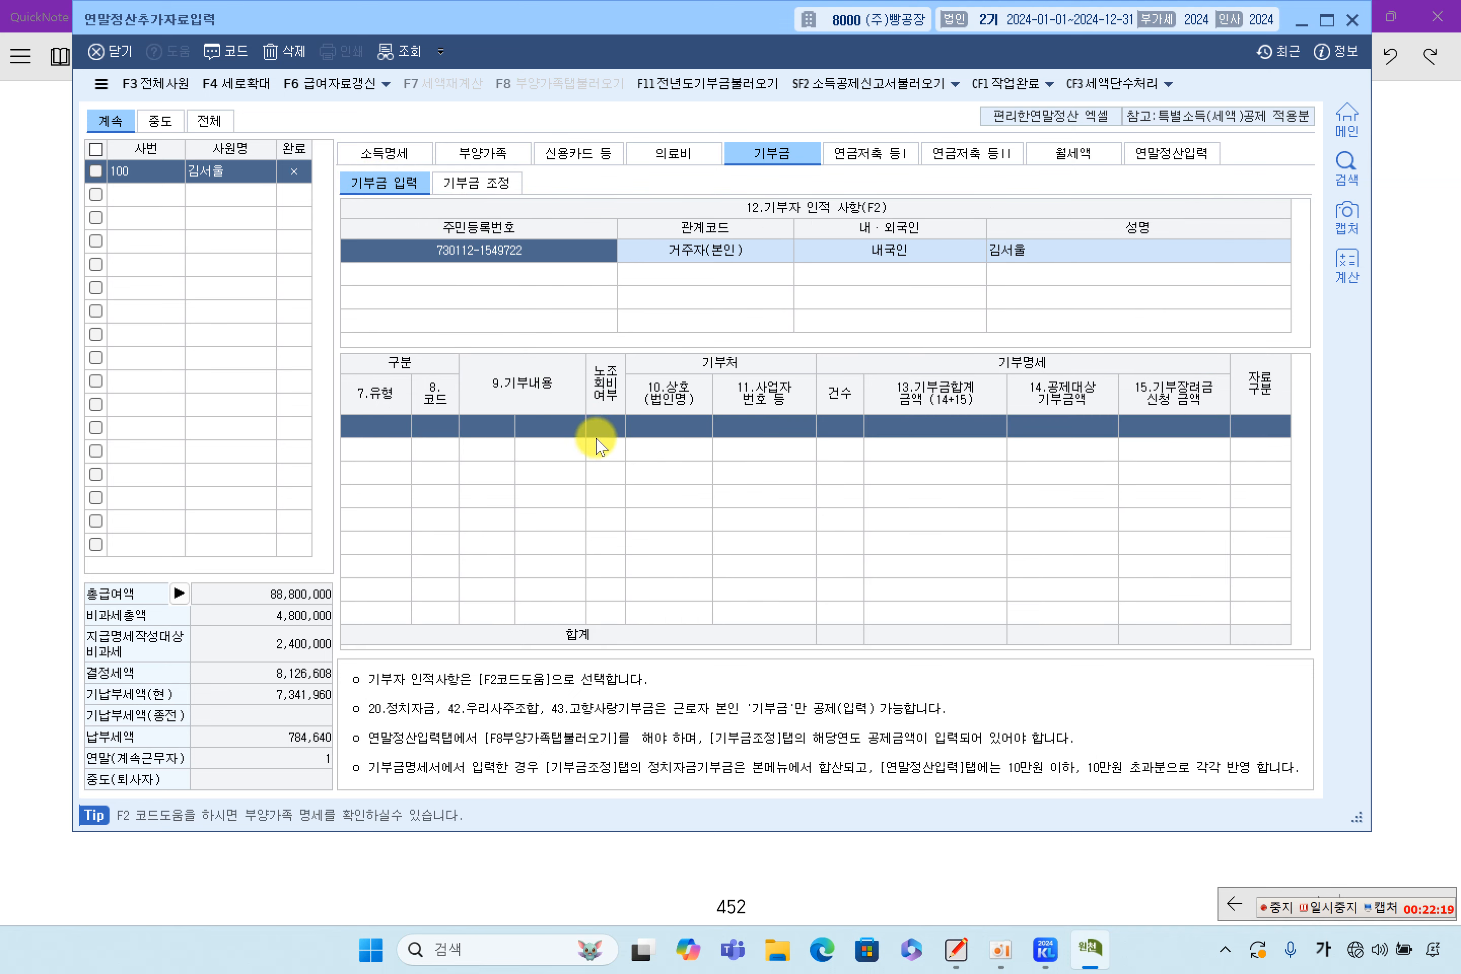
left_click(481, 184)
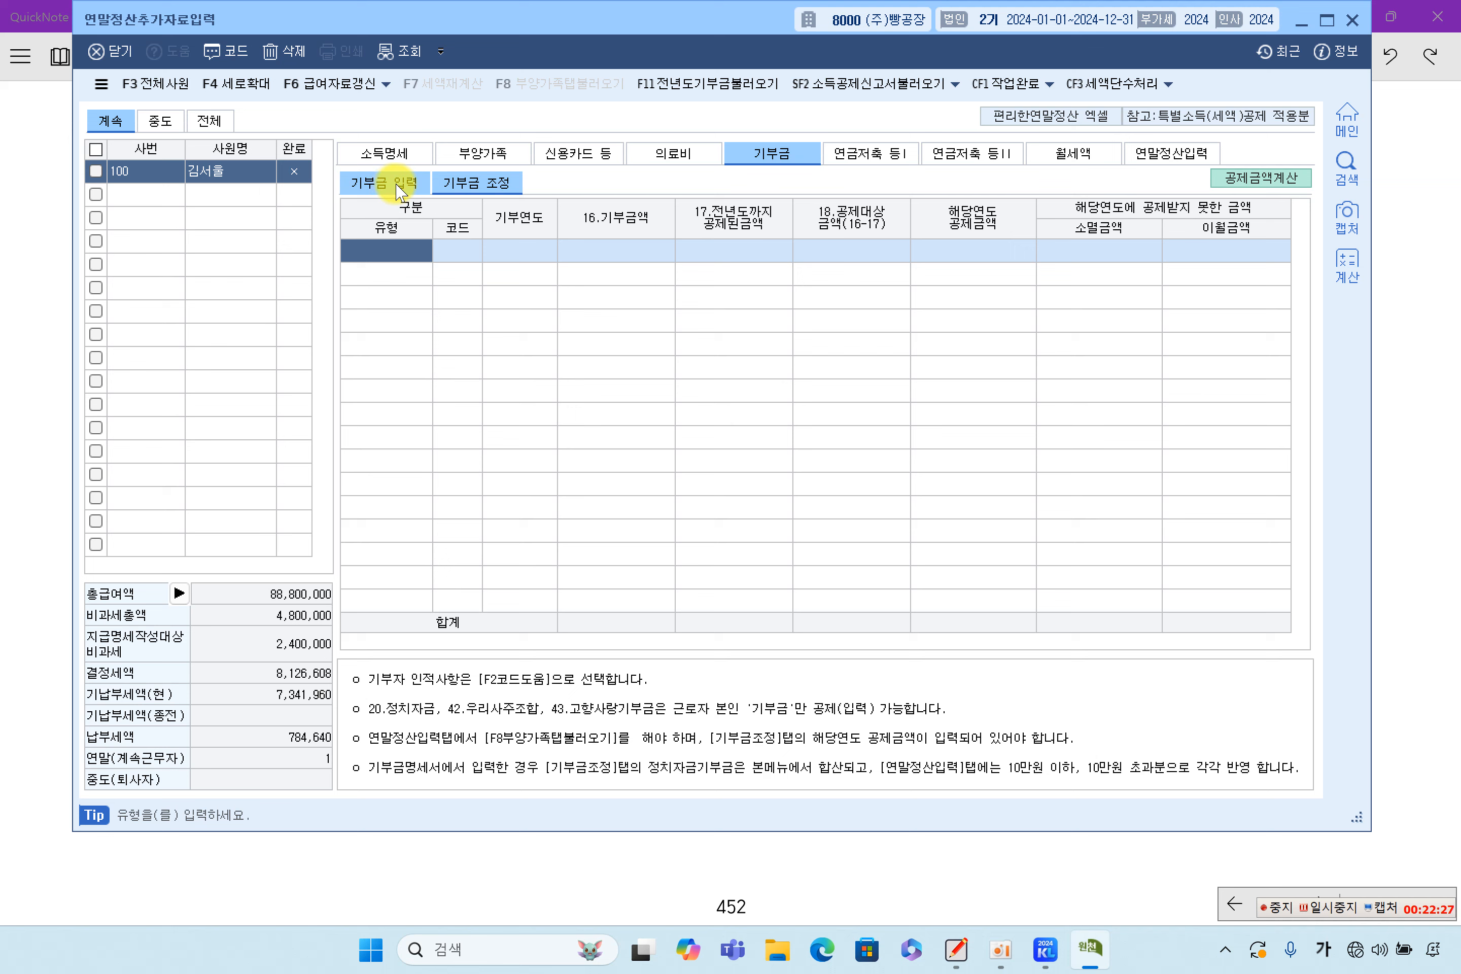
left_click(479, 153)
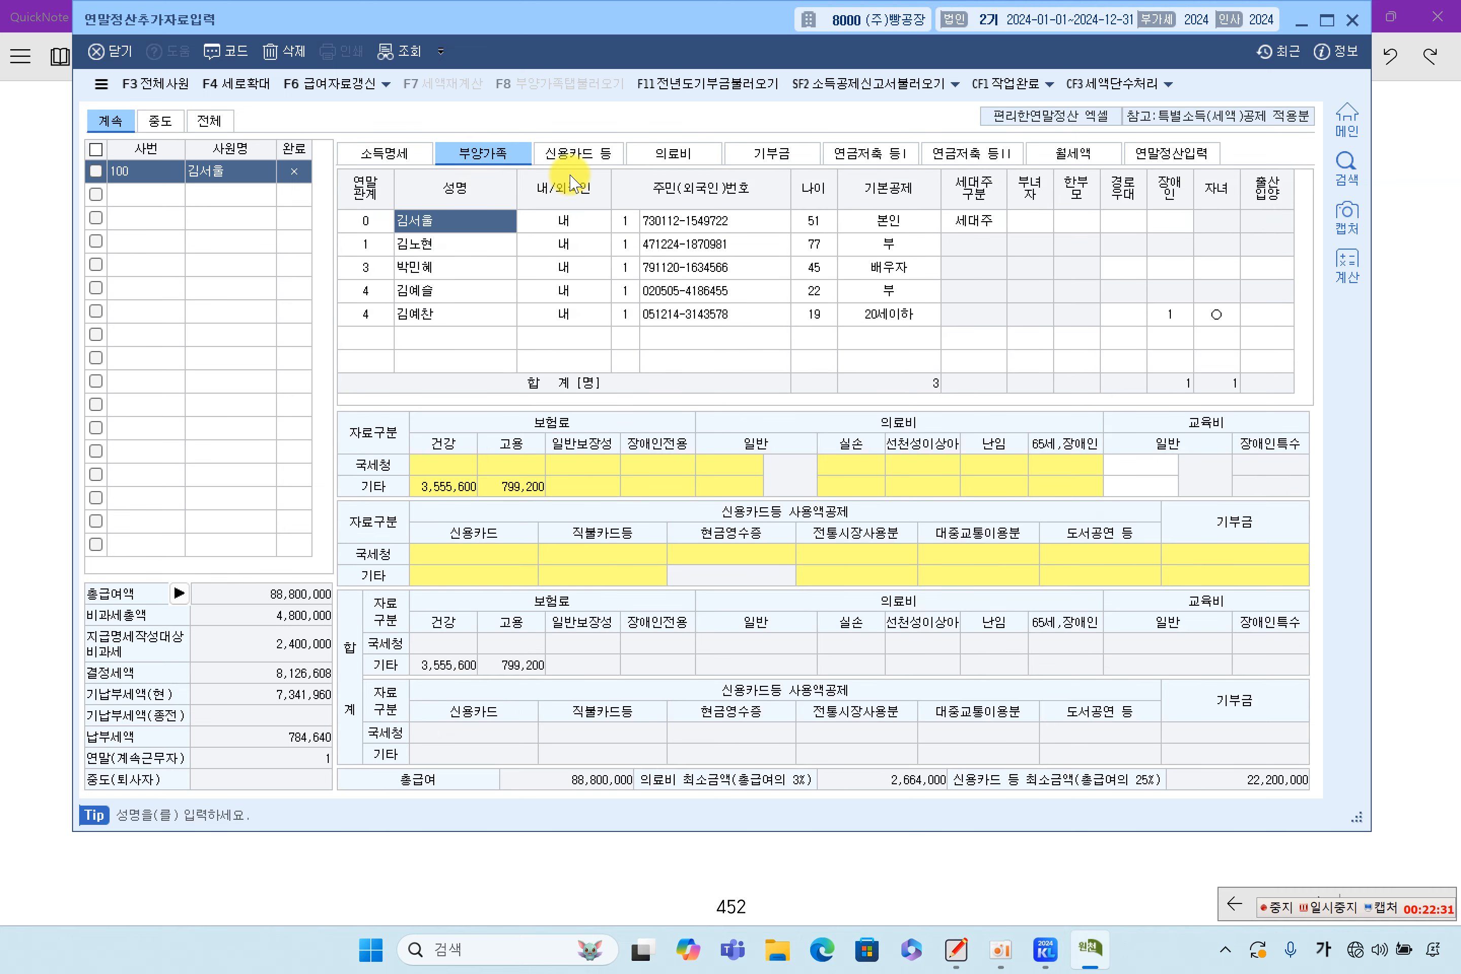
left_click(1429, 343)
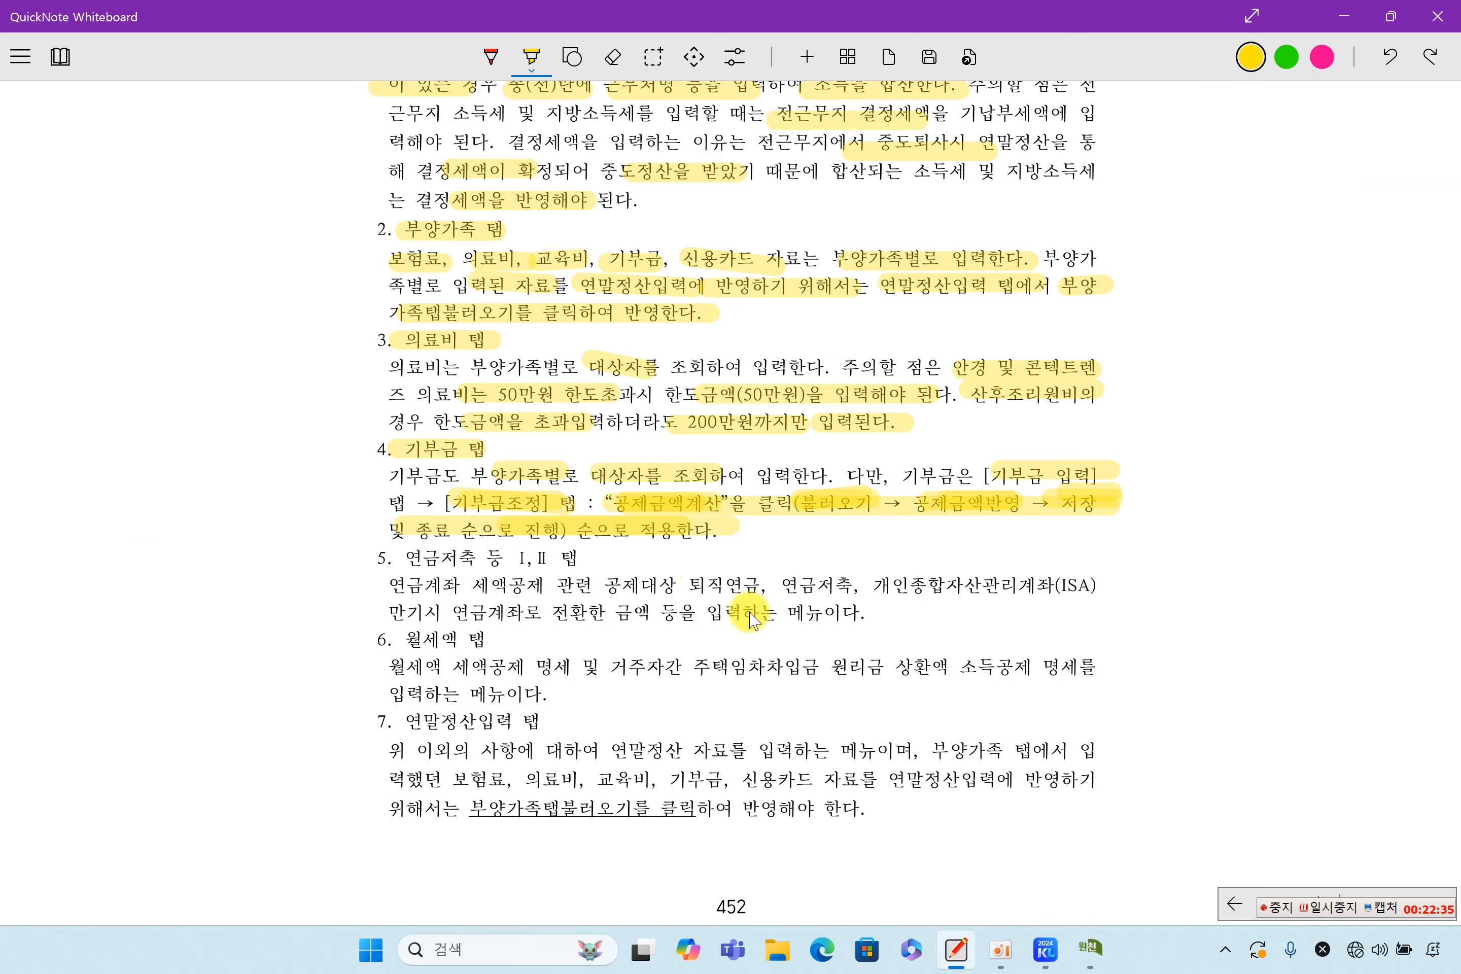
Highlight the 연금저축 등 Ⅰ,Ⅱ heading, item 5's lines and 연금계좌로 전환 in yellow
scroll(752, 619, "down", 2)
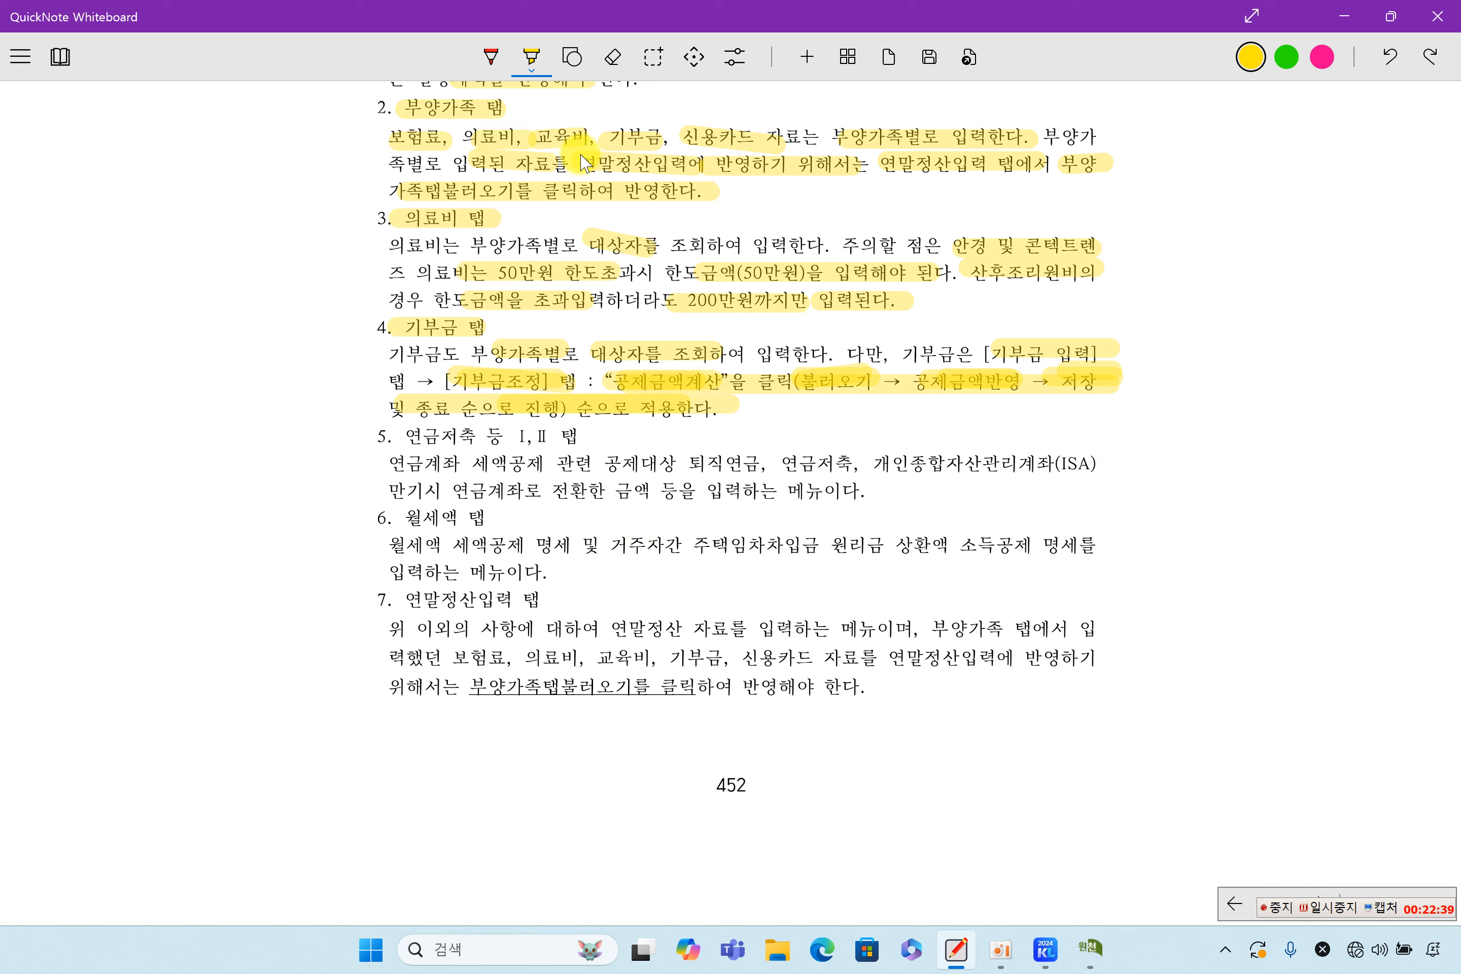
left_click(531, 56)
left_click(354, 474)
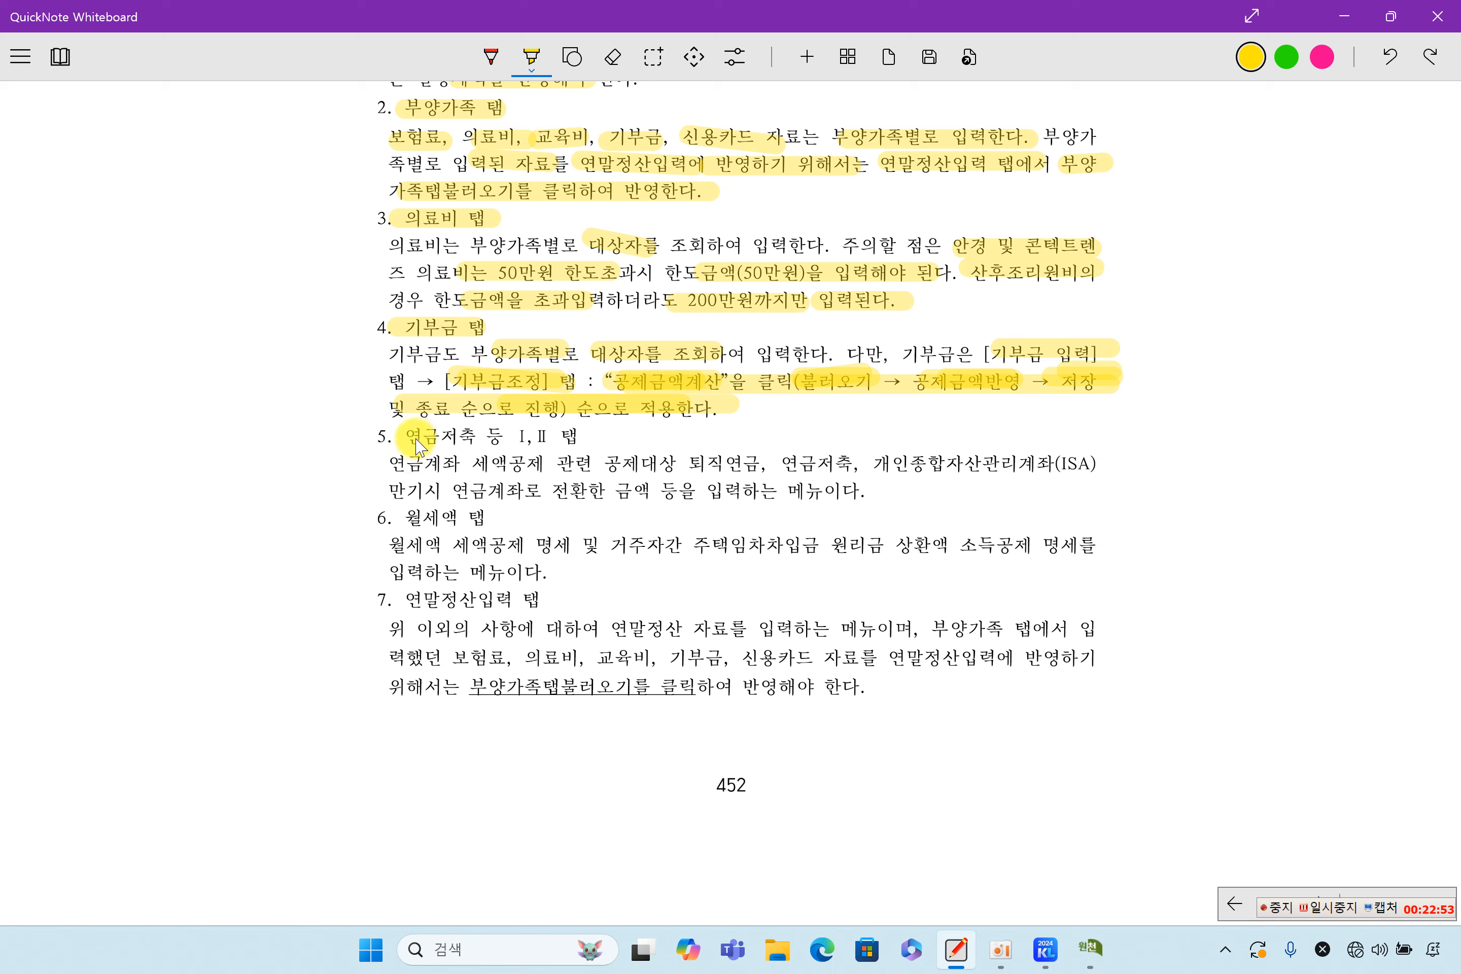
left_click_drag(443, 445, 557, 444)
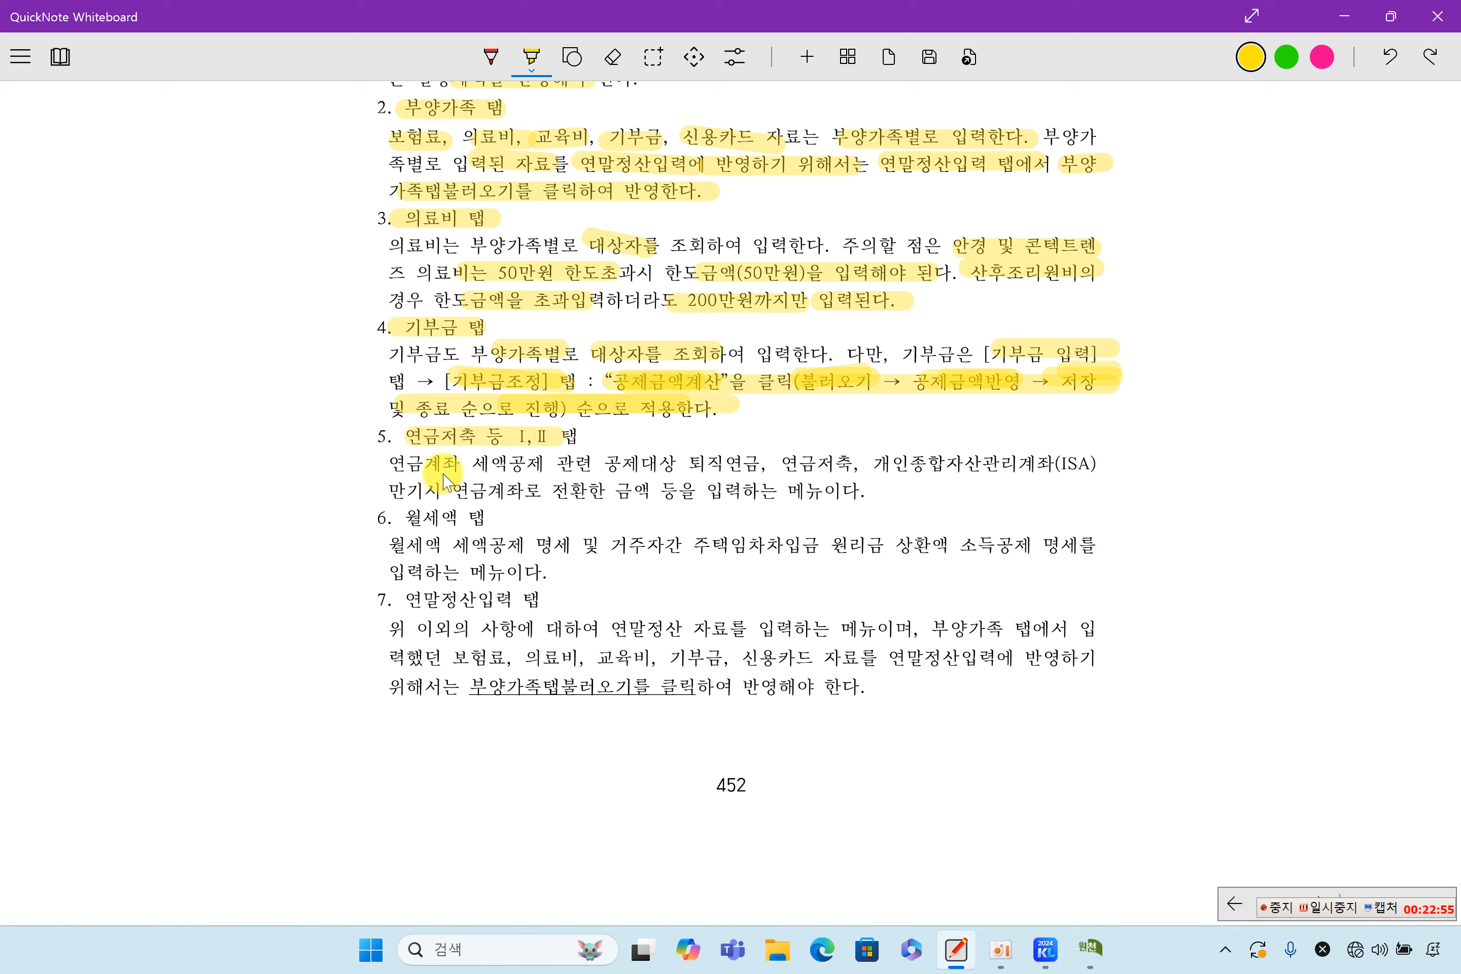
left_click_drag(380, 463, 905, 468)
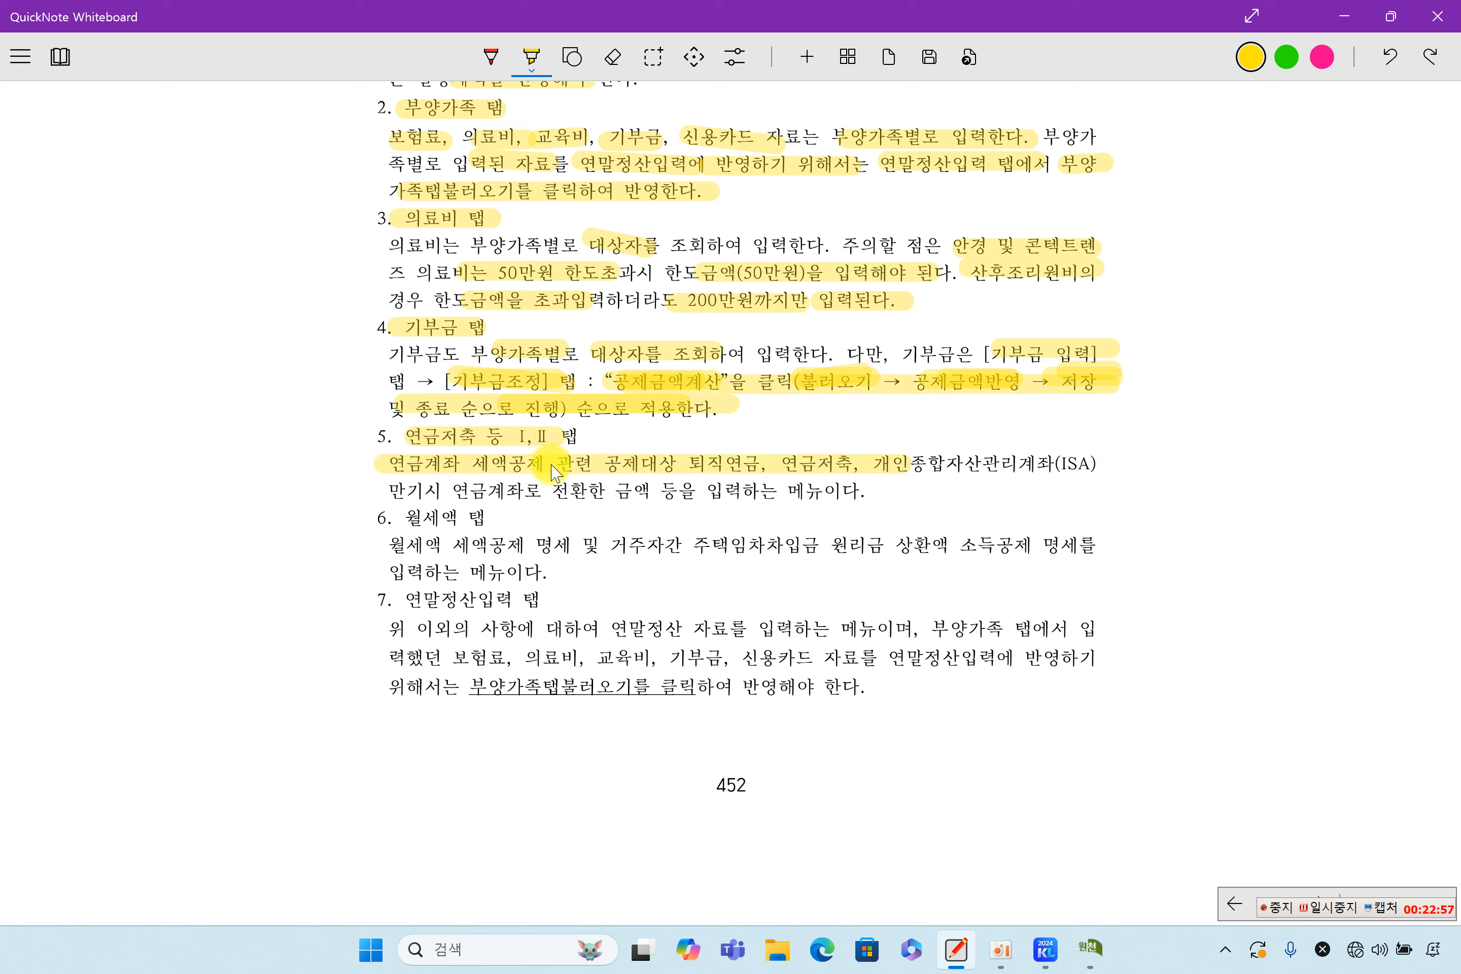
left_click_drag(409, 487, 799, 497)
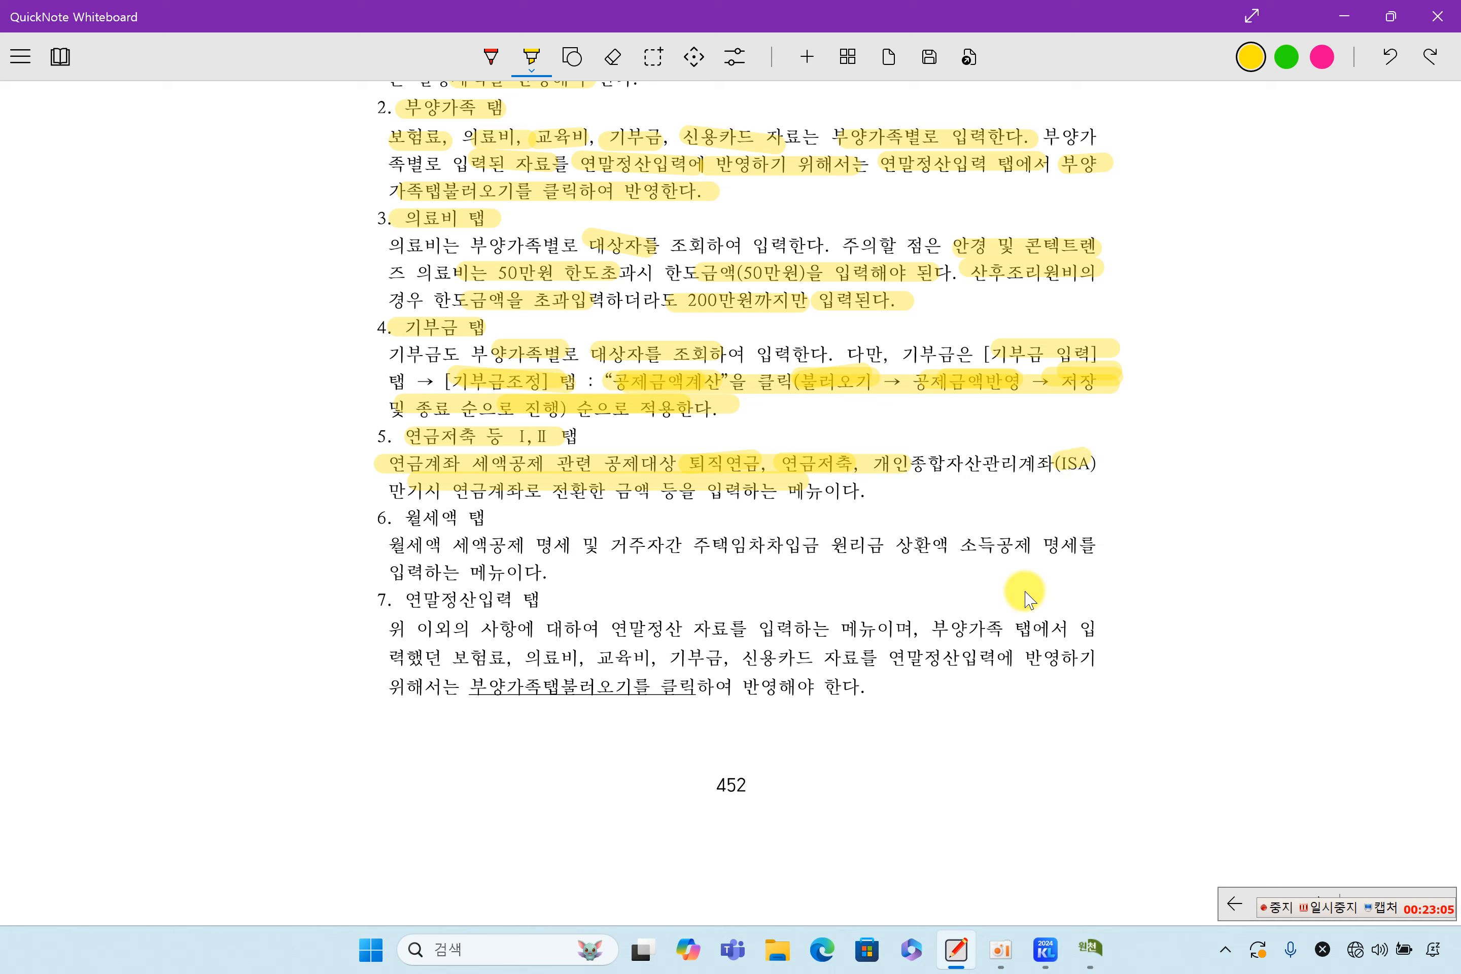
left_click_drag(458, 492, 600, 492)
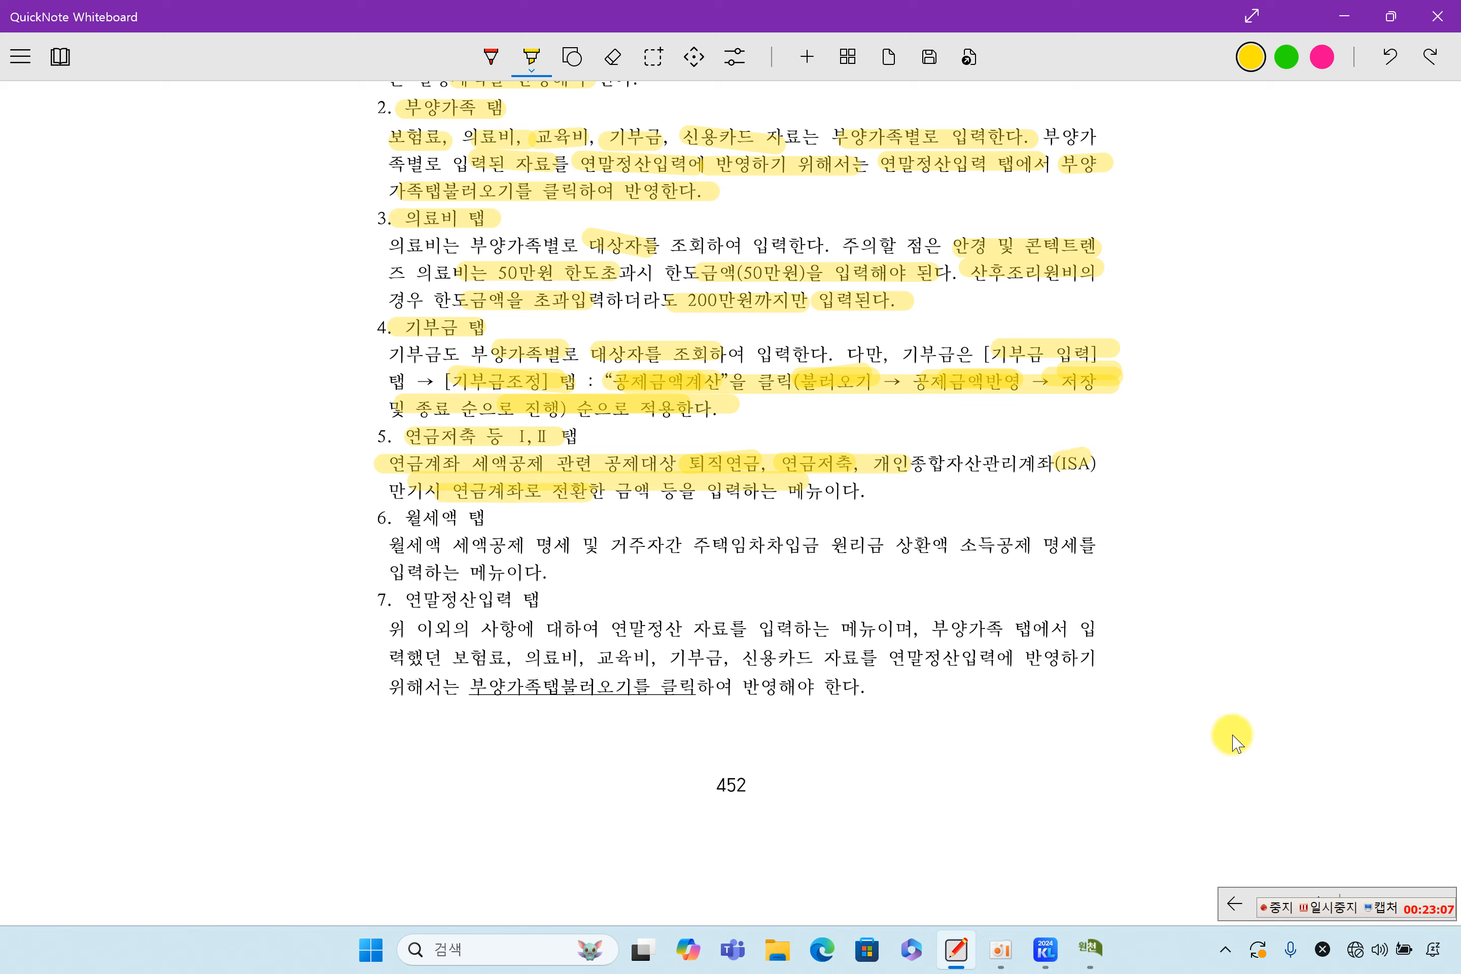
left_click(1319, 903)
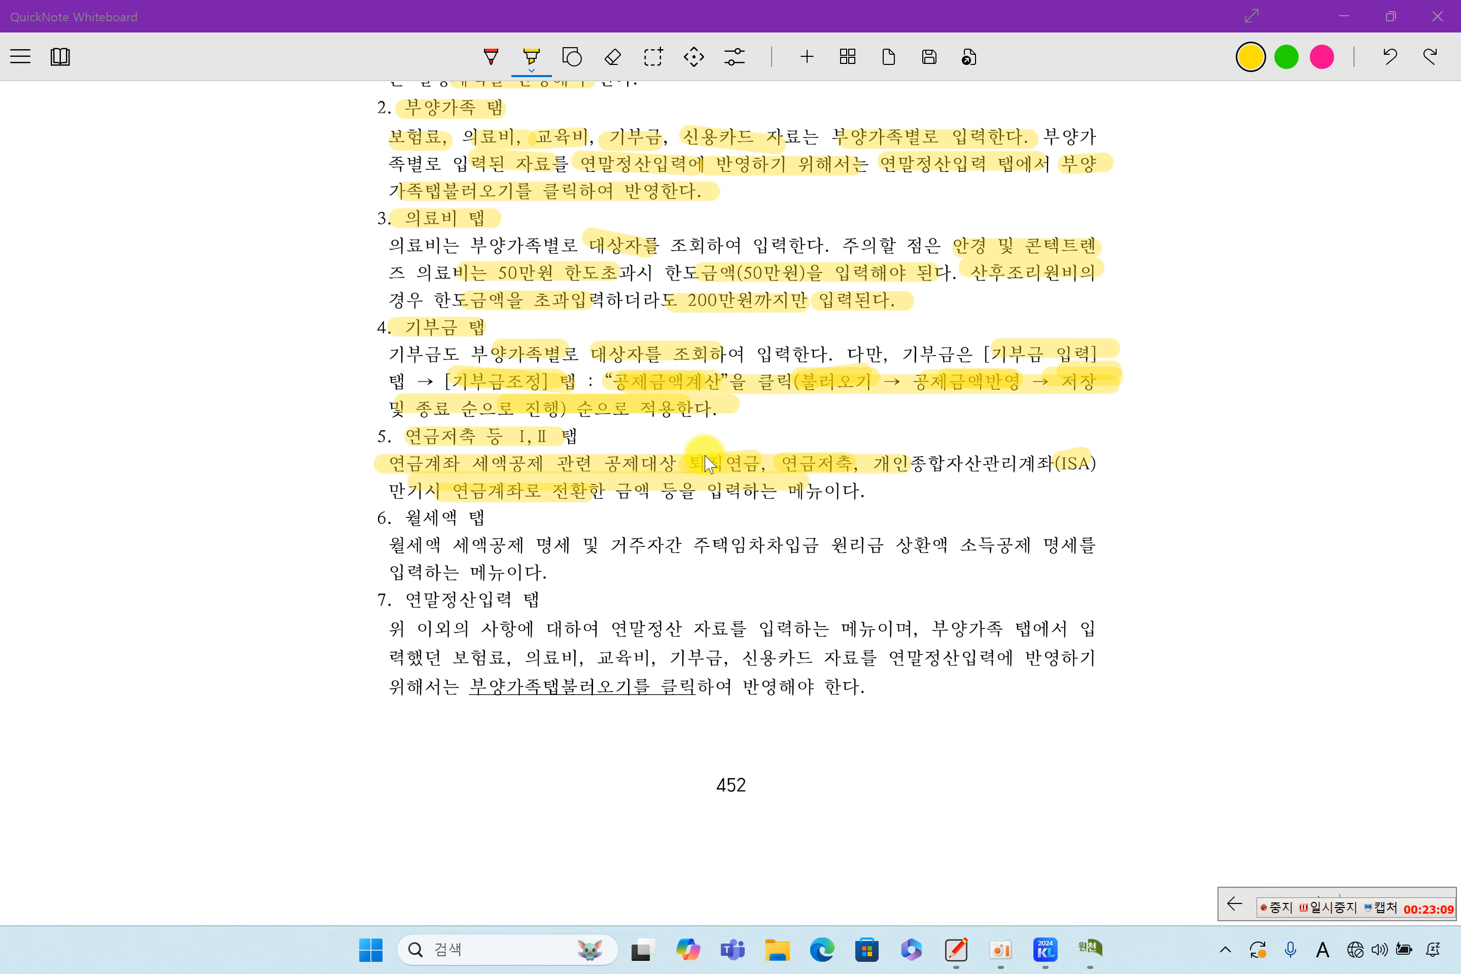
left_click(1049, 957)
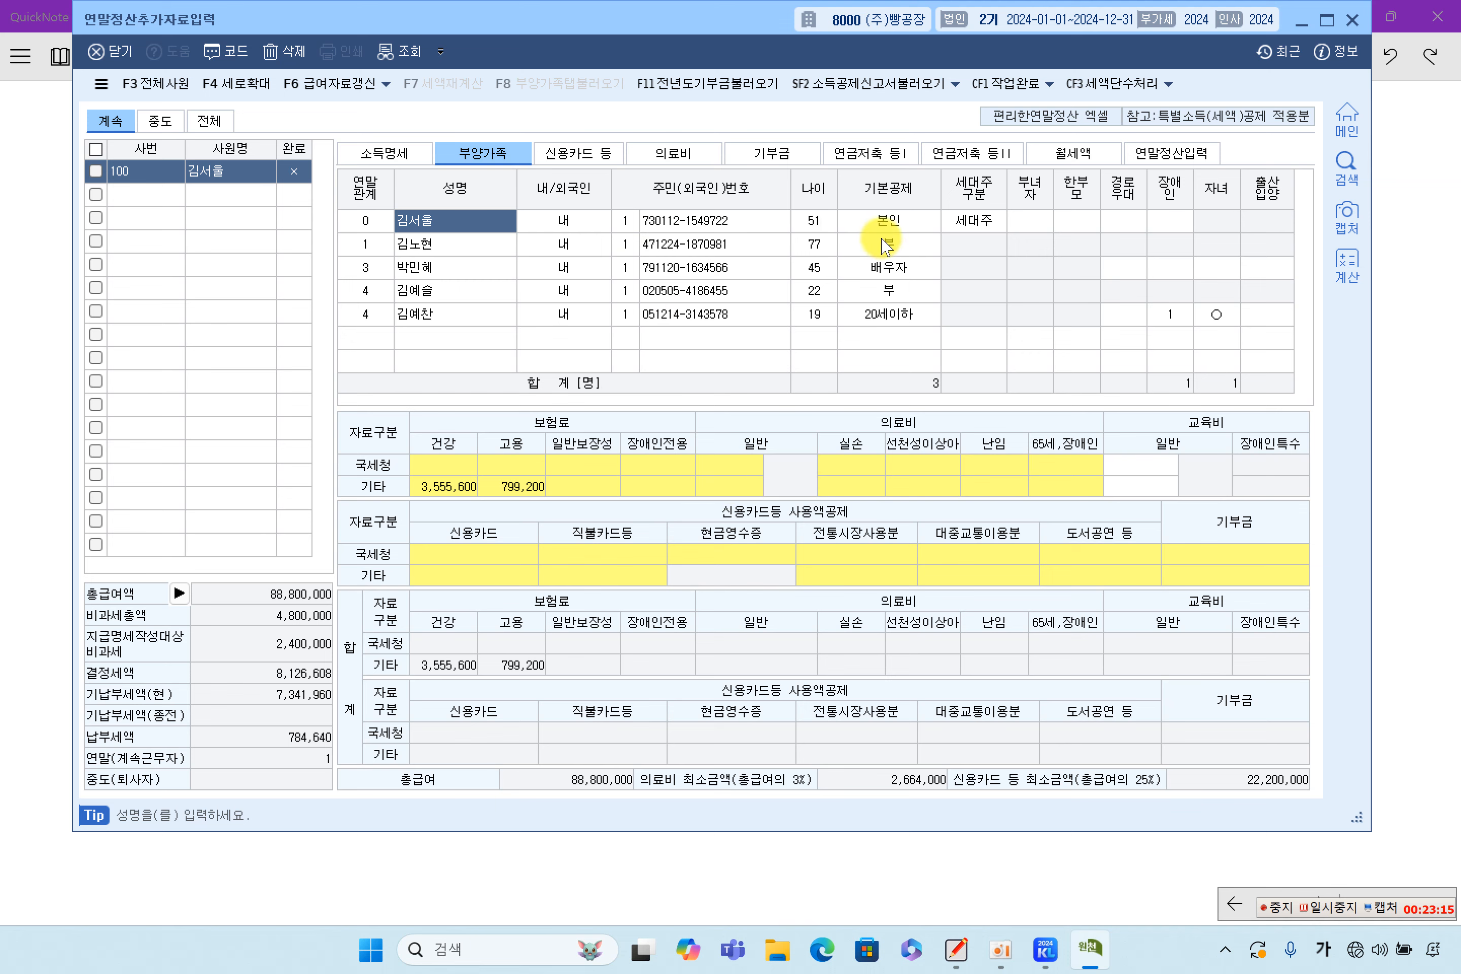
On the 연금저축 등 I tab, set section 1 to 1.퇴직연금 and review sections 2–3
left_click(867, 153)
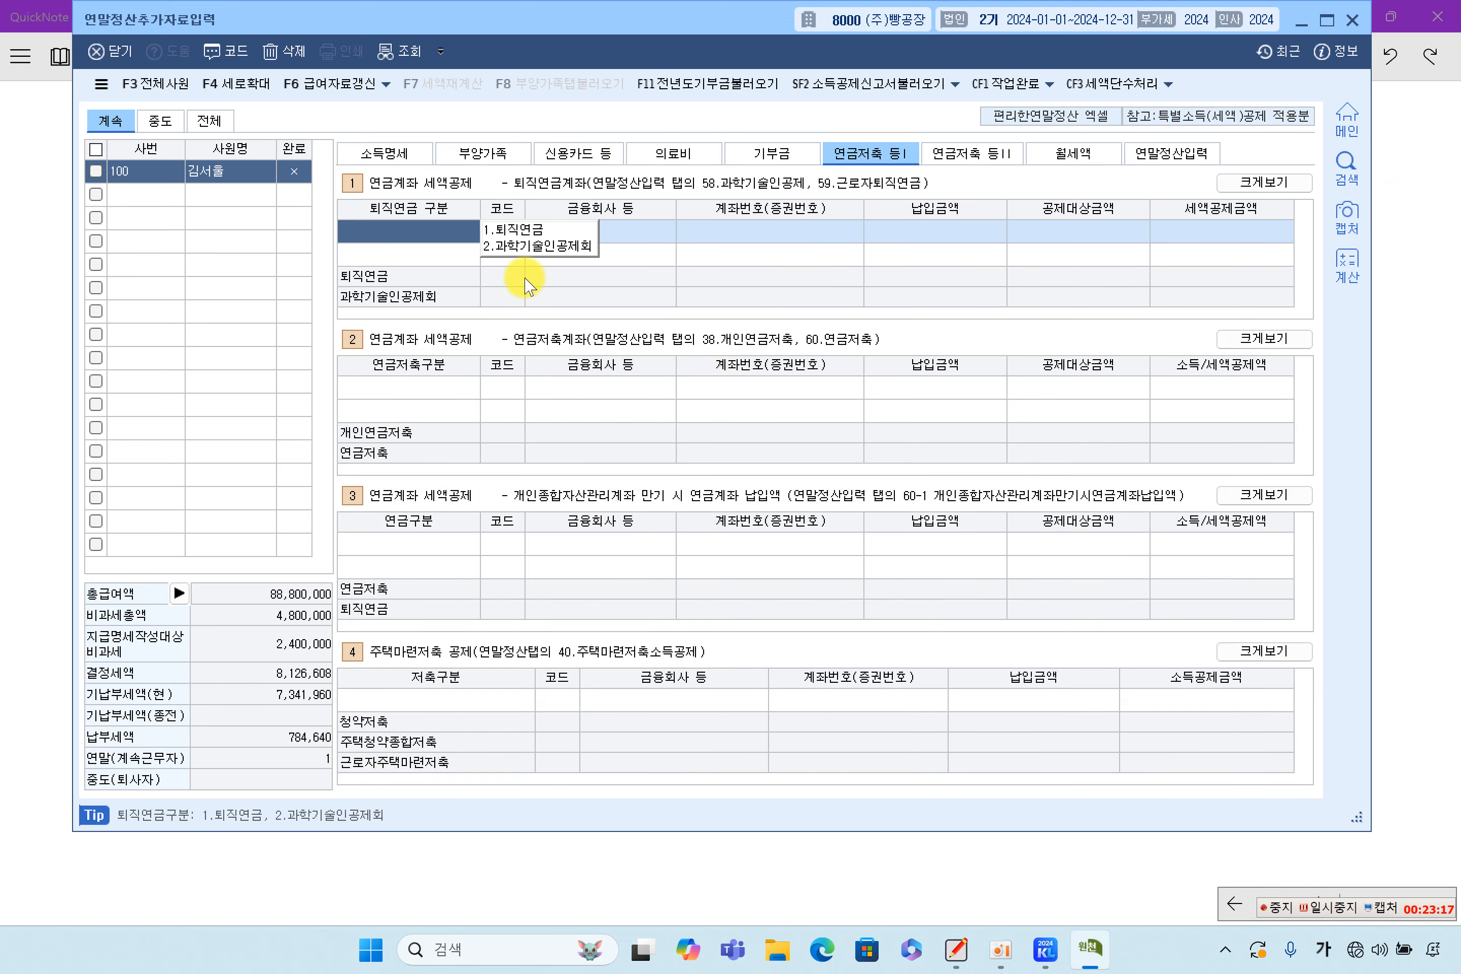
left_click(514, 230)
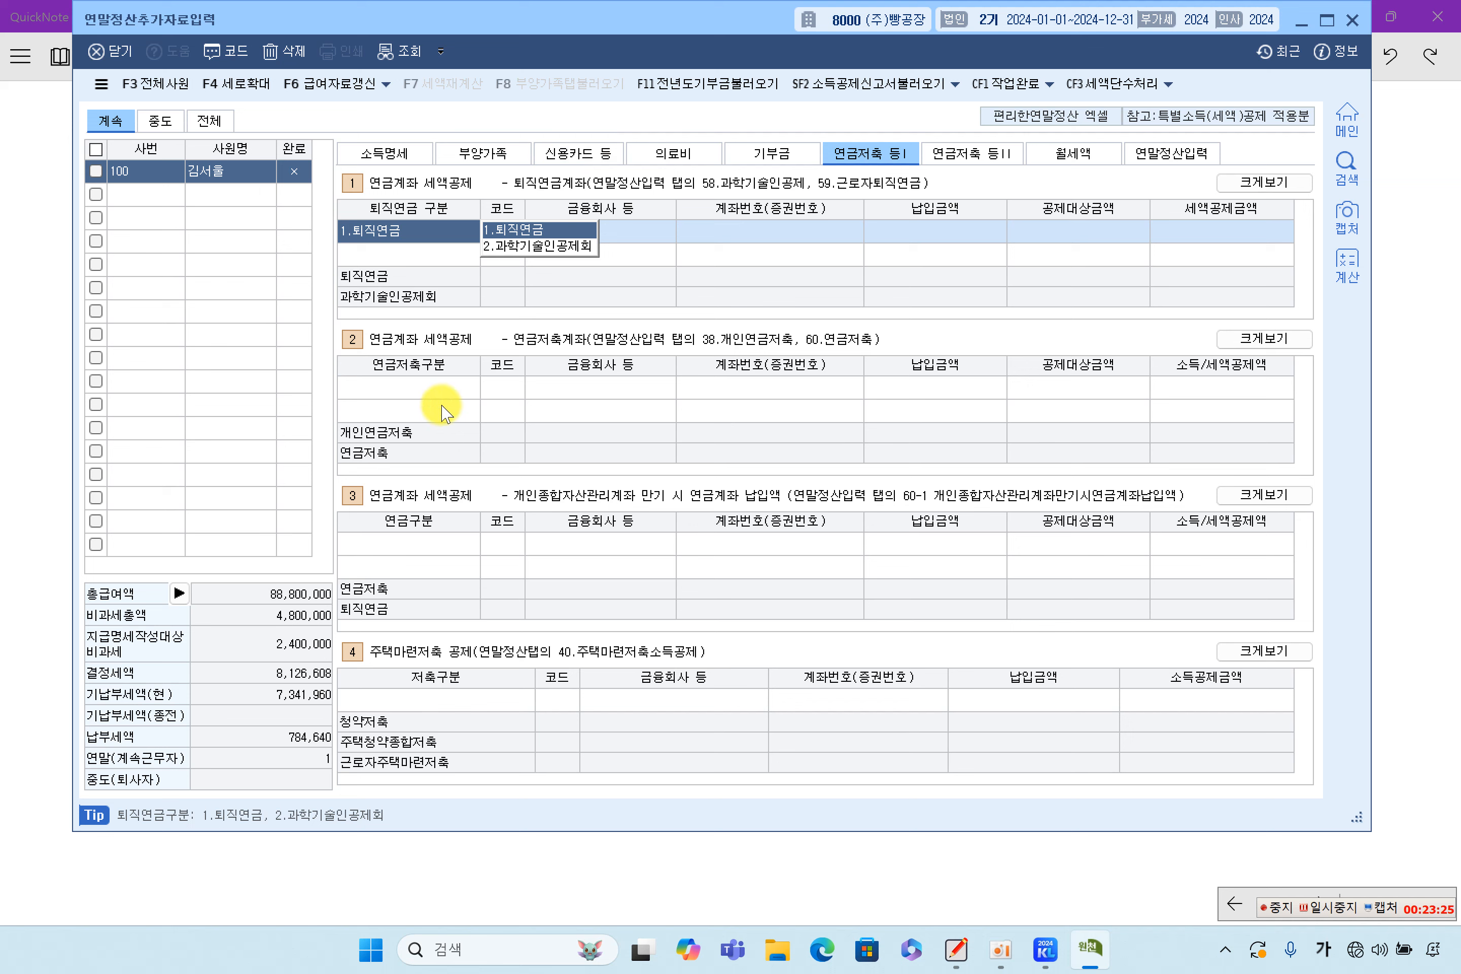
left_click(440, 387)
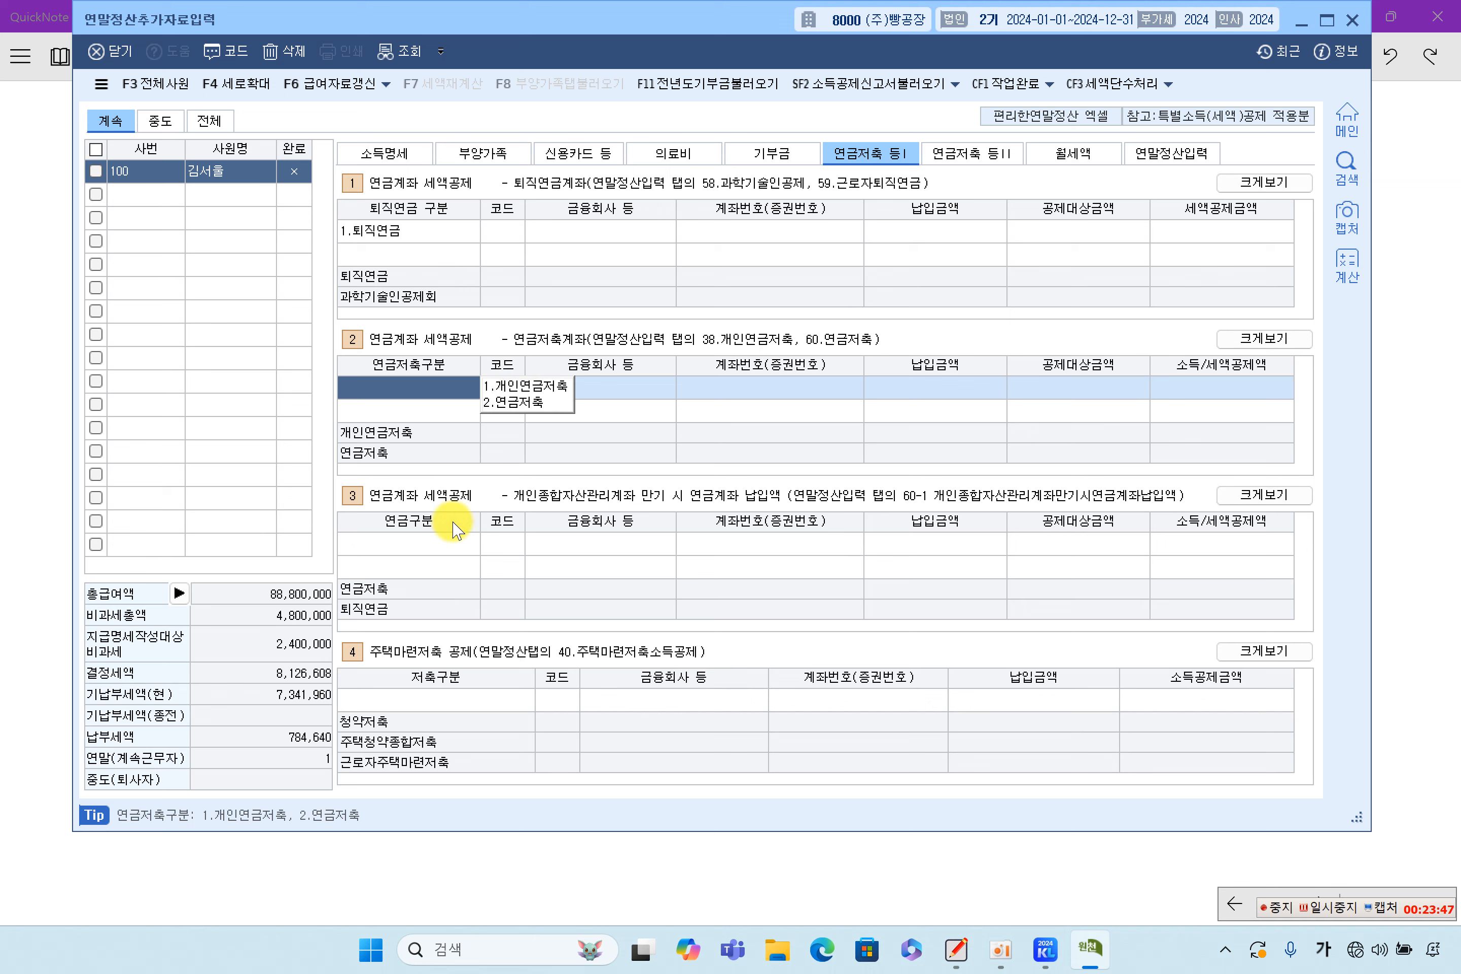
left_click(451, 550)
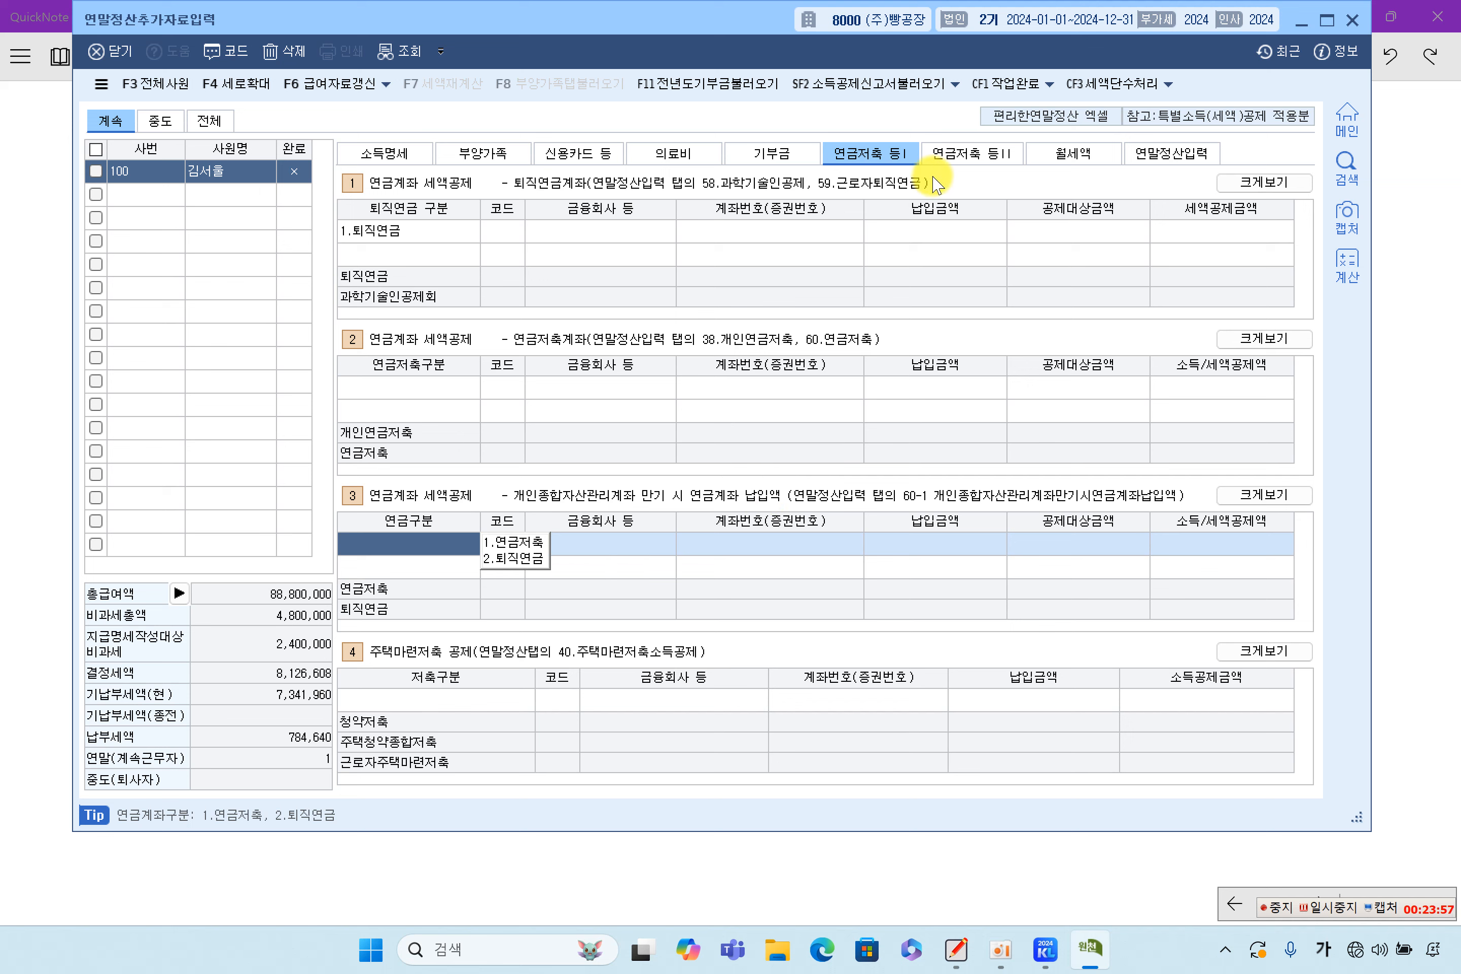
left_click(1397, 484)
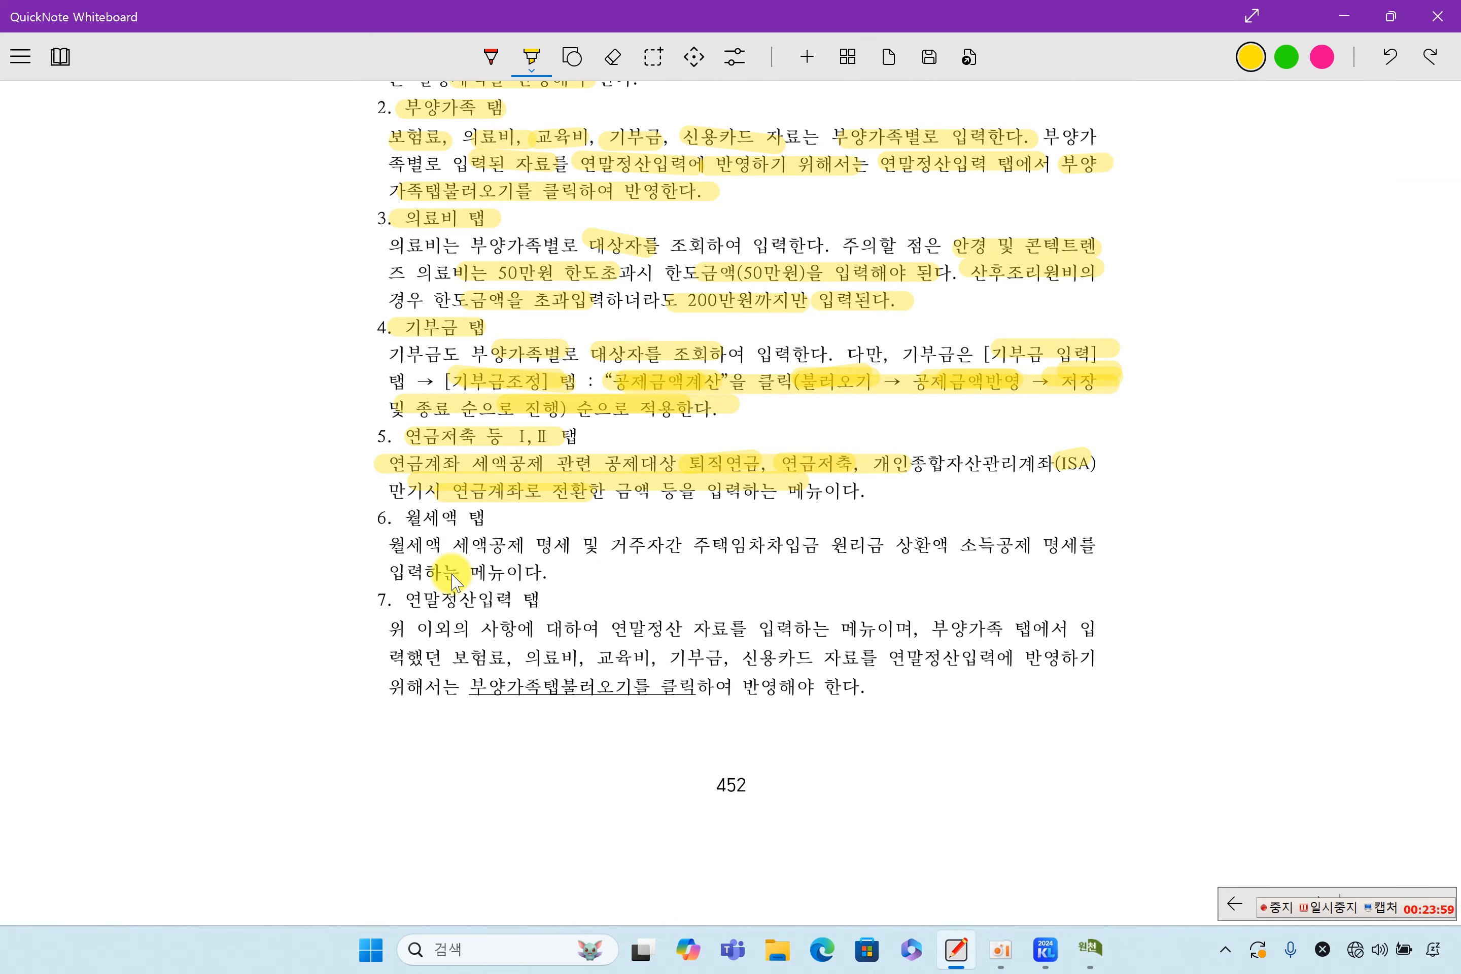
Highlight the '6. 월세액 탭' heading and its first description words, then show KcLep's 월세액 tab
left_click_drag(384, 520, 462, 527)
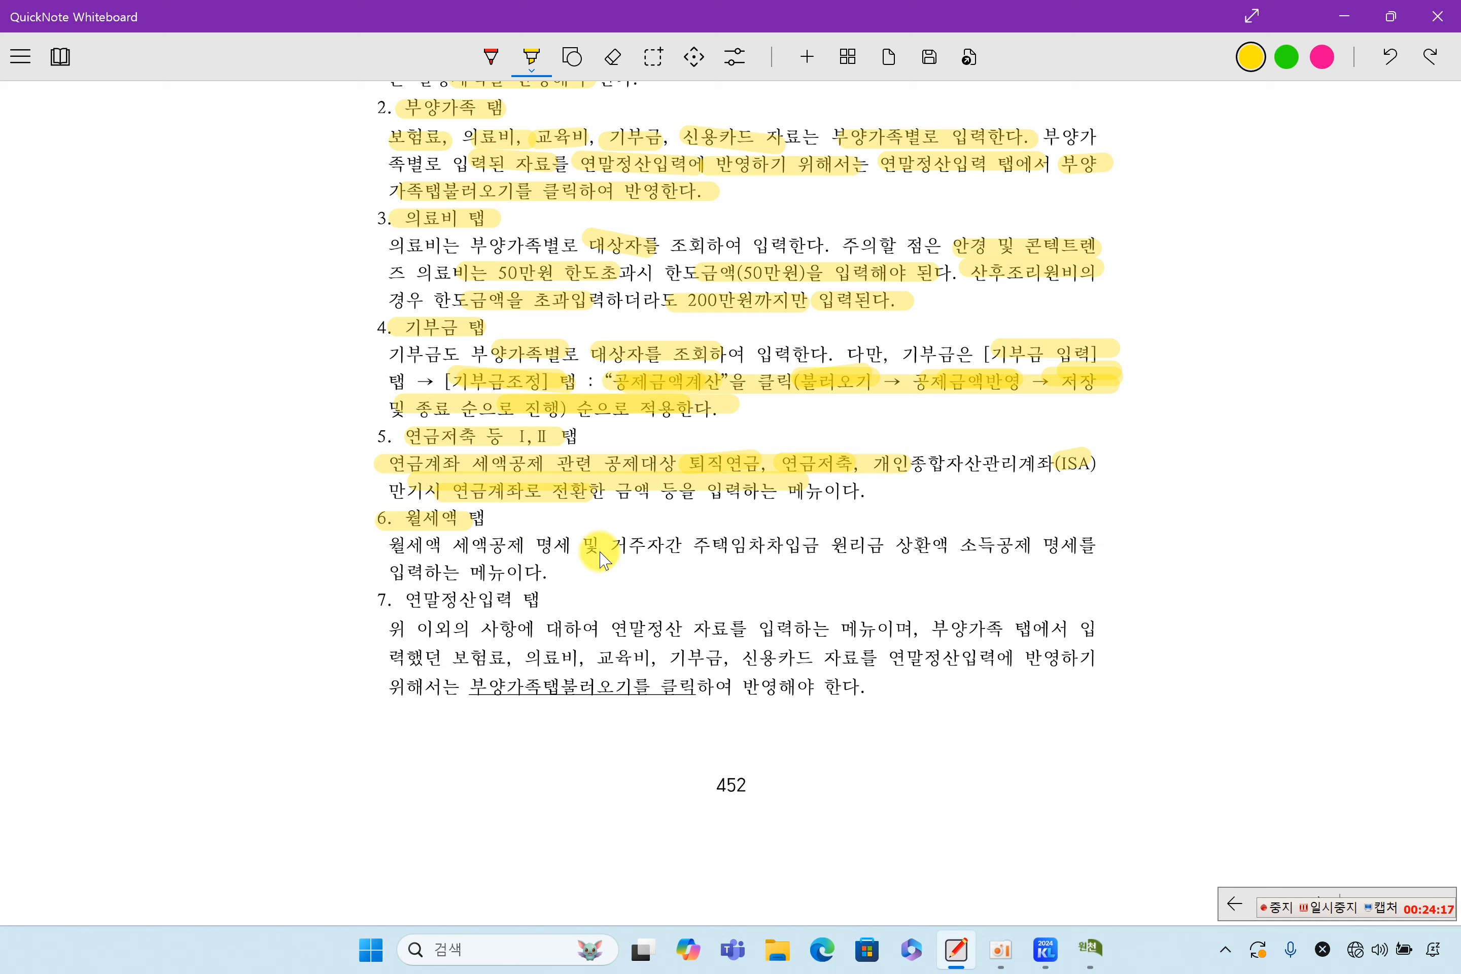
left_click_drag(391, 552, 515, 550)
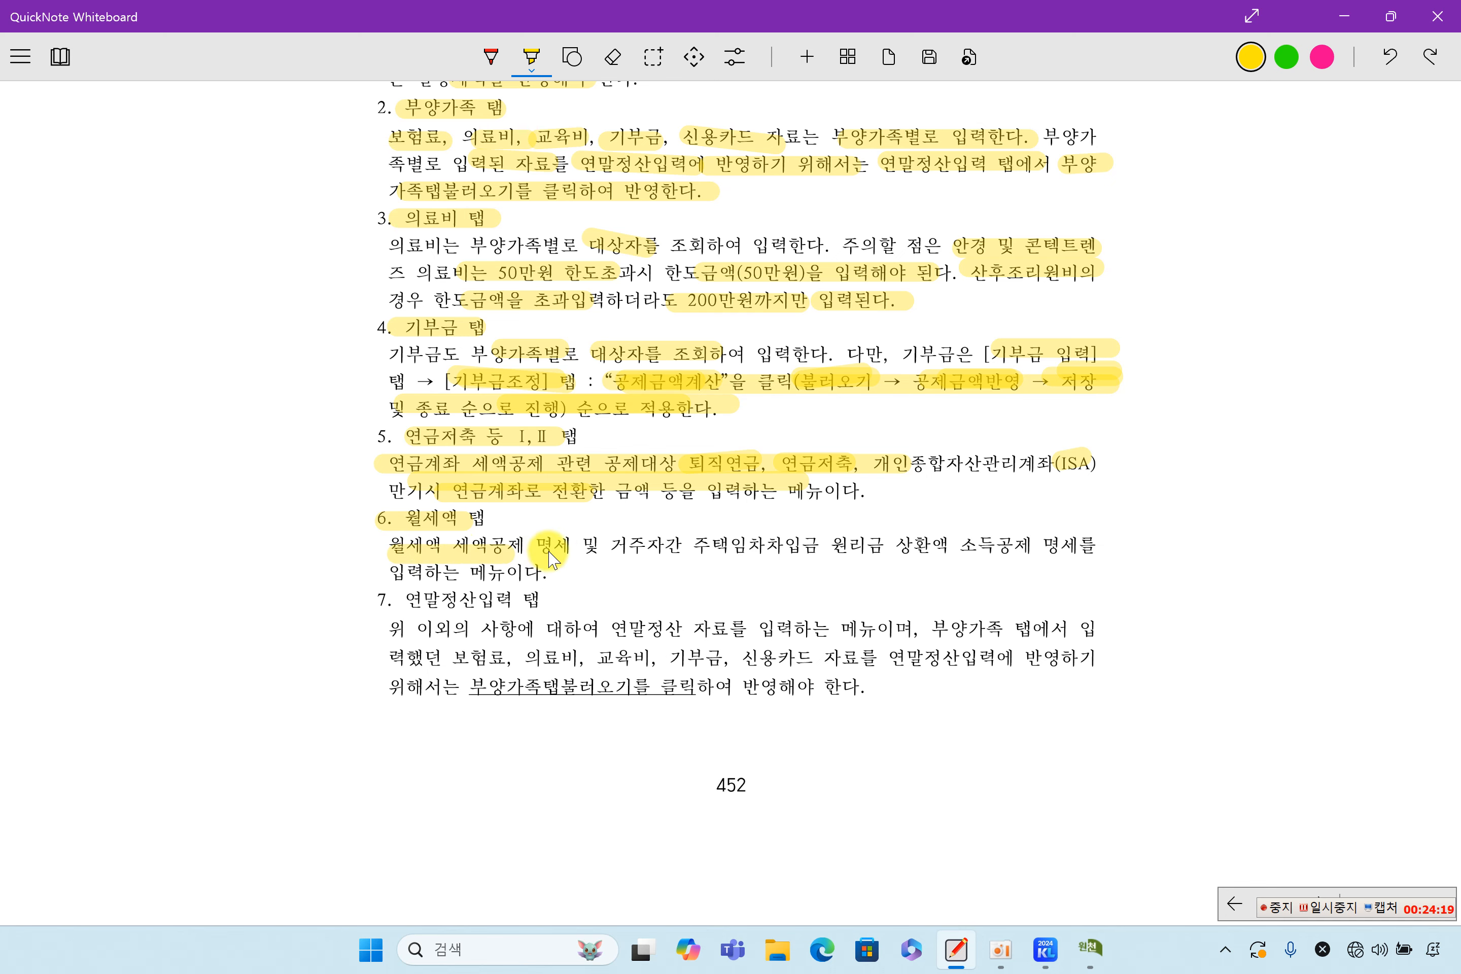
left_click(1091, 947)
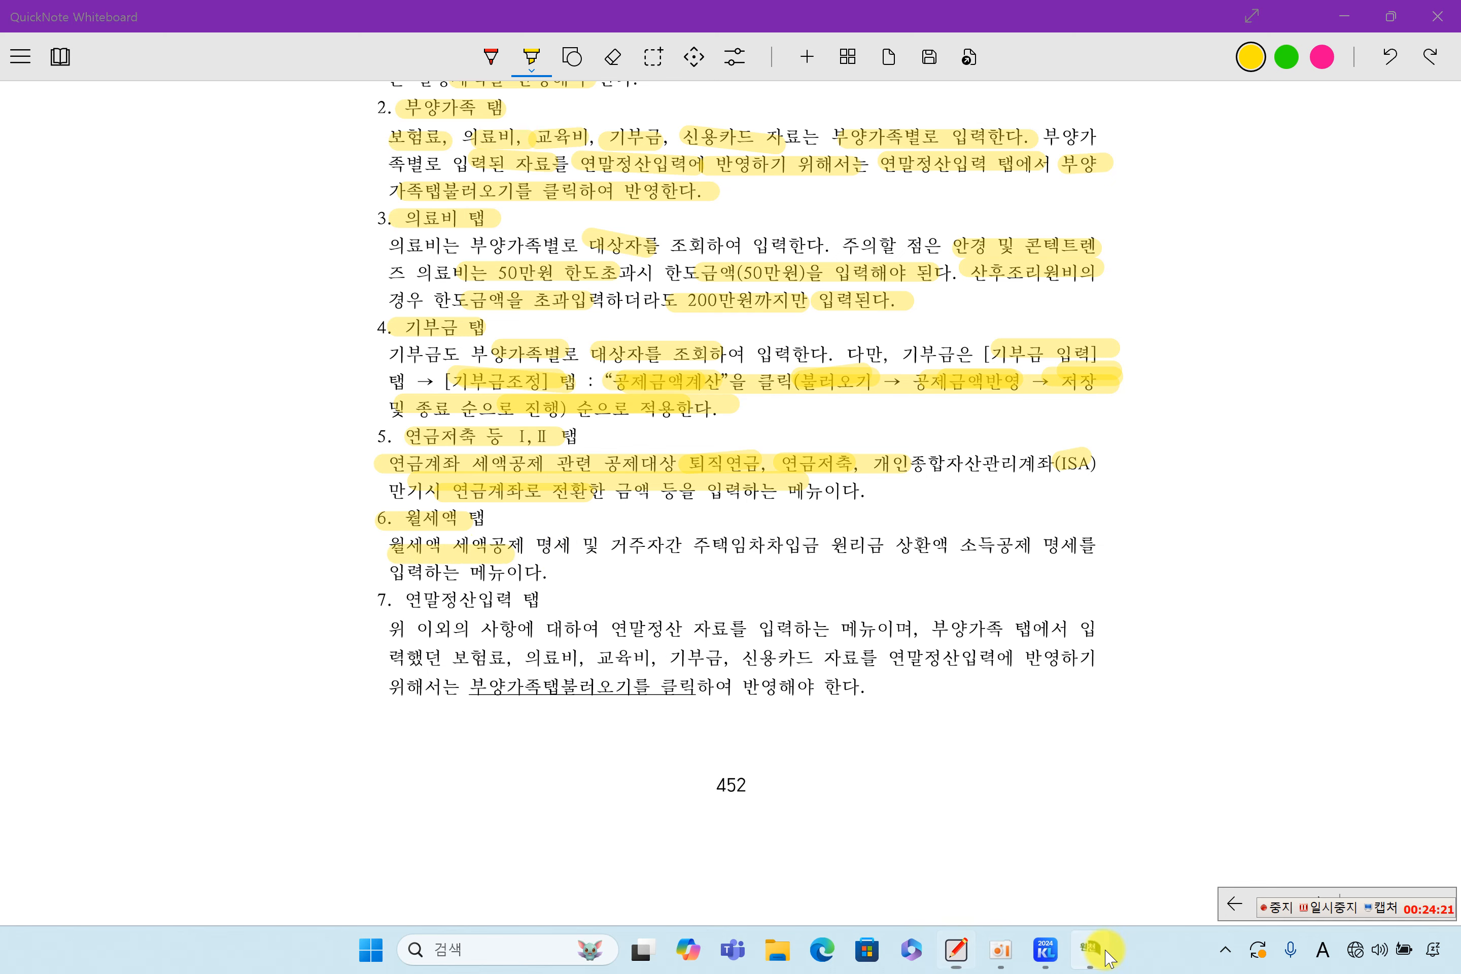
left_click(1097, 162)
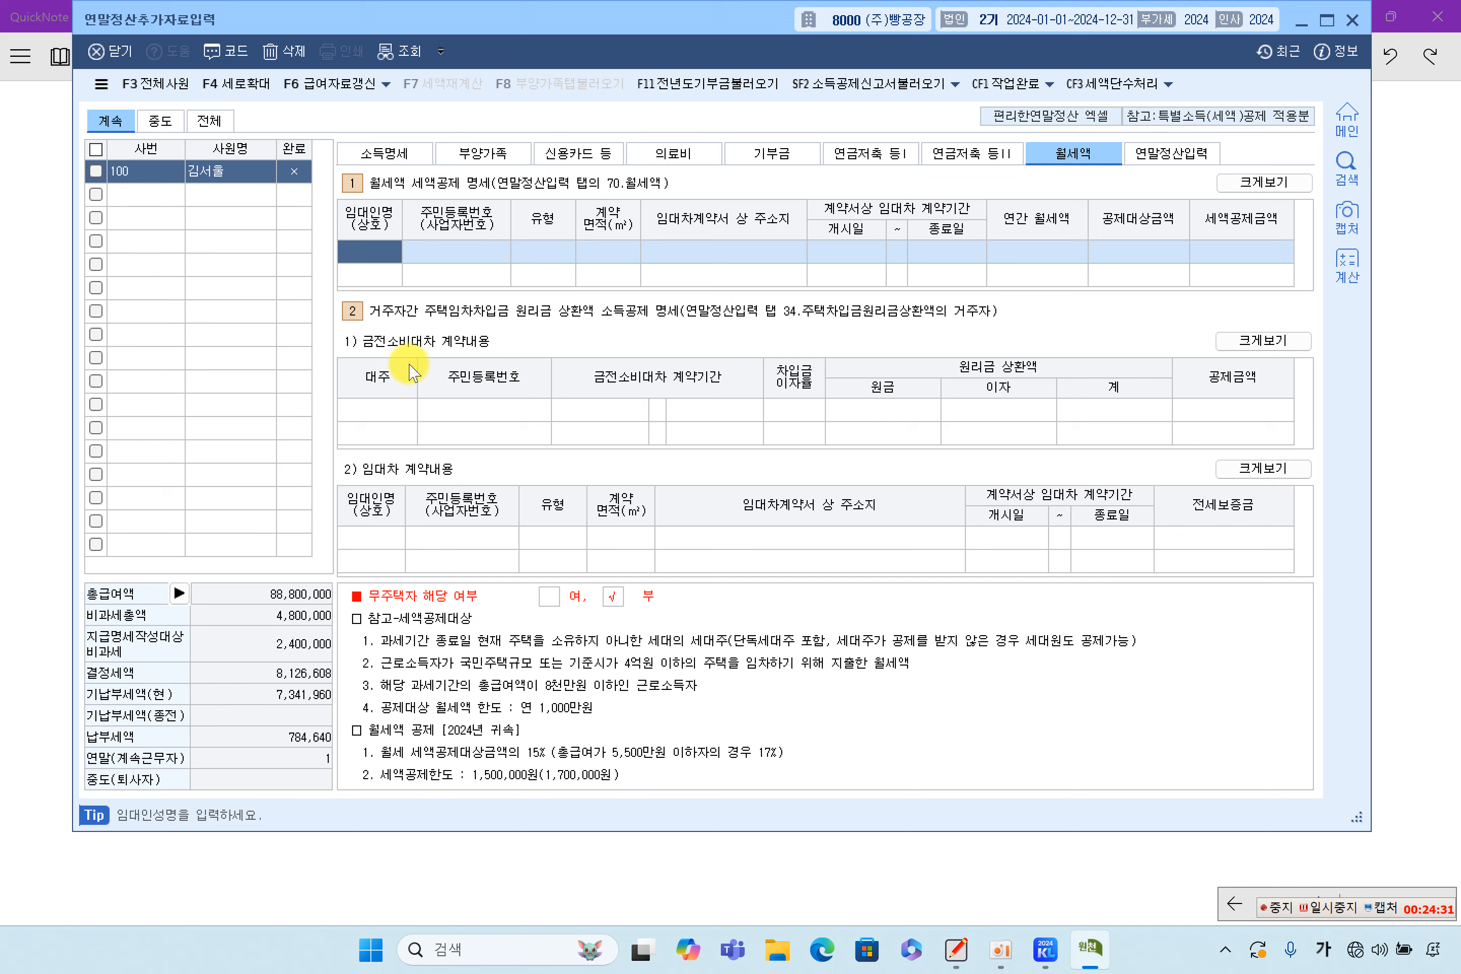
Review the empty 금전소비대차 loan-repayment table on the 월세액 page
left_click(388, 410)
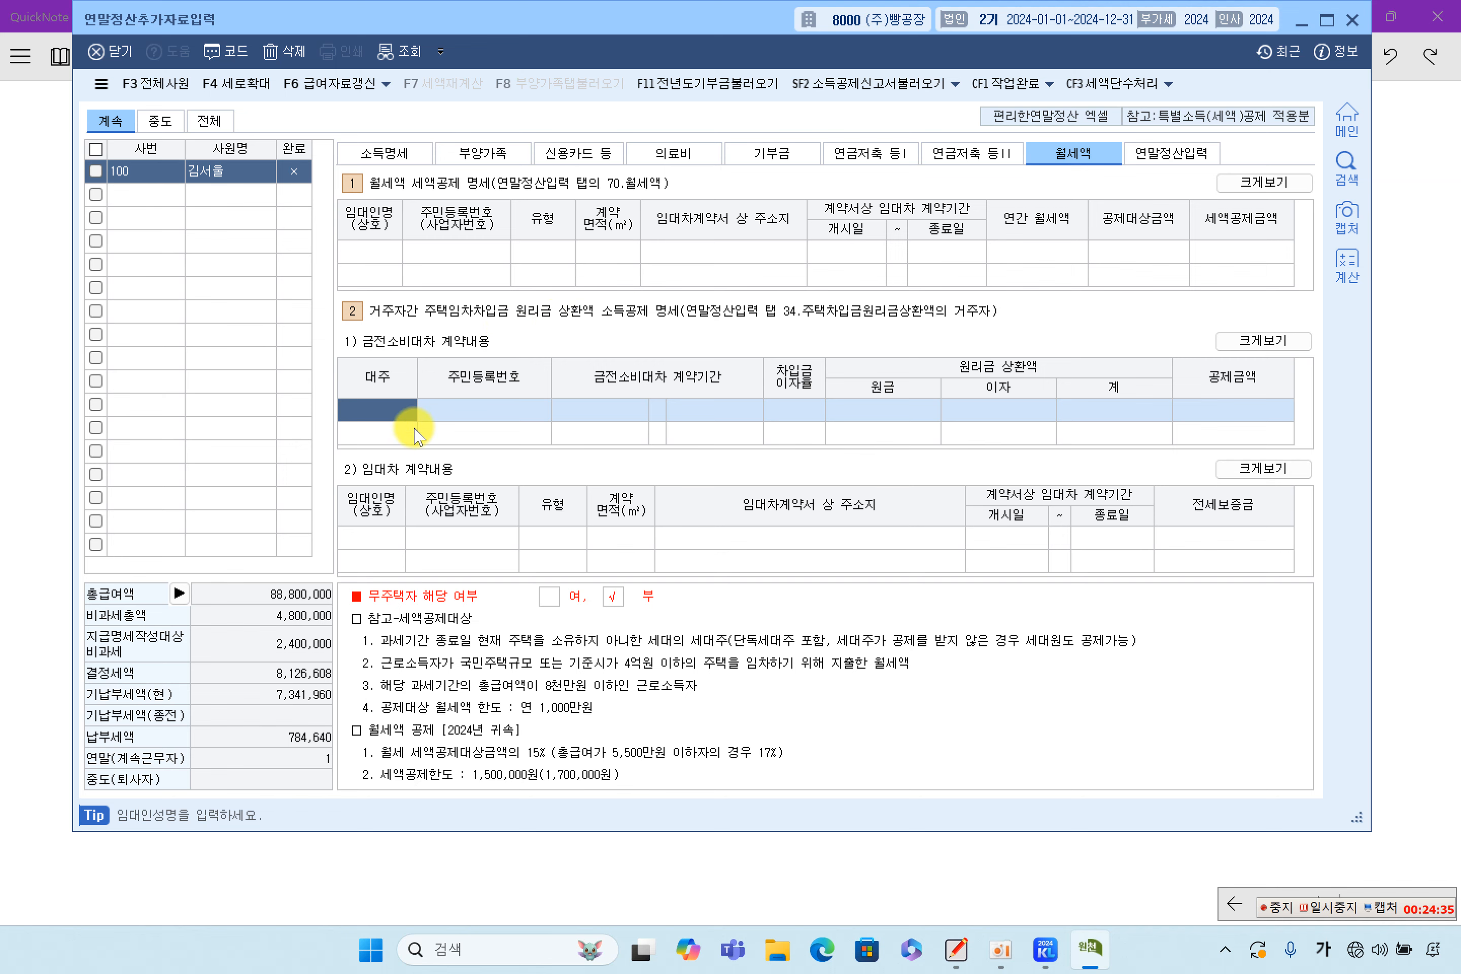
left_click(1387, 488)
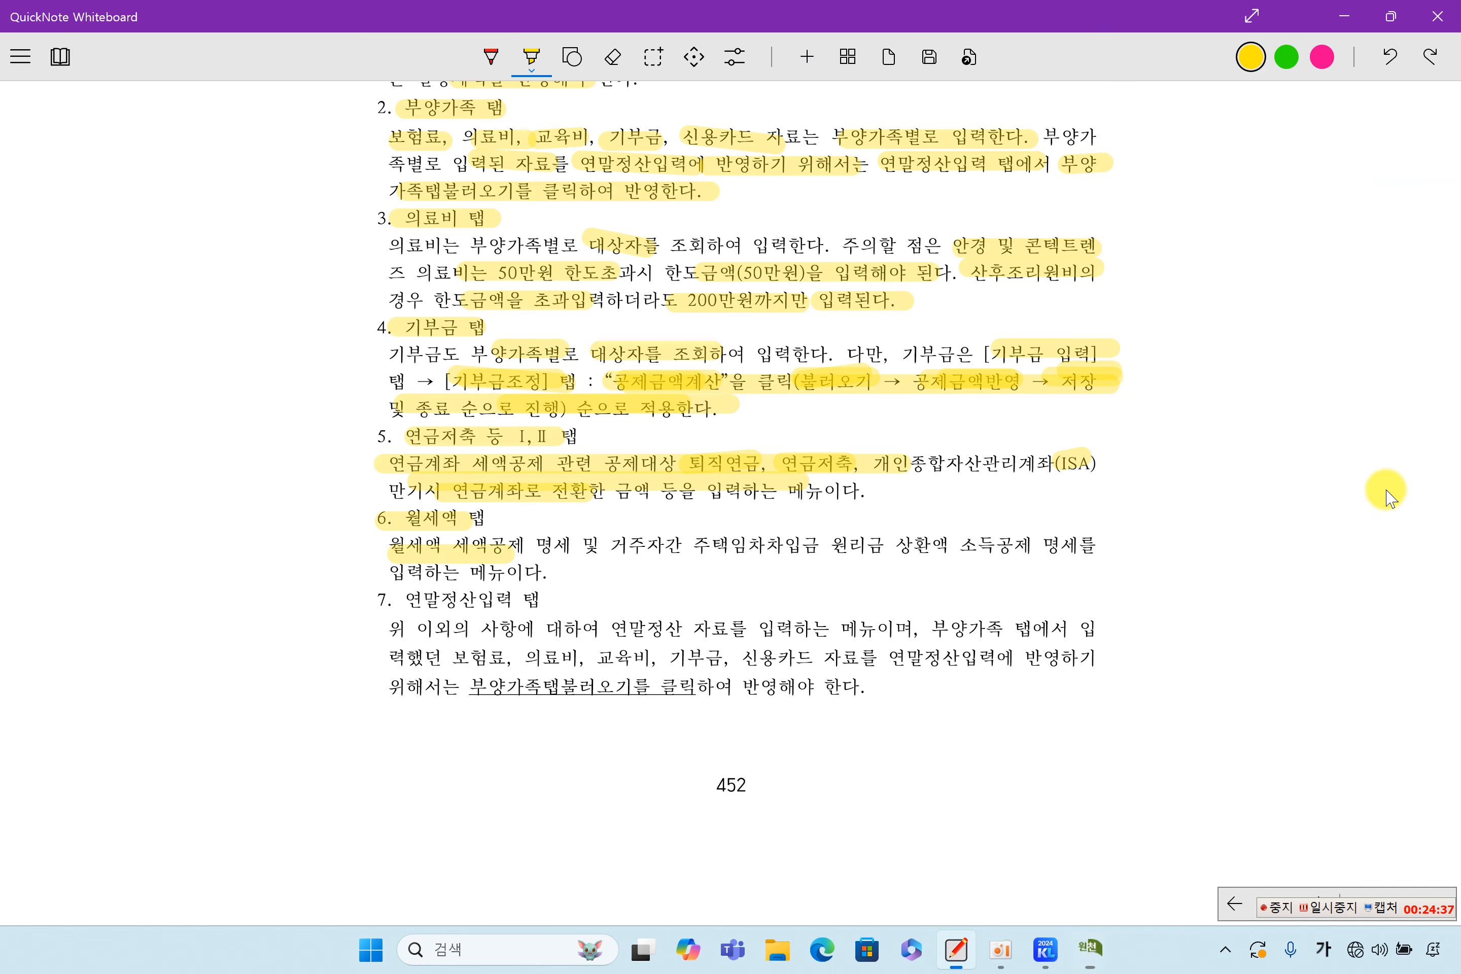
Highlight 거주자간 주택임차차입금, the 연말정산입력 탭 heading, 부양가족 탭, the deduction list and the 부양가족탭불러오기 sentence
left_click_drag(621, 550, 823, 552)
left_click_drag(403, 601, 542, 600)
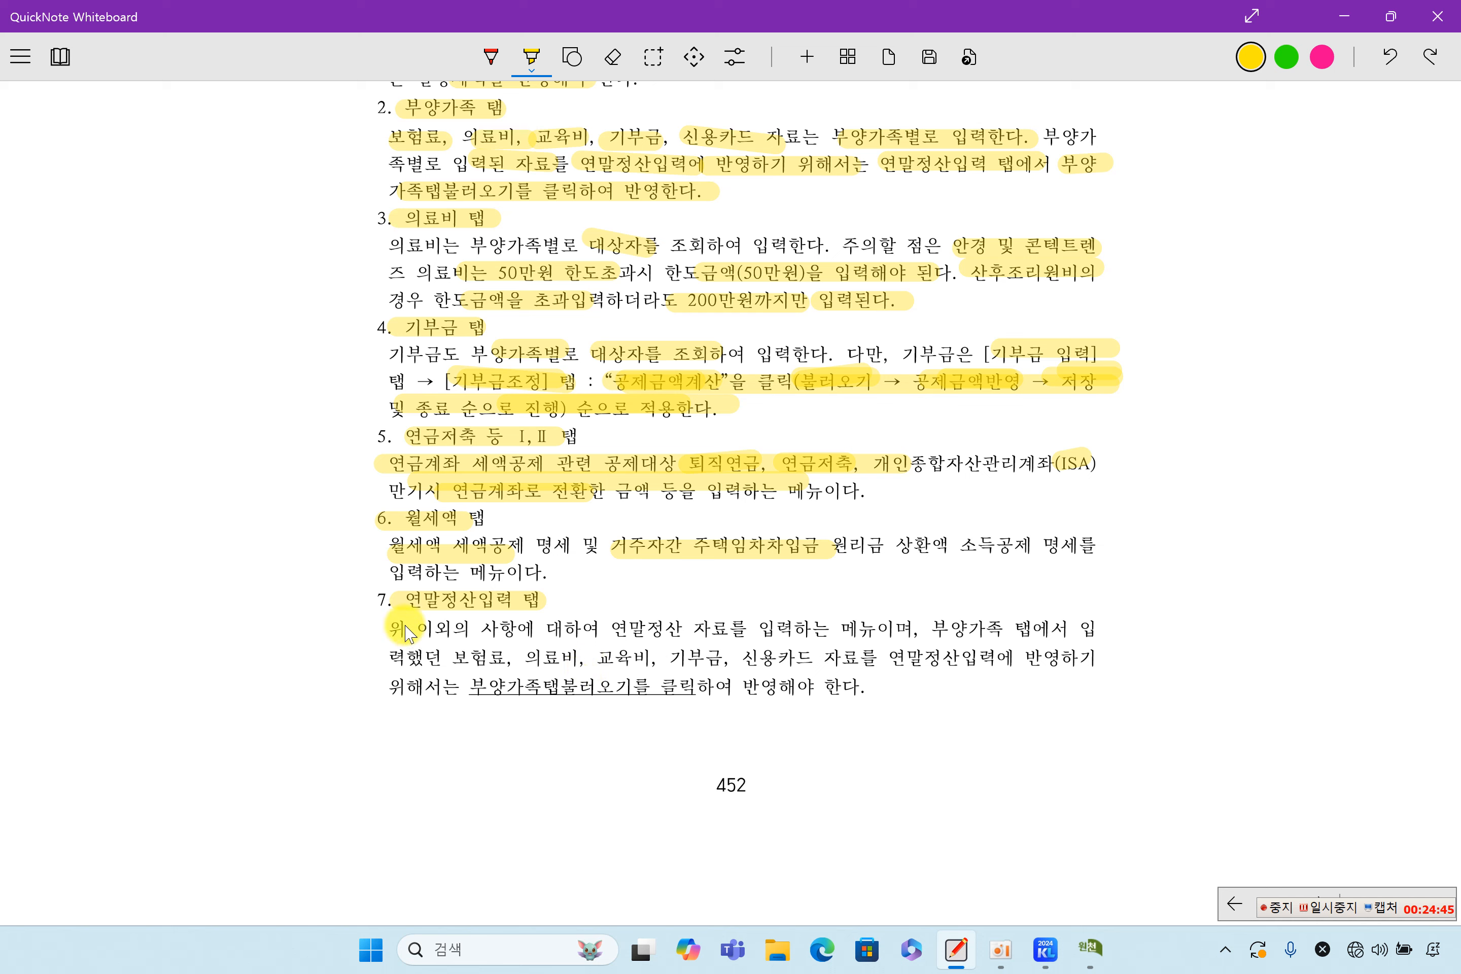
left_click_drag(525, 630, 760, 635)
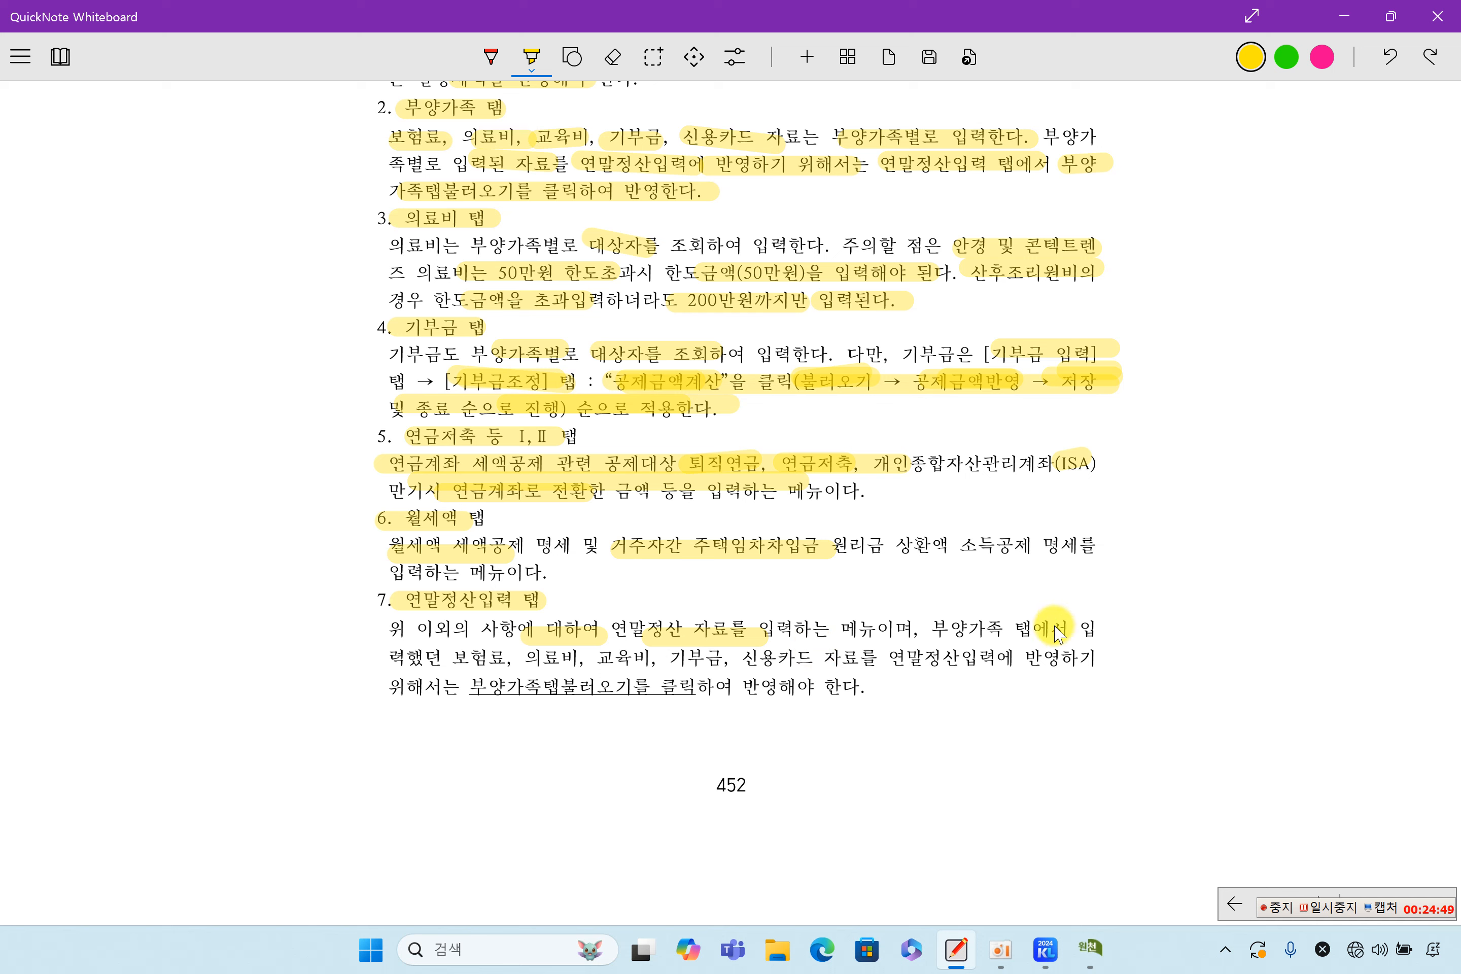
left_click_drag(932, 630, 1031, 630)
left_click_drag(449, 660, 847, 673)
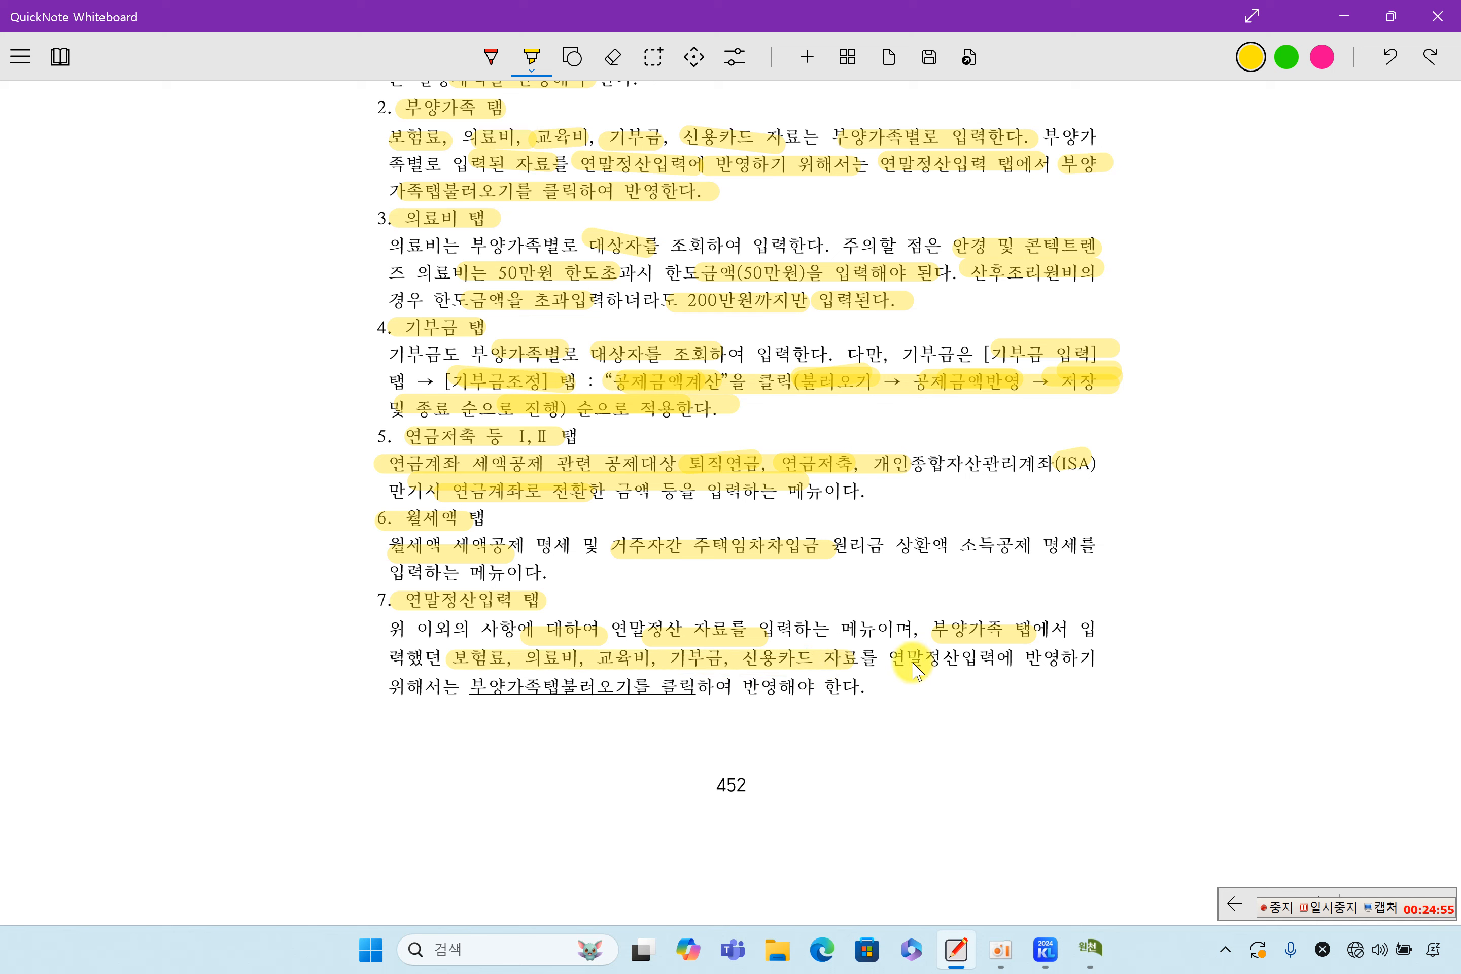
left_click_drag(470, 695, 879, 697)
Open the 연말정산입력 totals page in KcLep and scroll through it
left_click(1089, 948)
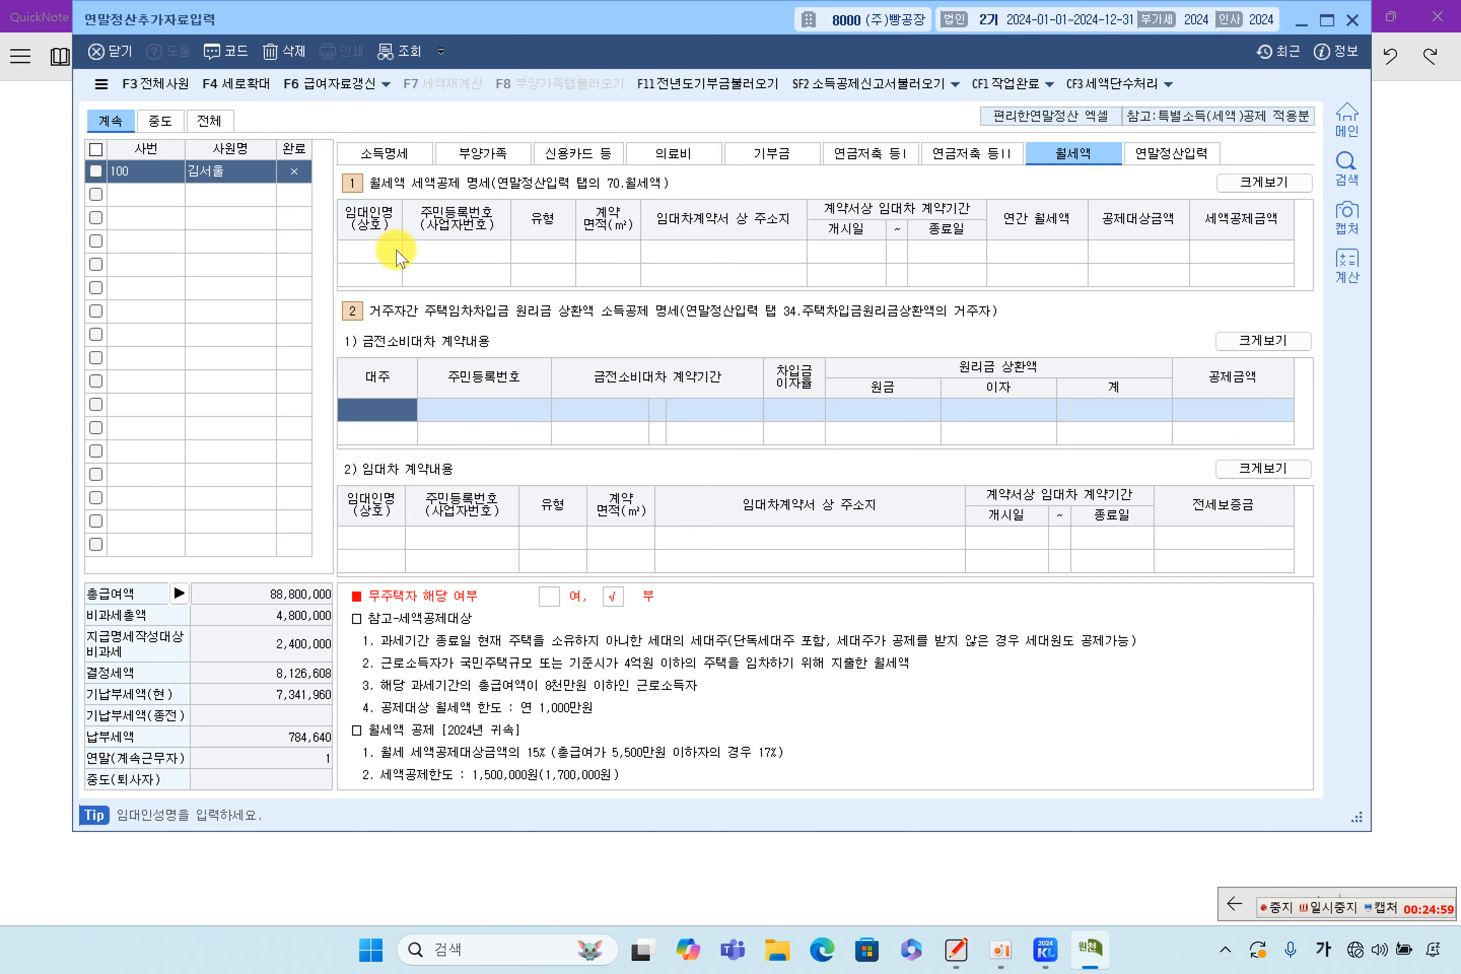
left_click(1167, 154)
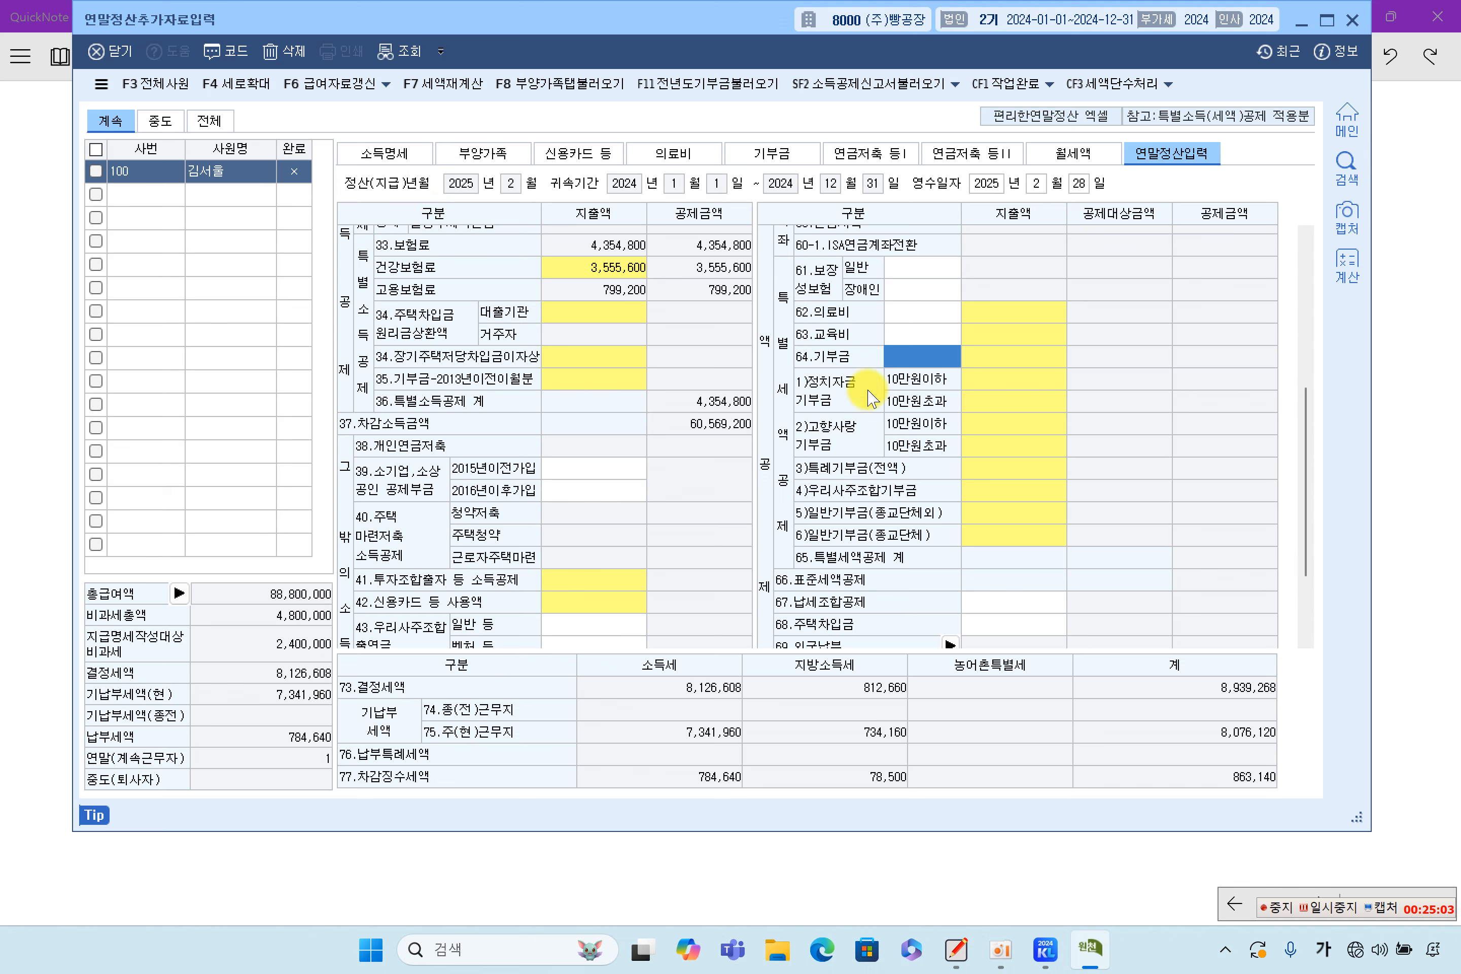
left_click(1006, 378)
scroll(897, 375, "up", 3)
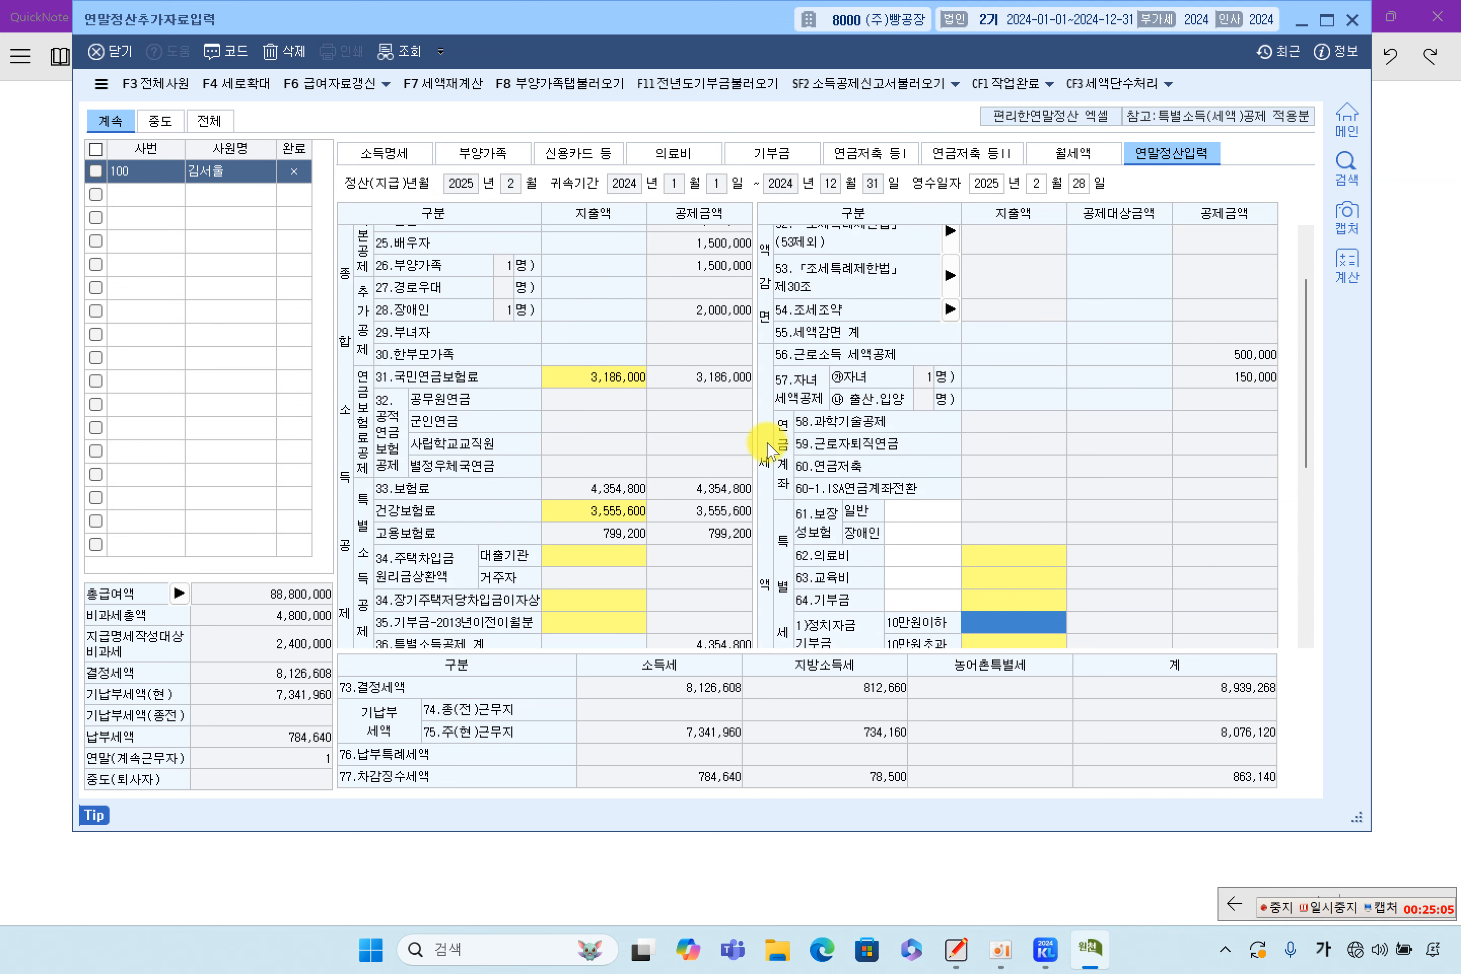
scroll(773, 440, "down", 6)
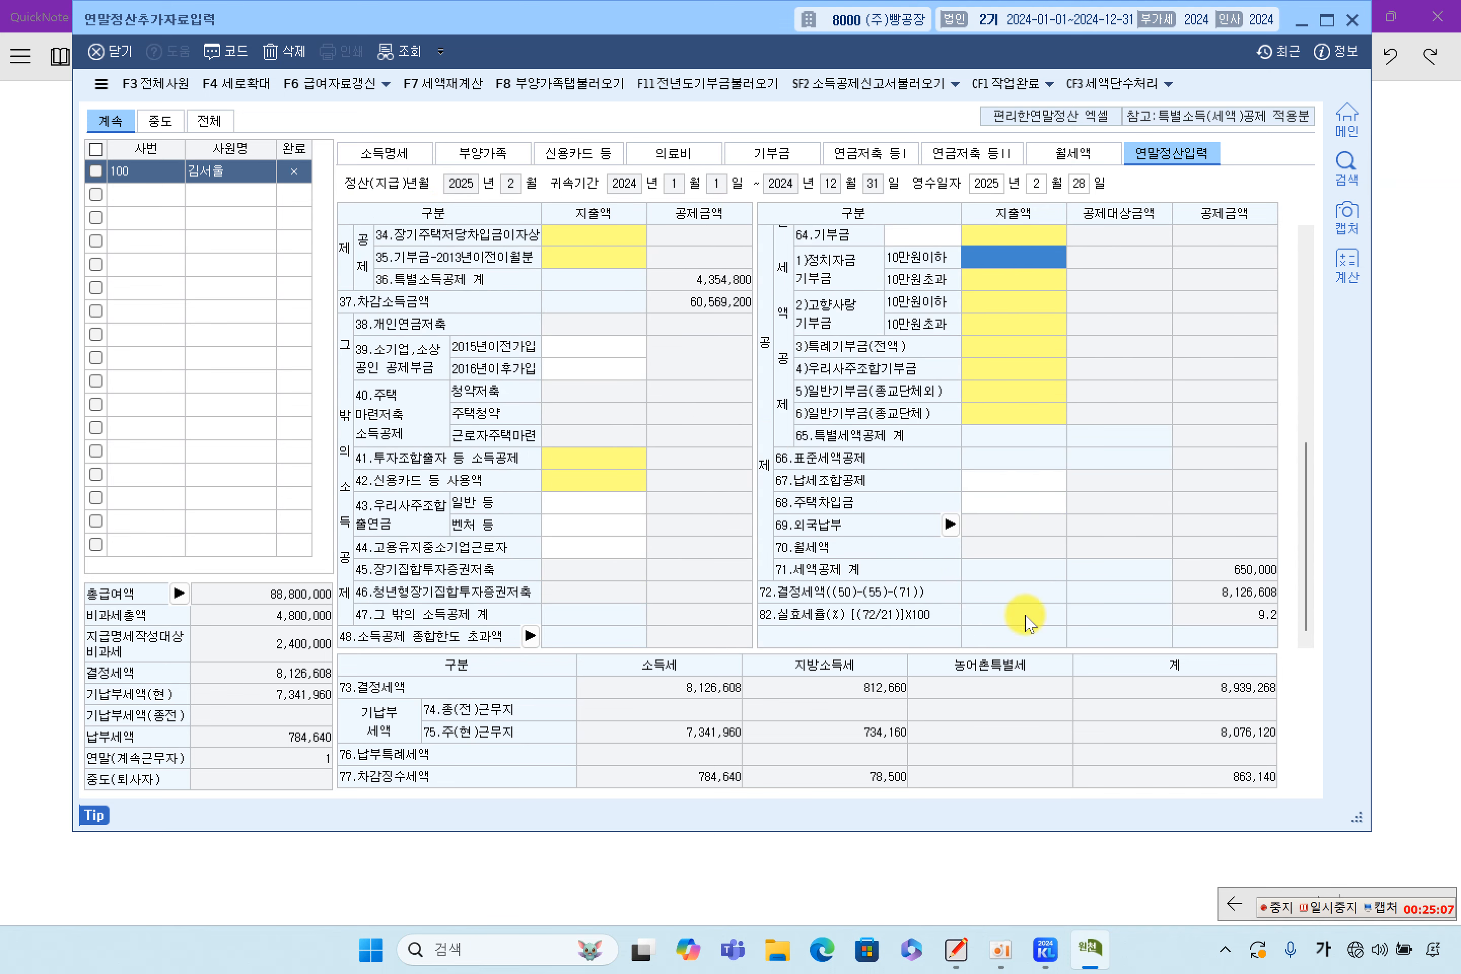
scroll(874, 550, "up", 4)
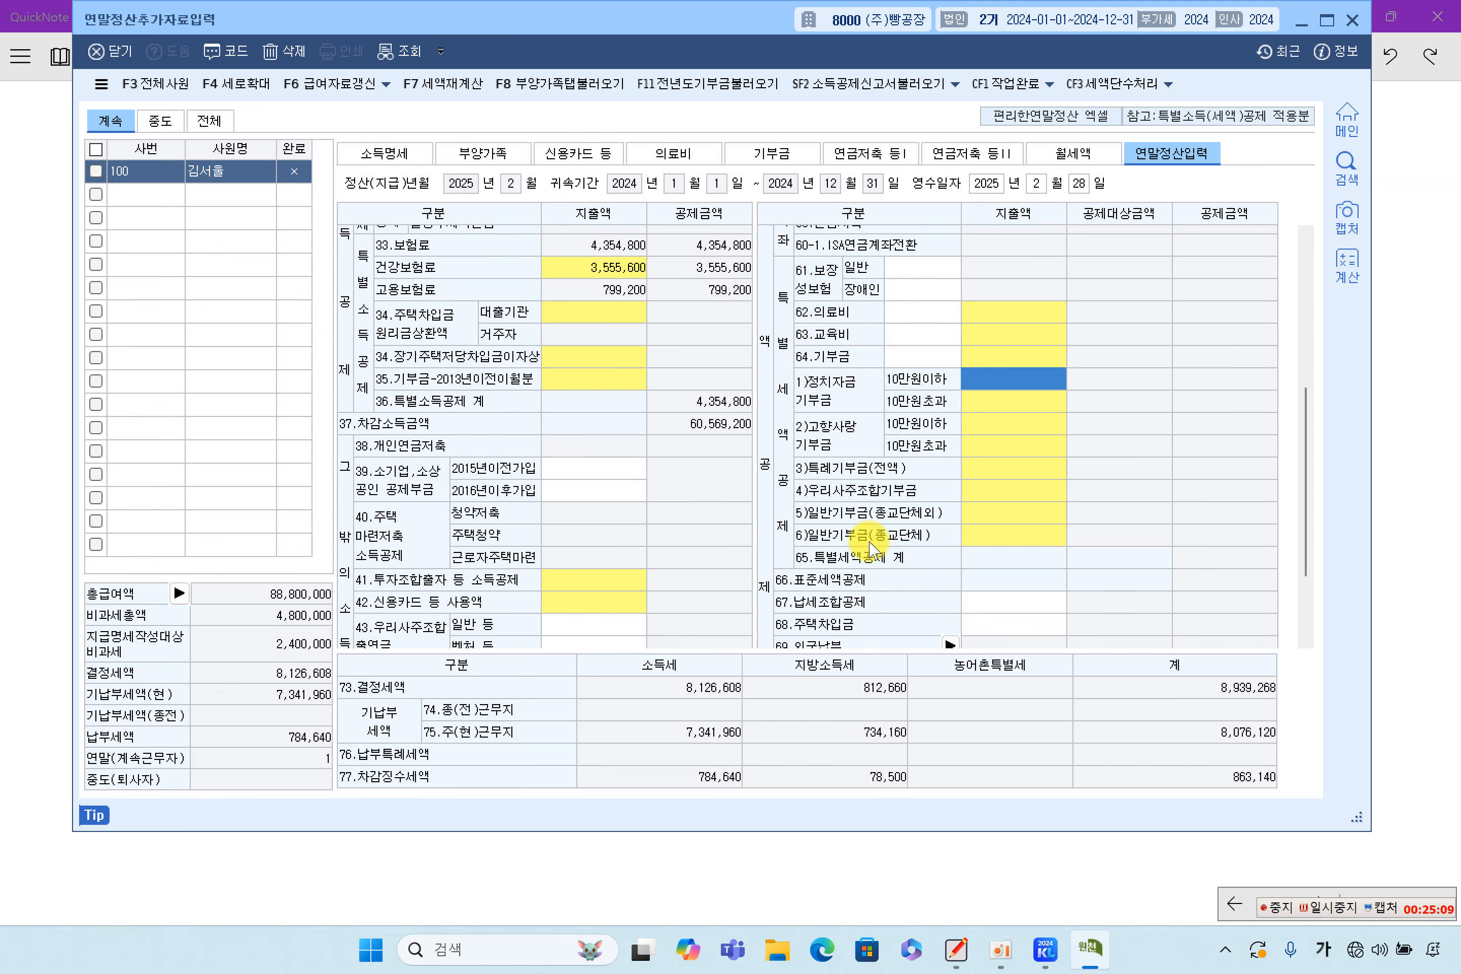
Check the 부양가족, 신용카드 등 and 의료비 tabs, ending on 소득명세
left_click(391, 153)
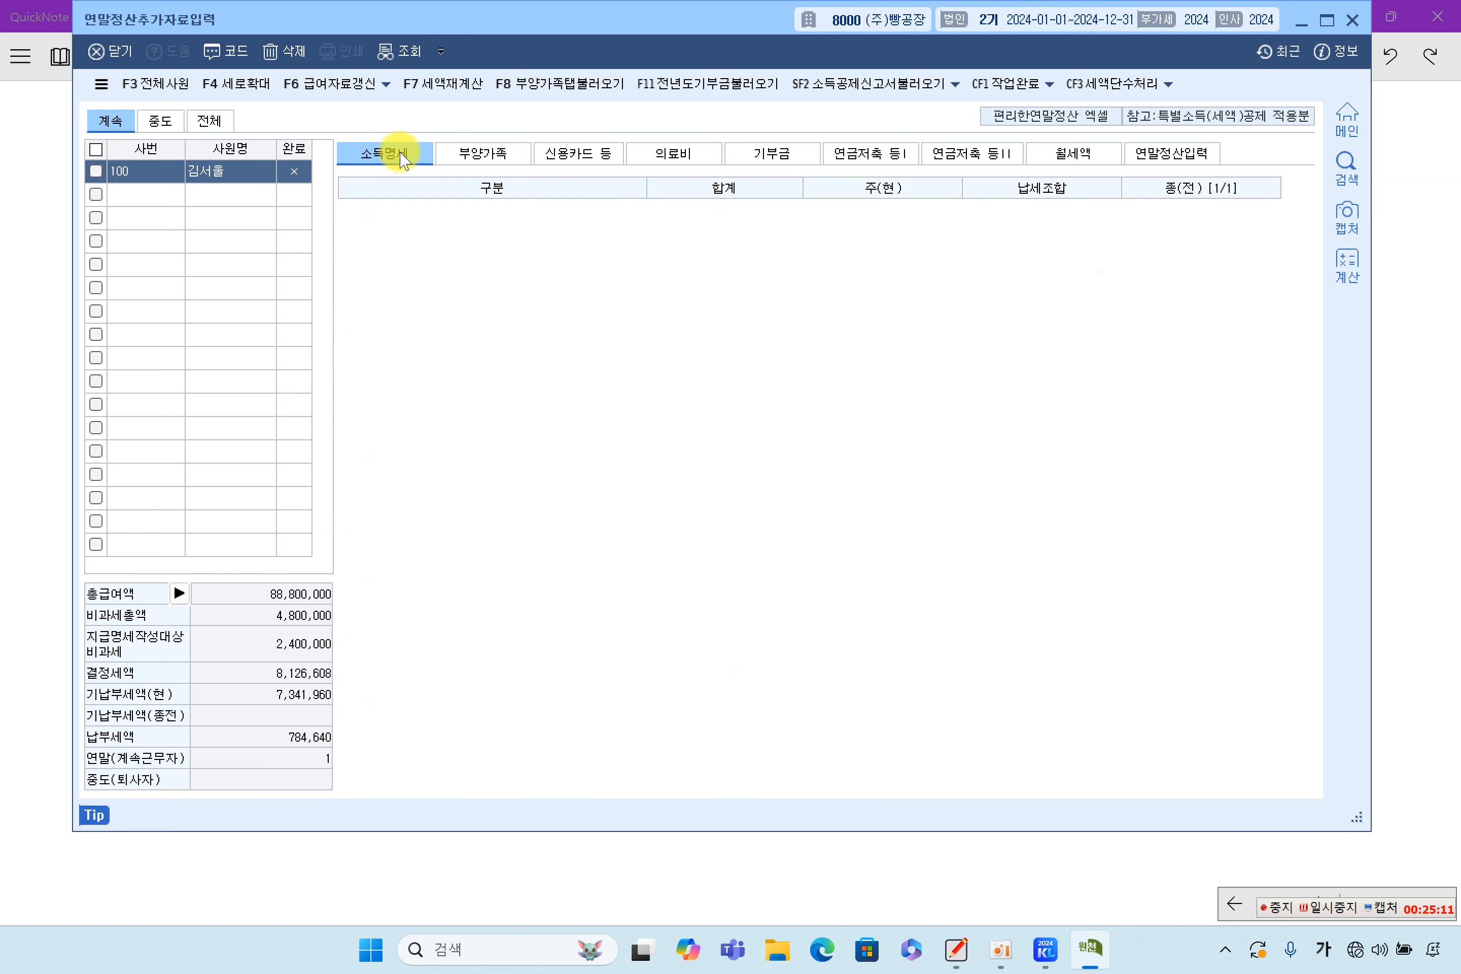
left_click(497, 157)
left_click(602, 153)
left_click(687, 153)
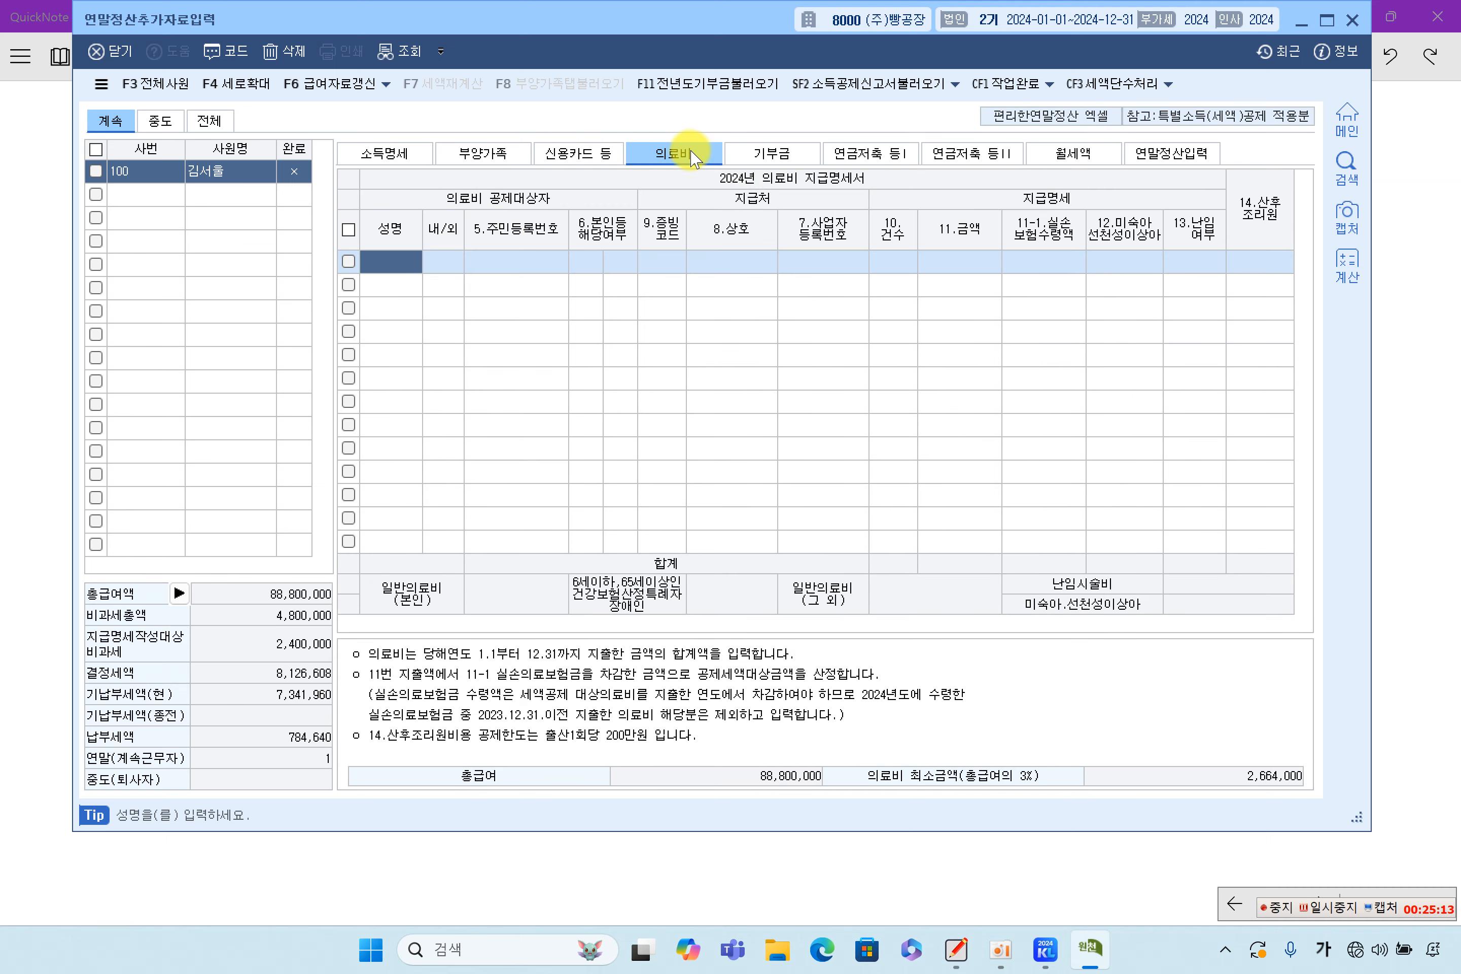
left_click(415, 158)
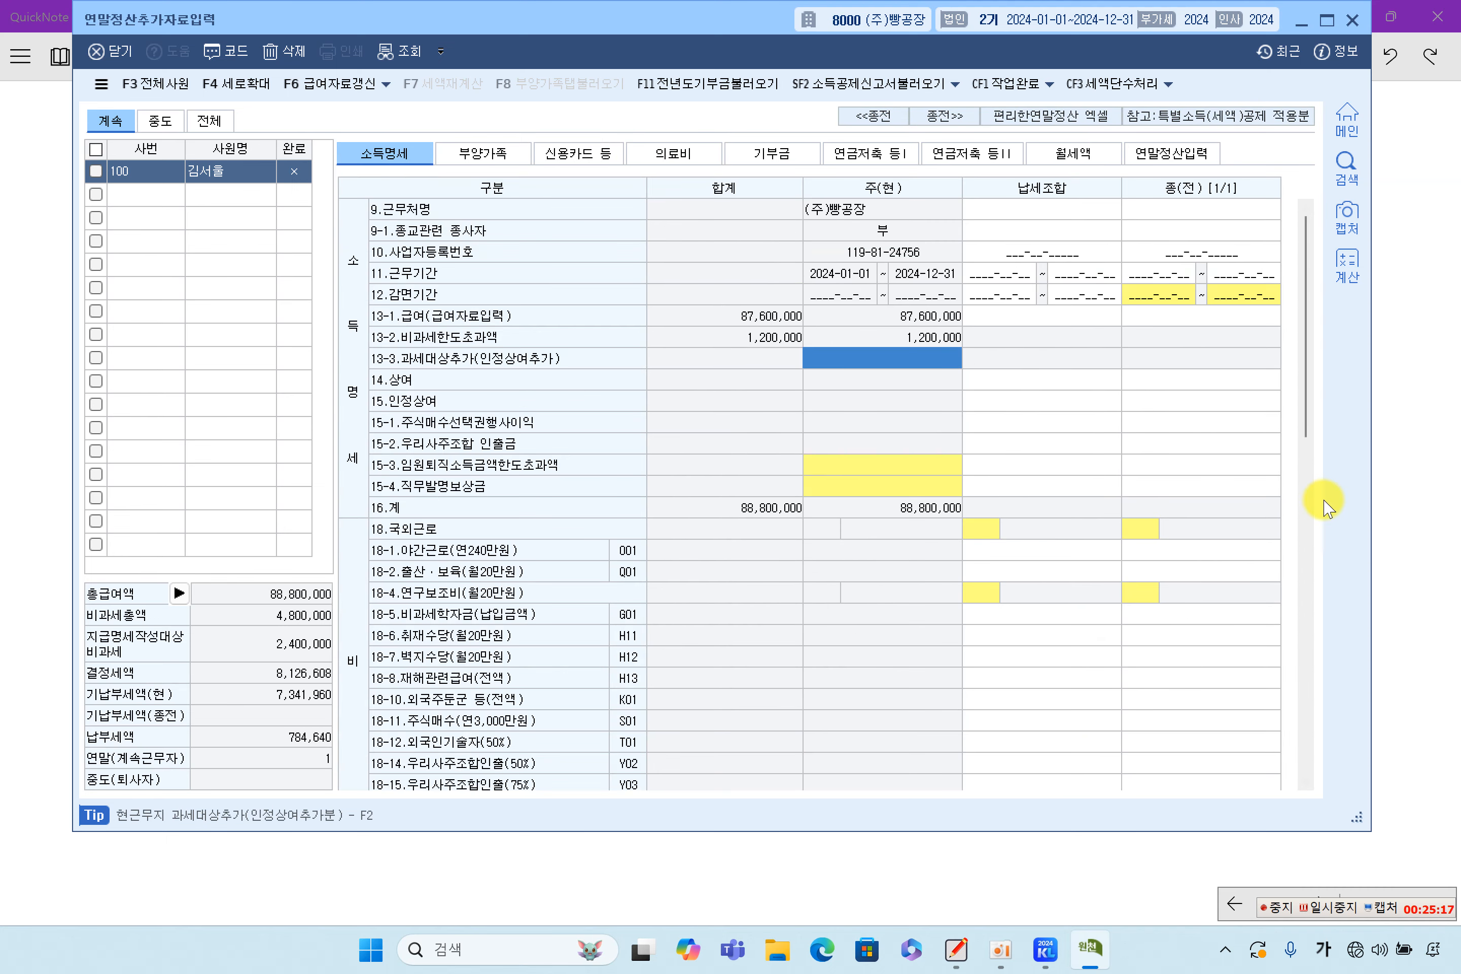
left_click(1377, 458)
Highlight the CASE intro's key phrases and mark the taxpayer's, spouse's and child's expense items
scroll(724, 619, "down", 3)
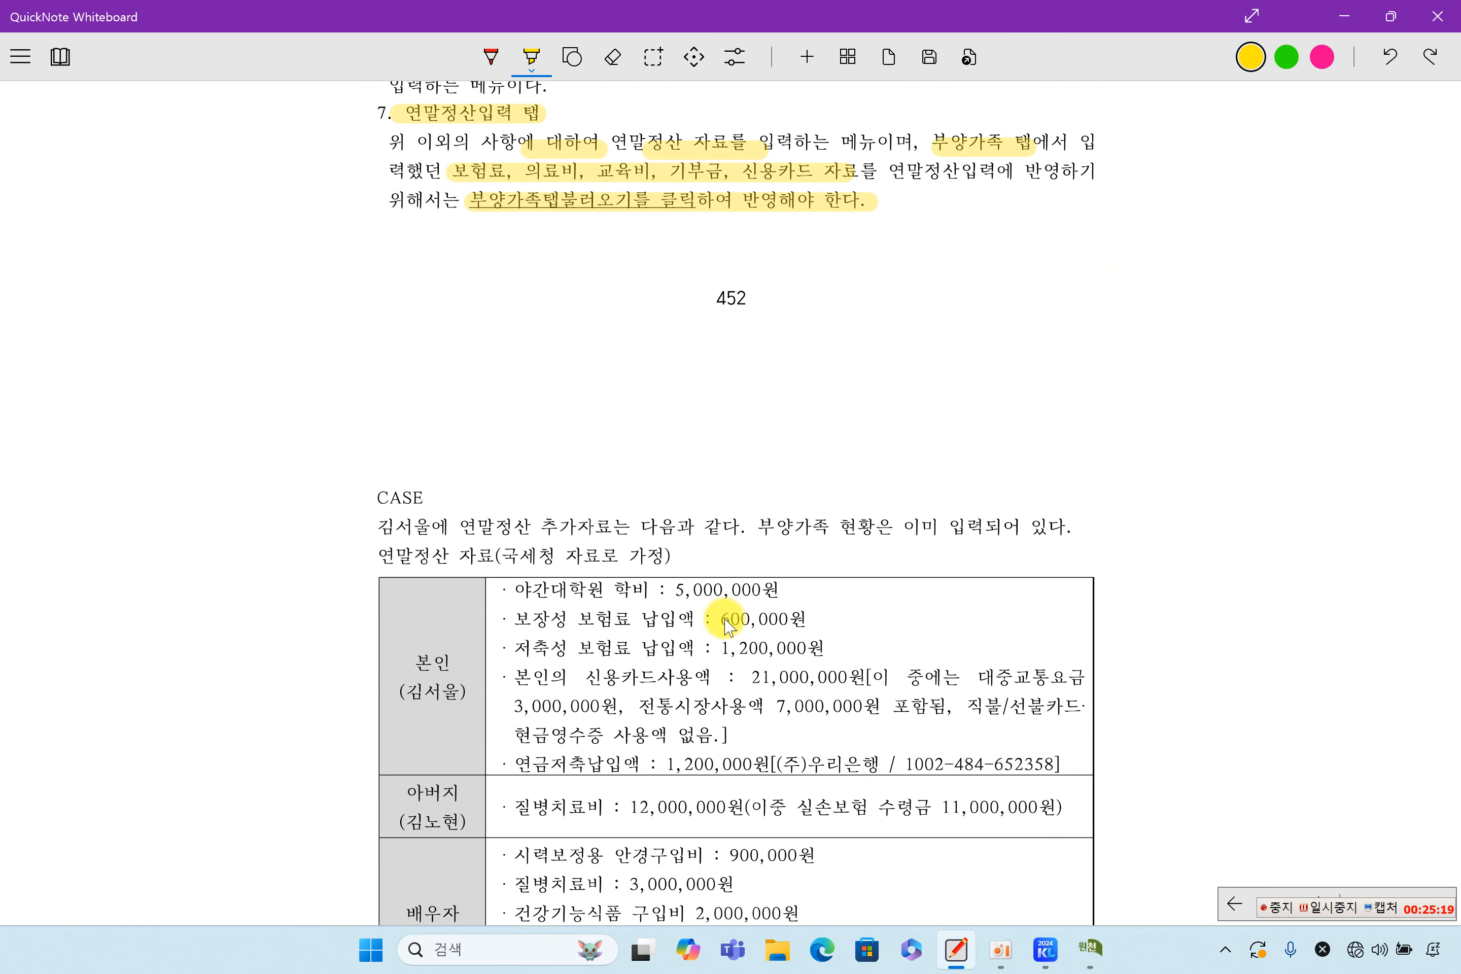
scroll(726, 626, "down", 2)
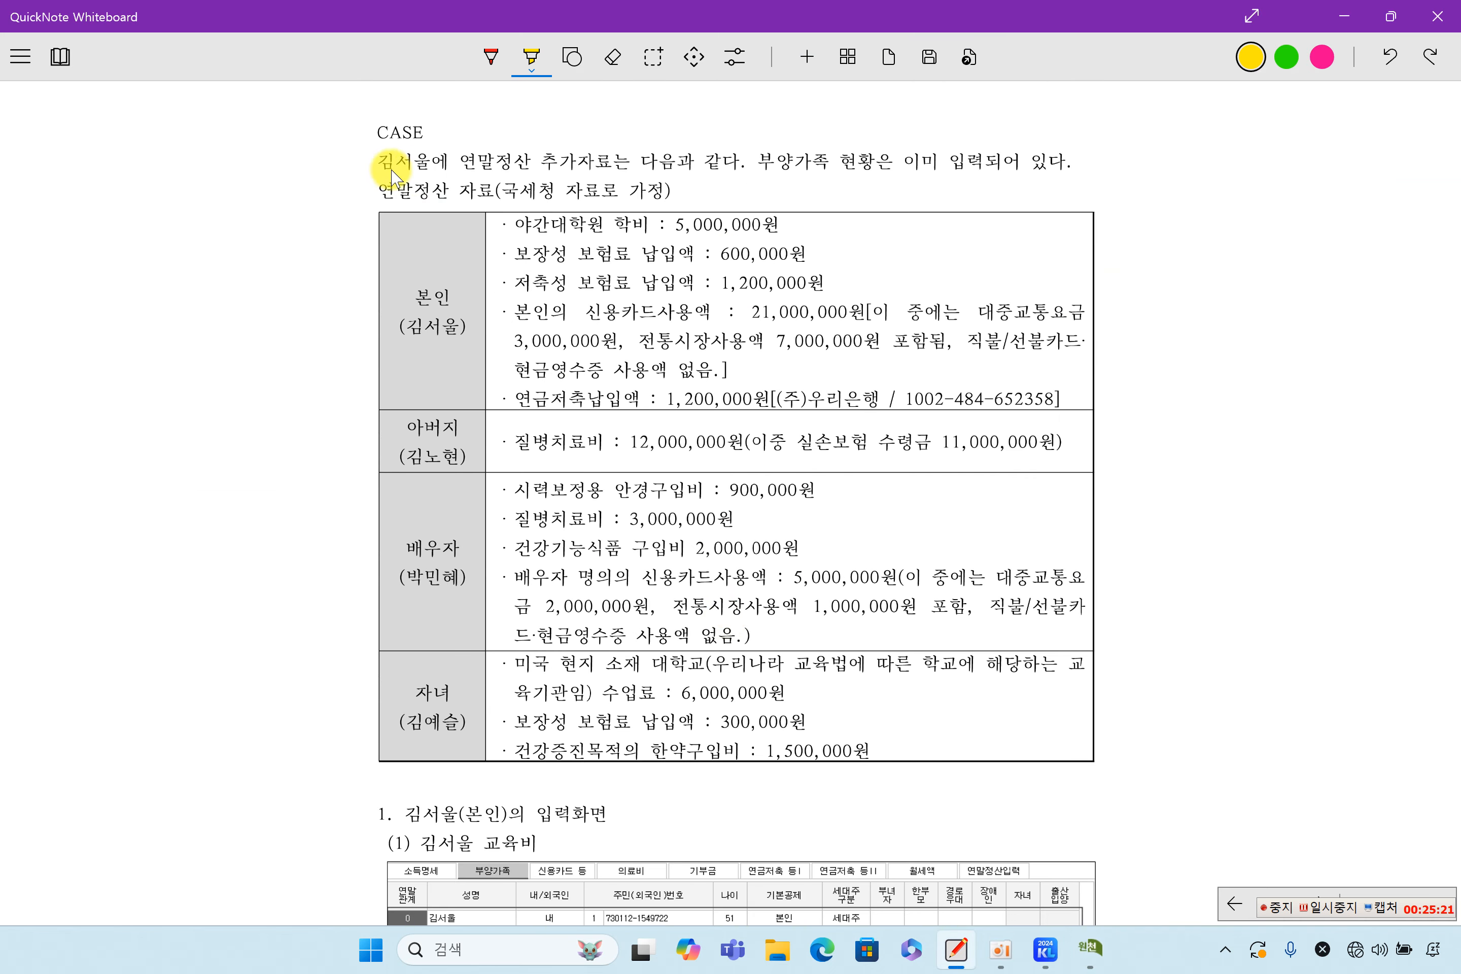
left_click_drag(403, 166, 429, 165)
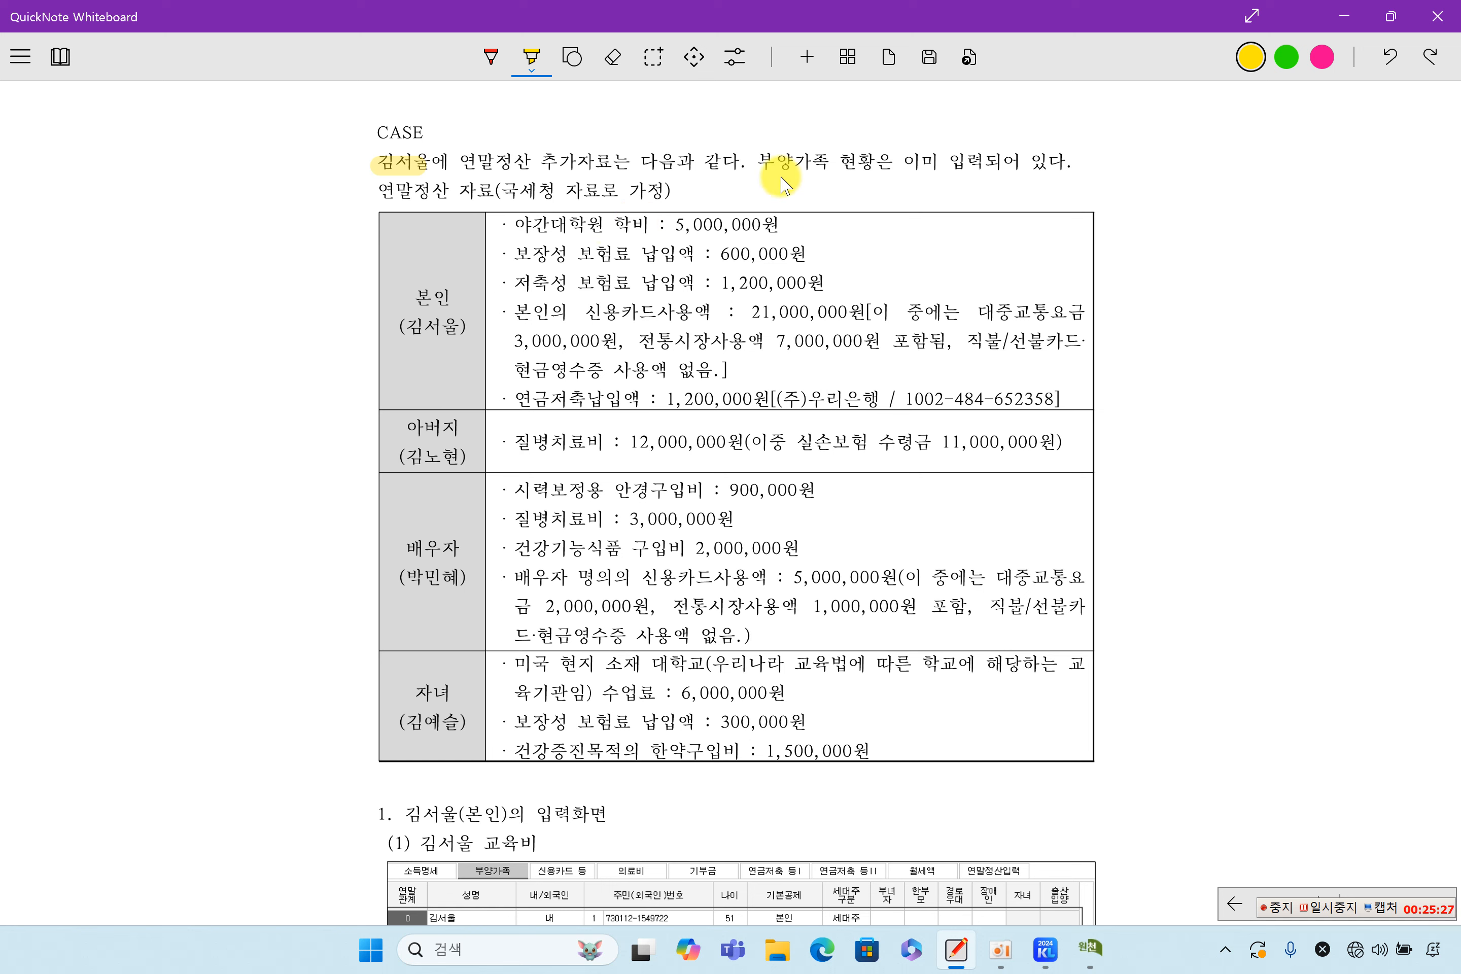
left_click_drag(757, 162, 997, 162)
left_click_drag(477, 191, 672, 195)
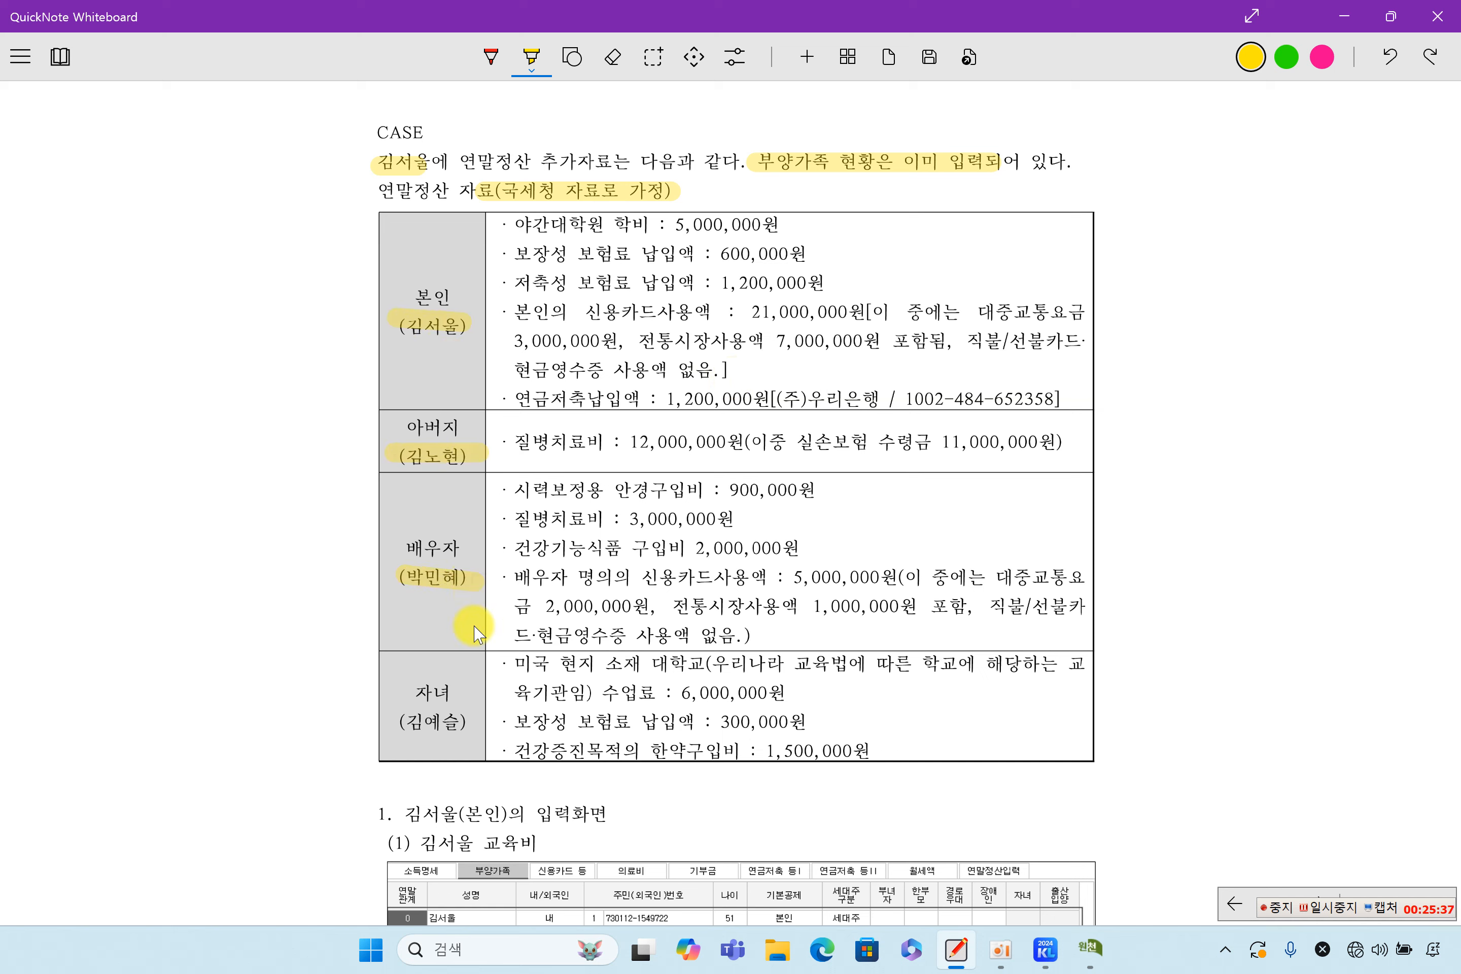
left_click_drag(397, 723, 507, 723)
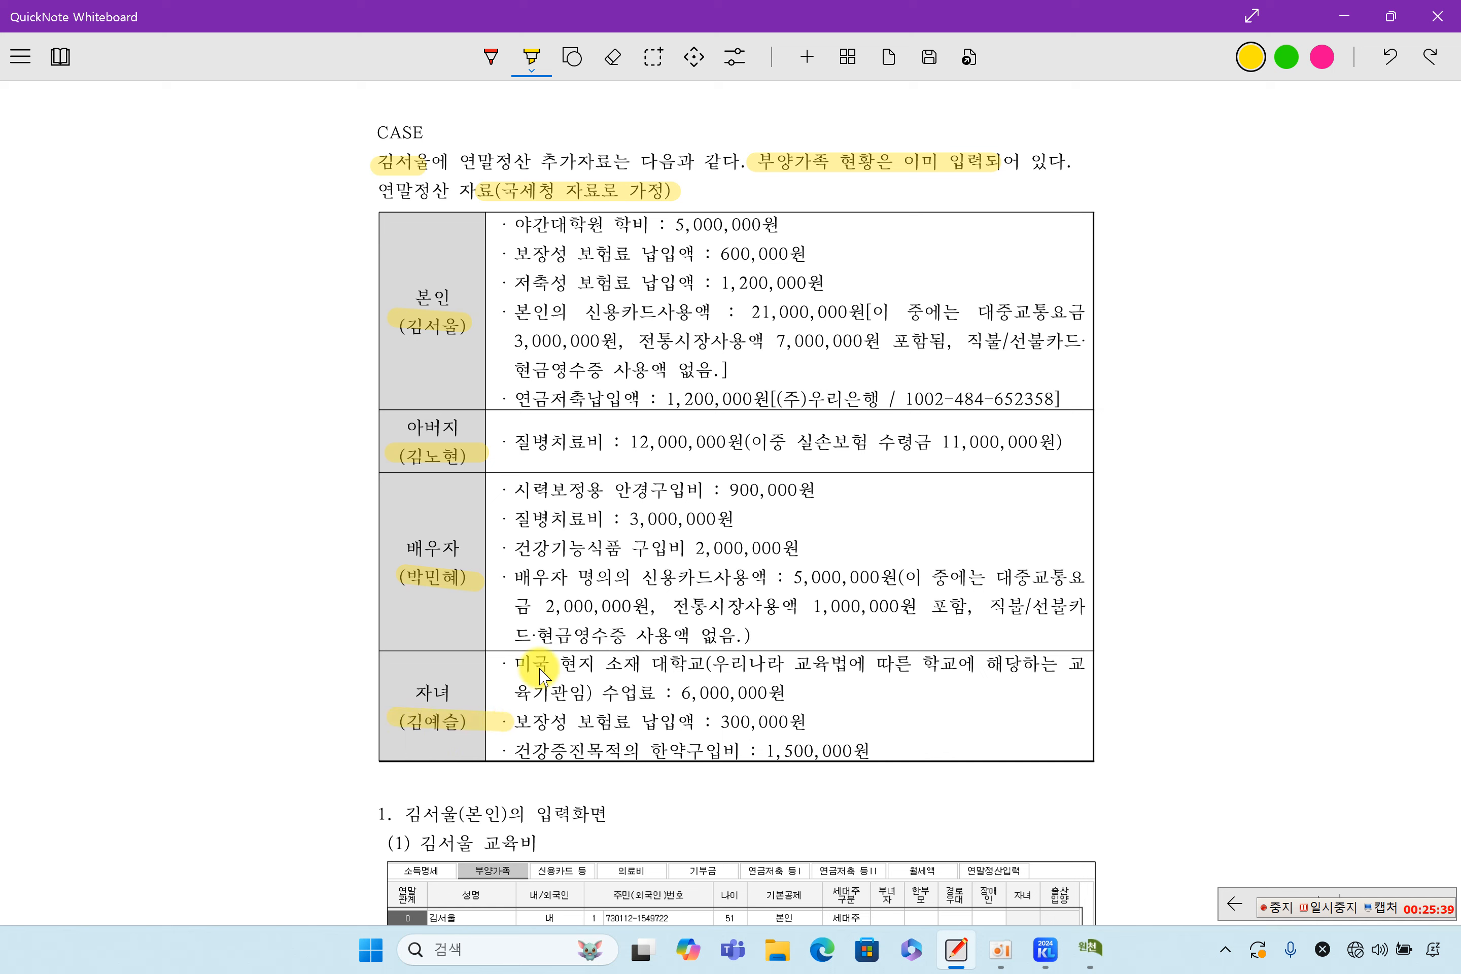
left_click_drag(491, 205, 500, 397)
left_click_drag(501, 485, 501, 647)
left_click_drag(497, 668, 497, 764)
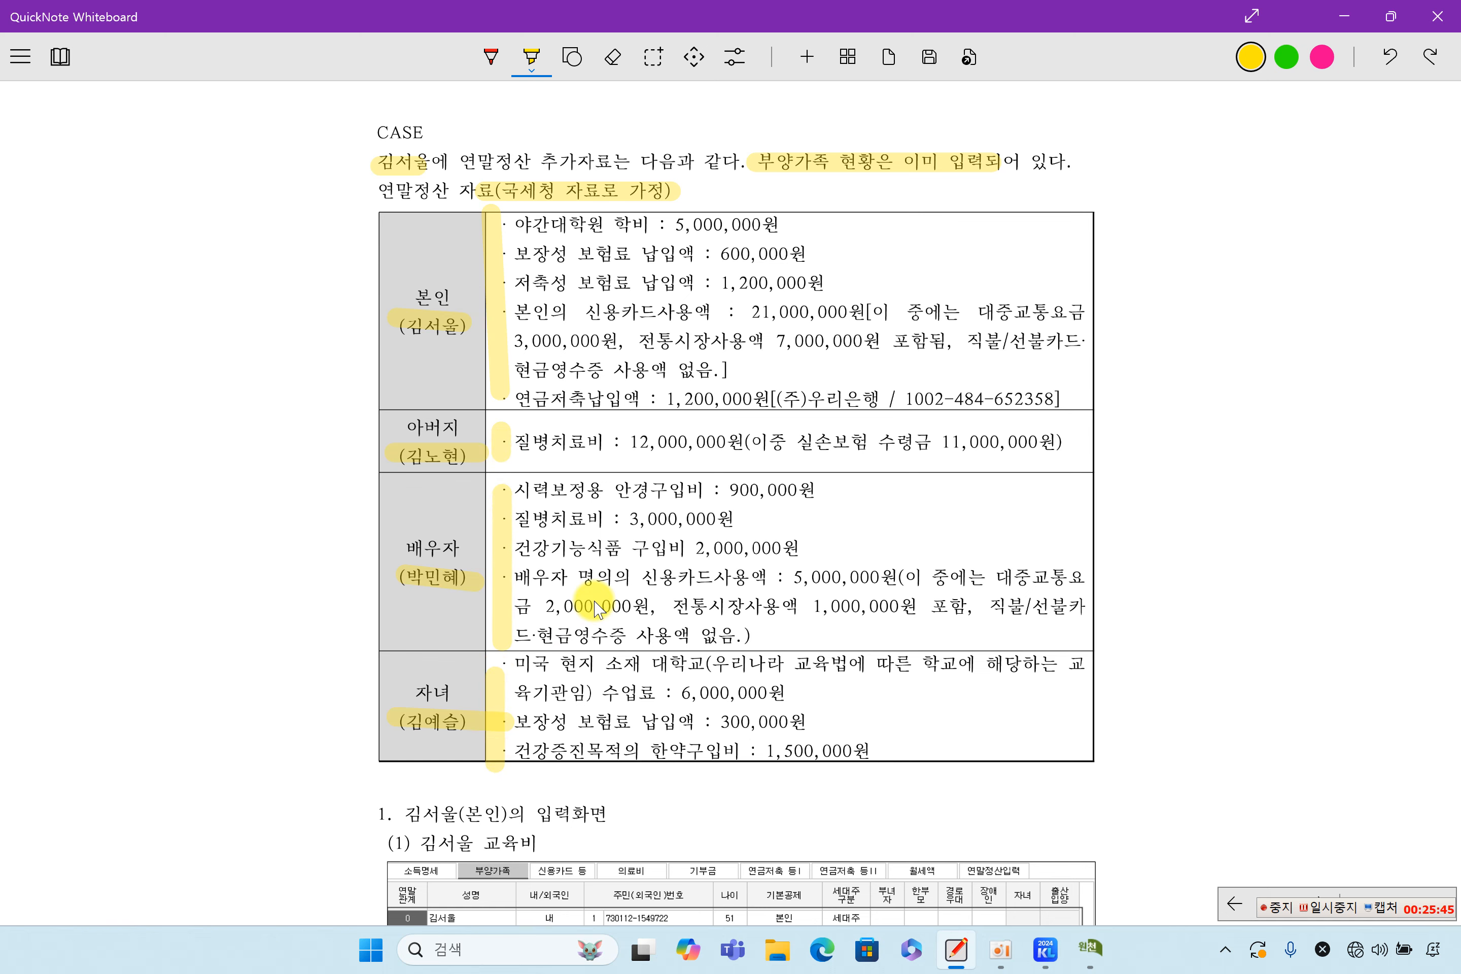
Highlight the 야간대학원 학비 5,000,000원 tuition line in the CASE table
scroll(594, 606, "down", 15)
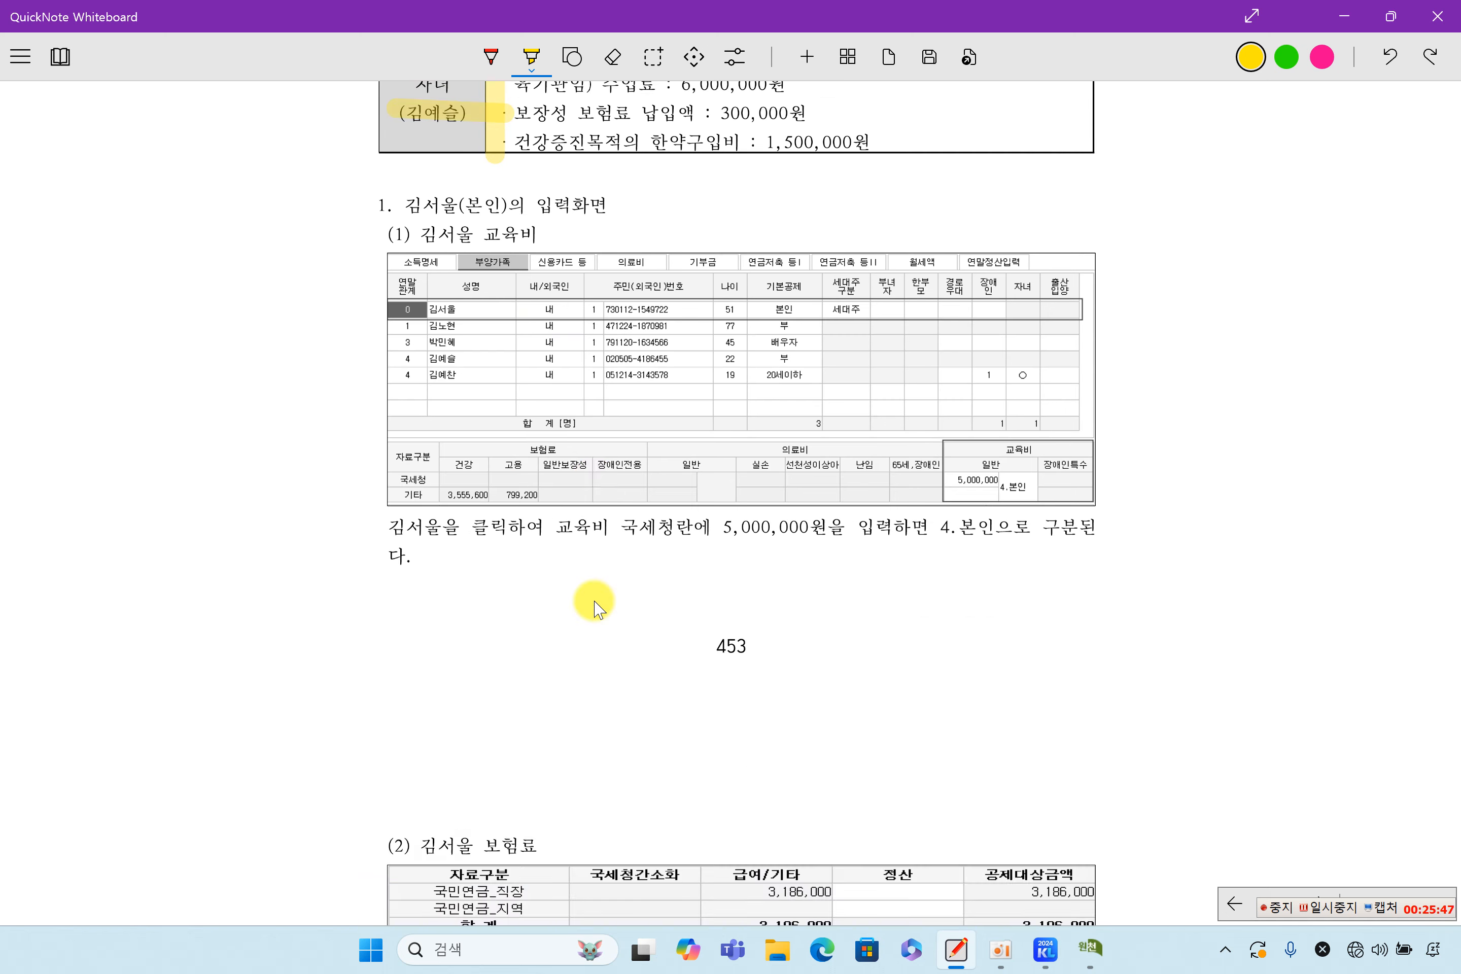
scroll(597, 608, "down", 7)
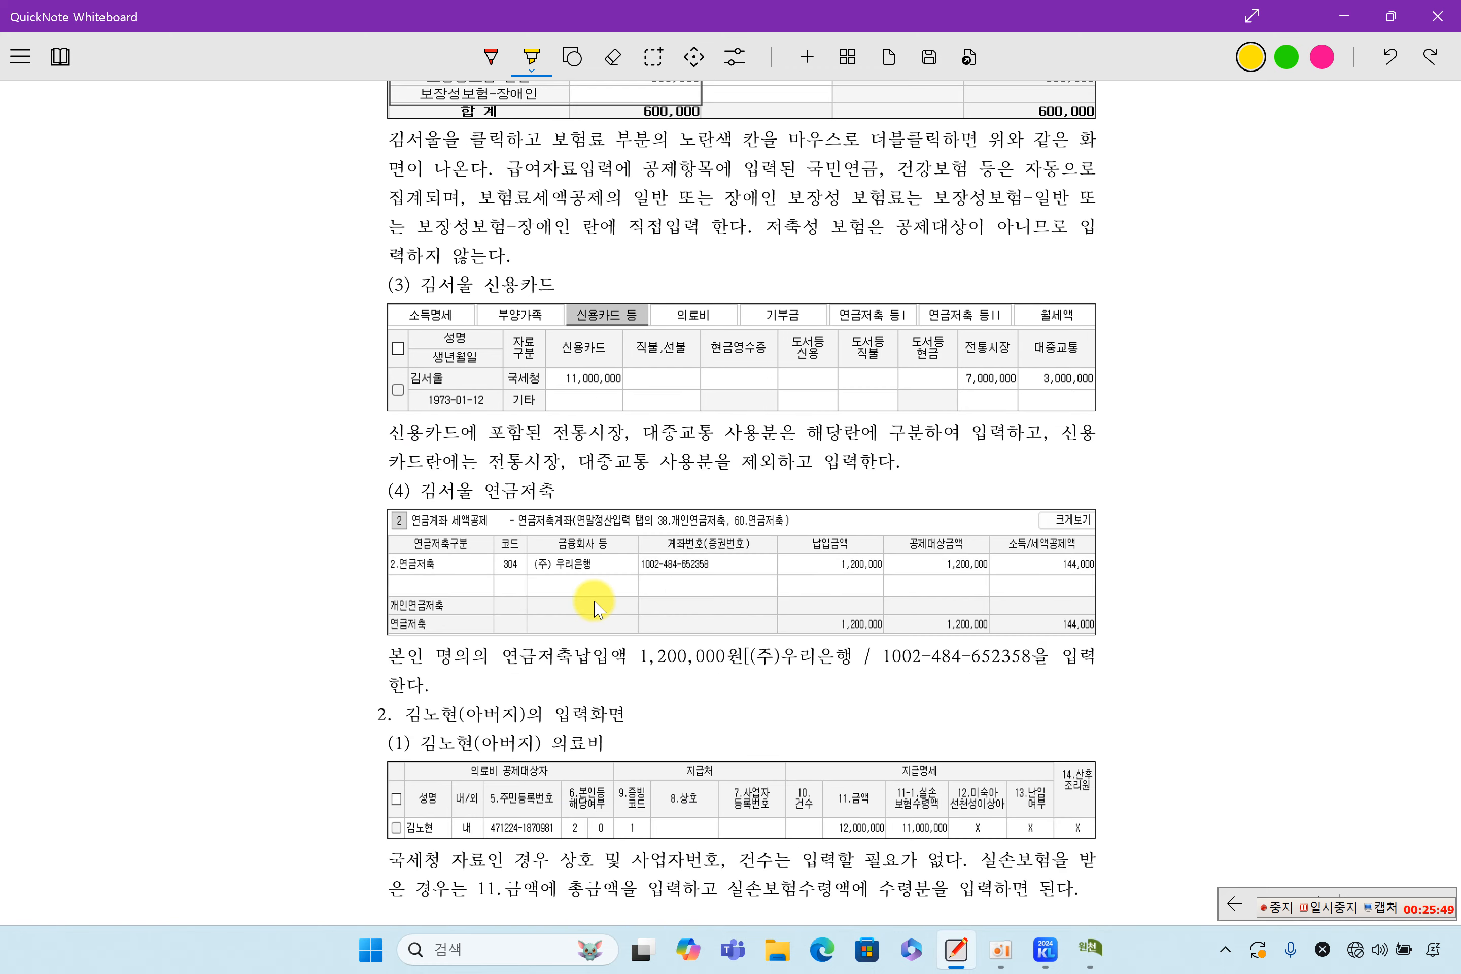
scroll(594, 606, "down", 15)
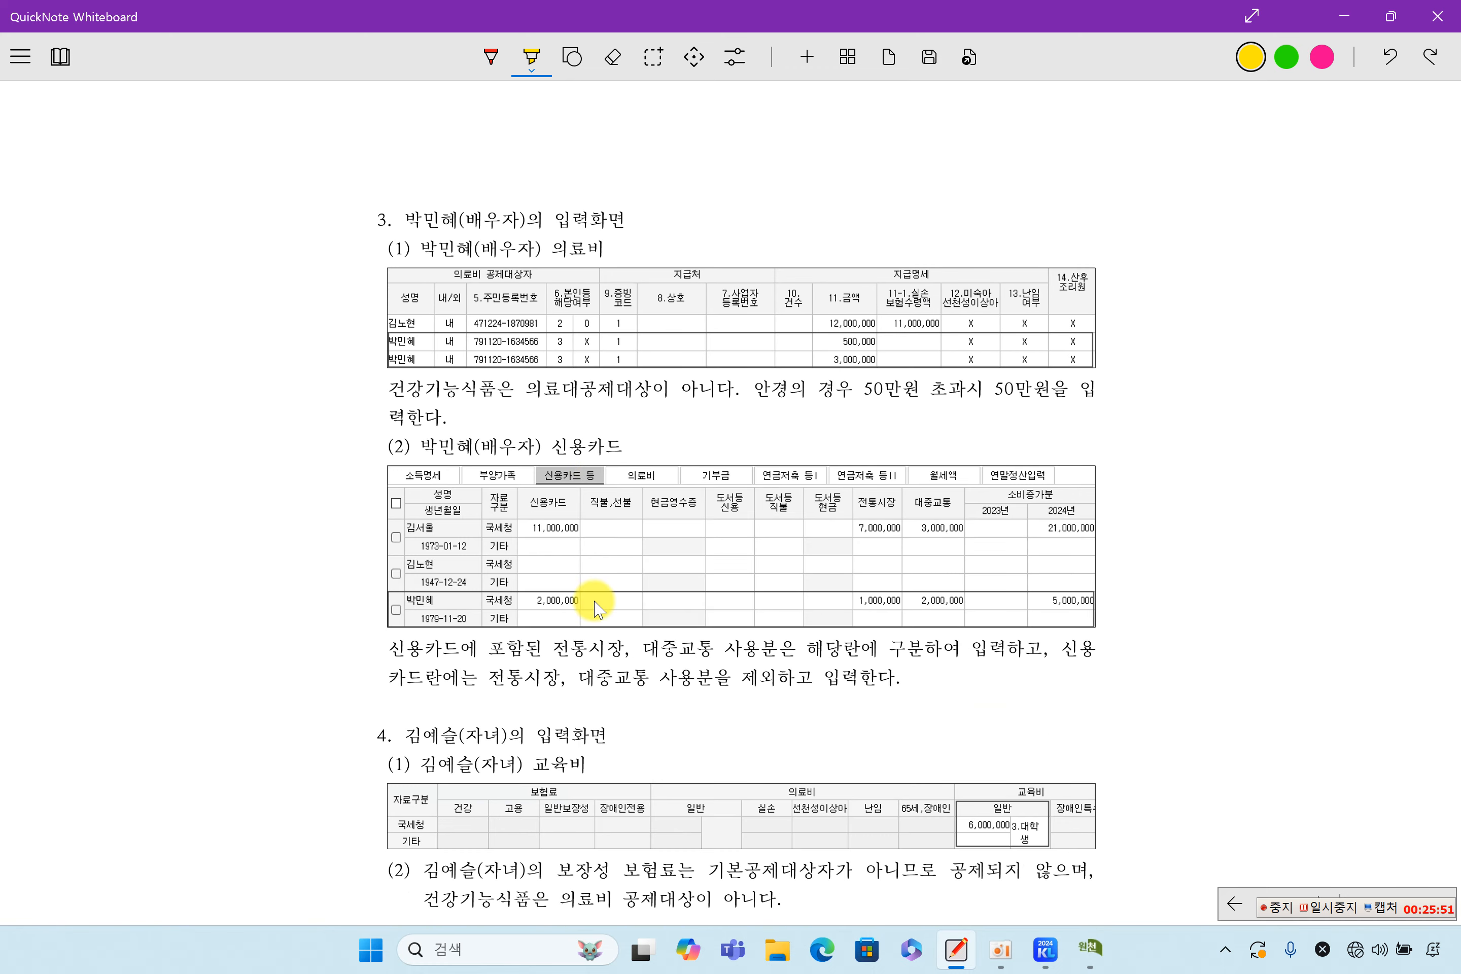
scroll(594, 607, "up", 20)
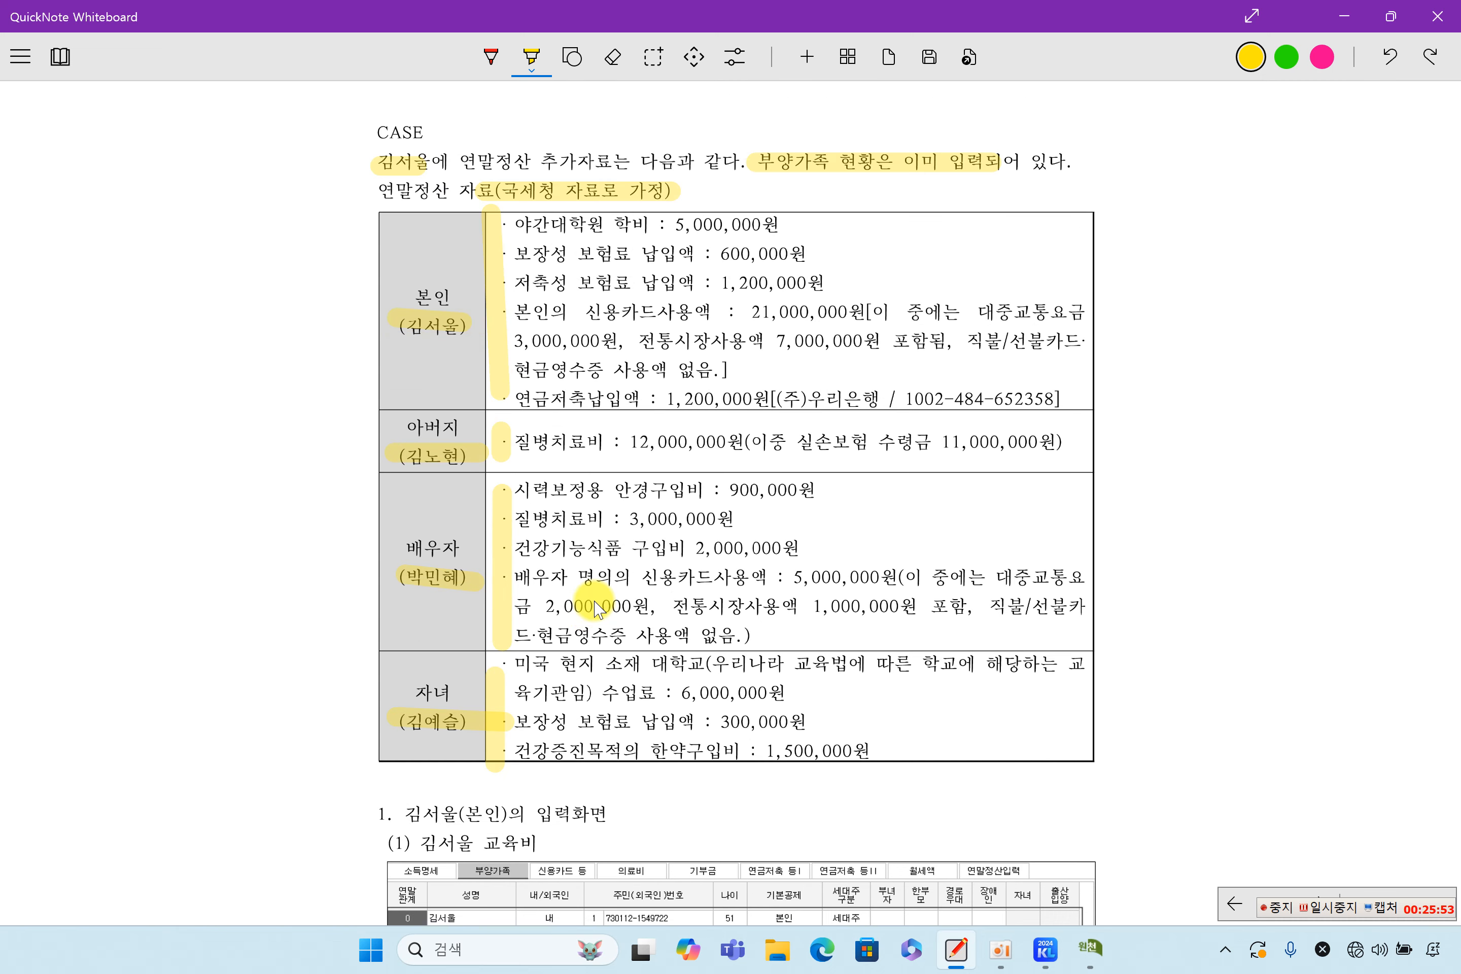
scroll(758, 546, "up", 2)
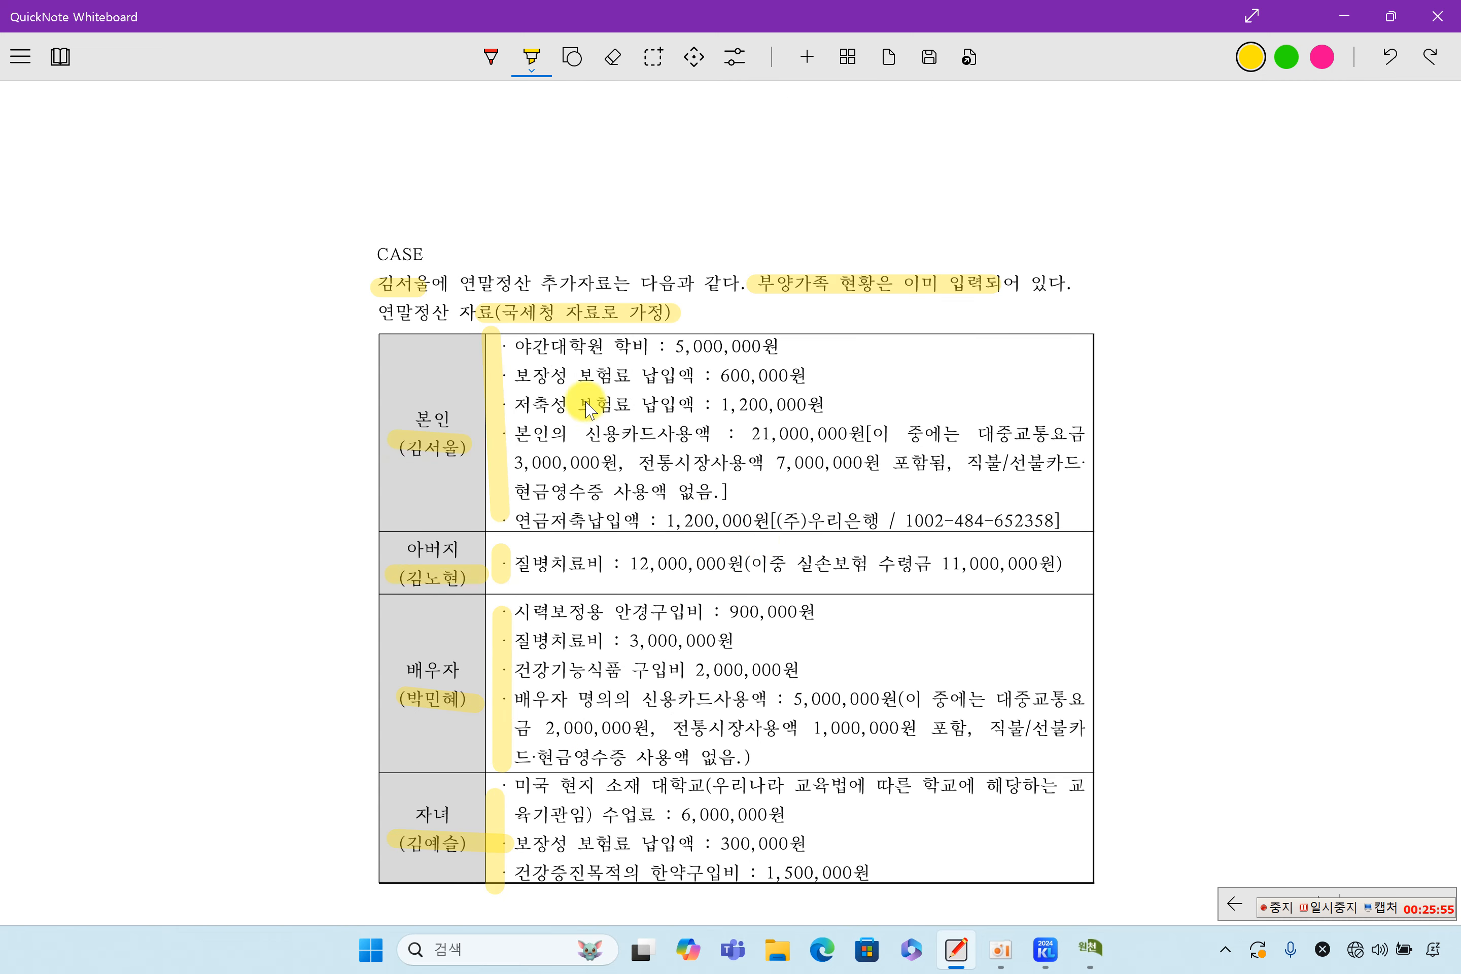
left_click_drag(525, 345, 780, 352)
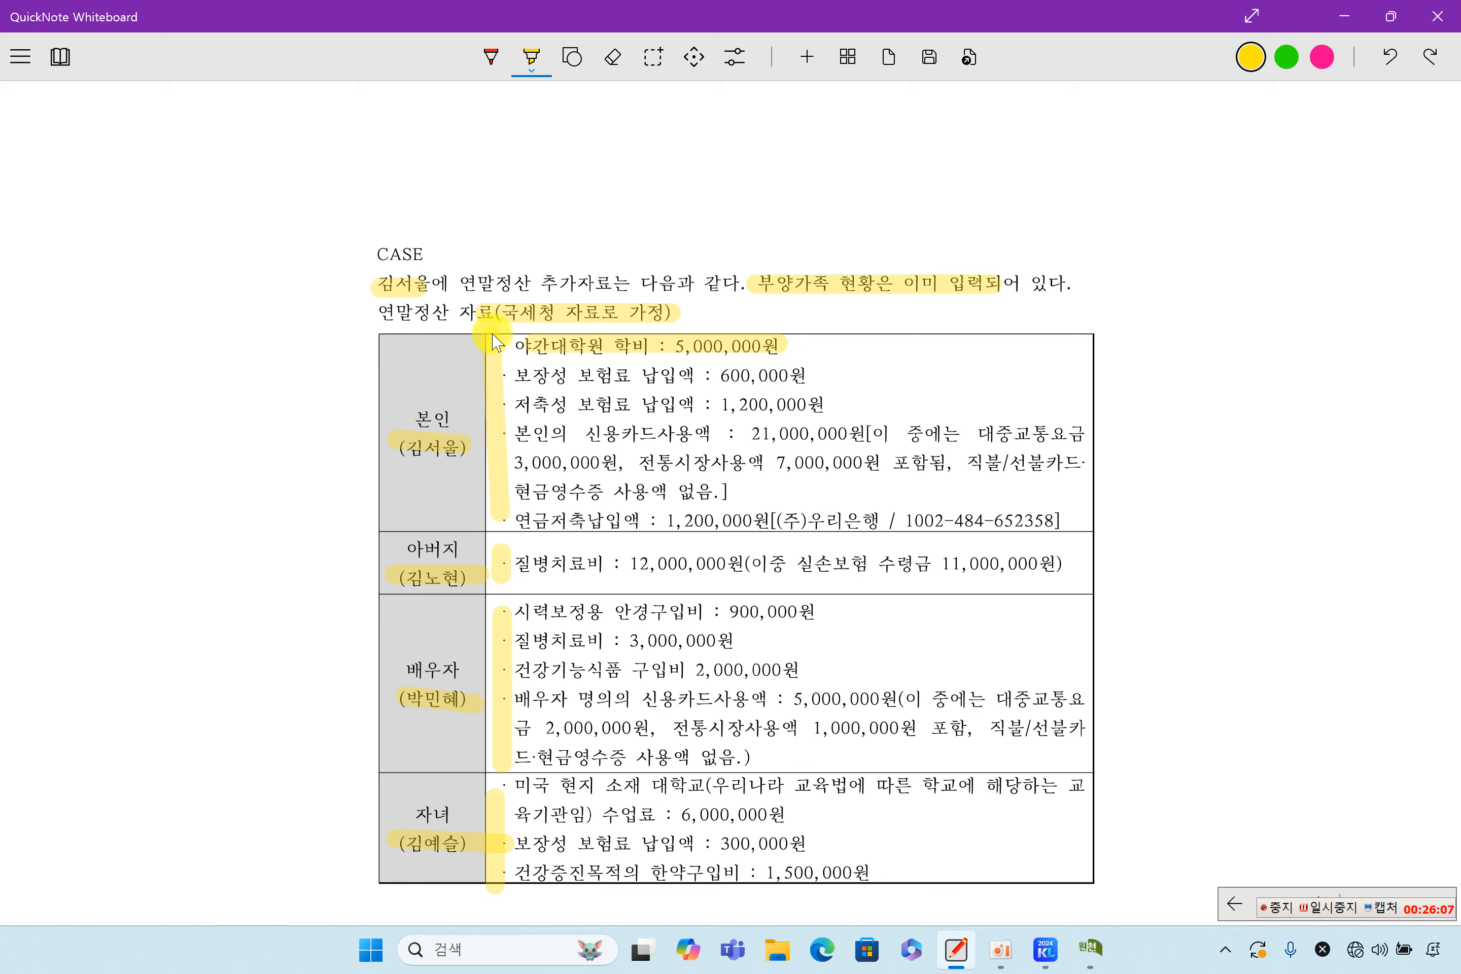
left_click(1092, 952)
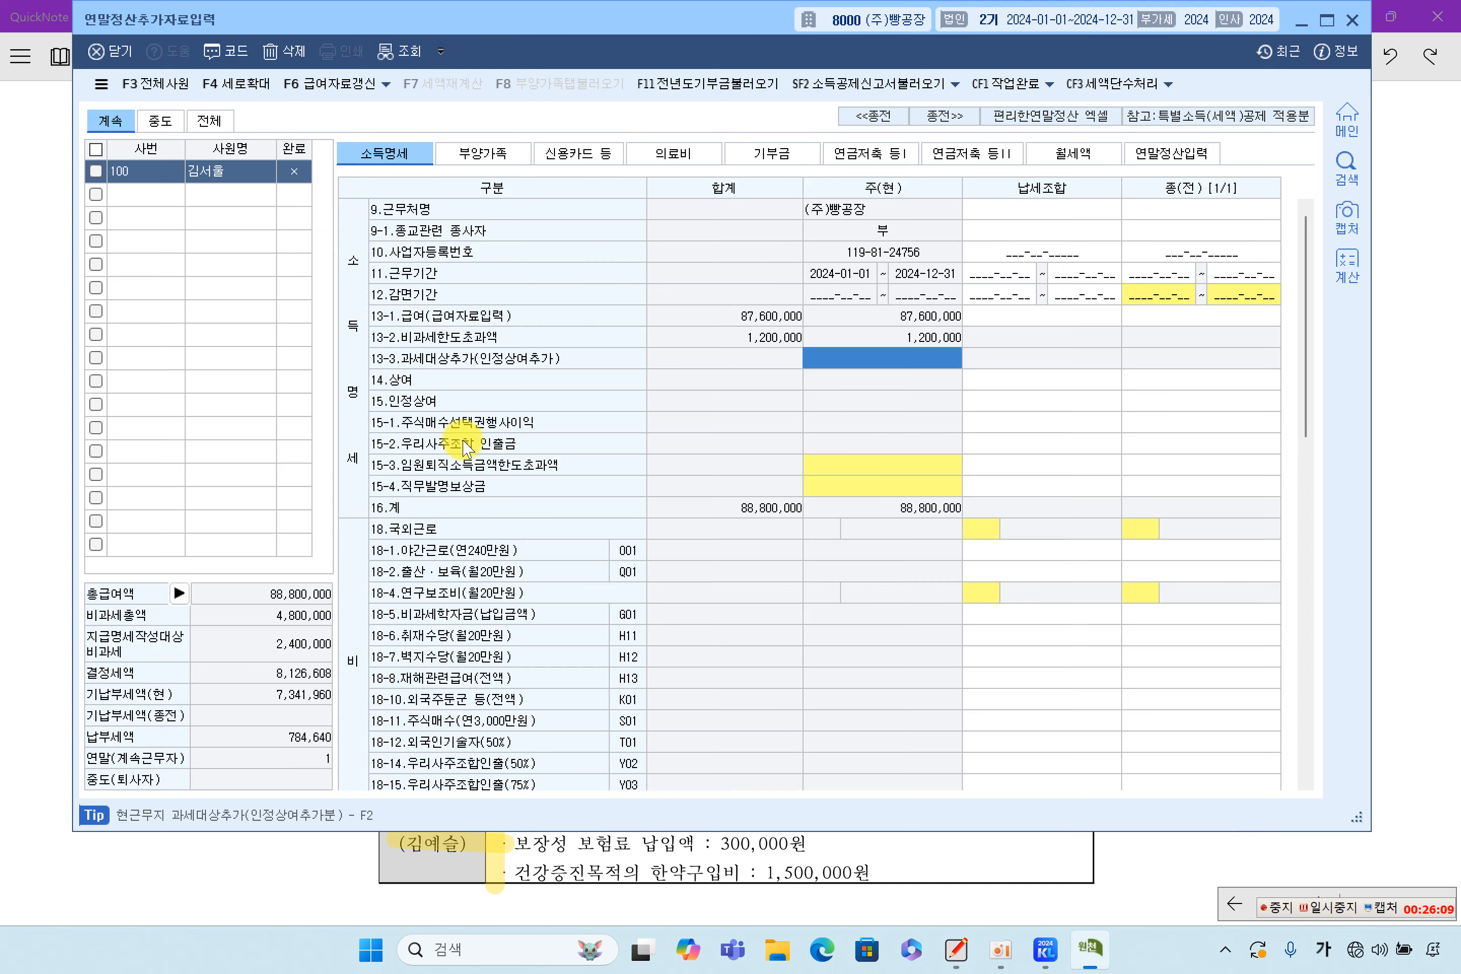
Select the taxpayer's 본인 row on 부양가족 and recheck the 5,000,000원 tuition line in the case
left_click(489, 155)
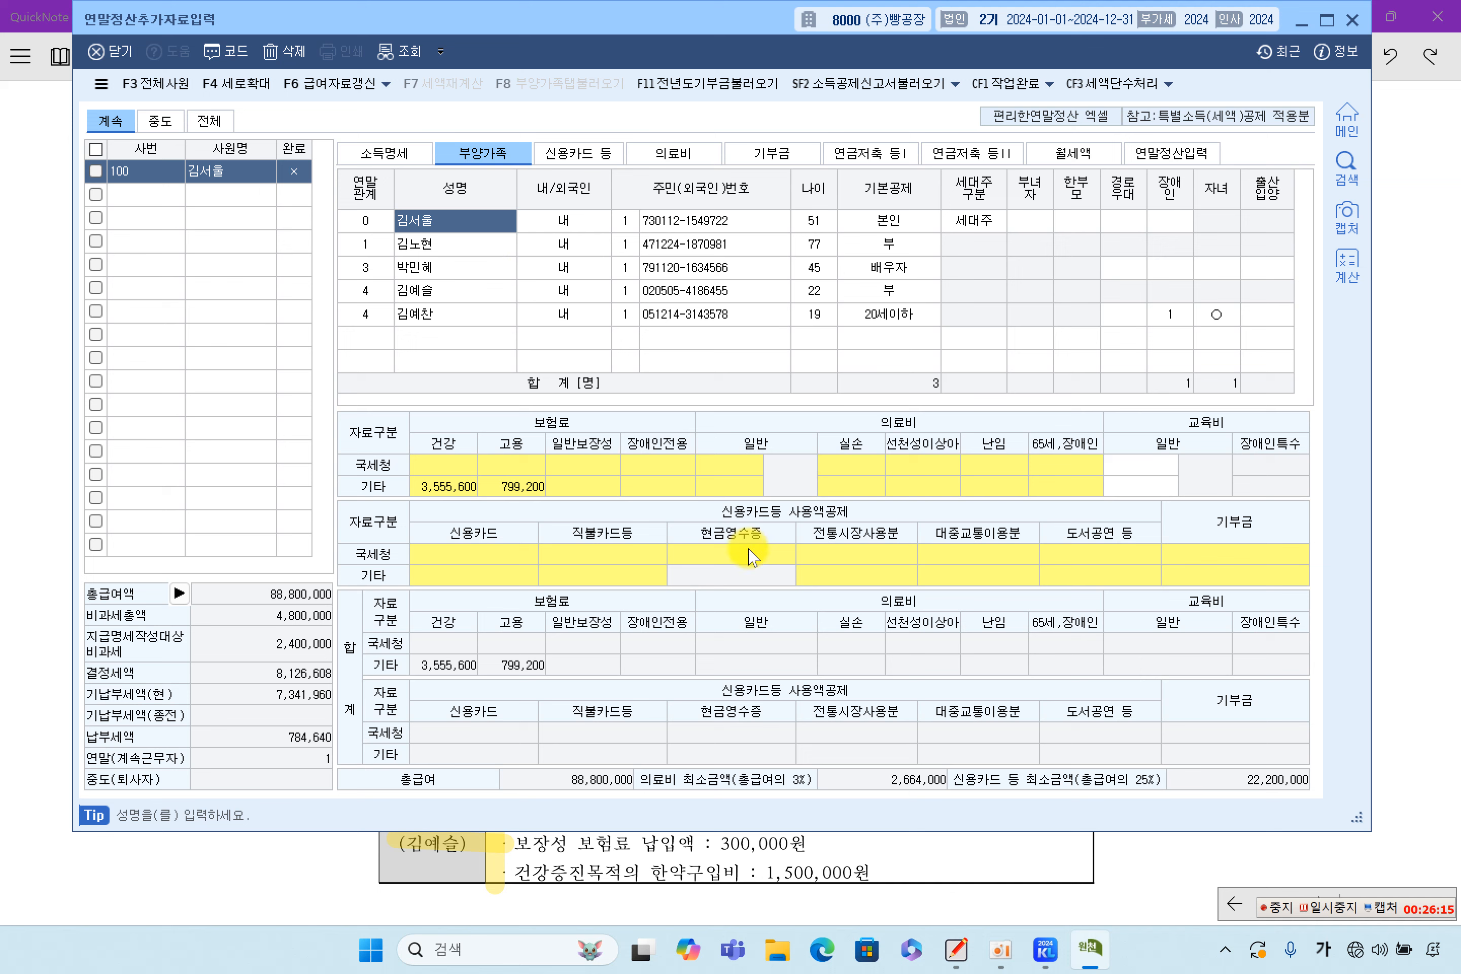
left_click(454, 289)
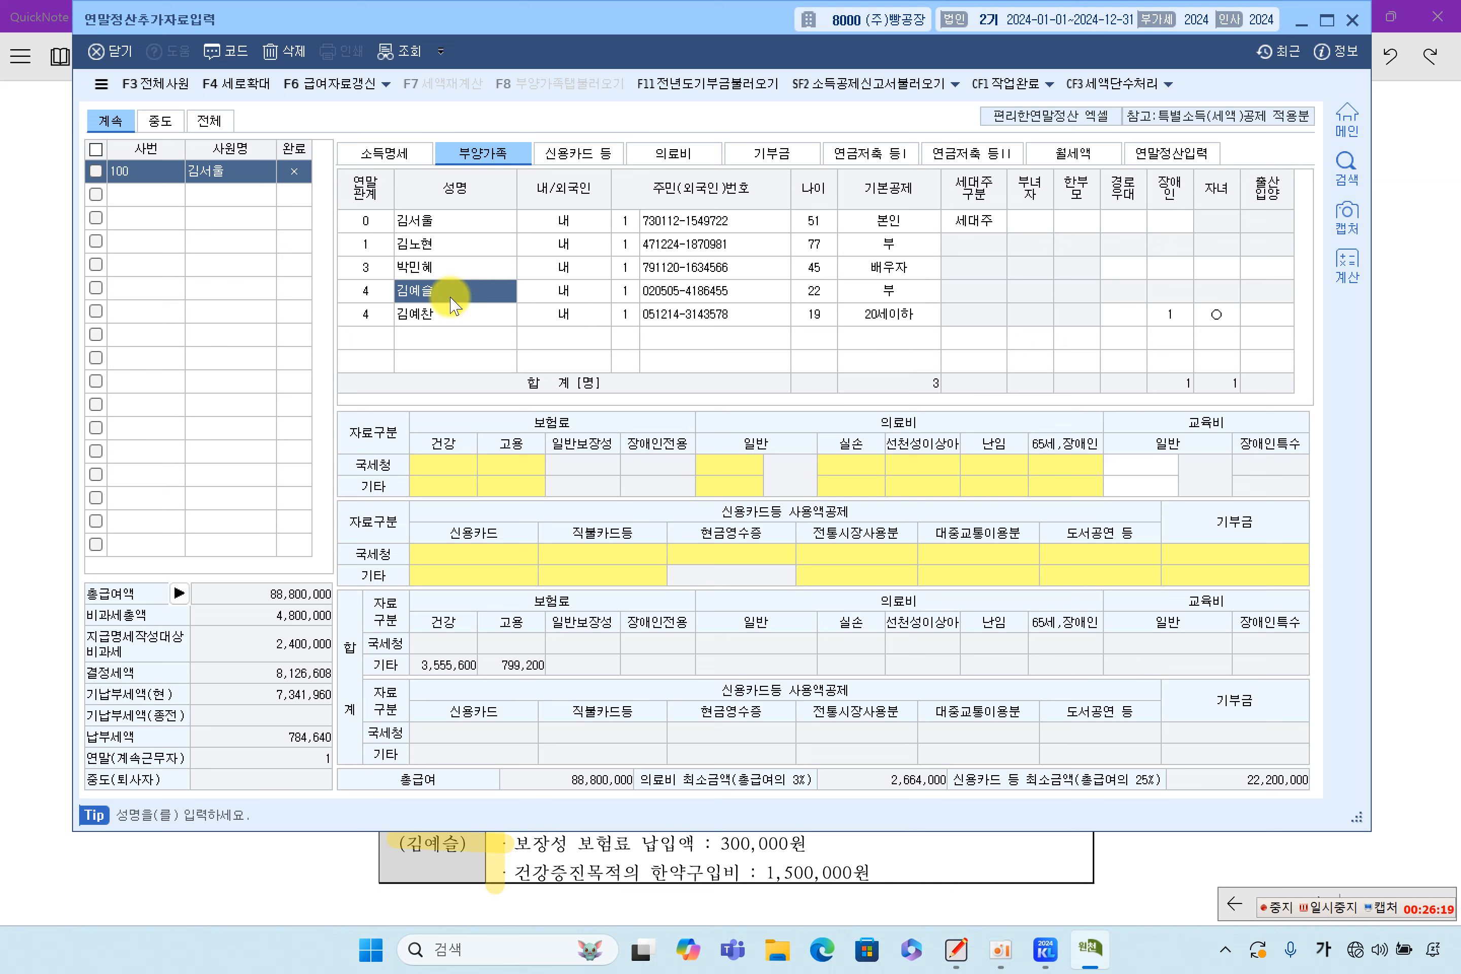
left_click(469, 221)
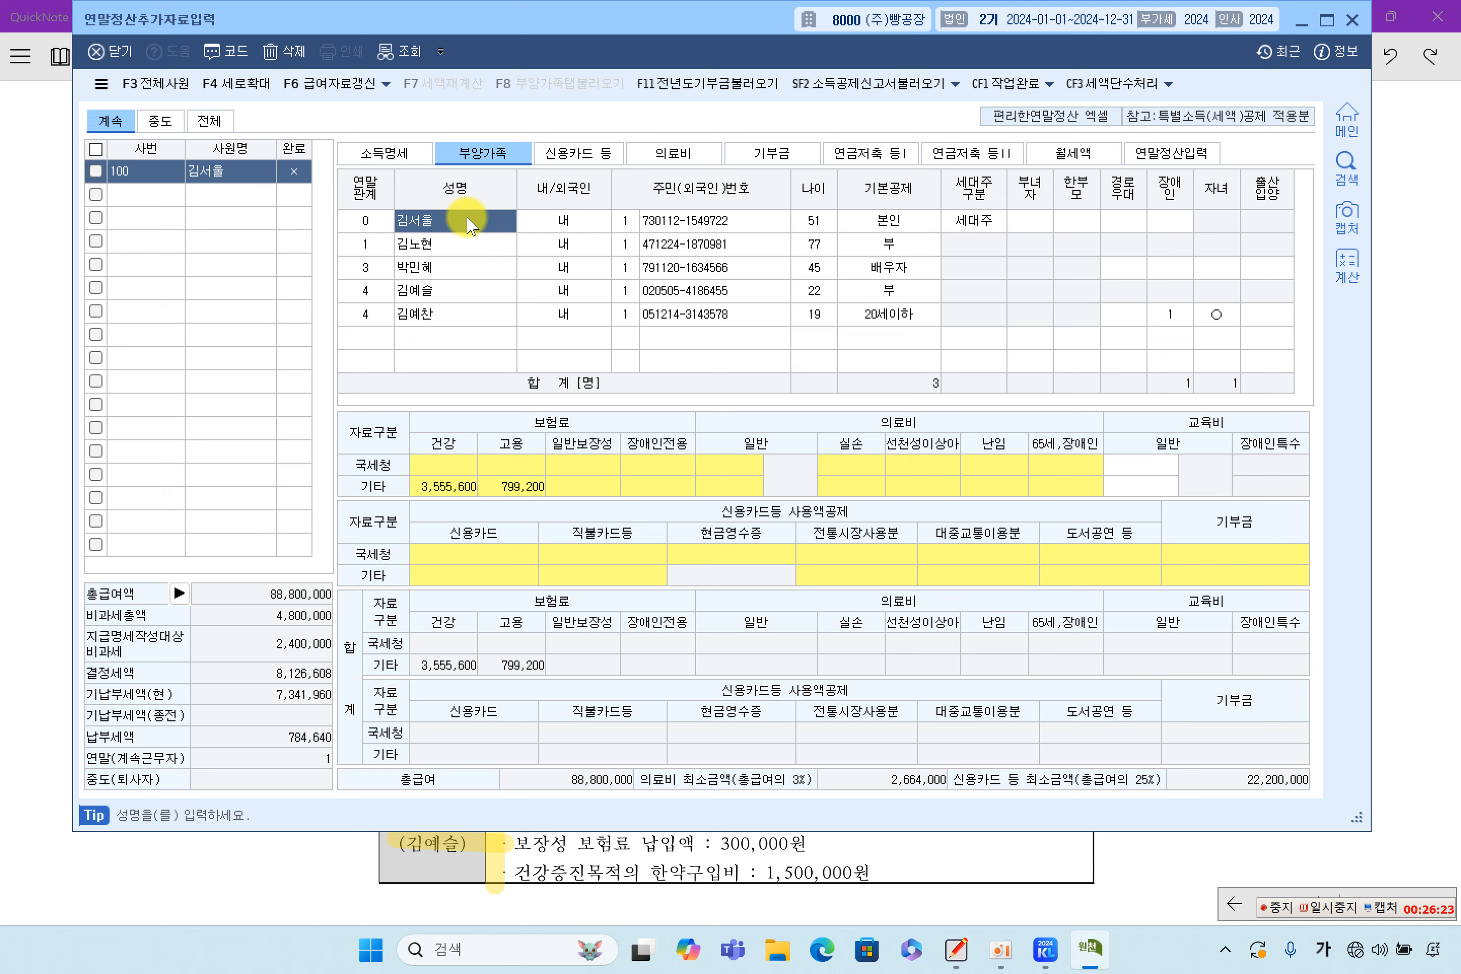
left_click(1142, 465)
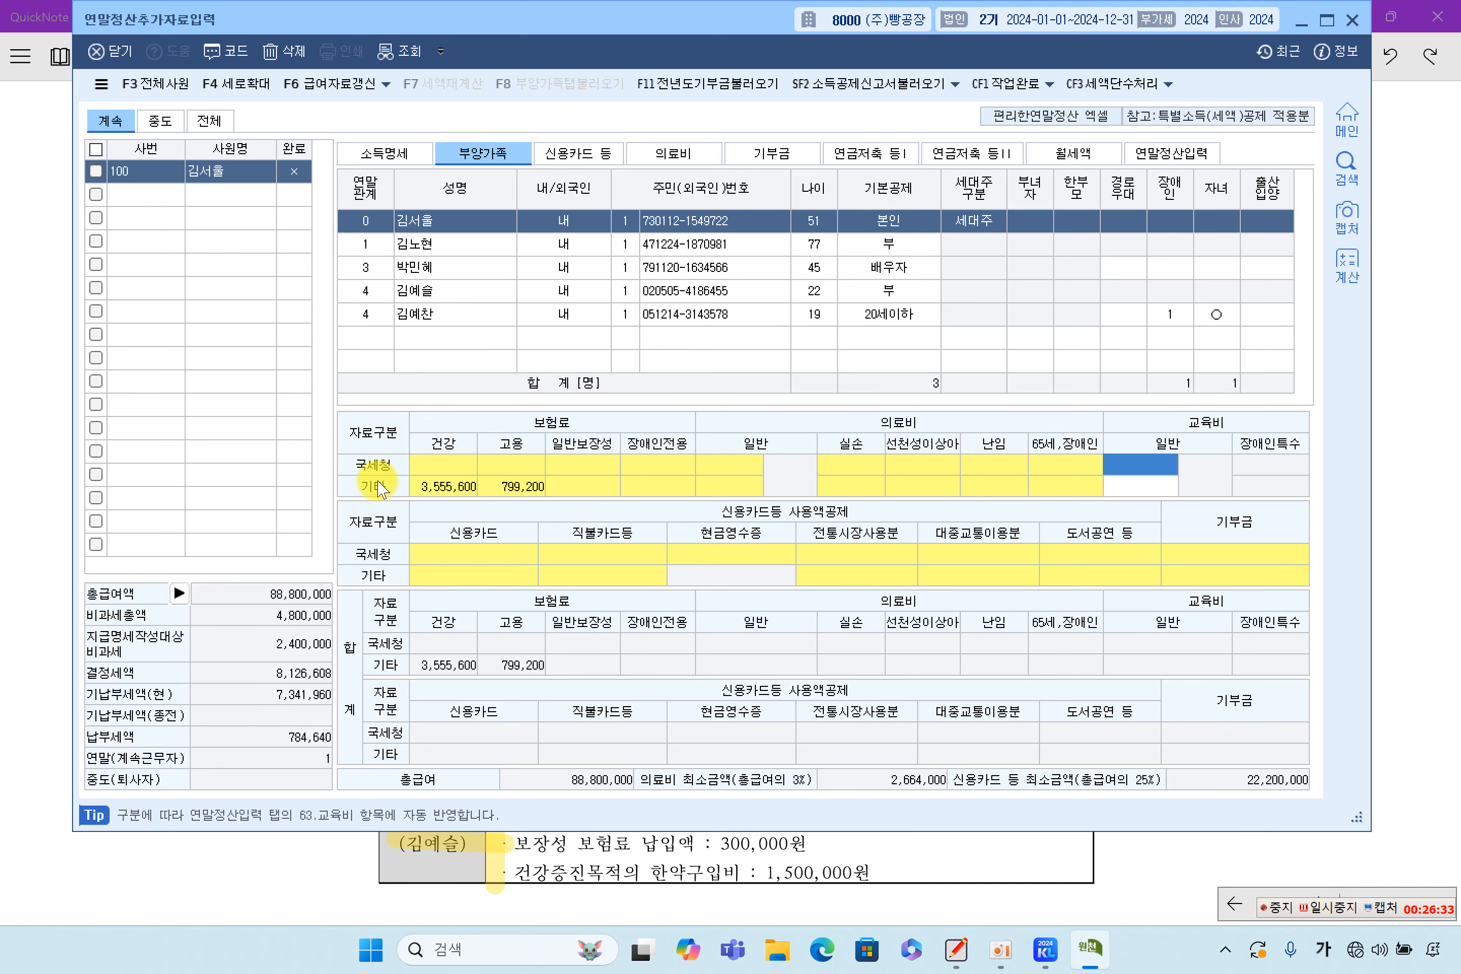
left_click(1139, 485)
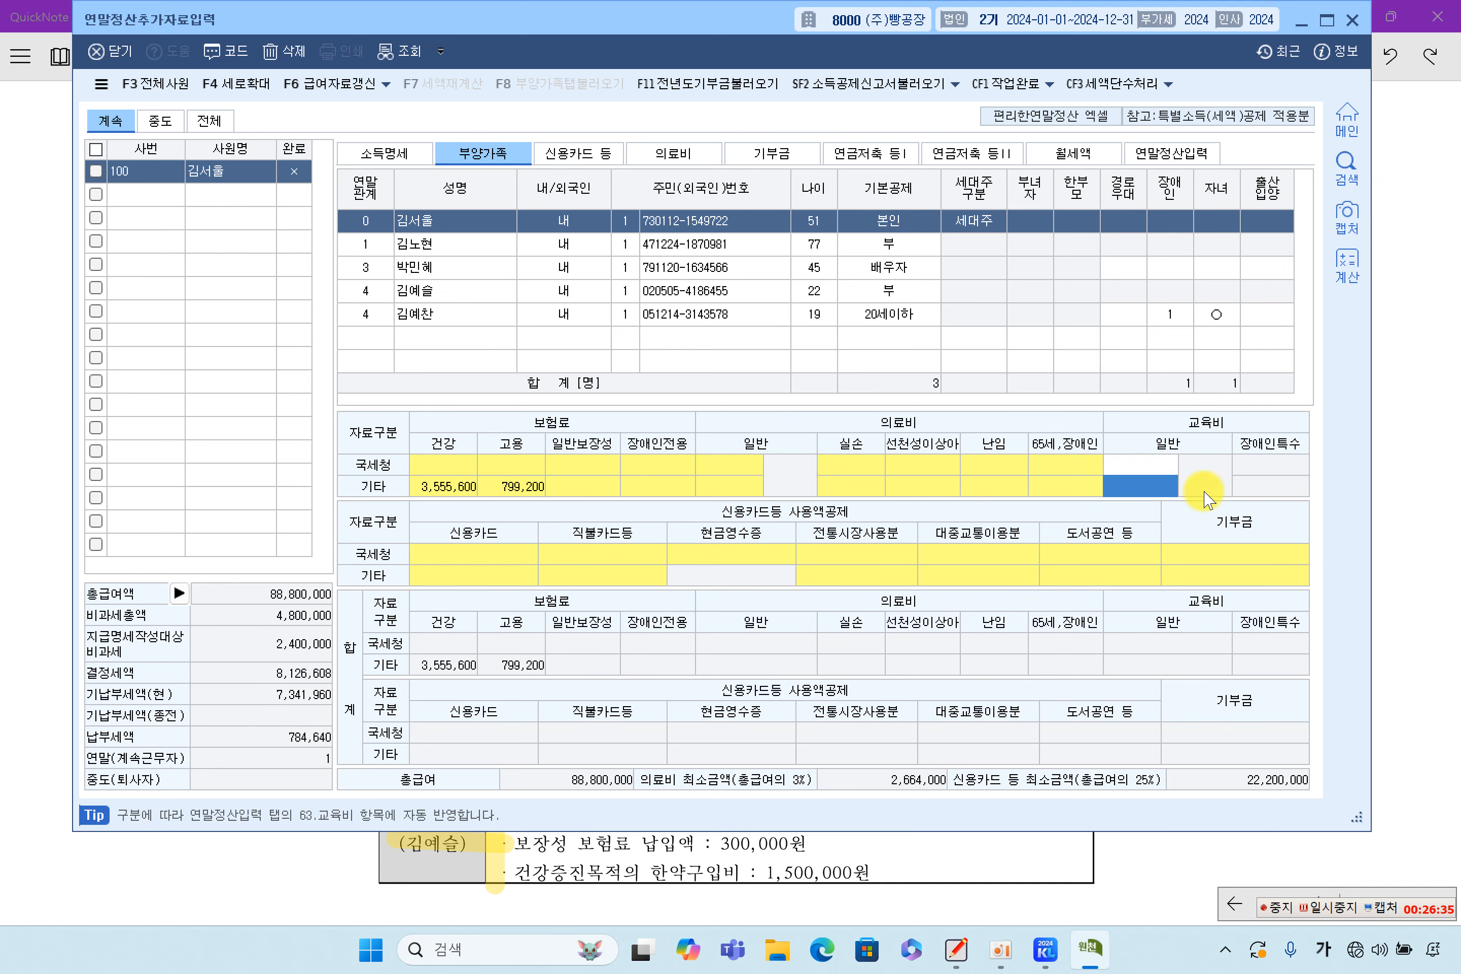
left_click(1392, 456)
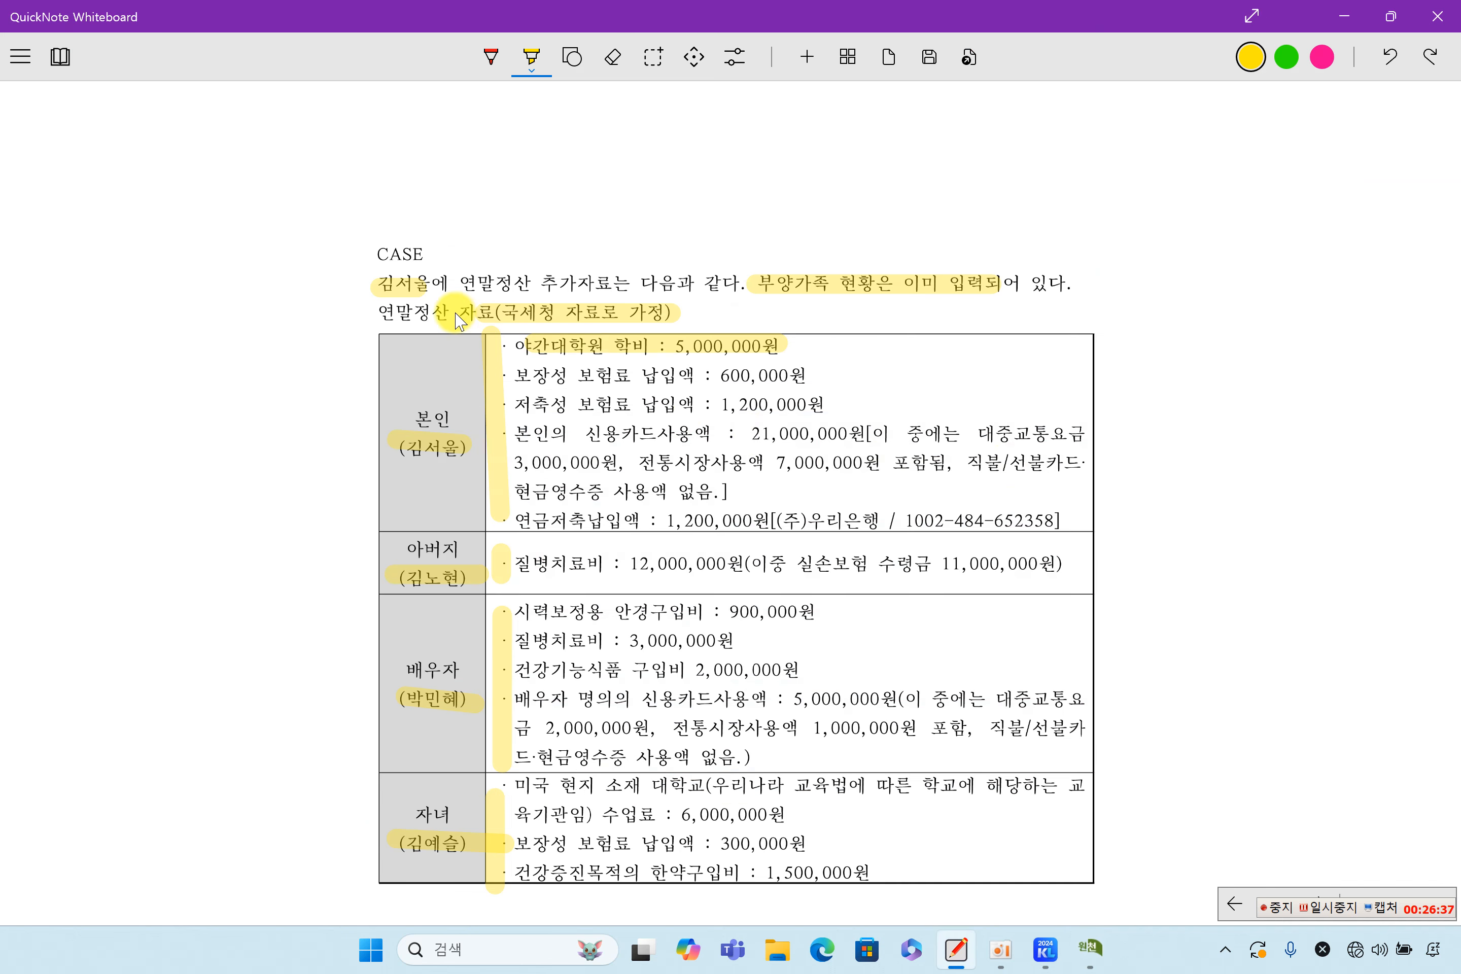
left_click_drag(512, 347, 817, 361)
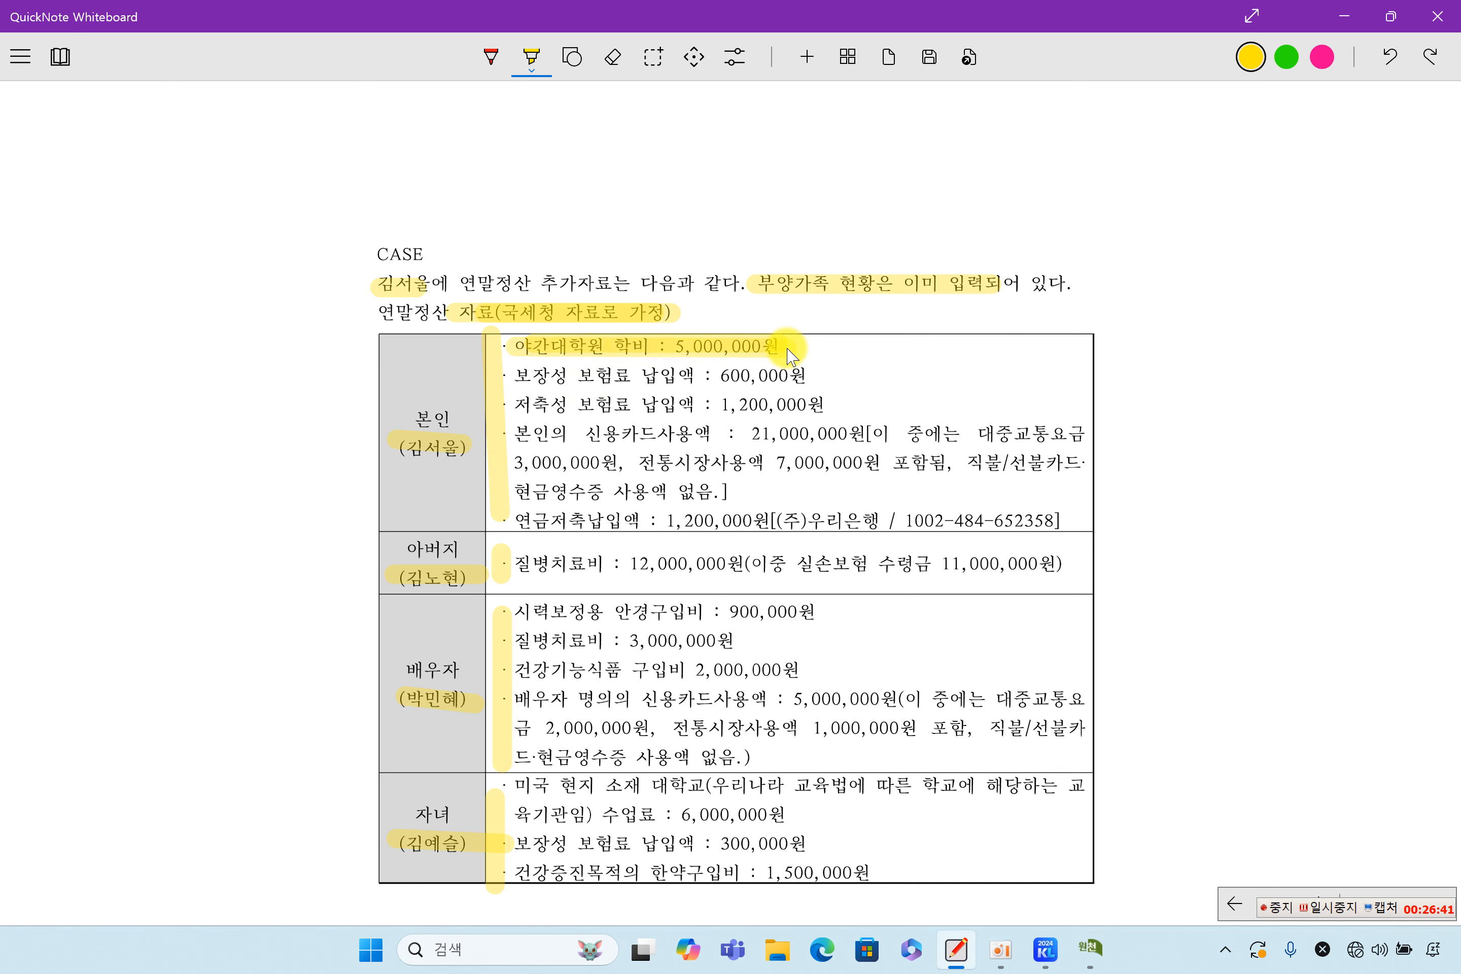
left_click(1090, 944)
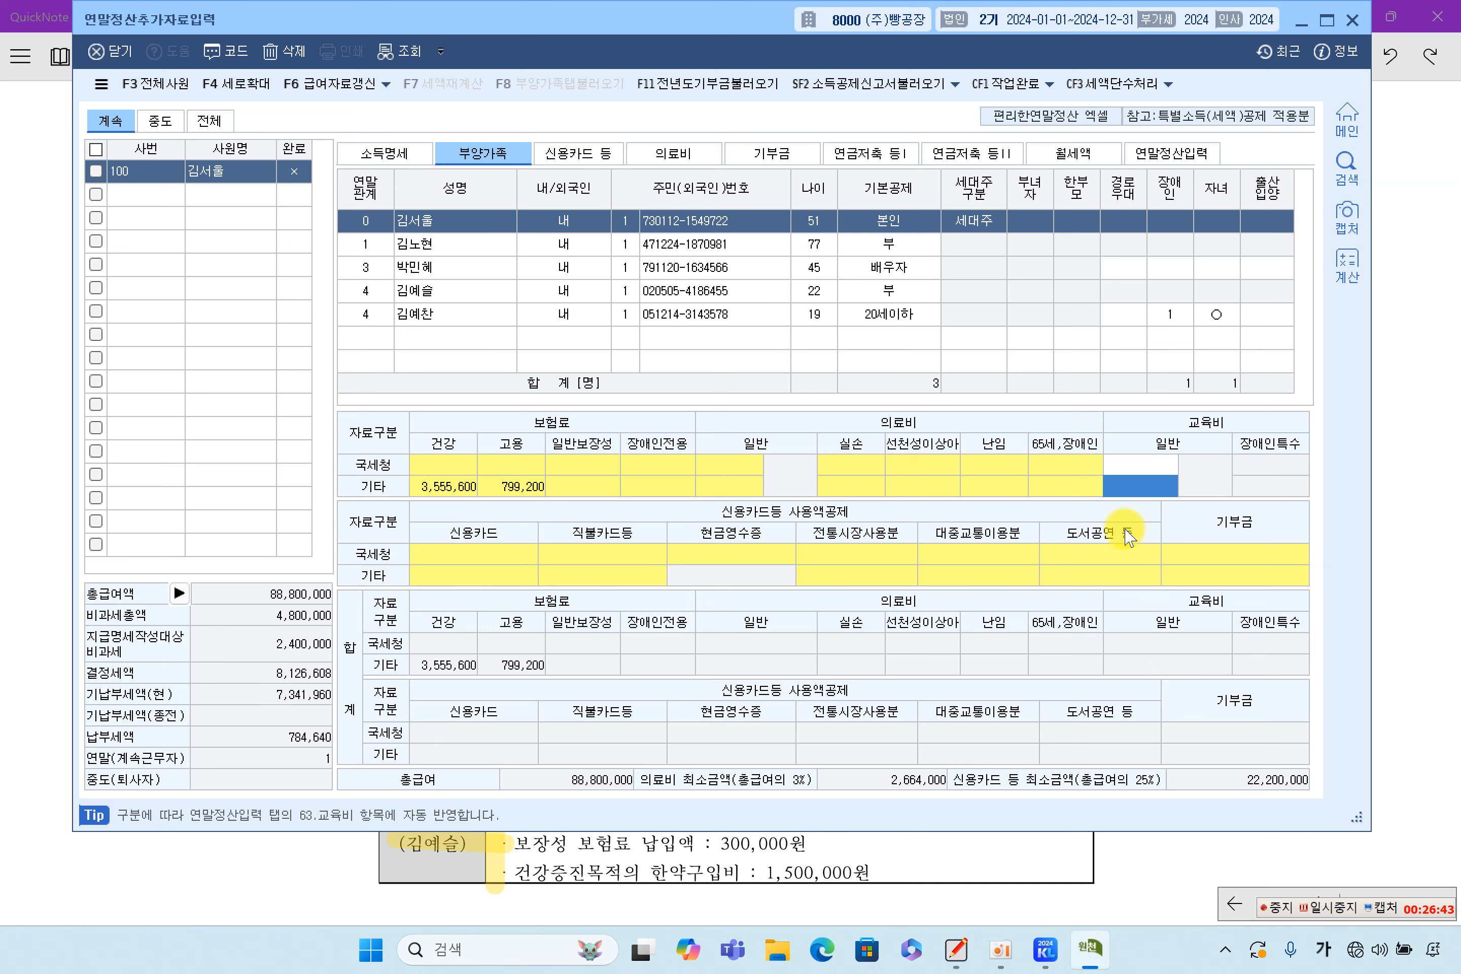
Enter 5,000,000 in the 교육비 일반 국세청 field so it shows 4.본인
left_click(1128, 465)
type("5,0")
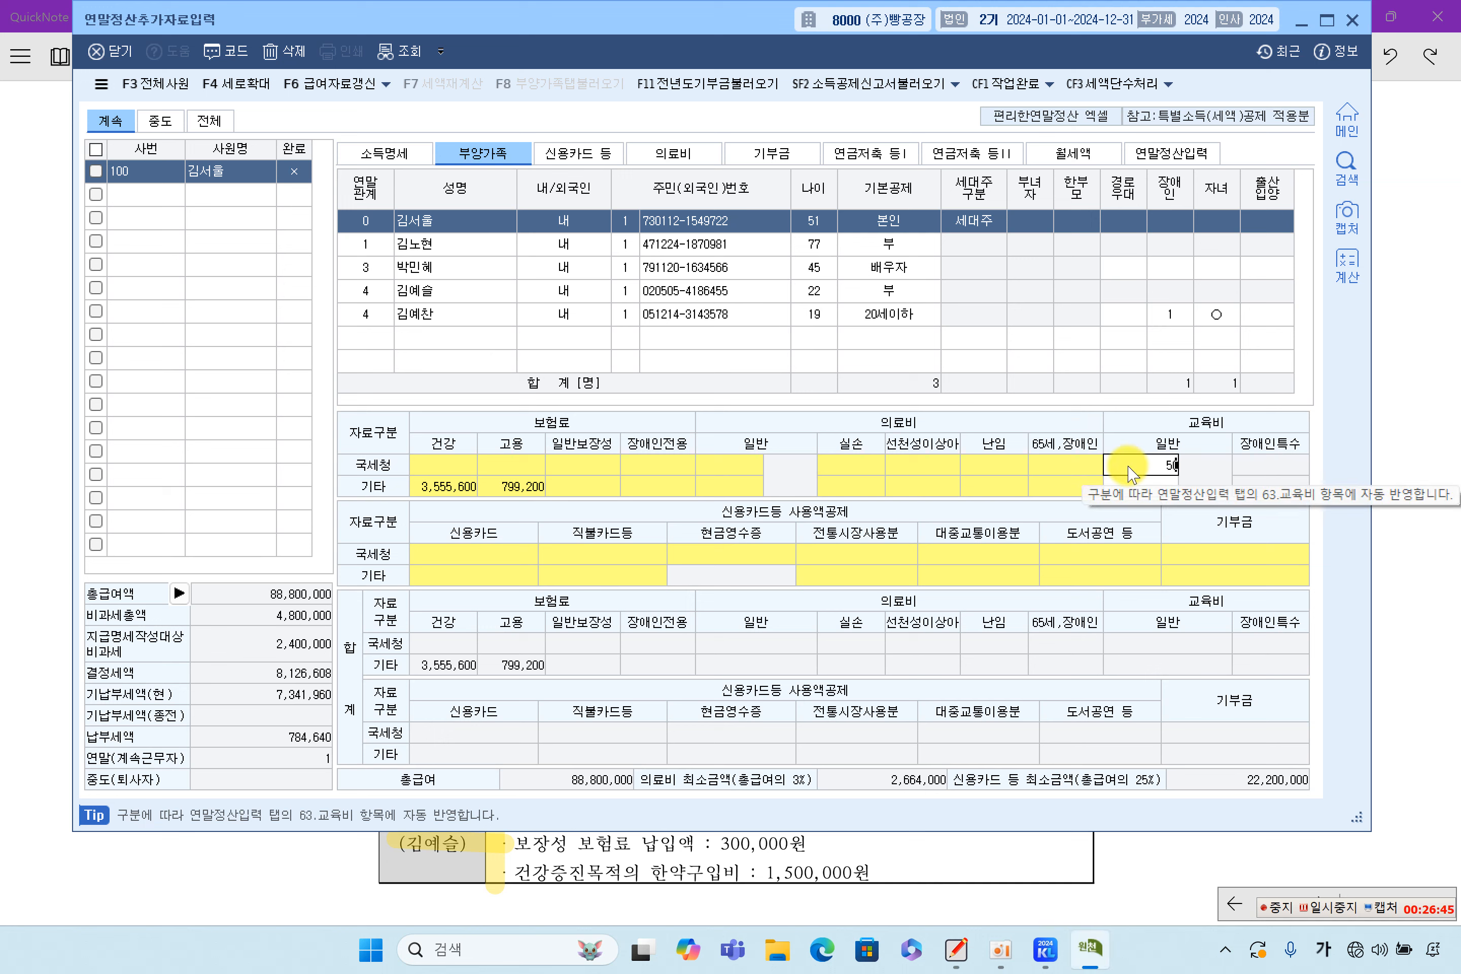
type("00,000")
key("Return")
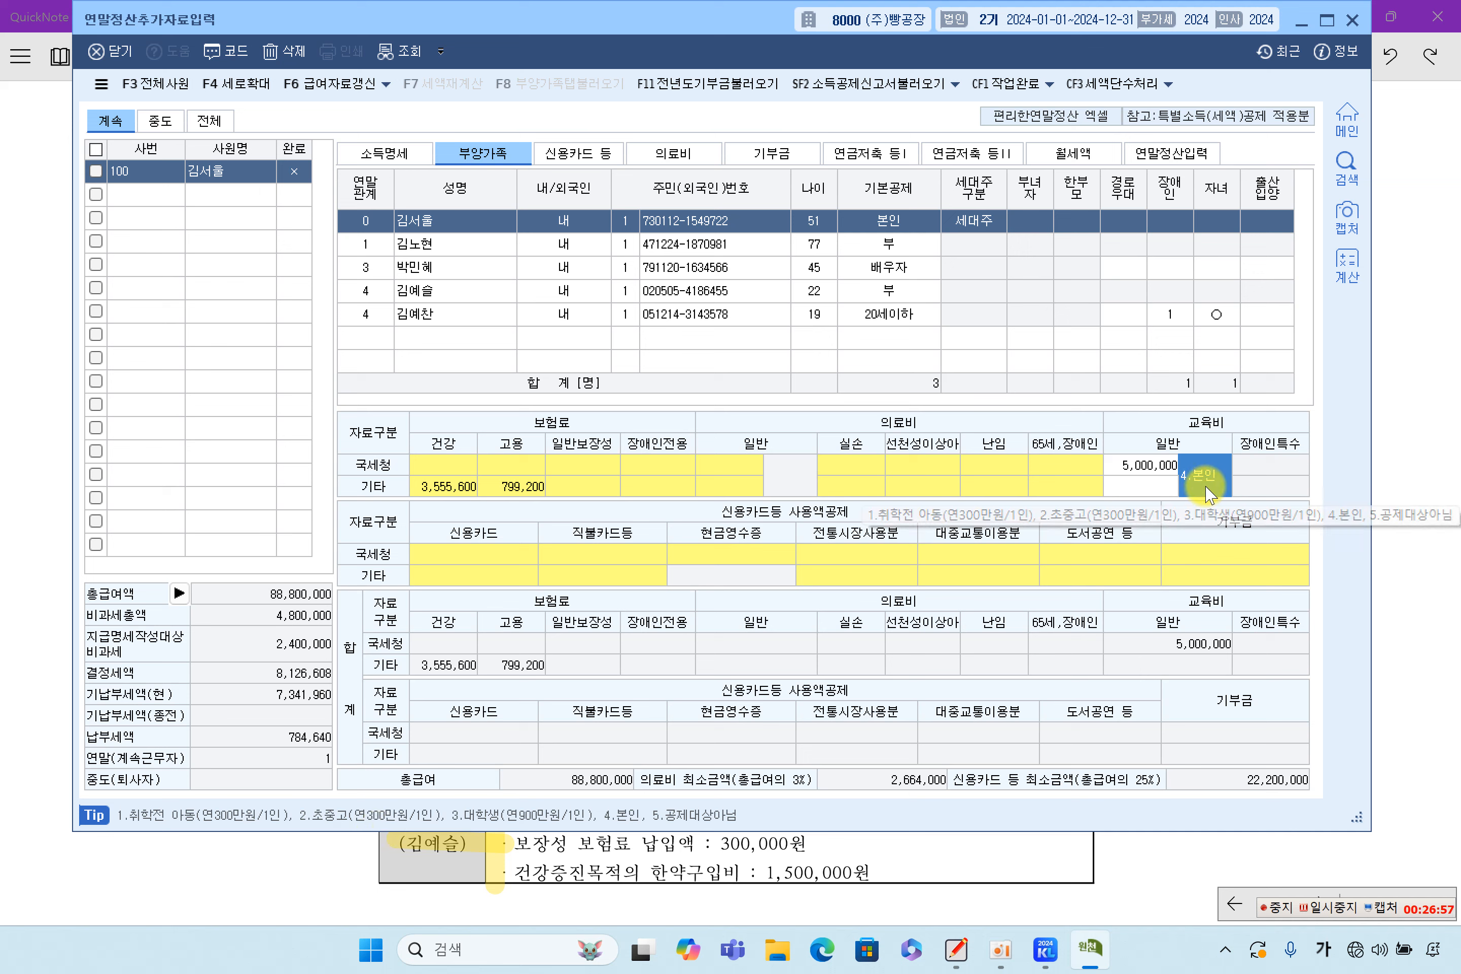
left_click(1144, 468)
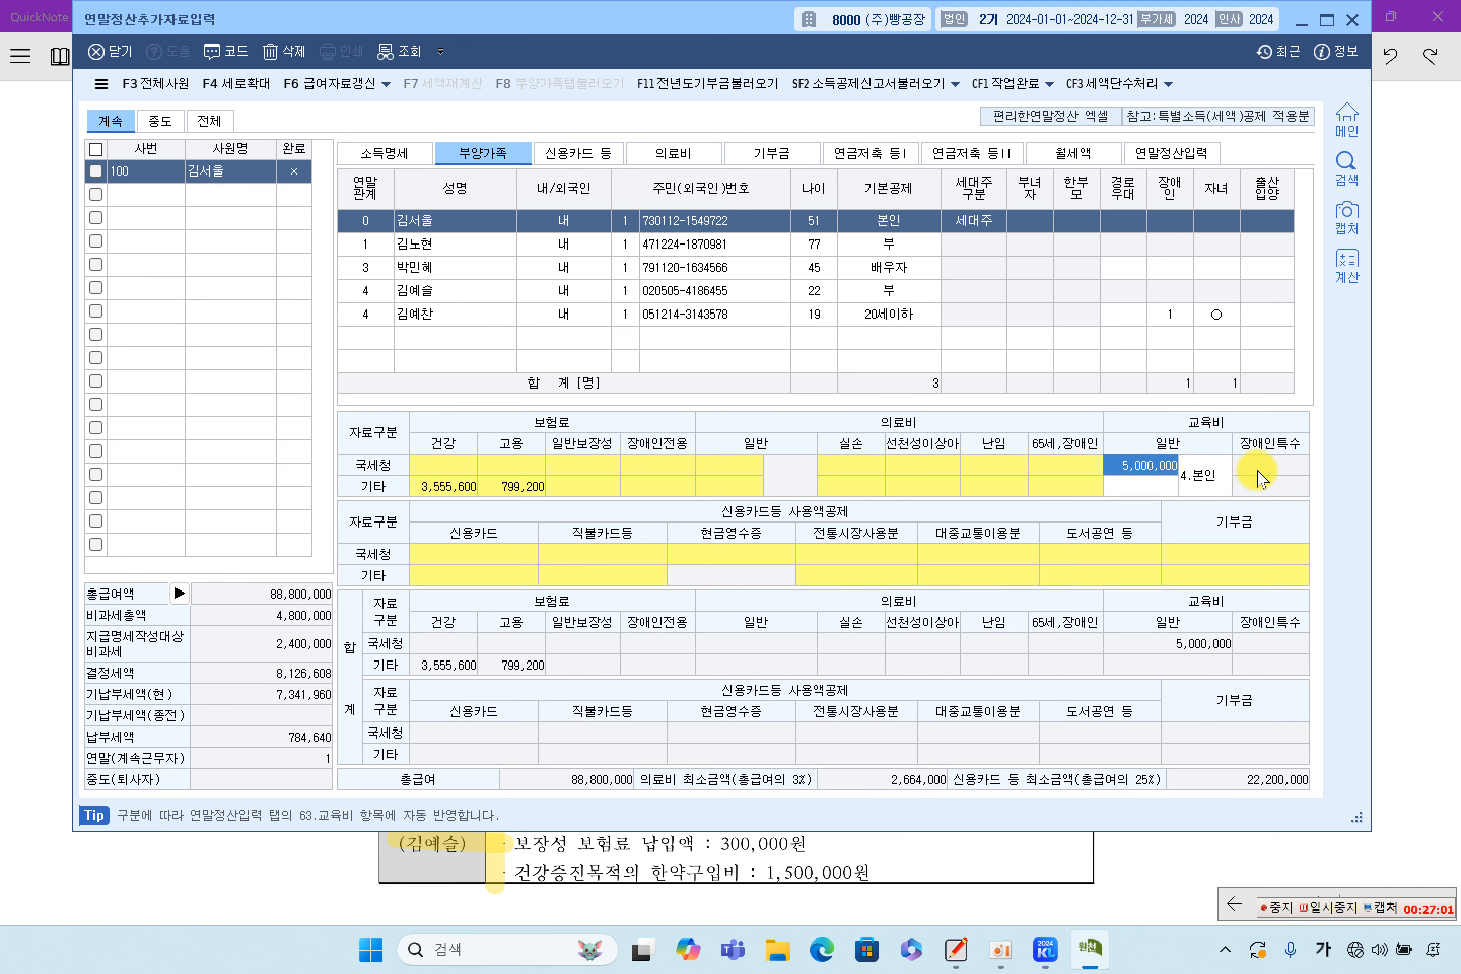
left_click(1408, 436)
Highlight the 보장성 보험료 600,000원 line and cross out the 저축성 보험료 1,200,000원 line in red
left_click_drag(520, 379, 811, 388)
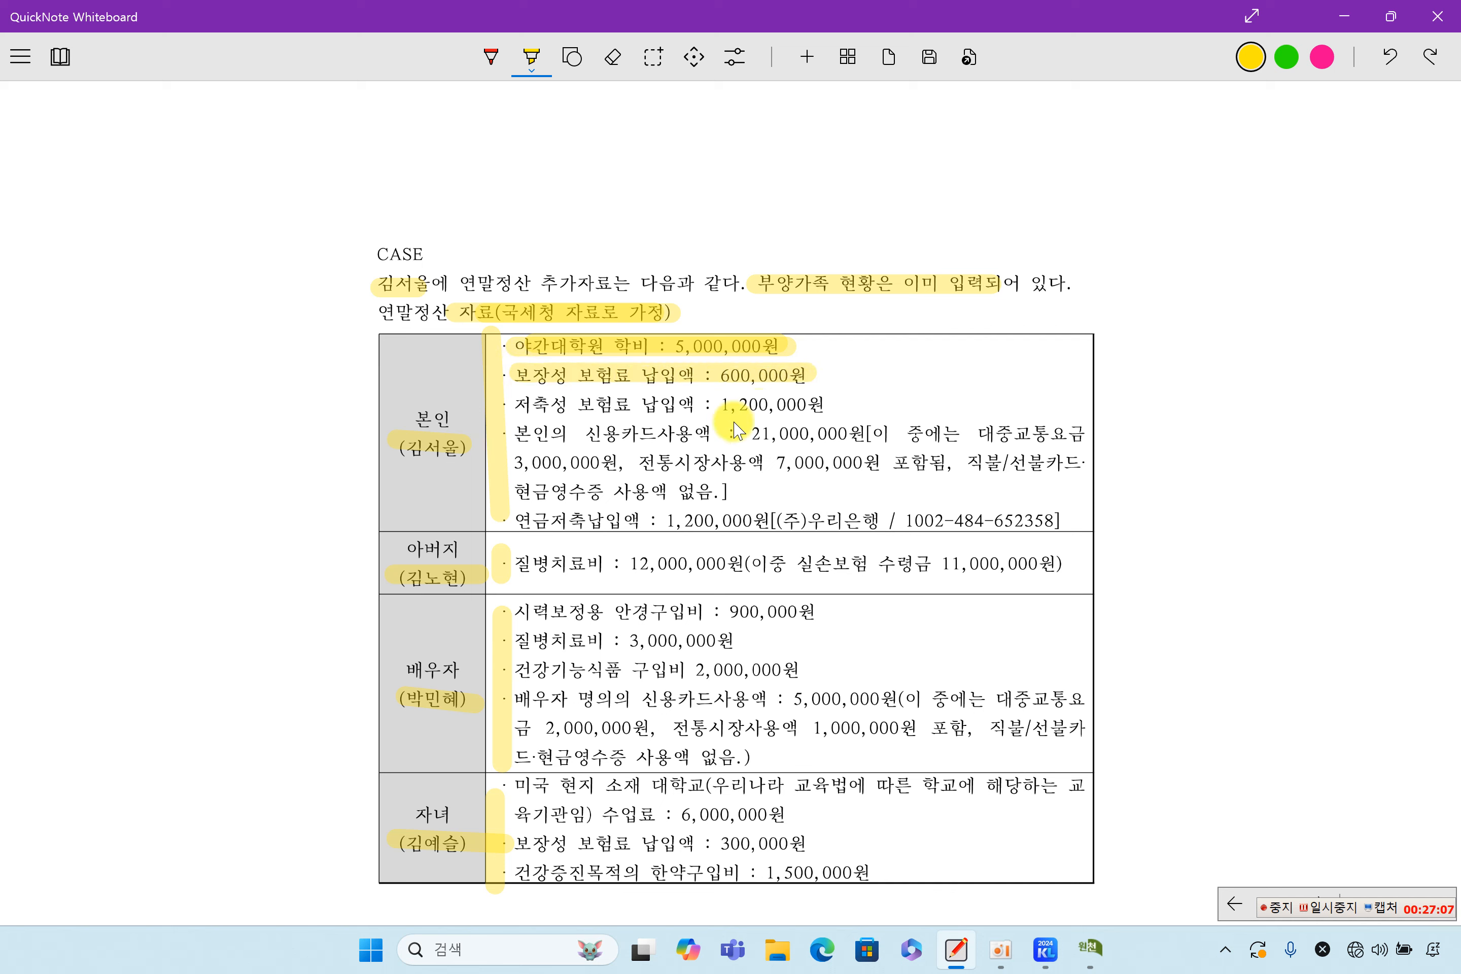
left_click(491, 57)
mouse_move(566, 388)
left_mouse_down()
mouse_move(547, 415)
mouse_move(585, 417)
left_mouse_up()
mouse_move(760, 393)
left_mouse_down()
mouse_move(786, 415)
mouse_move(787, 387)
left_mouse_up()
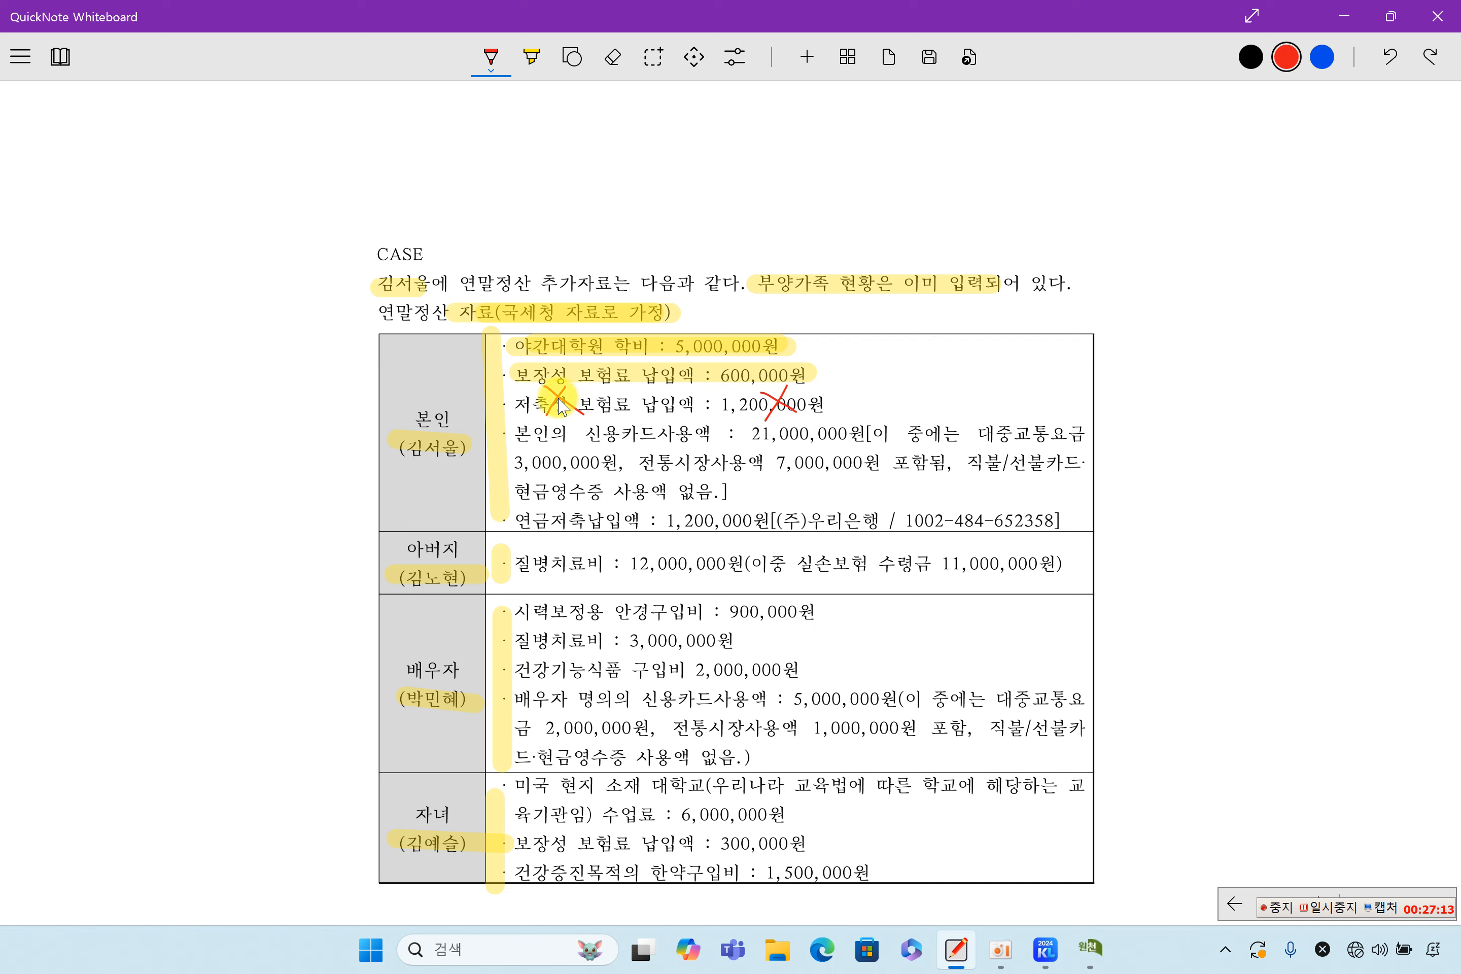
left_click_drag(515, 381, 601, 372)
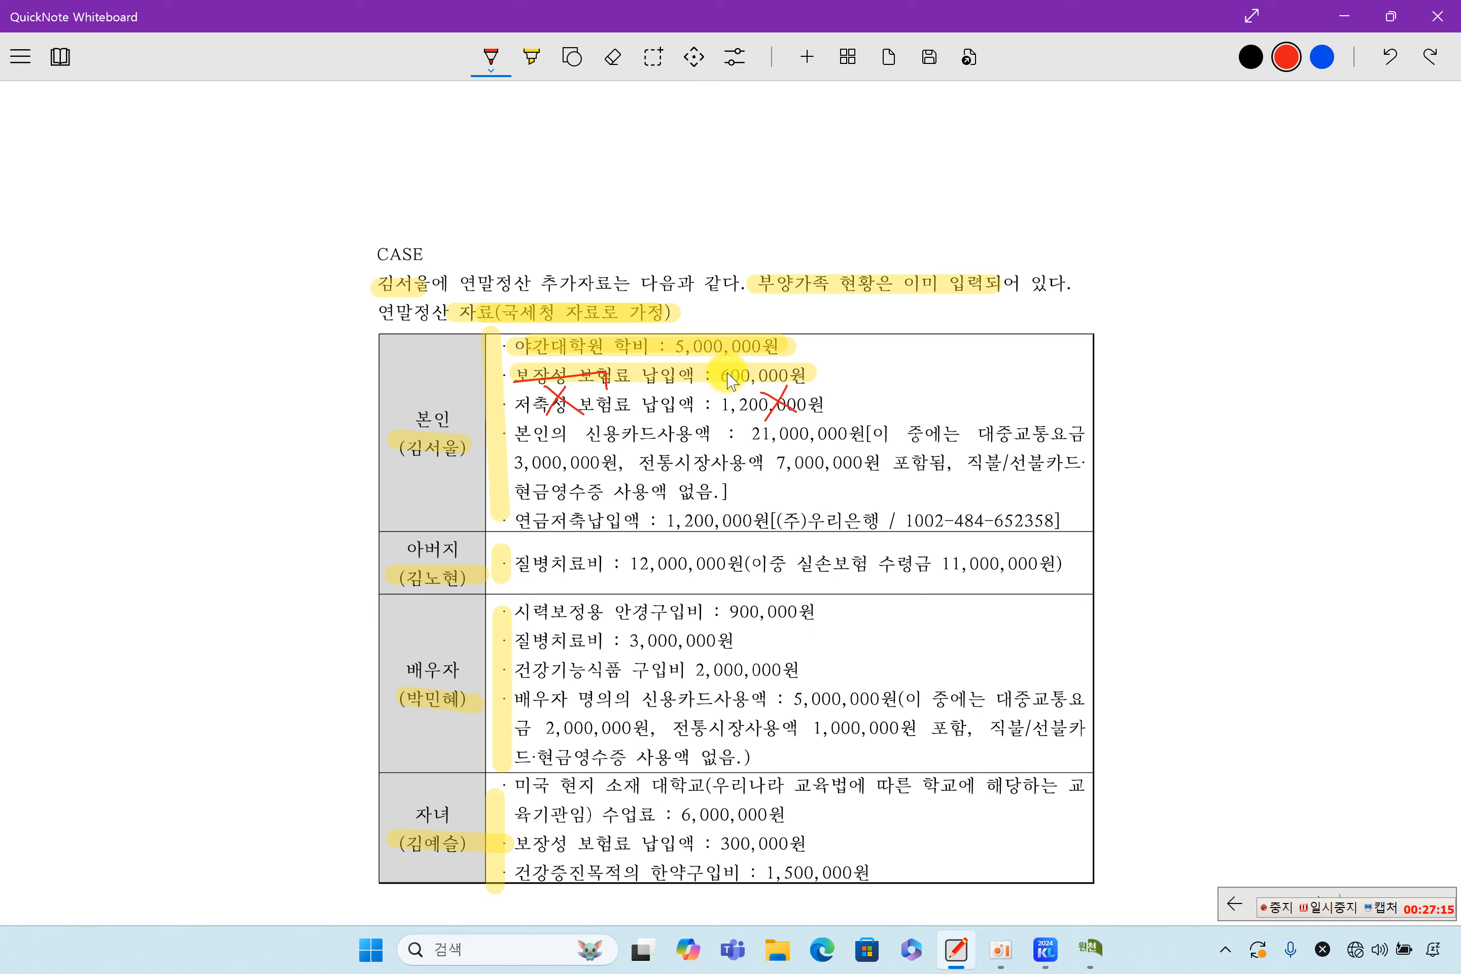
left_click_drag(730, 384, 805, 383)
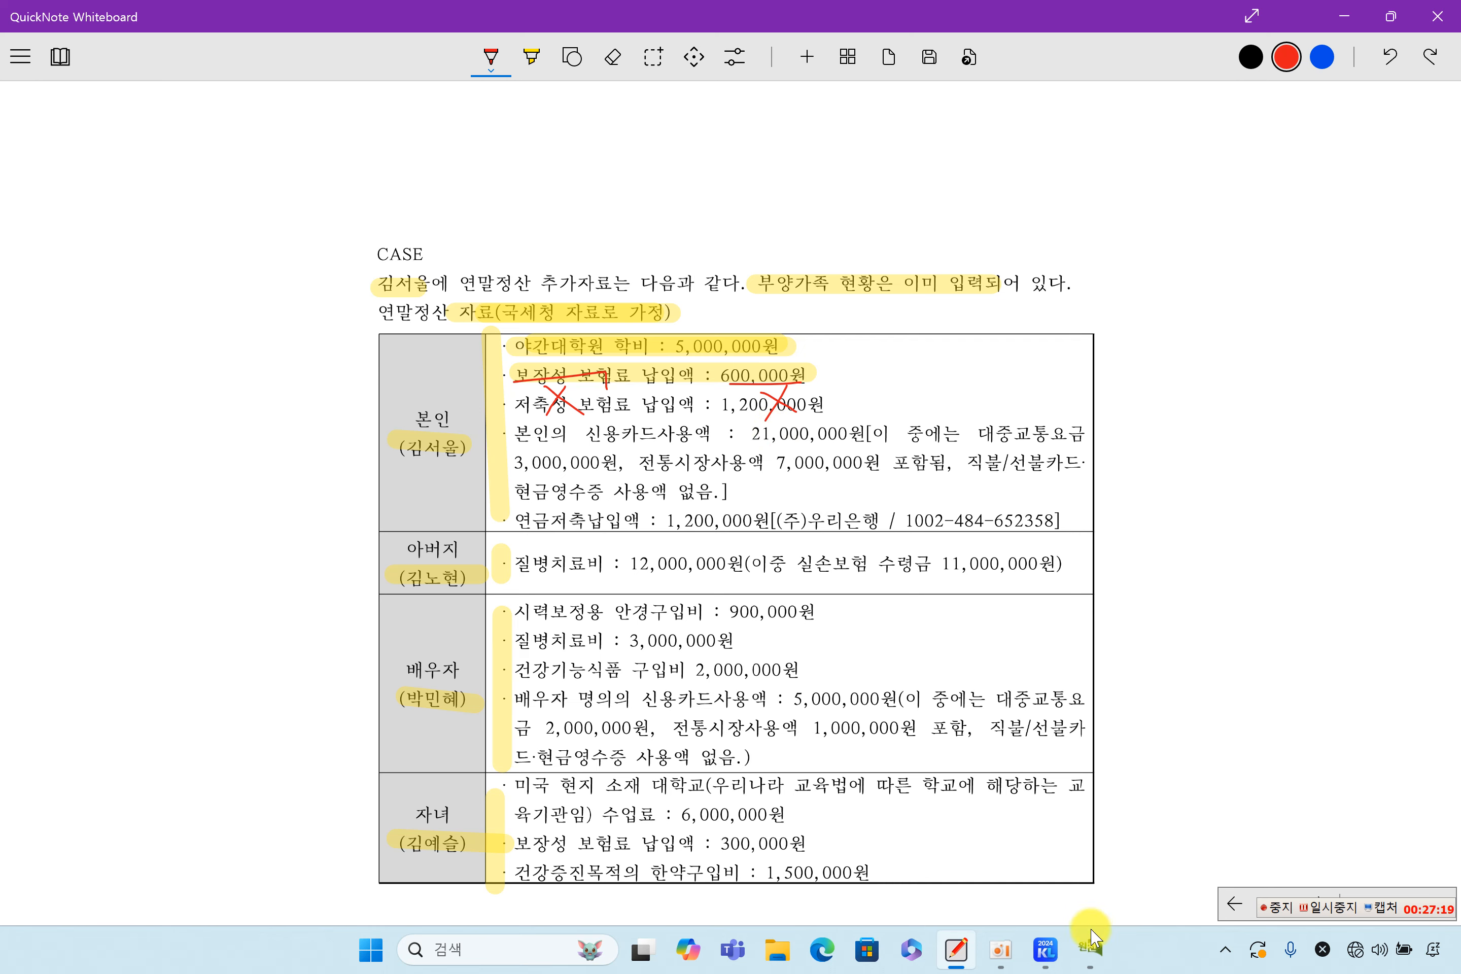
left_click(1091, 947)
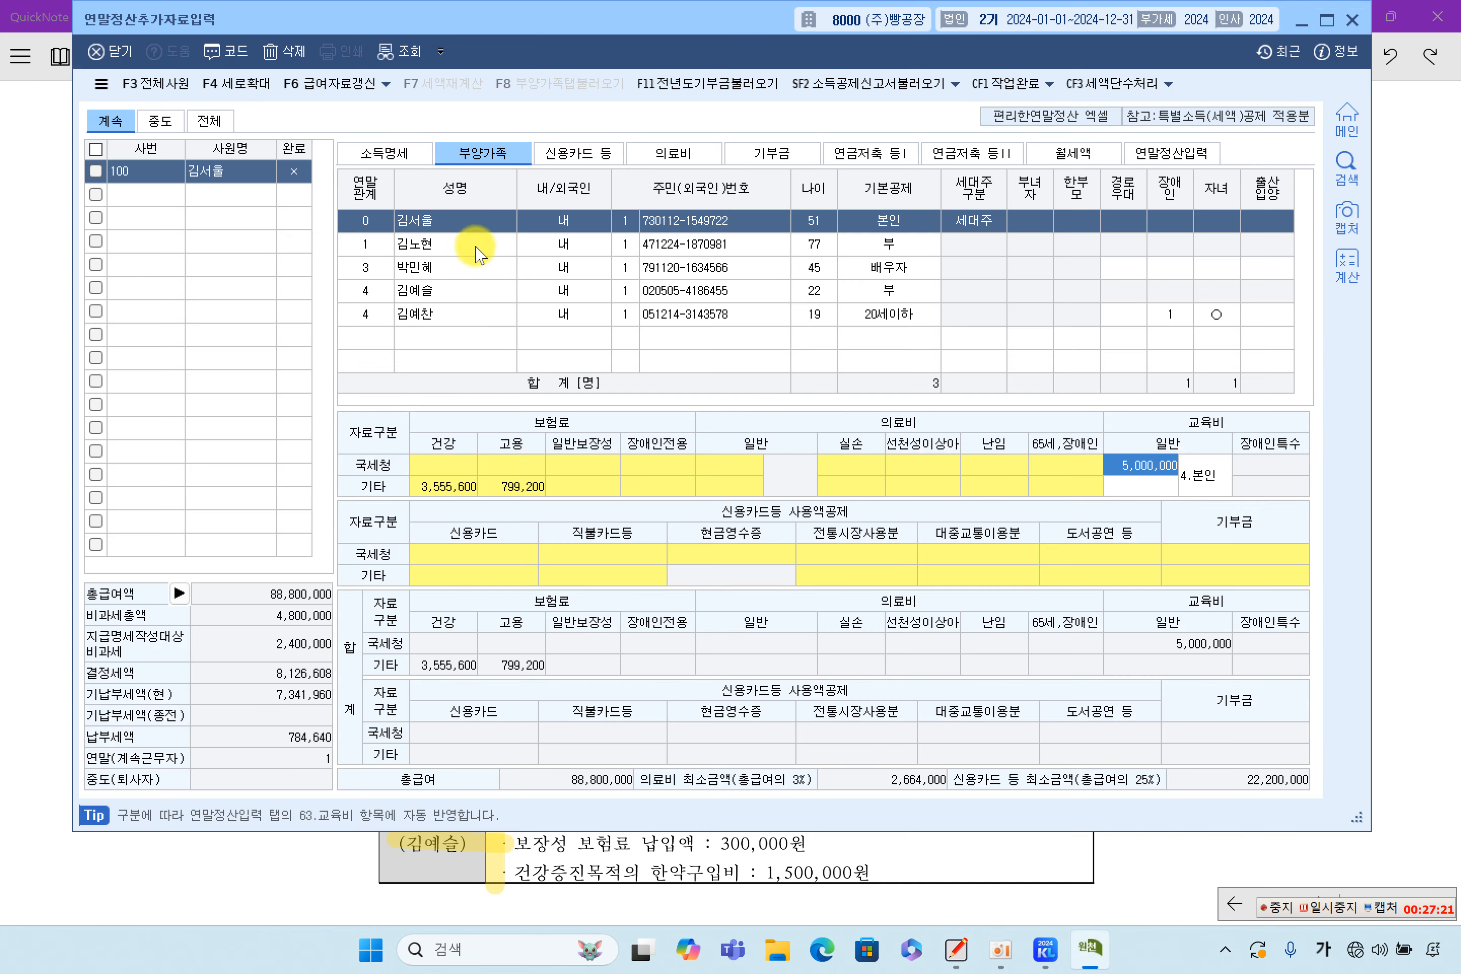
Select the taxpayer's row and open the insurance premium breakdown from the 보장성보험-일반 field
left_click(468, 226)
left_click(455, 465)
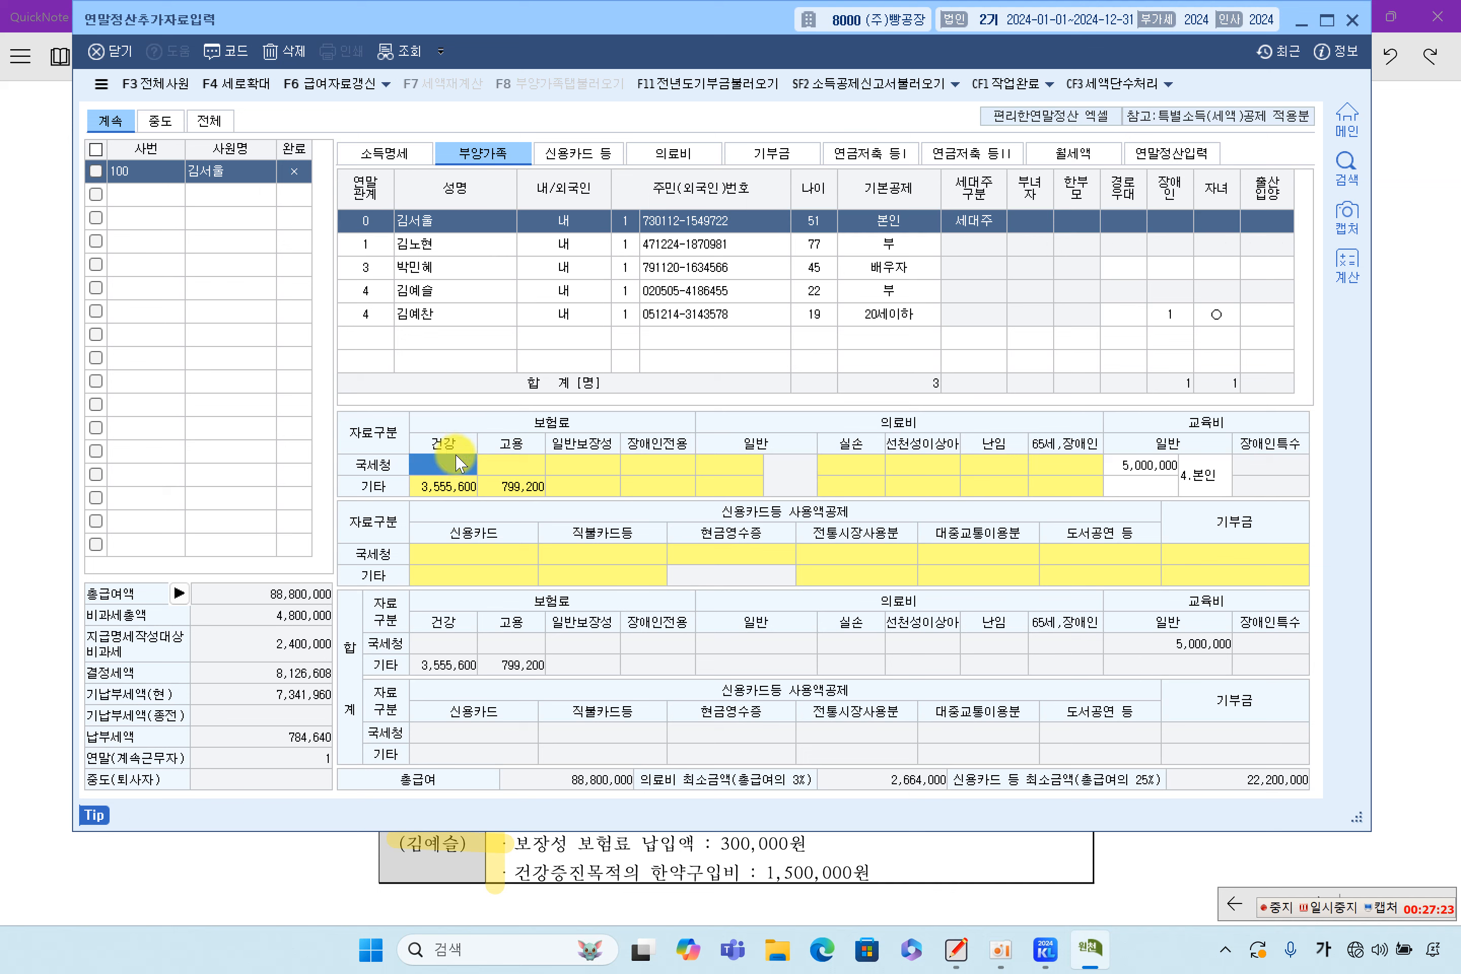
left_click(572, 471)
left_click(649, 484)
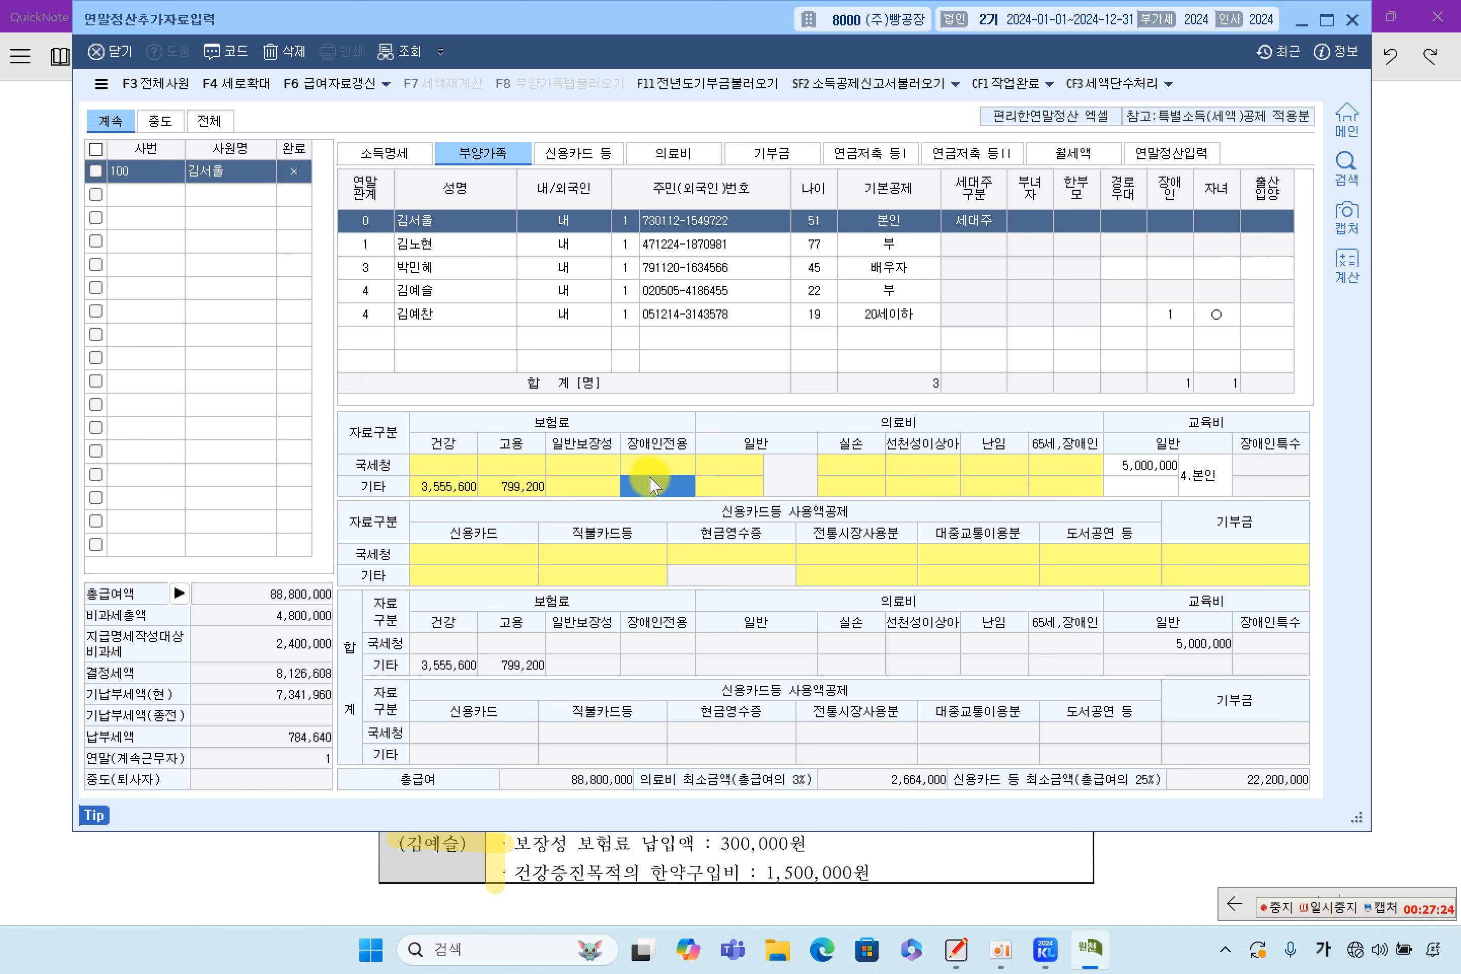
left_click(433, 466)
left_click(496, 467)
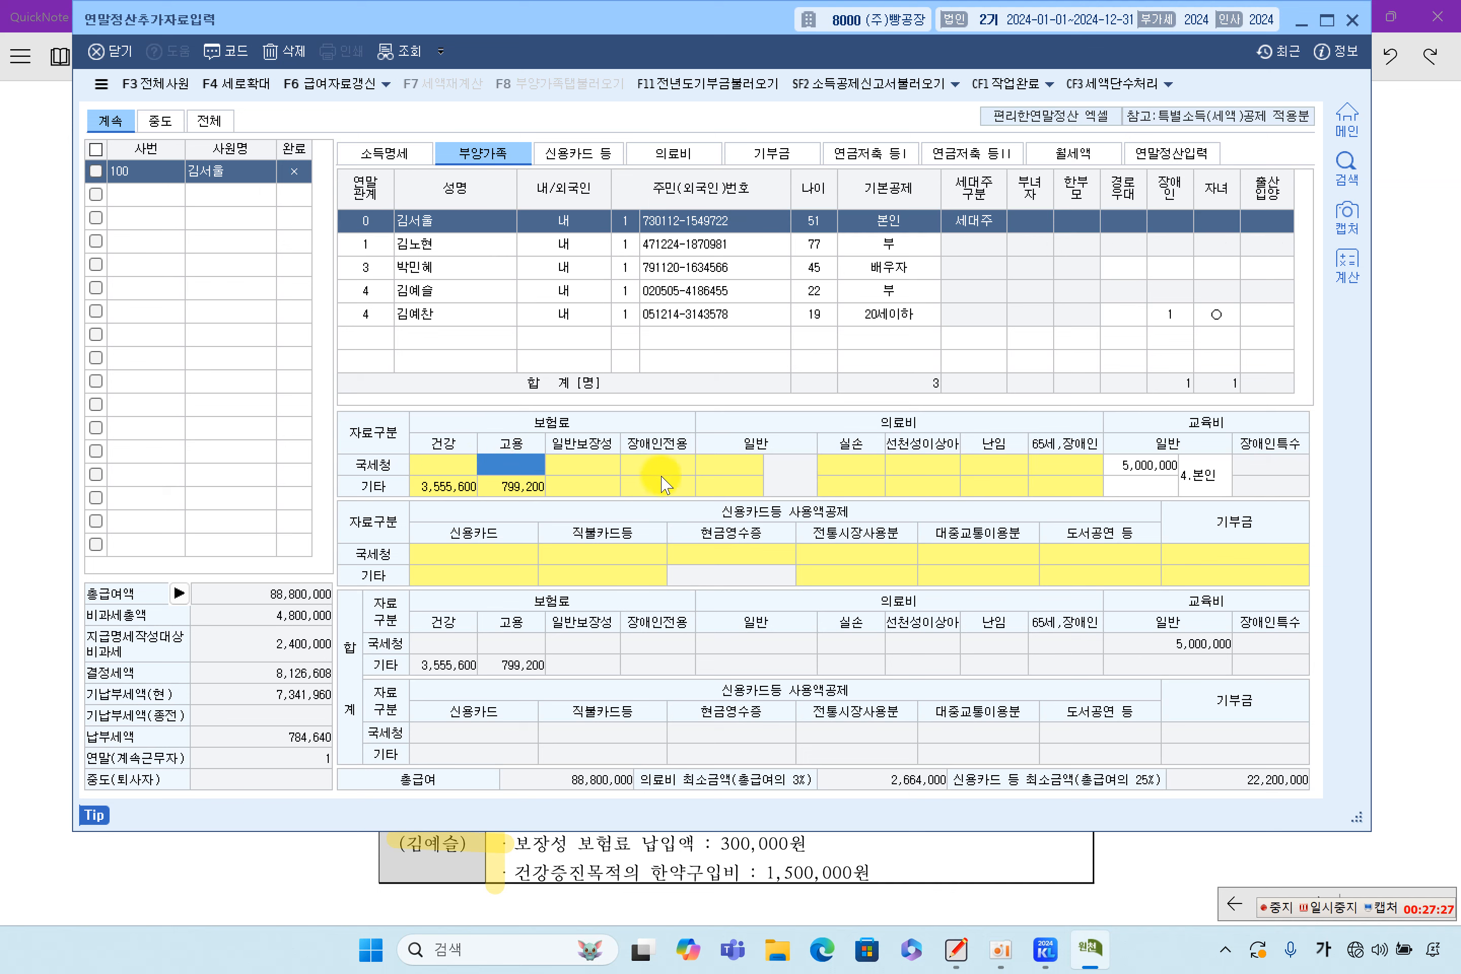
left_click(444, 468)
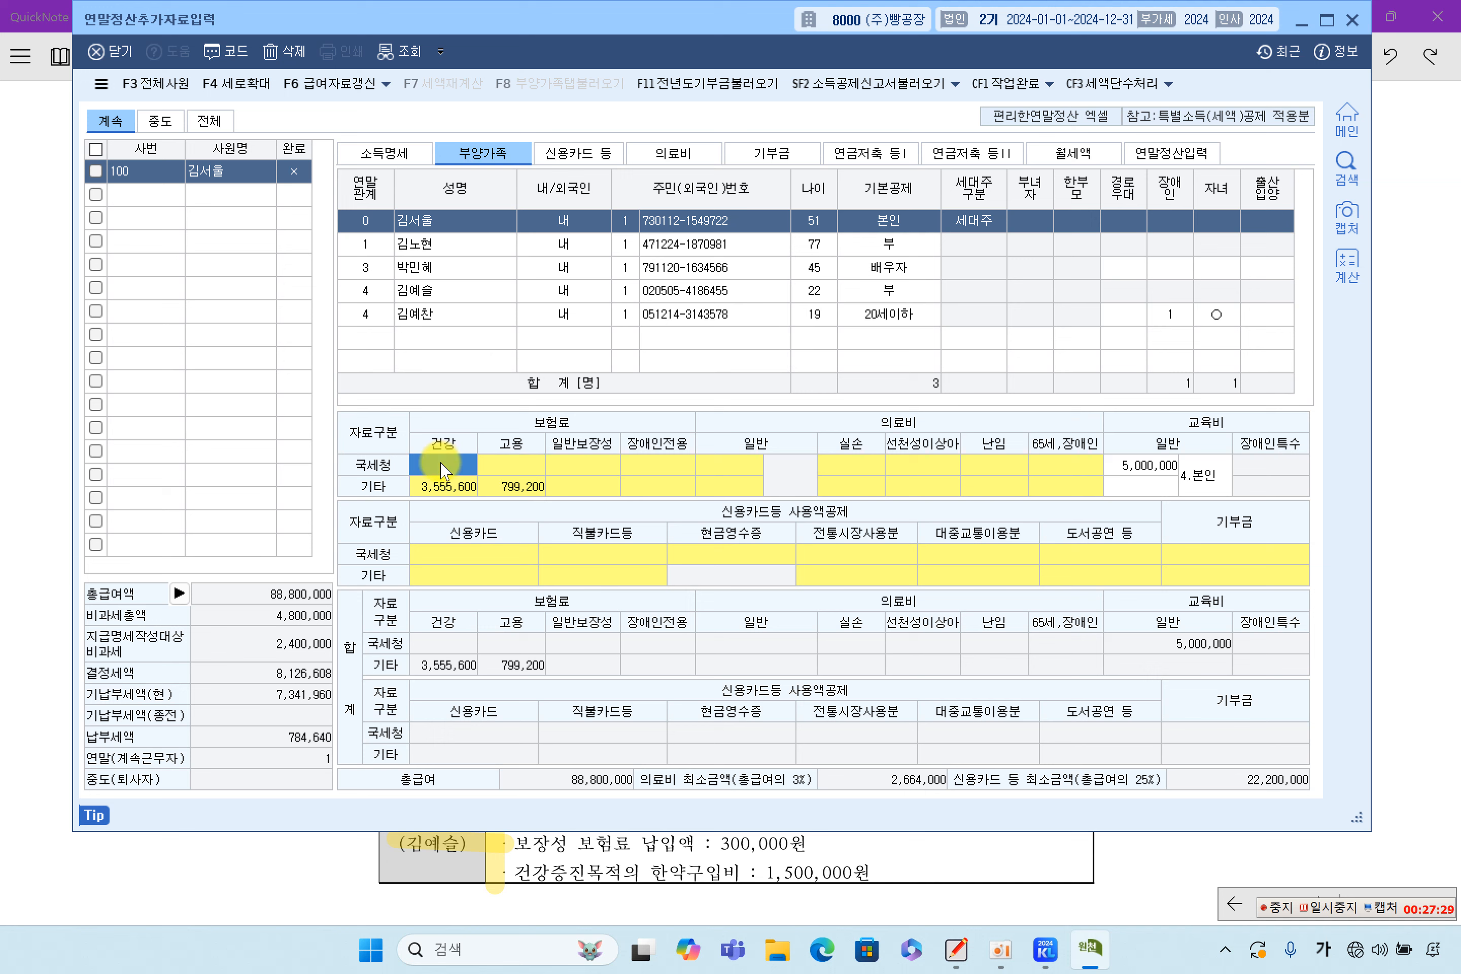
left_click(517, 470)
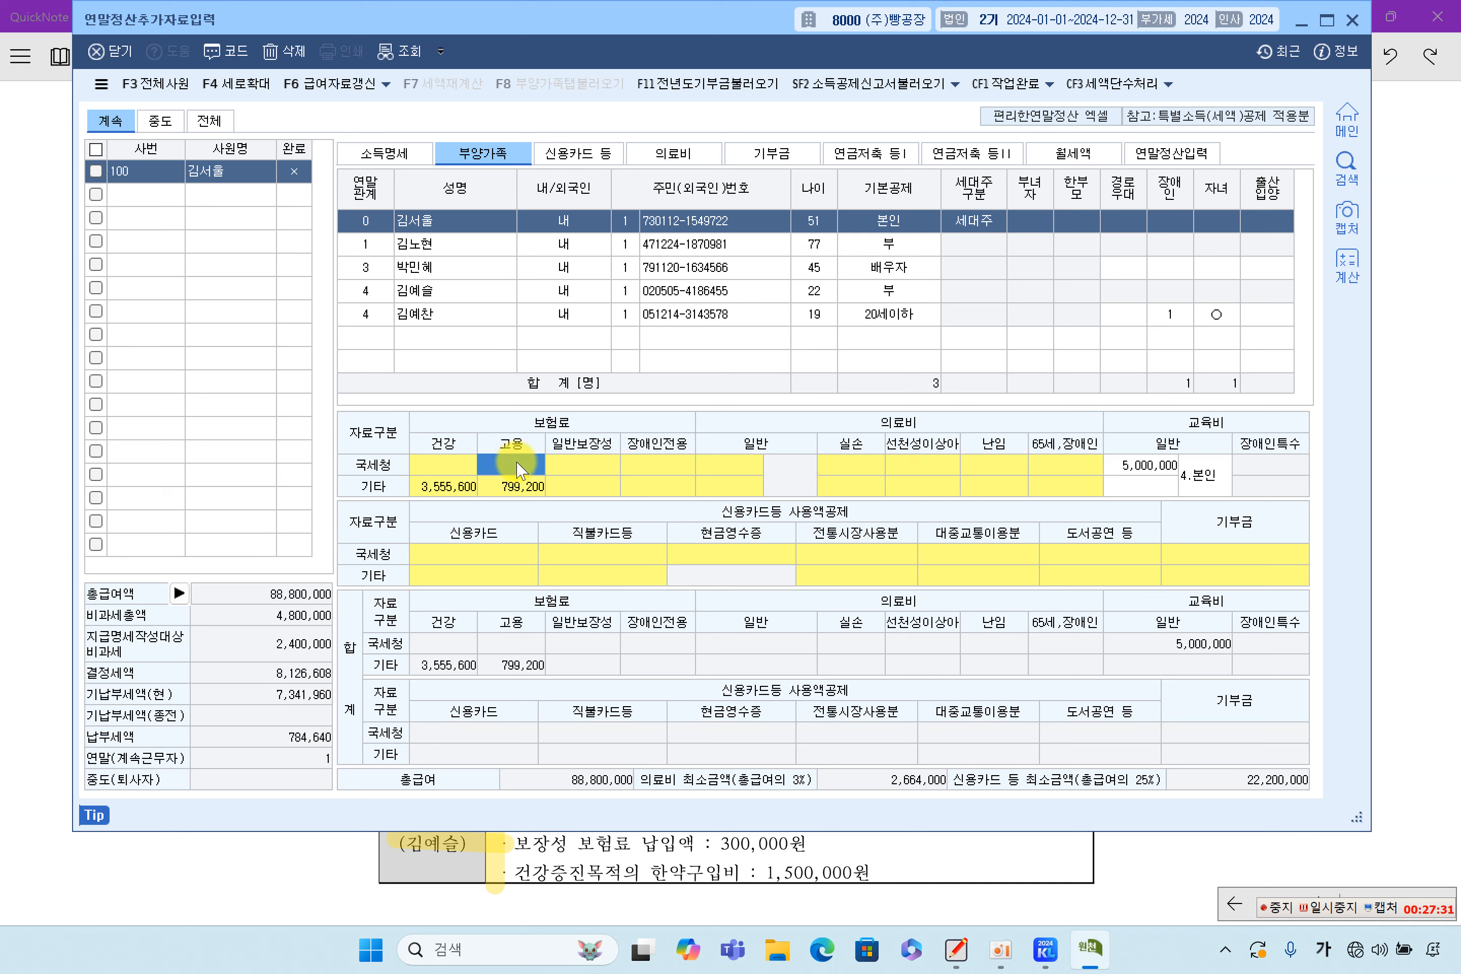
left_click(585, 468)
left_click(681, 468)
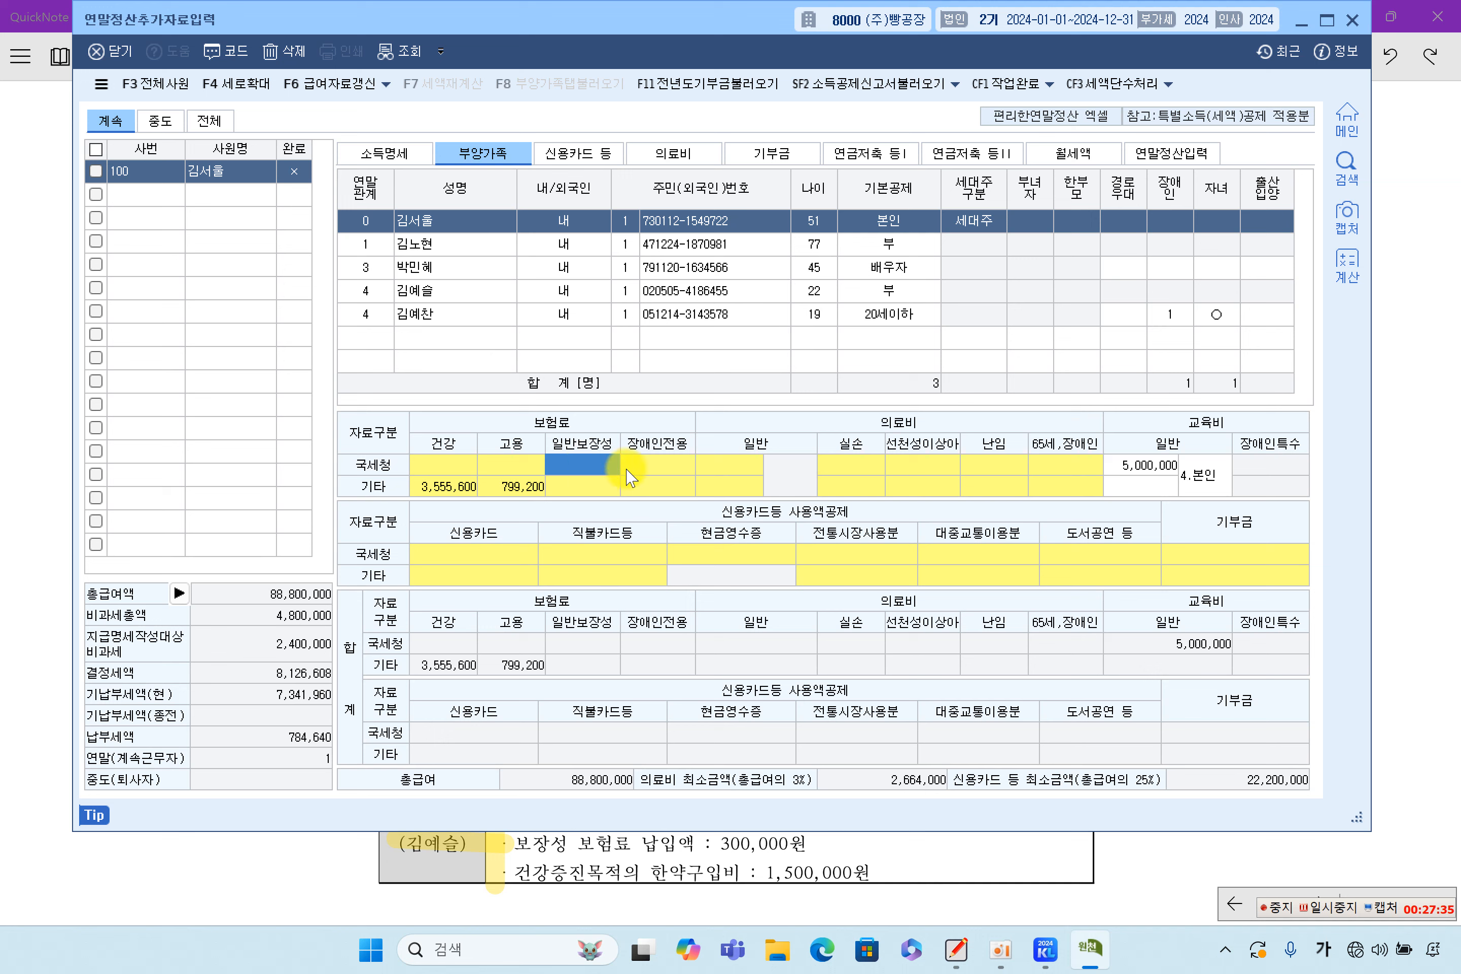
left_click(597, 471)
double_click(602, 476)
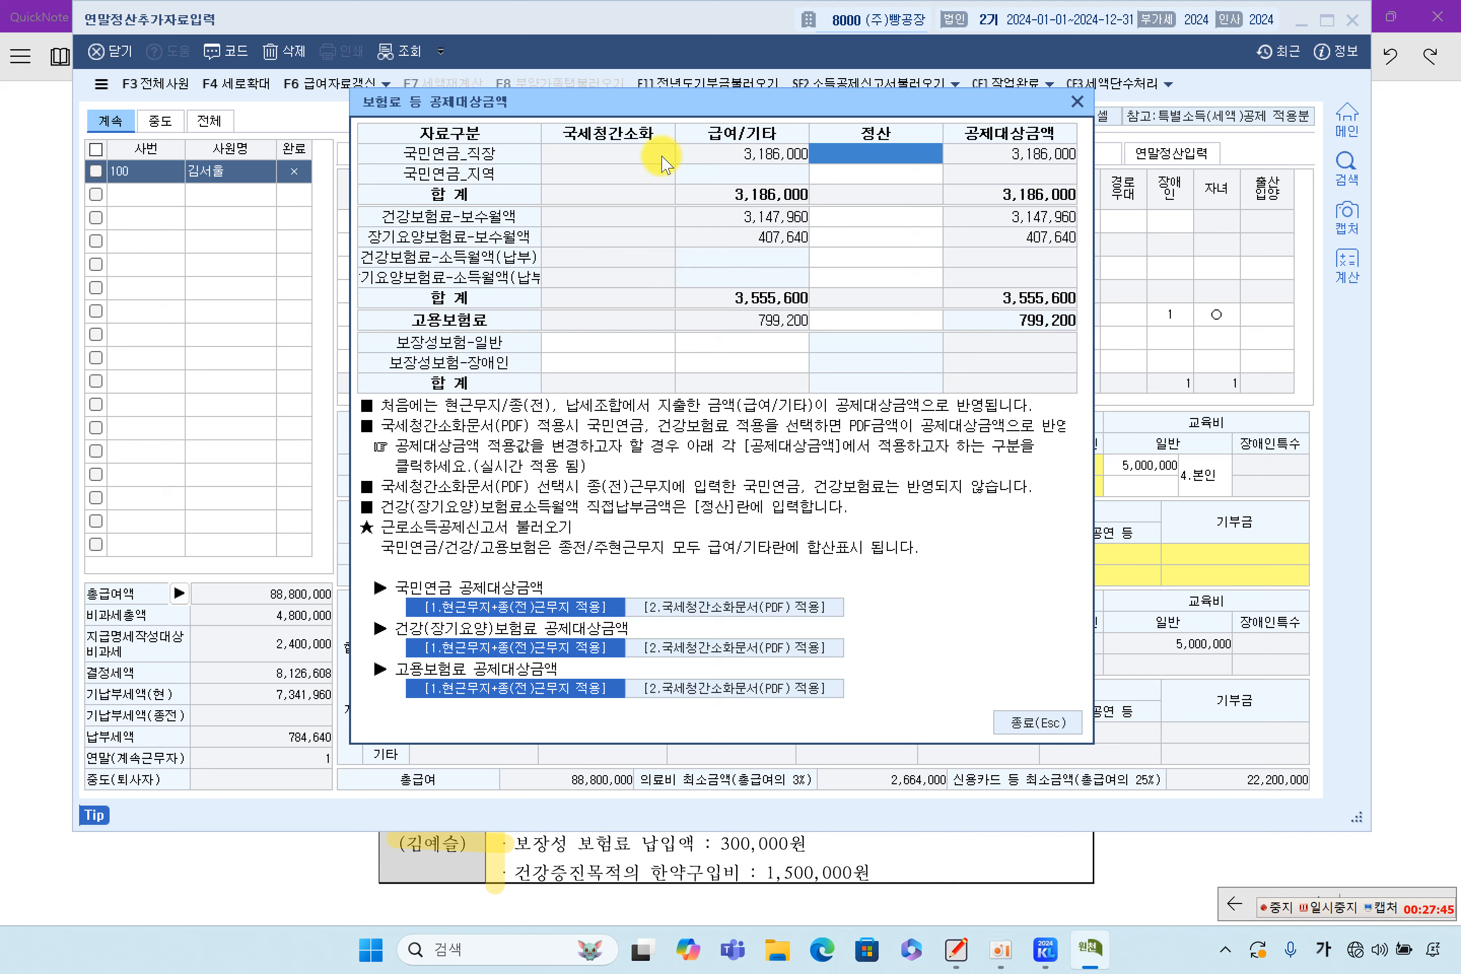
Enter 600,000 in the 보장성보험-일반 국세청 cell, checking it against the textbook notes
left_click(600, 345)
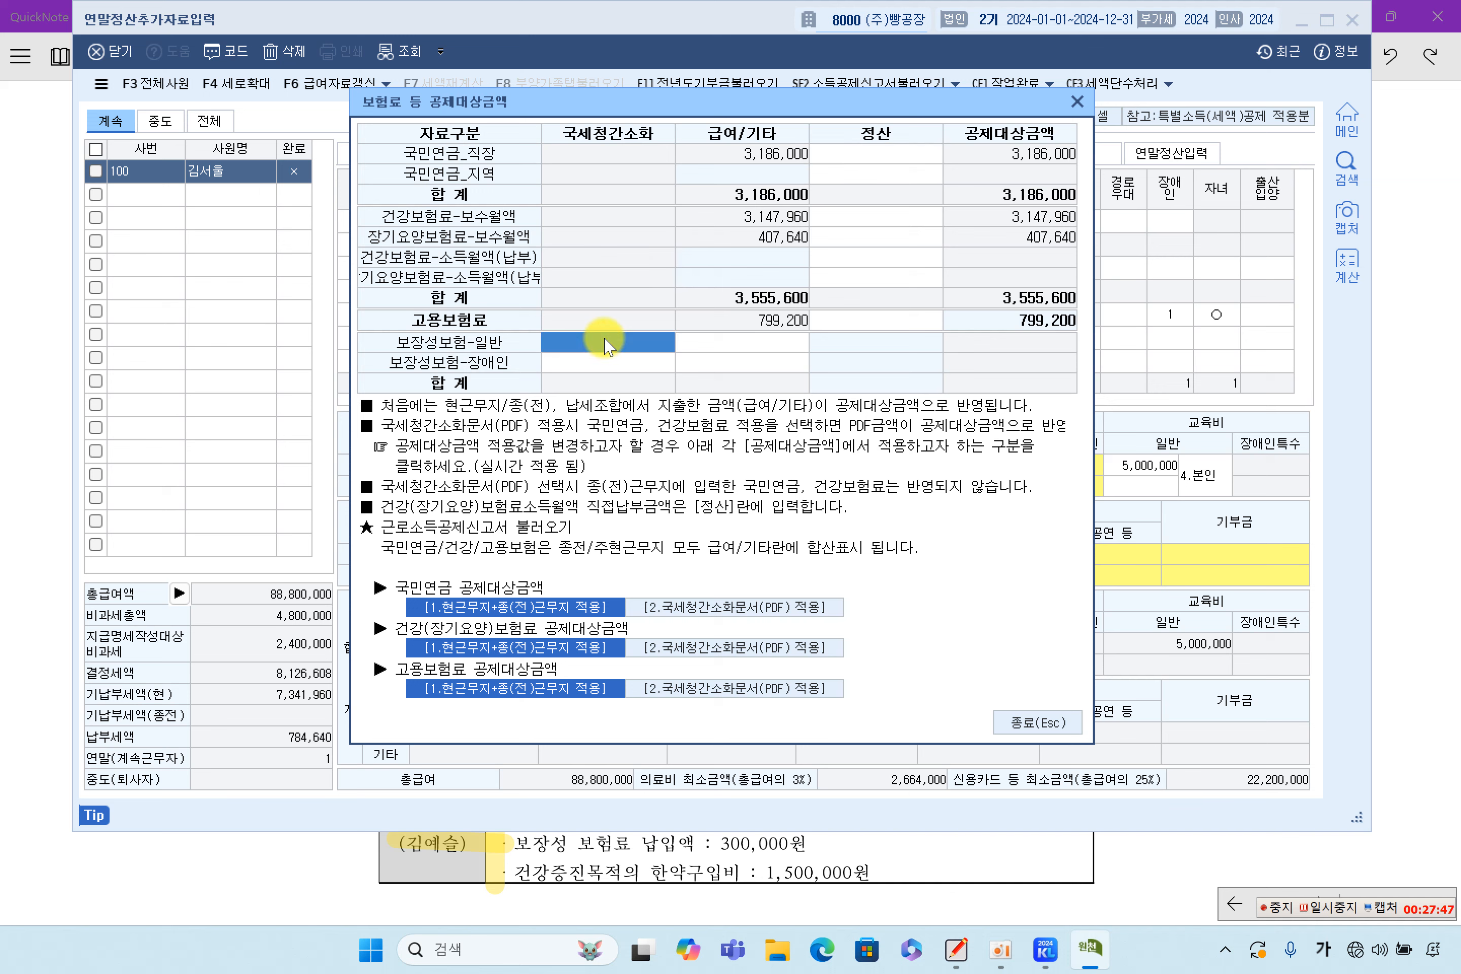
left_click(620, 364)
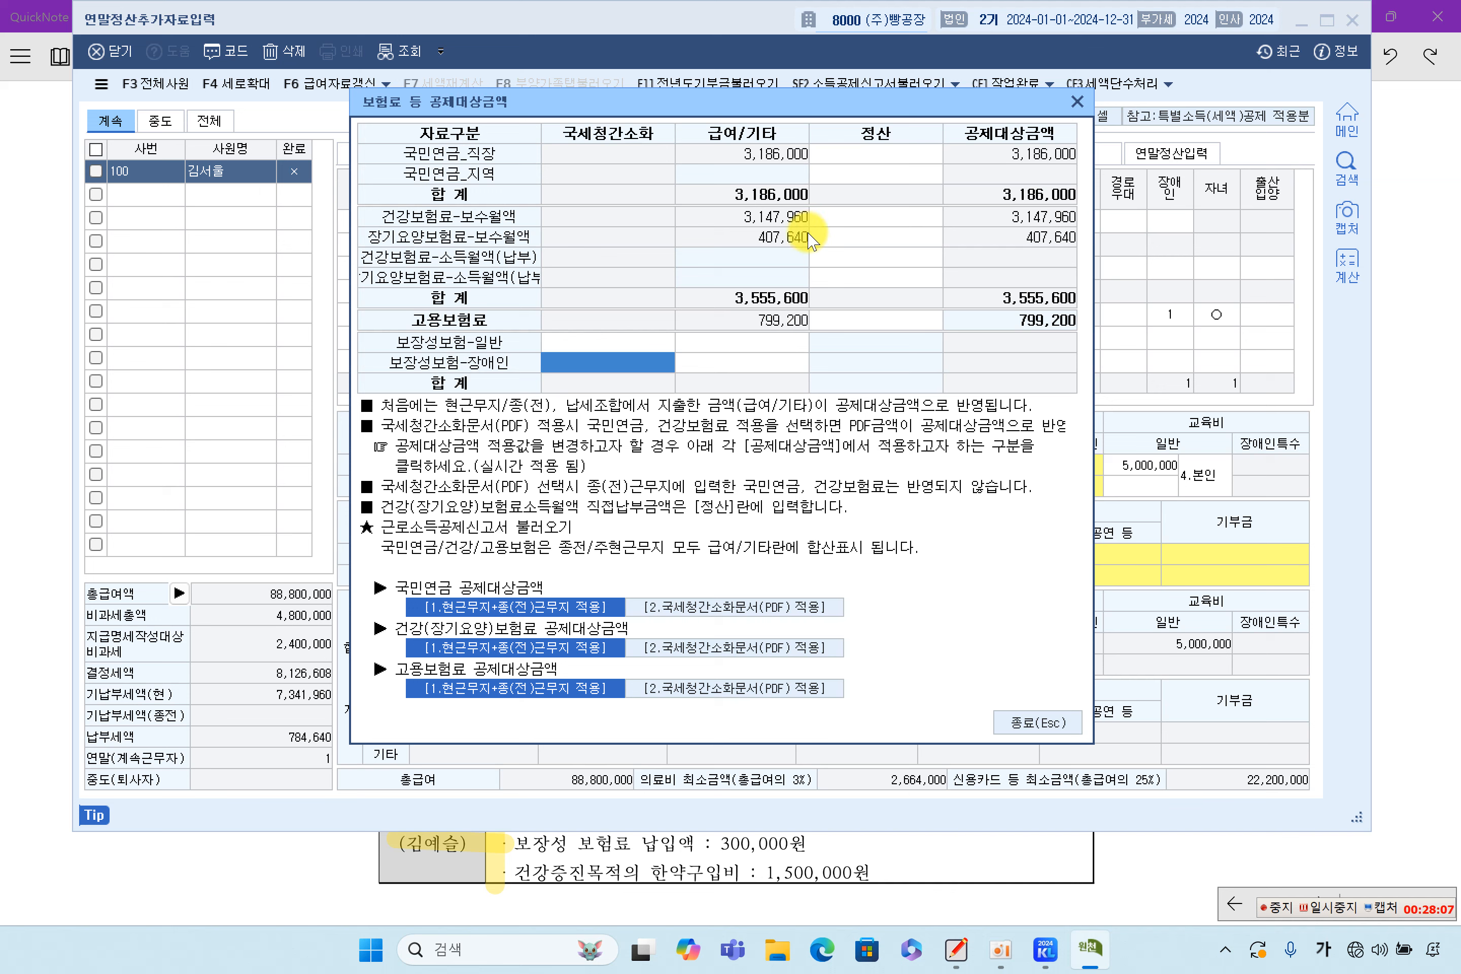
left_click(612, 347)
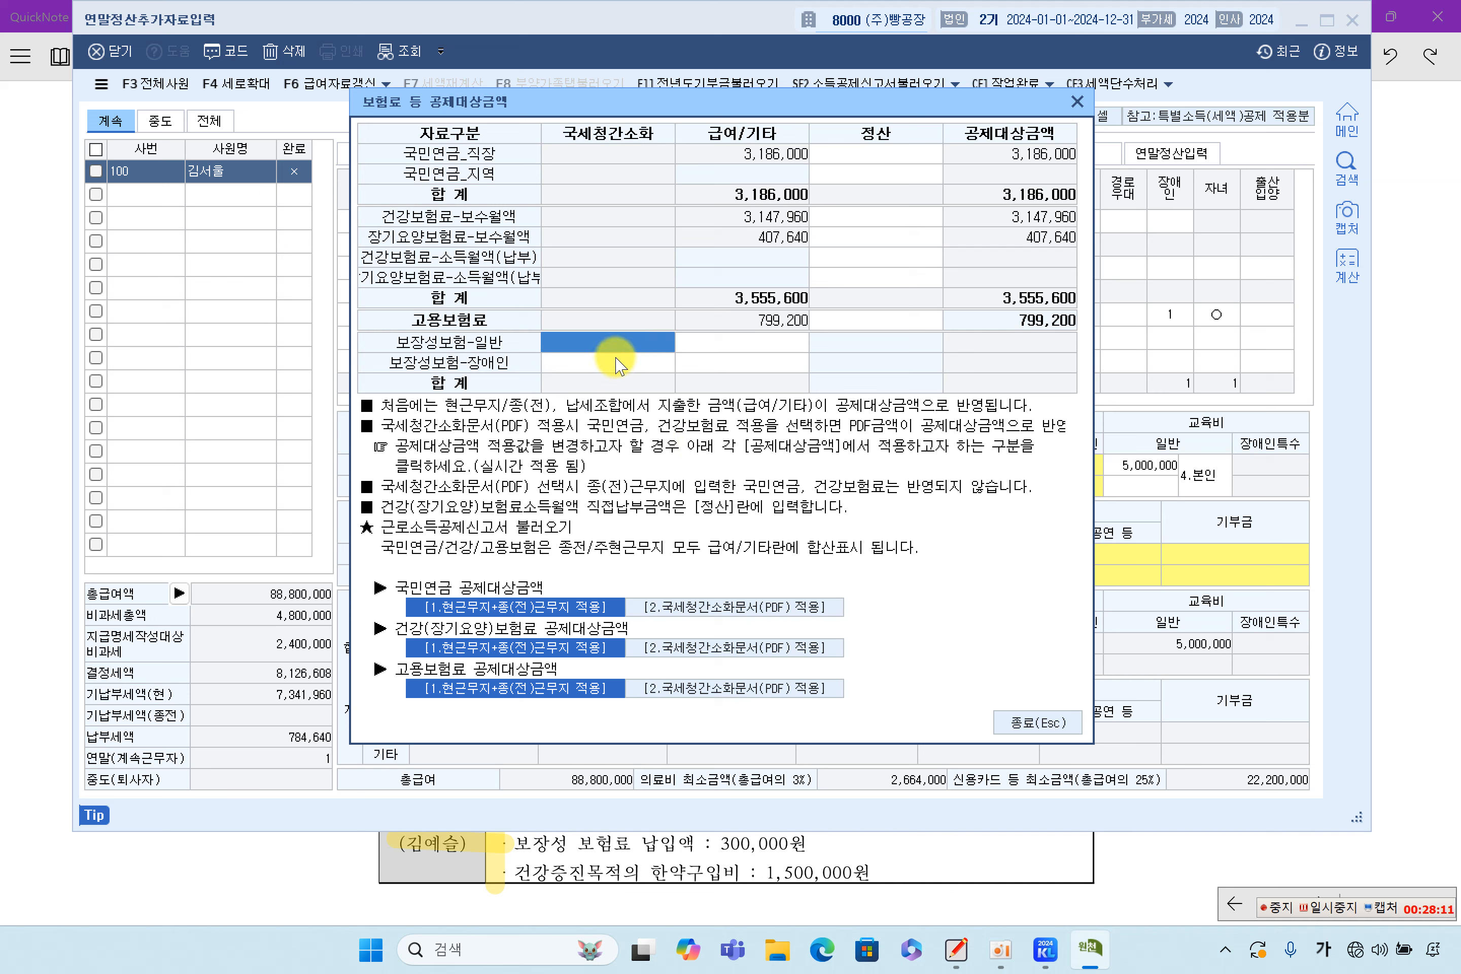
left_click(616, 360)
left_click(631, 348)
left_click(630, 365)
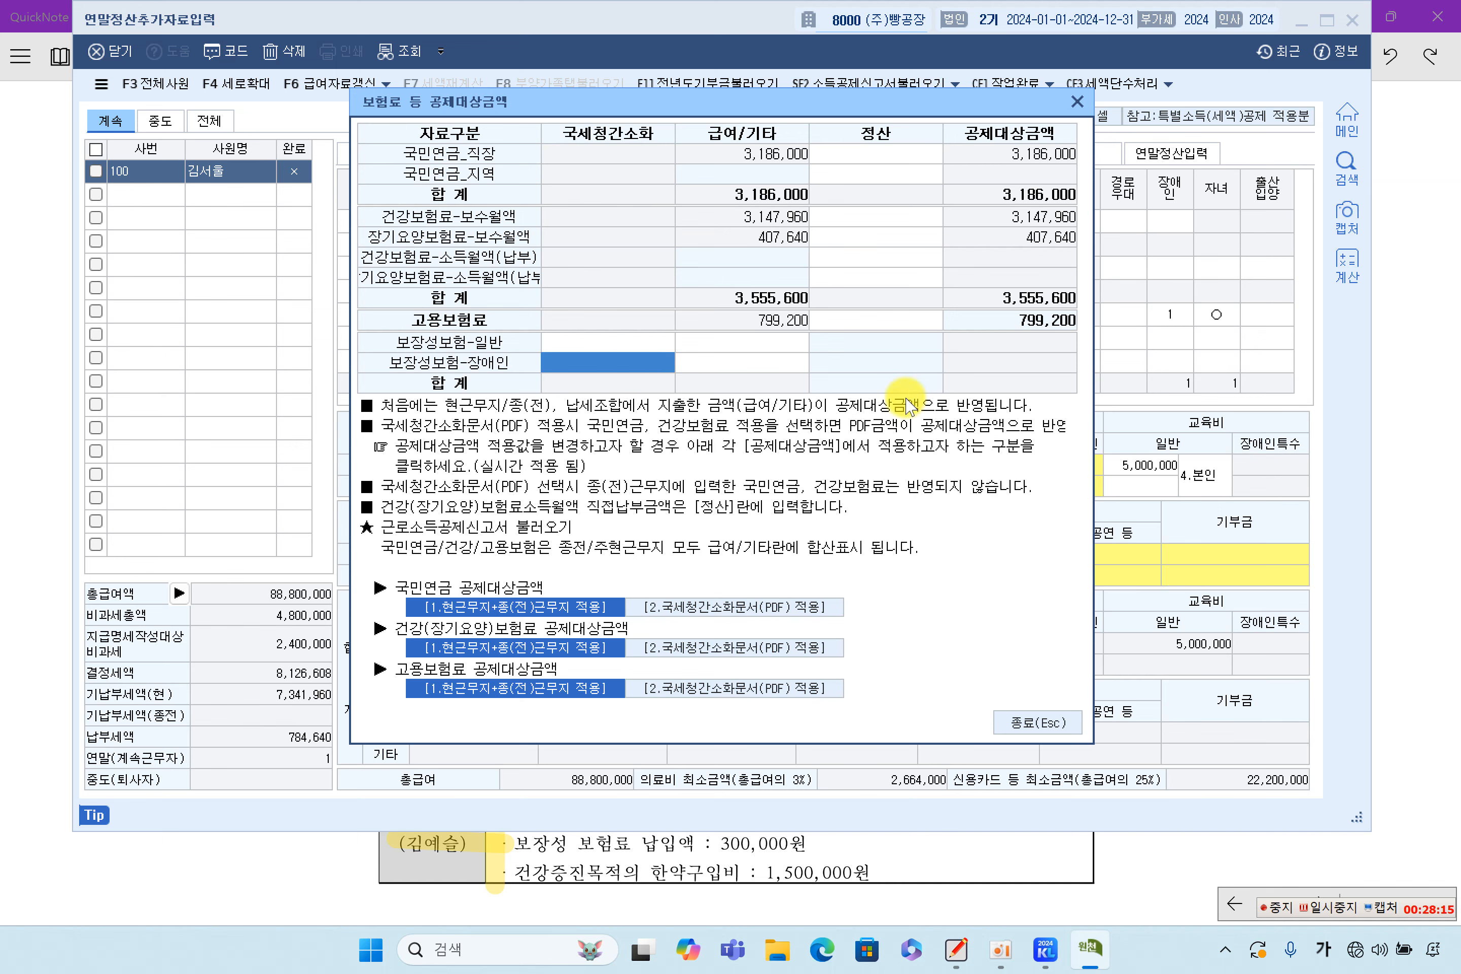
left_click(1396, 368)
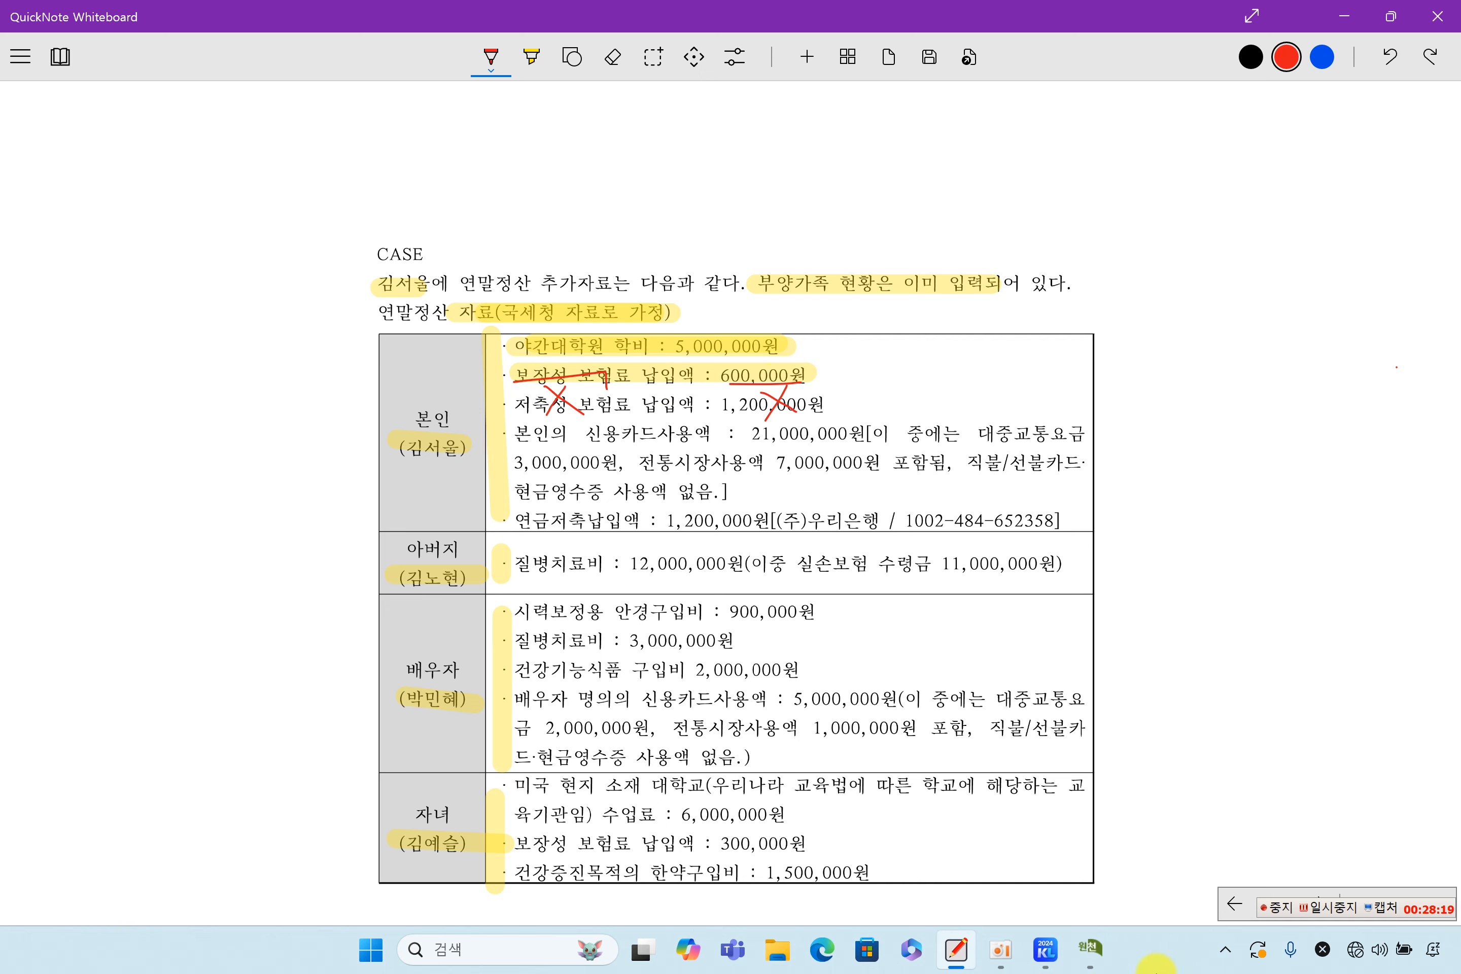
left_click(1099, 952)
left_click(581, 344)
type("6")
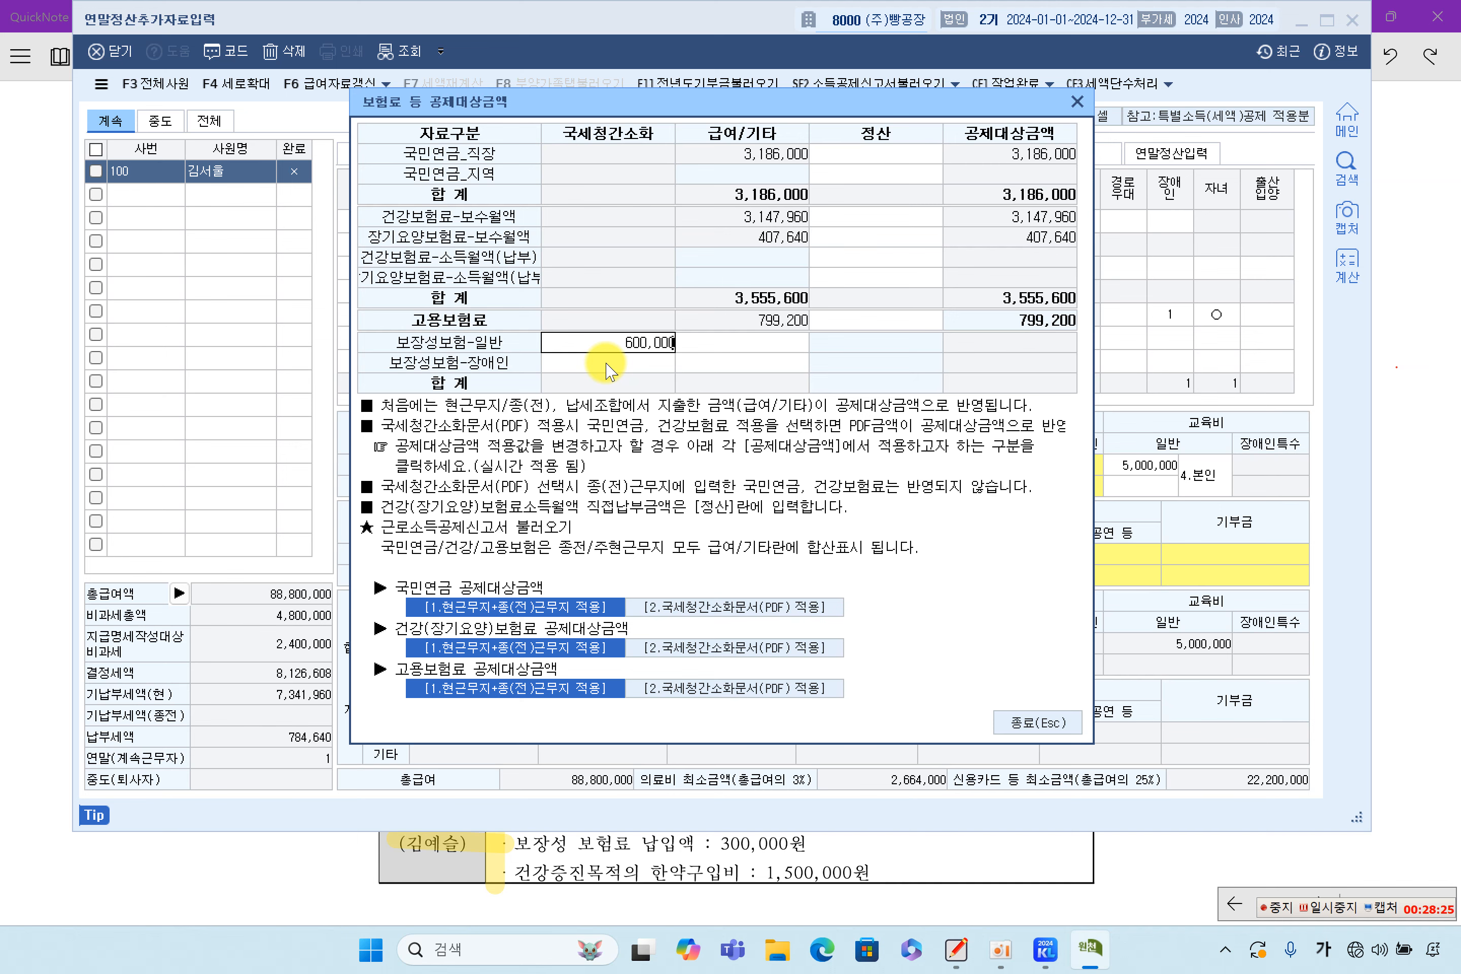
type("00,000")
key("Return")
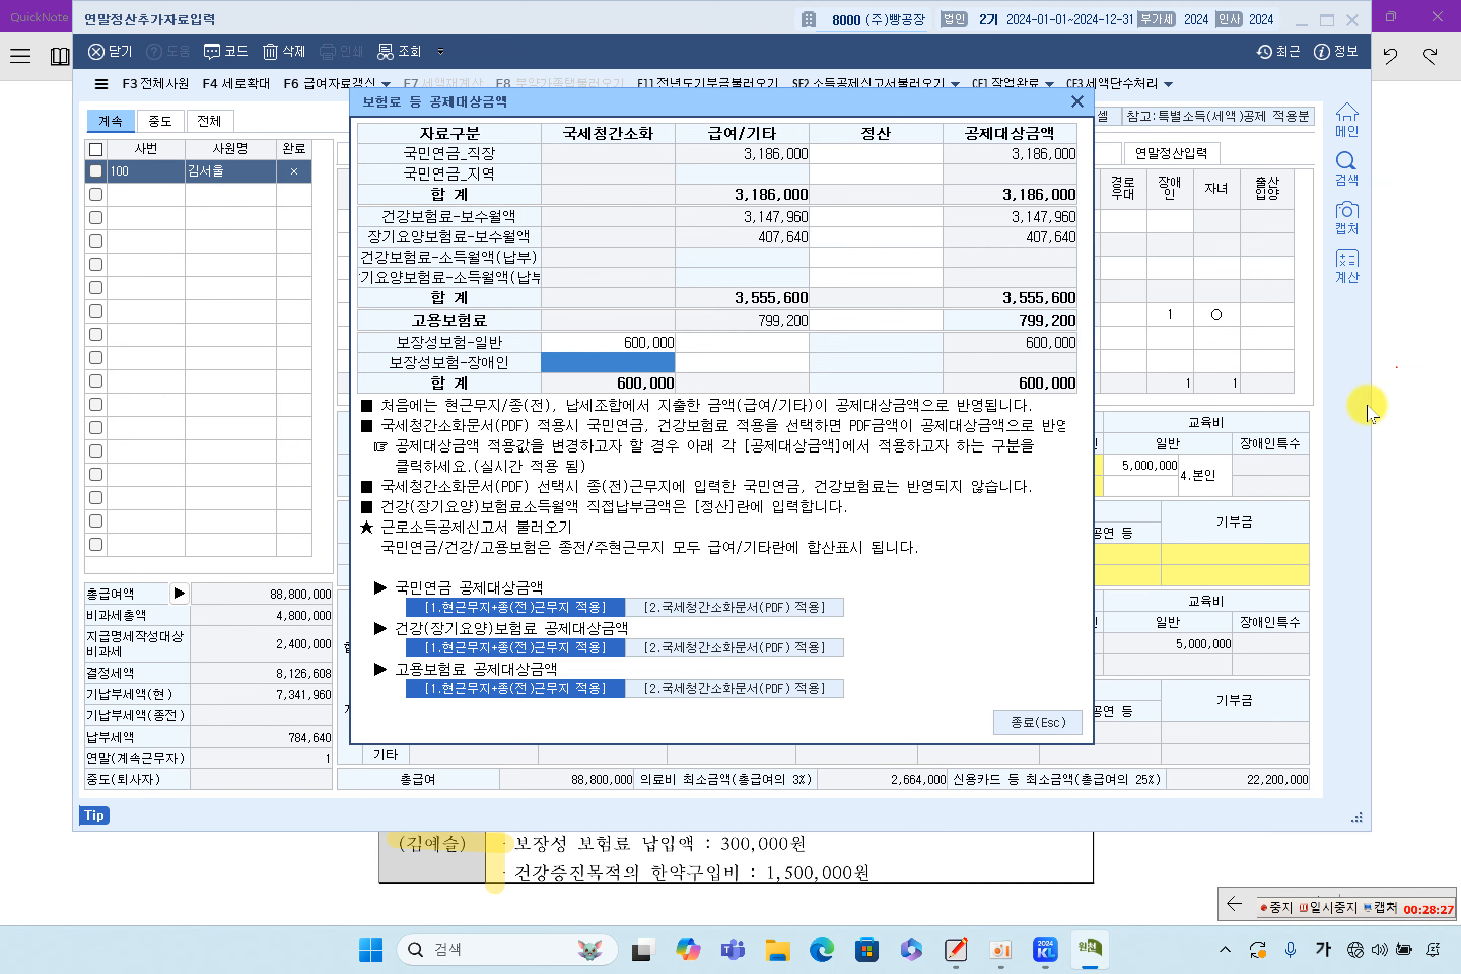
left_click(1411, 406)
scroll(1015, 554, "down", 10)
Confirm the 600,000 general coverage premium against textbook page 453, then close the insurance dialog
scroll(1017, 556, "down", 10)
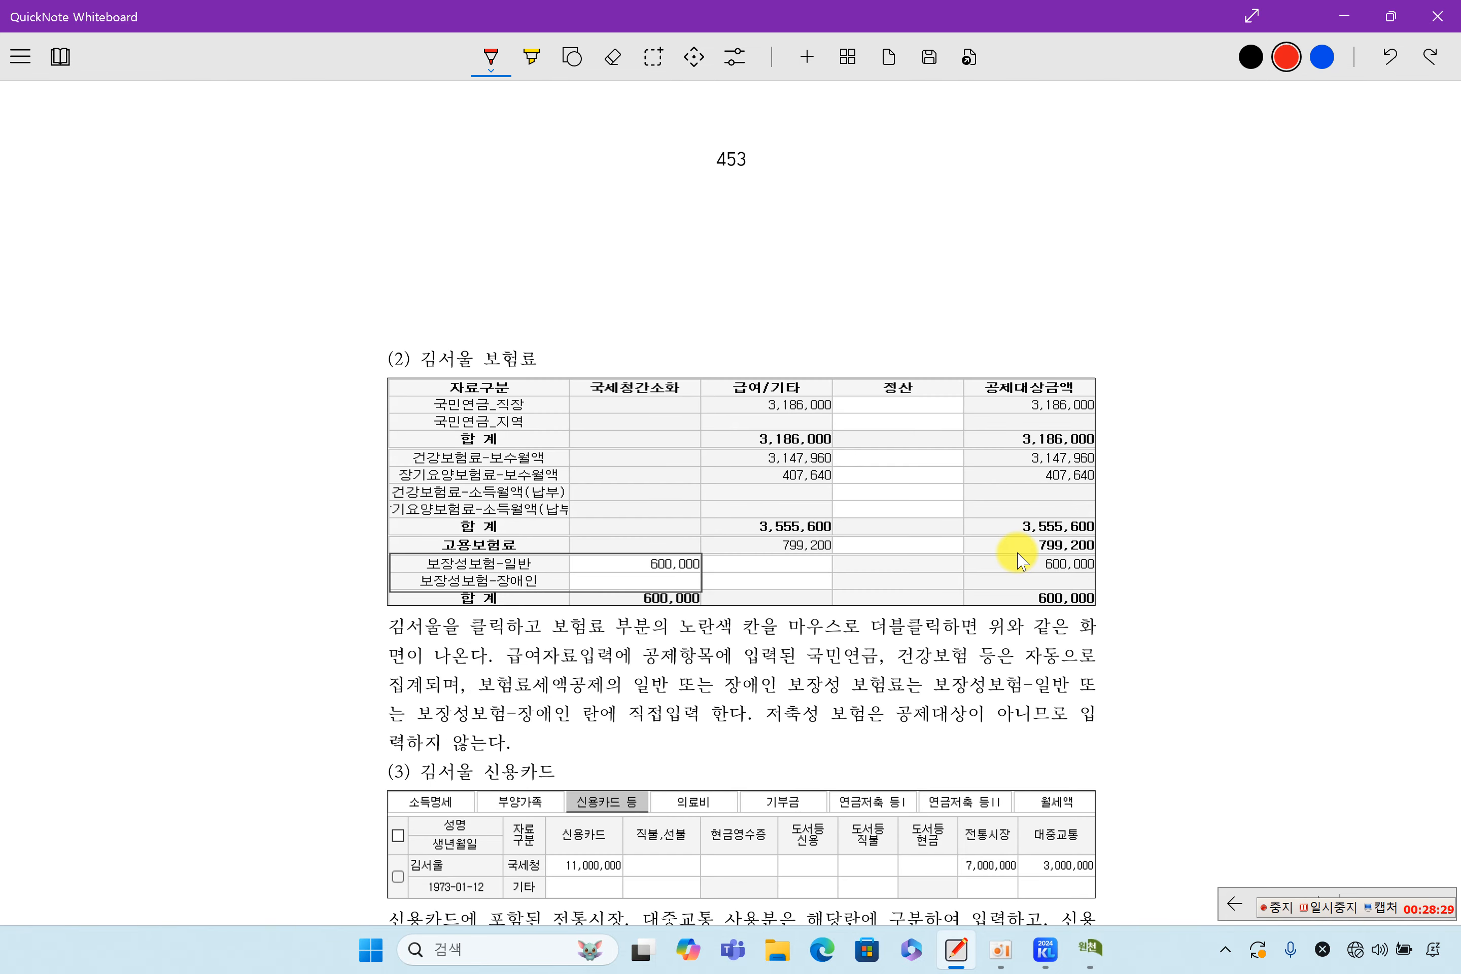
scroll(995, 488, "up", 3)
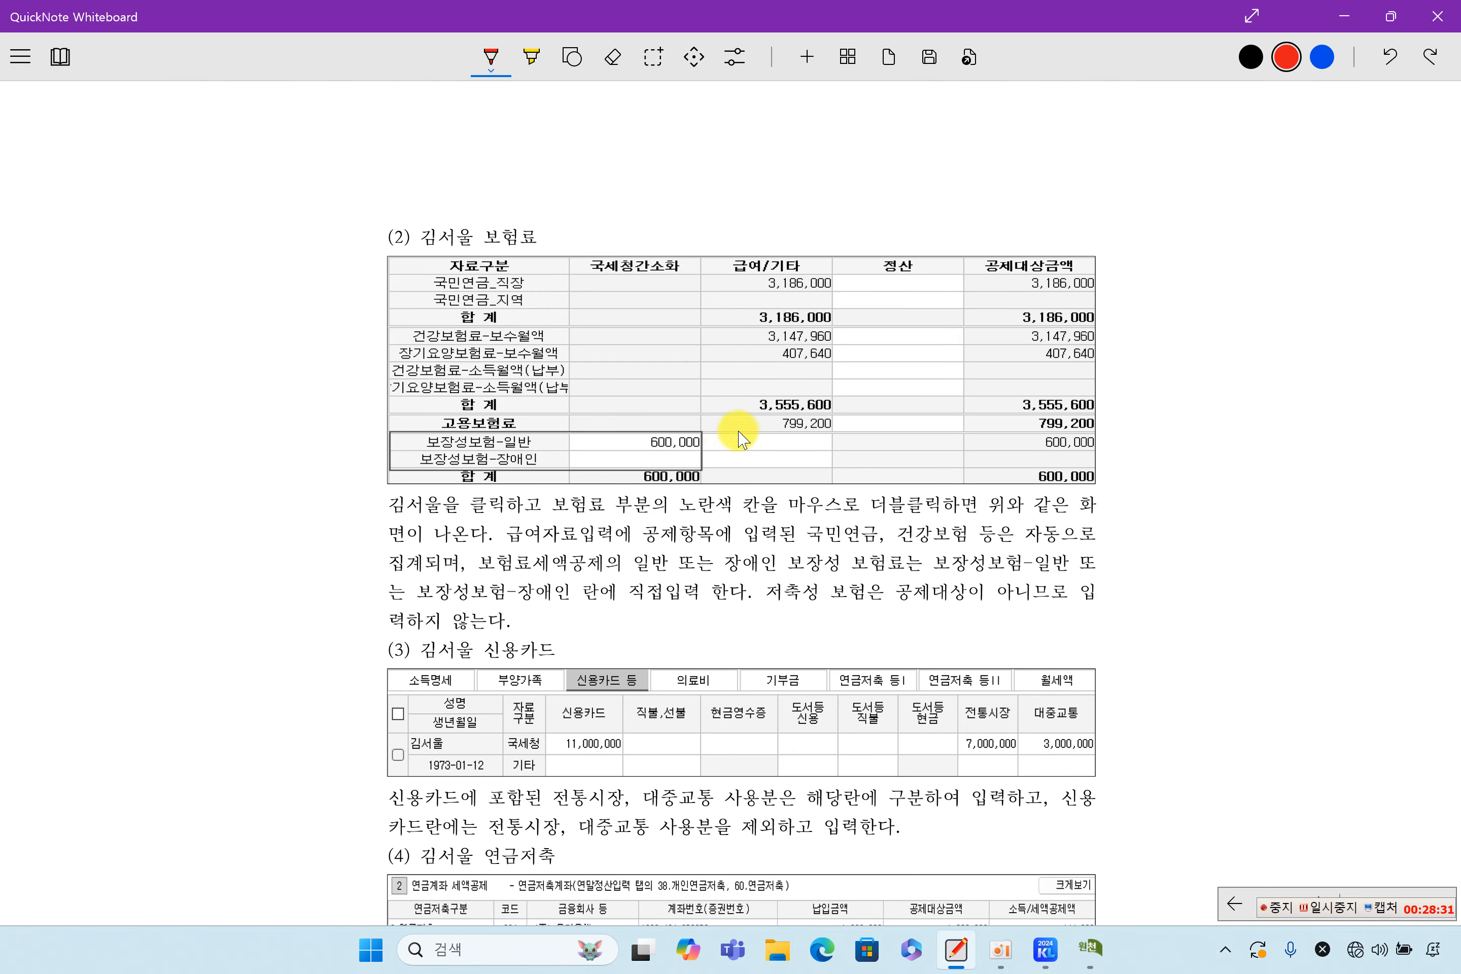
left_click(1089, 945)
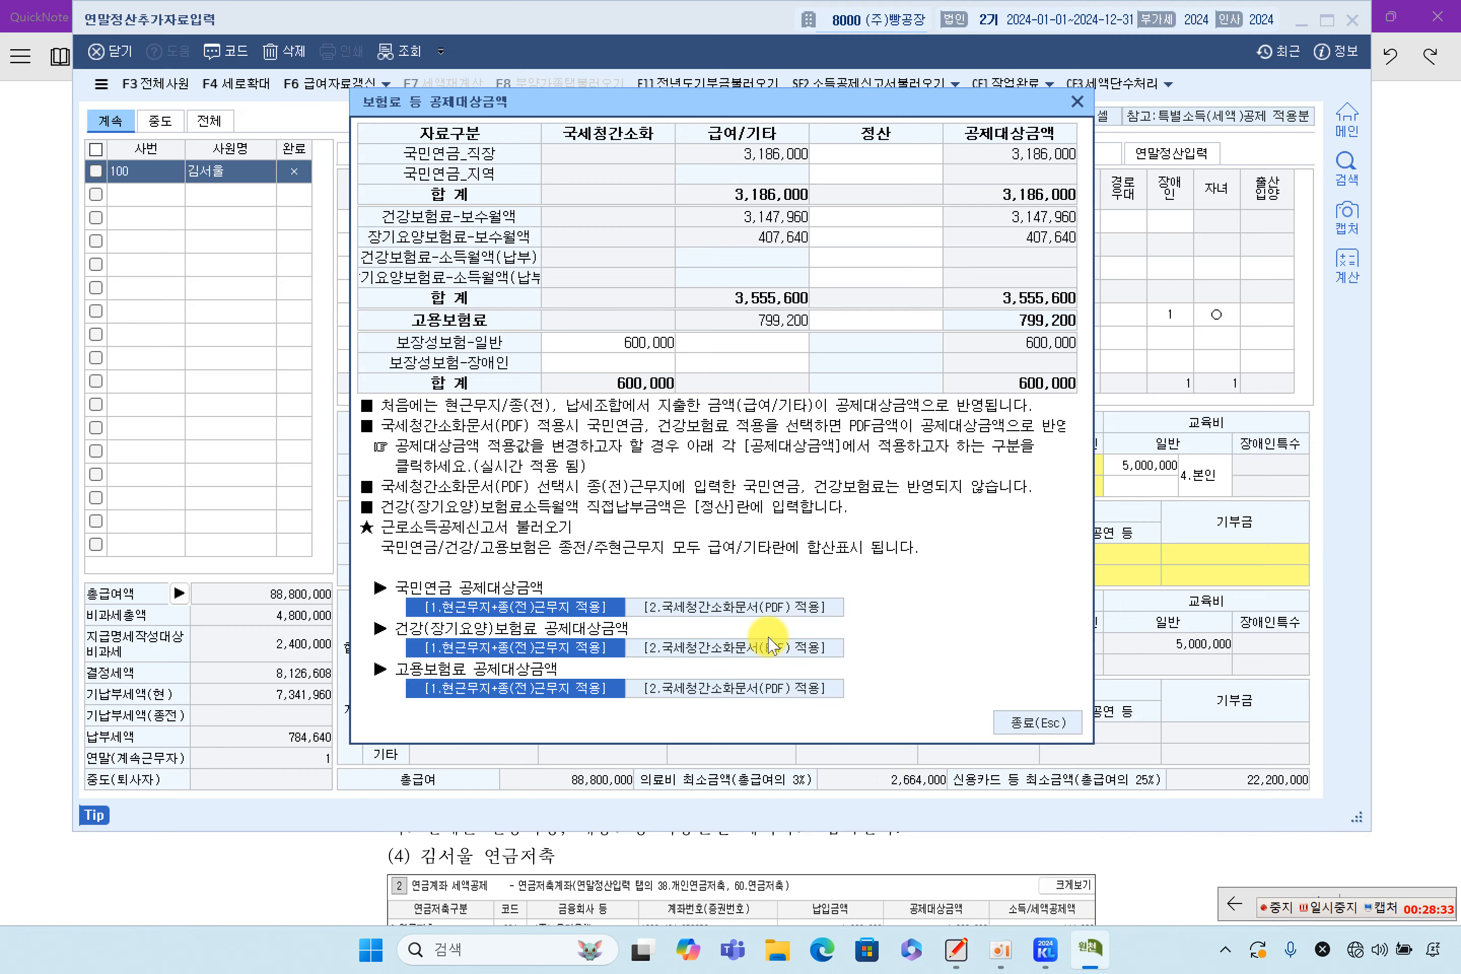
left_click(643, 345)
left_click(1049, 725)
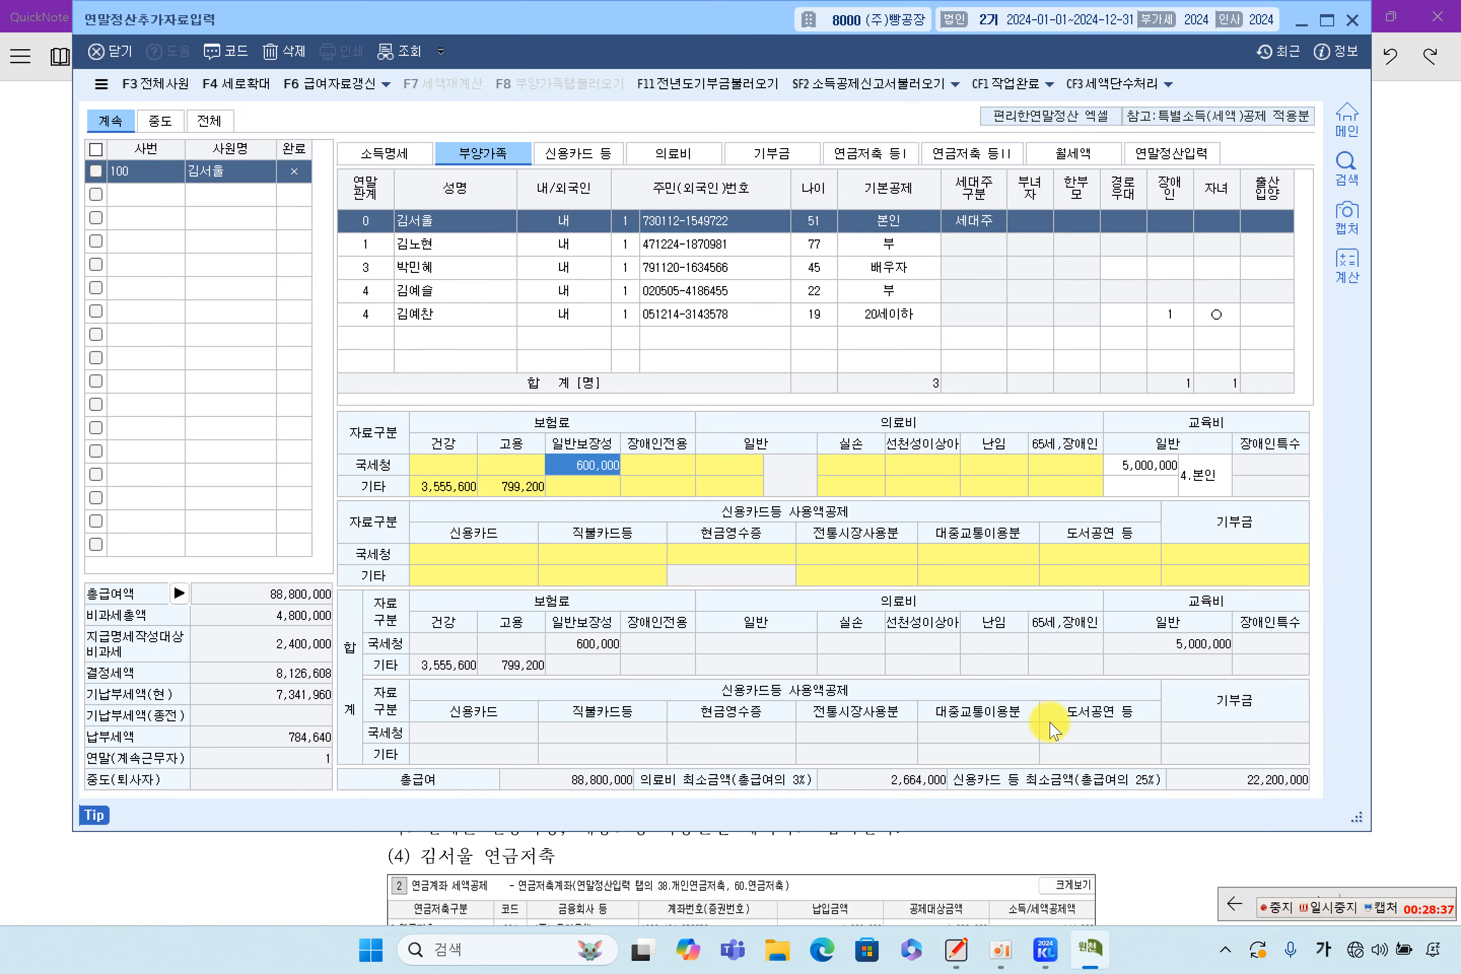
left_click(1408, 427)
scroll(662, 396, "up", 10)
scroll(662, 402, "up", 8)
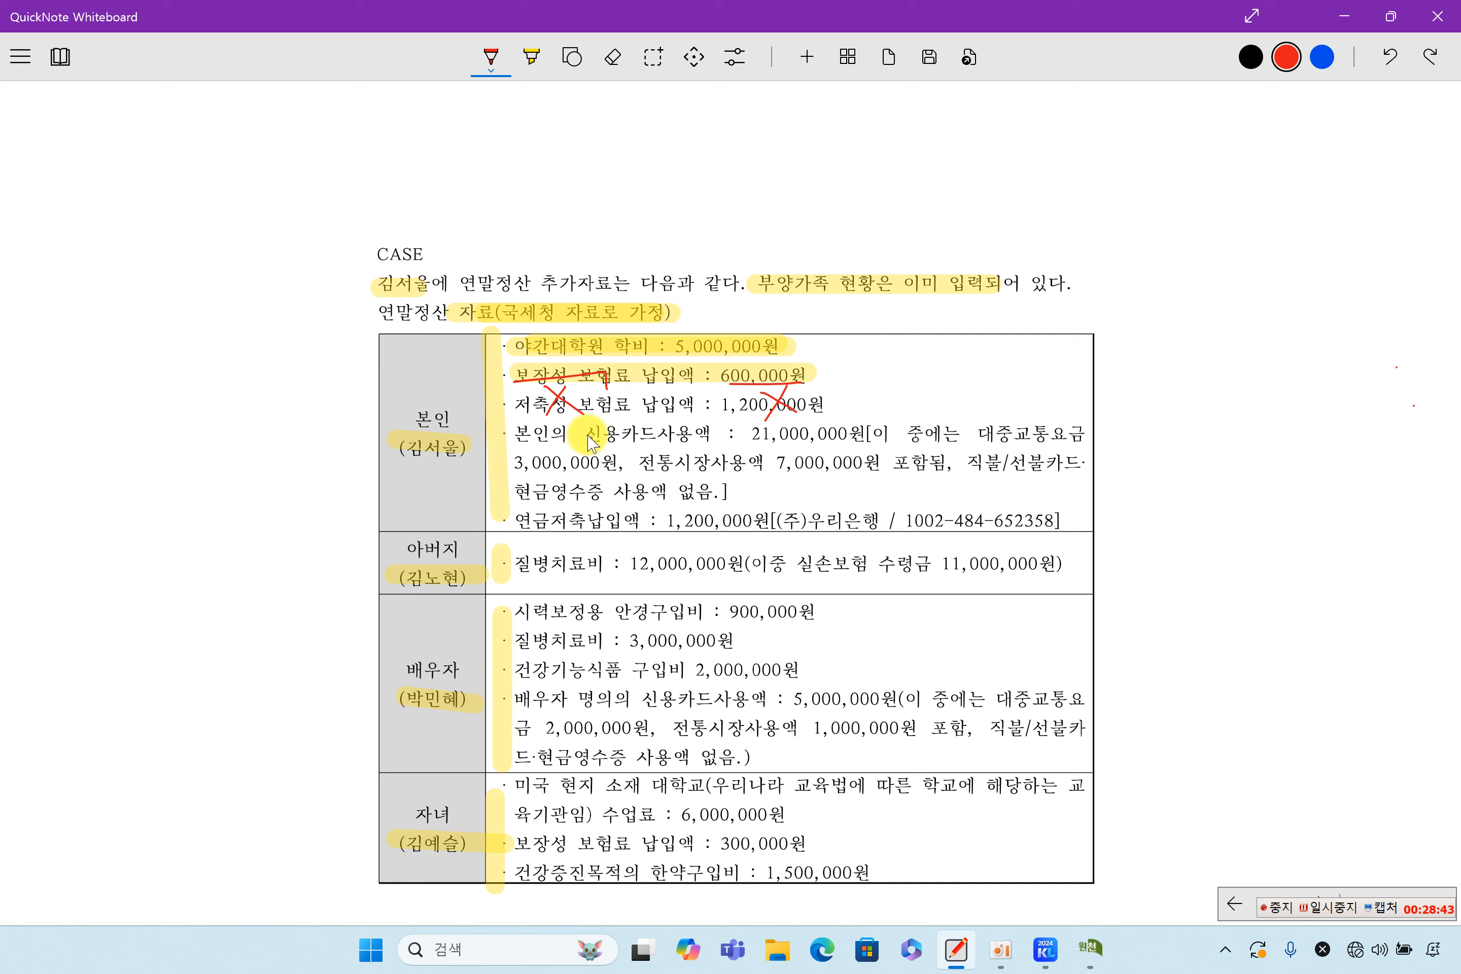
Highlight the taxpayer's credit card line, 대중교통요금, 전통시장사용액 and no-debit-card/cash-receipt note in yellow
left_click(531, 56)
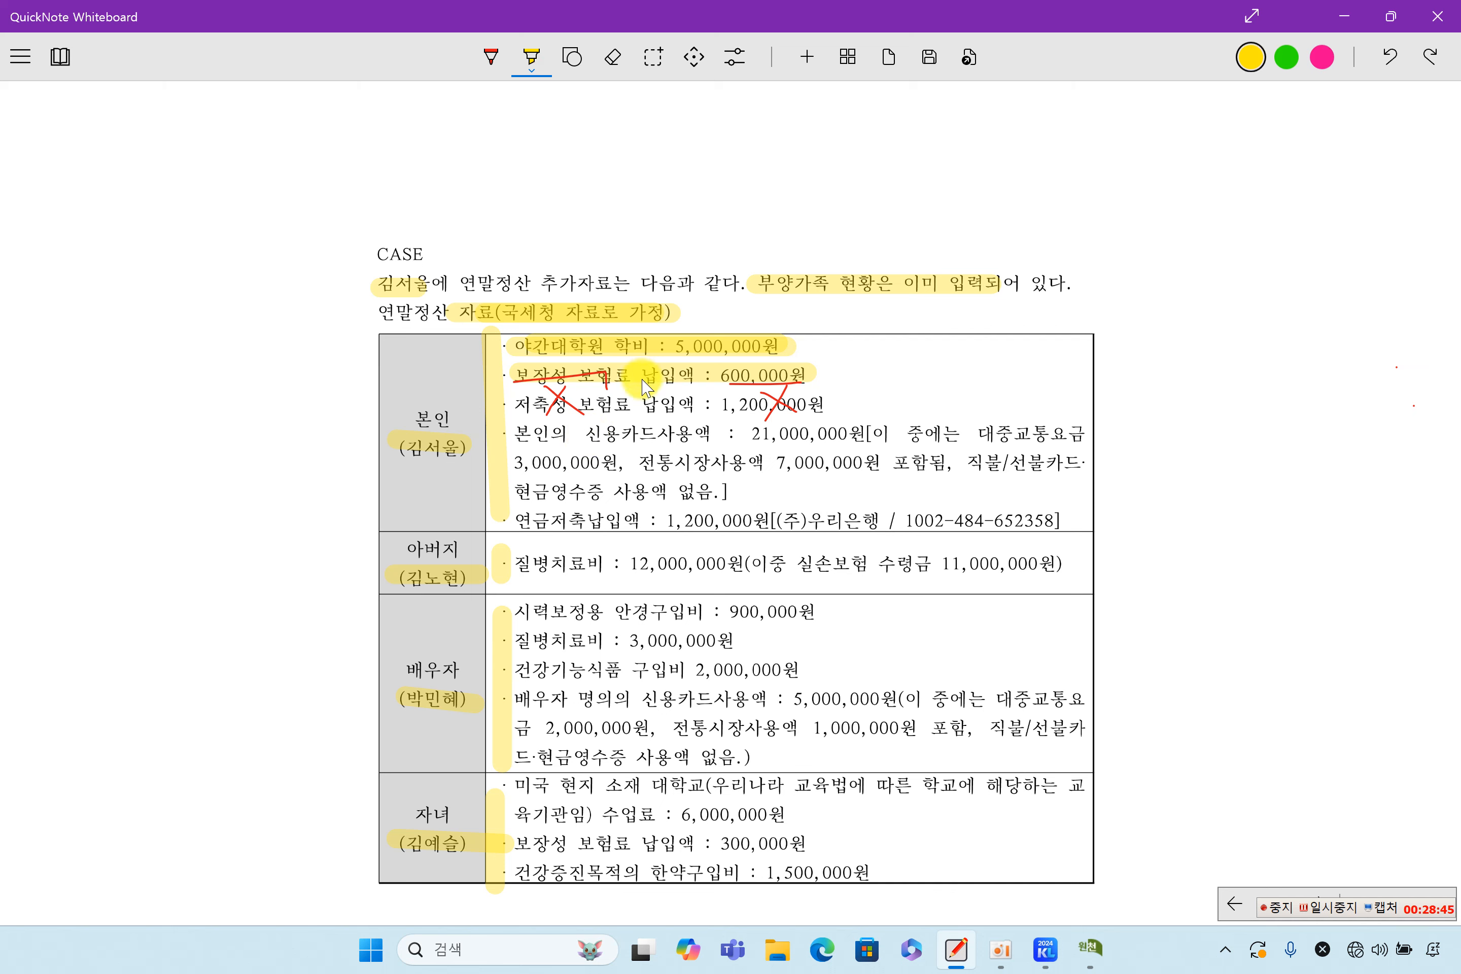
left_click_drag(512, 434, 676, 434)
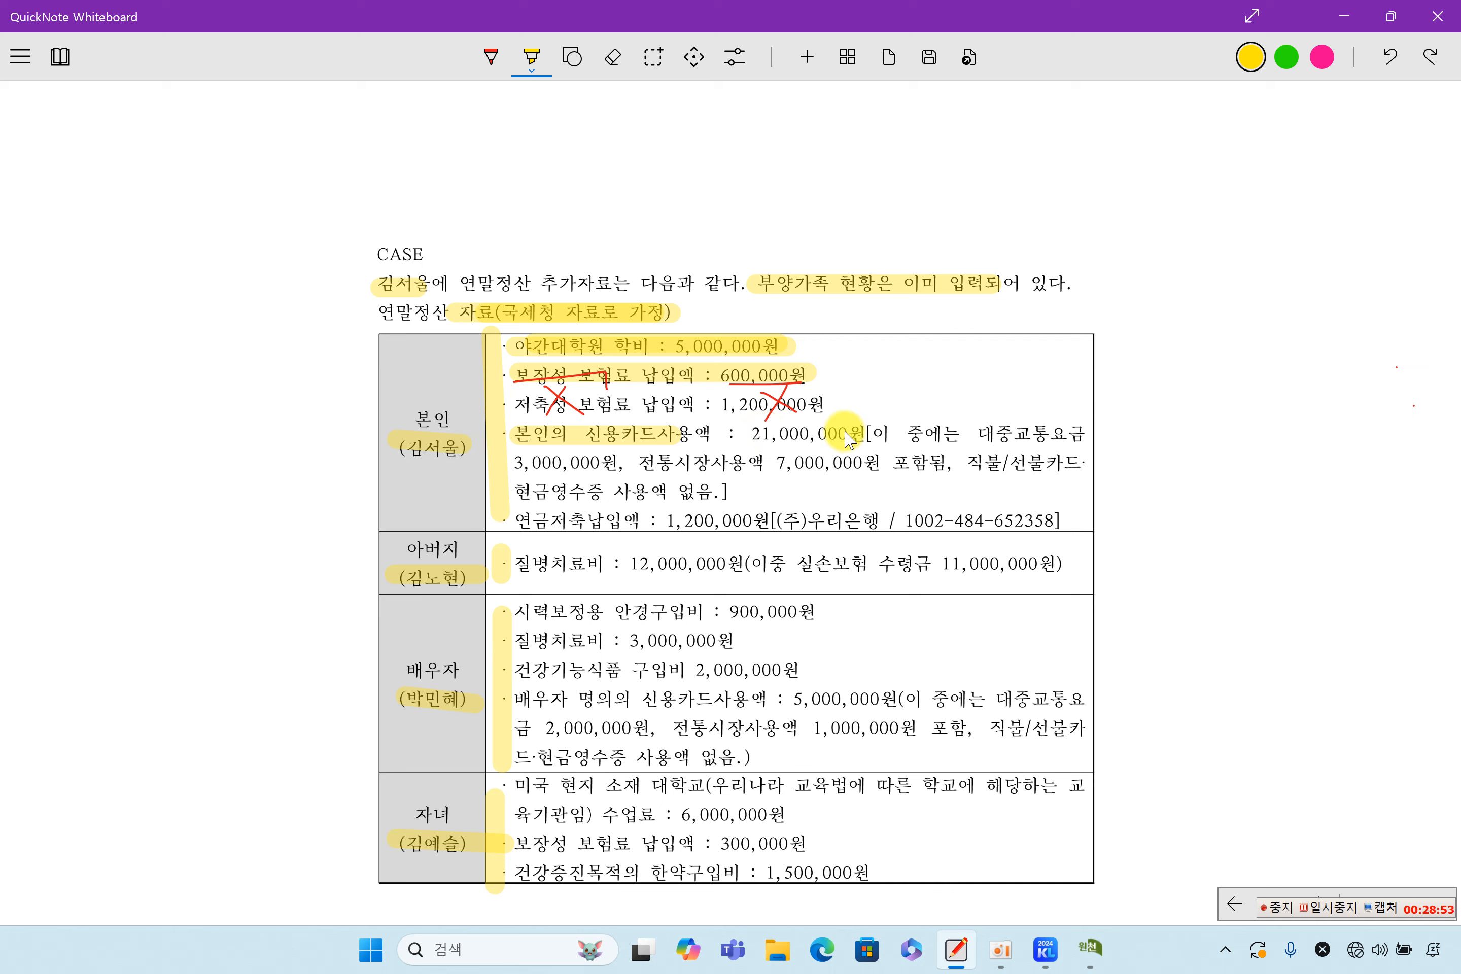
left_click_drag(981, 433, 1080, 434)
left_click_drag(641, 462, 758, 464)
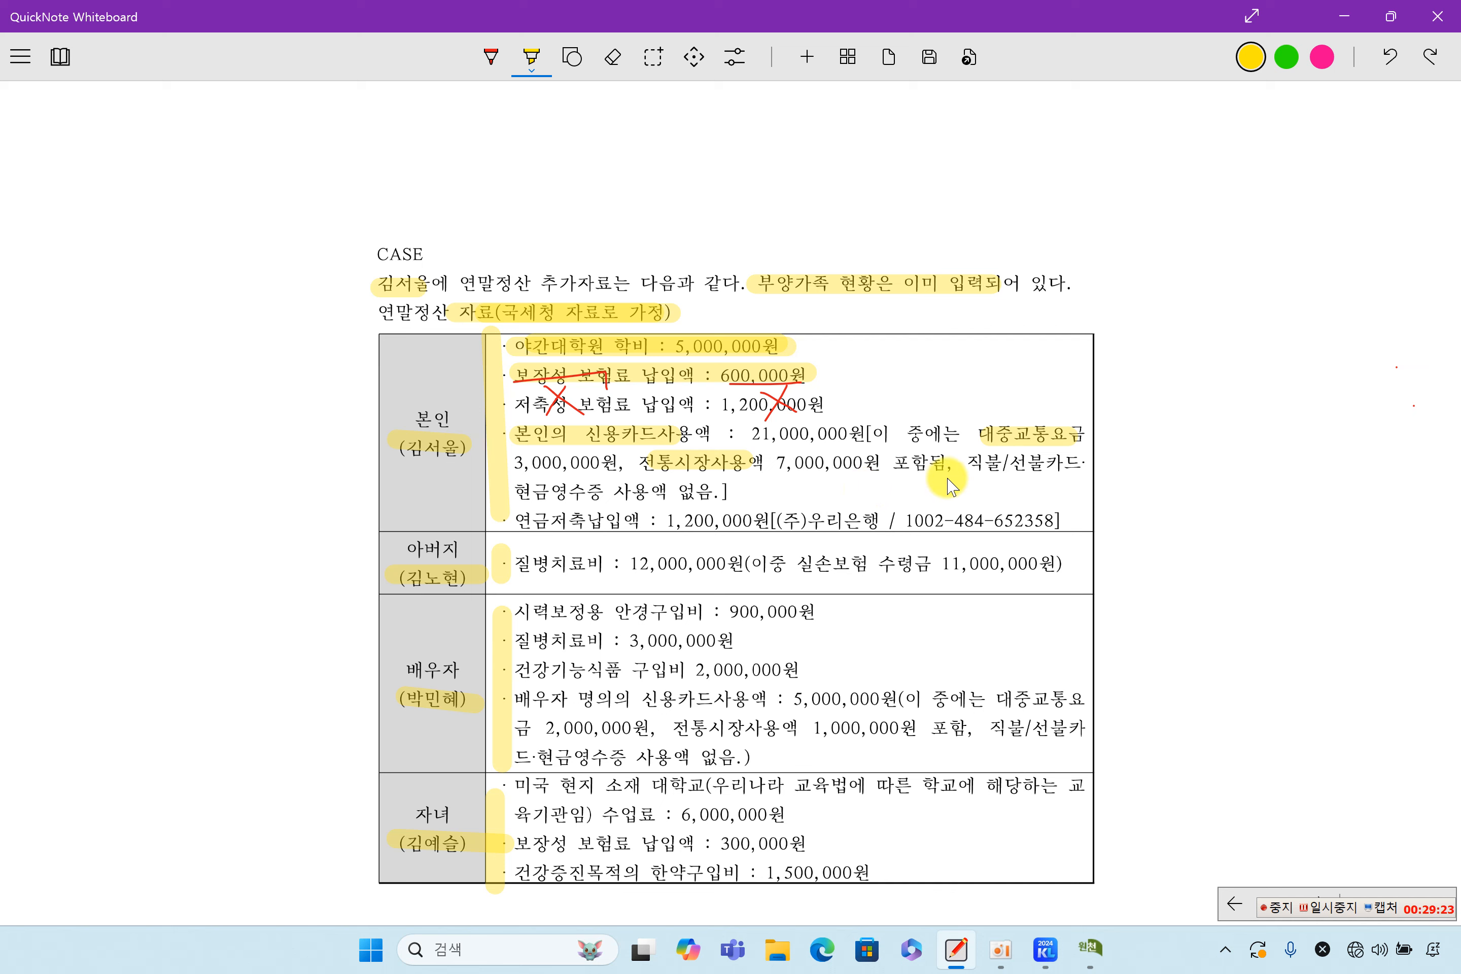
left_click_drag(958, 454, 1092, 451)
left_click_drag(544, 495, 742, 497)
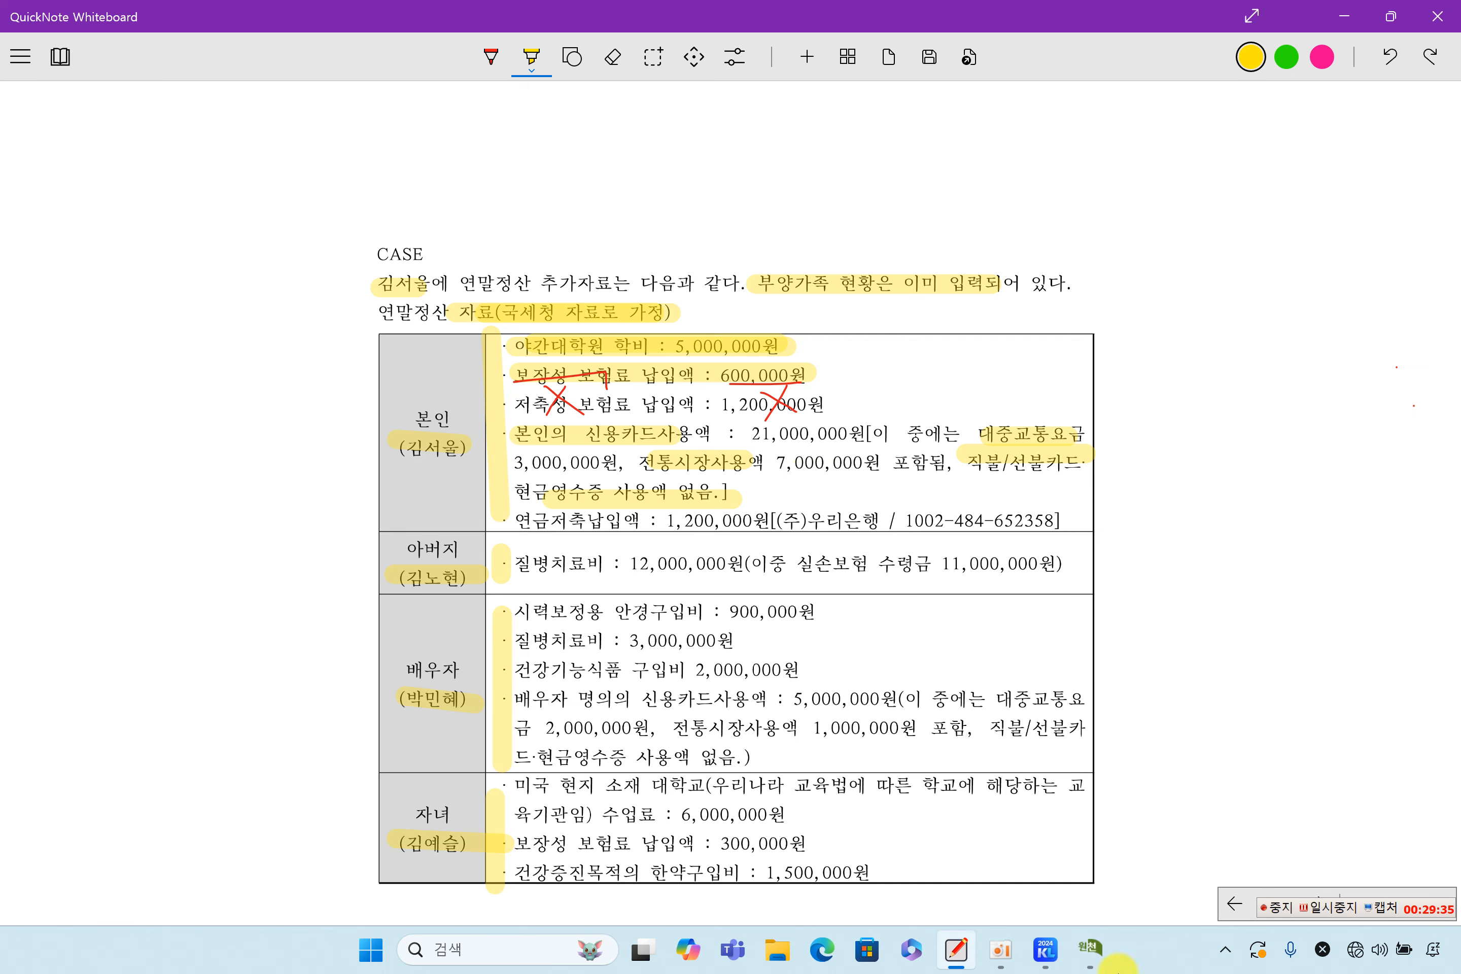
left_click(1098, 953)
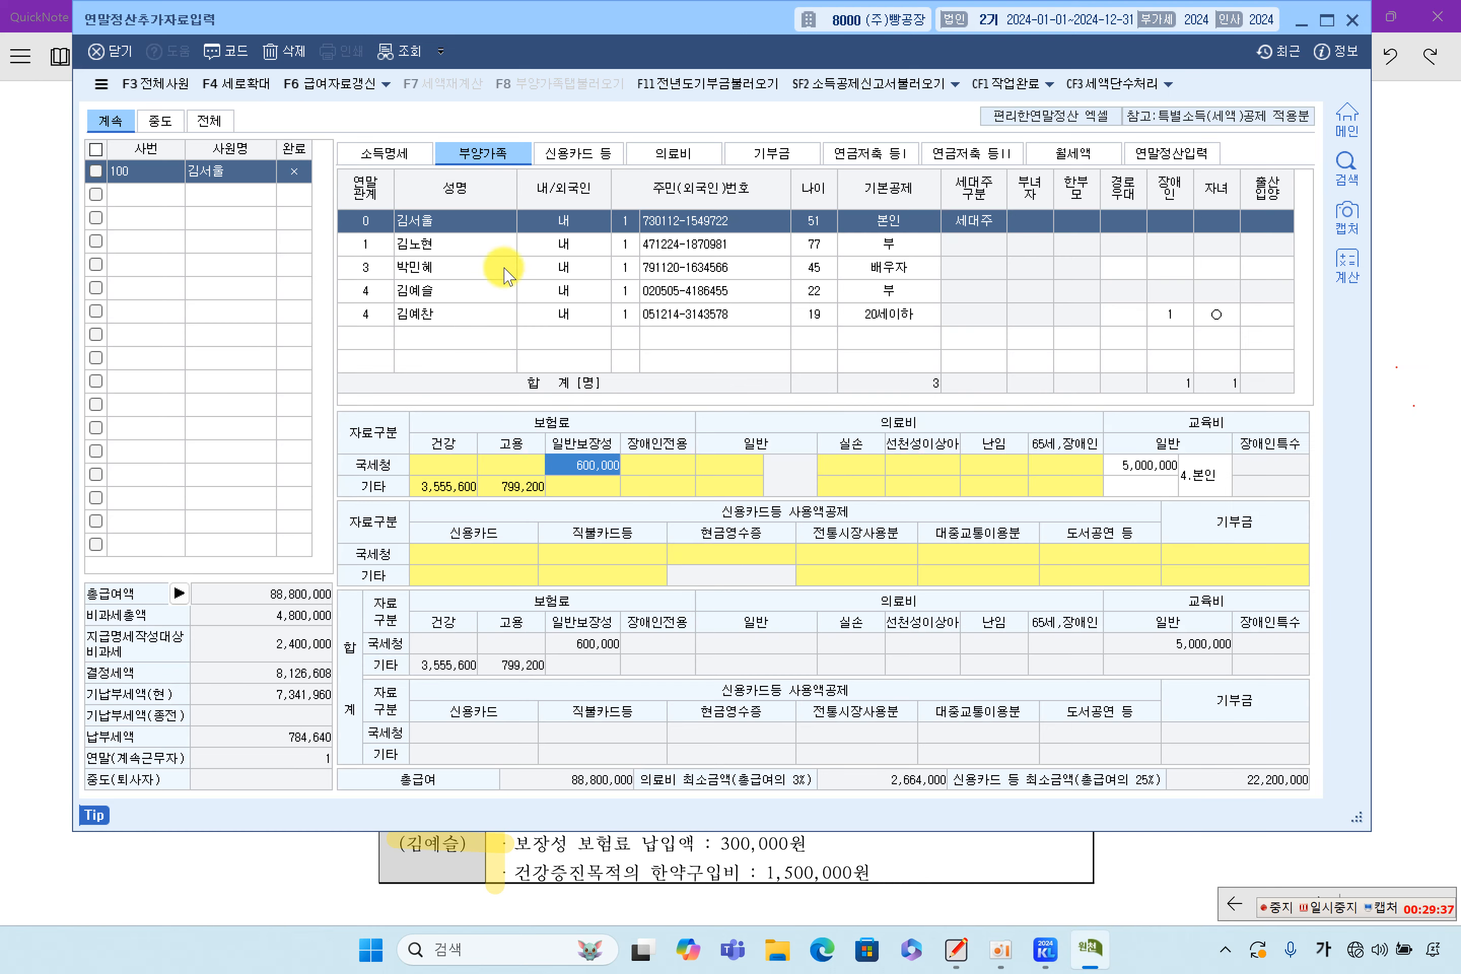
left_click(448, 223)
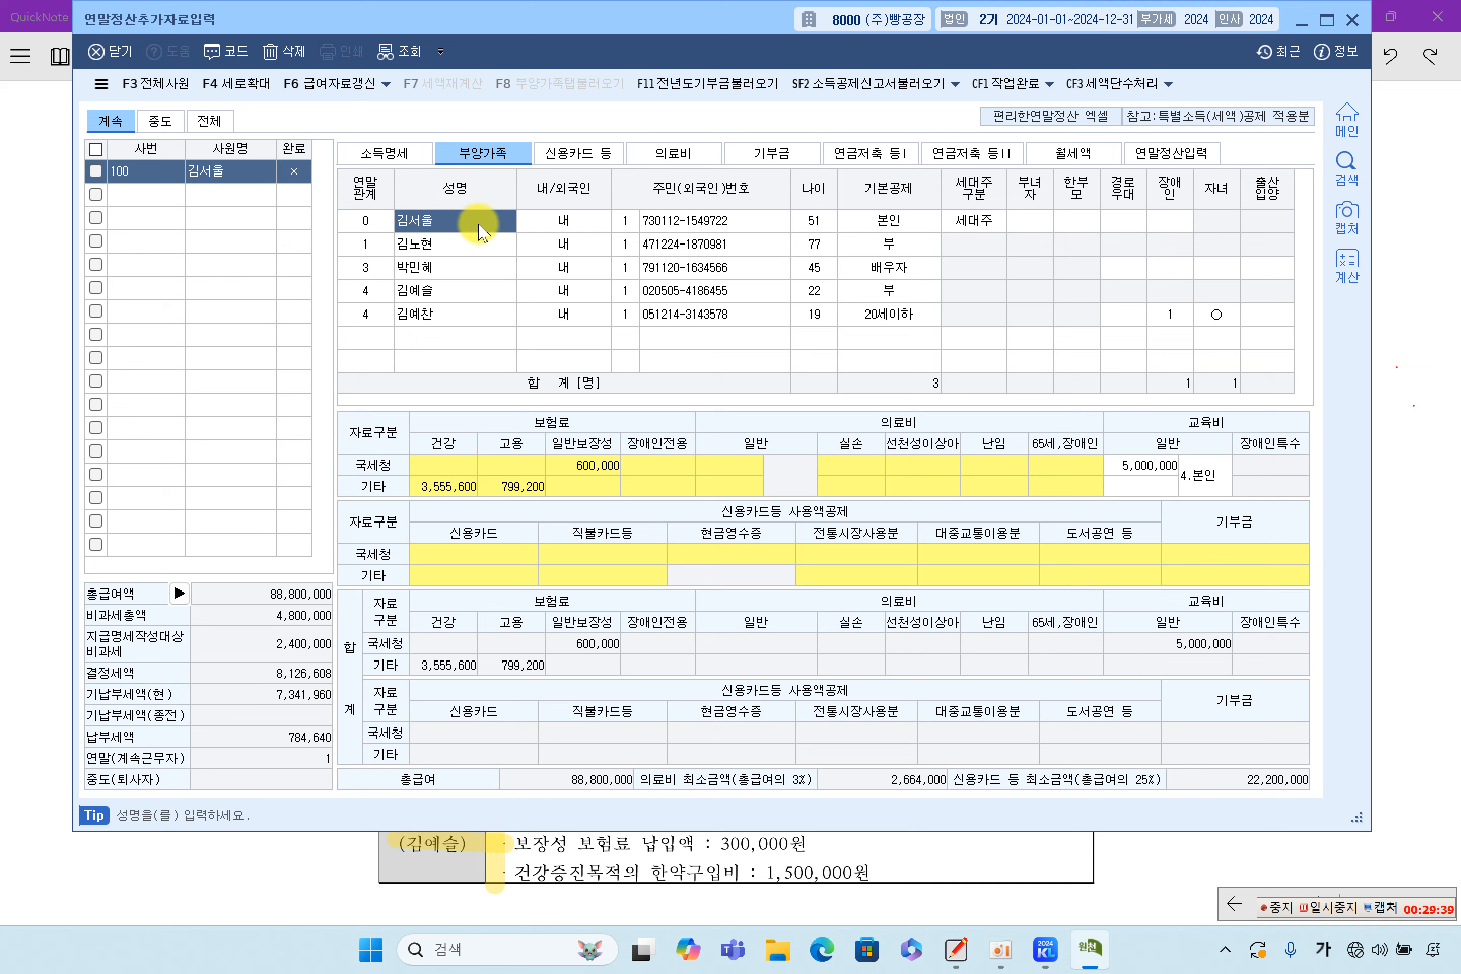
Jump from the taxpayer's 신용카드 국세청 cell on 부양가족 to the 신용카드 등 tab
left_click(628, 554)
left_click(729, 555)
left_click(870, 556)
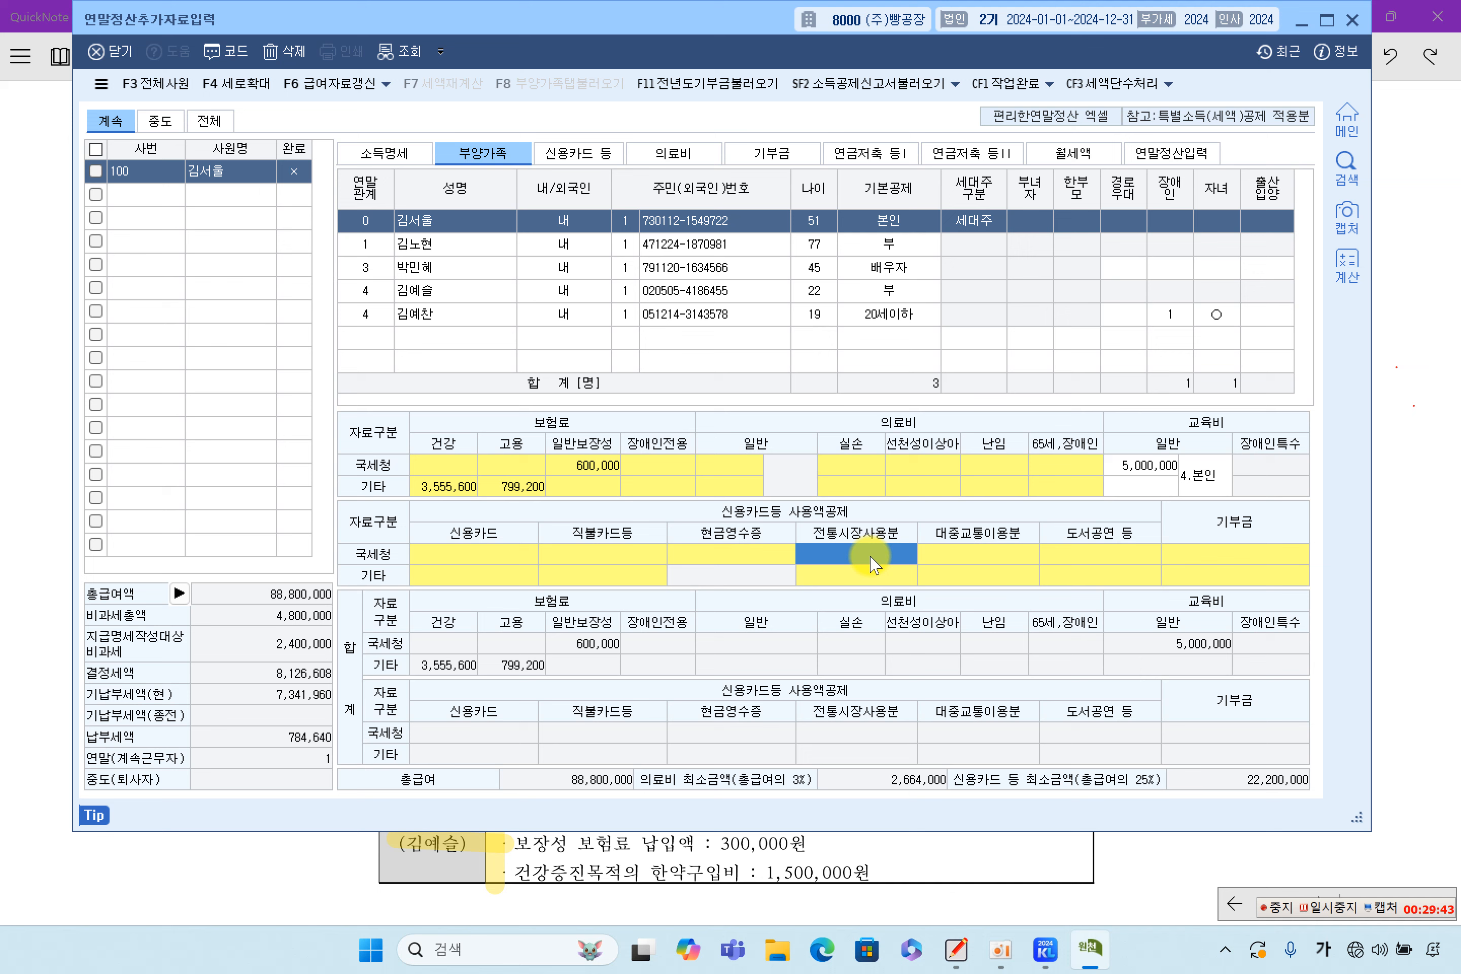
left_click(652, 556)
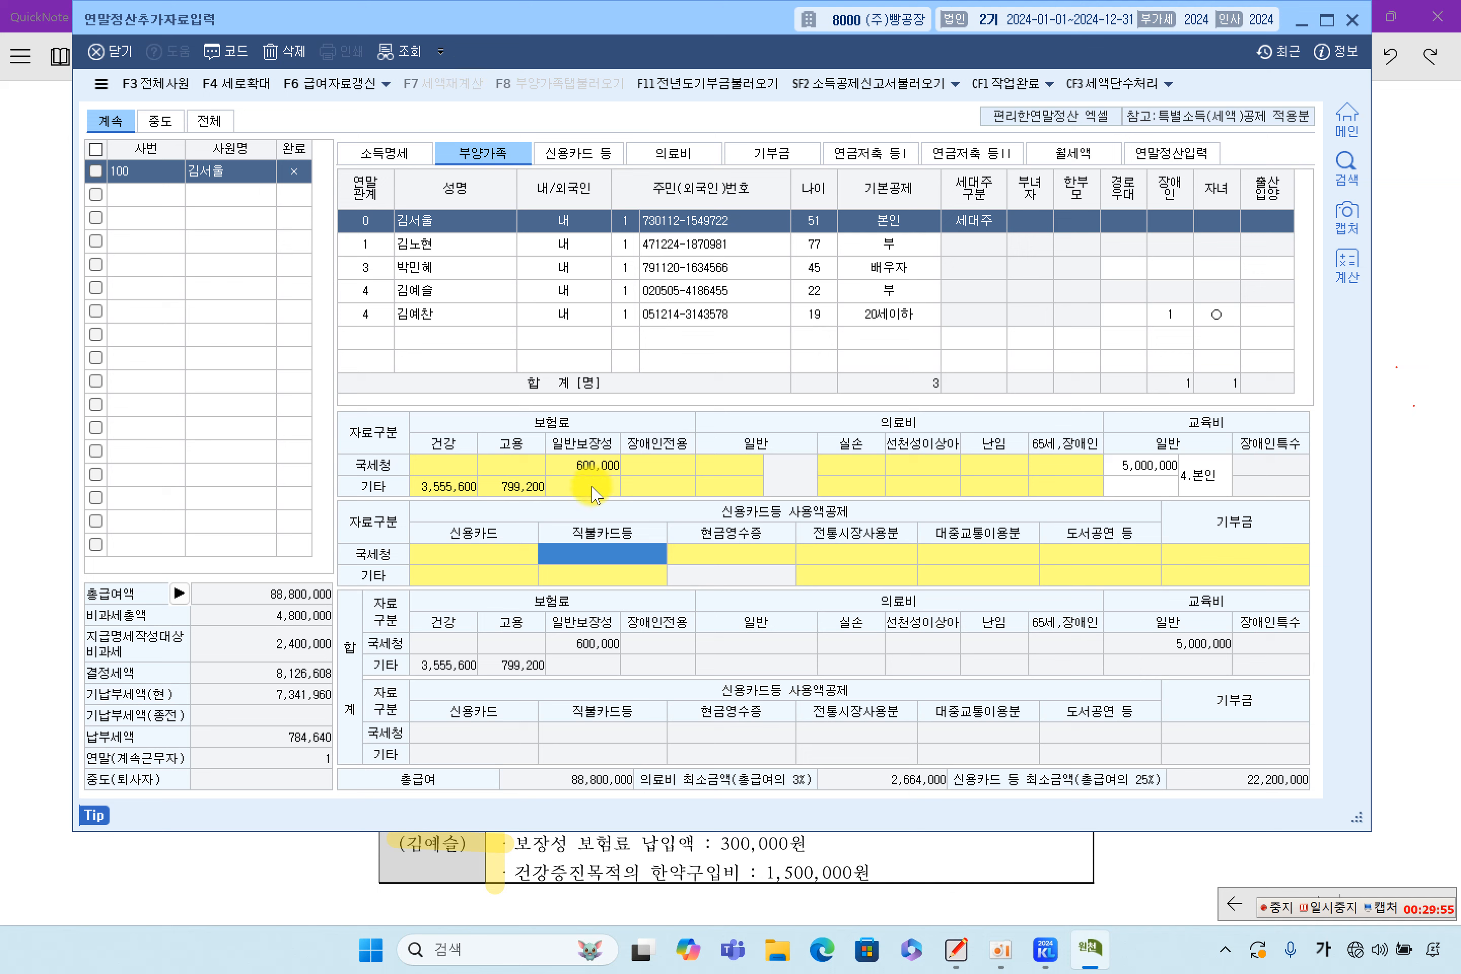
left_click(435, 221)
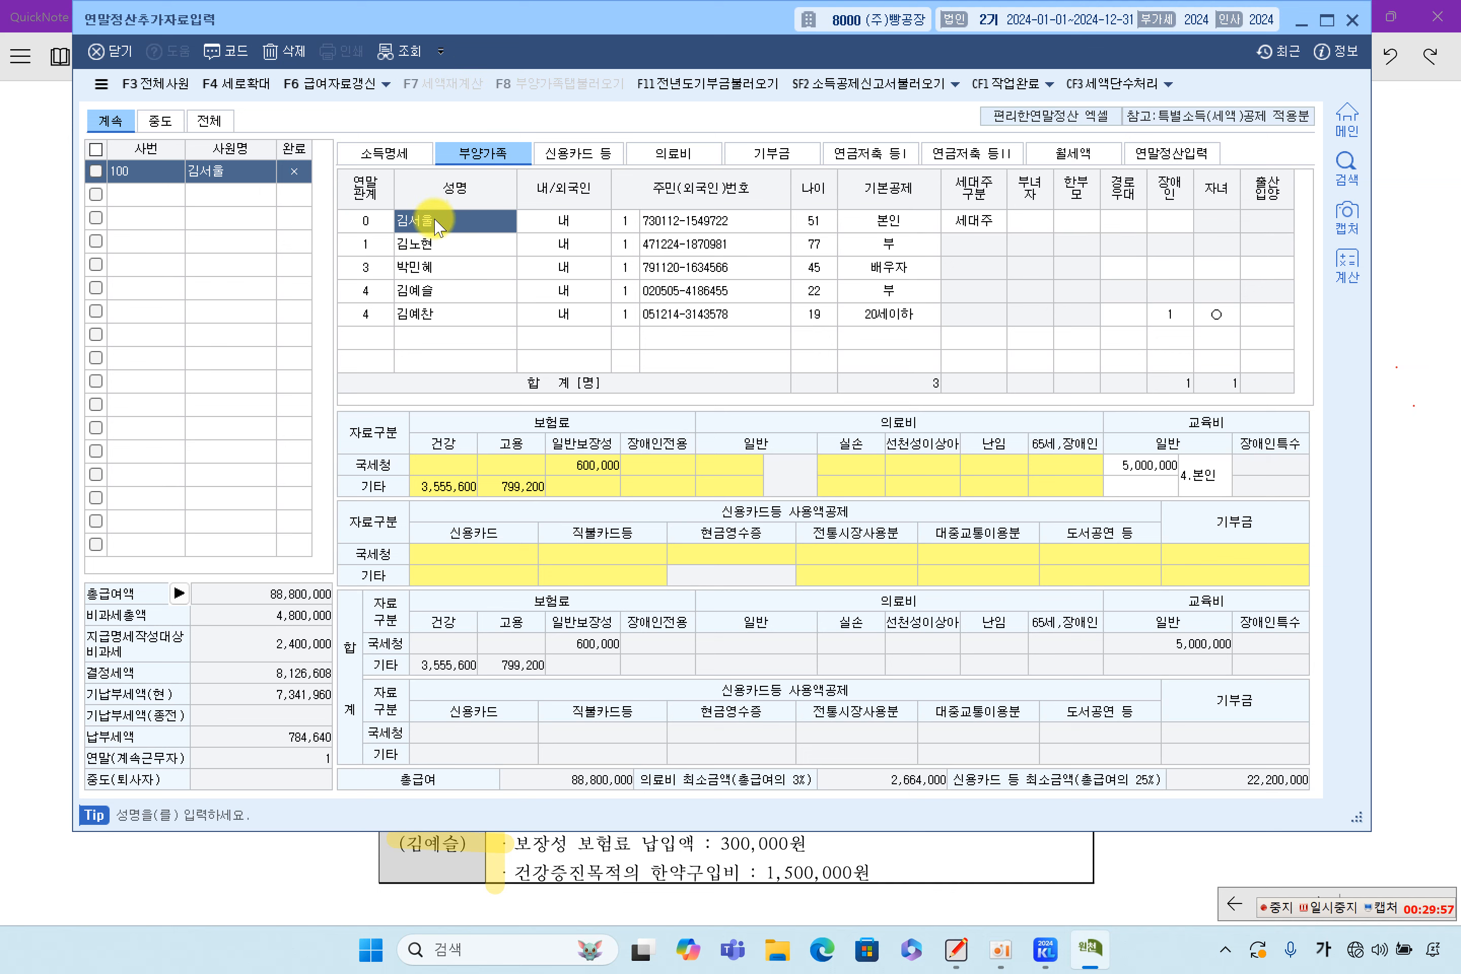
left_click(608, 566)
left_click(515, 556)
left_click(612, 558)
left_click(496, 555)
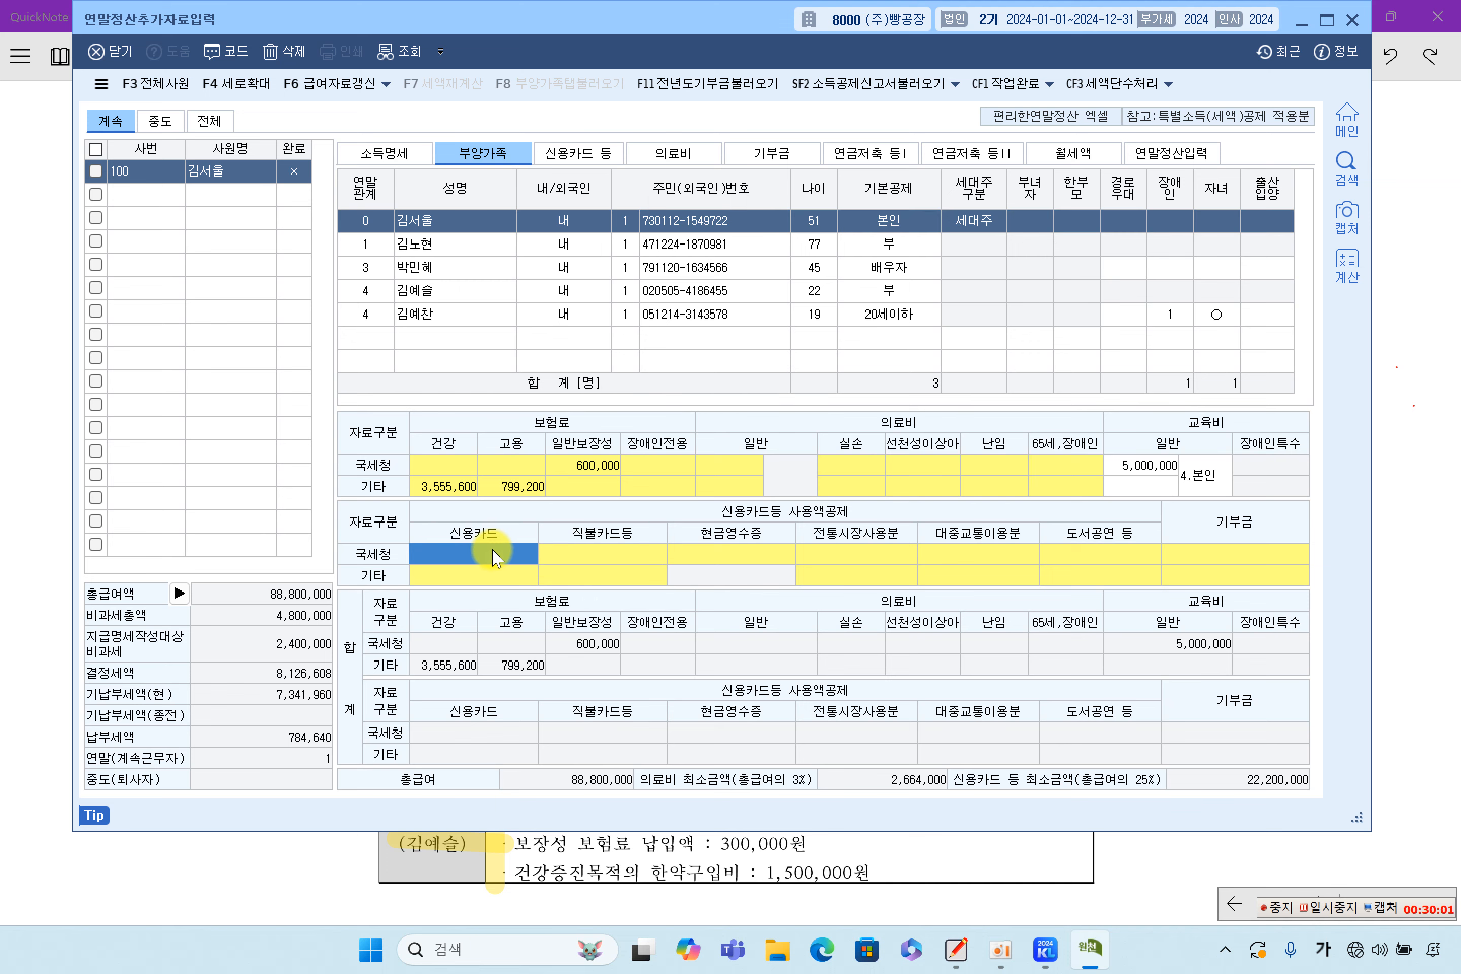
double_click(497, 556)
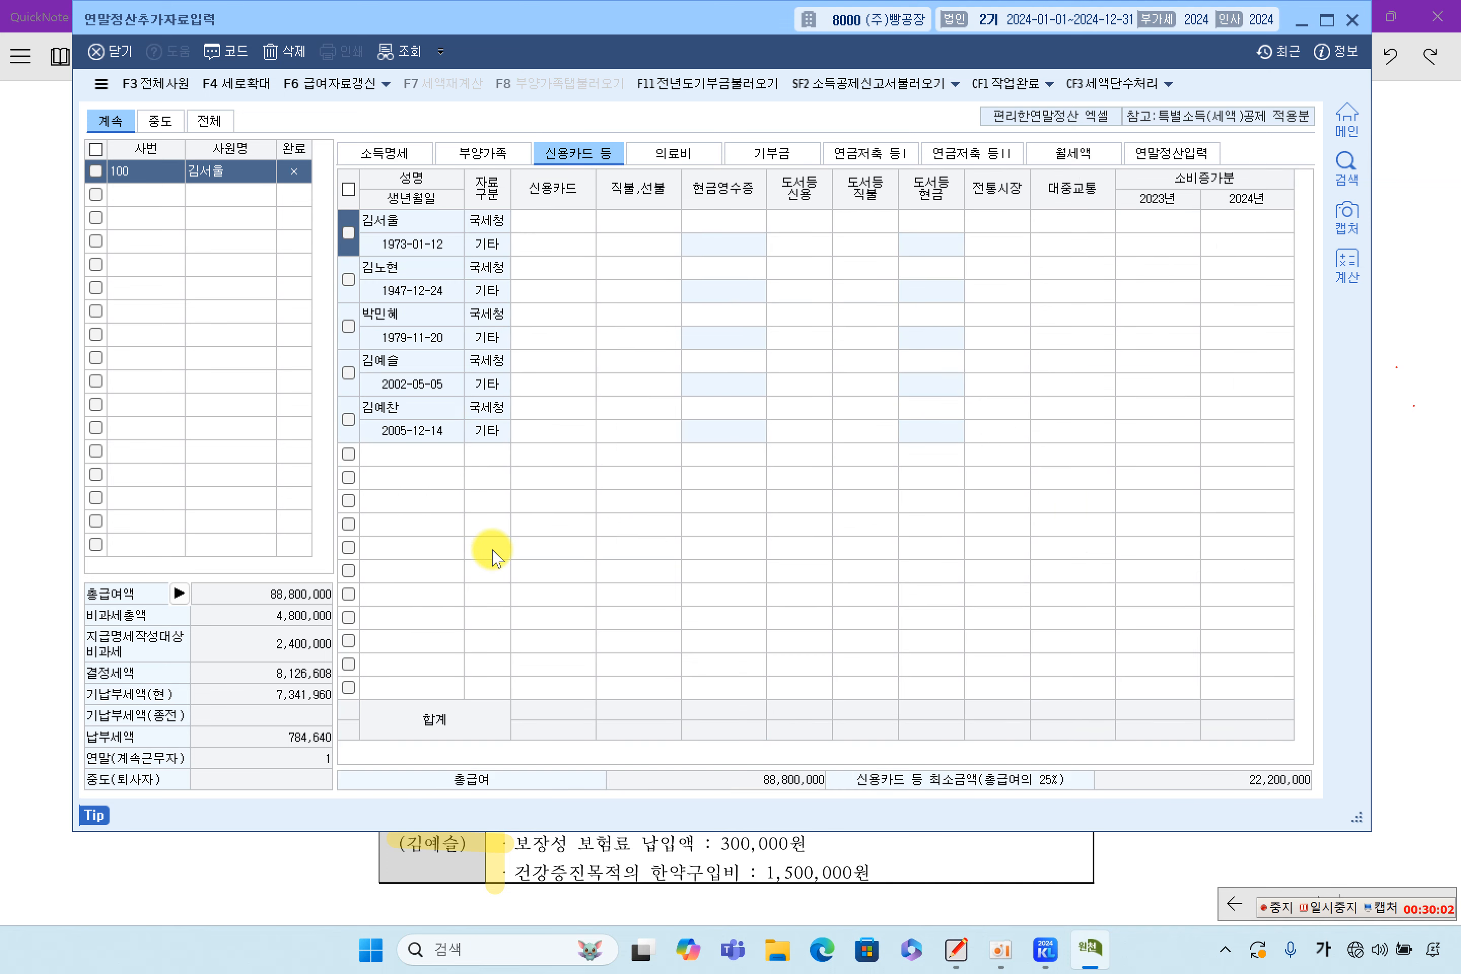
Enter 전통시장 7,000,000 and 대중교통 3,000,000 in the taxpayer's 국세청 card-usage row
left_click(534, 221)
left_click(545, 251)
left_click(550, 225)
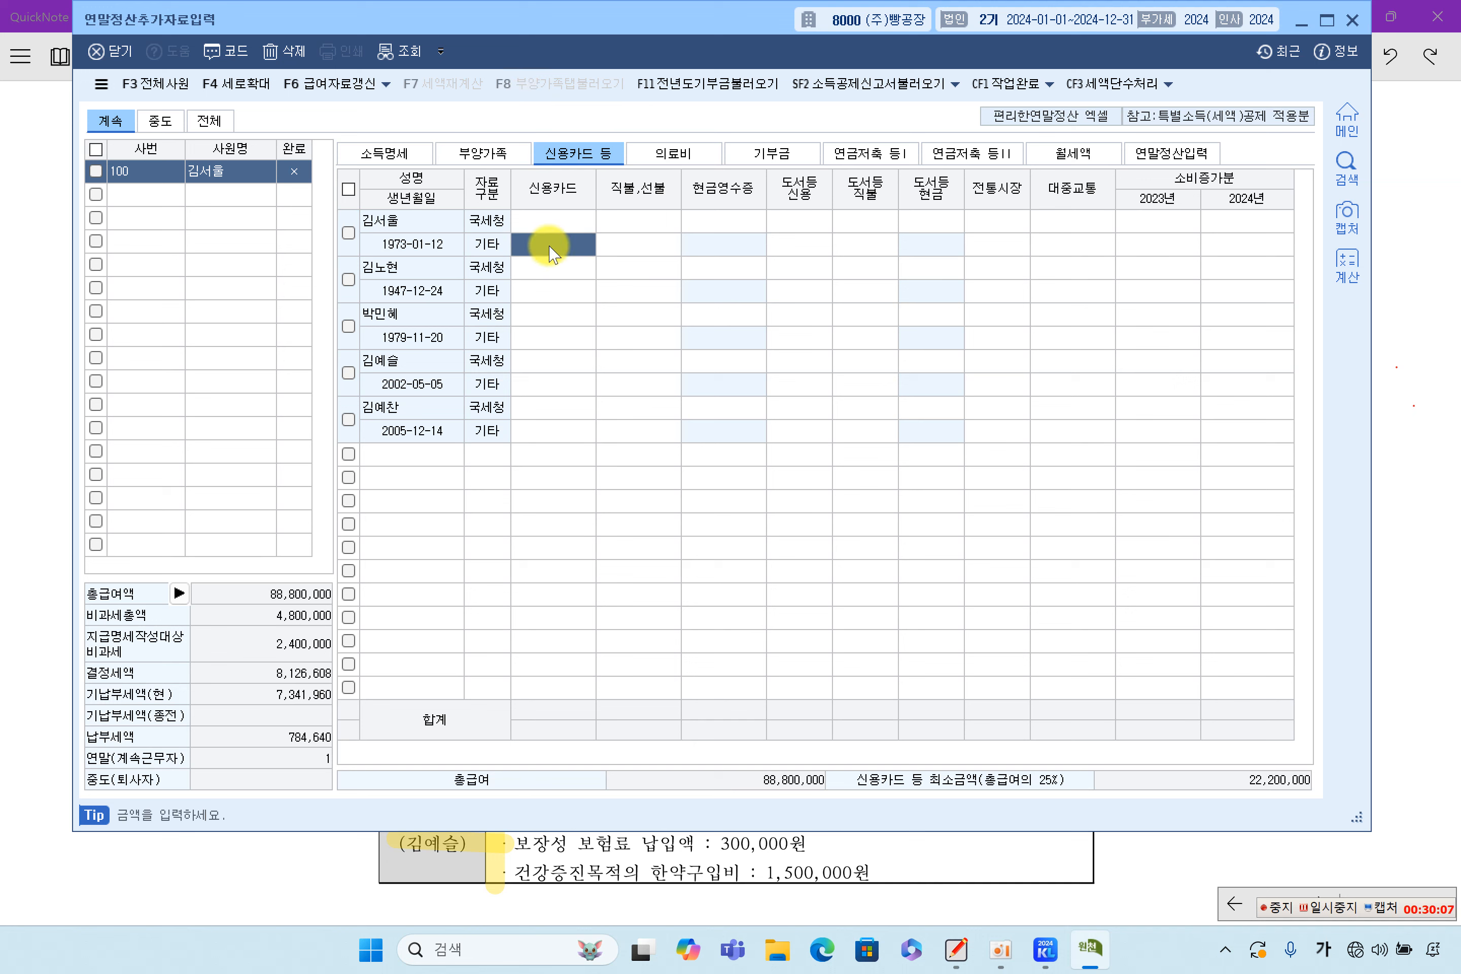
left_click(551, 250)
left_click(554, 224)
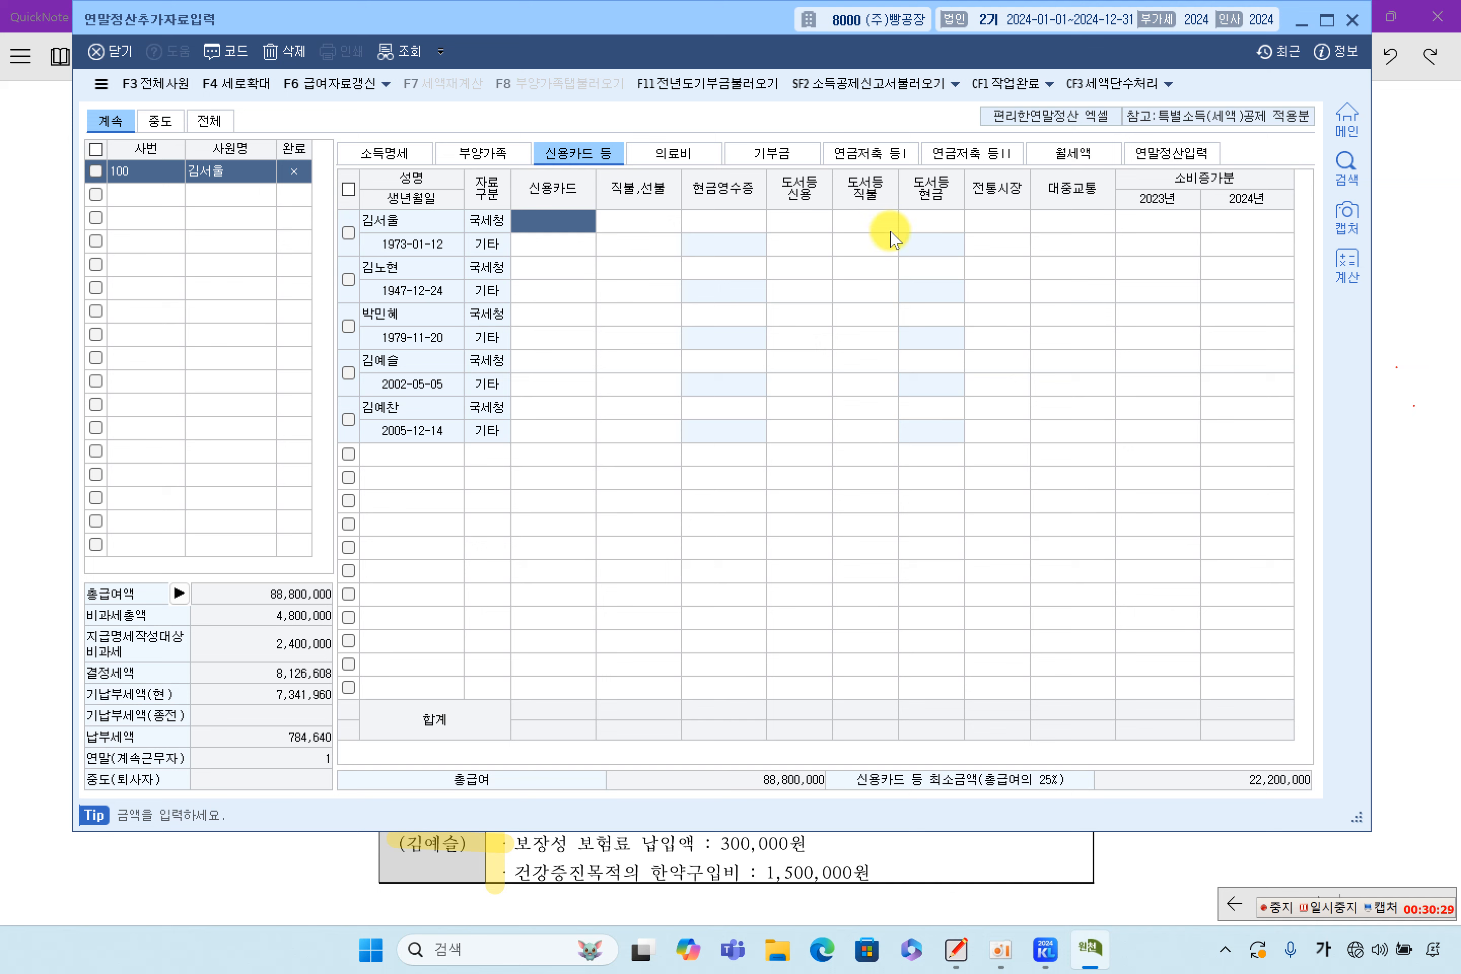
left_click(1004, 221)
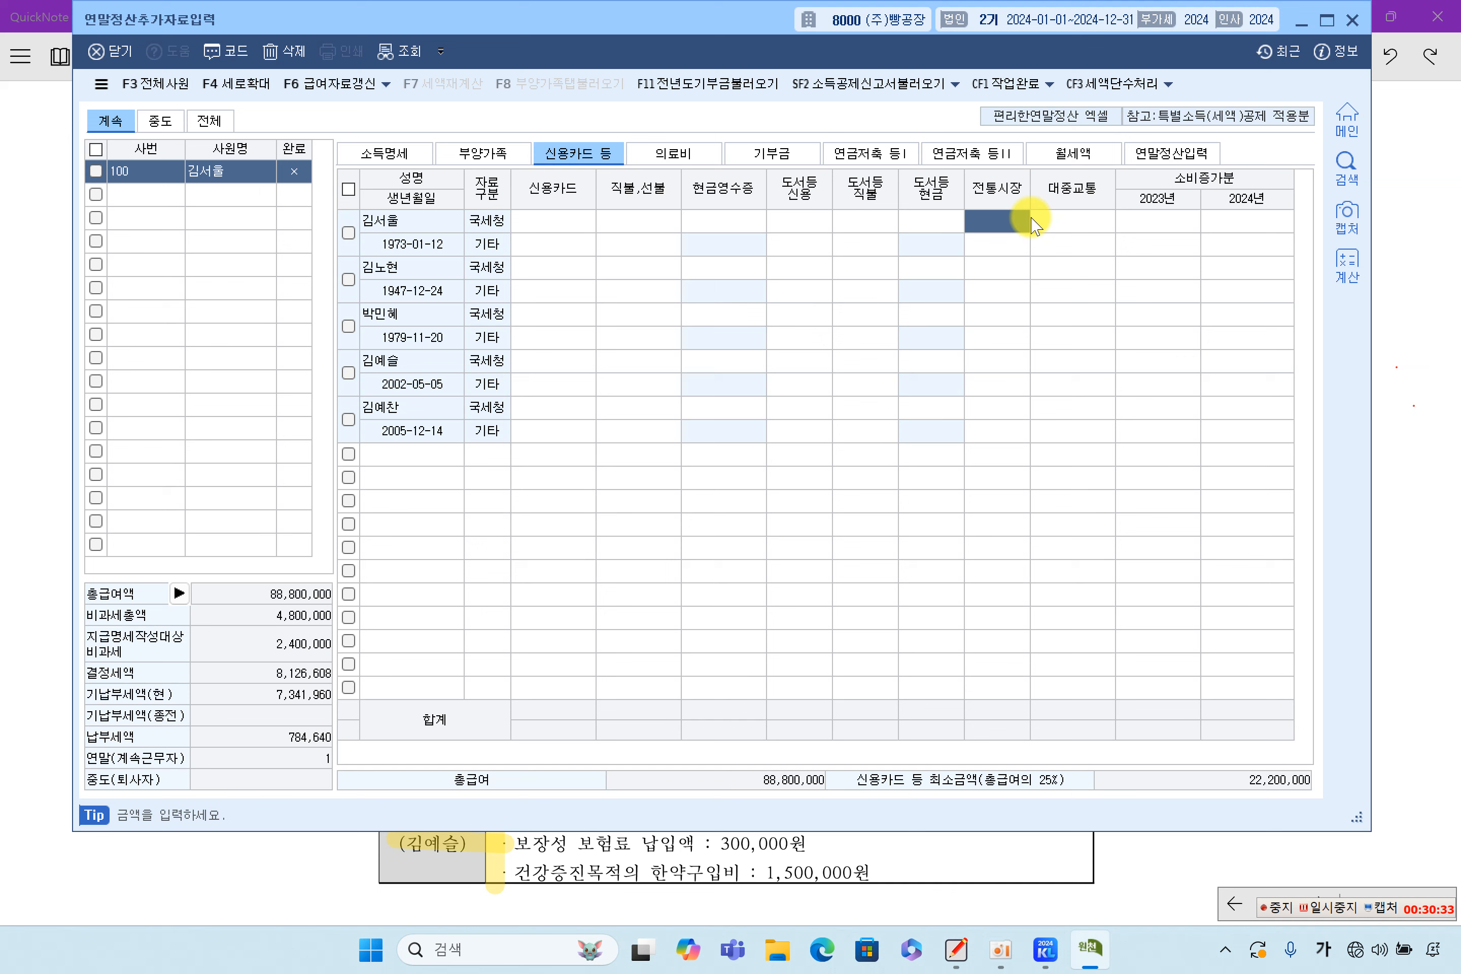
type("7000000")
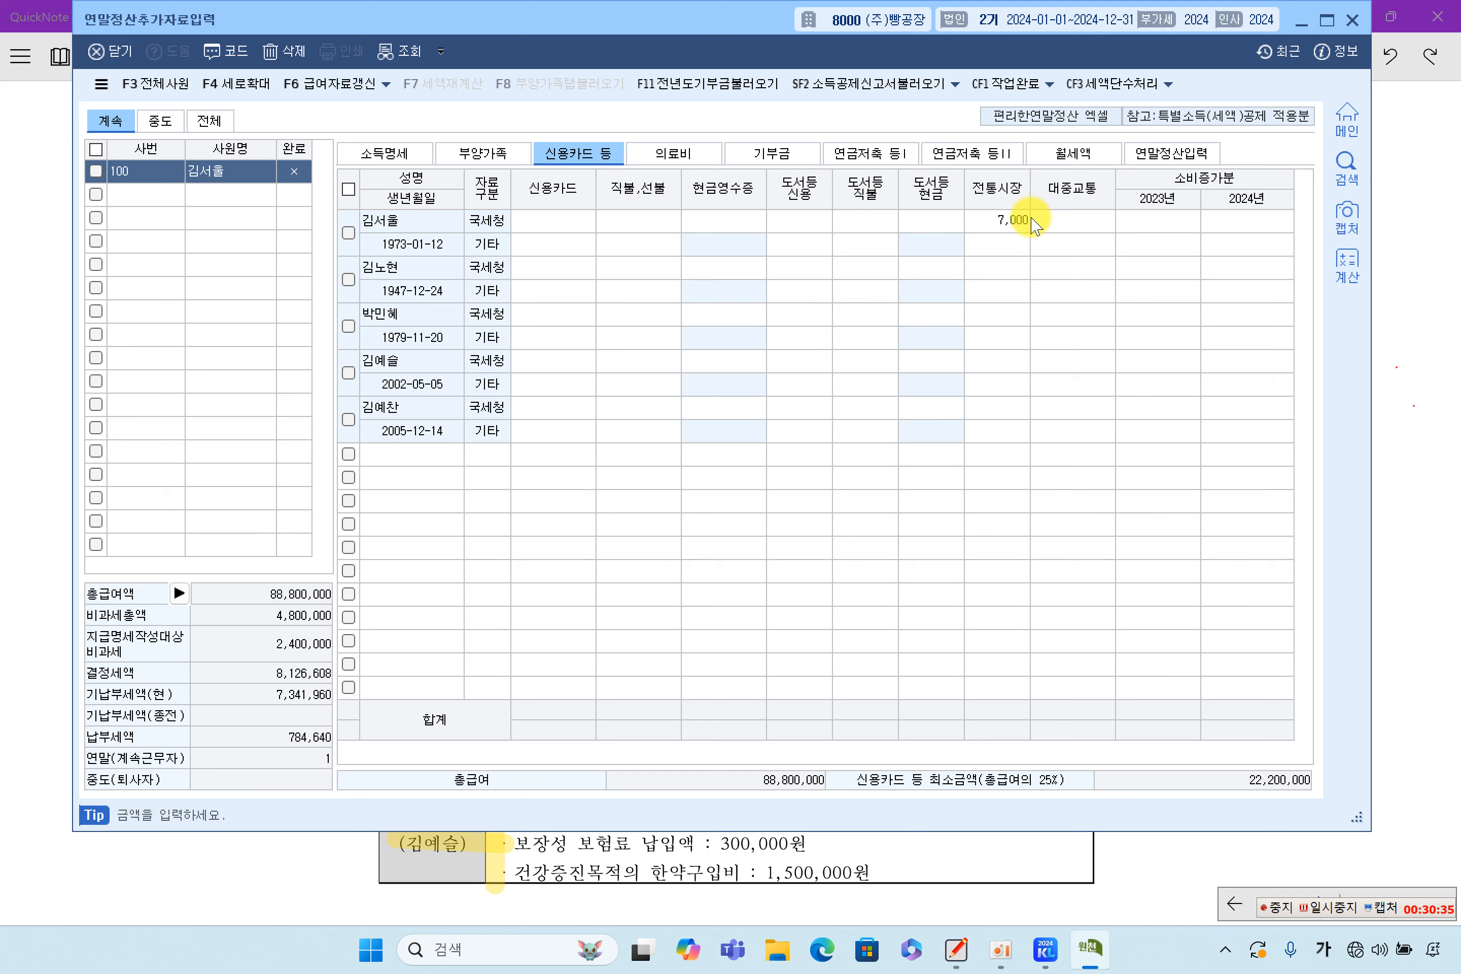
key("Return")
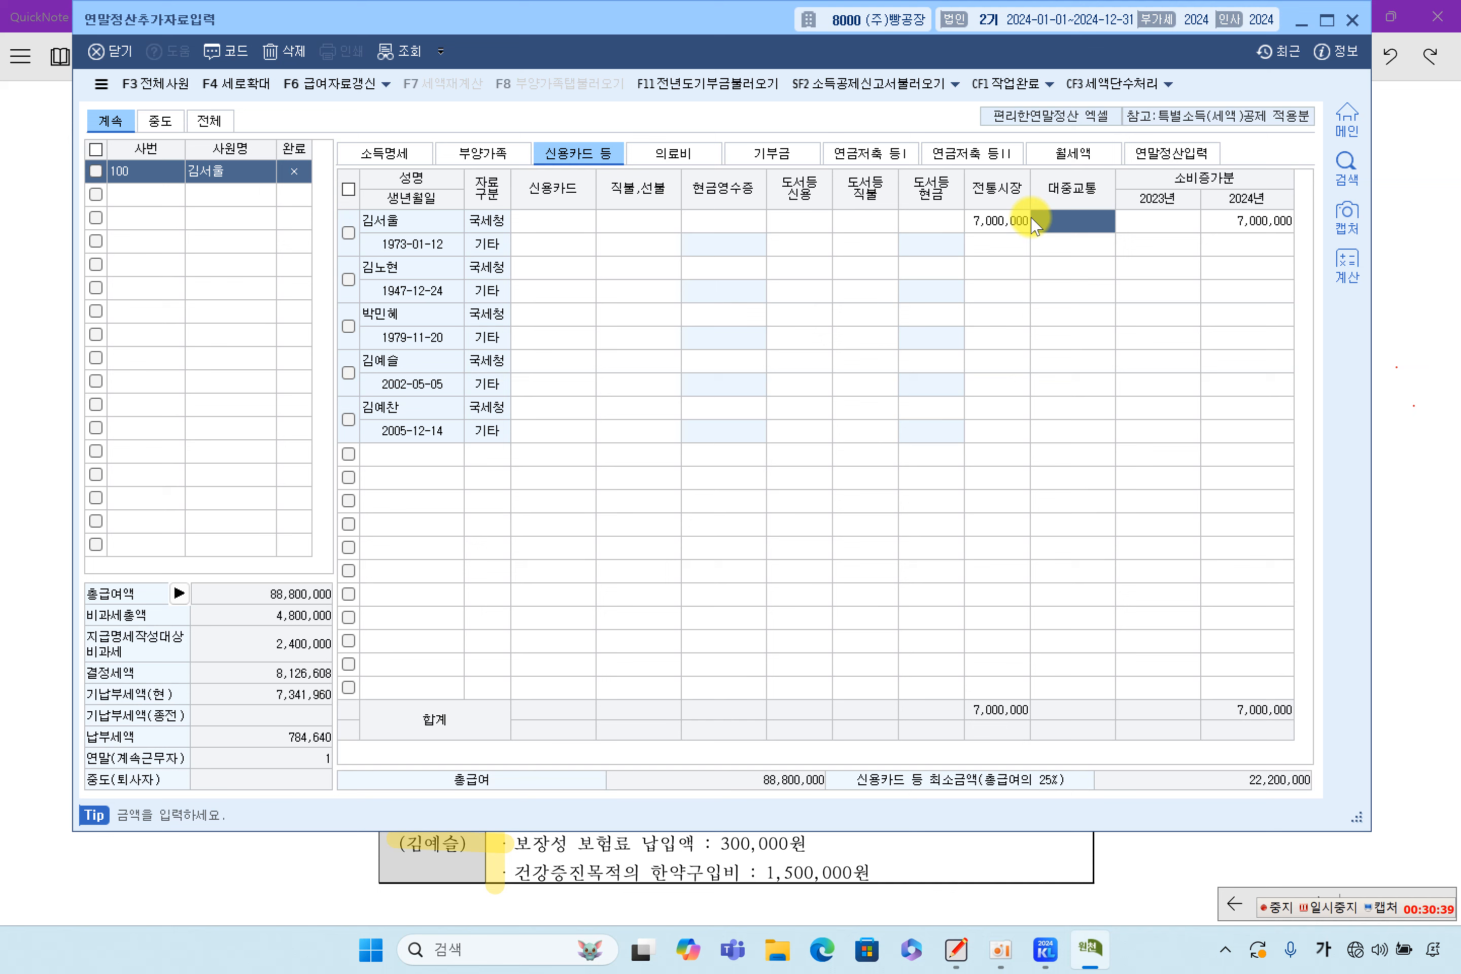
type("3000000")
key("Return")
left_click(1025, 224)
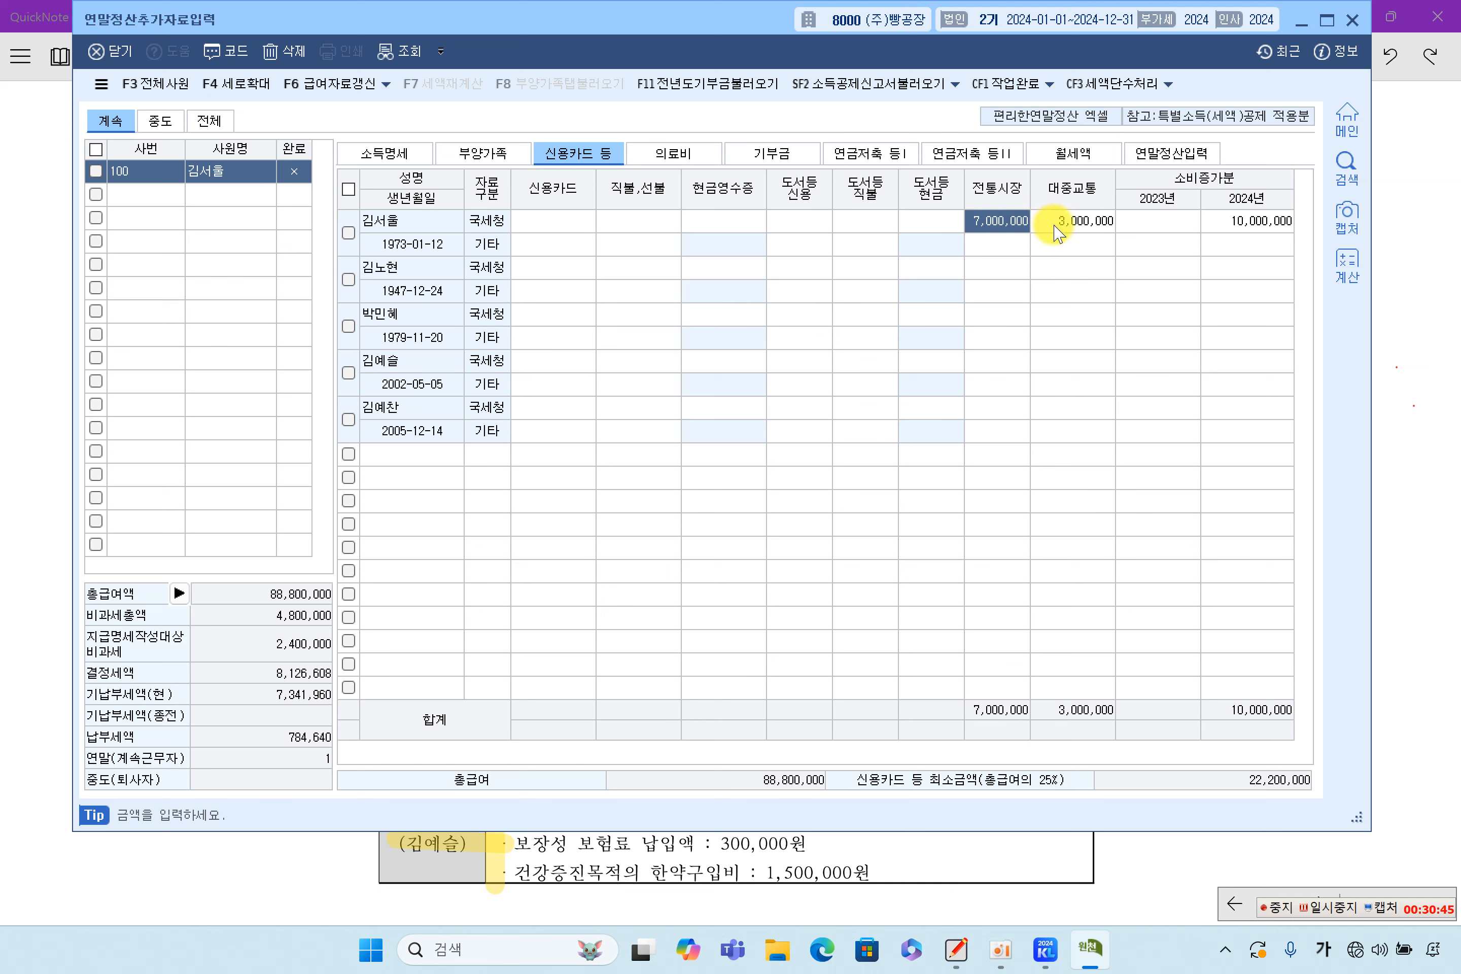
left_click(1071, 231)
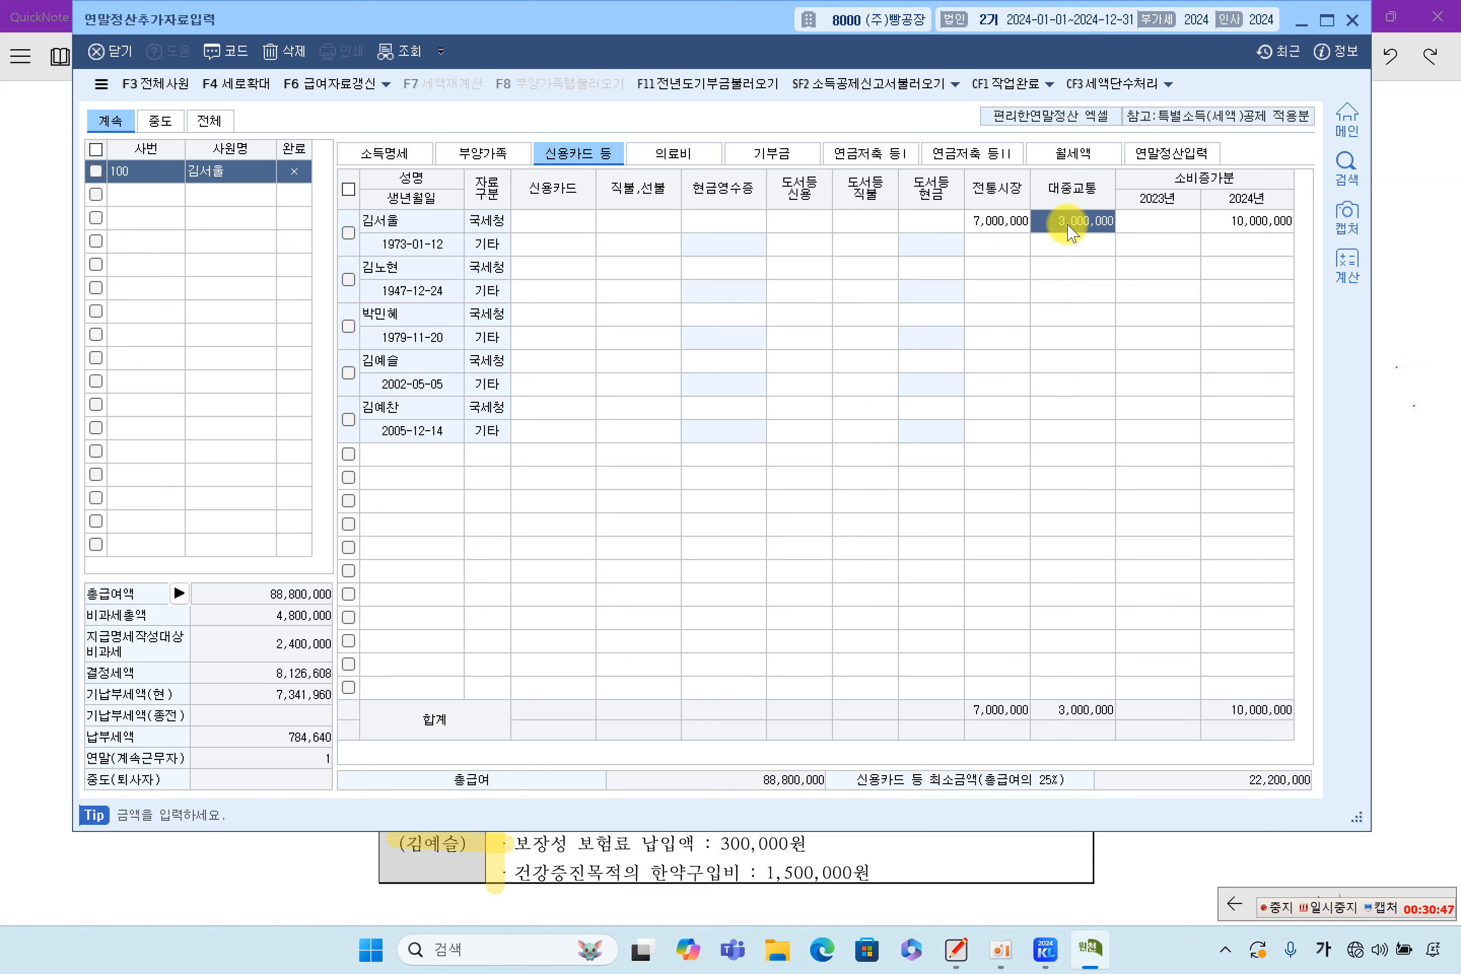
left_click(998, 225)
left_click(1062, 222)
left_click(554, 220)
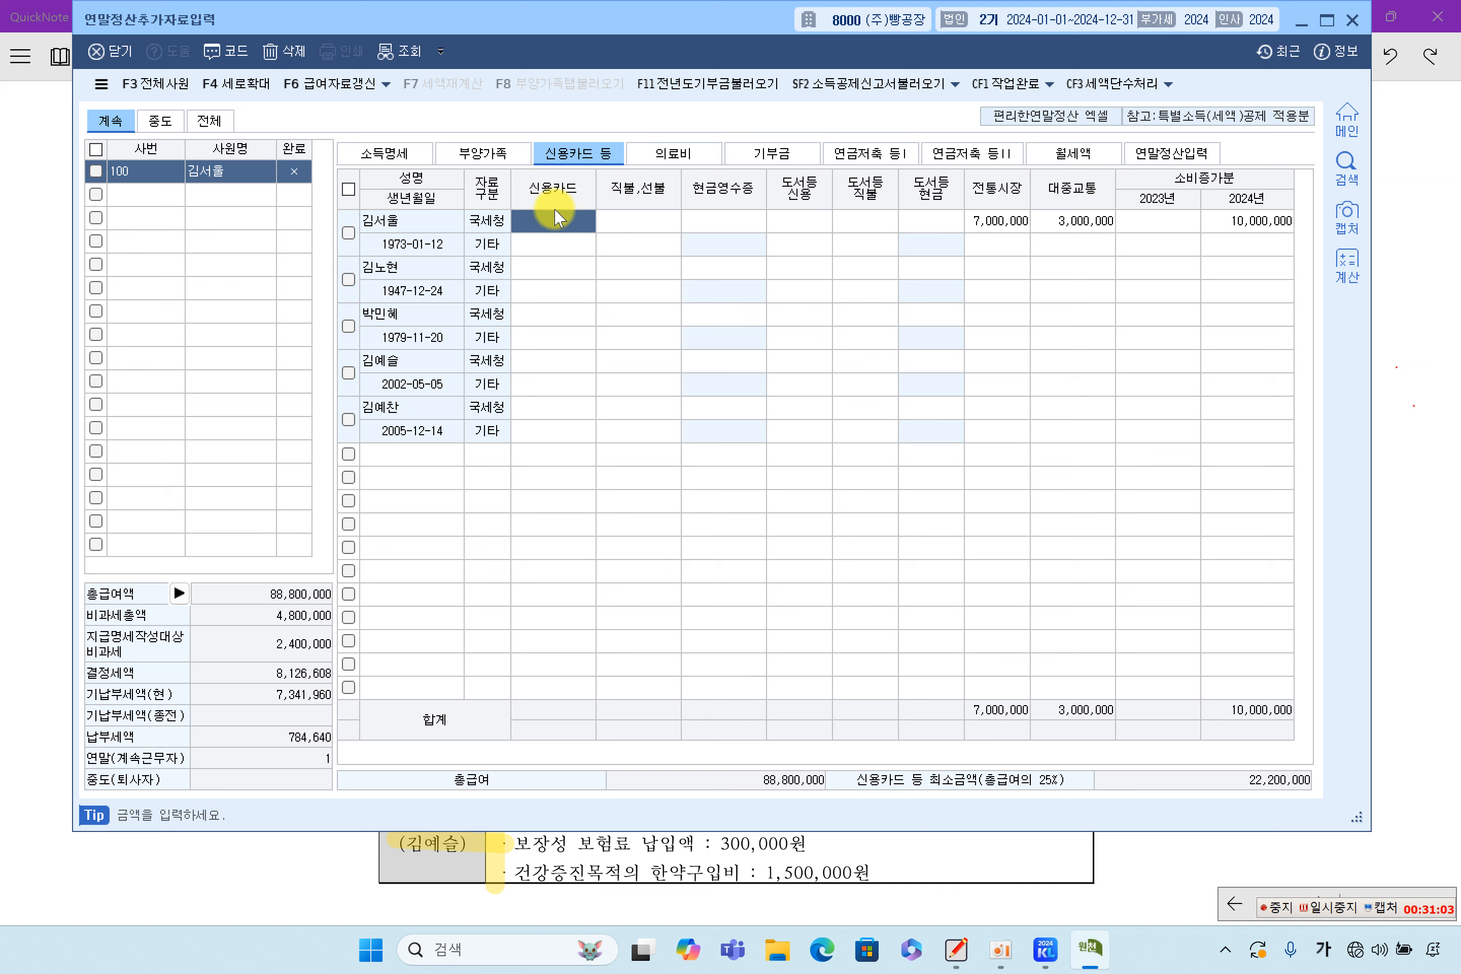
Enter 11,000,000 as the taxpayer's 국세청 credit card spending, making 2024 소비증가분 21,000,000
type("2")
type("110000,000")
key("Return")
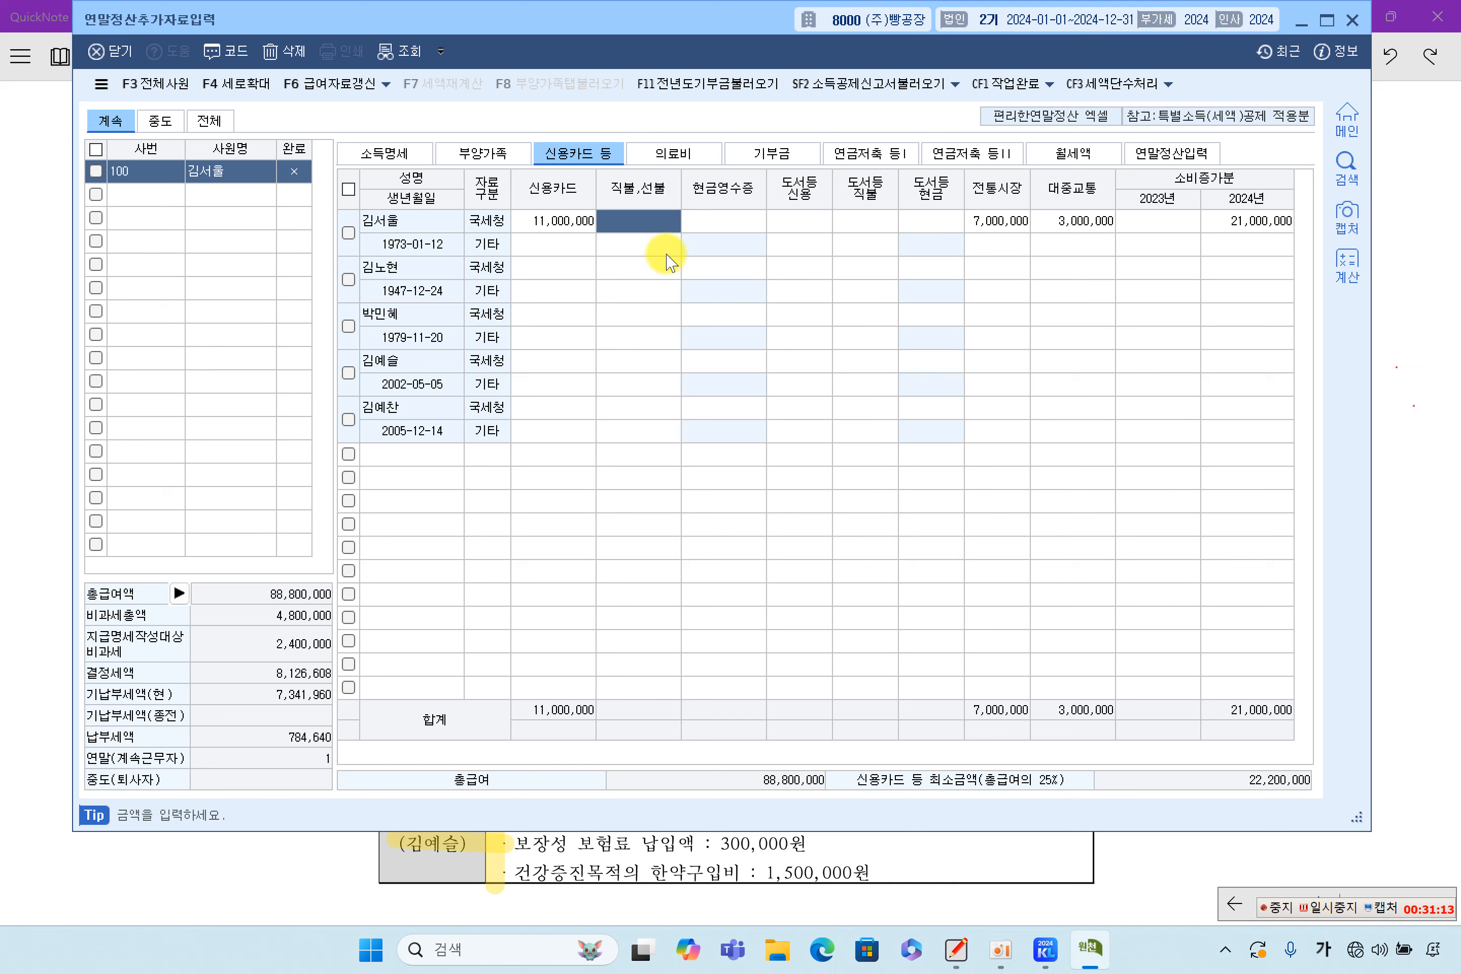
left_click(561, 226)
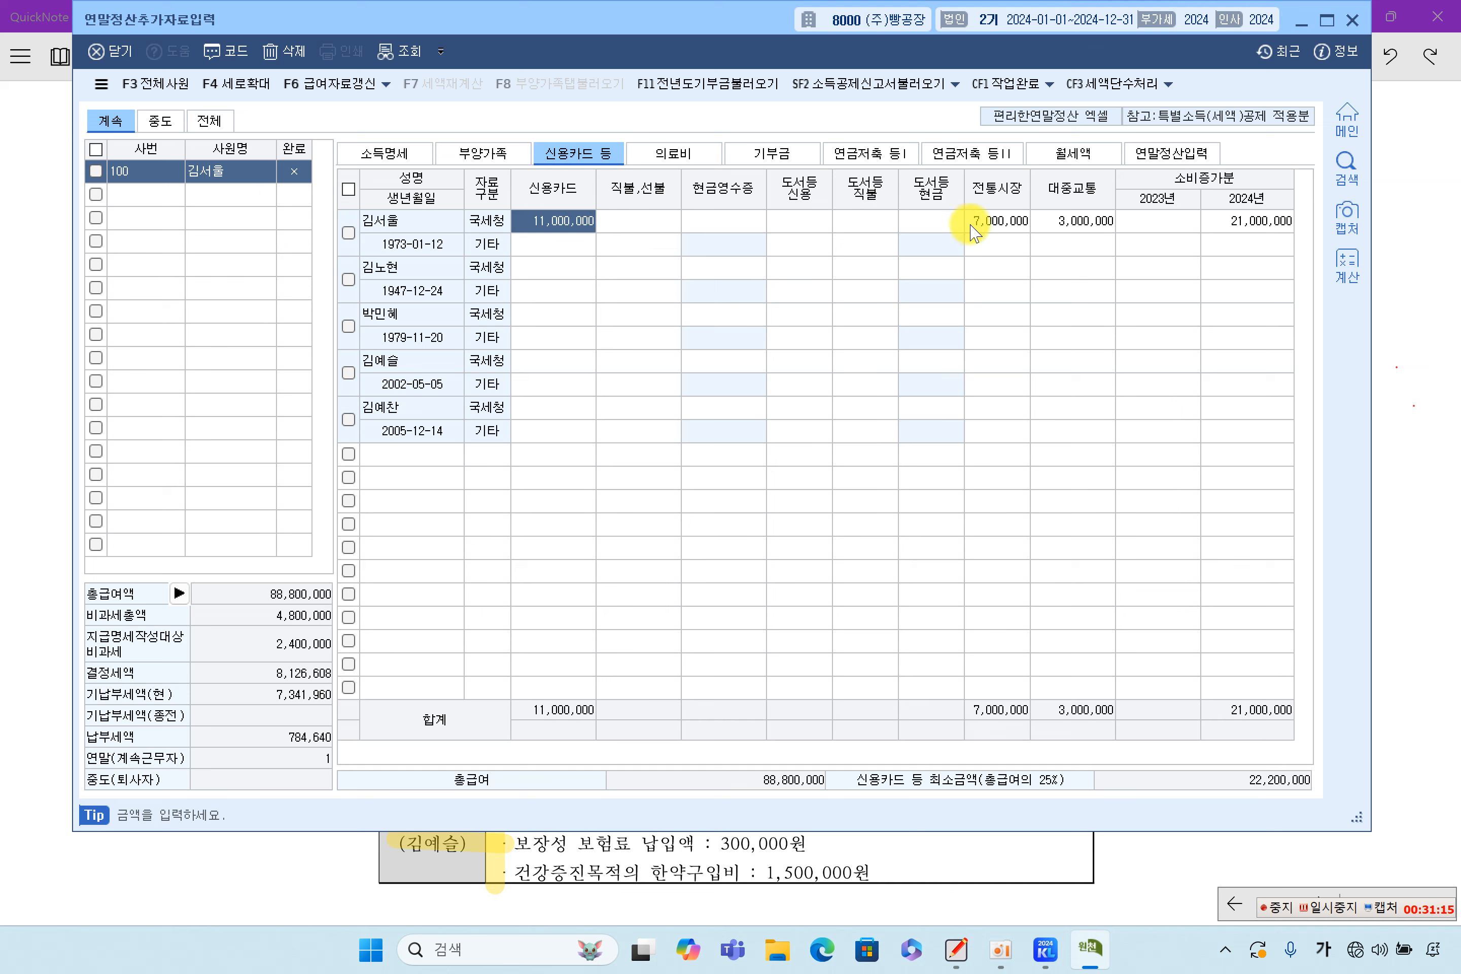
left_click(1019, 227)
left_click(1048, 223)
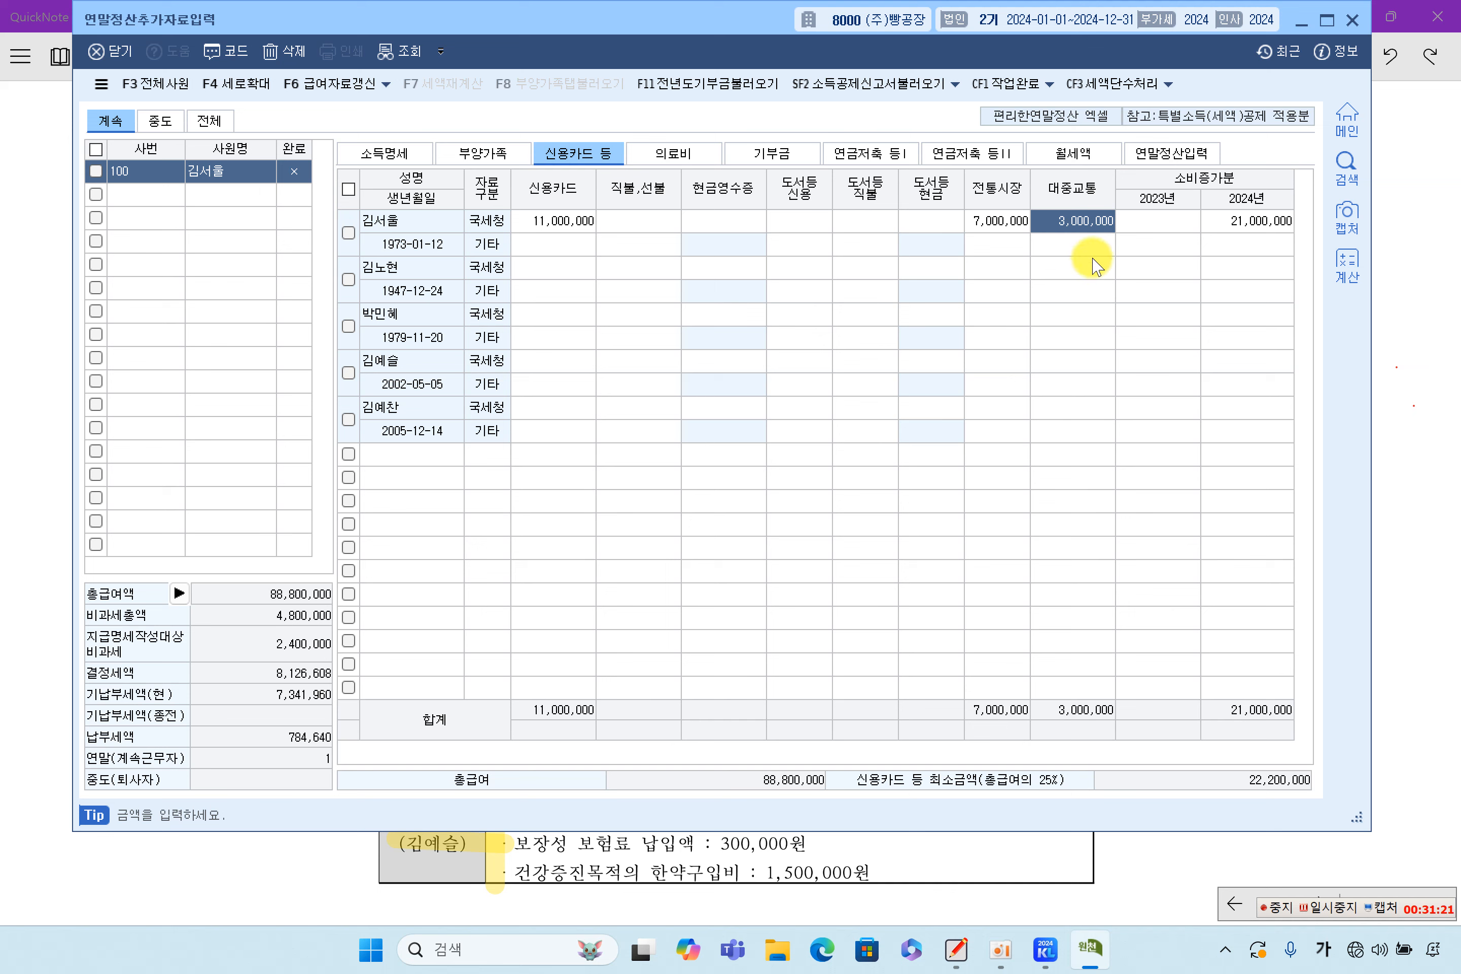
left_click(988, 220)
left_click(1086, 223)
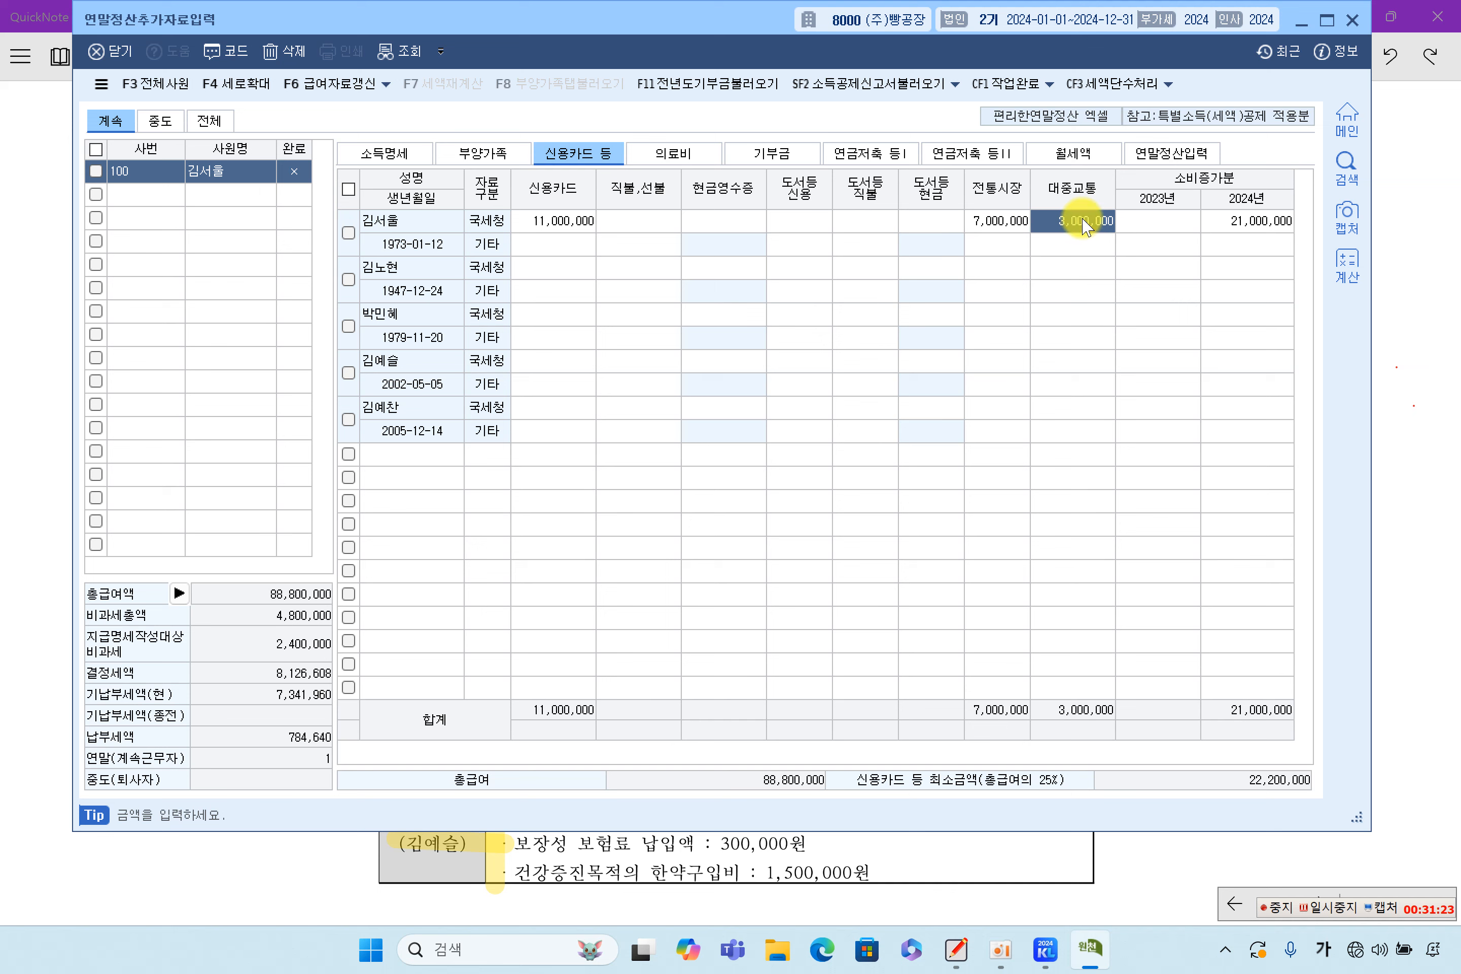
left_click(1164, 221)
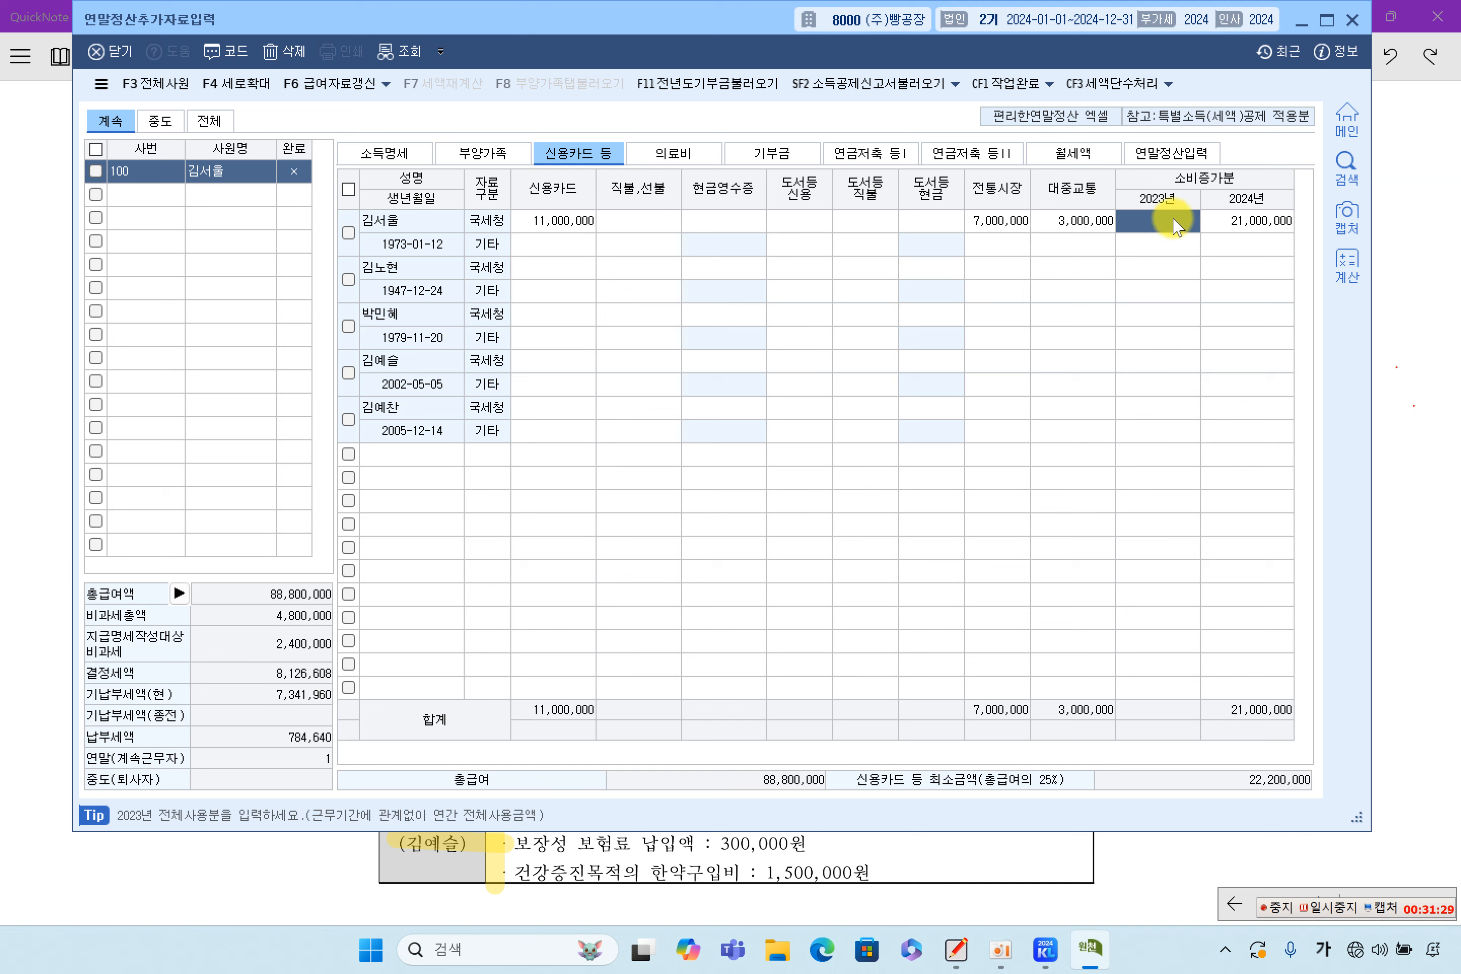
left_click(1267, 223)
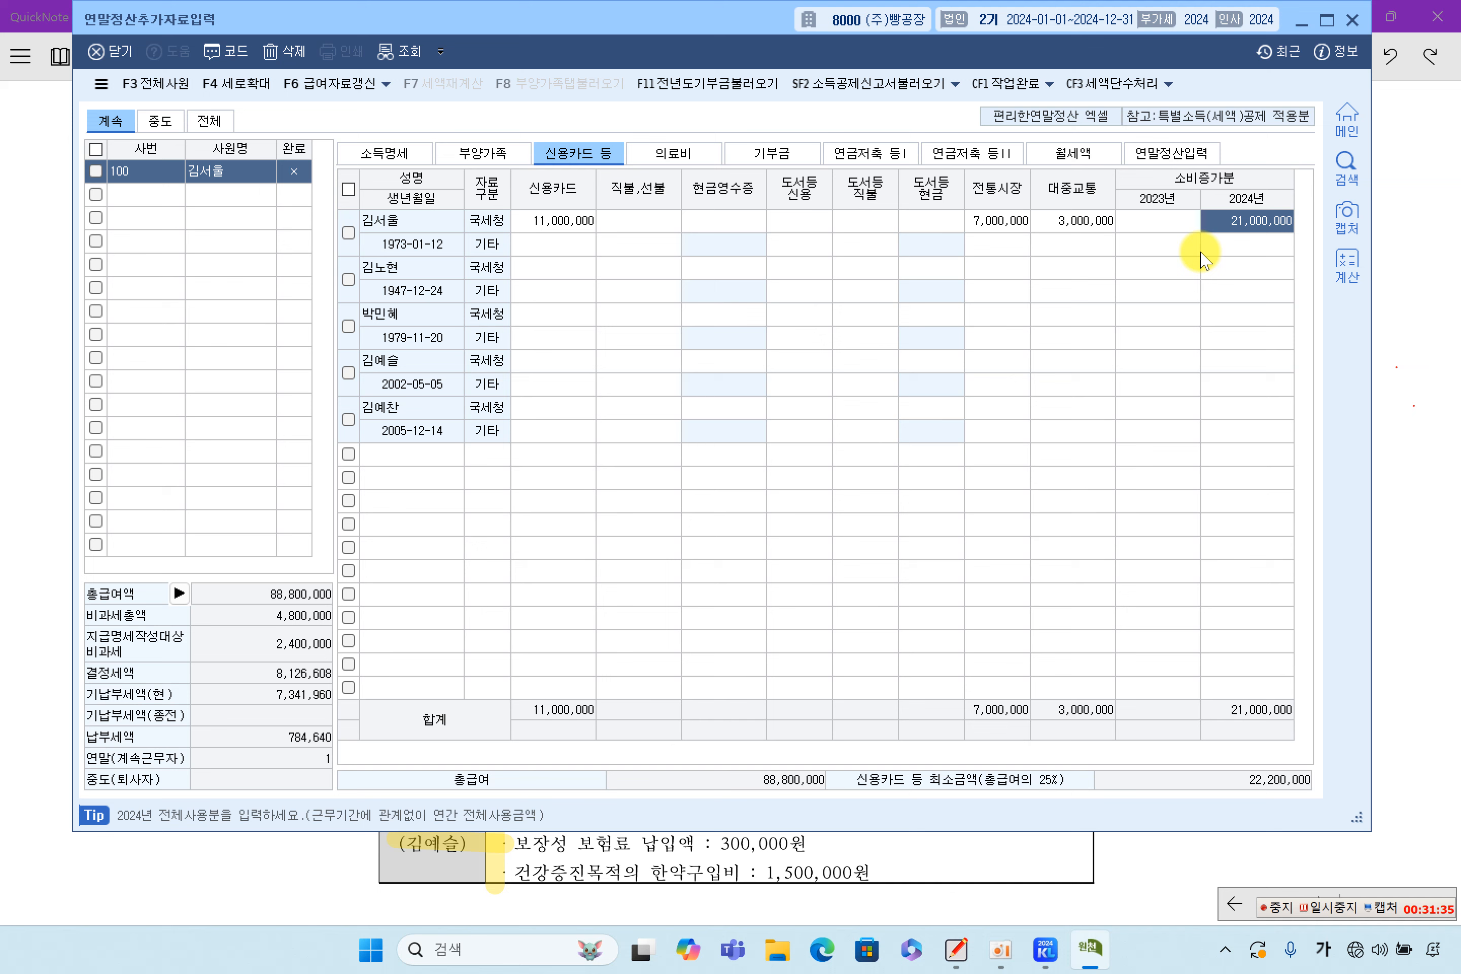
left_click(1163, 220)
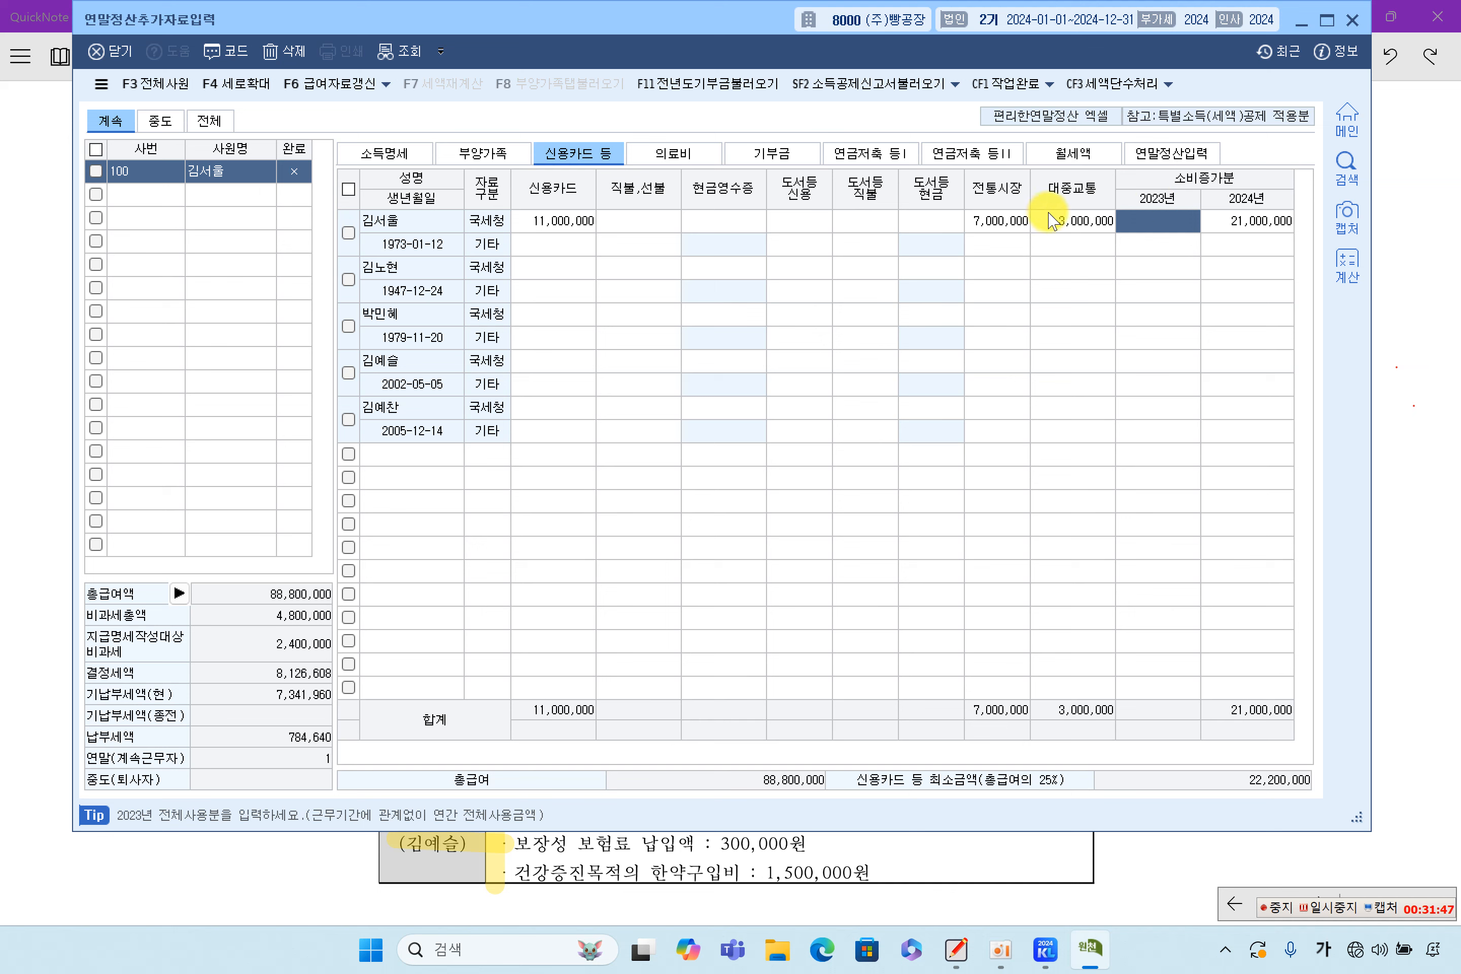
left_click(1032, 222)
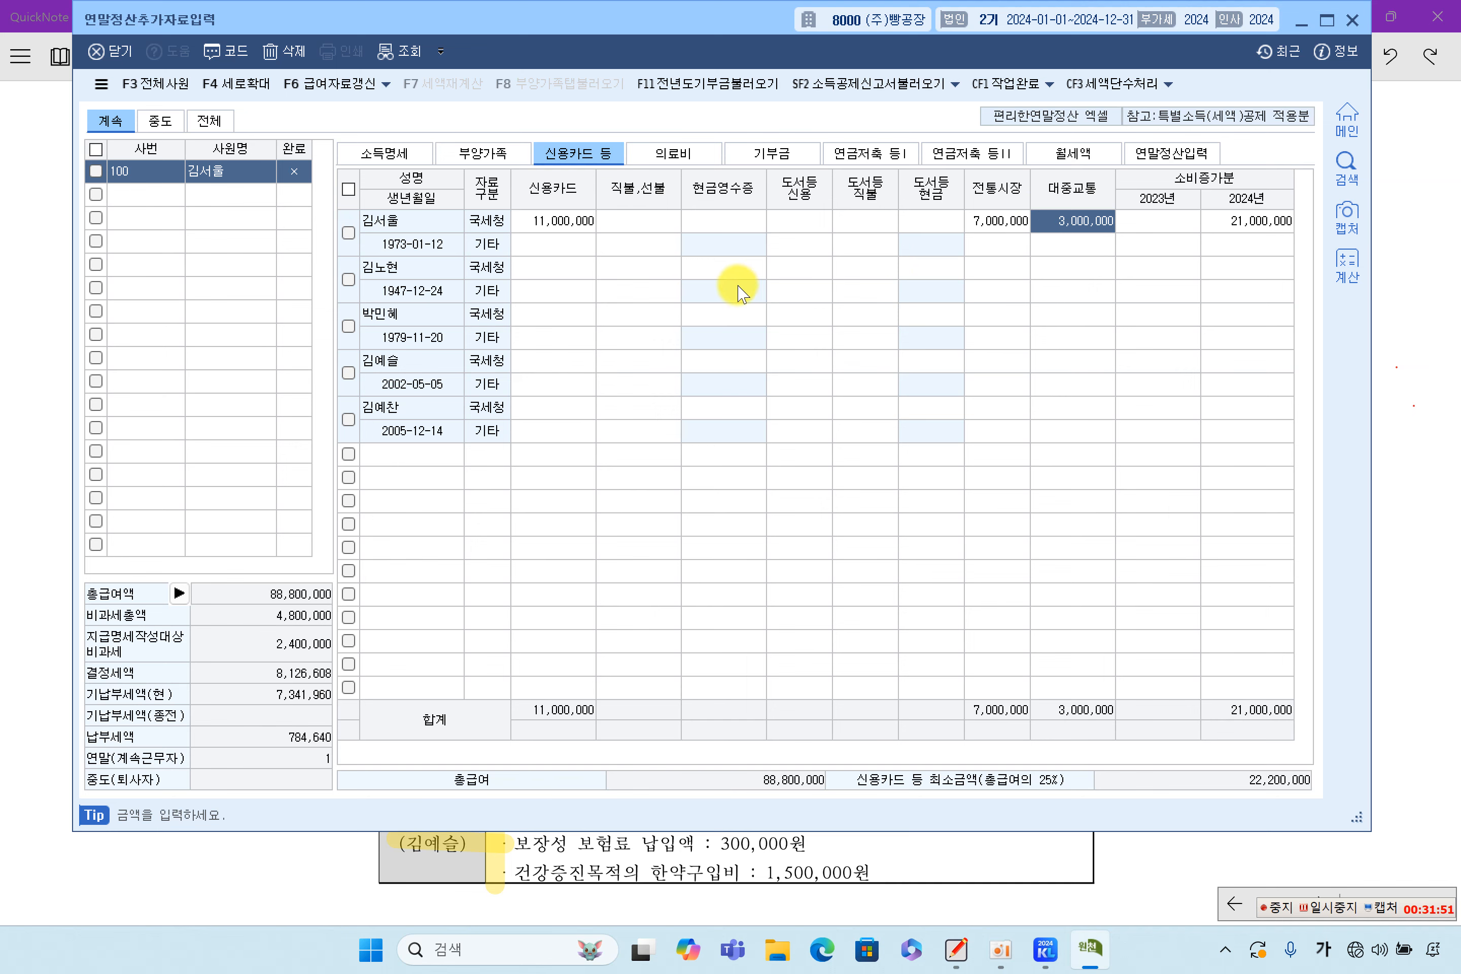
left_click(1388, 352)
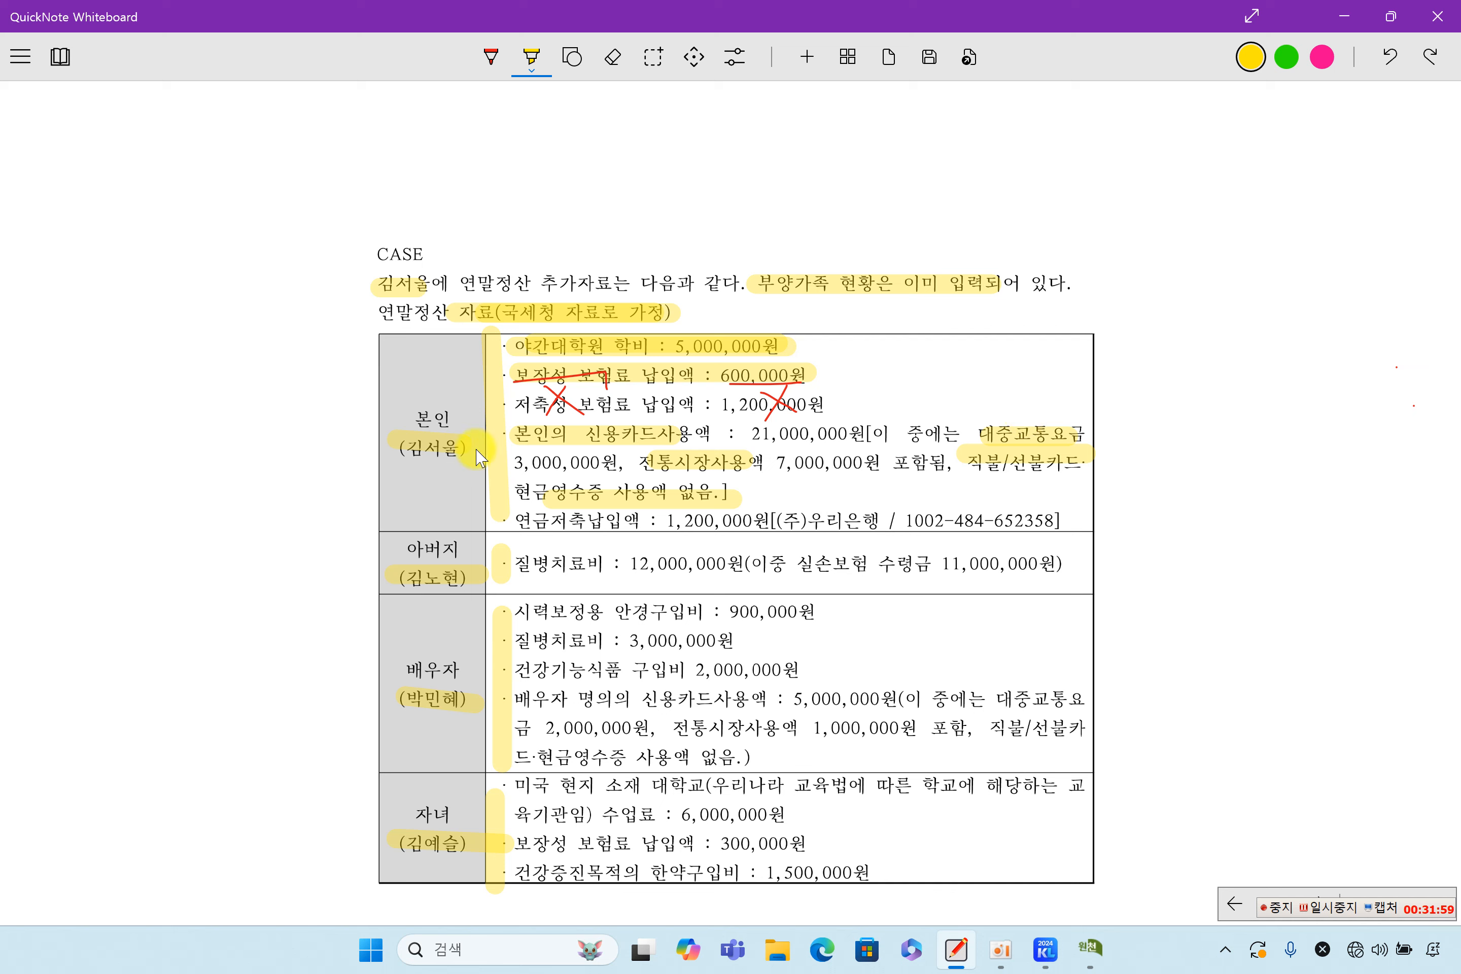
Highlight the 연금저축납입액 1,200,000원 line with its bank name and account number
left_click_drag(514, 522, 765, 523)
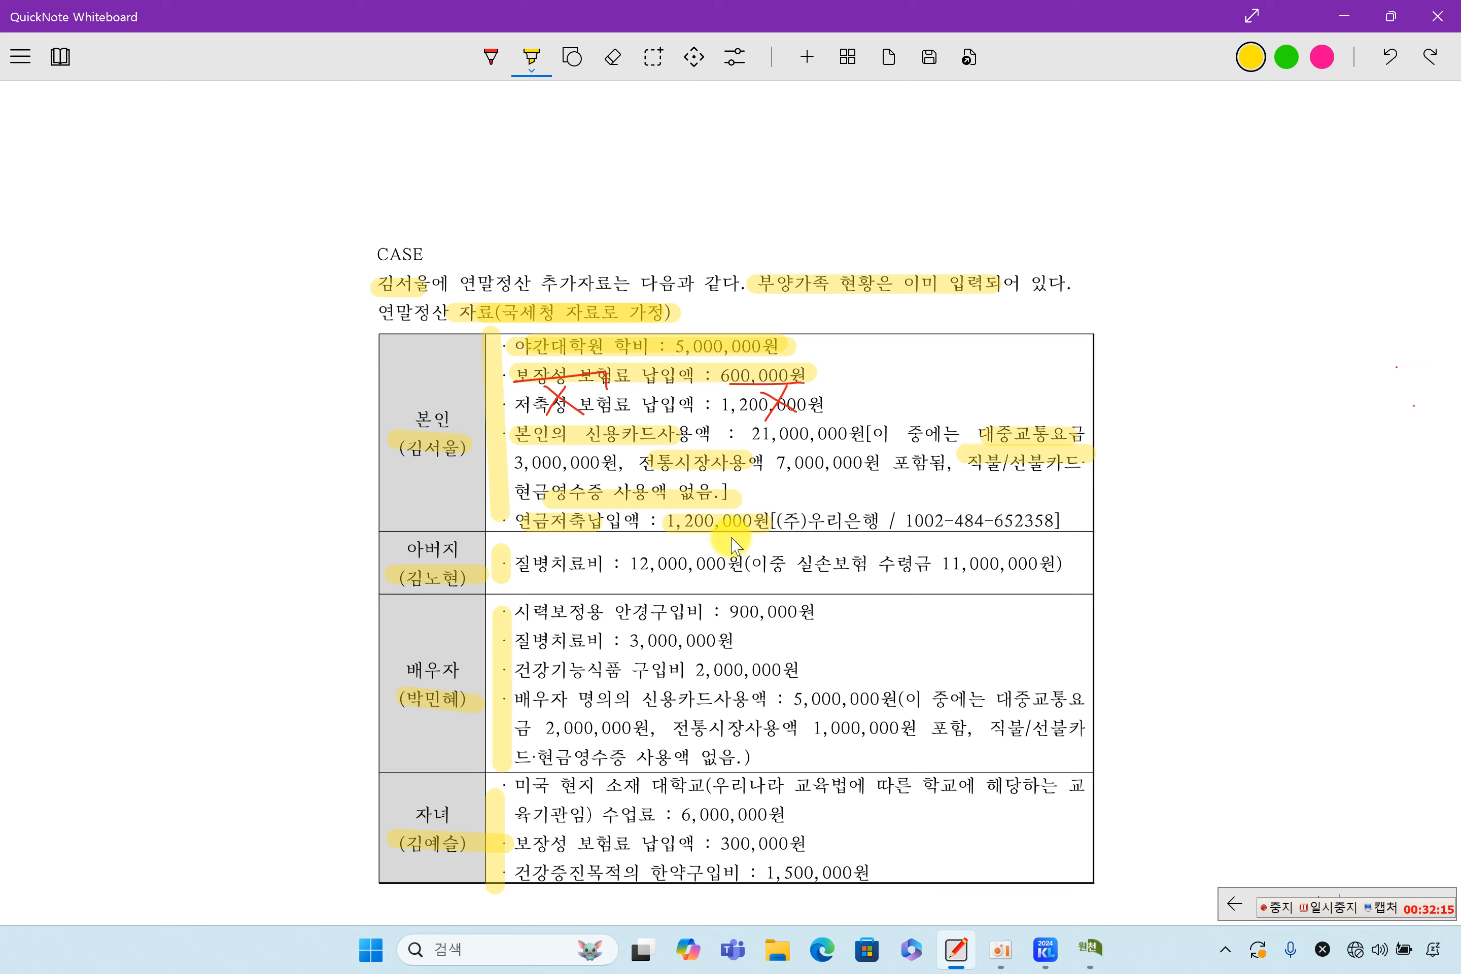
left_click_drag(778, 518, 855, 516)
left_click_drag(884, 519, 1039, 524)
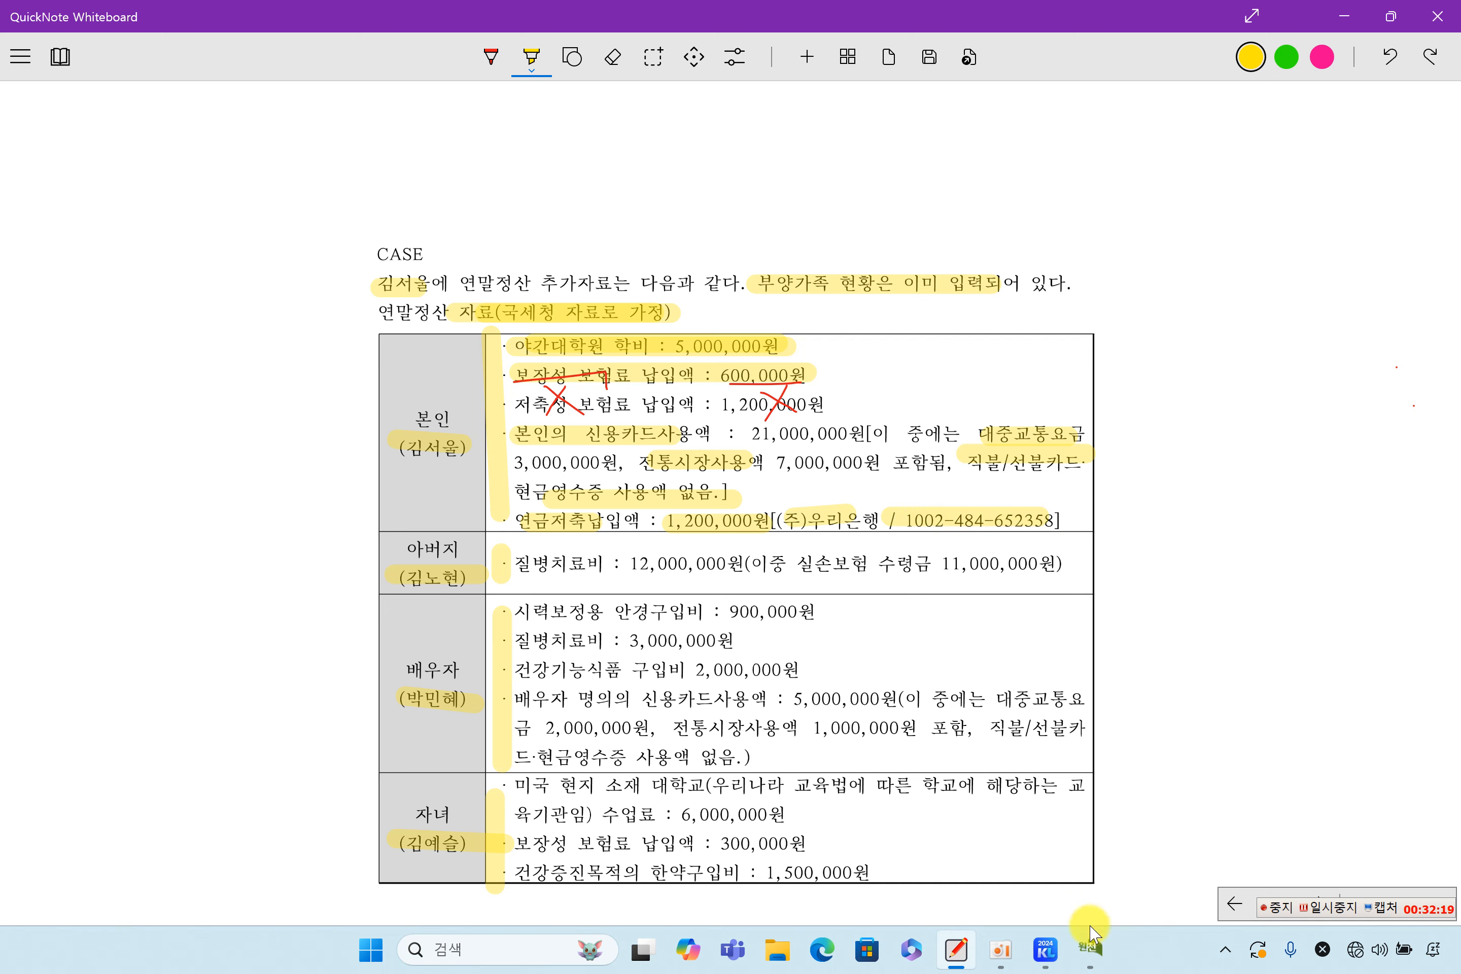
left_click(1090, 946)
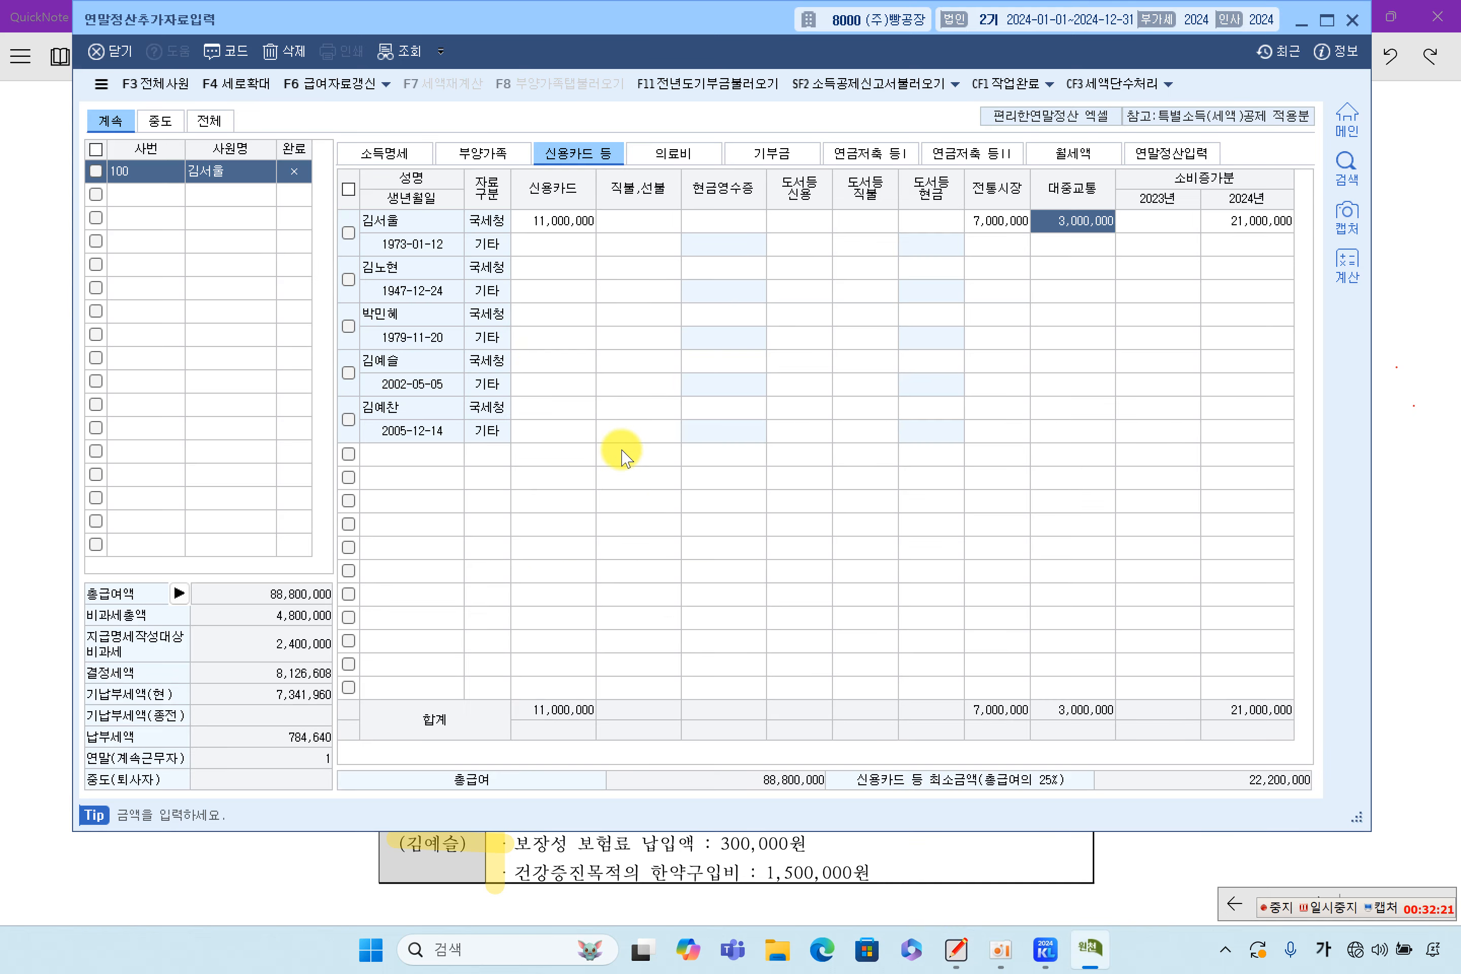
Review the taxpayer's, spouse's and both children's deduction amounts on the 부양가족 tab
left_click(496, 161)
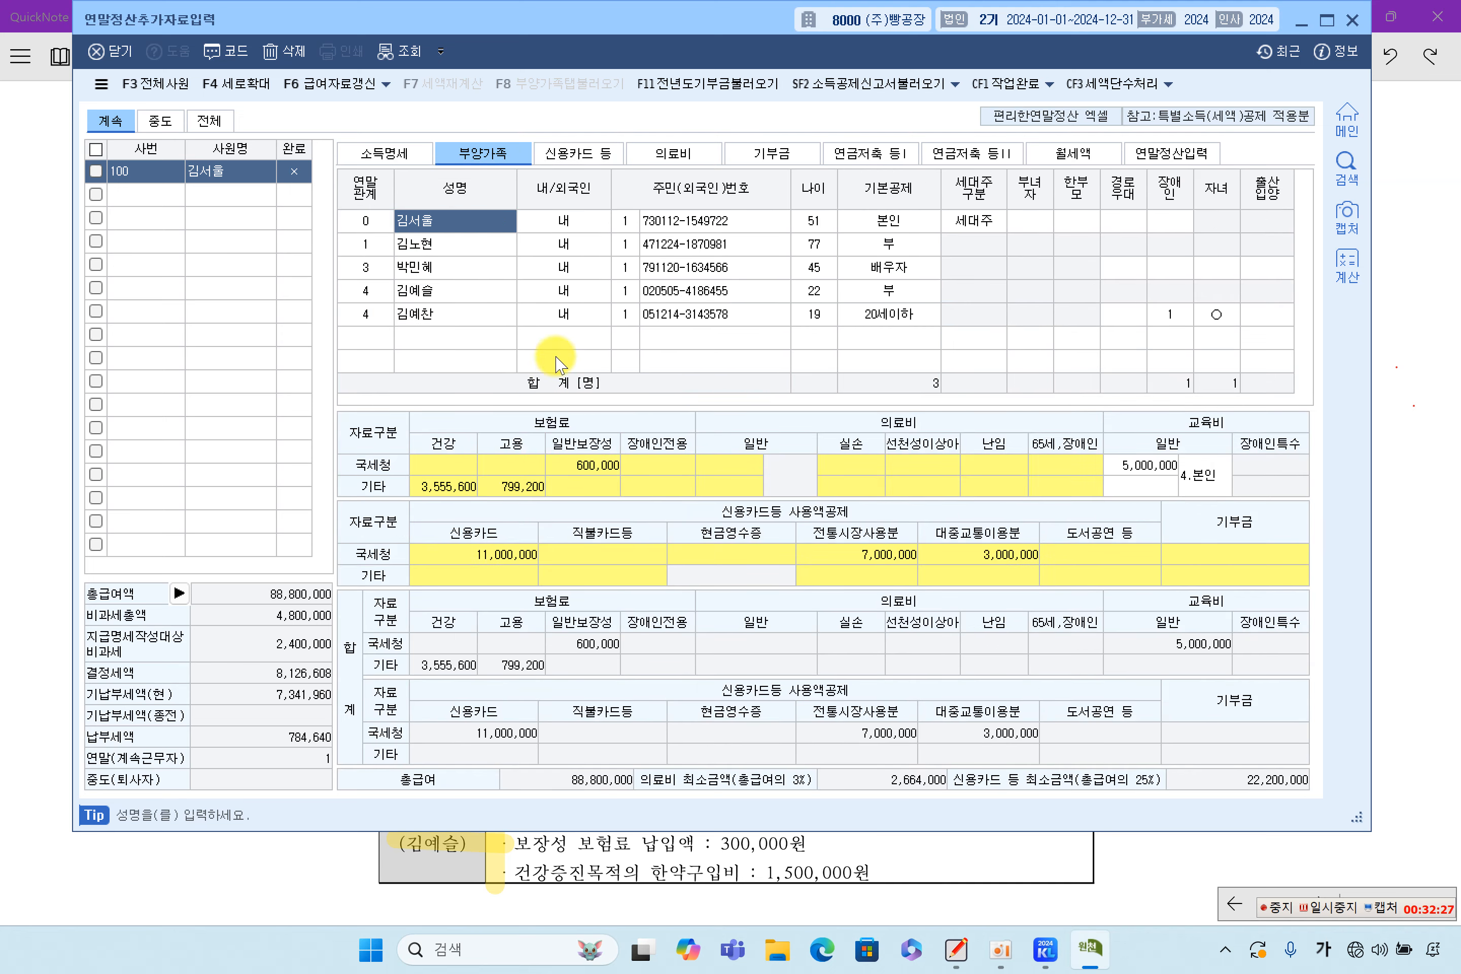
left_click(495, 286)
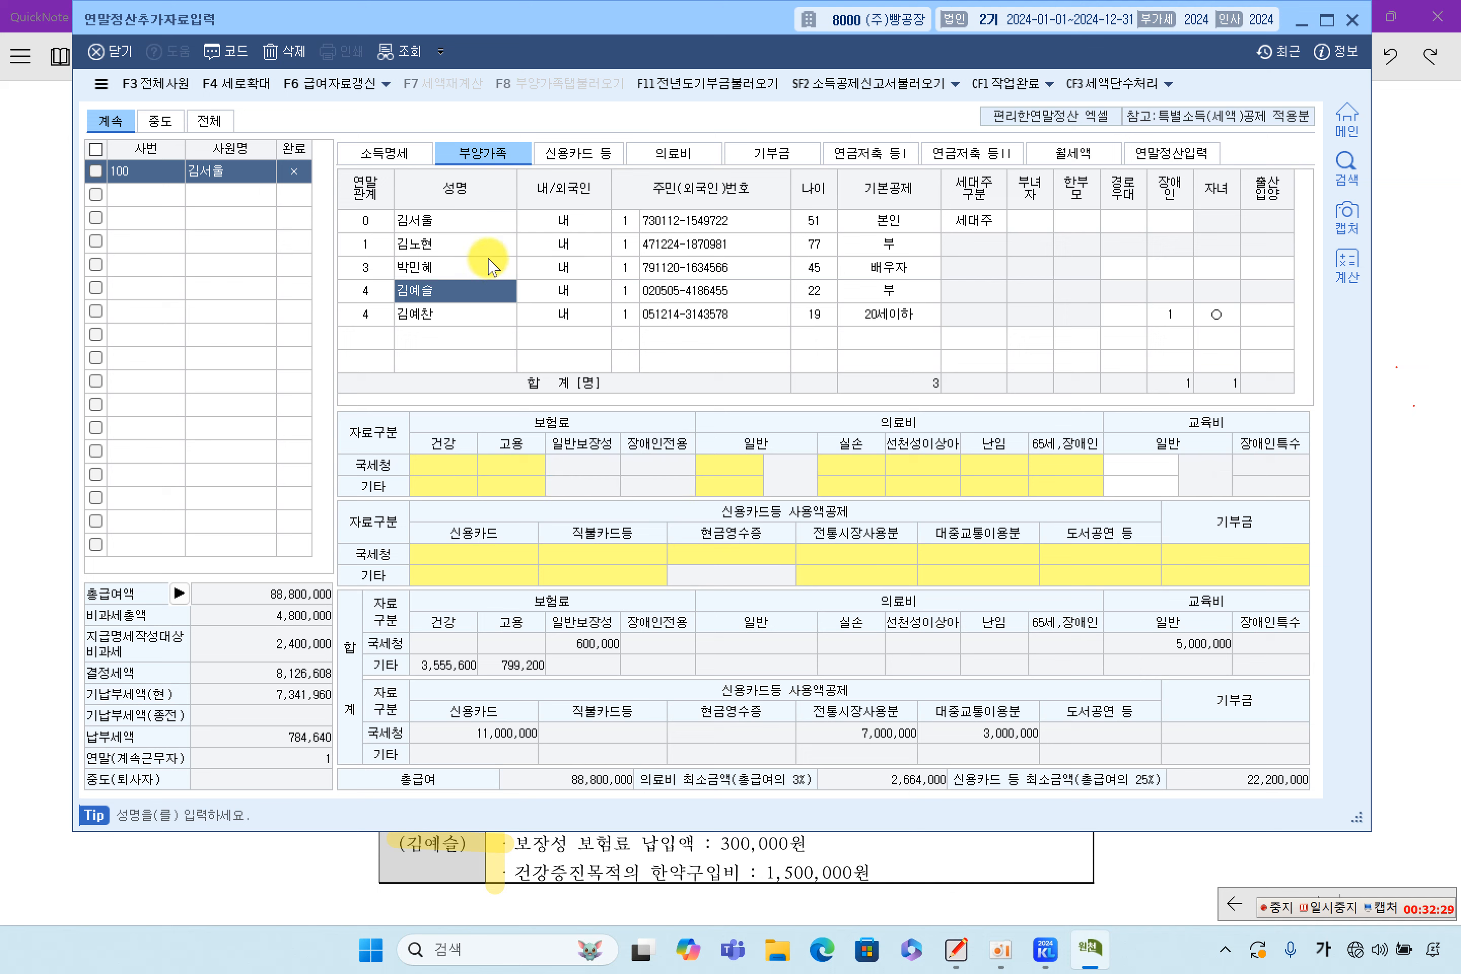
left_click(482, 221)
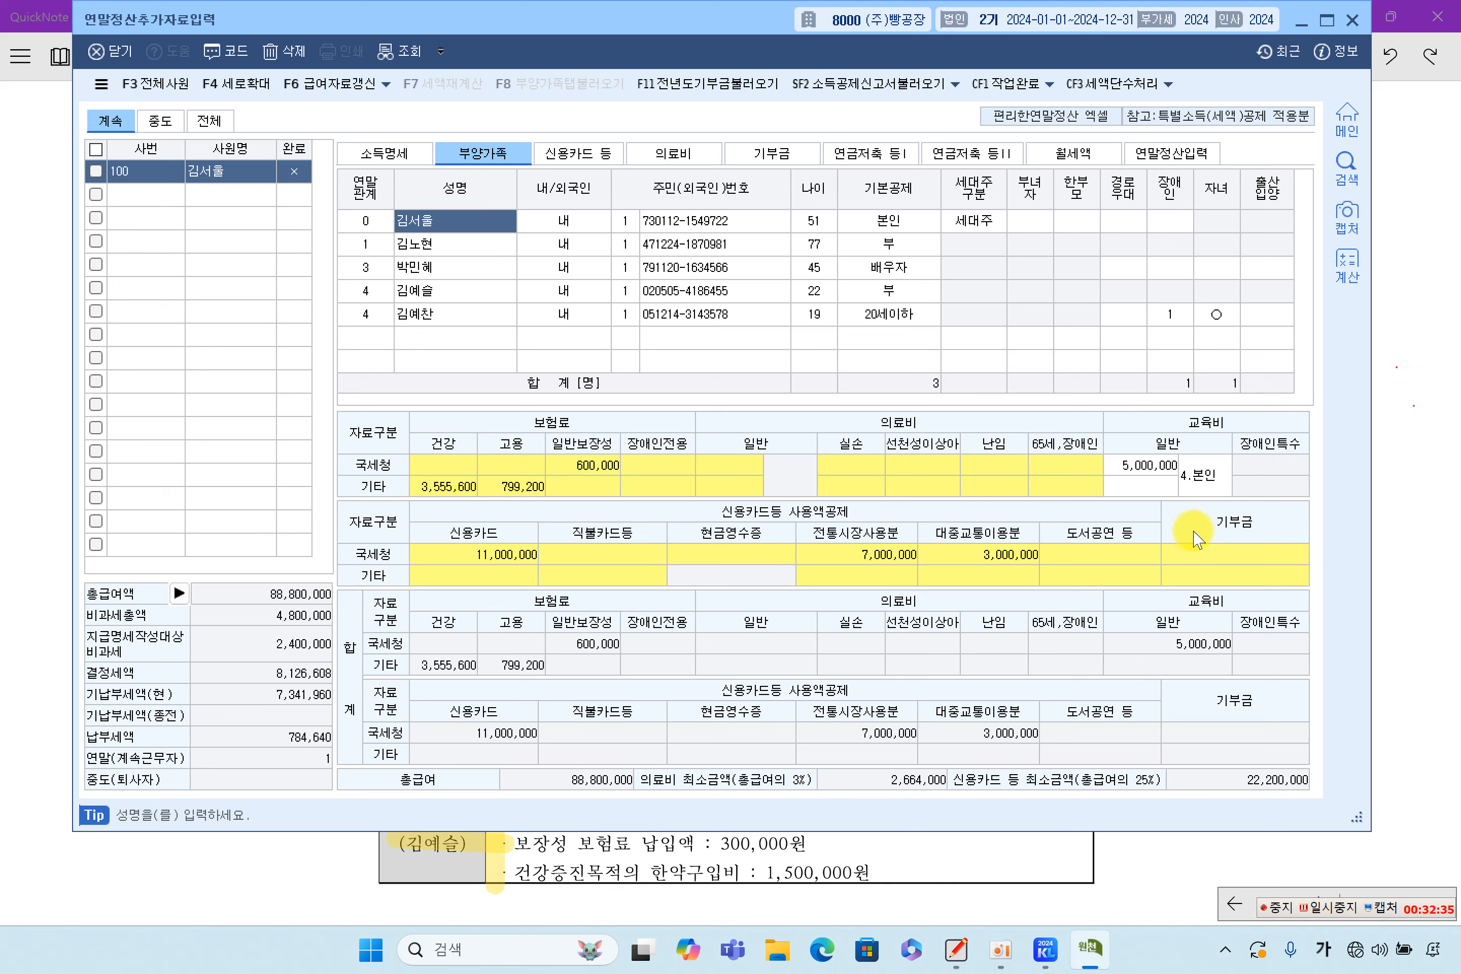
left_click(478, 293)
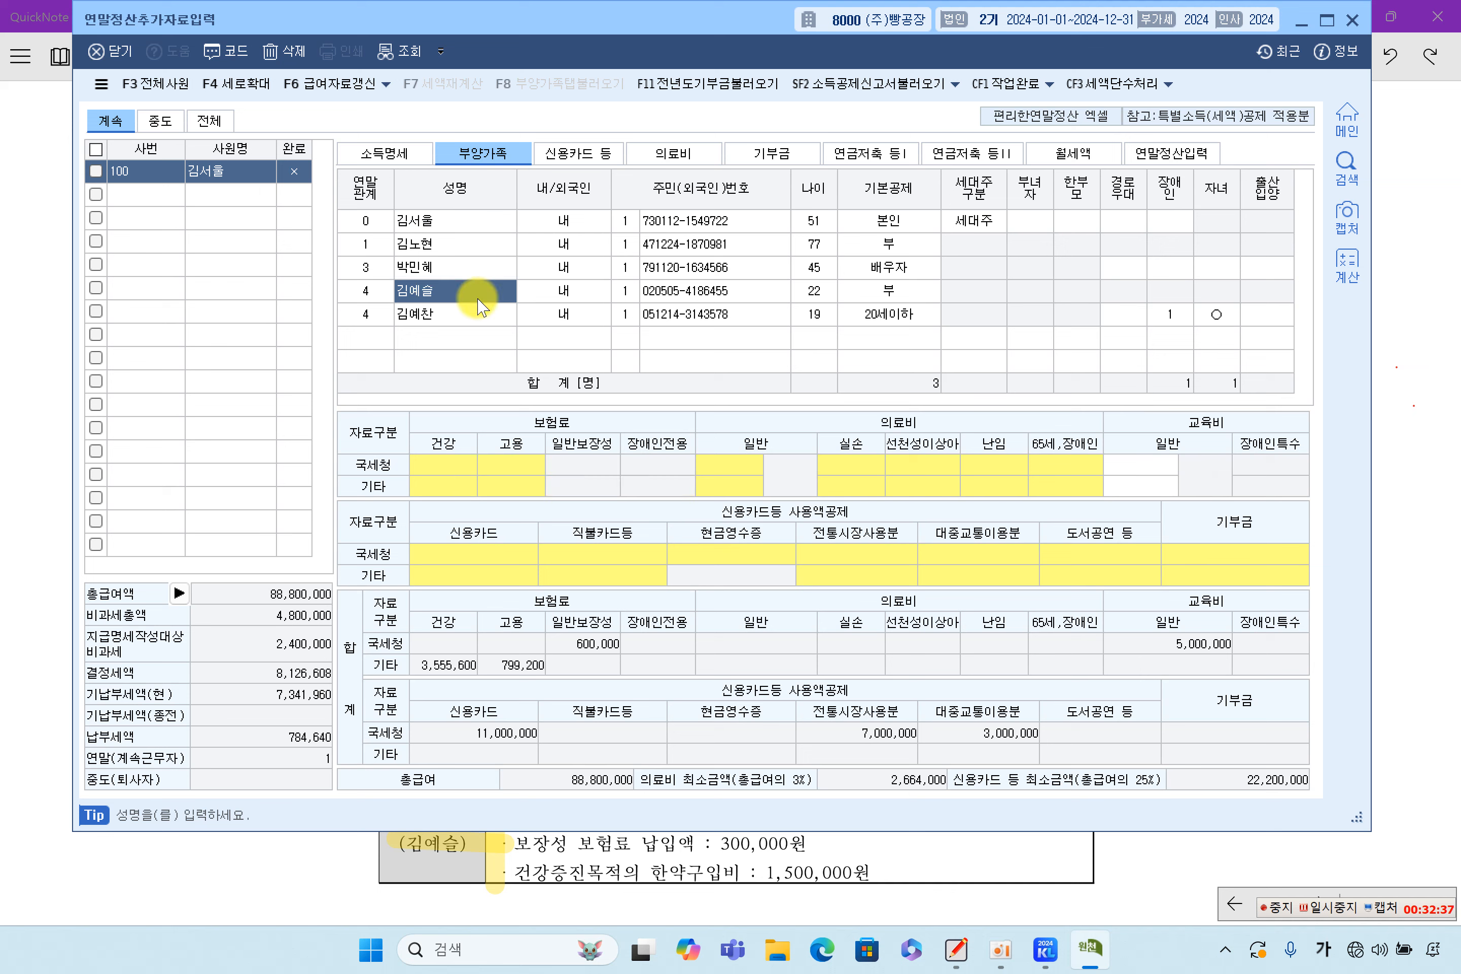
left_click(481, 314)
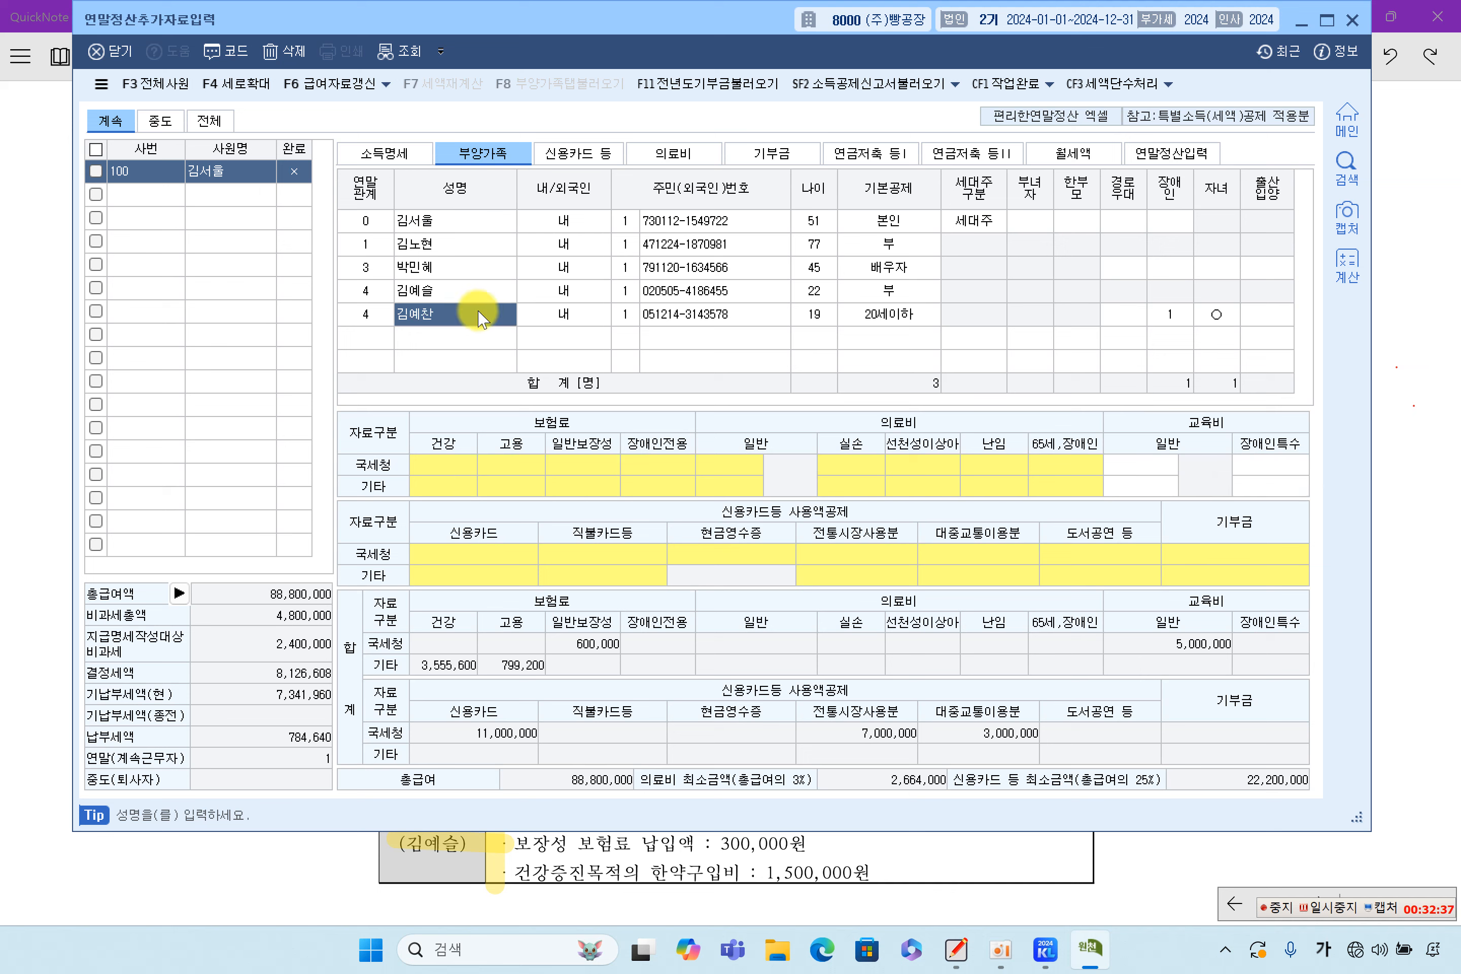
left_click(460, 268)
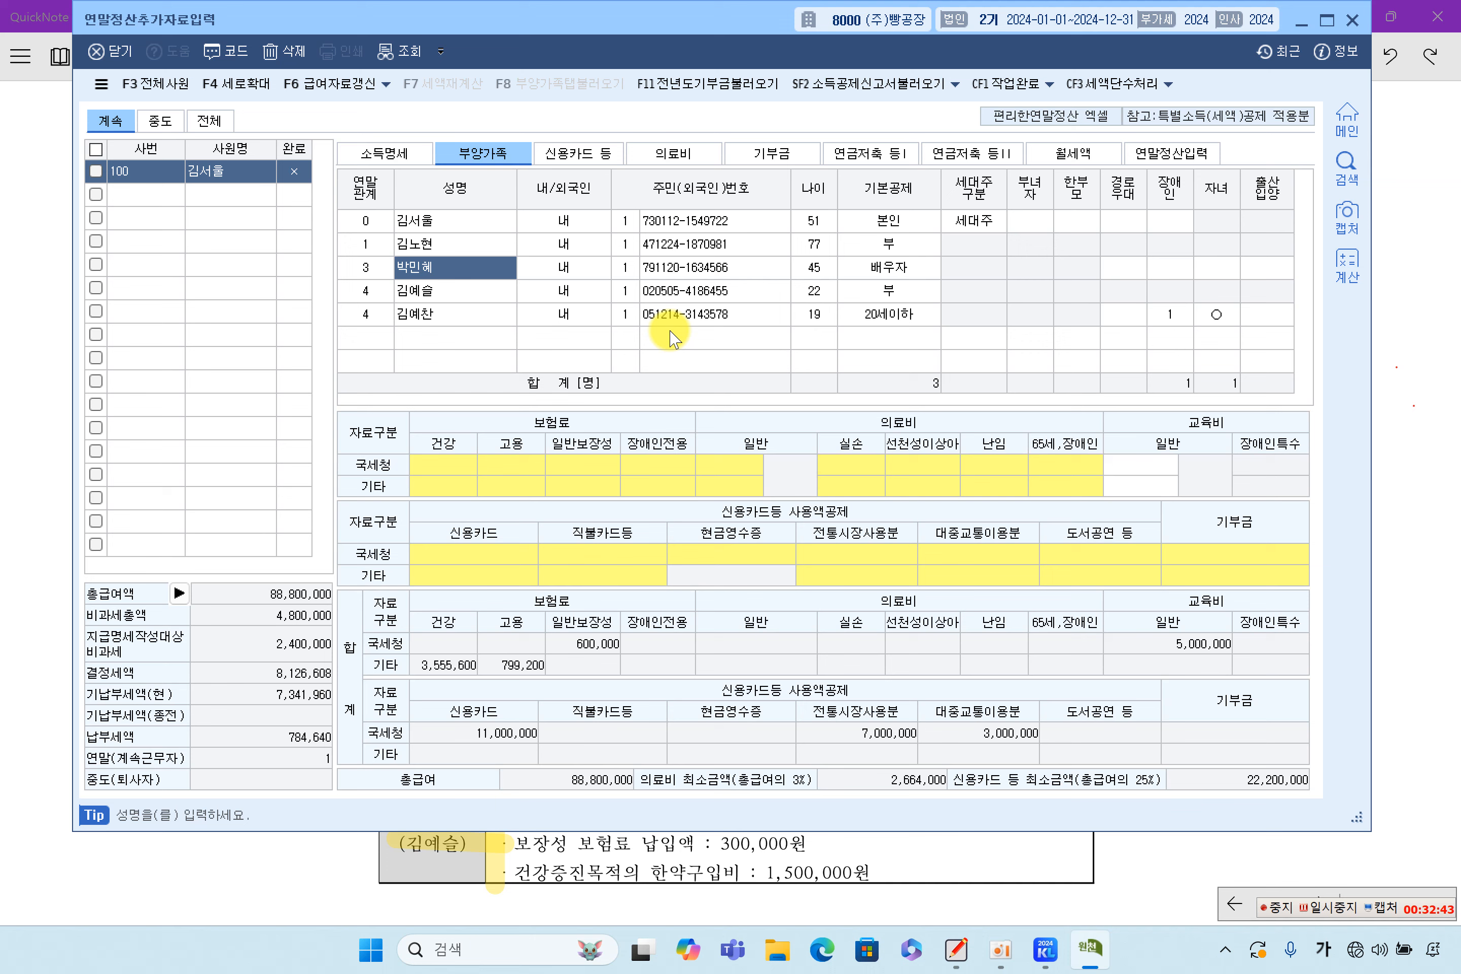
left_click(1195, 153)
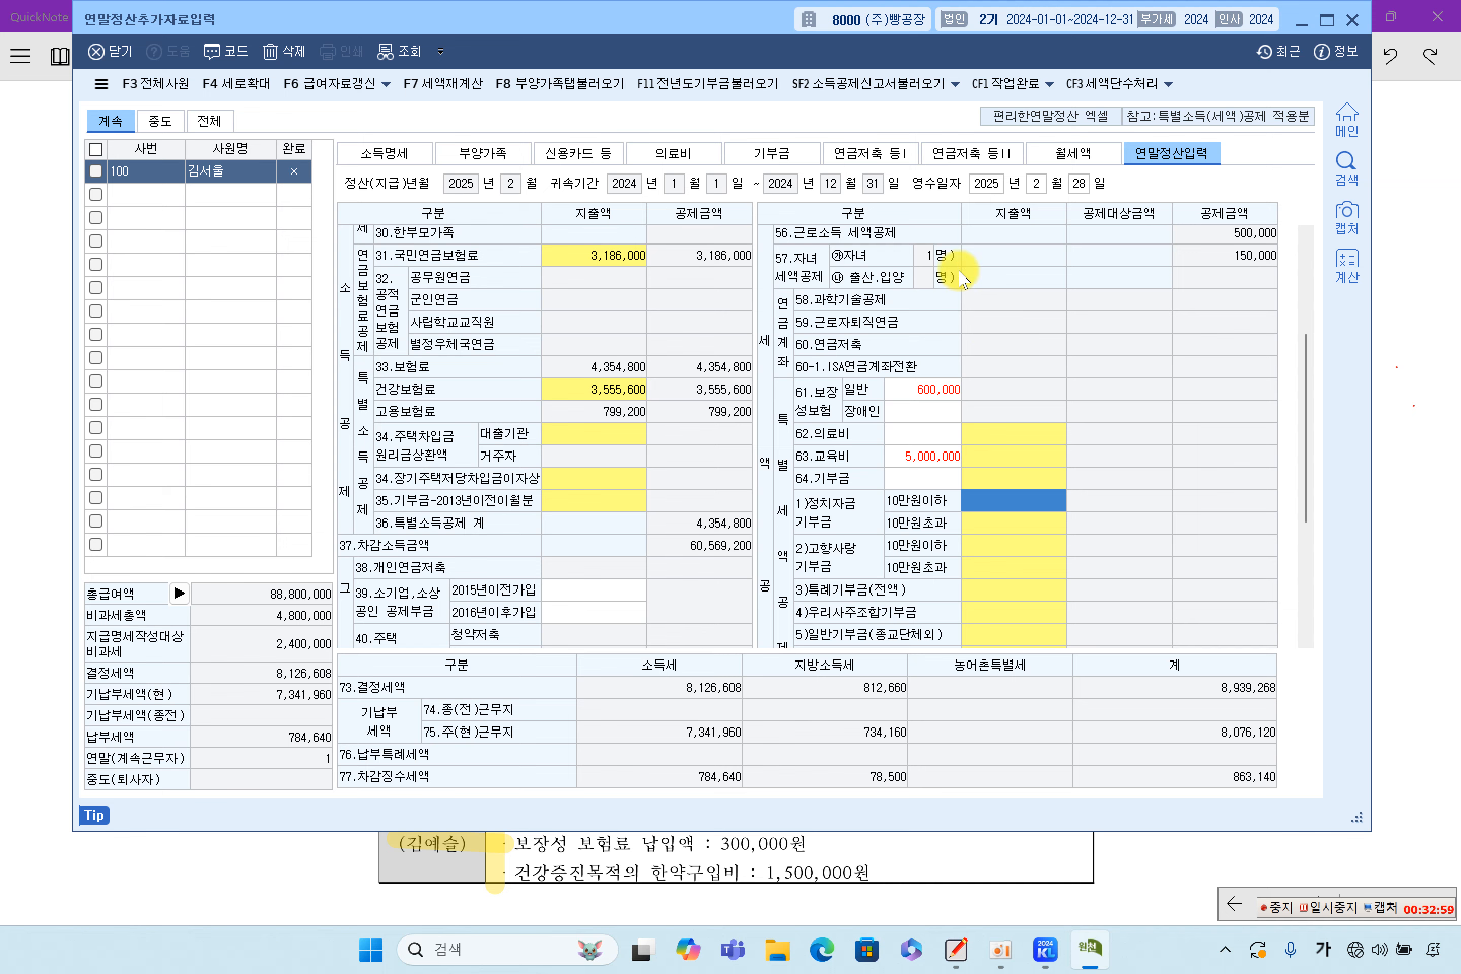
Go to the 연금저축 등 I page and pick the pension savings account row
left_click(859, 156)
left_click(943, 153)
left_click(877, 165)
left_click(973, 160)
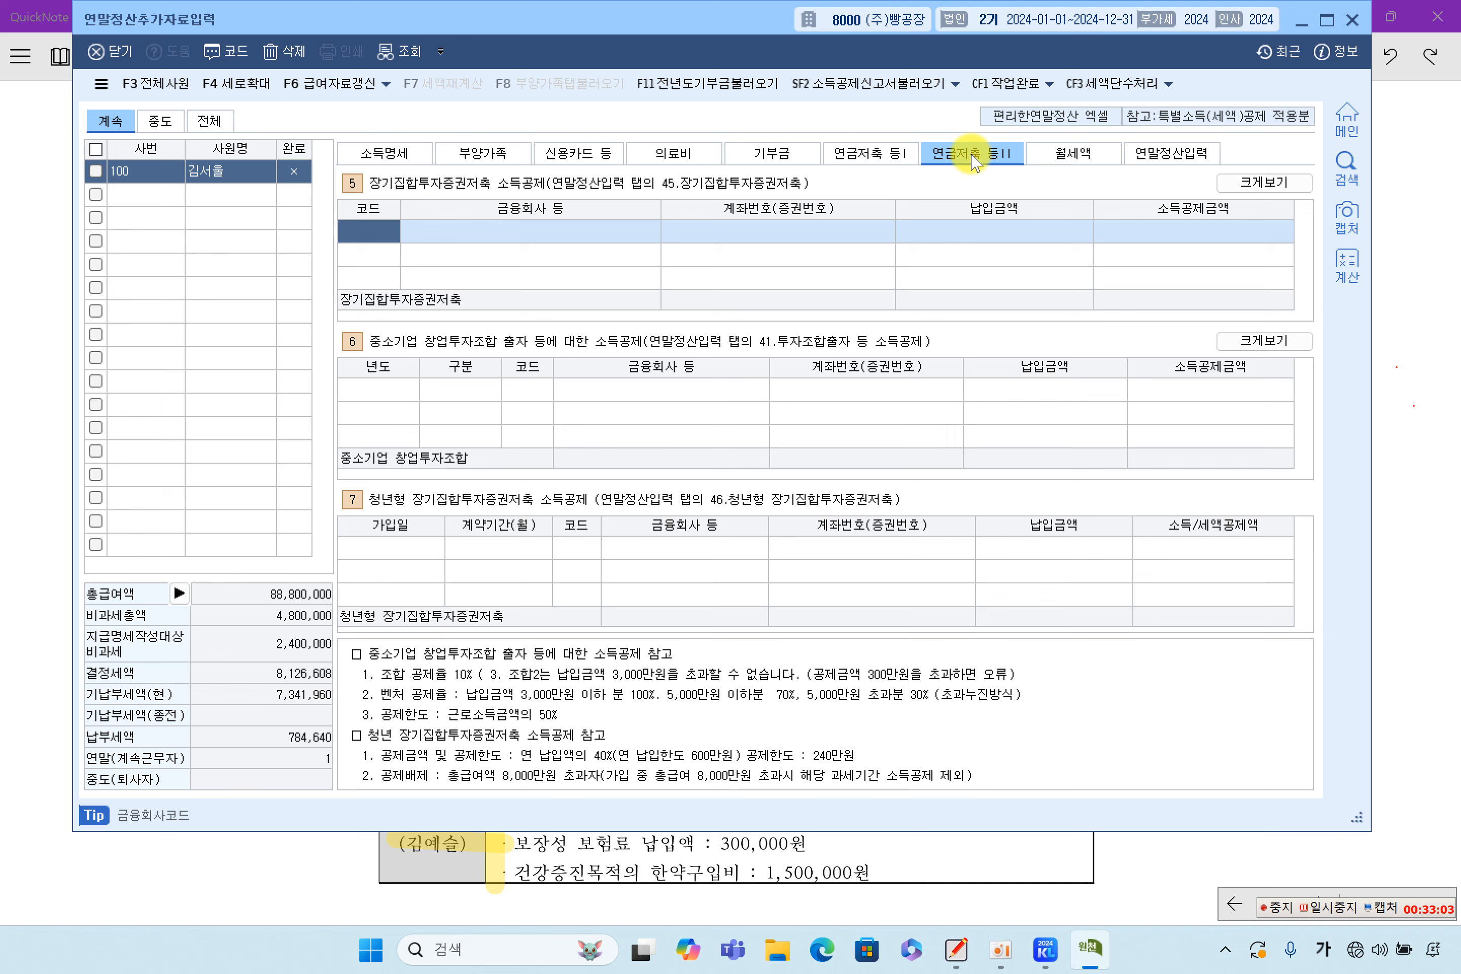
left_click(880, 153)
left_click(930, 164)
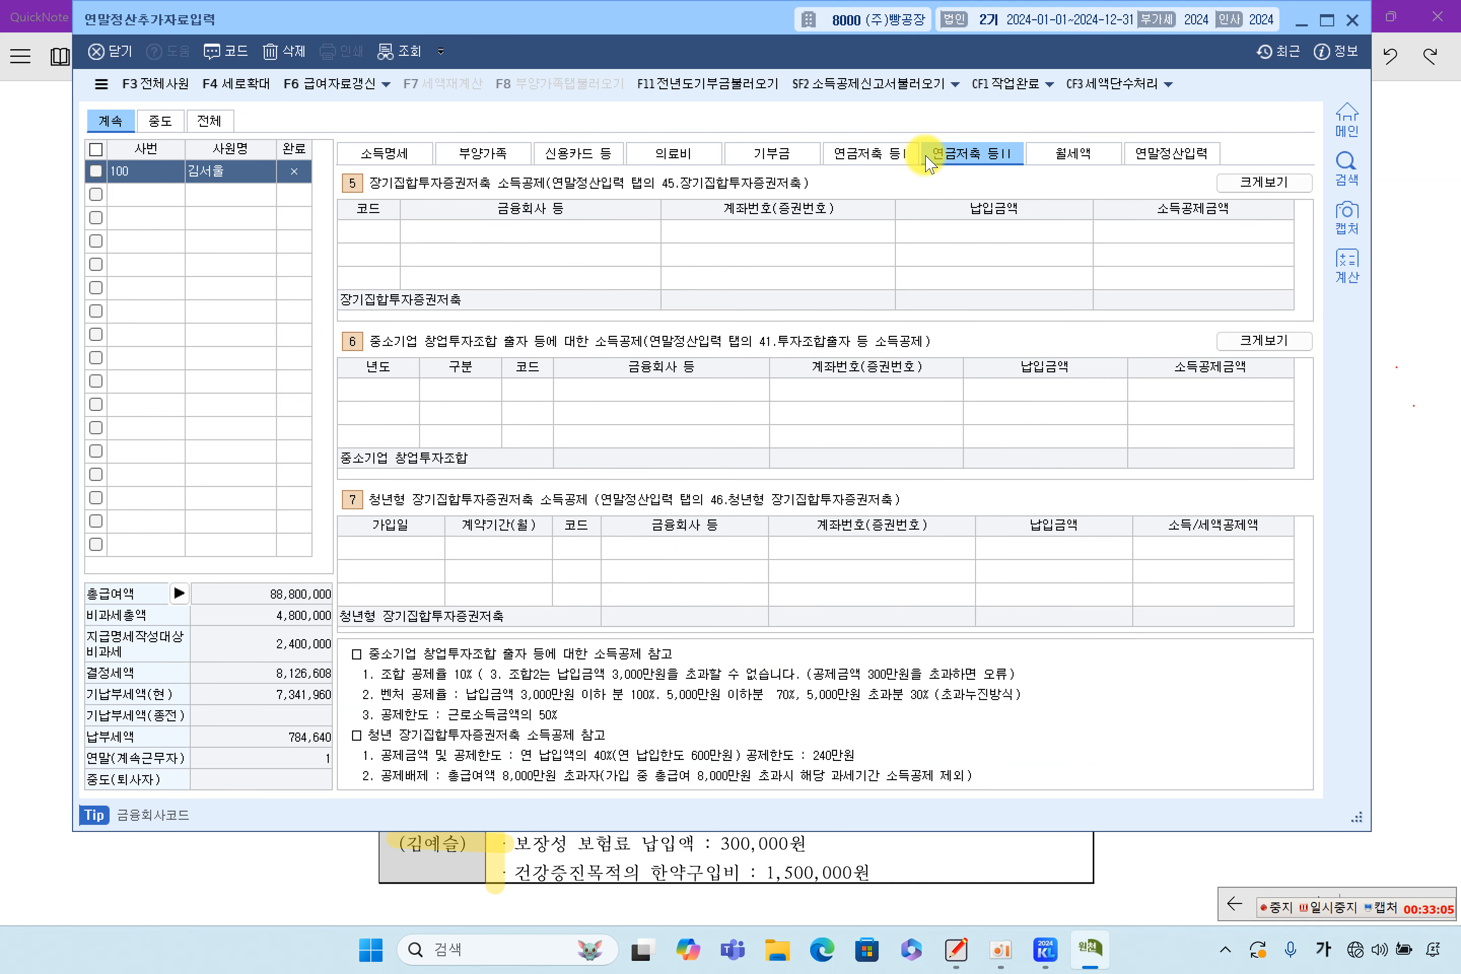
left_click(889, 157)
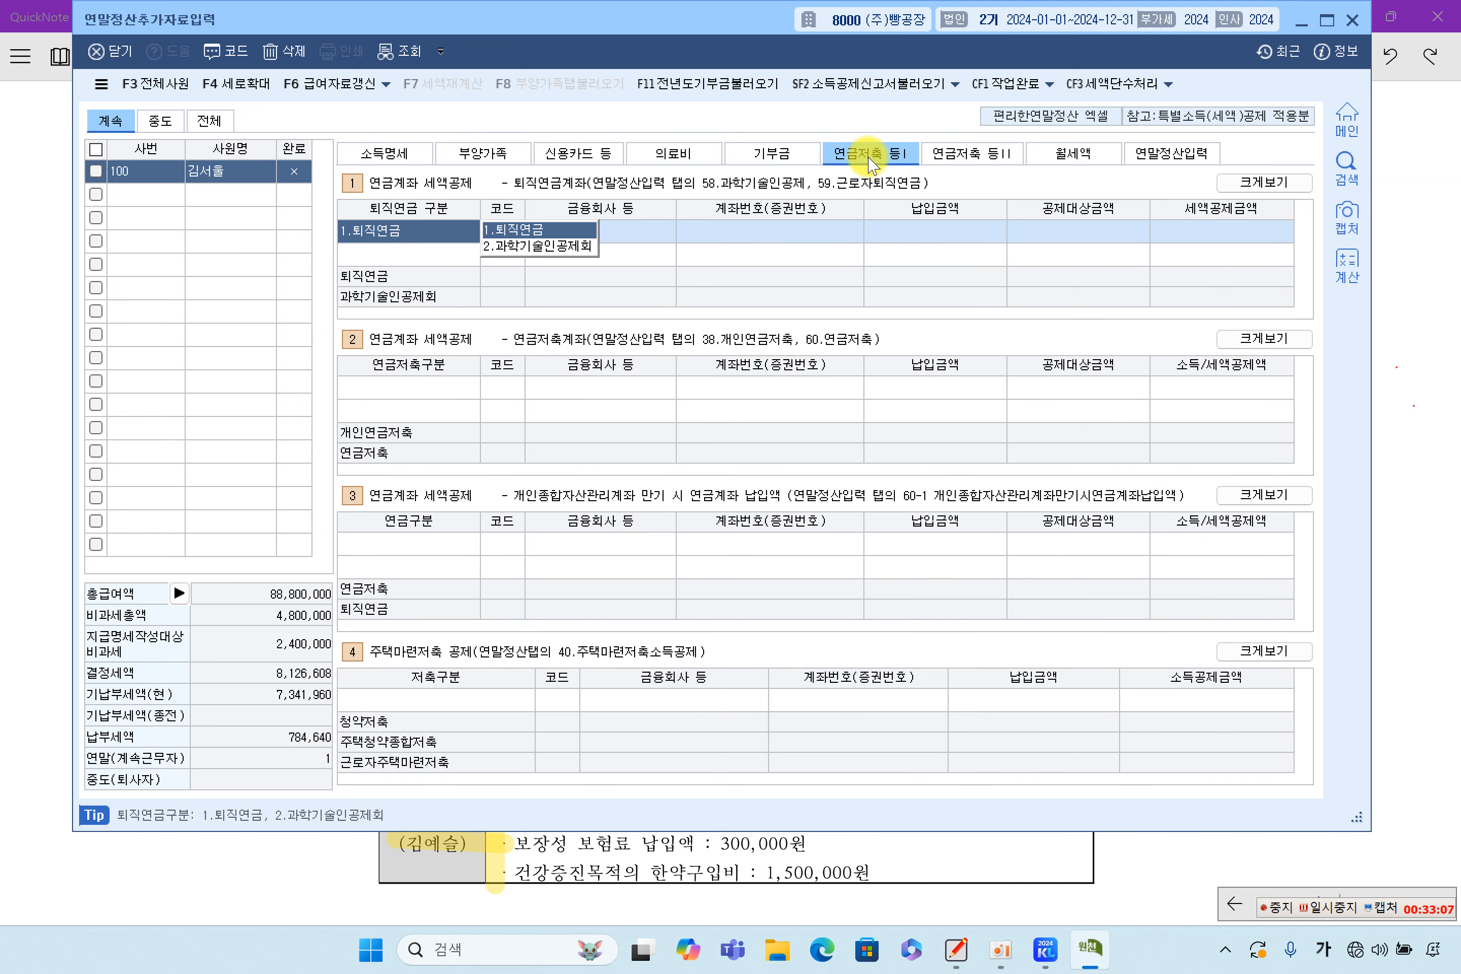
left_click(412, 387)
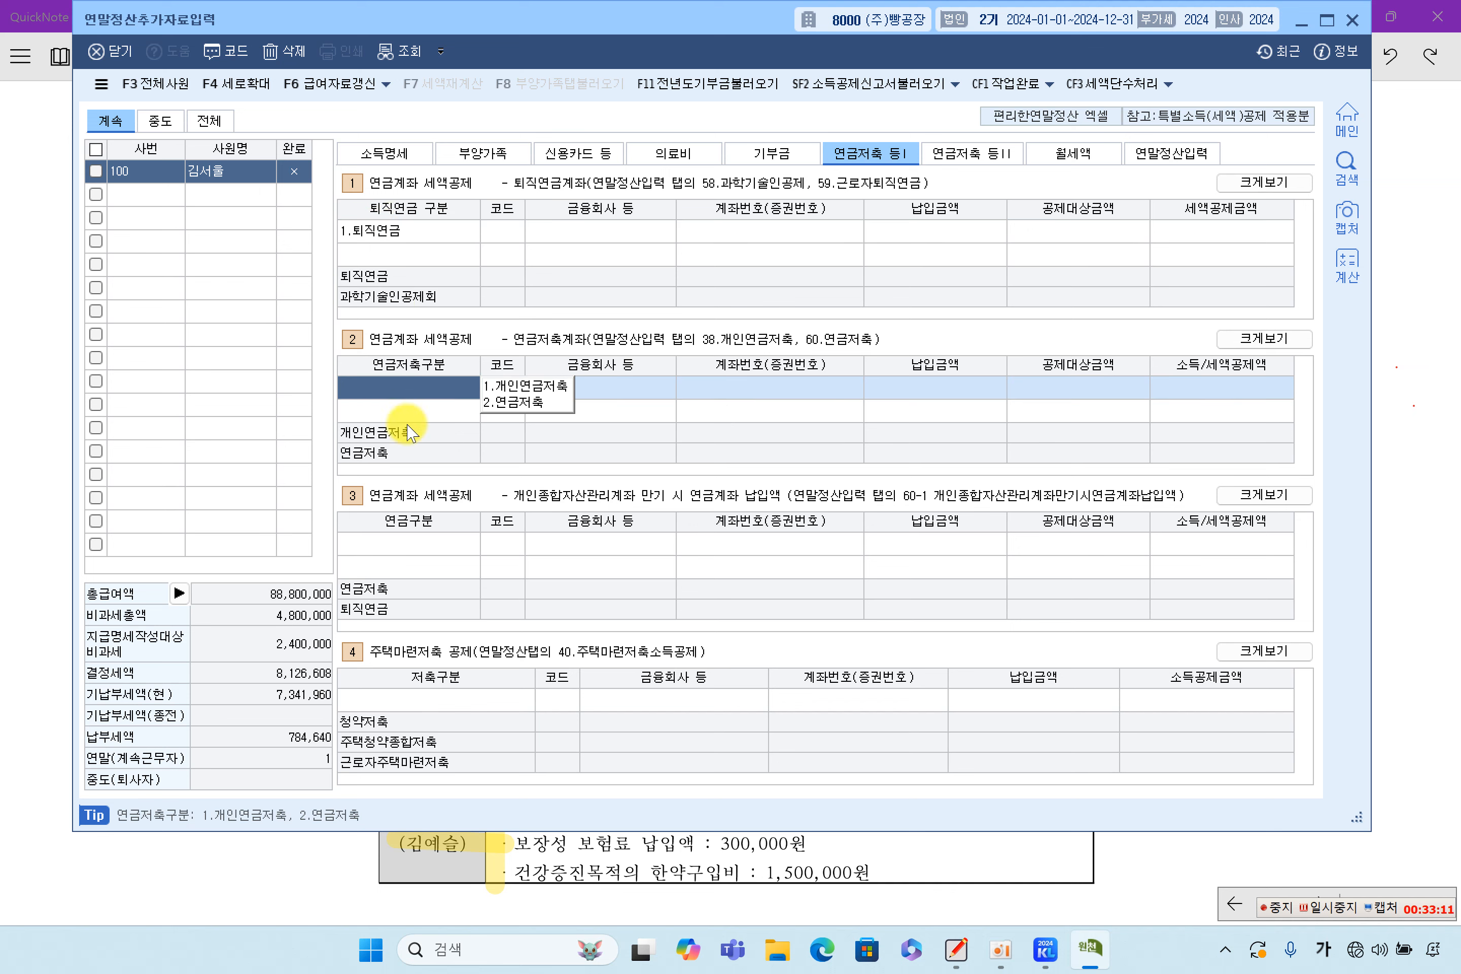
left_click(420, 544)
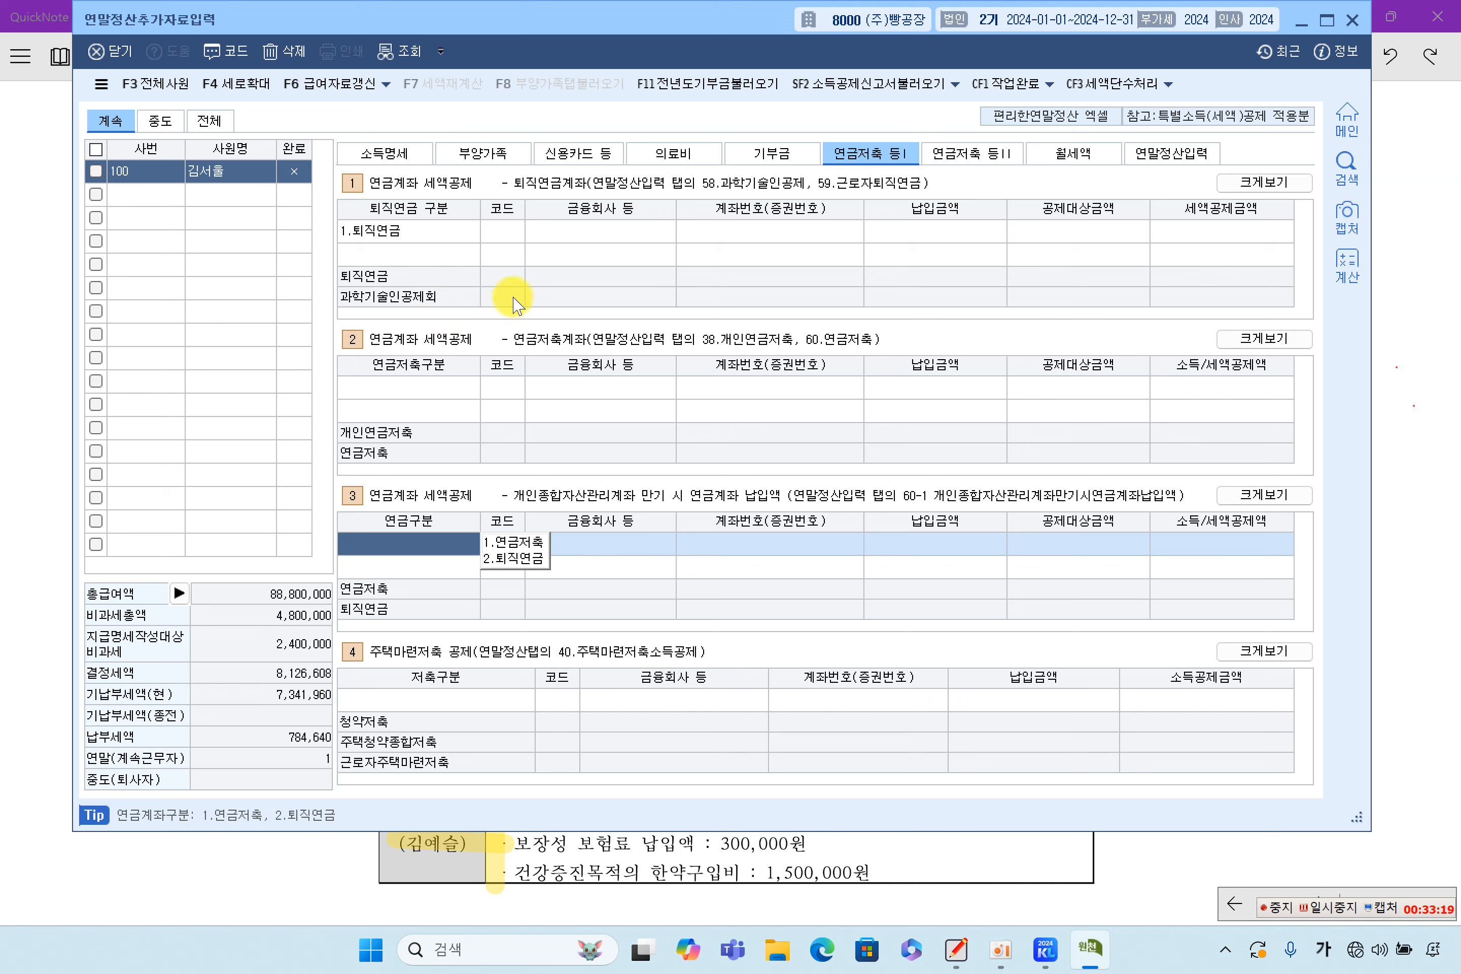
left_click(416, 231)
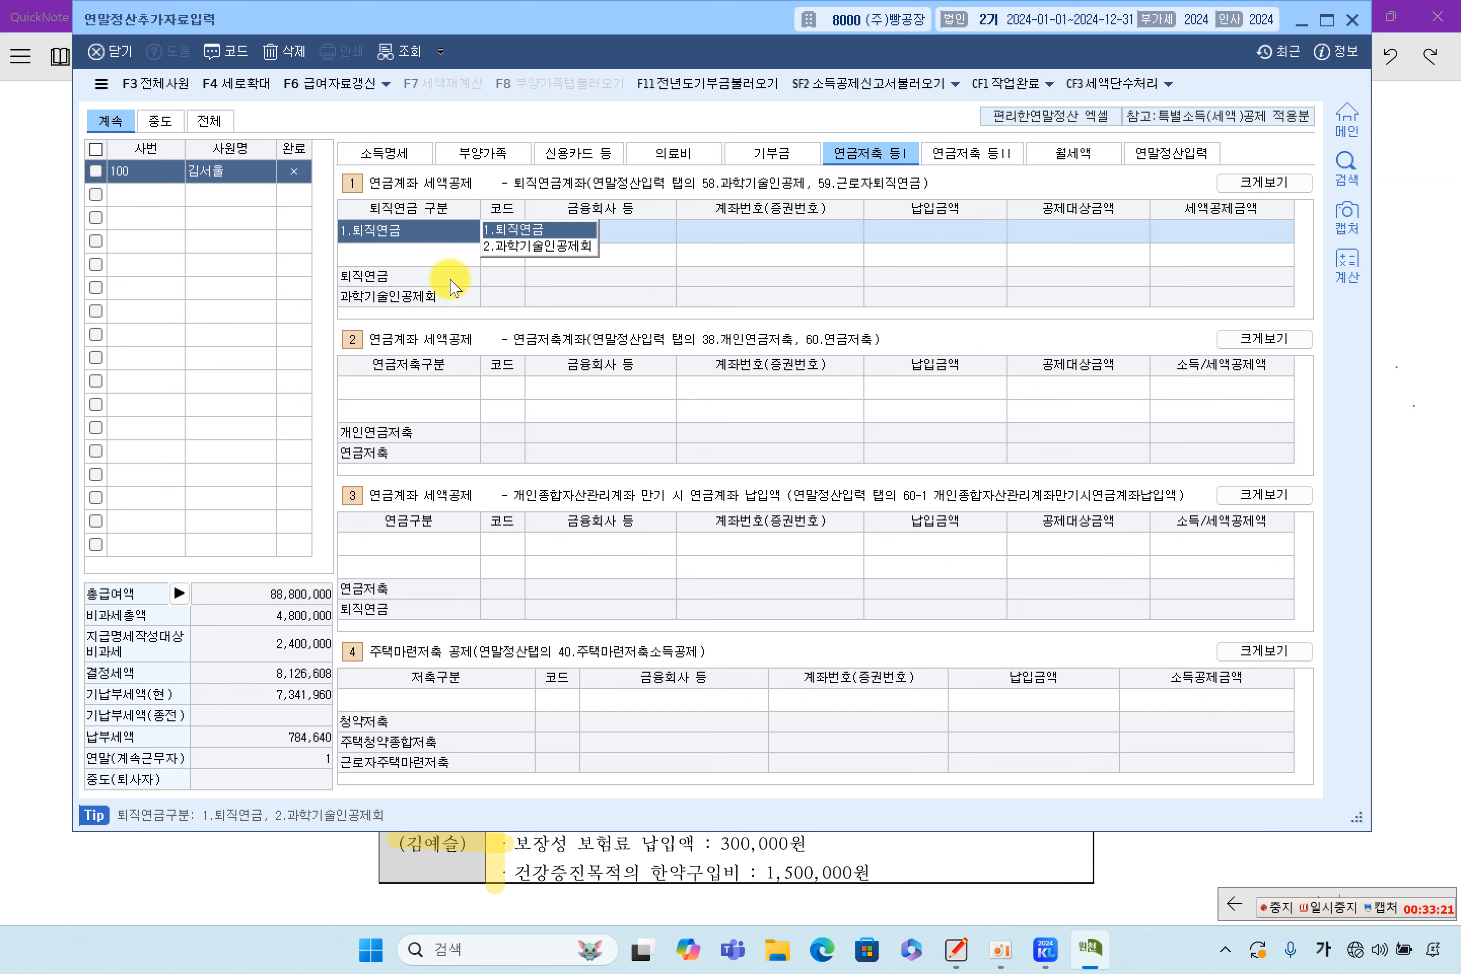
left_click(433, 386)
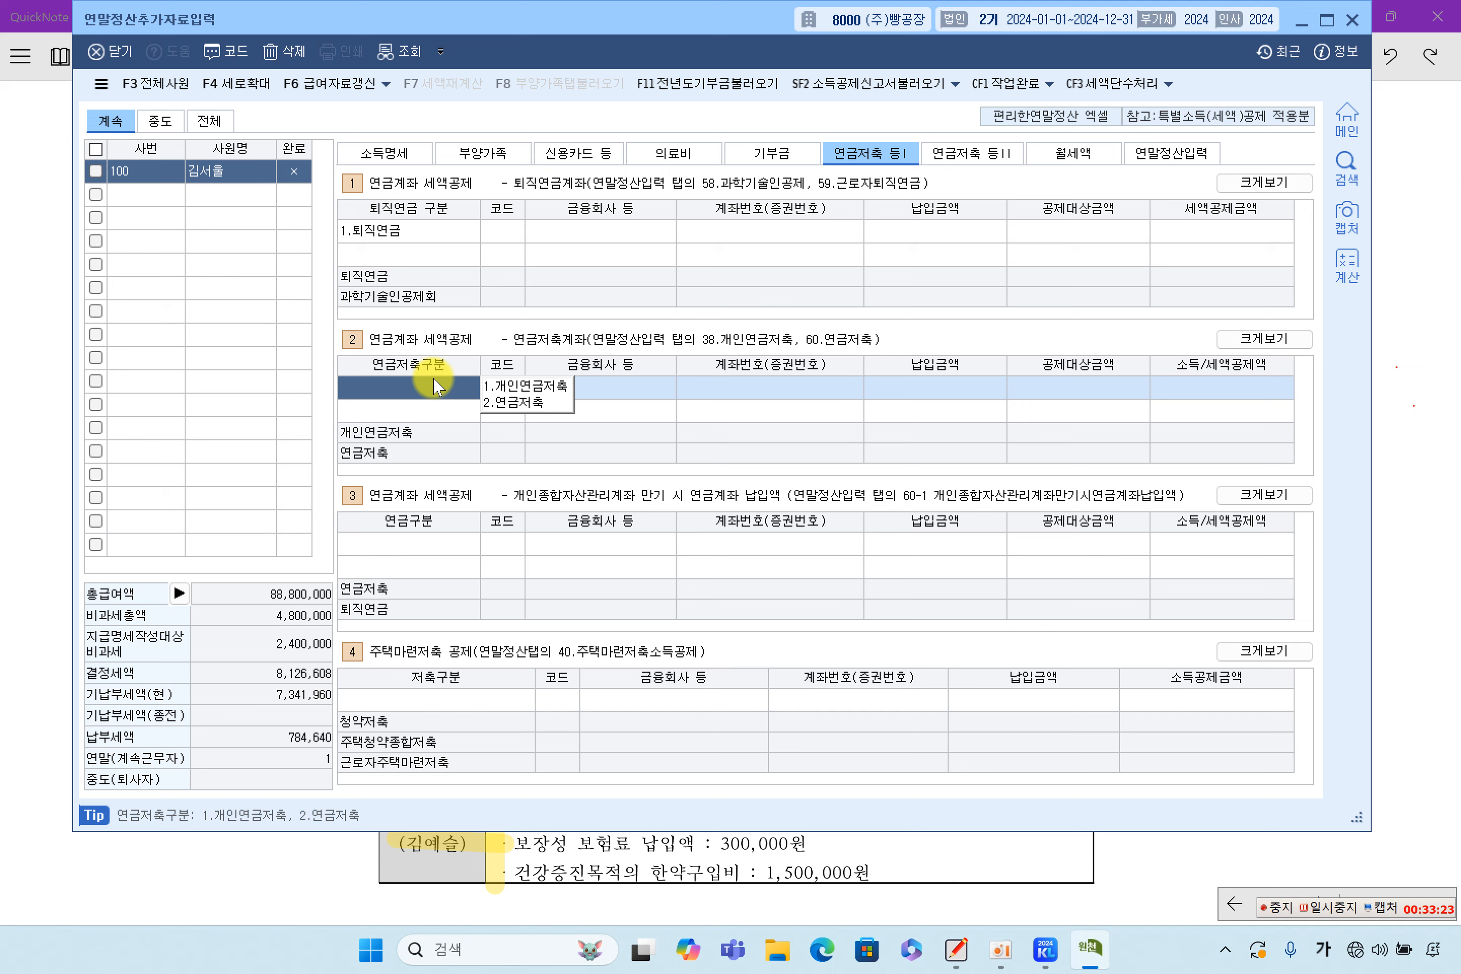
Set the row's 구분 to 2.연금저축 and the institution to (주)우리은행, code 304
left_click(510, 405)
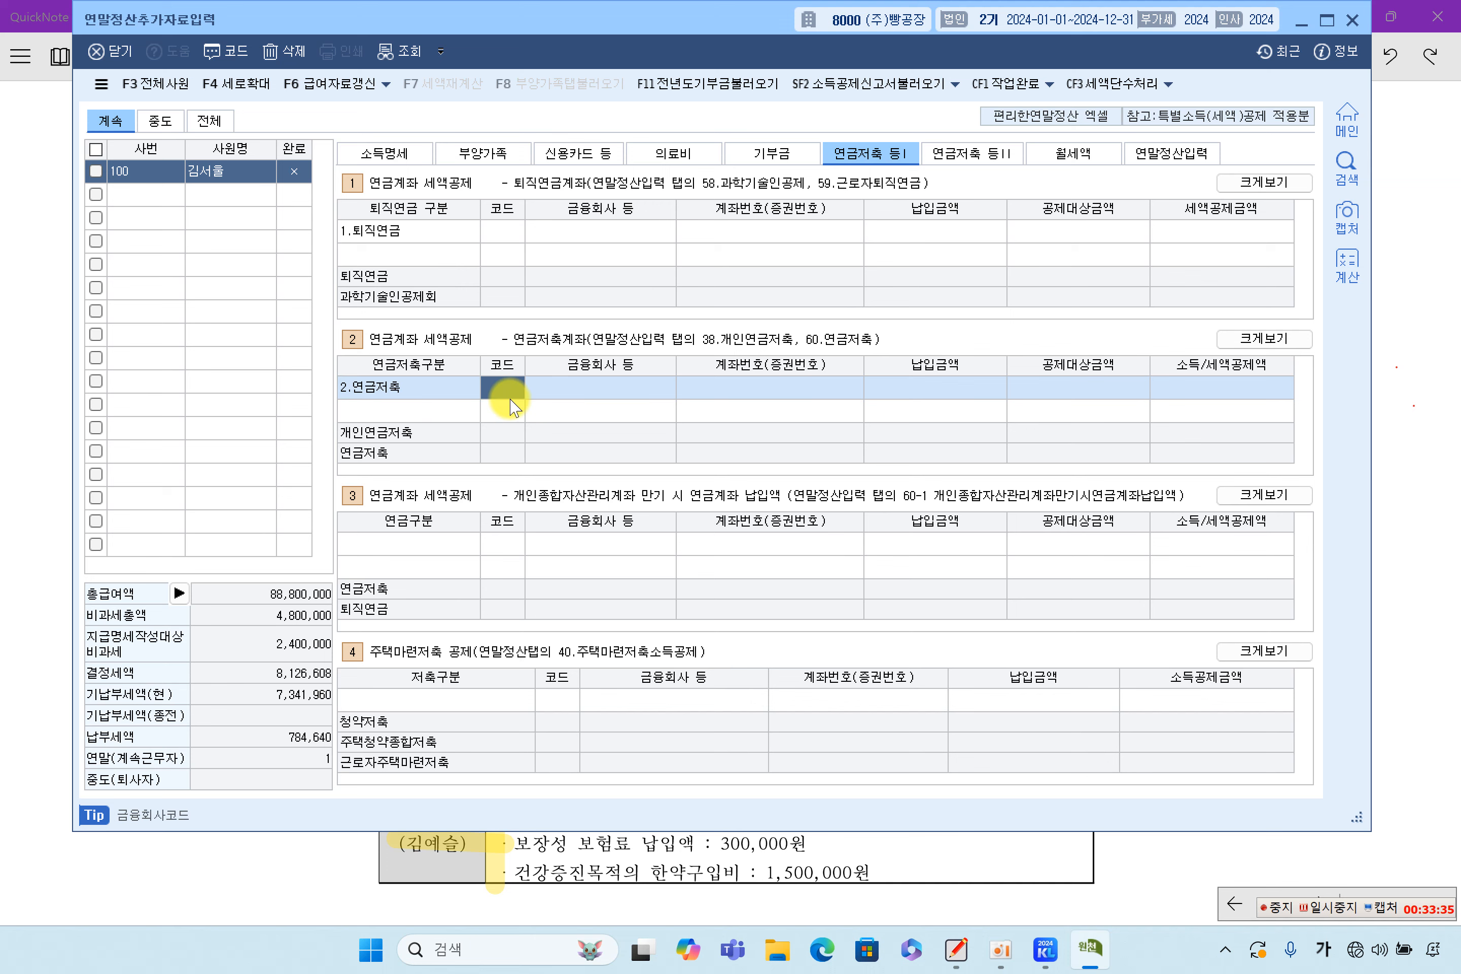
left_click(462, 396)
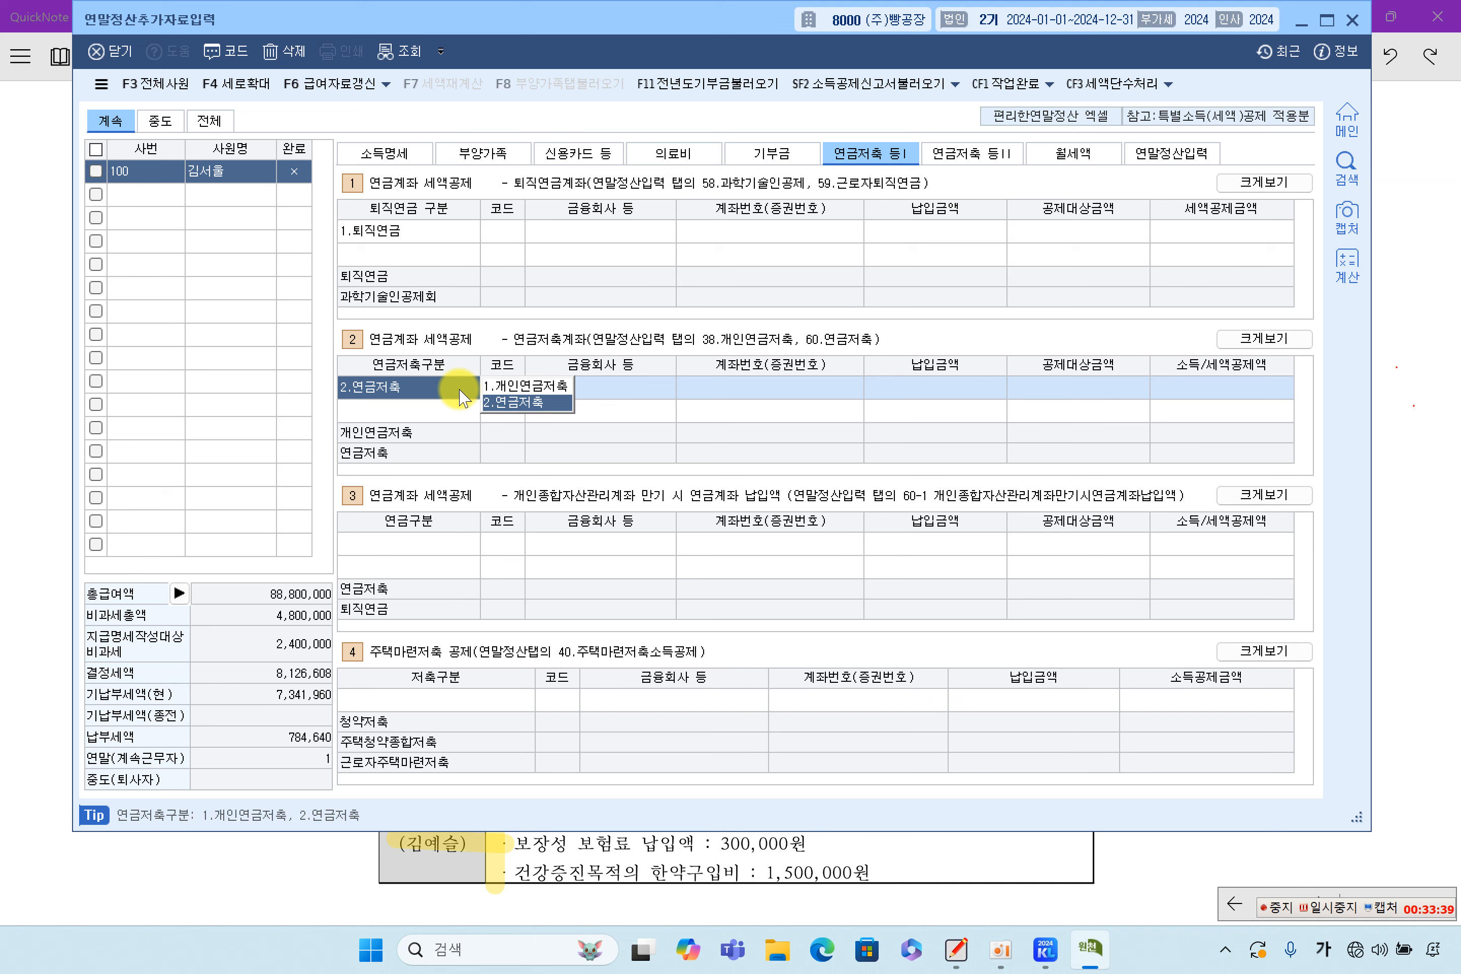
left_click(525, 386)
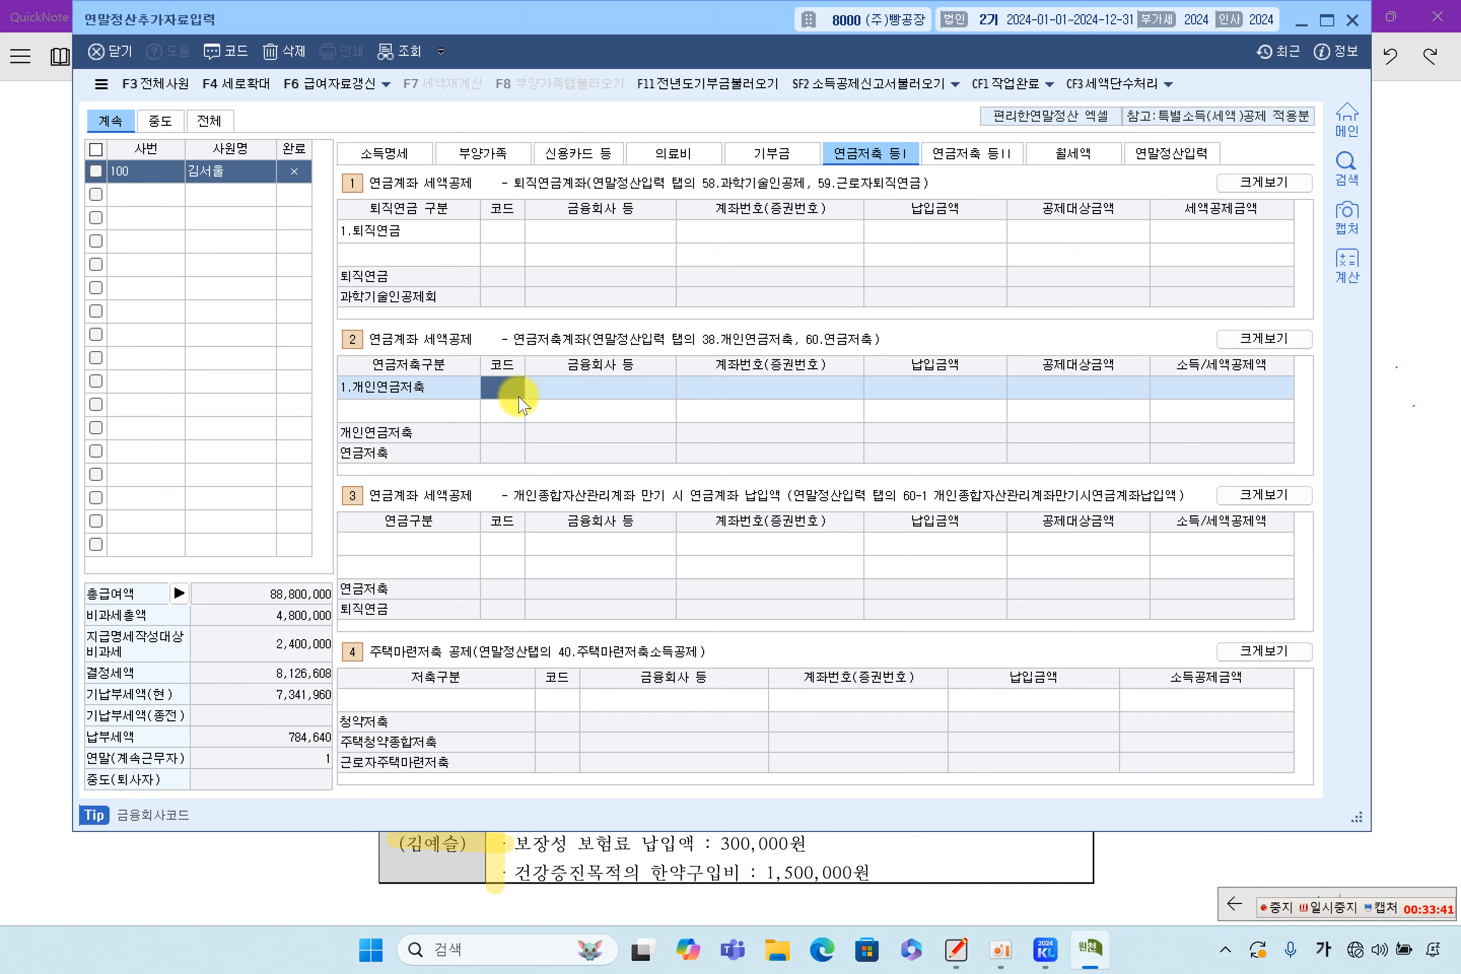
left_click(450, 392)
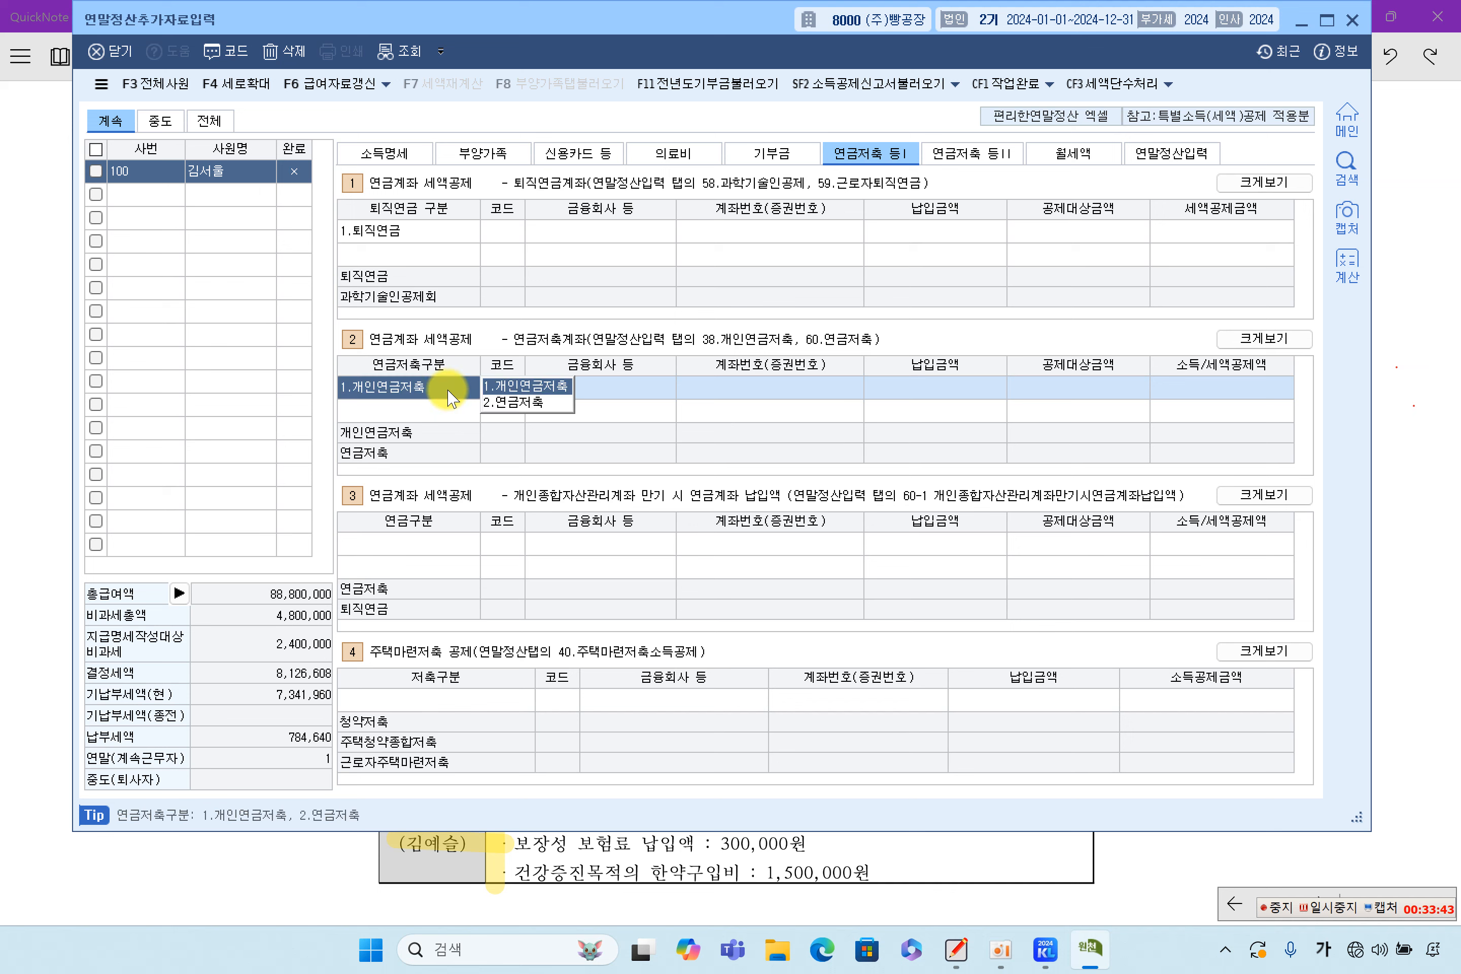
left_click(508, 400)
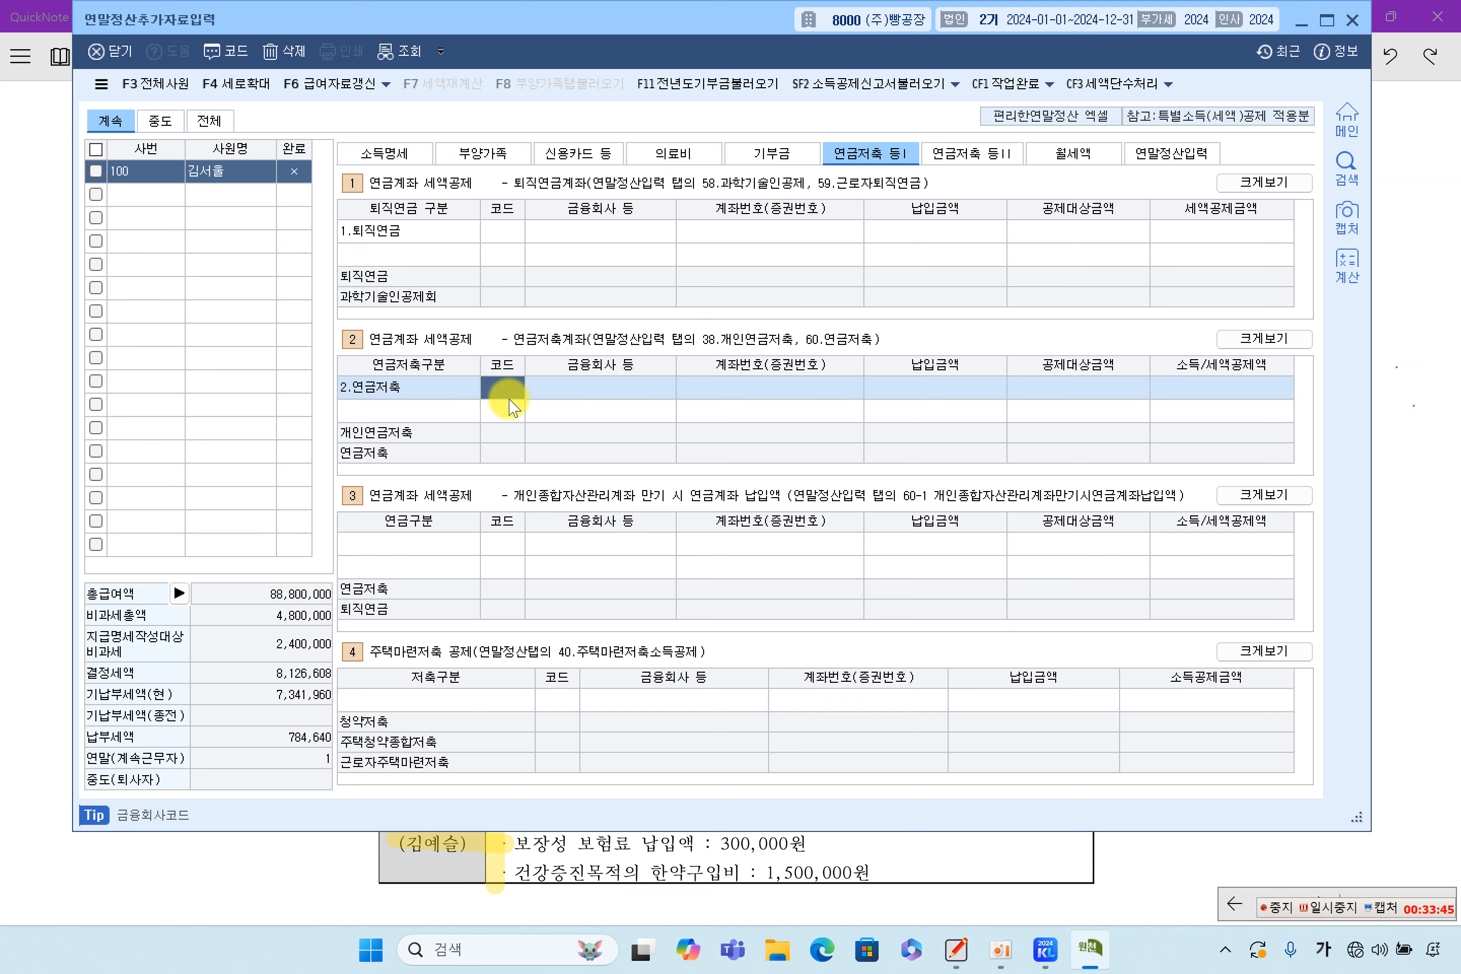
double_click(509, 398)
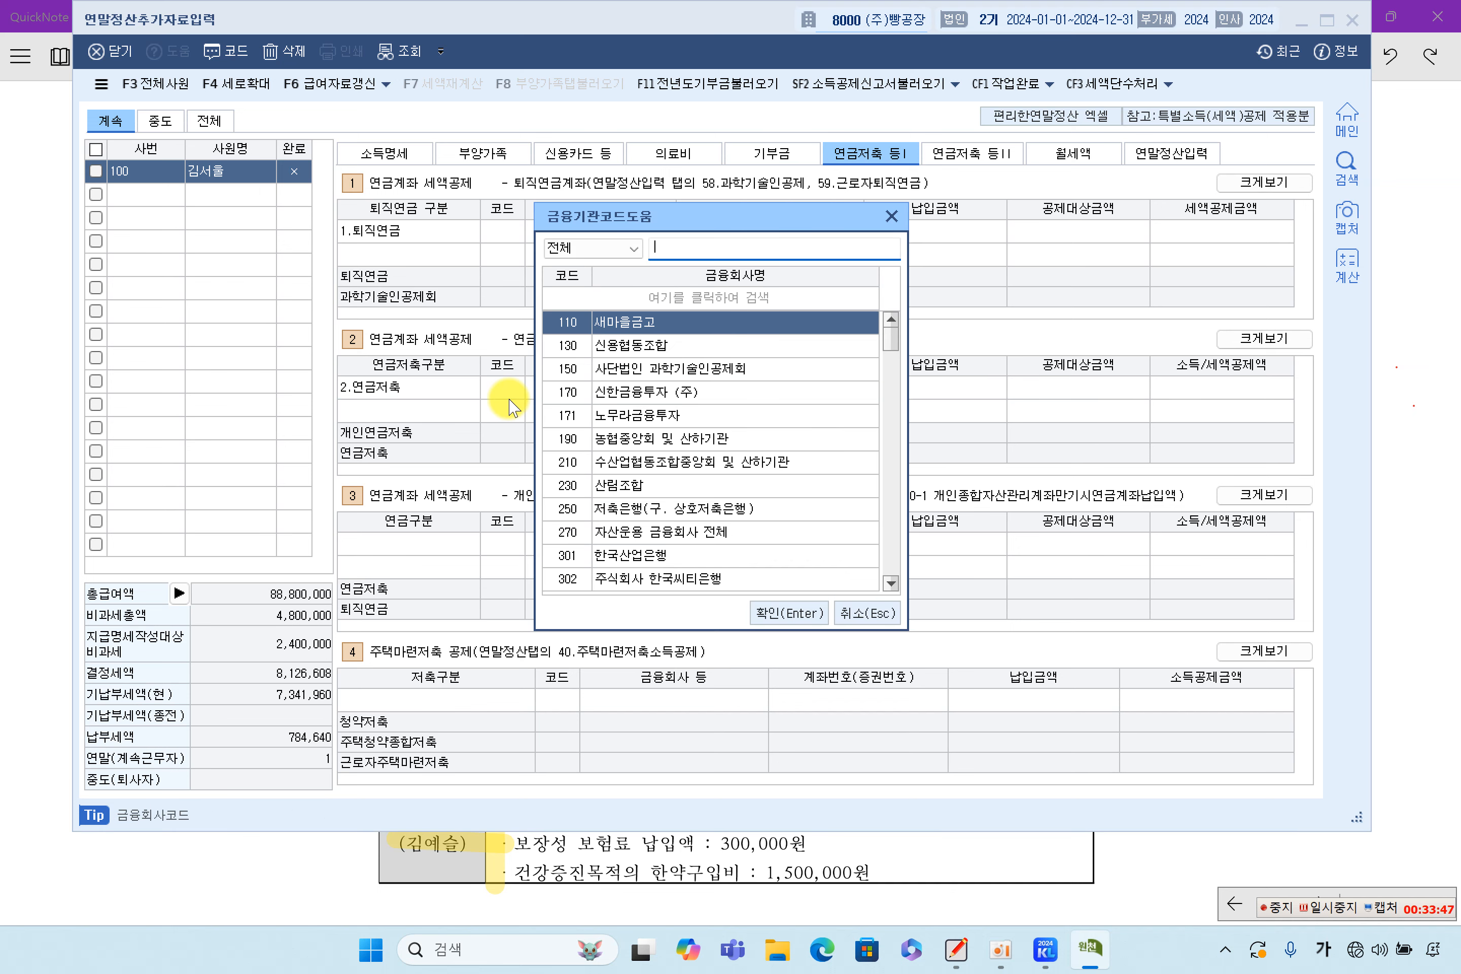
type("우리은행")
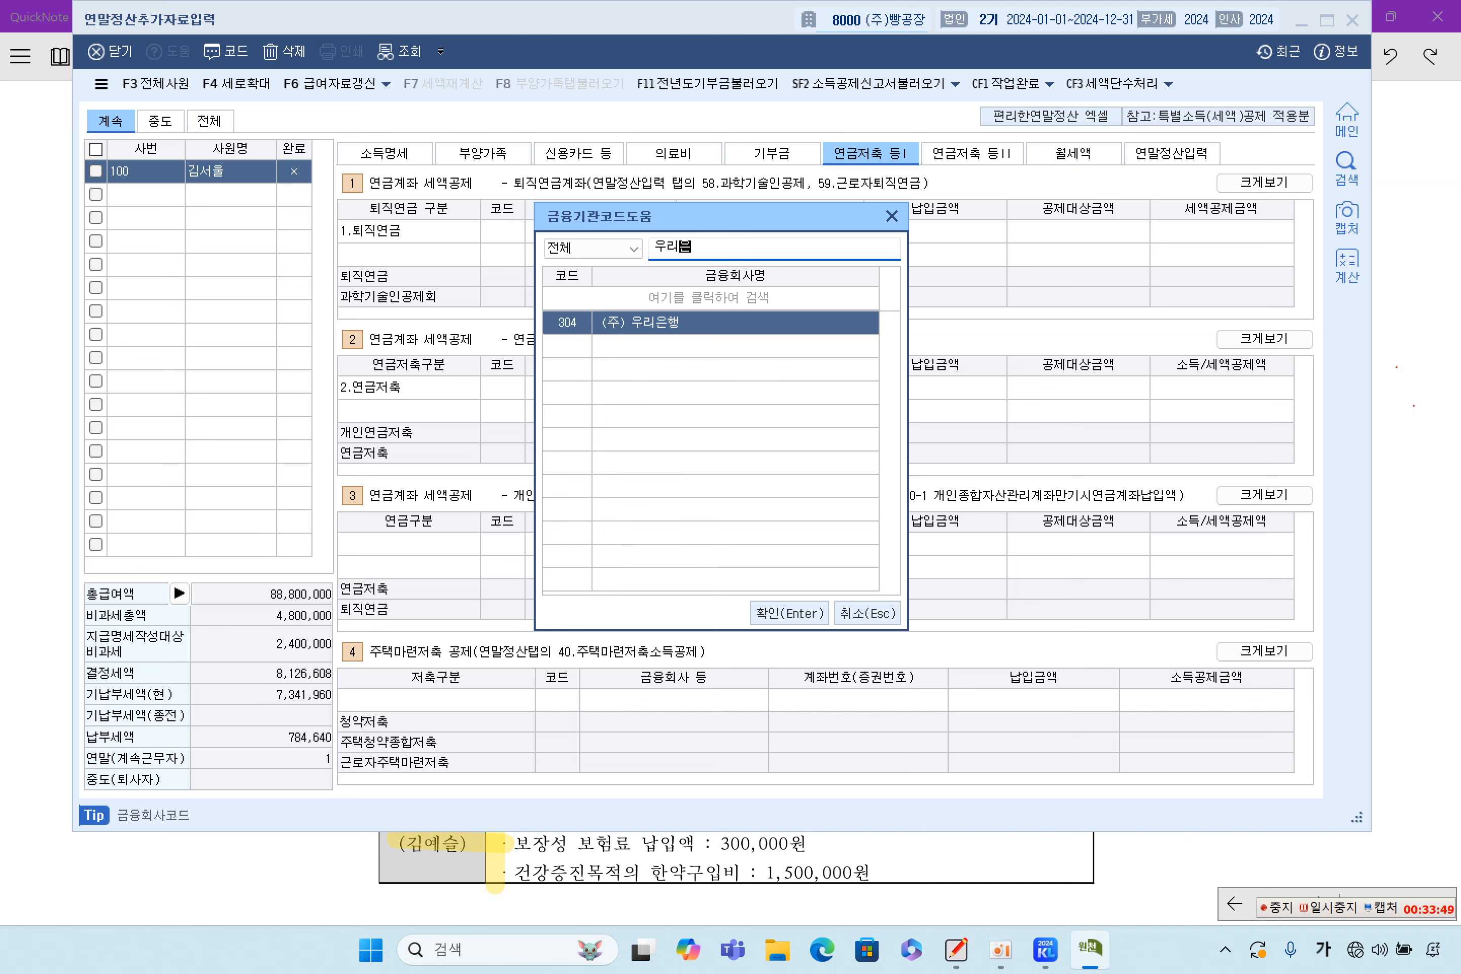
key("Return")
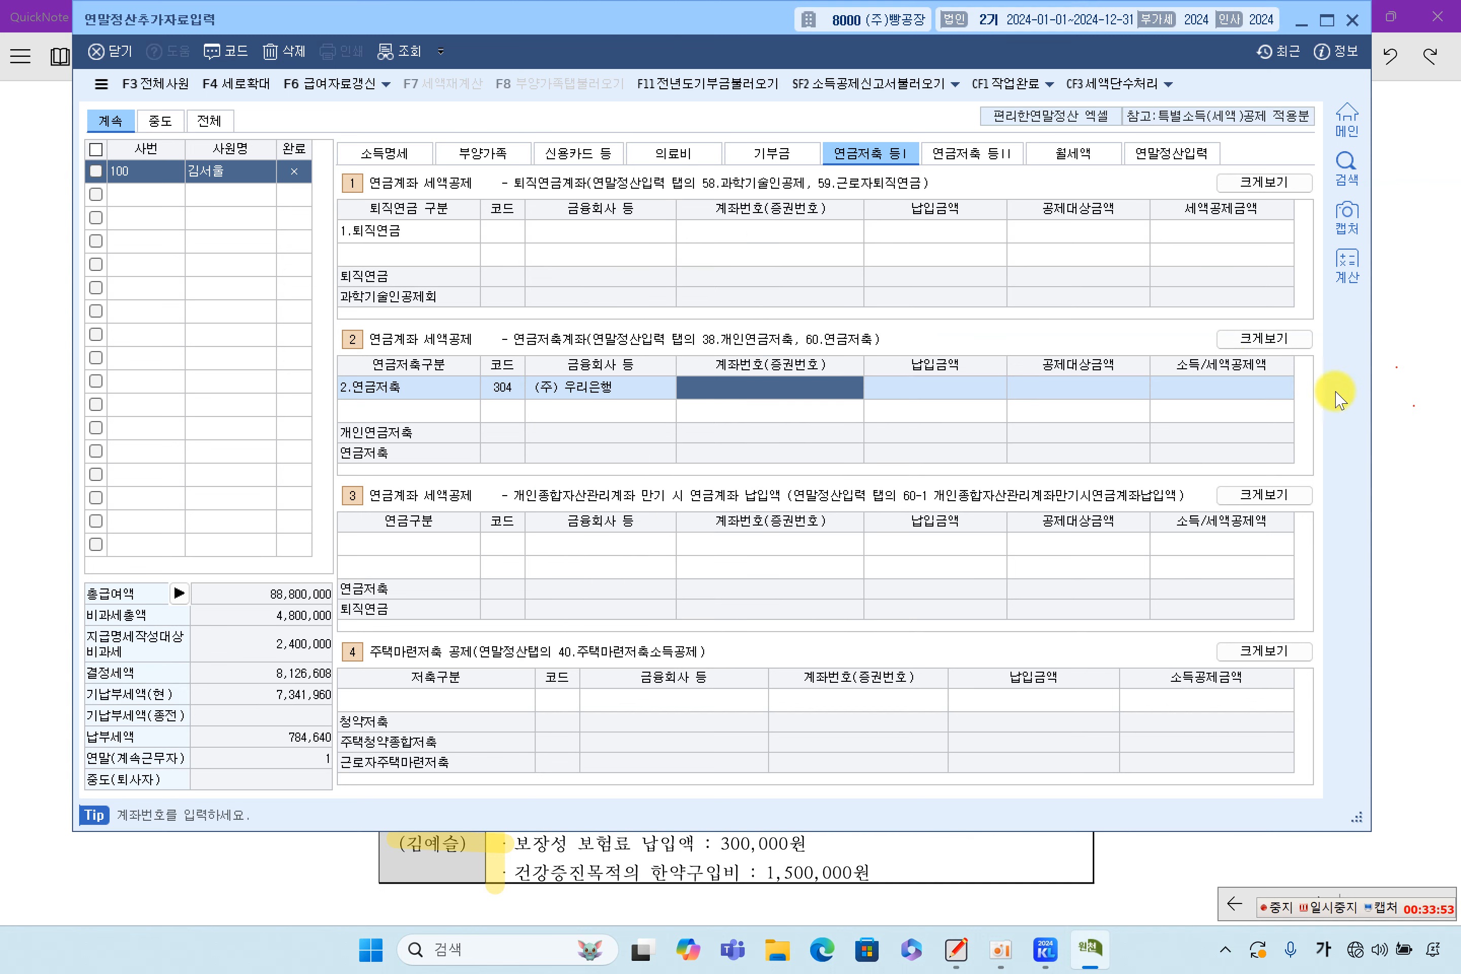
Enter the account number from the case notes and a 1,200,000 payment amount
left_click(1420, 403)
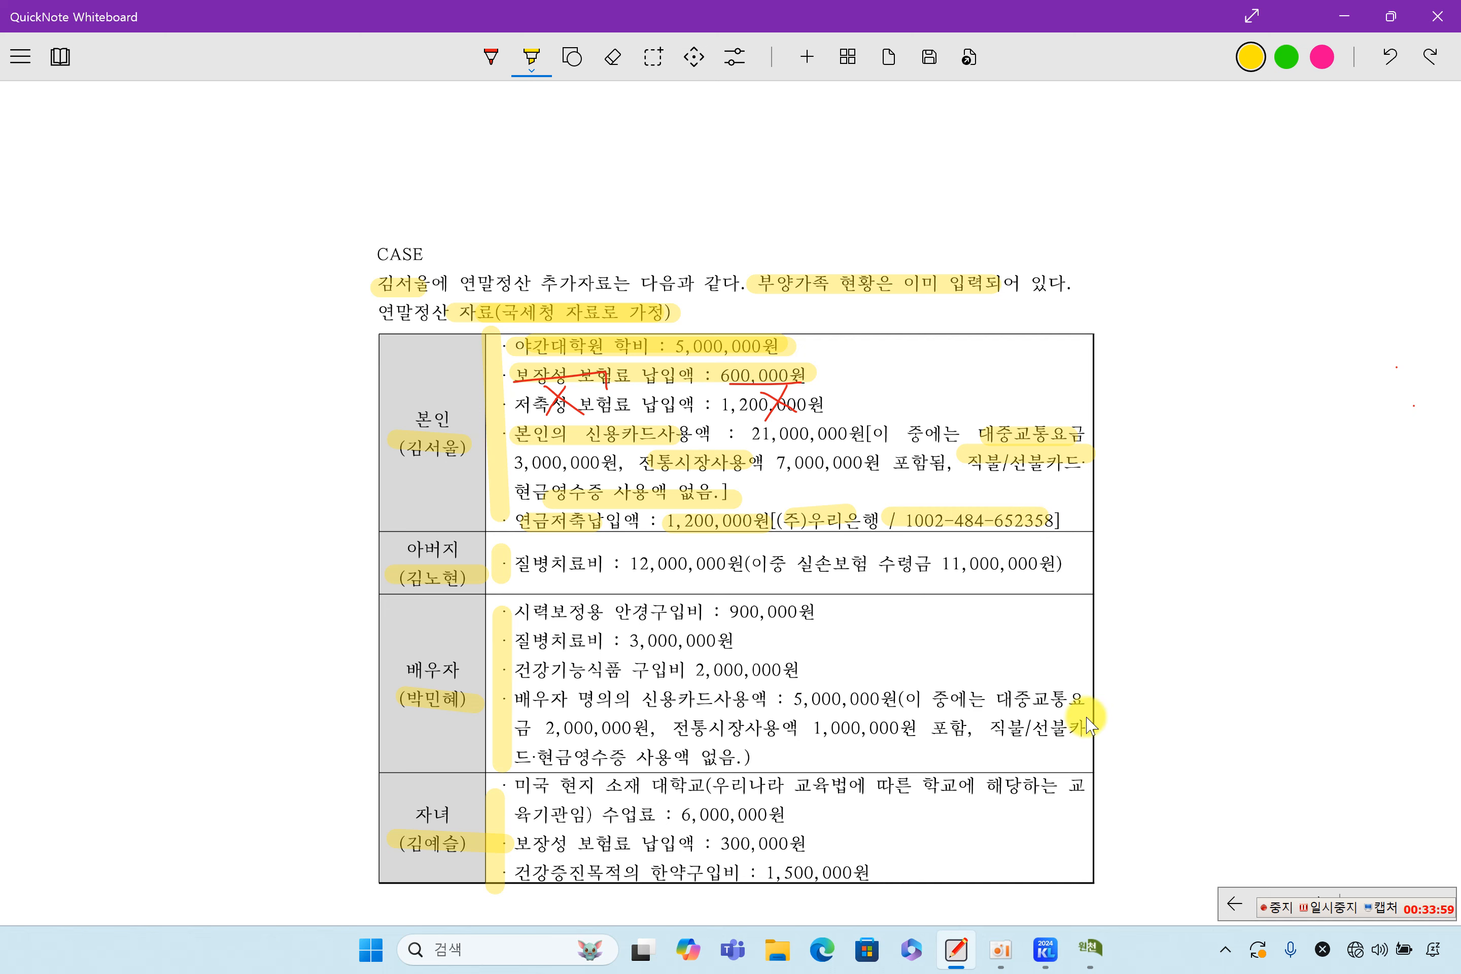
left_click(1097, 942)
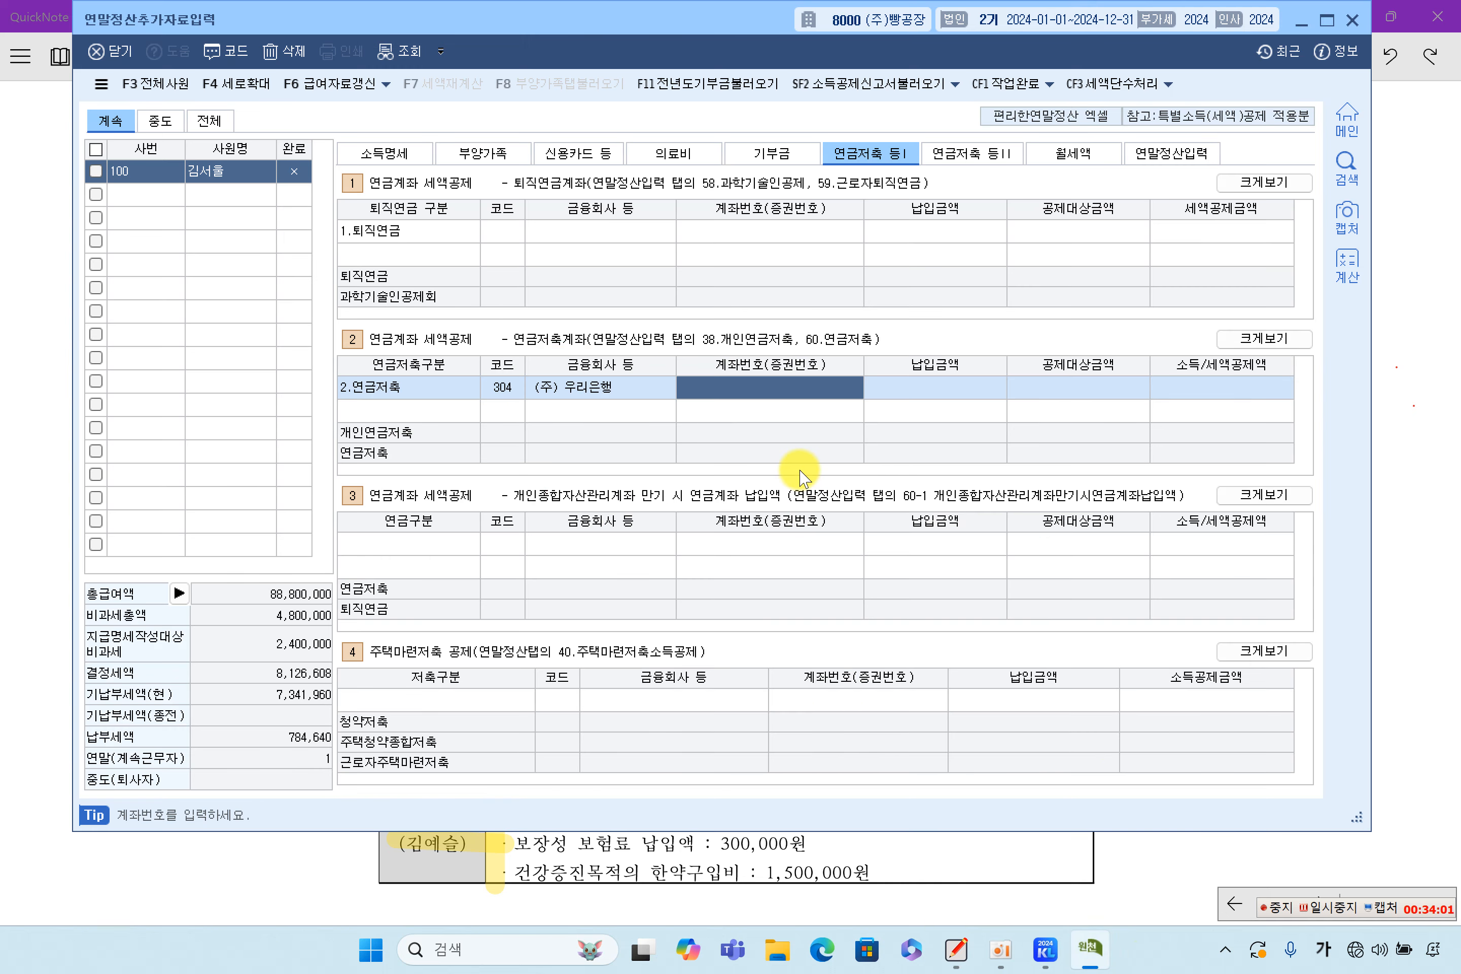
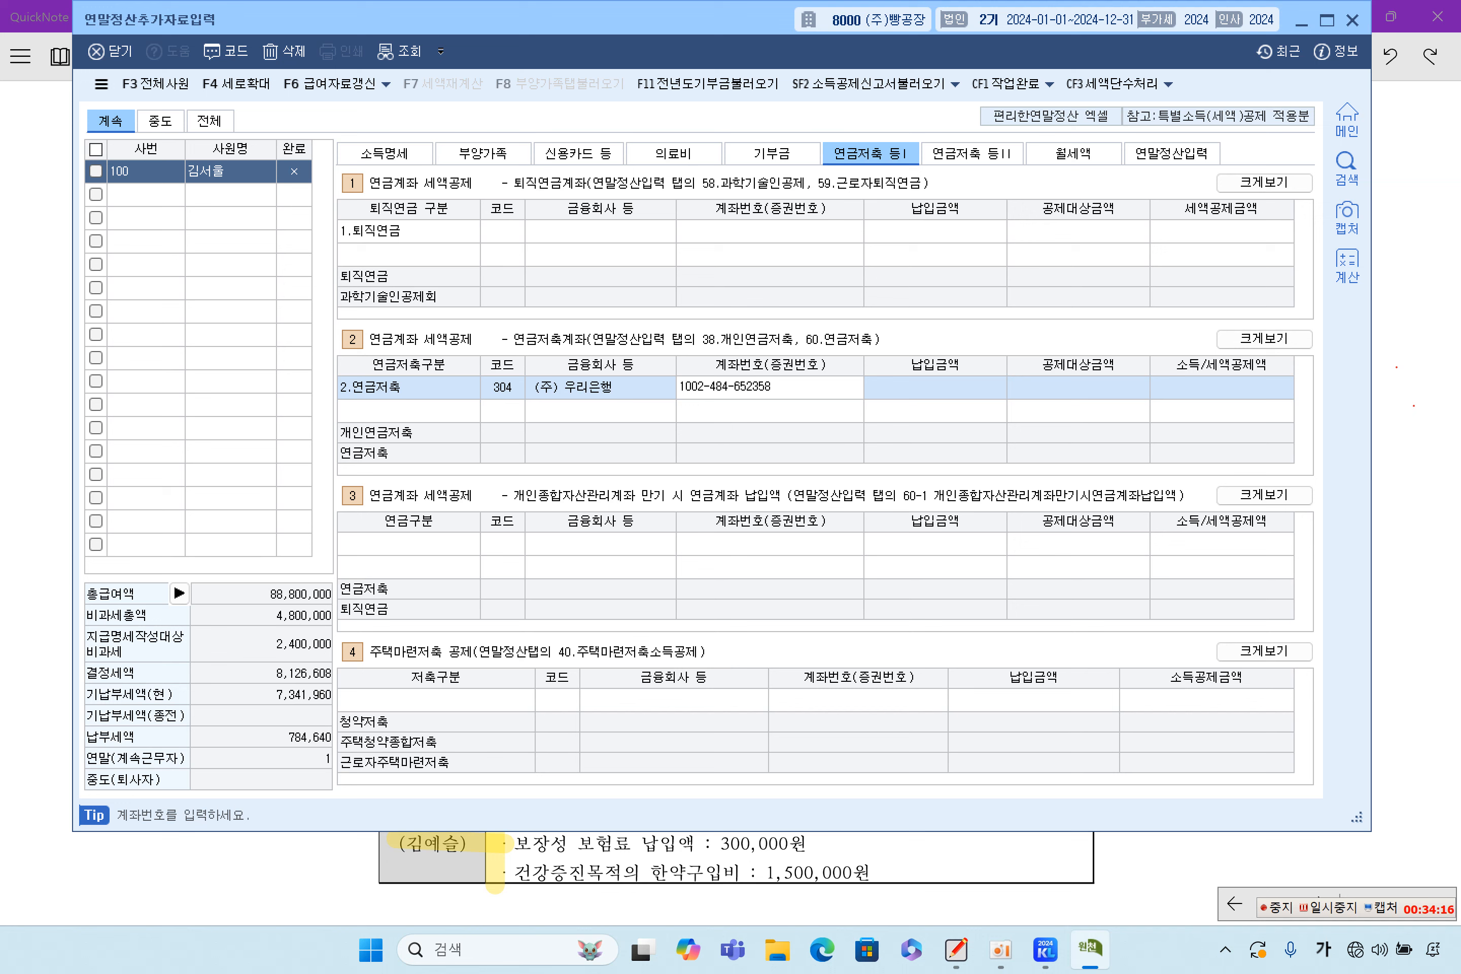
key("Return")
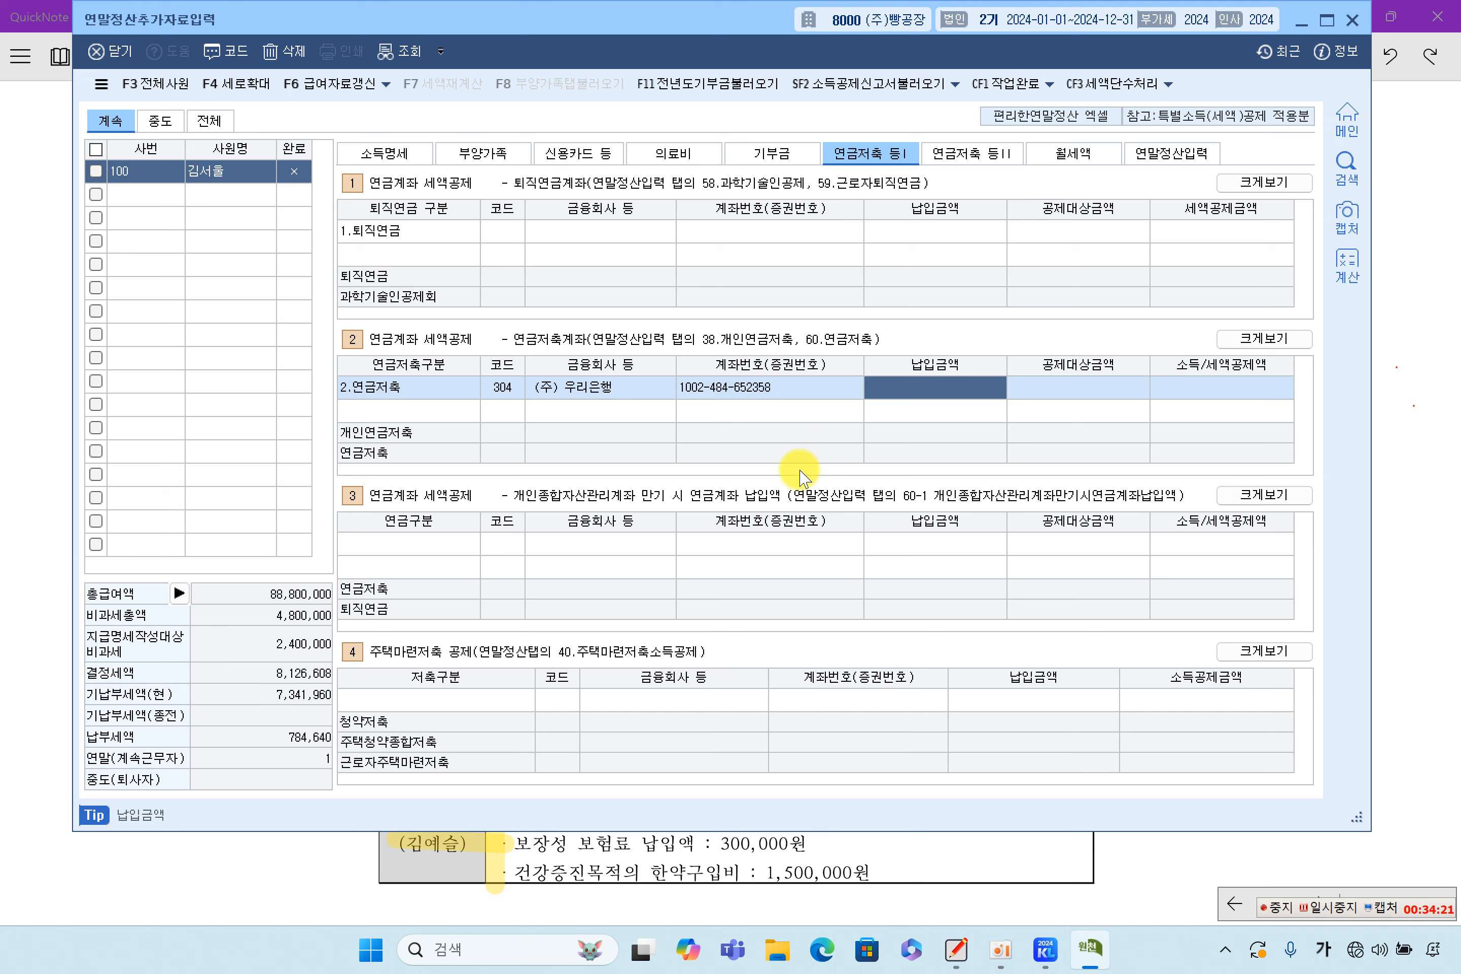
type("1,200")
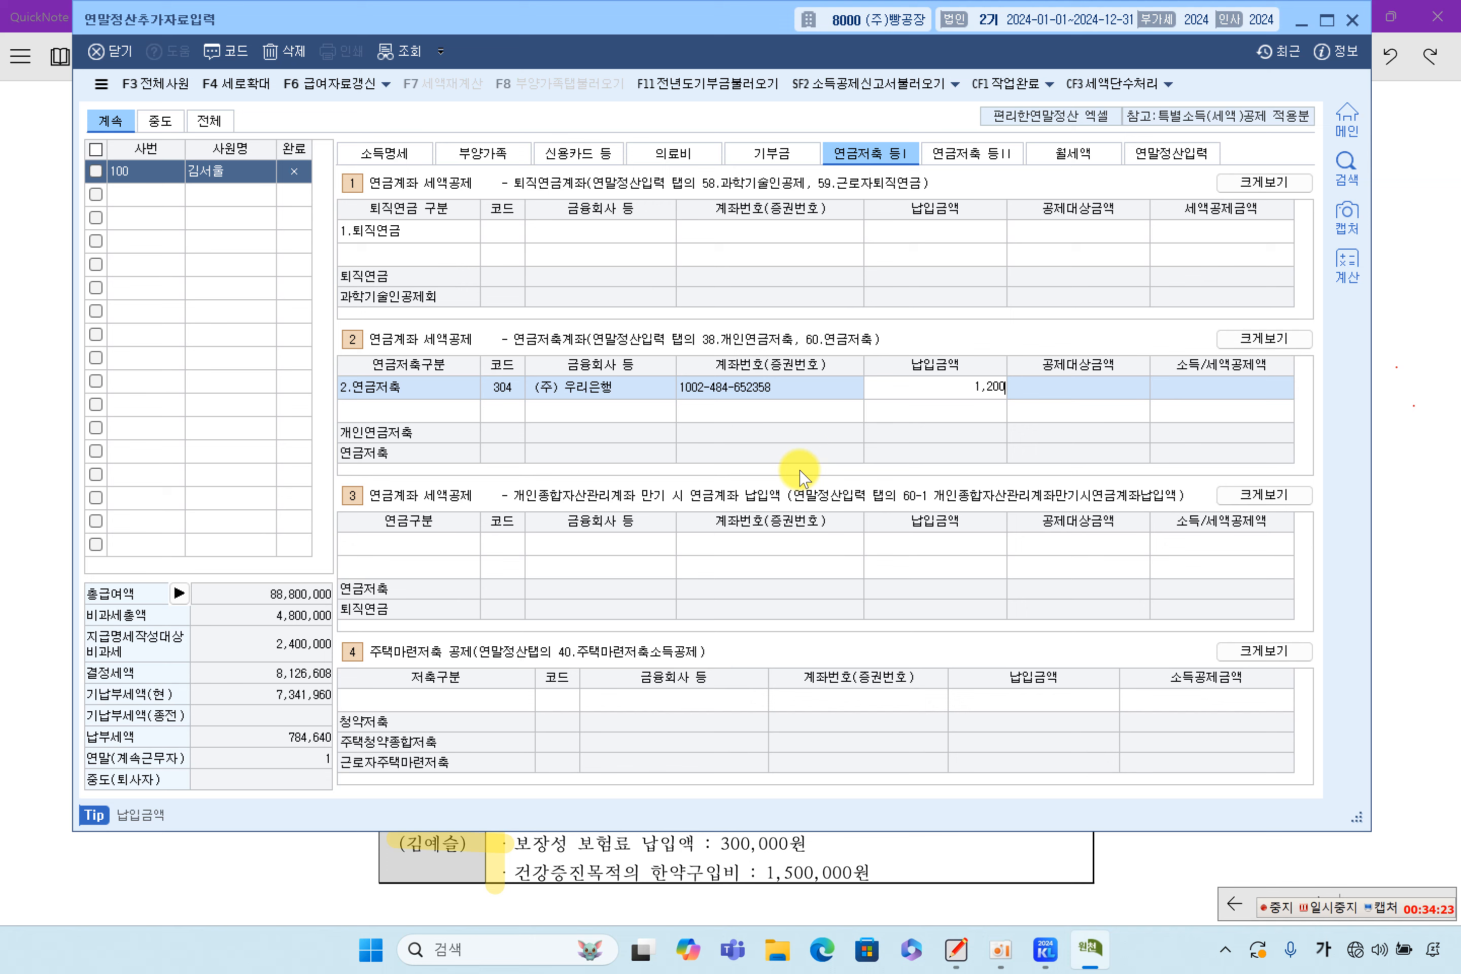
type(",000")
key("Return")
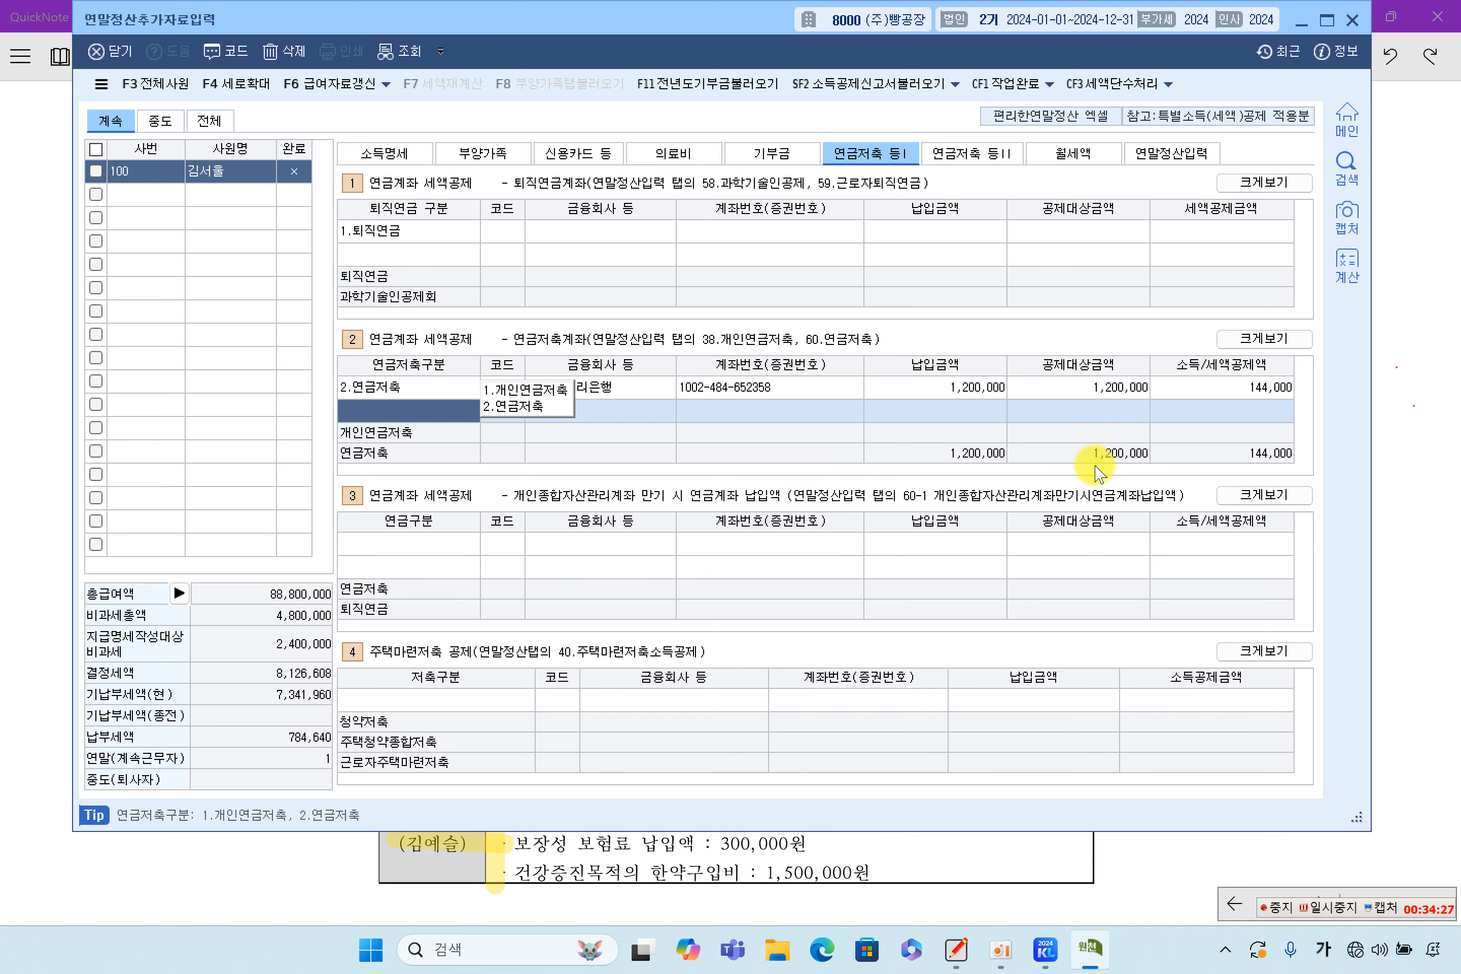
left_click(975, 388)
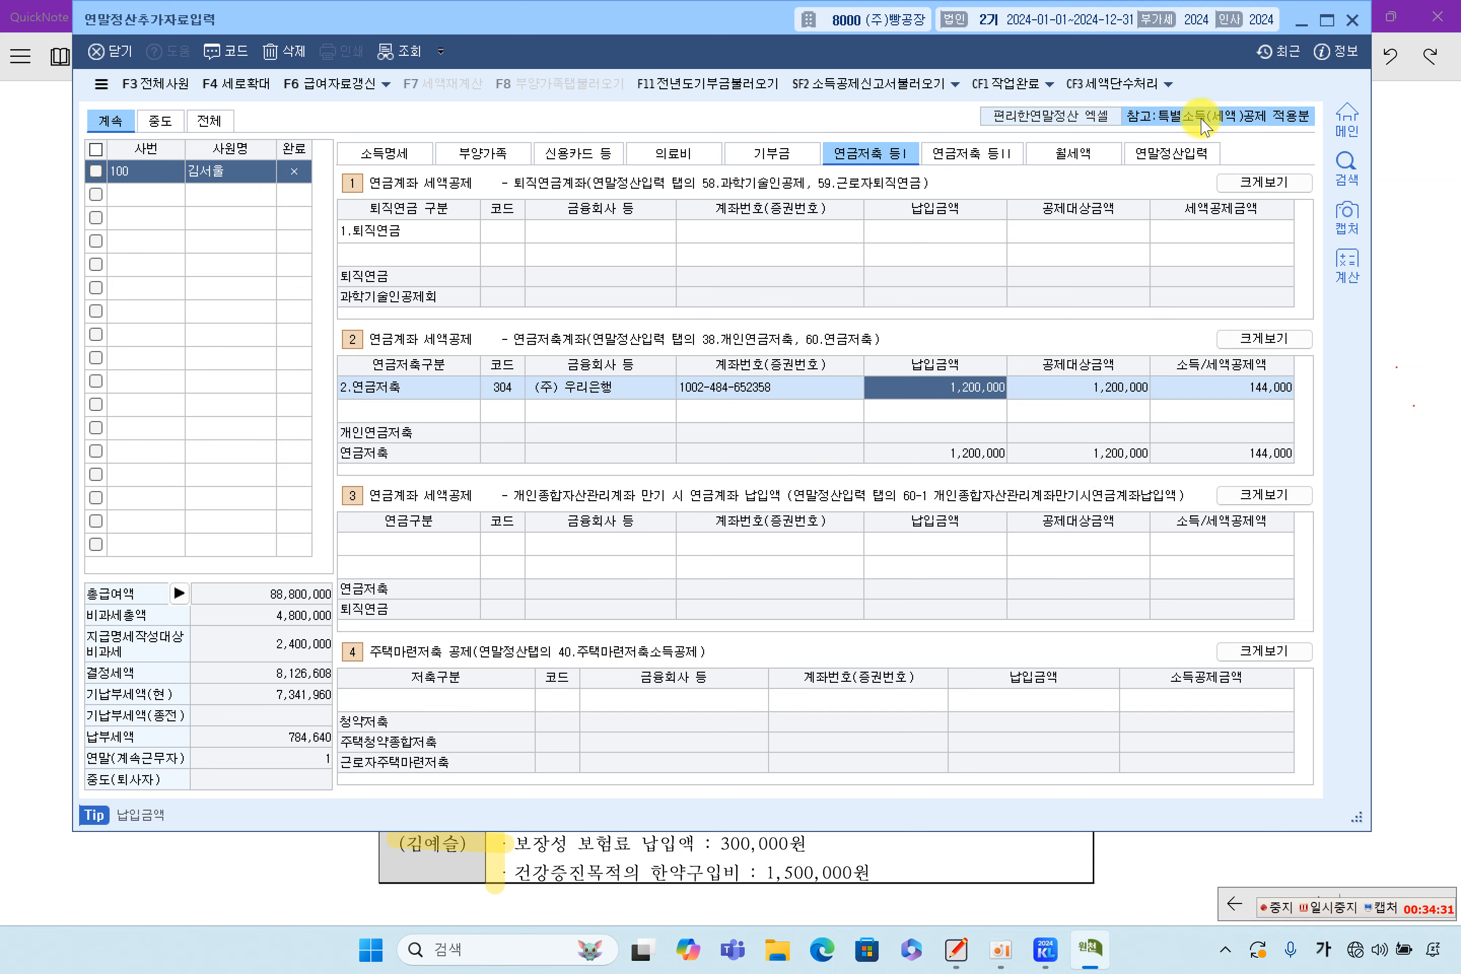
left_click(1175, 156)
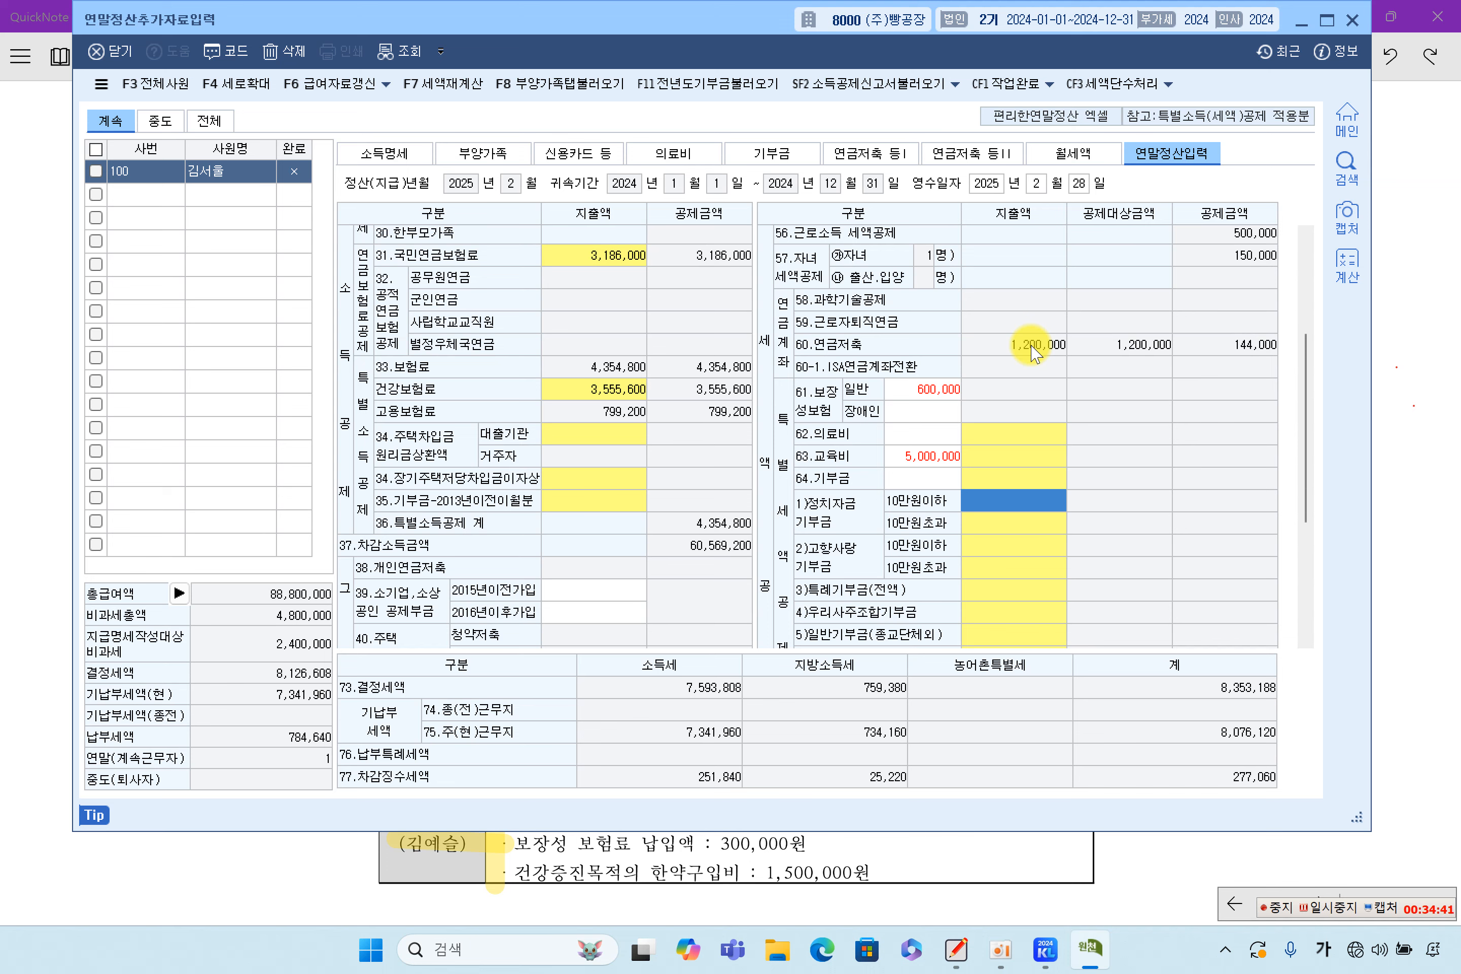
Scroll through the 연말정산입력 totals, checking the national pension premium and 21,000,000 credit card usage
scroll(767, 273, "up", 3)
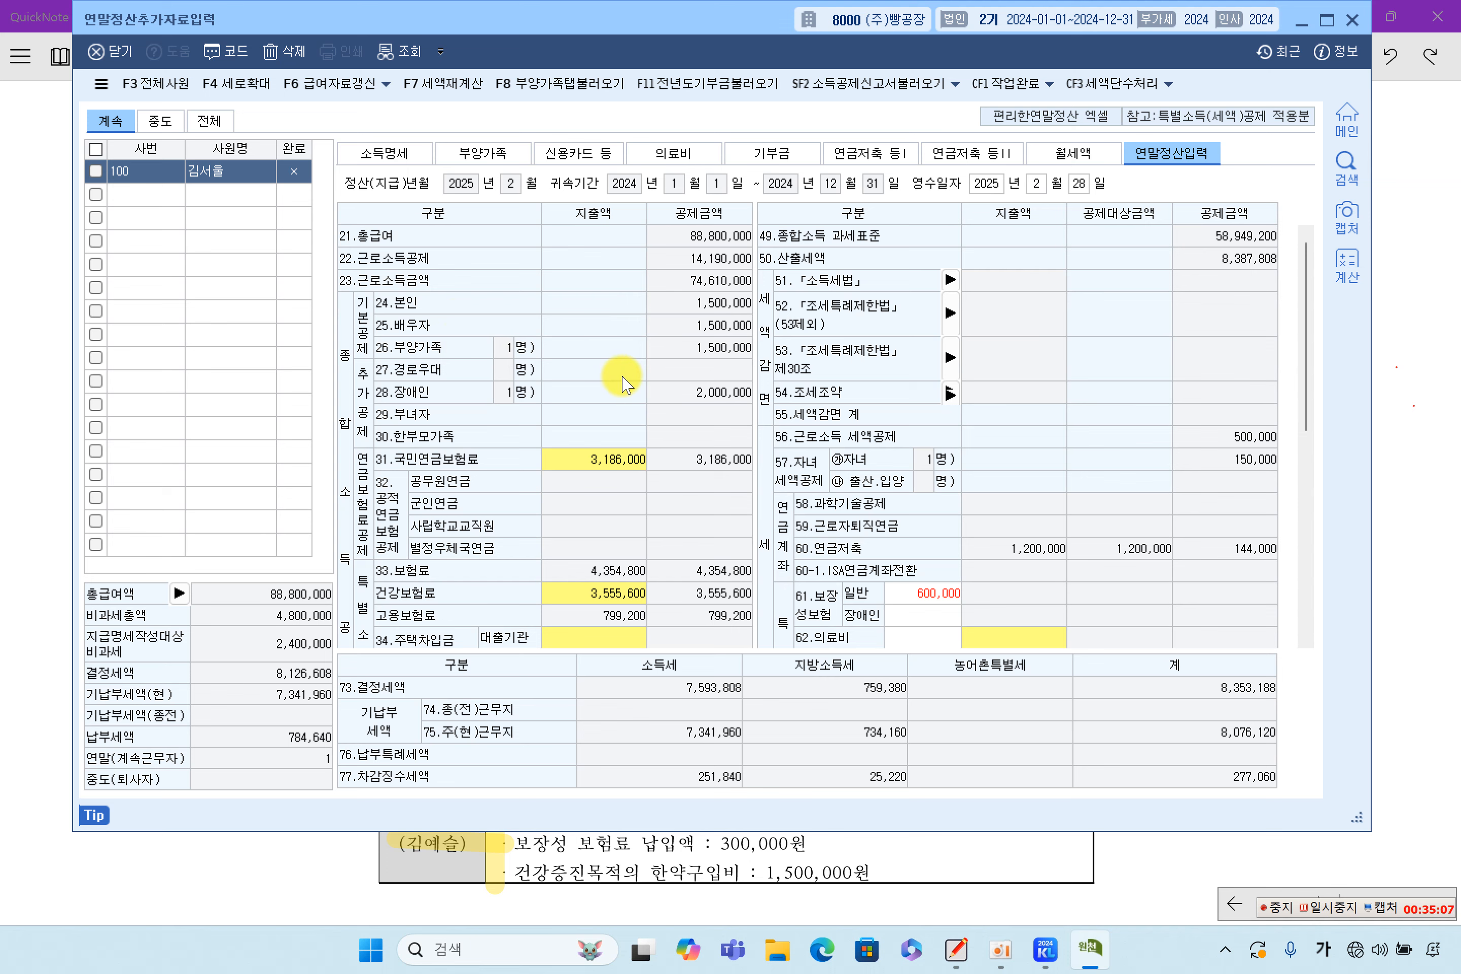
scroll(620, 377, "down", 2)
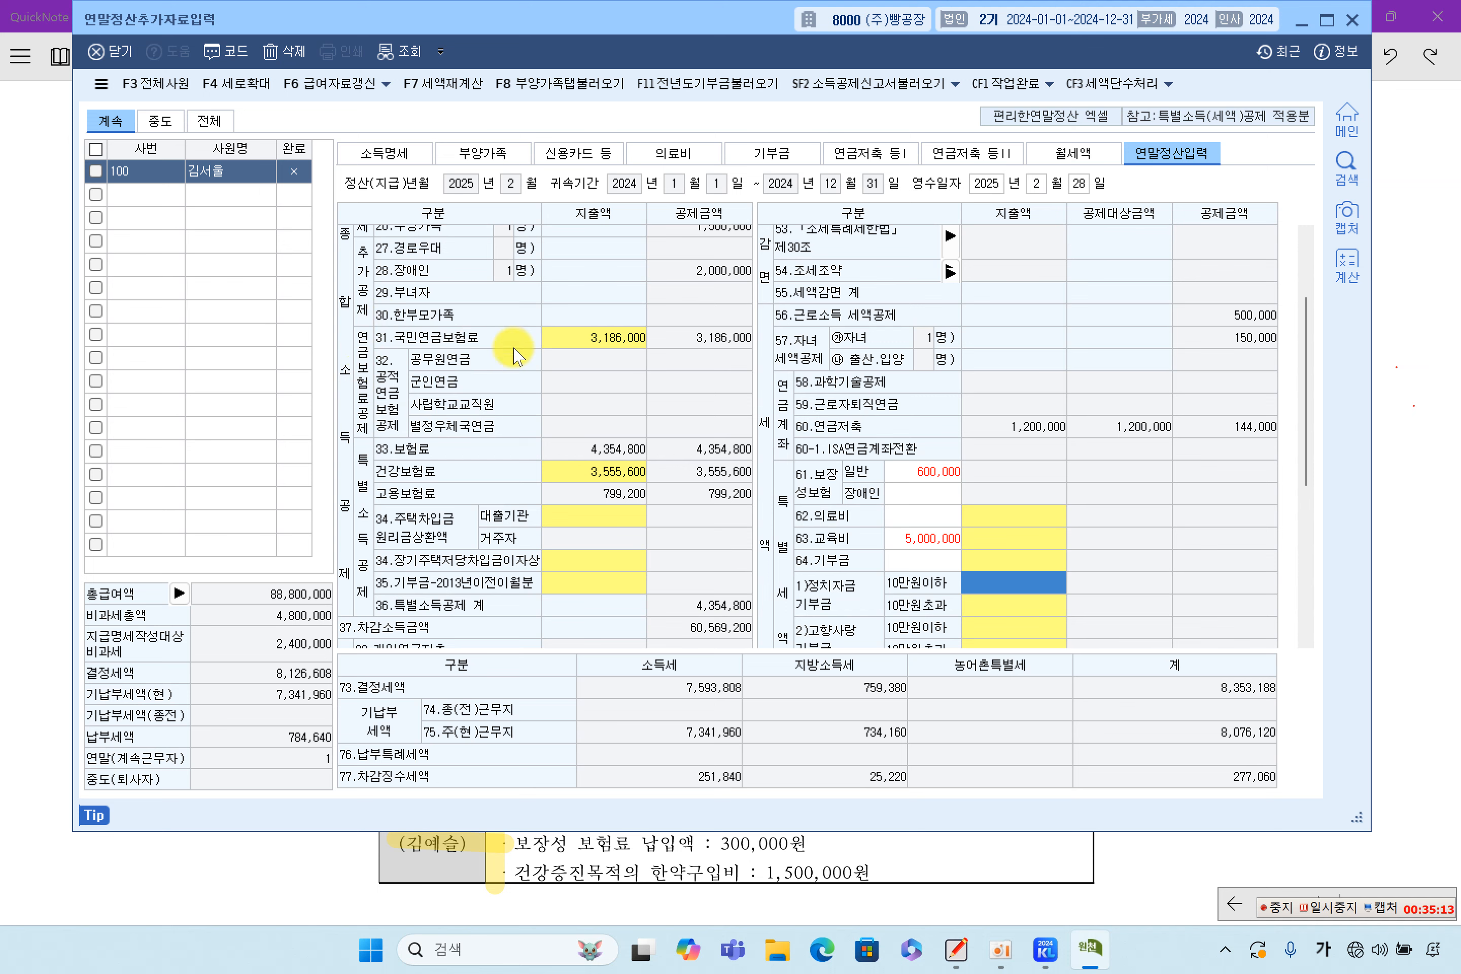
left_click(597, 336)
scroll(607, 453, "down", 2)
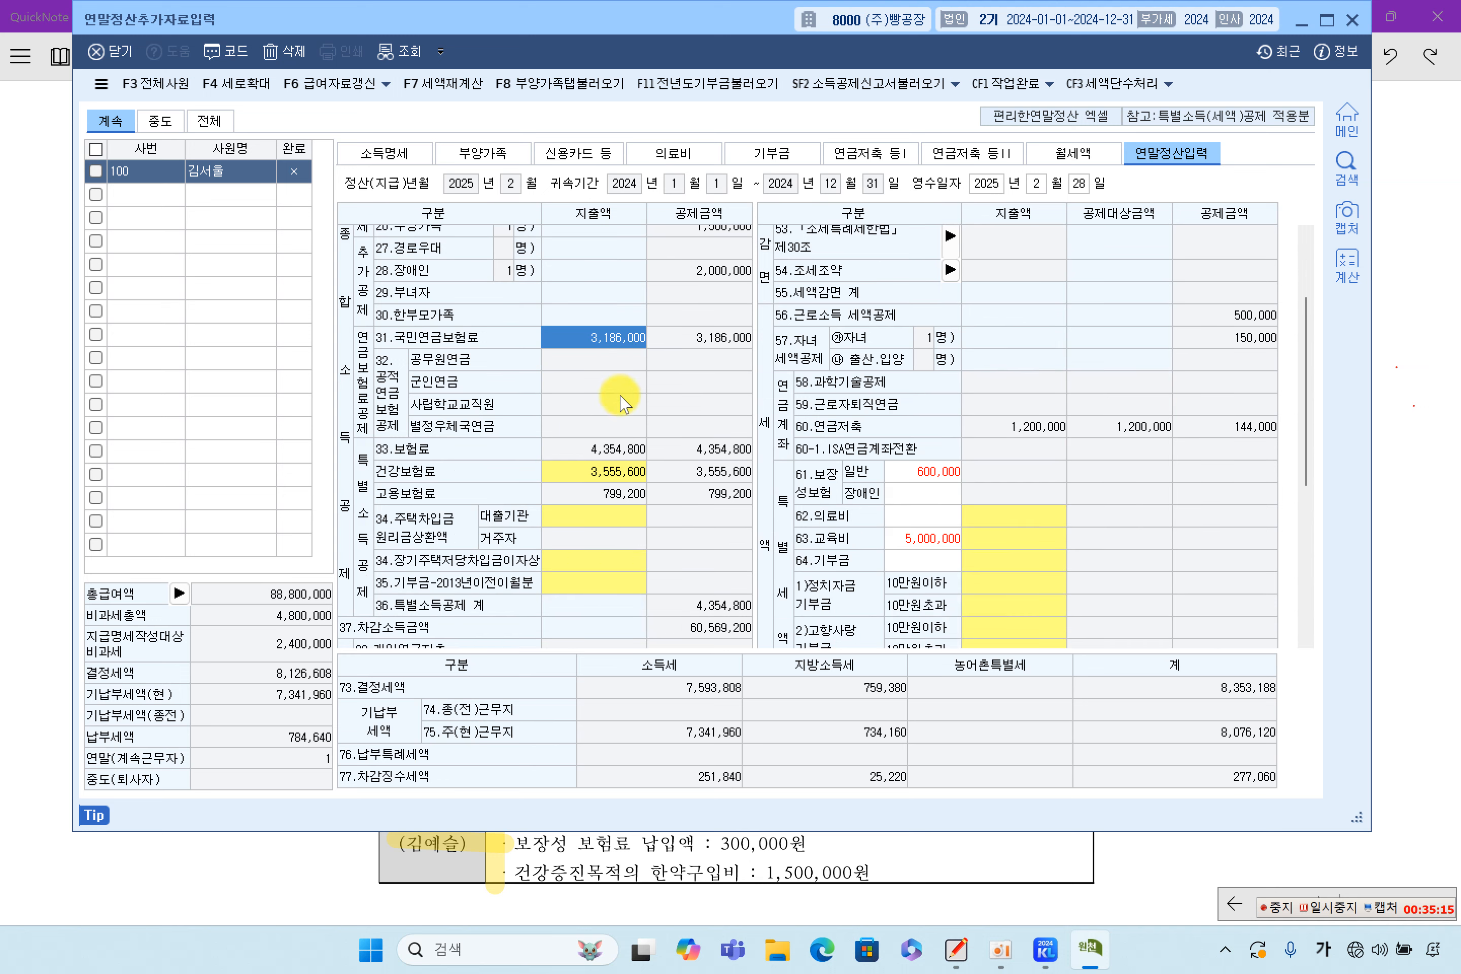
scroll(600, 411, "down", 2)
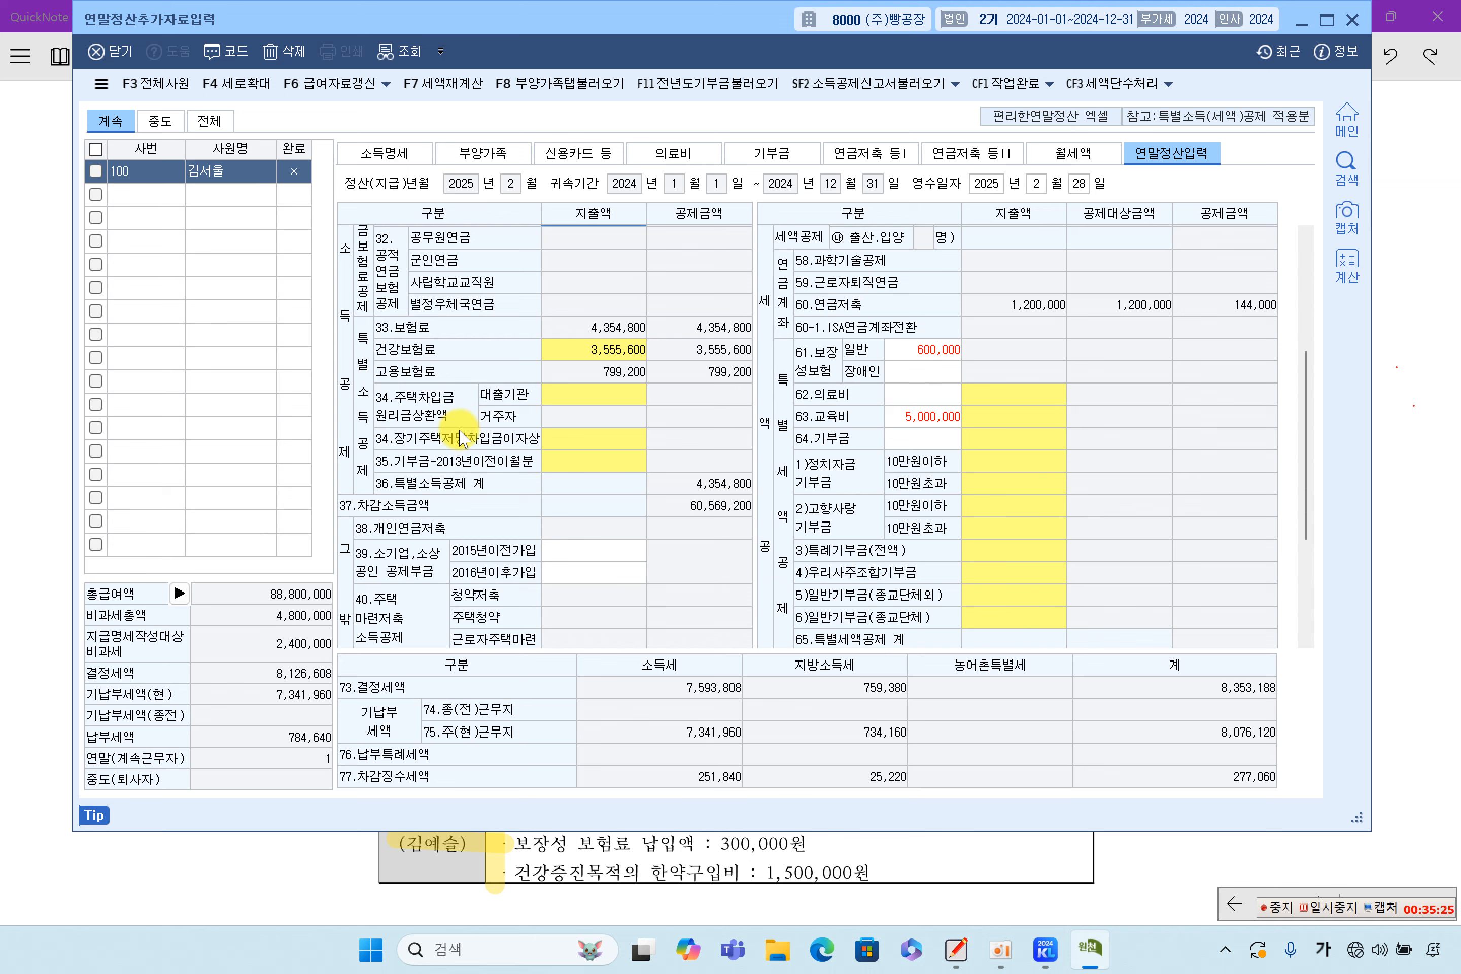
scroll(464, 437, "down", 3)
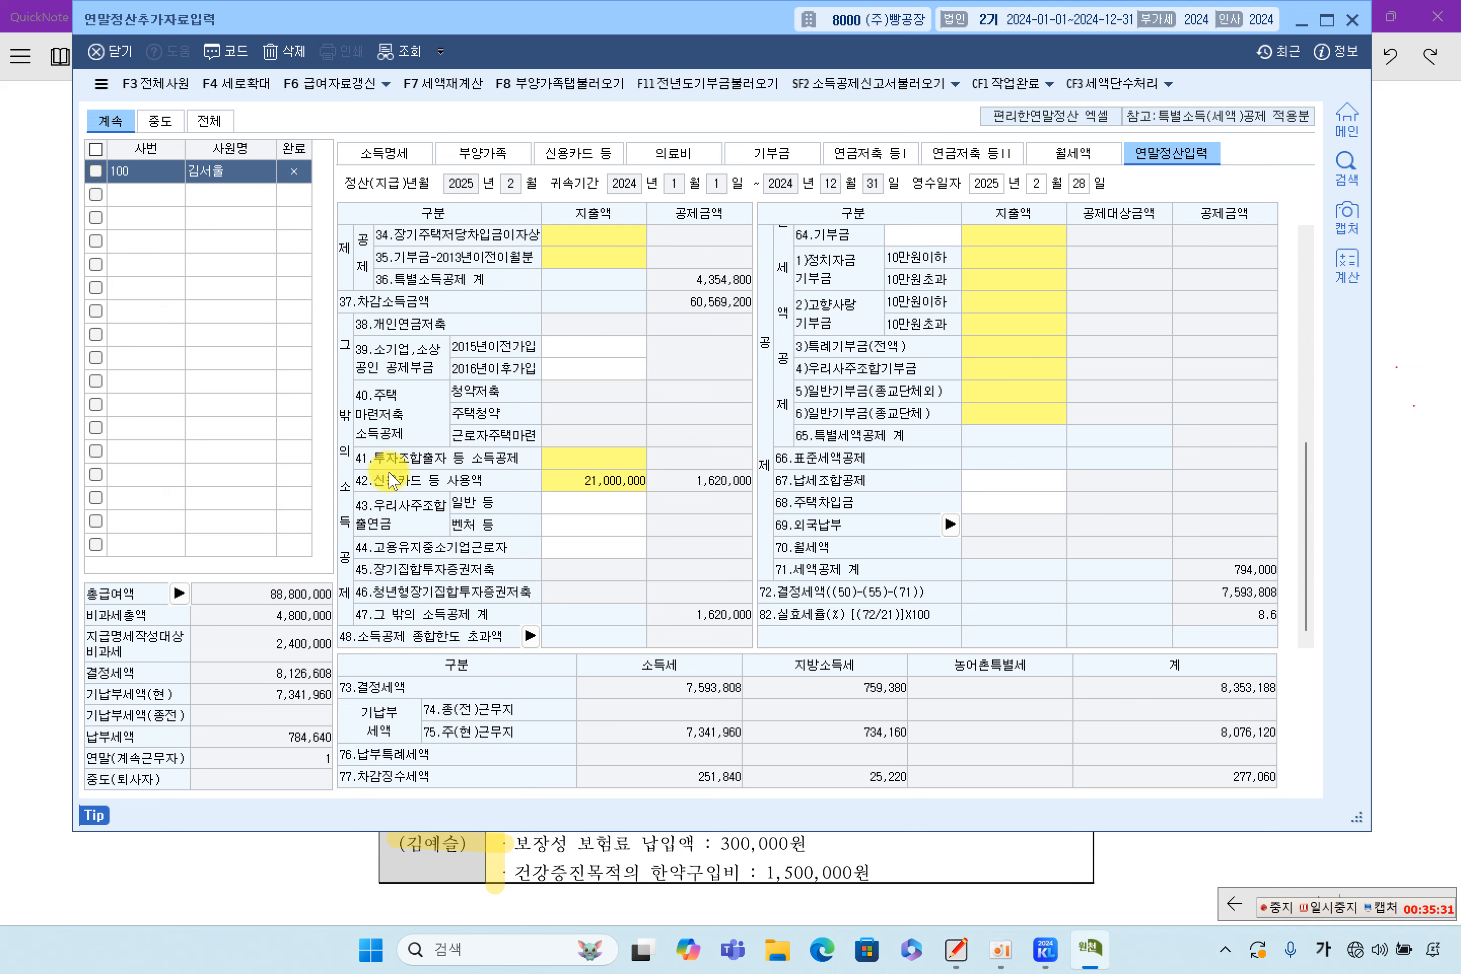
left_click(588, 483)
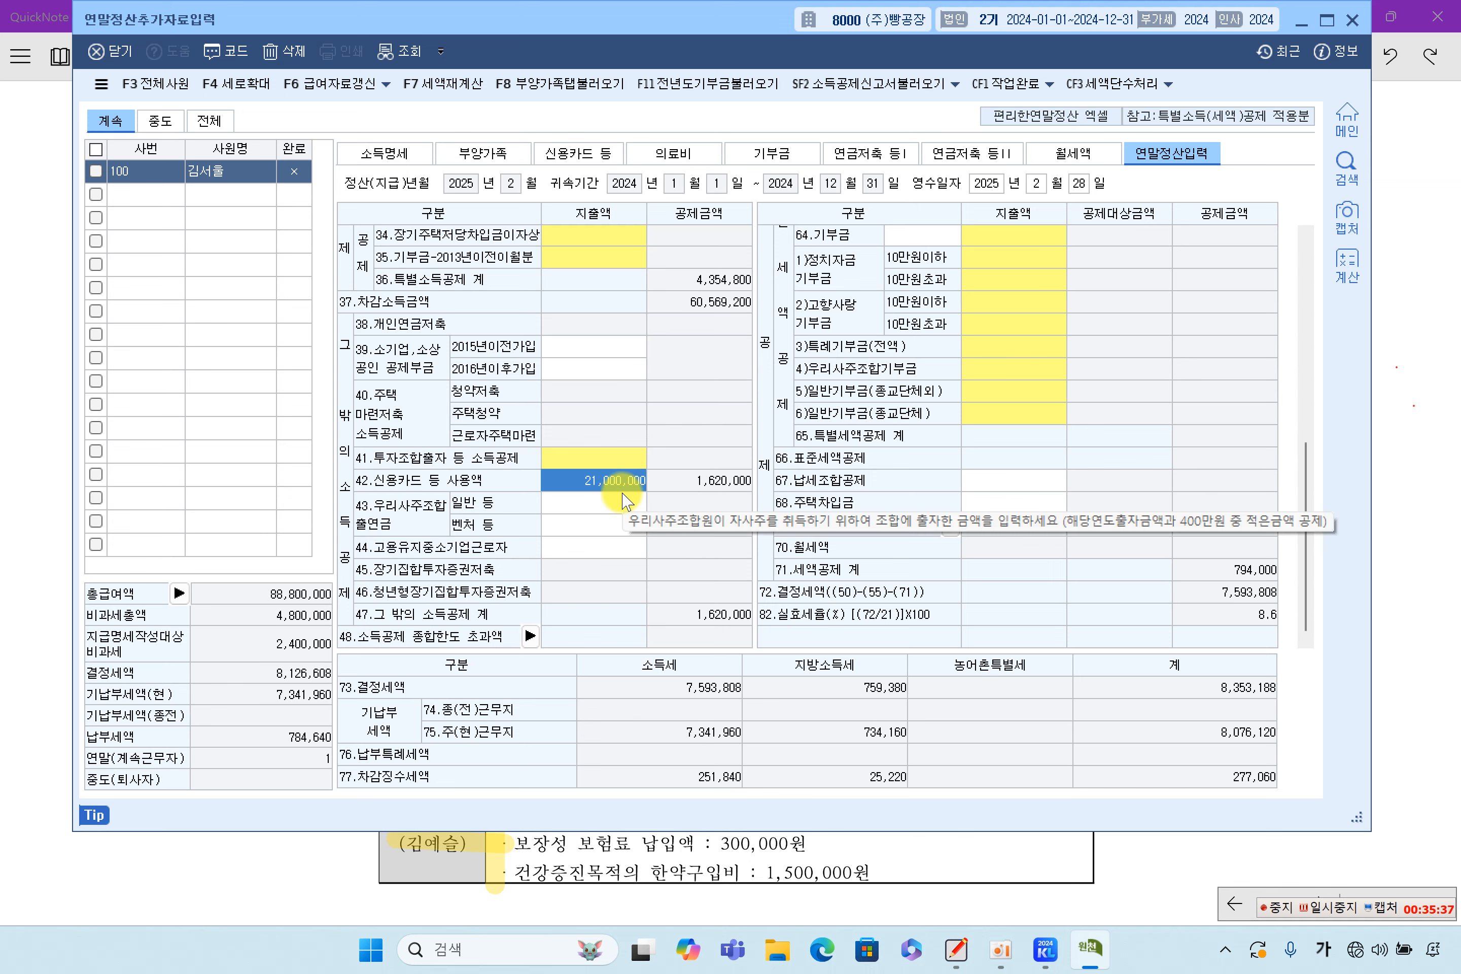
scroll(849, 468, "up", 10)
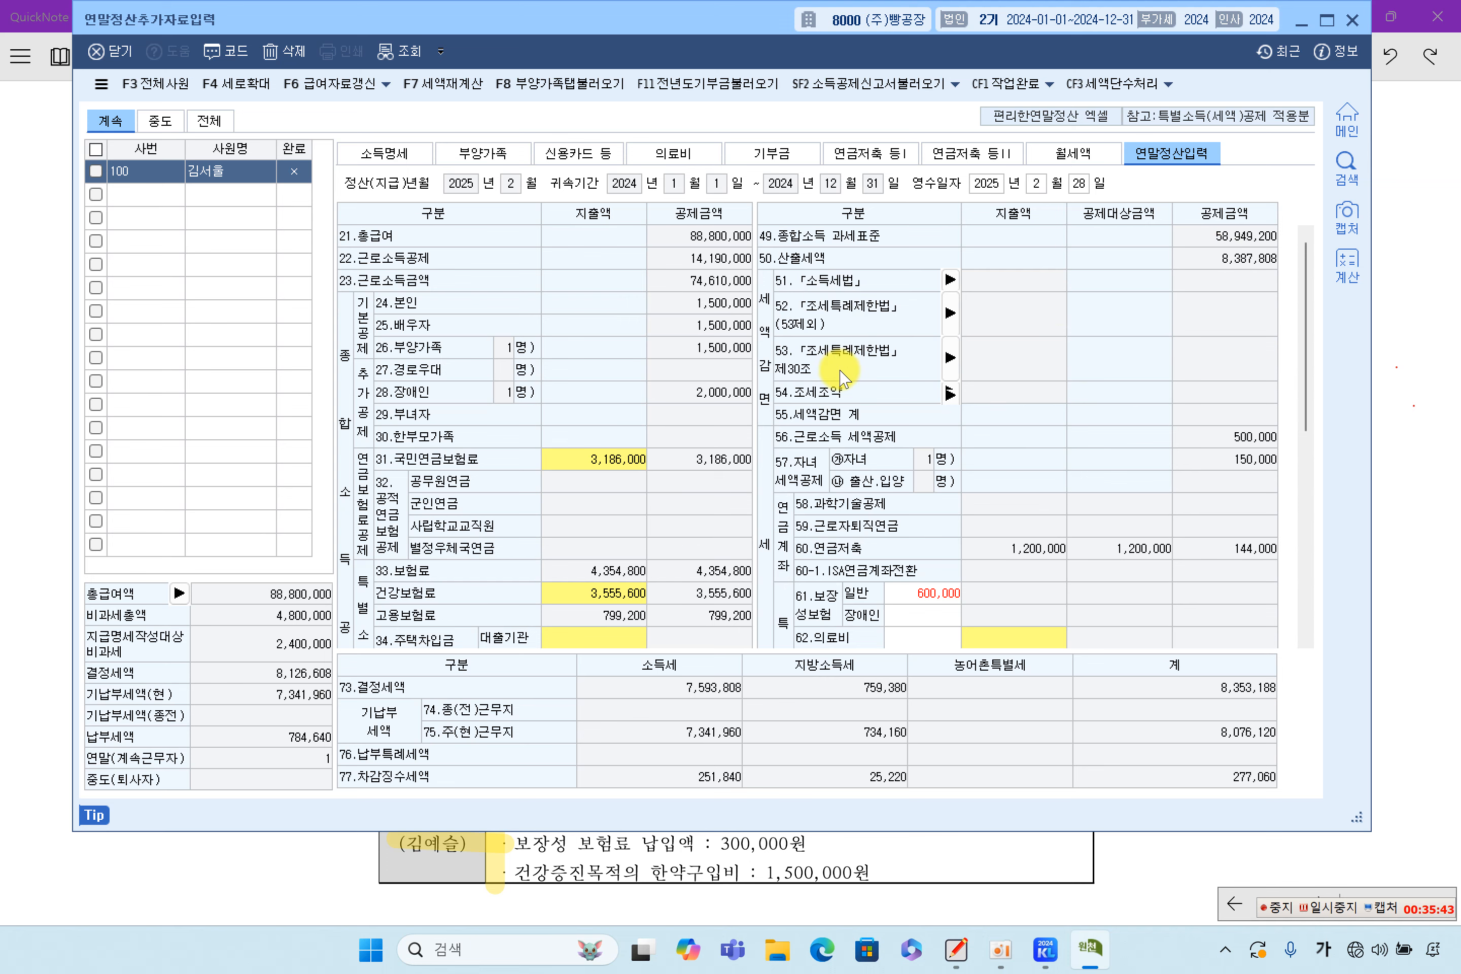
scroll(843, 377, "down", 2)
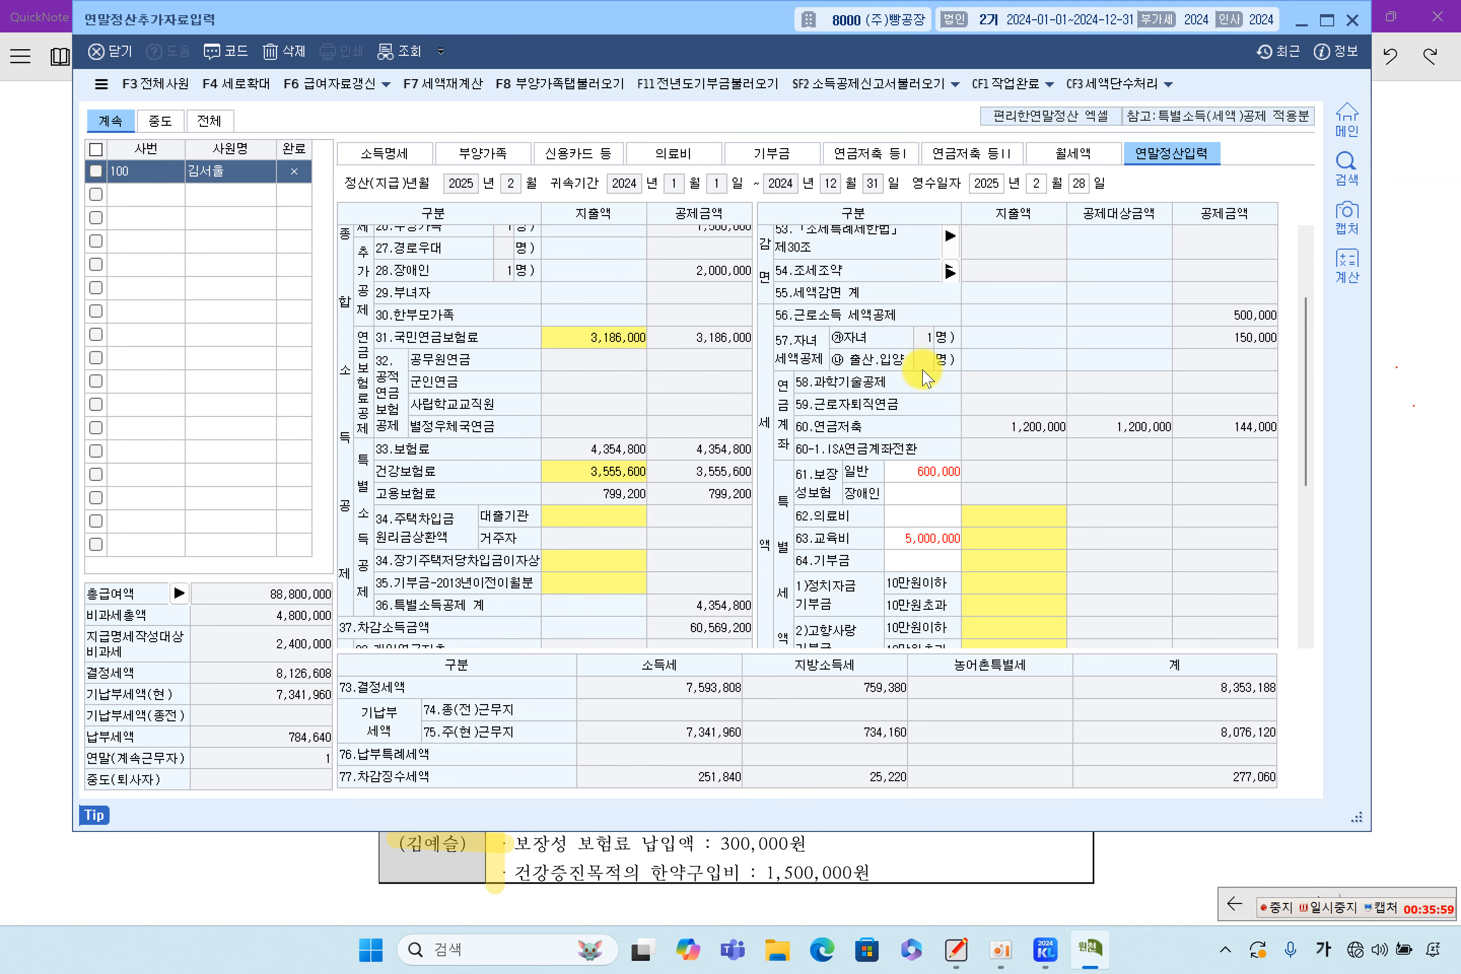
scroll(925, 364, "down", 2)
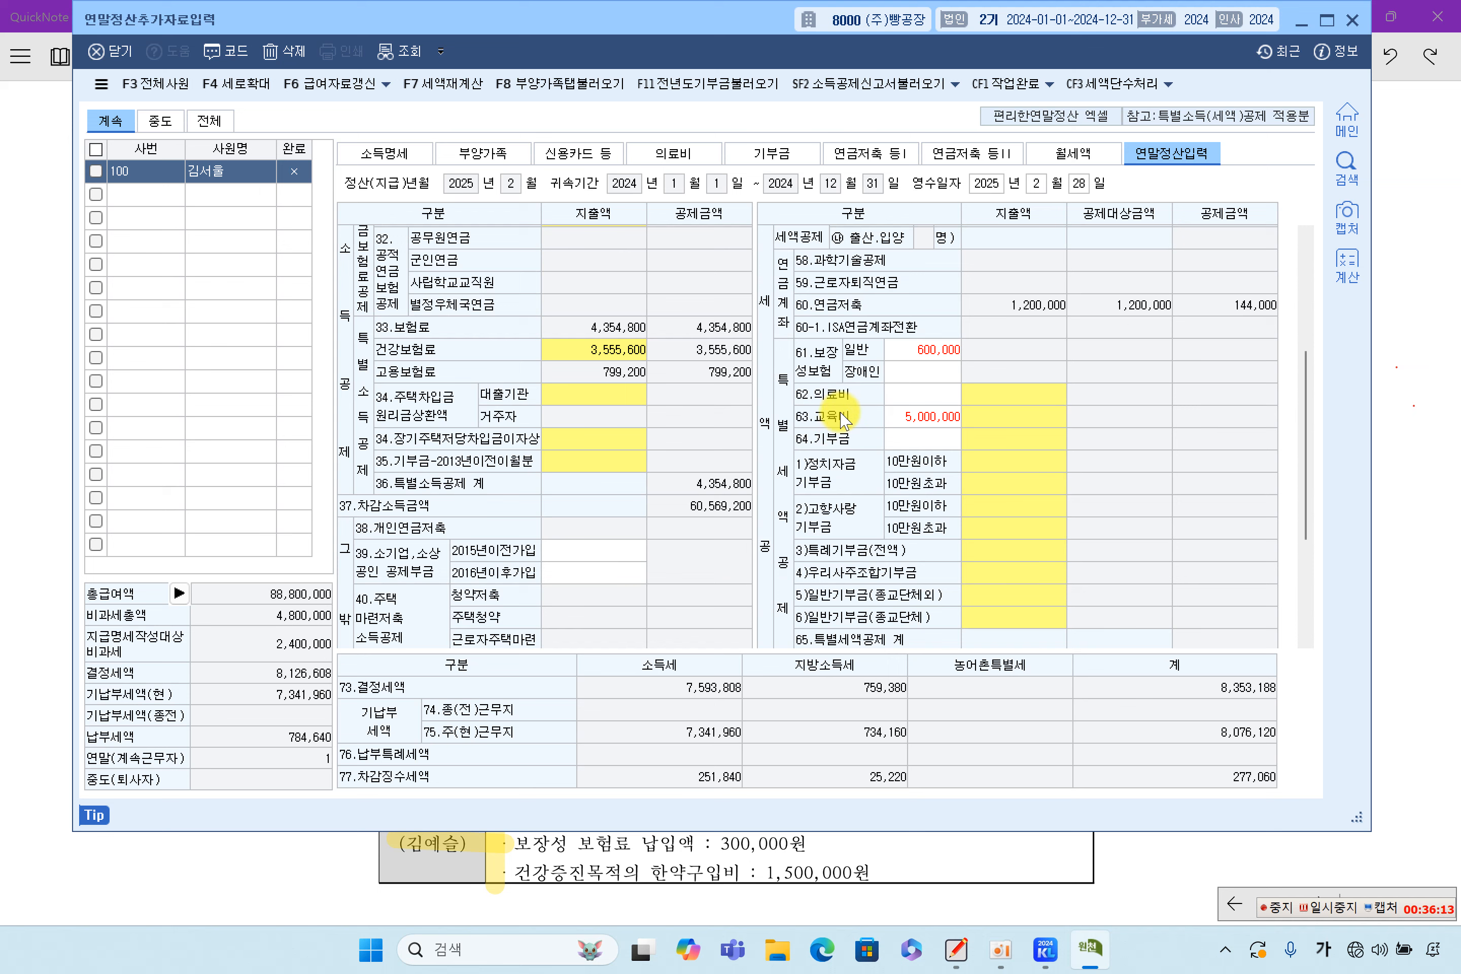
scroll(828, 457, "down", 3)
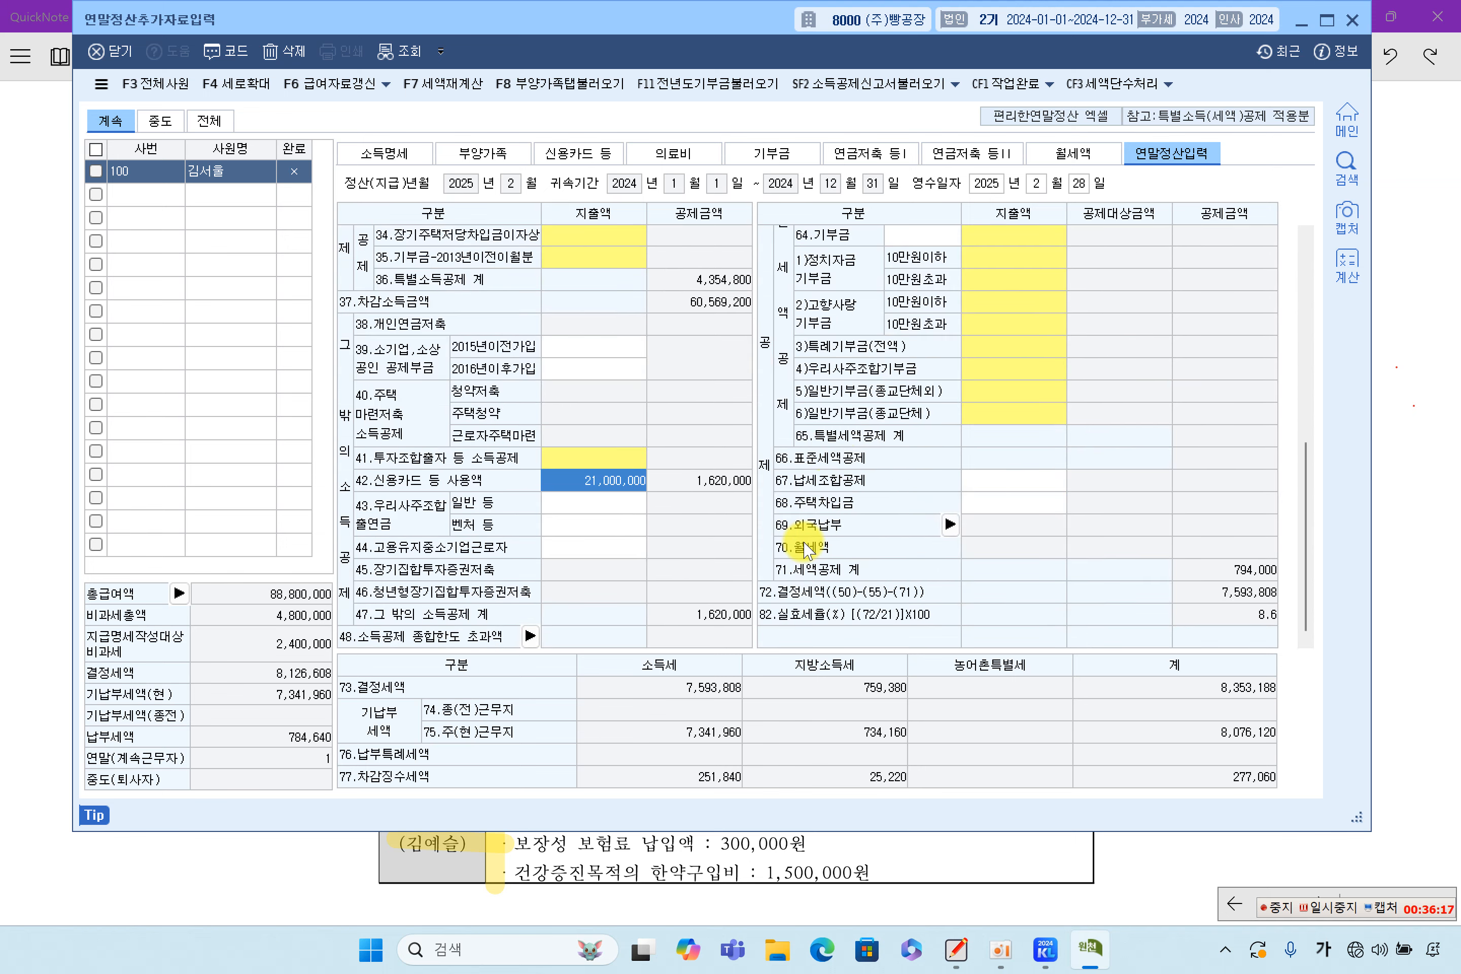
scroll(807, 549, "up", 6)
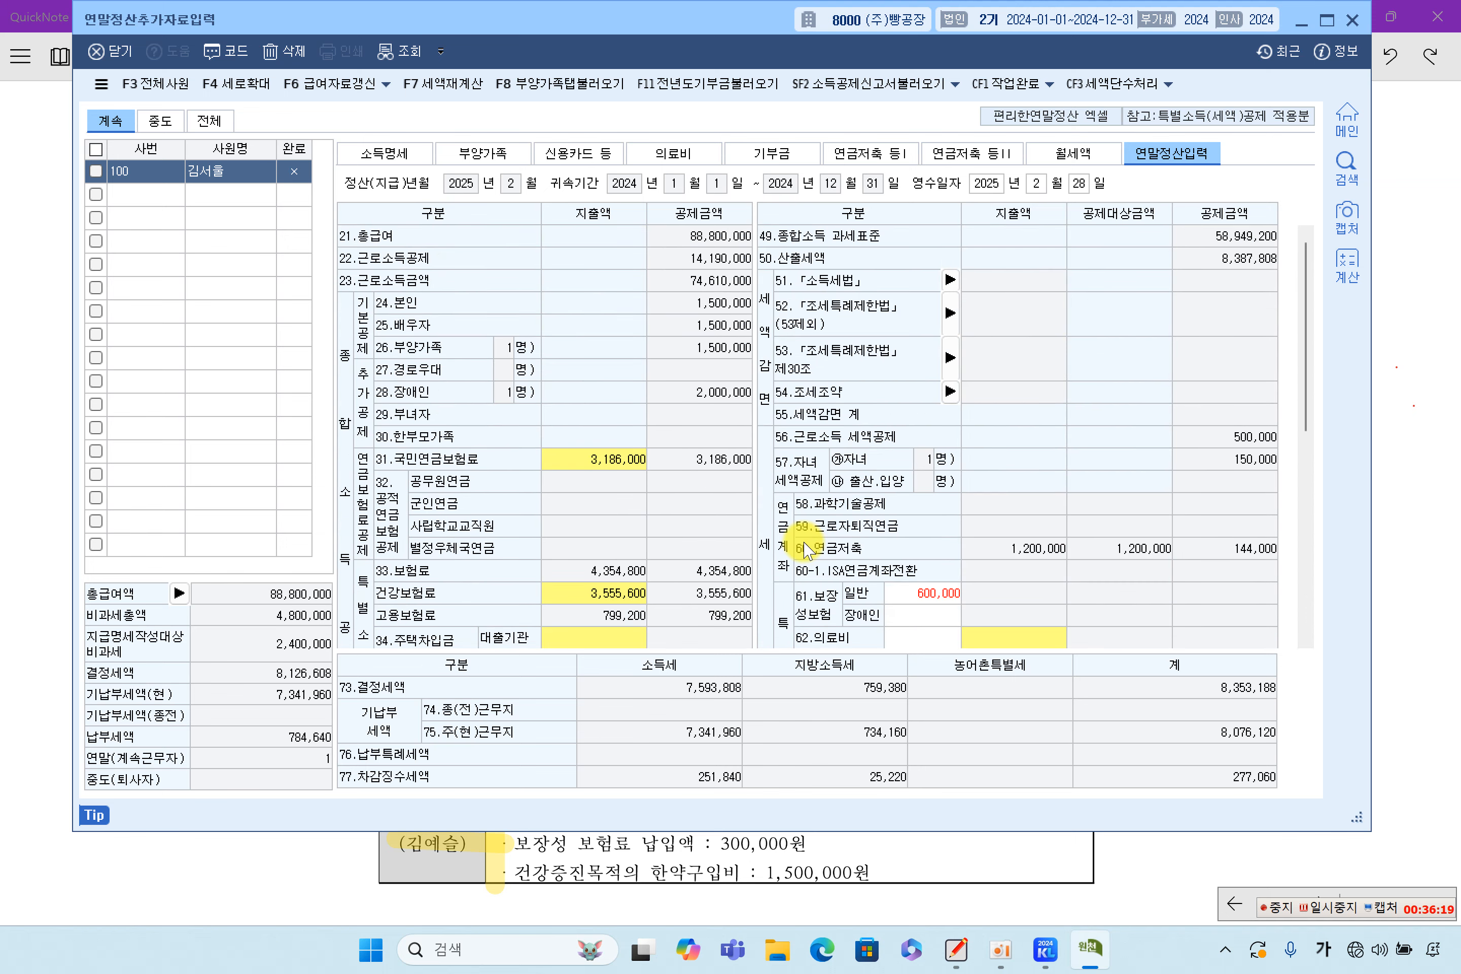
scroll(807, 550, "down", 6)
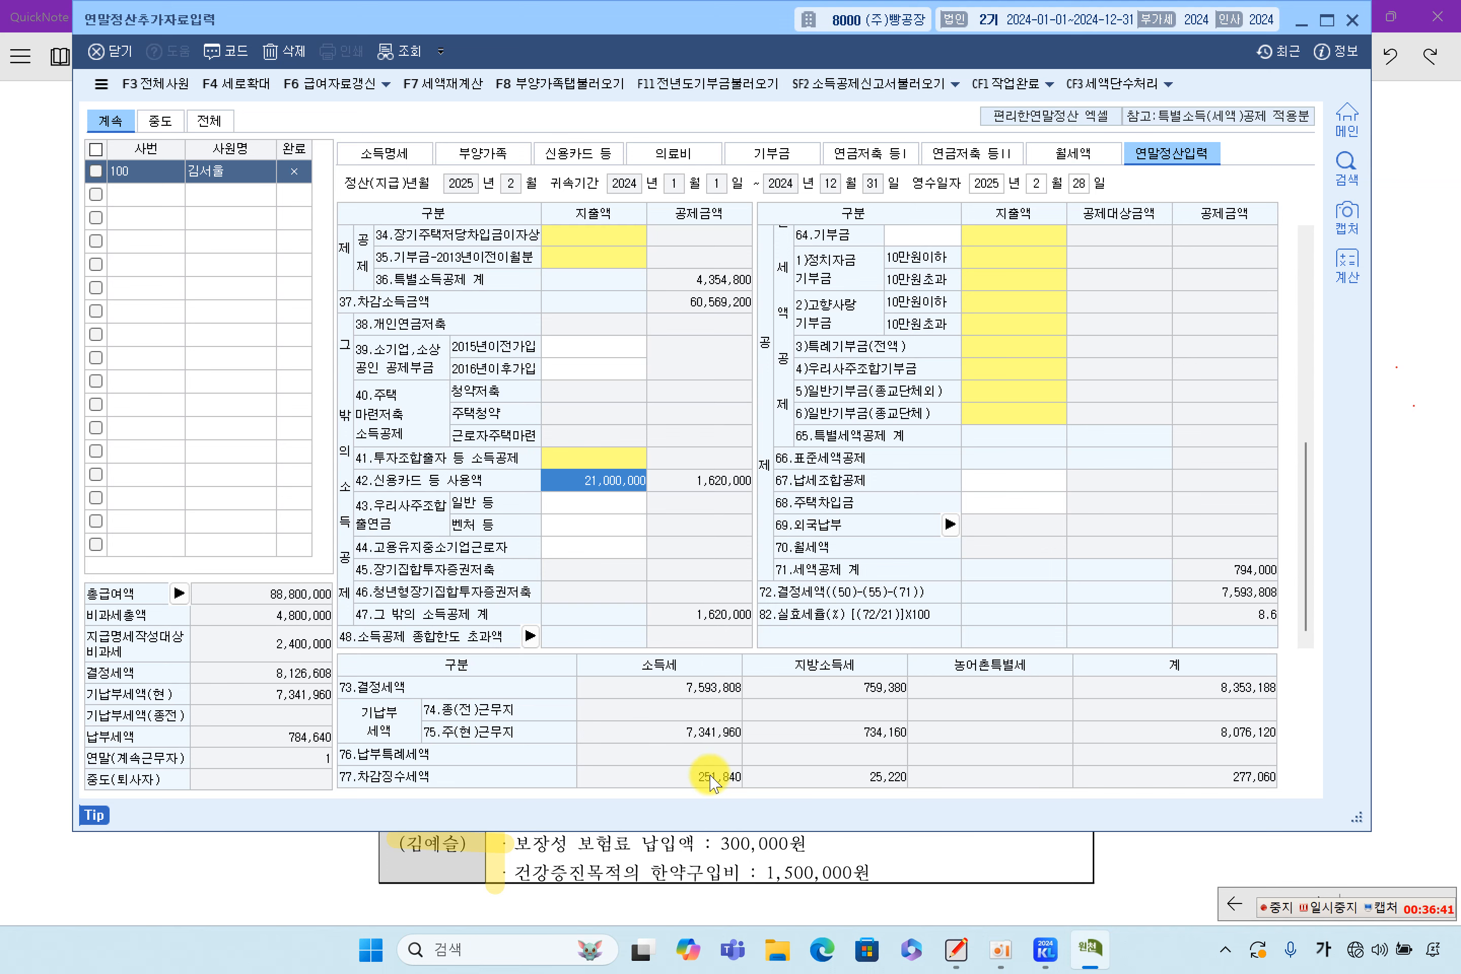
scroll(914, 600, "up", 5)
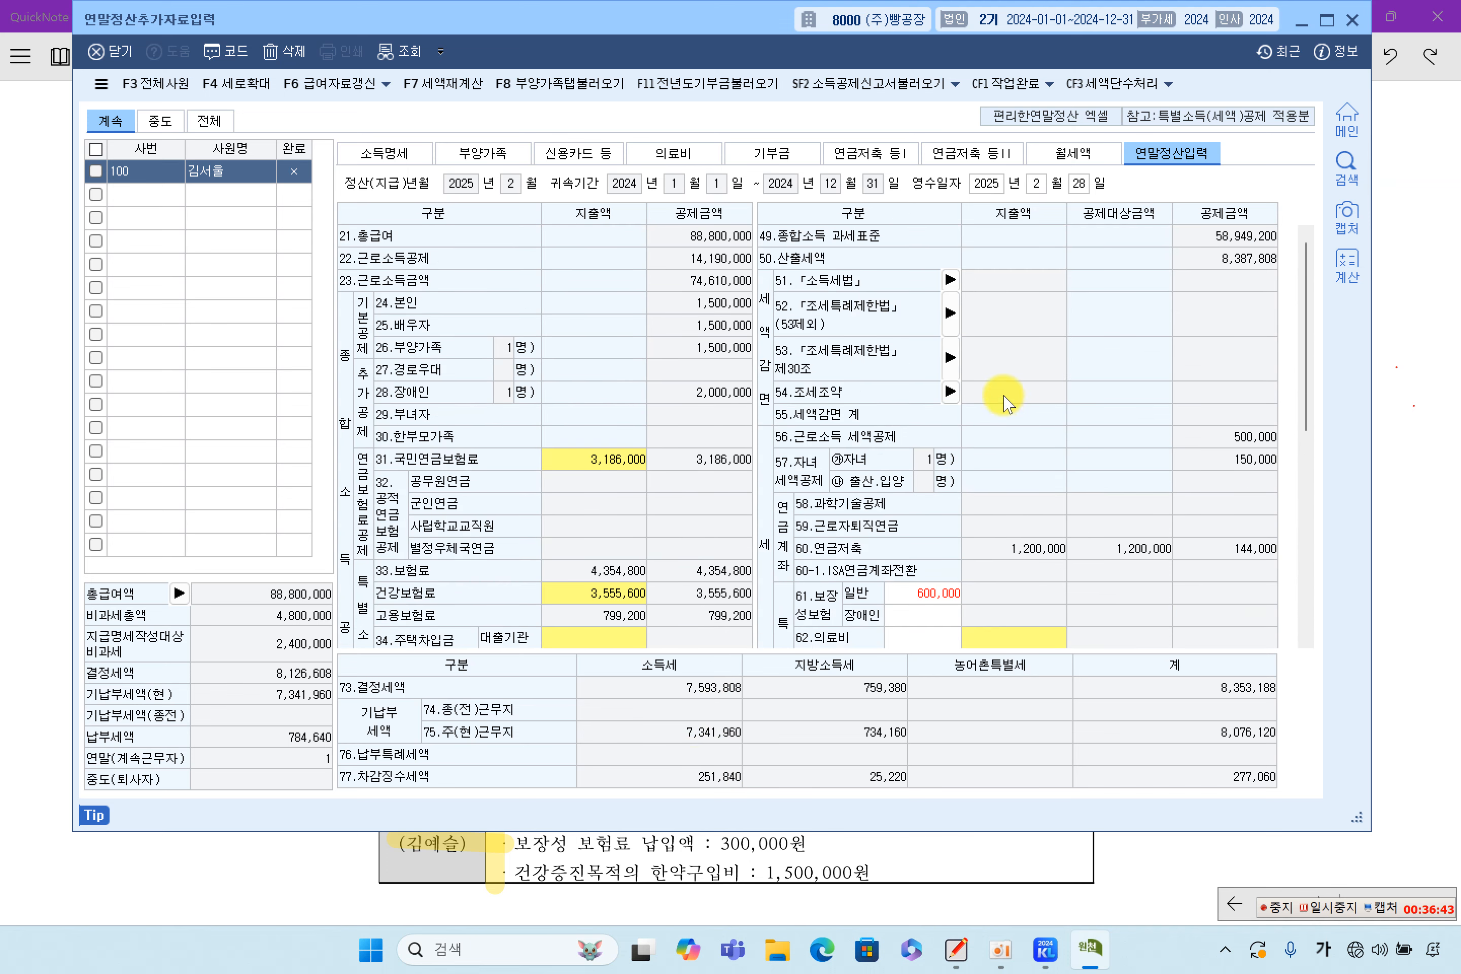
scroll(1004, 387, "down", 5)
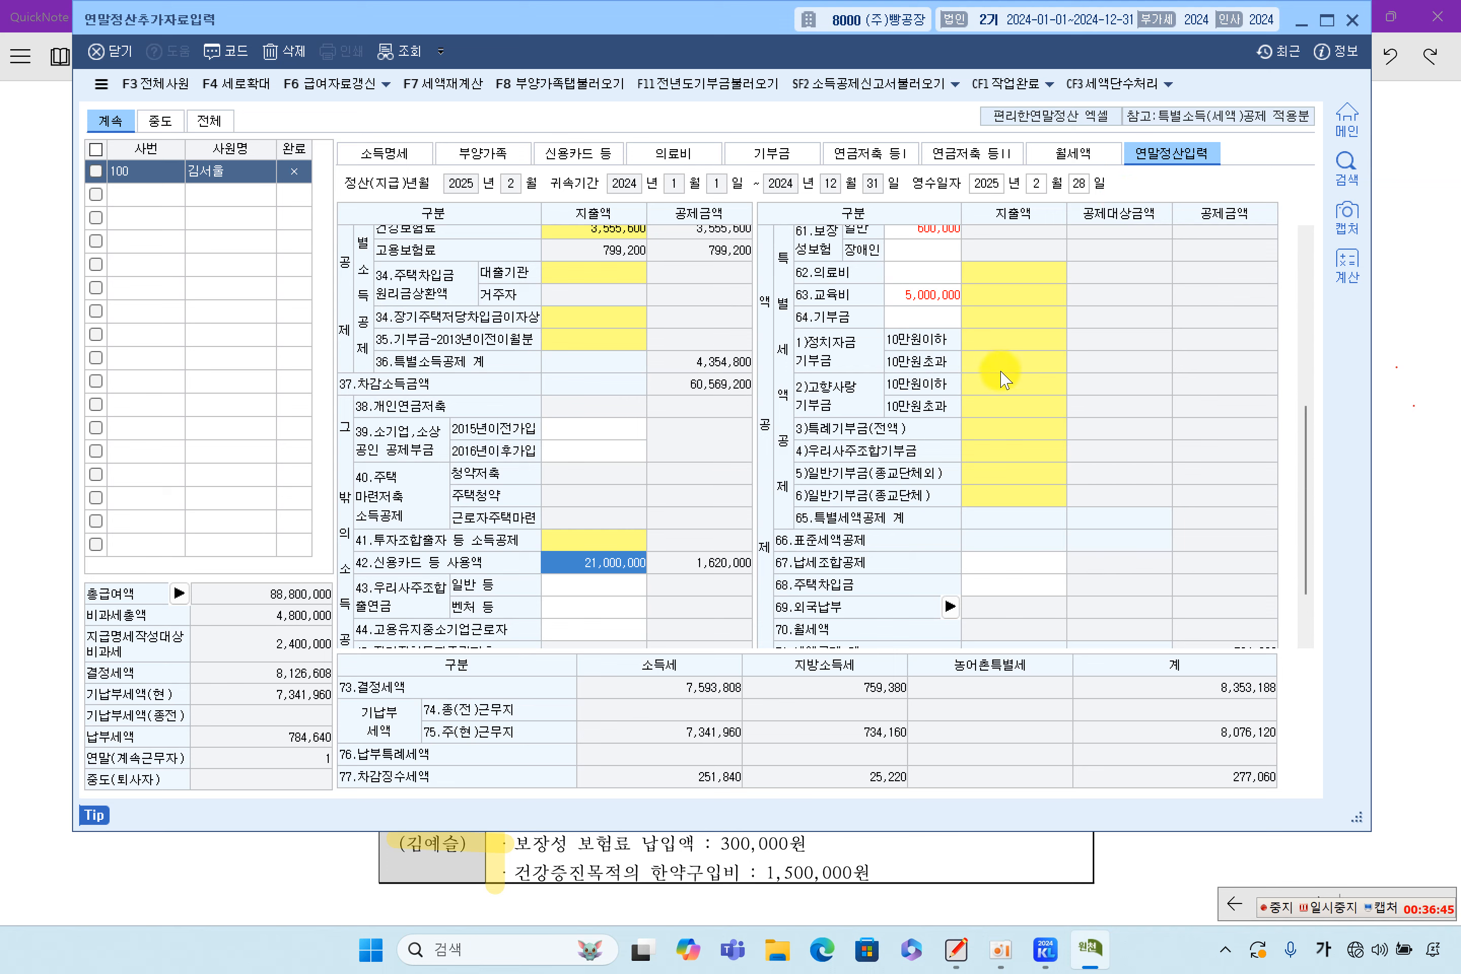
scroll(1003, 385, "up", 5)
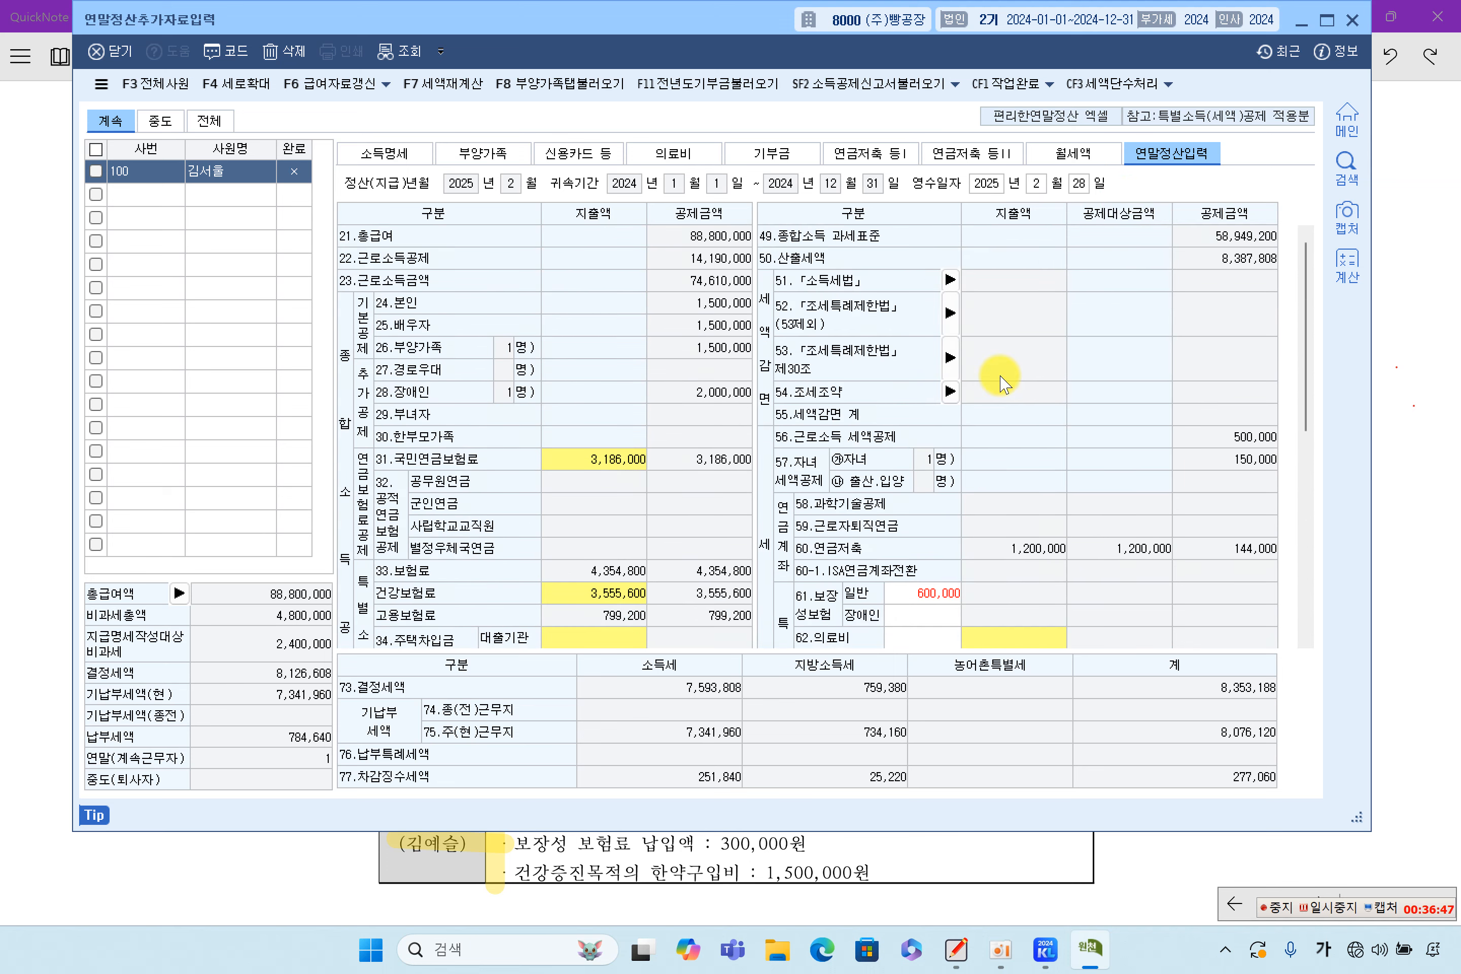
scroll(1000, 382, "down", 5)
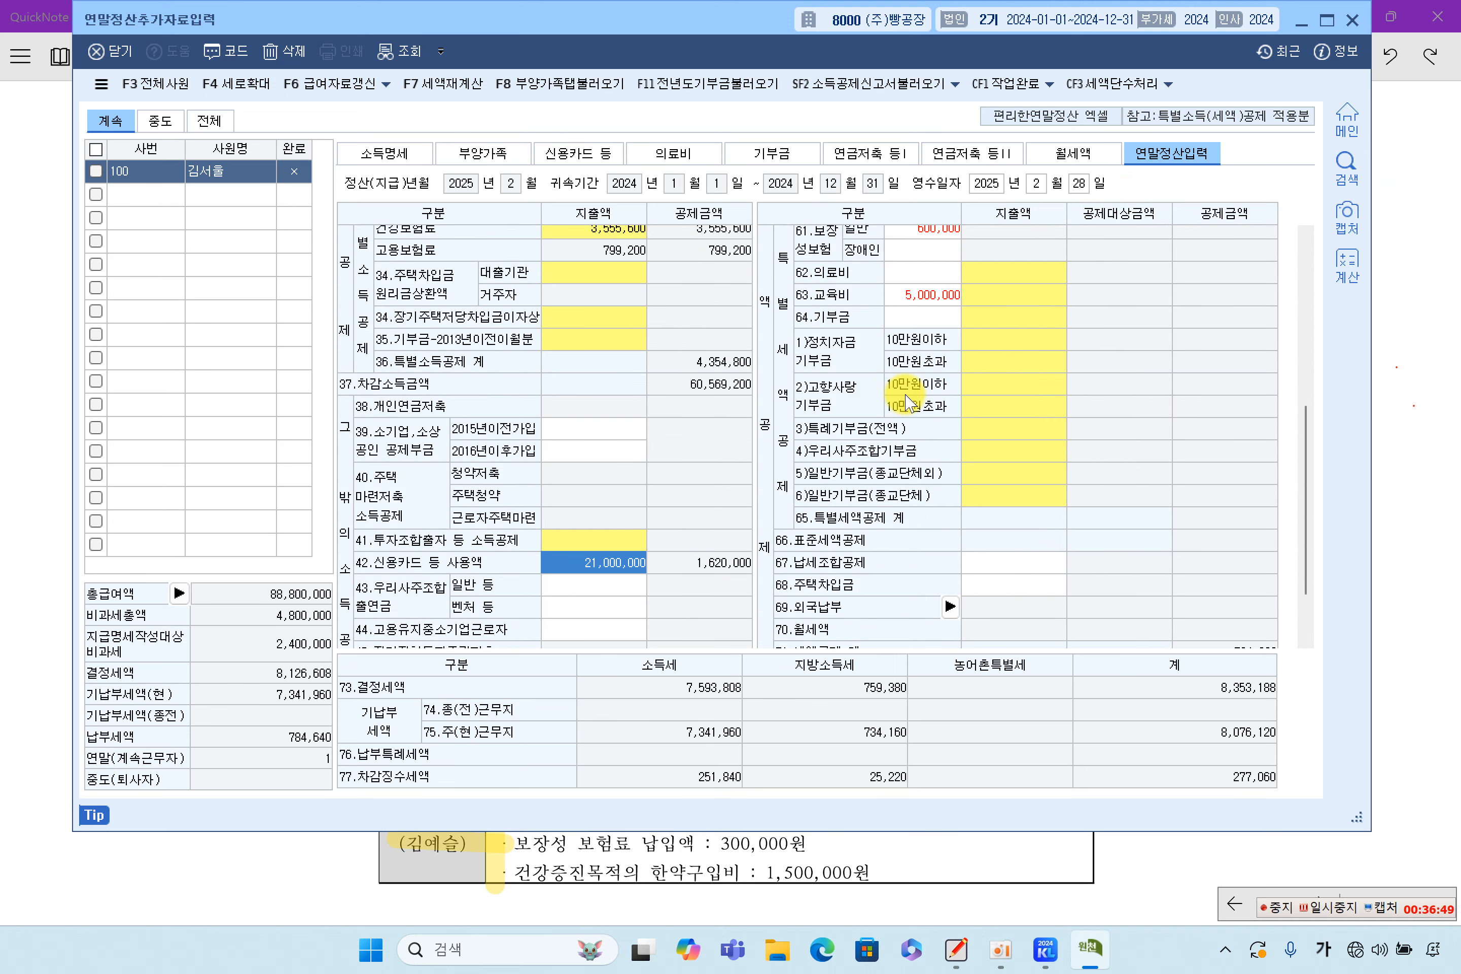
scroll(909, 402, "up", 5)
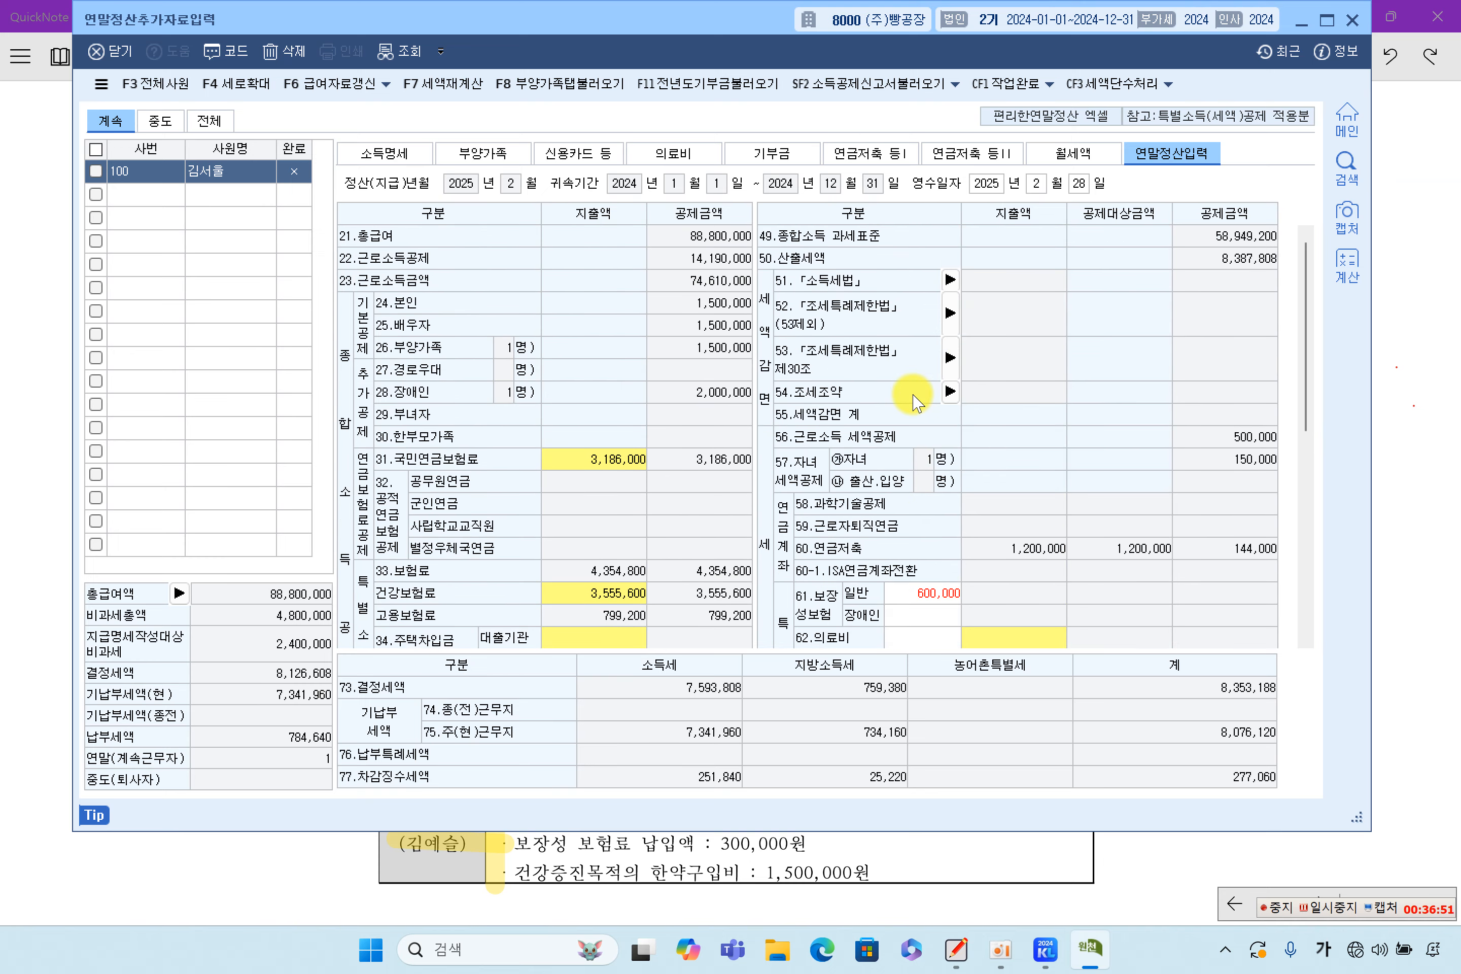
left_click(1408, 404)
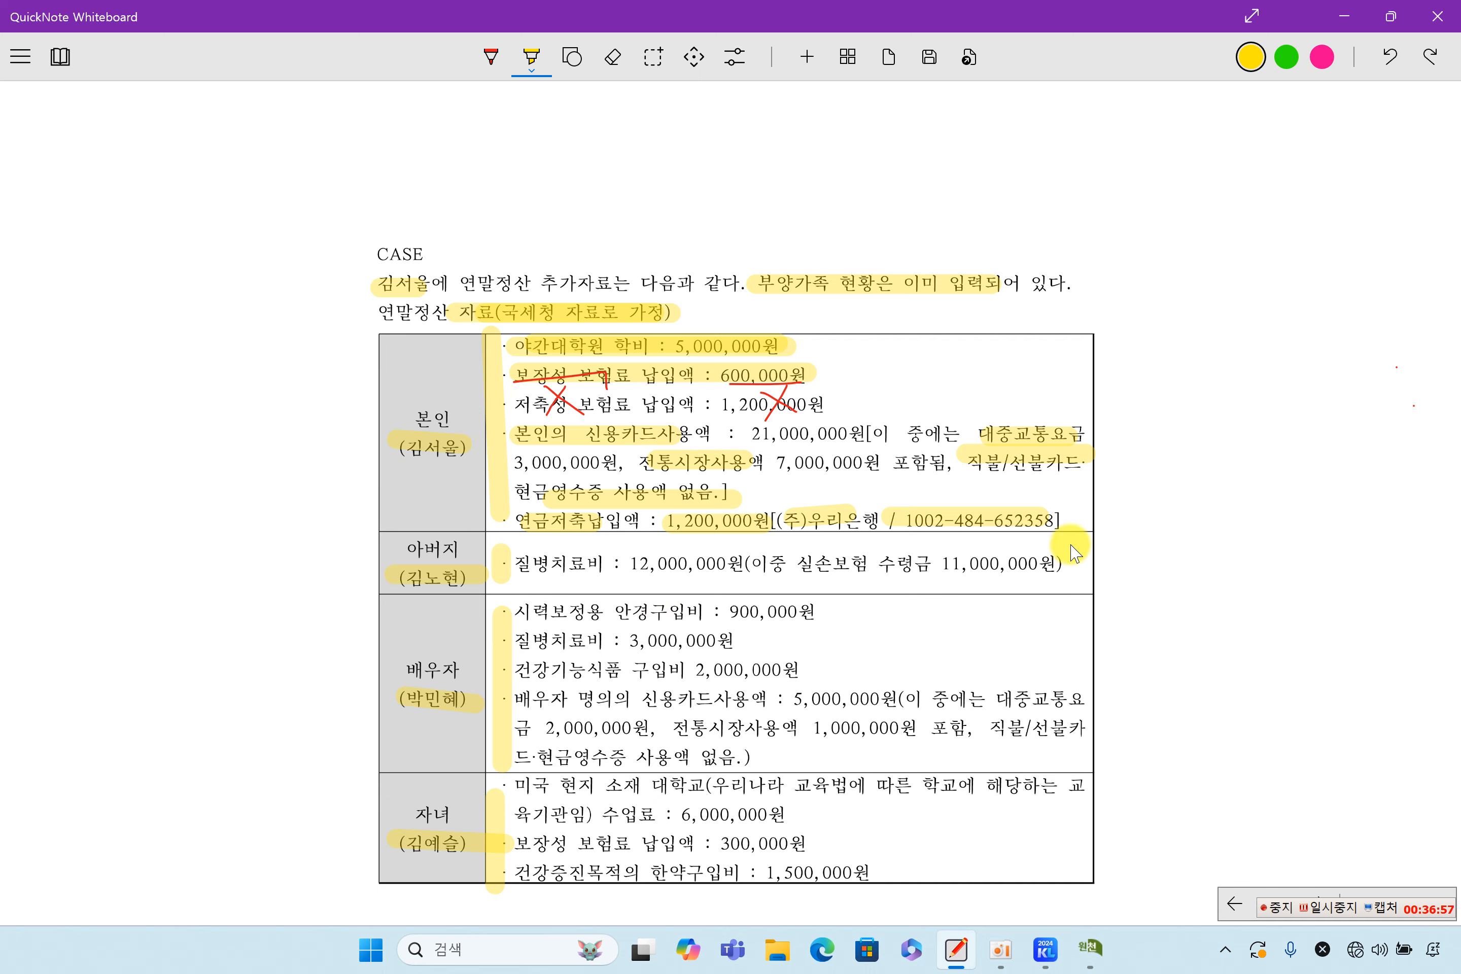
Highlight the father's 12,000,000원 질병치료비 line in yellow on the whiteboard
scroll(933, 559, "down", 3)
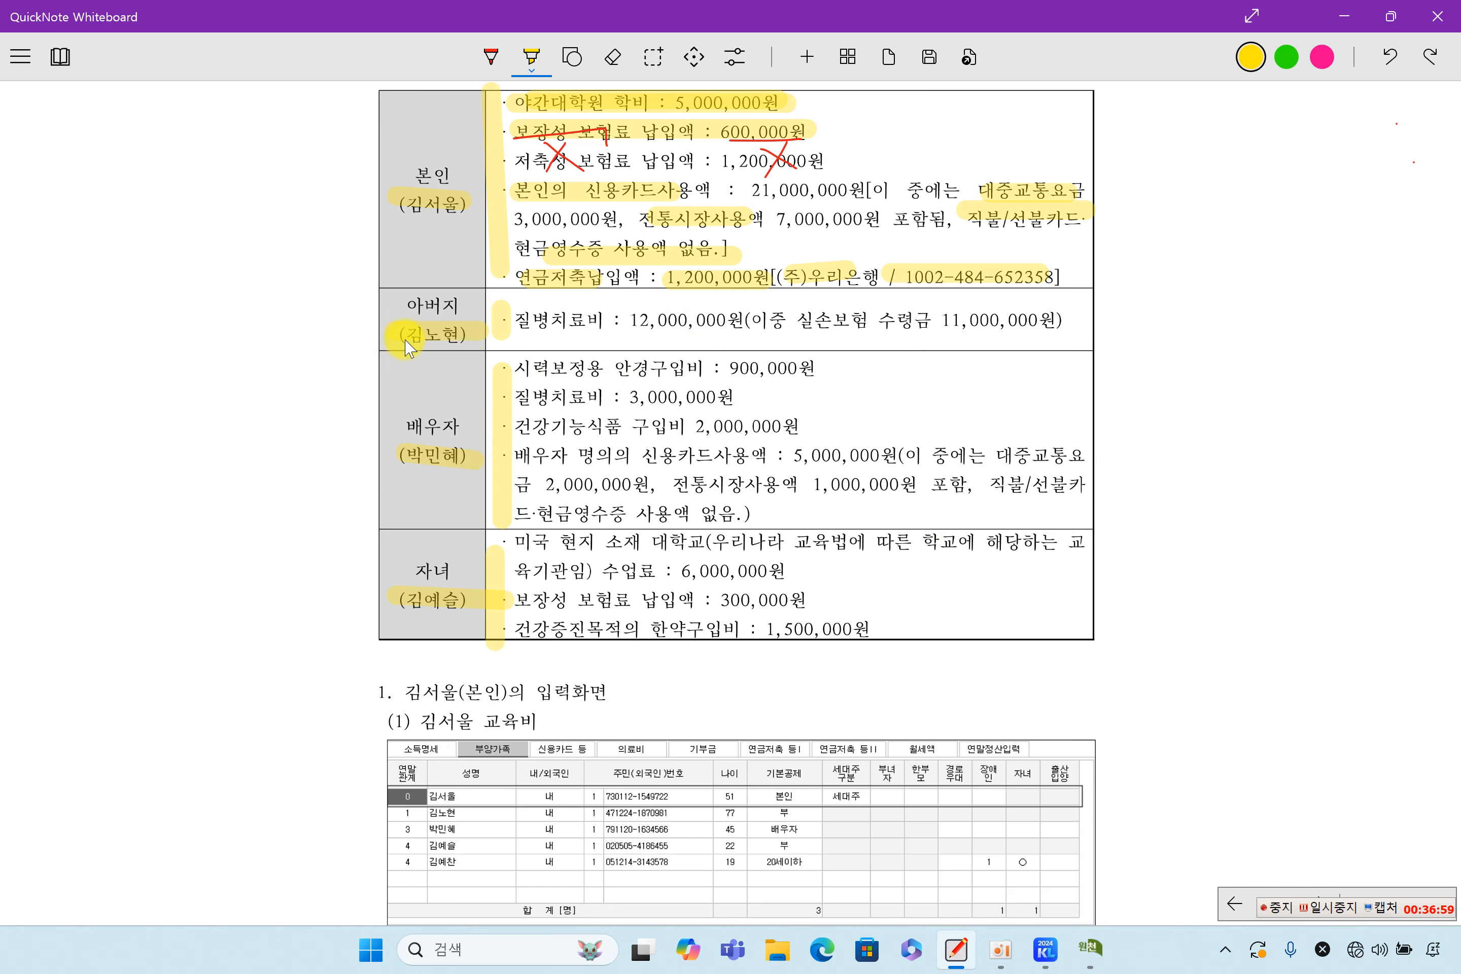
left_click_drag(515, 324, 741, 332)
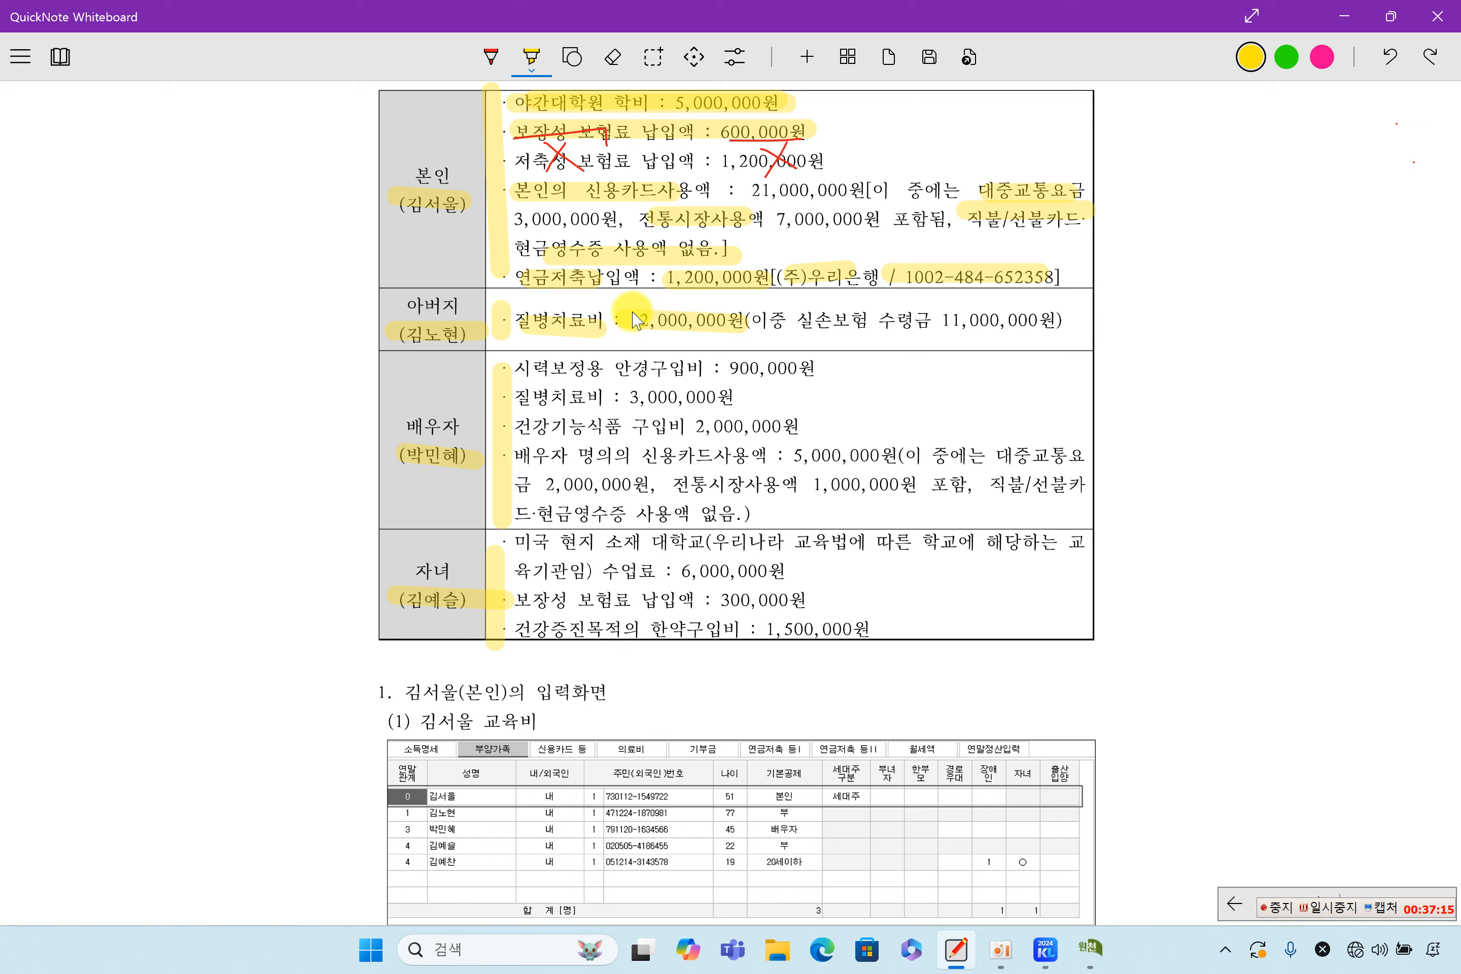
left_click(499, 56)
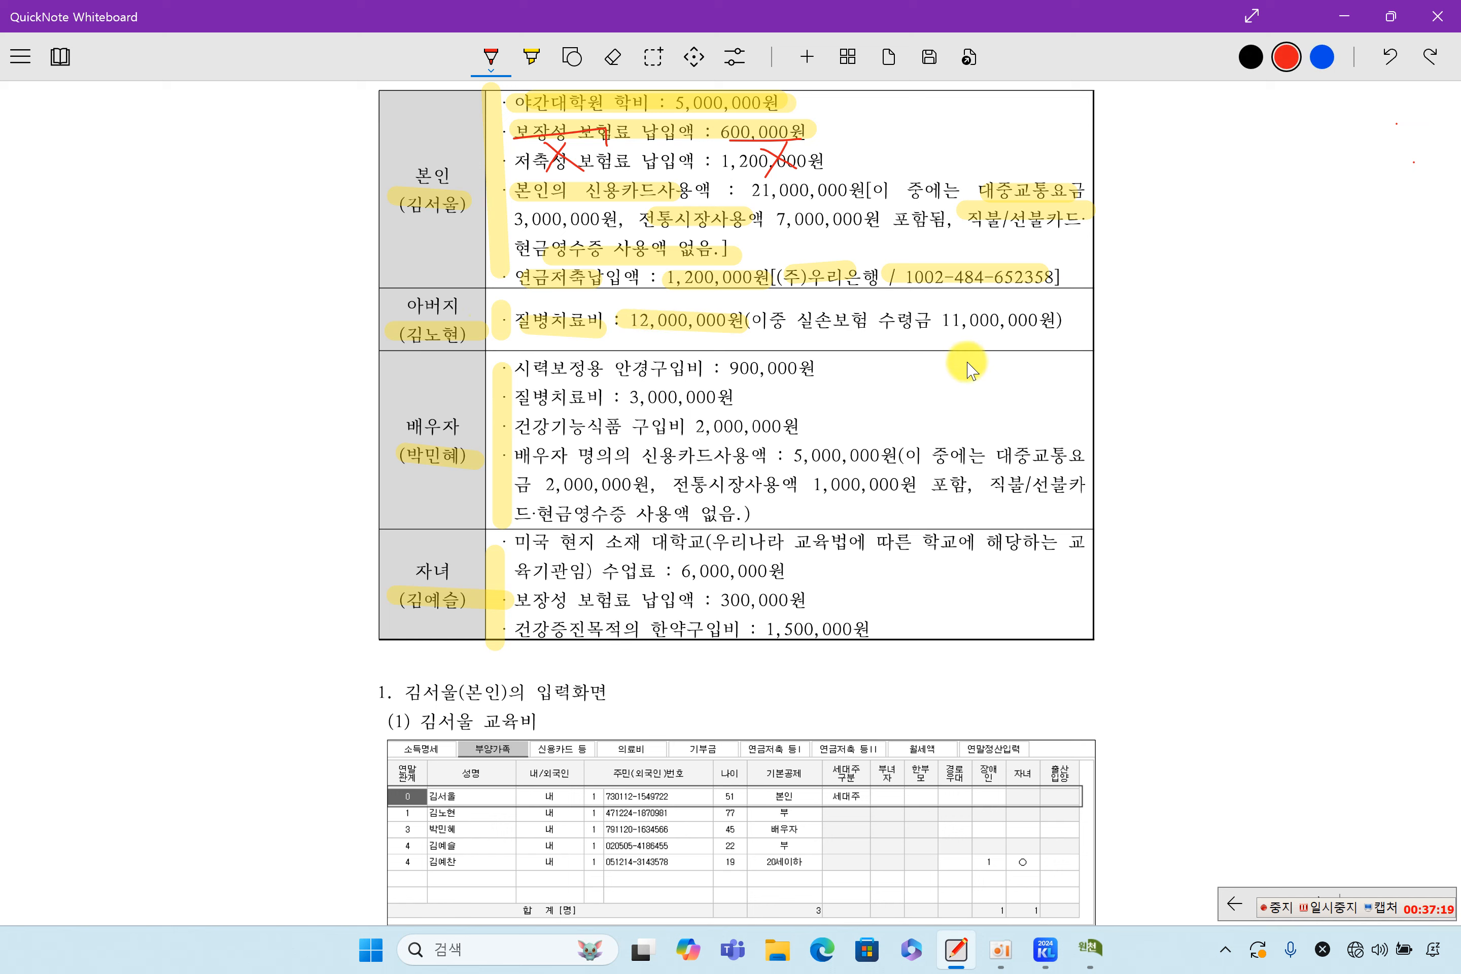
left_click(531, 57)
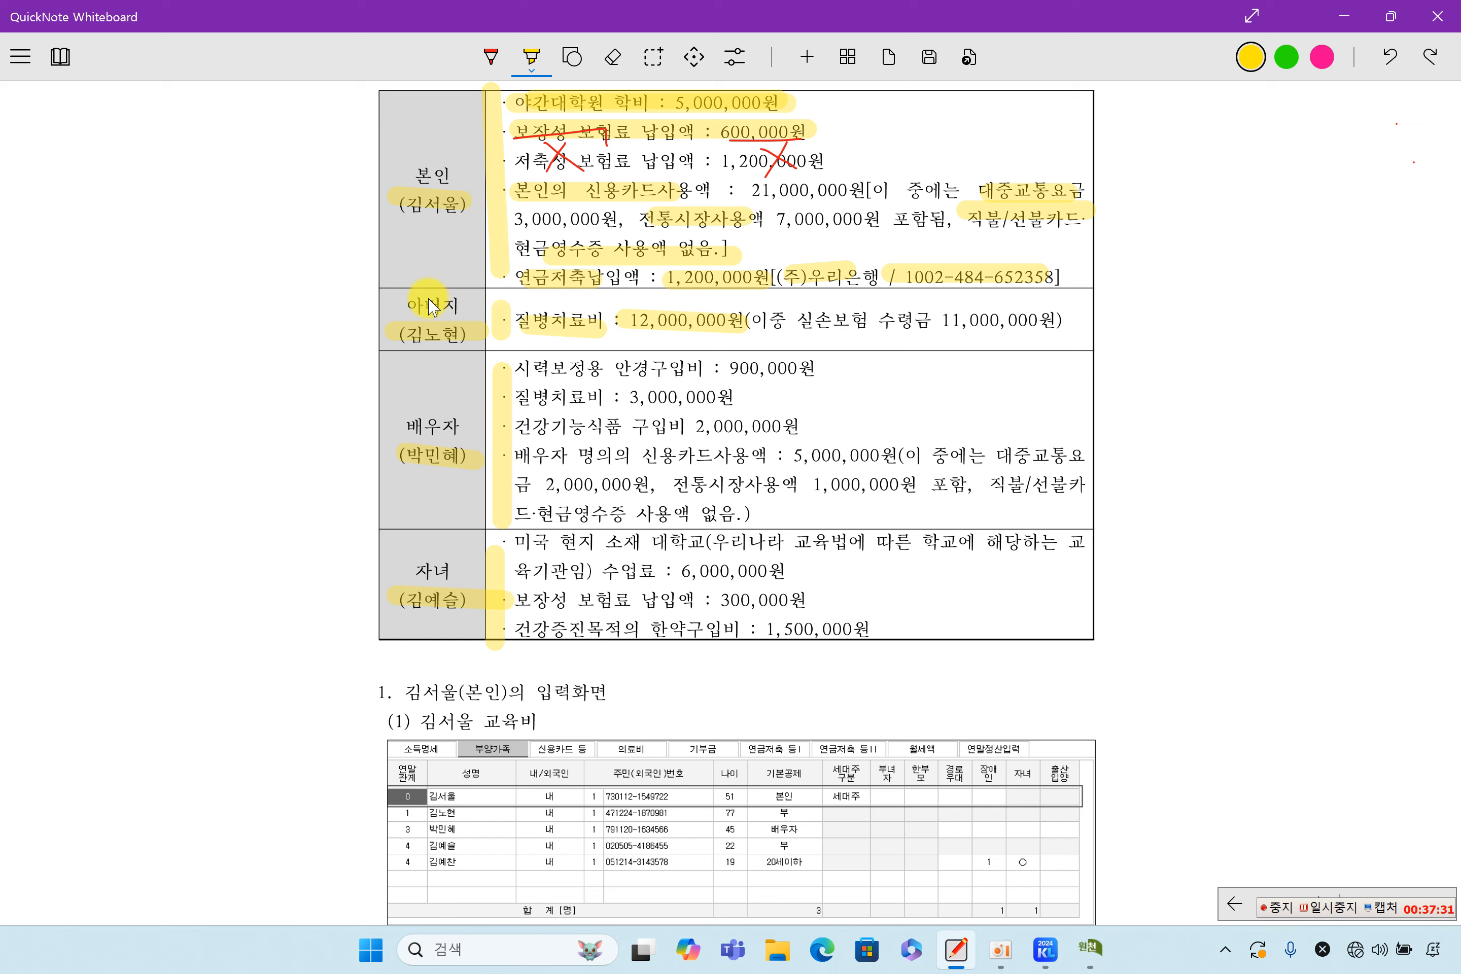
left_click(1337, 908)
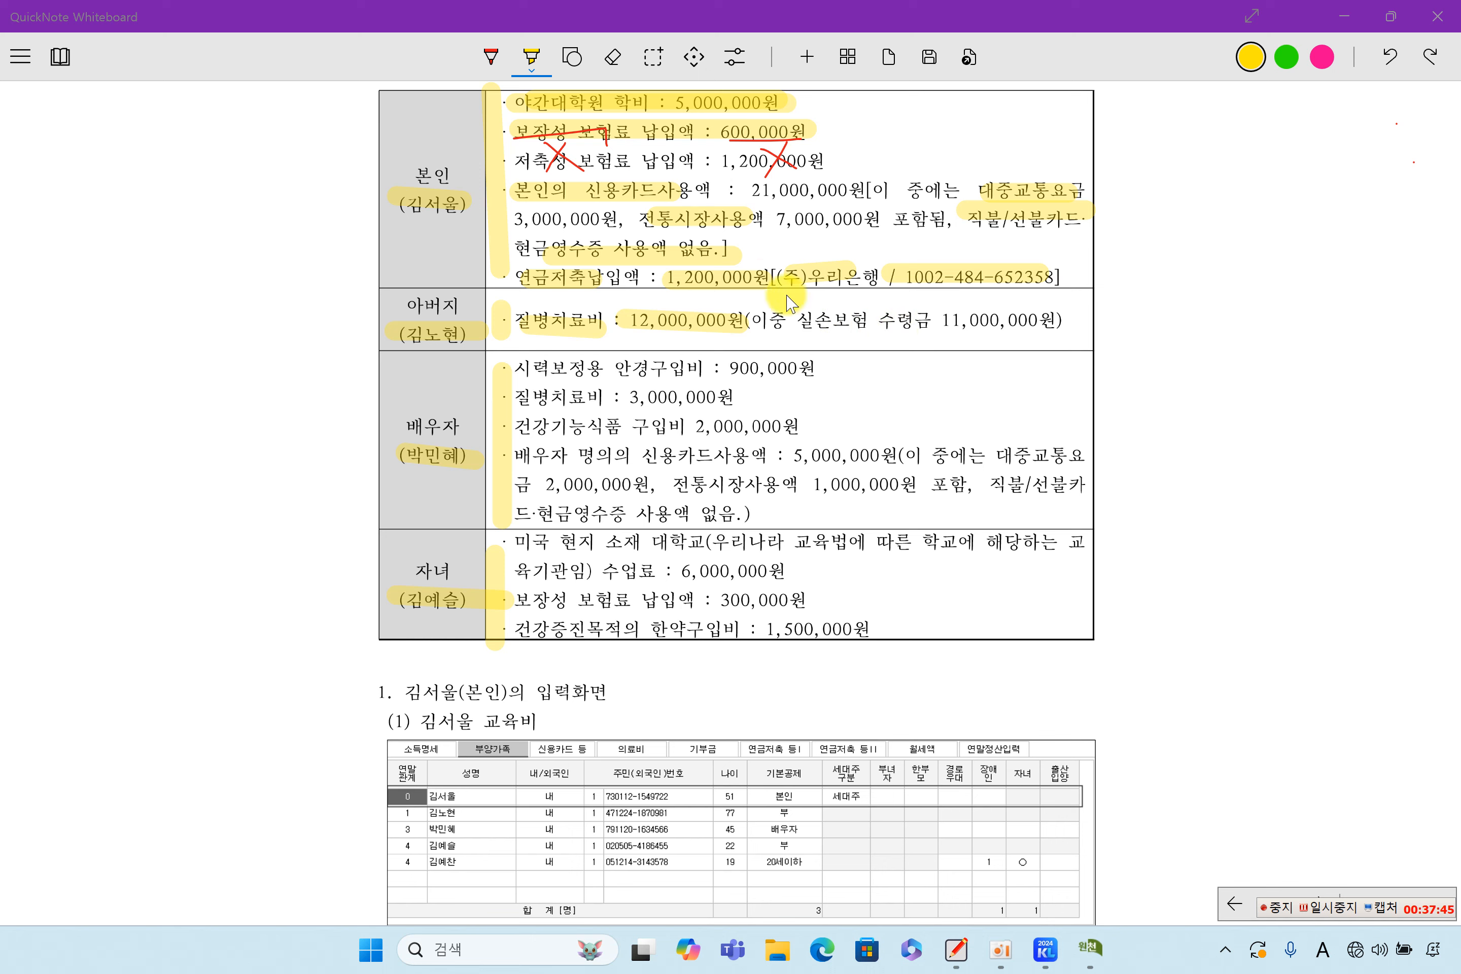
Highlight the father's 11,000,000원 insurance payout, then return to KcLep
left_click(531, 58)
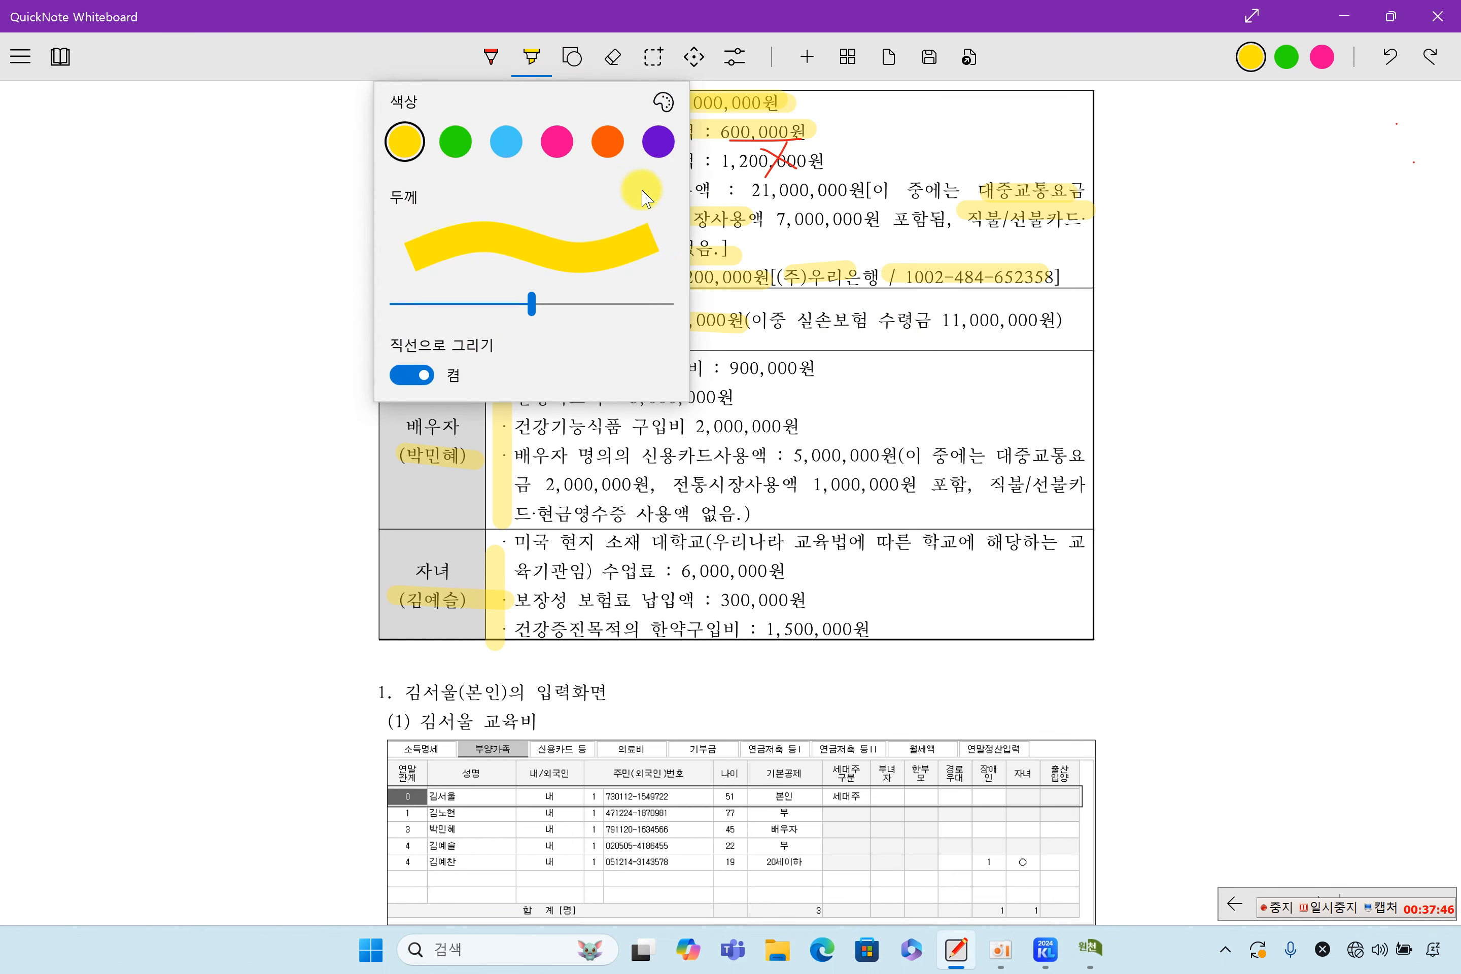
left_click(894, 259)
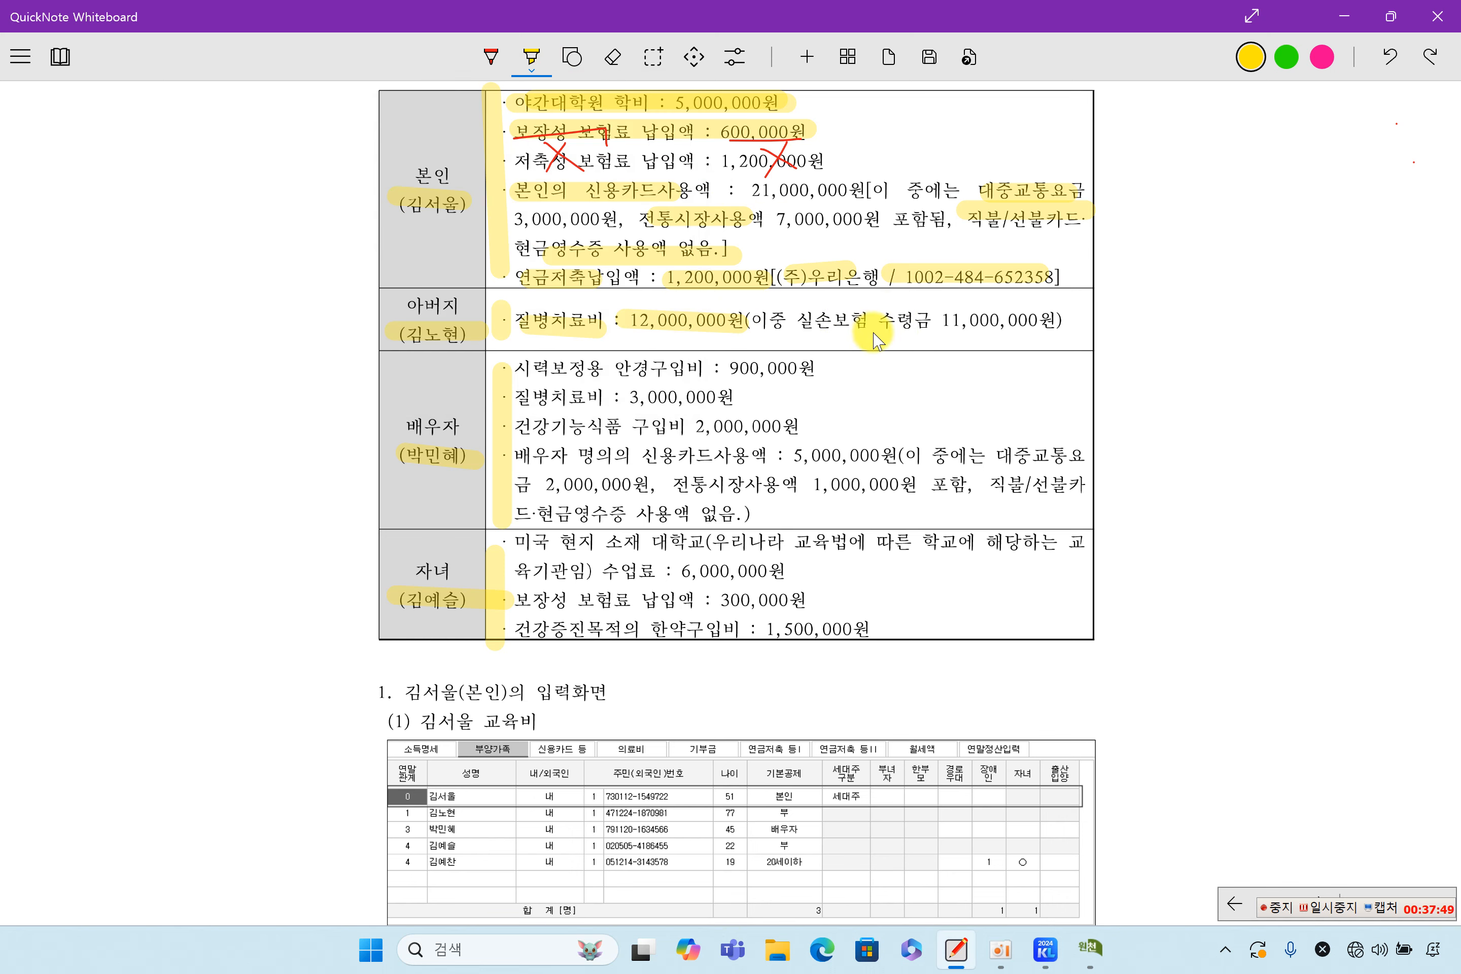
left_click_drag(922, 323, 1051, 324)
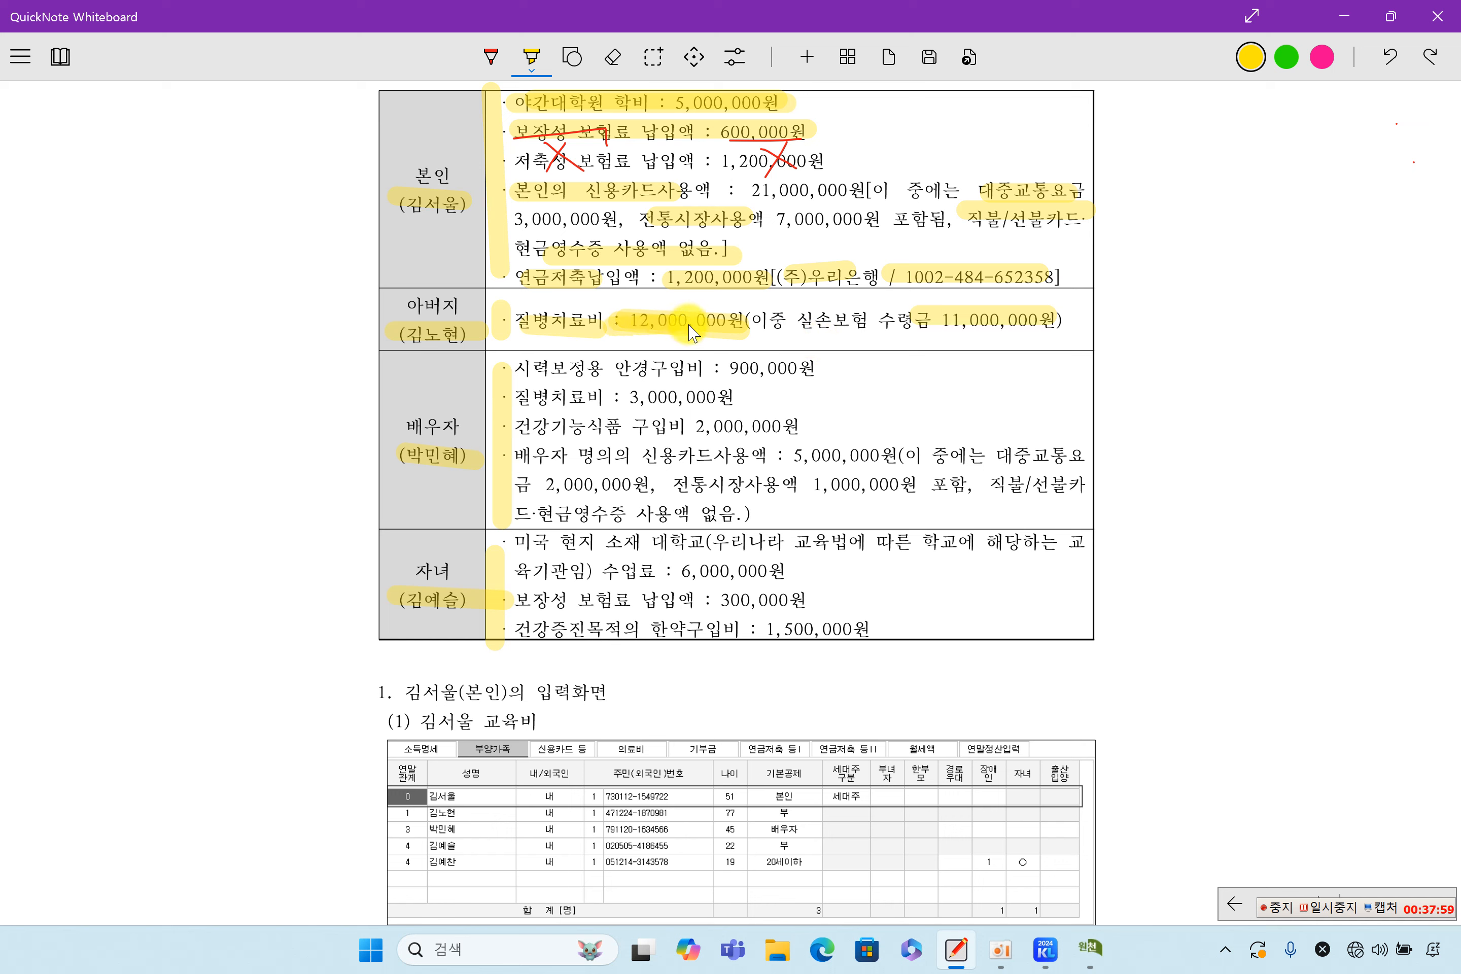
left_click_drag(912, 320, 1035, 323)
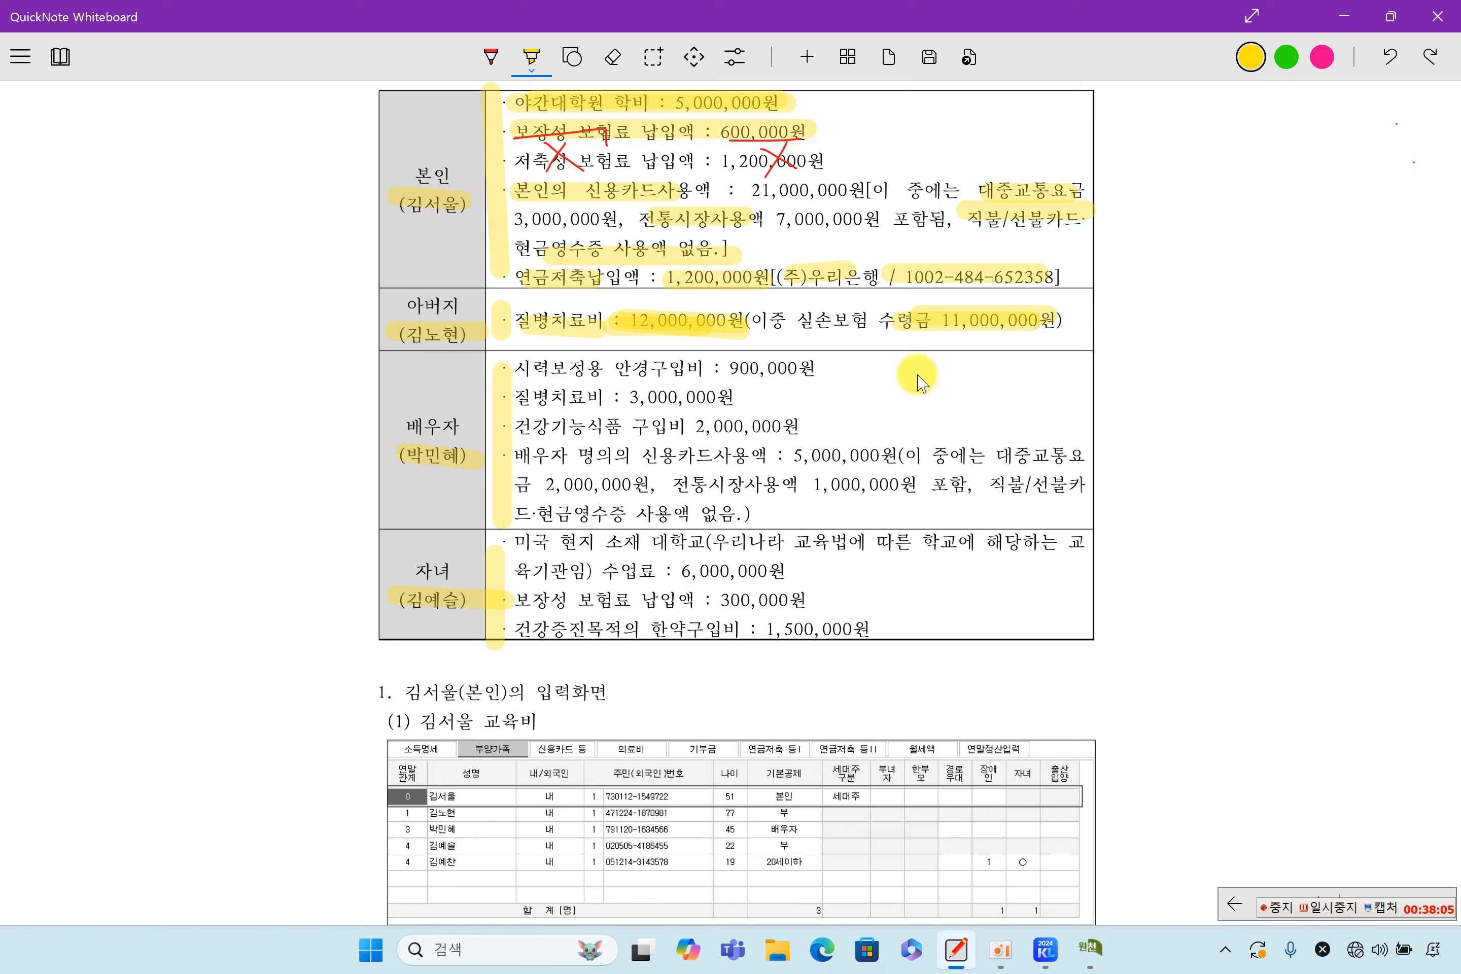
left_click(1088, 948)
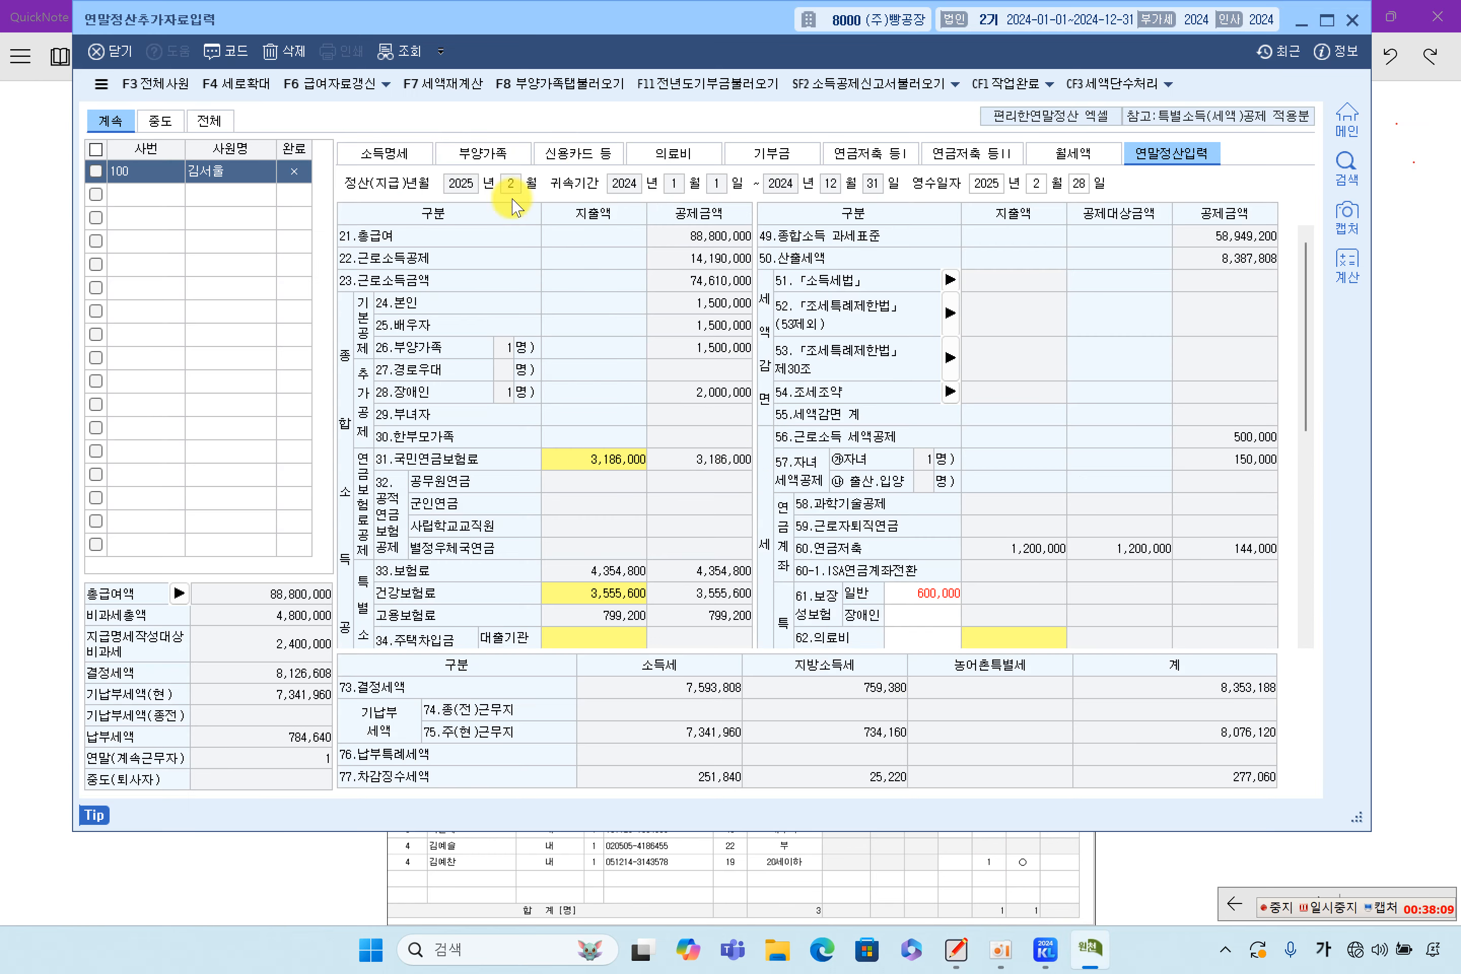
Review the father's row on the 부양가족 tab, then open the empty 의료비 statement
left_click(482, 153)
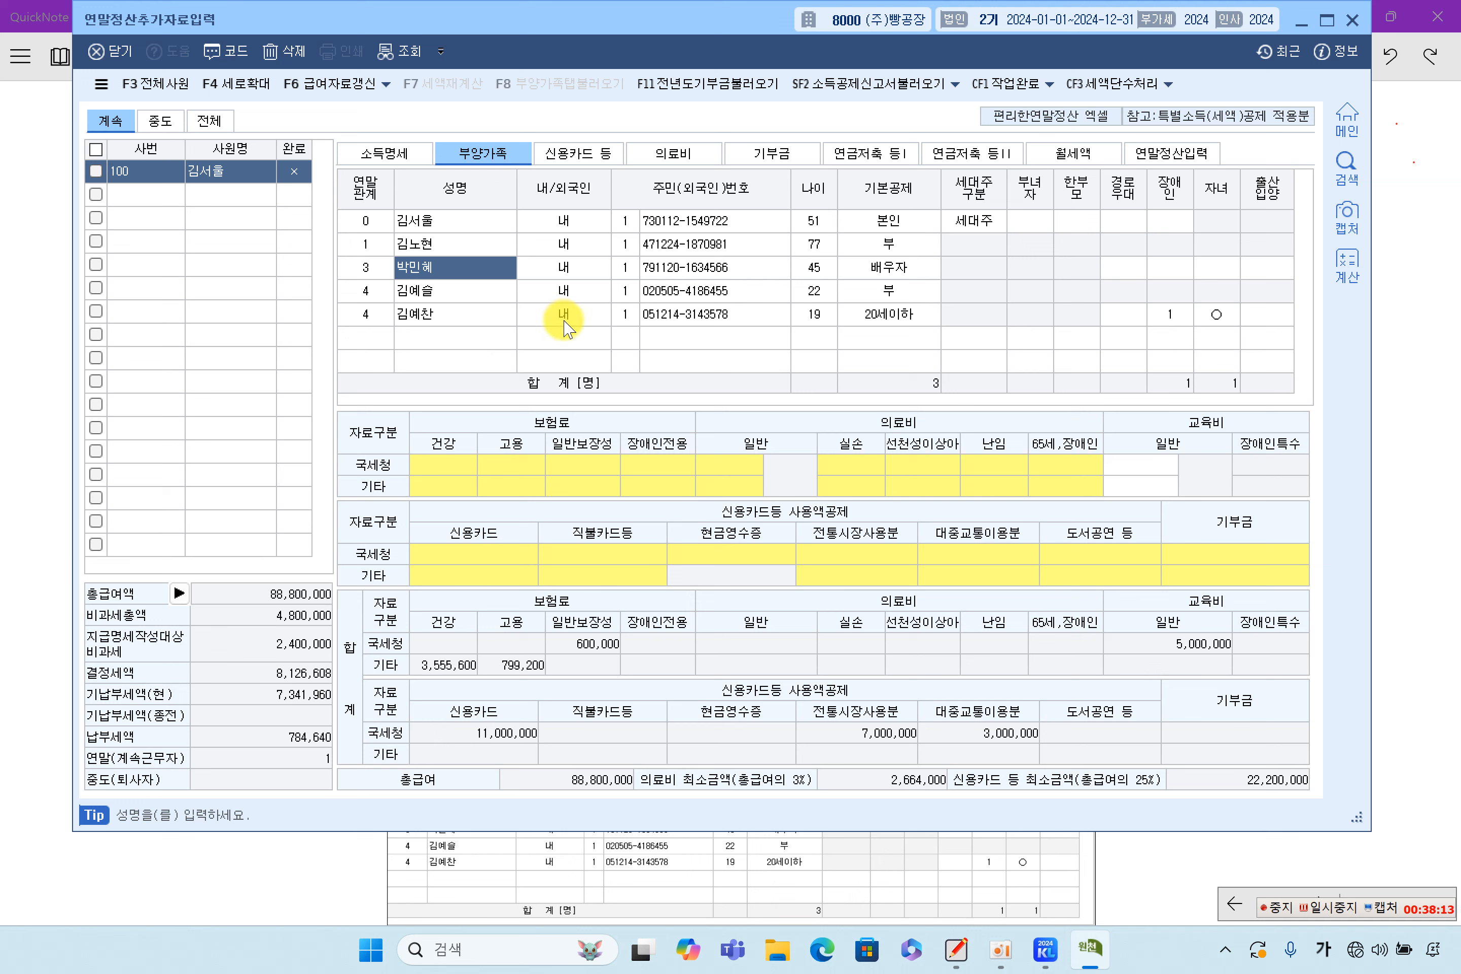
left_click(488, 246)
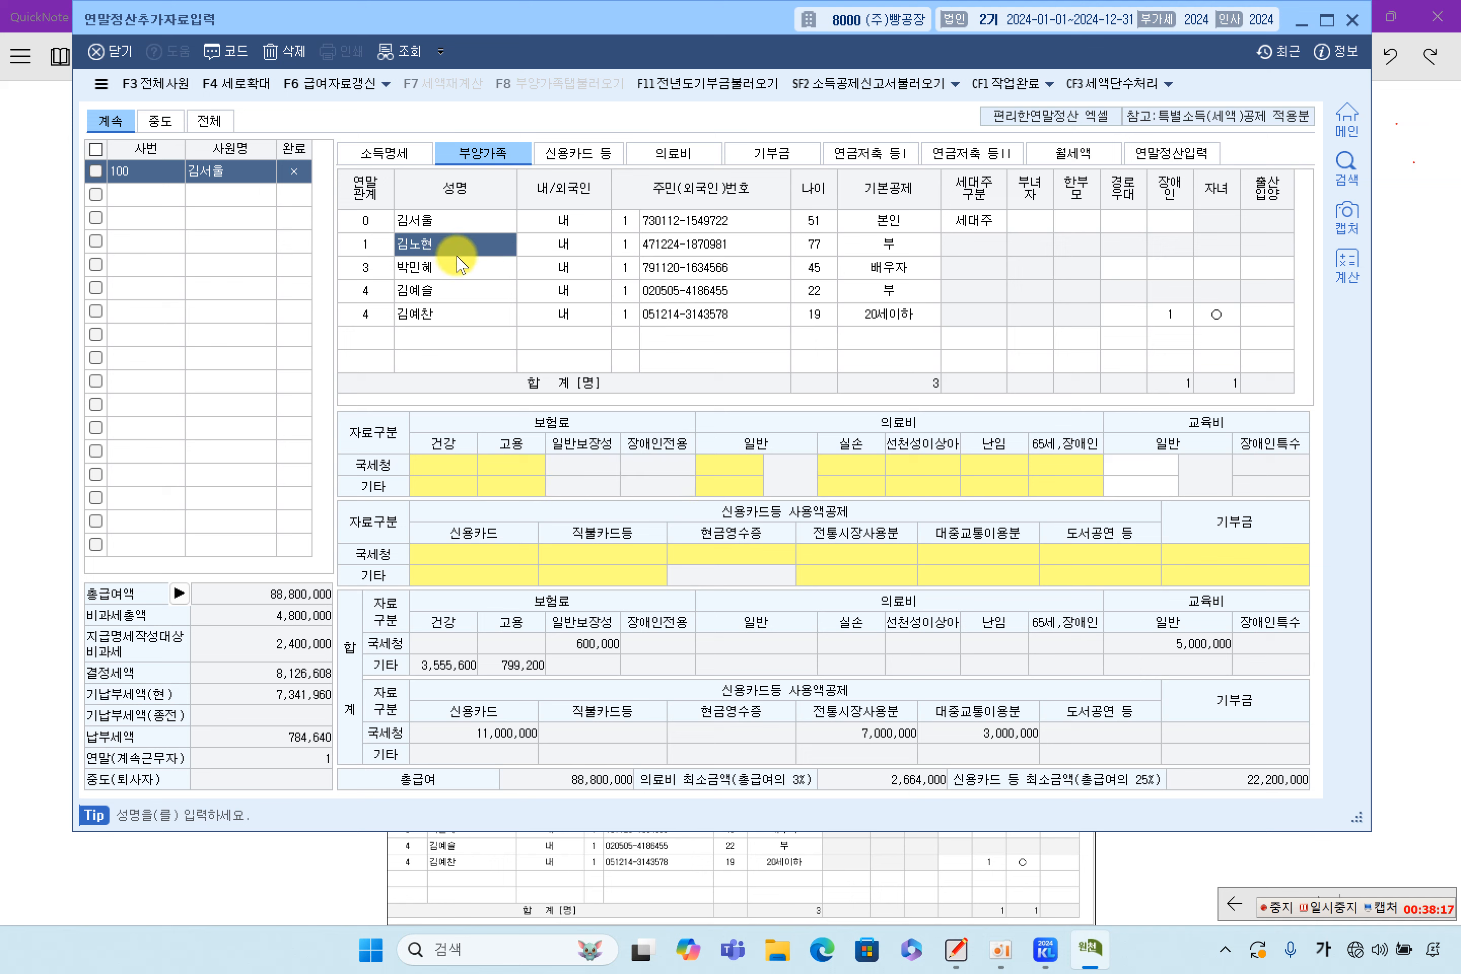
left_click(935, 471)
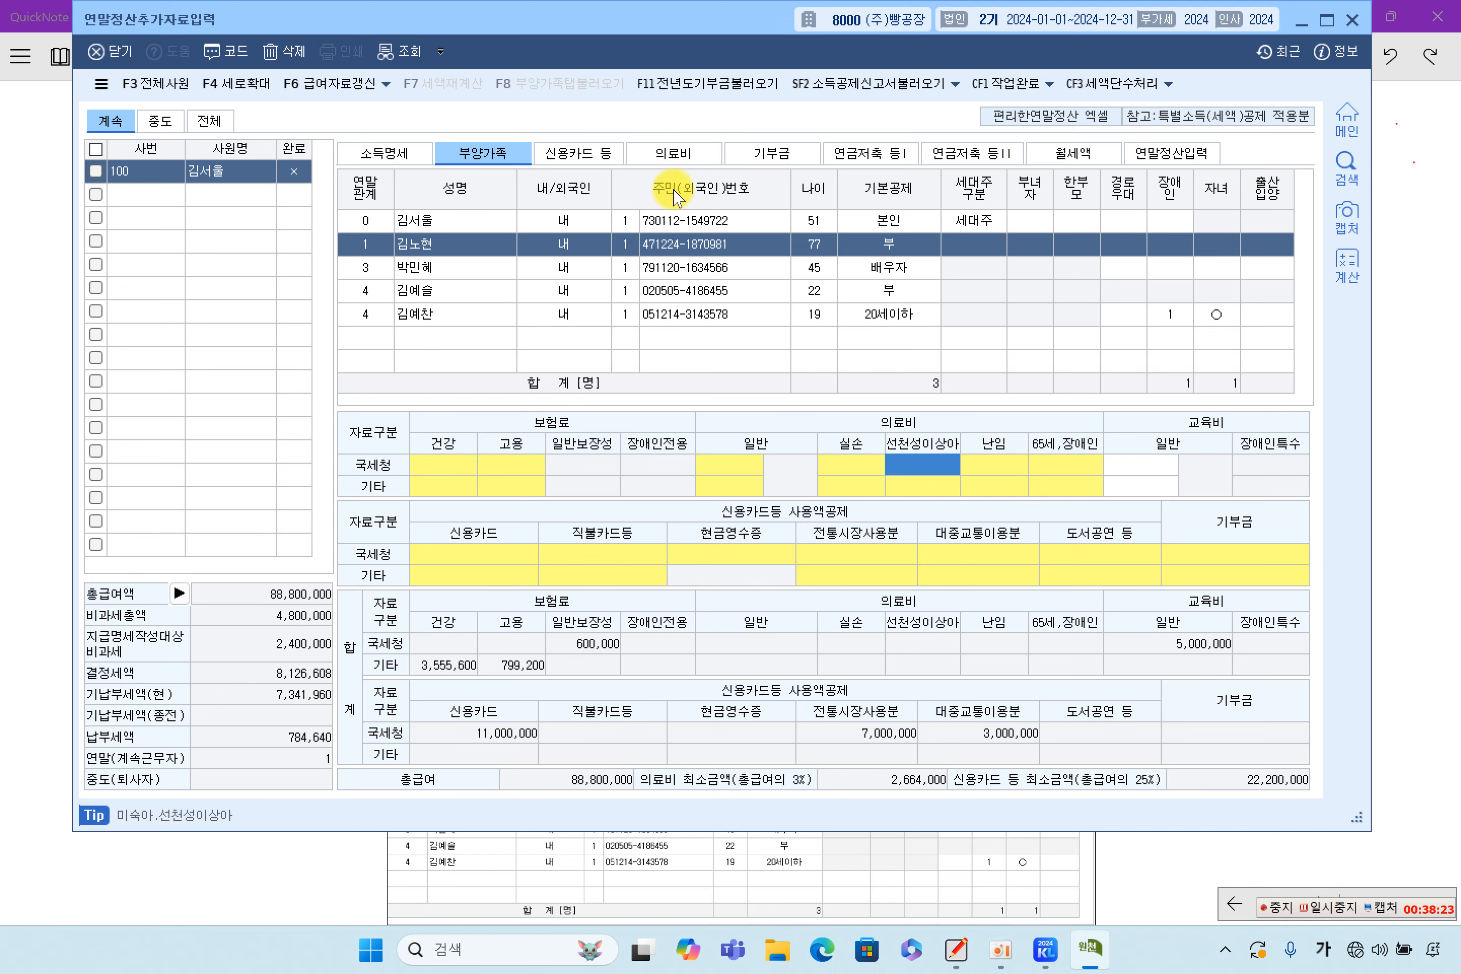
double_click(925, 476)
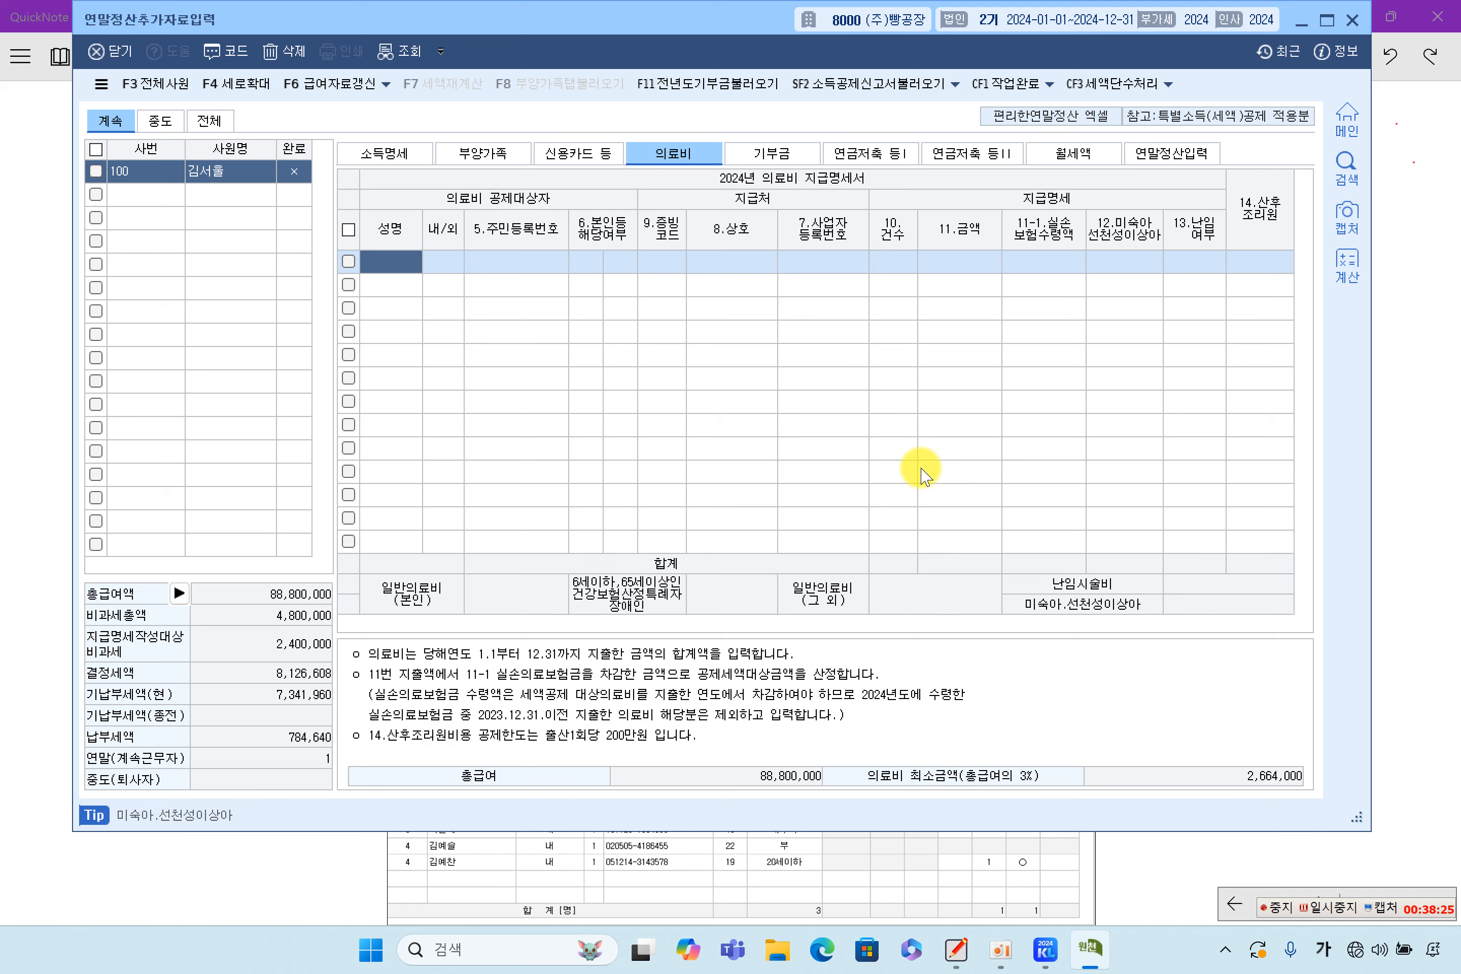
Add the father as the first 의료비 row with evidence code 1 (국세청장)
double_click(405, 272)
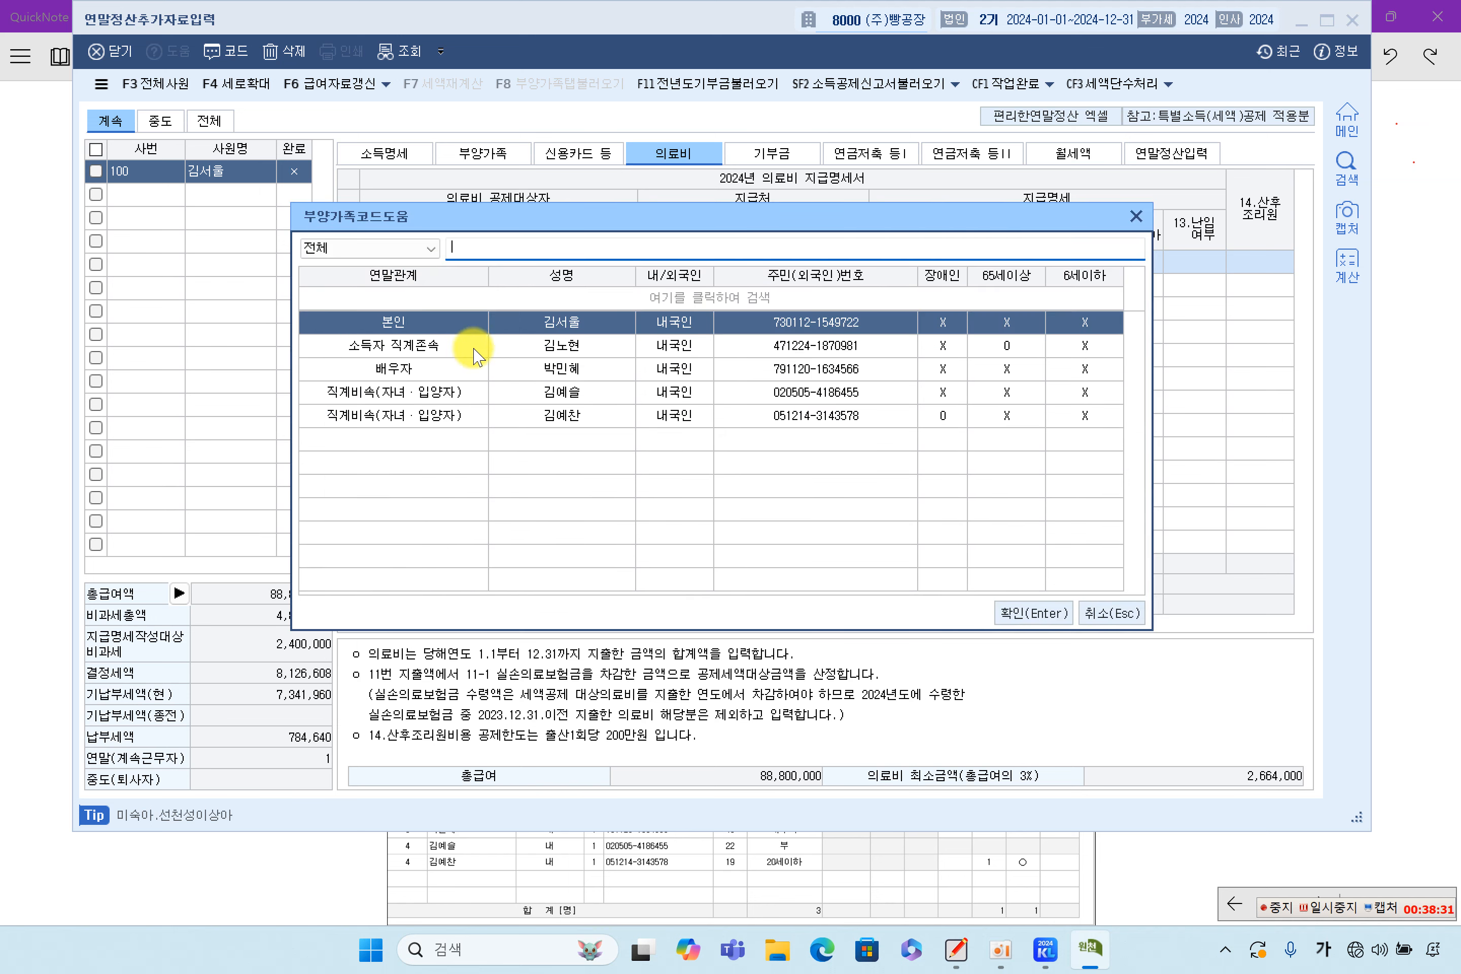
left_click(553, 347)
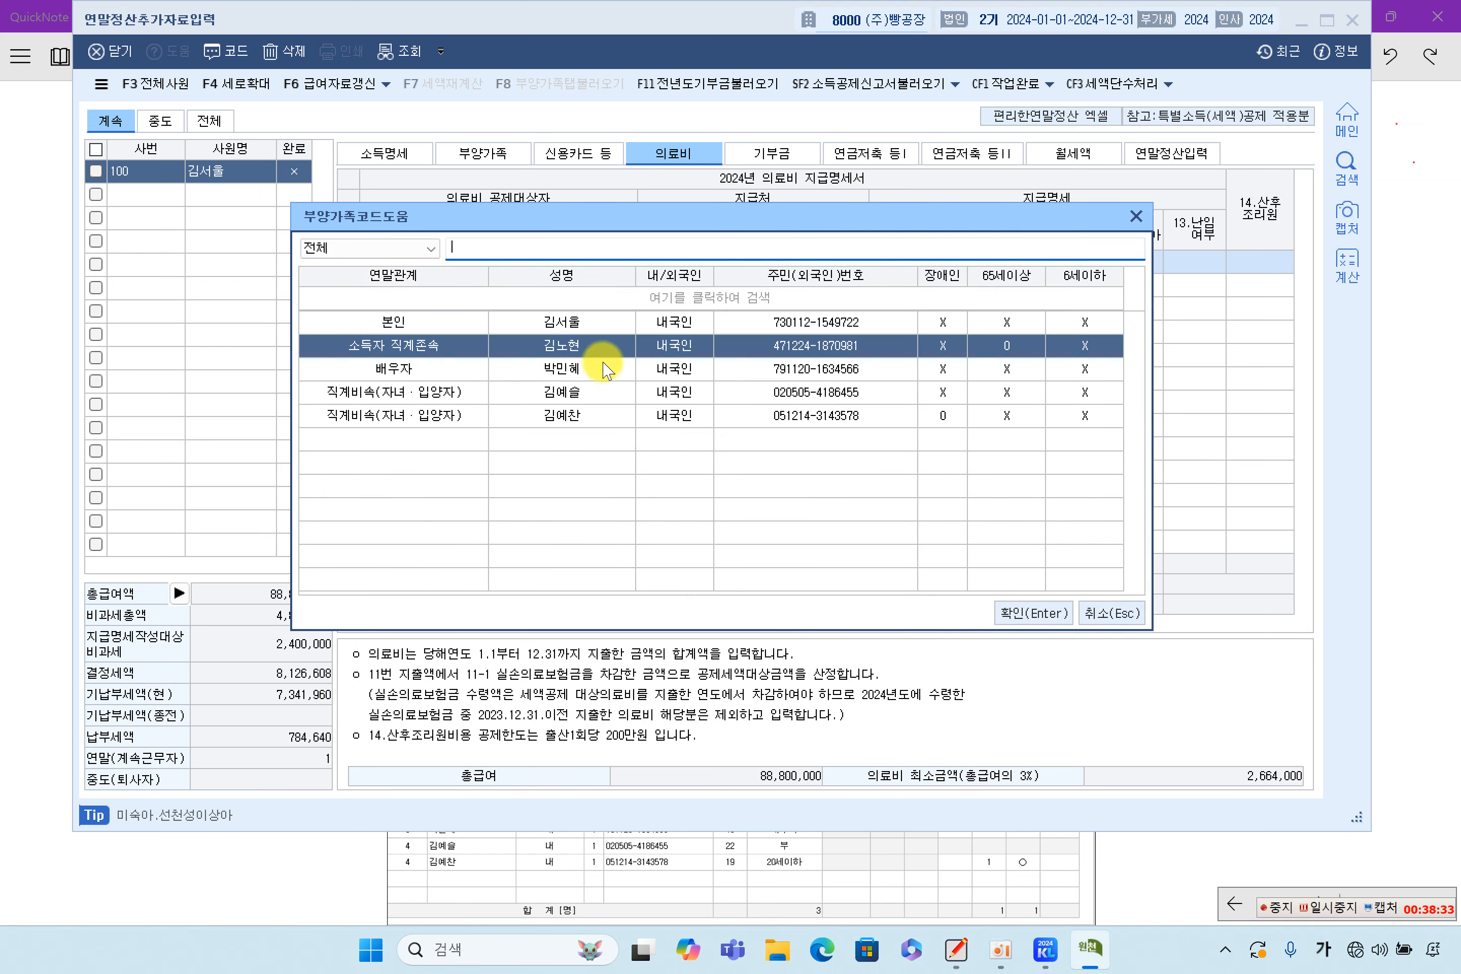
double_click(575, 351)
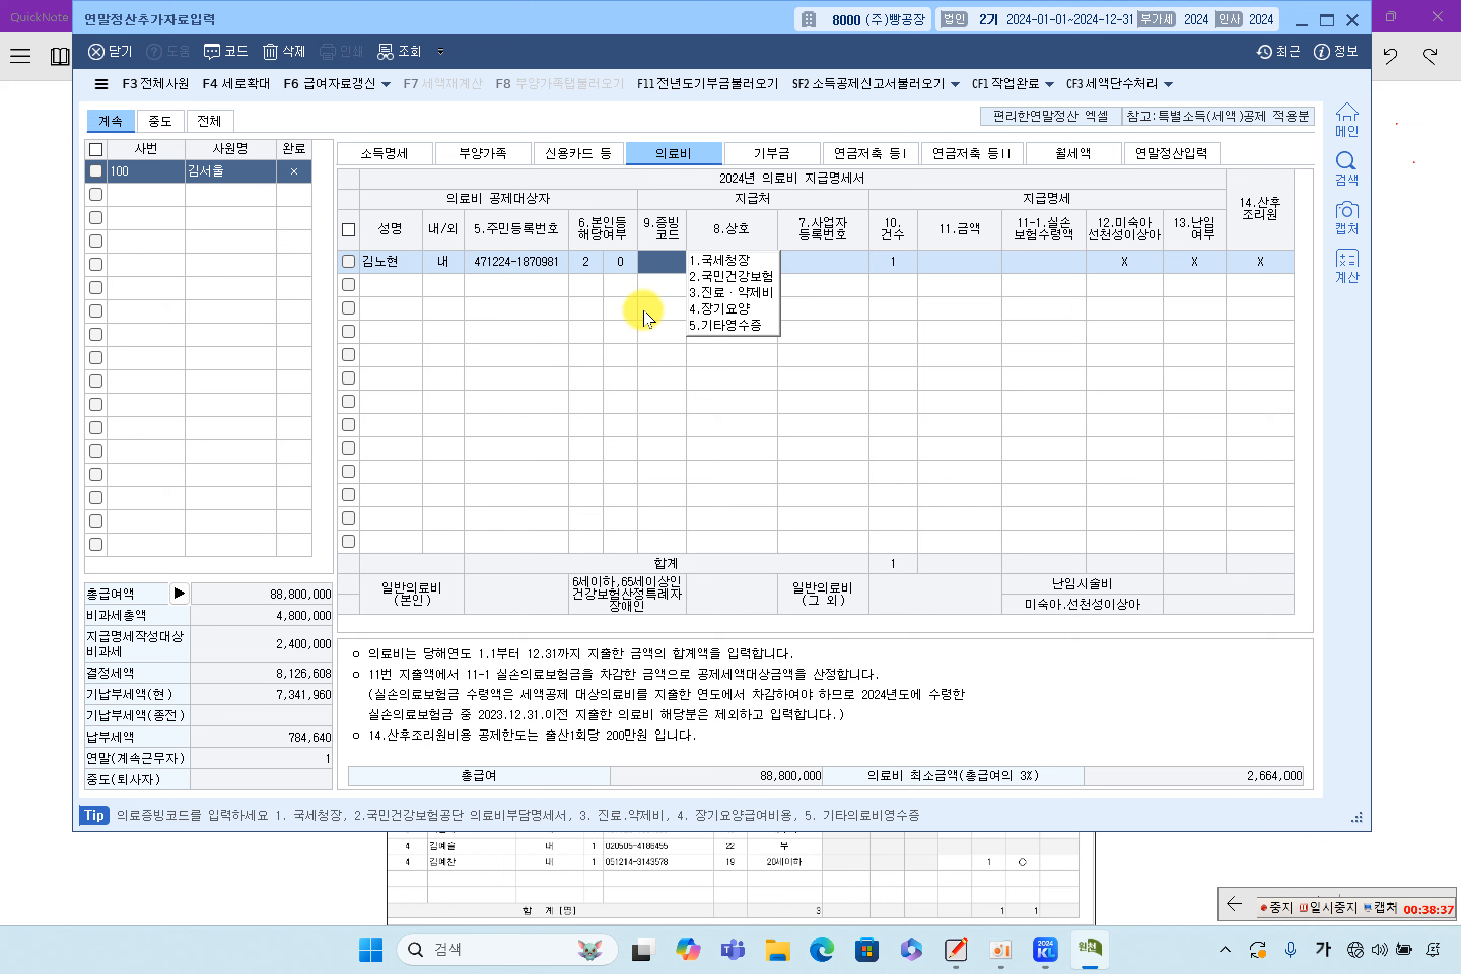
left_click(731, 260)
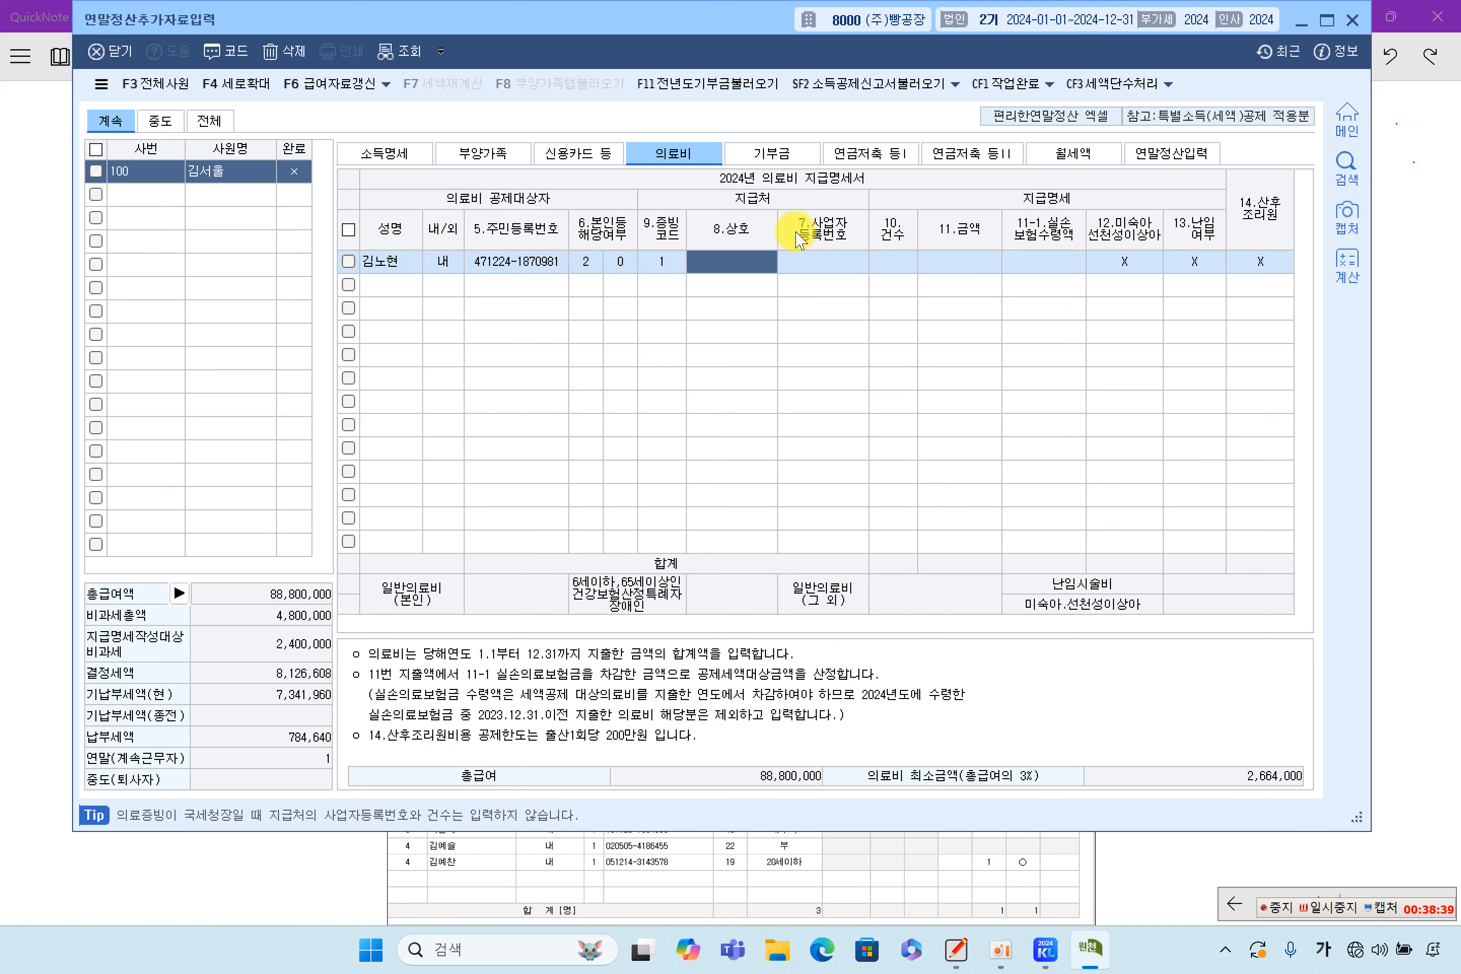
key("Return")
key("Return")
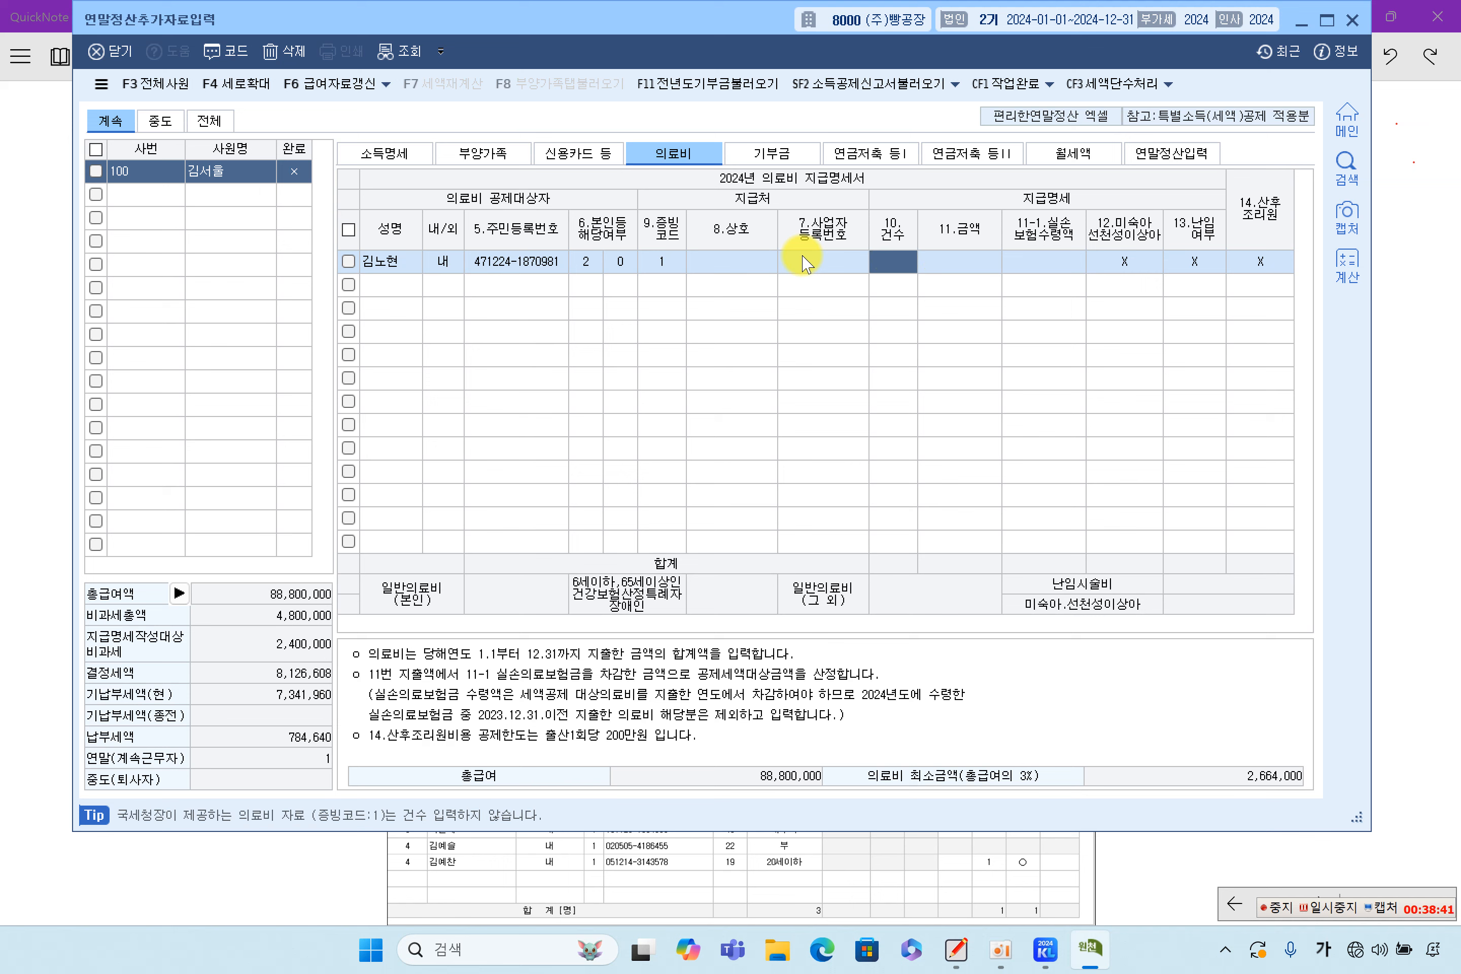
left_click(802, 256)
key("Return")
key("Return")
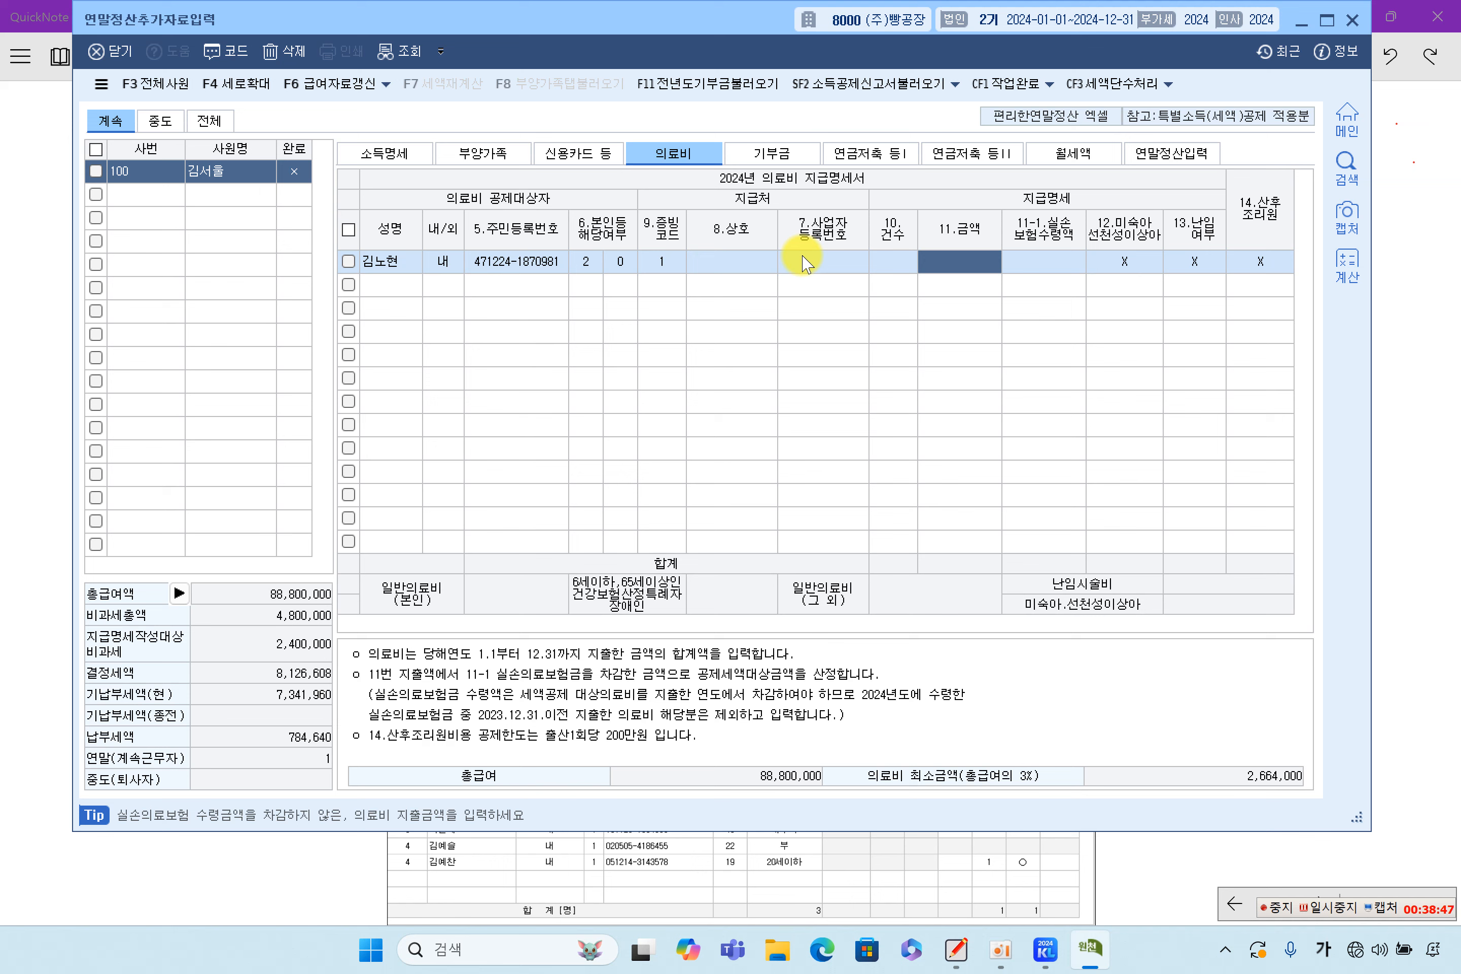
Enter the father's 12,000,000 medical expense and 11,000,000 insurance reimbursement
type("12,000,000")
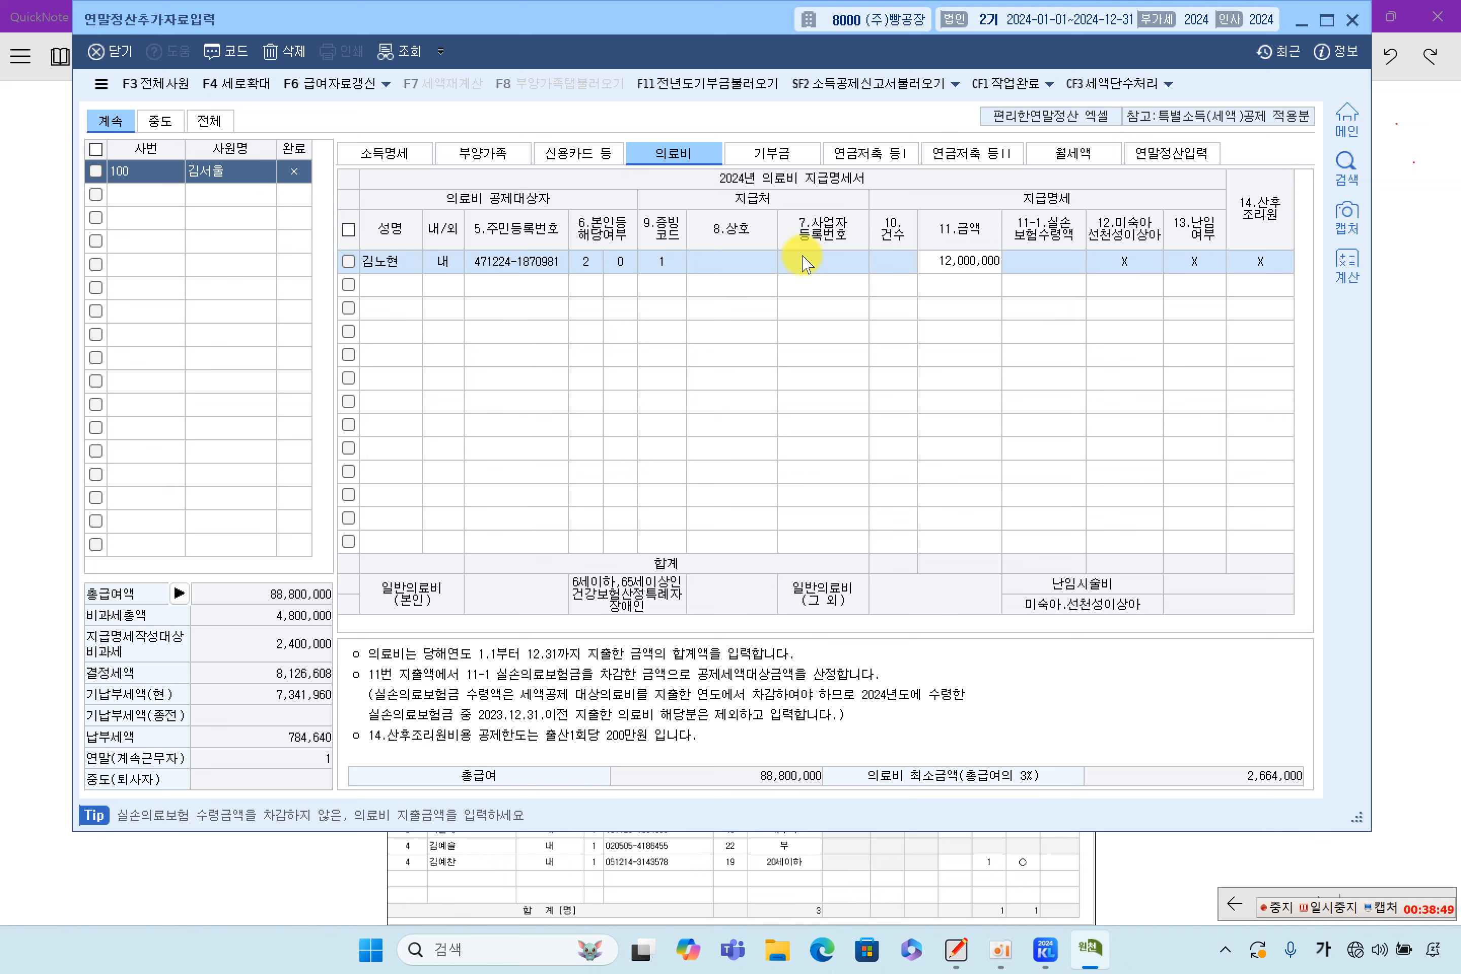
key("Return")
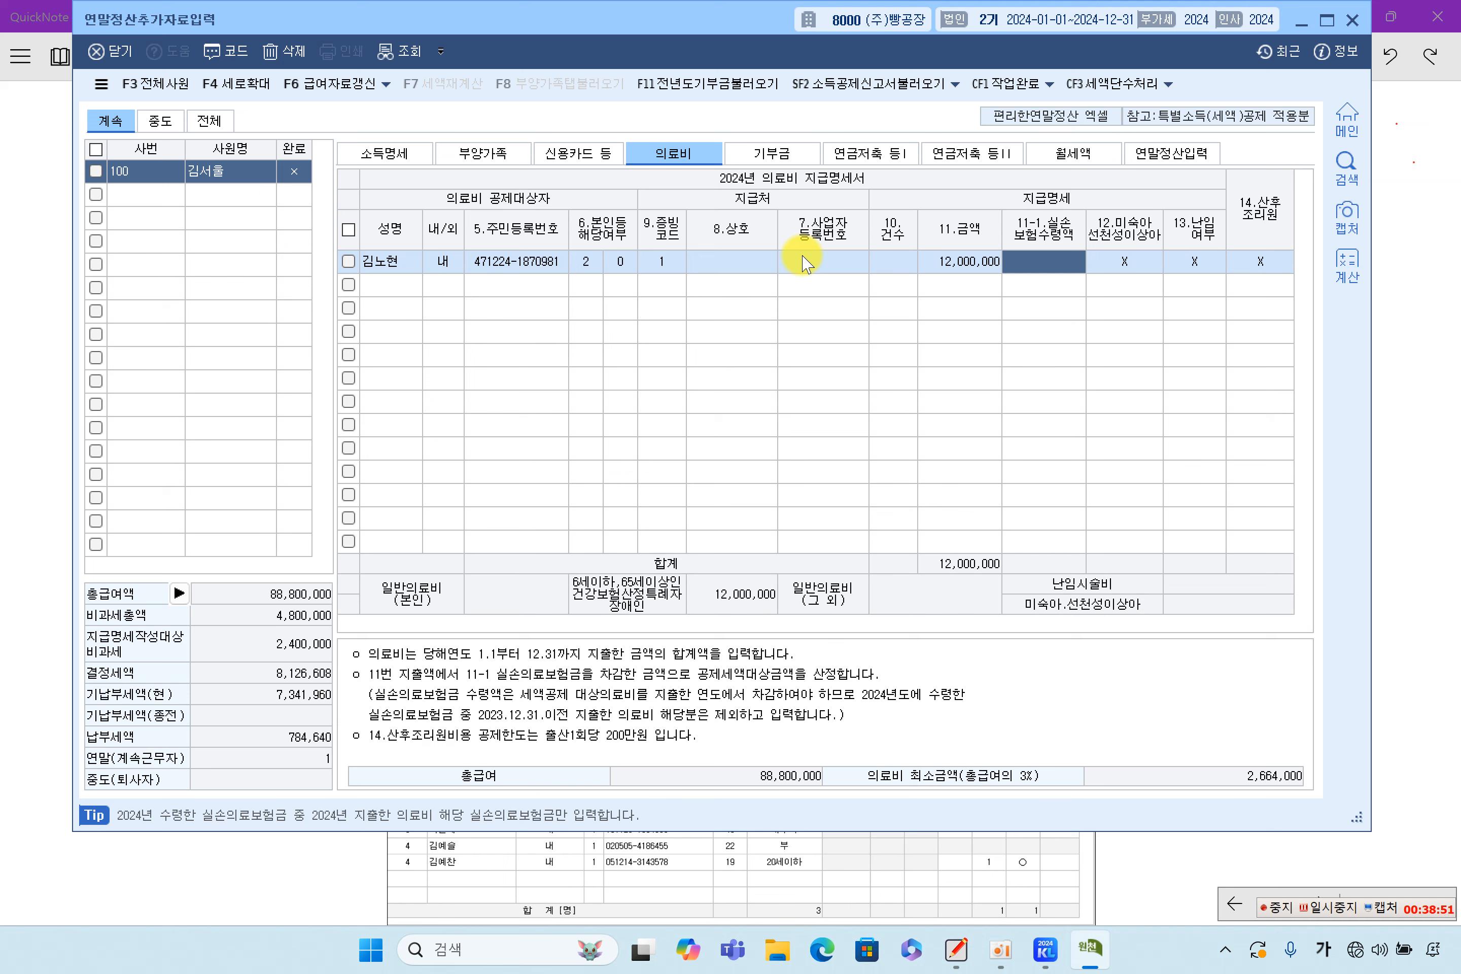
type("11,000,000")
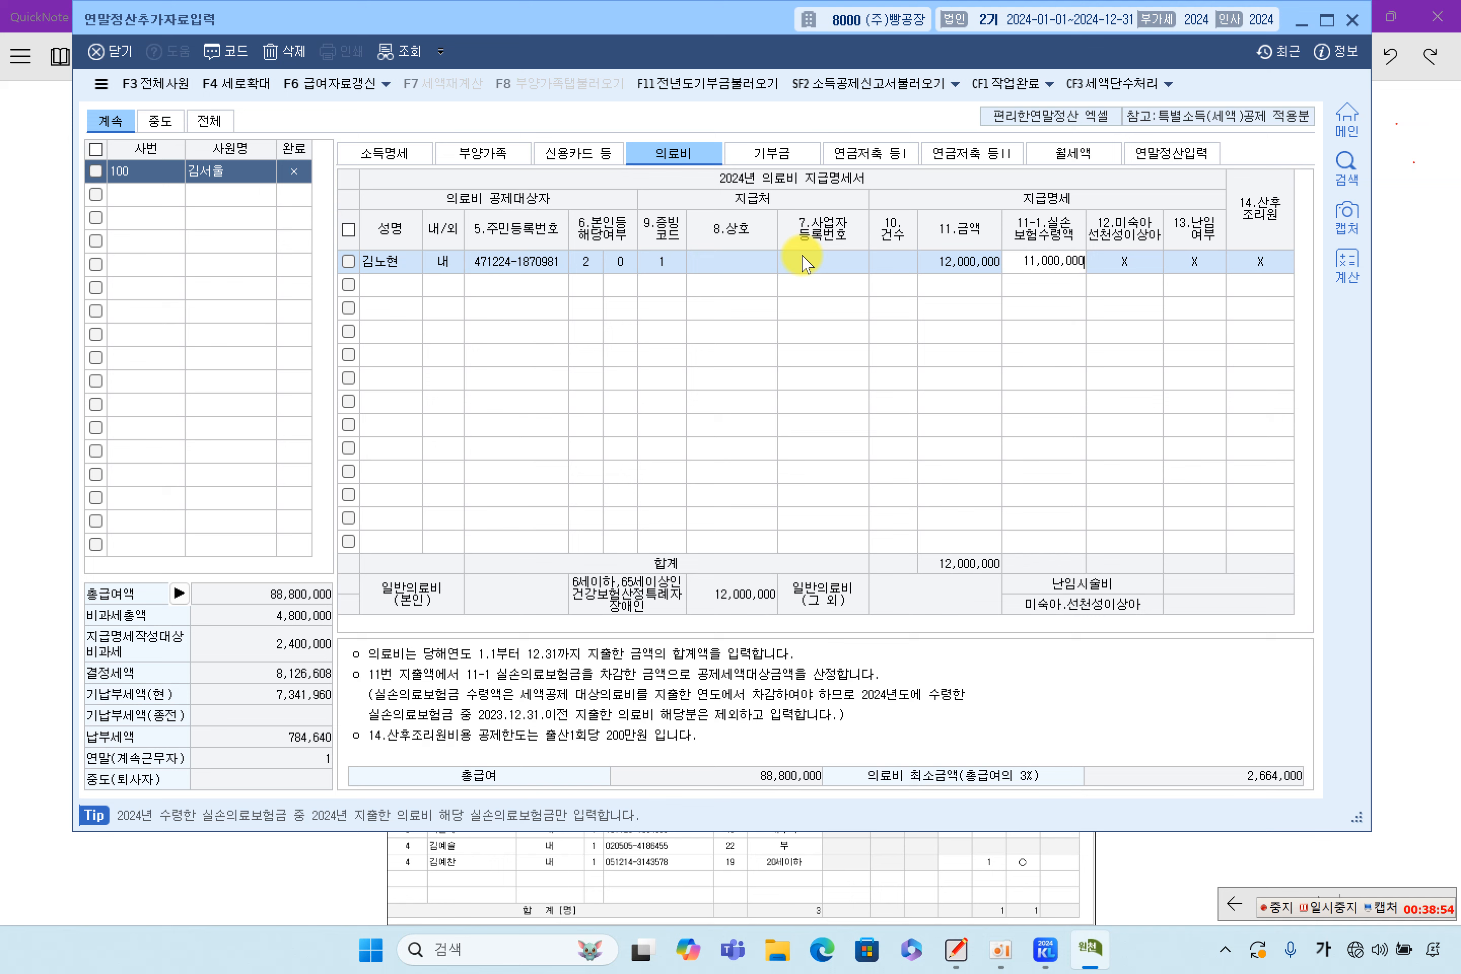
key("Return")
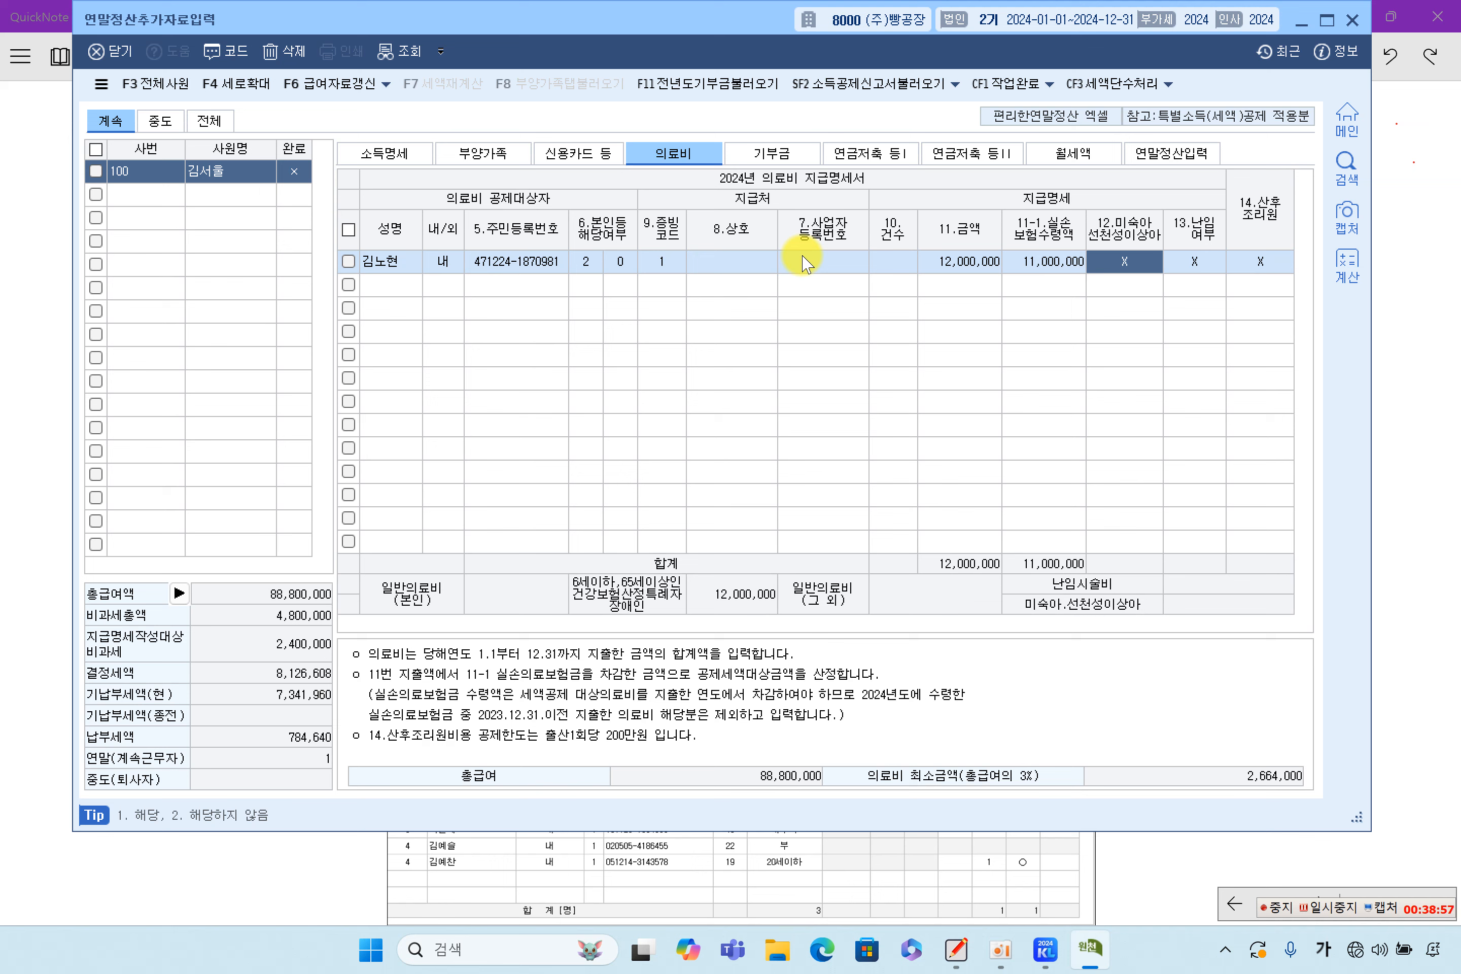
key("Return")
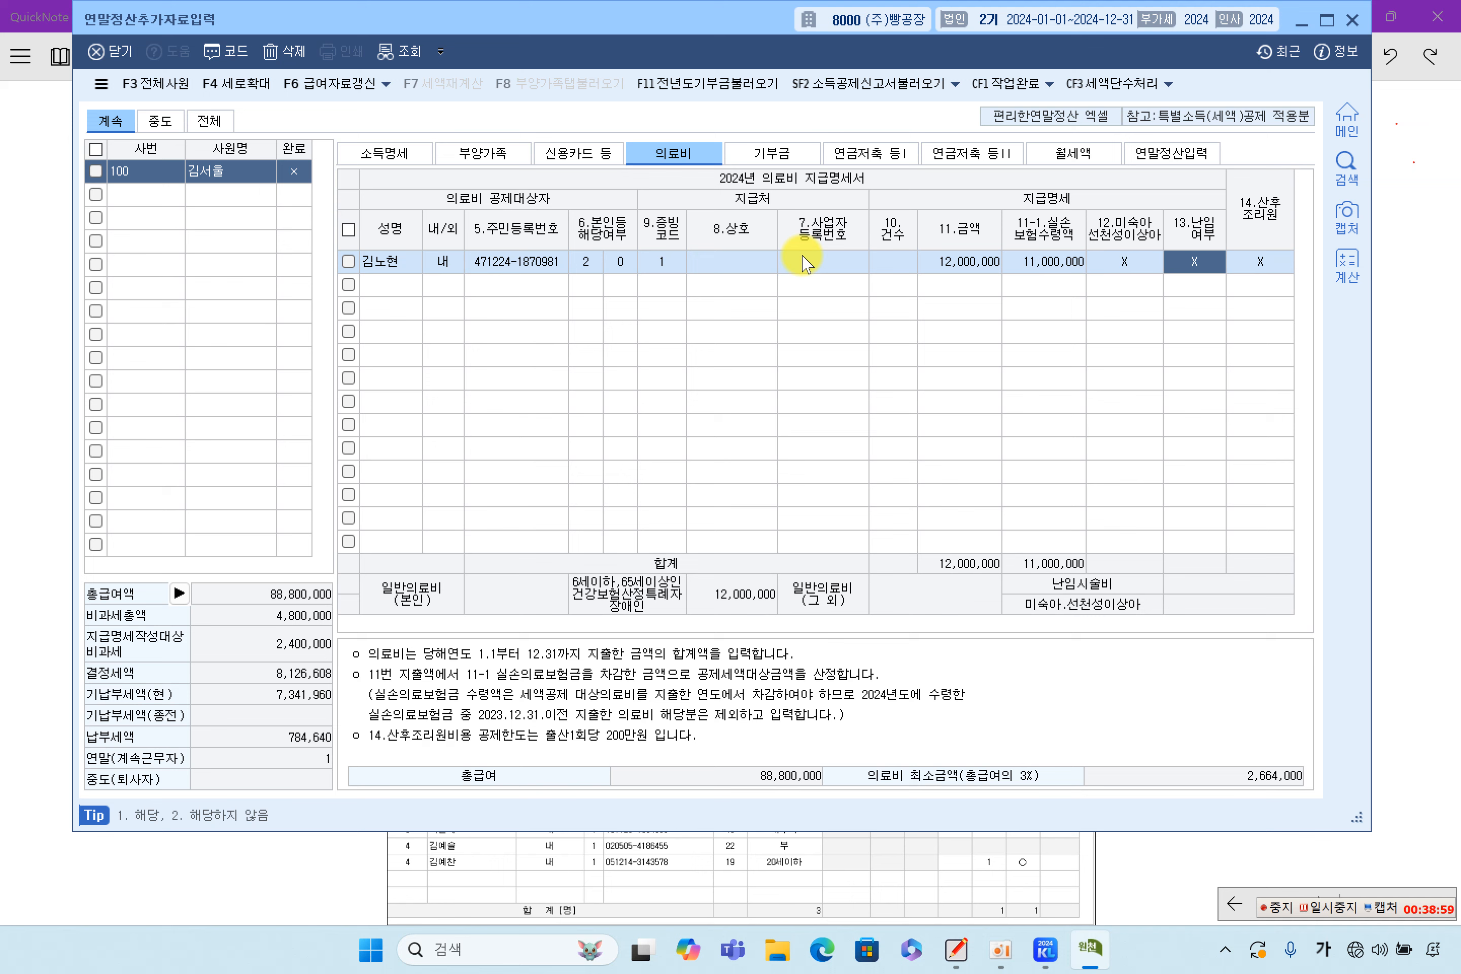
key("Return")
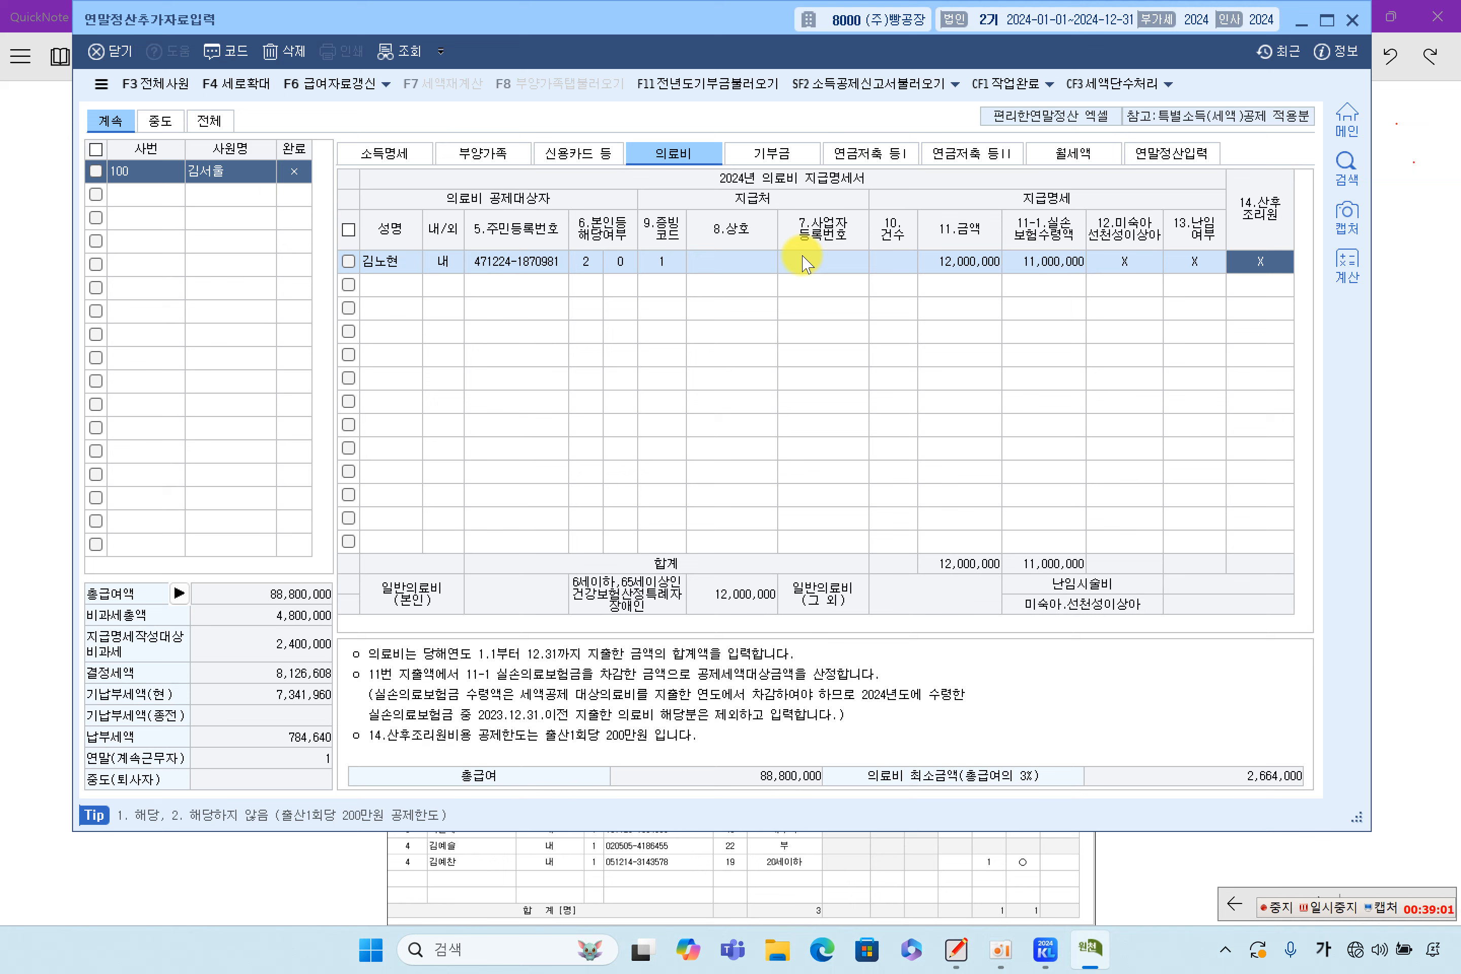
key("Left")
key("Left")
key("Left")
key("Right")
key("Right")
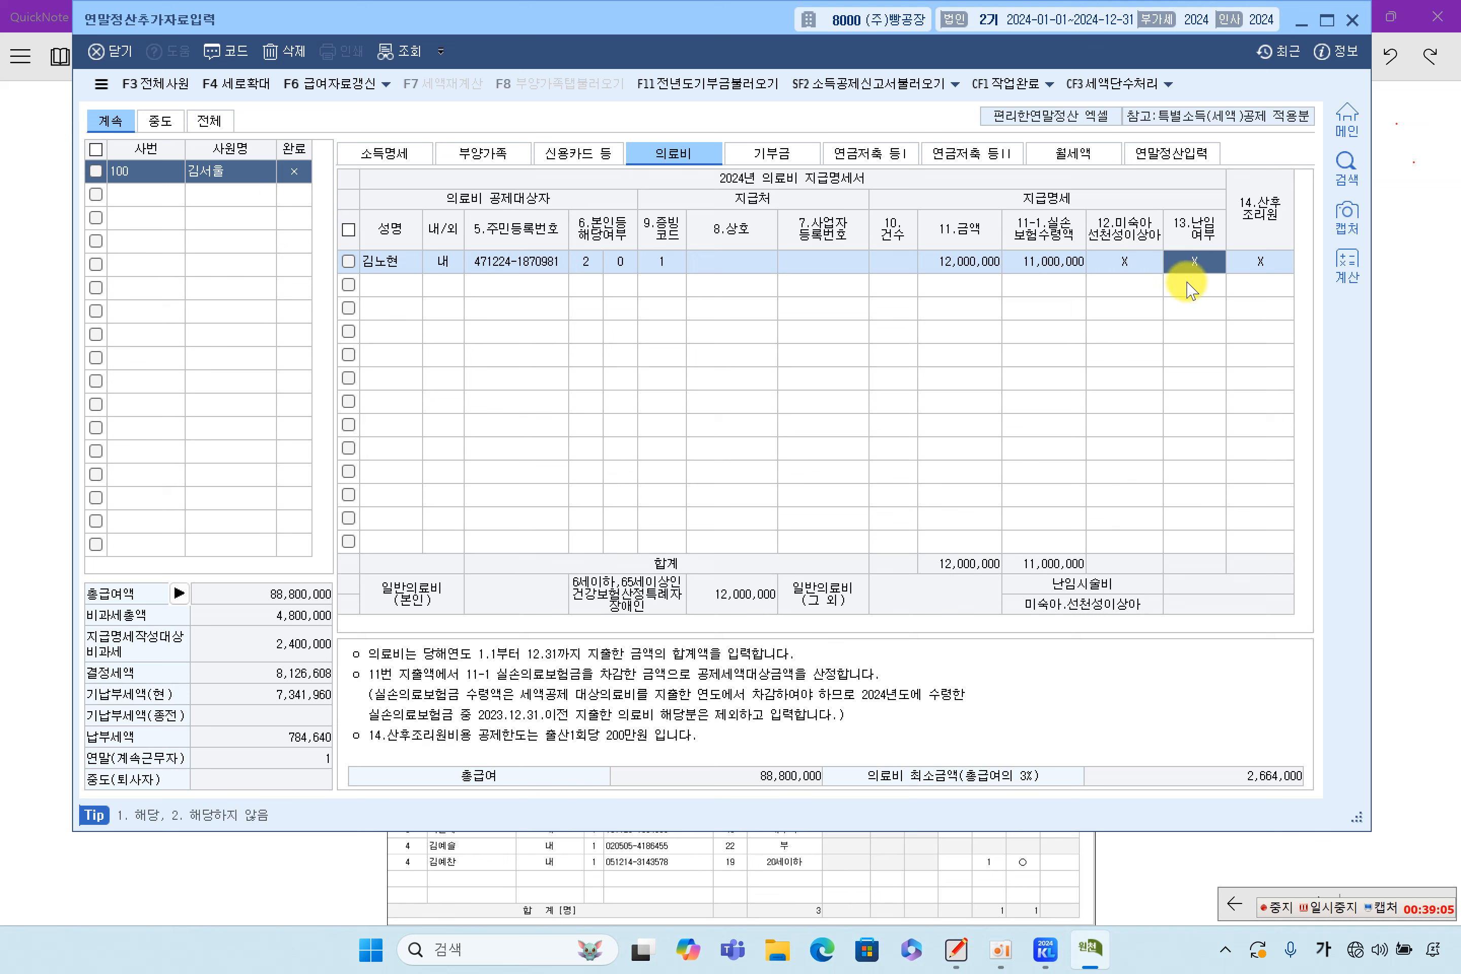
left_click(956, 265)
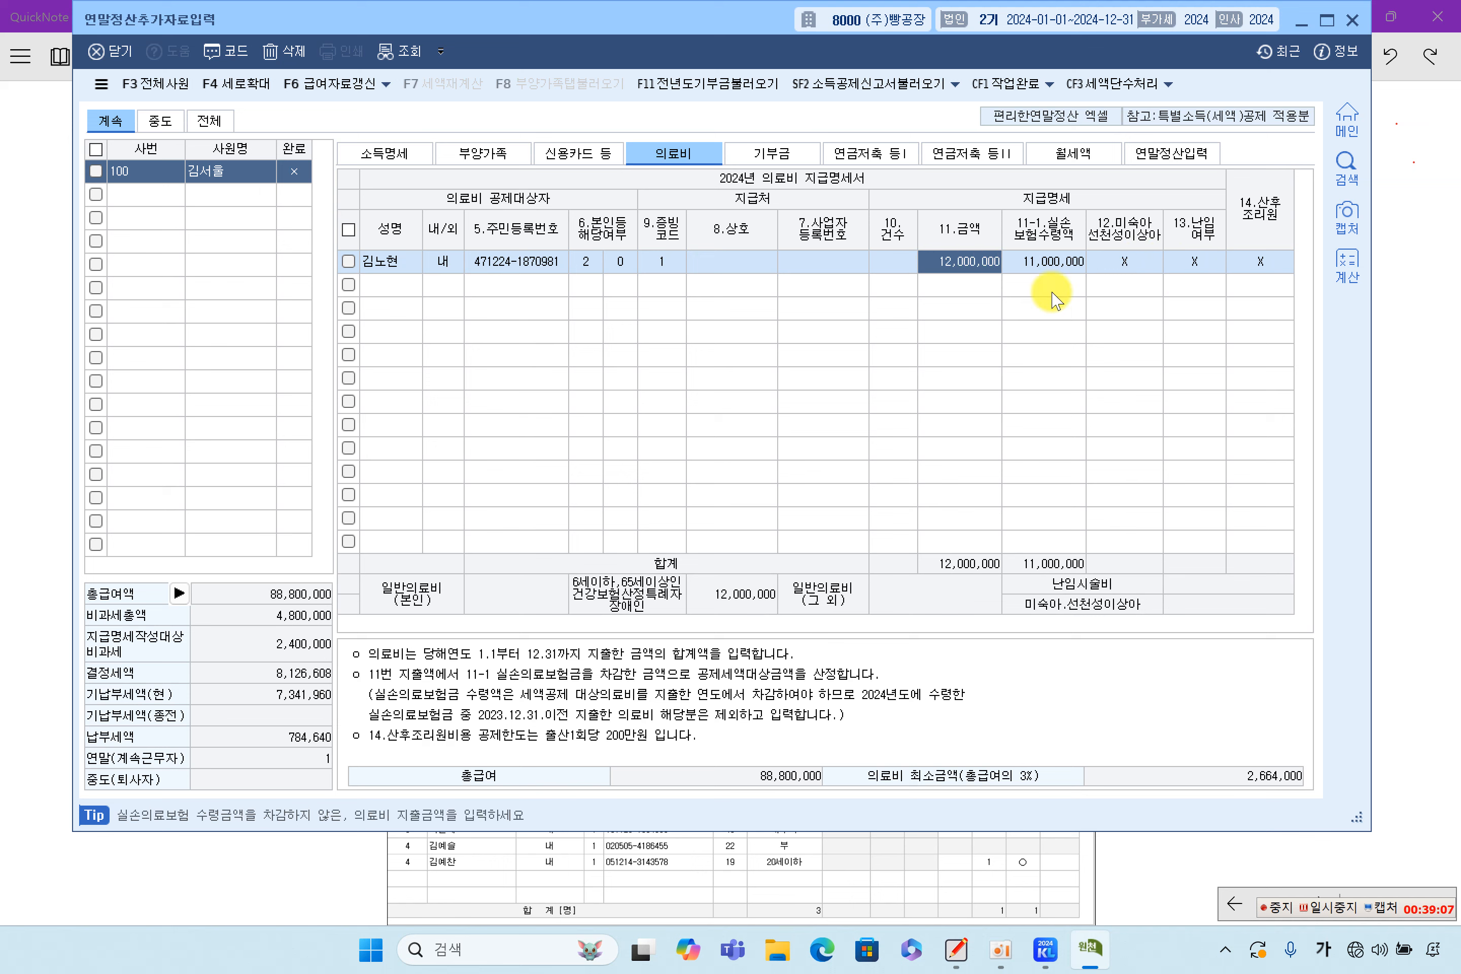
key("Return")
key("Return")
key("Return")
key("Return")
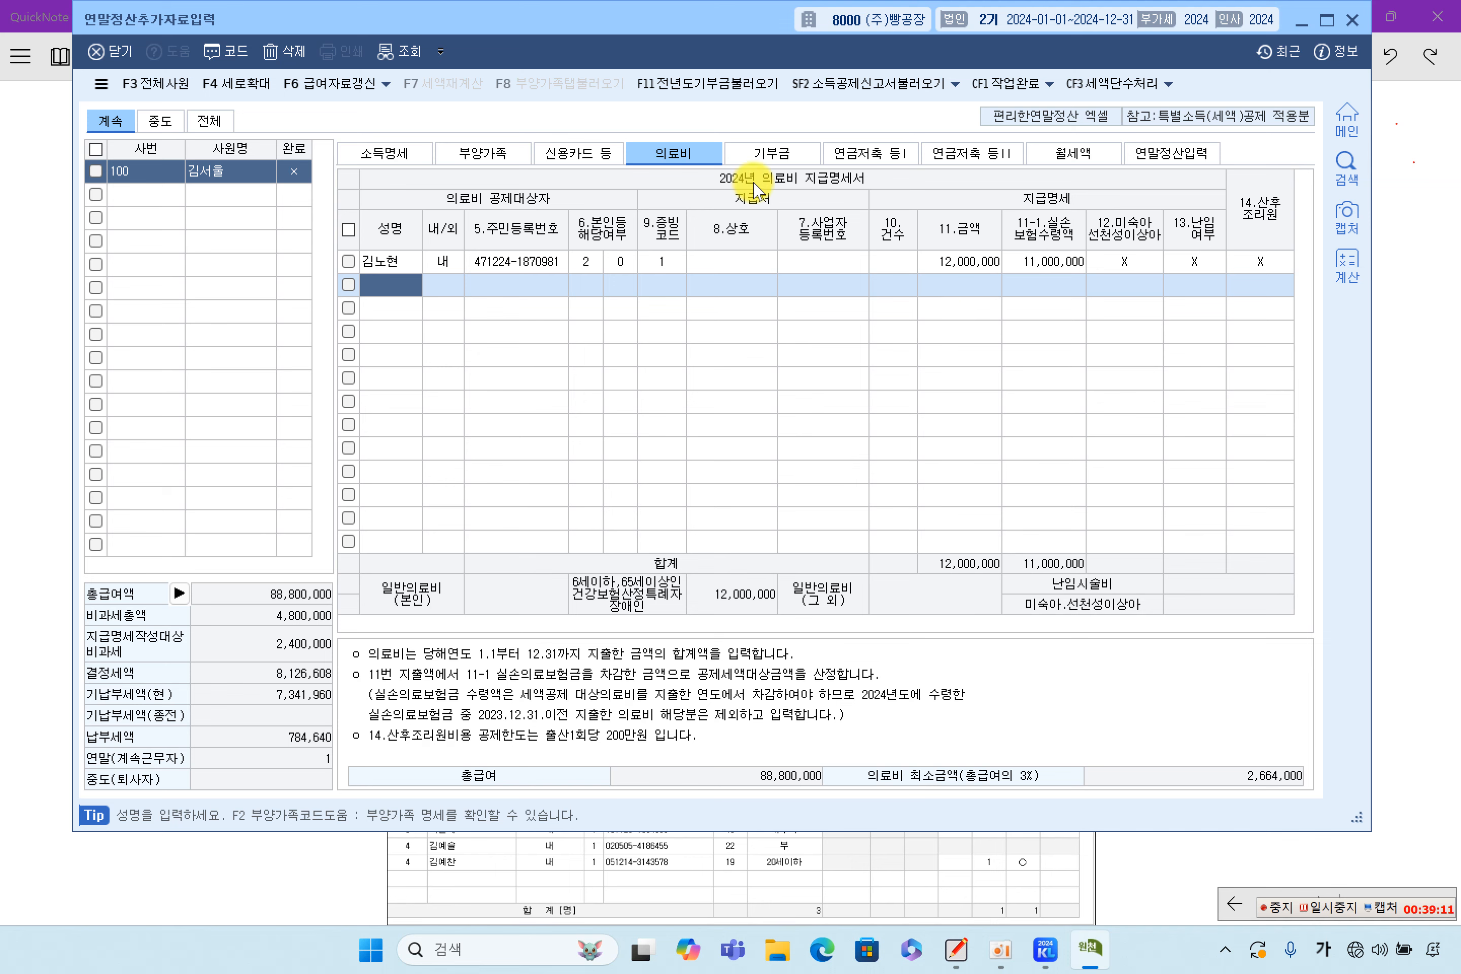
left_click(1056, 262)
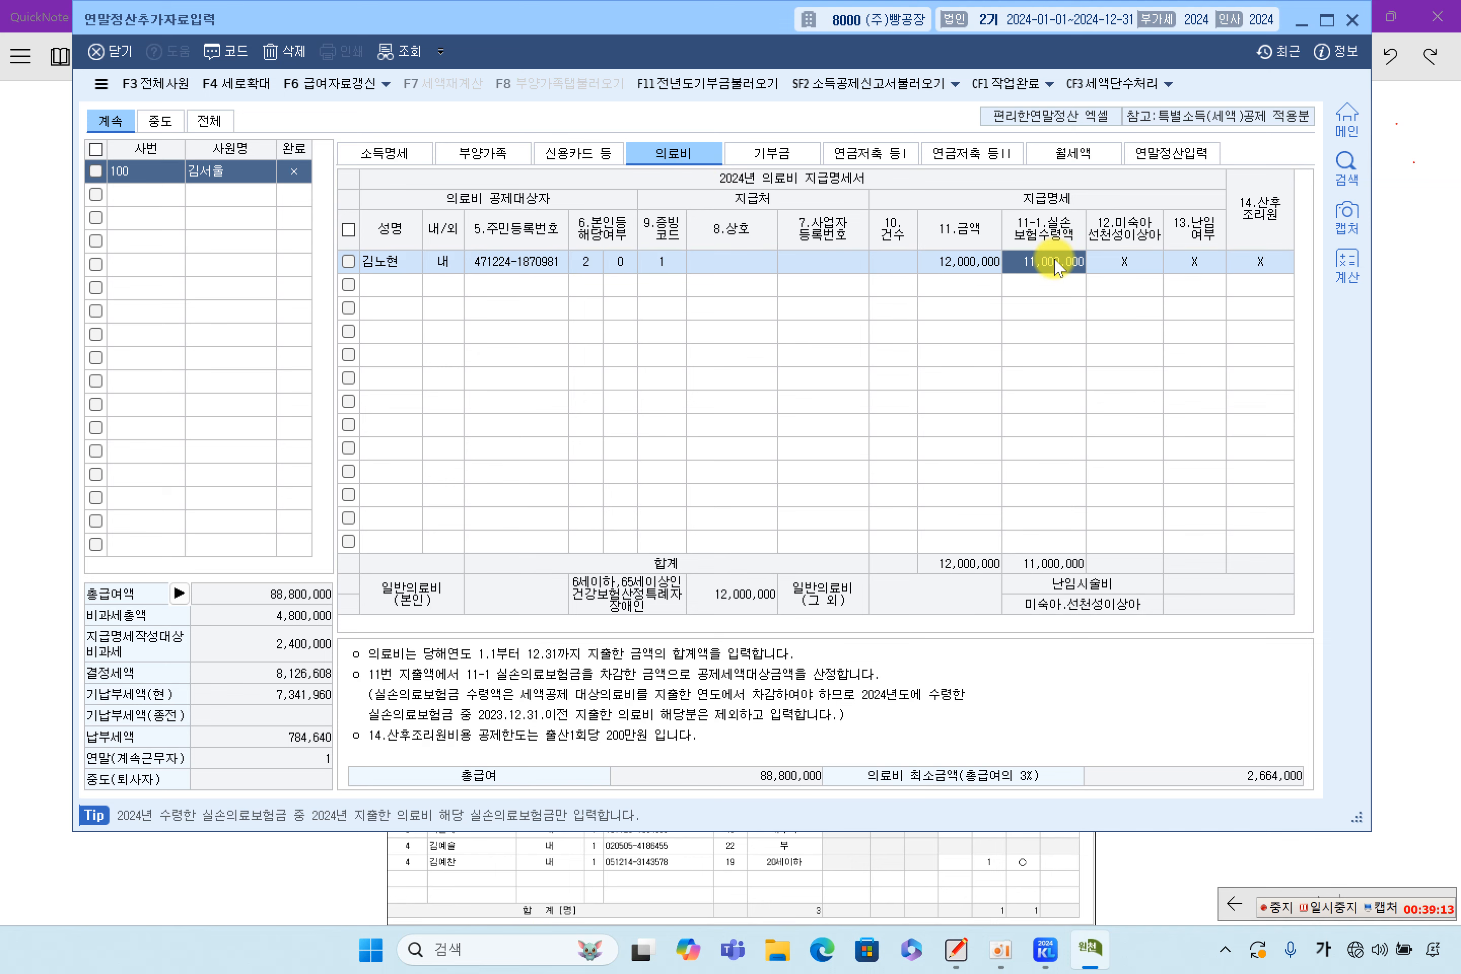
left_click(1185, 153)
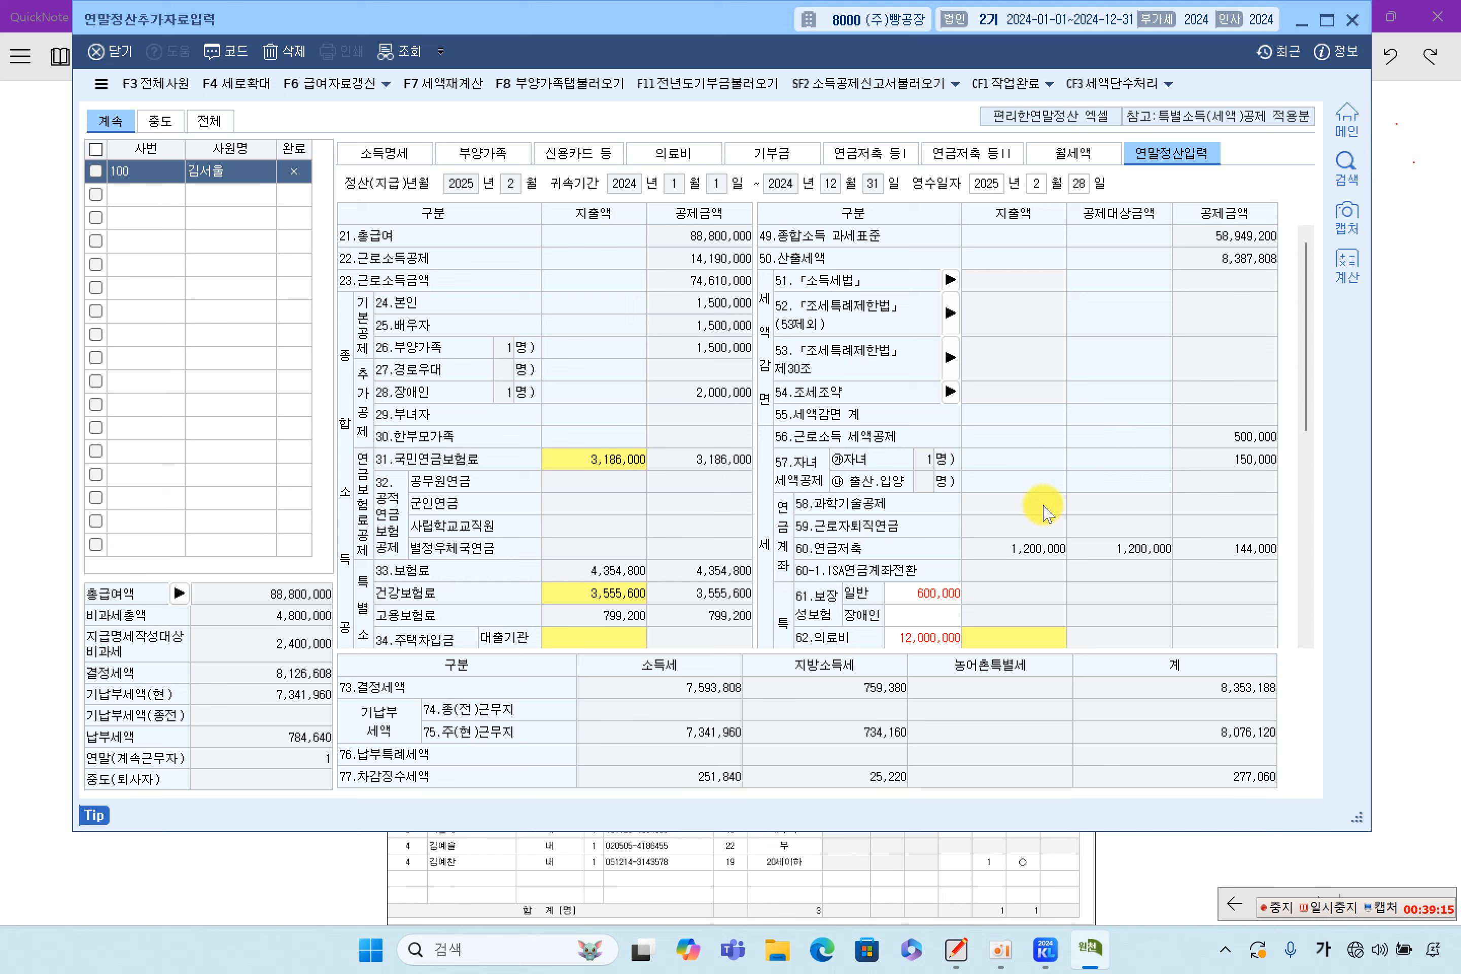
Import the dependants' deductions (F8) into 연말정산입력 so 62.의료비 reflects 12,000,000
left_click(931, 639)
scroll(1094, 613, "down", 4)
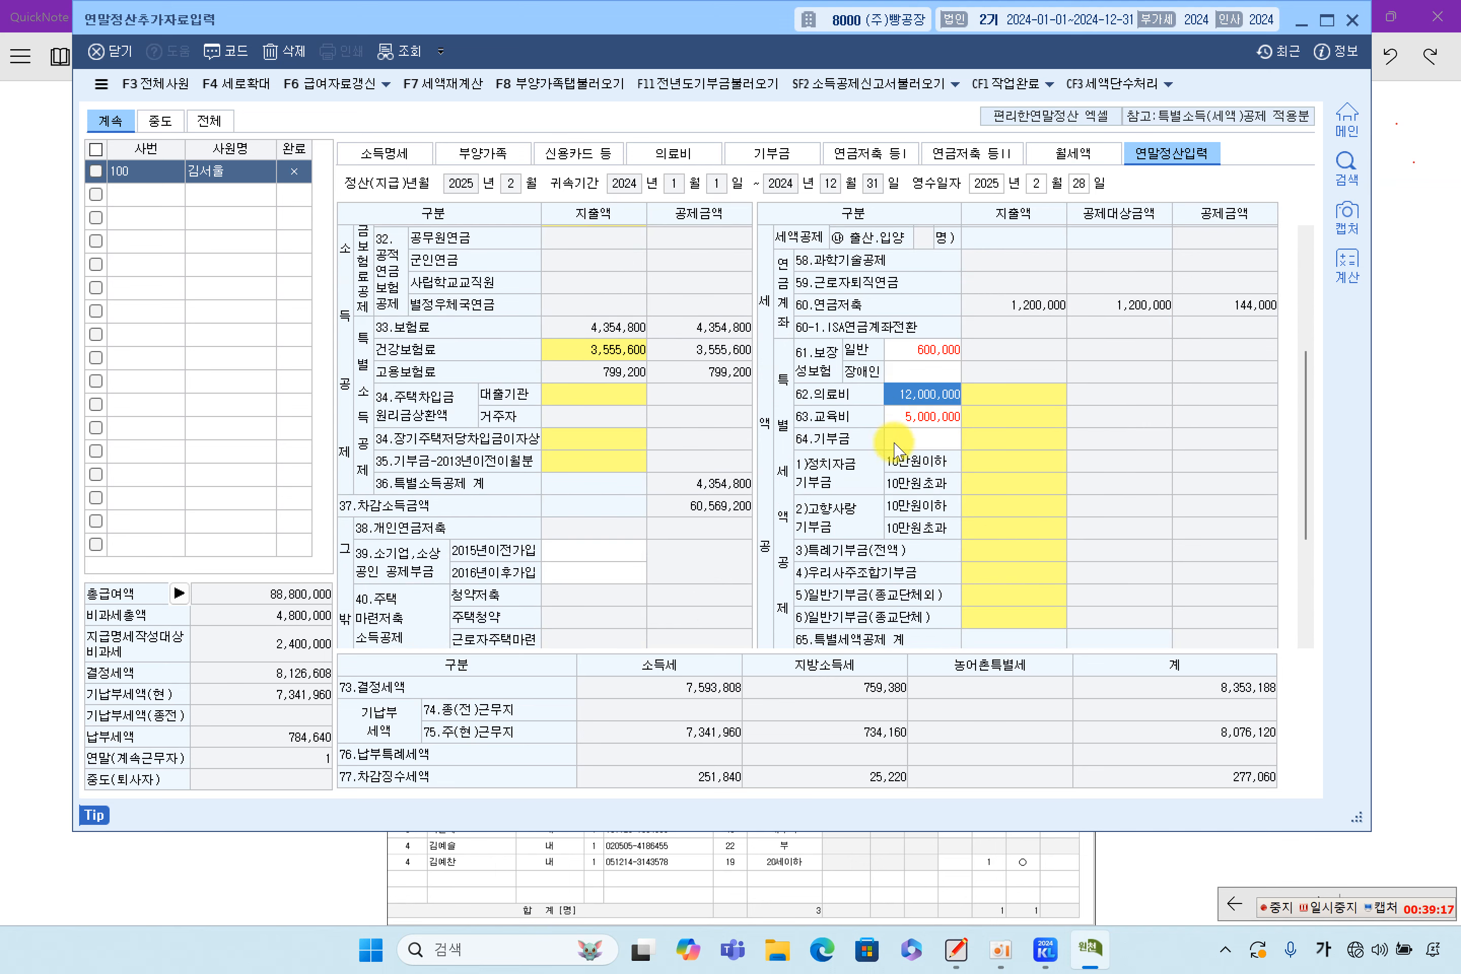
left_click(1056, 396)
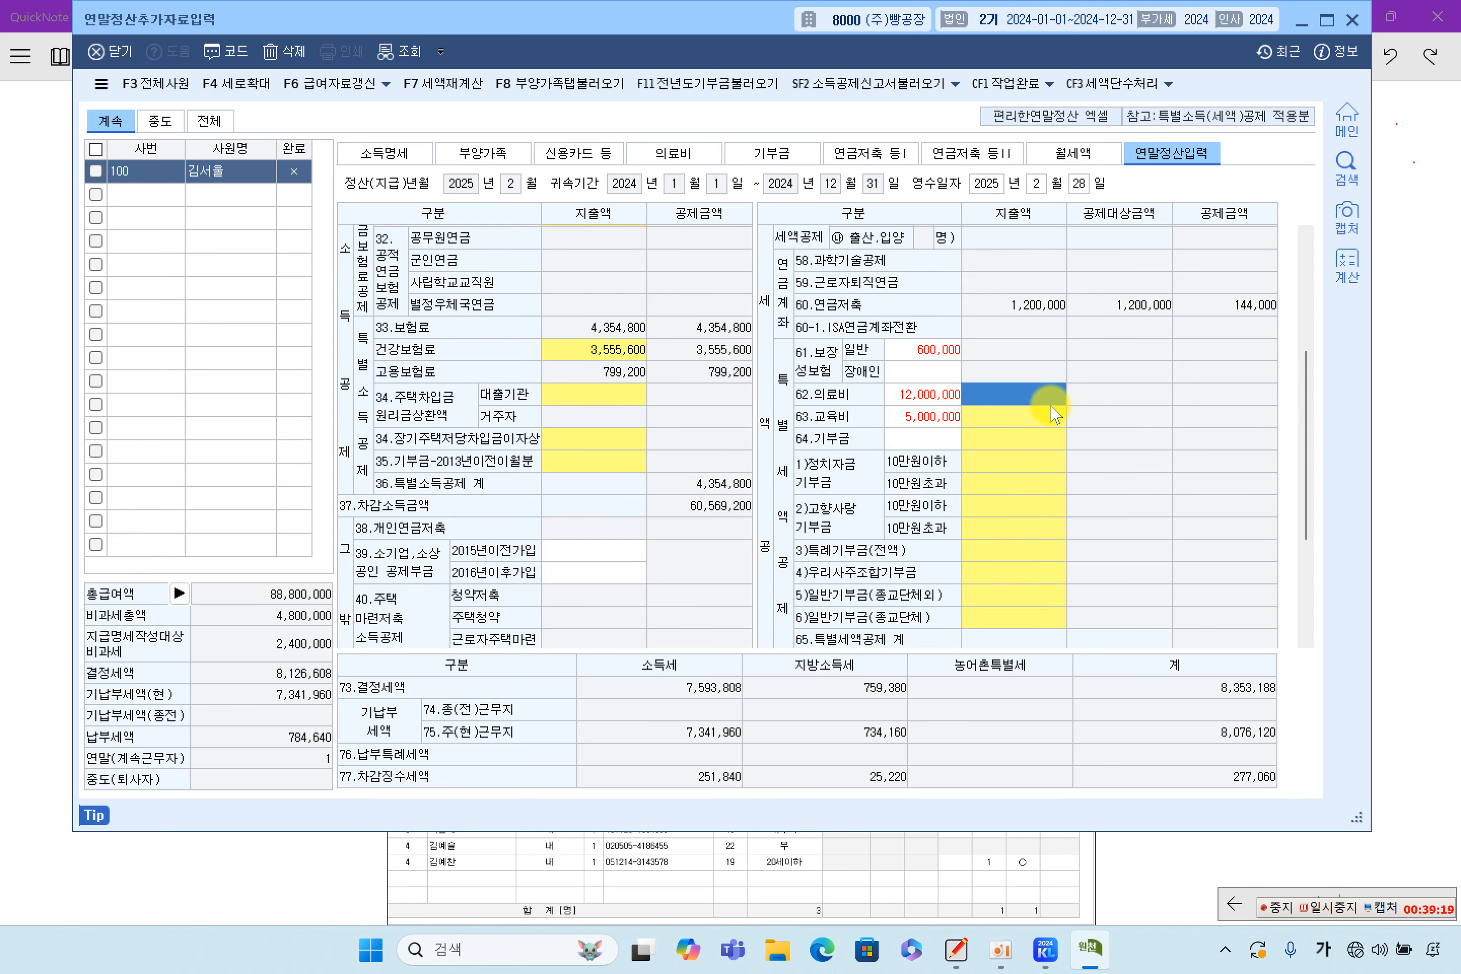
left_click(929, 400)
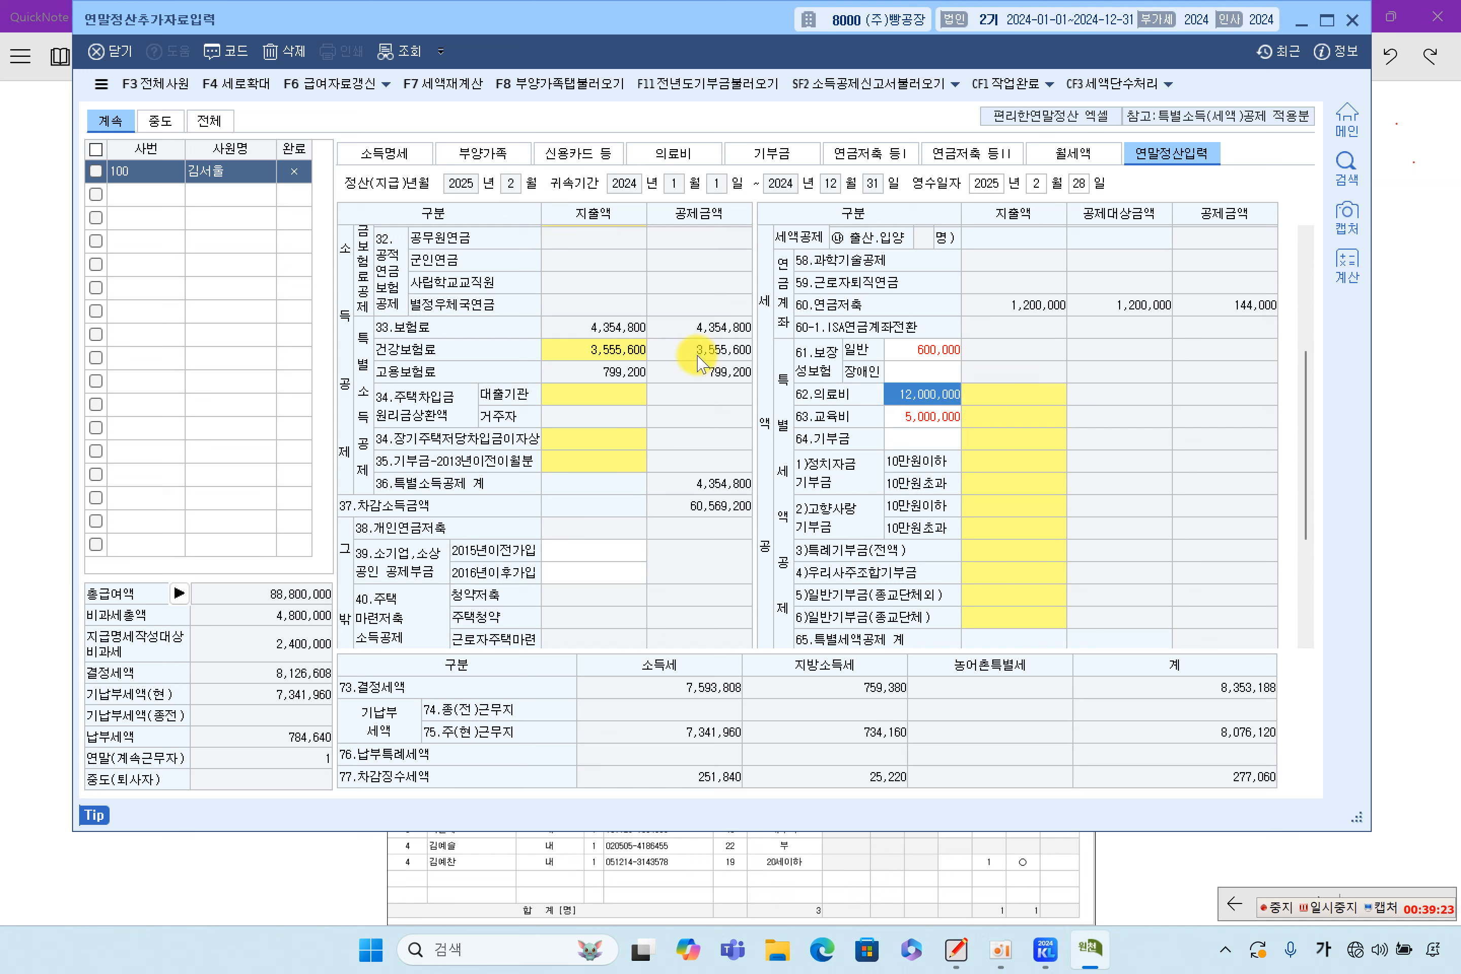
left_click(555, 93)
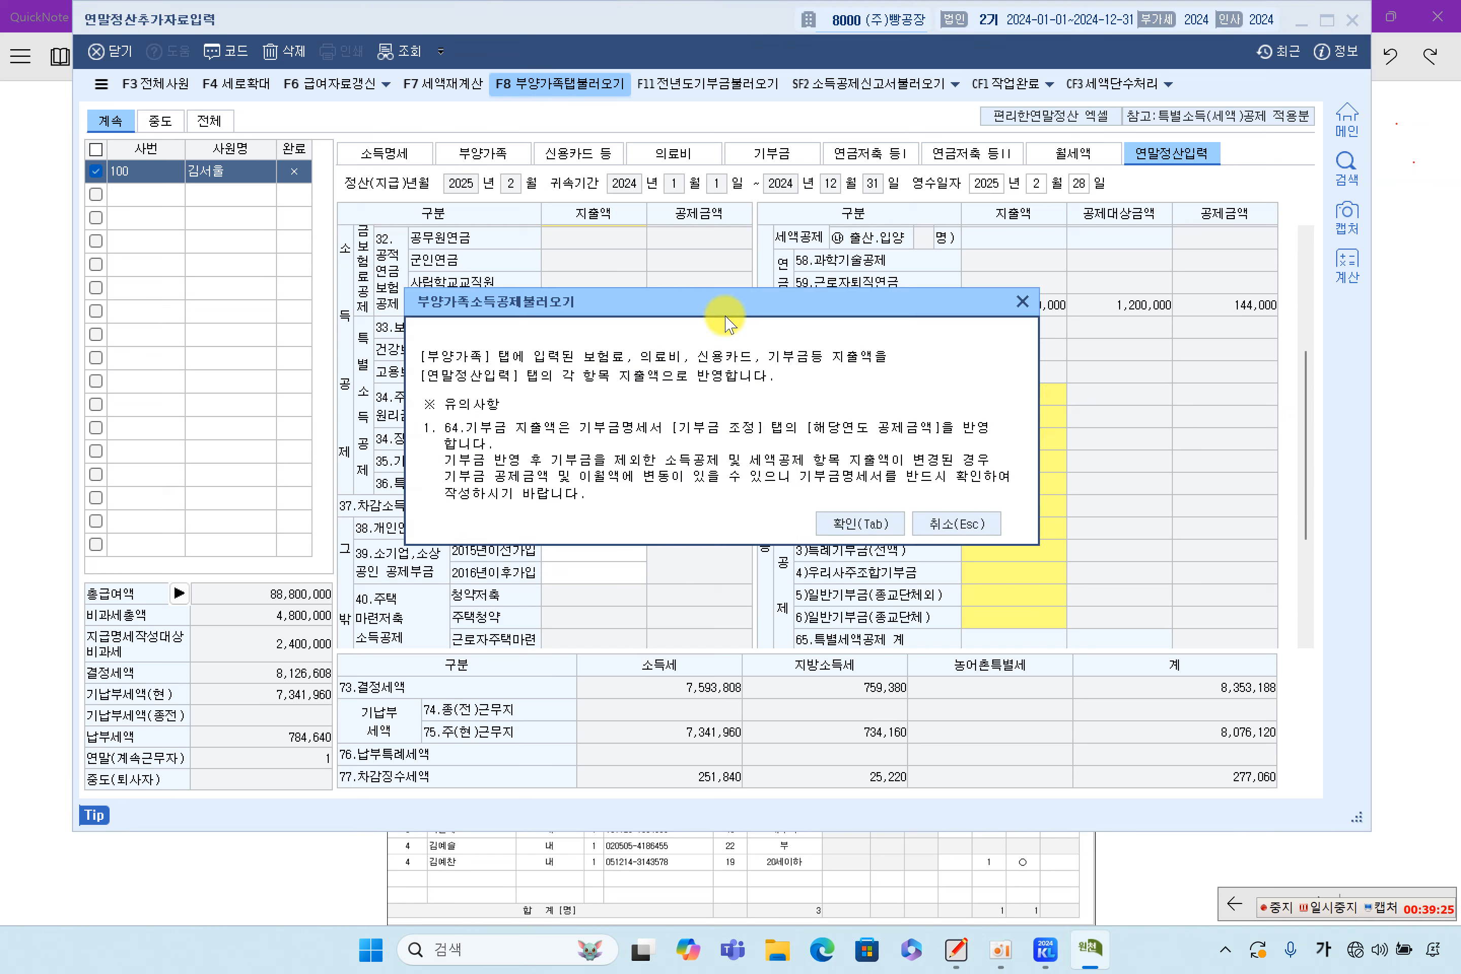
left_click(881, 529)
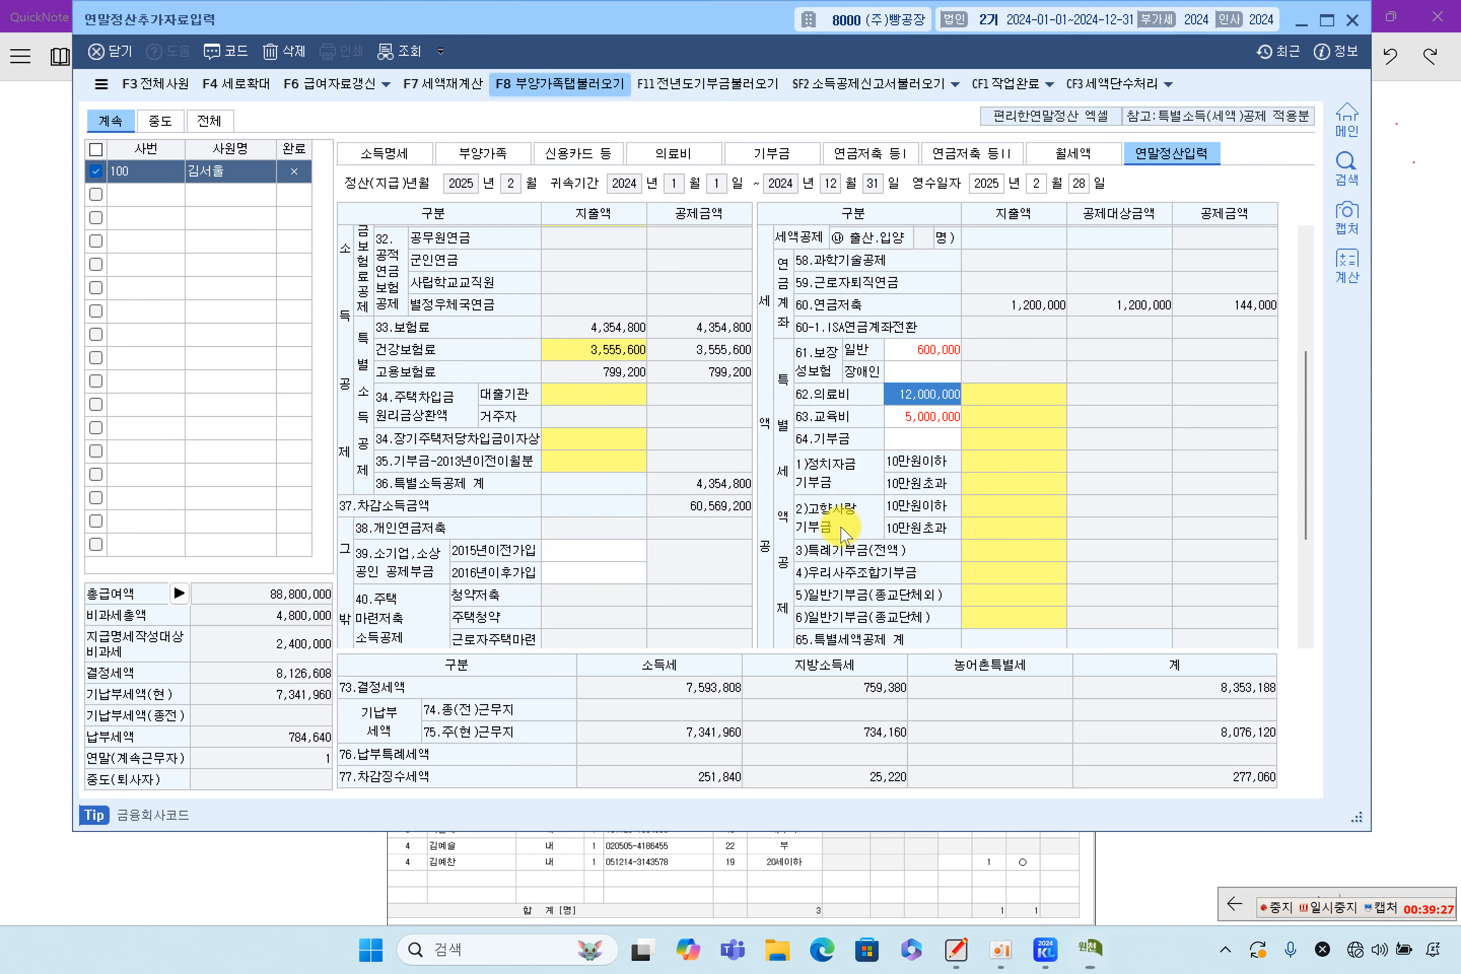
left_click(980, 402)
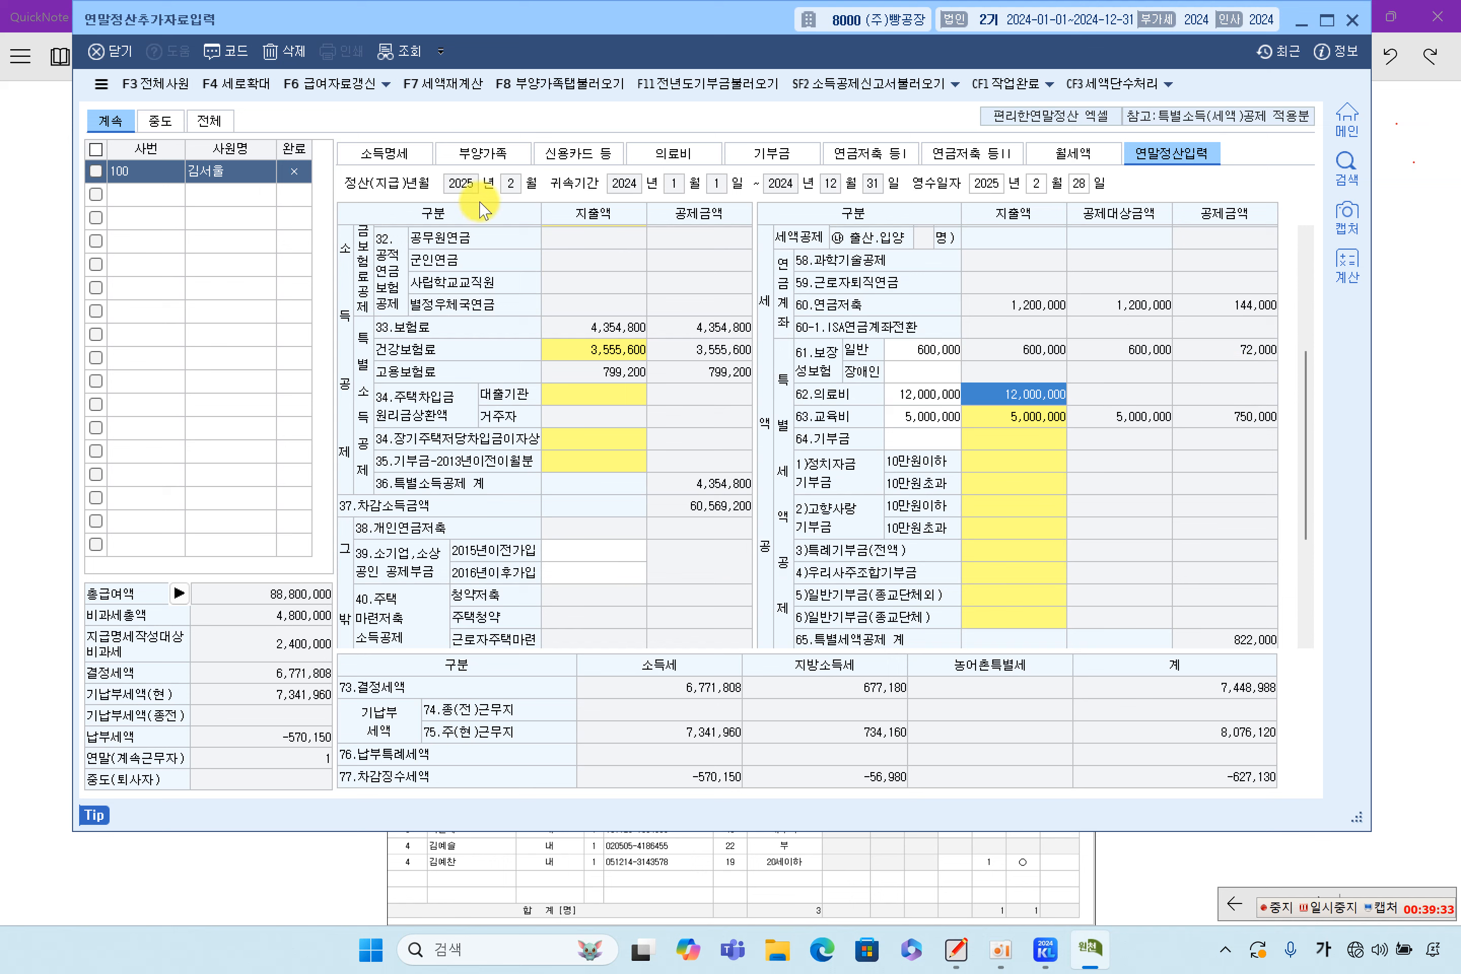
left_click(569, 83)
left_click(839, 523)
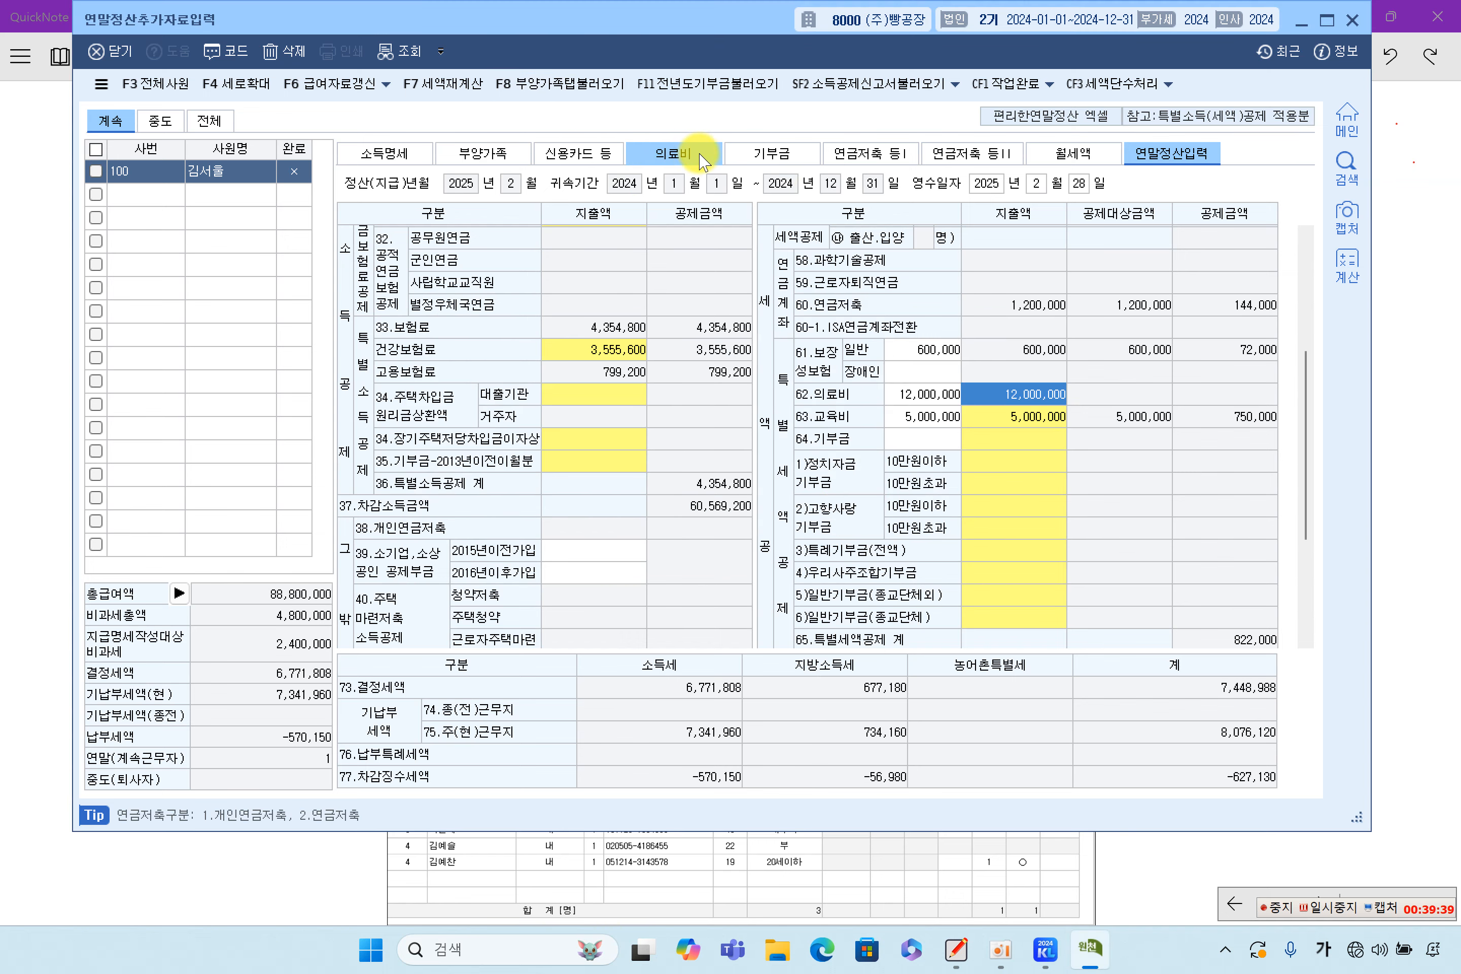
Recheck the father's 12,000,000 expense on 의료비, then switch to the whiteboard
left_click(675, 153)
left_click(970, 267)
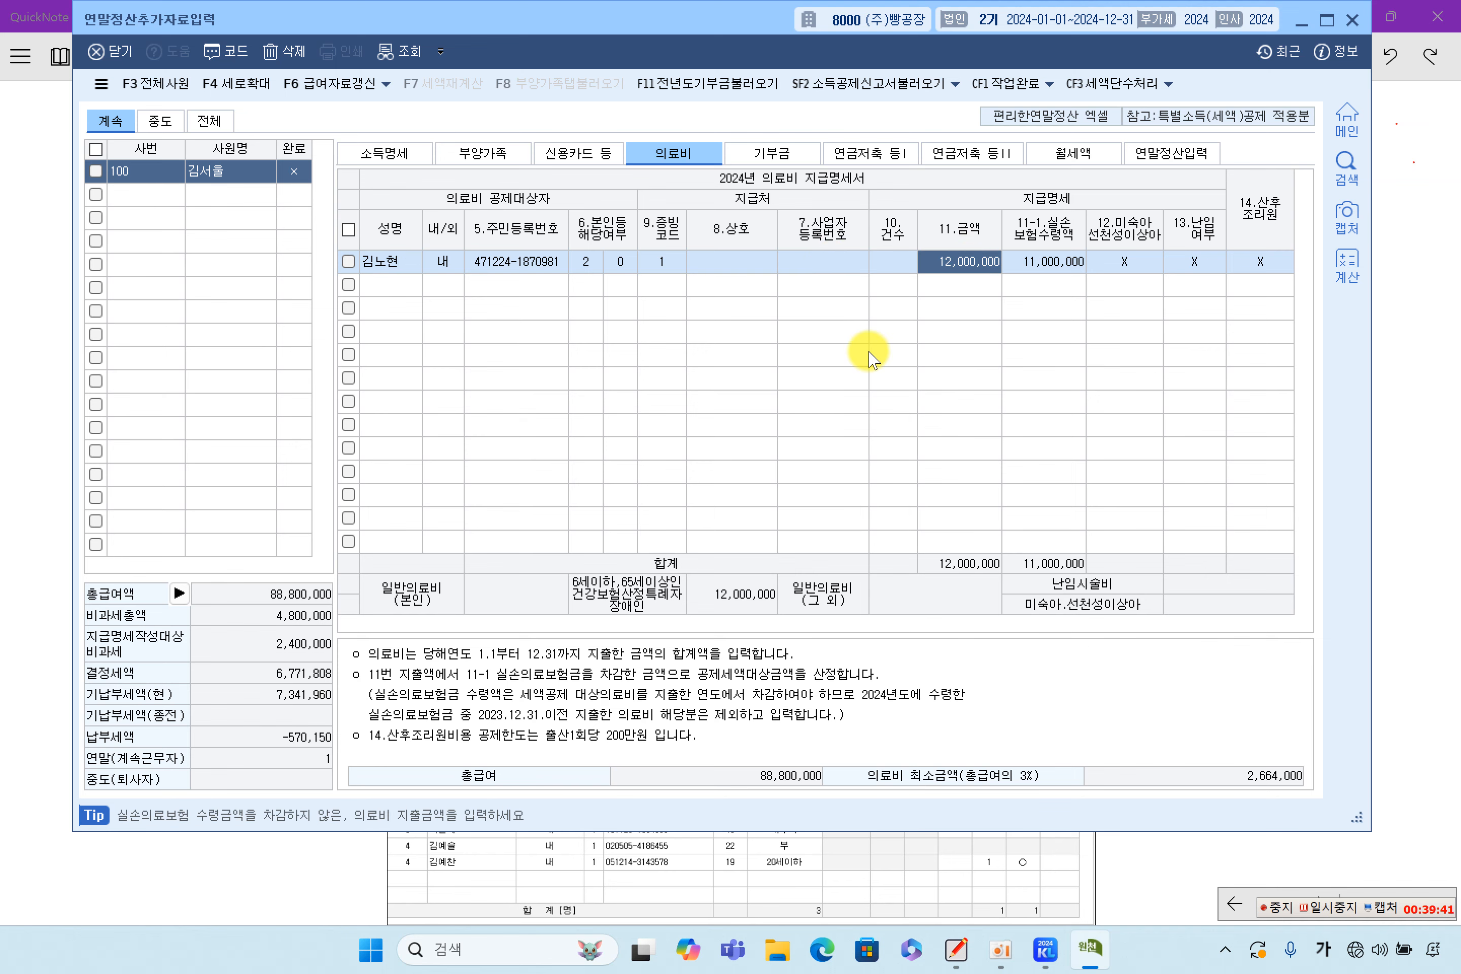
left_click(1435, 281)
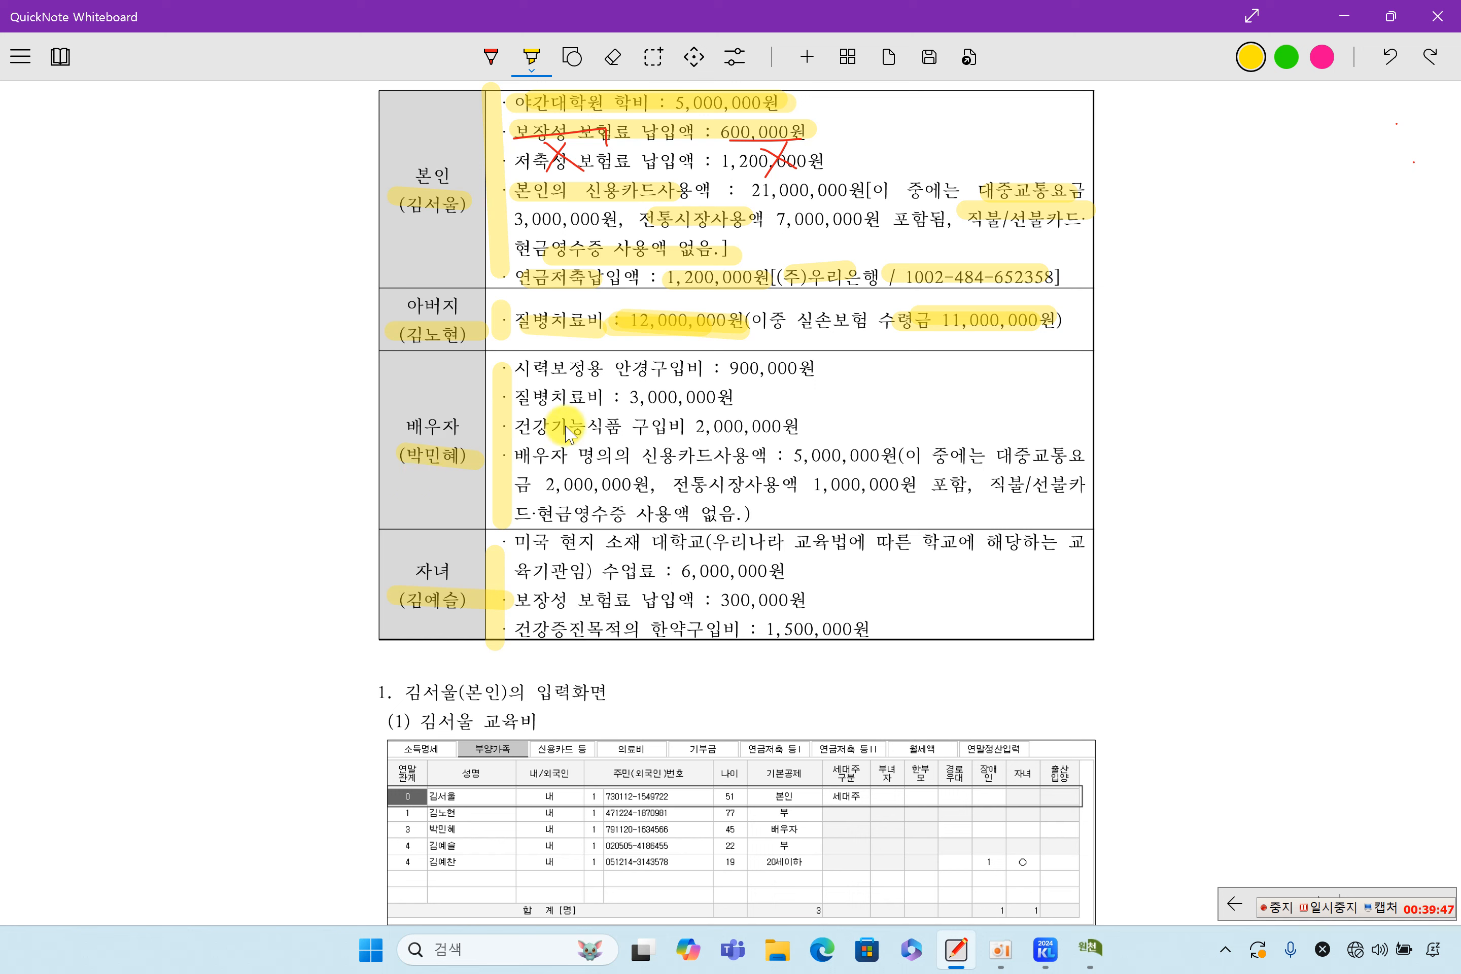
Highlight the spouse's glasses line and strike through its 900,000 amount in red
left_click_drag(528, 368, 831, 368)
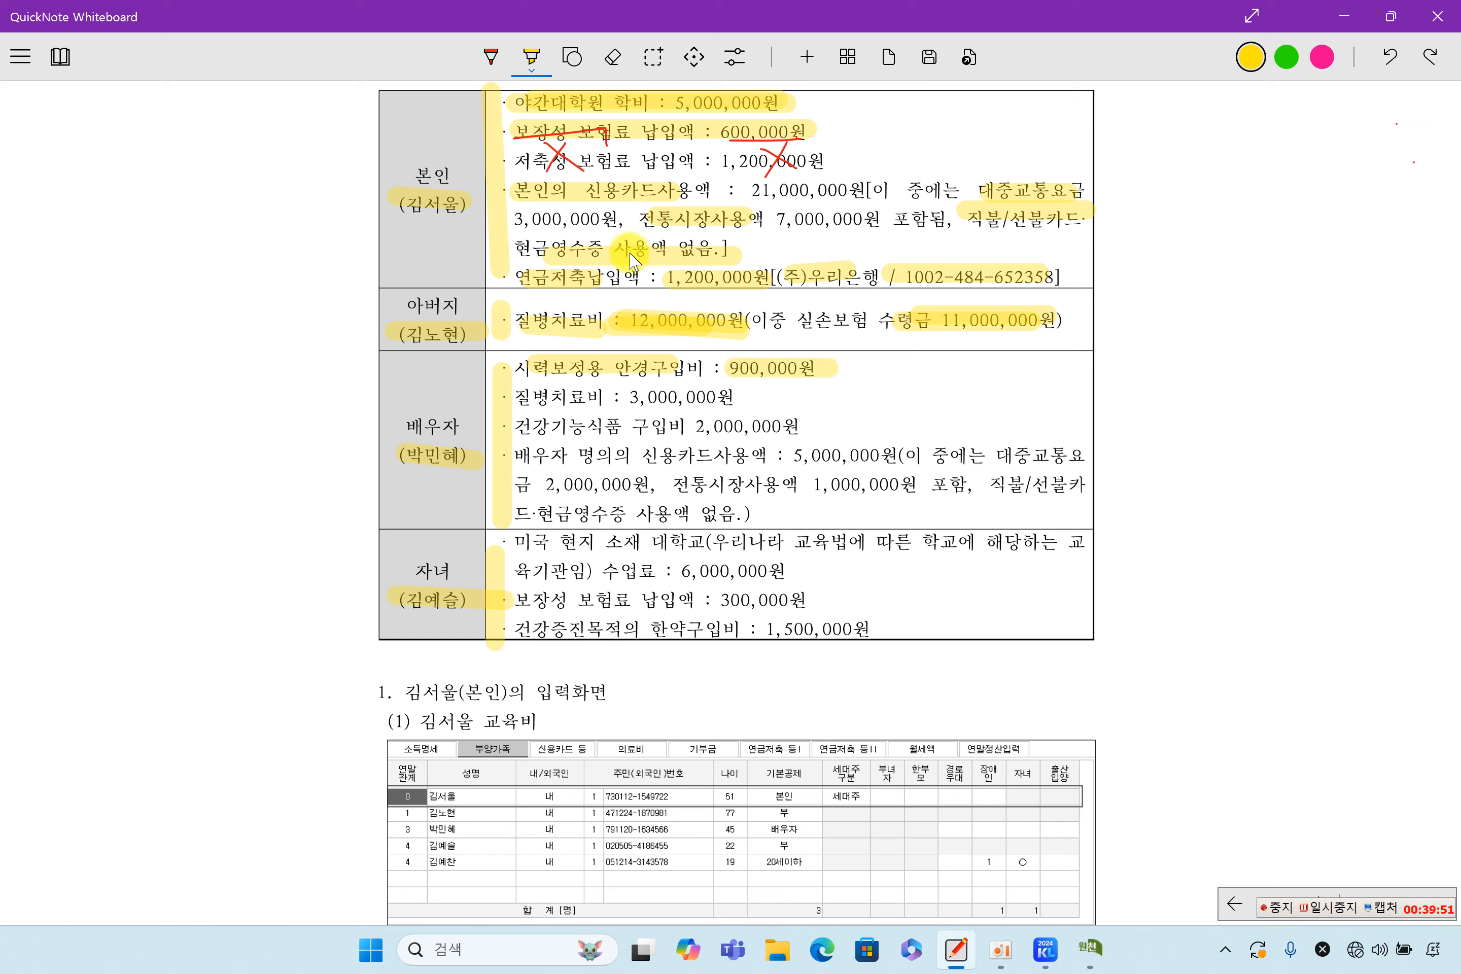
left_click(494, 56)
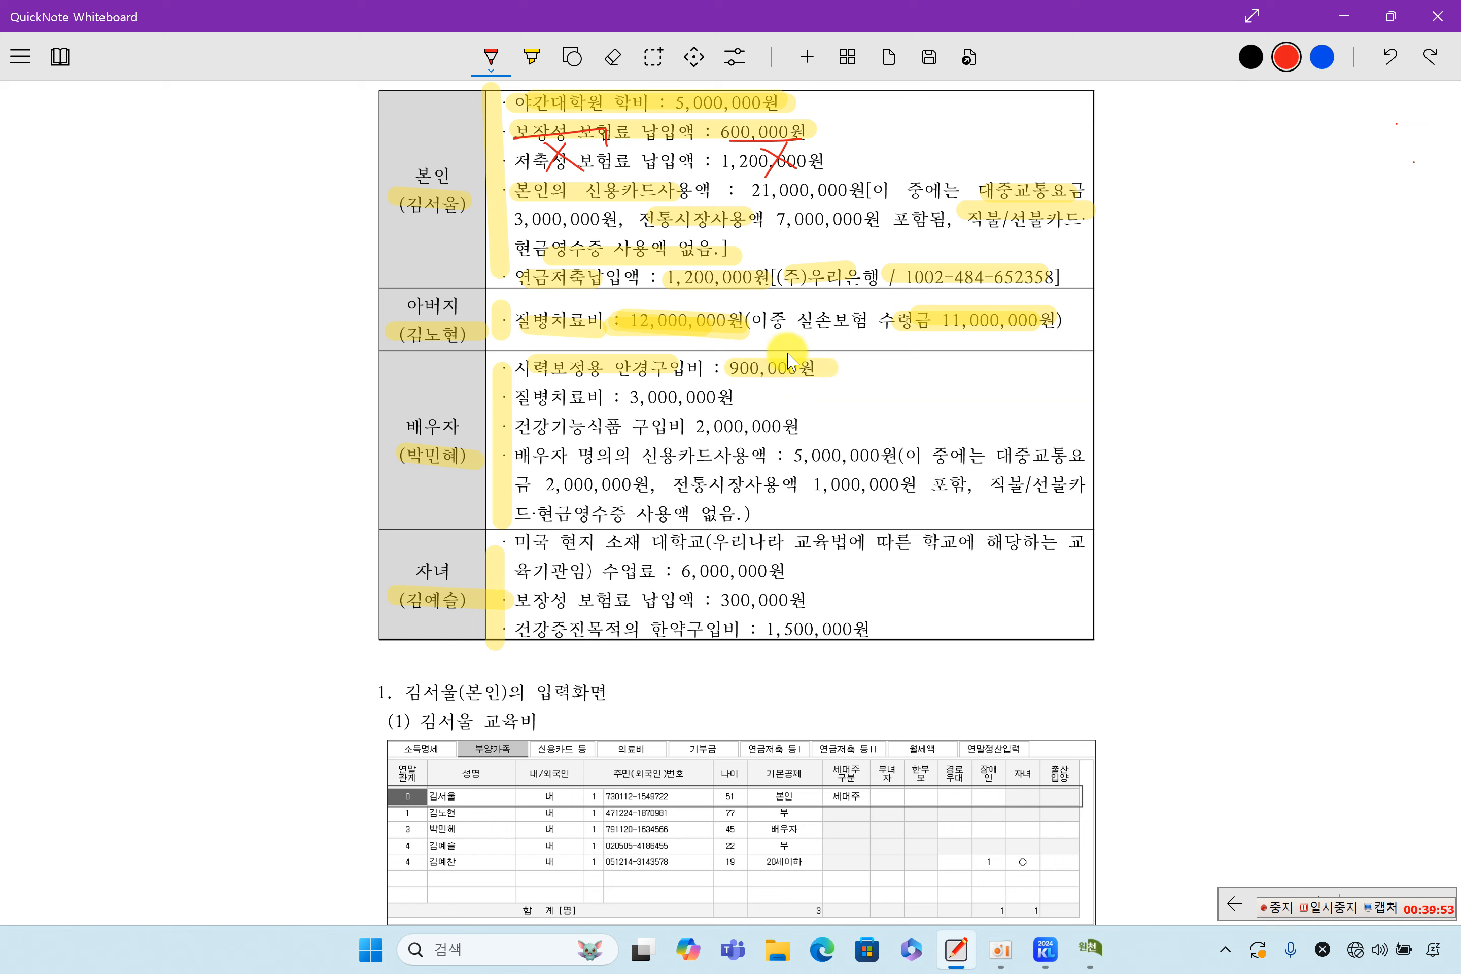
mouse_move(739, 375)
left_mouse_down()
mouse_move(787, 354)
mouse_move(849, 367)
mouse_move(842, 380)
mouse_move(913, 367)
left_mouse_up()
left_click(882, 370)
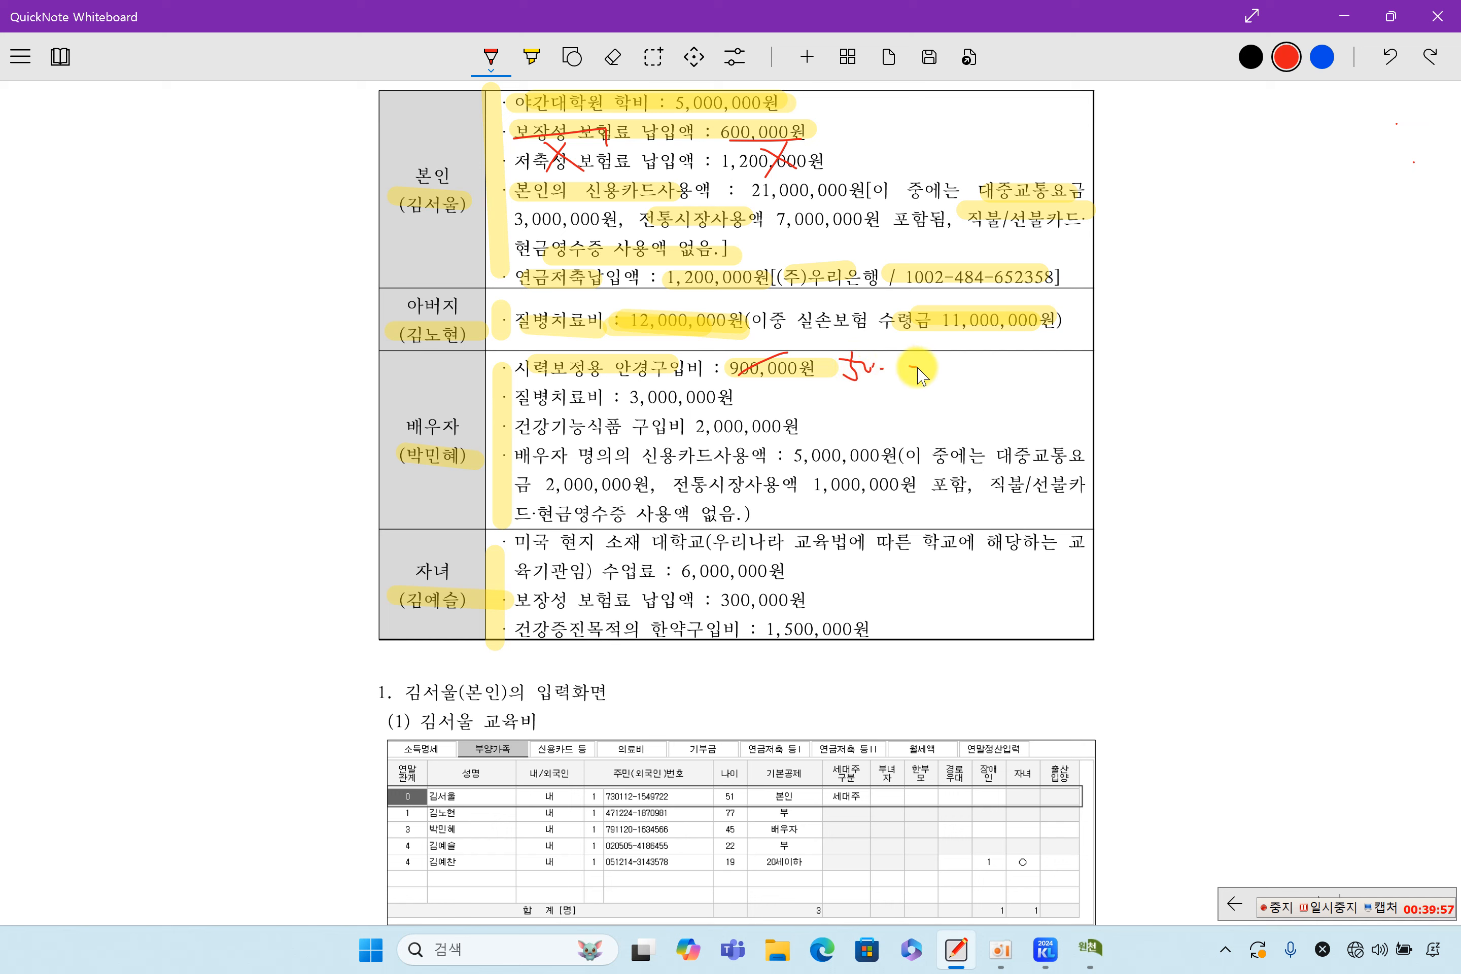
left_click(531, 57)
Highlight the spouse's 3,000,000원 illness treatment and cross out the 2,000,000원 supplements
left_click_drag(521, 396, 727, 398)
left_click(491, 56)
mouse_move(780, 403)
left_mouse_down()
mouse_move(746, 434)
mouse_move(779, 451)
left_mouse_up()
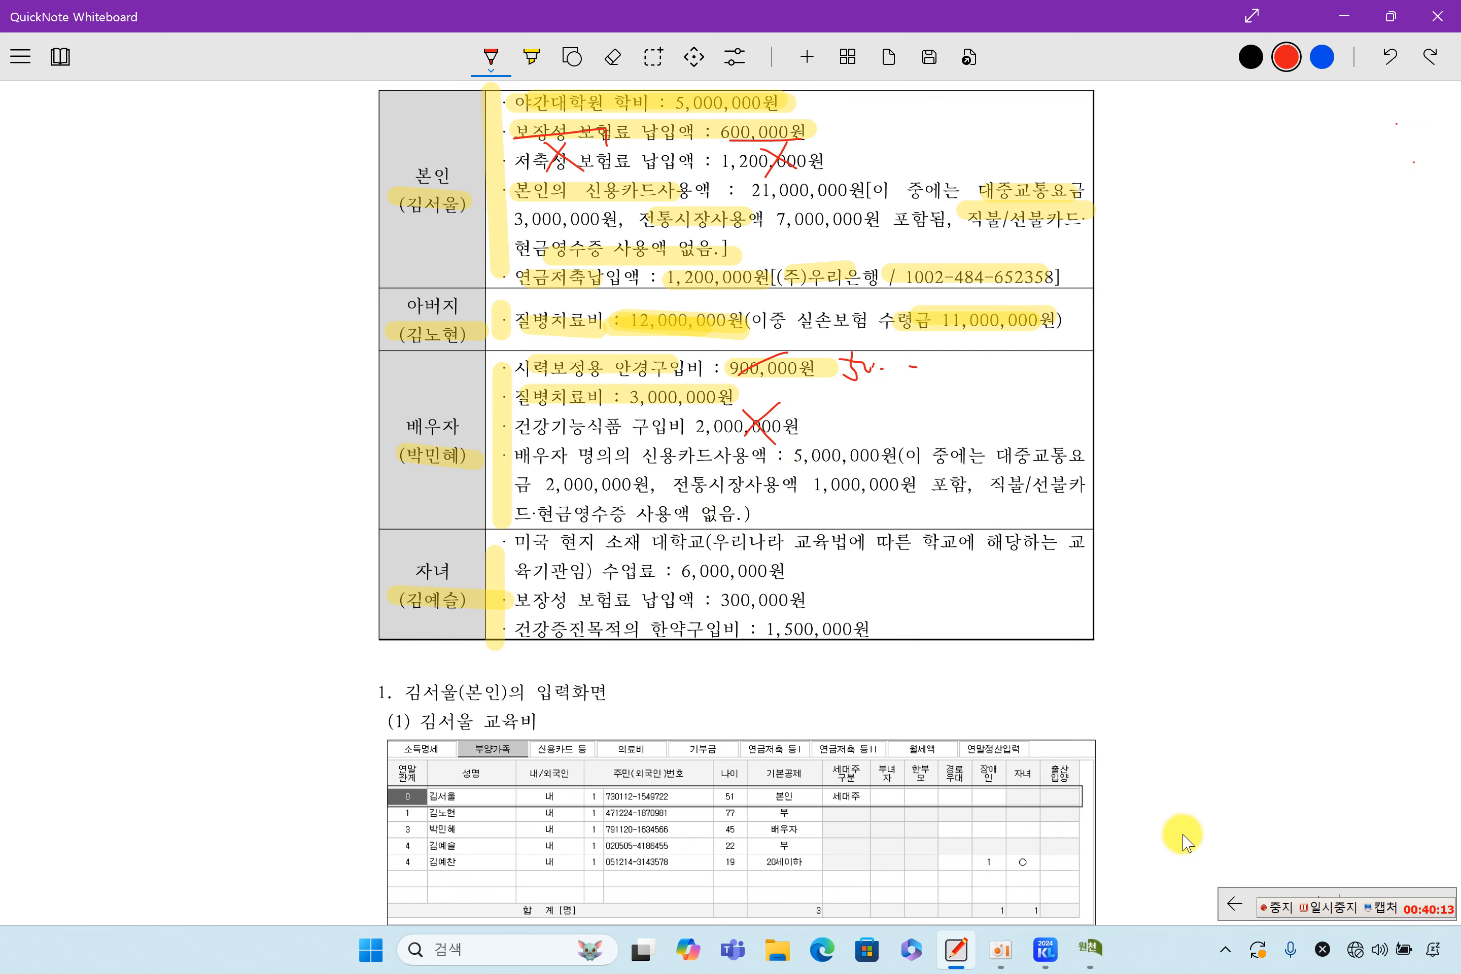
left_click(1090, 948)
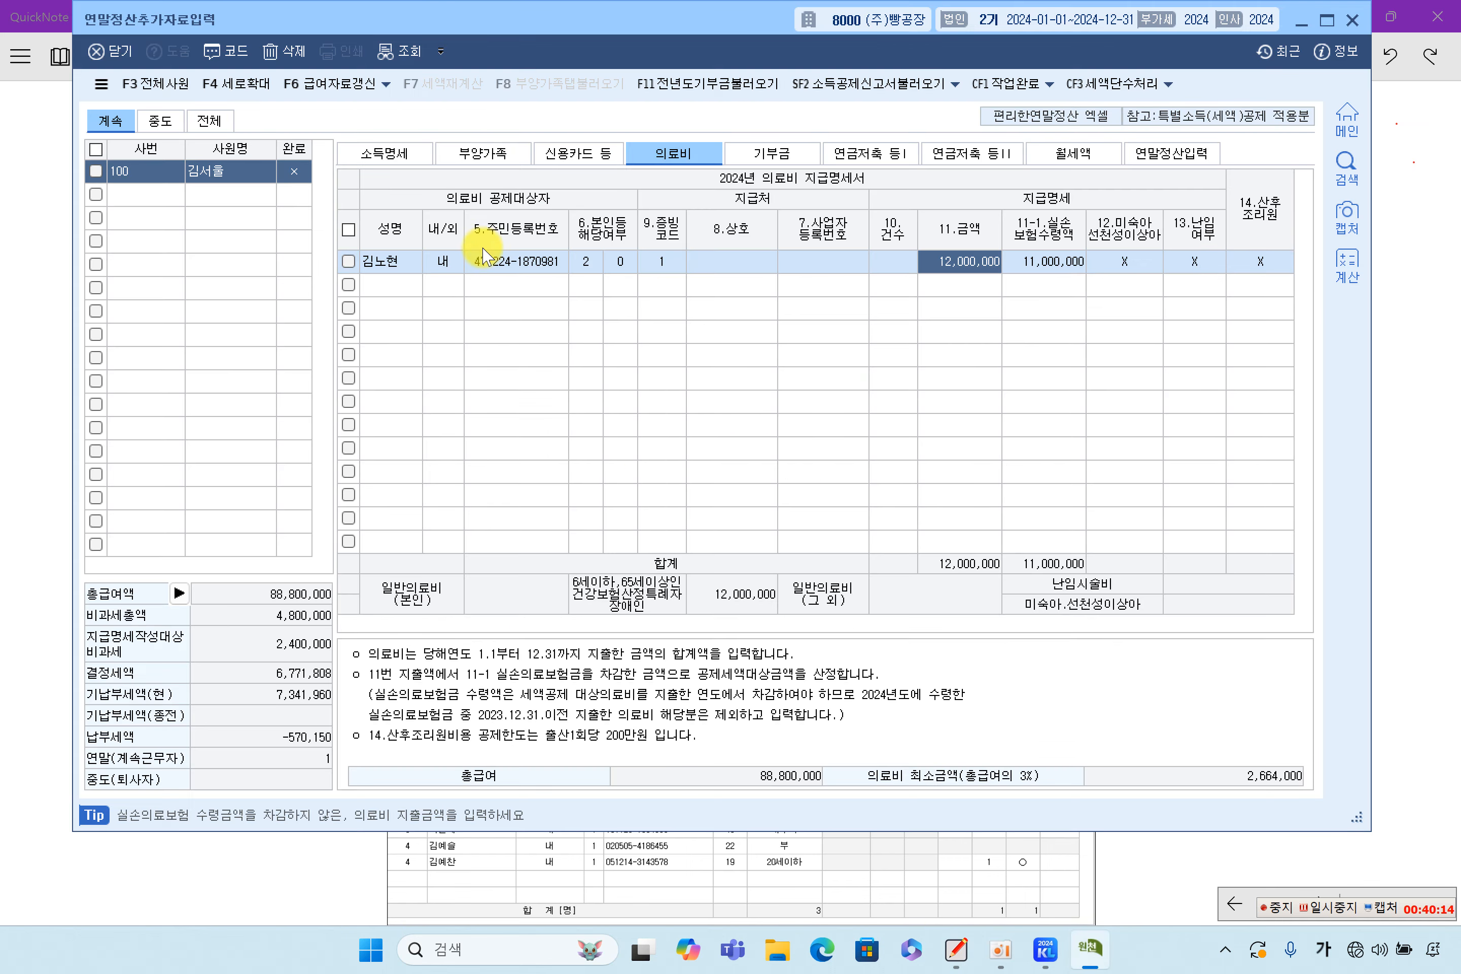
Check the spouse's deduction entries on 부양가족, then return to 의료비
left_click(482, 153)
left_click(444, 272)
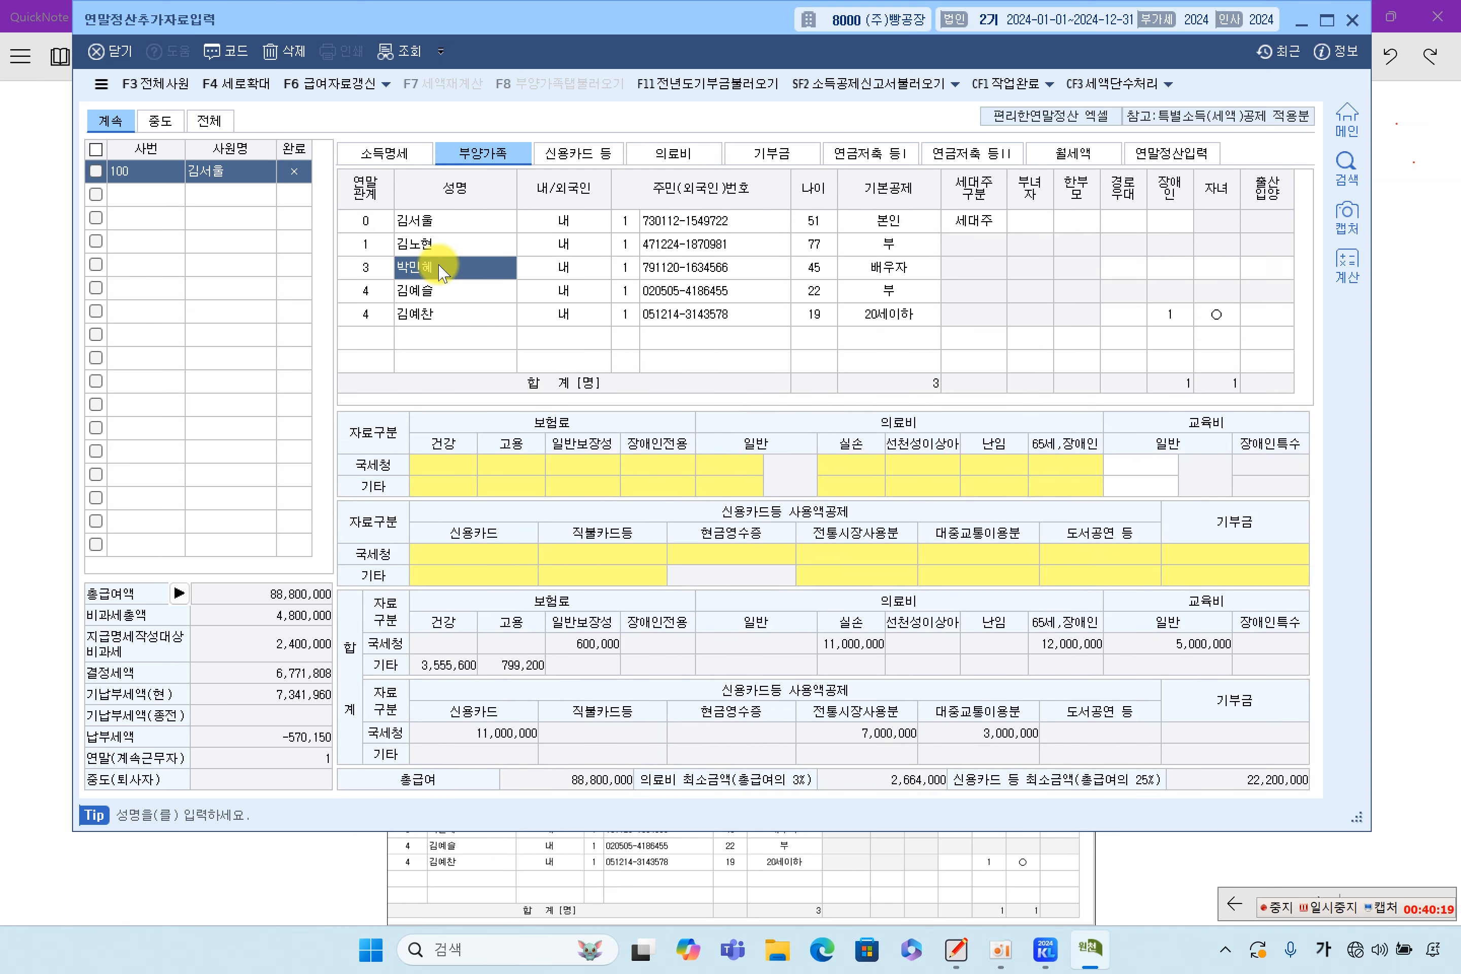
left_click(660, 466)
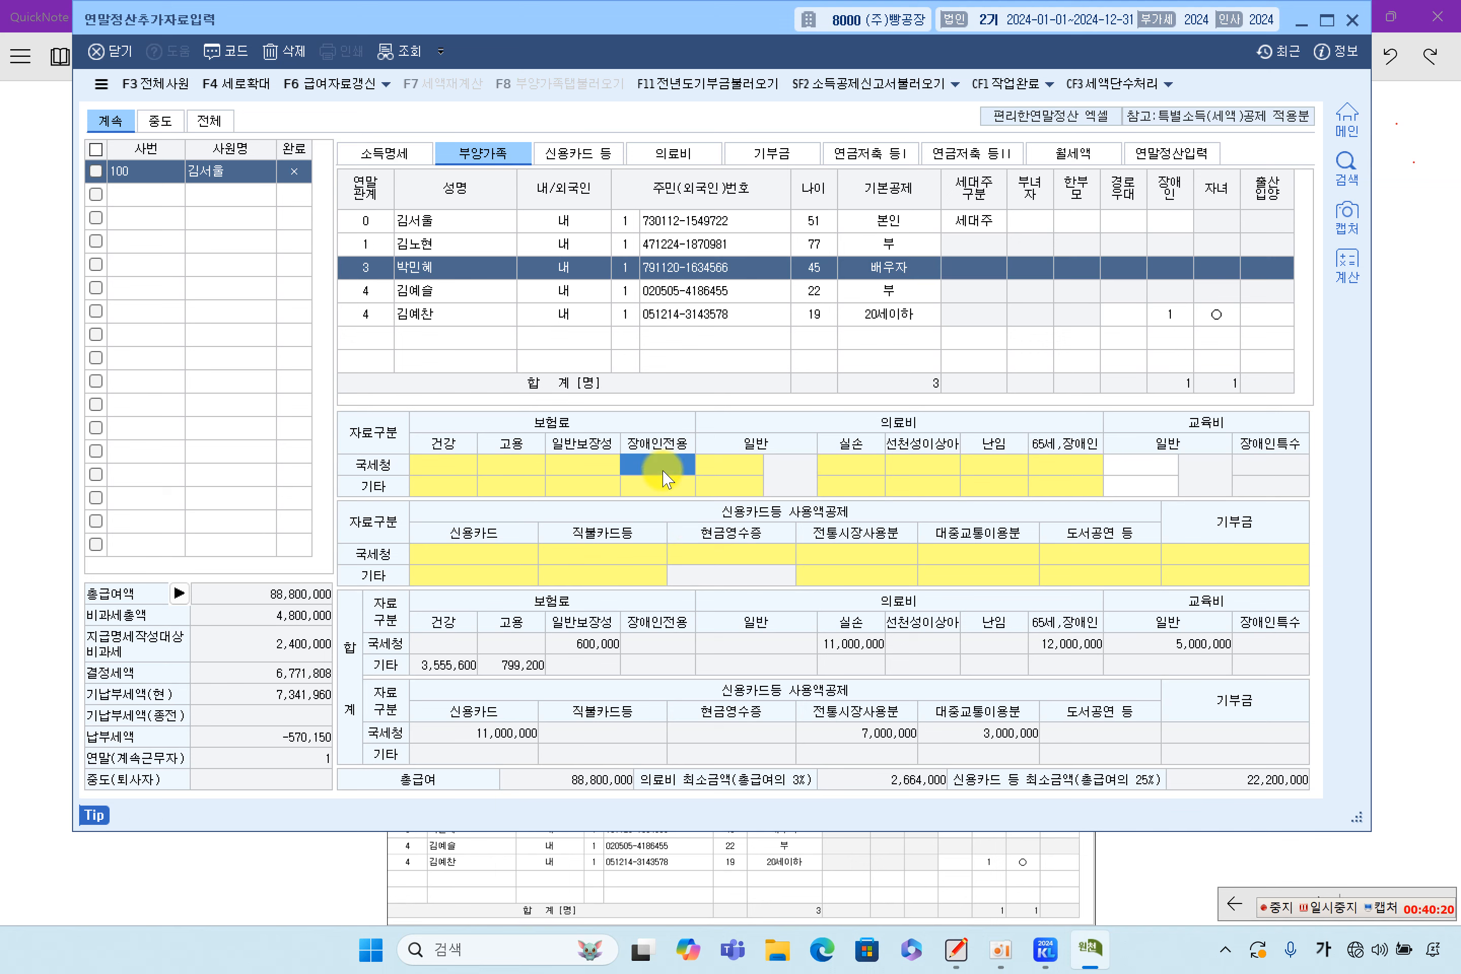
double_click(915, 492)
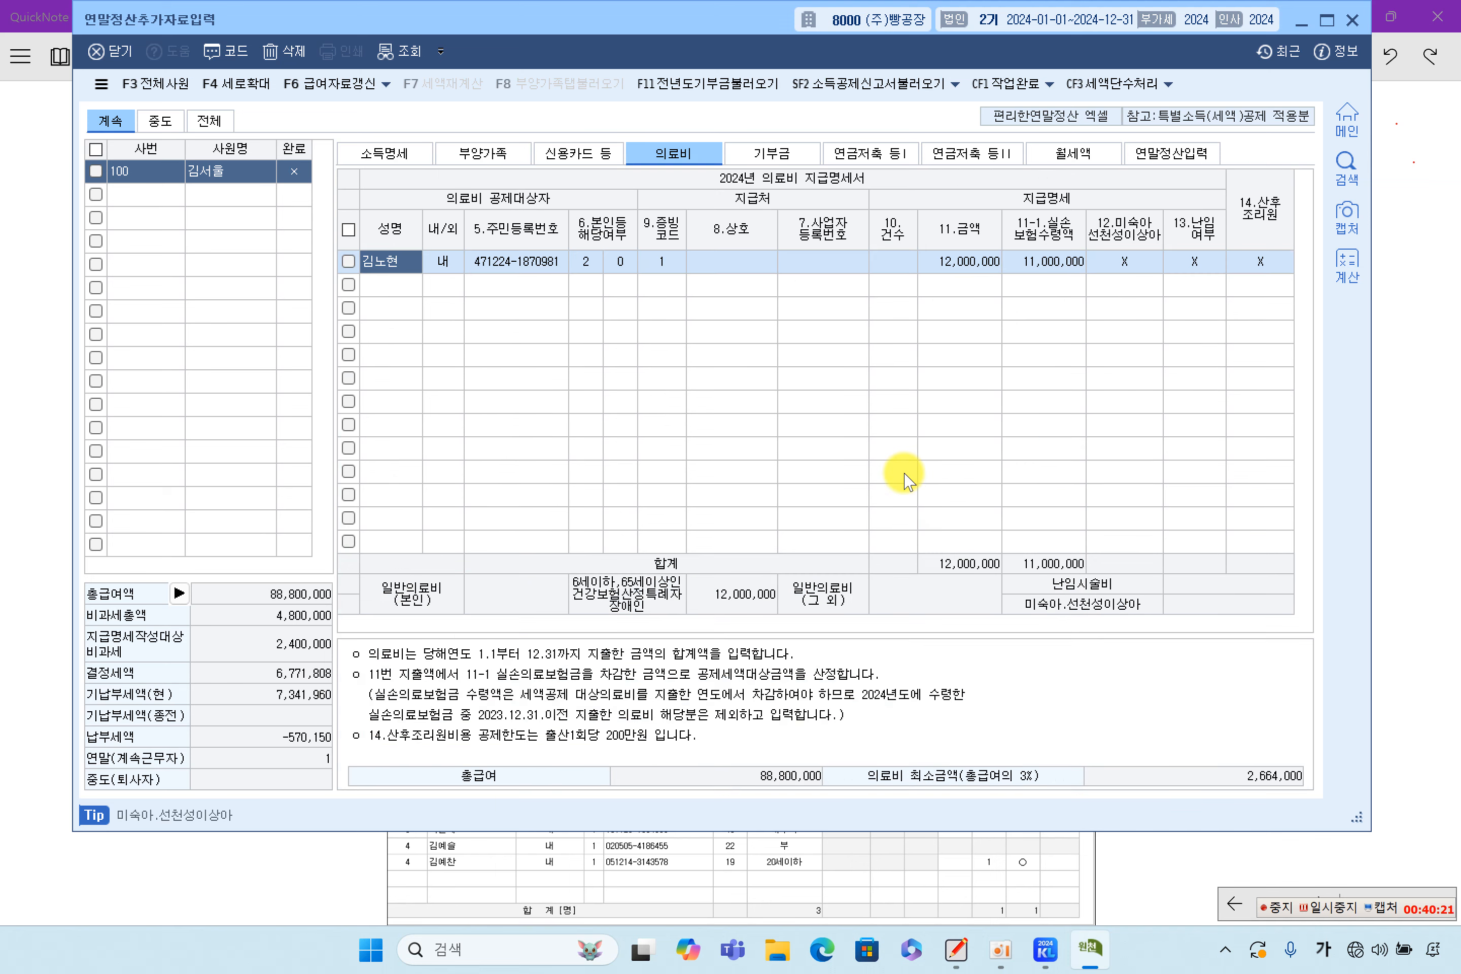
Add the spouse as the second 의료비 row with evidence code 1 (국세청장)
left_click(403, 285)
key("F2")
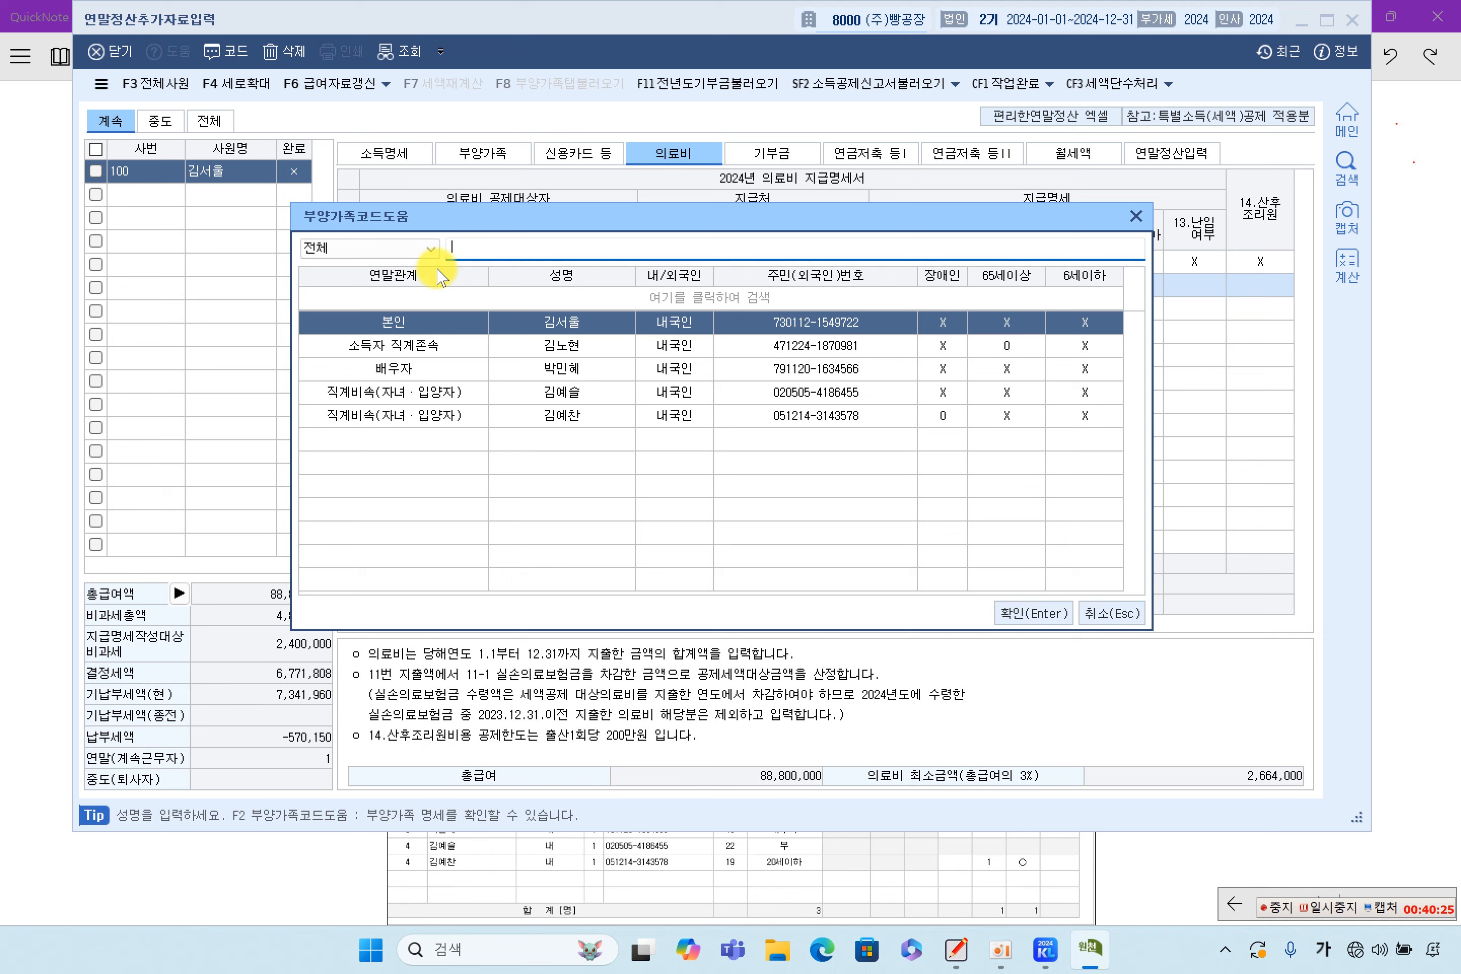
double_click(439, 369)
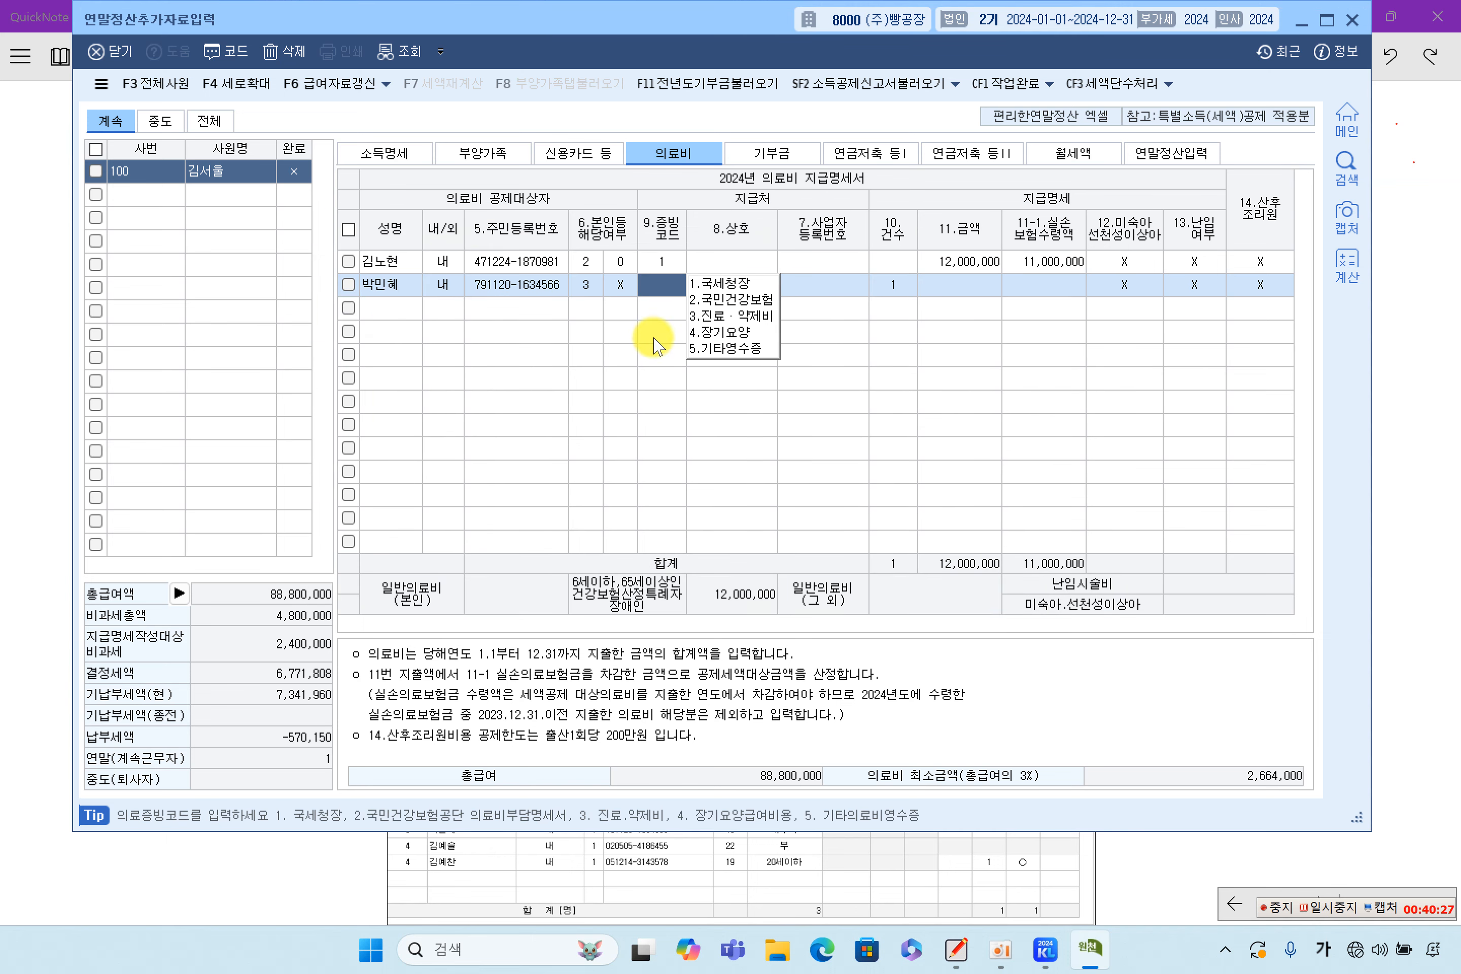
left_click(723, 284)
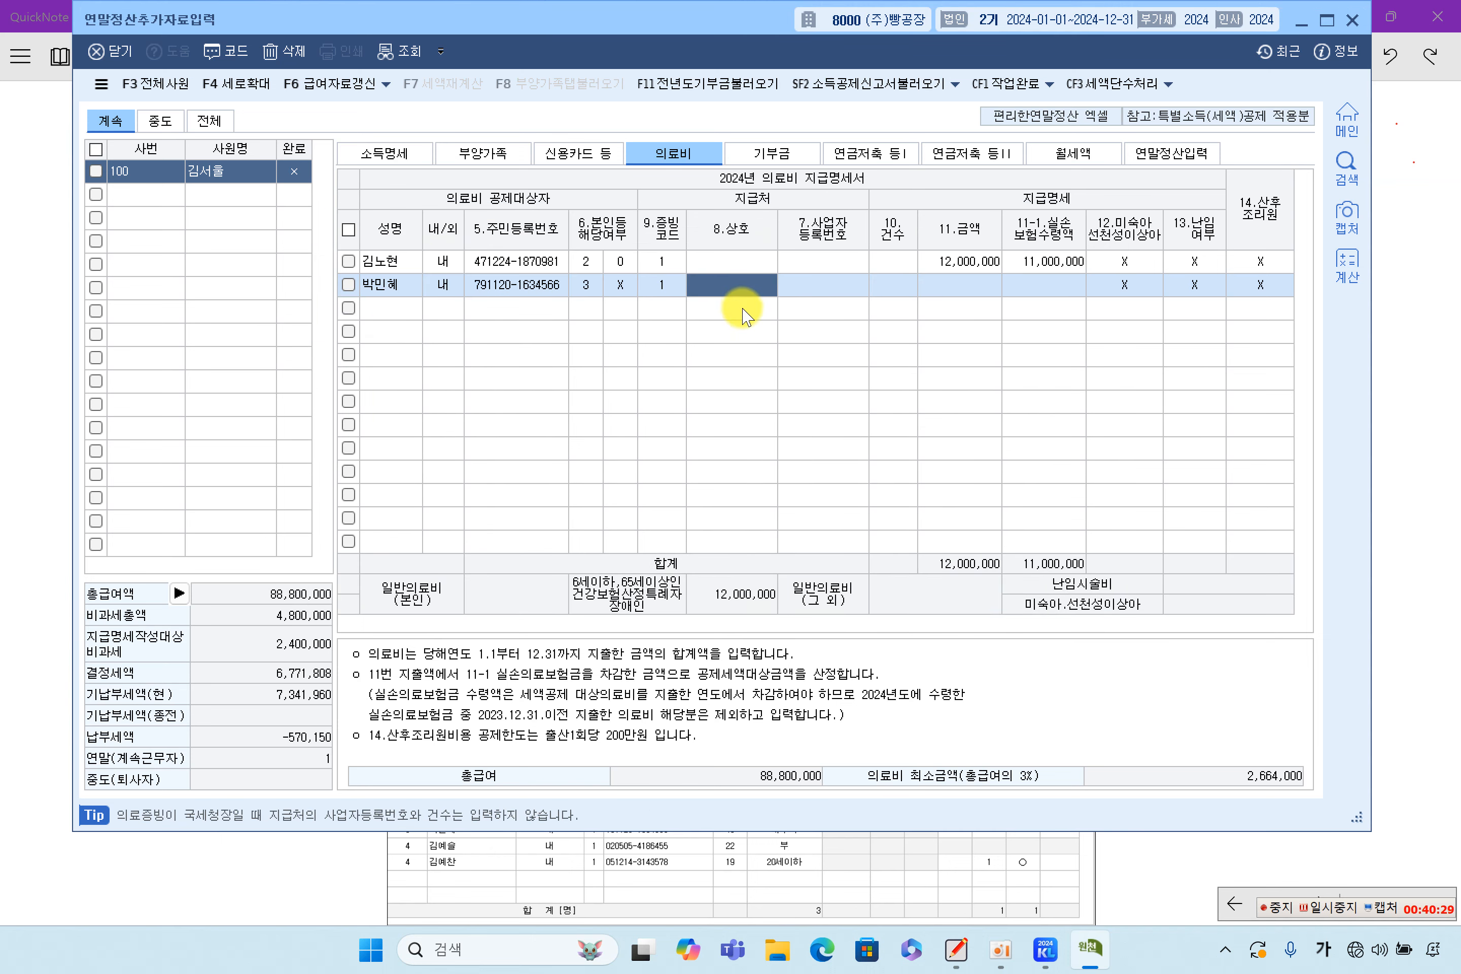
key("Return")
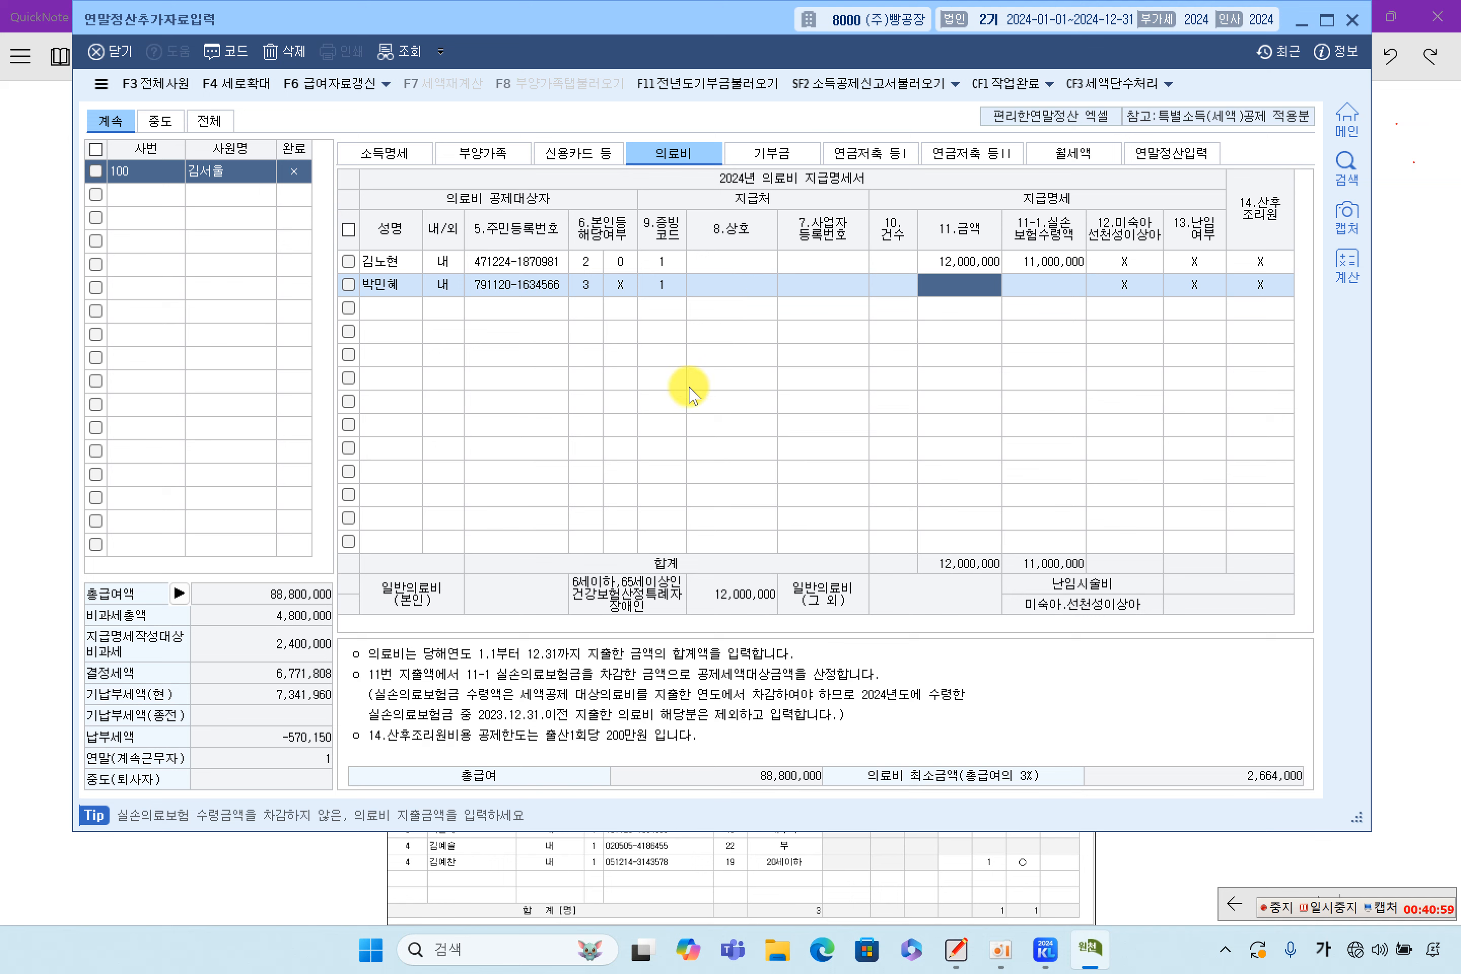
Enter 500,000 as the spouse's medical amount, raising the 의료비 total to 12,500,000
left_click(730, 292)
left_click(837, 288)
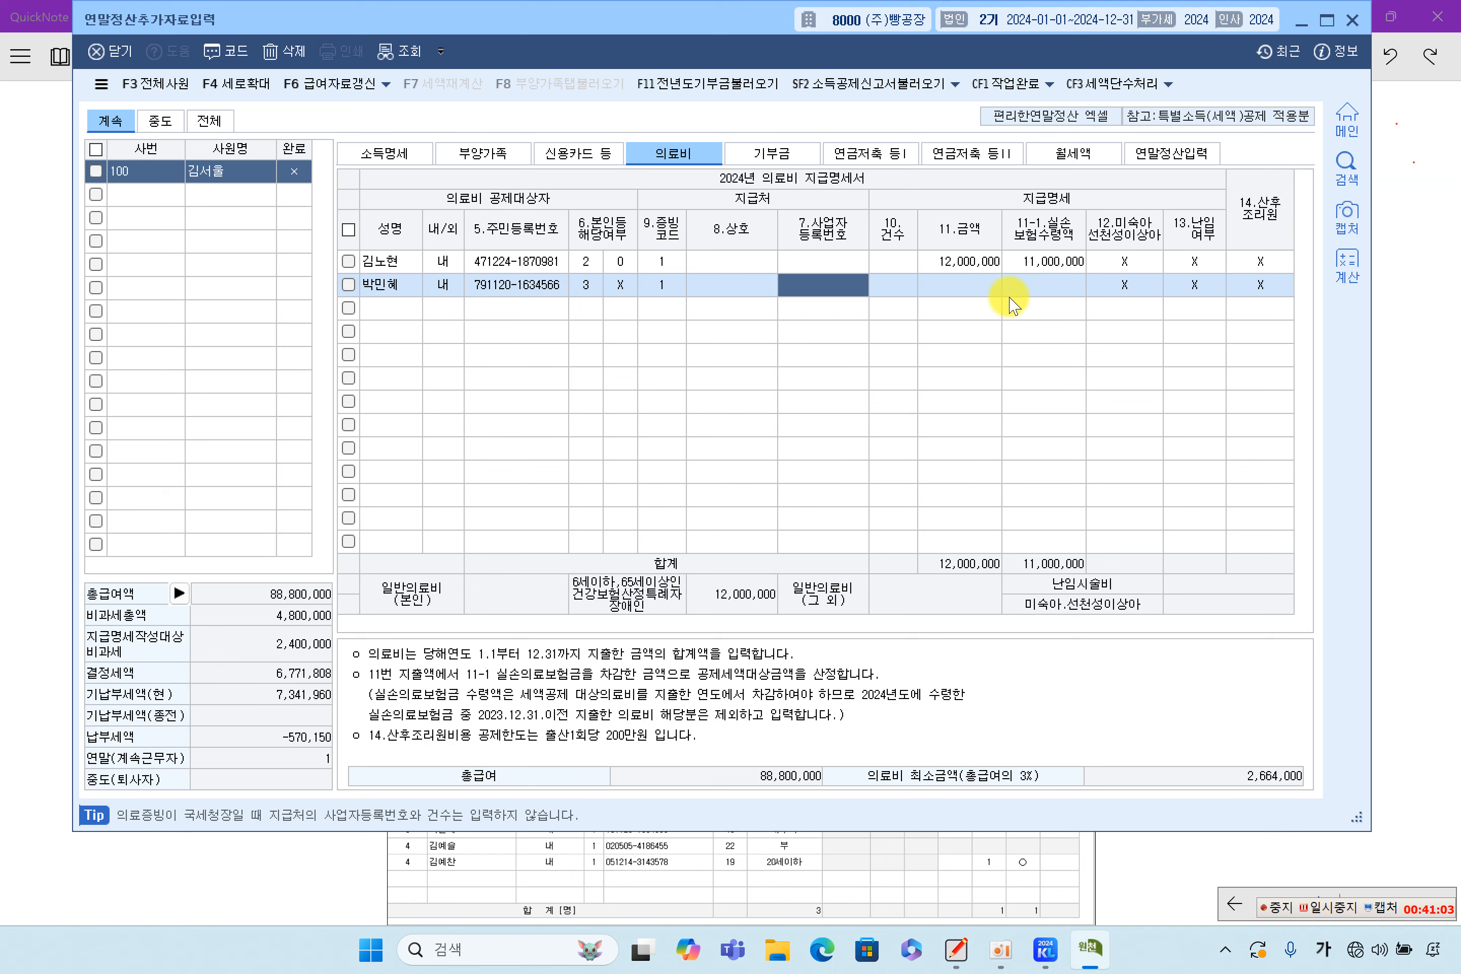
left_click(1030, 290)
left_click(971, 295)
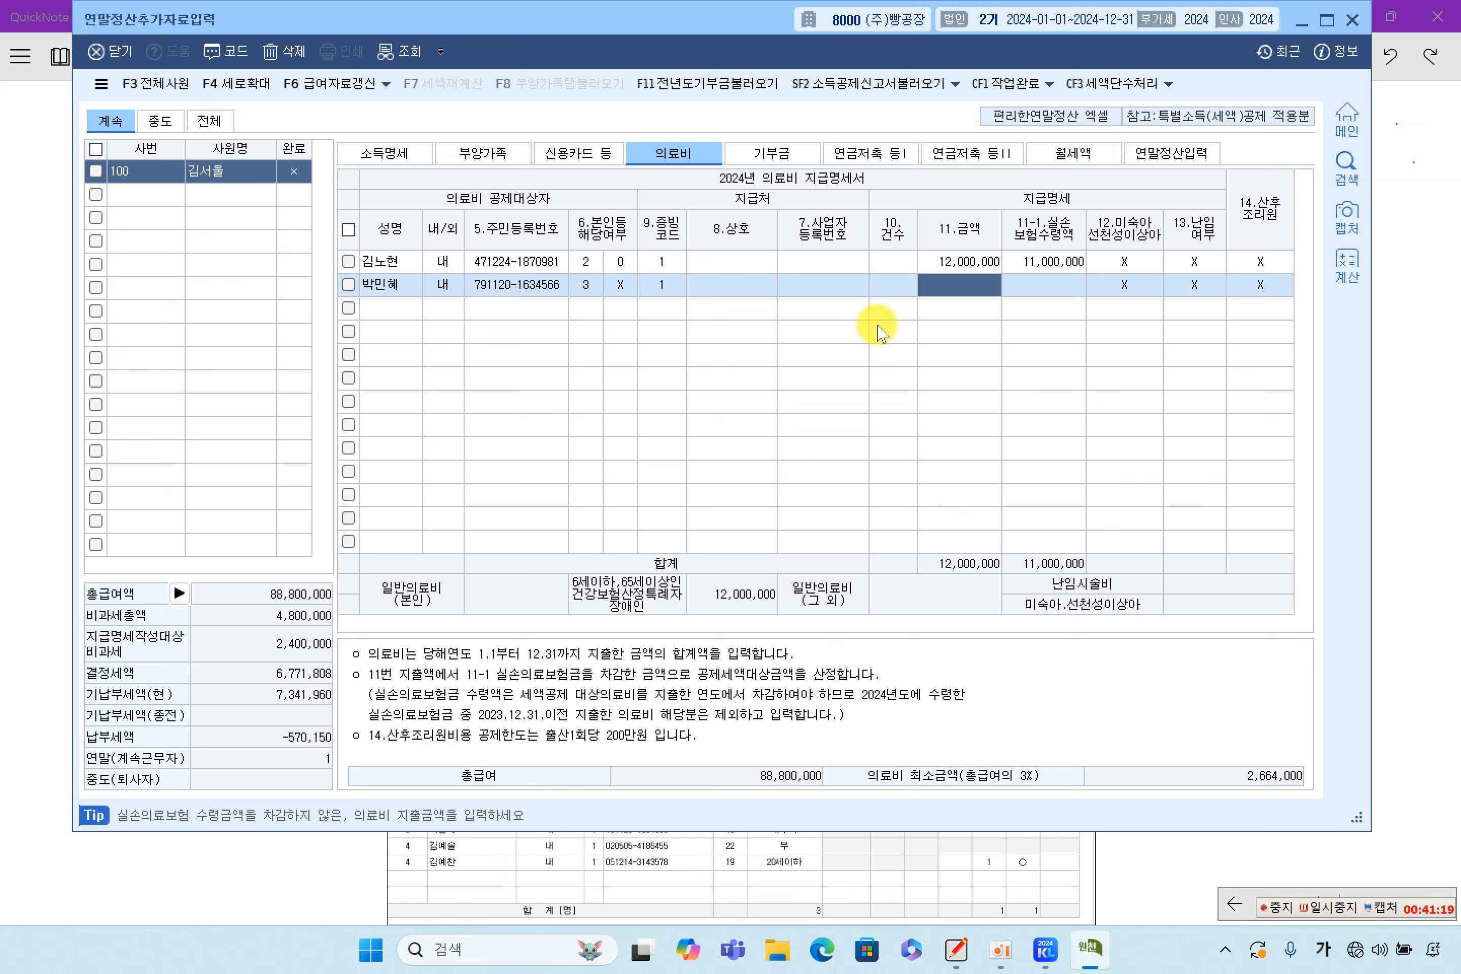
key("Up")
key("Down")
type("500000")
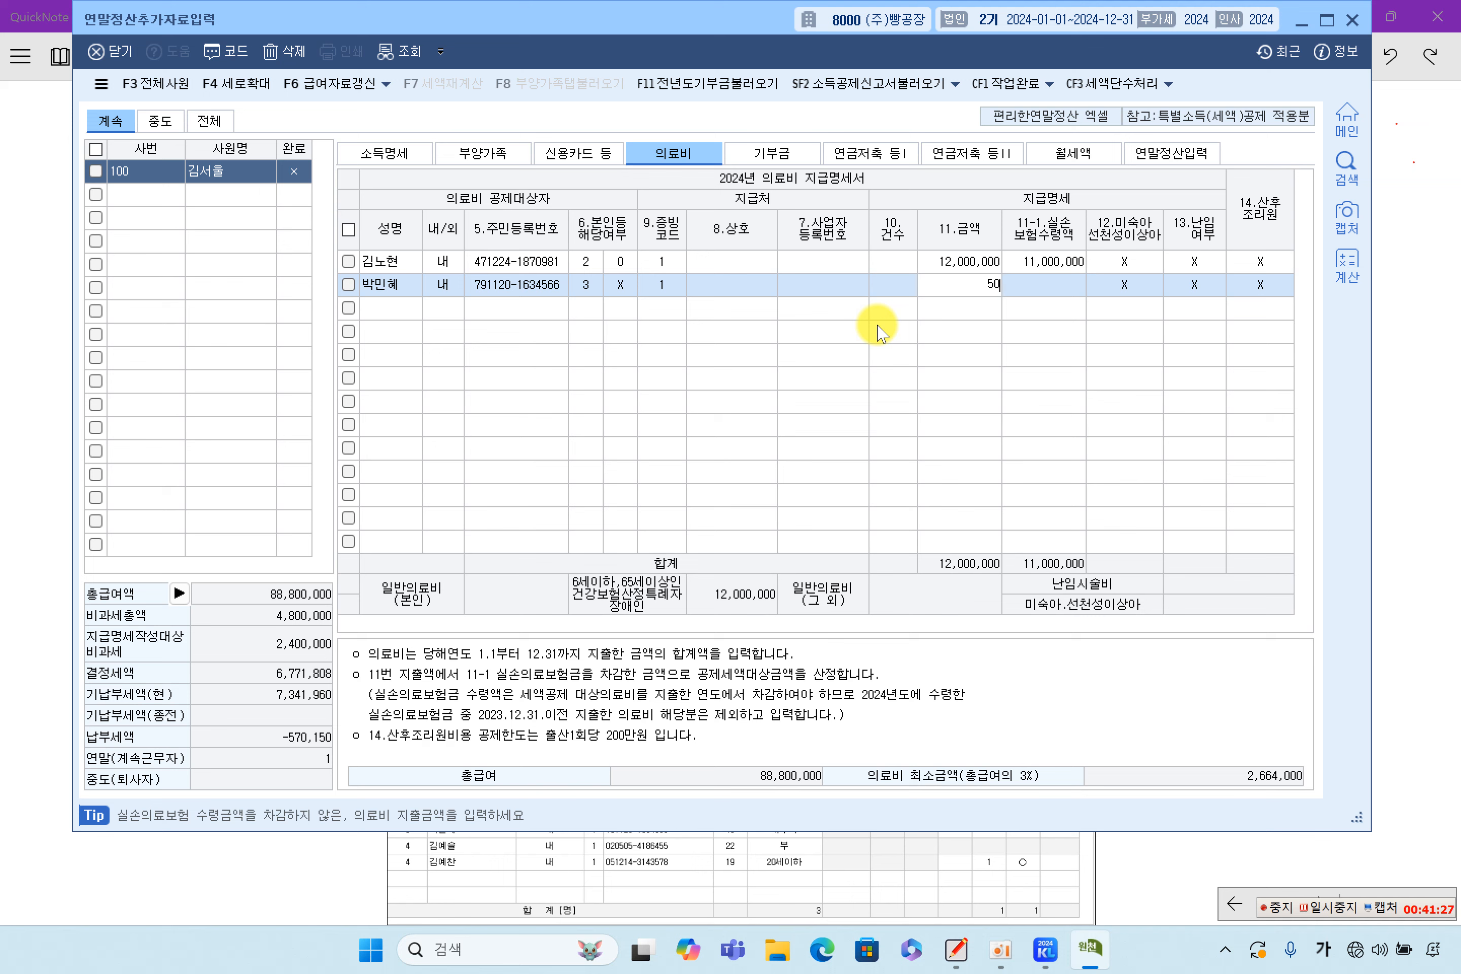
key("Return")
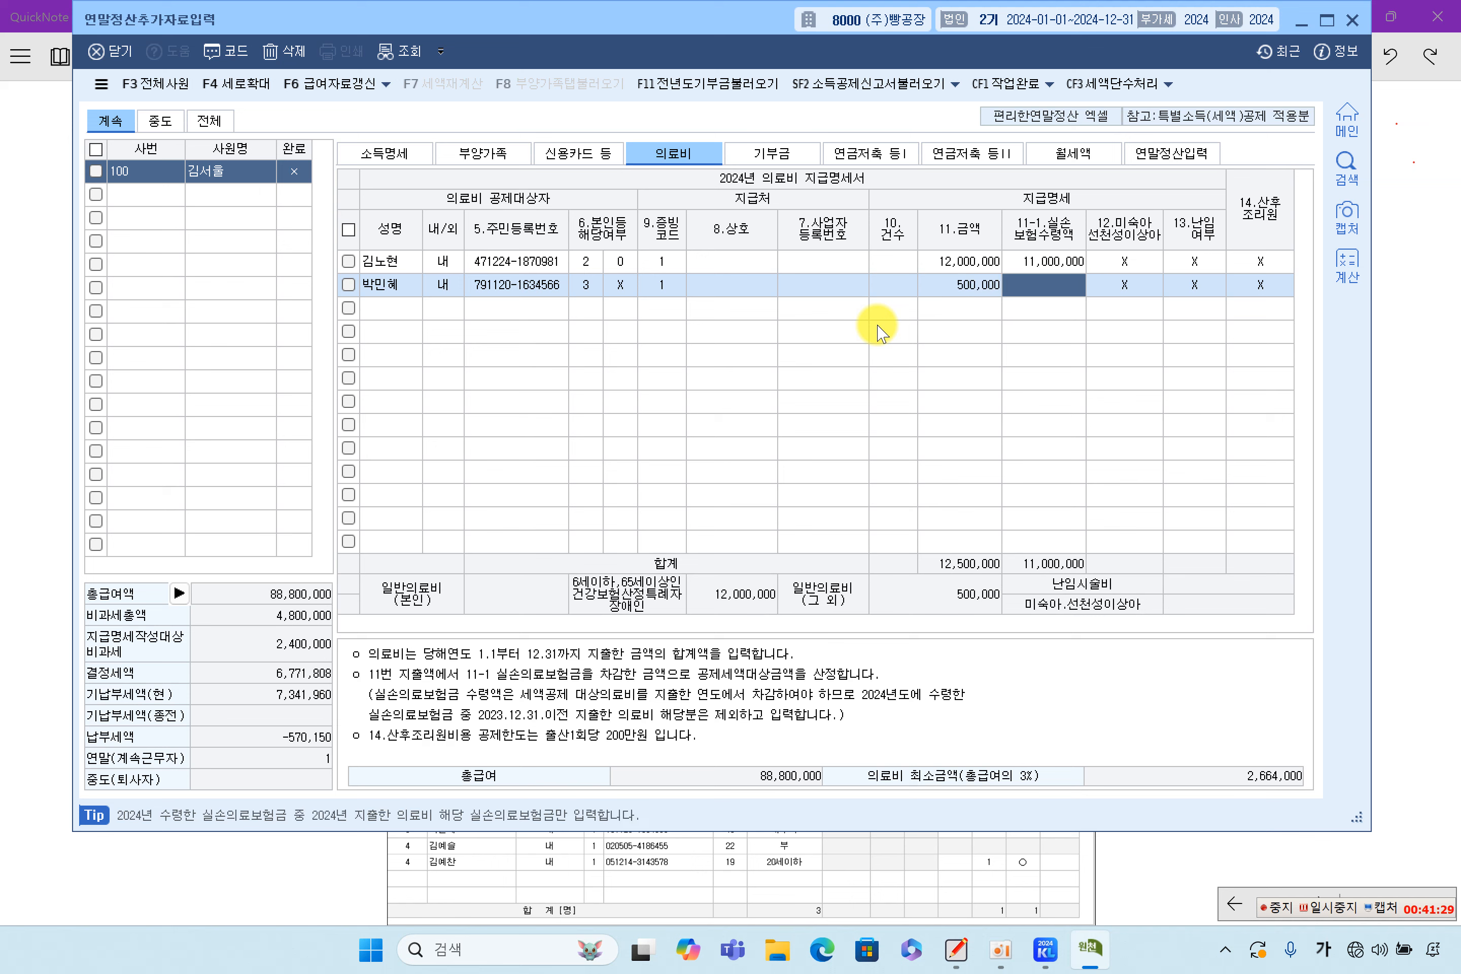
key("Return")
key("Return")
key("Return")
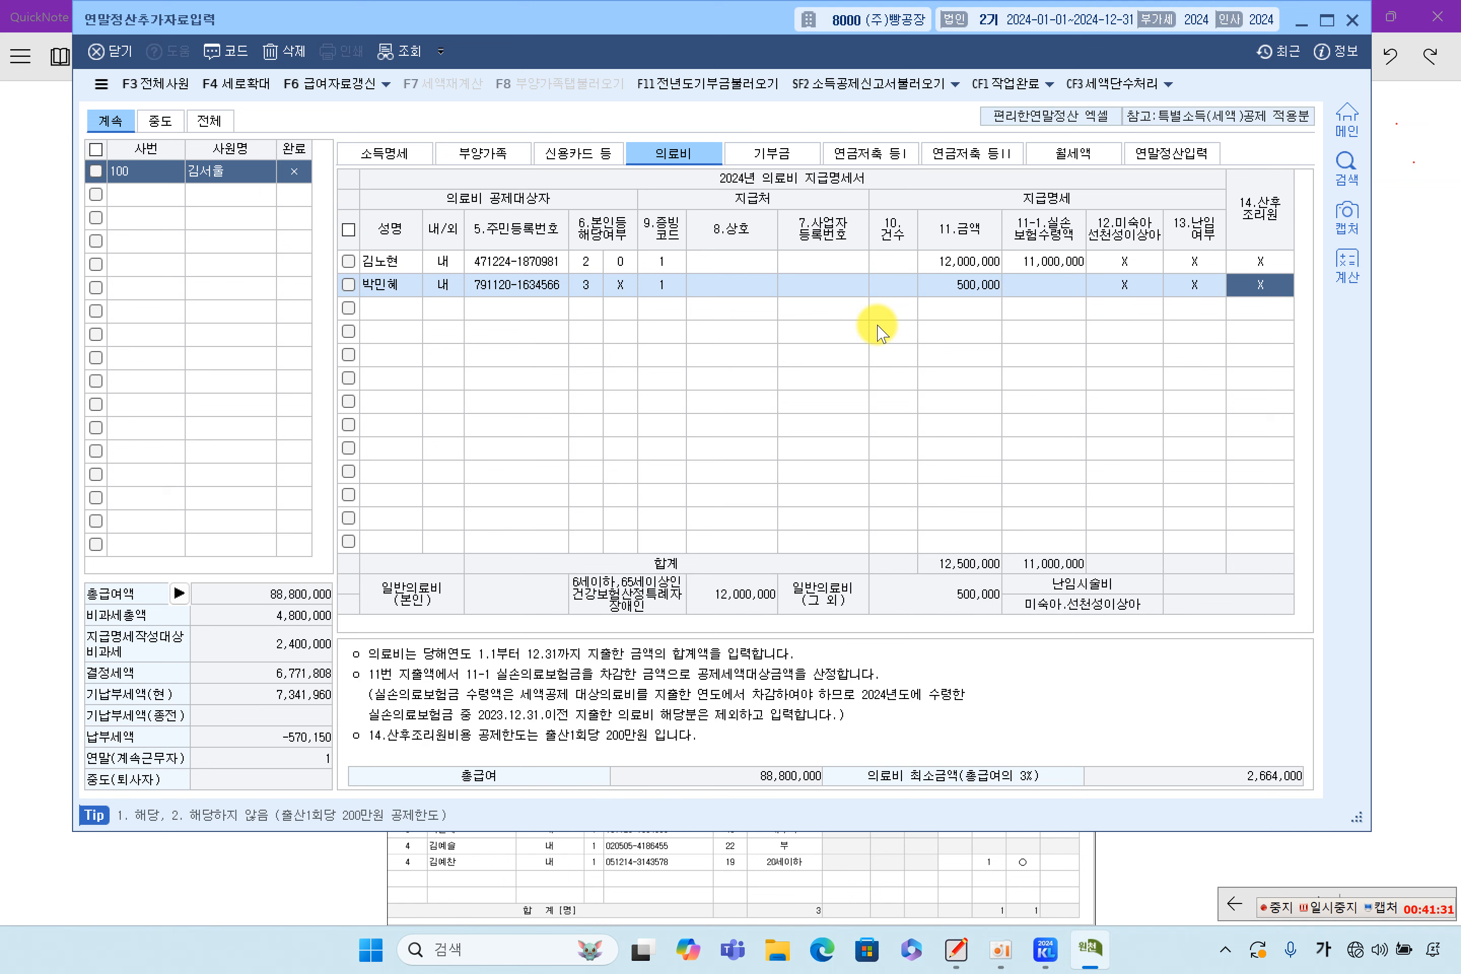
key("Left")
key("Left")
key("Left")
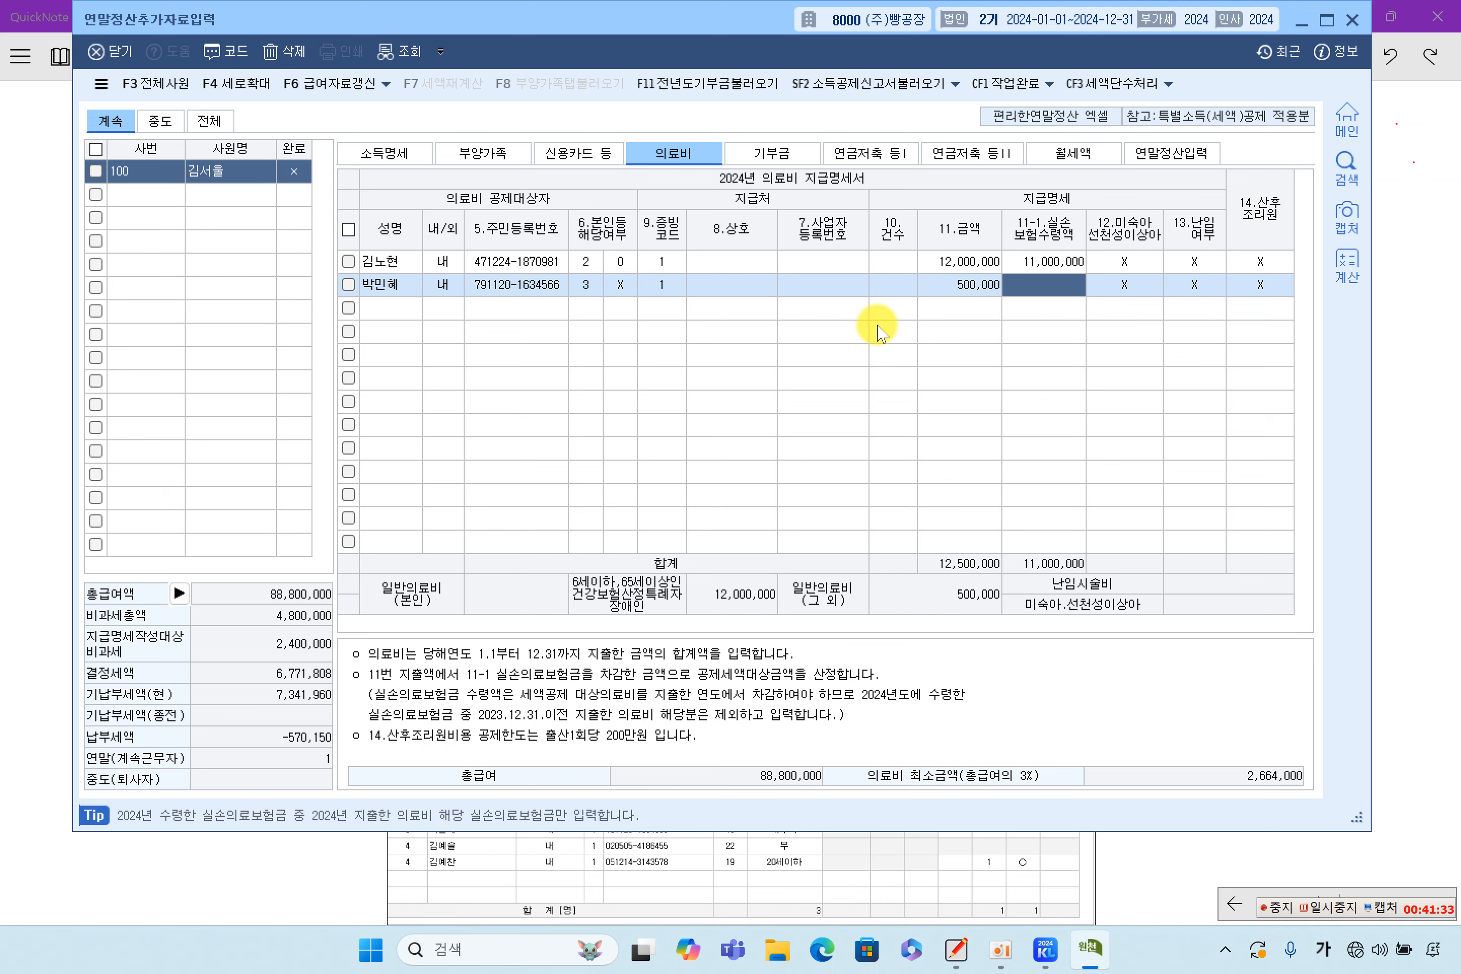
key("Return")
key("Return")
key("Return")
key("Return")
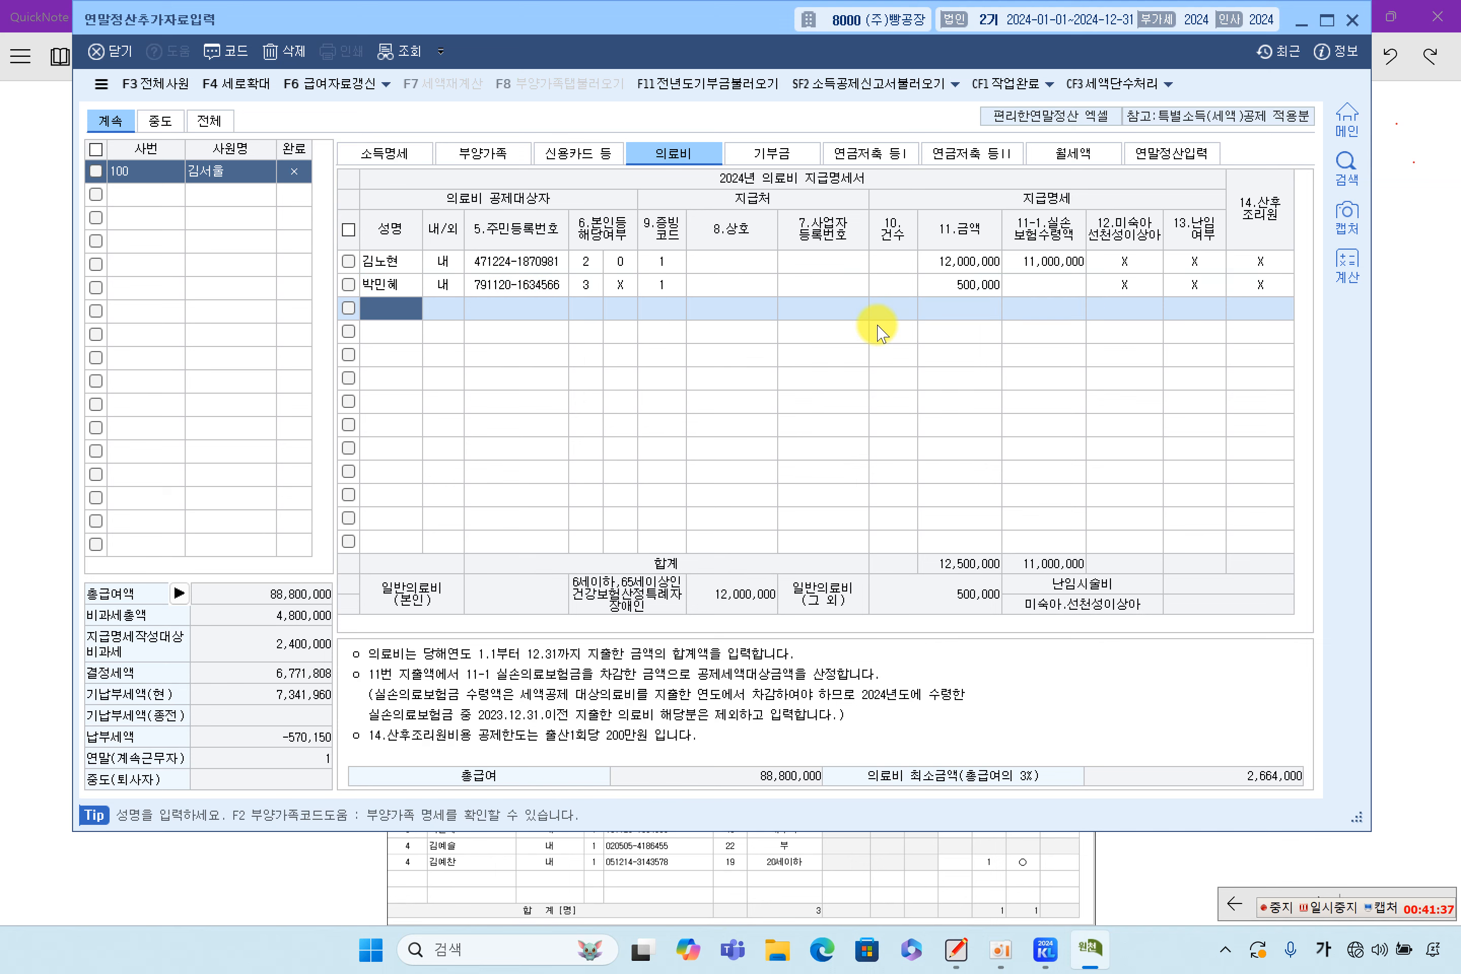
Add a third 의료비 row for the spouse with evidence code 1 and 3,000,000, totalling 15,500,000
key("F2")
type("박미")
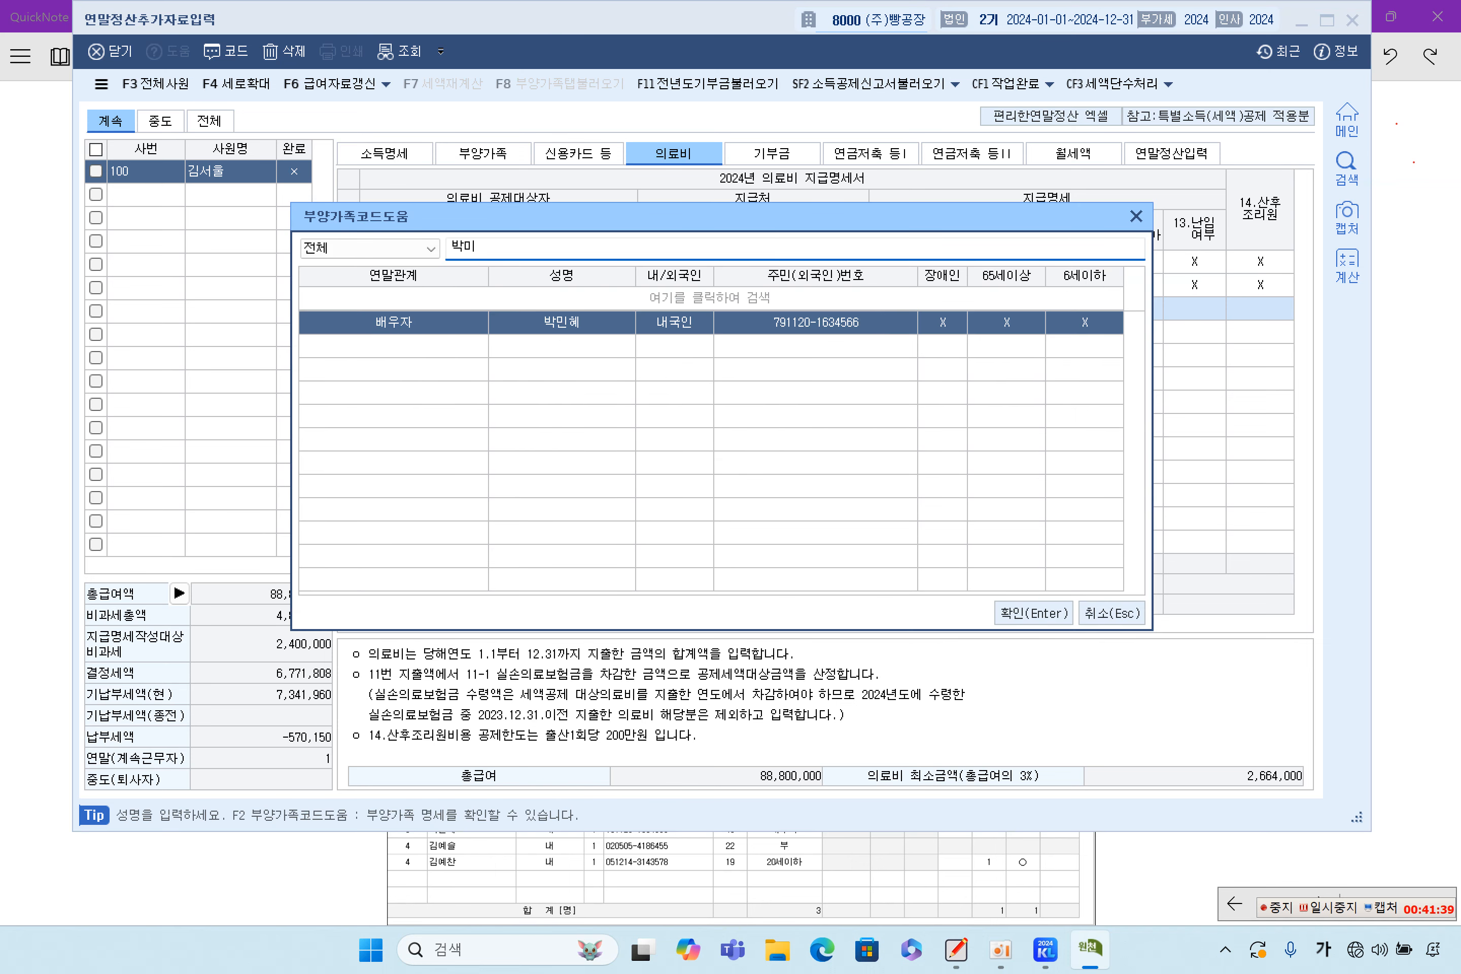
double_click(877, 325)
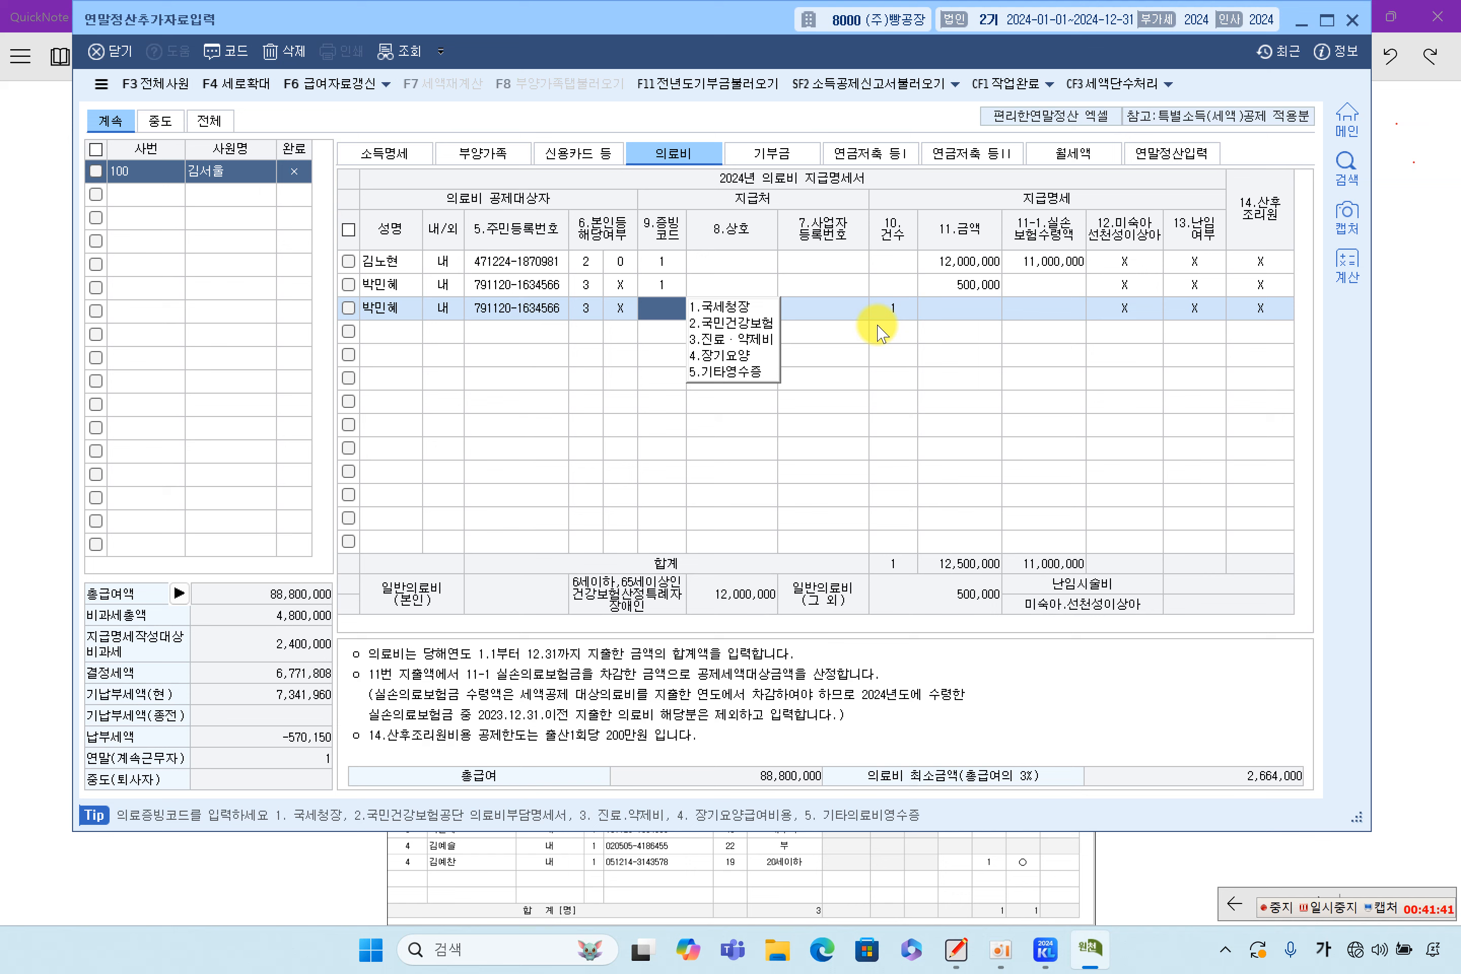
type("1")
key("Return")
key("Return")
key("Return")
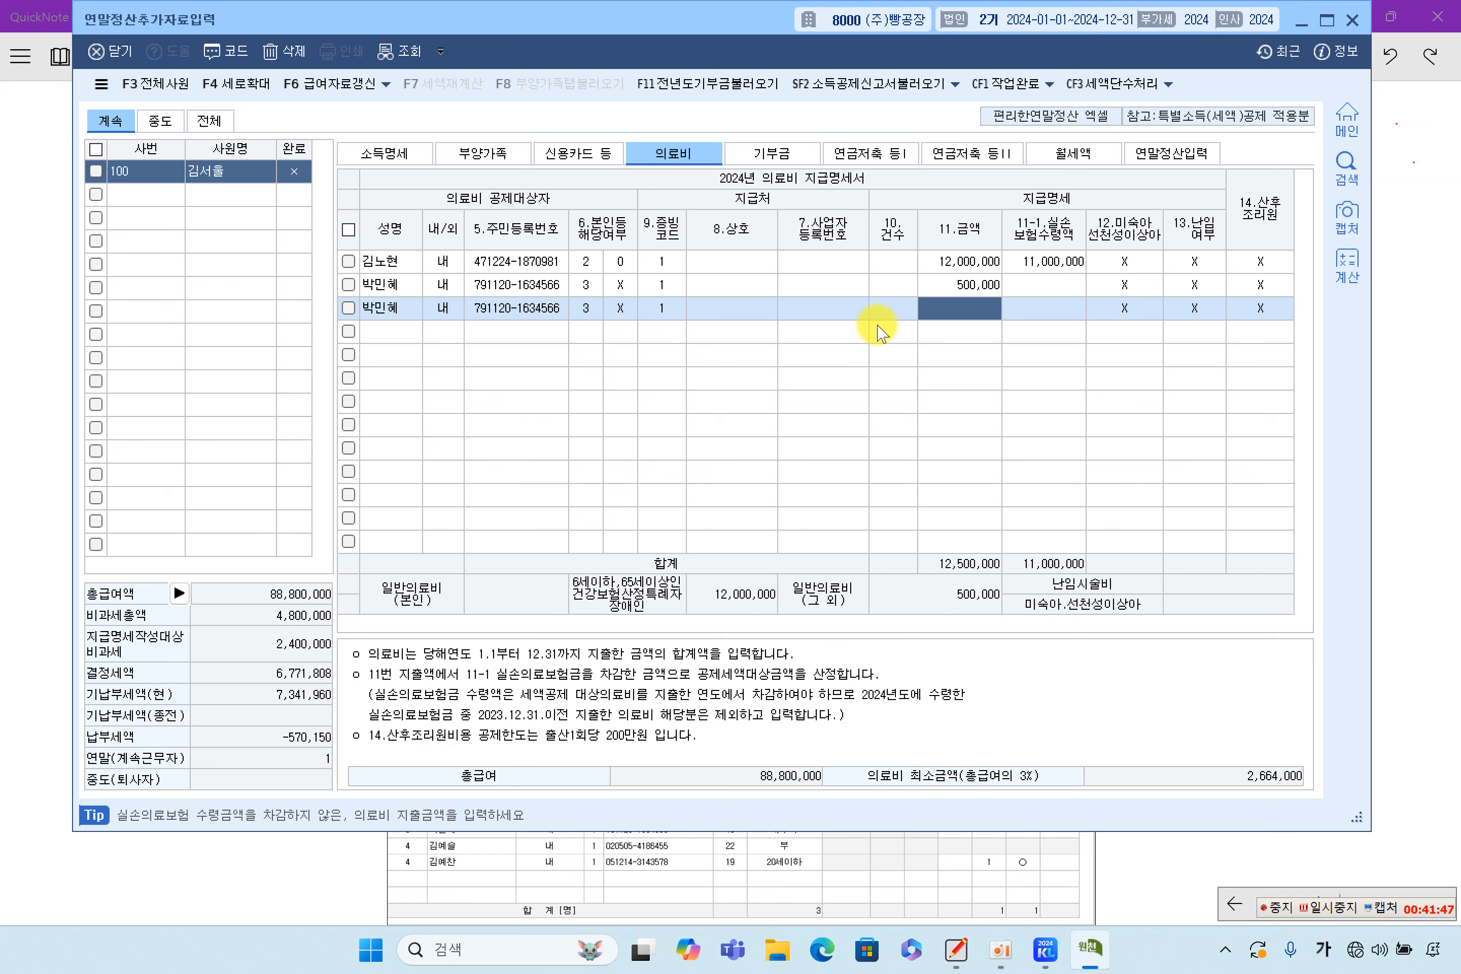
type("3000000")
key("Return")
key("Return")
key("Return")
key("Return")
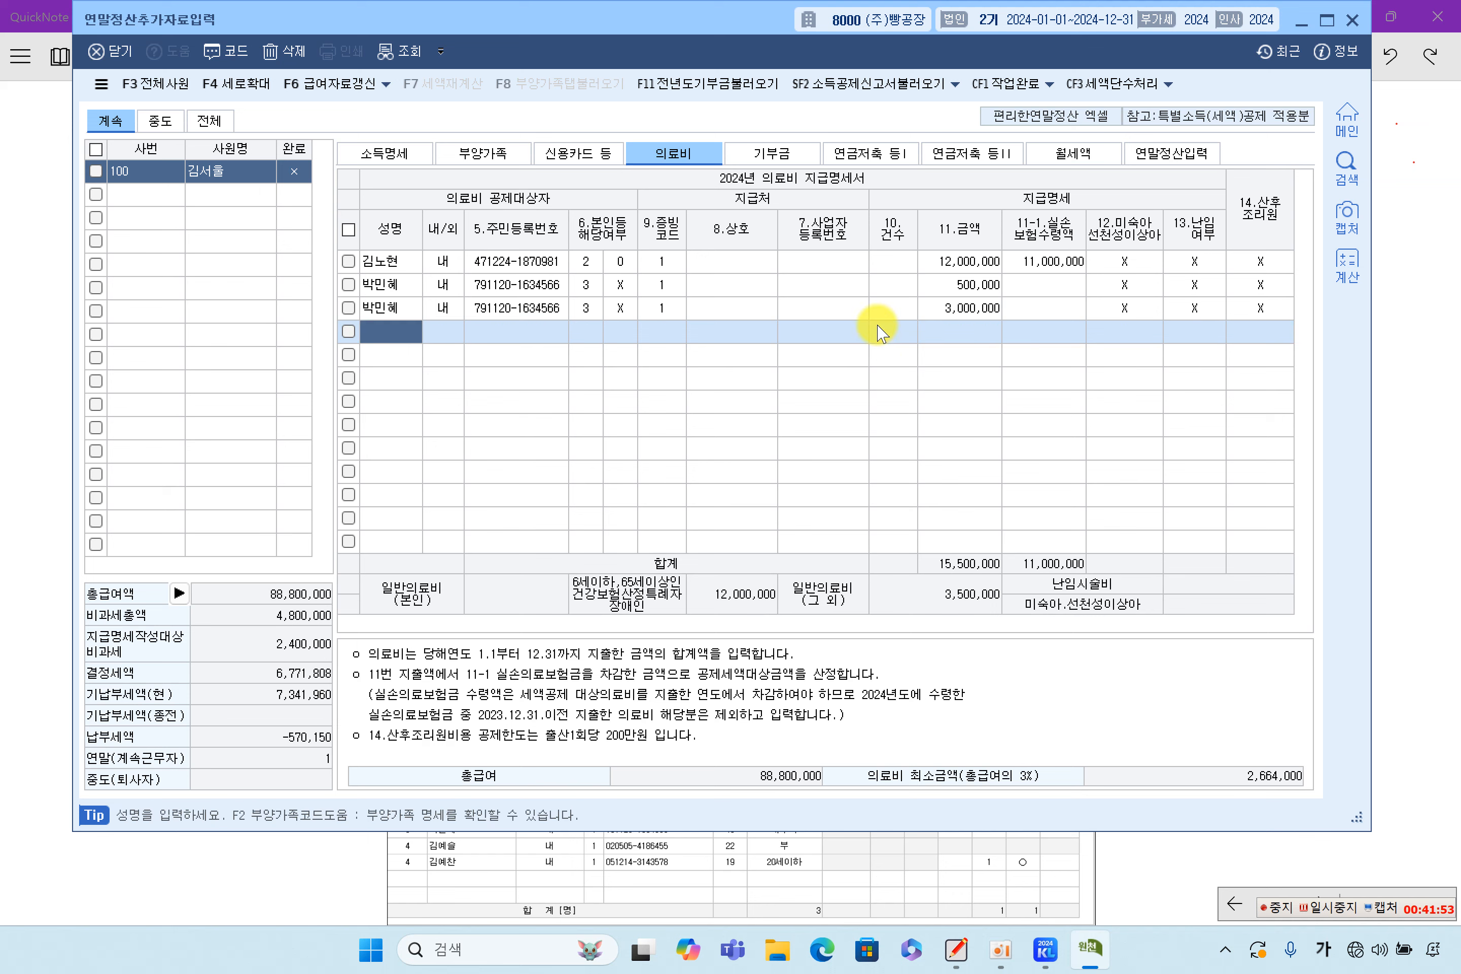
left_click(977, 306)
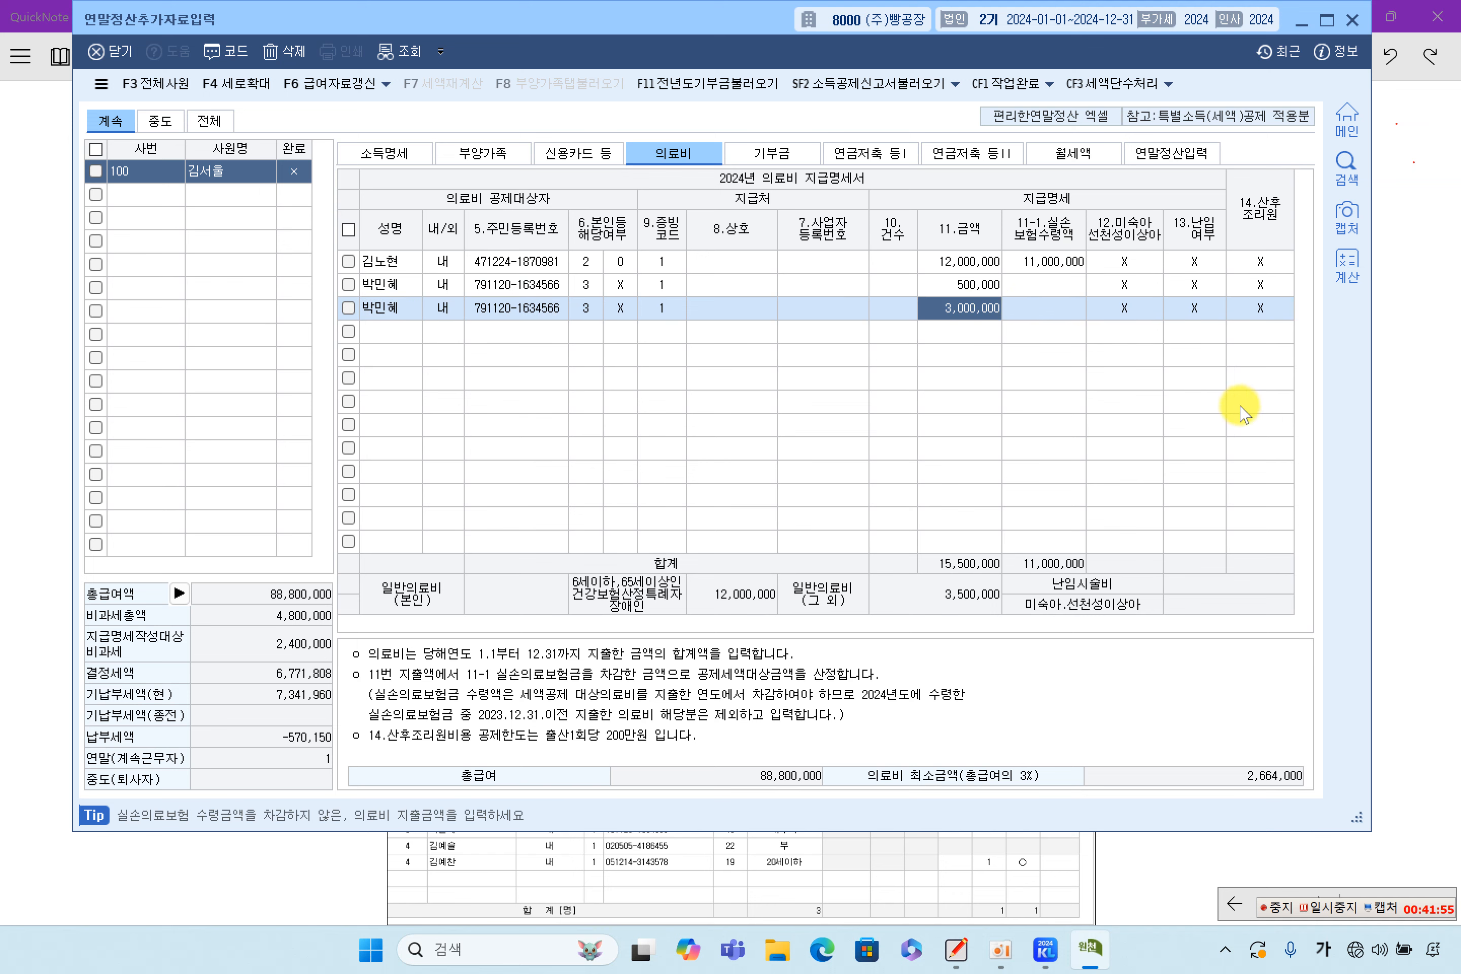
key("alt+Tab")
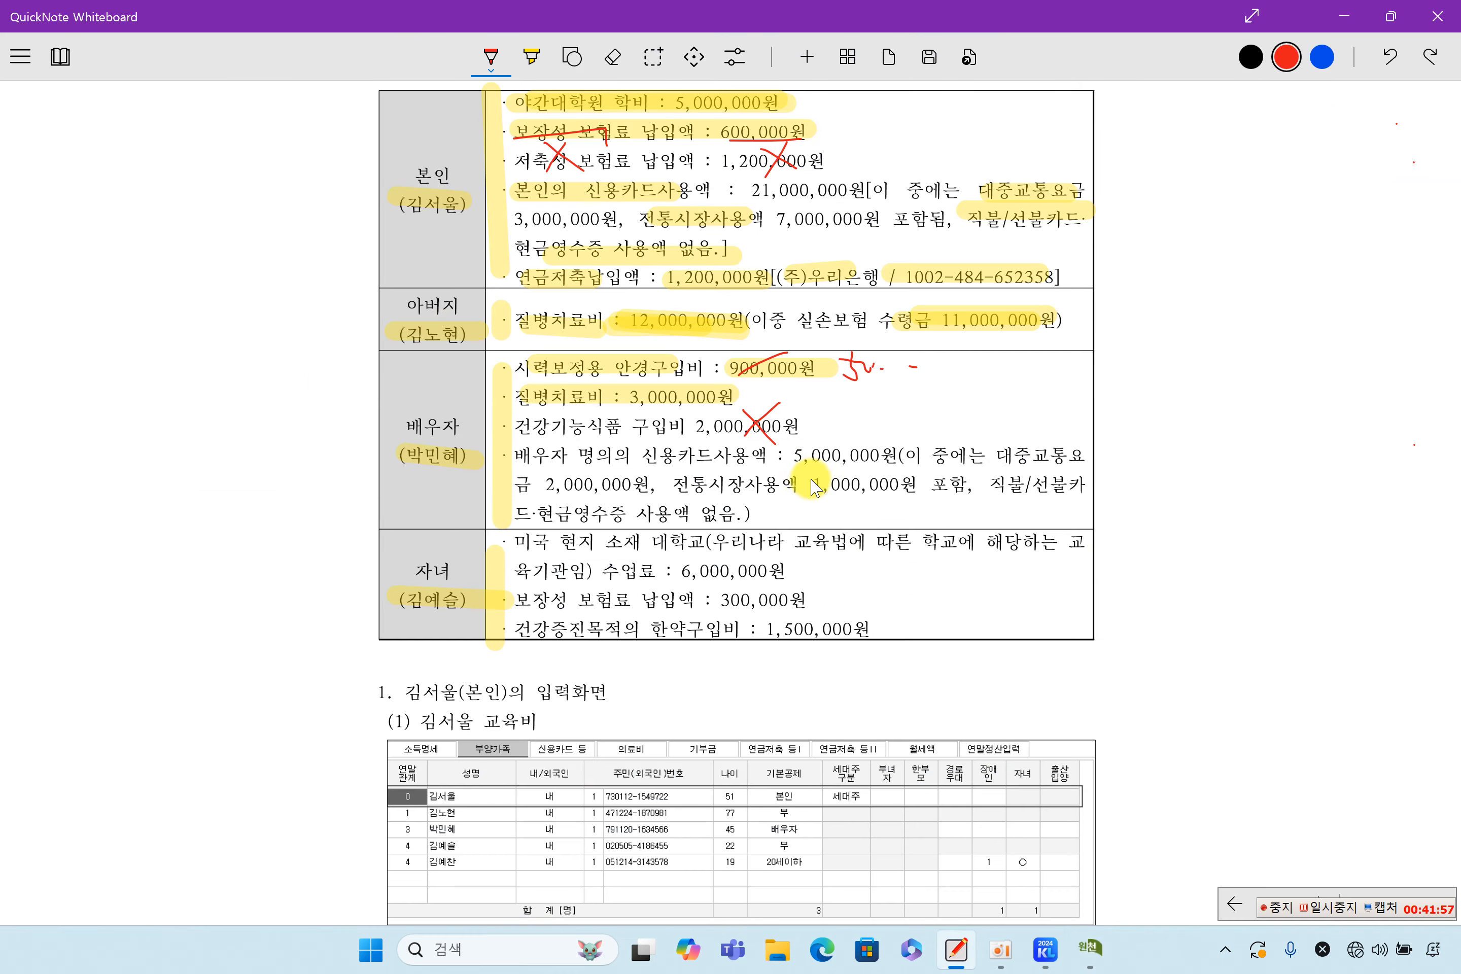
Underline the eyeglasses item in red and recheck the spouse's 500,000 and 3,000,000 entries
left_click_drag(606, 377, 676, 379)
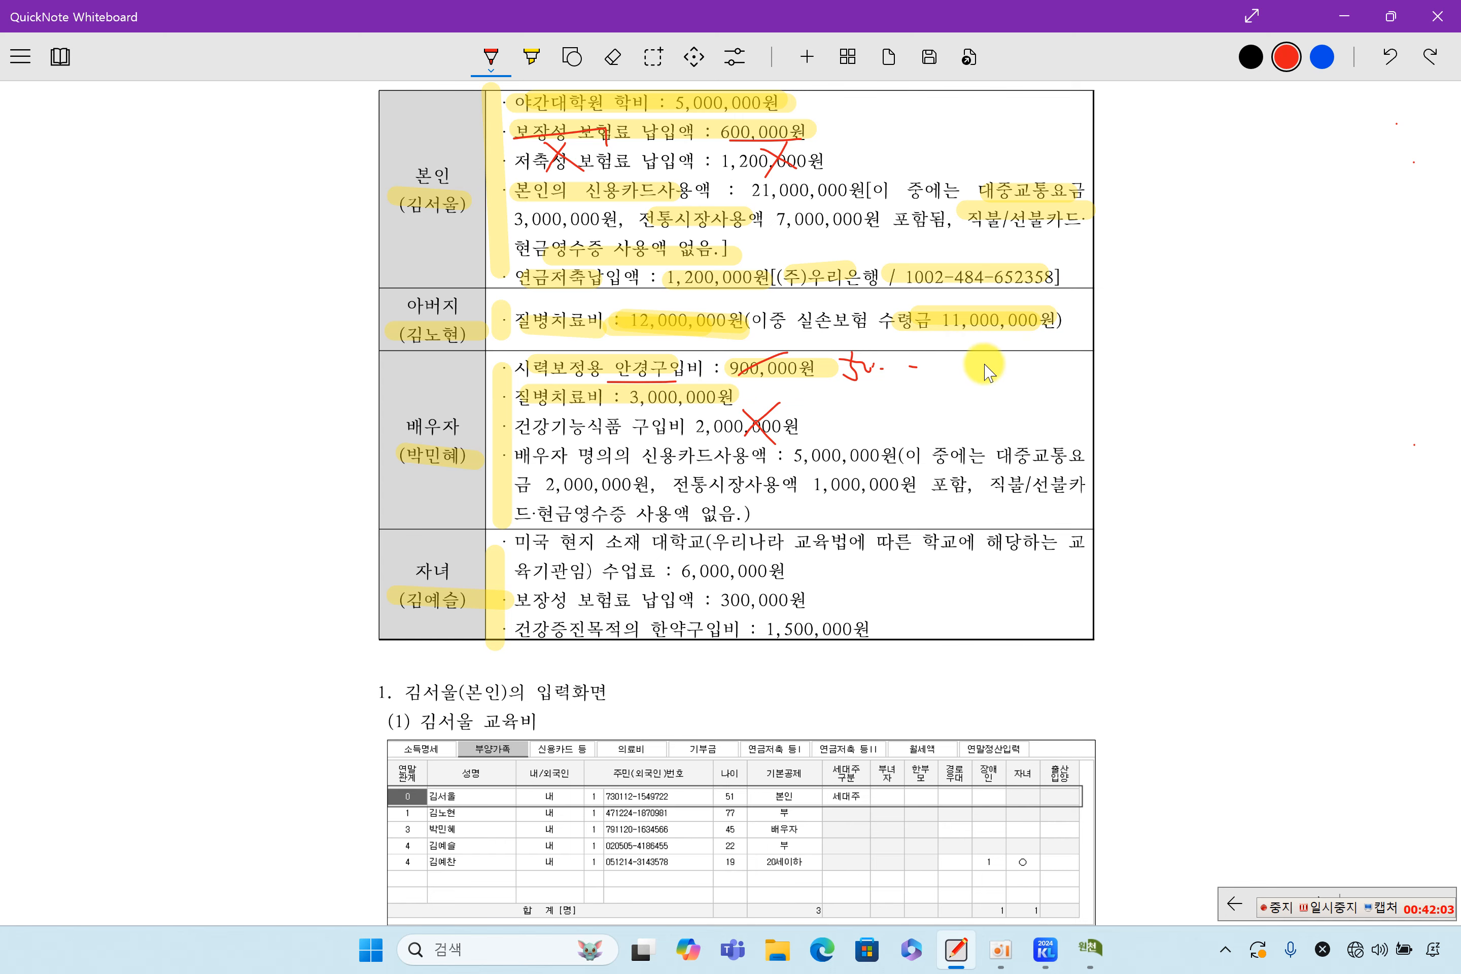
left_click(1090, 947)
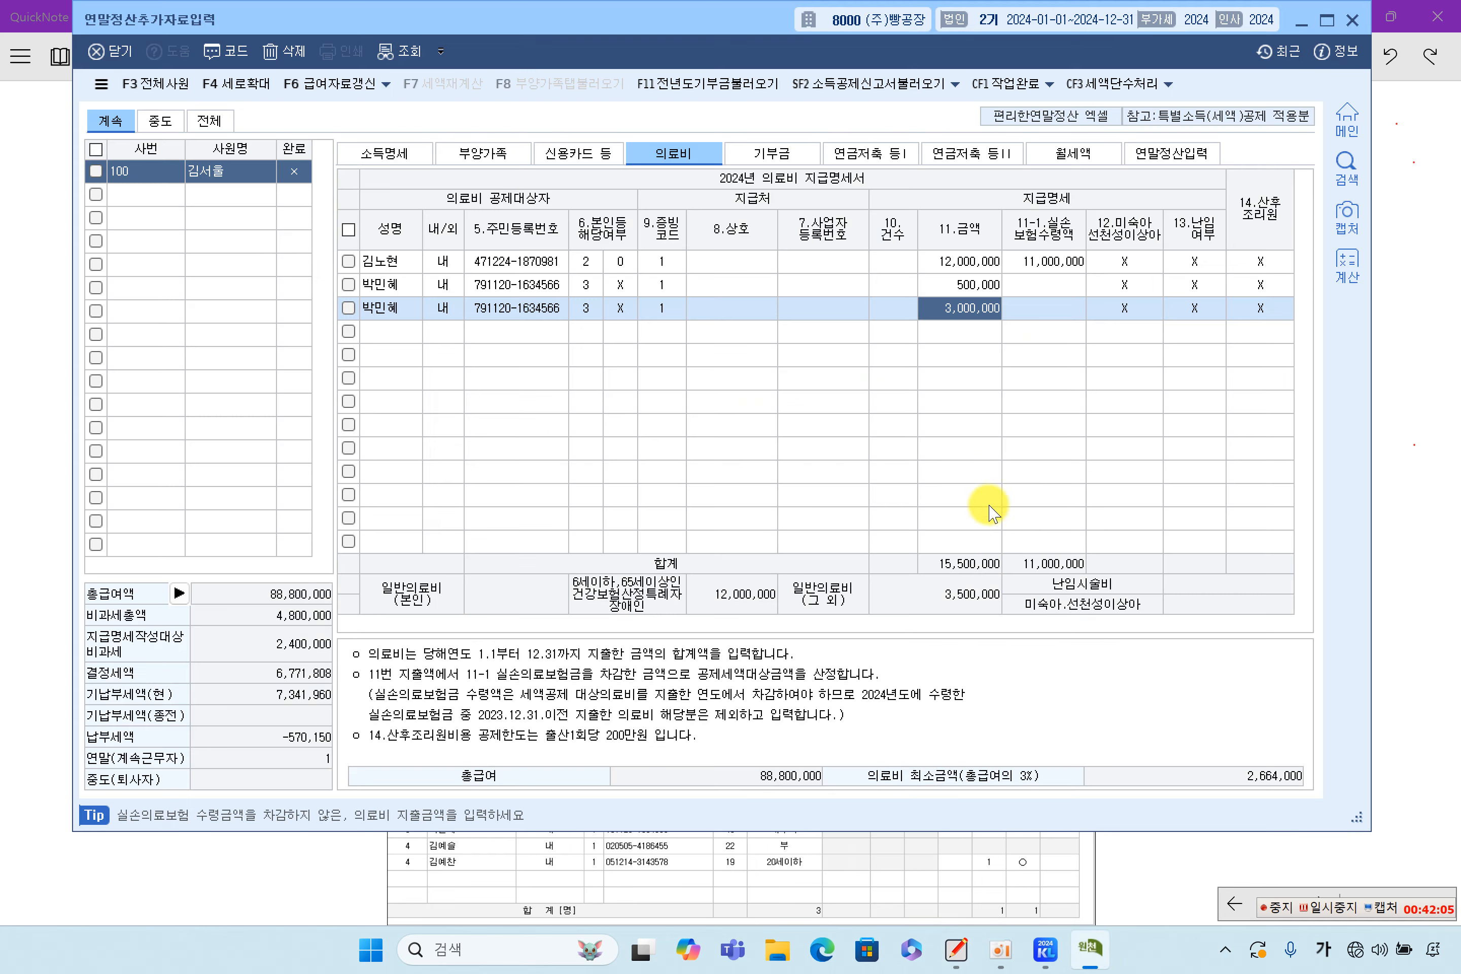
left_click(954, 287)
left_click(965, 305)
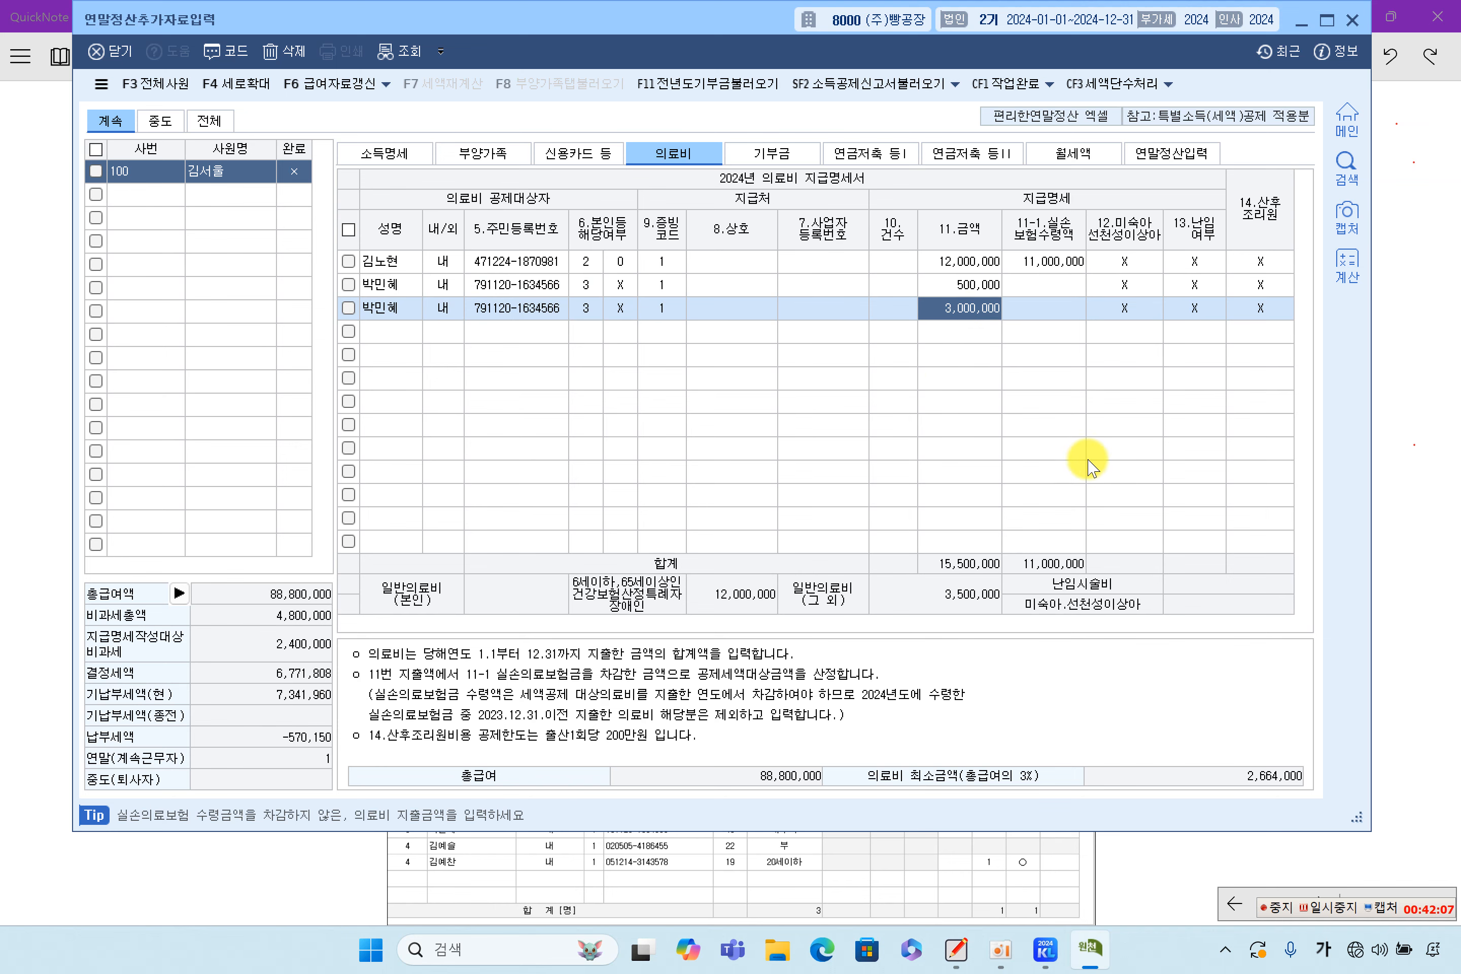
left_click(1380, 506)
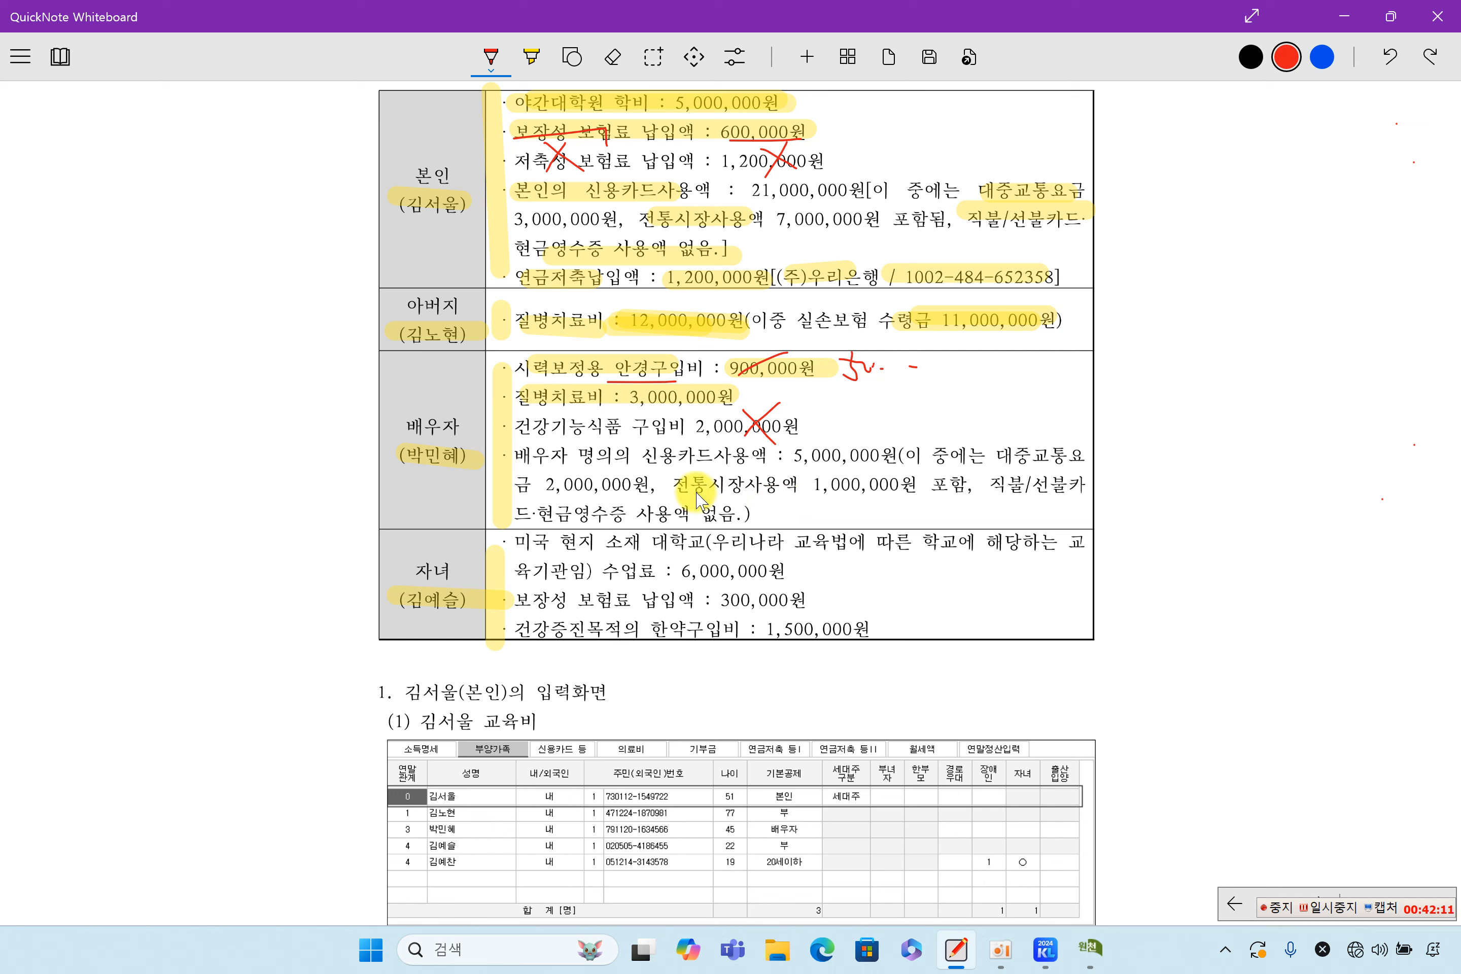
Highlight the spouse's 5,000,000 card total, 2,000,000 transit, 1,000,000 market and no-cash-receipt note in yellow
left_click(531, 56)
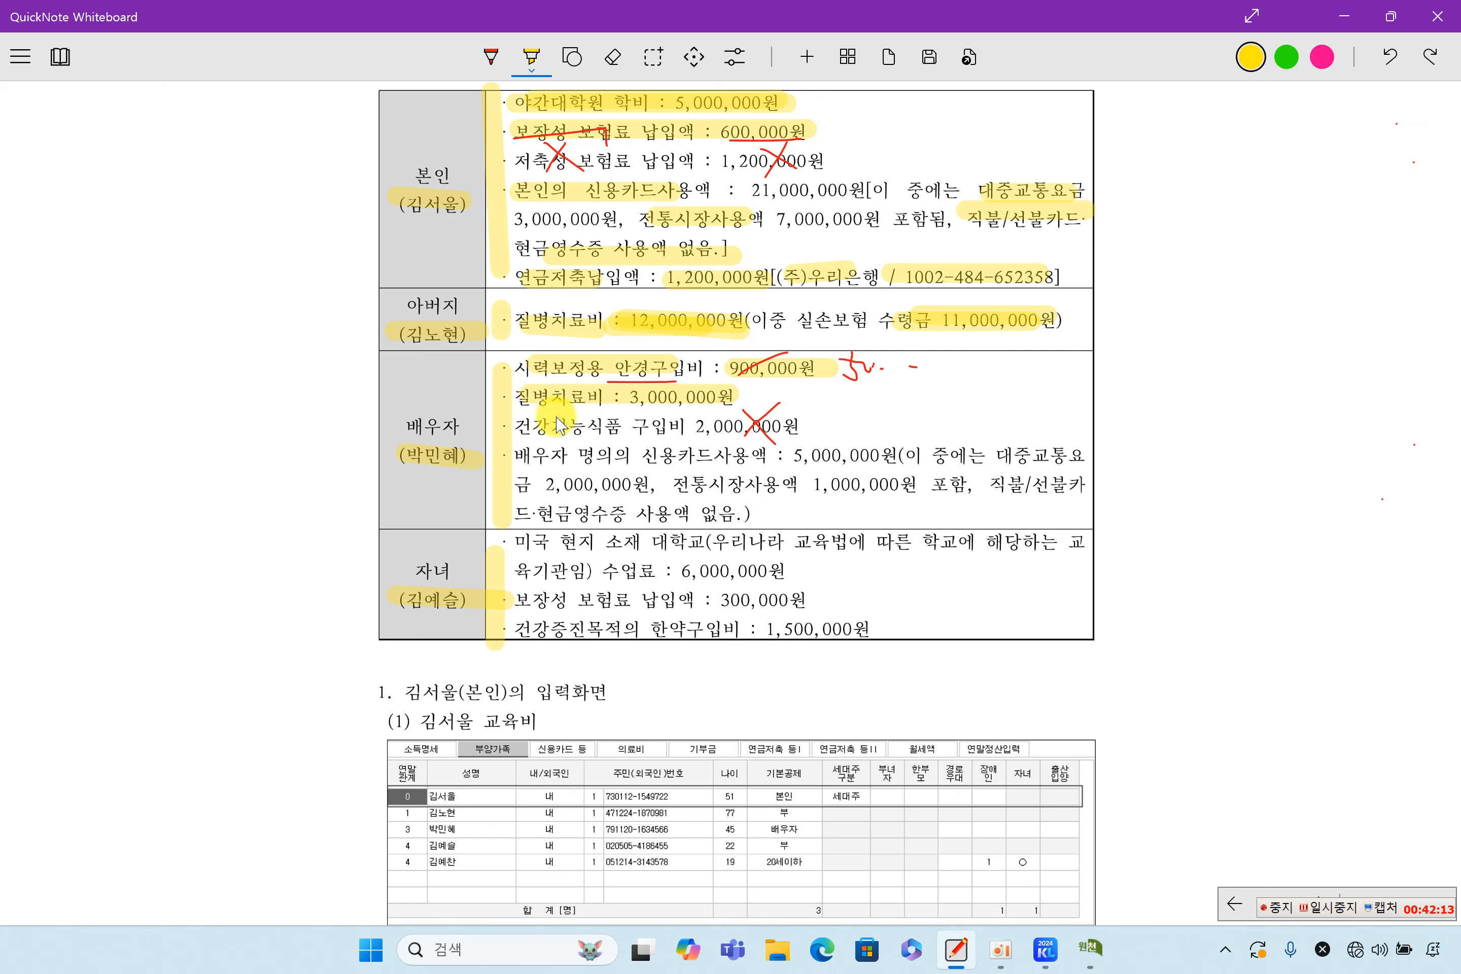
left_click_drag(645, 455, 695, 456)
left_click_drag(789, 456, 882, 456)
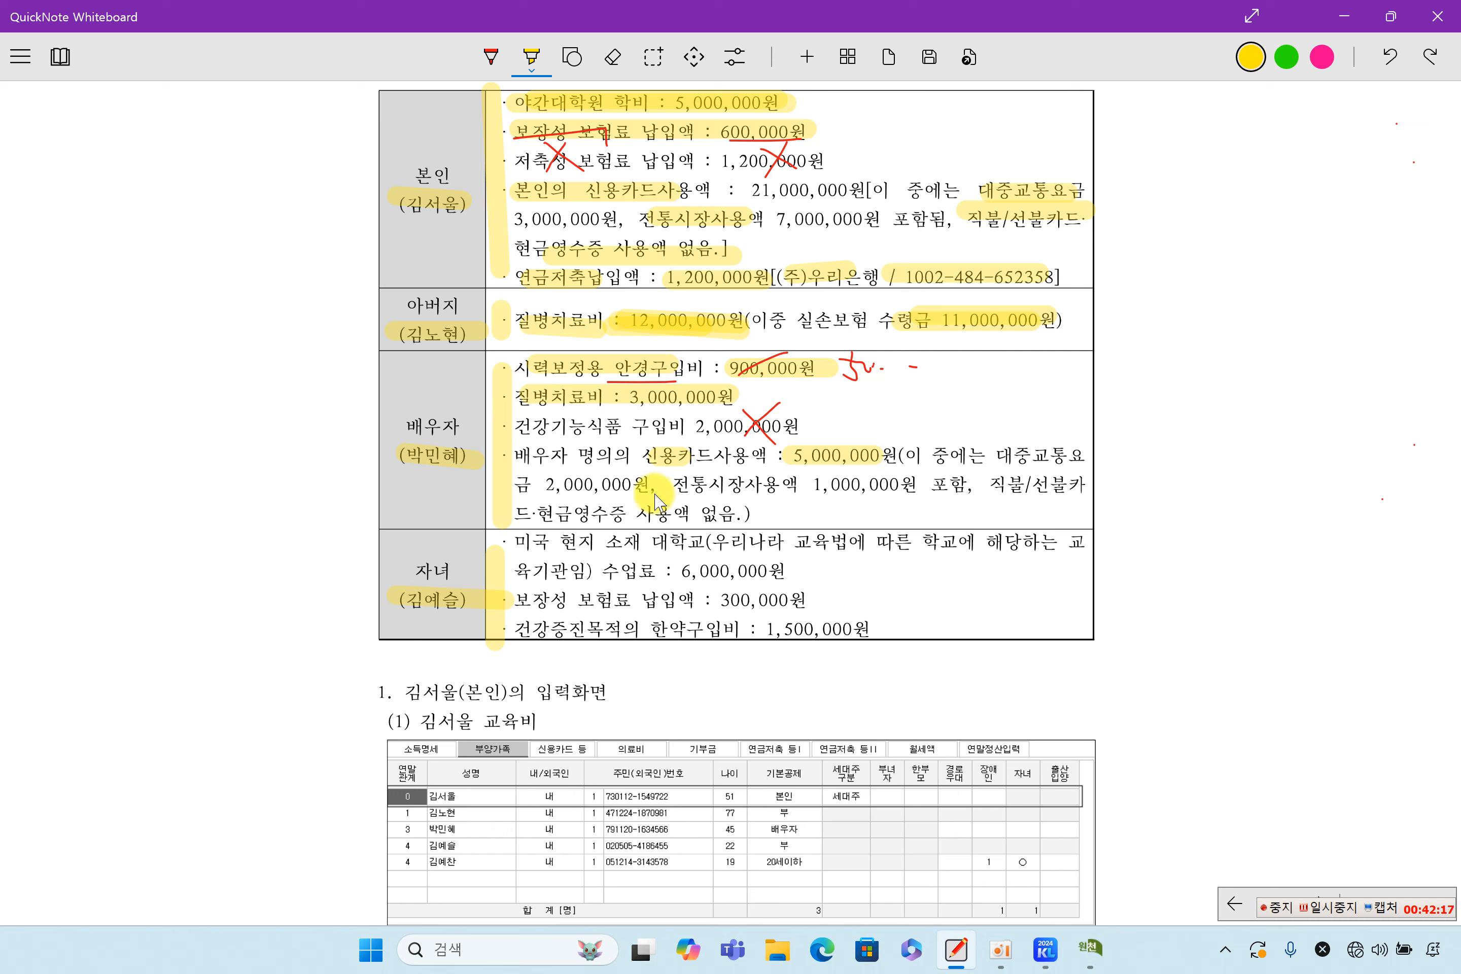
left_click_drag(553, 485, 647, 485)
left_click_drag(793, 494, 894, 495)
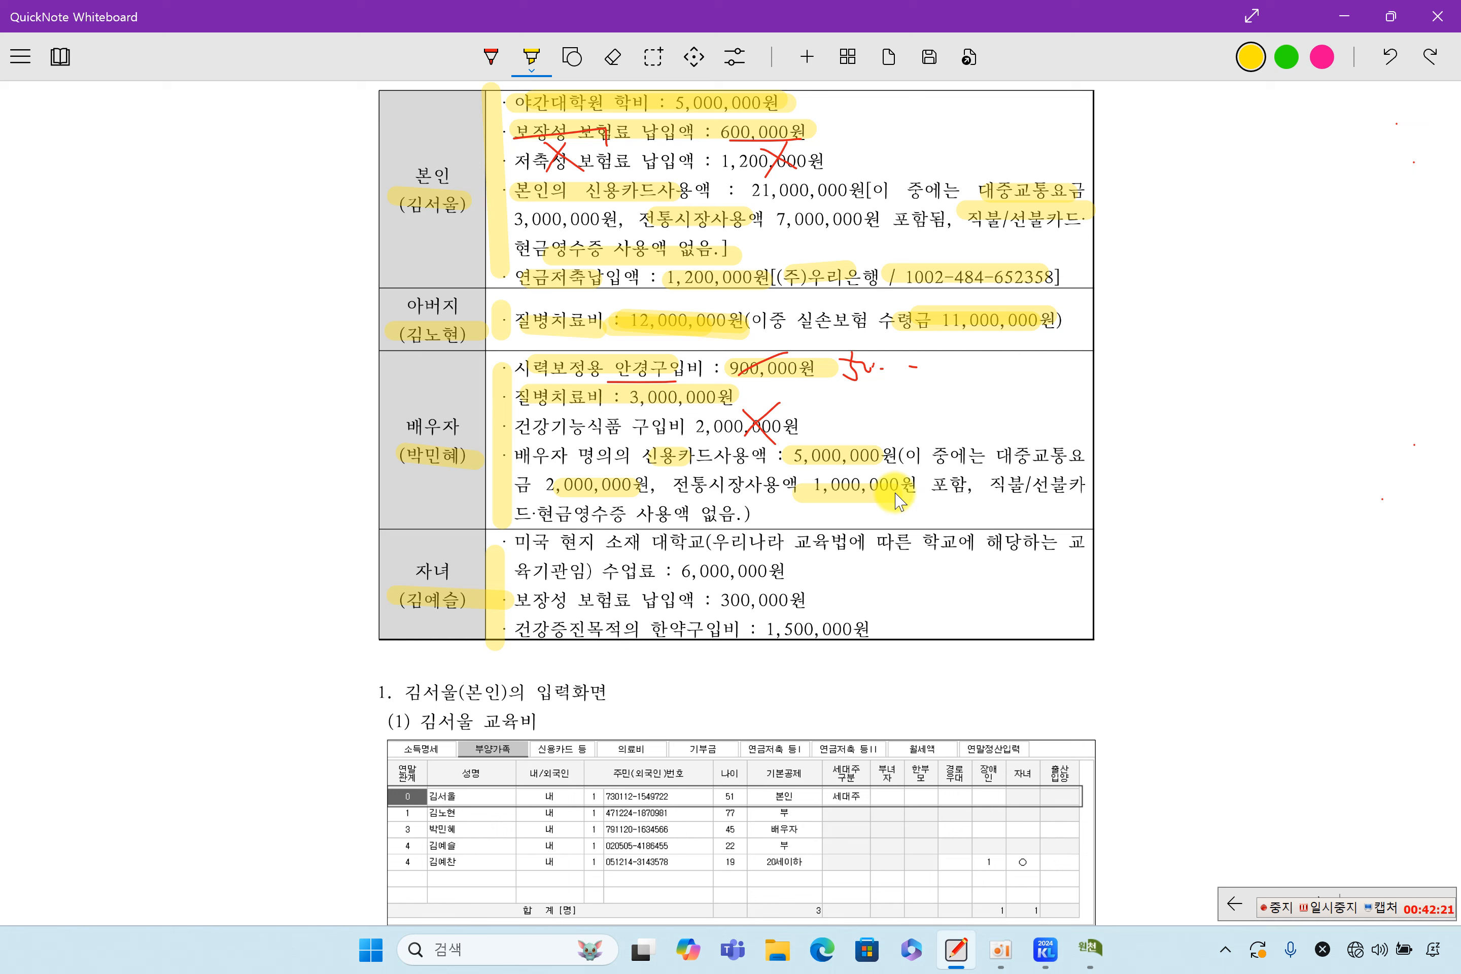
left_click_drag(537, 513, 760, 514)
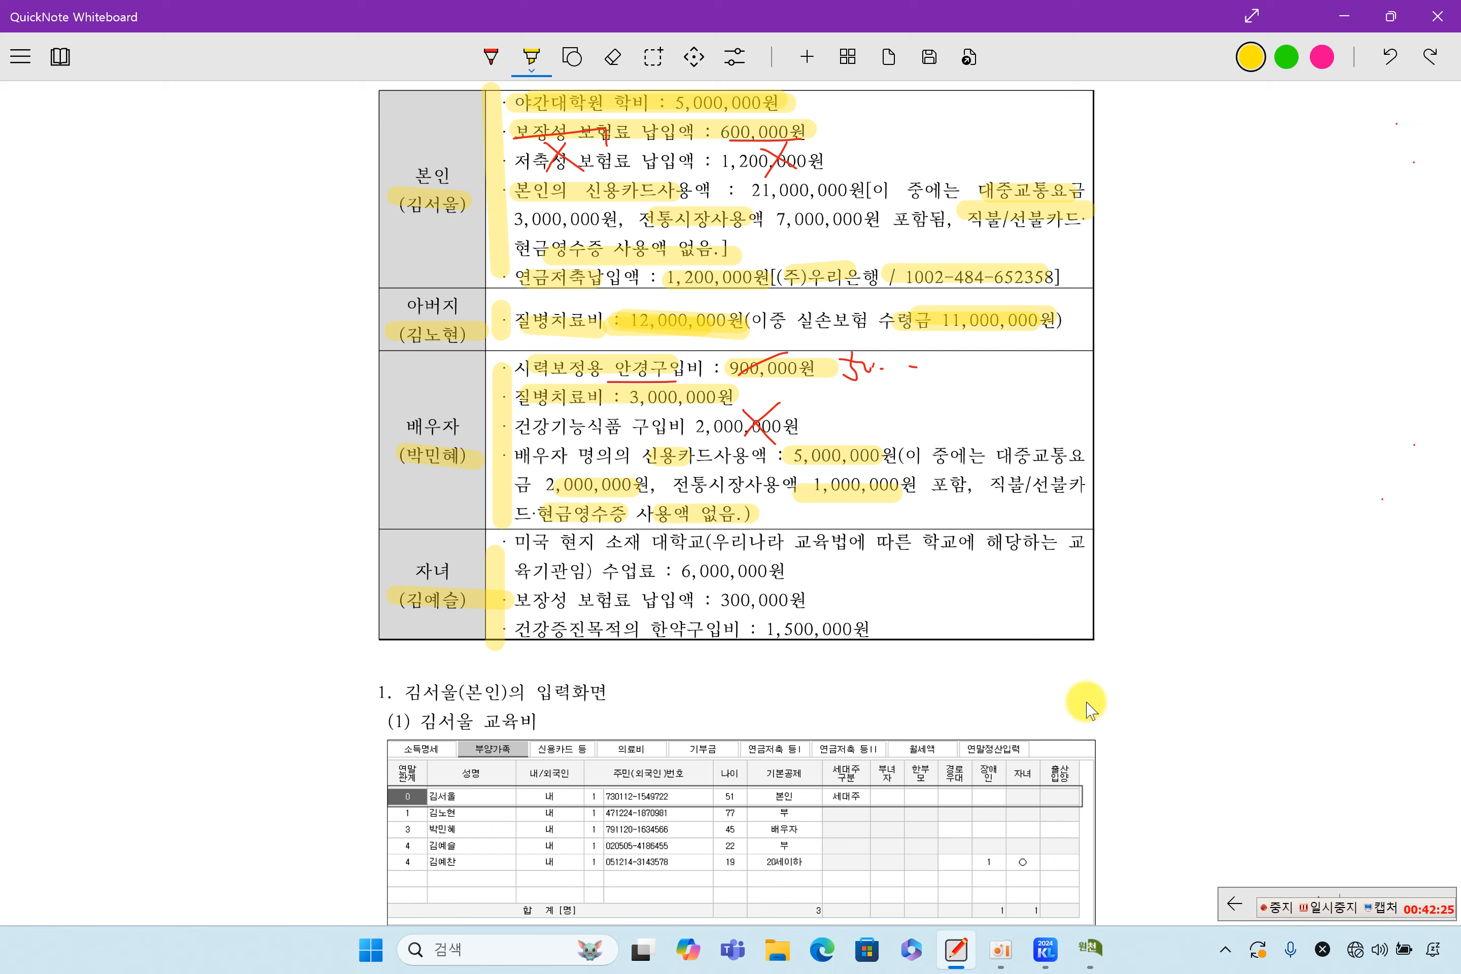
left_click(1090, 949)
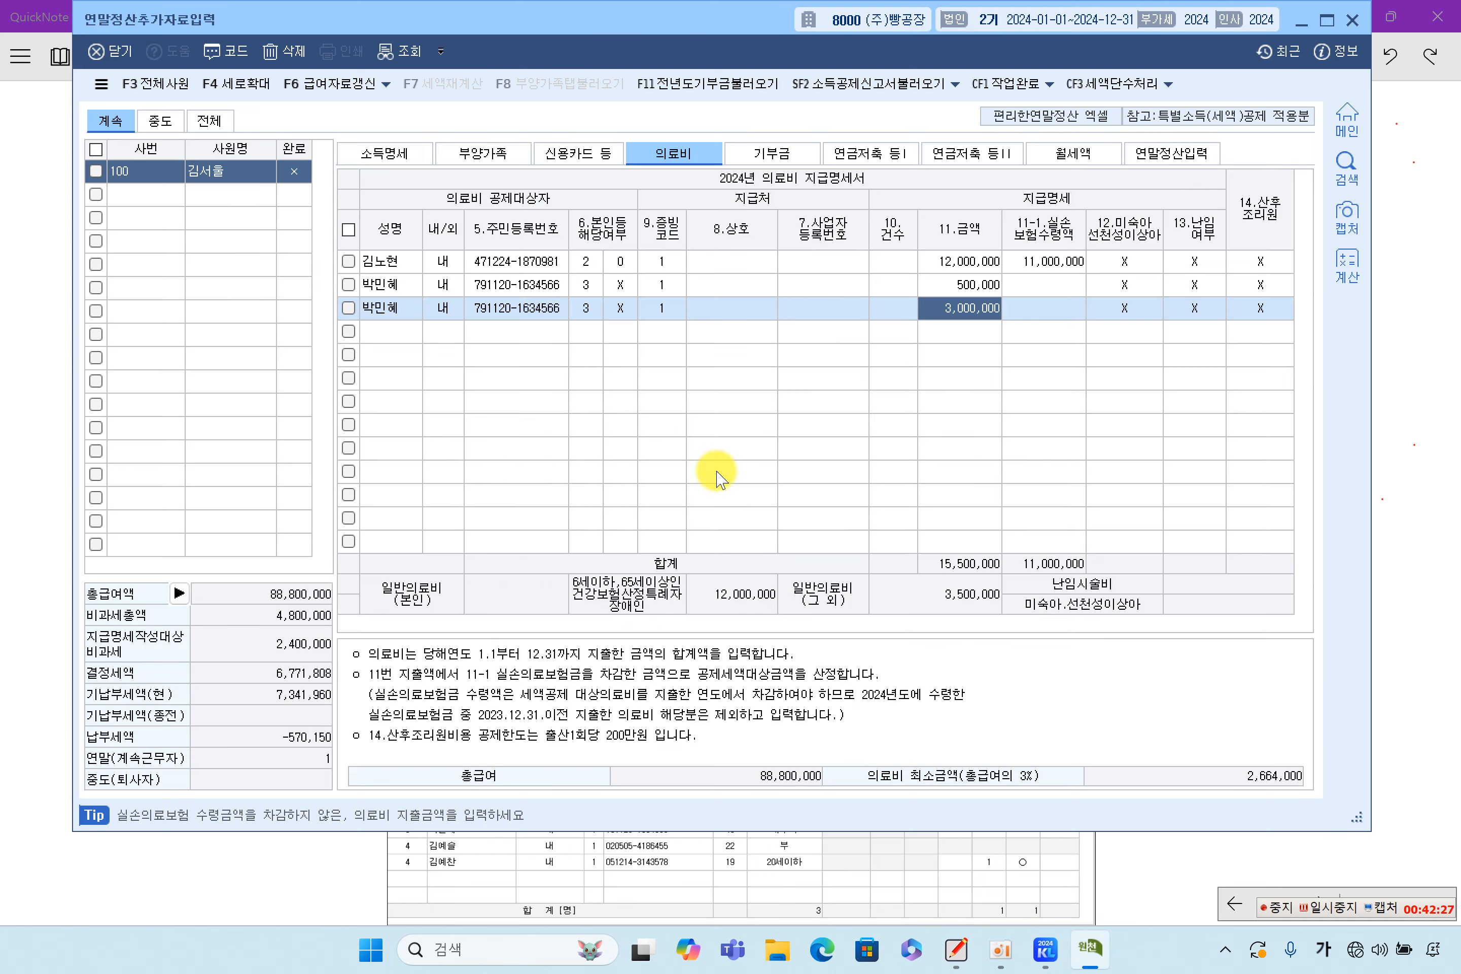
In the 신용카드 등 table, enter the spouse's 2,000,000 public-transport spending
left_click(574, 156)
left_click(483, 153)
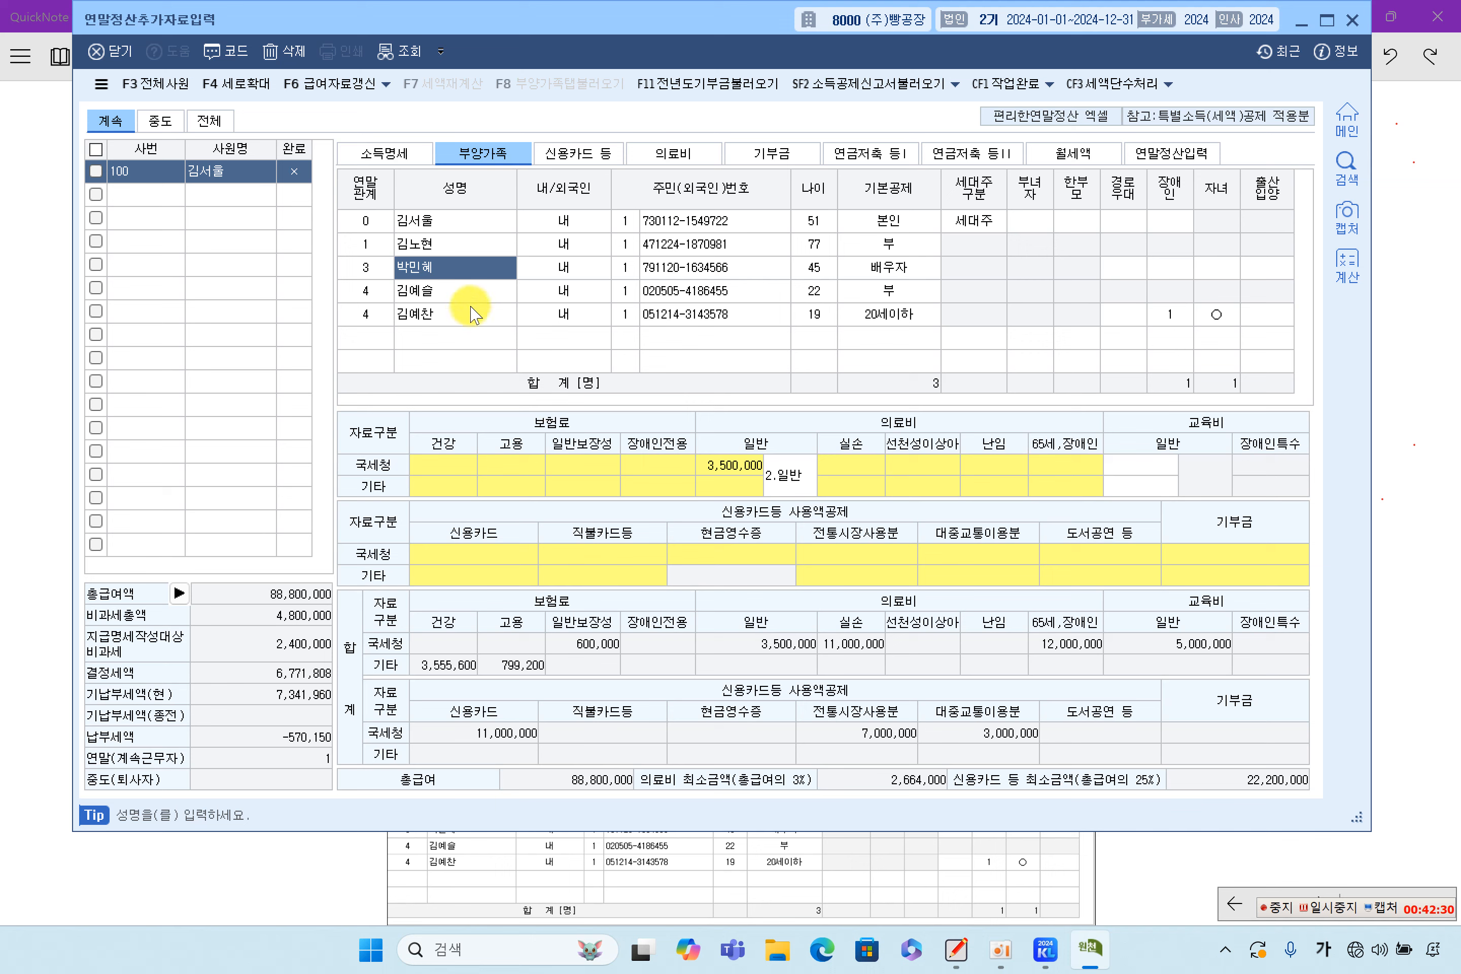
left_click(613, 553)
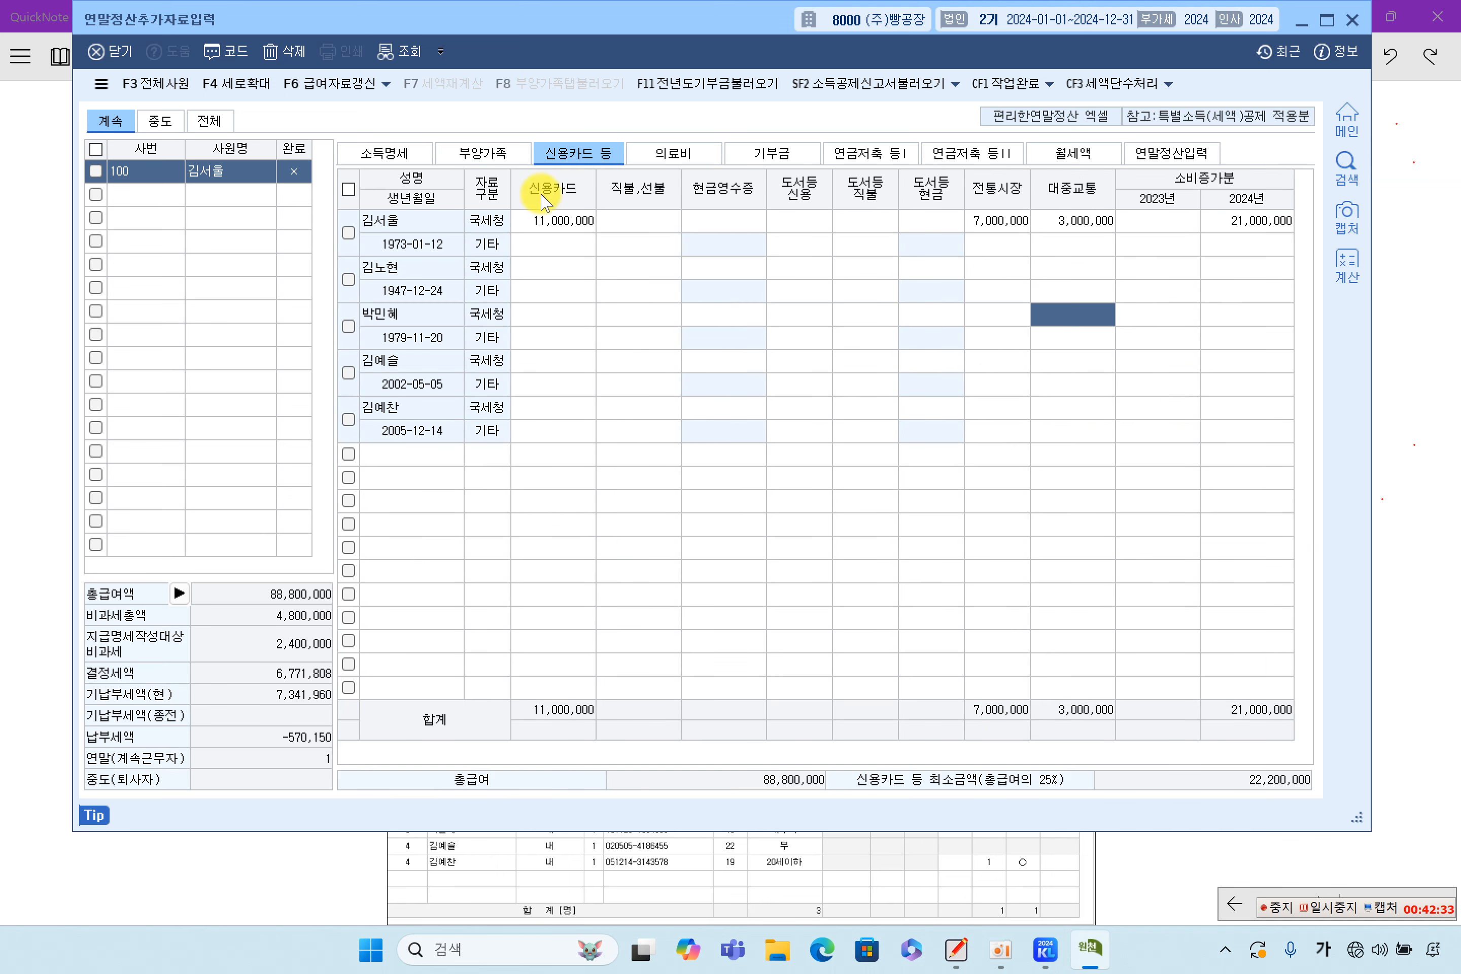
left_click(552, 362)
left_click(538, 318)
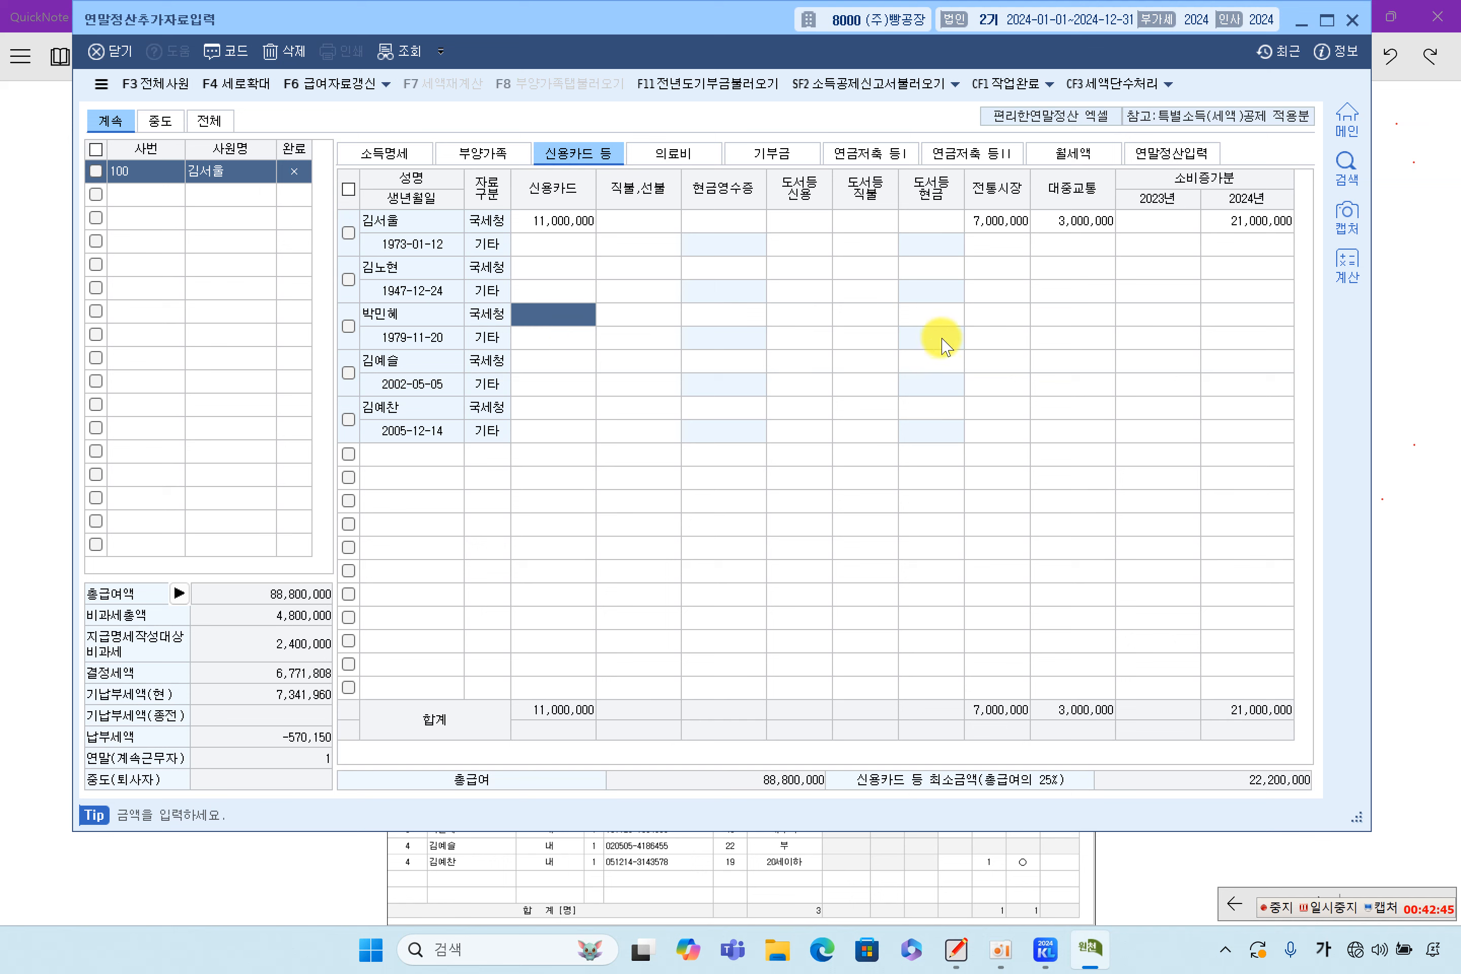
left_click(1061, 321)
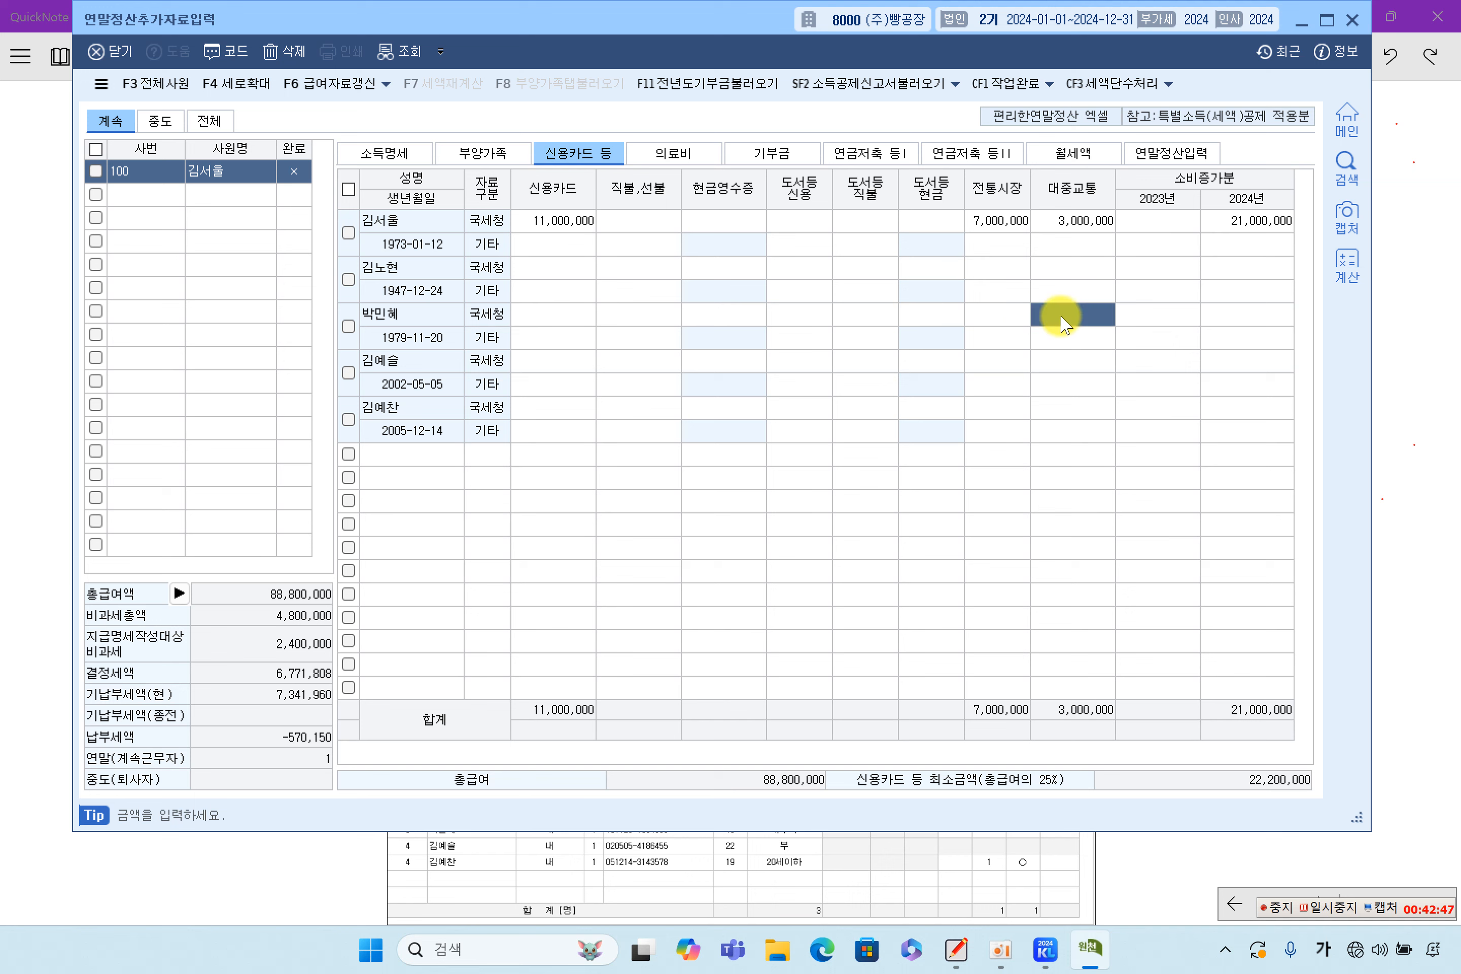
type("2000000")
key("Return")
Enter the spouse's 1,000,000 traditional-market and 2,000,000 credit-card amounts
left_click(1017, 322)
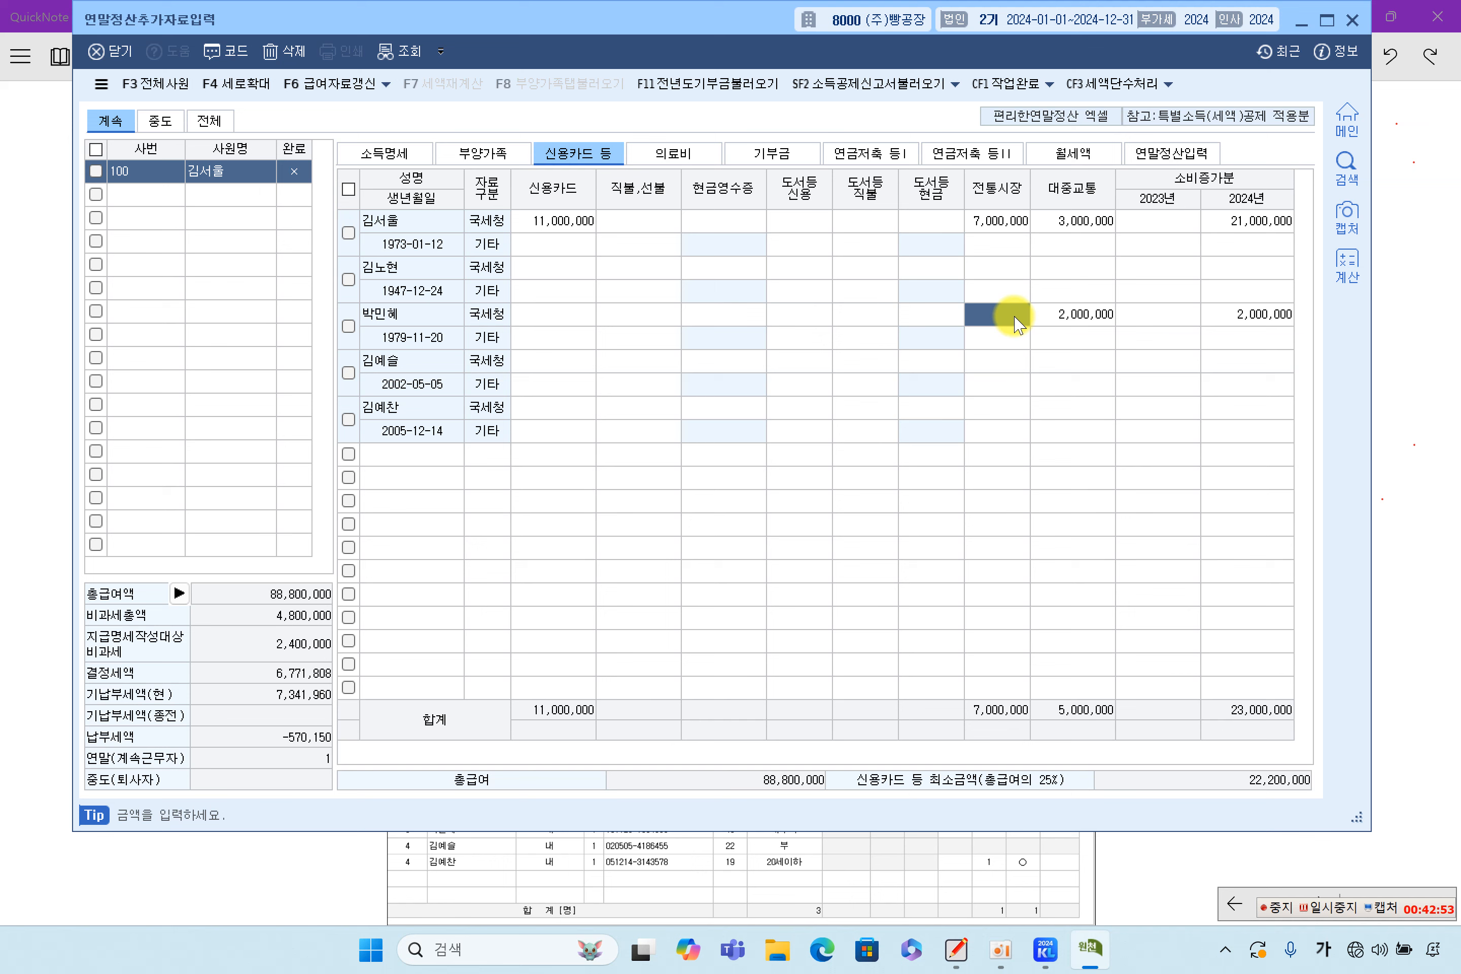
left_click(1019, 324)
type("100000000")
key("BackSpace")
key("BackSpace")
key("Return")
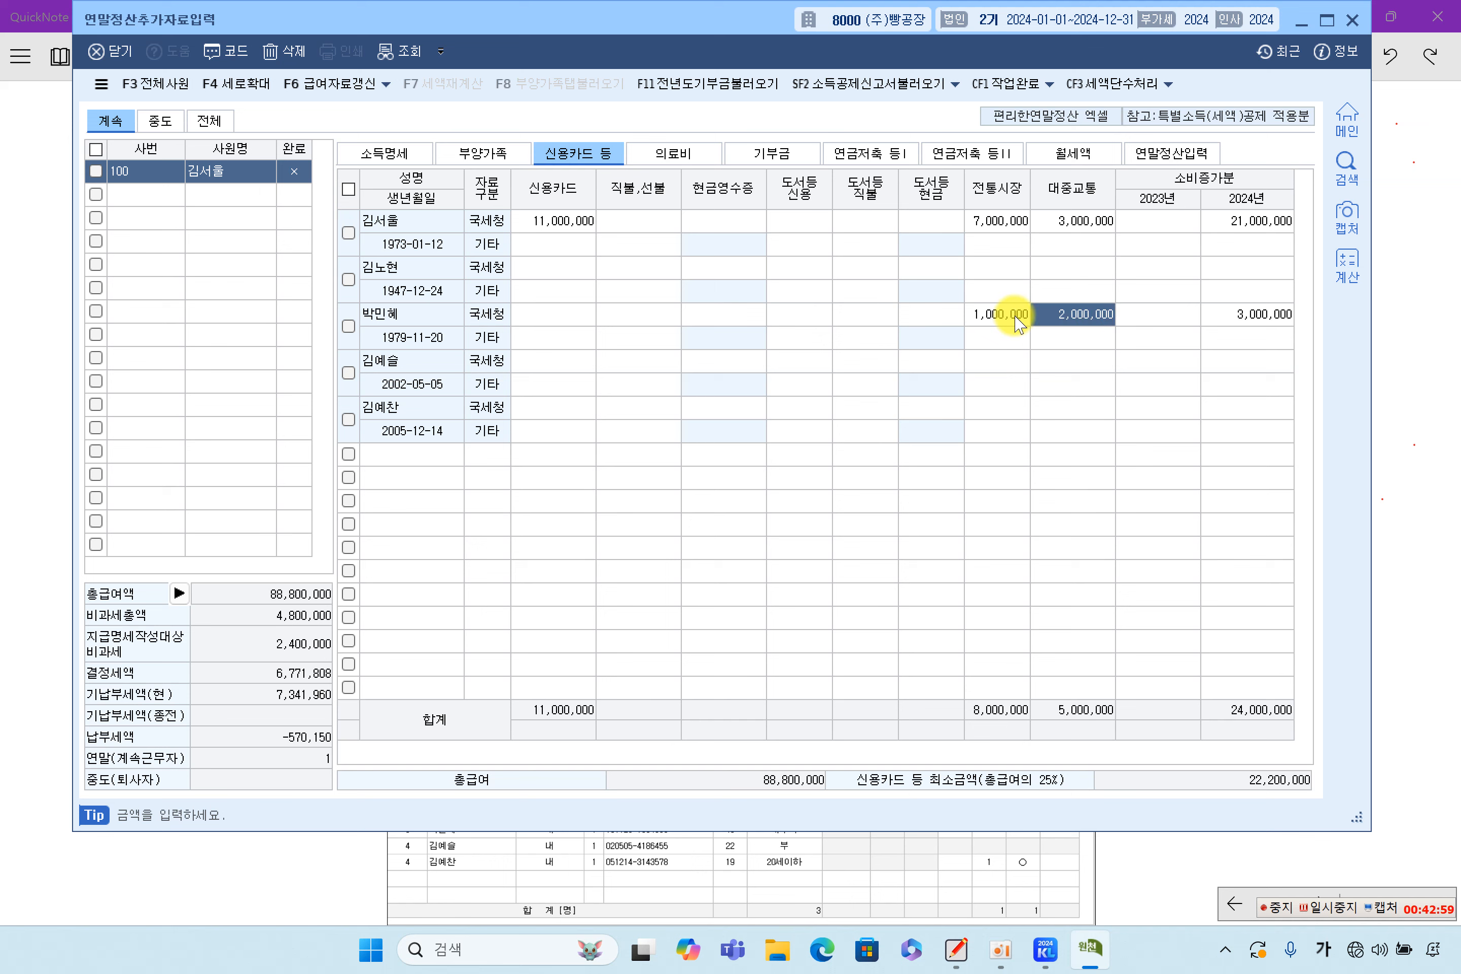
left_click(569, 314)
type("2000000")
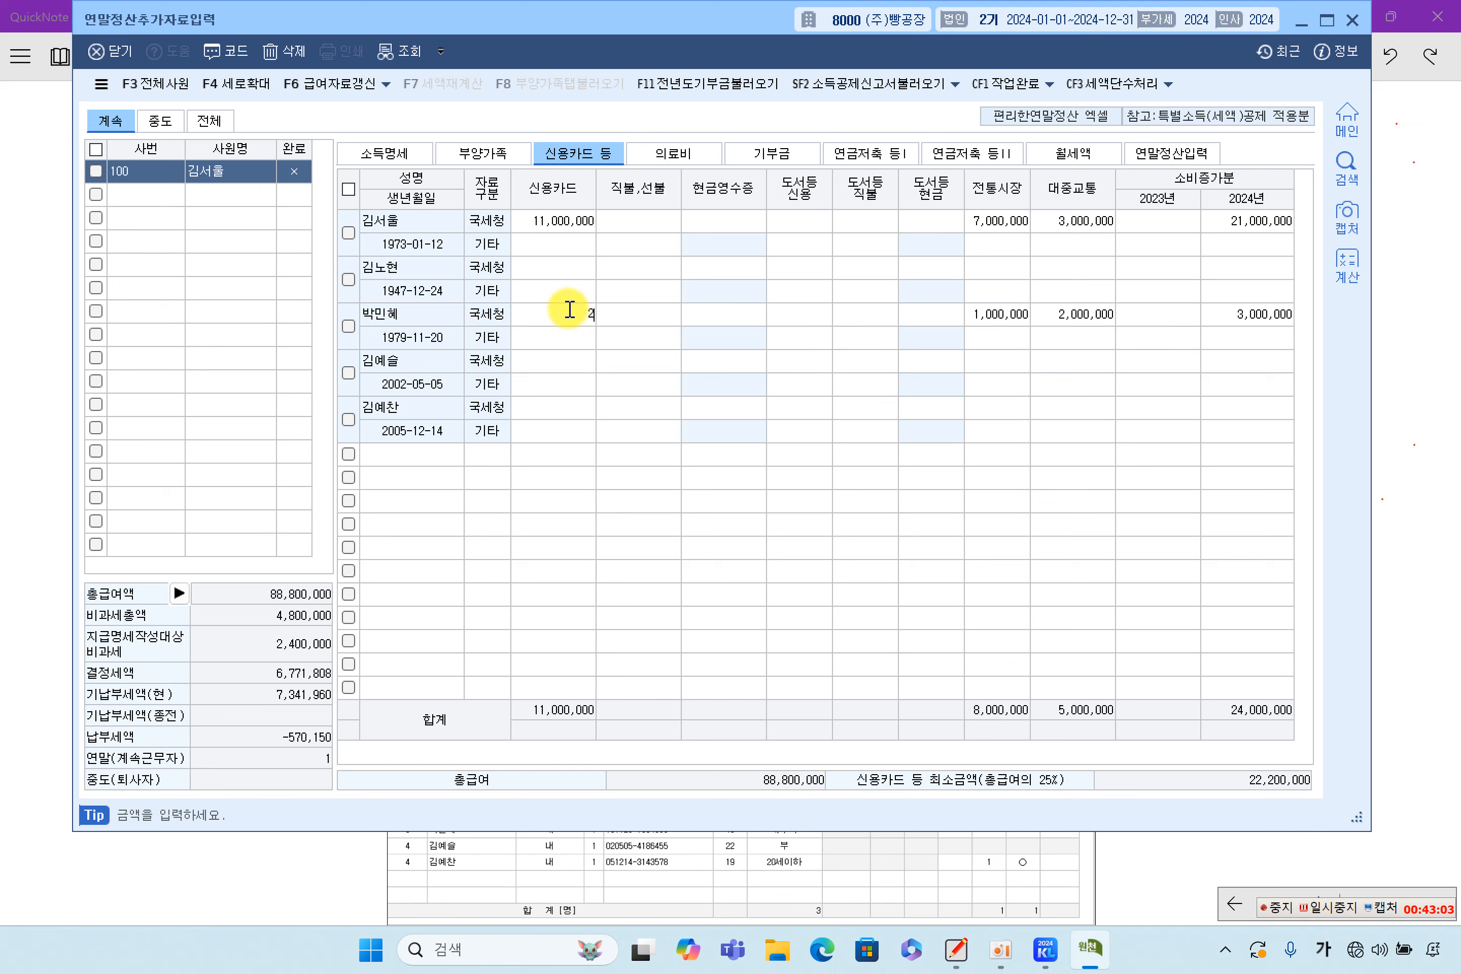
key("Return")
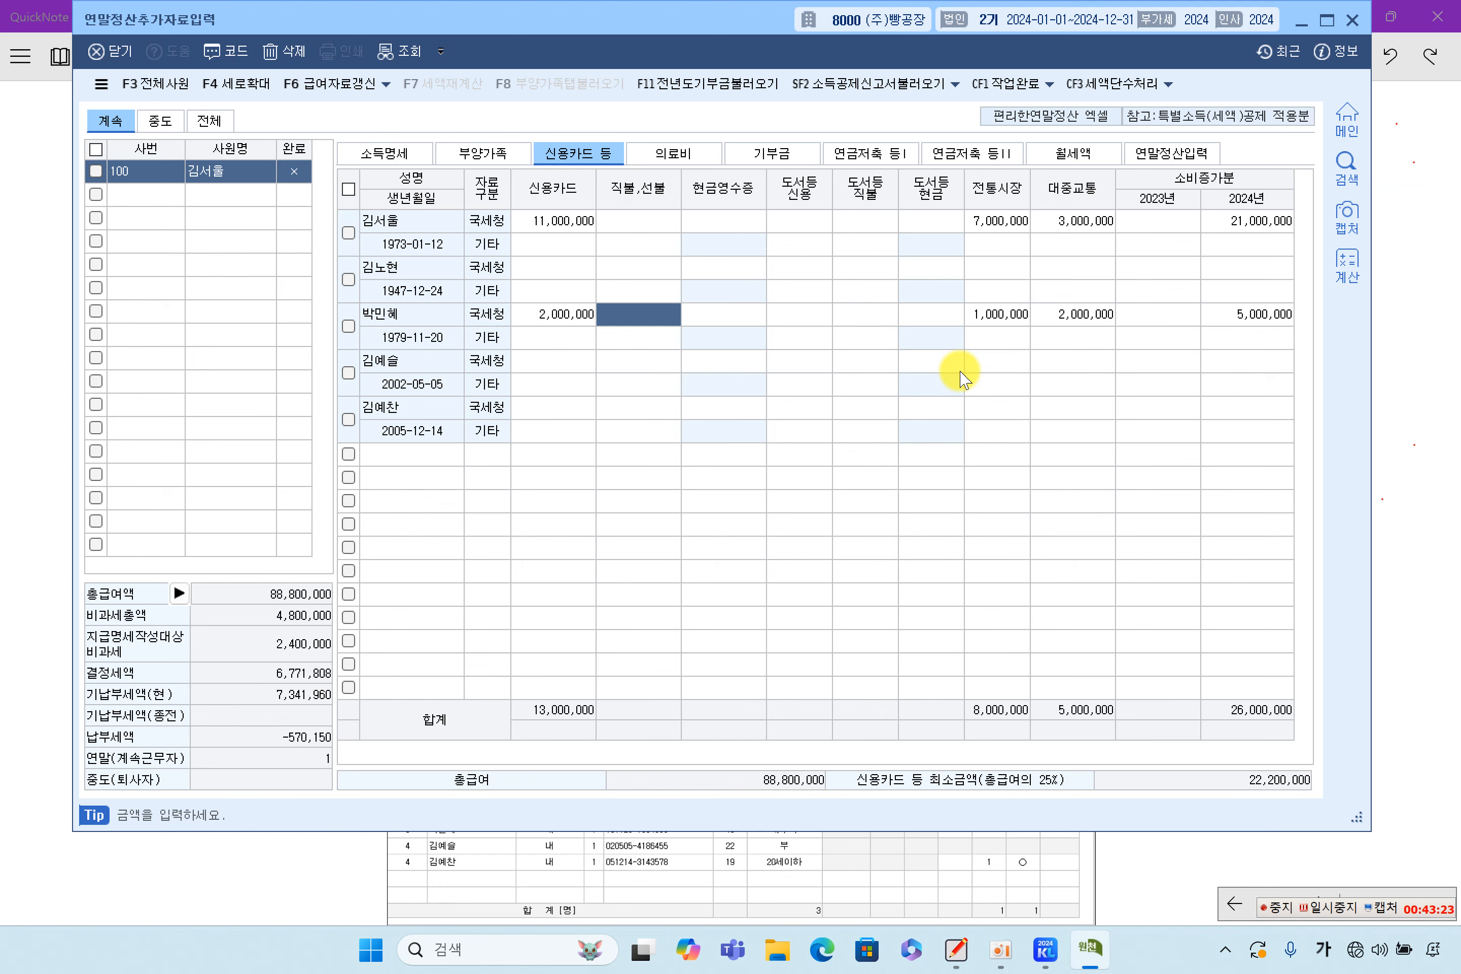
left_click(1406, 407)
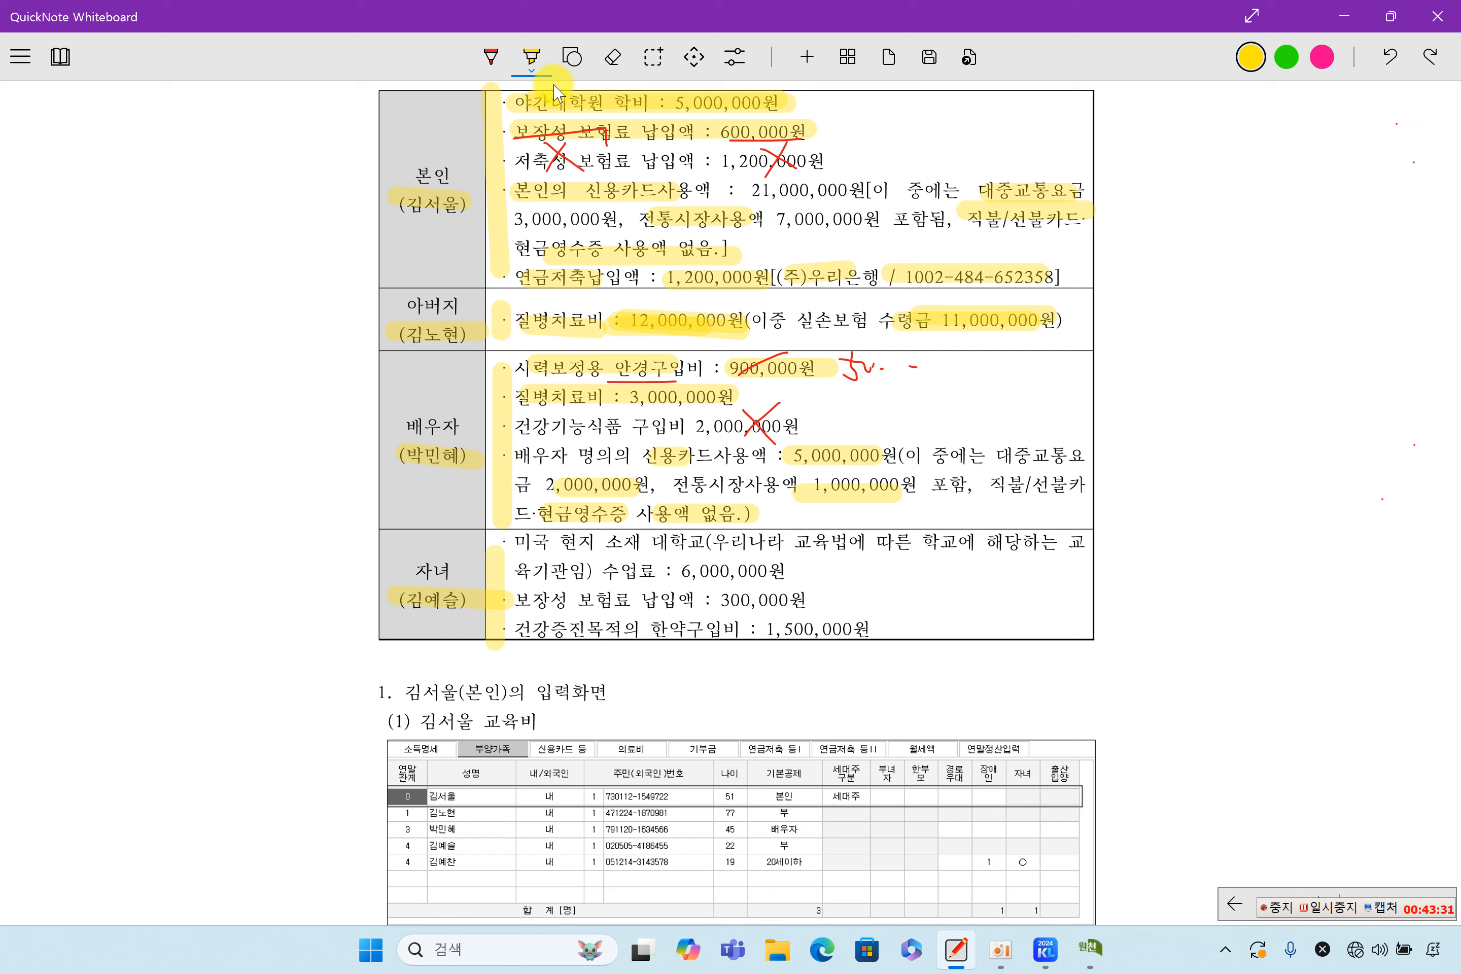
Highlight the child's 대학교 6,000,000원 tuition and 보장성 300,000원 premium in yellow
left_click(531, 57)
left_click(532, 55)
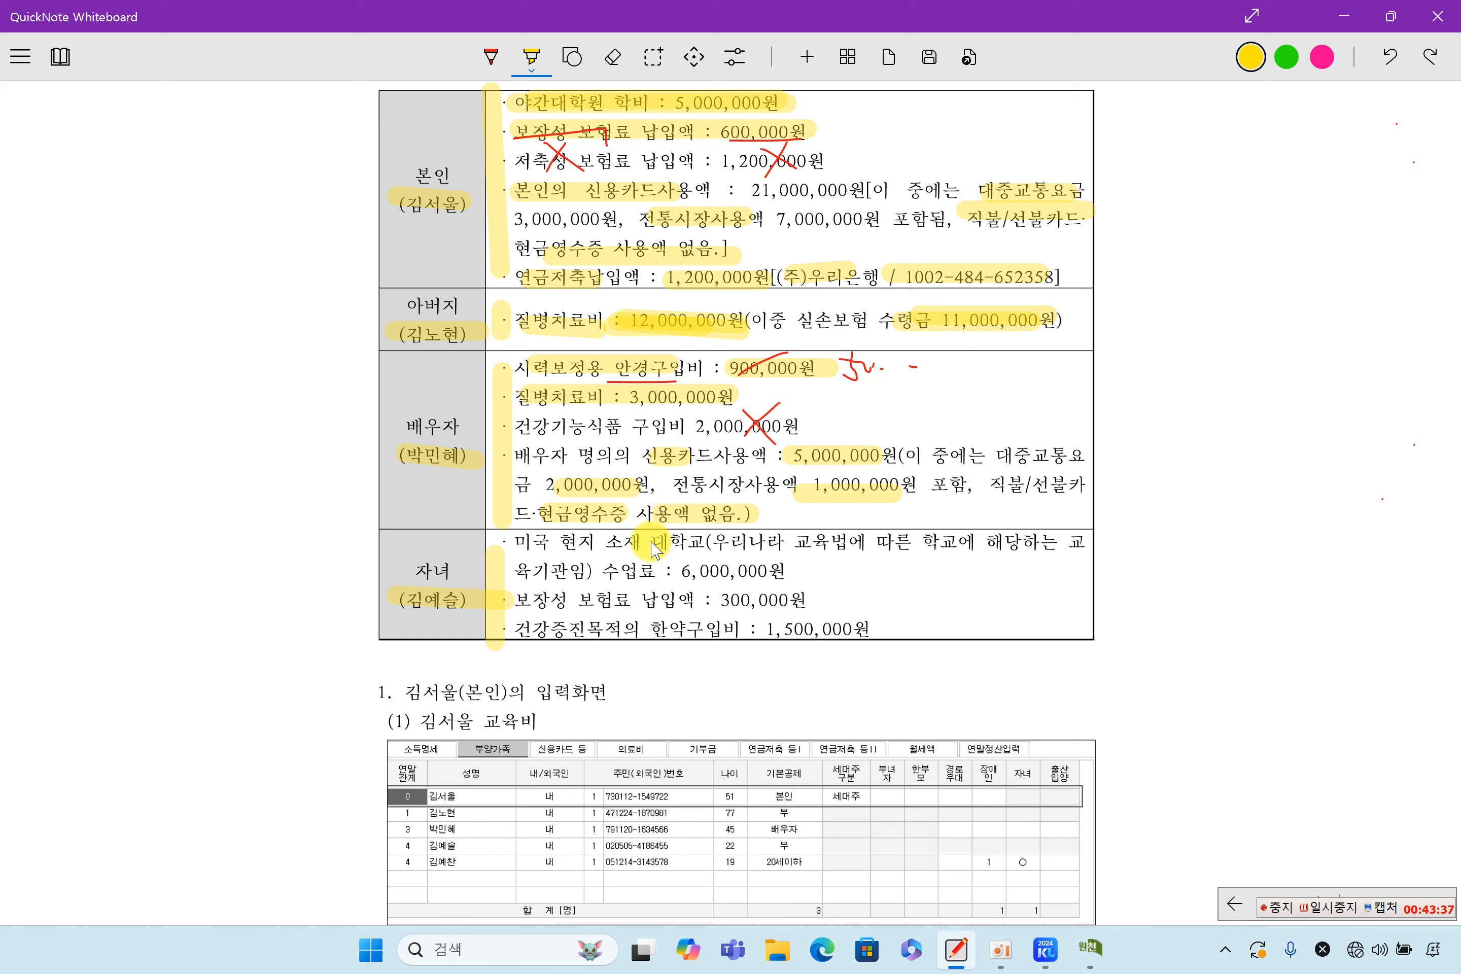
left_click_drag(651, 542, 708, 540)
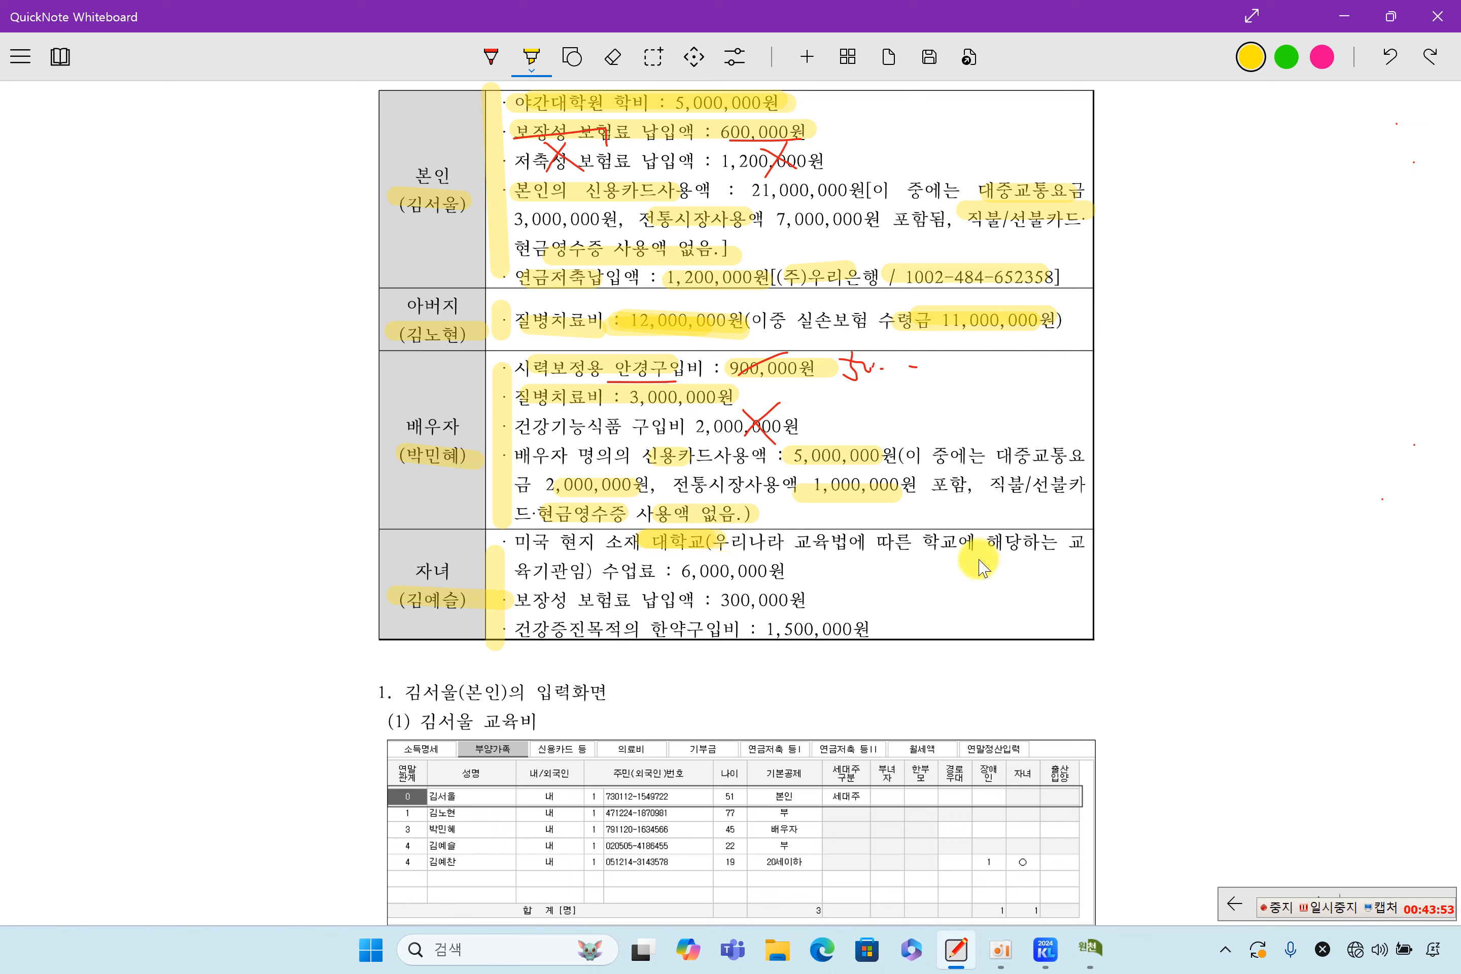
left_click_drag(659, 571, 788, 572)
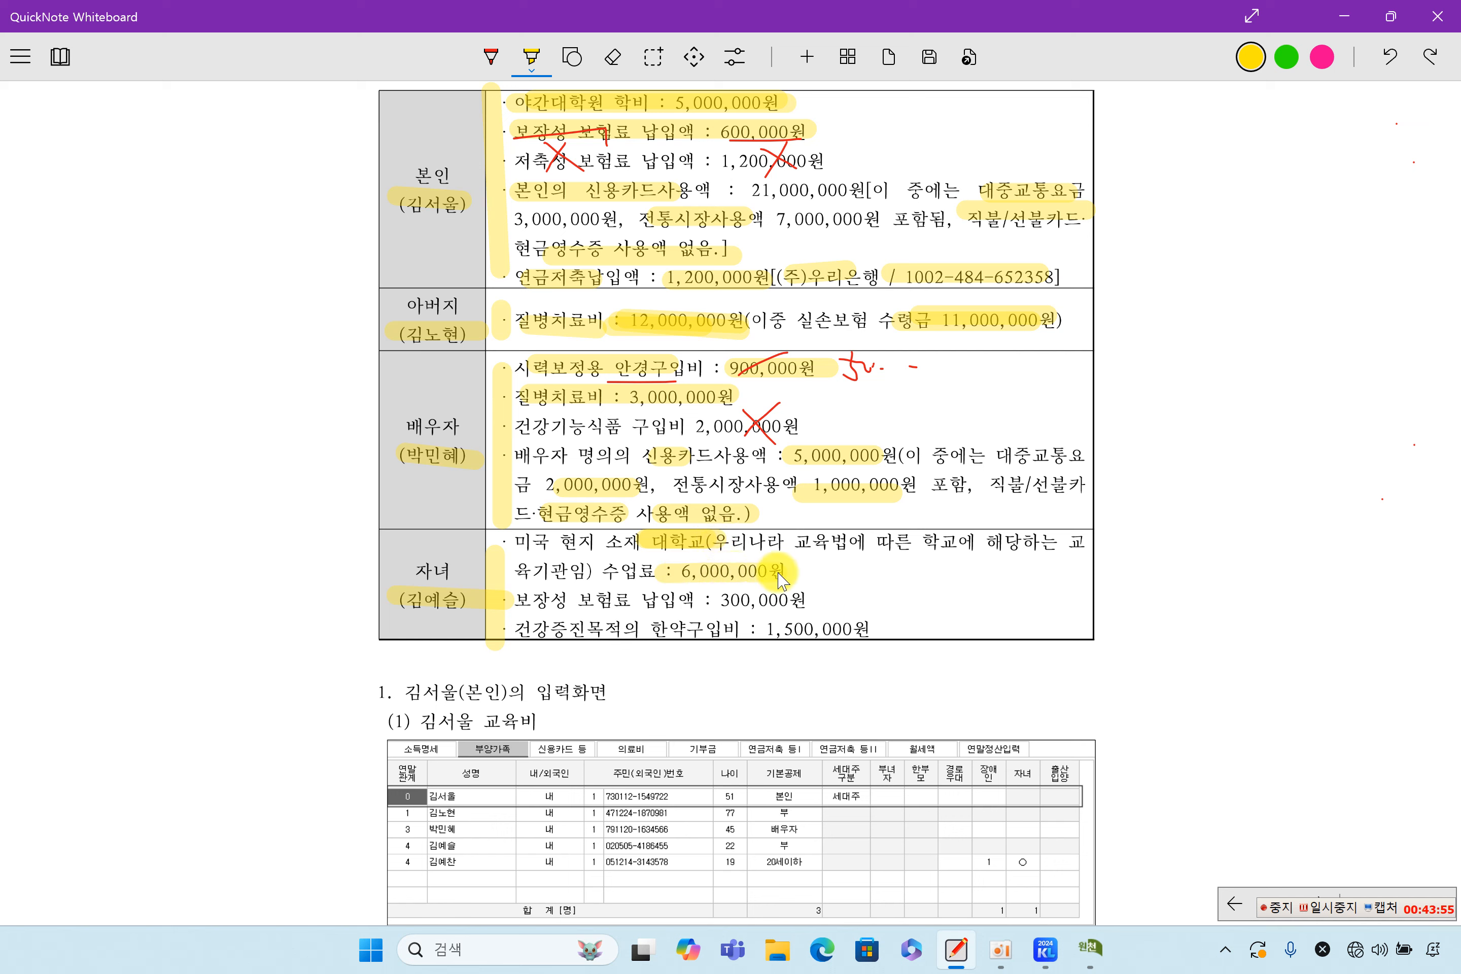
left_click_drag(507, 602, 573, 607)
left_click_drag(694, 605, 795, 605)
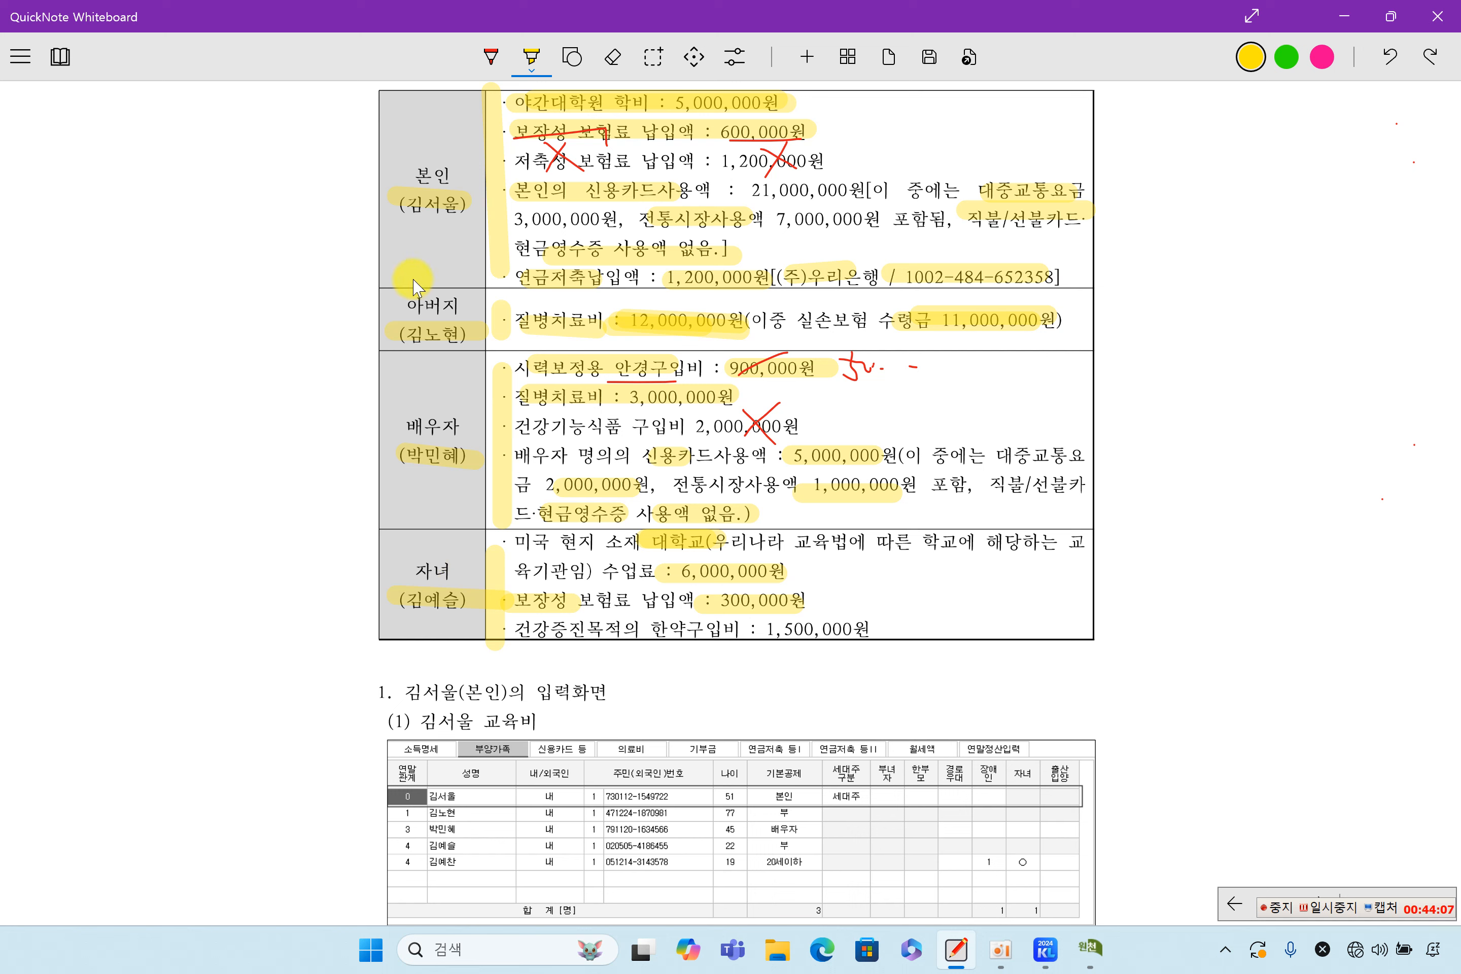
Write 보험료, 의료비, 교육비, 기부금 and 신용카드 down the left margin in red
left_click(491, 56)
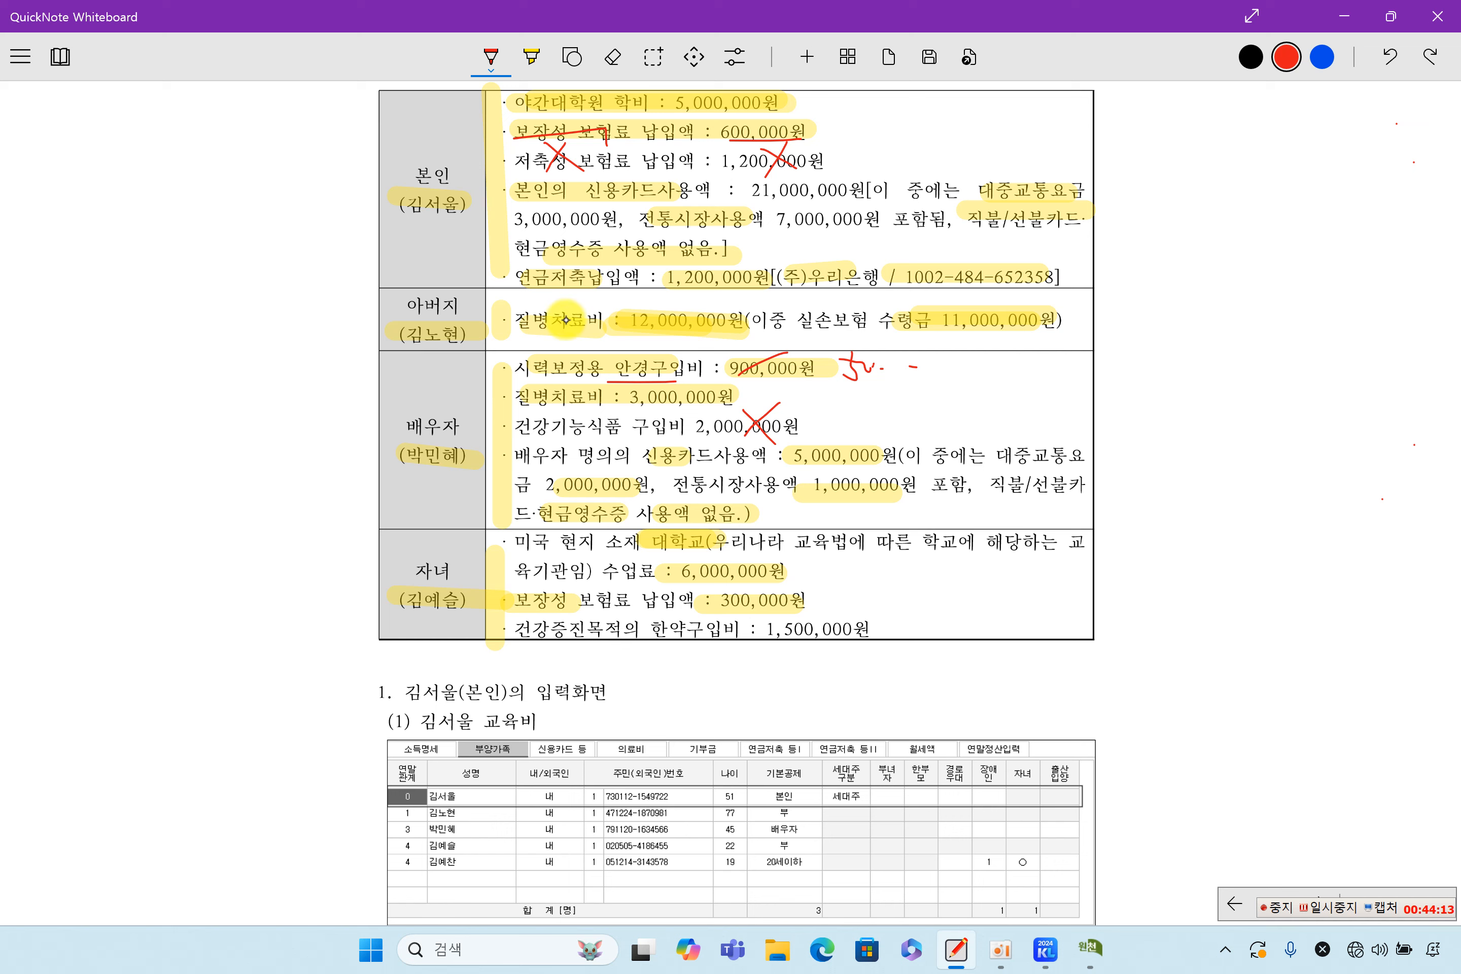
left_click_drag(53, 337, 61, 355)
left_click_drag(52, 367, 82, 357)
left_click_drag(87, 342, 101, 360)
mouse_move(94, 351)
left_mouse_down()
mouse_move(107, 365)
mouse_move(56, 407)
left_mouse_up()
left_click_drag(49, 415, 63, 412)
mouse_move(68, 396)
left_mouse_down()
mouse_move(69, 421)
mouse_move(86, 413)
left_mouse_up()
left_click_drag(81, 407, 98, 412)
left_click_drag(98, 394, 113, 417)
mouse_move(55, 464)
left_mouse_down()
mouse_move(58, 482)
mouse_move(73, 477)
left_mouse_up()
left_click_drag(79, 450, 91, 462)
mouse_move(91, 463)
left_mouse_down()
mouse_move(94, 485)
mouse_move(120, 479)
left_mouse_up()
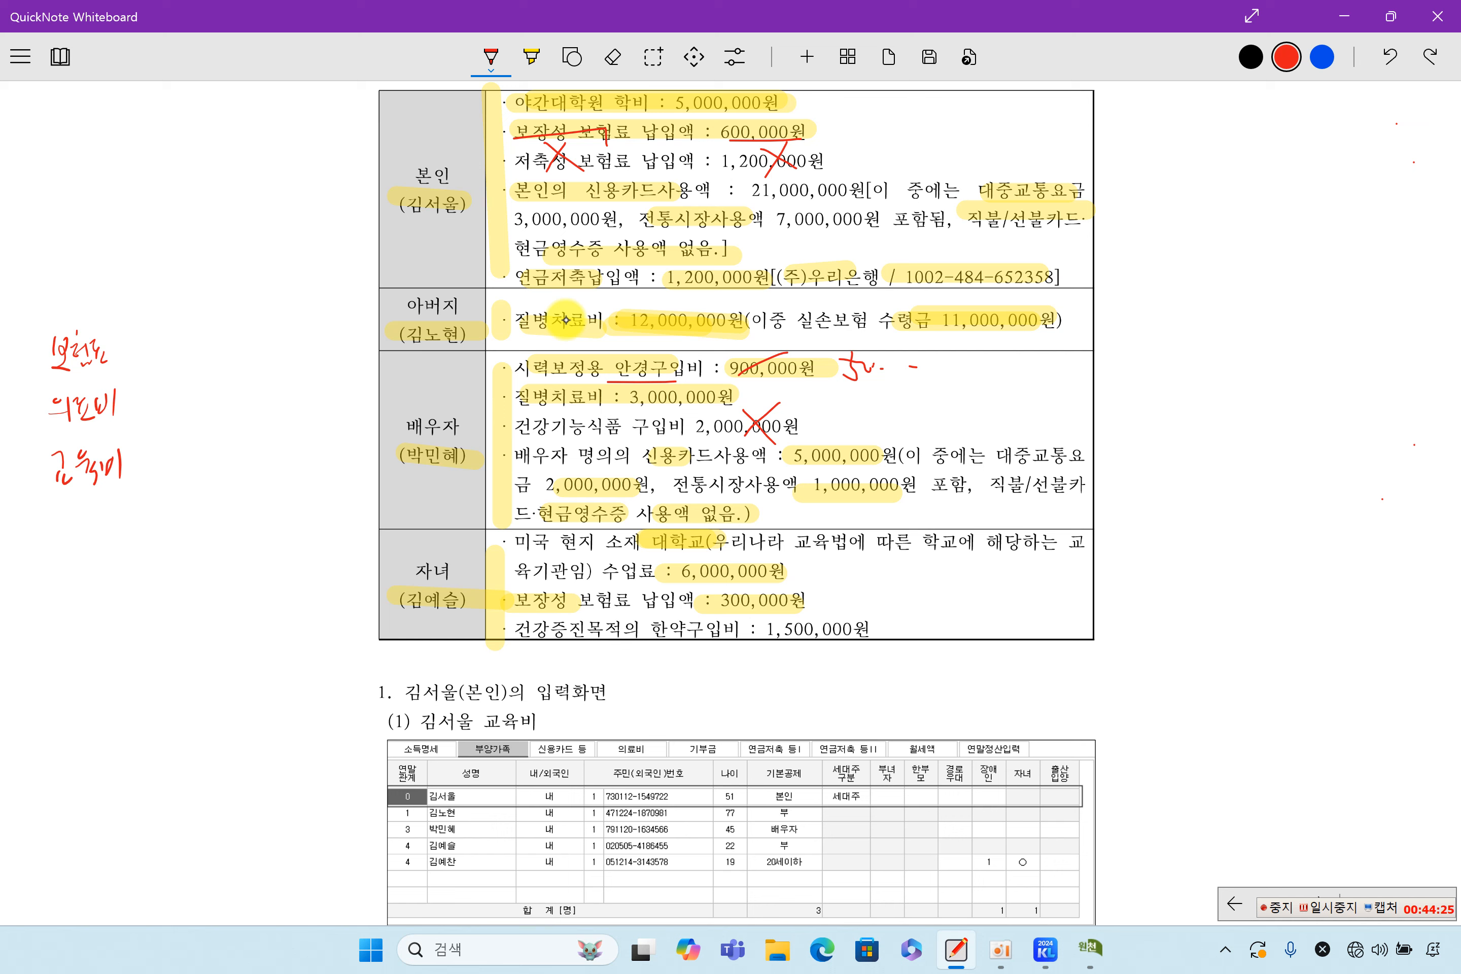
left_click_drag(53, 531, 71, 556)
mouse_move(81, 516)
left_mouse_down()
mouse_move(83, 534)
mouse_move(93, 519)
left_mouse_up()
left_click_drag(79, 543, 98, 544)
mouse_move(93, 546)
left_mouse_down()
mouse_move(96, 561)
mouse_move(129, 551)
left_mouse_up()
left_click_drag(69, 600, 59, 621)
left_click_drag(66, 609, 79, 619)
left_click_drag(75, 634, 86, 631)
left_click_drag(91, 597, 102, 609)
left_click_drag(98, 617, 117, 627)
mouse_move(121, 600)
left_mouse_down()
mouse_move(122, 628)
mouse_move(144, 619)
left_mouse_up()
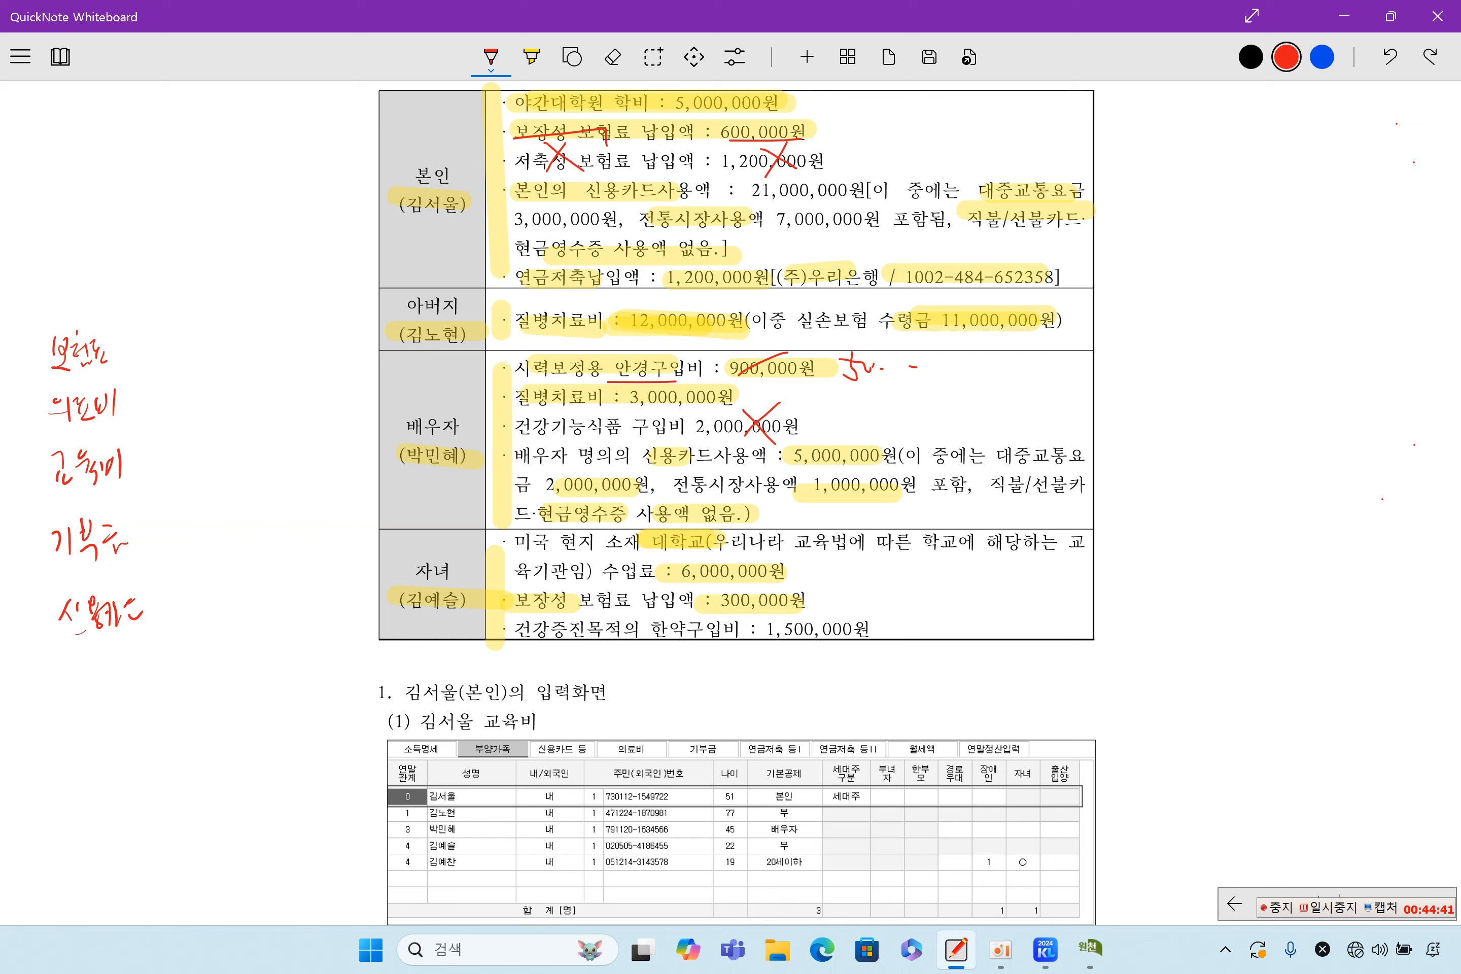
Write 인적공제 기본공제 at the top left with 나이 소득 beneath it
left_click_drag(99, 180, 110, 193)
left_click_drag(103, 195, 128, 191)
left_click_drag(132, 168, 143, 202)
left_click_drag(143, 168, 168, 195)
left_click_drag(161, 165, 184, 186)
left_click_drag(184, 163, 200, 184)
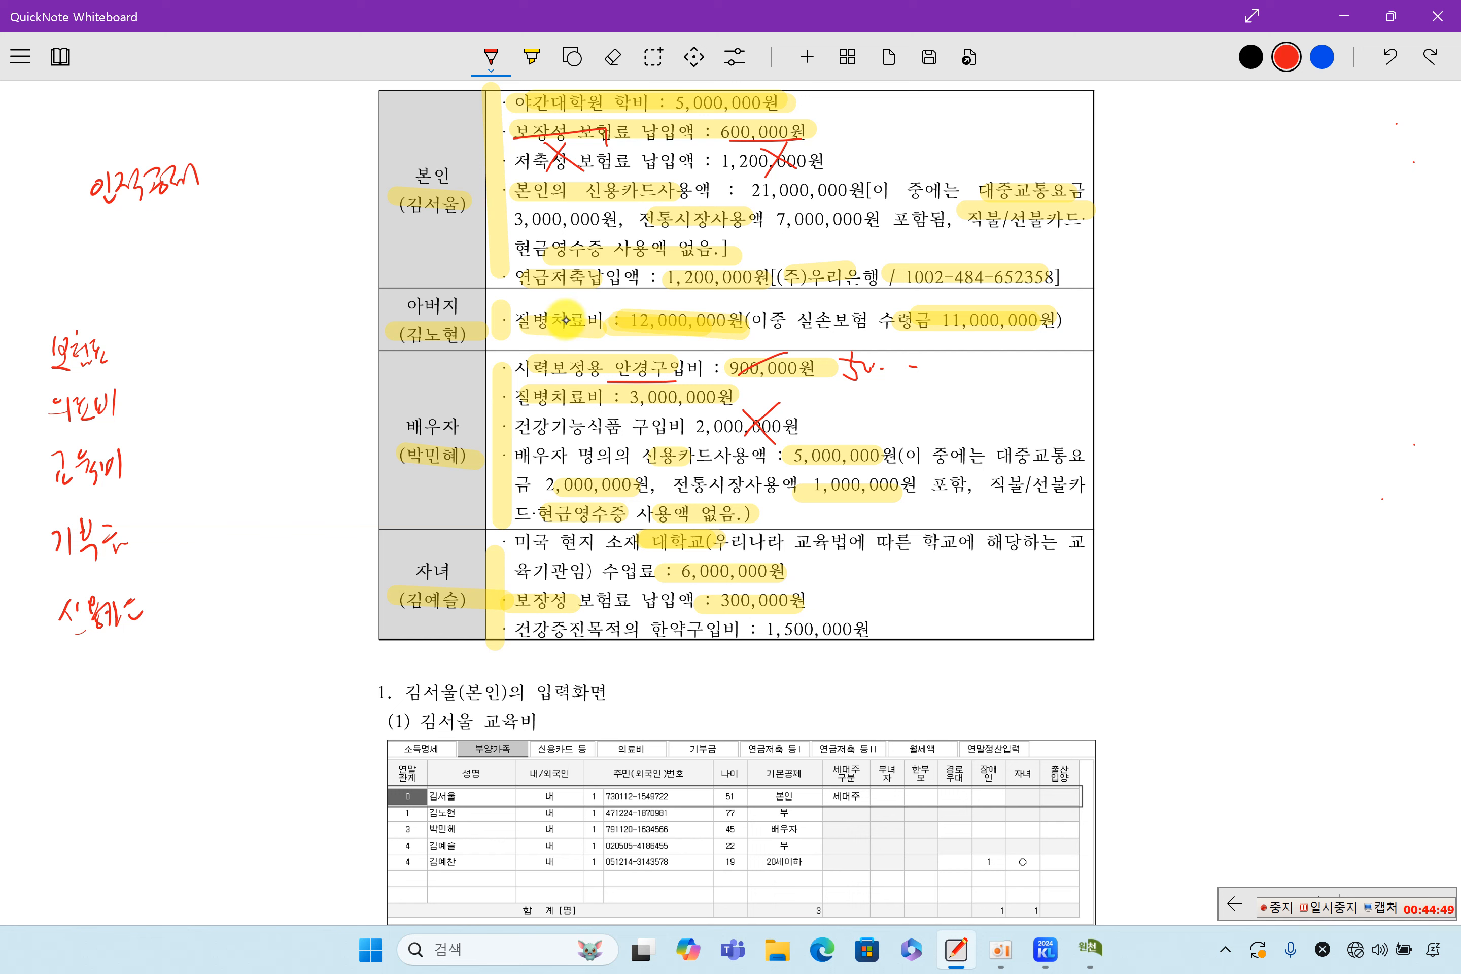
left_click_drag(217, 163, 257, 164)
mouse_move(250, 161)
left_mouse_down()
mouse_move(269, 177)
mouse_move(279, 151)
left_mouse_up()
left_click_drag(270, 160, 287, 173)
left_click_drag(293, 150, 308, 184)
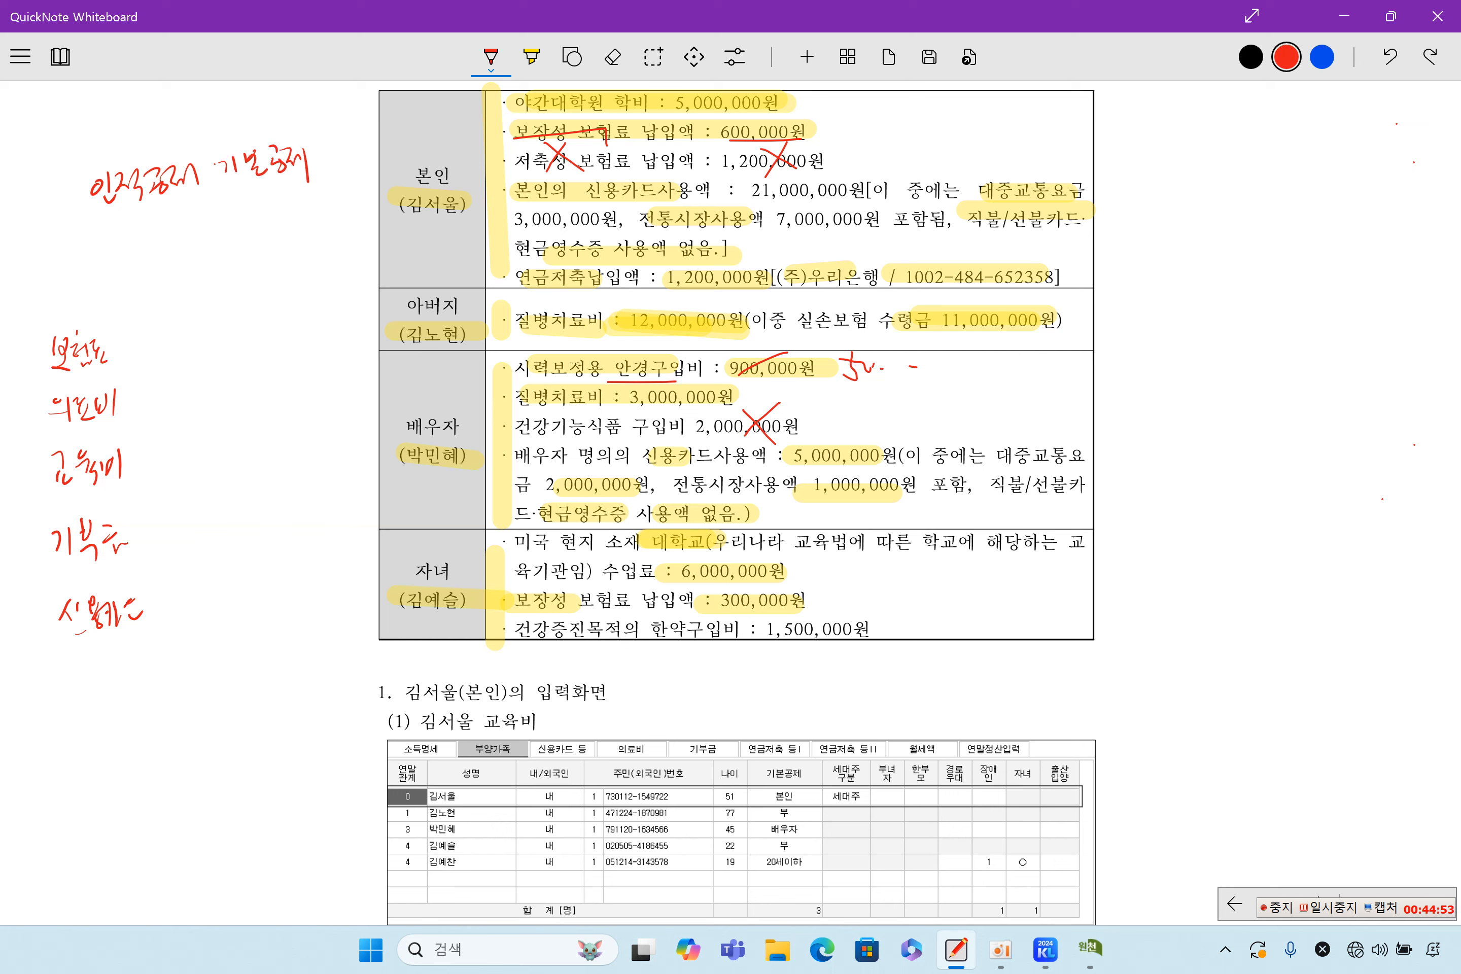
left_click_drag(145, 213, 168, 230)
left_click_drag(170, 221, 184, 218)
left_click_drag(187, 213, 185, 214)
left_click(211, 219)
mouse_move(196, 203)
left_mouse_down()
mouse_move(198, 231)
mouse_move(236, 209)
left_mouse_up()
mouse_move(236, 200)
left_mouse_down()
mouse_move(252, 218)
mouse_move(268, 197)
left_mouse_up()
mouse_move(257, 203)
left_mouse_down()
mouse_move(274, 194)
mouse_move(281, 223)
left_mouse_up()
Circle 소득 and 기본공제 together and bracket the margin list of deductions
left_click_drag(144, 237, 289, 206)
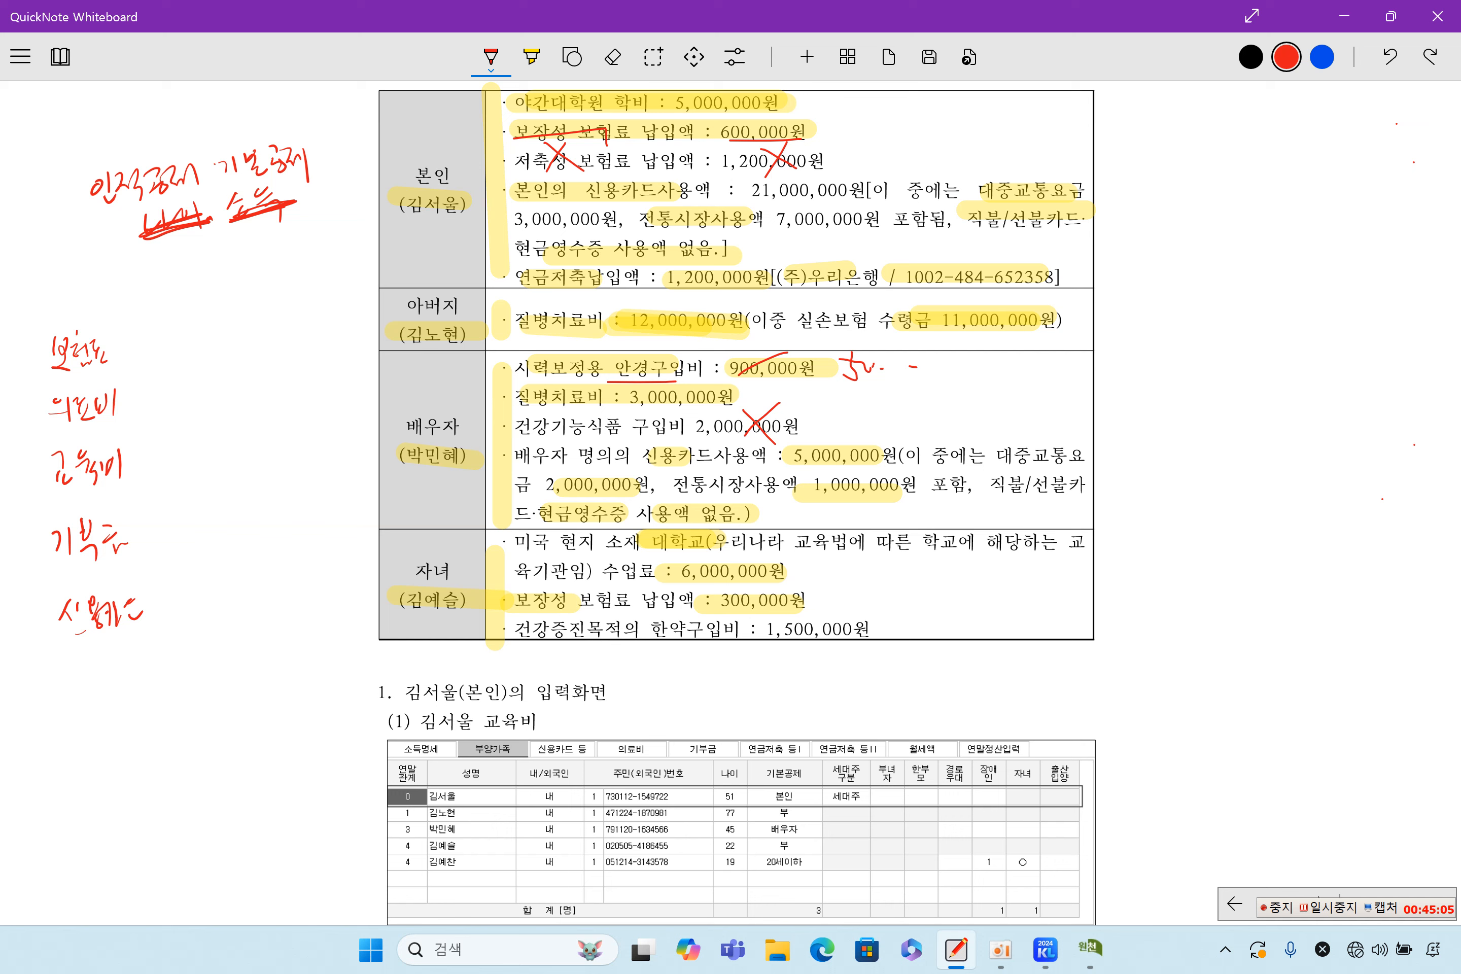
mouse_move(154, 212)
left_mouse_down()
mouse_move(276, 221)
mouse_move(165, 214)
mouse_move(303, 187)
left_mouse_up()
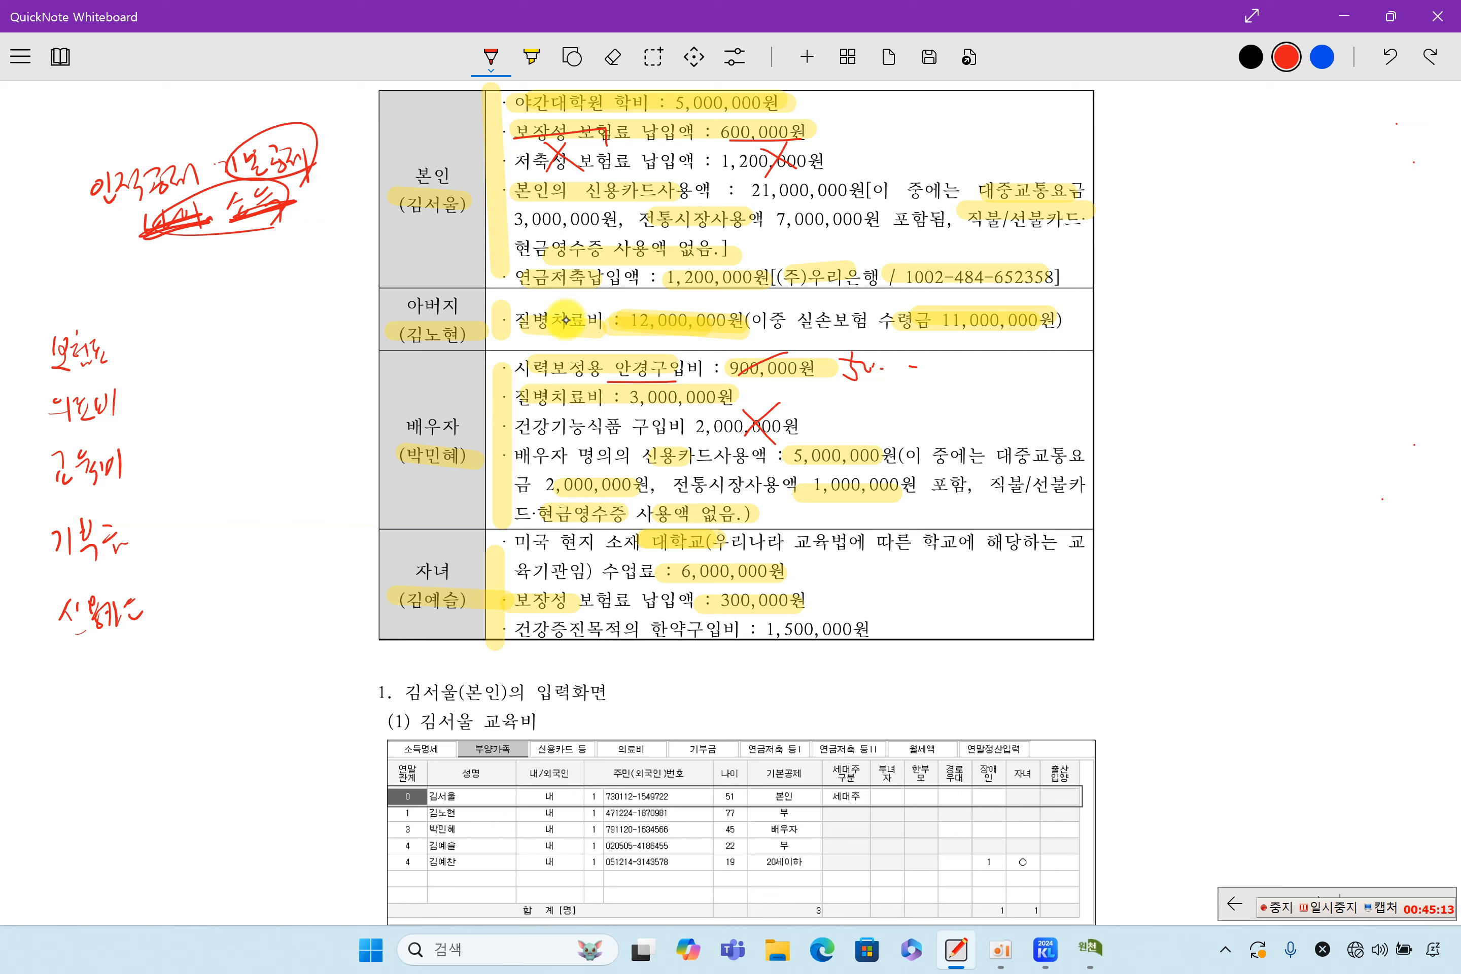
left_click_drag(45, 339, 28, 409)
left_click_drag(23, 459, 58, 642)
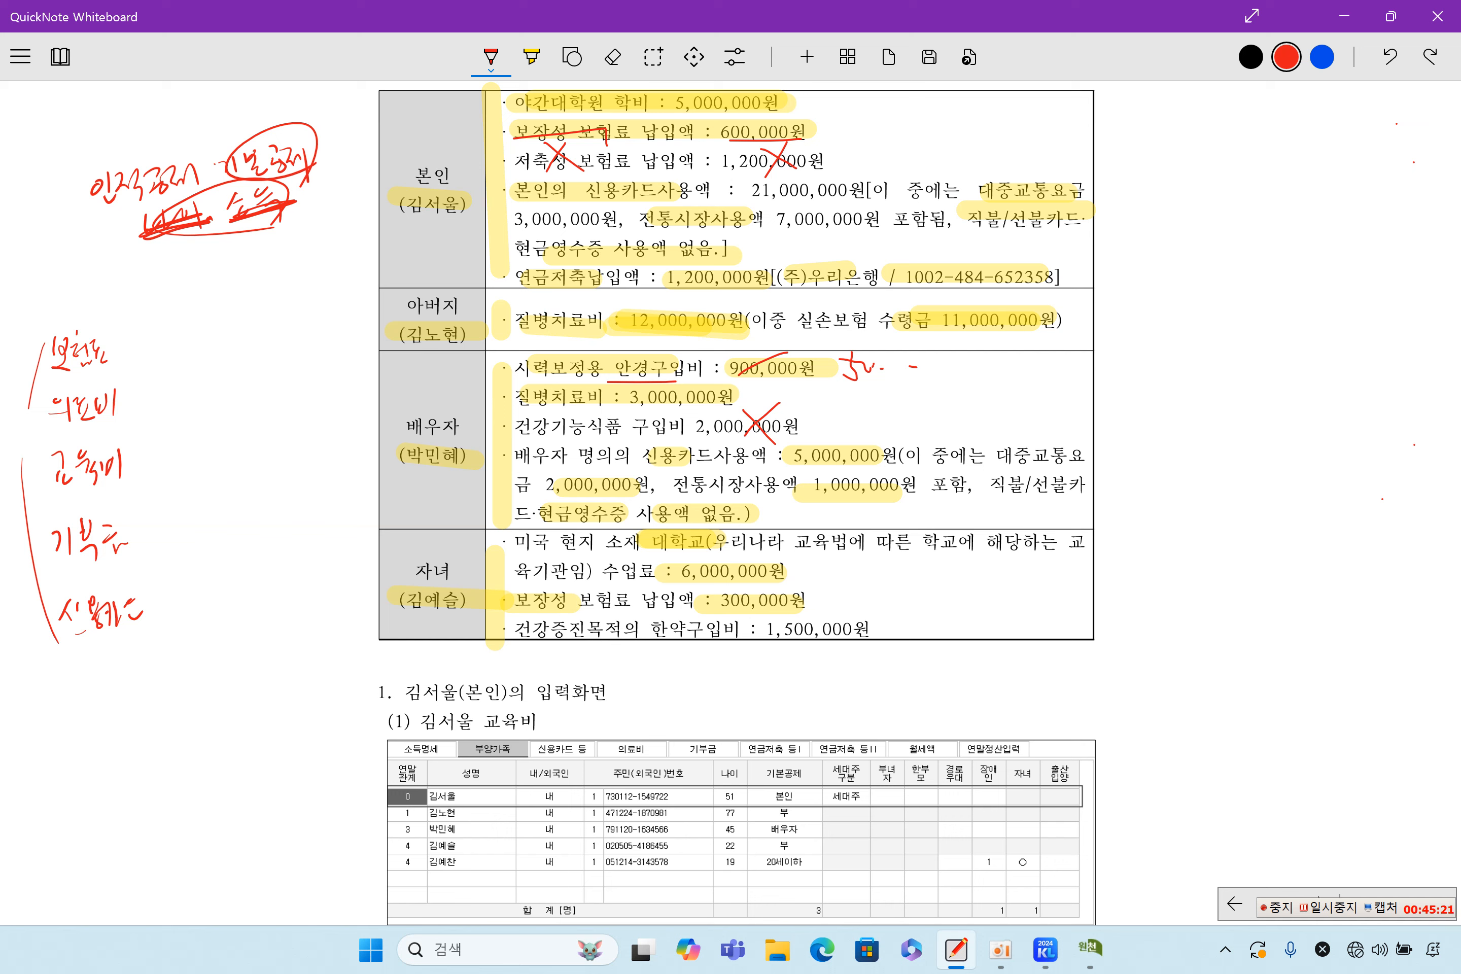
Redraw the list bracket and add 나이 and 소득 column headings from the father's row
mouse_move(44, 347)
left_mouse_down()
mouse_move(23, 452)
mouse_move(77, 644)
left_mouse_up()
left_click_drag(162, 323, 400, 305)
mouse_move(171, 294)
left_mouse_down()
mouse_move(190, 293)
mouse_move(190, 314)
mouse_move(220, 298)
left_mouse_up()
mouse_move(235, 286)
left_mouse_down()
mouse_move(234, 311)
mouse_move(336, 313)
left_mouse_up()
mouse_move(344, 277)
left_mouse_down()
mouse_move(338, 292)
mouse_move(357, 291)
left_mouse_up()
left_click_drag(341, 298, 365, 295)
left_click_drag(354, 302, 363, 314)
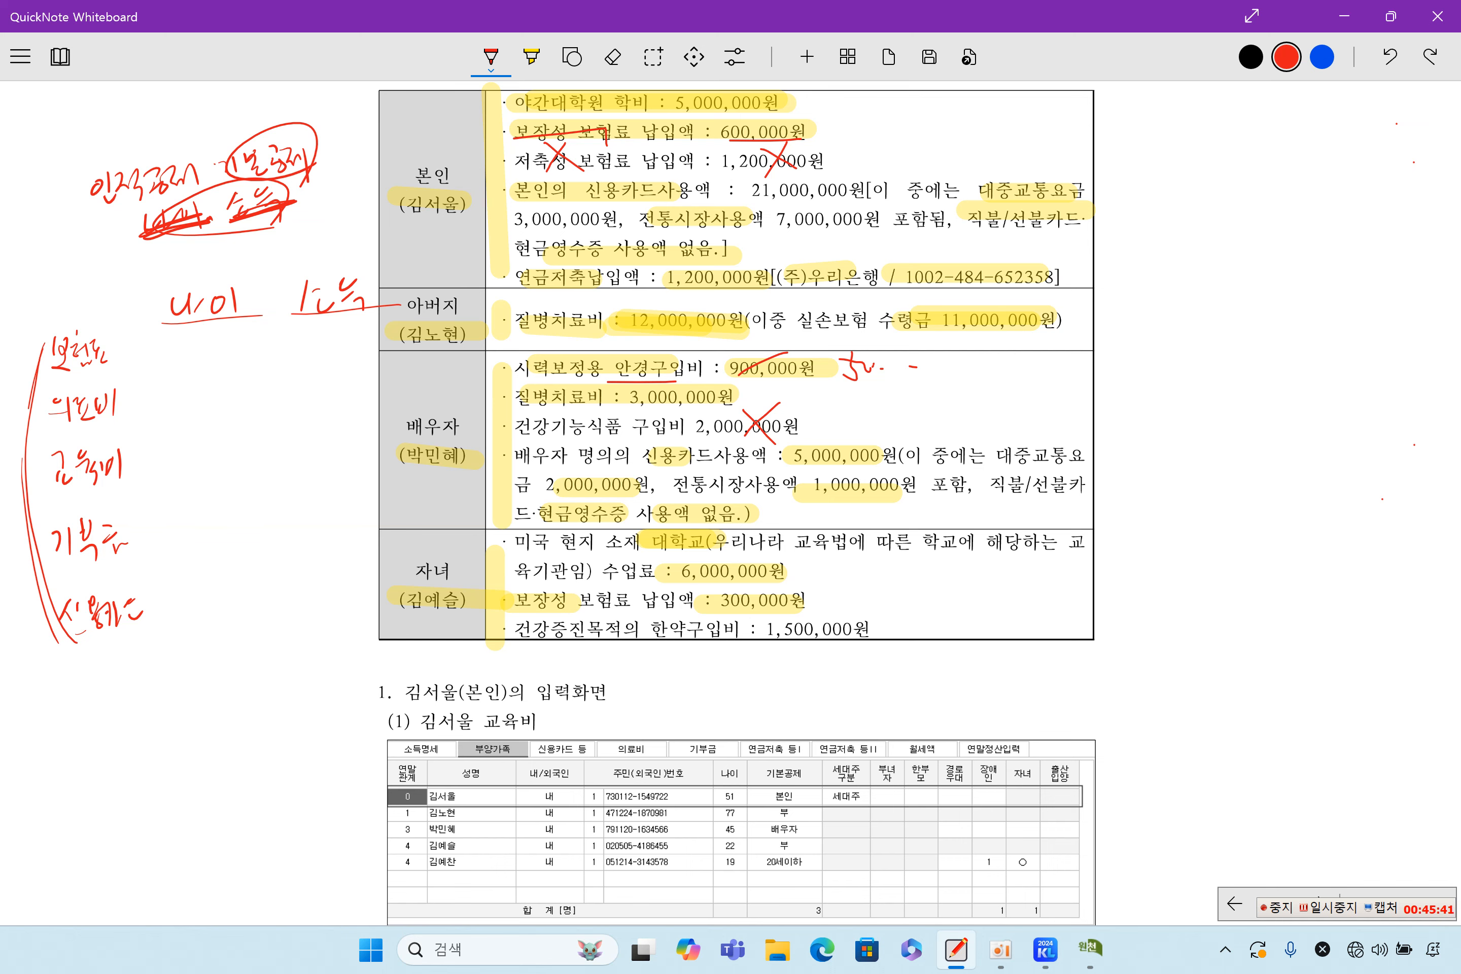
Mark 보험료 O under both 나이 and 소득, and begin 의료비's X under 나이
scroll(736, 364, "down", 1)
left_click_drag(209, 331, 206, 332)
left_click_drag(329, 325, 326, 326)
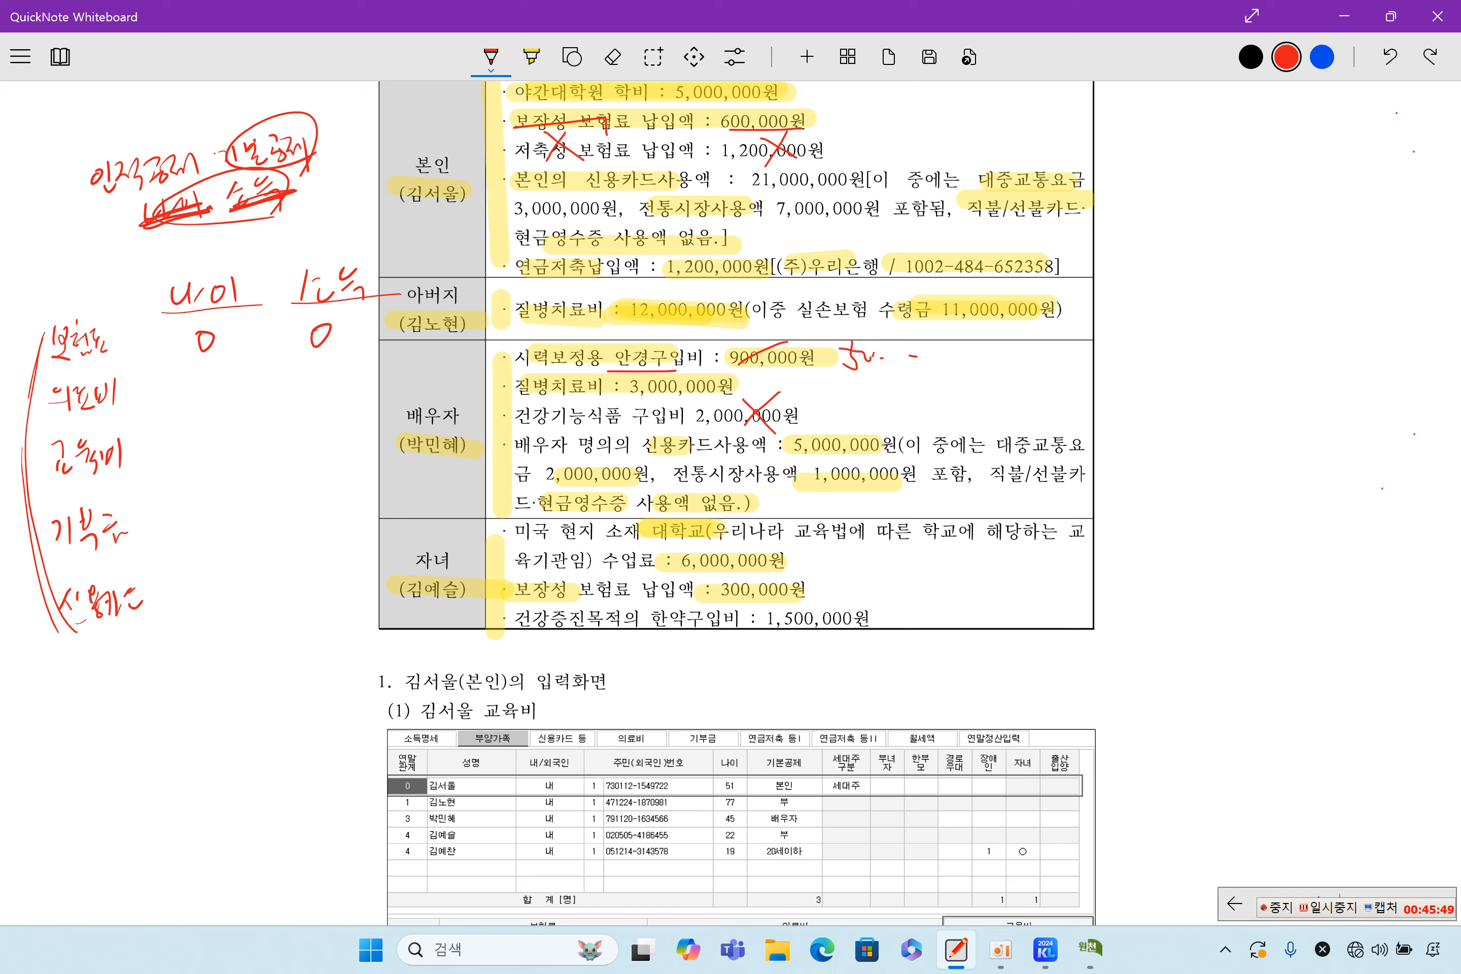
mouse_move(195, 371)
left_mouse_down()
mouse_move(212, 398)
mouse_move(195, 398)
left_mouse_up()
Mark 의료비 X under 소득, and 교육비, 기부금, 신용카드 X for age, O for income
mouse_move(314, 360)
left_mouse_down()
mouse_move(335, 397)
mouse_move(313, 397)
left_mouse_up()
left_click_drag(196, 434, 215, 460)
left_click_drag(212, 433, 194, 459)
mouse_move(323, 433)
left_mouse_down()
mouse_move(333, 443)
mouse_move(318, 432)
left_mouse_up()
mouse_move(214, 511)
left_mouse_down()
mouse_move(200, 538)
mouse_move(223, 543)
left_mouse_up()
mouse_move(322, 498)
left_mouse_down()
mouse_move(320, 526)
mouse_move(321, 498)
left_mouse_up()
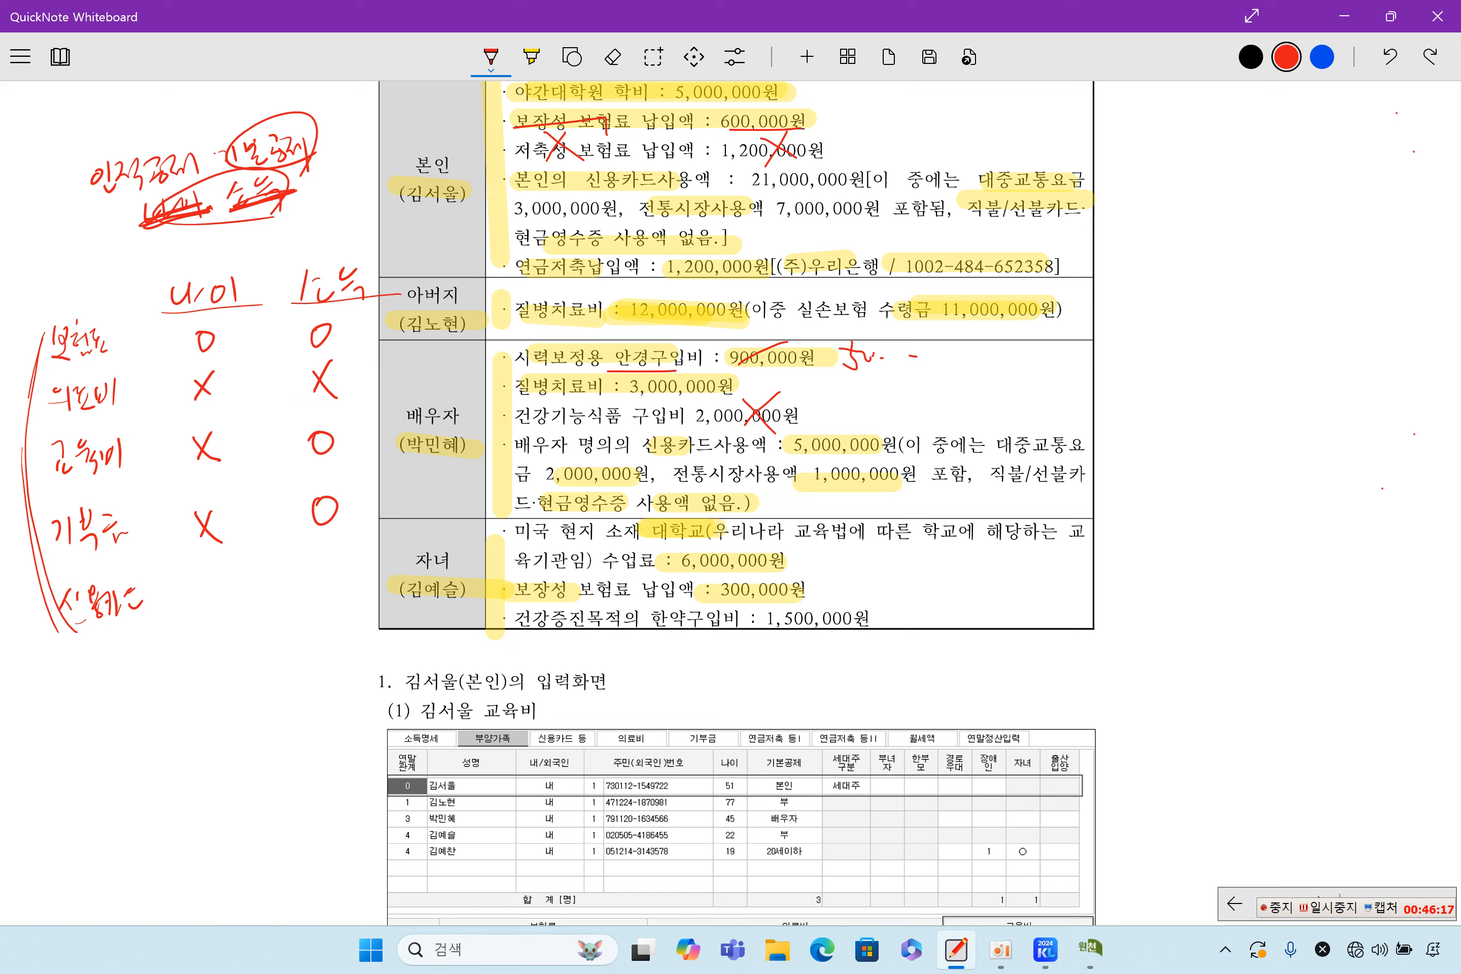
mouse_move(220, 579)
left_mouse_down()
mouse_move(204, 610)
mouse_move(224, 620)
left_mouse_up()
mouse_move(326, 574)
left_mouse_down()
mouse_move(325, 601)
mouse_move(327, 574)
left_mouse_up()
Add an arrowed exception note under 신용카드 and loop around the left-side notes
mouse_move(108, 632)
left_mouse_down()
mouse_move(136, 653)
mouse_move(150, 699)
left_mouse_up()
mouse_move(151, 700)
left_mouse_down()
mouse_move(186, 722)
mouse_move(250, 660)
mouse_move(275, 656)
mouse_move(290, 680)
left_mouse_up()
left_click_drag(284, 649, 326, 680)
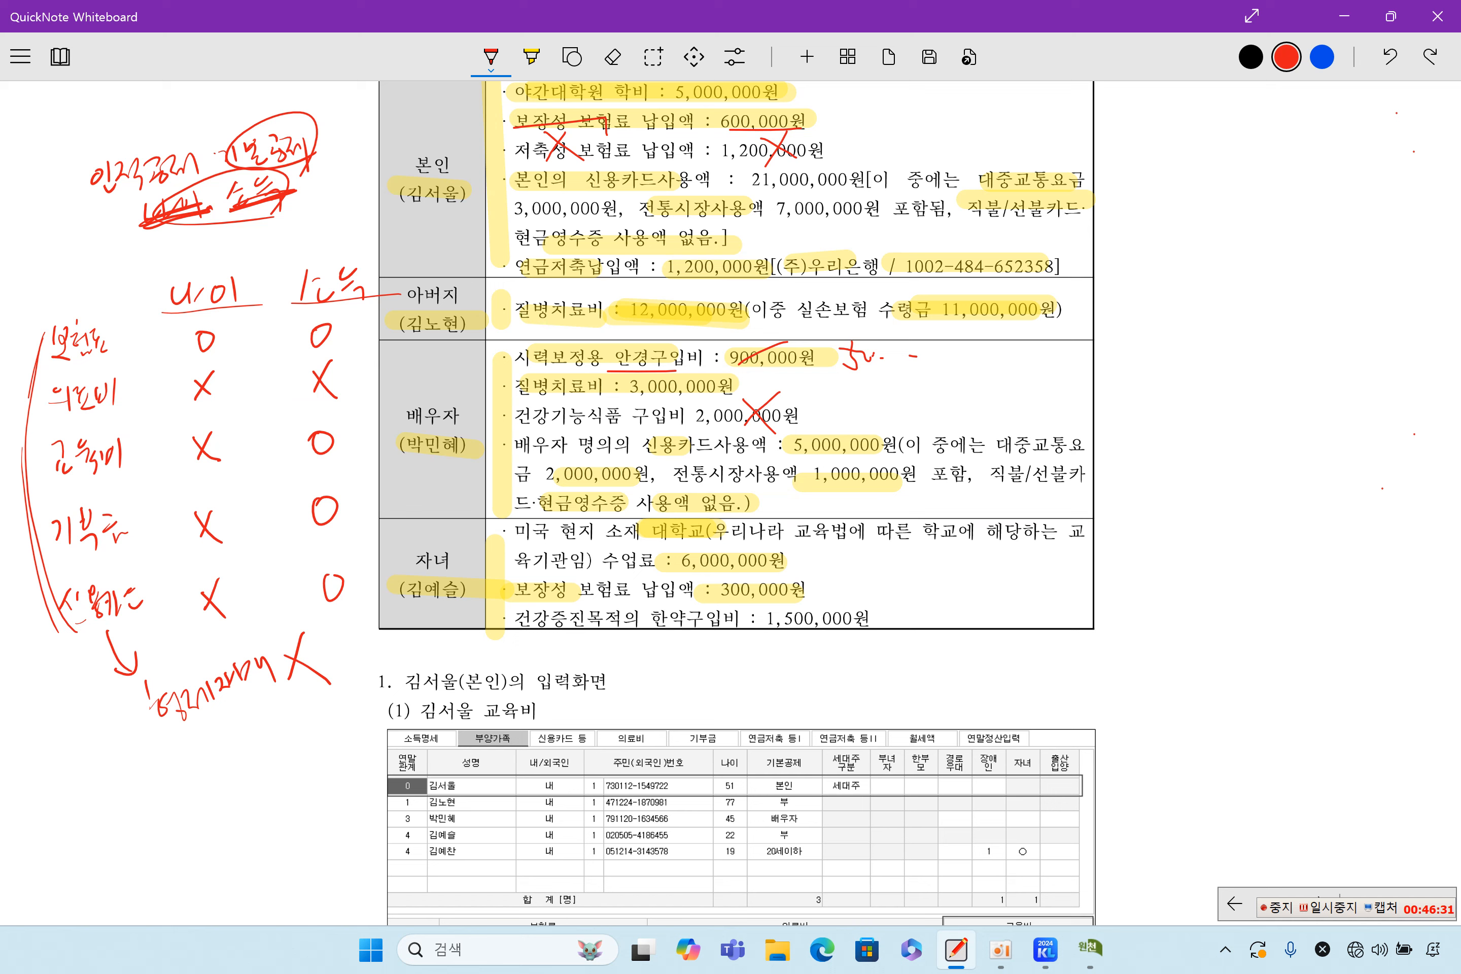
mouse_move(189, 731)
left_mouse_down()
mouse_move(91, 684)
mouse_move(327, 166)
mouse_move(353, 720)
left_mouse_up()
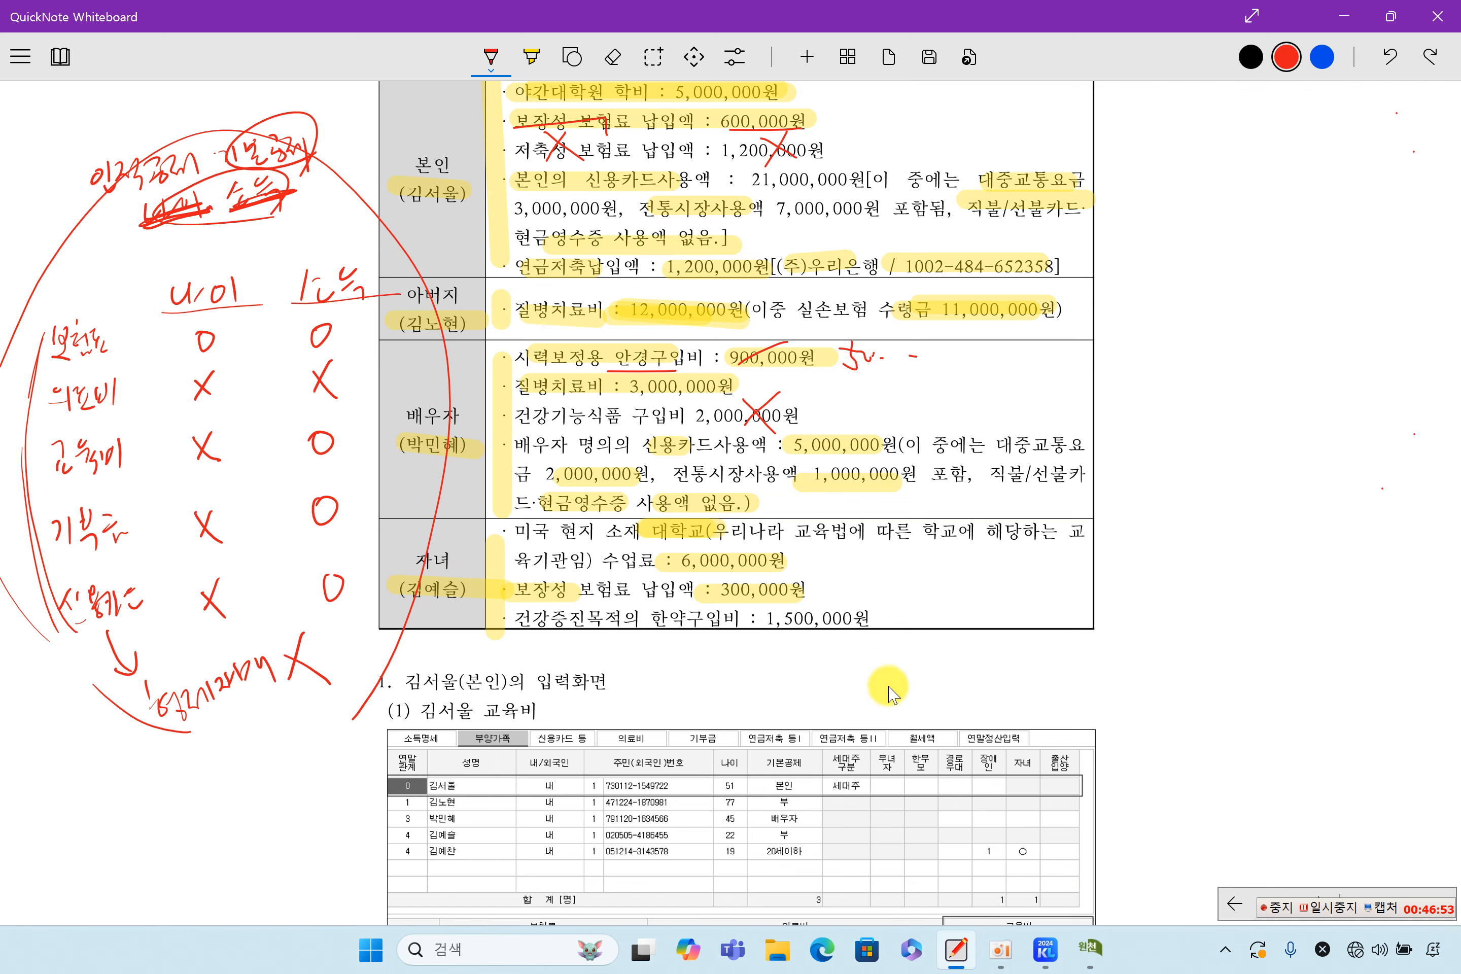
left_click(1091, 946)
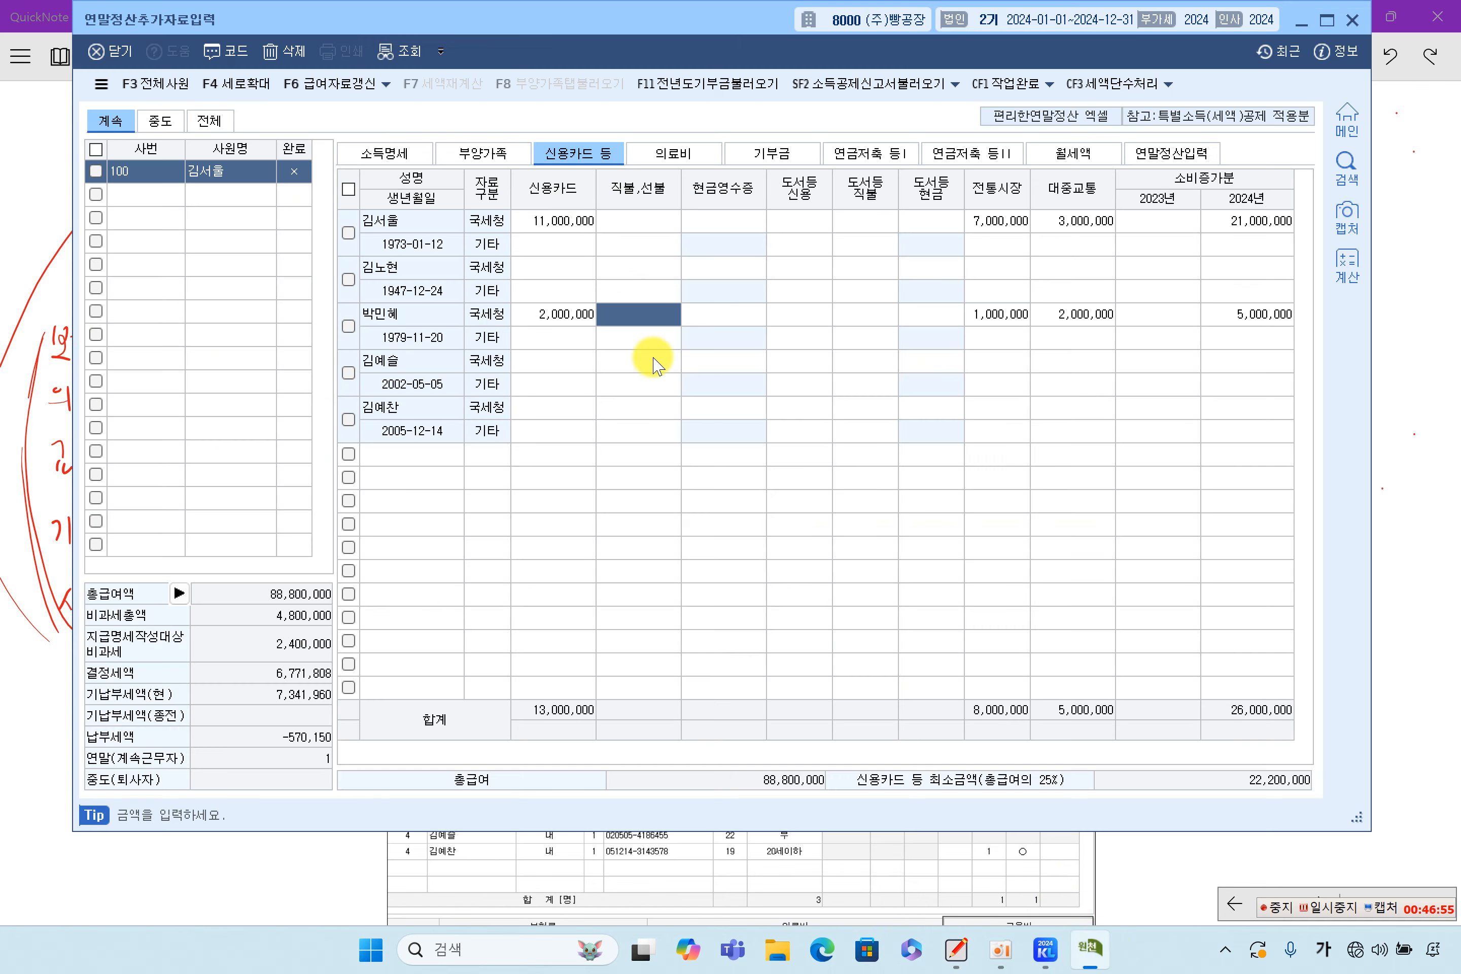
Review the child's 기본공제 code list on the dependants tab, leaving it unchanged as 부
left_click(511, 159)
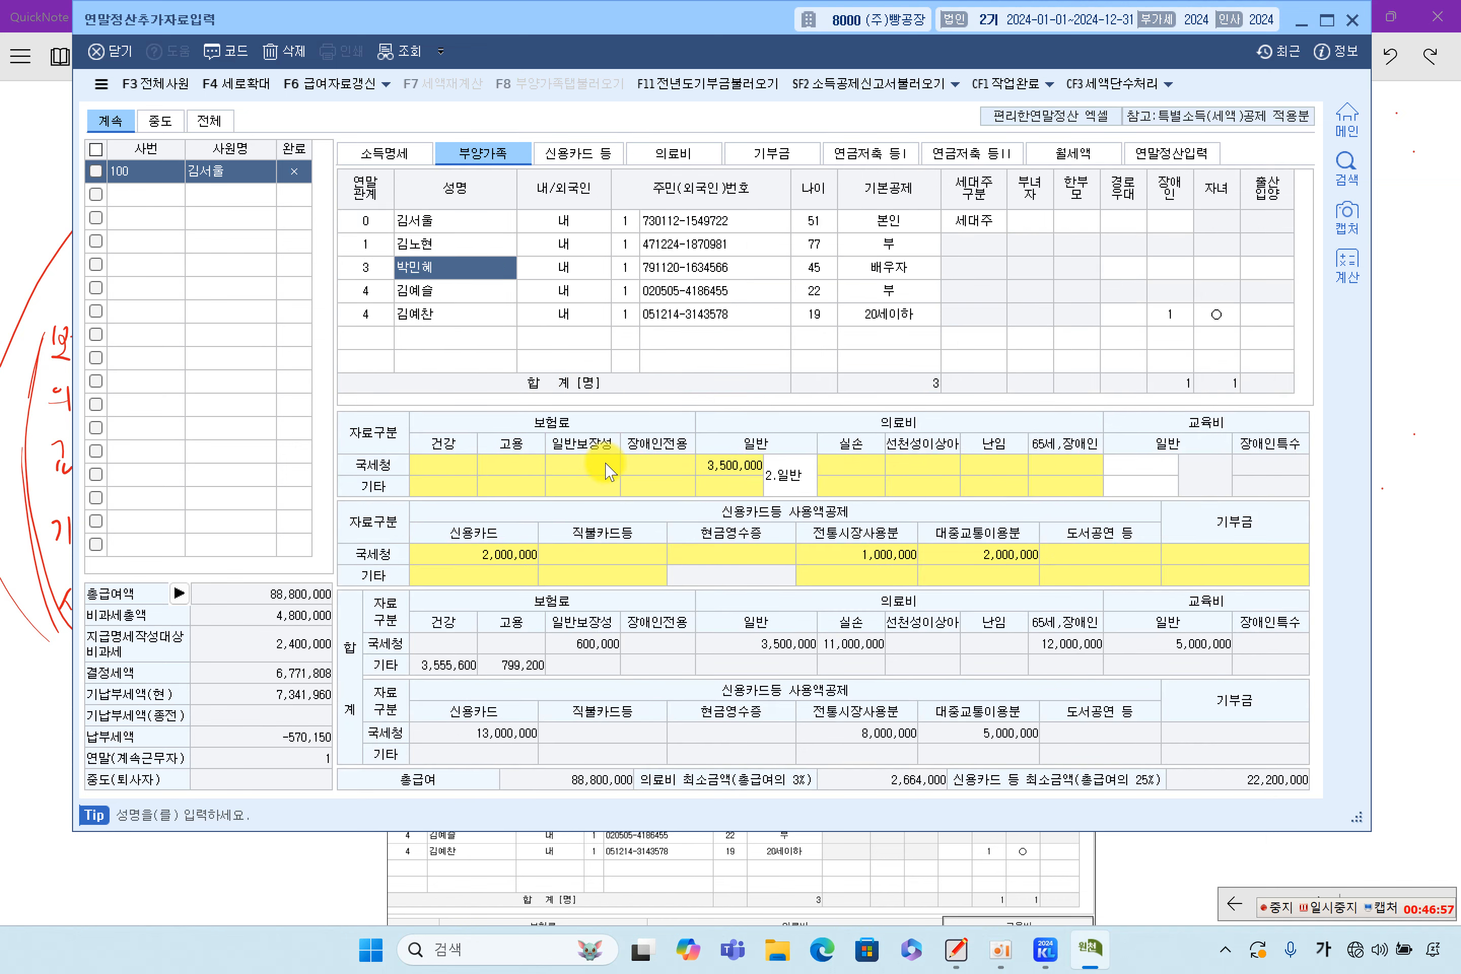
left_click(446, 295)
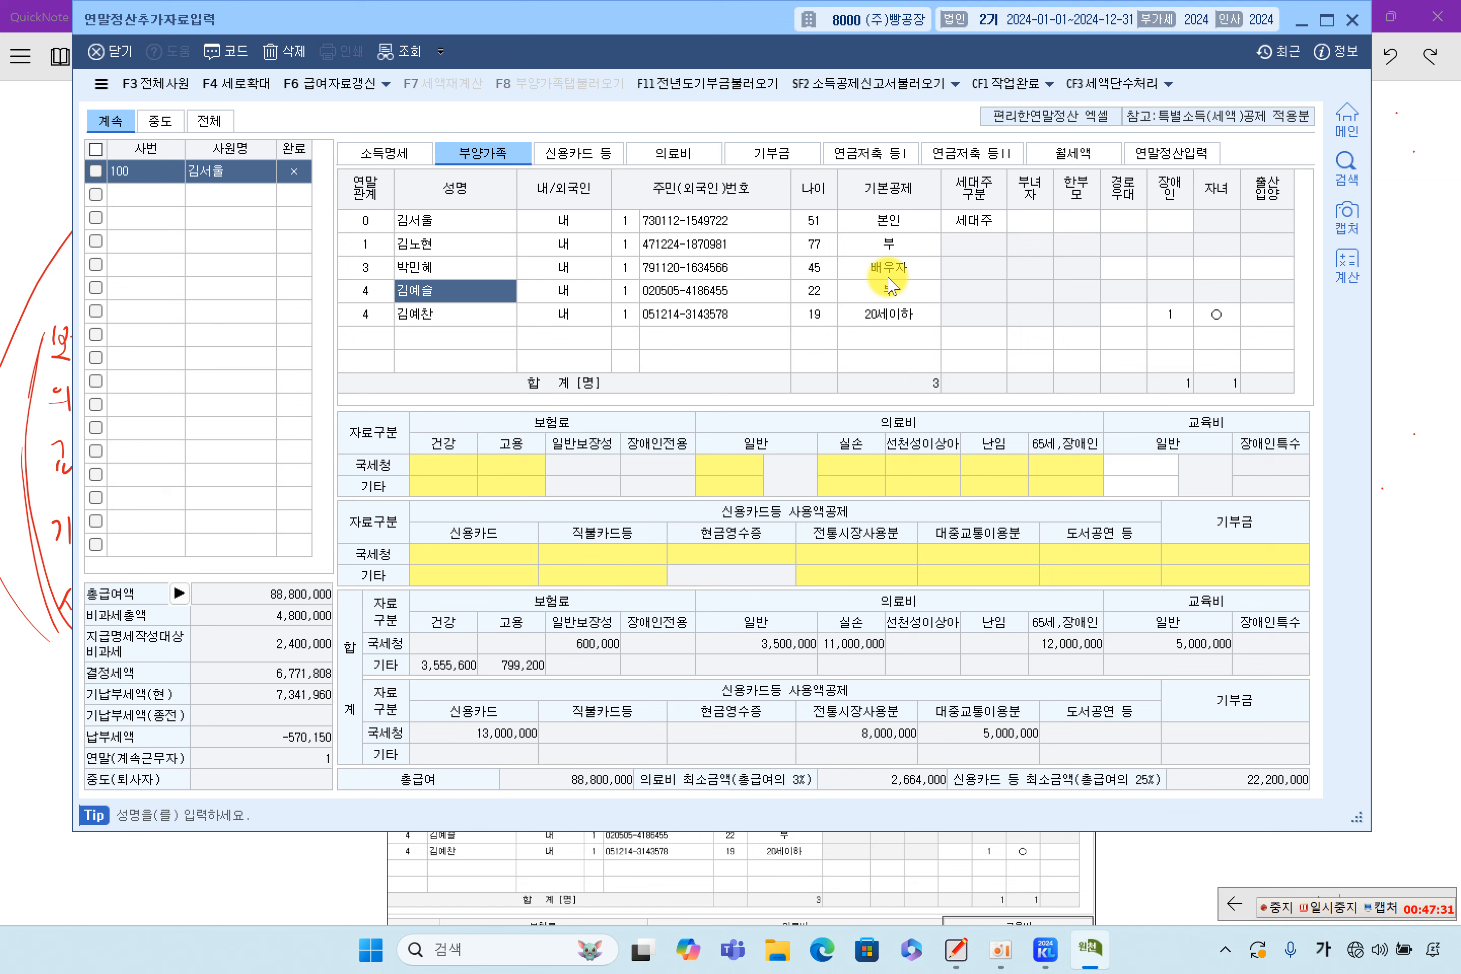
left_click(813, 299)
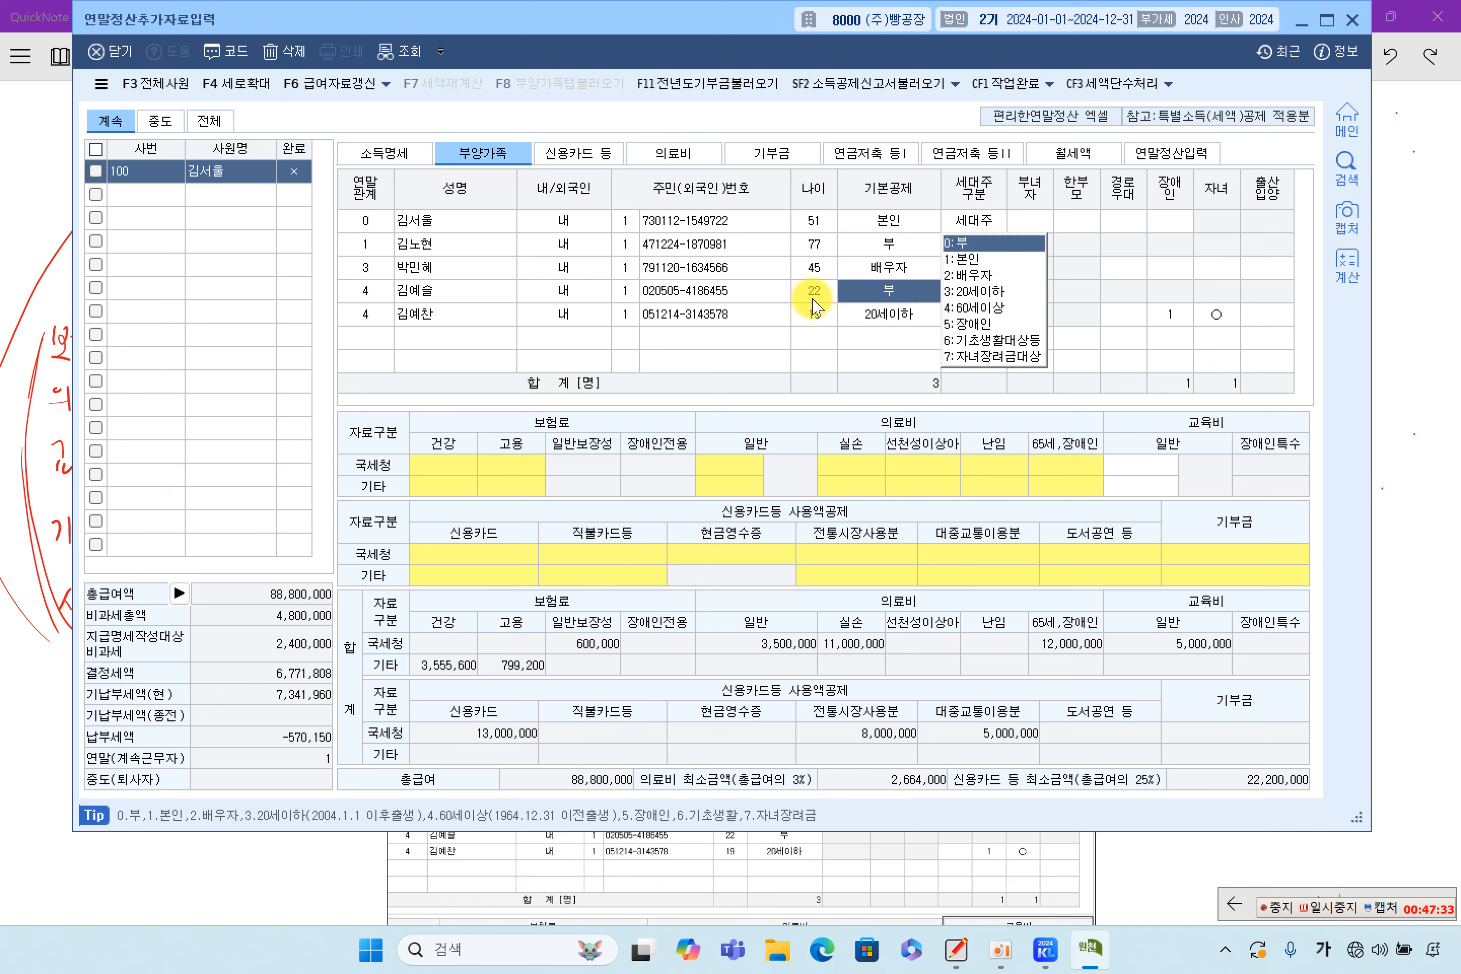
left_click(403, 294)
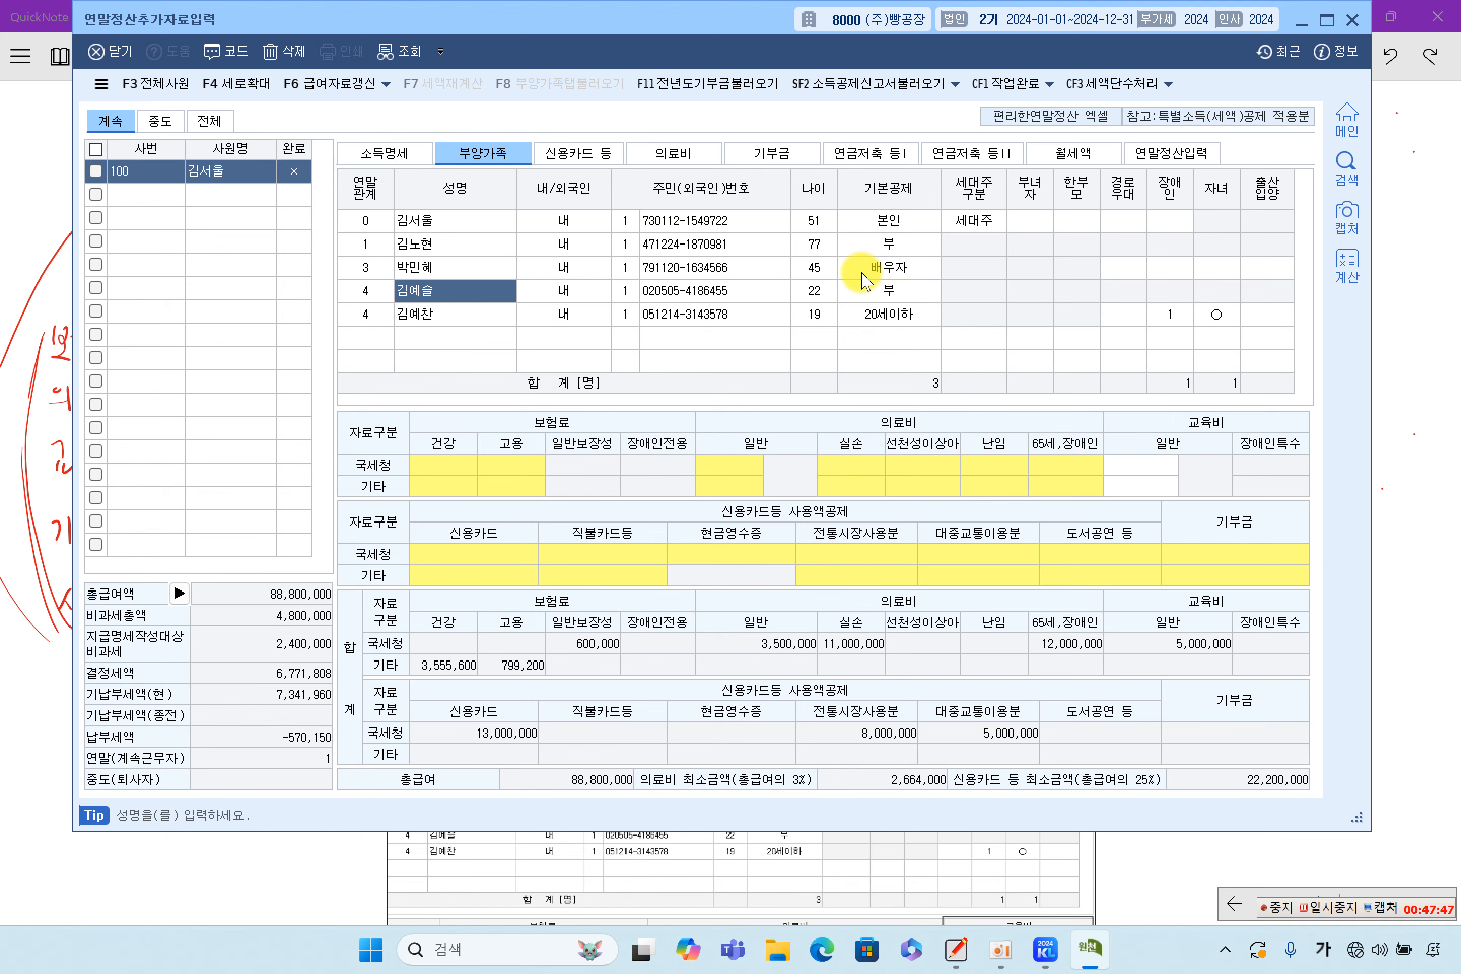
left_click(1407, 381)
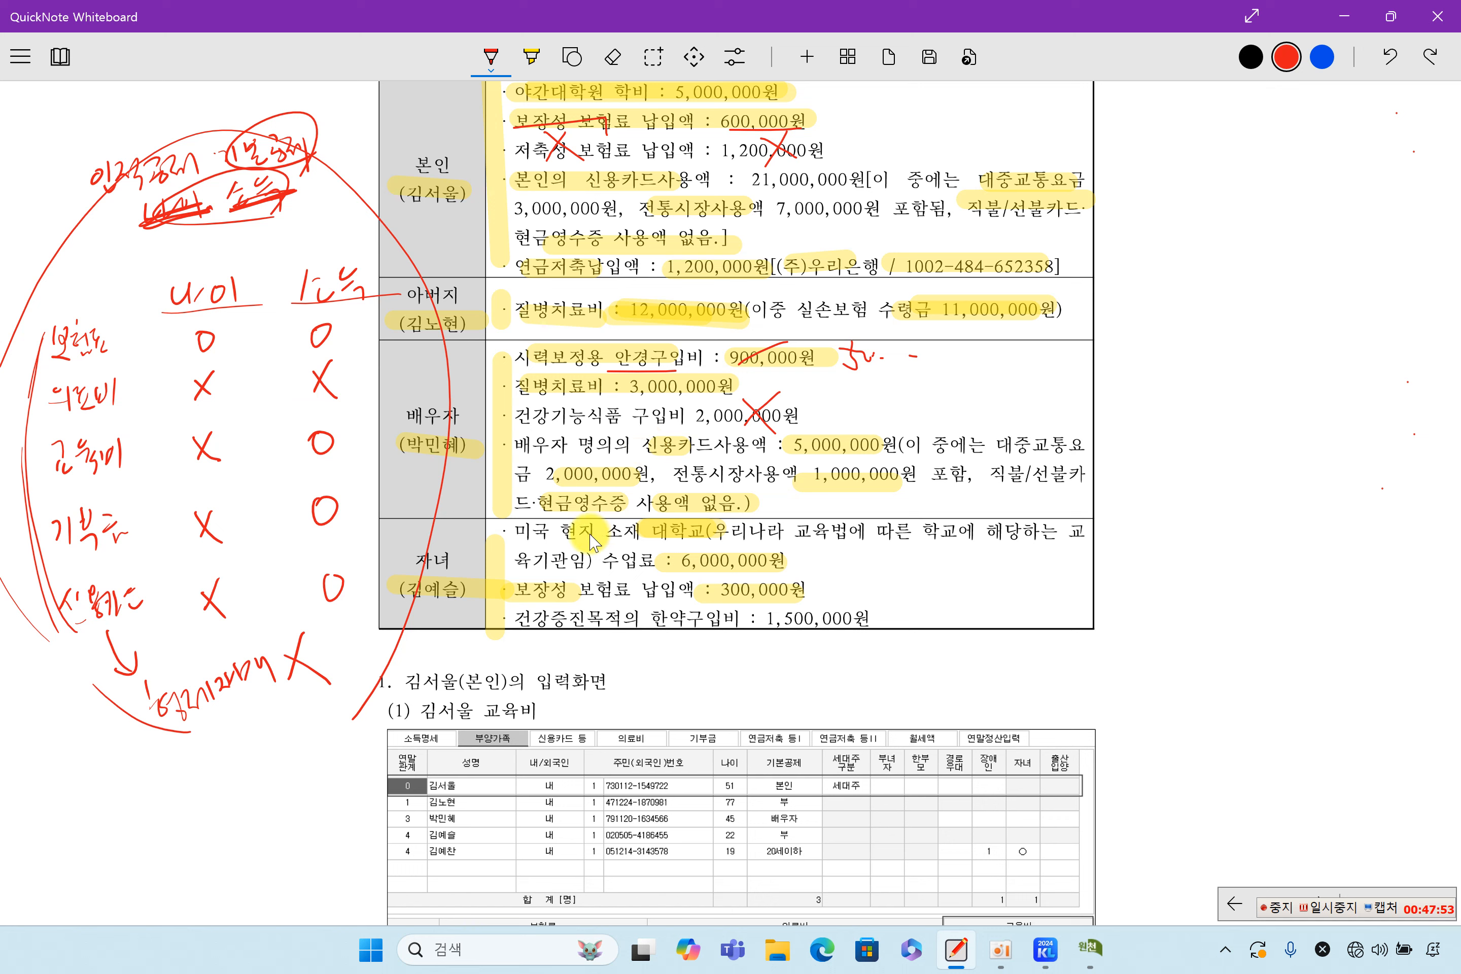
Underline the child's 대학교 tuition and mark the 6,000,000원 as deductible with an O
left_click_drag(652, 540, 813, 574)
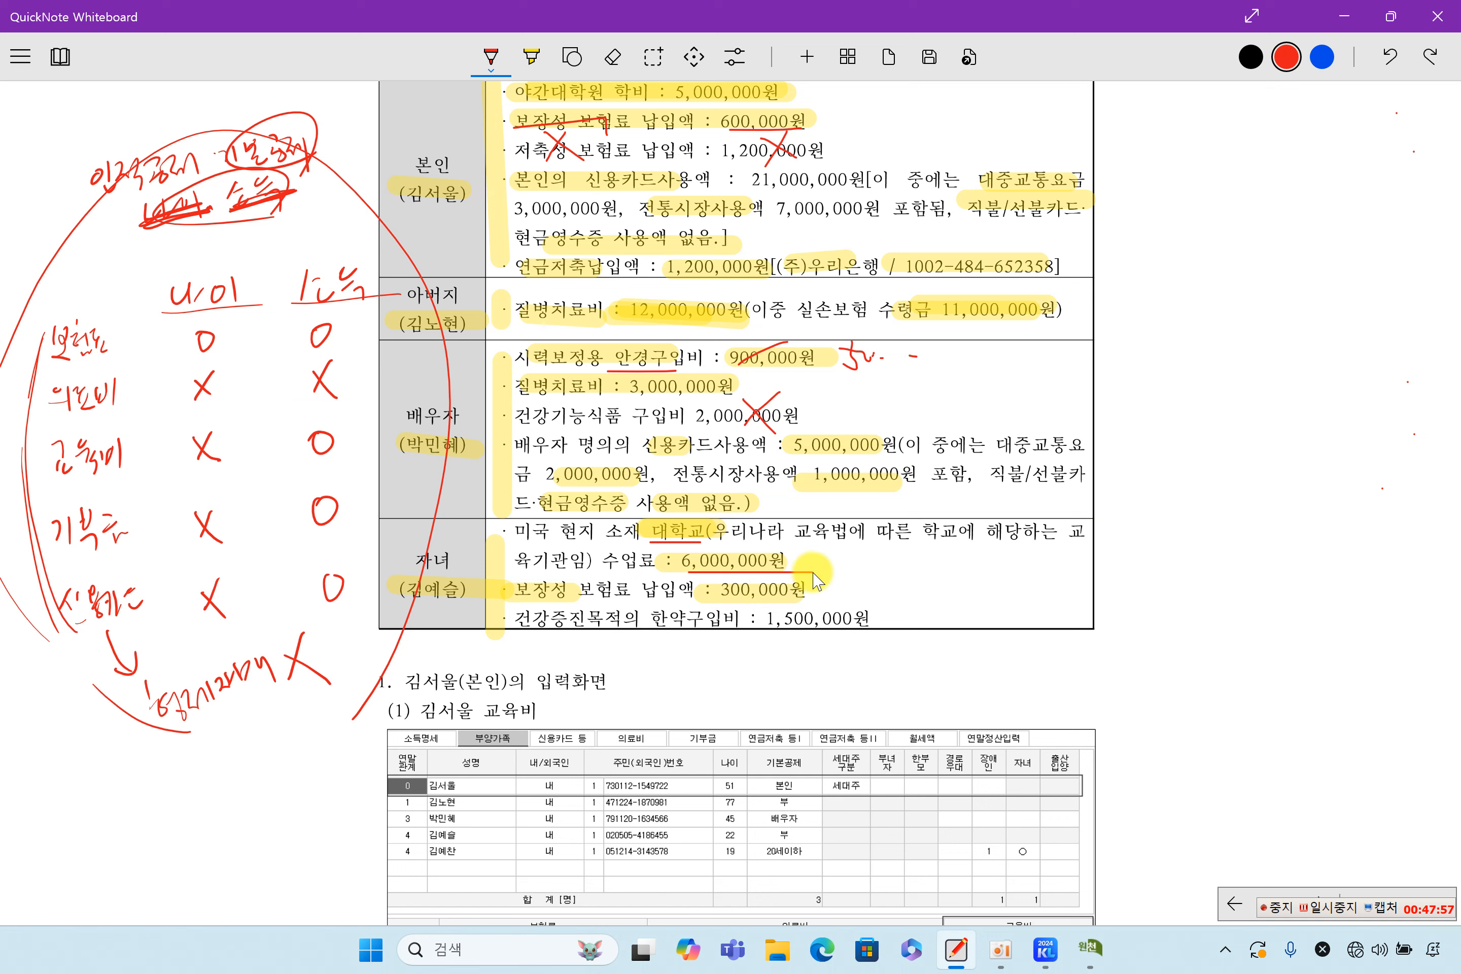
left_click_drag(186, 471, 337, 471)
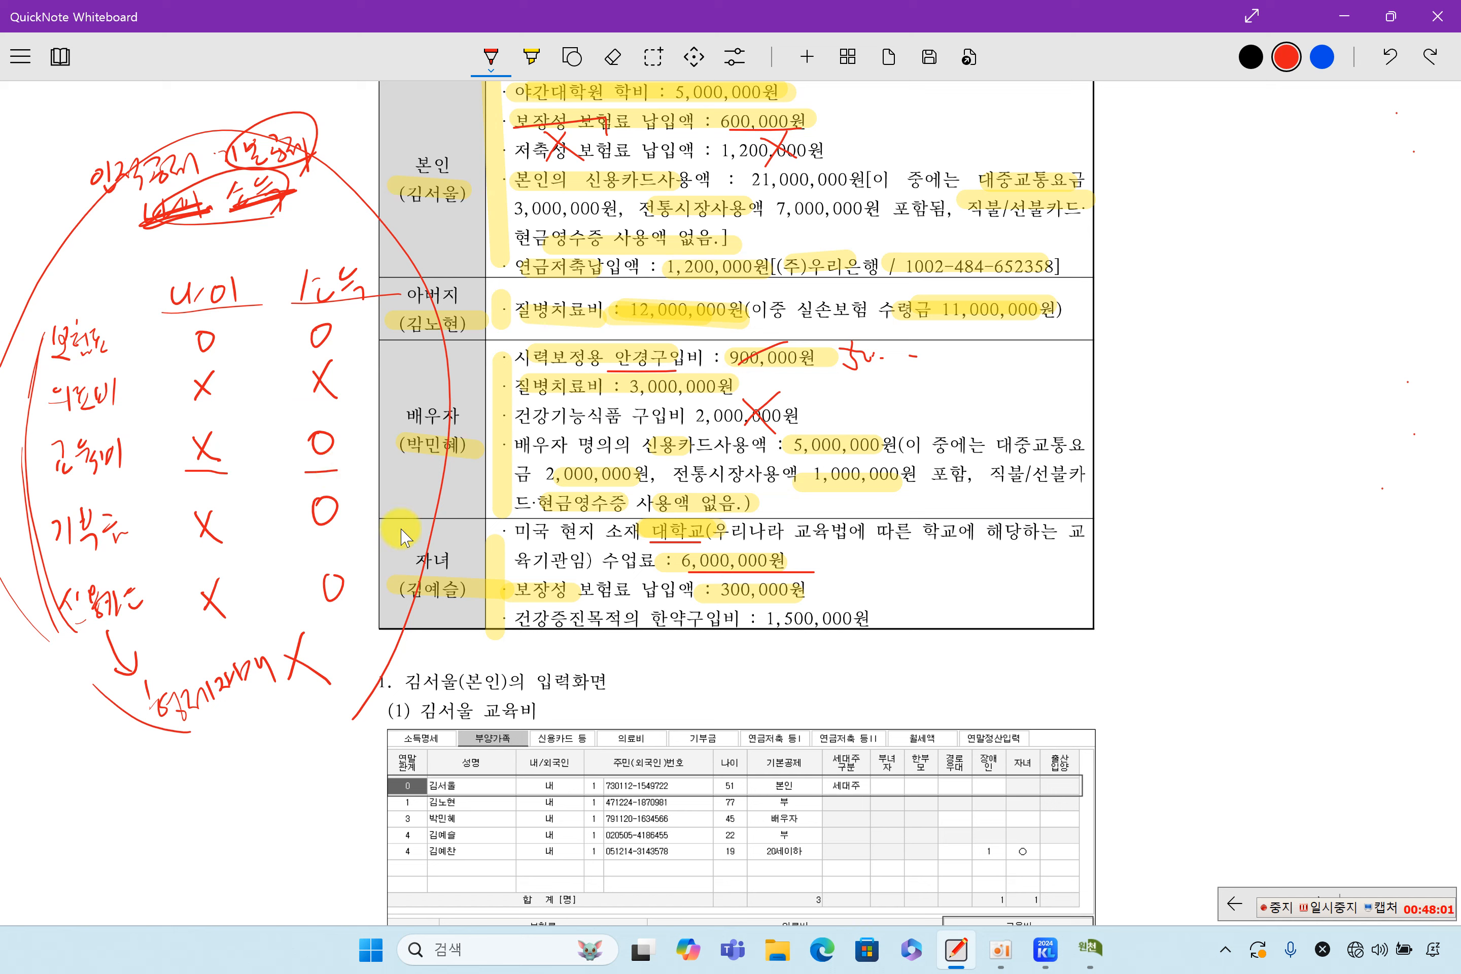
left_click_drag(407, 592, 459, 593)
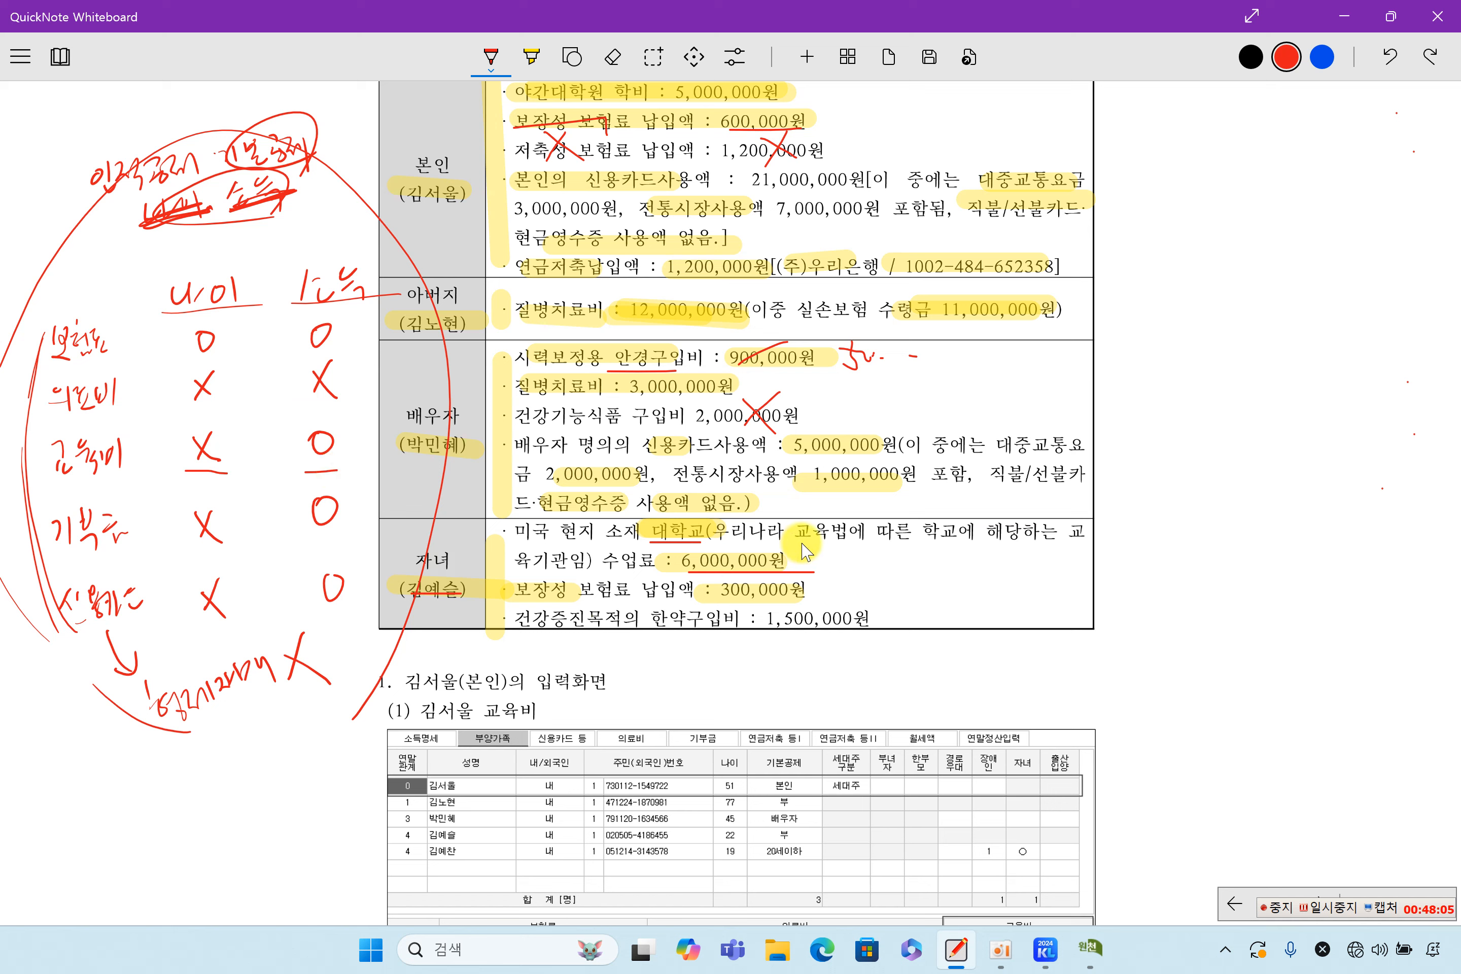
left_click_drag(799, 546, 802, 548)
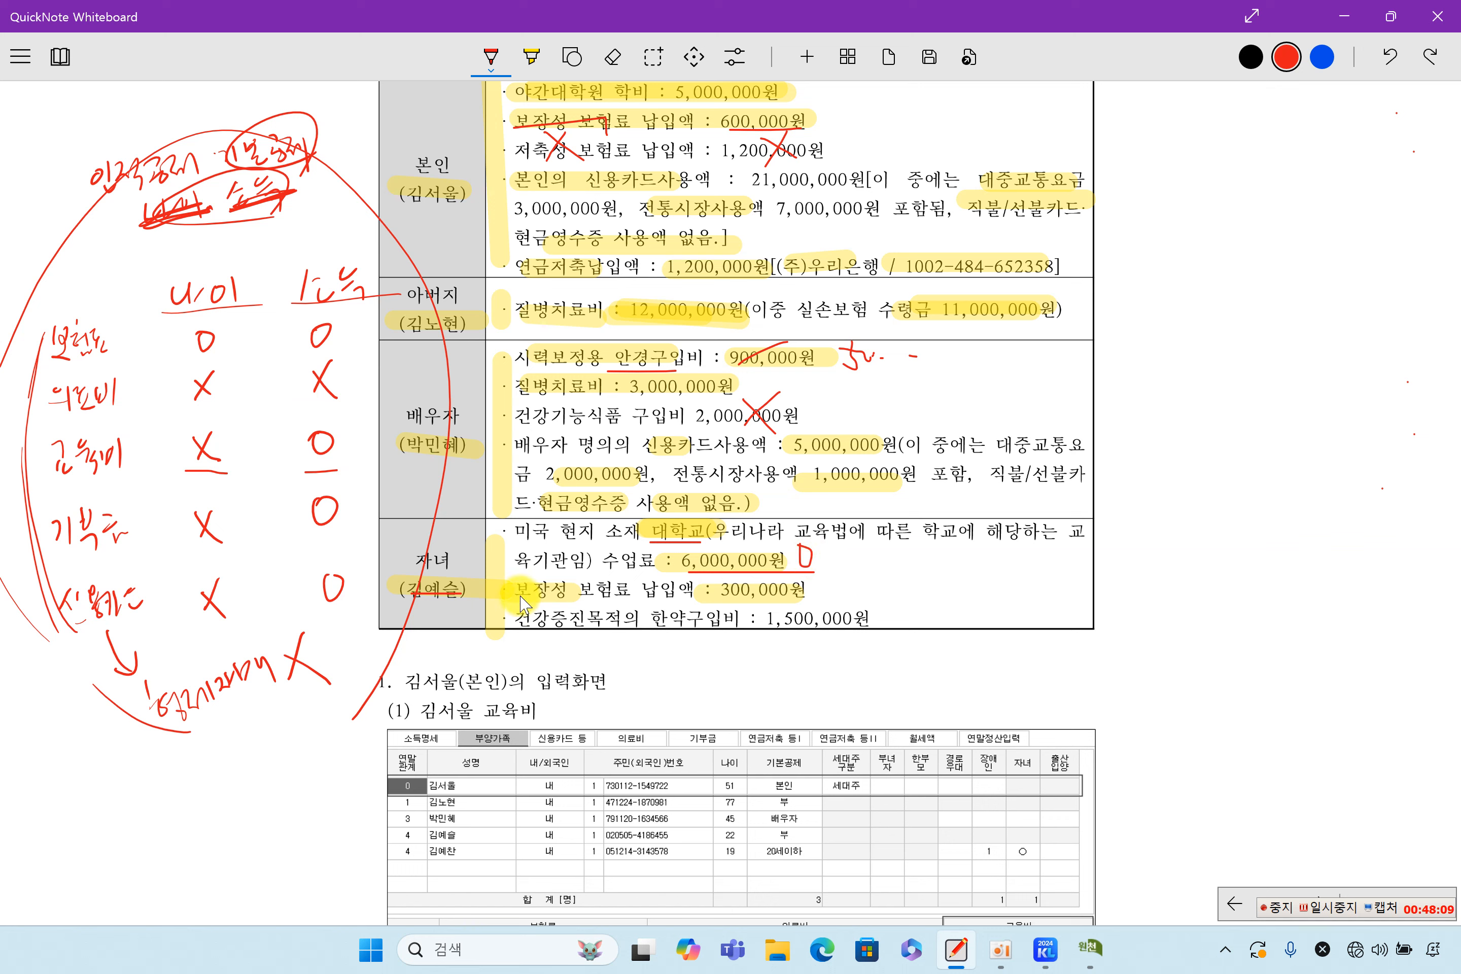
Cross out the child's 300,000원 보장성 insurance and 1,500,000원 herbal-medicine costs
left_click_drag(516, 600, 638, 602)
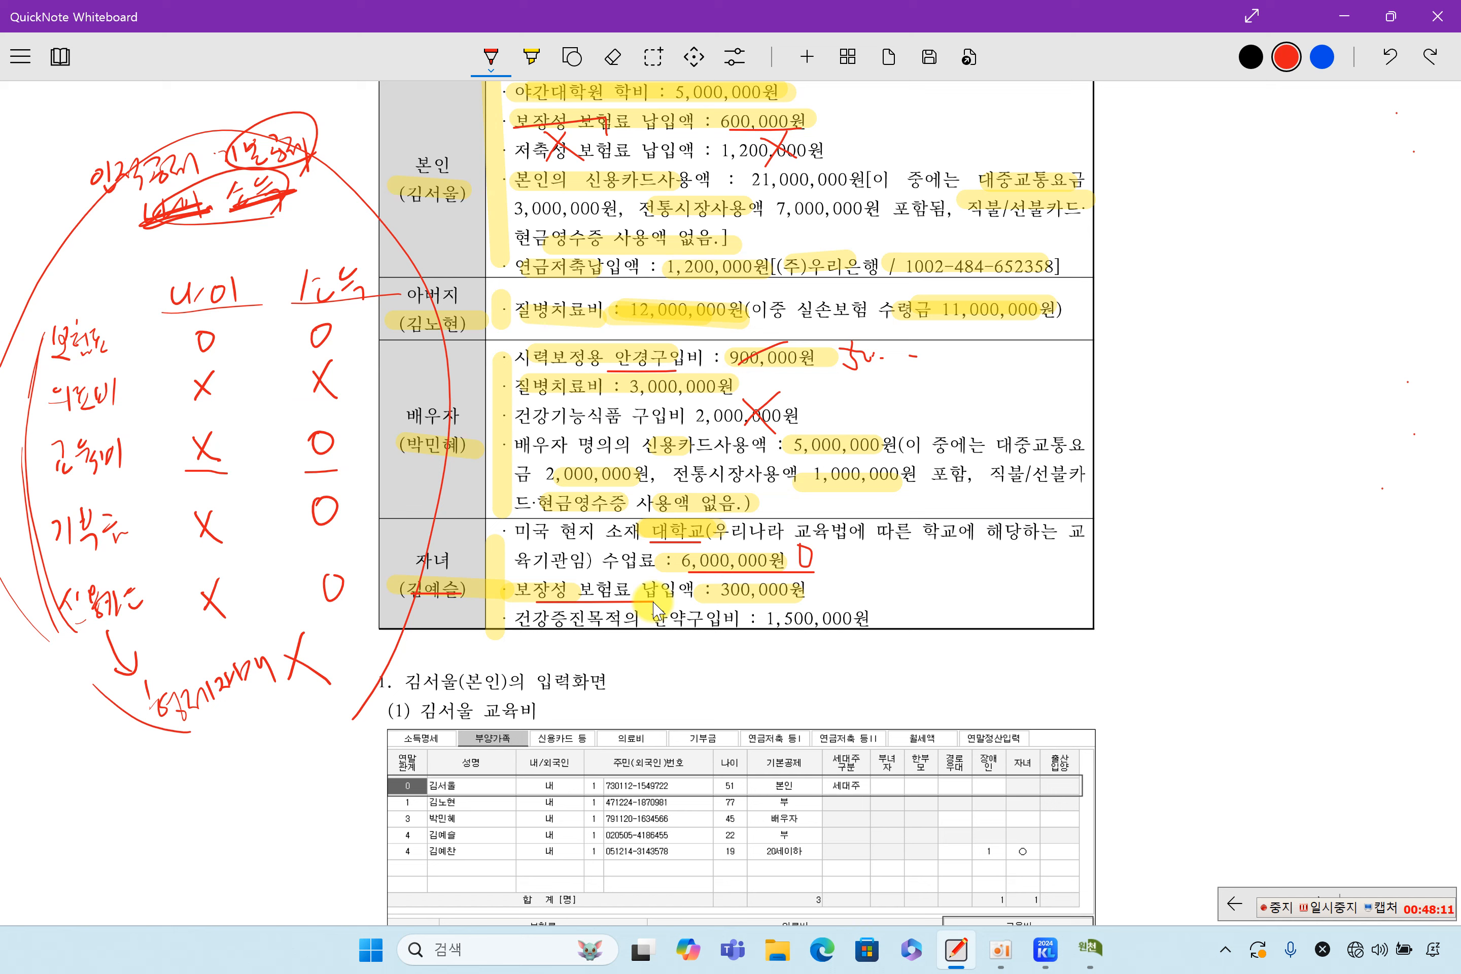
left_click_drag(179, 347, 337, 347)
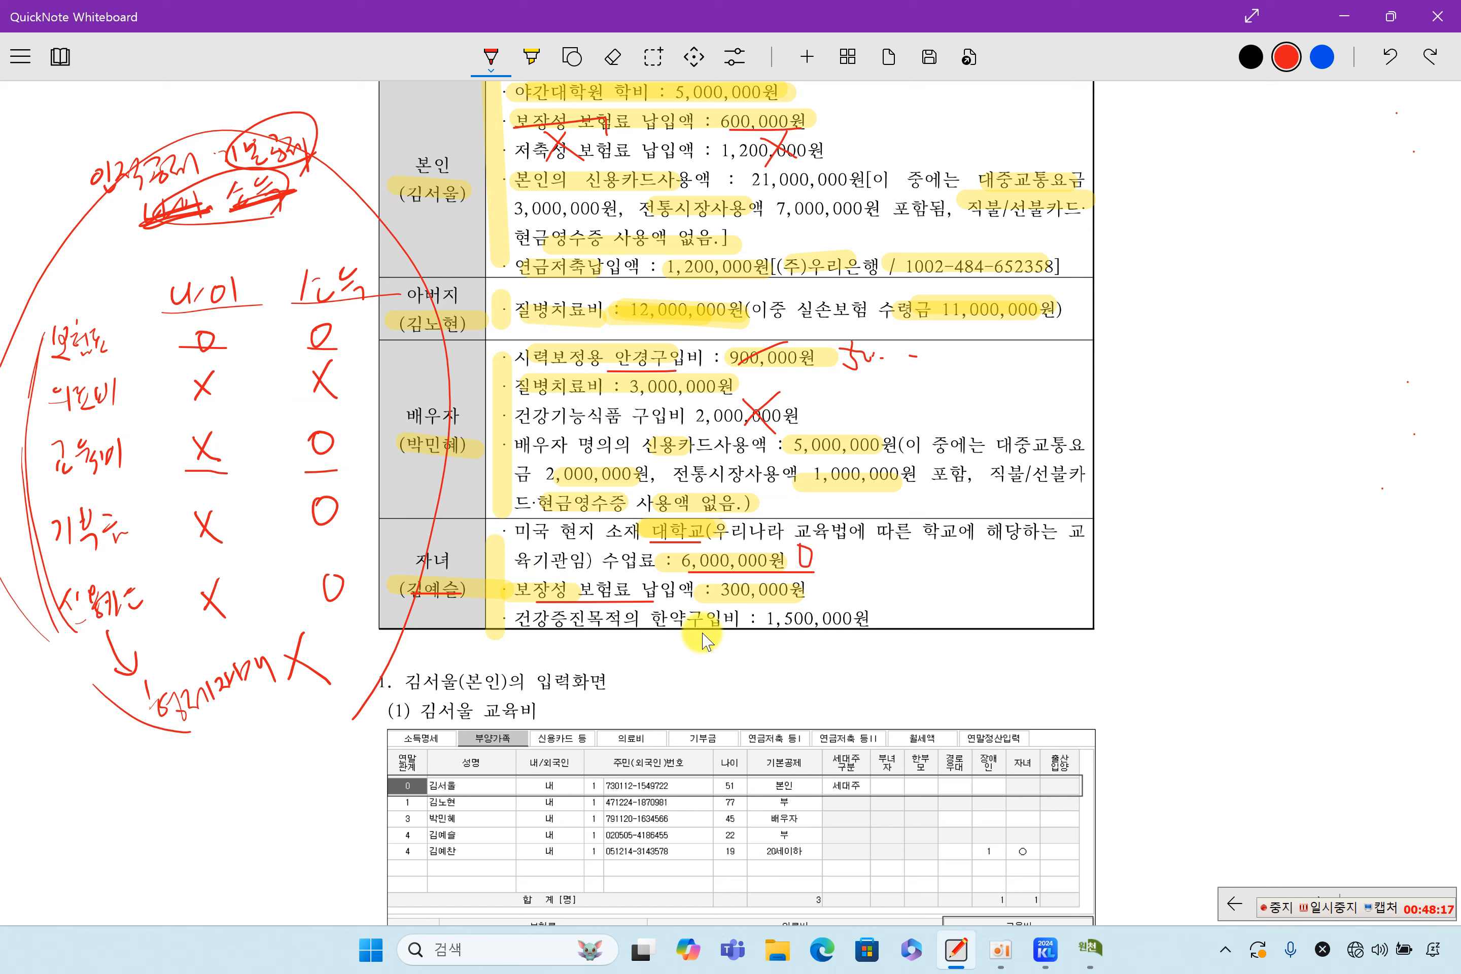
mouse_move(730, 571)
left_mouse_down()
mouse_move(756, 594)
mouse_move(739, 597)
left_mouse_up()
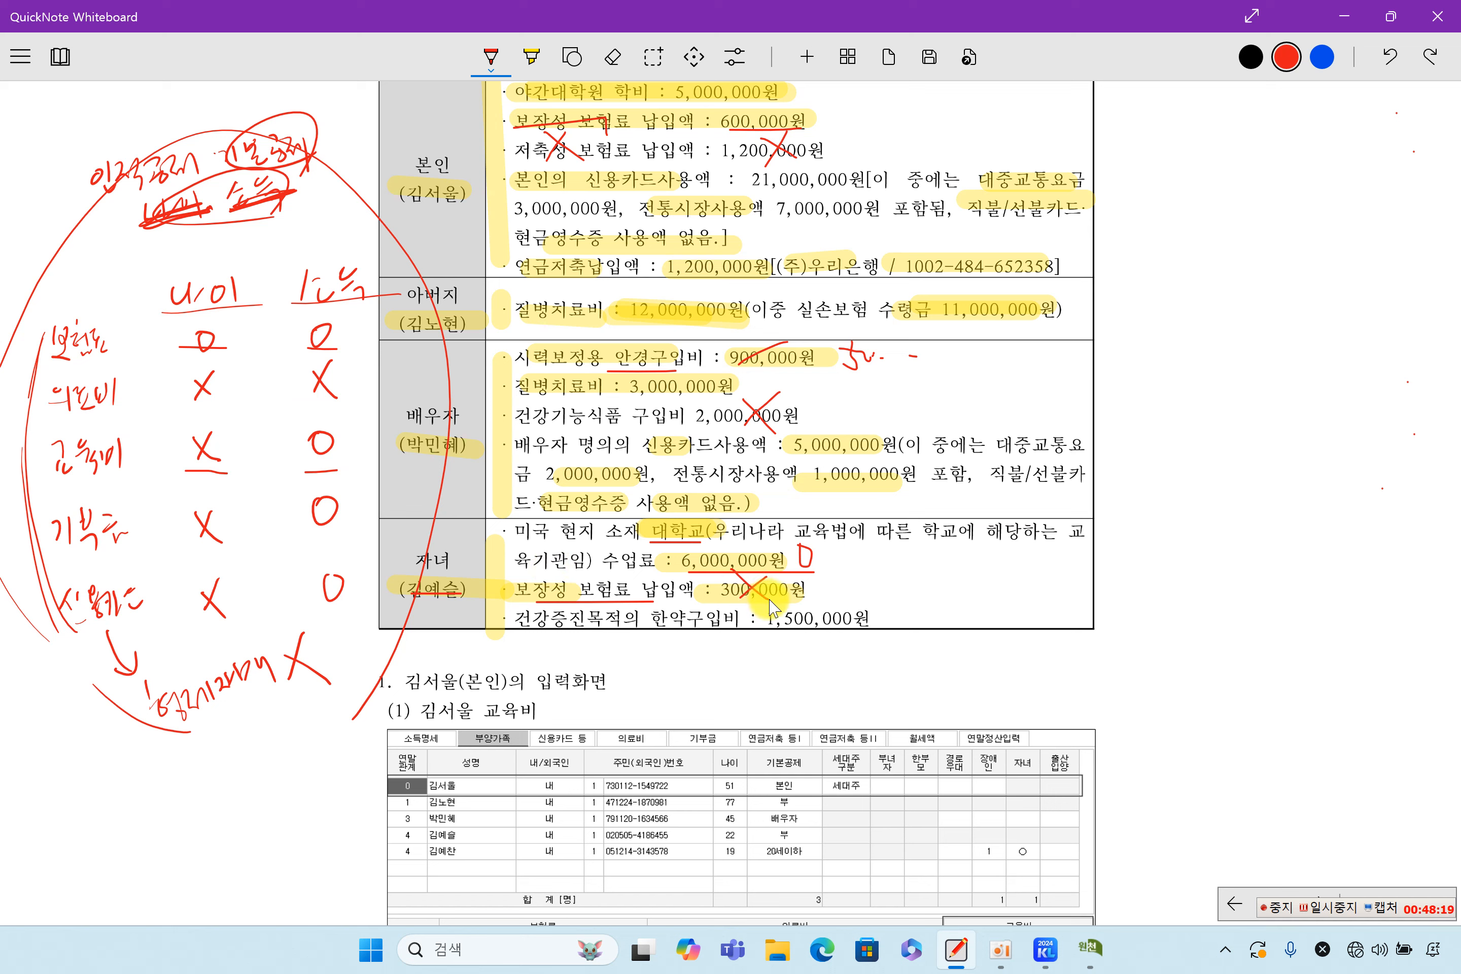
left_click_drag(517, 642, 594, 641)
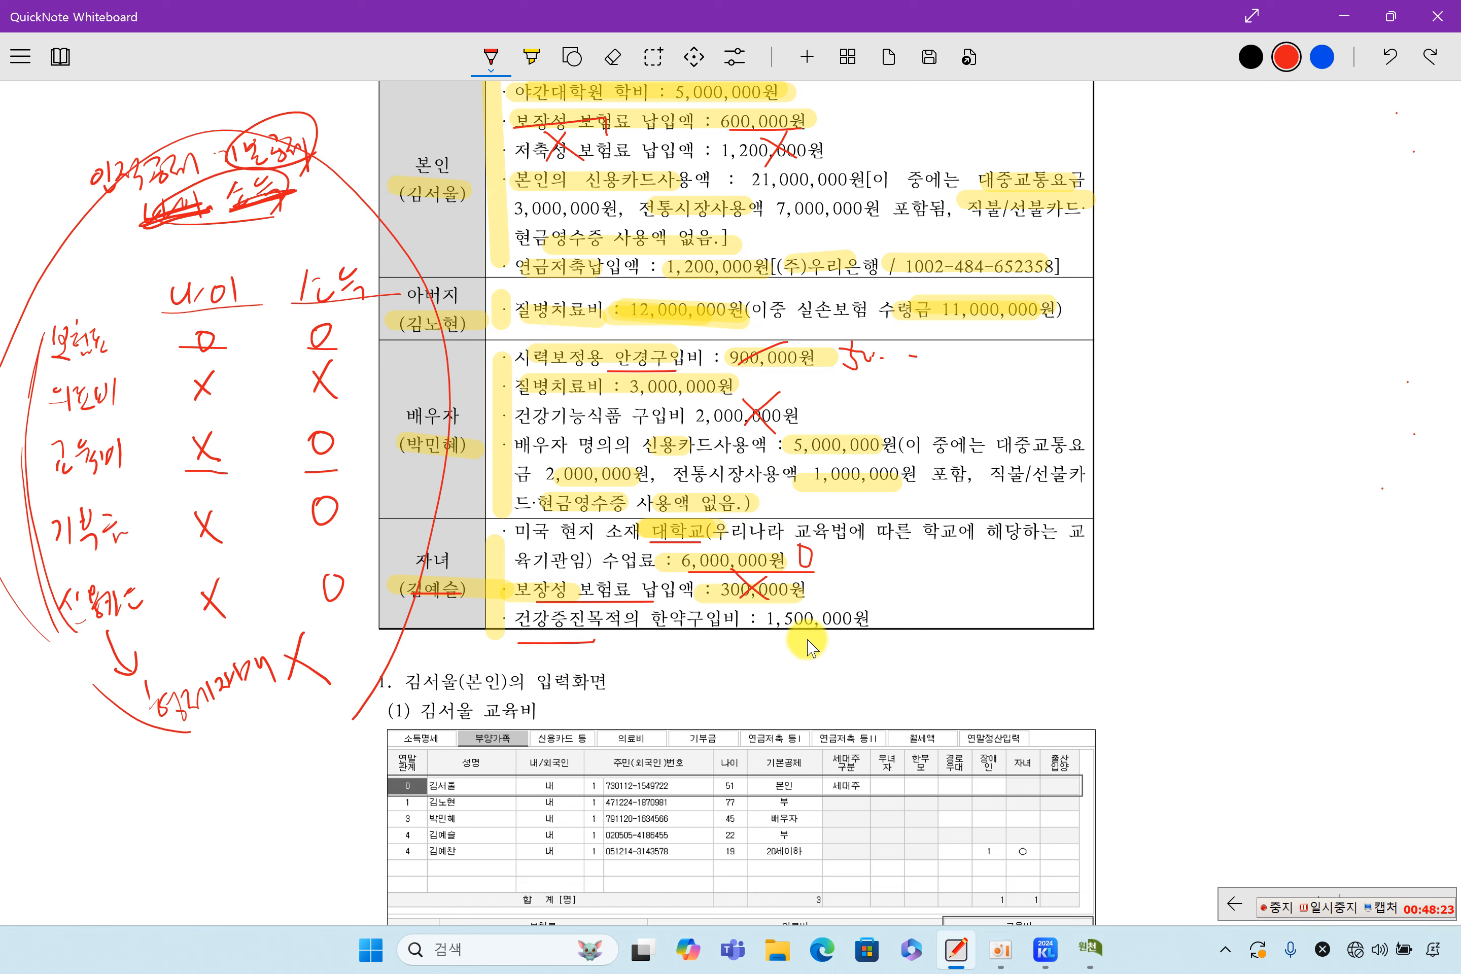
mouse_move(829, 594)
left_mouse_down()
mouse_move(796, 635)
mouse_move(830, 636)
left_mouse_up()
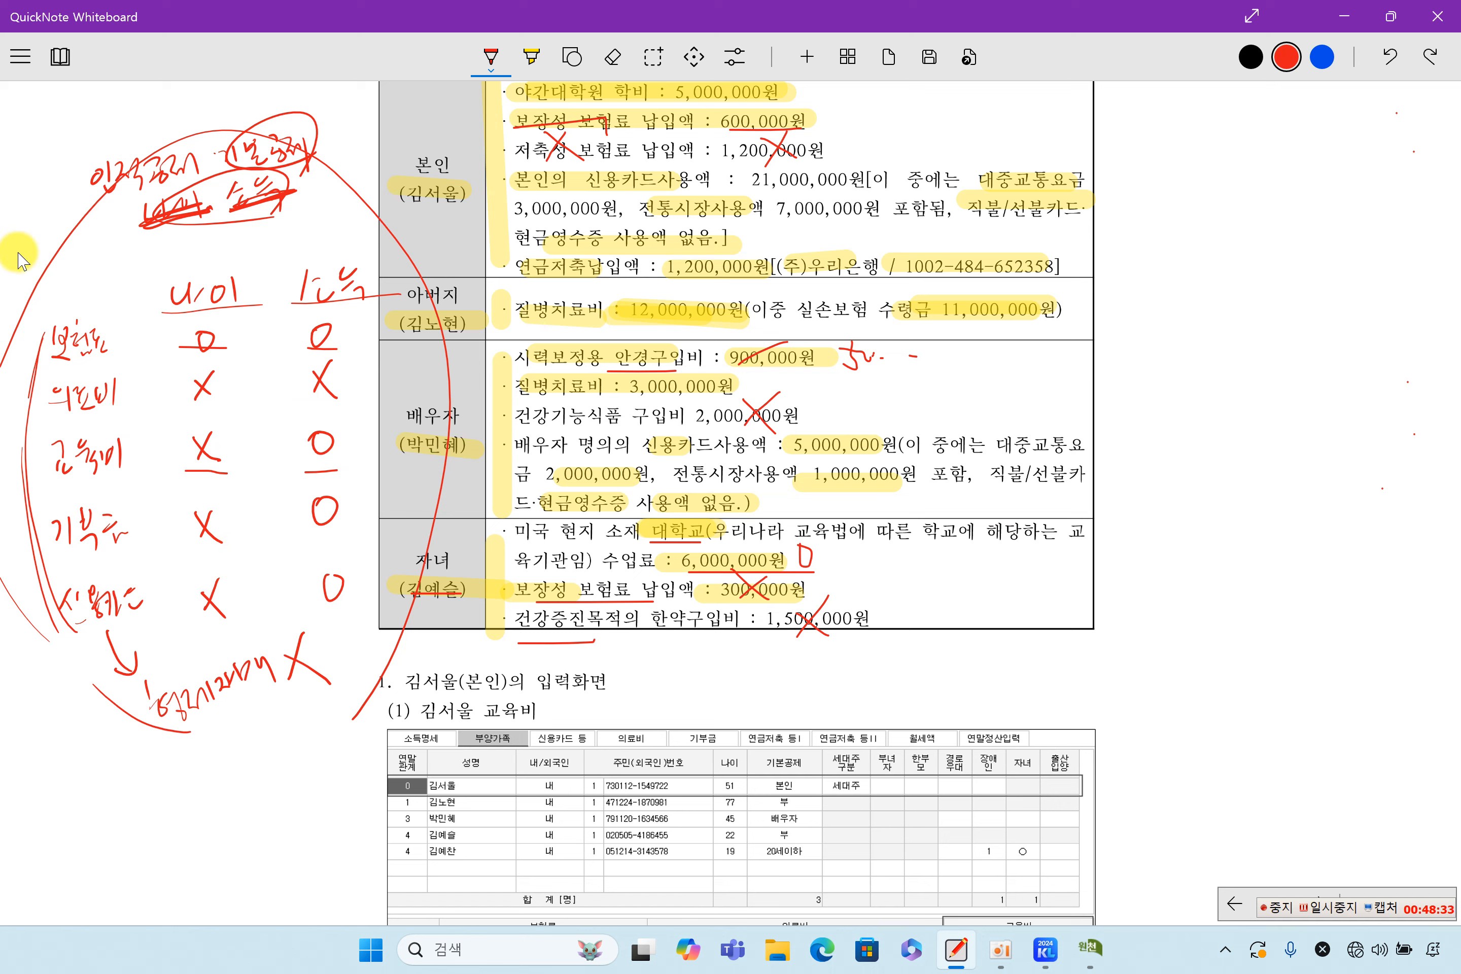
Circle the top-left notes and add another red underline to the child's expenses
mouse_move(66, 139)
left_mouse_down()
mouse_move(147, 228)
mouse_move(295, 115)
mouse_move(92, 143)
left_mouse_up()
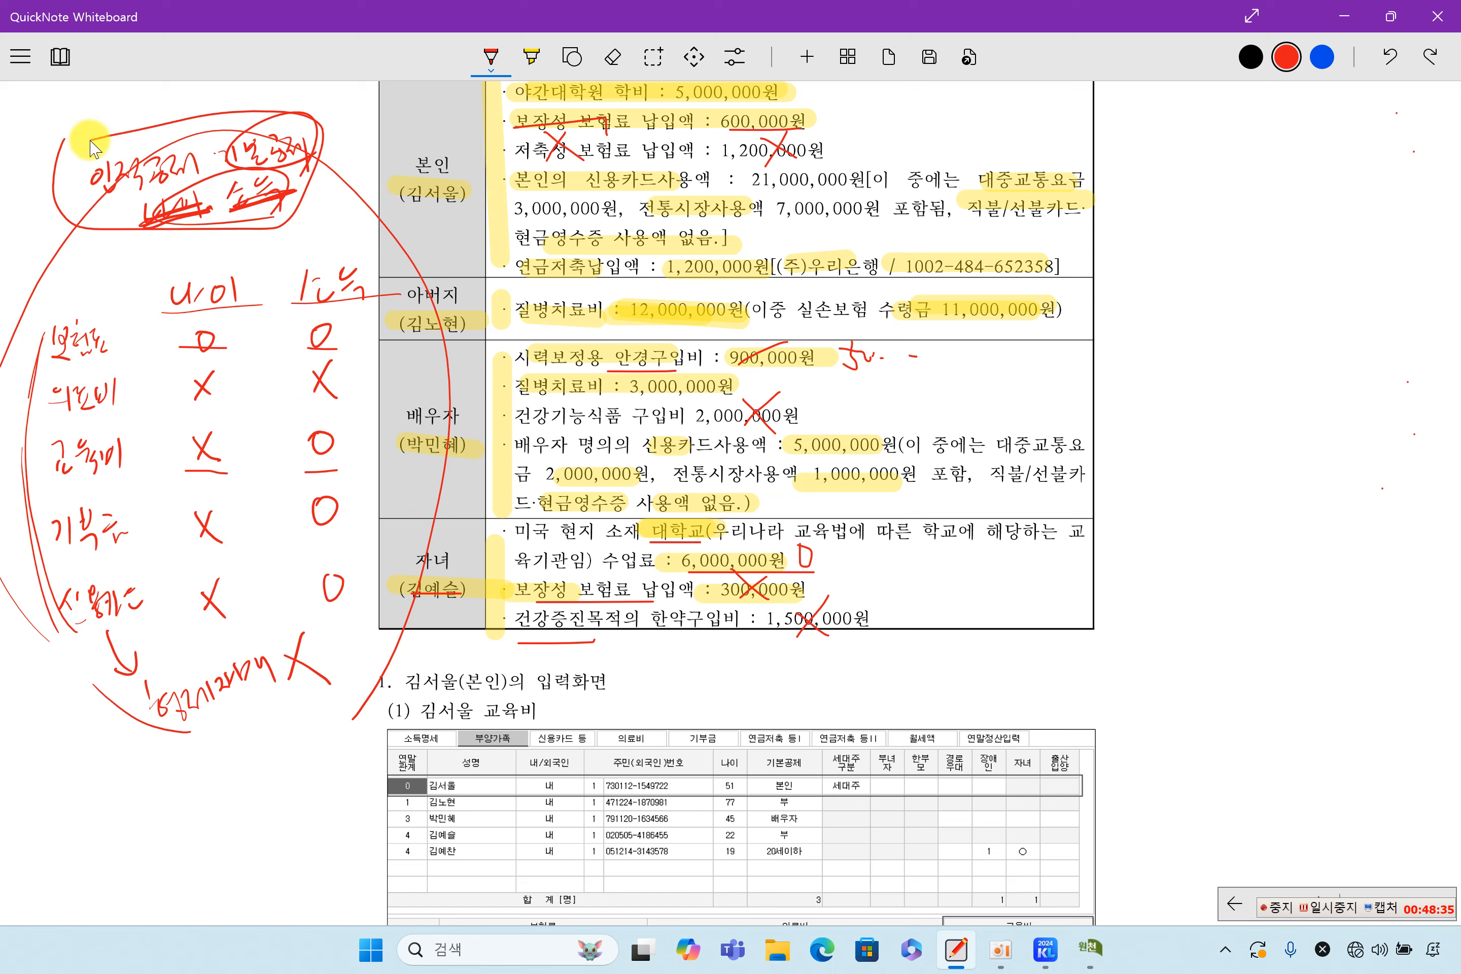
left_click_drag(26, 247, 422, 257)
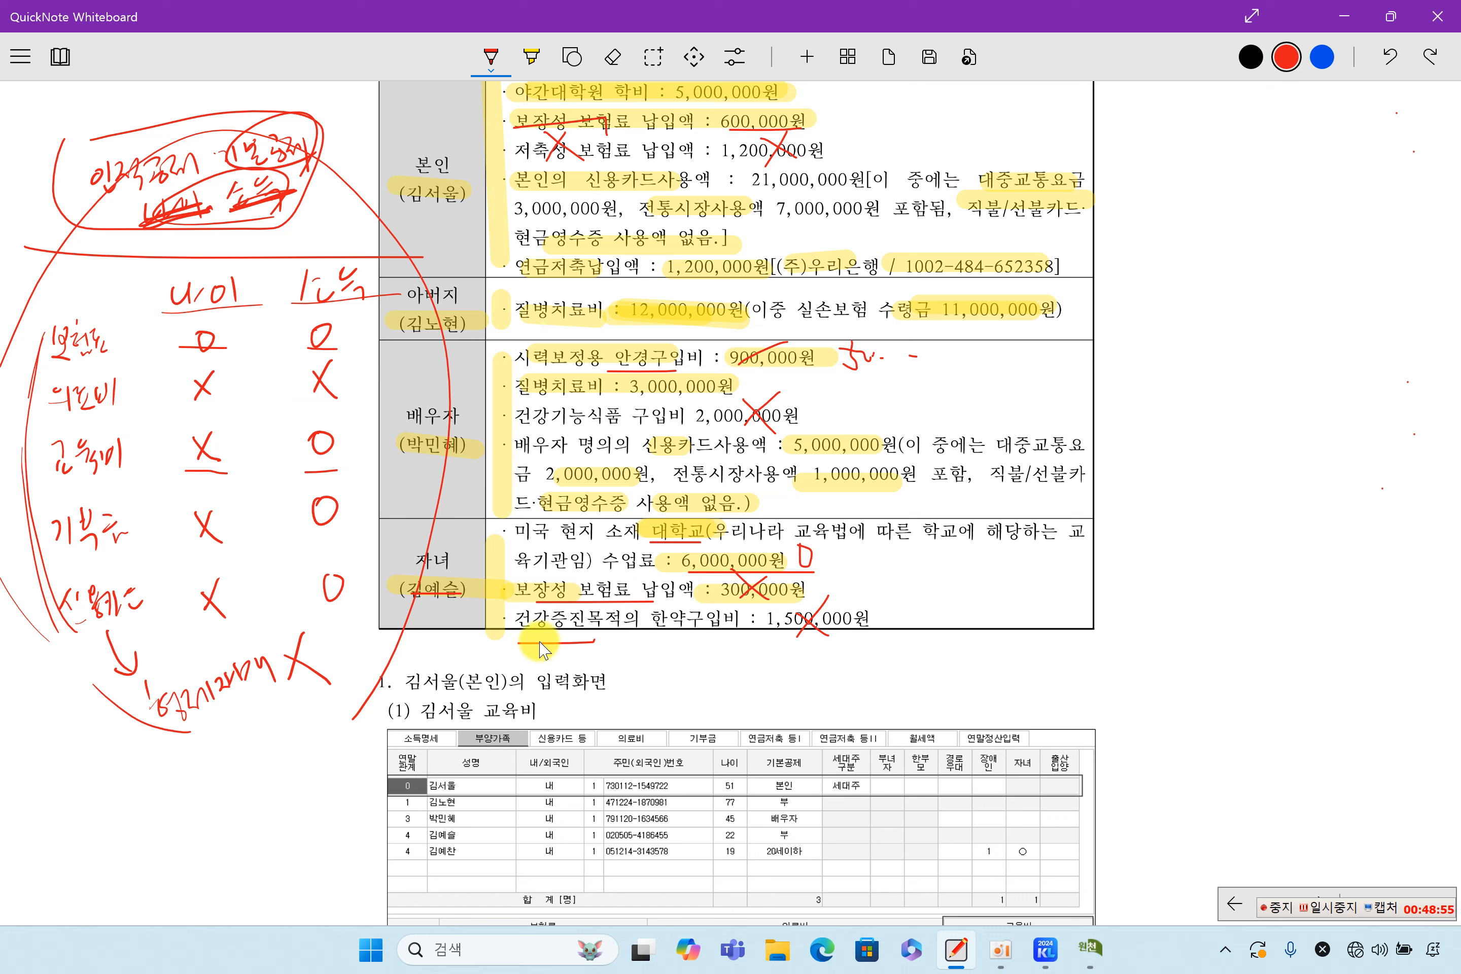
left_click_drag(689, 575, 816, 576)
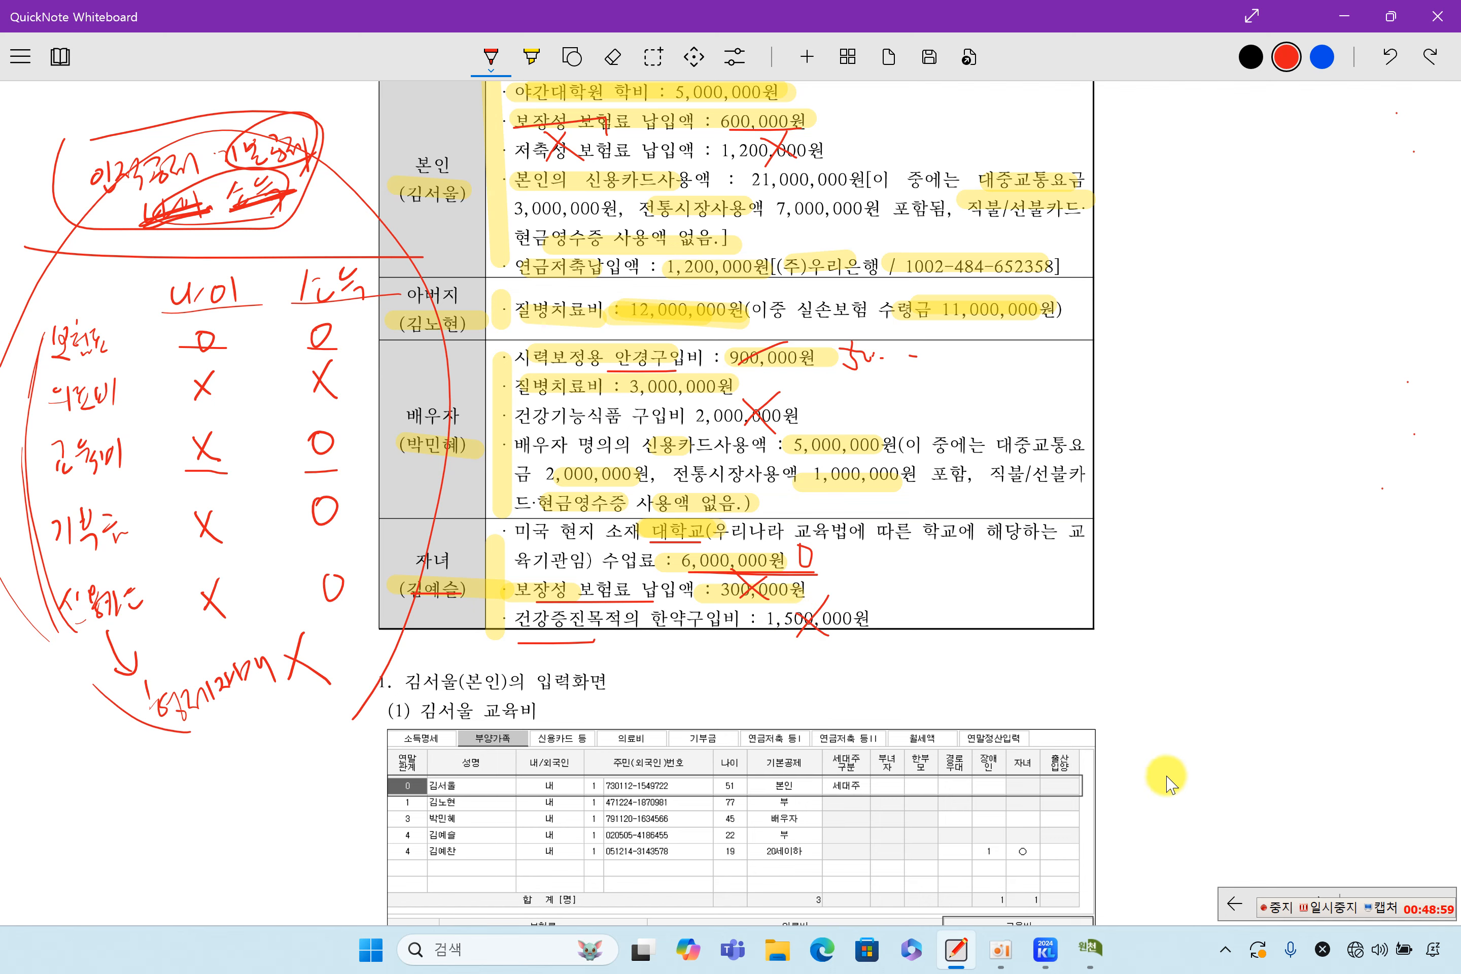
left_click(1091, 948)
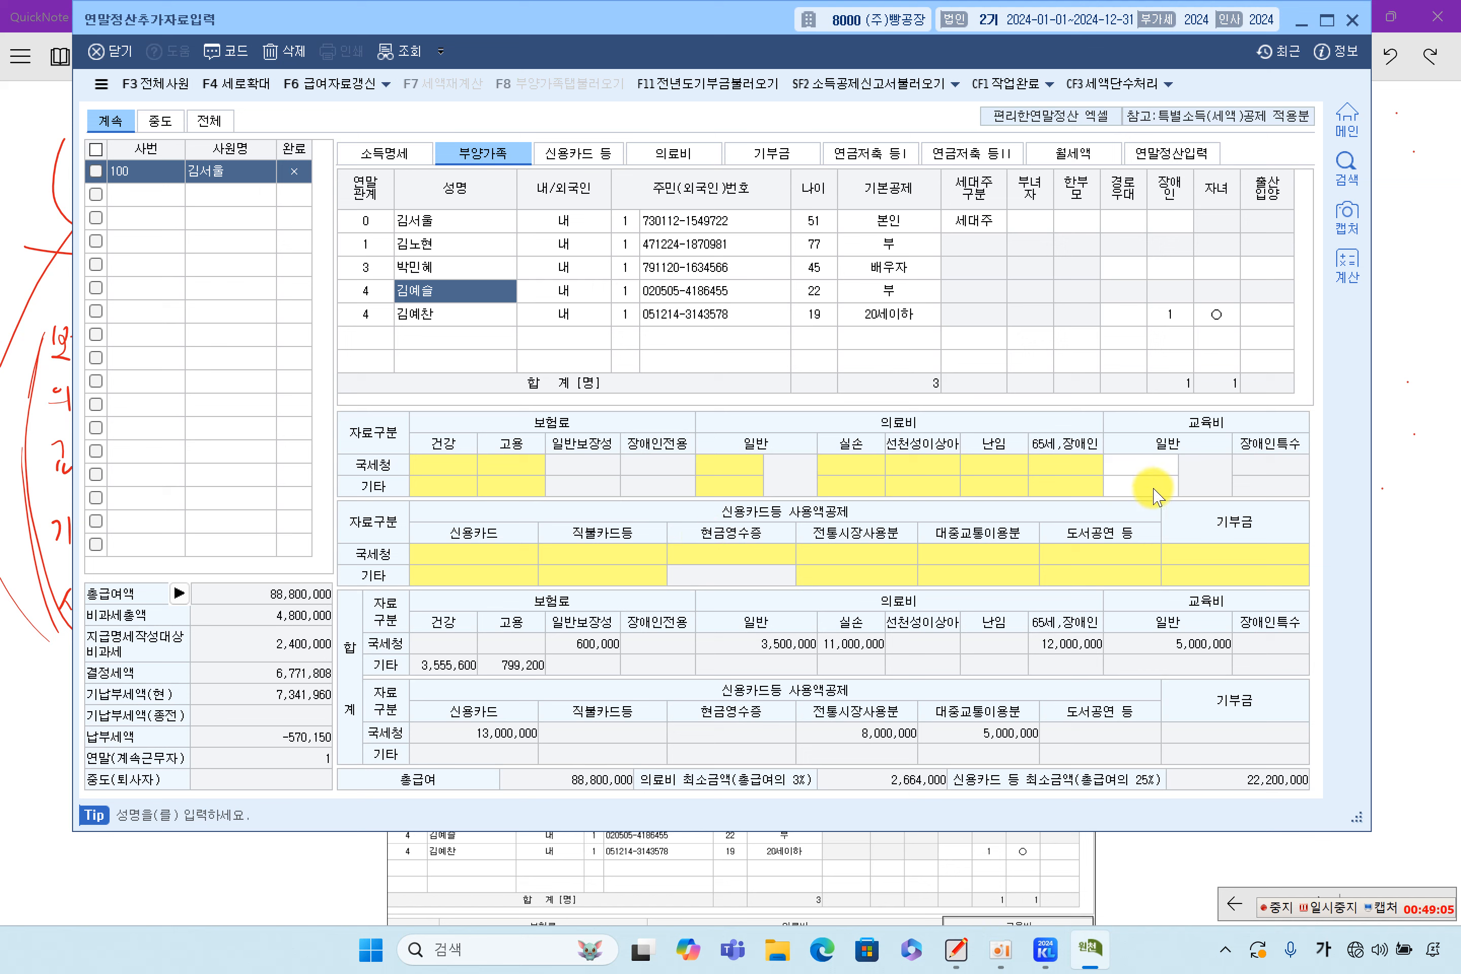
Enter the child's NTS education expense of 6,000,000 as category 3.대학생 (university student)
left_click(1143, 468)
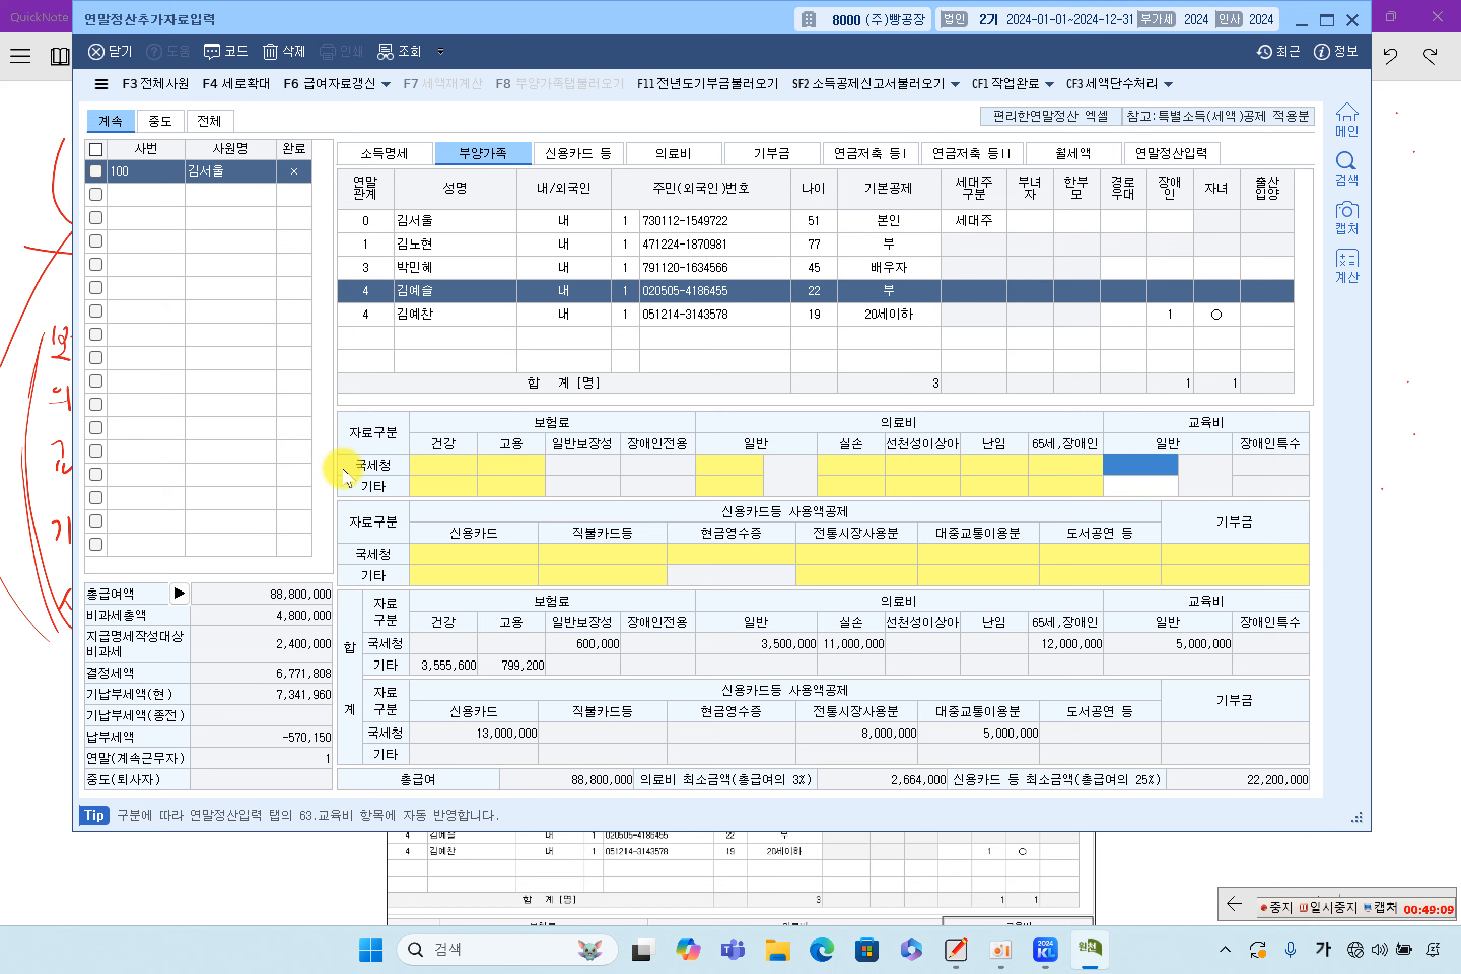
left_click(1154, 487)
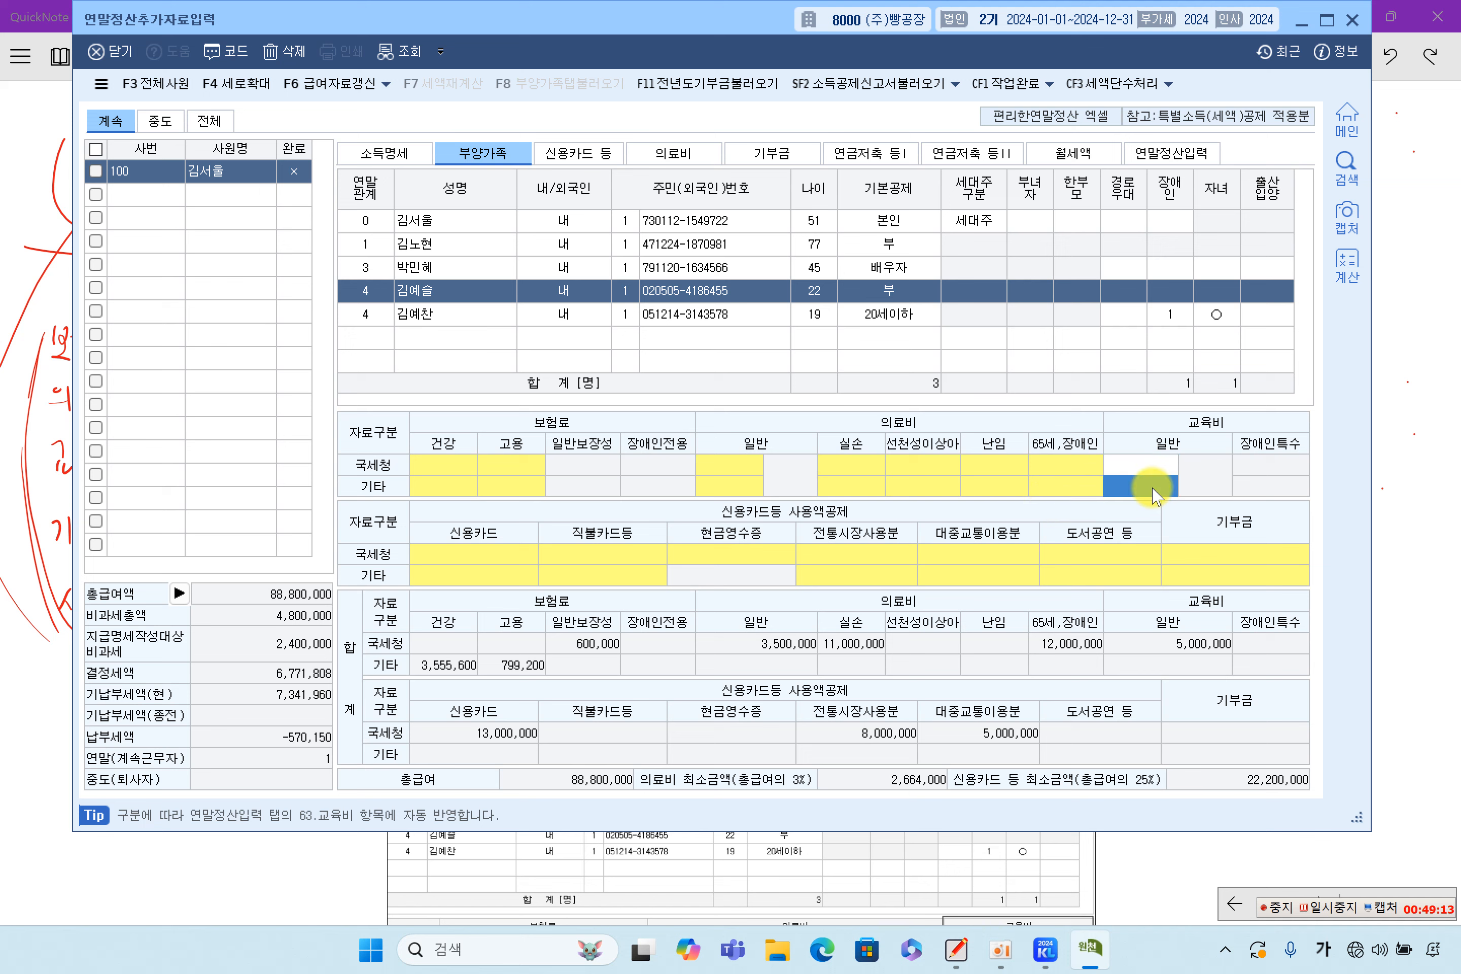
left_click(1147, 466)
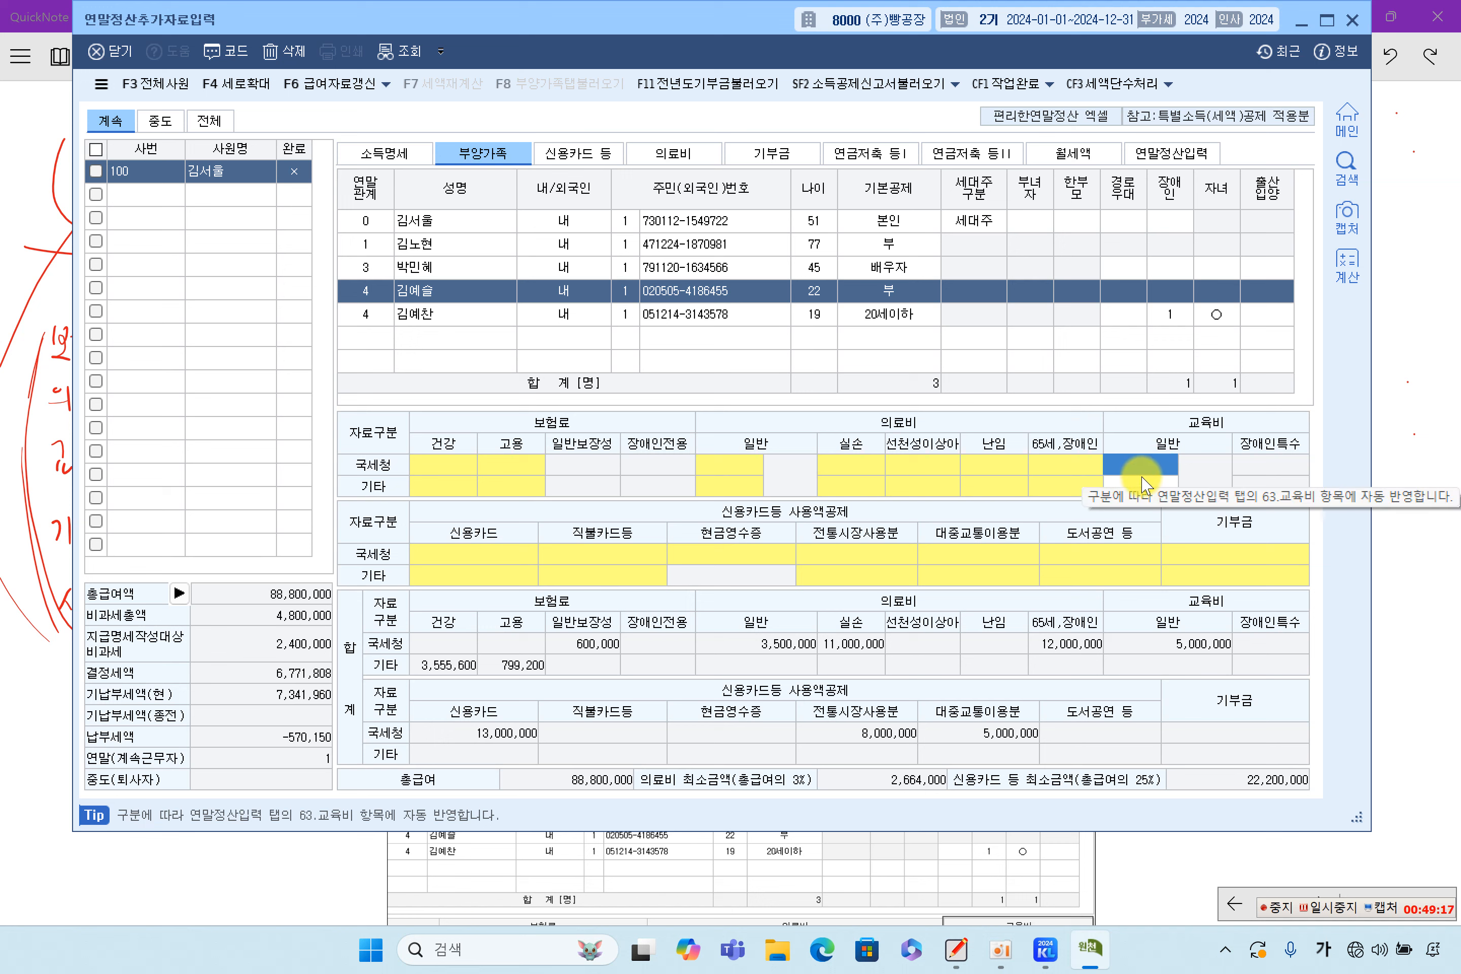
type("6,000,000")
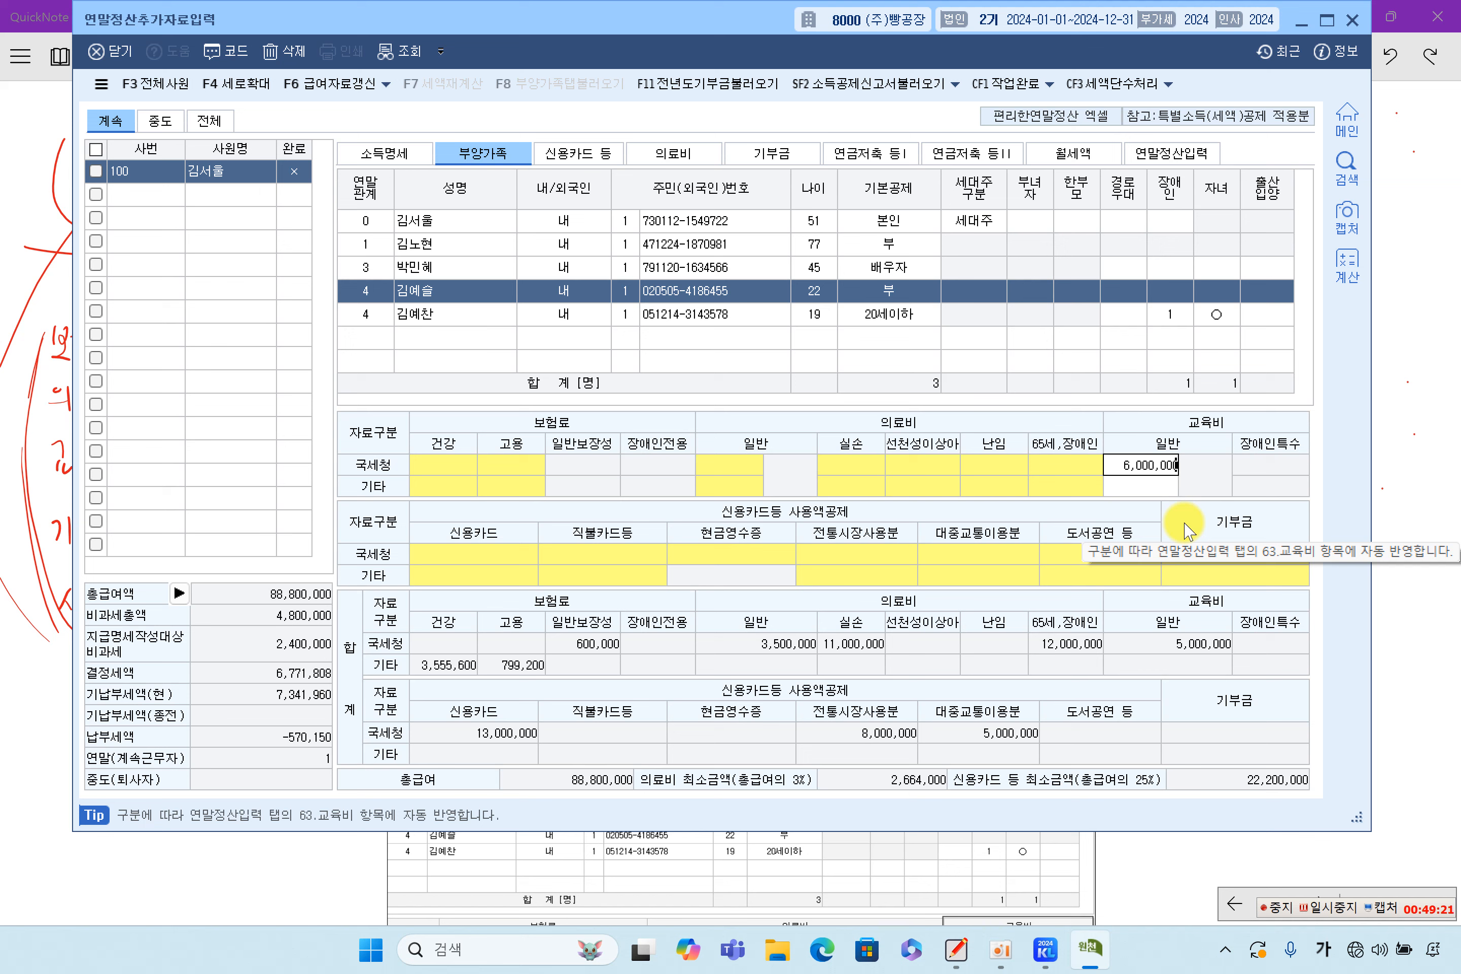
key("Return")
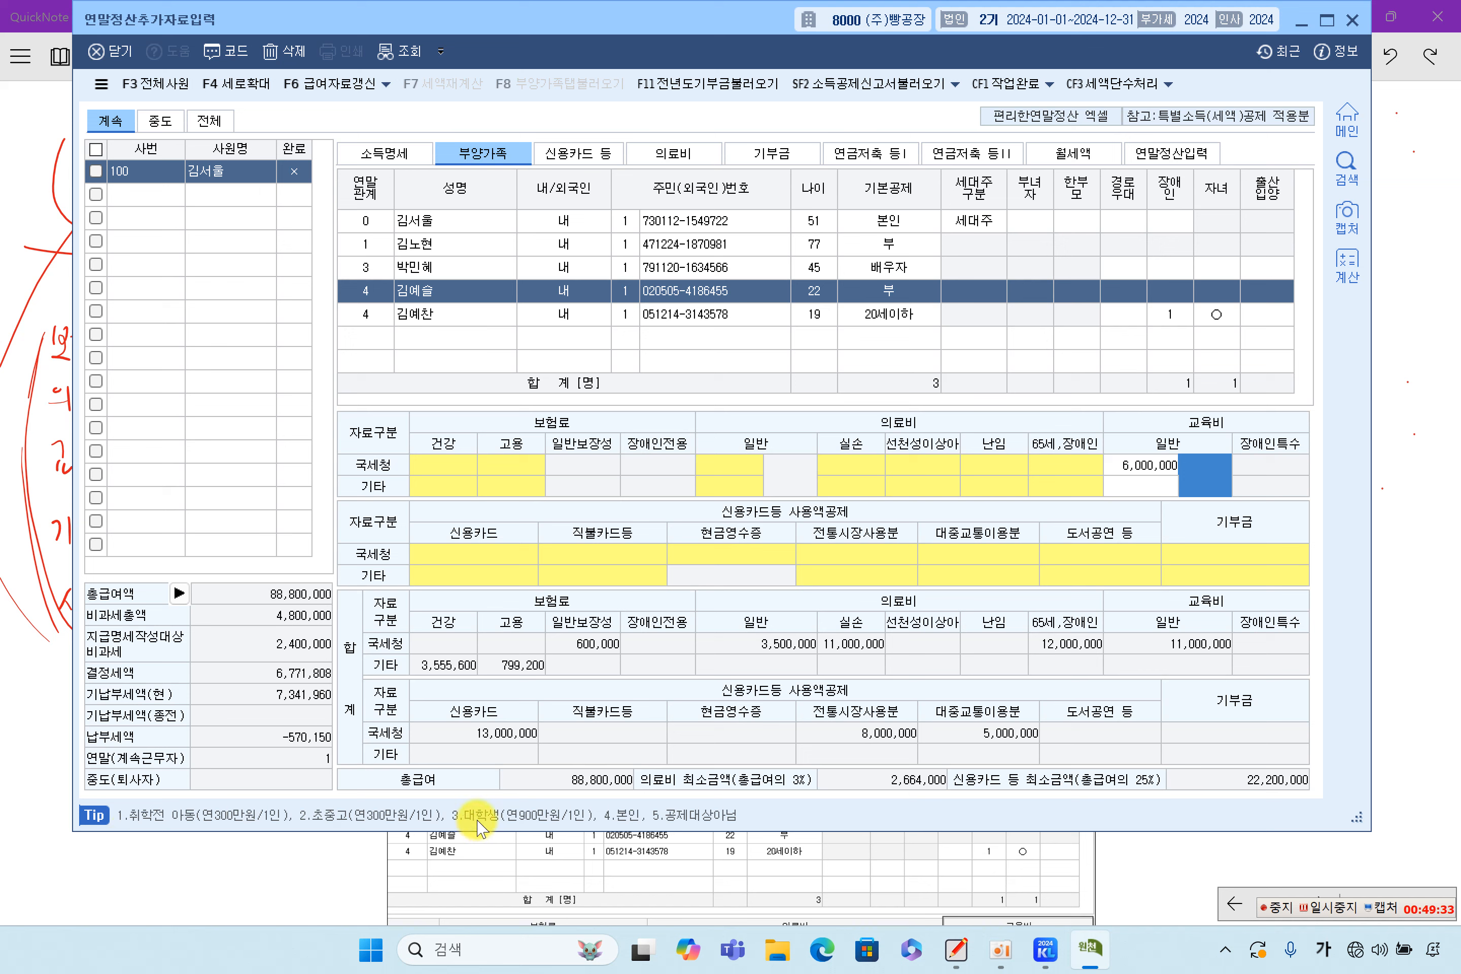
type("3")
key("Return")
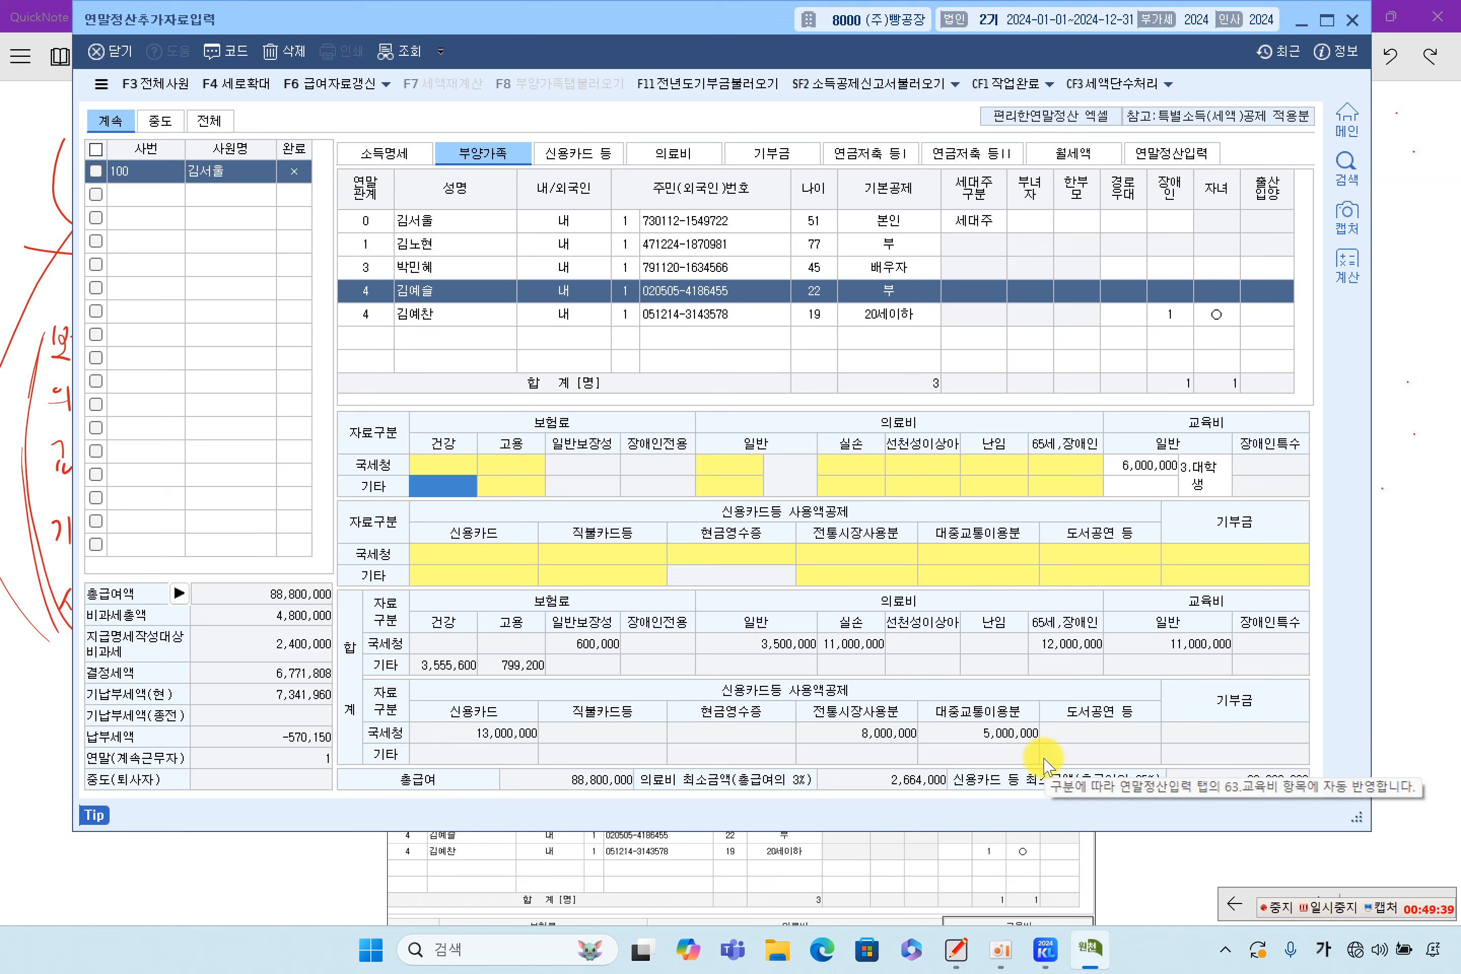
left_click(1395, 647)
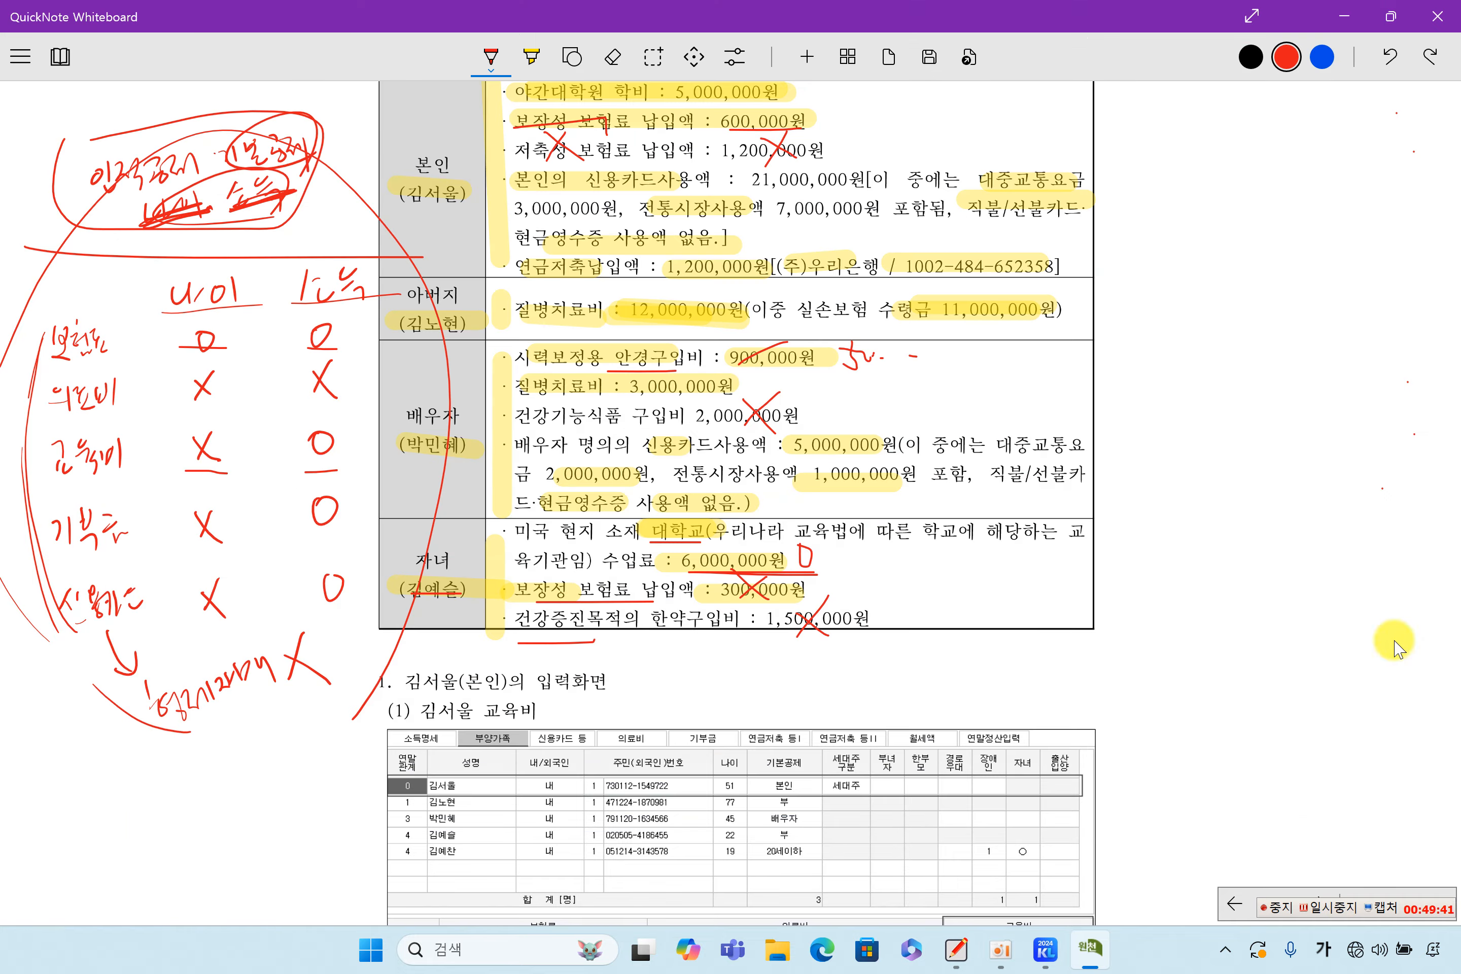
Highlight the 5,000,000 sample education amount and nearby notes with the yellow highlighter
scroll(941, 647, "down", 3)
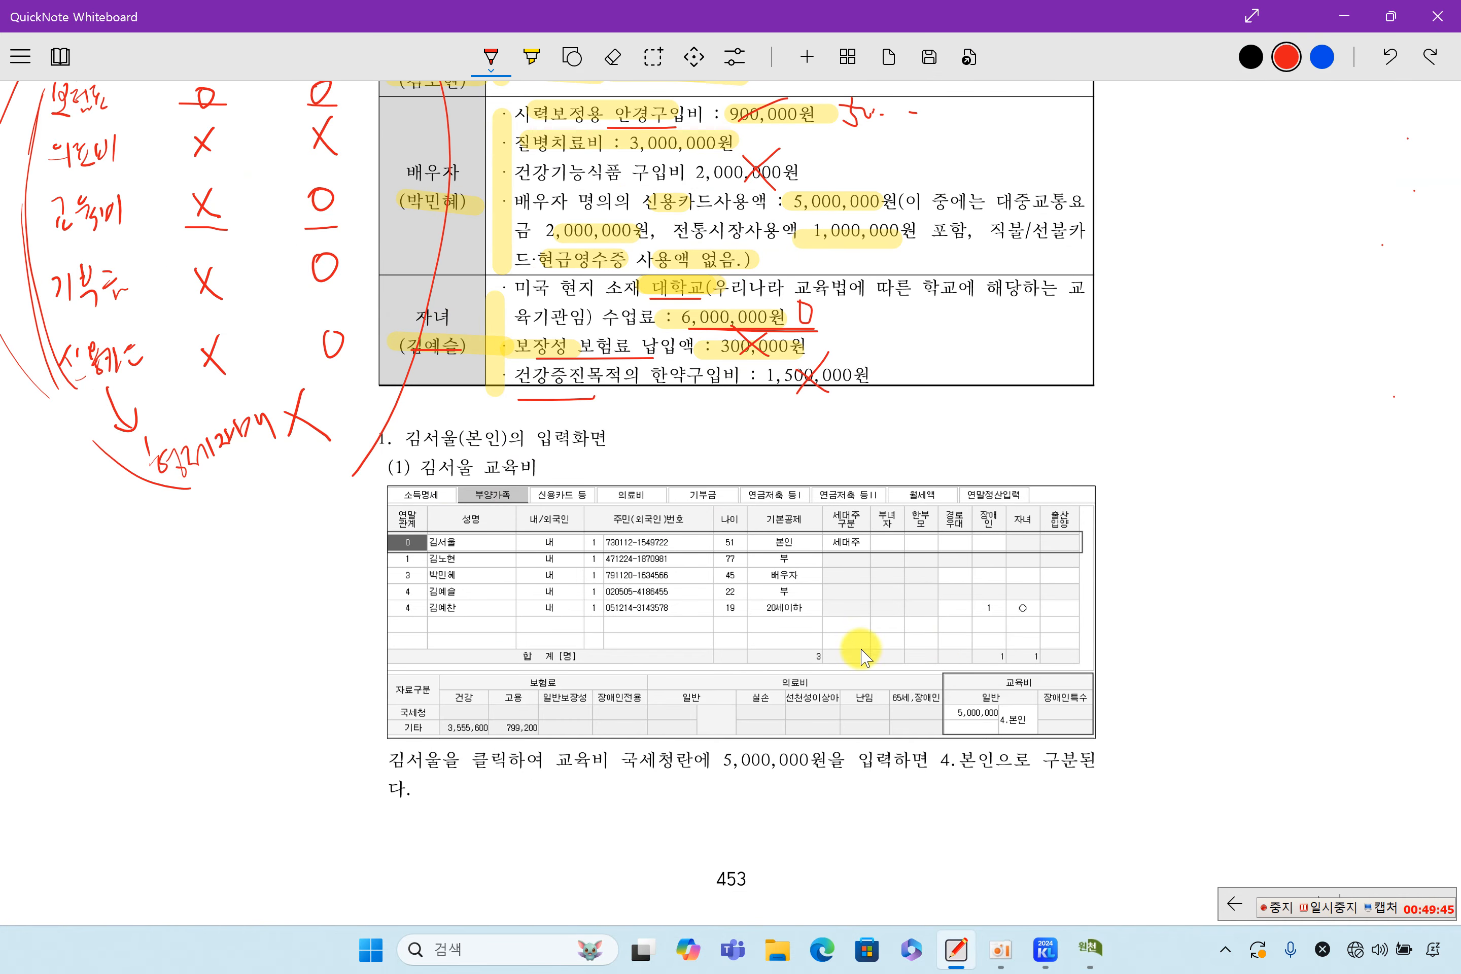
mouse_move(948, 709)
left_mouse_down()
mouse_move(1019, 706)
mouse_move(992, 726)
left_mouse_up()
left_click(531, 56)
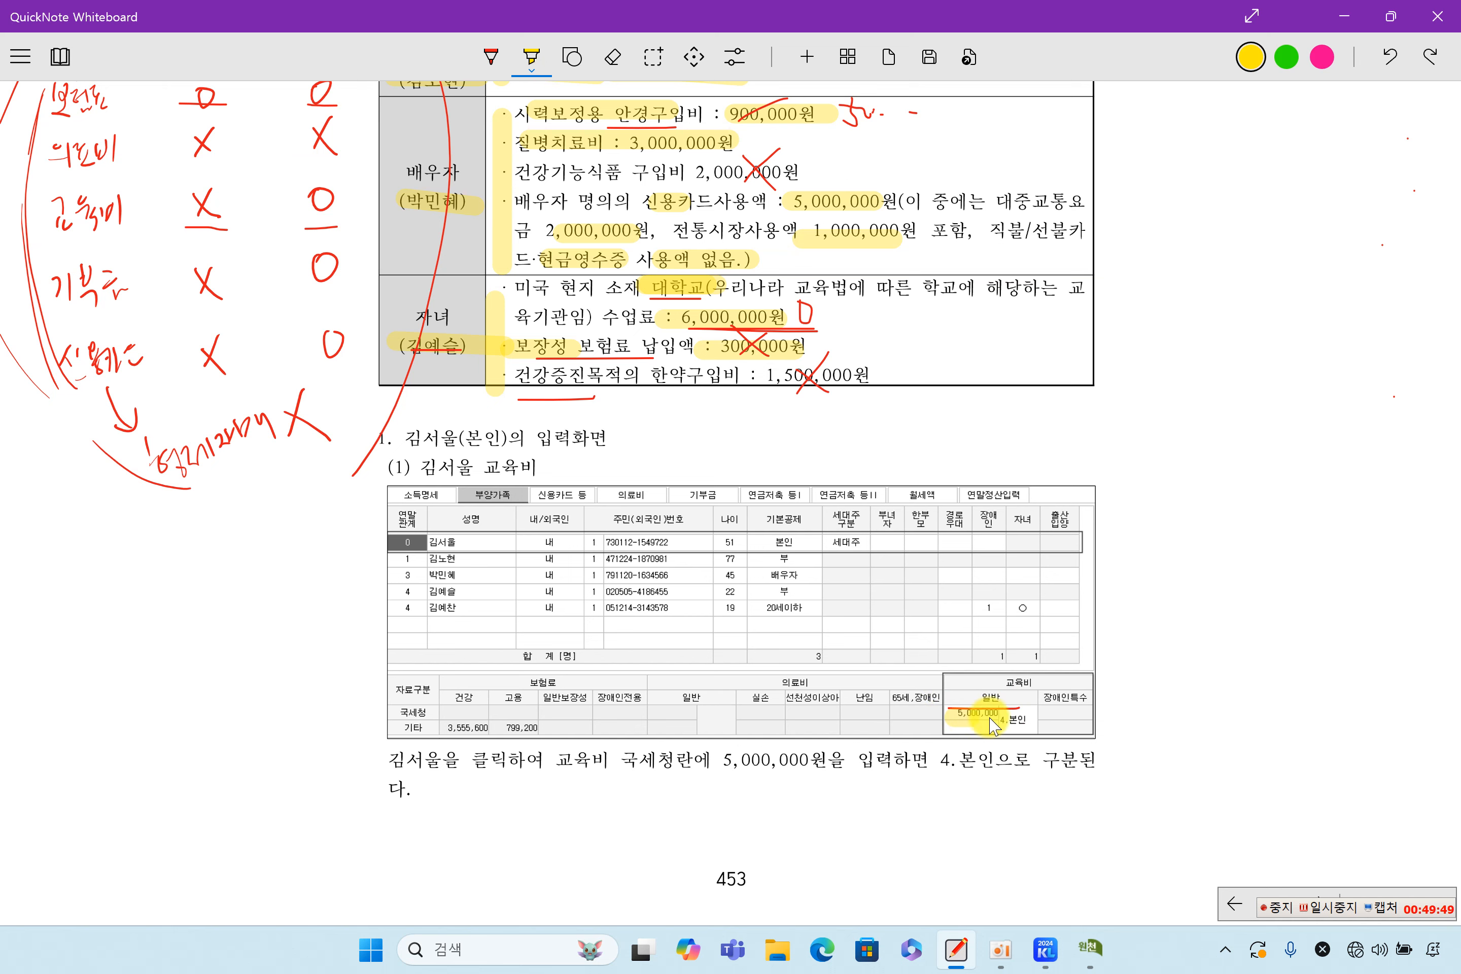
scroll(714, 763, "down", 3)
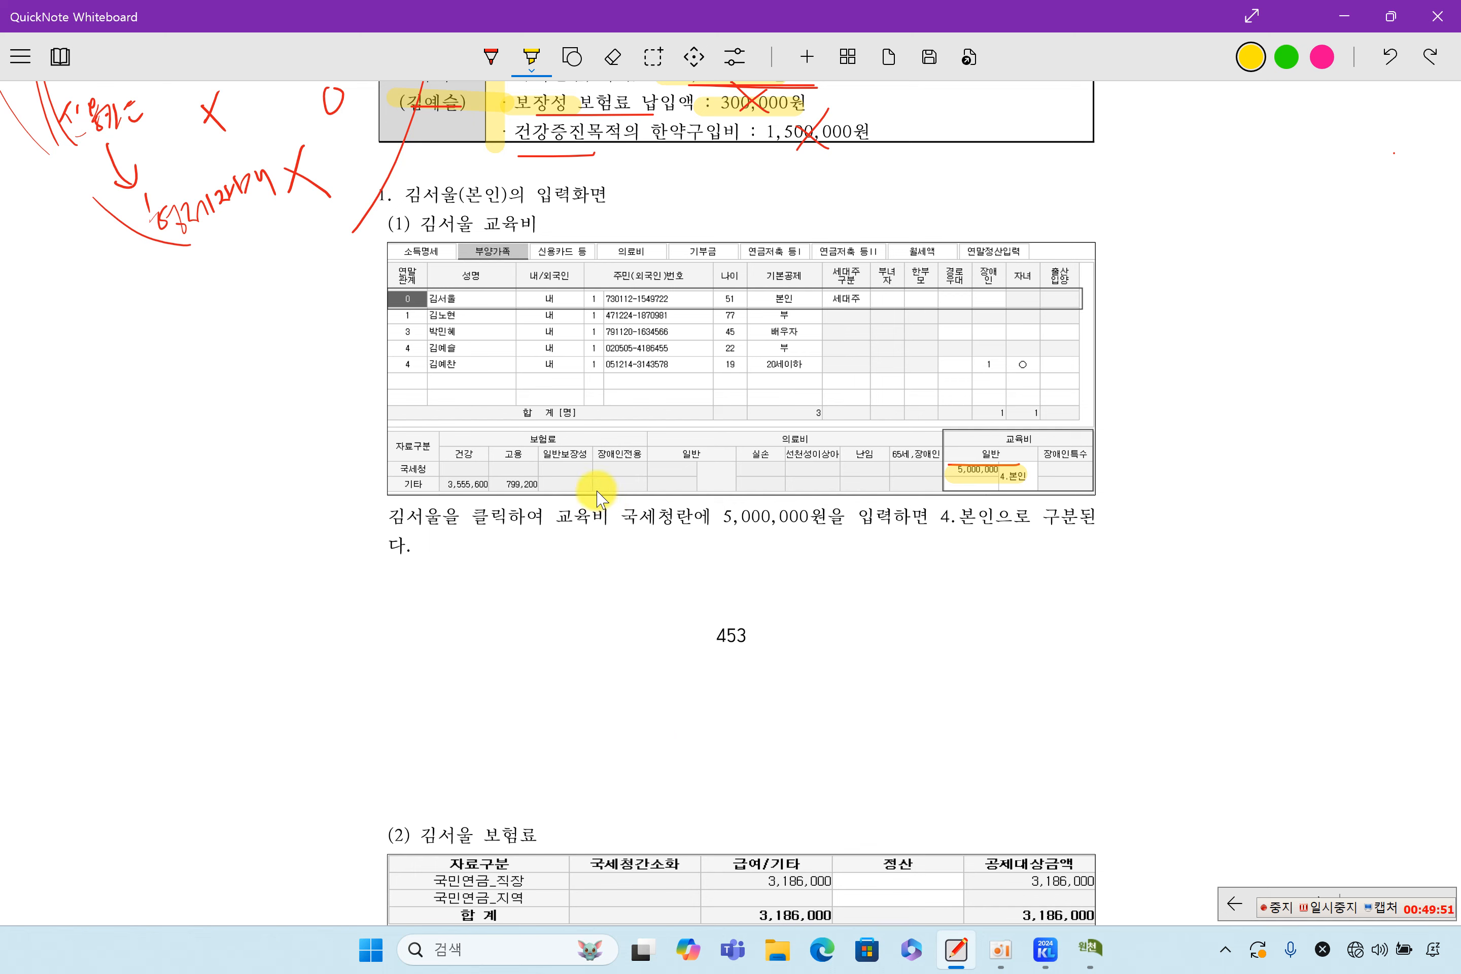
left_click_drag(623, 515, 856, 517)
scroll(832, 585, "down", 6)
scroll(832, 585, "up", 5)
left_click_drag(933, 414, 1082, 414)
scroll(817, 452, "down", 2)
scroll(815, 490, "down", 6)
Highlight the 600,000 protective insurance amount, the double-click instruction and the non-deductible savings insurance note
left_click_drag(611, 314, 701, 309)
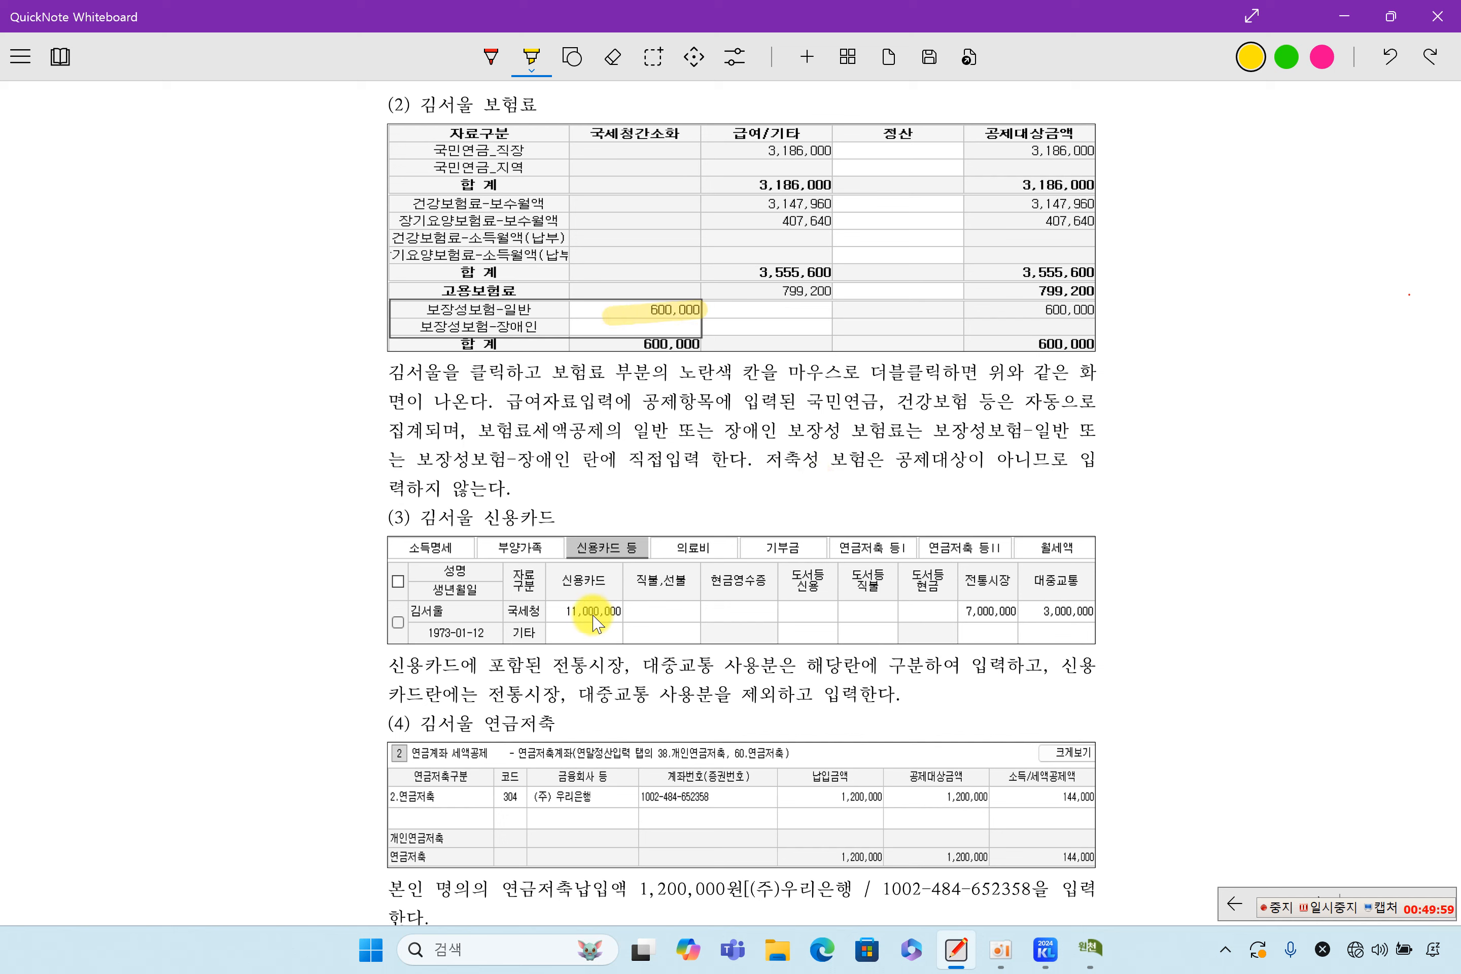
left_click_drag(748, 373, 988, 373)
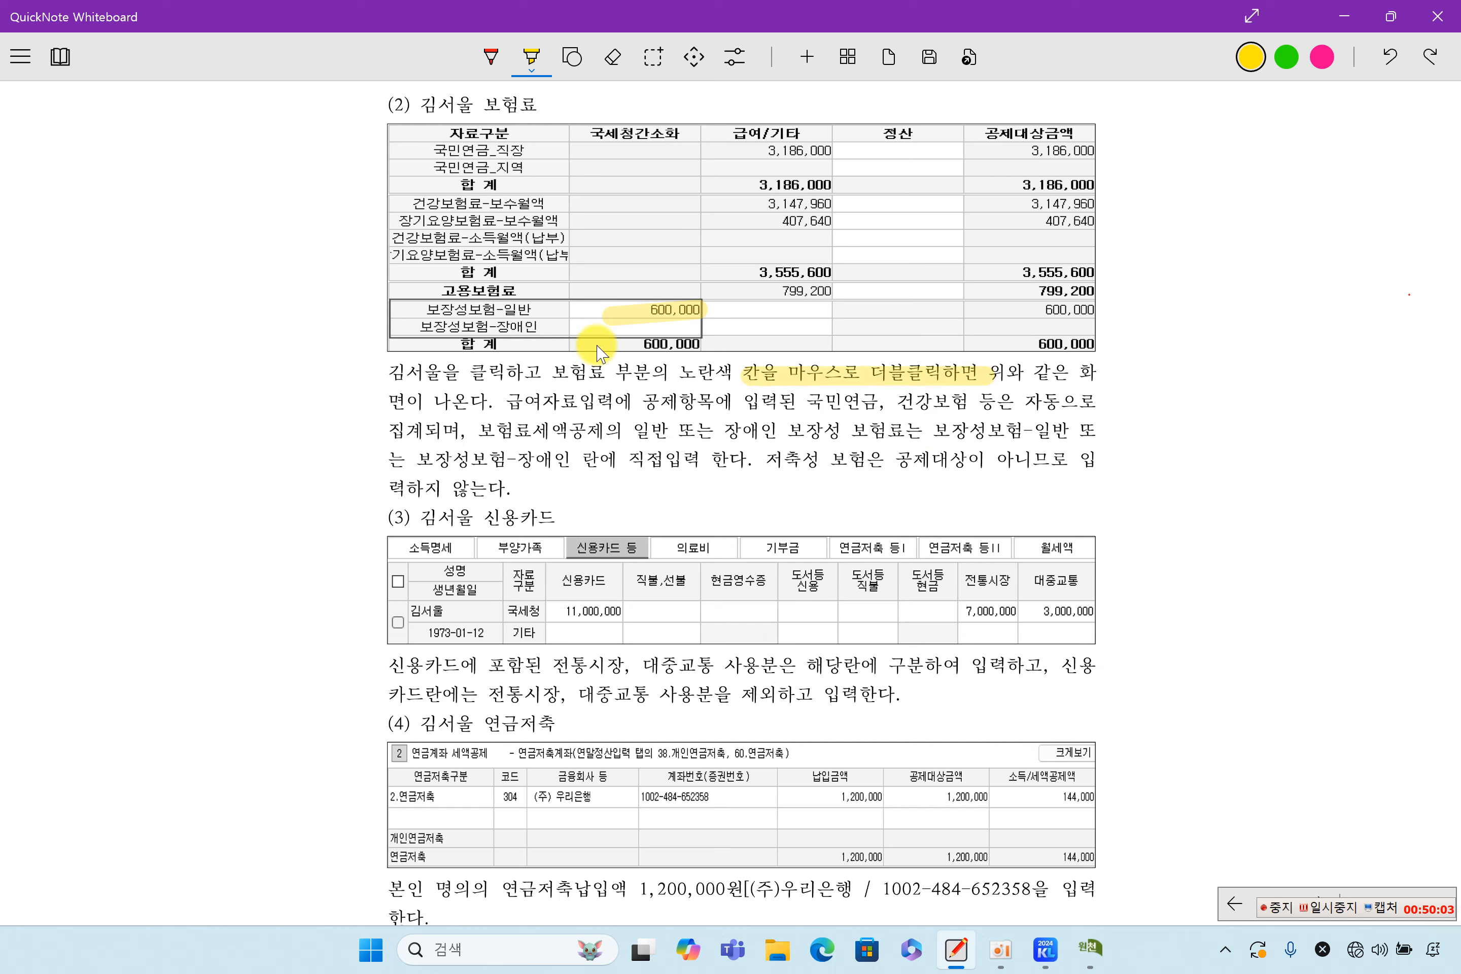
left_click_drag(738, 459, 1044, 462)
left_click_drag(397, 488, 512, 488)
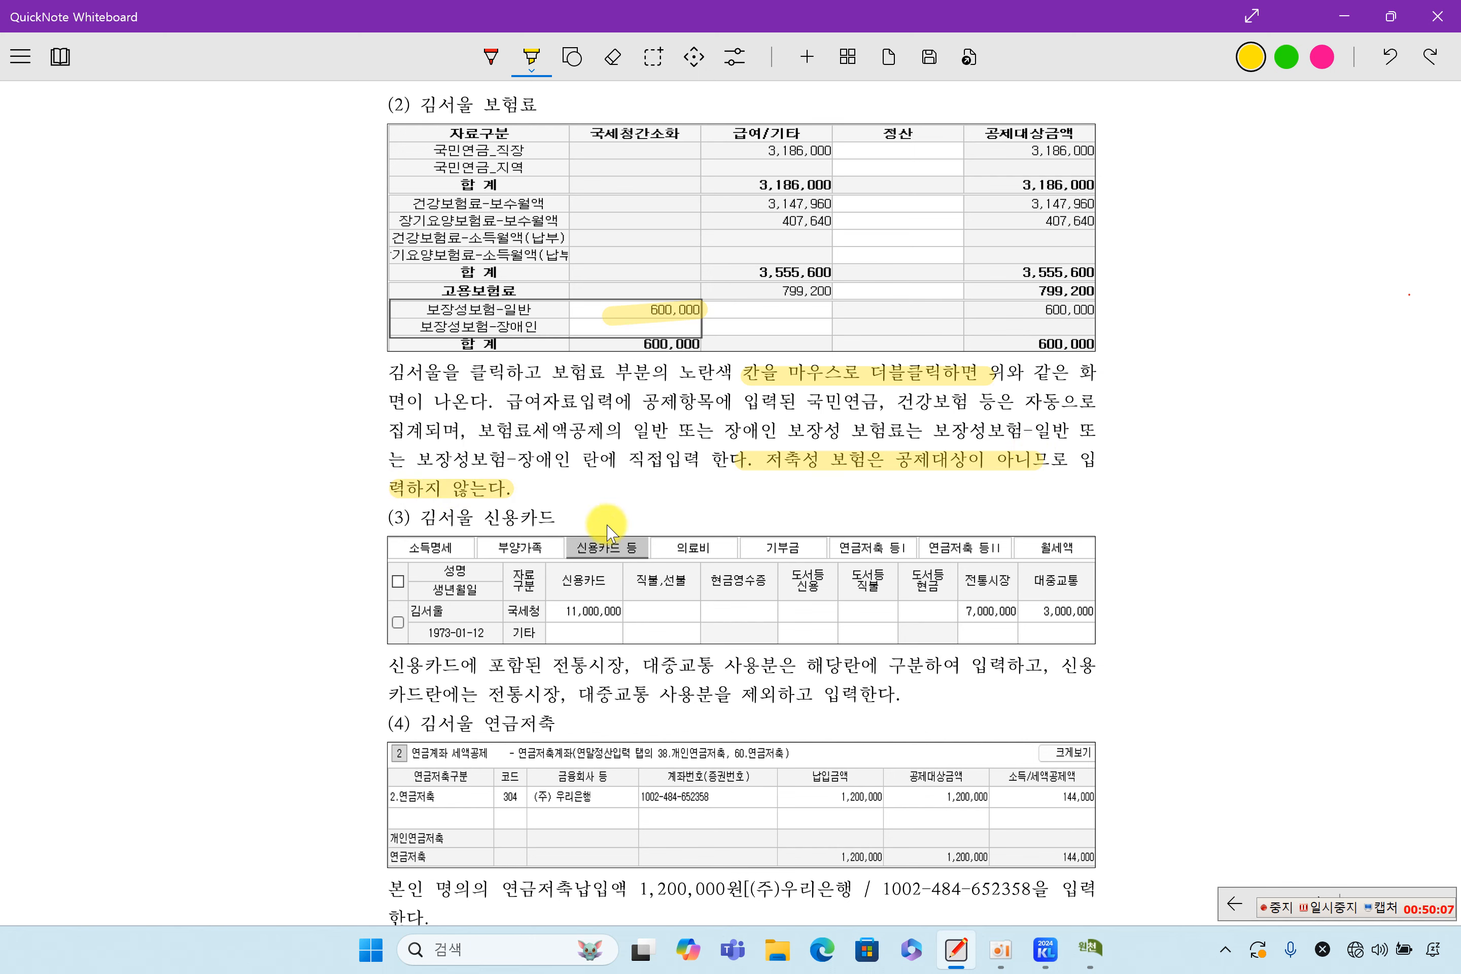
scroll(730, 584, "down", 4)
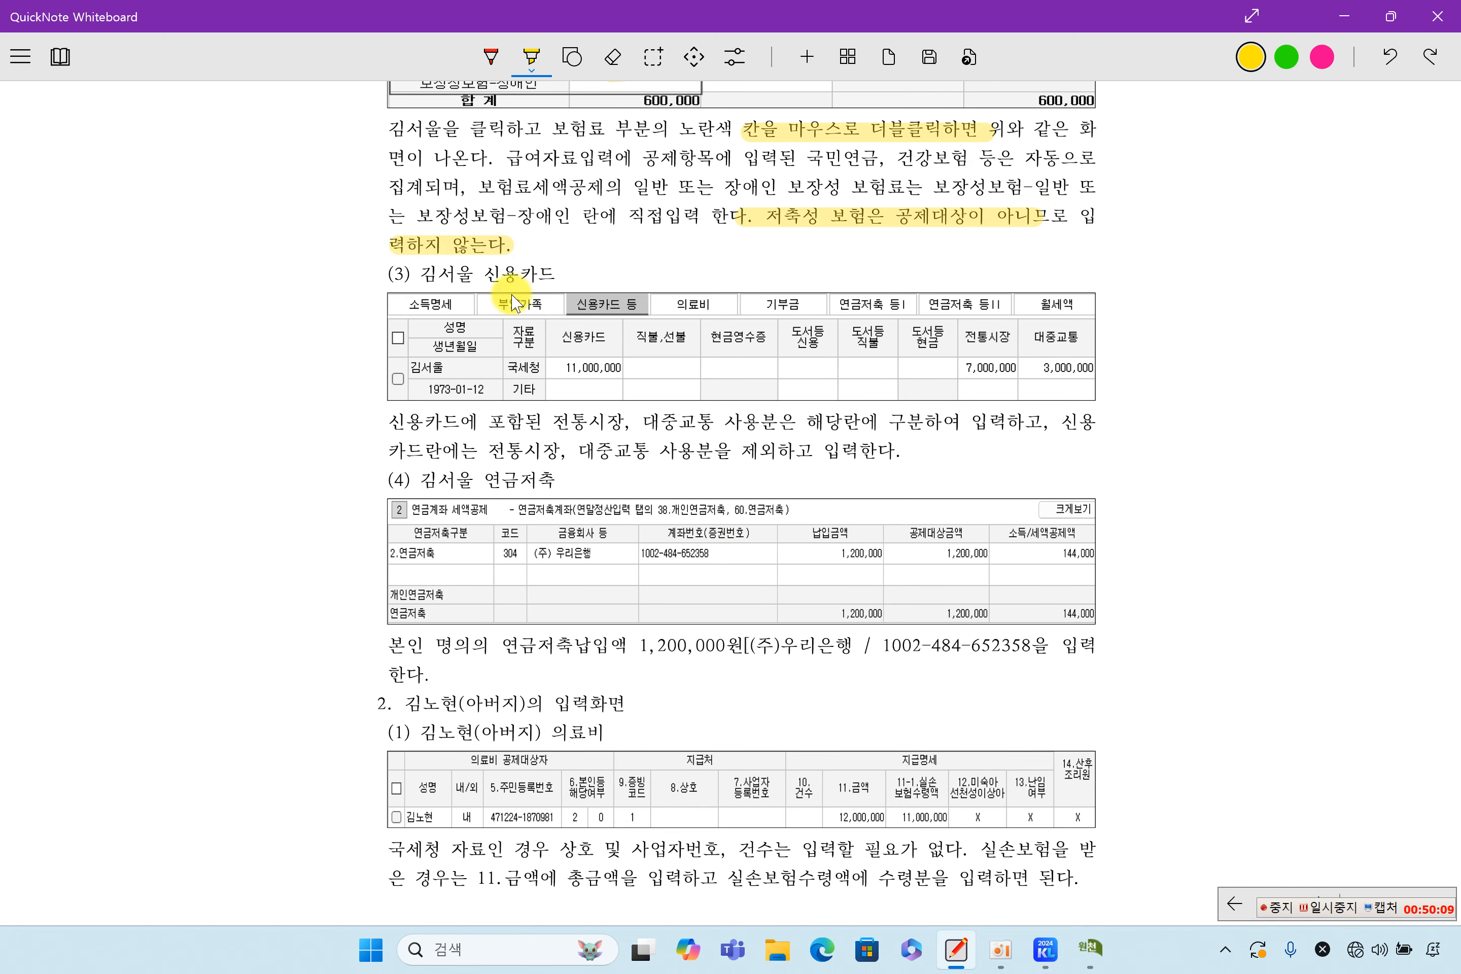
Highlight the traditional market and transit amounts, and the 2.연금저축 entry with its 1,200,000 payment
left_click_drag(950, 368, 1127, 371)
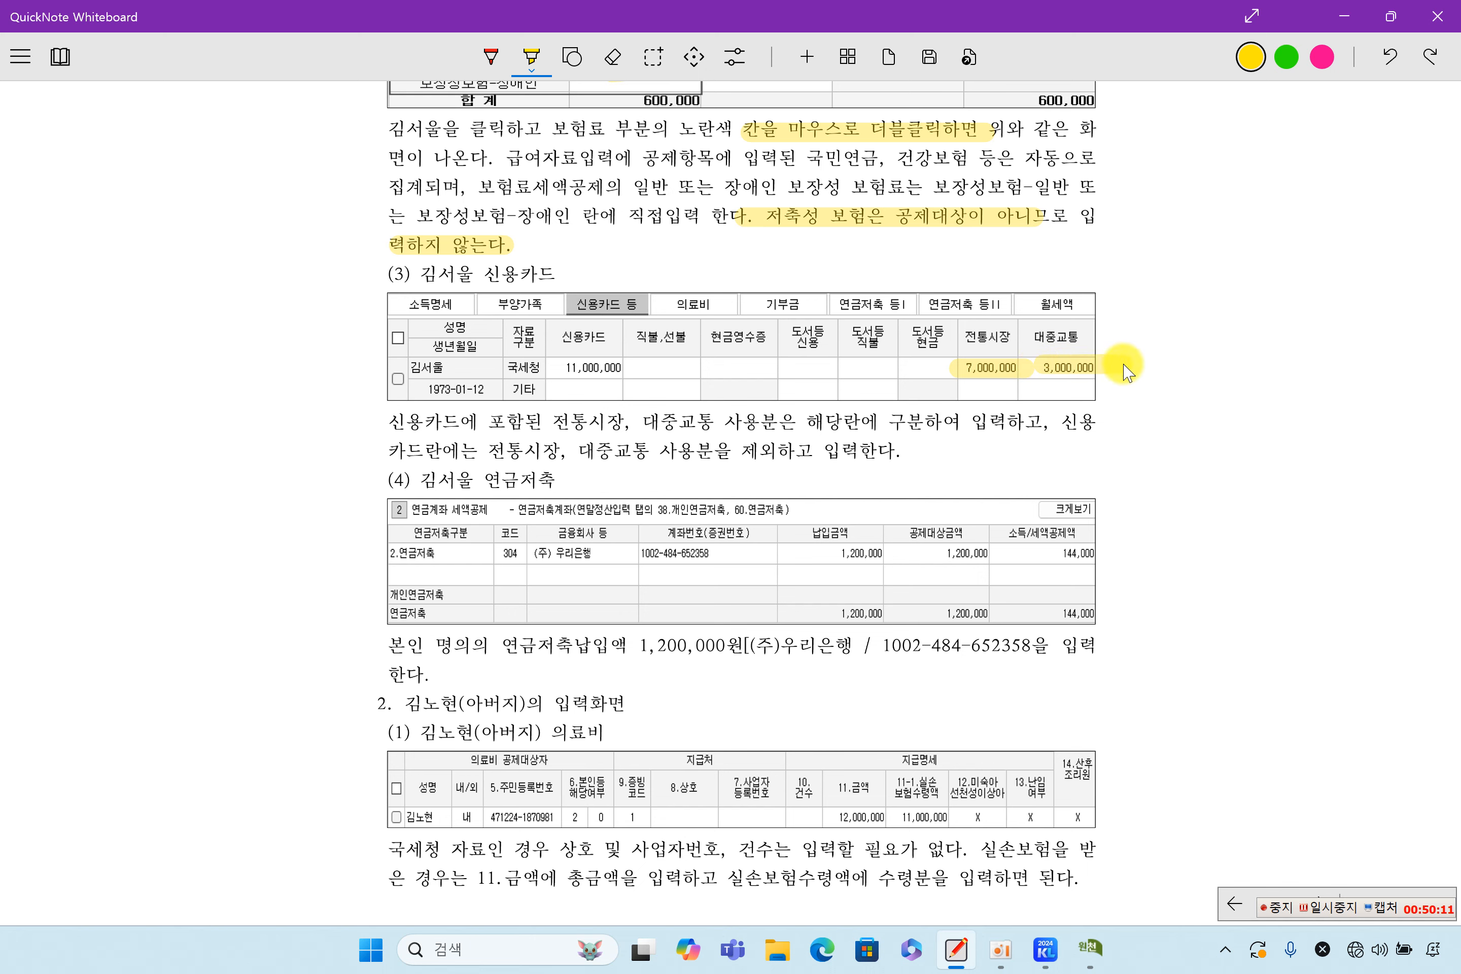
left_click_drag(790, 423, 1044, 423)
scroll(789, 521, "down", 2)
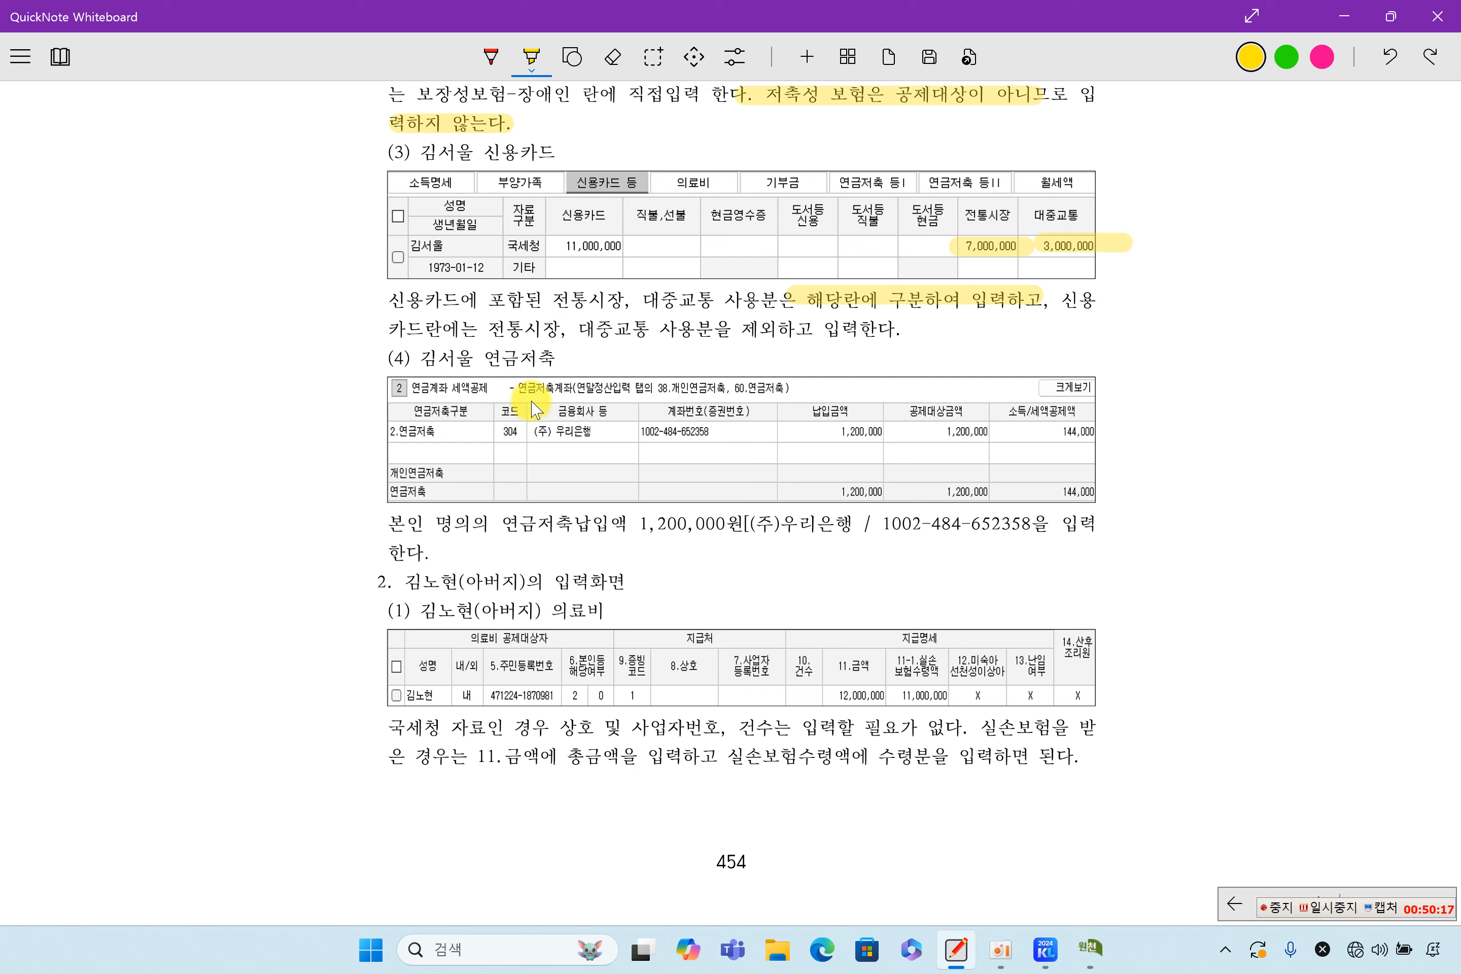
left_click_drag(396, 434, 464, 439)
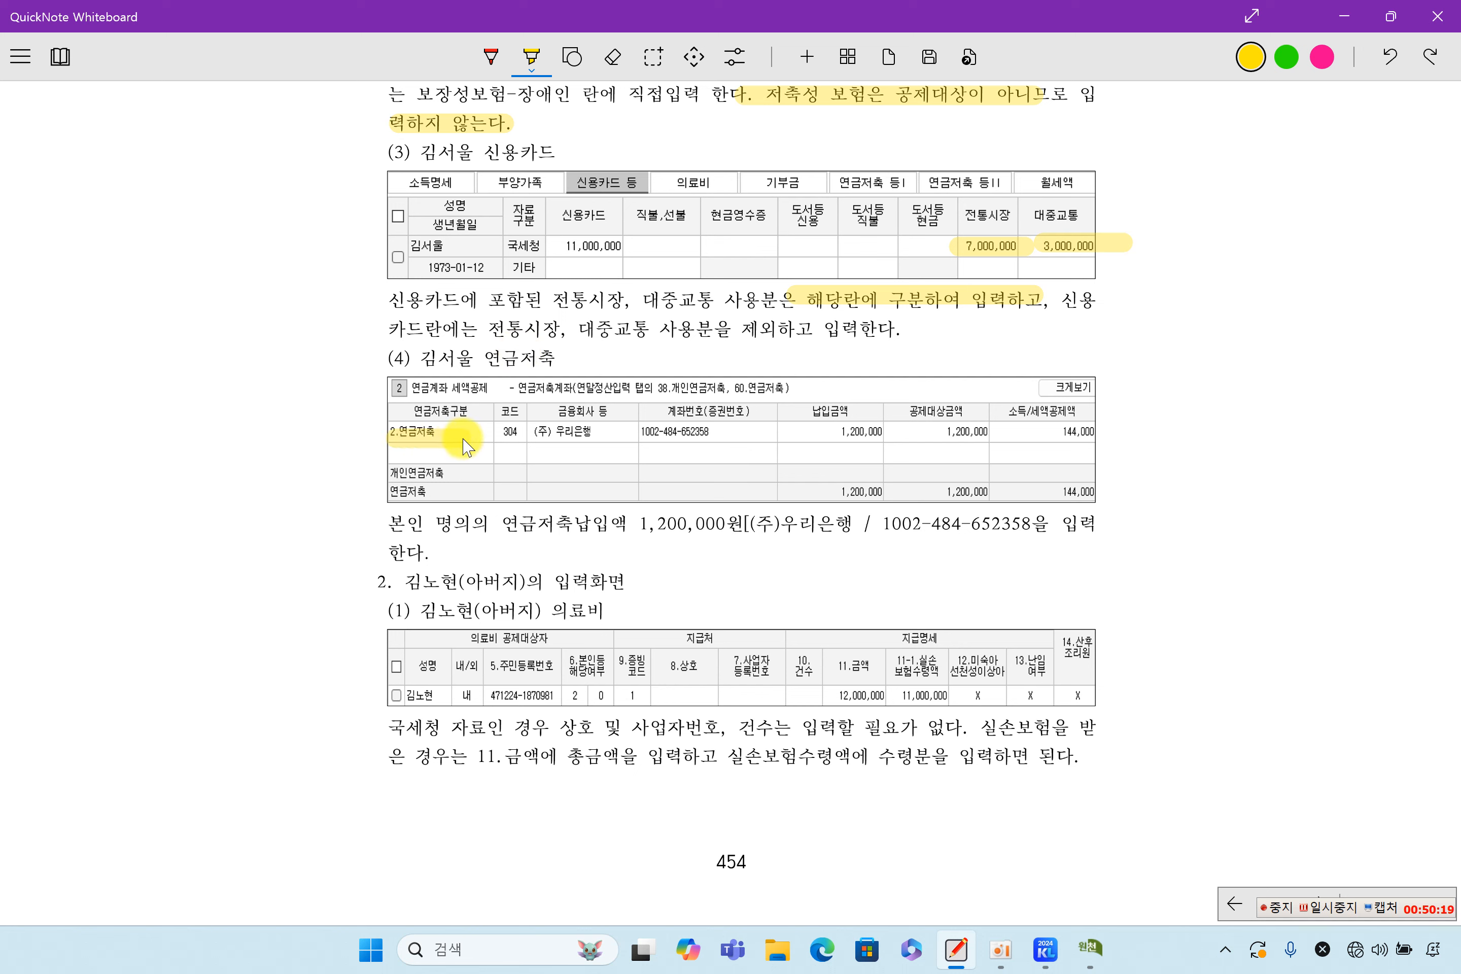
left_click_drag(624, 437, 918, 439)
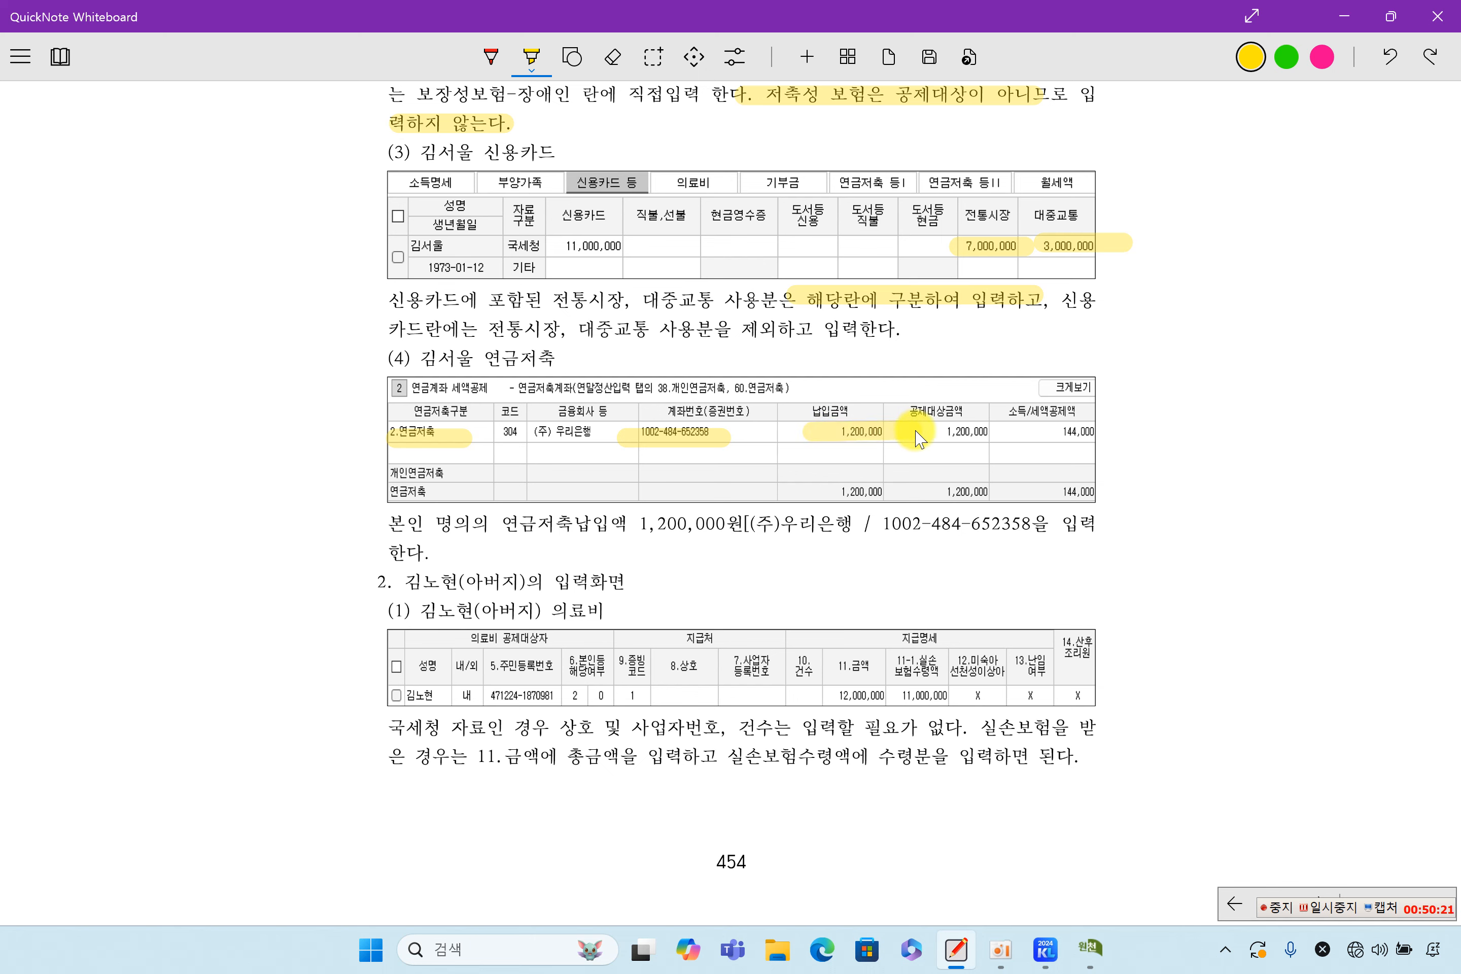
scroll(811, 545, "down", 3)
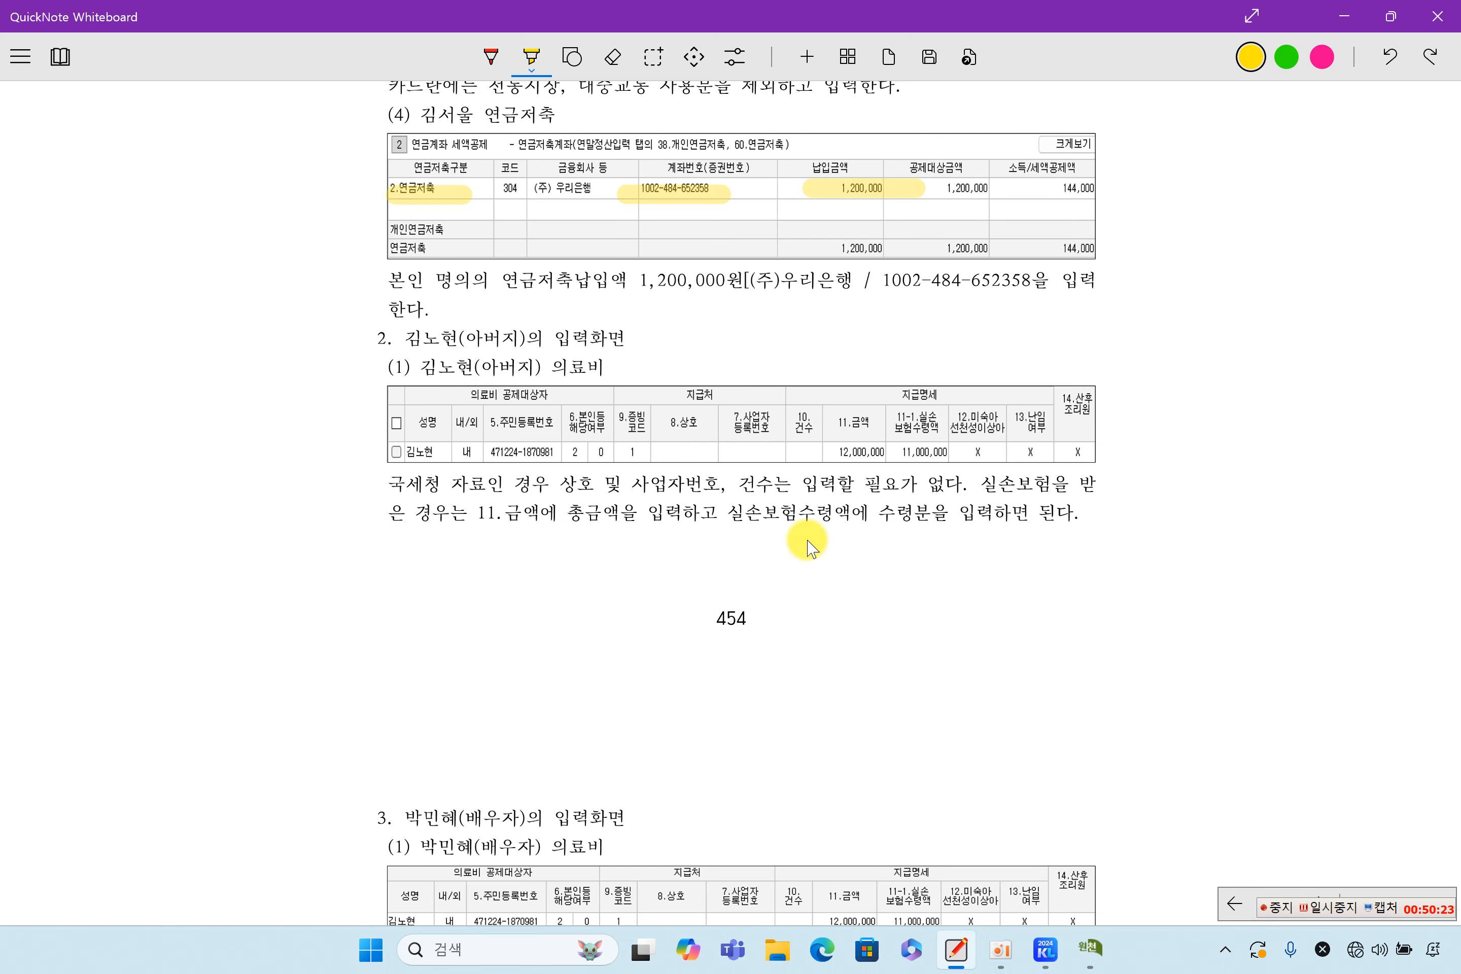
scroll(809, 547, "down", 2)
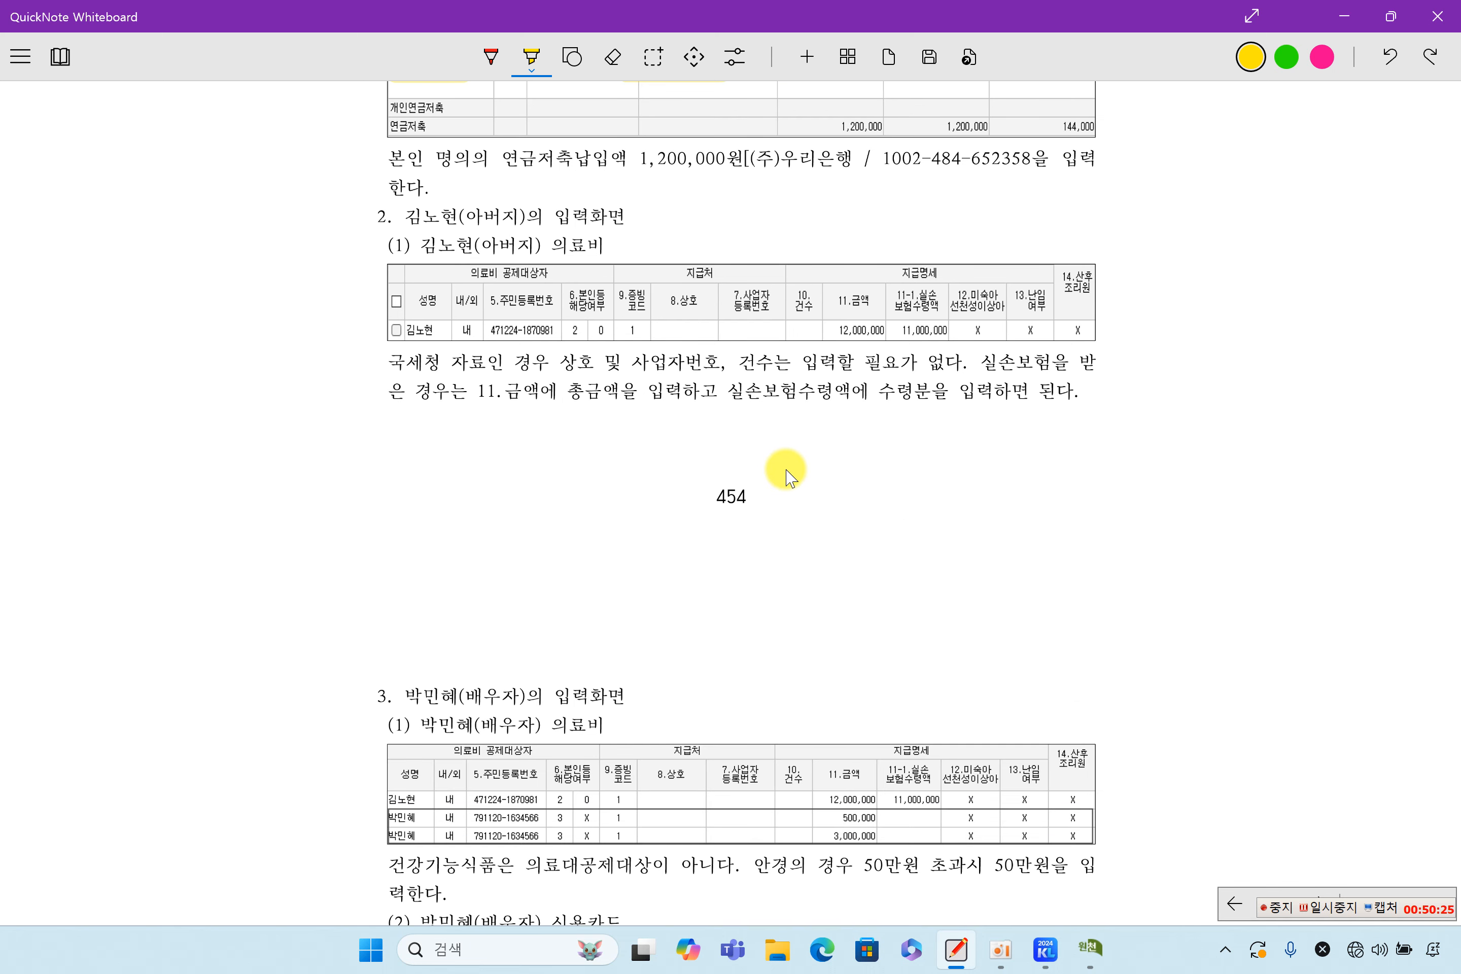
Highlight the father's 12,000,000 and 11,000,000 medical amounts, the reimbursement note, and the spouse's 500,000 eyeglass limit
left_click_drag(816, 325, 954, 331)
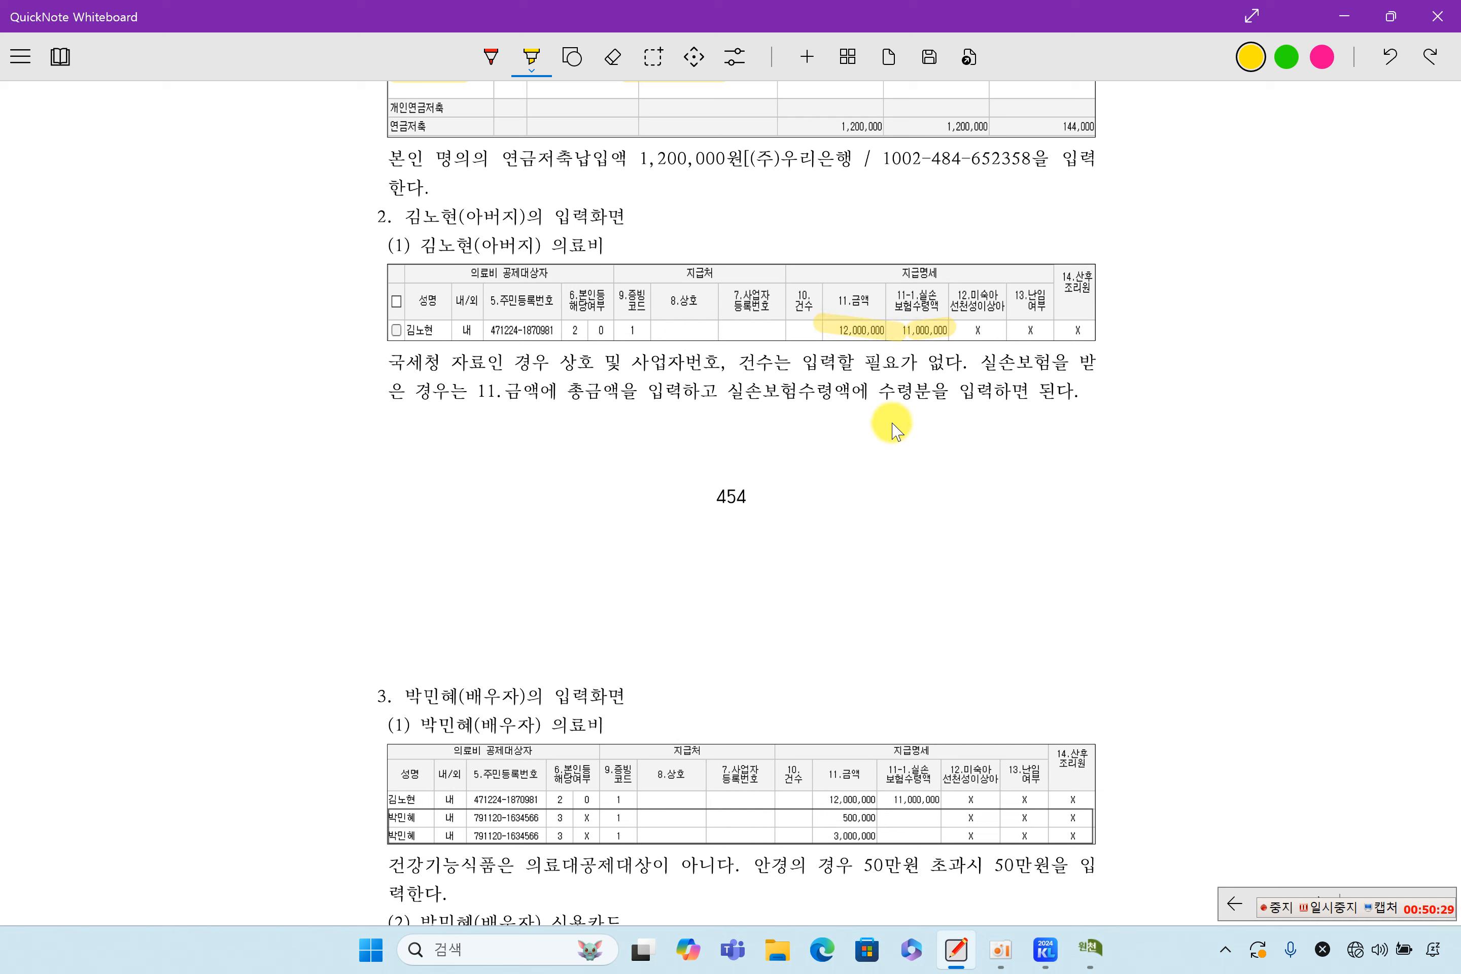
left_click_drag(752, 393, 1088, 394)
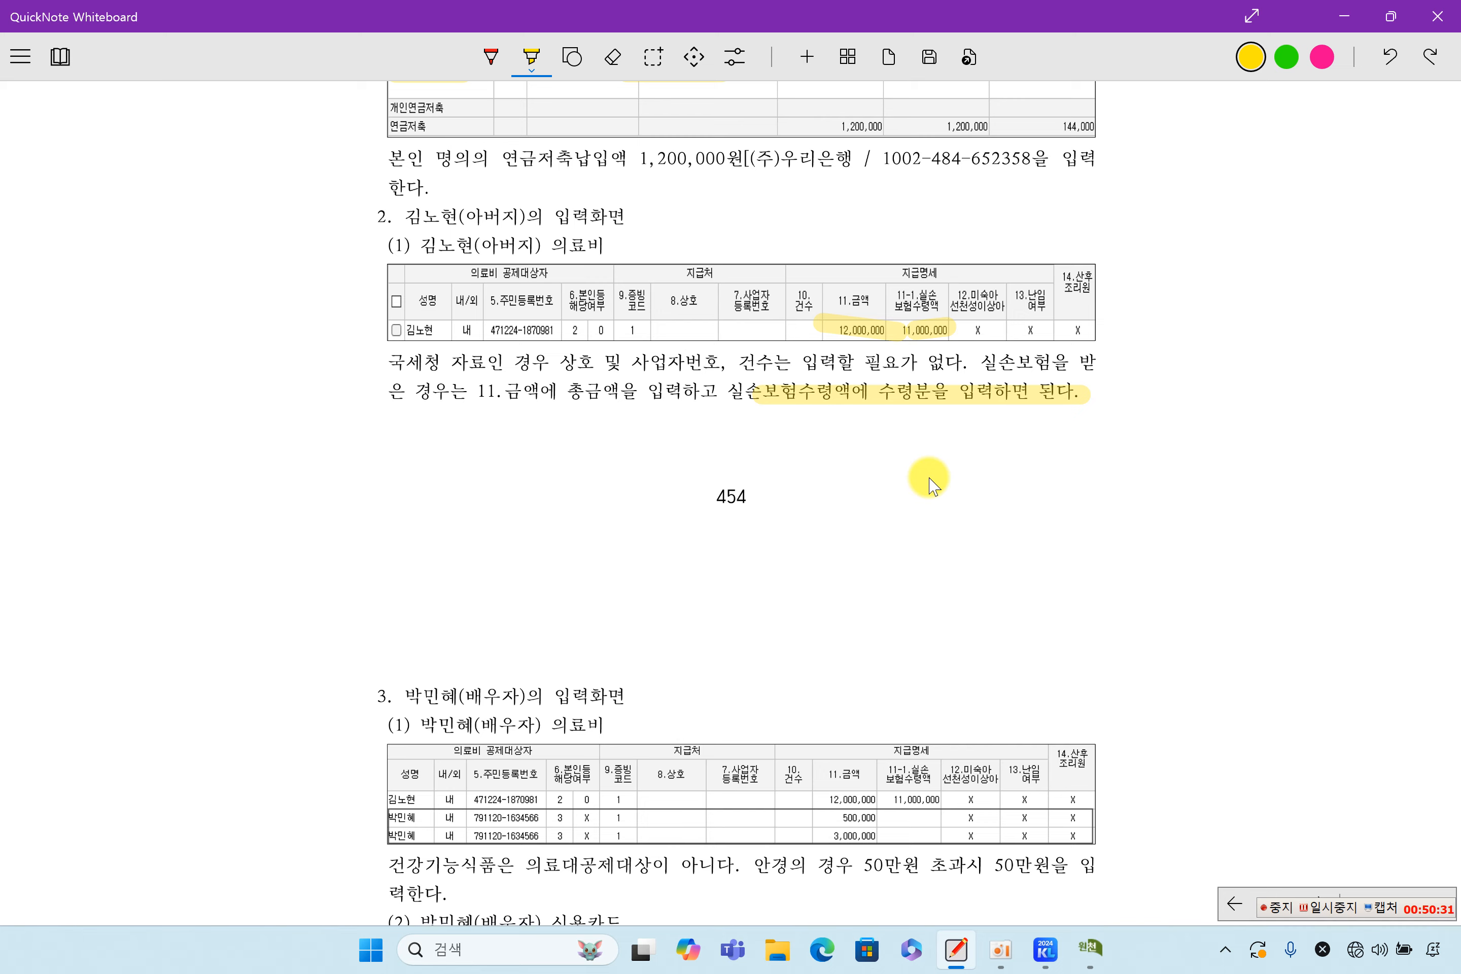
scroll(929, 484, "down", 8)
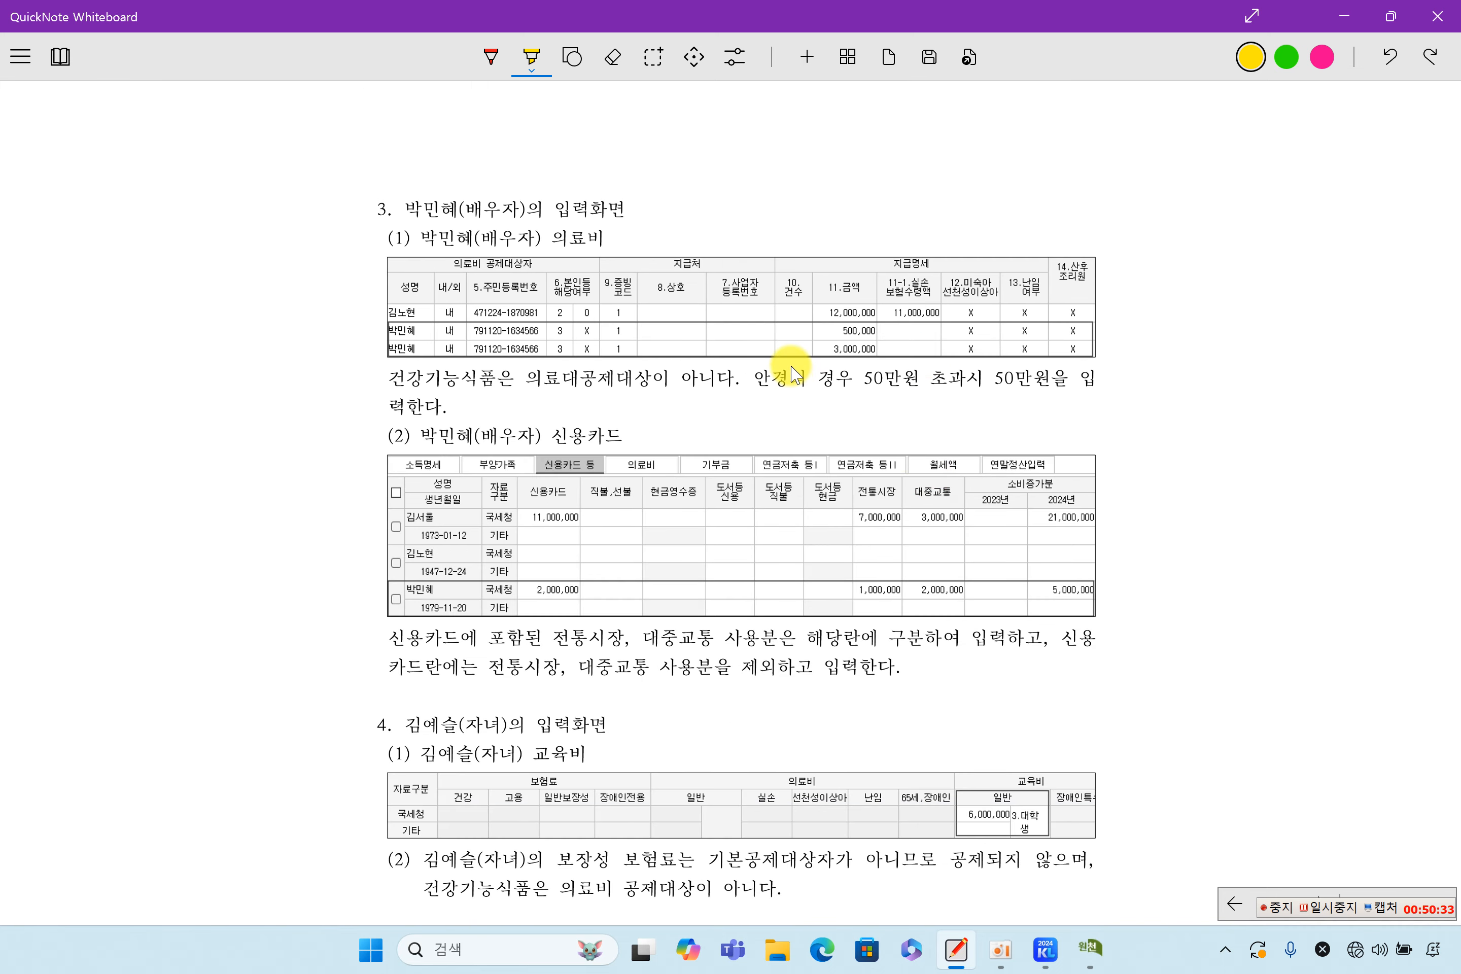
left_click_drag(826, 335, 887, 331)
left_click_drag(743, 384, 1109, 379)
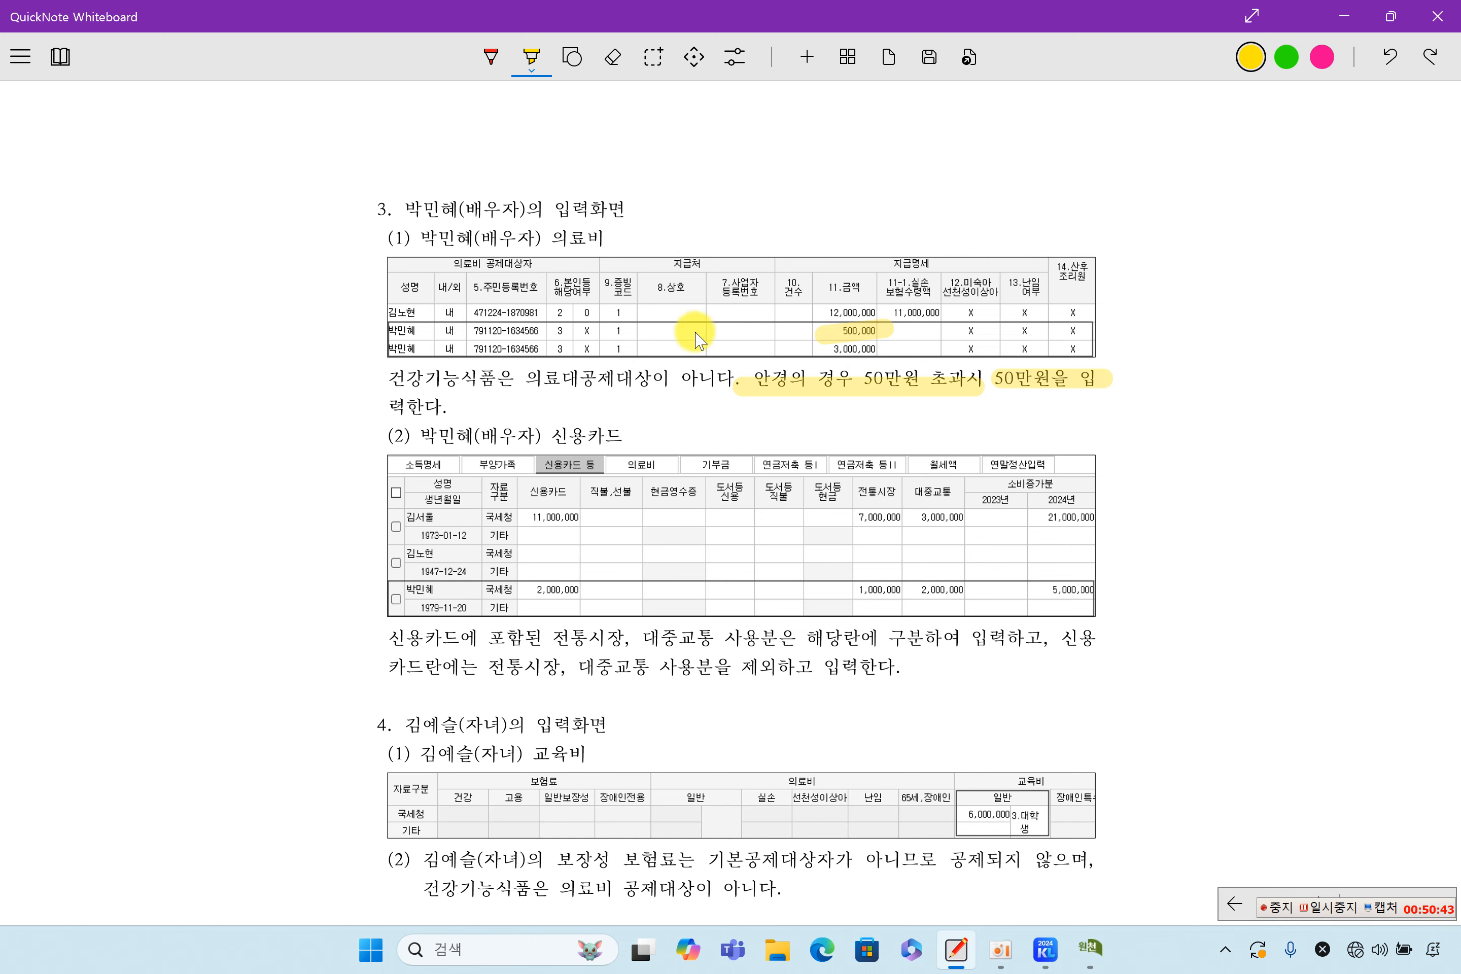
scroll(813, 495, "down", 2)
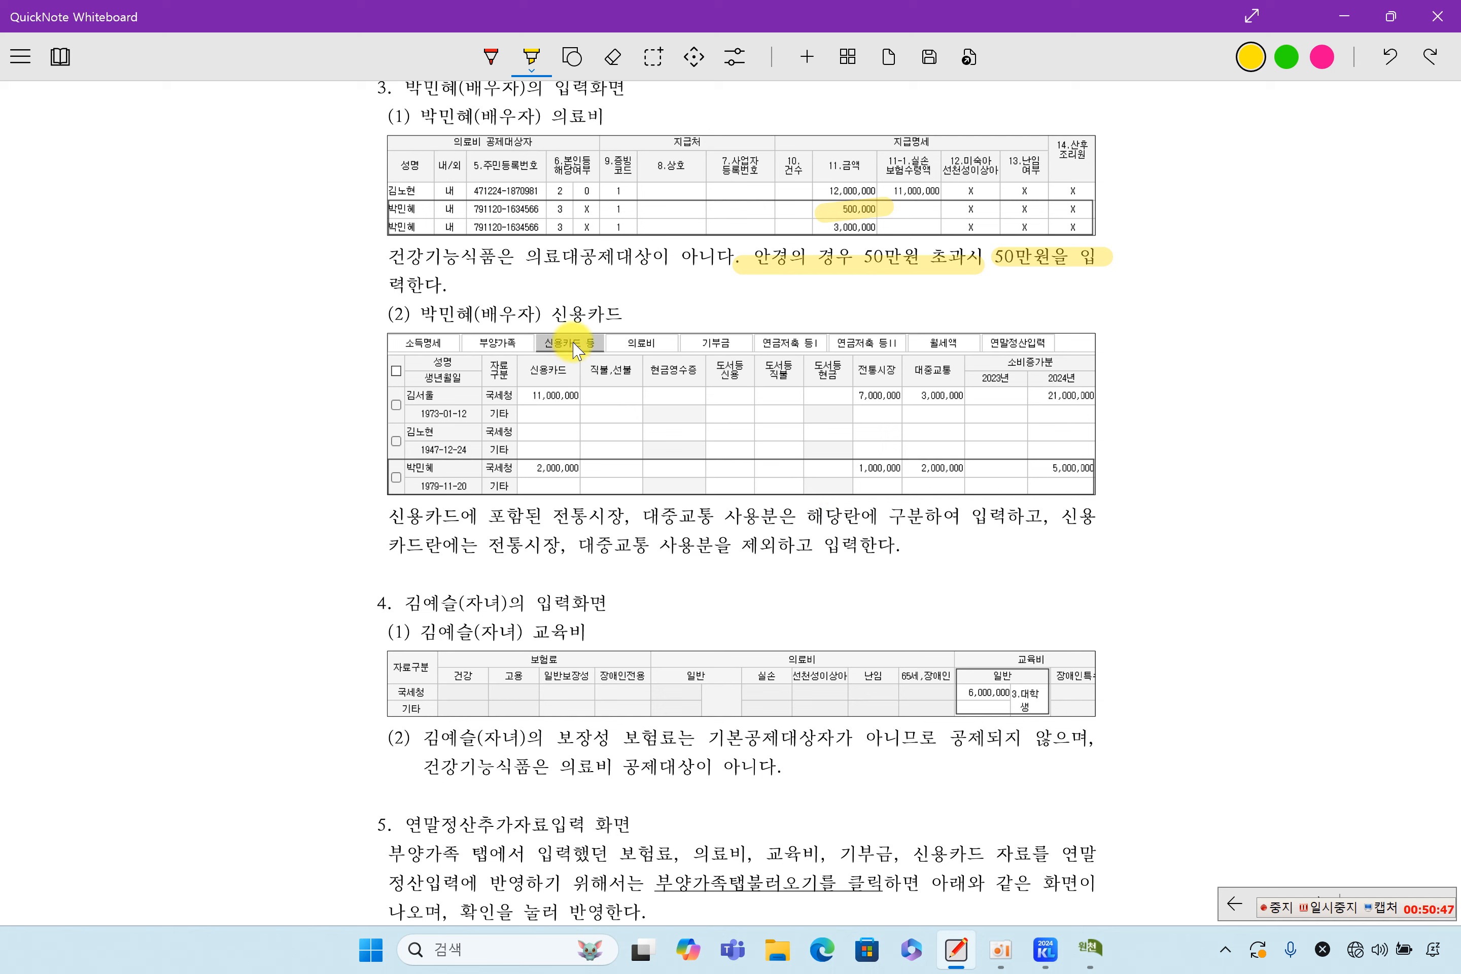
Highlight the spouse's 2,000,000 card, market and transit amounts, and the separate-entry instruction
left_click_drag(522, 467, 586, 468)
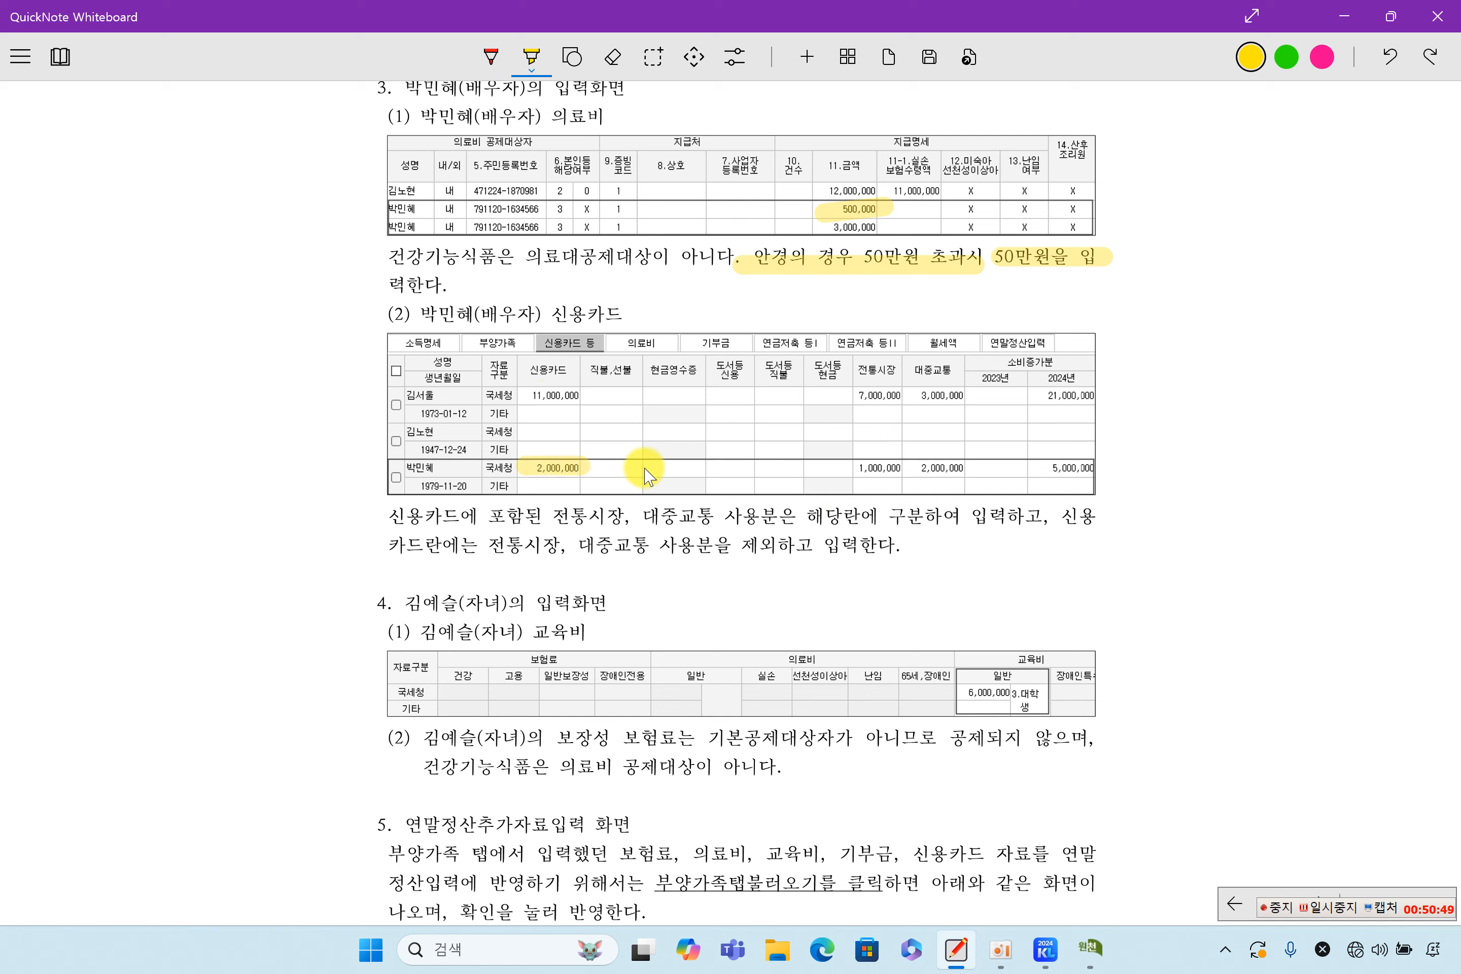
left_click_drag(855, 467, 965, 468)
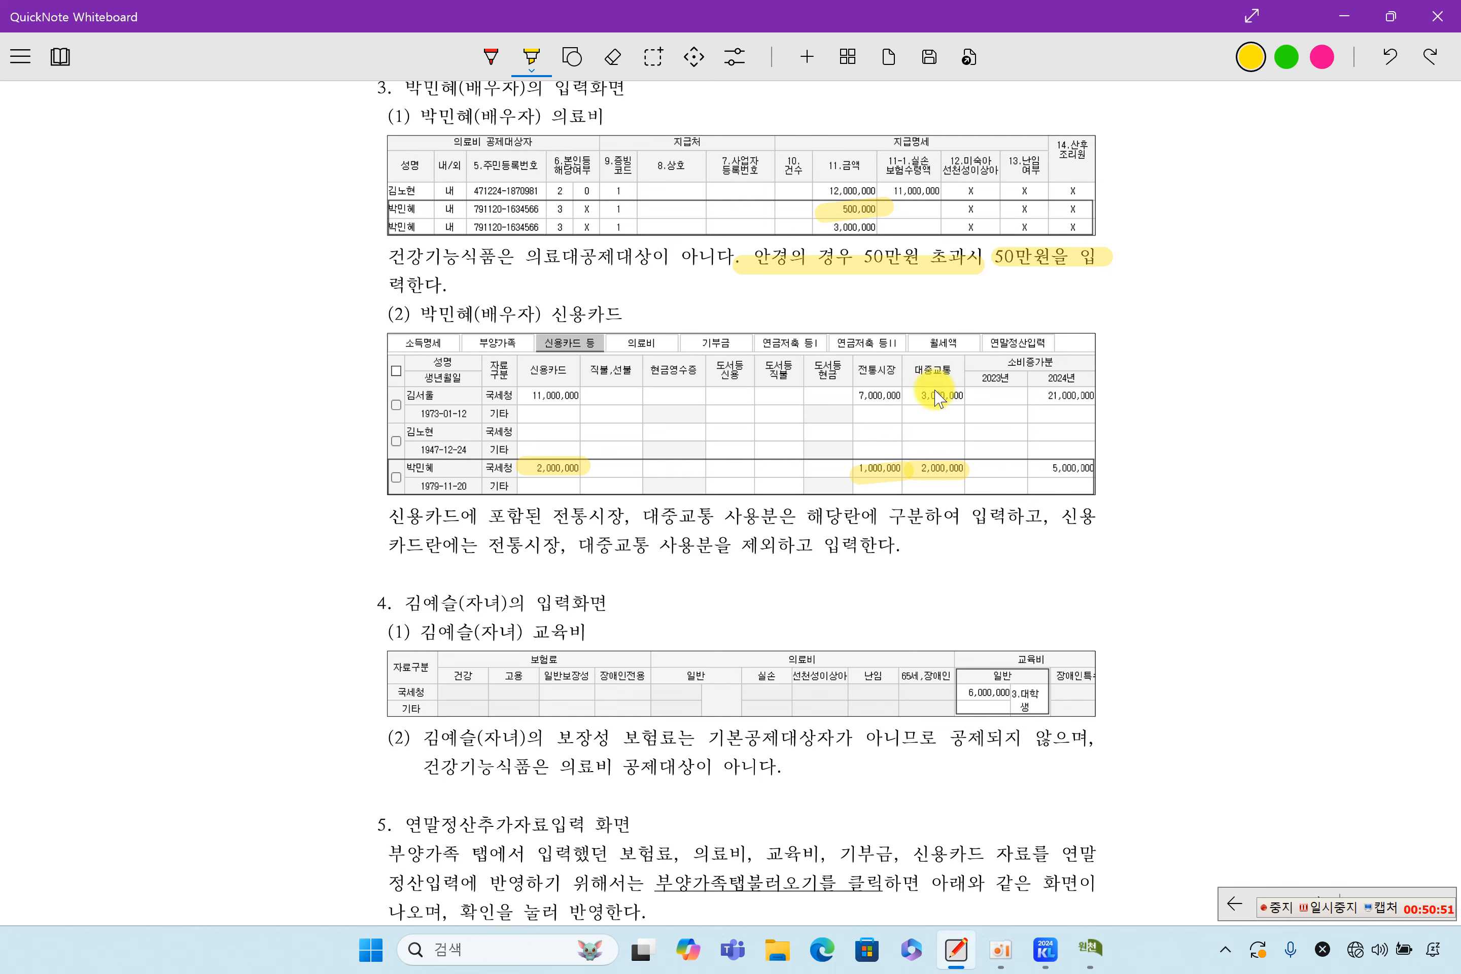
left_click_drag(718, 535, 1047, 530)
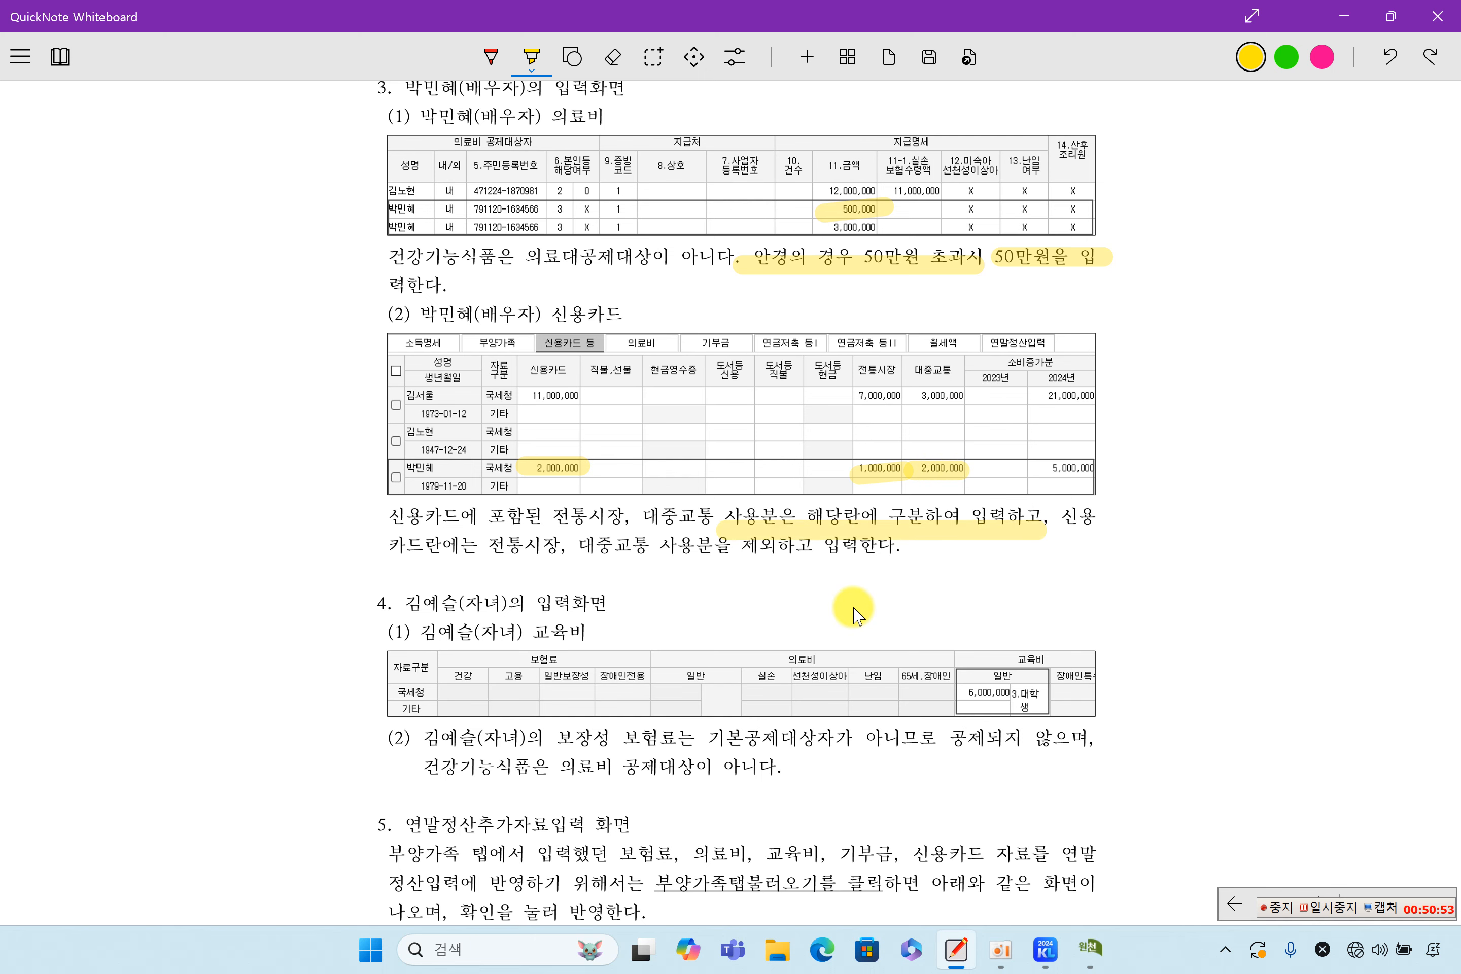
scroll(853, 616, "down", 3)
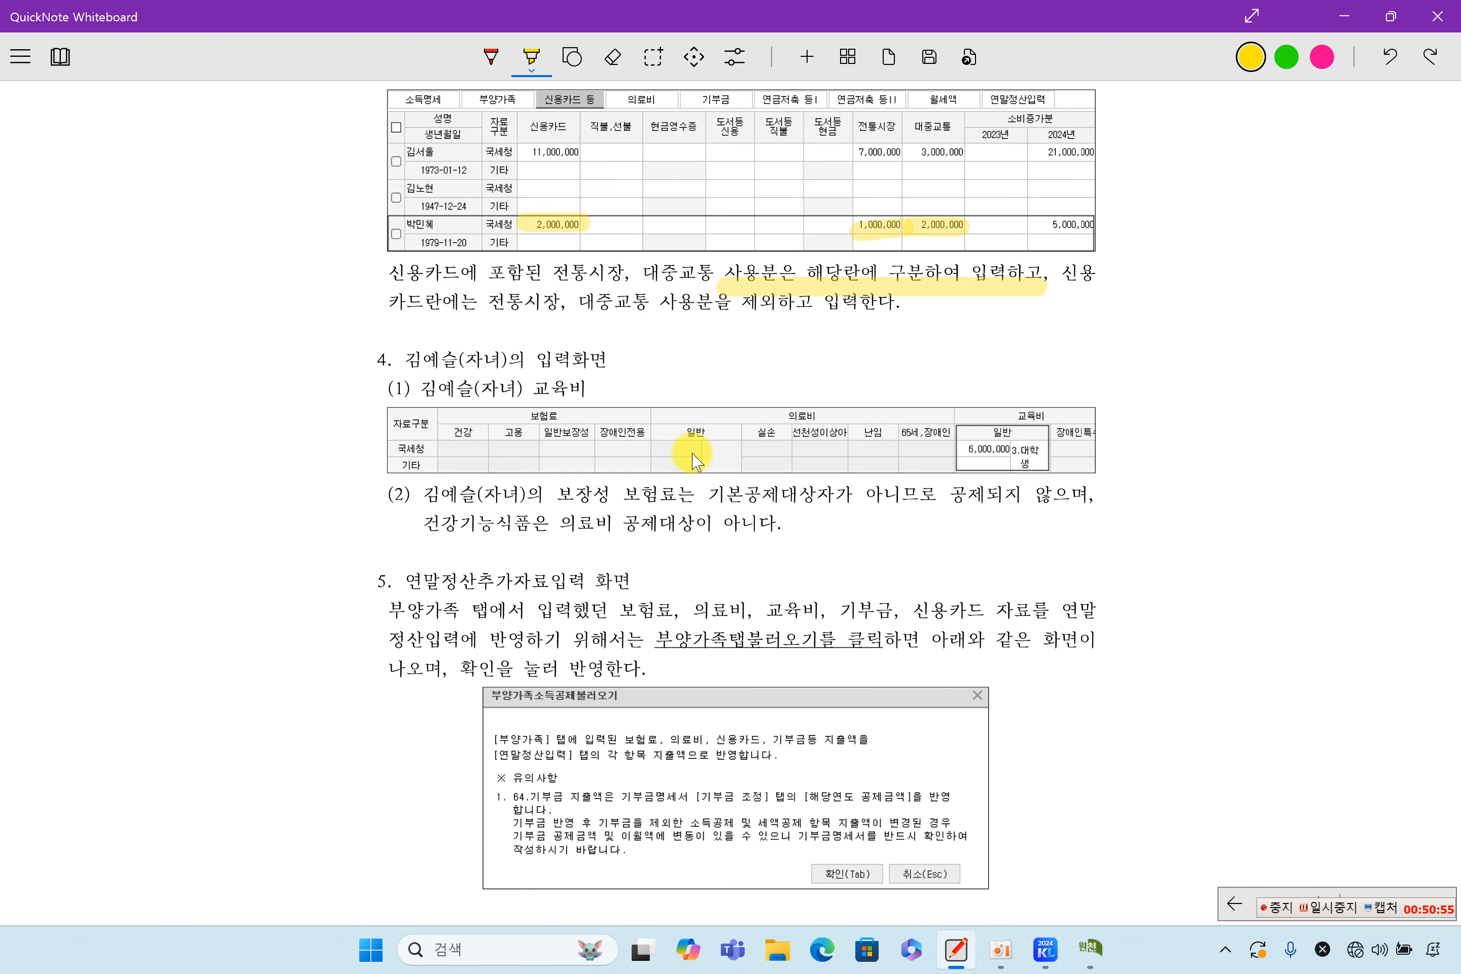
Highlight the child's 6,000,000 국세청 education cost, 3.대학 category, and the non-deductible insurance and supplement notes
left_click_drag(962, 453, 1014, 454)
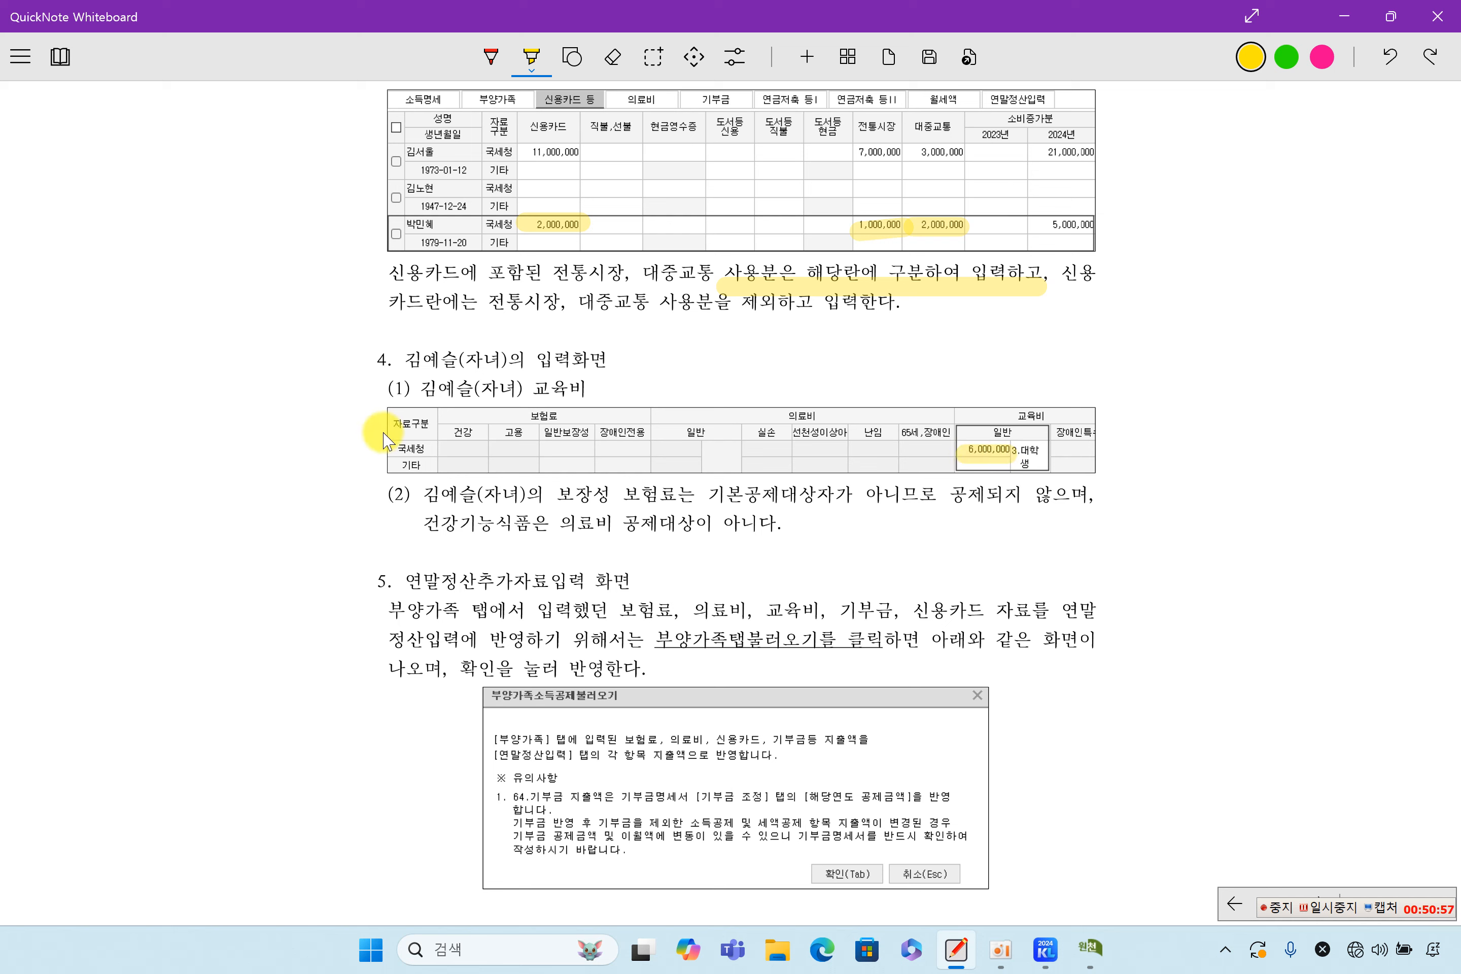
left_click_drag(378, 444, 457, 444)
left_click_drag(1013, 447, 1065, 445)
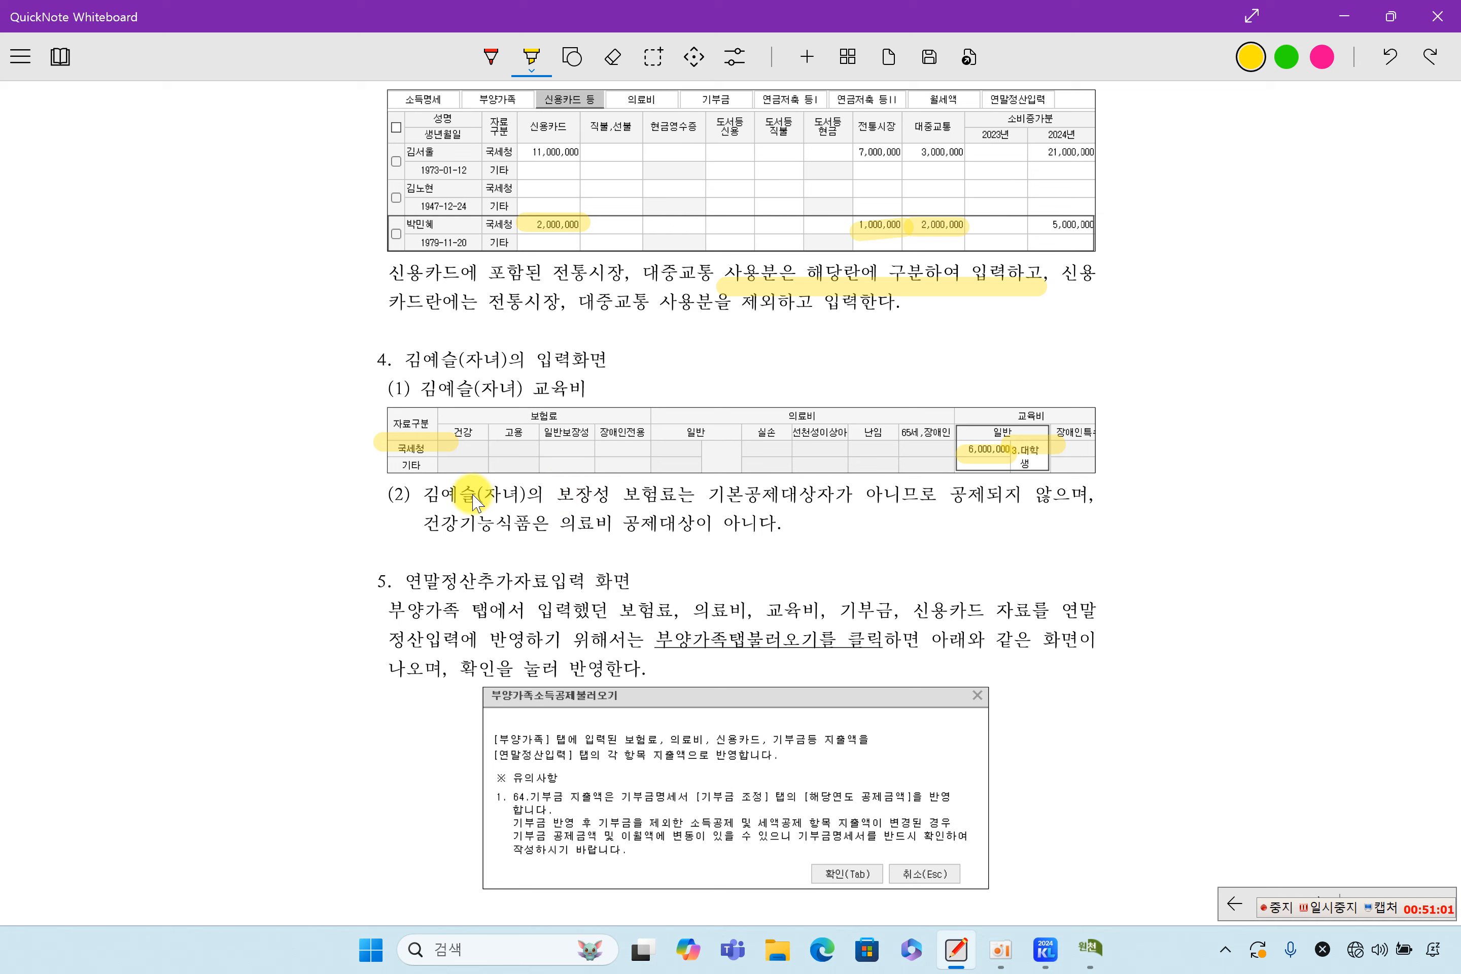
left_click_drag(541, 495, 849, 494)
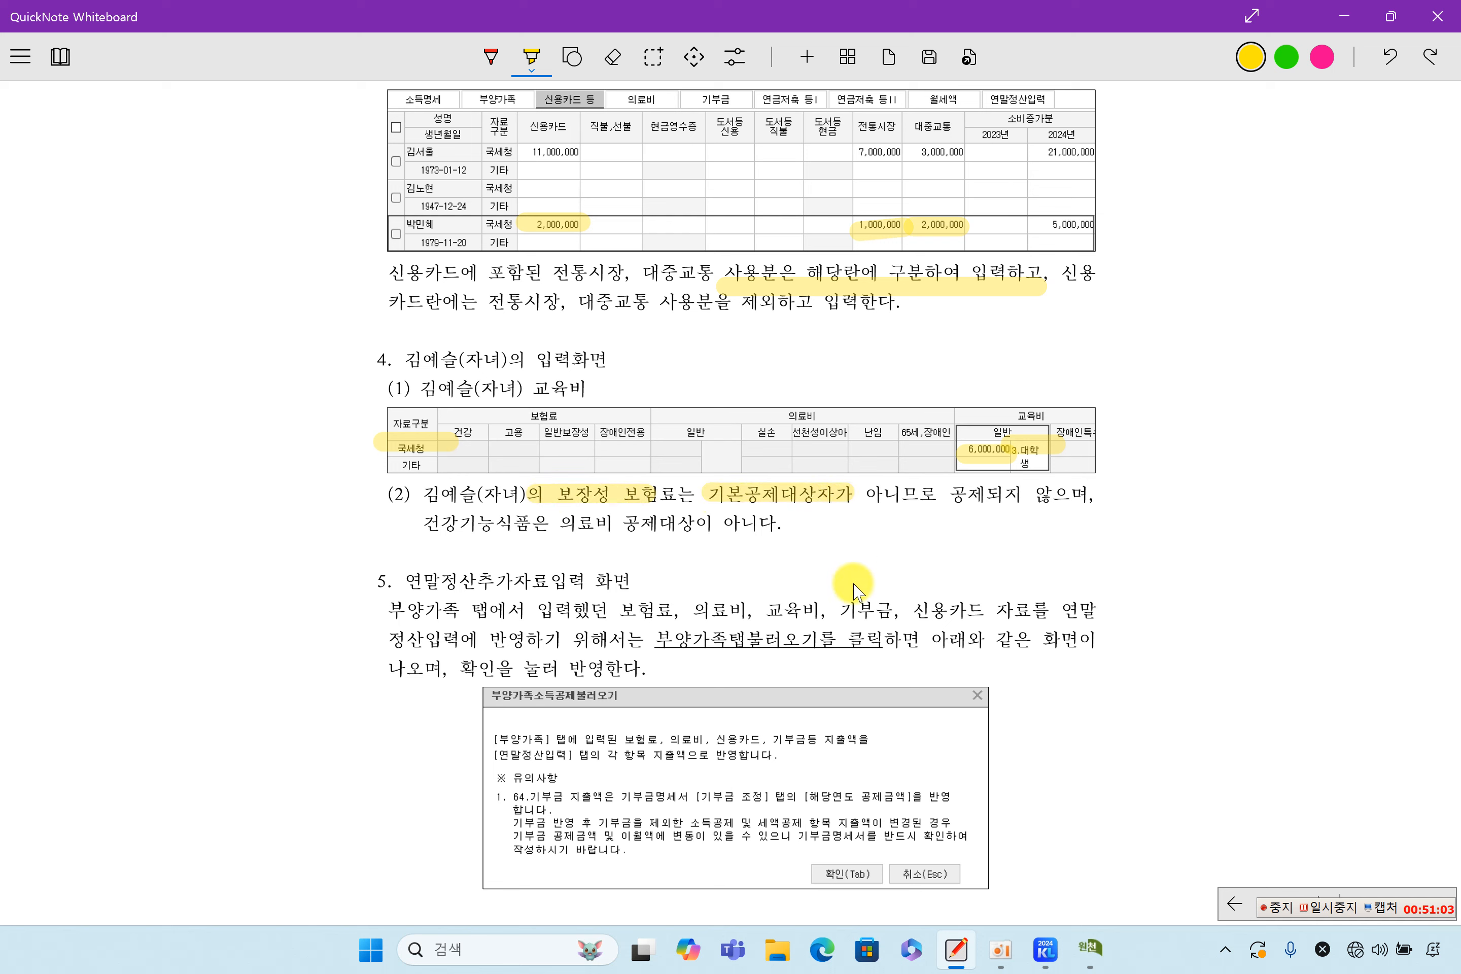
left_click_drag(420, 526, 470, 528)
left_click_drag(560, 523, 725, 528)
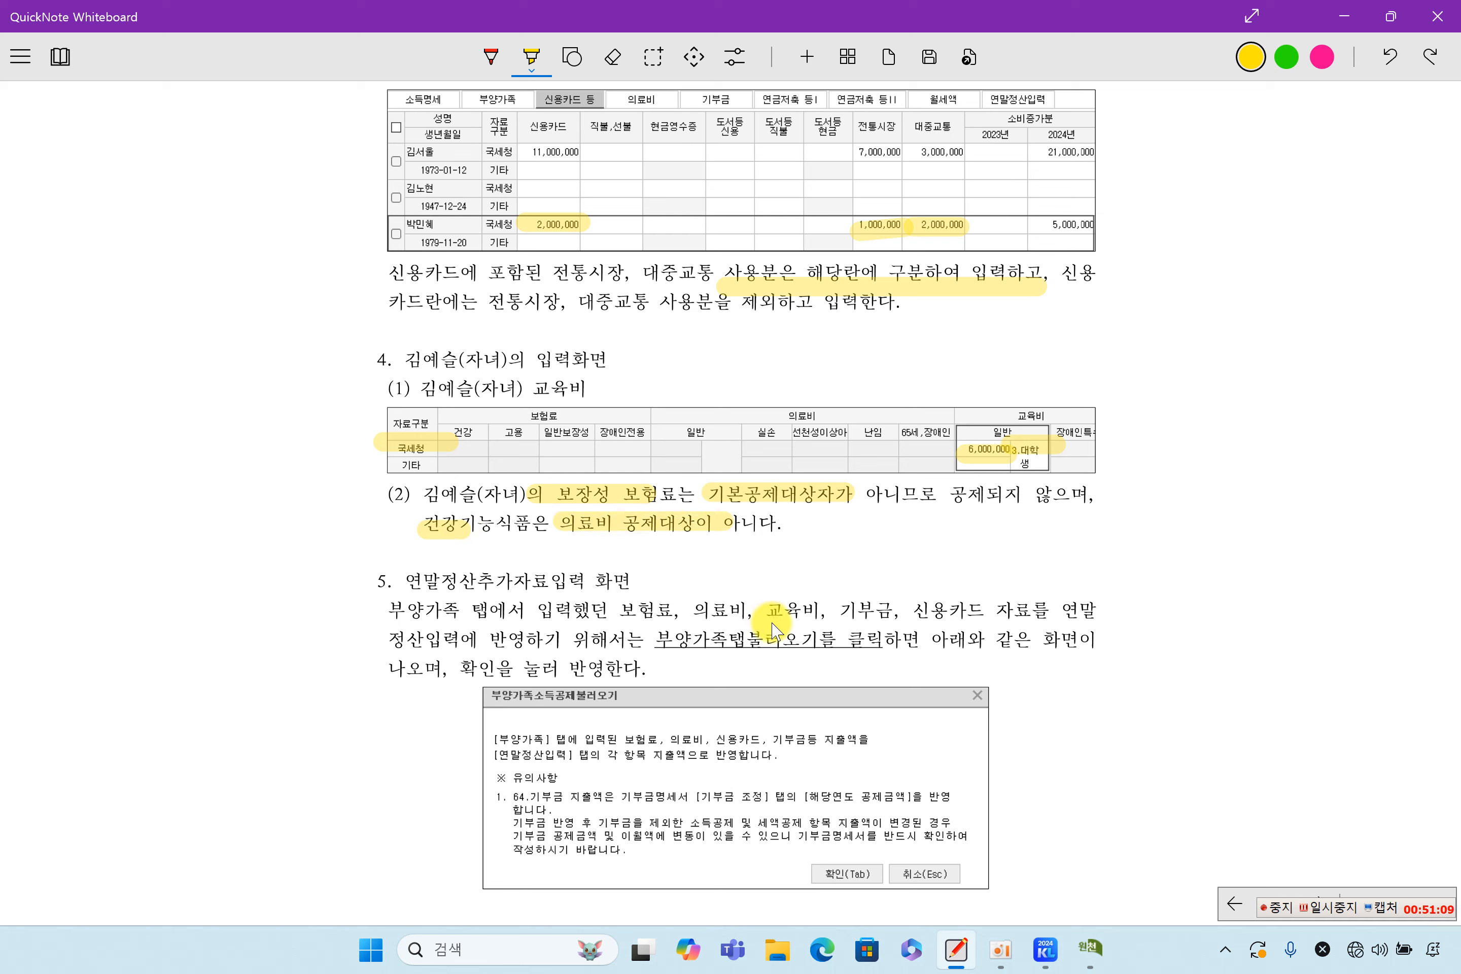
Draw a divider and highlight section 5's 연말정산추가자료 heading and the 부양가족탭불러오기 instructions
left_click_drag(342, 551, 1216, 551)
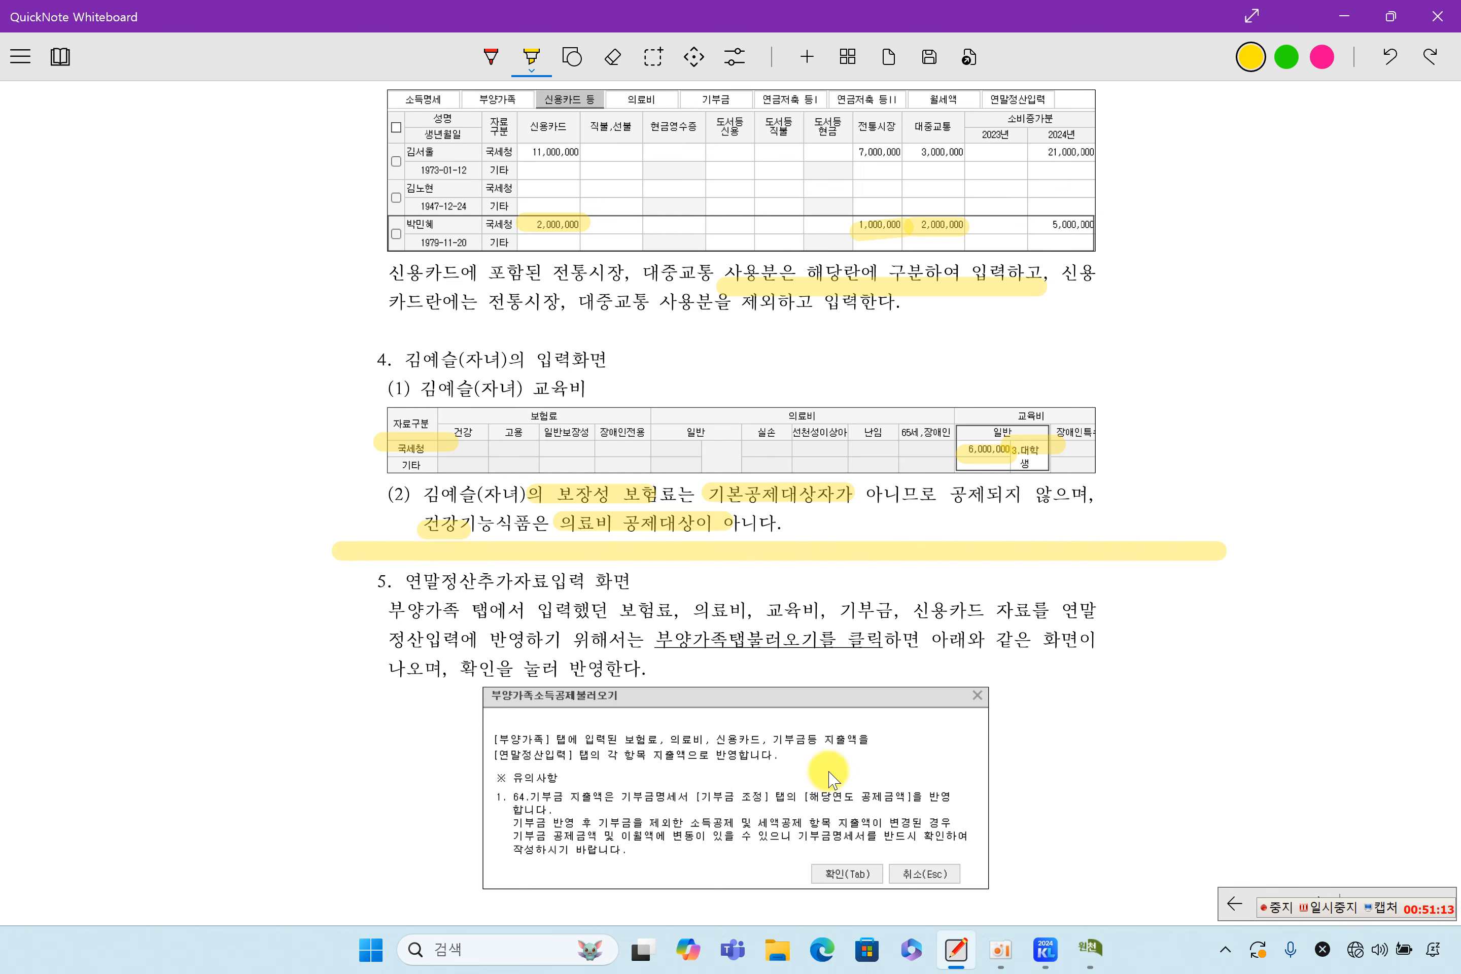
left_click_drag(410, 583, 540, 584)
scroll(573, 677, "down", 2)
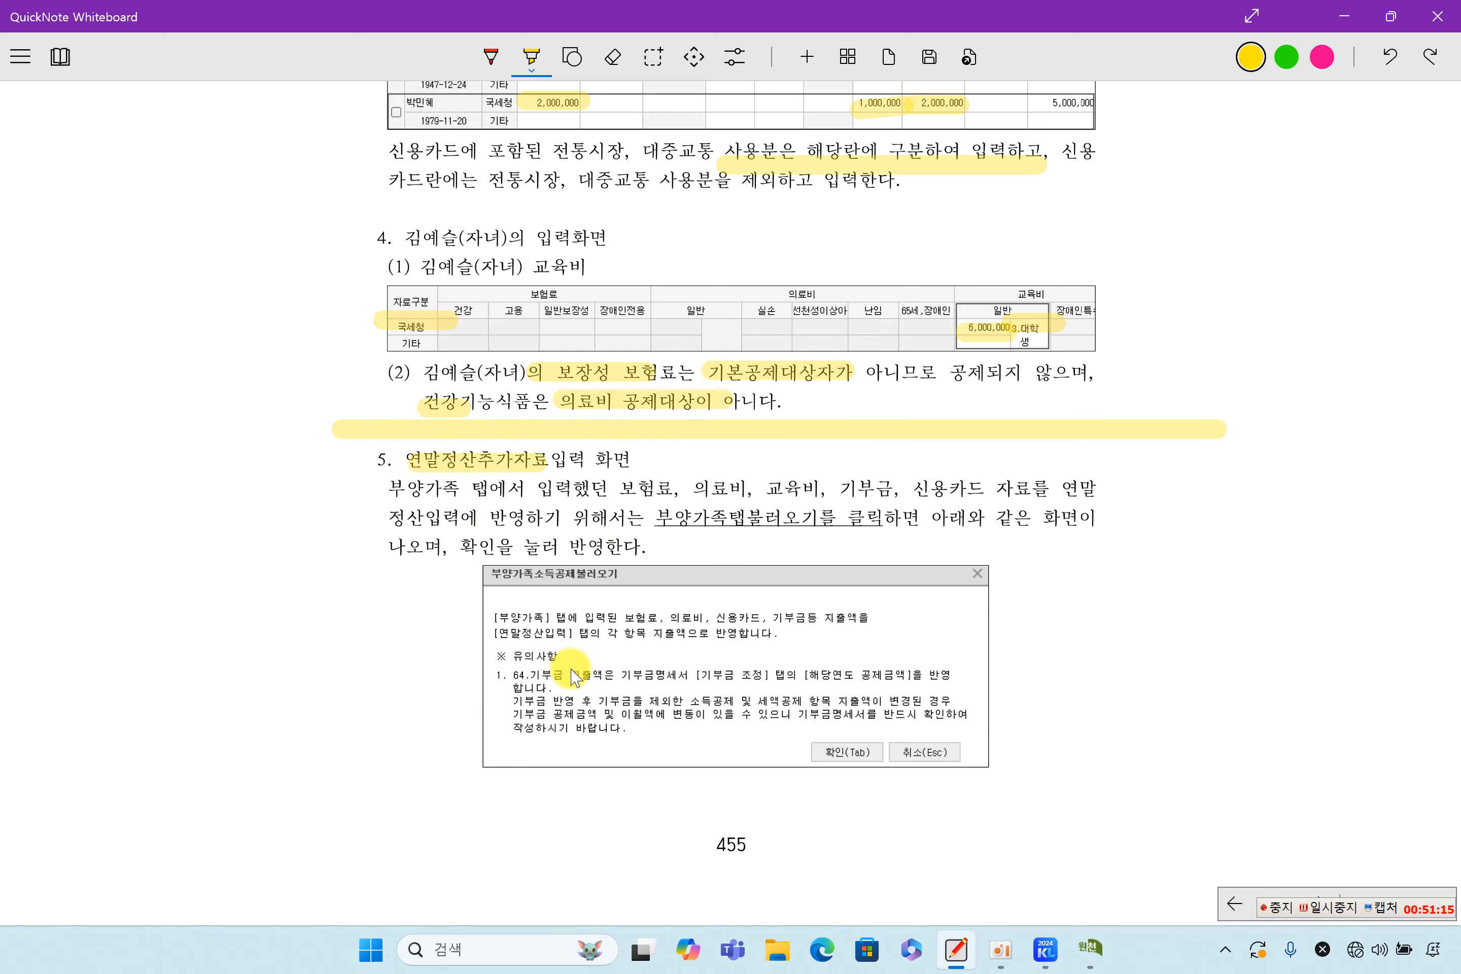
left_click_drag(670, 516, 880, 517)
left_click_drag(502, 545, 648, 545)
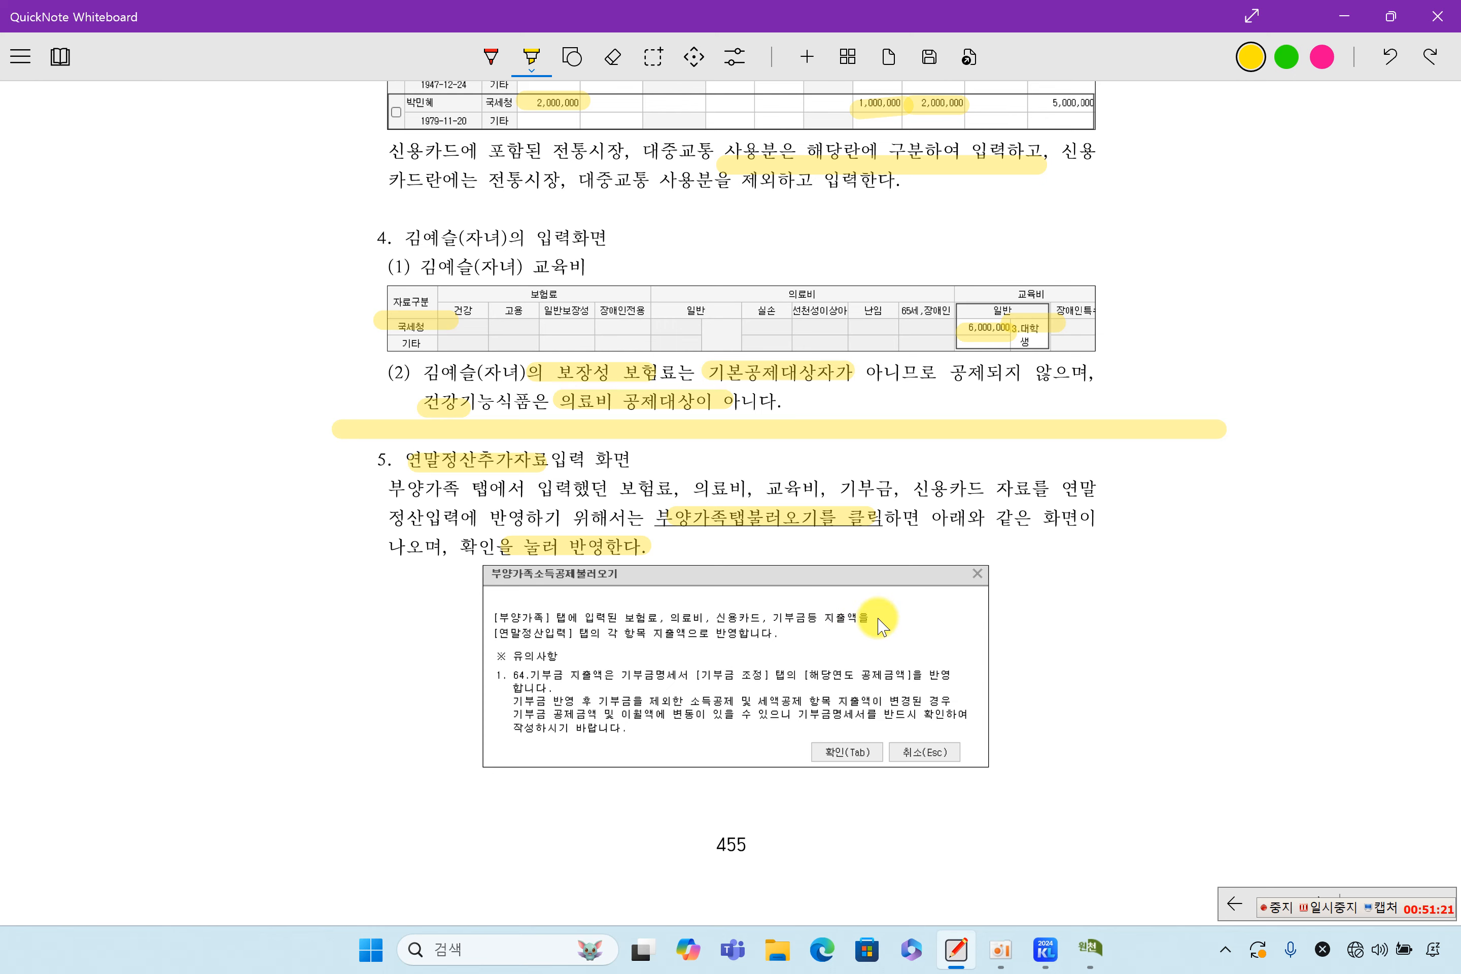
Run F8 부양가족탭불러오기 in the 연말정산입력 tab, confirm, and review the 4,996,408 determined tax
left_click(1089, 947)
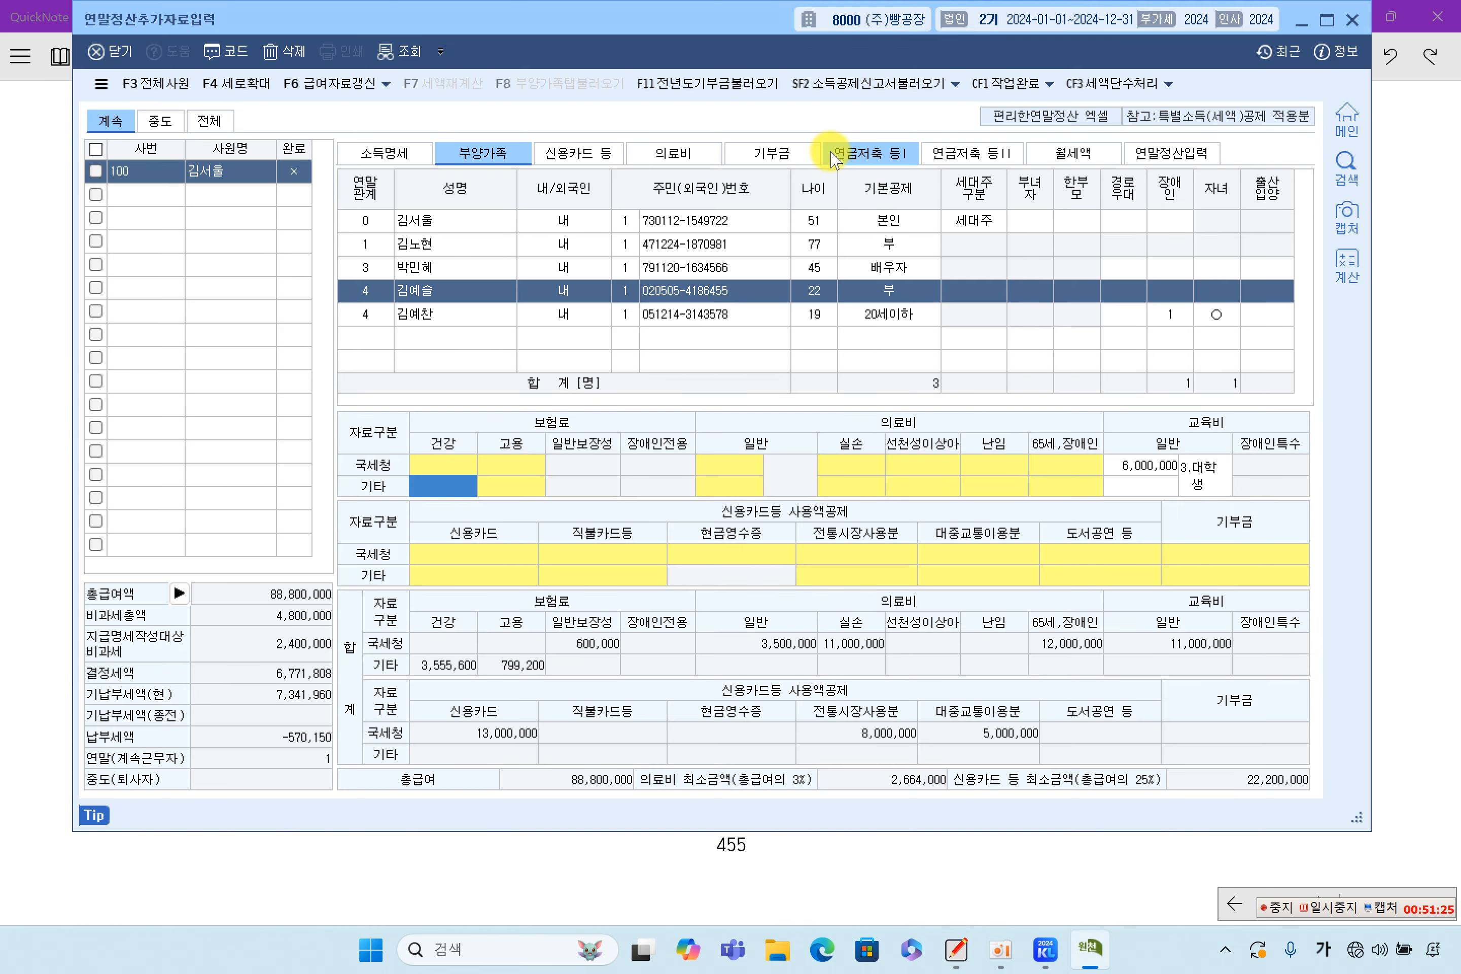
left_click(688, 314)
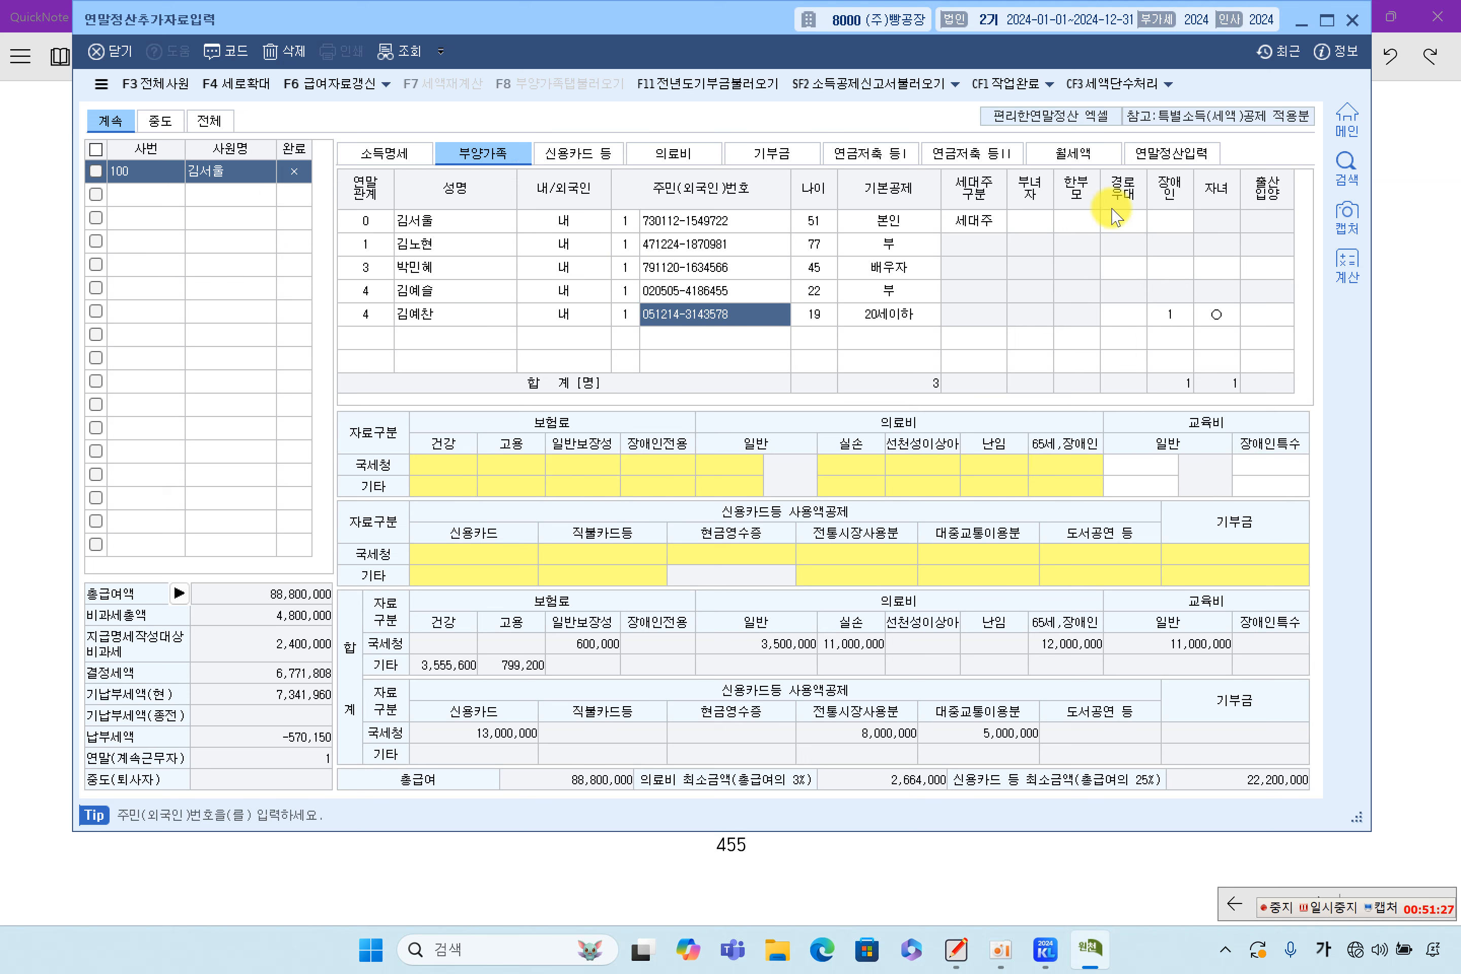
left_click(1167, 160)
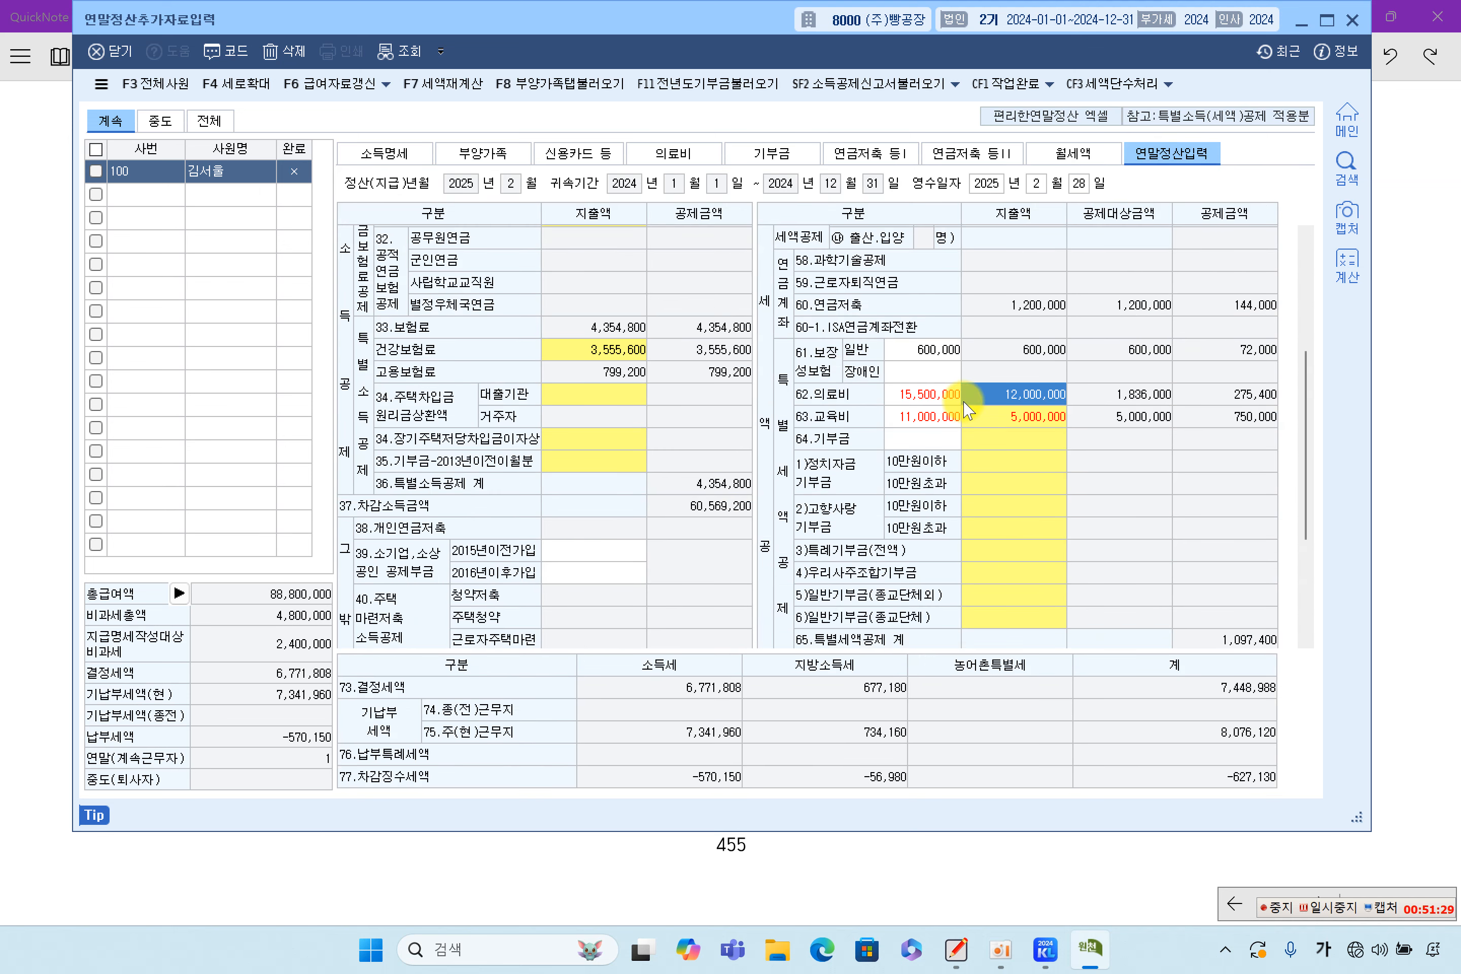
left_click(945, 418)
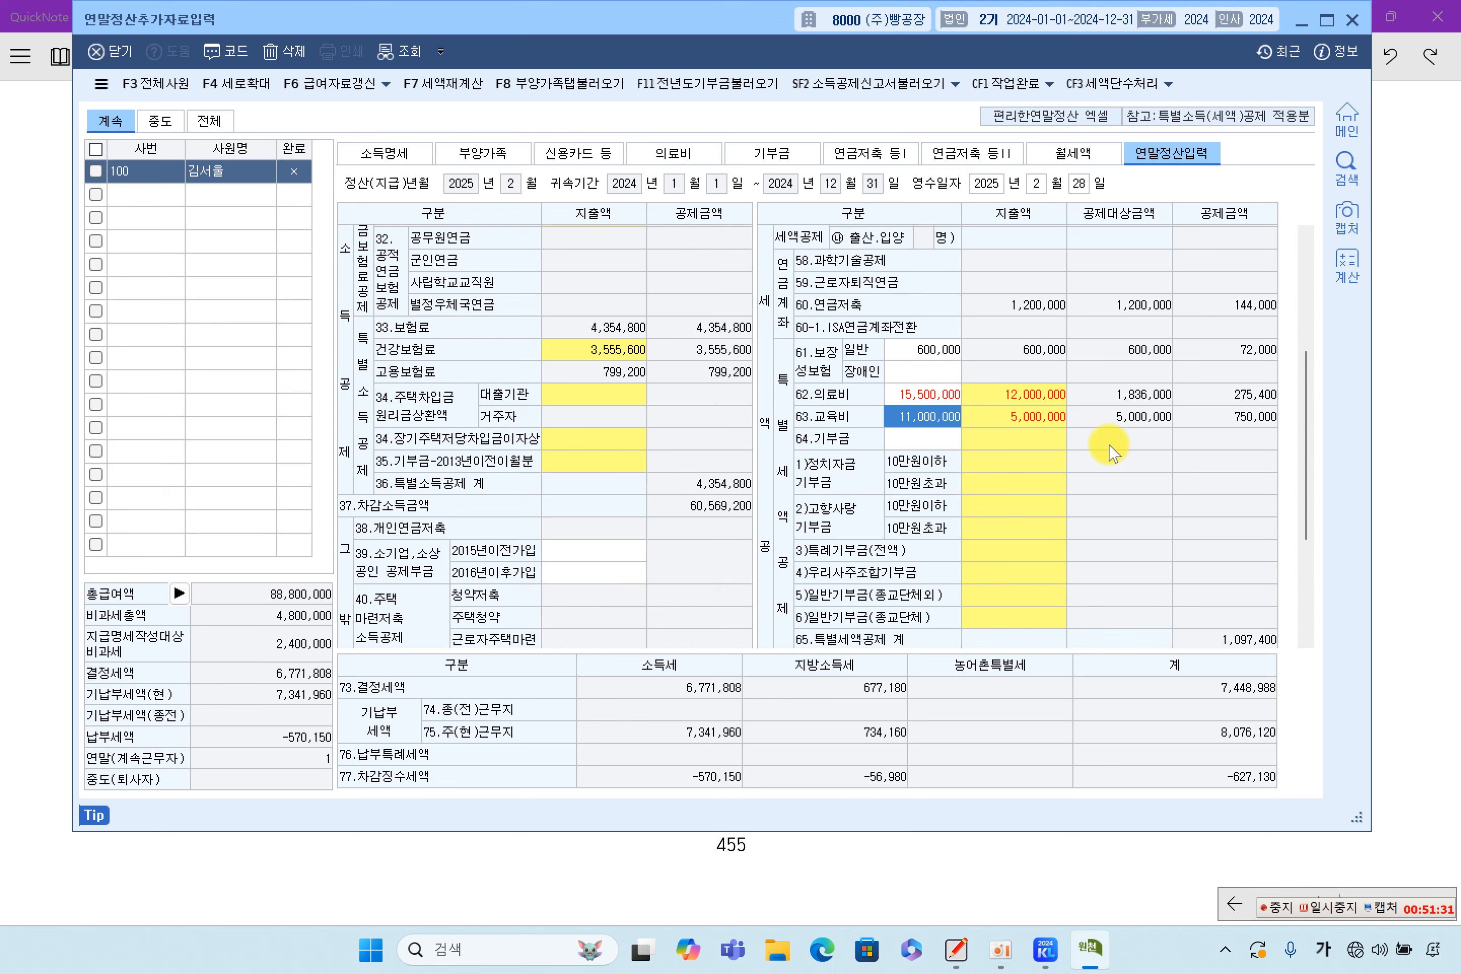
left_click(578, 84)
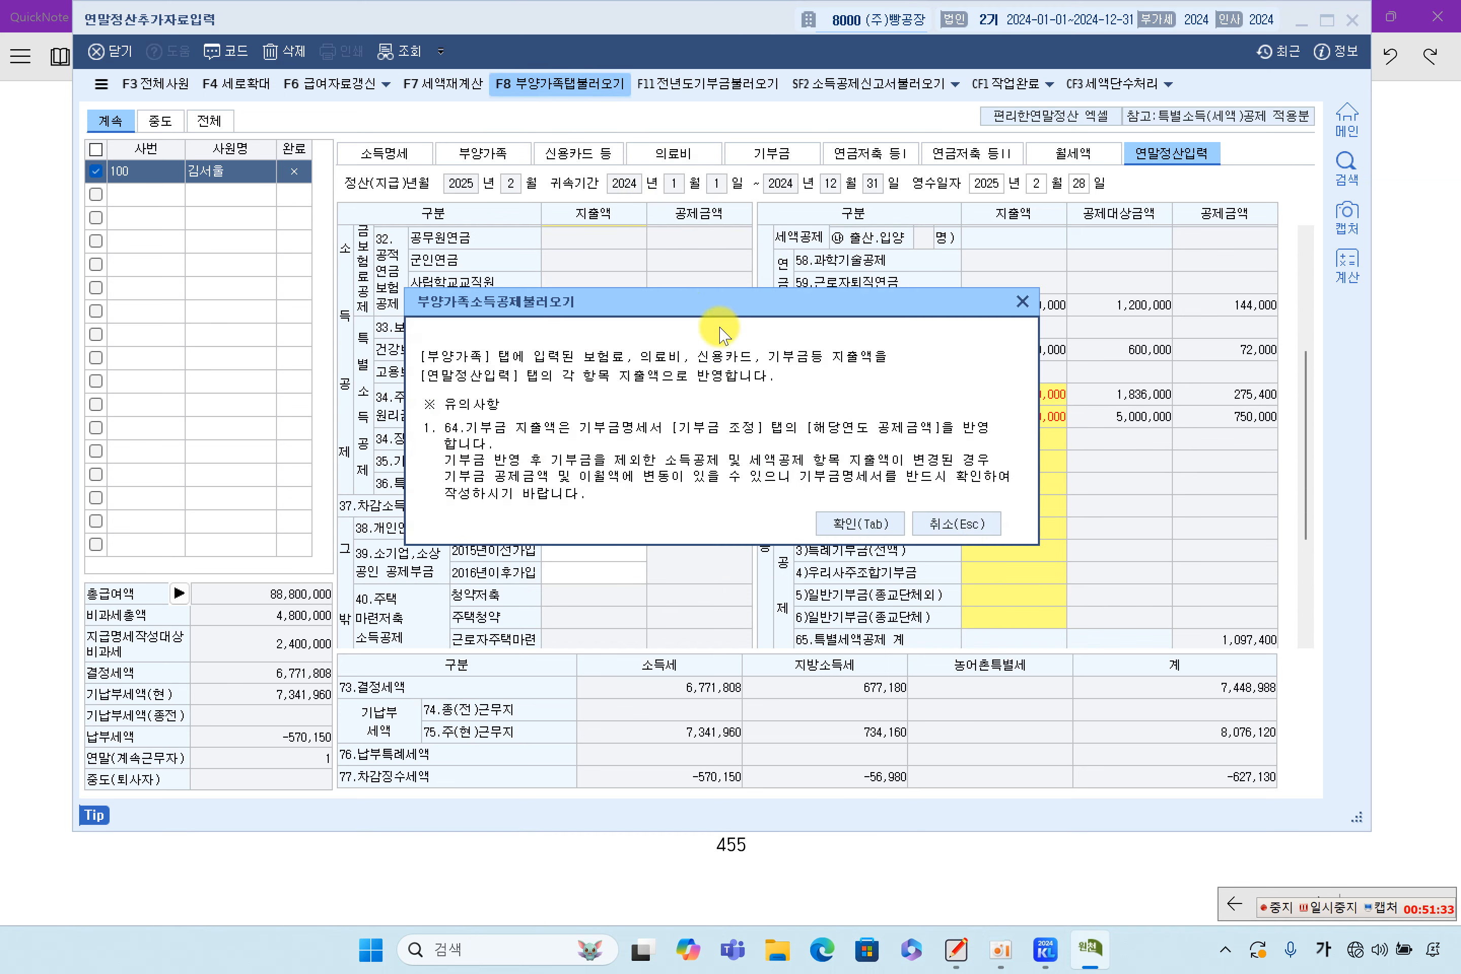
left_click(859, 524)
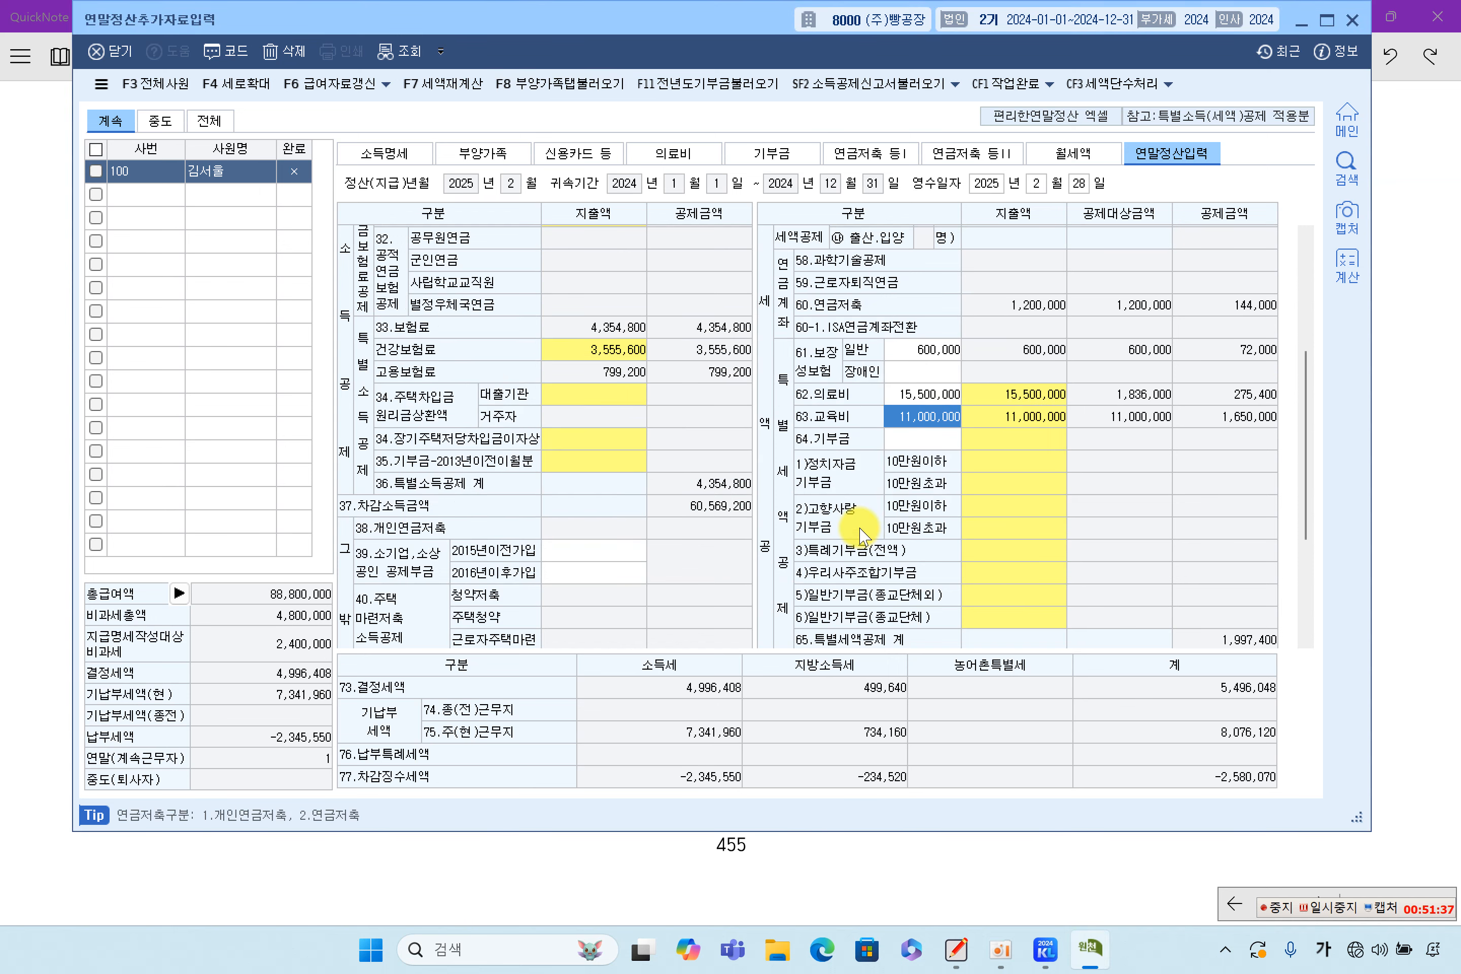
left_click(1023, 413)
scroll(1028, 445, "down", 3)
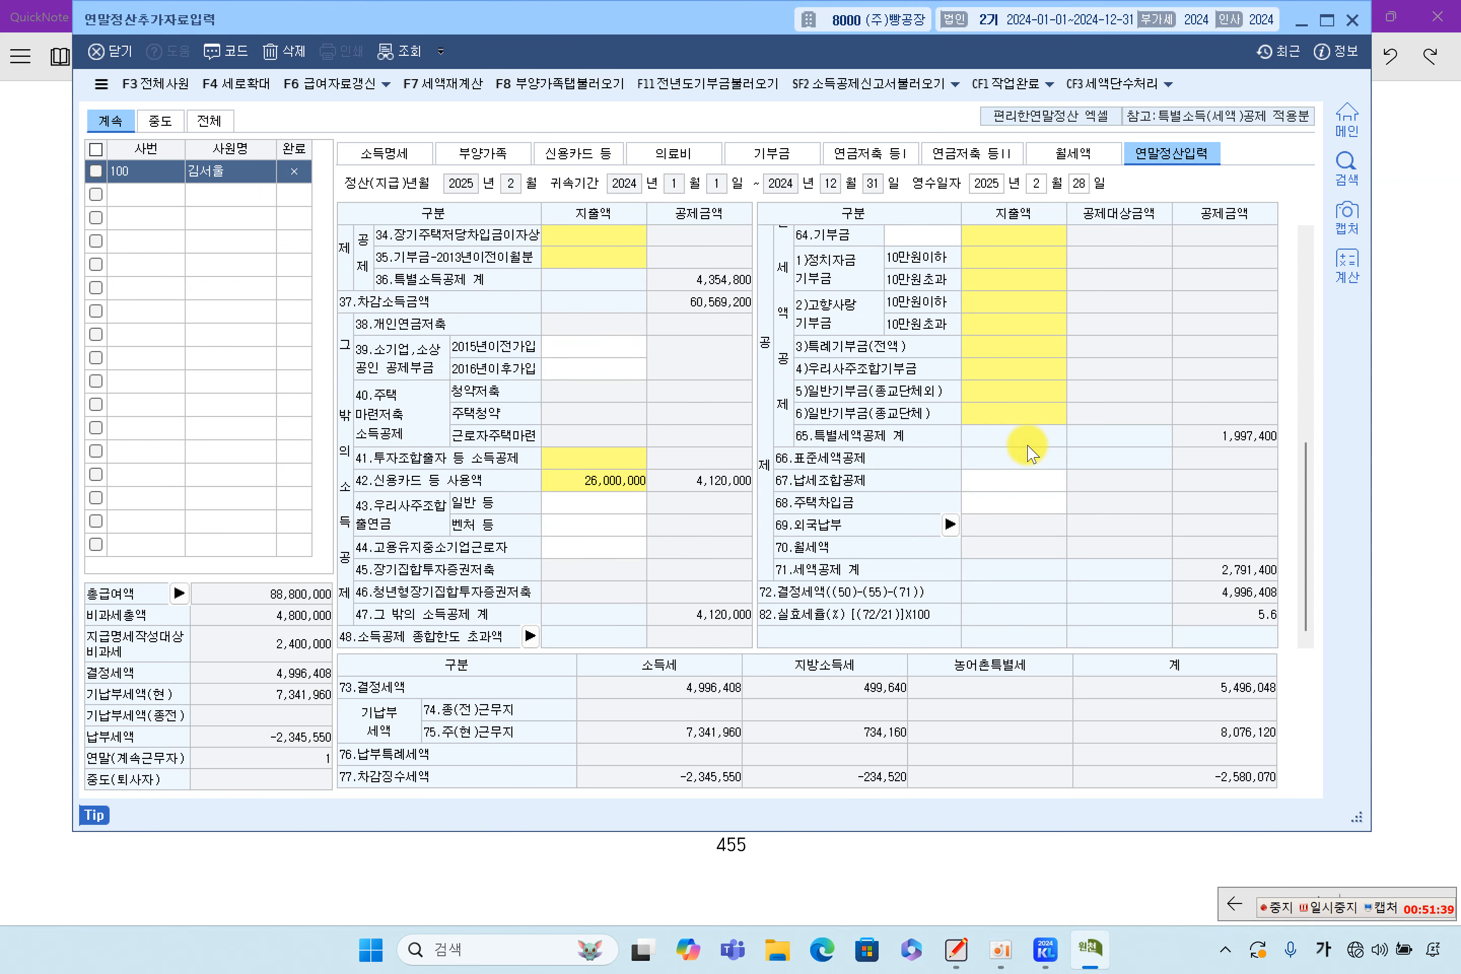
scroll(1028, 445, "up", 7)
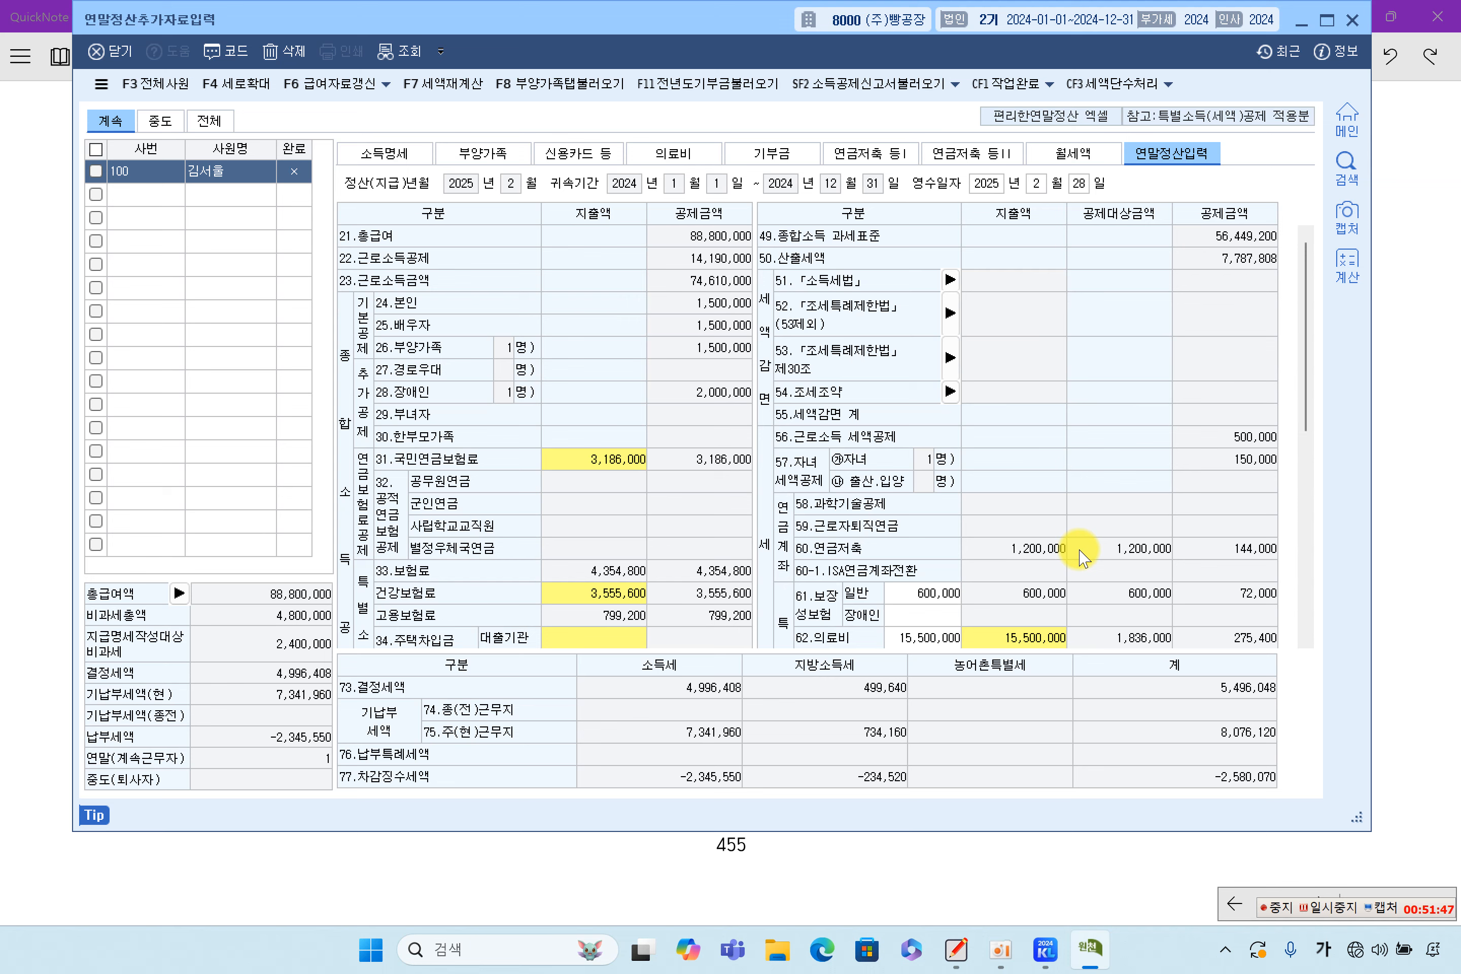
scroll(1079, 553, "down", 3)
scroll(1079, 553, "up", 3)
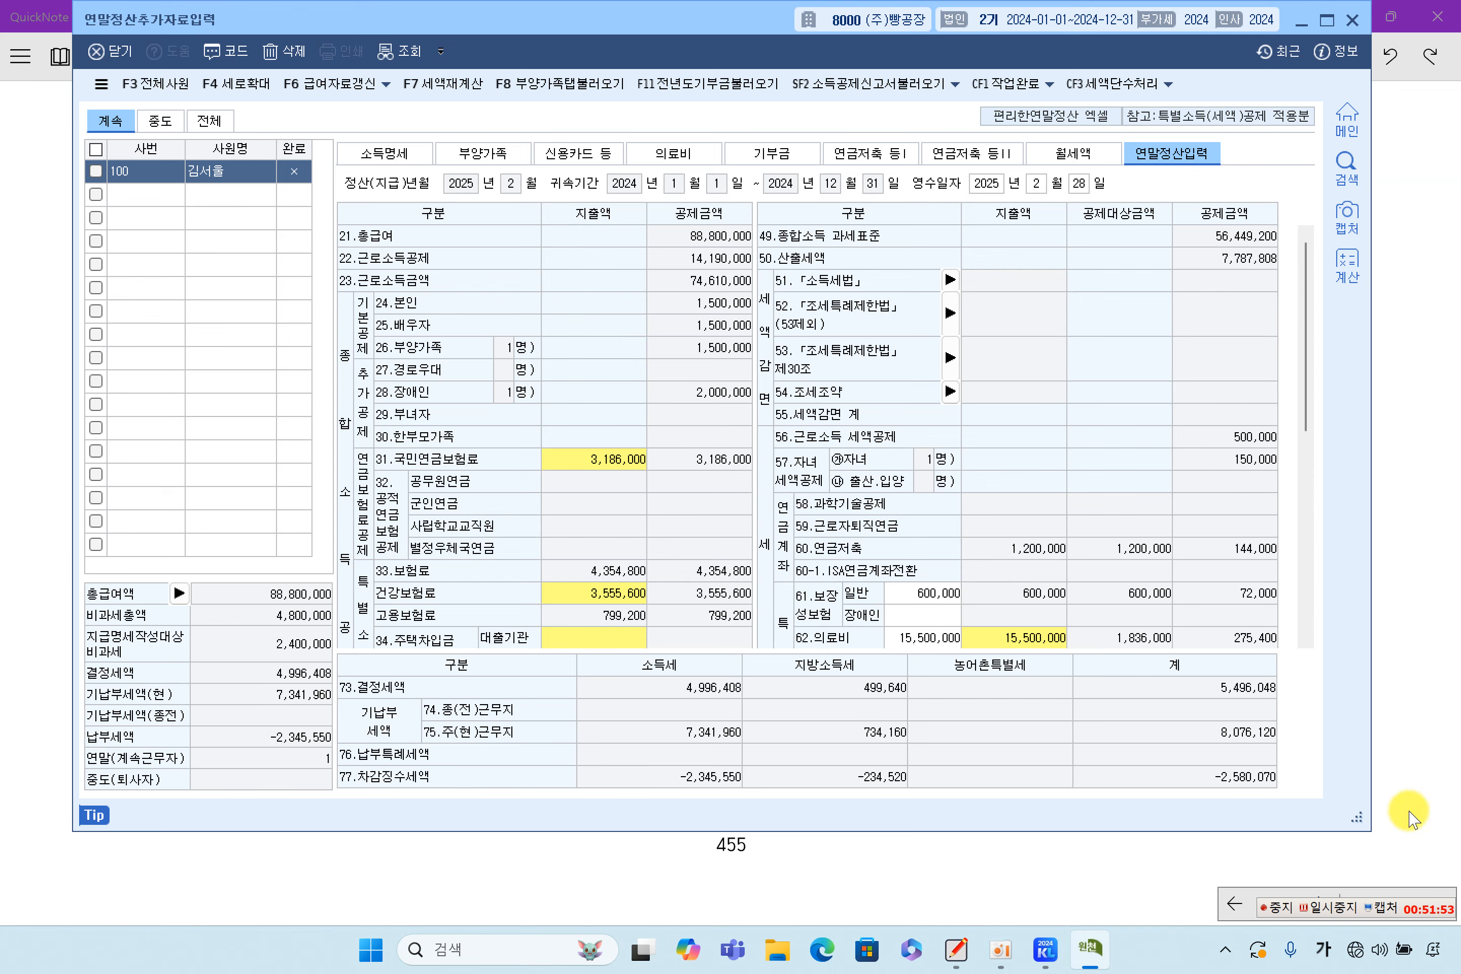
left_click(1406, 701)
Highlight the 73.결정세액 label and its 4,996,408 income tax in the solution table
scroll(1014, 698, "down", 5)
scroll(1016, 705, "down", 10)
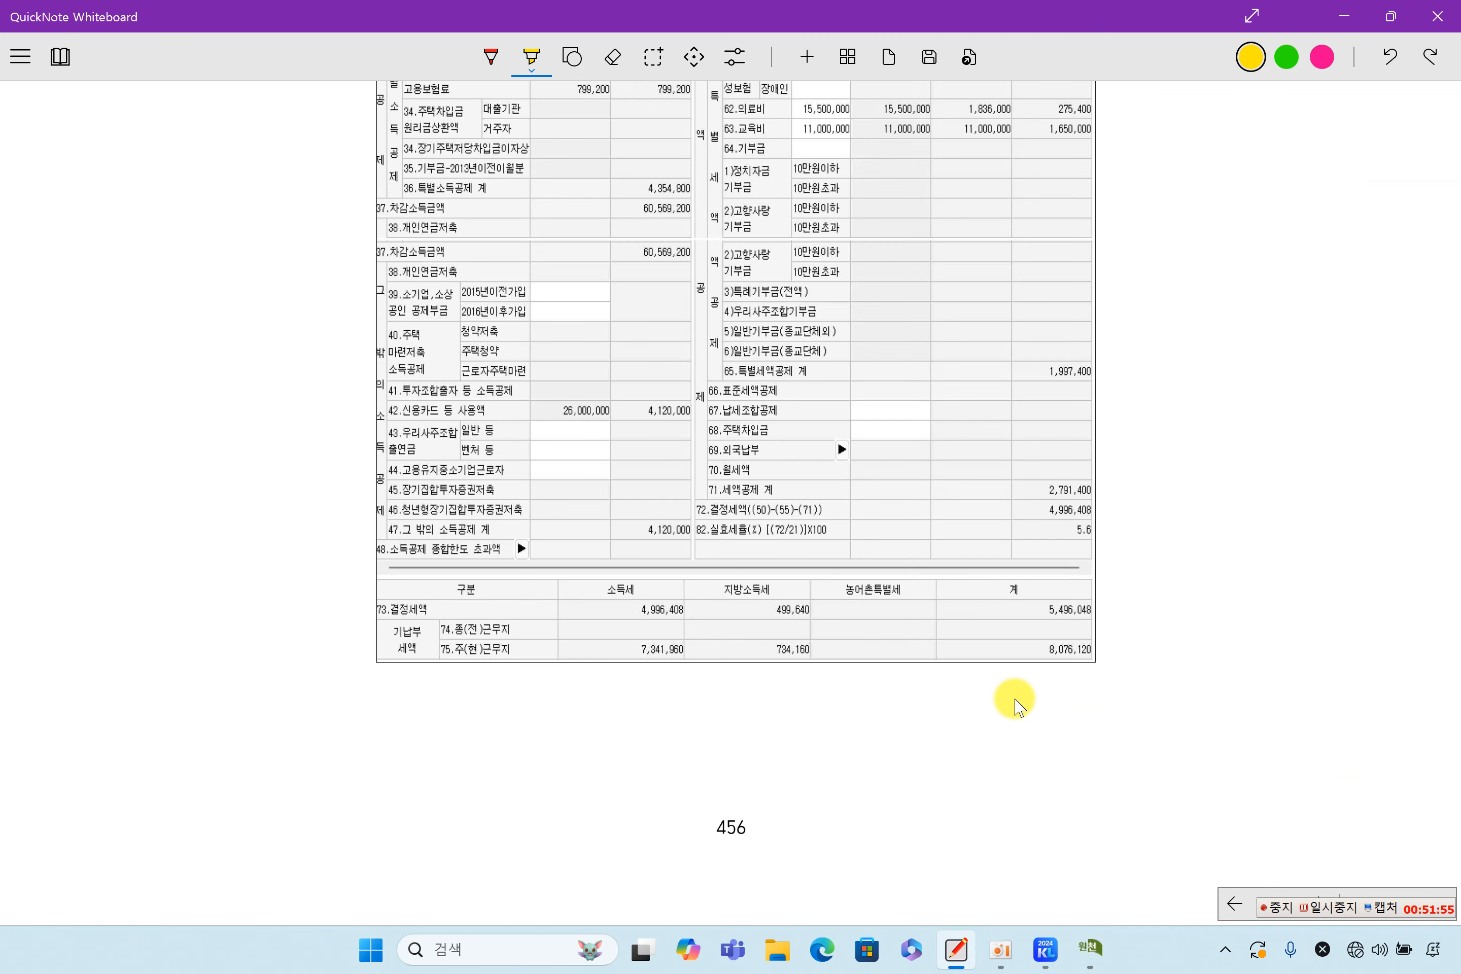
scroll(1016, 702, "down", 10)
scroll(1016, 702, "up", 1)
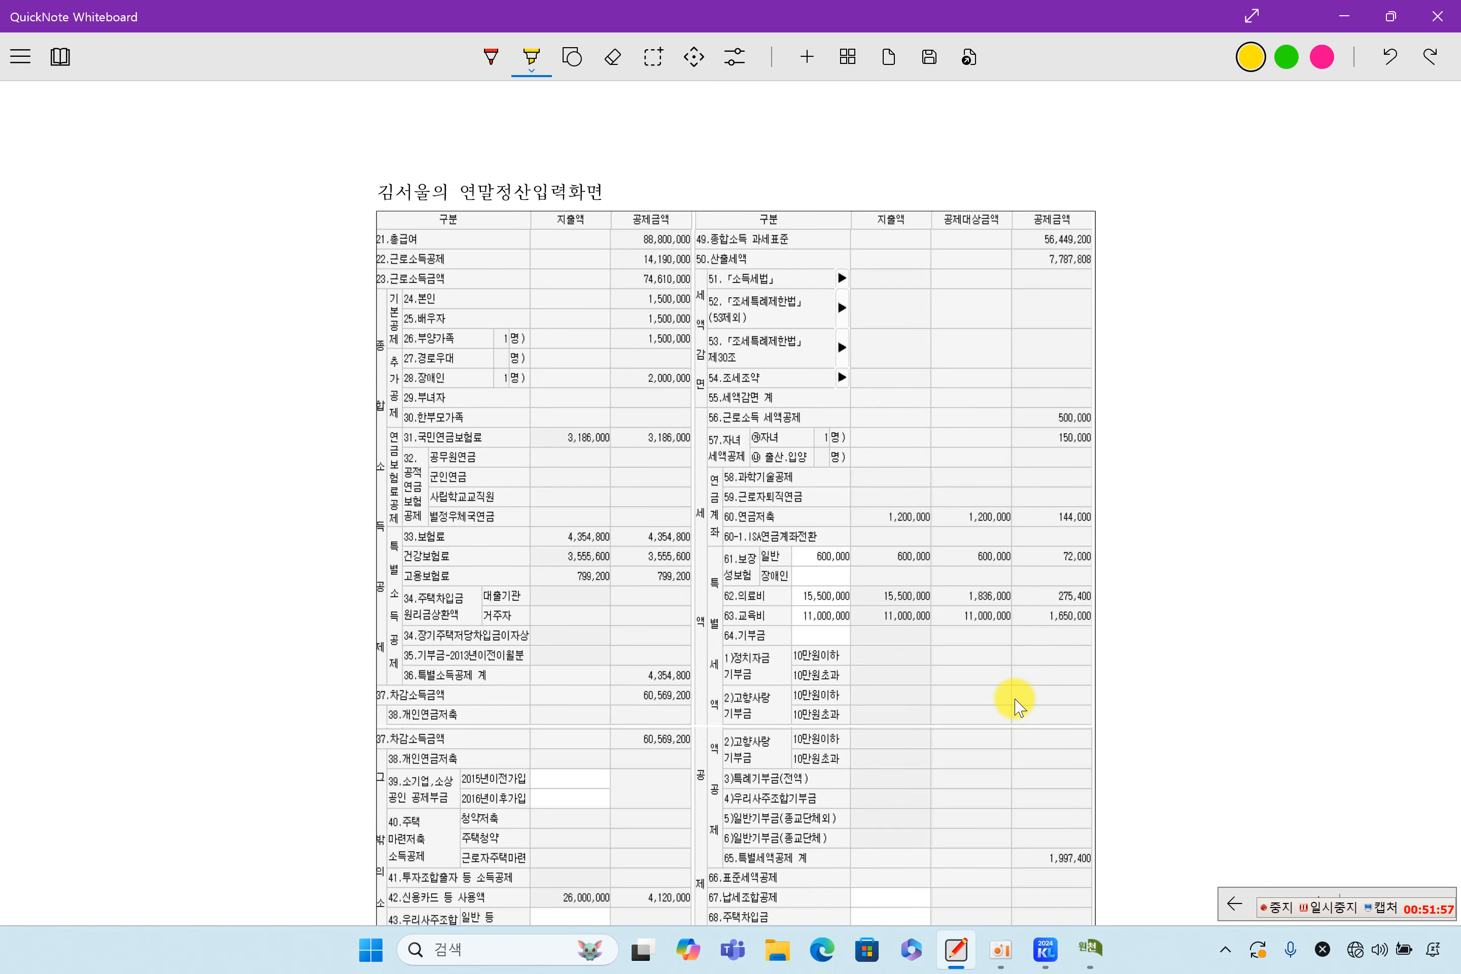
scroll(1014, 703, "down", 4)
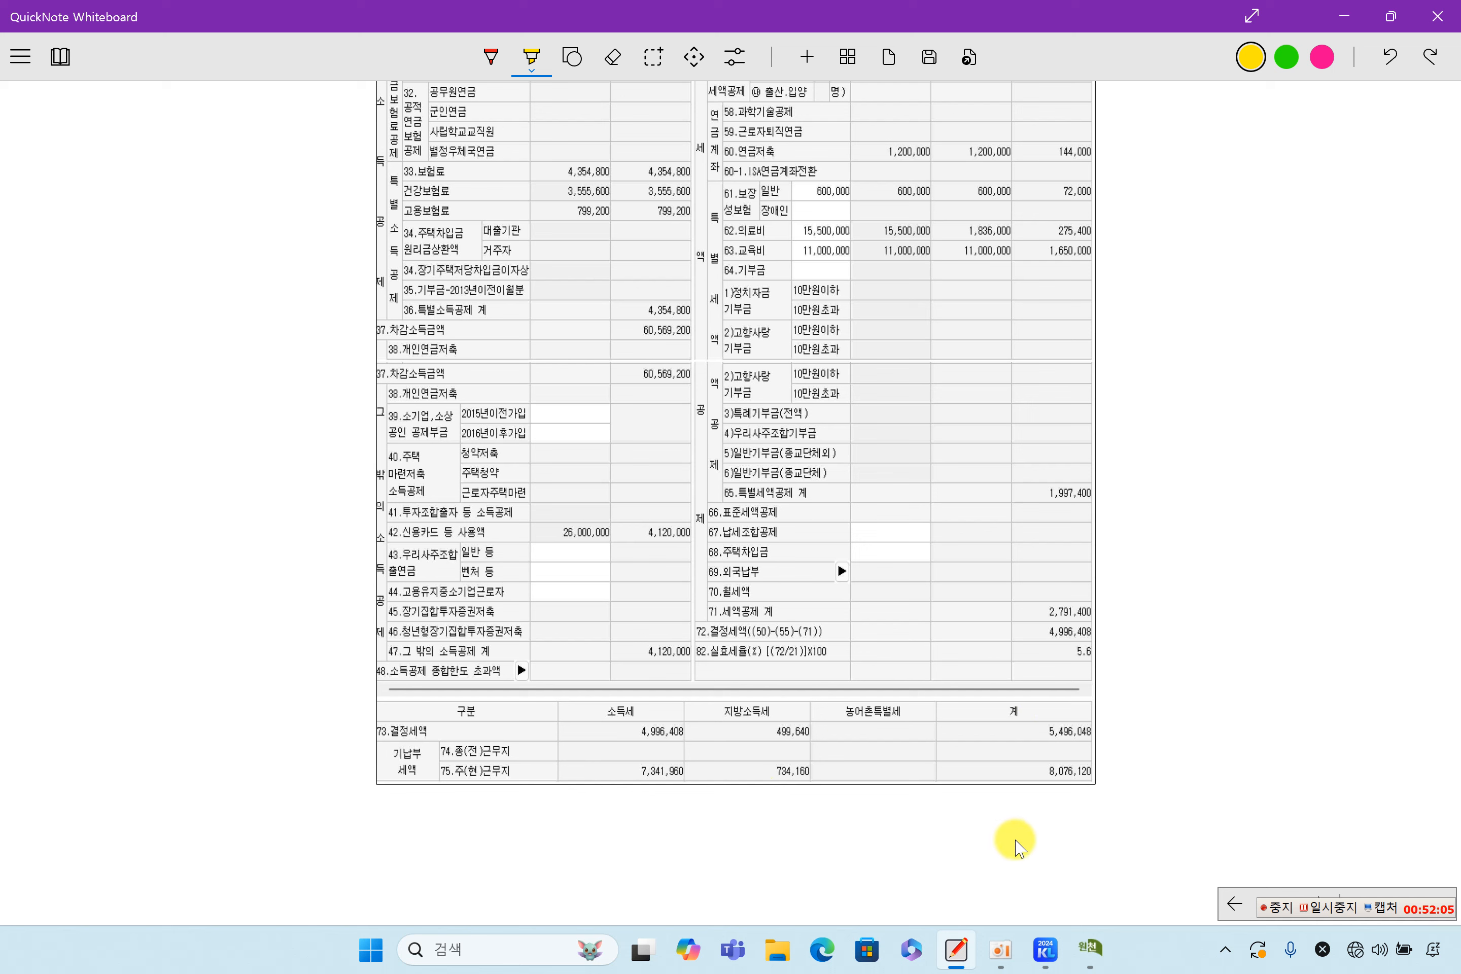
left_click(531, 60)
left_click(534, 57)
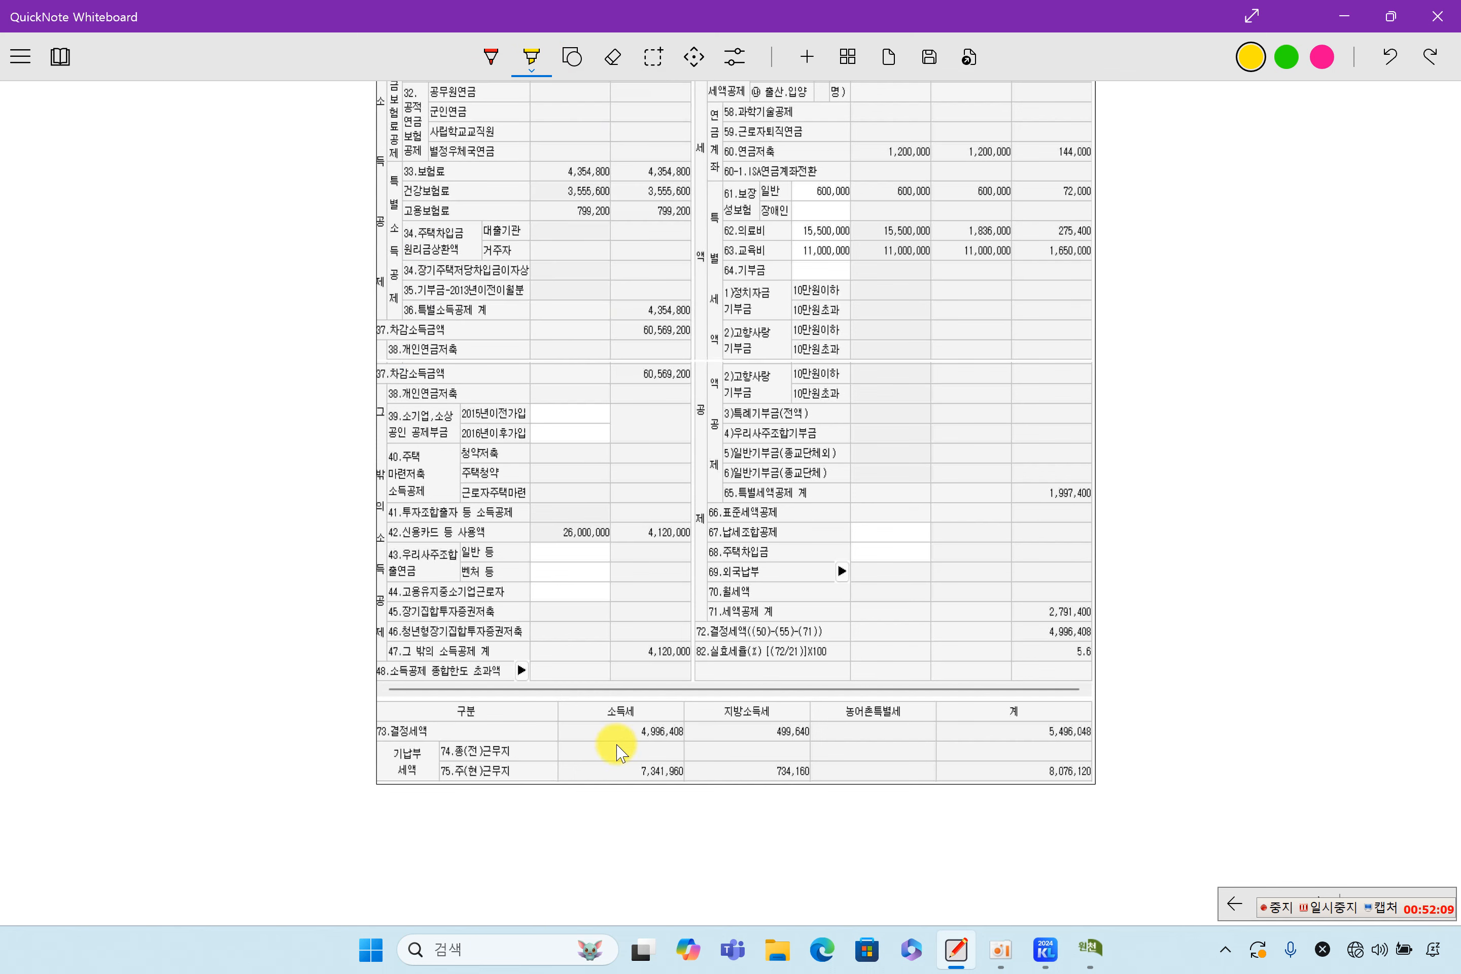
left_click_drag(365, 722, 444, 729)
left_click_drag(622, 731, 711, 732)
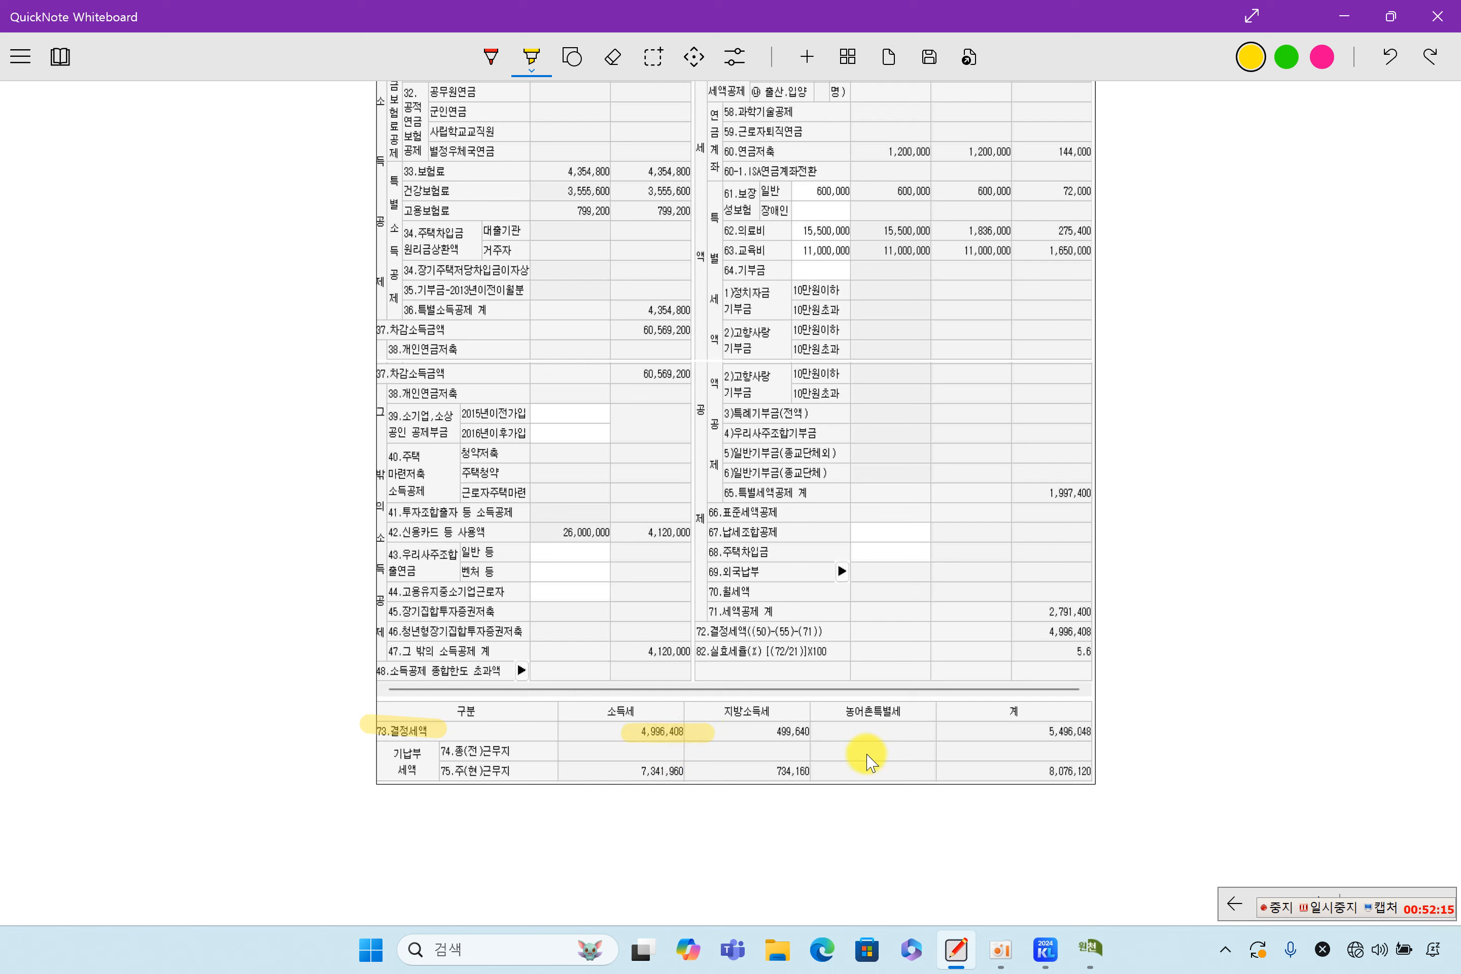
Compare against KcLep and highlight the 7,341,960 prepaid income tax figure
left_click(1095, 943)
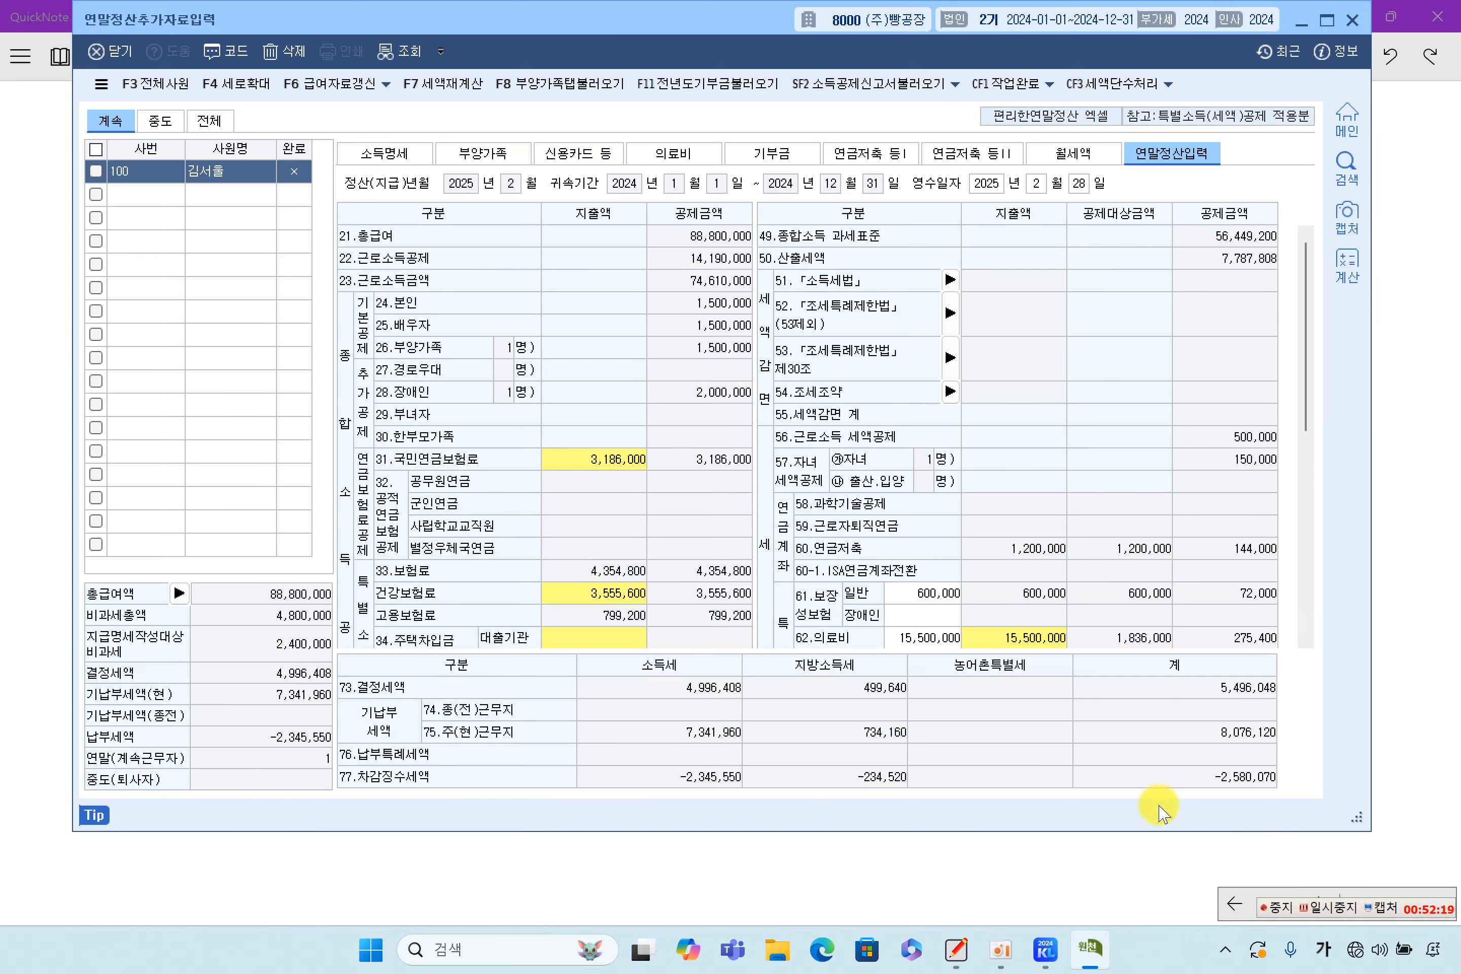
left_click(1436, 751)
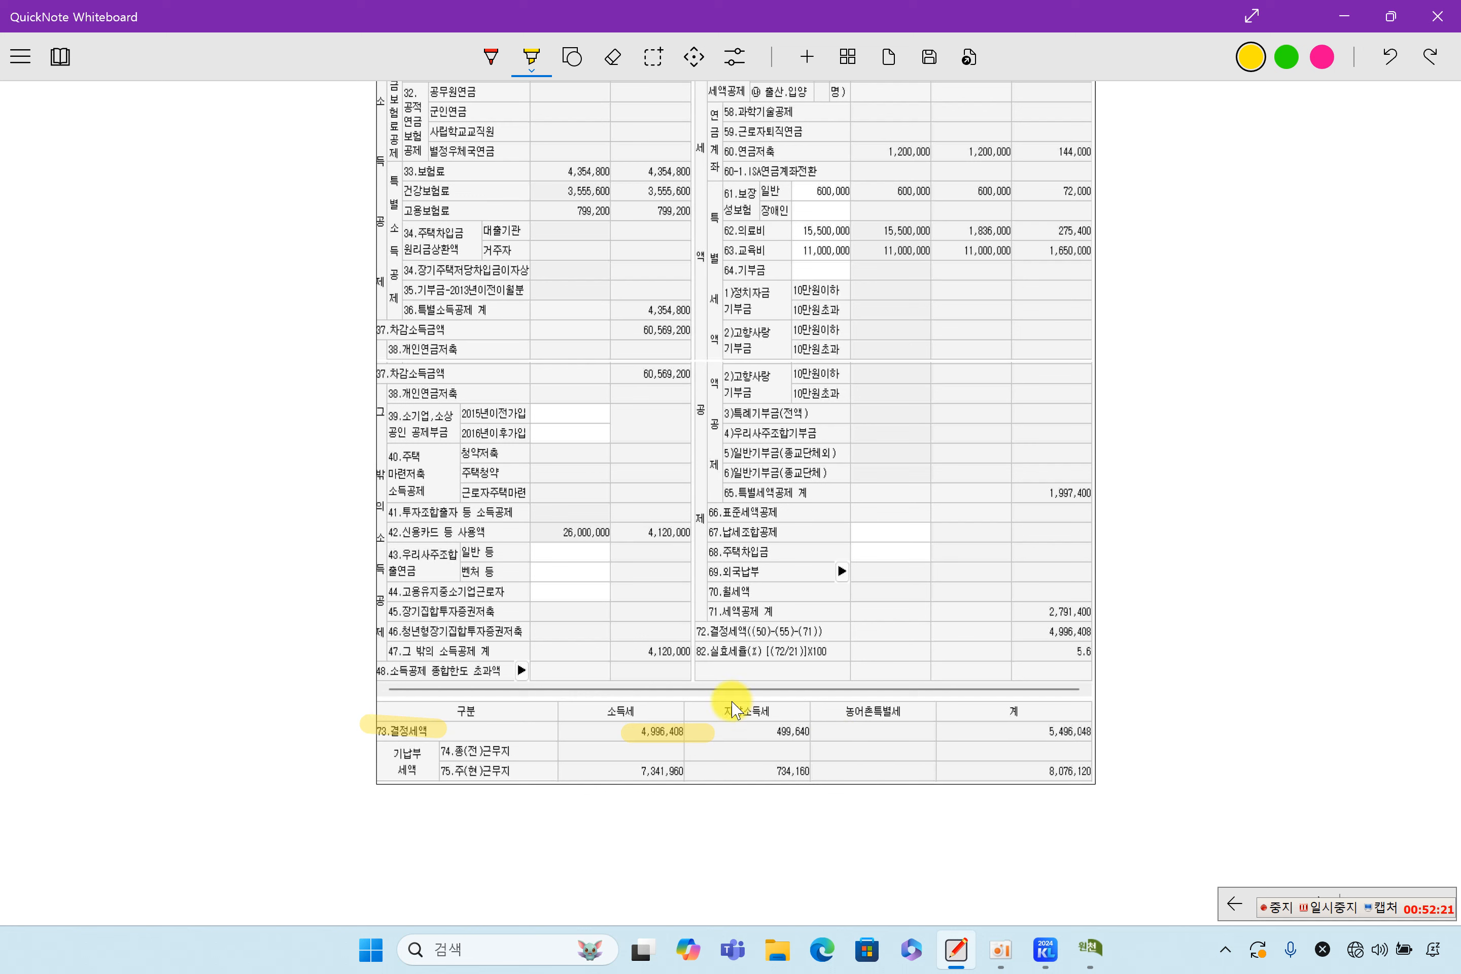
left_click_drag(613, 771, 712, 772)
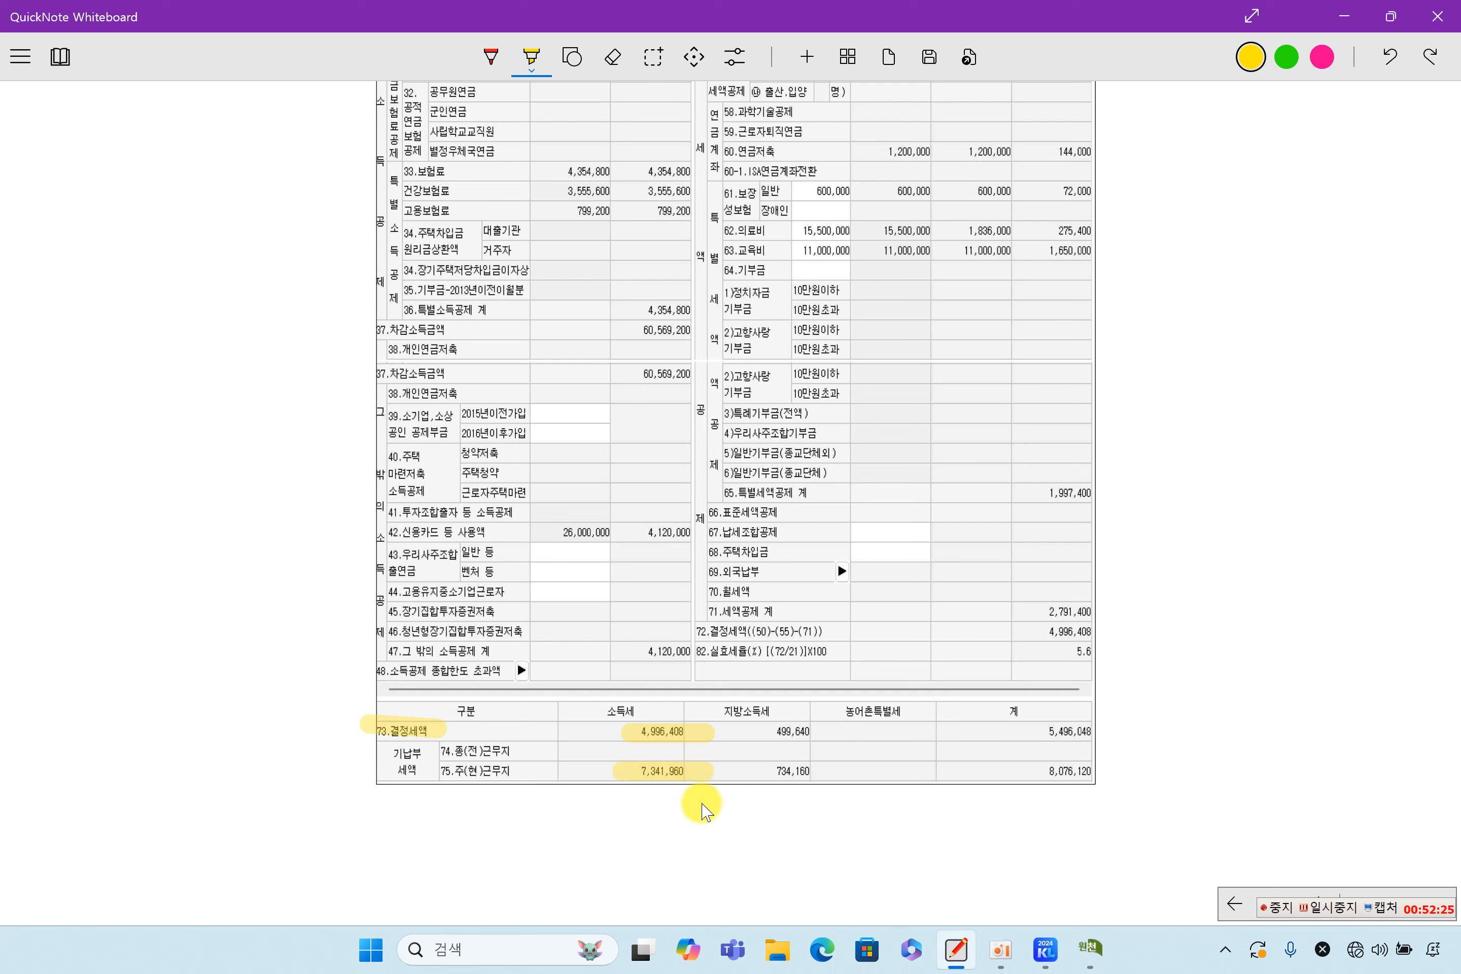
left_click(1090, 947)
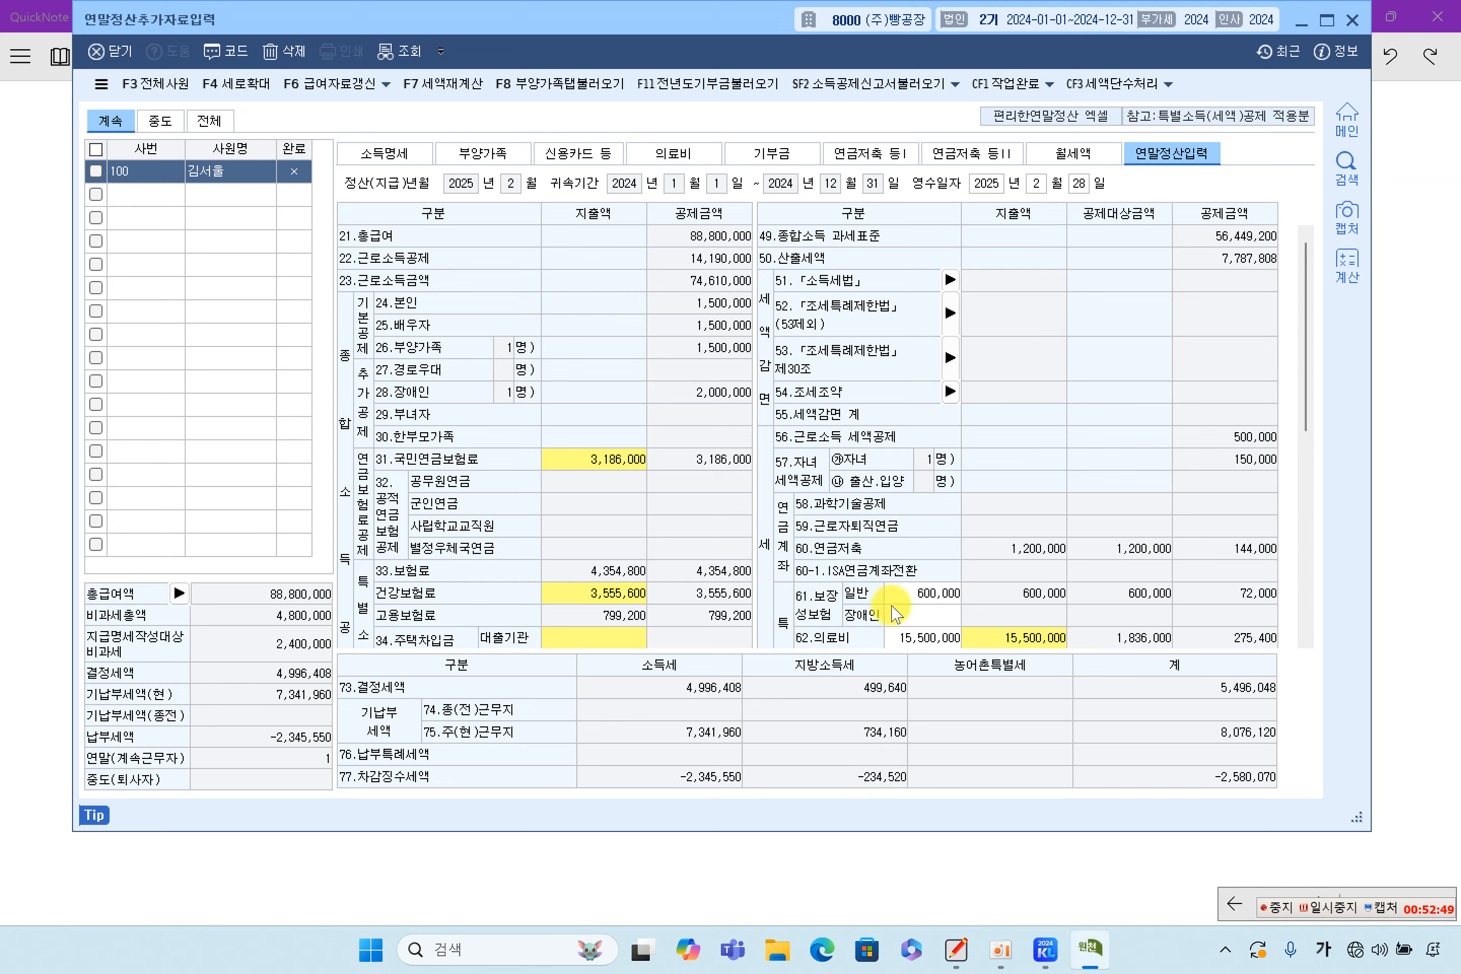
Reselect employee 100 to refresh the settlement, confirming determined tax stays 4,996,408
scroll(896, 537, "down", 5)
scroll(902, 541, "up", 5)
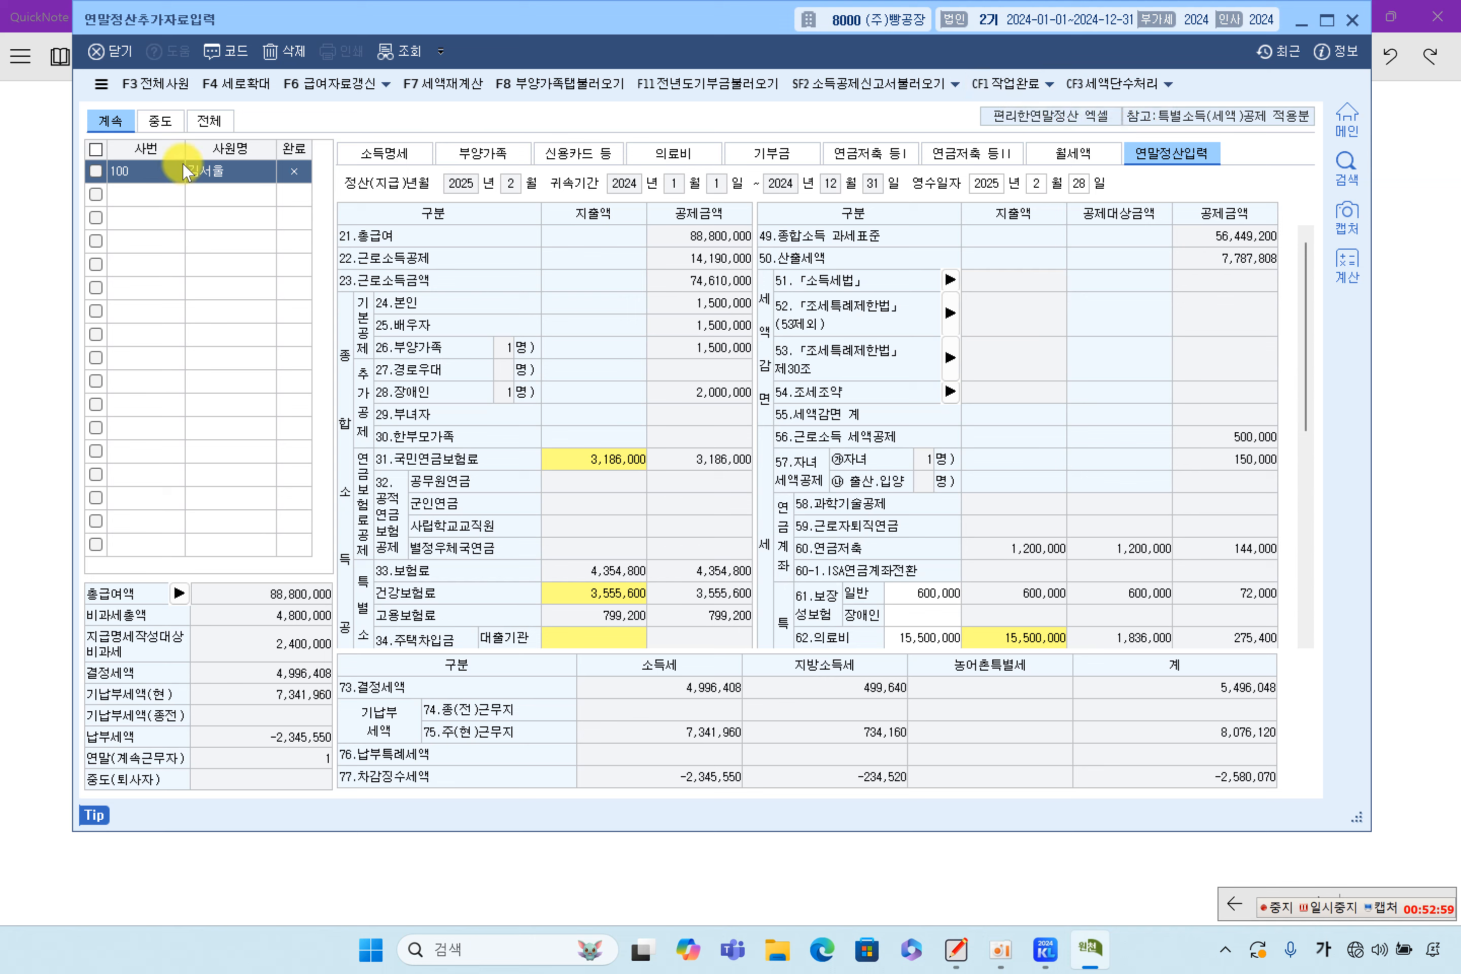
left_click(173, 196)
left_click(165, 178)
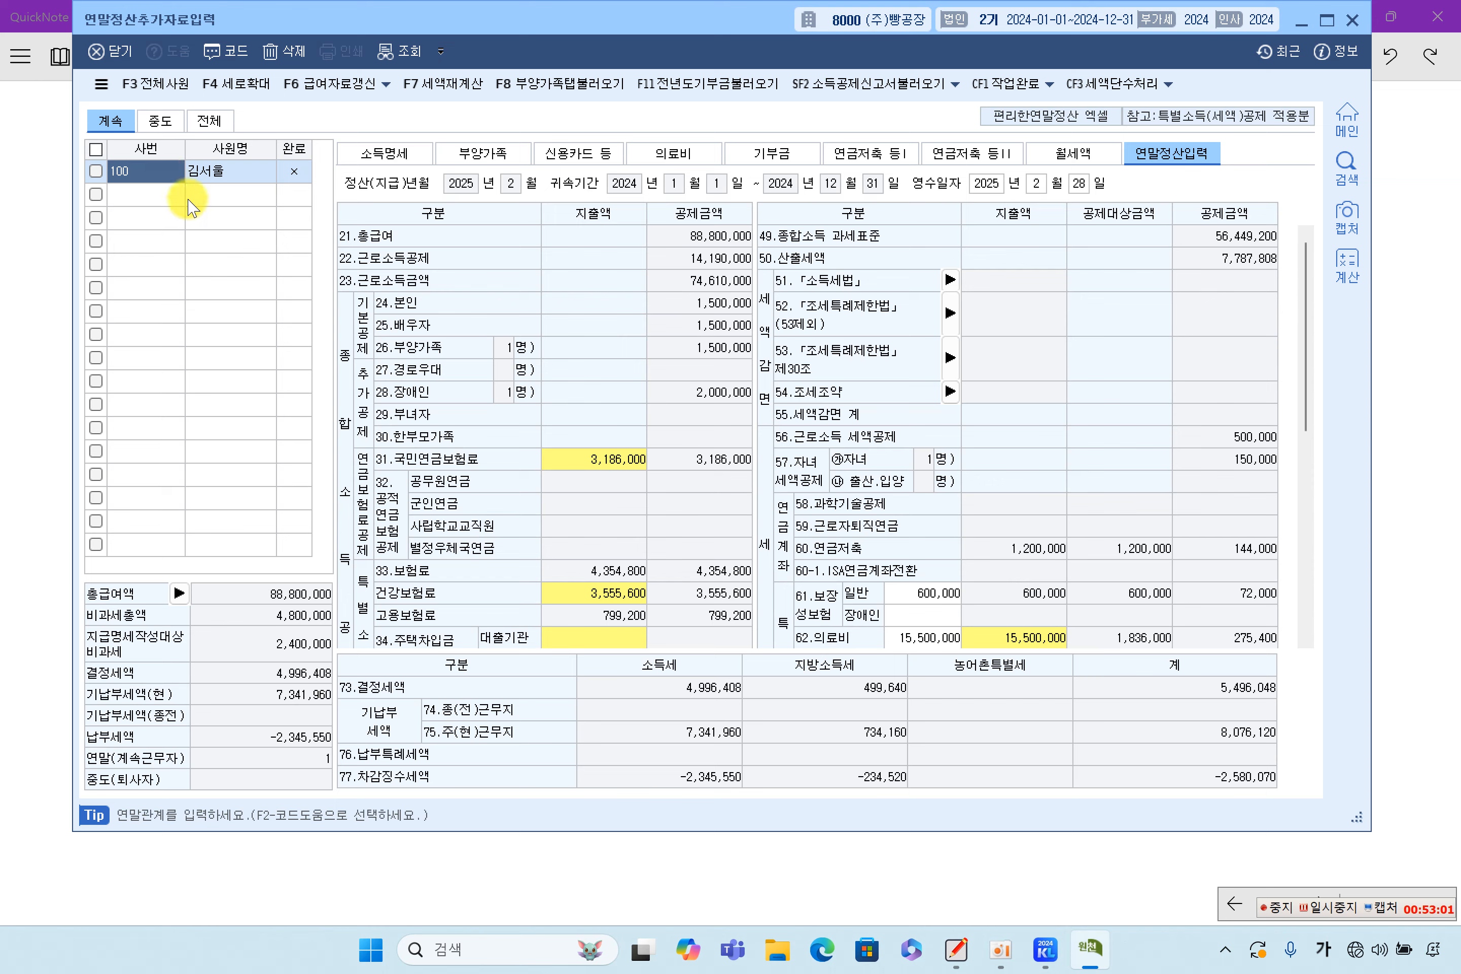
left_click(1429, 408)
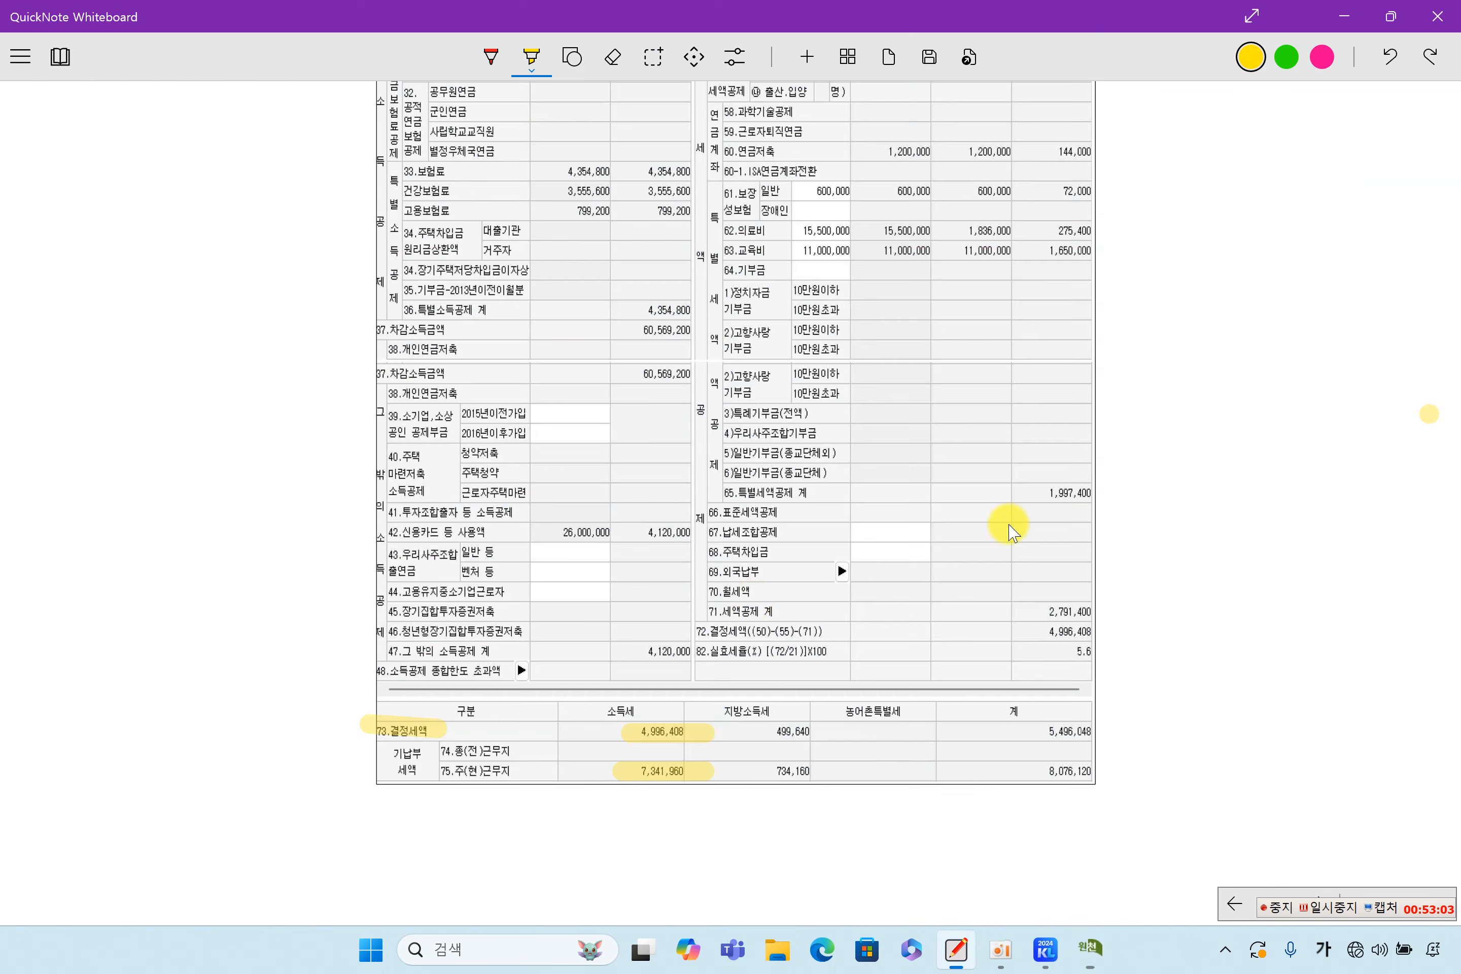
scroll(752, 604, "down", 10)
scroll(751, 601, "down", 4)
scroll(750, 601, "up", 14)
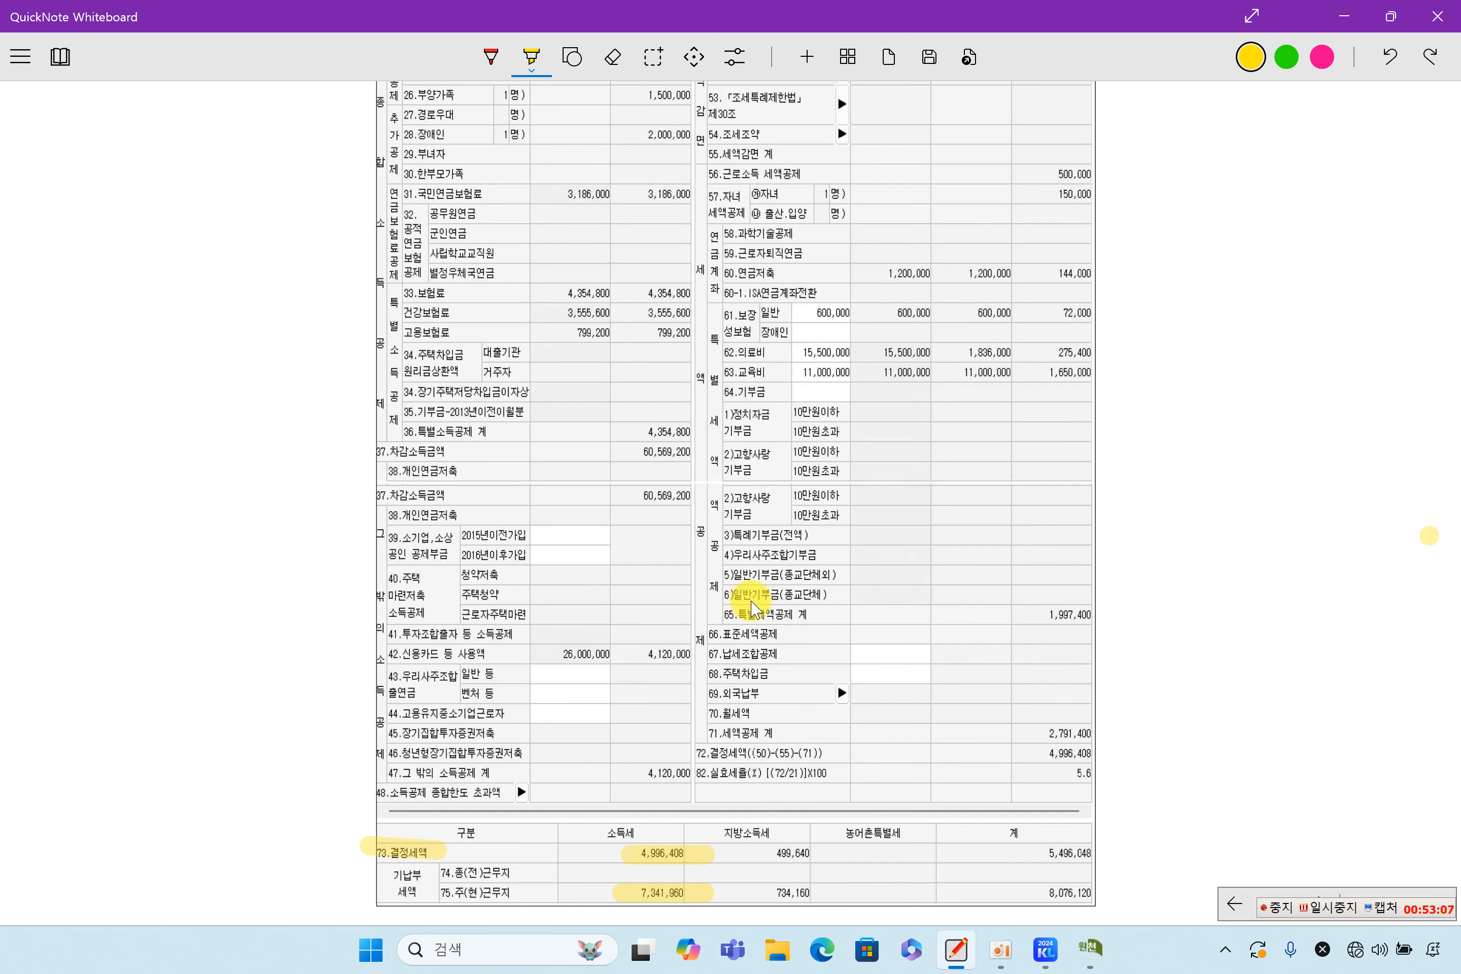
scroll(751, 600, "down", 5)
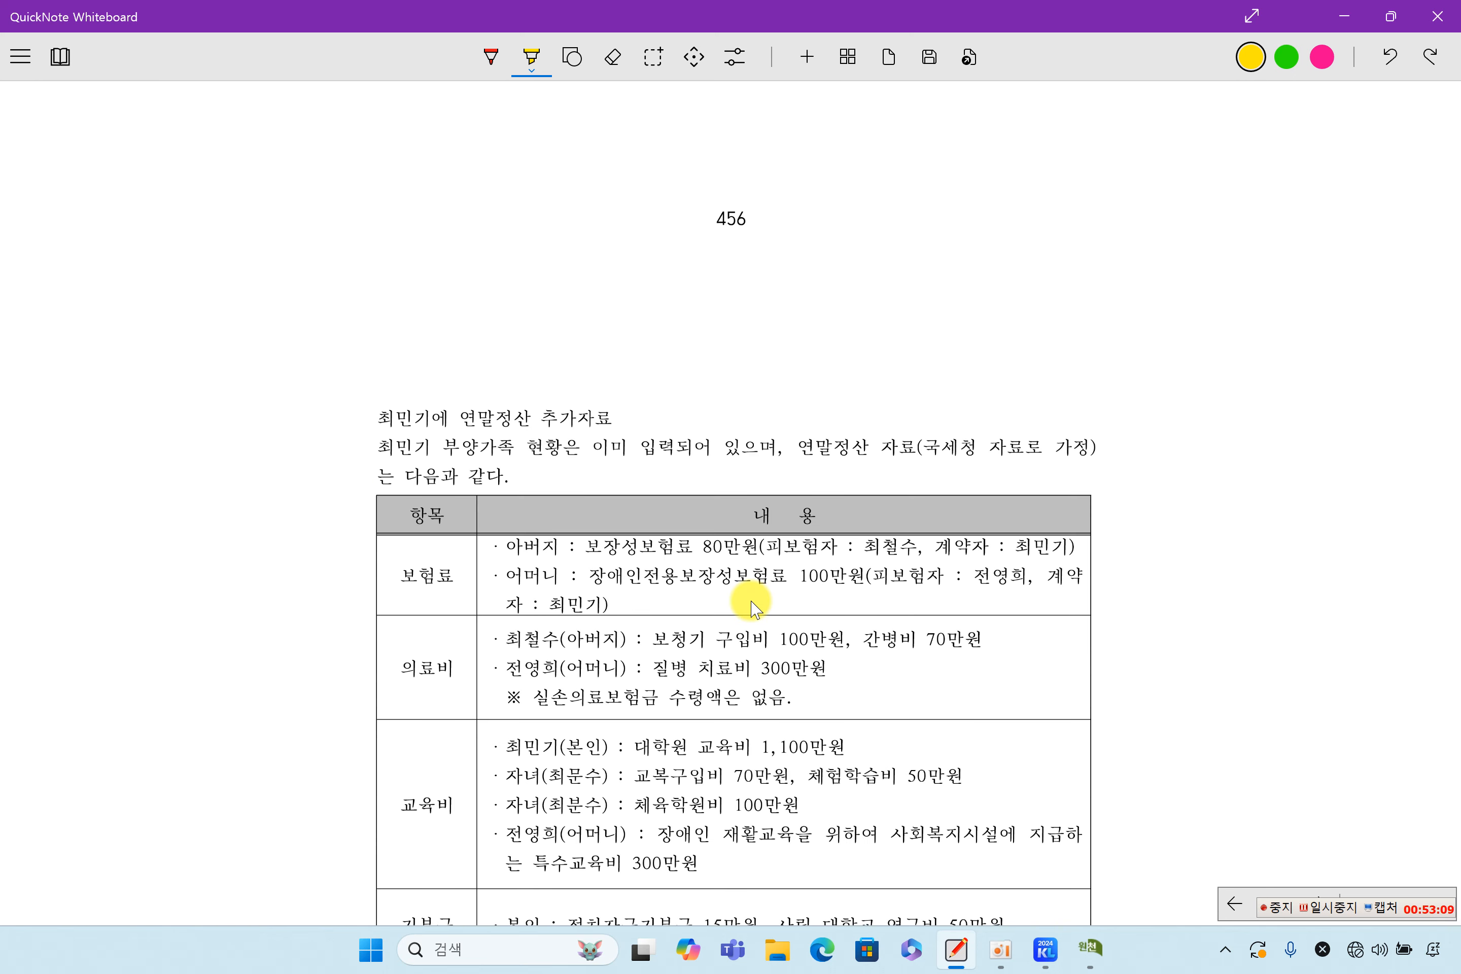
scroll(752, 603, "up", 10)
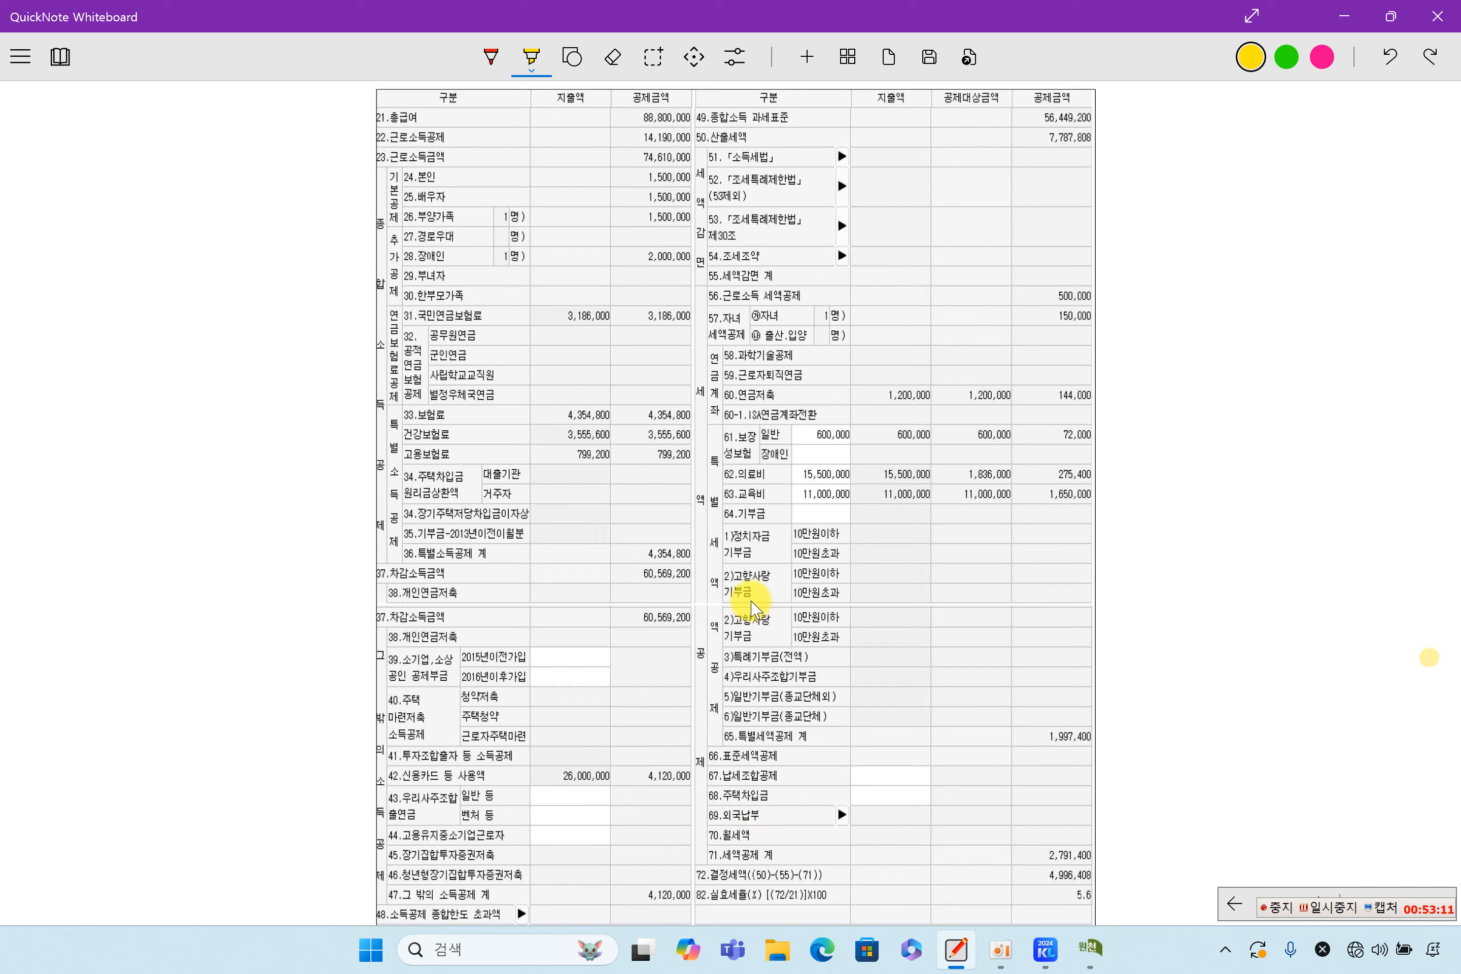
scroll(699, 519, "down", 2)
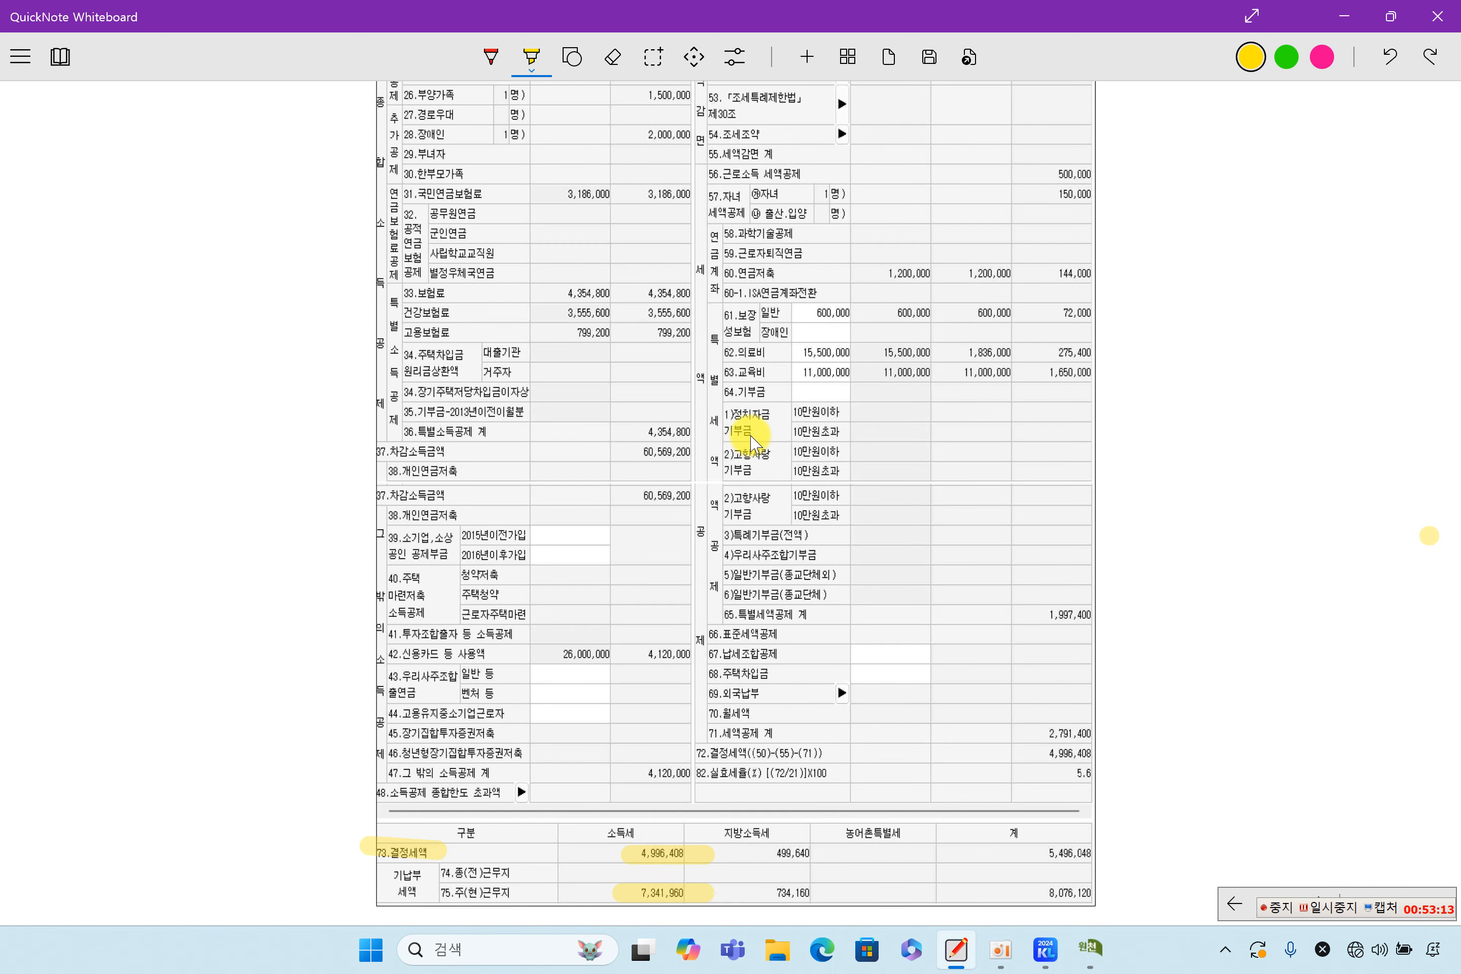